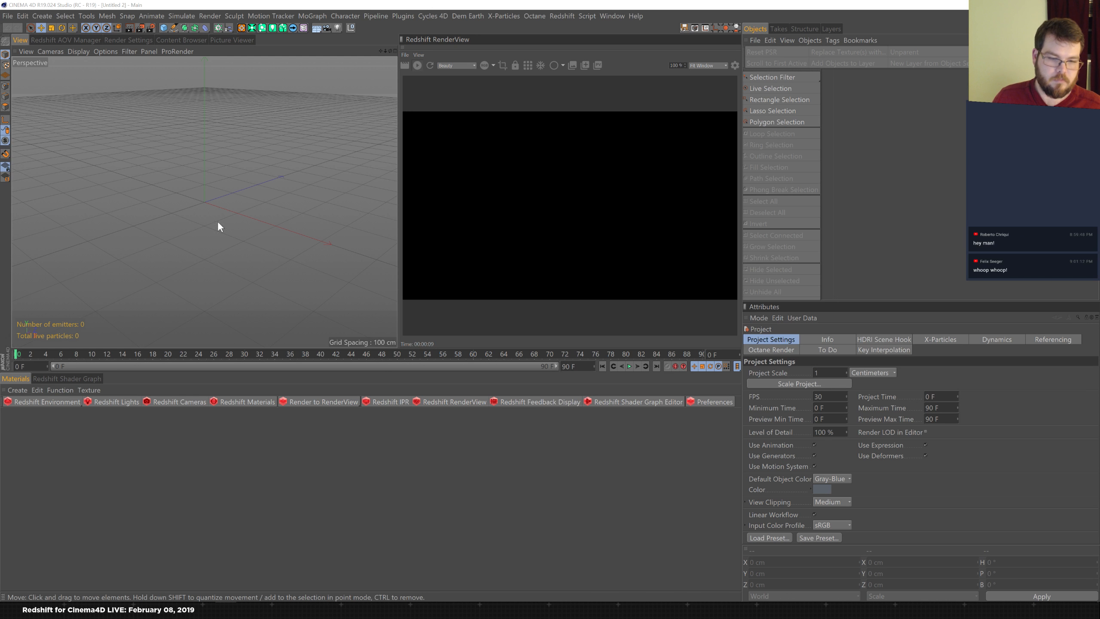
- Enlarge the perspective viewport and render view by shrinking the materials area
{"action": "left_click_drag", "start_coordinate": [153, 371], "coordinate": [156, 434]}
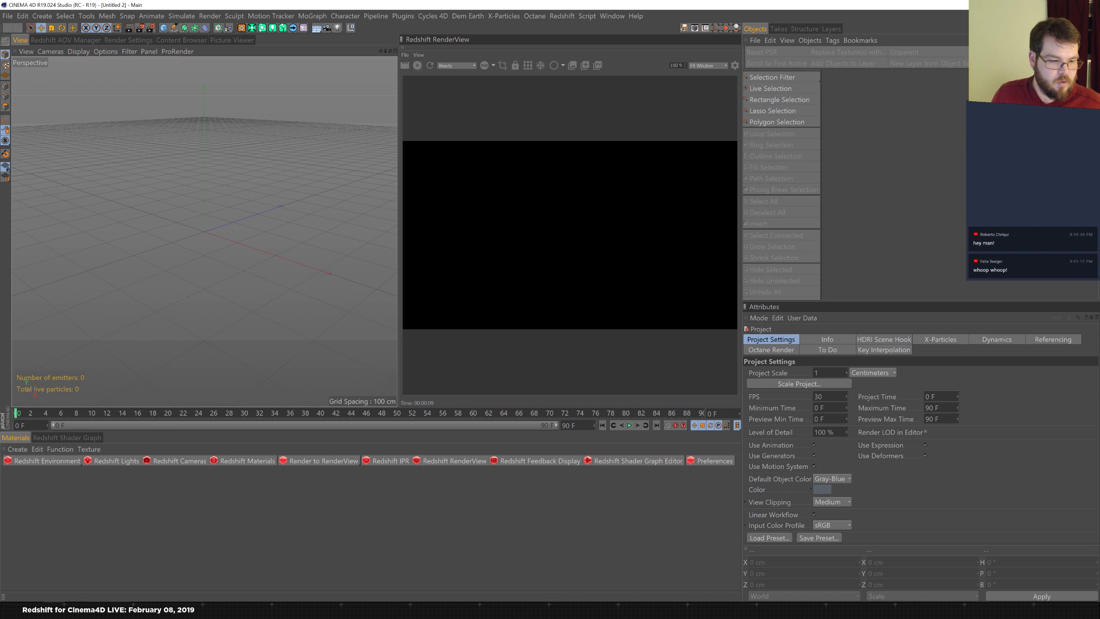
{"action": "key", "text": "alt+Tab"}
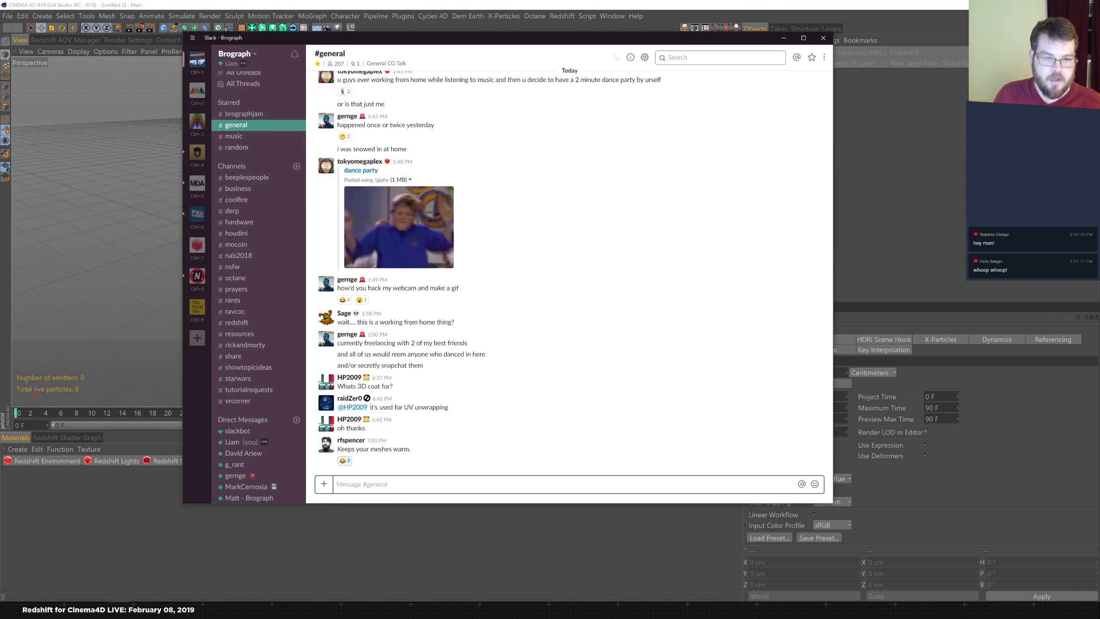
{"action": "type", "text": "Redshi"}
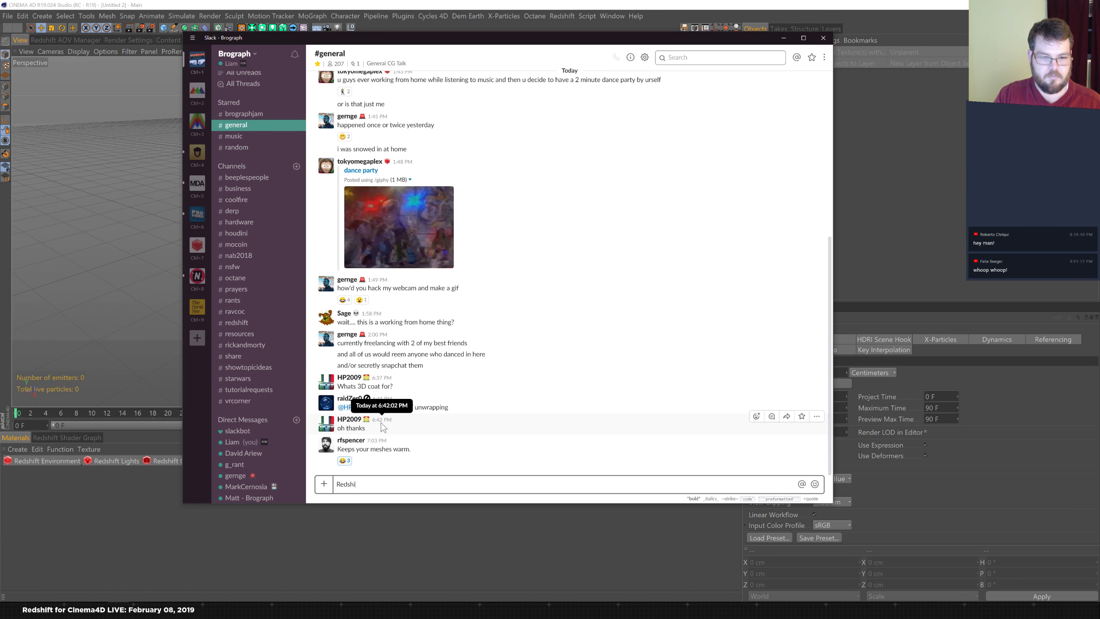
{"action": "type", "text": "ft live is "}
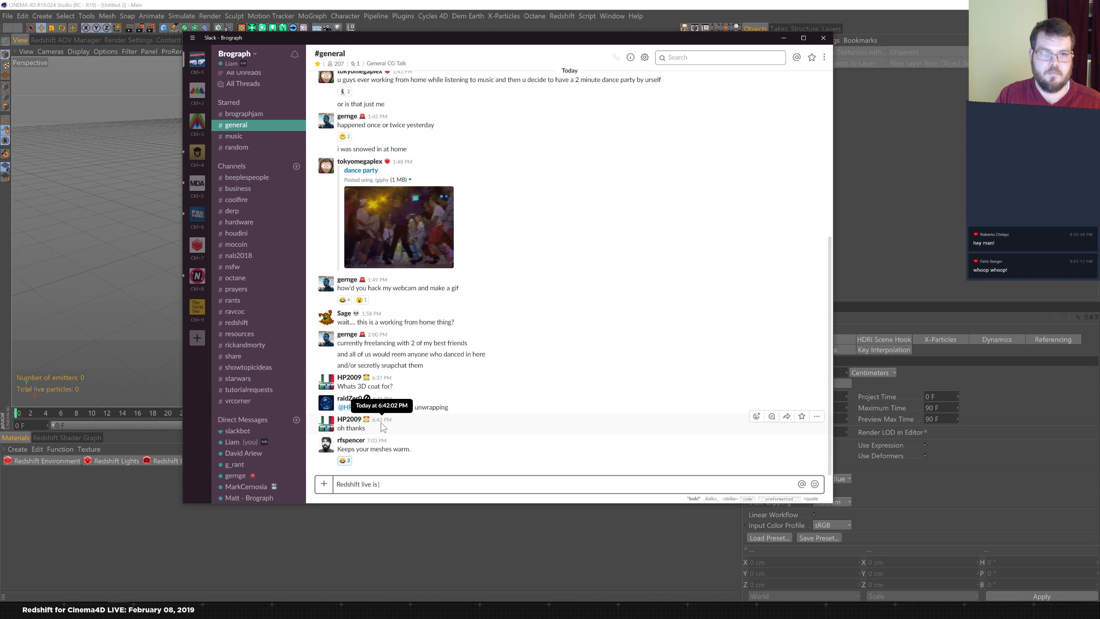
{"action": "type", "text": "going i"}
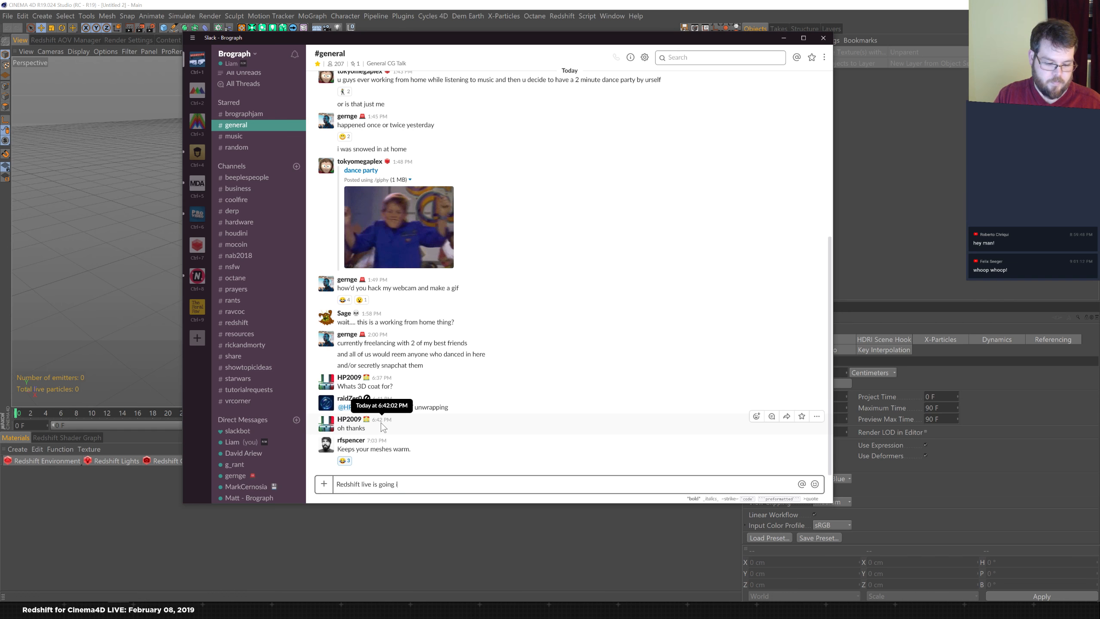
{"action": "type", "text": "f anyone wants to"}
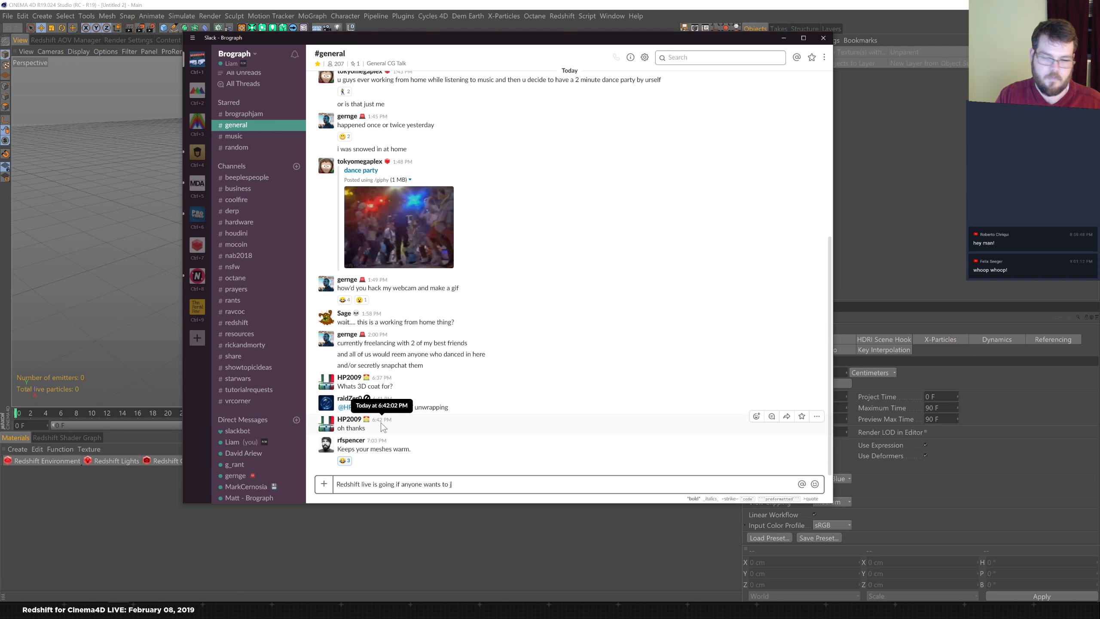
{"action": "type", "text": " come hang out"}
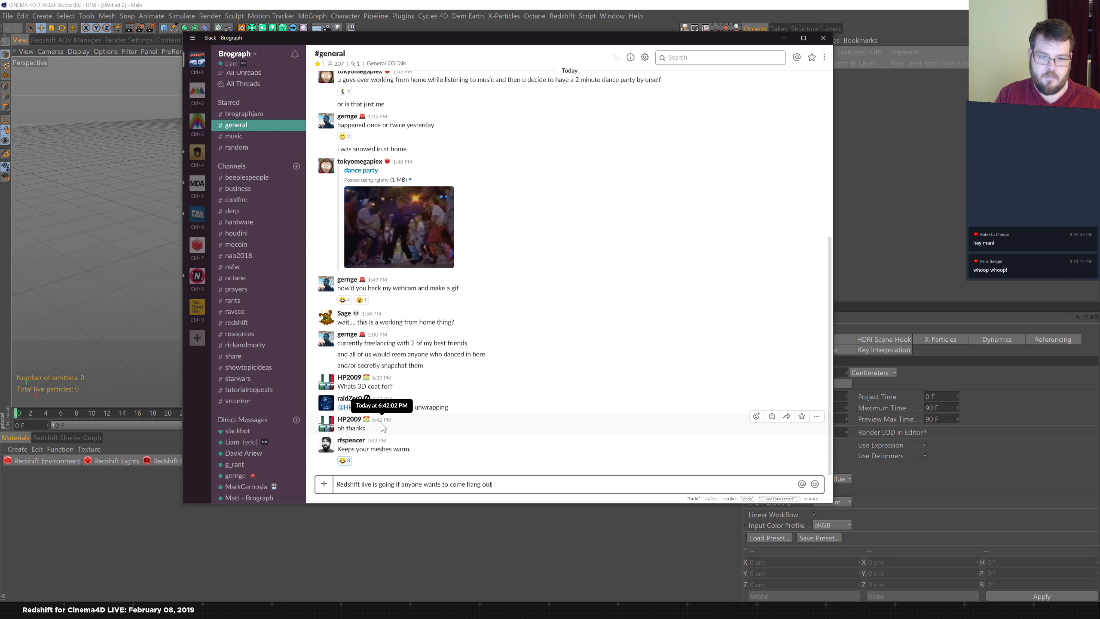
{"action": "key", "text": "Home"}
{"action": "type", "text": "@here"}
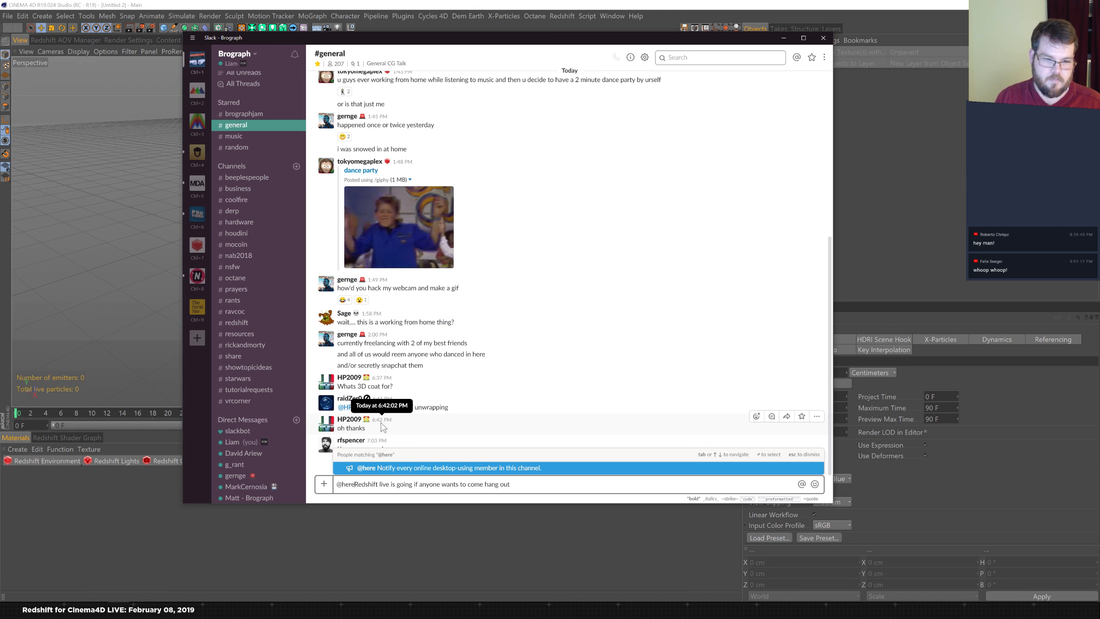
{"action": "key", "text": "Return"}
{"action": "key", "text": "Return"}
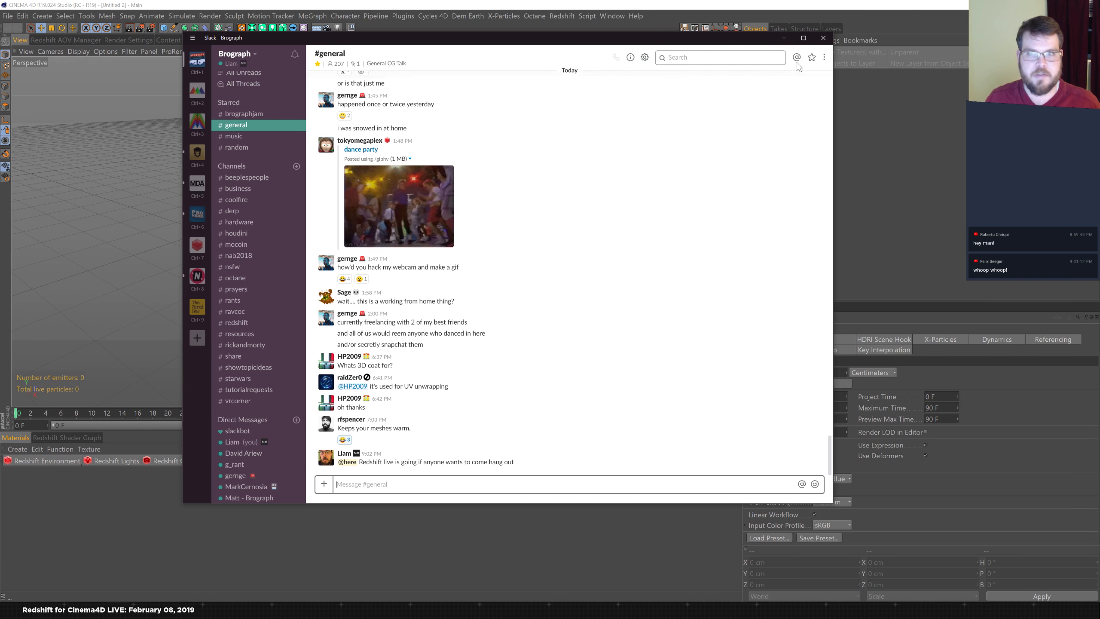
{"action": "left_click", "coordinate": [783, 38]}
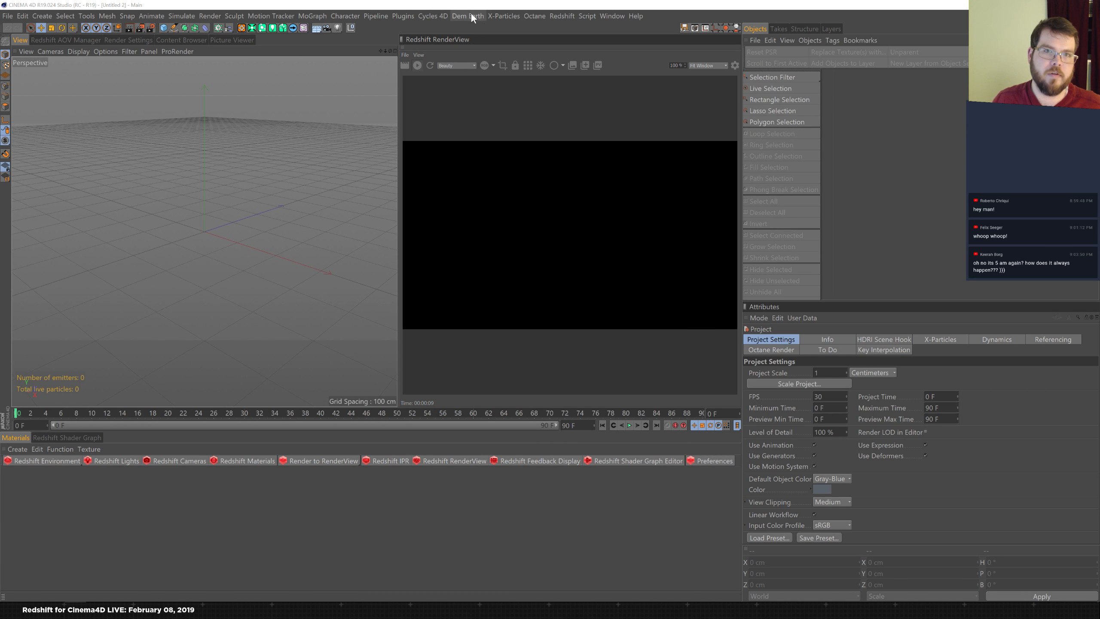
- Add an X-Particles xpOVDBMesher generator to the scene and enlarge the attributes area
{"action": "left_click", "coordinate": [494, 15]}
{"action": "left_click", "coordinate": [490, 4]}
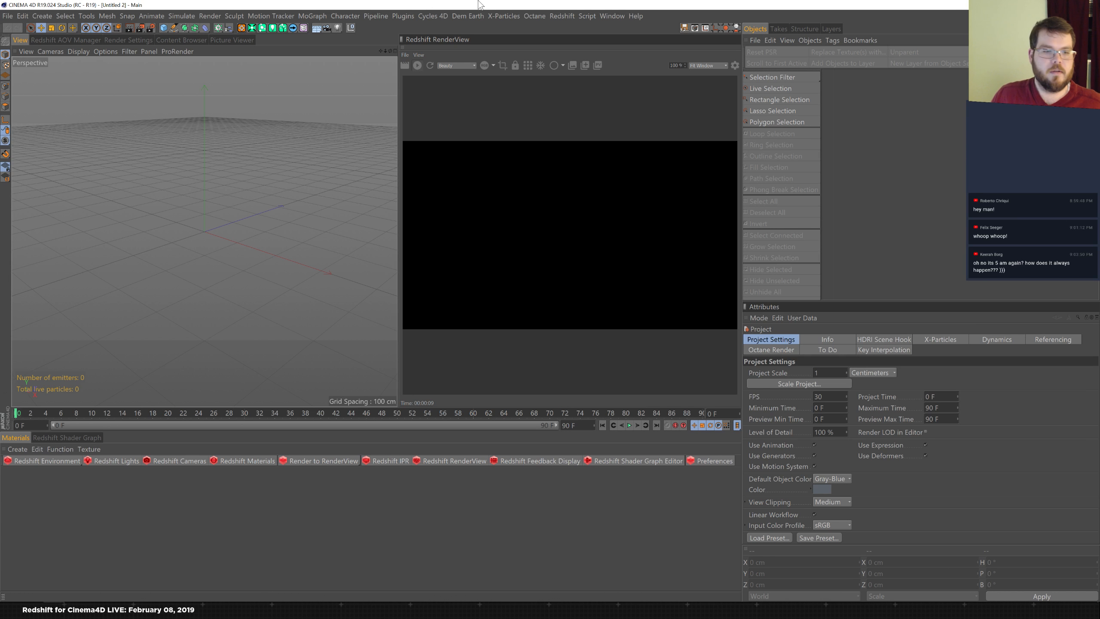
{"action": "left_click", "coordinate": [499, 18]}
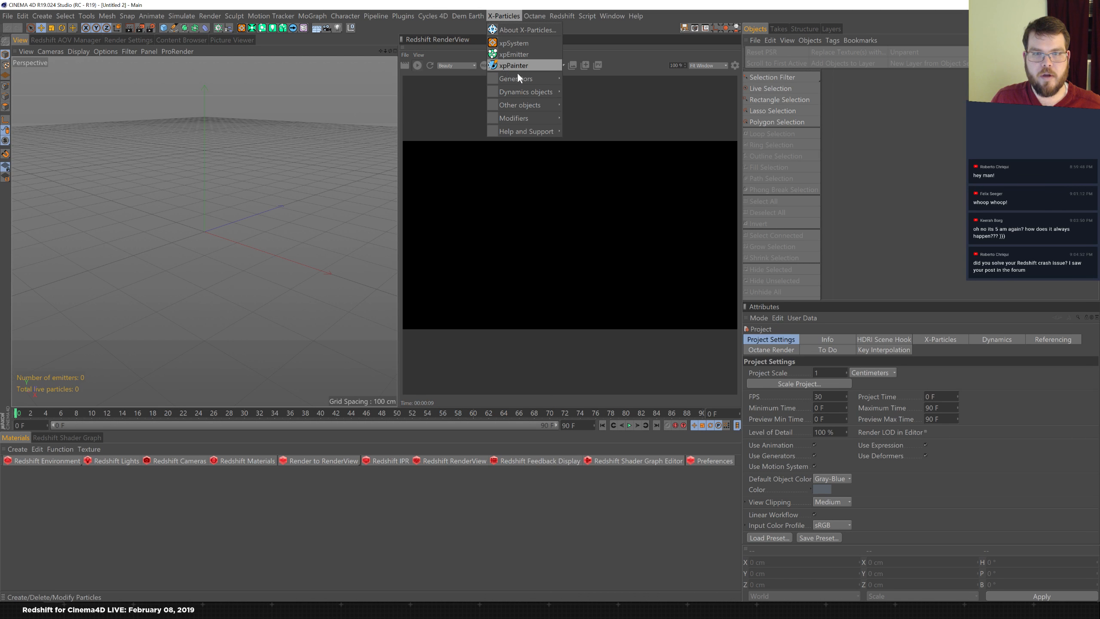
{"action": "mouse_move", "coordinate": [545, 79]}
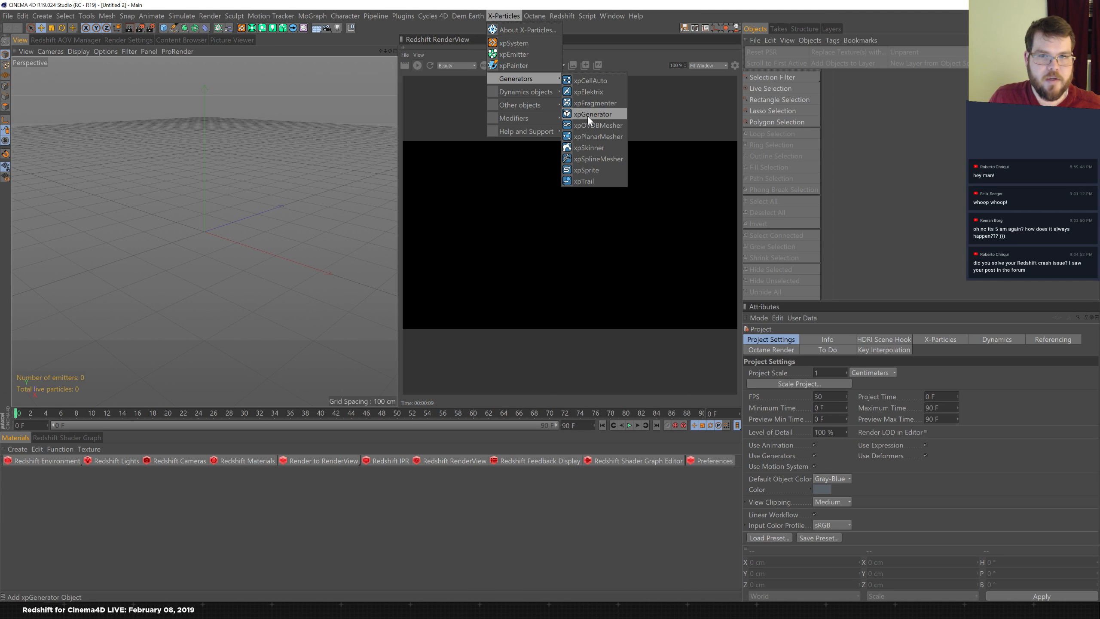
{"action": "left_click", "coordinate": [604, 126]}
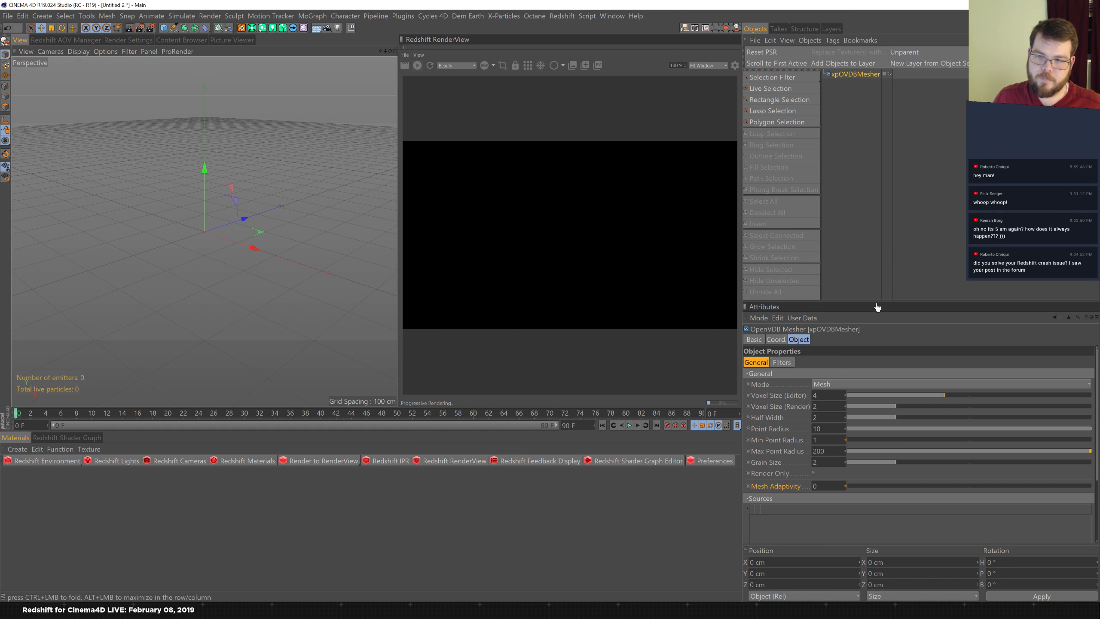
{"action": "left_click_drag", "start_coordinate": [893, 302], "coordinate": [893, 243]}
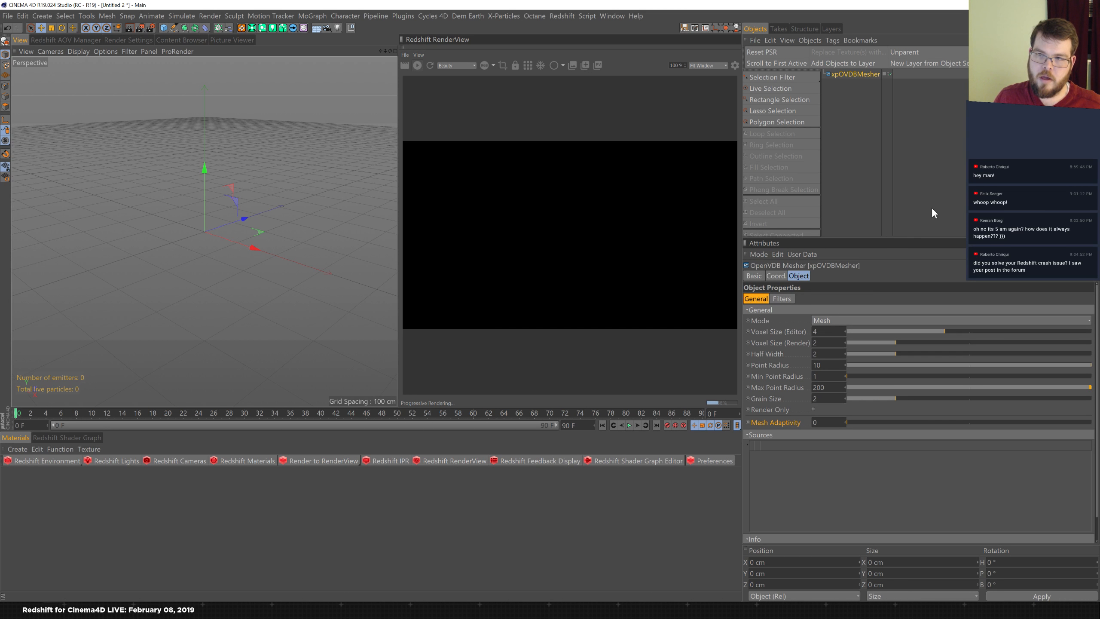
- Create a sphere primitive and add it to the Sources list of the xpOVDBMesher
{"action": "left_click", "coordinate": [164, 28]}
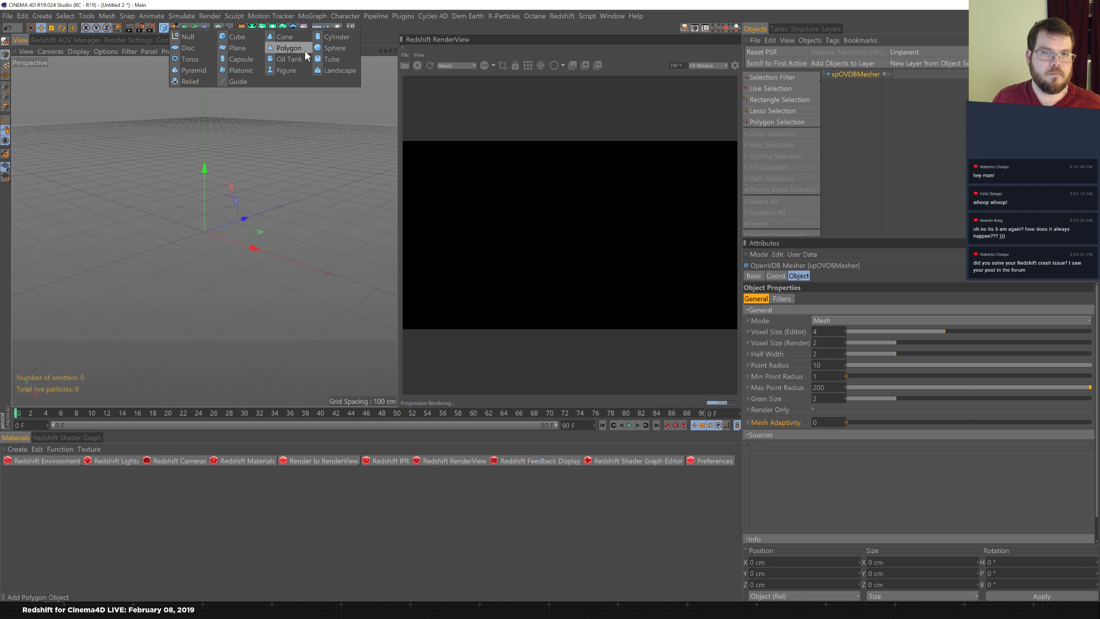
{"action": "left_click", "coordinate": [324, 48]}
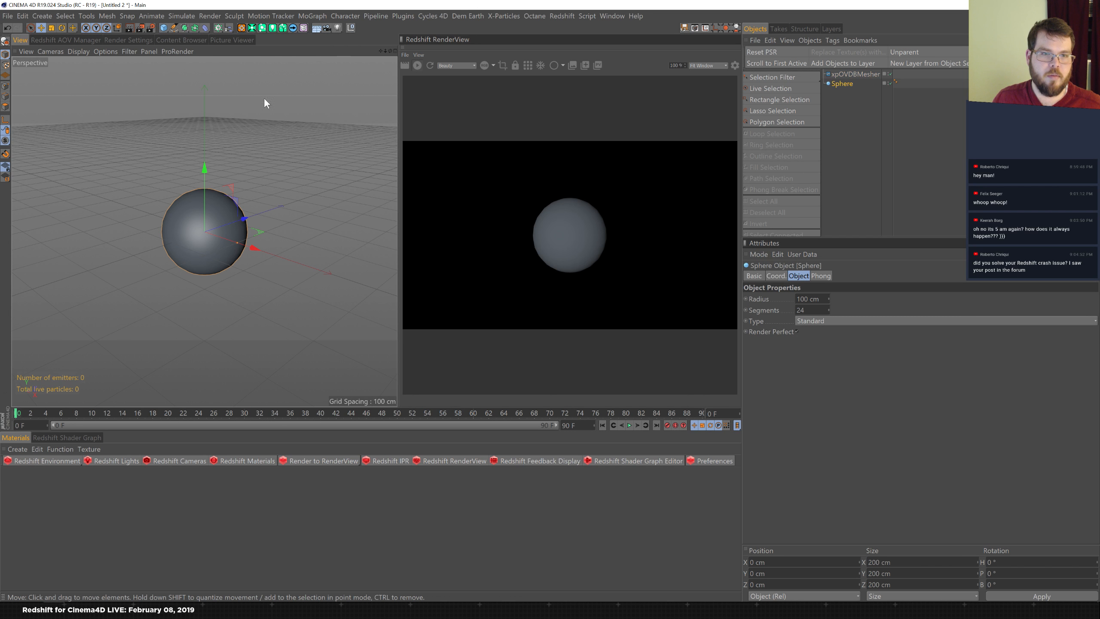
{"action": "left_click", "coordinate": [860, 75]}
{"action": "left_click_drag", "start_coordinate": [835, 83], "coordinate": [847, 440]}
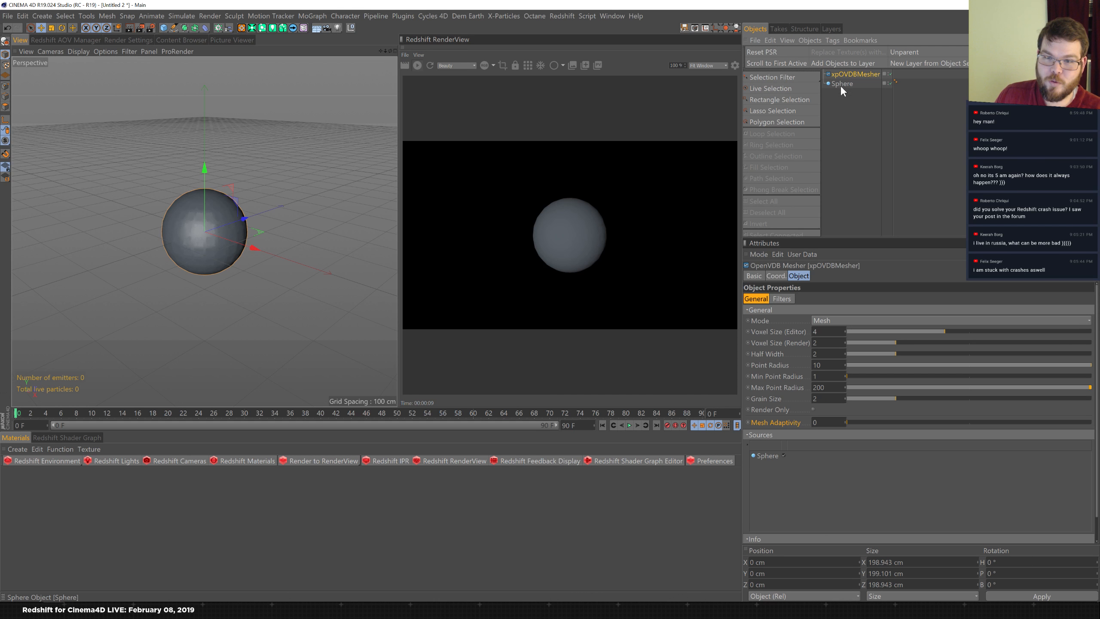
- Duplicate the sphere as a second mesher source, delete the extra mesher copy, and select Sphere.1 in the Sources list
{"action": "left_click_drag", "start_coordinate": [844, 84], "coordinate": [841, 100], "text": "ctrl"}
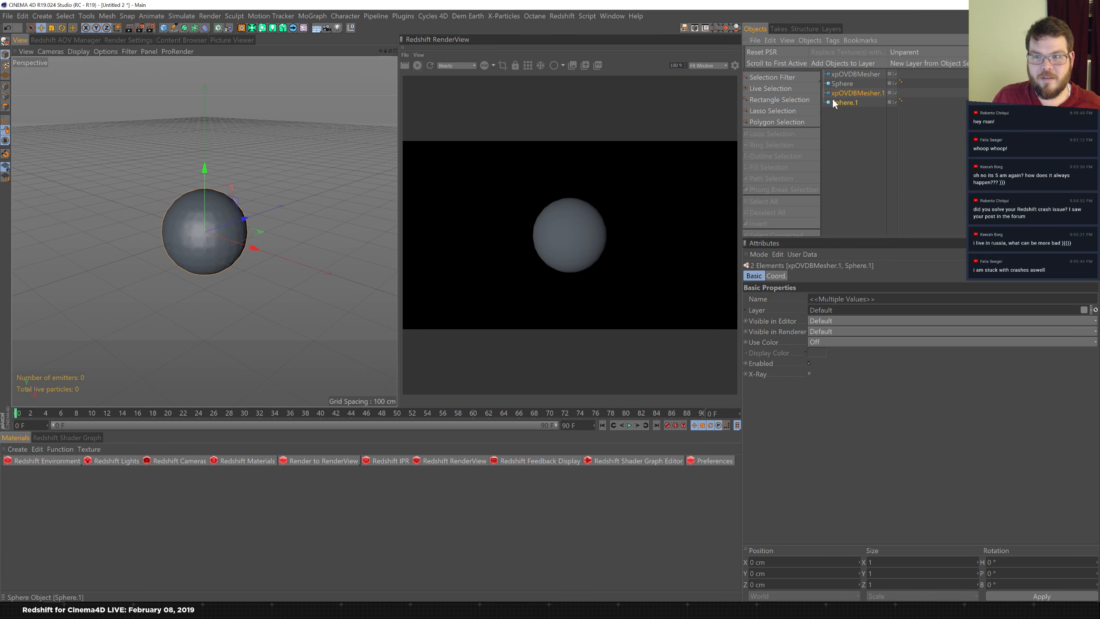
{"action": "left_click", "coordinate": [852, 93]}
{"action": "key", "text": "Delete"}
{"action": "left_click", "coordinate": [855, 74]}
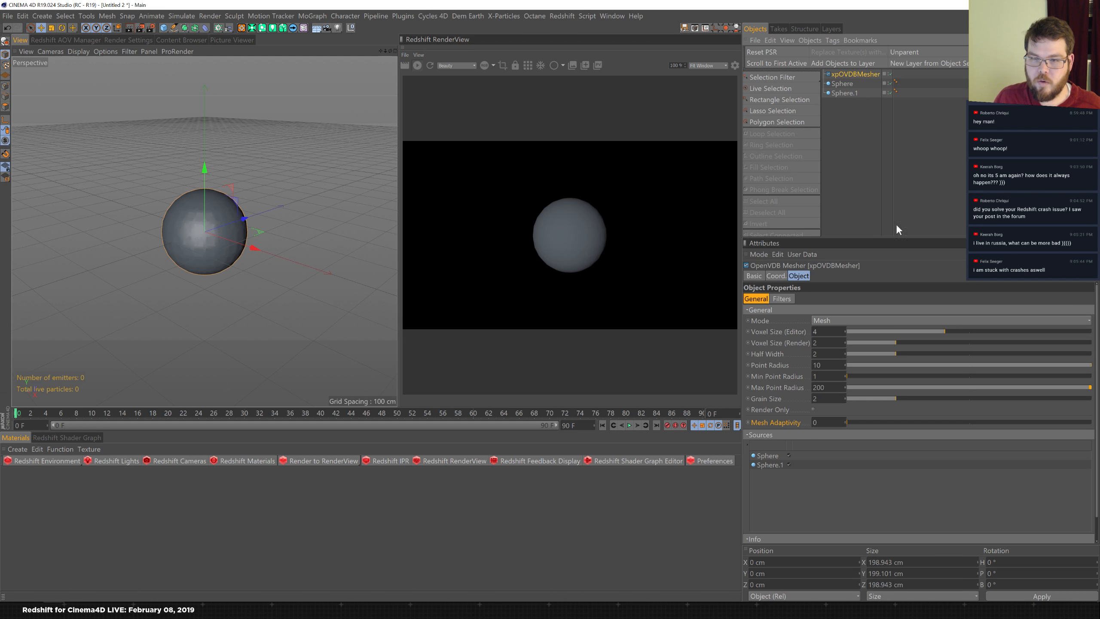
{"action": "left_click_drag", "start_coordinate": [884, 238], "coordinate": [884, 203]}
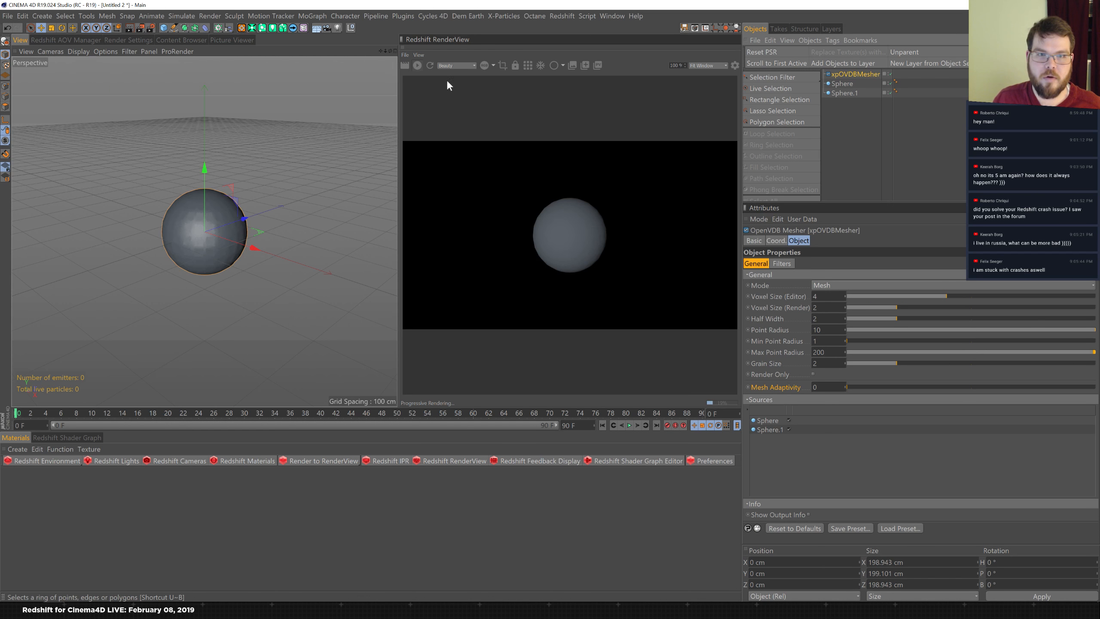
{"action": "left_click", "coordinate": [769, 433]}
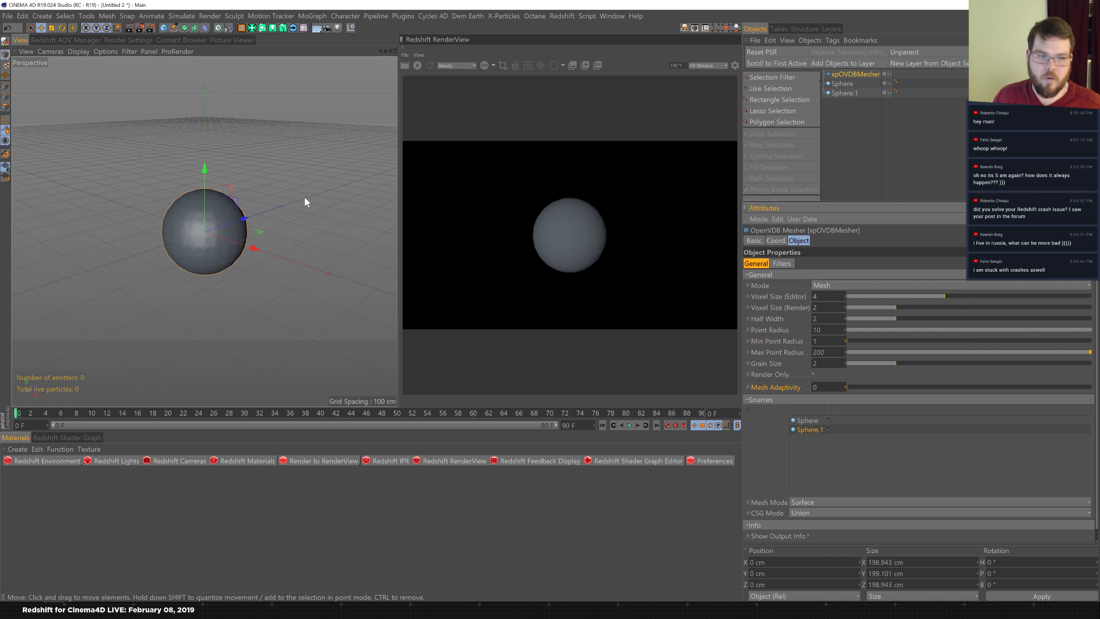
- Move Sphere.1 along Z to about -69 cm so that it partly overlaps the original sphere
{"action": "left_click_drag", "start_coordinate": [244, 218], "coordinate": [225, 225]}
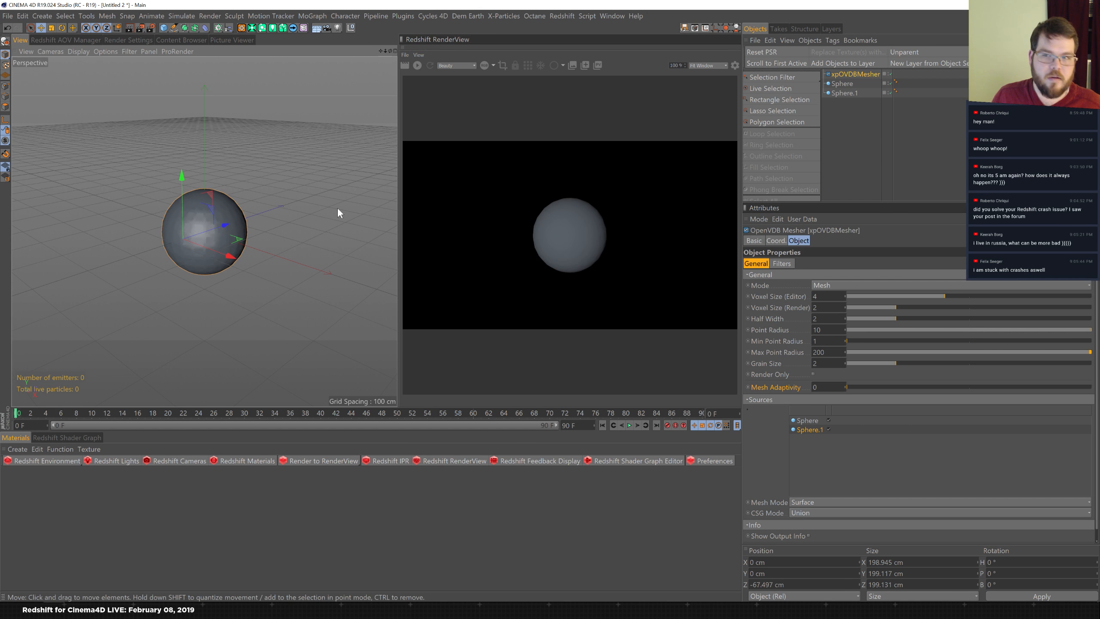
{"action": "key", "text": "ctrl+z"}
{"action": "left_click", "coordinate": [843, 93]}
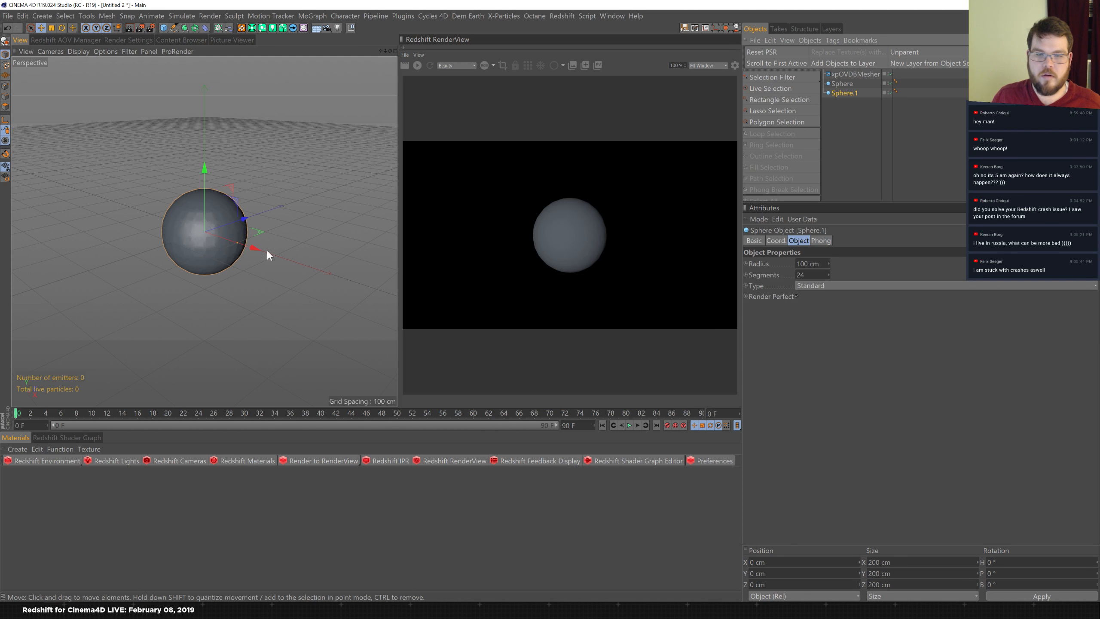
{"action": "left_click_drag", "start_coordinate": [236, 219], "coordinate": [216, 228]}
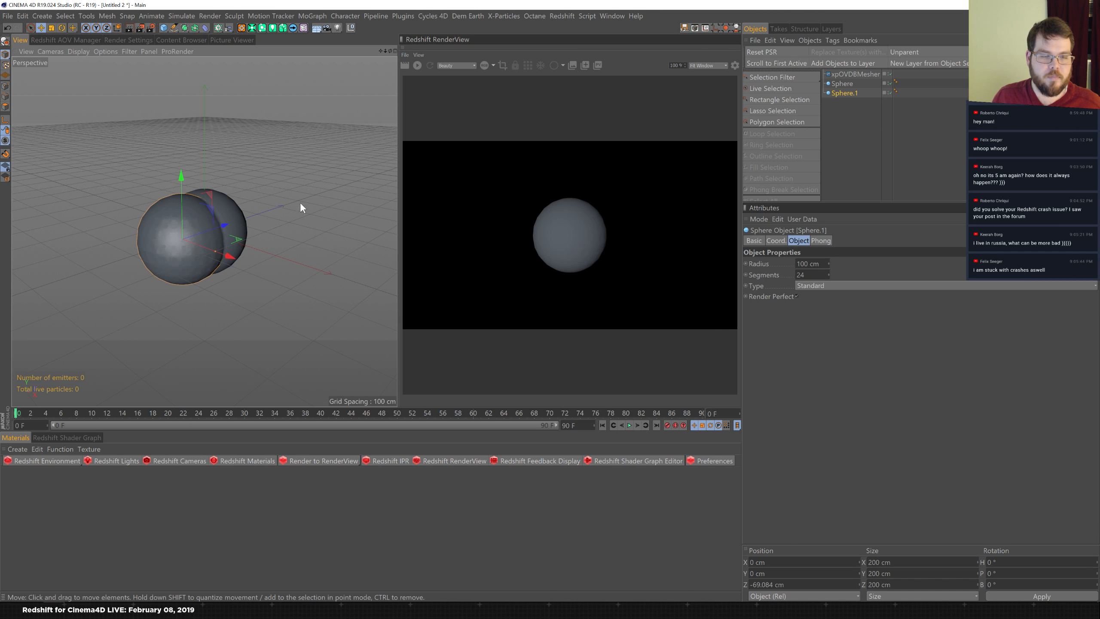
{"action": "right_click_drag", "start_coordinate": [227, 225], "coordinate": [237, 220], "text": "alt"}
{"action": "left_click_drag", "start_coordinate": [239, 226], "coordinate": [339, 251], "text": "alt"}
{"action": "scroll", "coordinate": [262, 247], "scroll_direction": "up", "scroll_amount": 4}
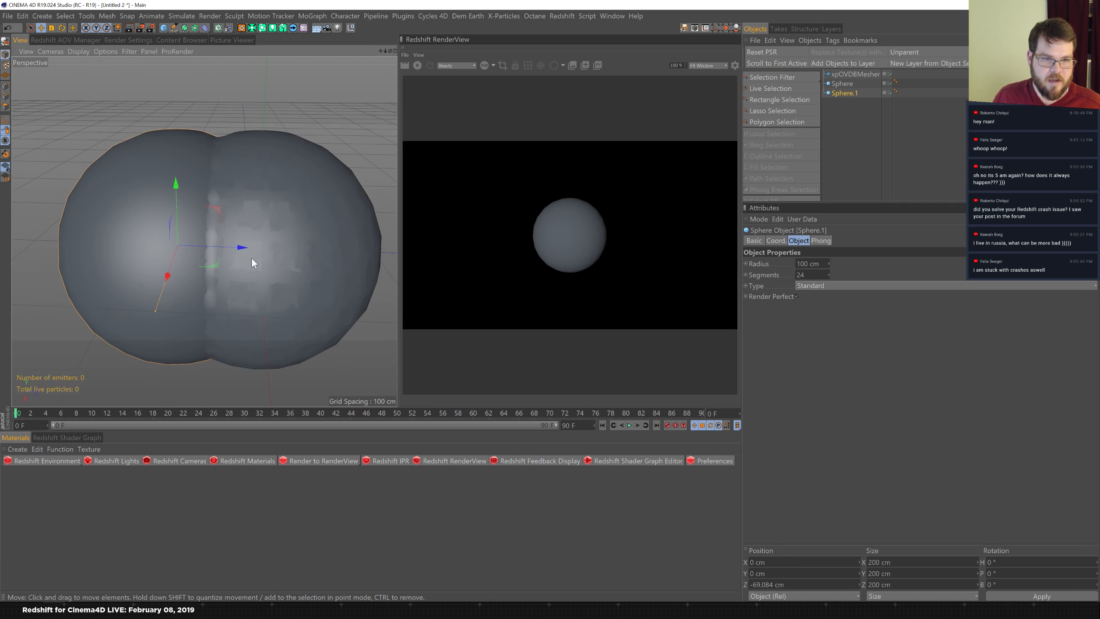
{"action": "scroll", "coordinate": [229, 265], "scroll_direction": "down", "scroll_amount": 4}
{"action": "left_click_drag", "start_coordinate": [199, 280], "coordinate": [244, 269], "text": "alt"}
{"action": "right_click_drag", "start_coordinate": [244, 270], "coordinate": [256, 254], "text": "alt"}
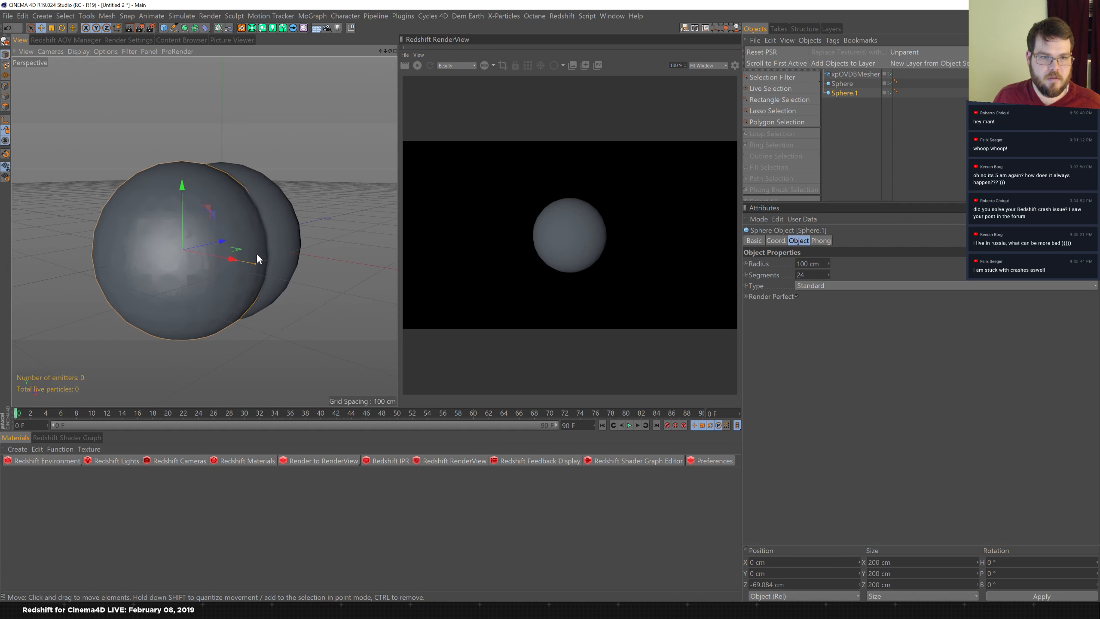
- Try the Intersection and Difference CSG modes on the mesher's Sphere.1 source, ending back on Union
{"action": "left_click", "coordinate": [855, 74]}
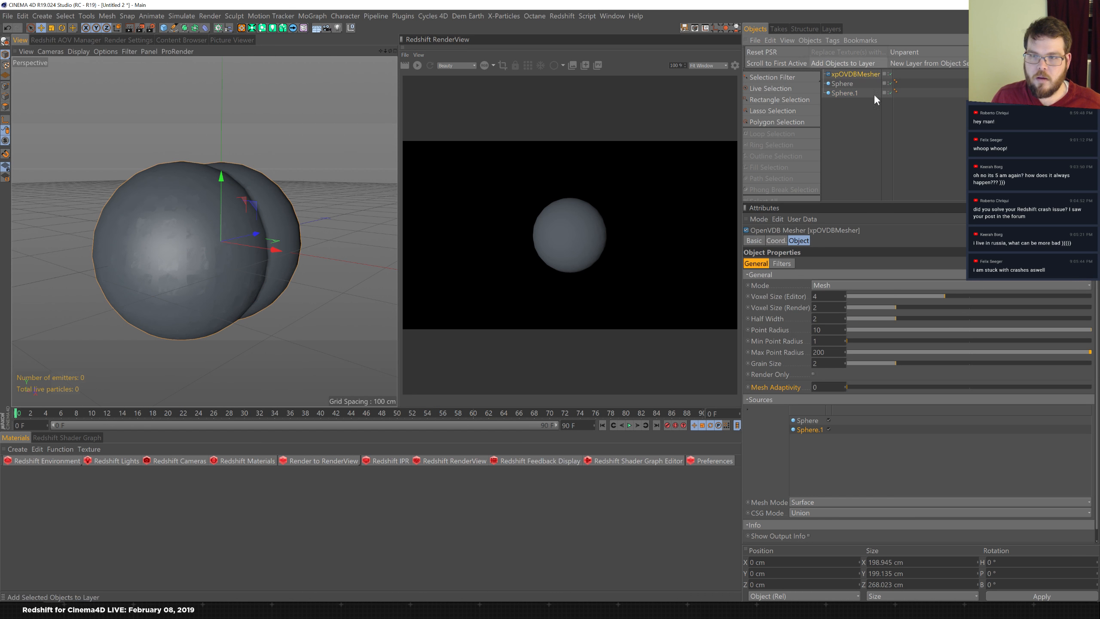
{"action": "left_click", "coordinate": [854, 514]}
{"action": "left_click", "coordinate": [837, 538]}
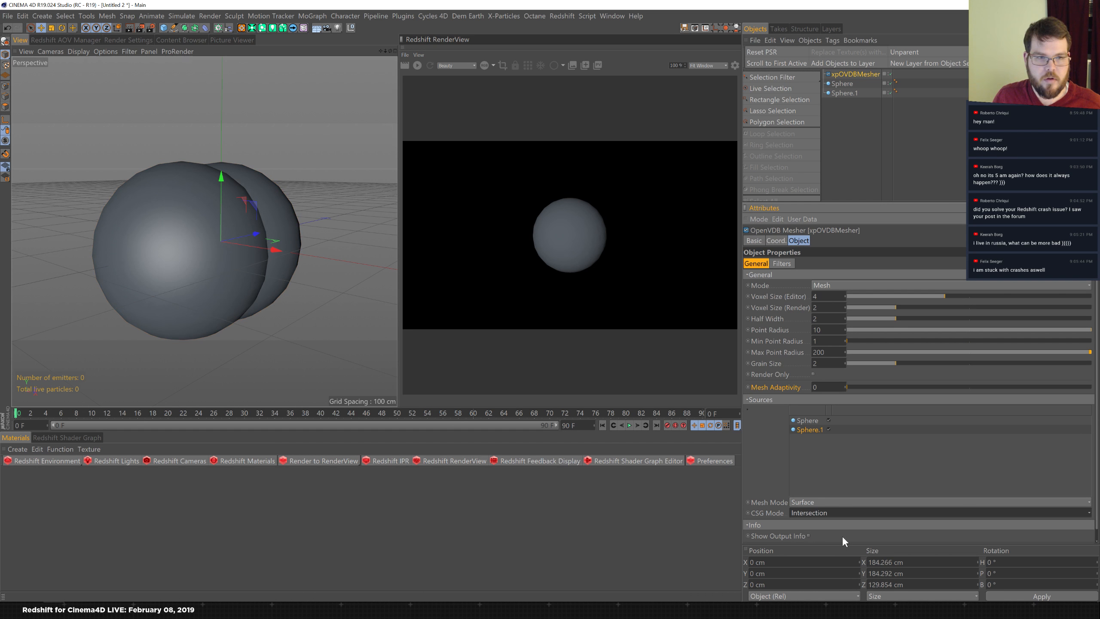
{"action": "left_click", "coordinate": [839, 513]}
{"action": "left_click", "coordinate": [828, 543]}
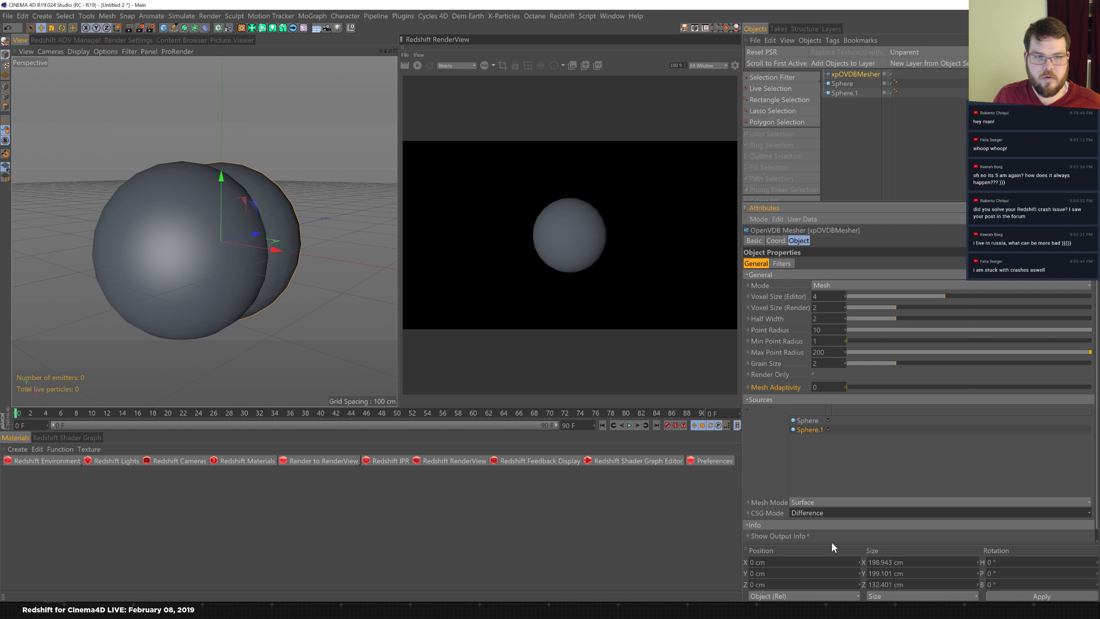
{"action": "left_click", "coordinate": [820, 513]}
{"action": "left_click", "coordinate": [810, 523]}
- Set the CSG mode of the mesher's original Sphere source to Intersection
{"action": "left_click", "coordinate": [808, 420]}
{"action": "left_click", "coordinate": [808, 513]}
{"action": "left_click", "coordinate": [810, 535]}
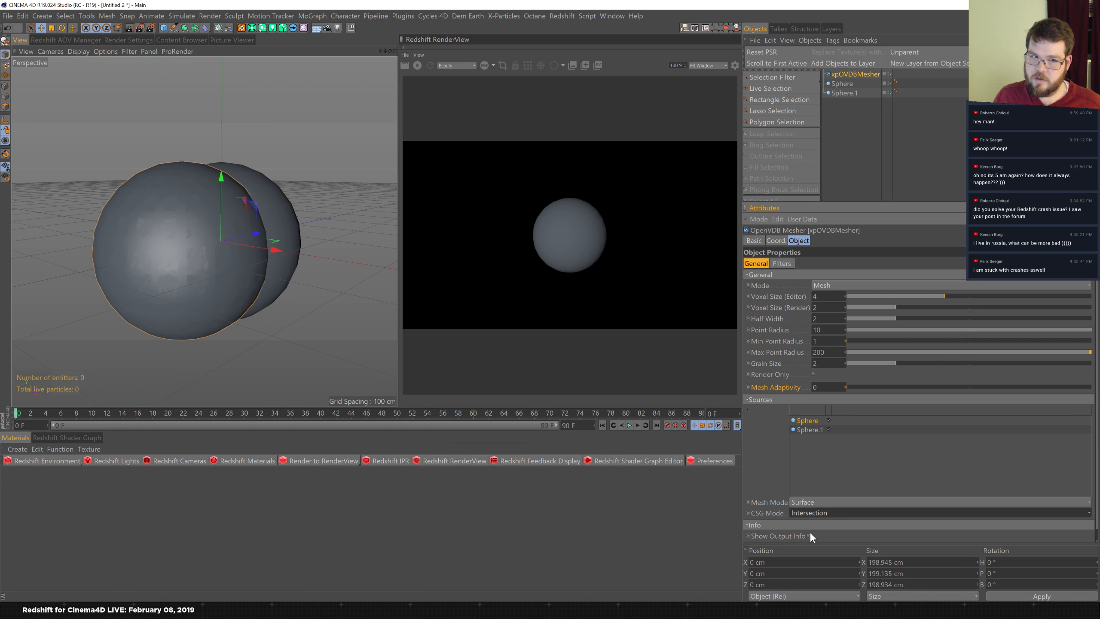
{"action": "left_click_drag", "start_coordinate": [250, 234], "coordinate": [279, 225]}
{"action": "key", "text": "ctrl+z"}
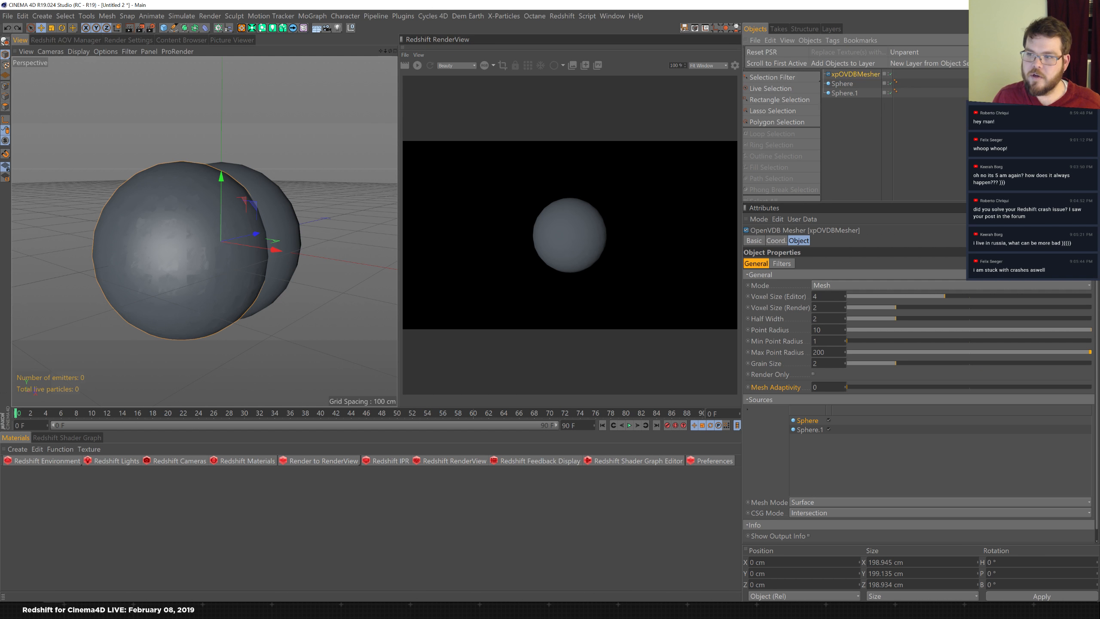
- Move Sphere.1 along Z to about -34 cm and scale it uniformly down to about 164 cm
{"action": "left_click", "coordinate": [844, 93]}
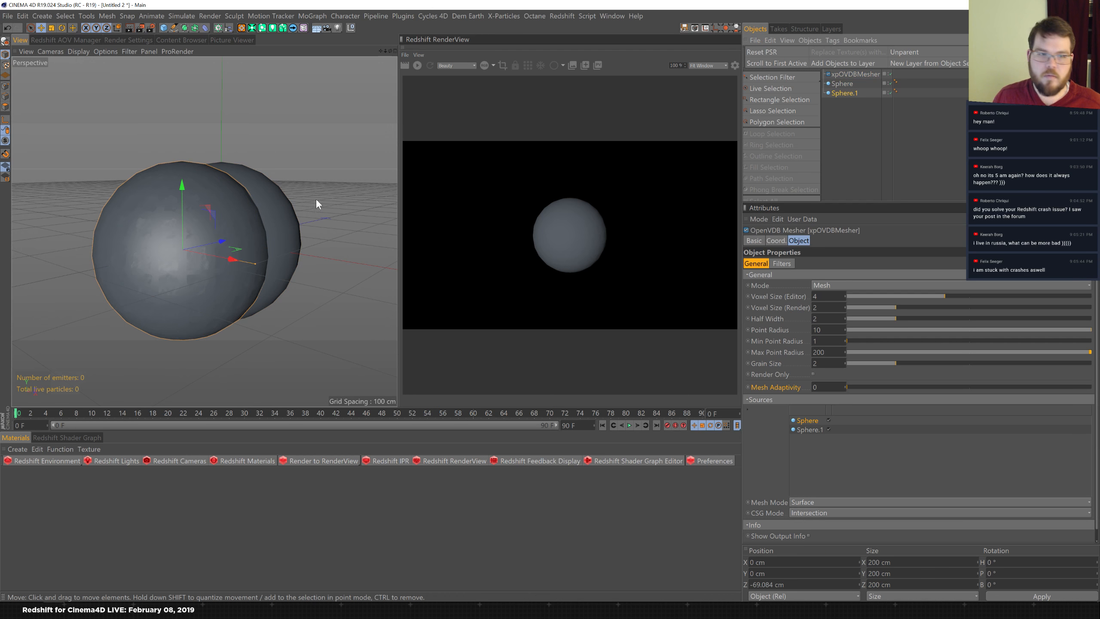
{"action": "left_click_drag", "start_coordinate": [222, 241], "coordinate": [234, 240]}
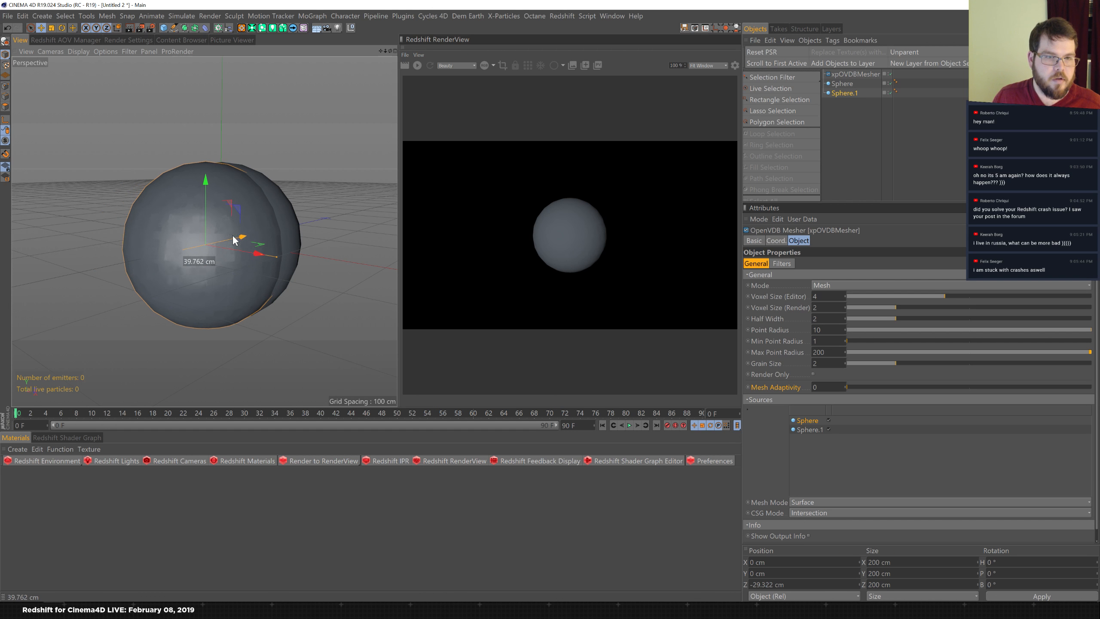
{"action": "key", "text": "t"}
{"action": "left_click_drag", "start_coordinate": [308, 192], "coordinate": [342, 196]}
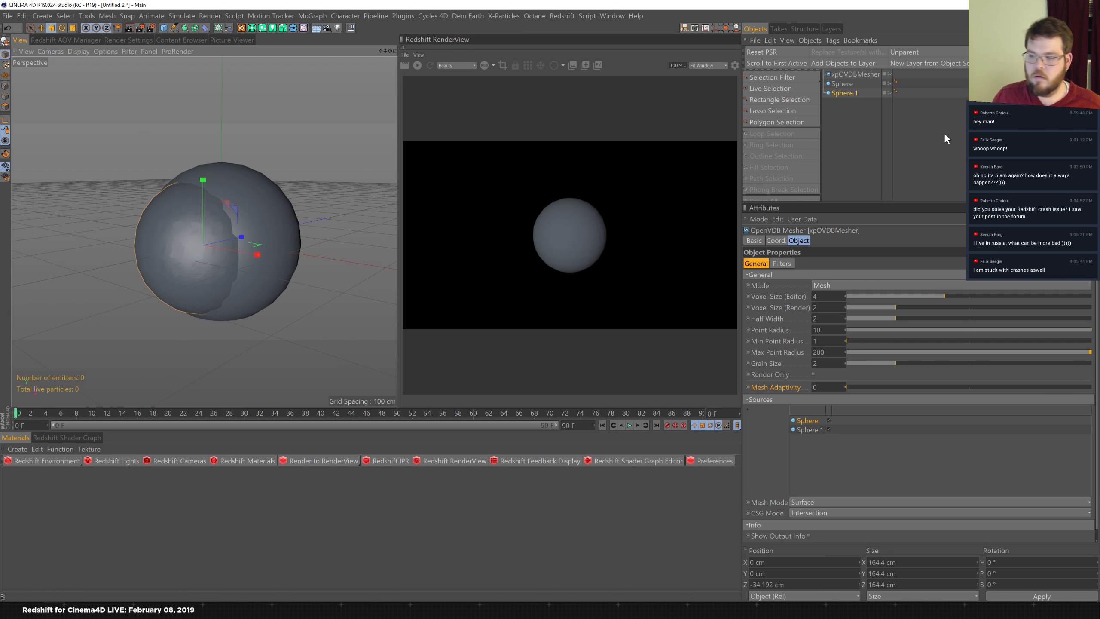
- Try the Difference CSG mode on the mesher's original Sphere source, ending on Union
{"action": "left_click", "coordinate": [849, 85]}
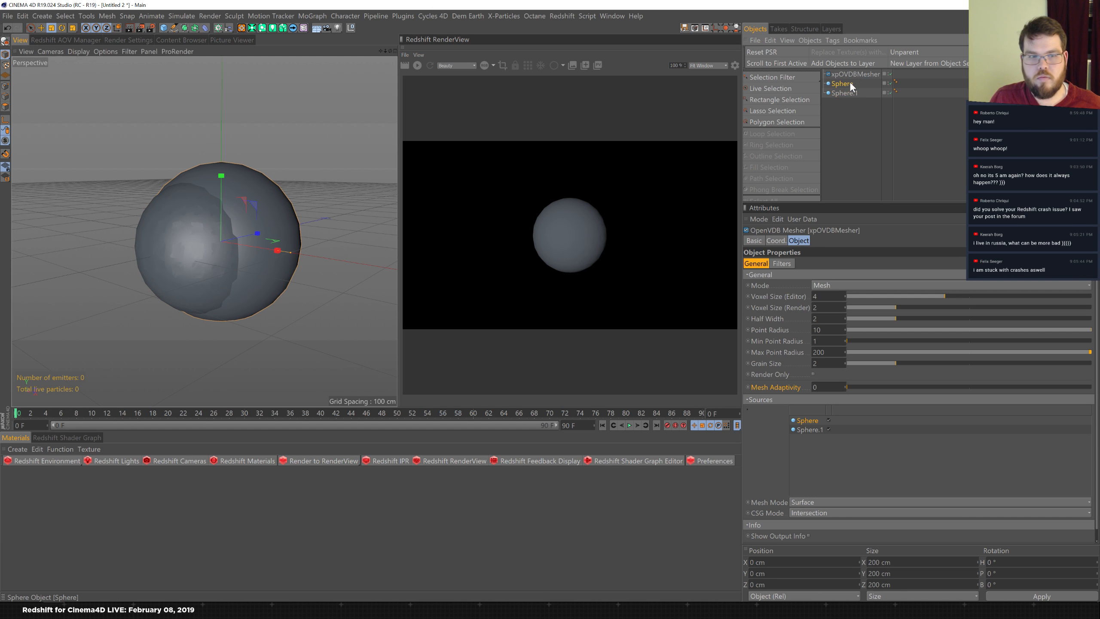
{"action": "left_click", "coordinate": [826, 512]}
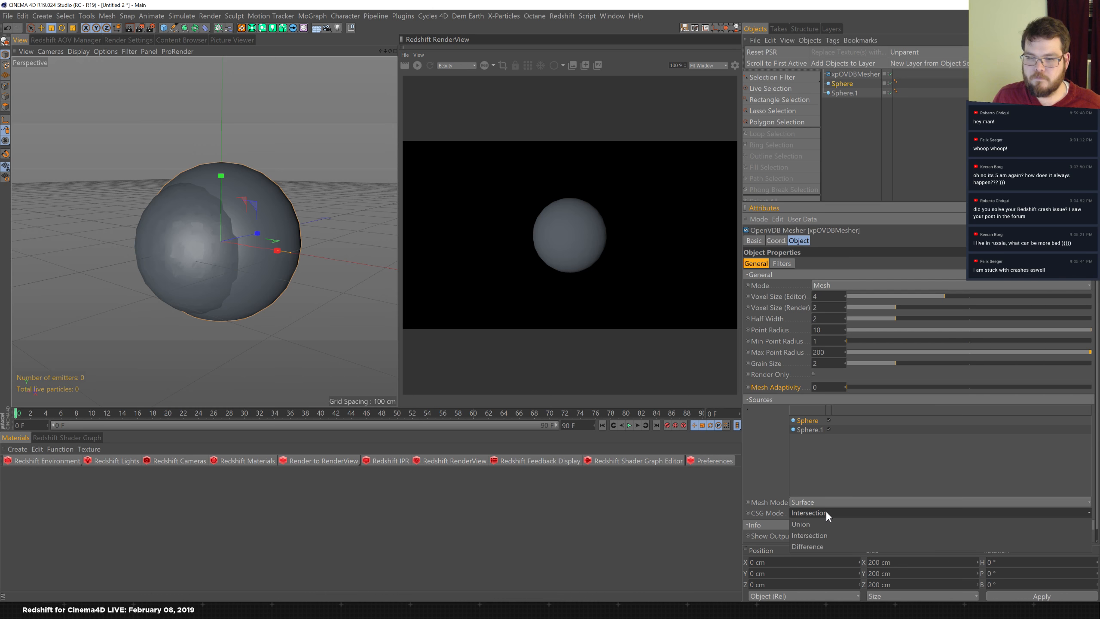
{"action": "left_click", "coordinate": [815, 546]}
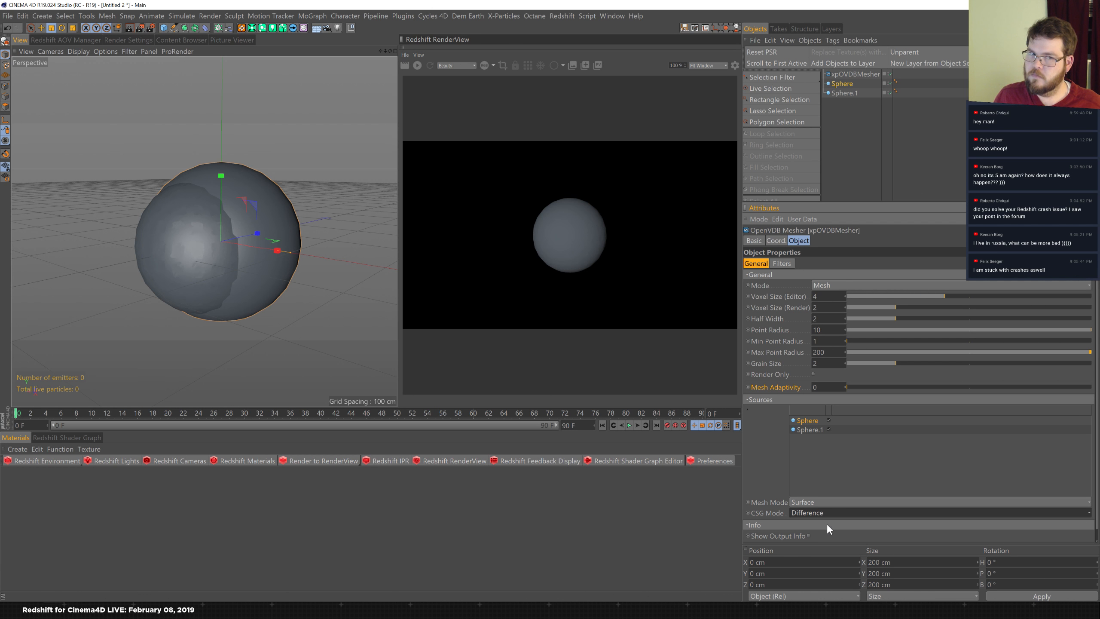
{"action": "left_click", "coordinate": [846, 513]}
{"action": "left_click", "coordinate": [837, 522]}
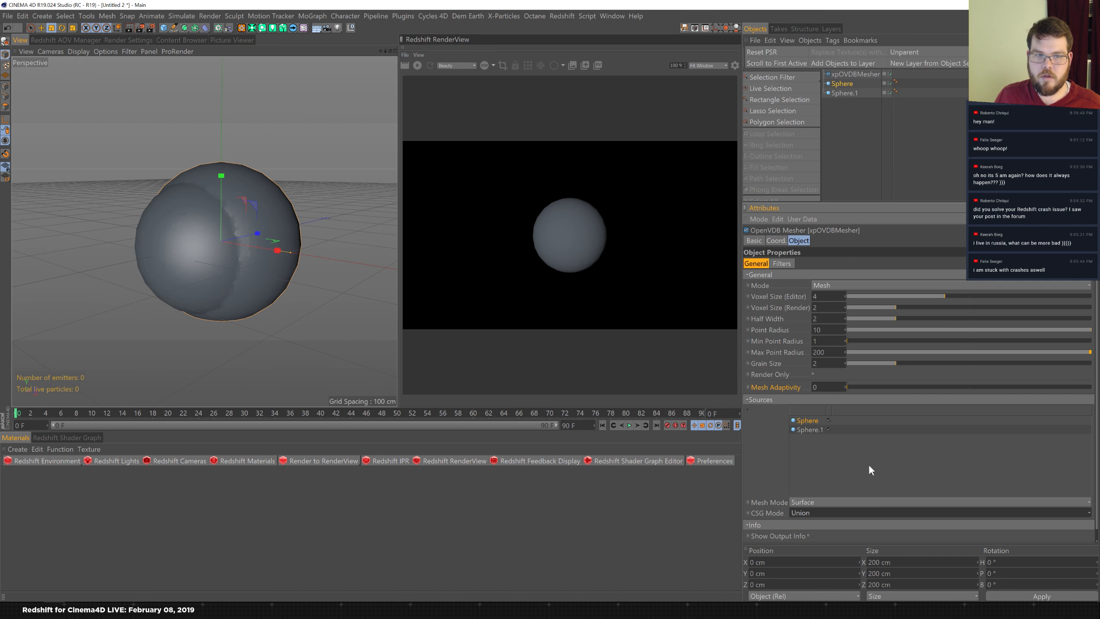
- Try the Intersection CSG mode on the mesher's Sphere.1 source, ending on Difference
{"action": "left_click", "coordinate": [815, 426]}
{"action": "left_click", "coordinate": [809, 512]}
{"action": "left_click", "coordinate": [807, 533]}
{"action": "left_click", "coordinate": [820, 513]}
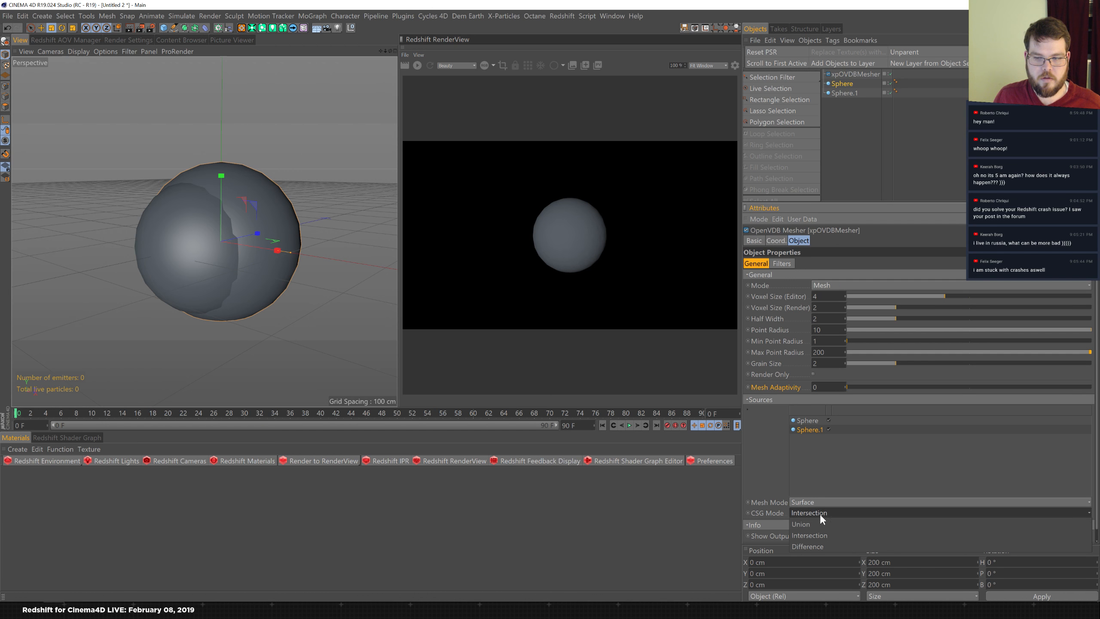
{"action": "left_click", "coordinate": [813, 545]}
- Hide both source spheres and examine the hollowed-out mesher result
{"action": "left_click", "coordinate": [887, 83], "text": "alt"}
{"action": "left_click", "coordinate": [887, 83], "text": "alt"}
{"action": "left_click", "coordinate": [887, 93], "text": "alt"}
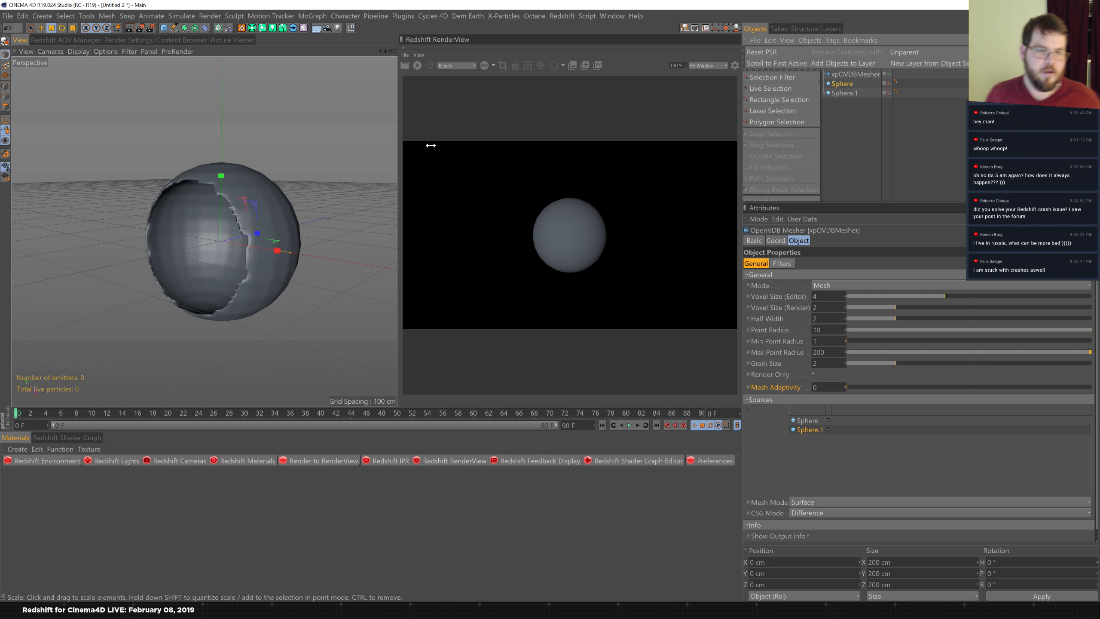
{"action": "left_click_drag", "start_coordinate": [268, 186], "coordinate": [217, 271], "text": "alt"}
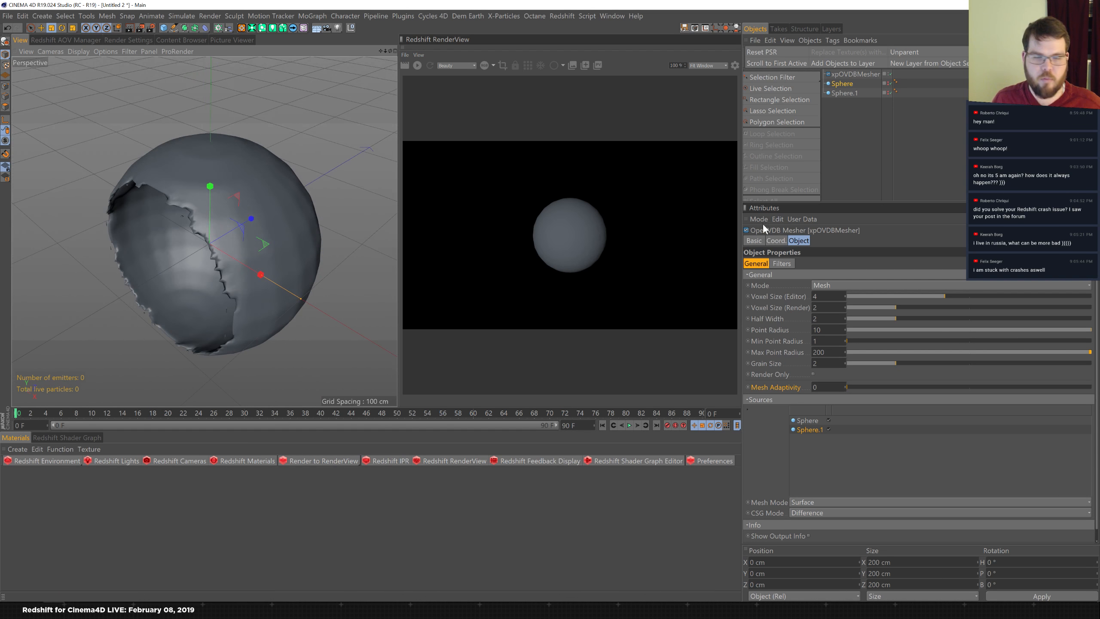
- Set the OpenVDB mesher's editor voxel size to 2
{"action": "left_click", "coordinate": [821, 296]}
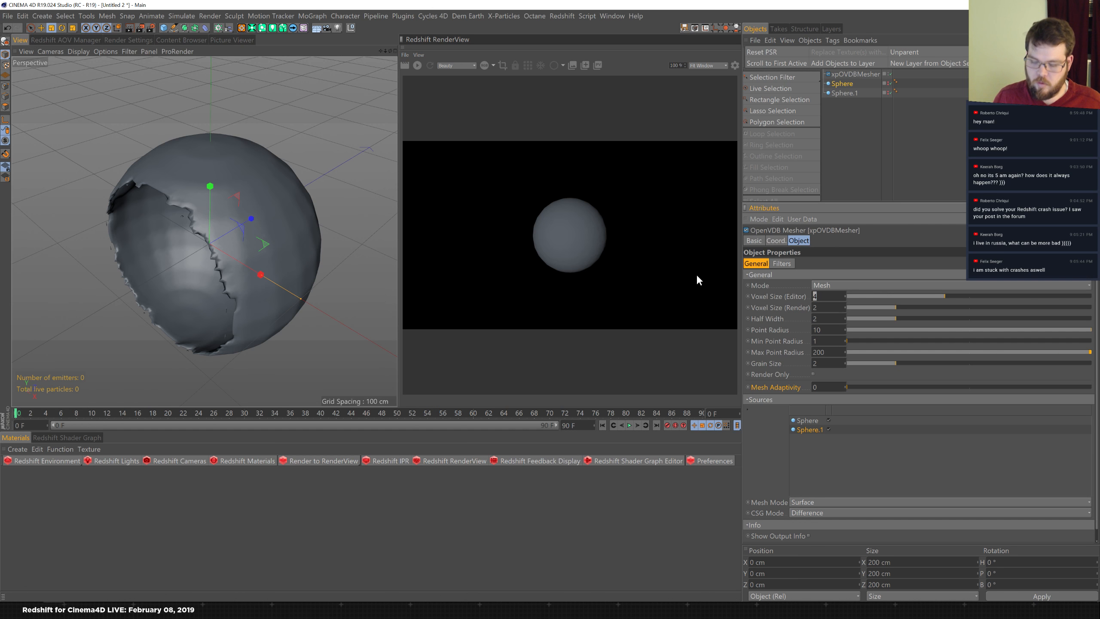
{"action": "type", "text": "2"}
{"action": "key", "text": "Return"}
- Enable the mesher's filters and set the Median filter's width to 2
{"action": "left_click", "coordinate": [782, 263]}
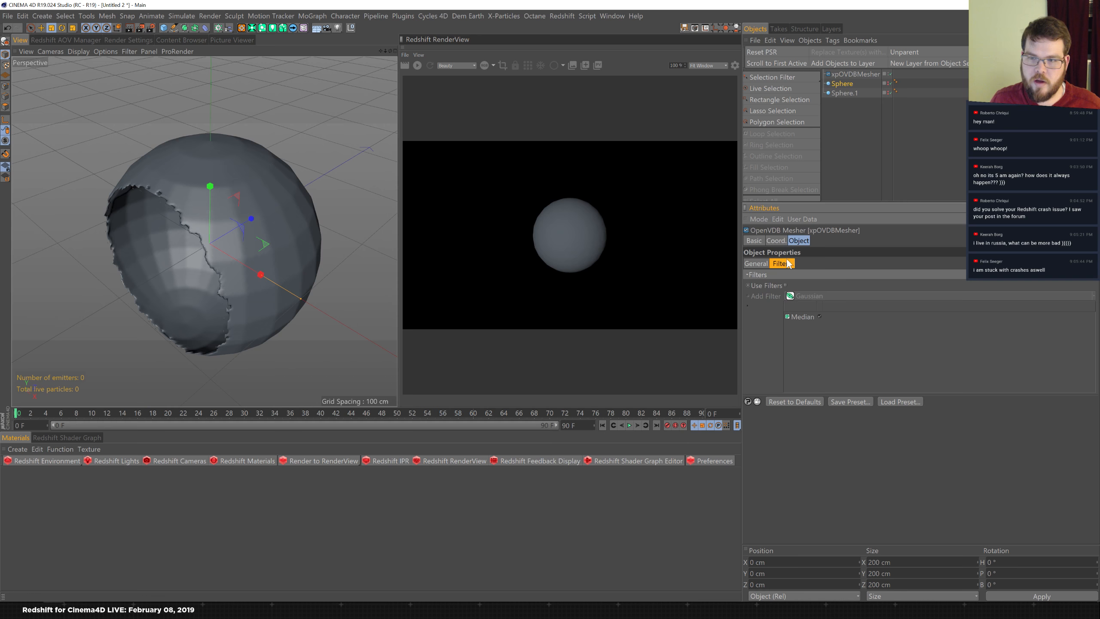
{"action": "left_click", "coordinate": [784, 286]}
{"action": "left_click", "coordinate": [799, 317]}
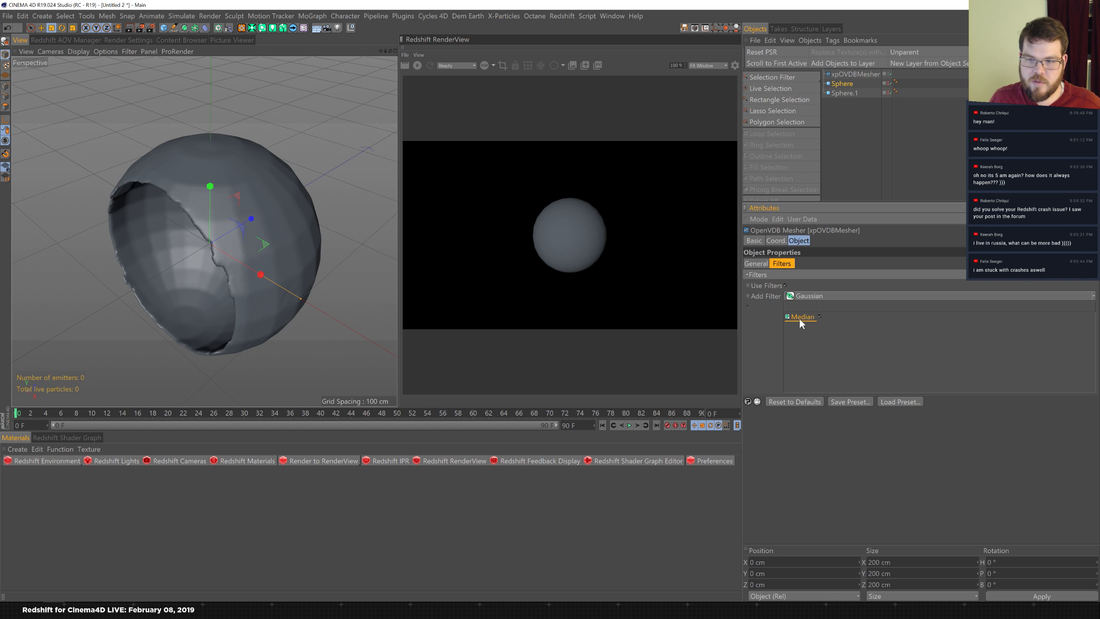
{"action": "left_click", "coordinate": [786, 399]}
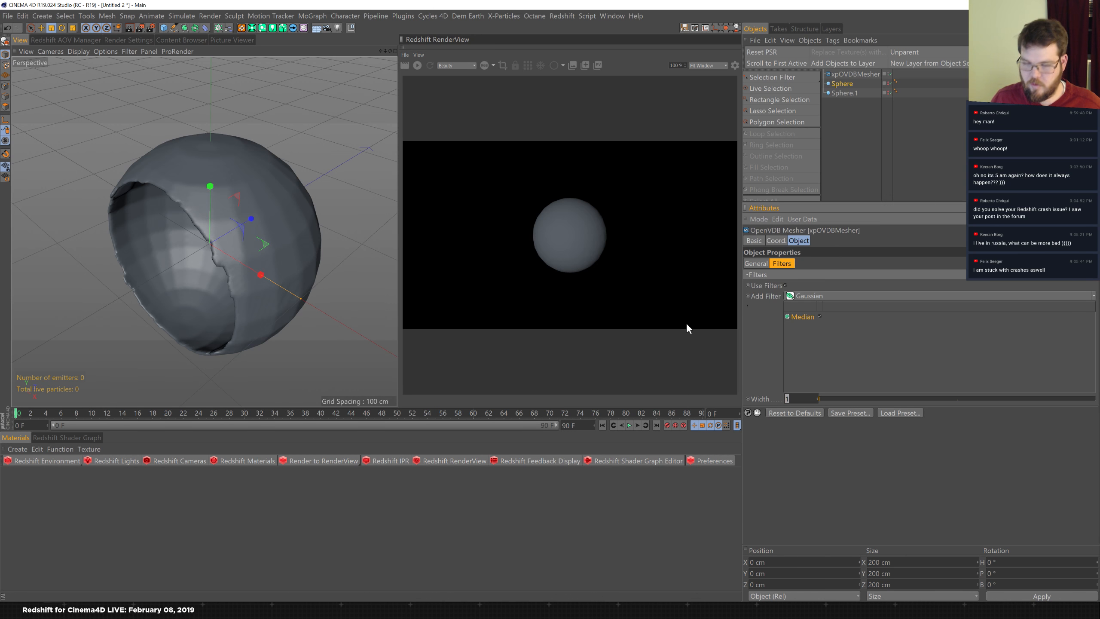
{"action": "key", "text": "Return"}
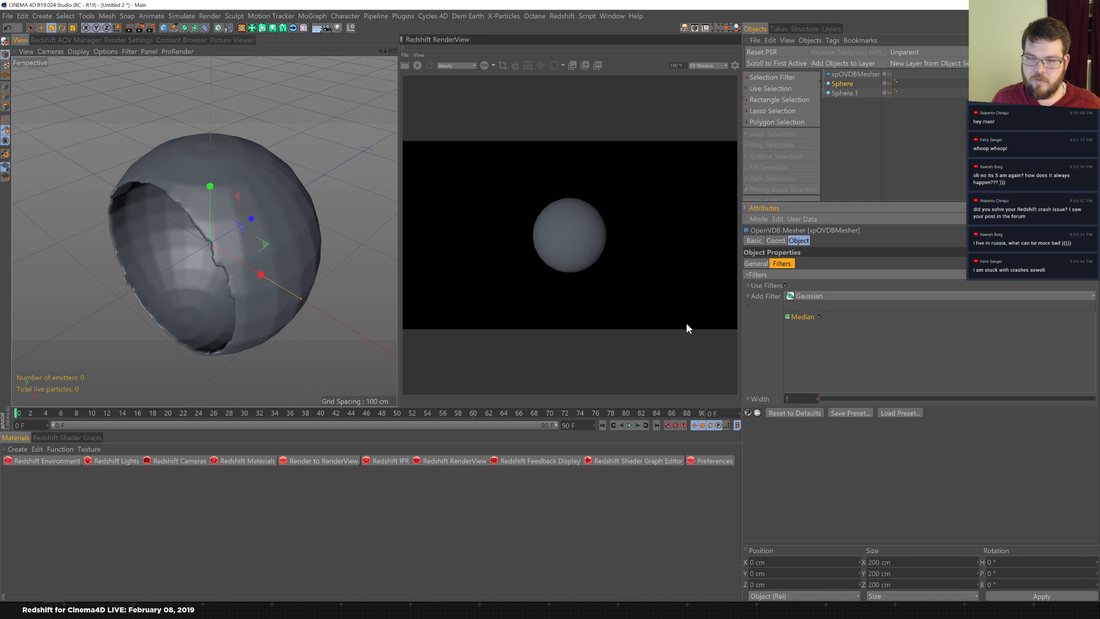
{"action": "left_click", "coordinate": [786, 398]}
{"action": "type", "text": "2"}
{"action": "key", "text": "Return"}
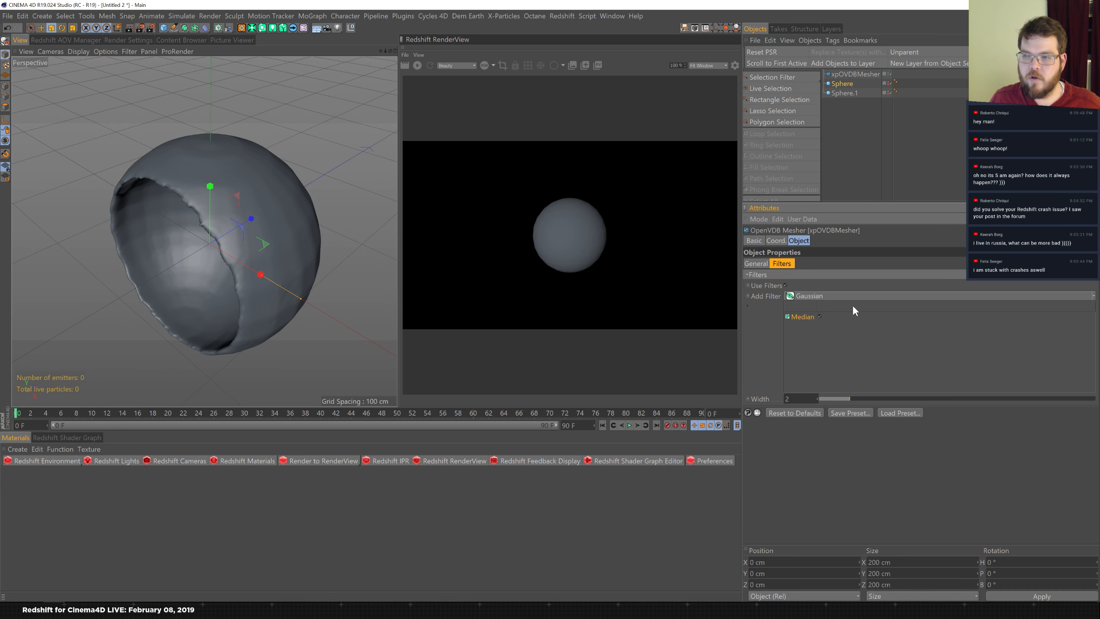
- Set the segments of both Sphere.1 and the original Sphere to 48
{"action": "left_click", "coordinate": [850, 94]}
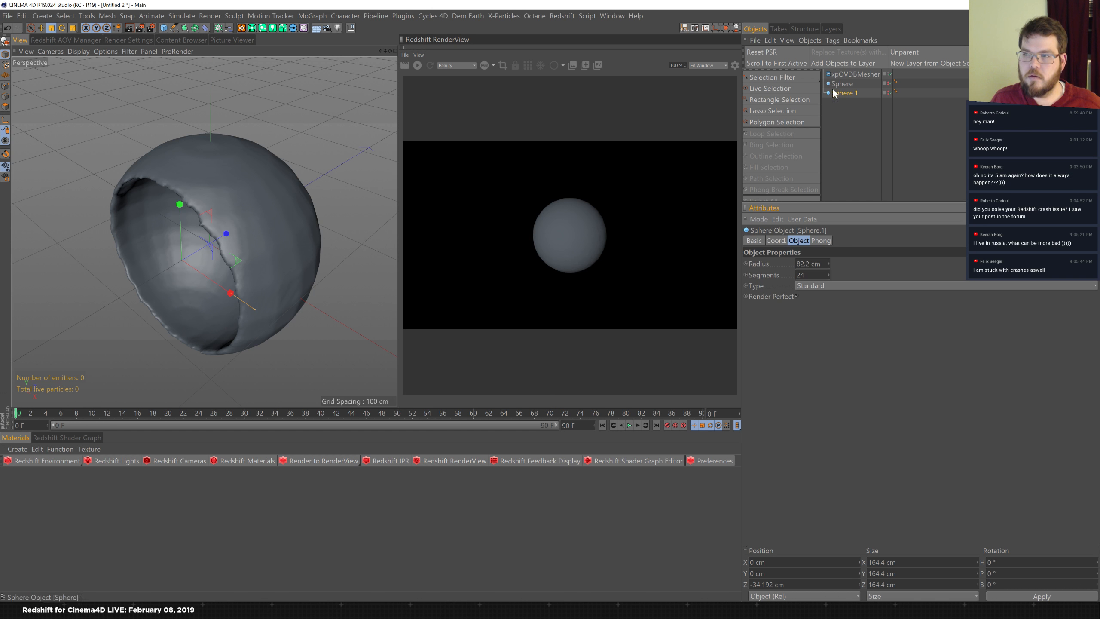
{"action": "double_click", "coordinate": [800, 275]}
{"action": "type", "text": "48"}
{"action": "key", "text": "Return"}
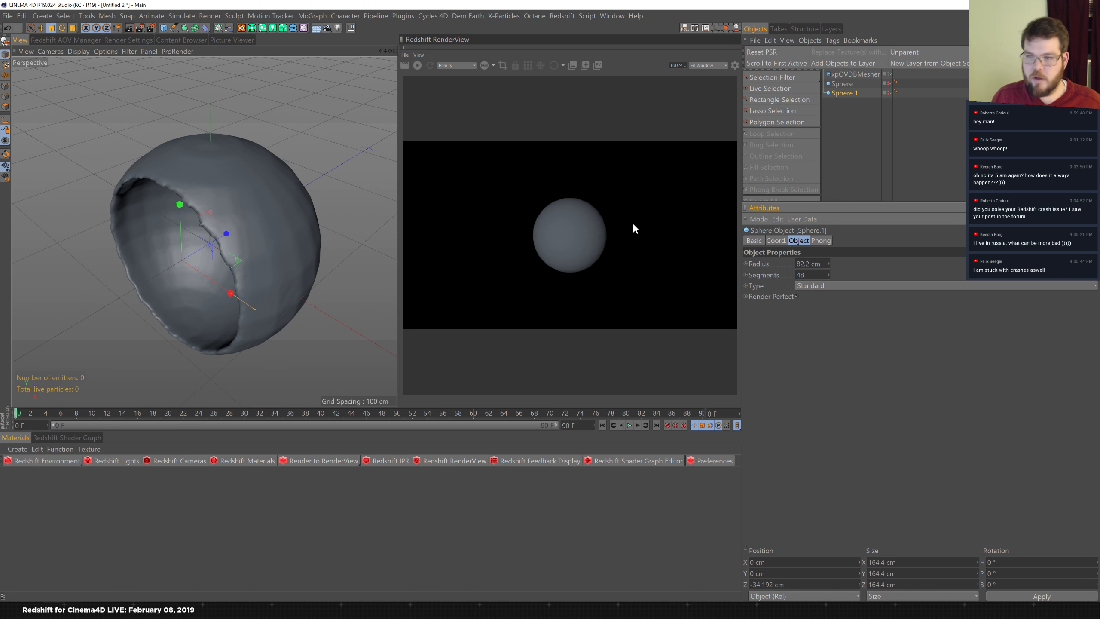
{"action": "left_click", "coordinate": [841, 84]}
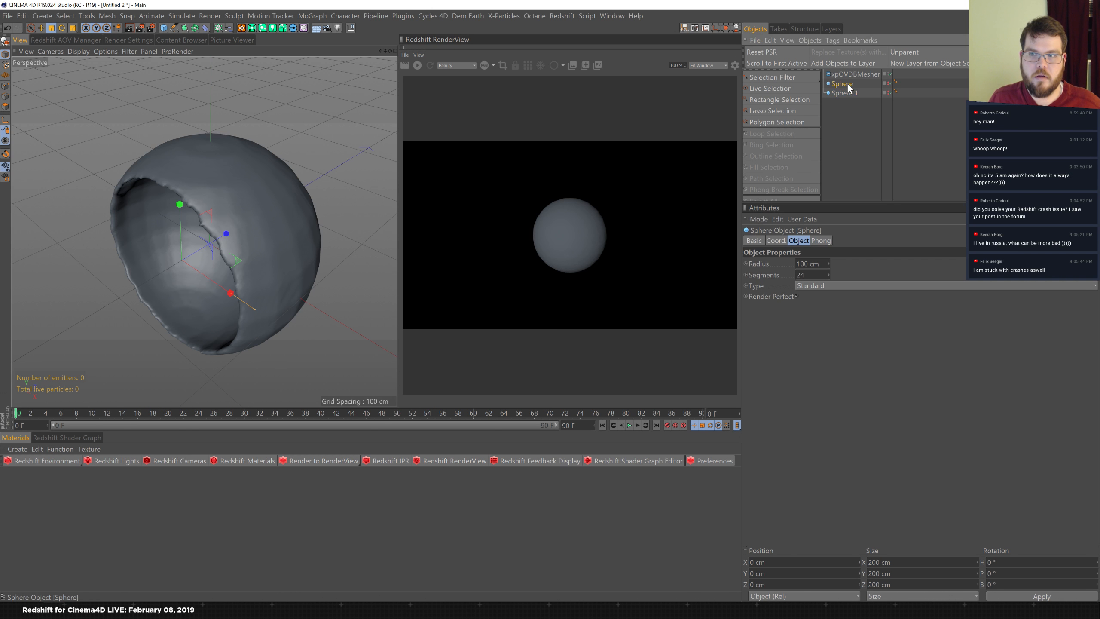
{"action": "double_click", "coordinate": [800, 275]}
{"action": "type", "text": "48"}
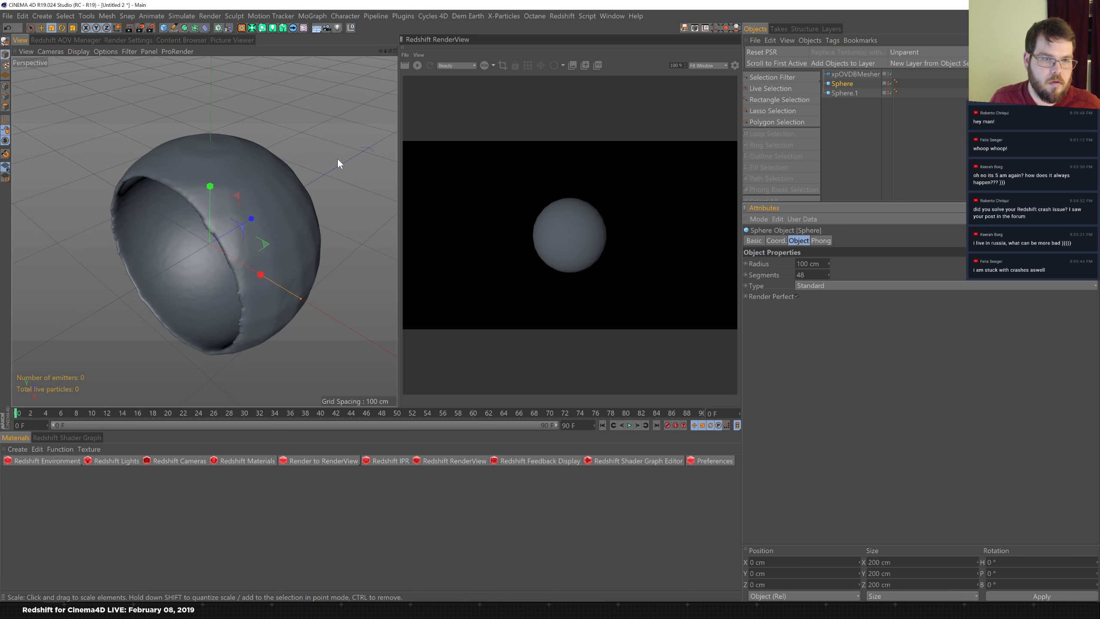
- Set the OpenVDB mesher's half width to 1.7 and its point radius to 3.7
{"action": "left_click", "coordinate": [855, 74]}
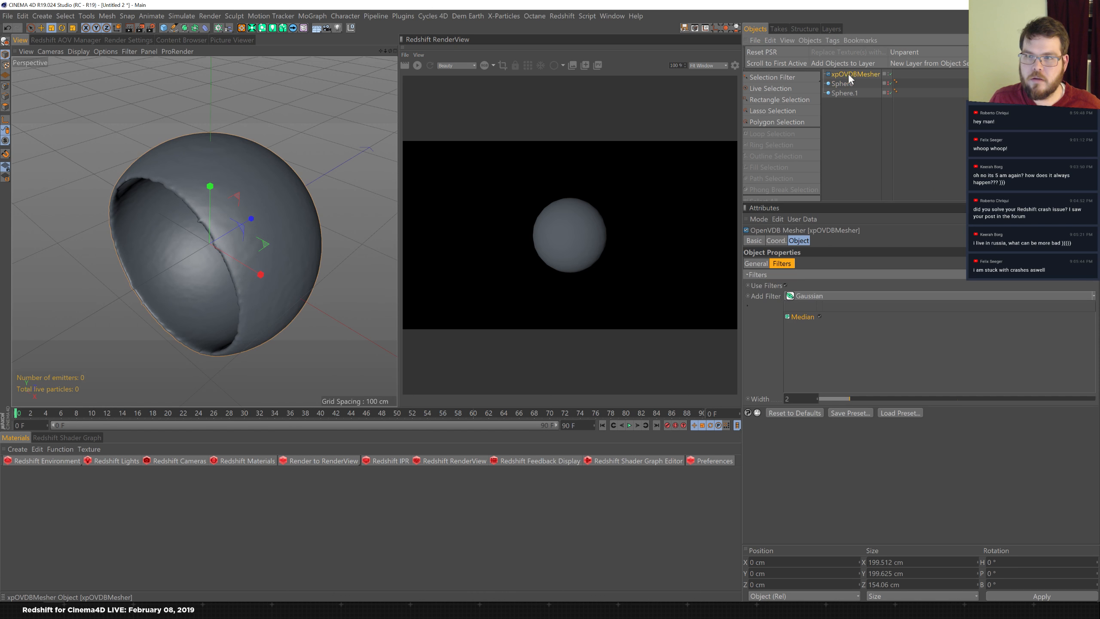
{"action": "left_click", "coordinate": [784, 240]}
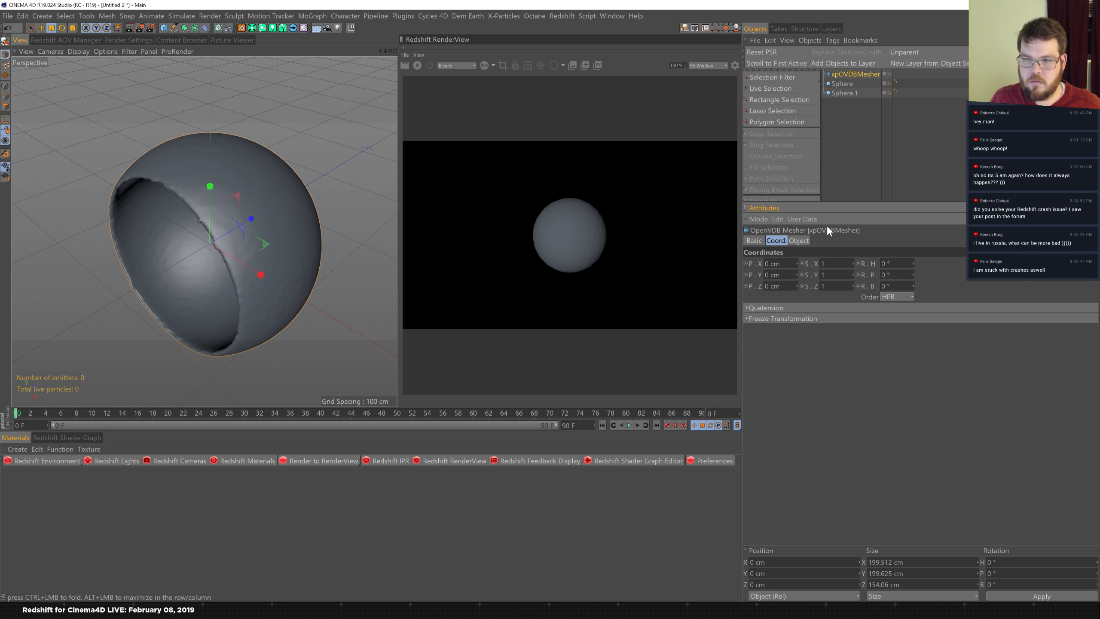
{"action": "left_click", "coordinate": [804, 239]}
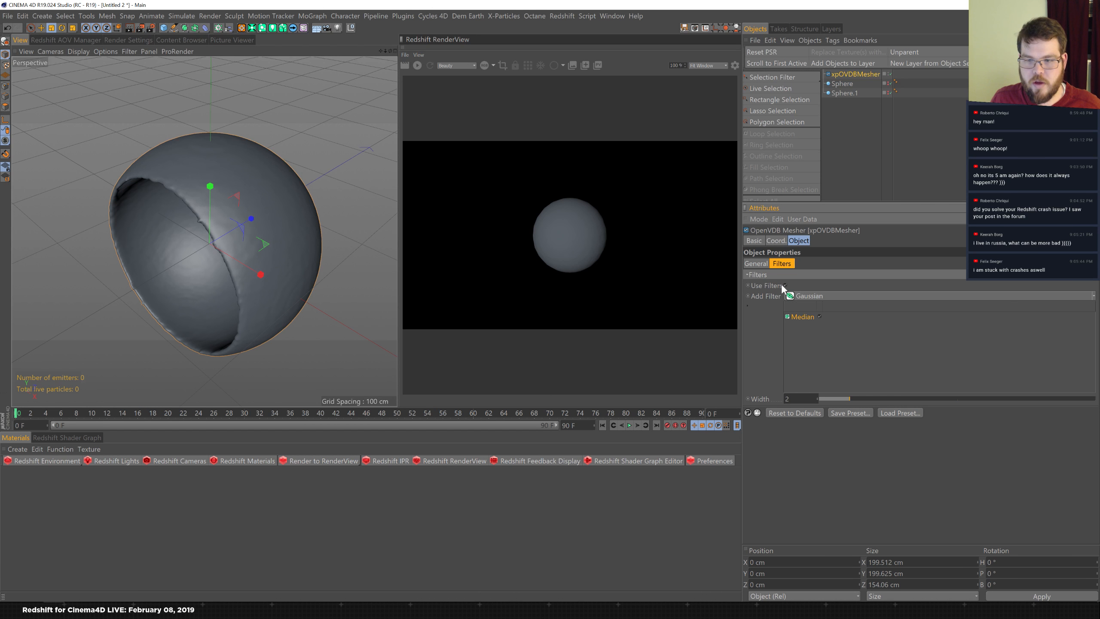
{"action": "left_click", "coordinate": [761, 264]}
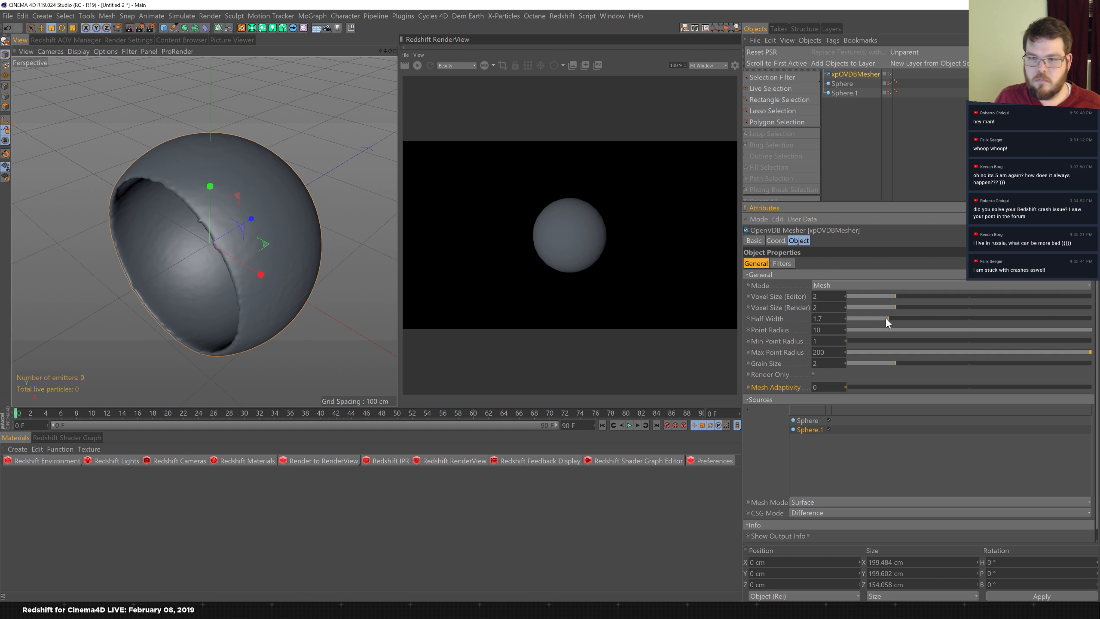
{"action": "left_click_drag", "start_coordinate": [884, 318], "coordinate": [881, 319]}
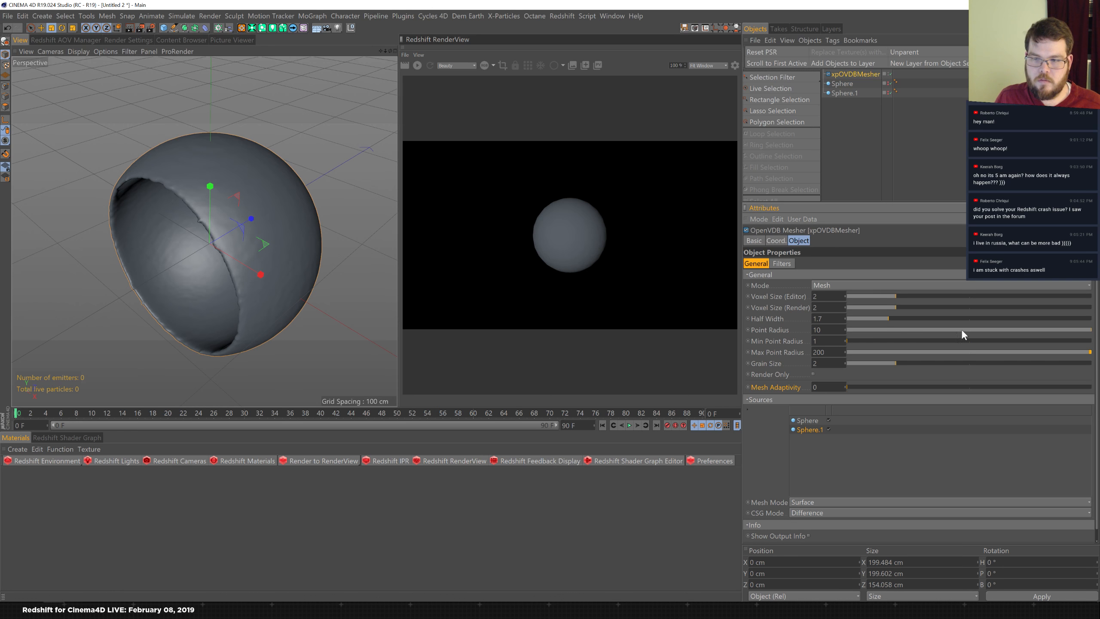
{"action": "left_click_drag", "start_coordinate": [925, 330], "coordinate": [919, 331]}
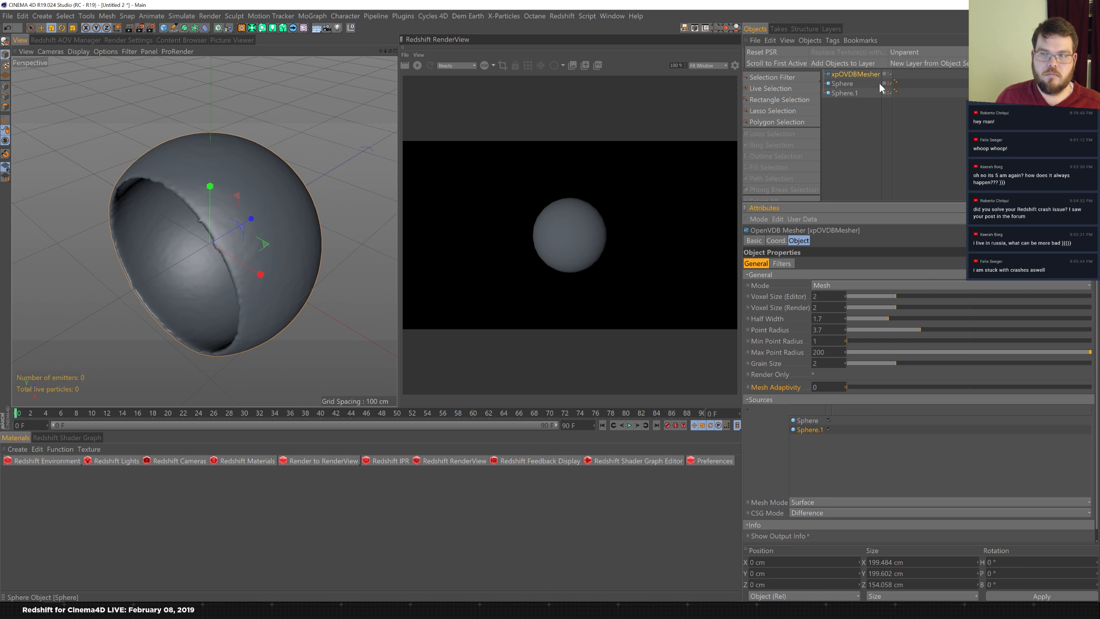
- Scale Sphere.1 uniformly down to about 145 cm
{"action": "left_click", "coordinate": [844, 93]}
{"action": "key", "text": "t"}
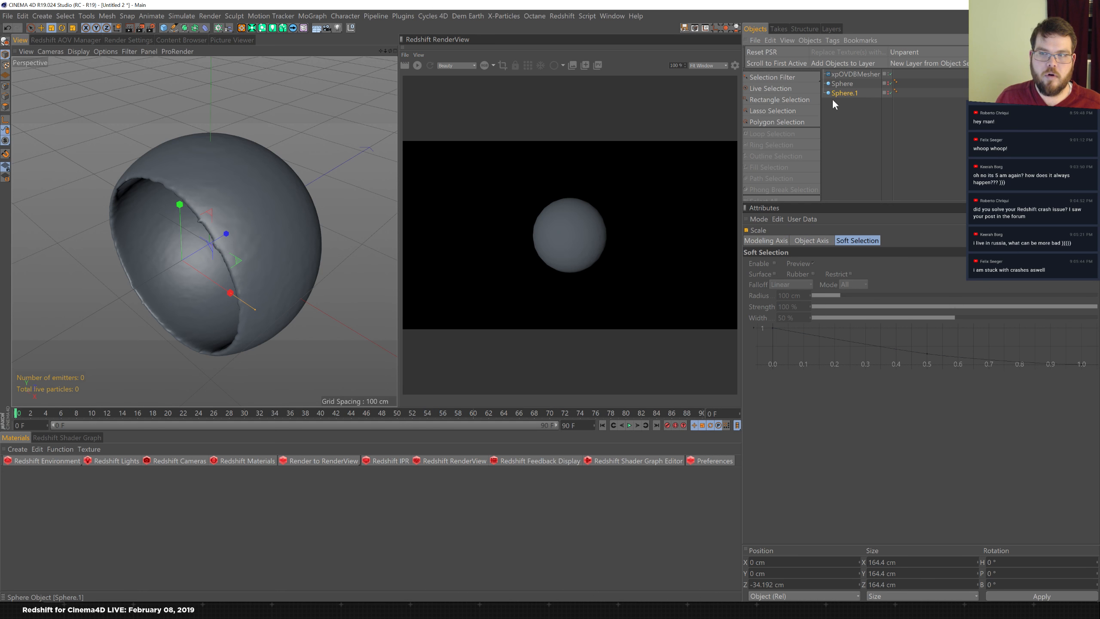
{"action": "left_click_drag", "start_coordinate": [299, 174], "coordinate": [315, 148]}
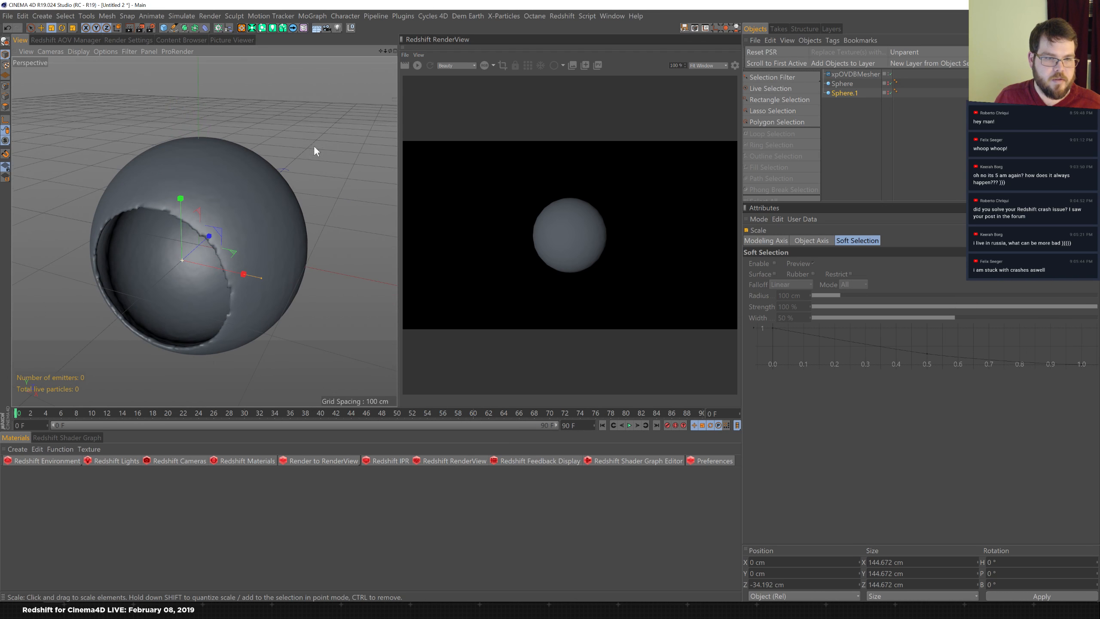
- Try the Points mesh mode on the mesher's Sphere.1 and Sphere sources, ending with both back on Surface
{"action": "left_click", "coordinate": [843, 74]}
{"action": "left_click", "coordinate": [821, 503]}
{"action": "left_click", "coordinate": [823, 499]}
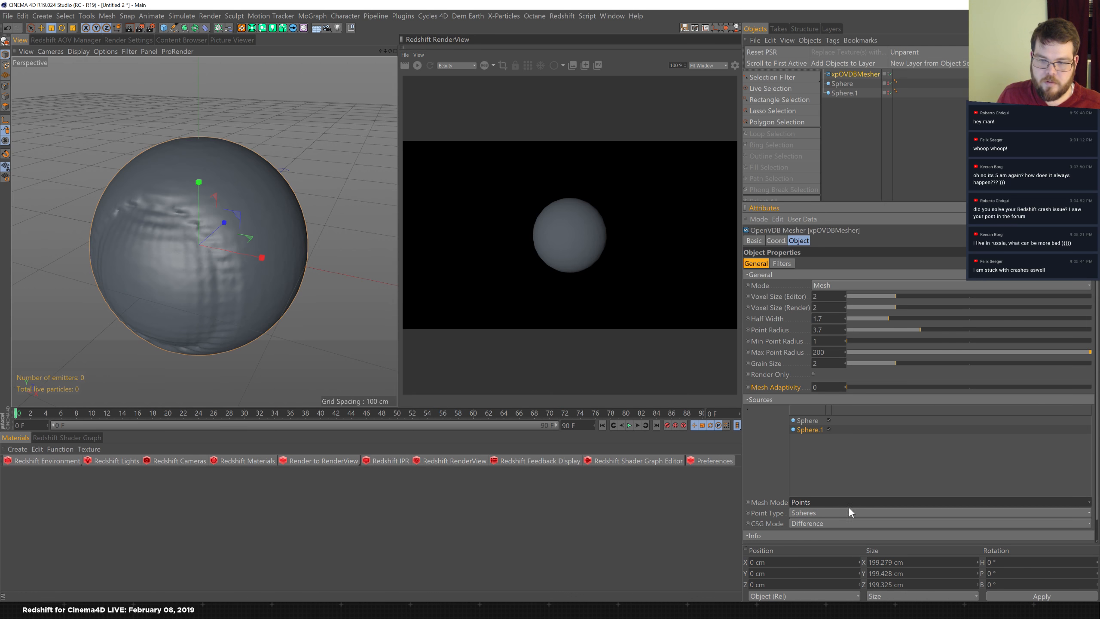
{"action": "left_click", "coordinate": [808, 420]}
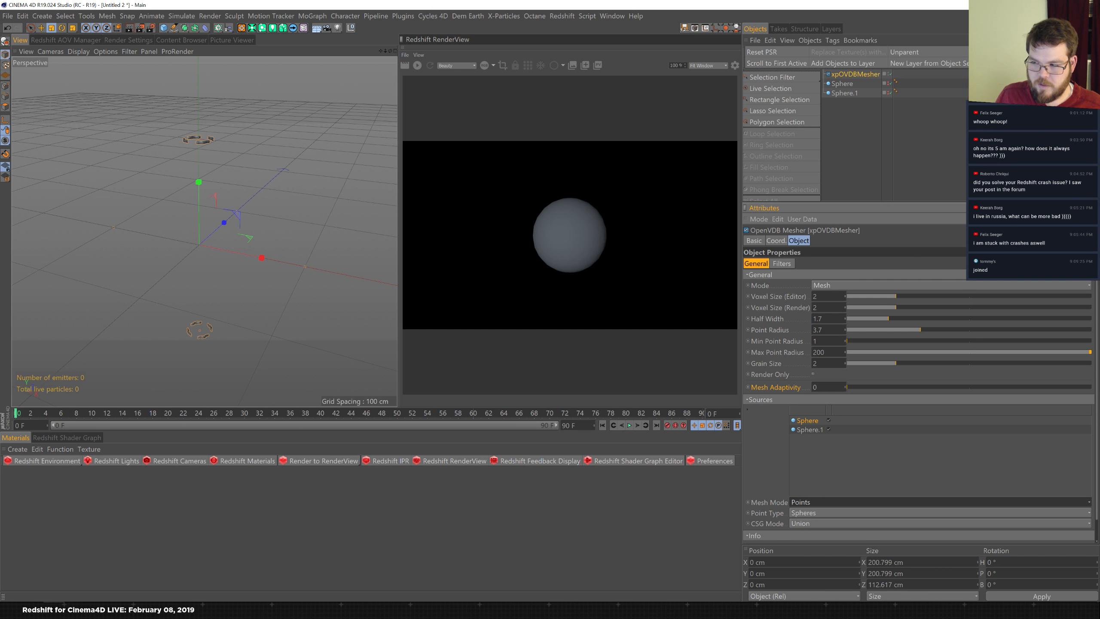
{"action": "left_click", "coordinate": [823, 503]}
{"action": "left_click", "coordinate": [816, 523]}
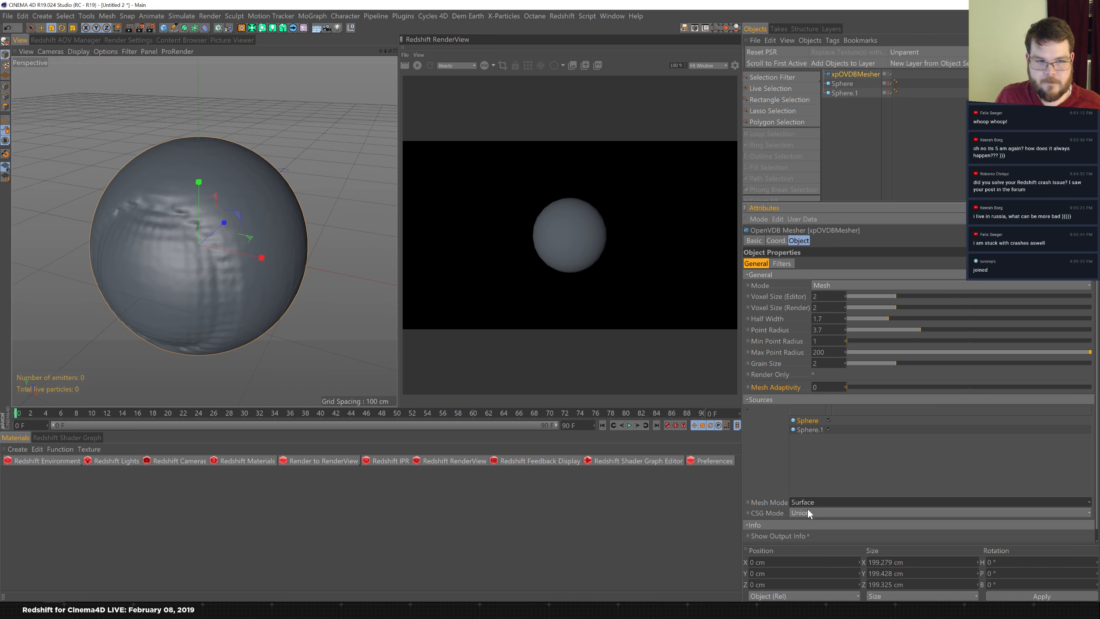
{"action": "left_click", "coordinate": [807, 509]}
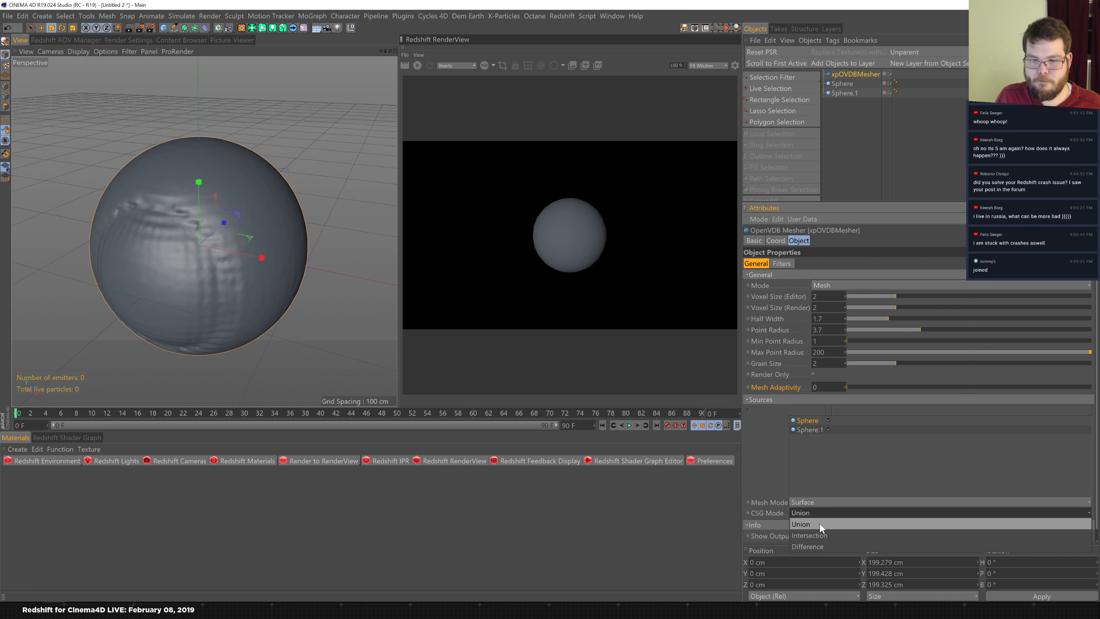
{"action": "left_click", "coordinate": [809, 429]}
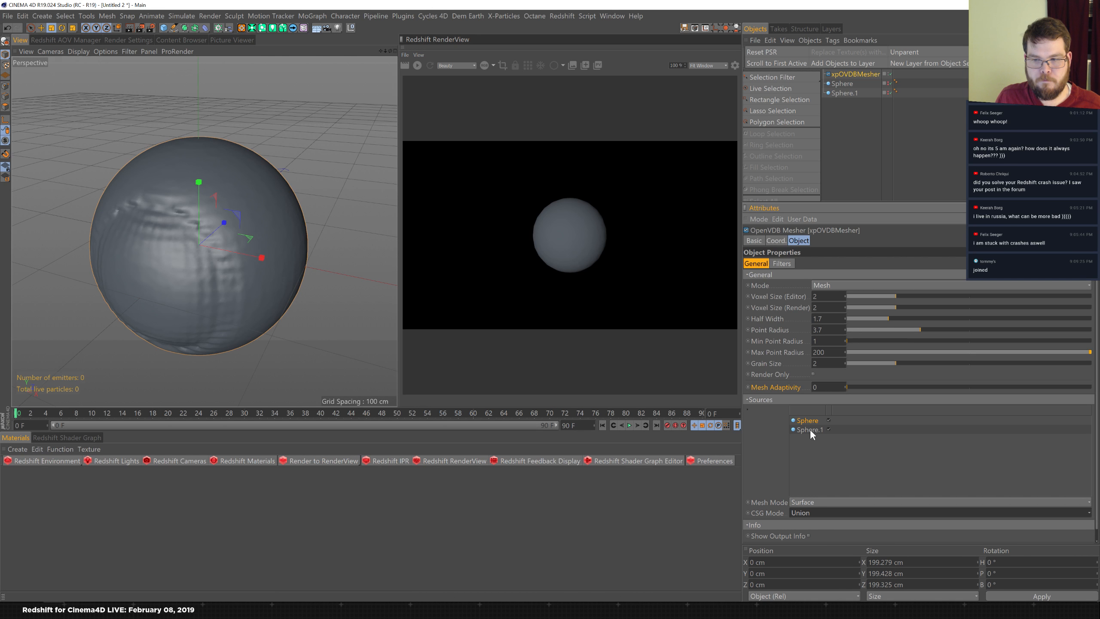
{"action": "left_click", "coordinate": [814, 513]}
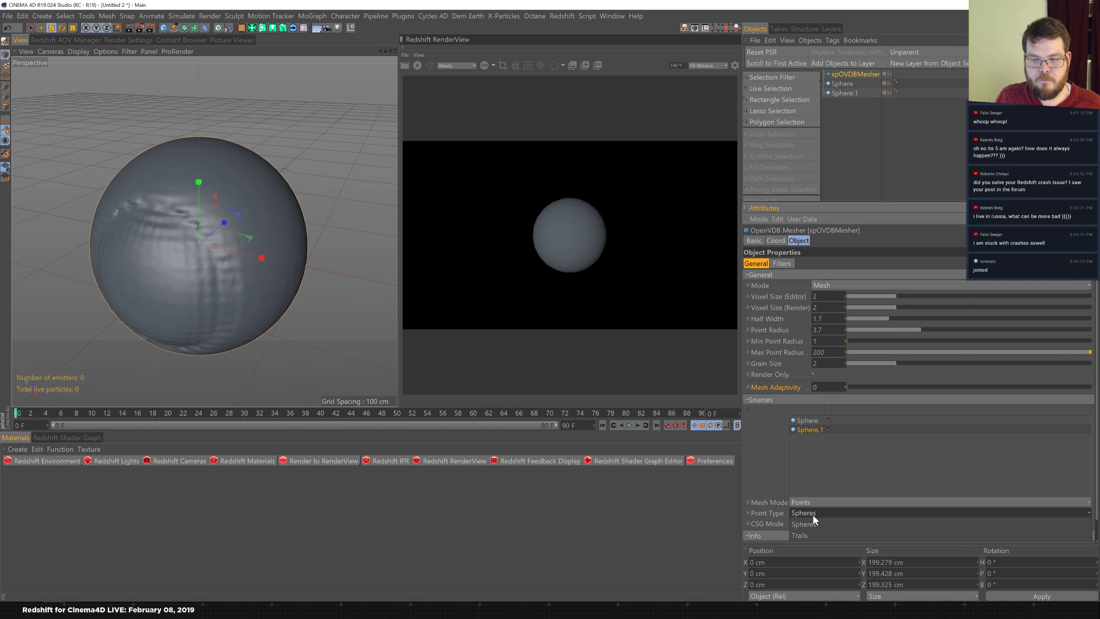
{"action": "left_click", "coordinate": [804, 503]}
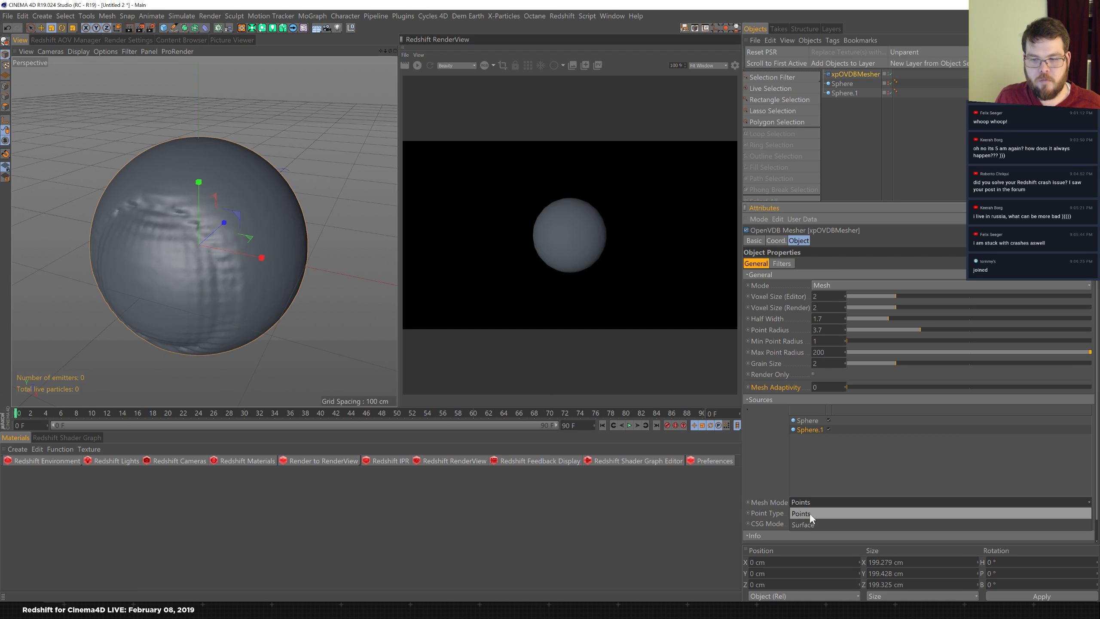
{"action": "left_click", "coordinate": [812, 523]}
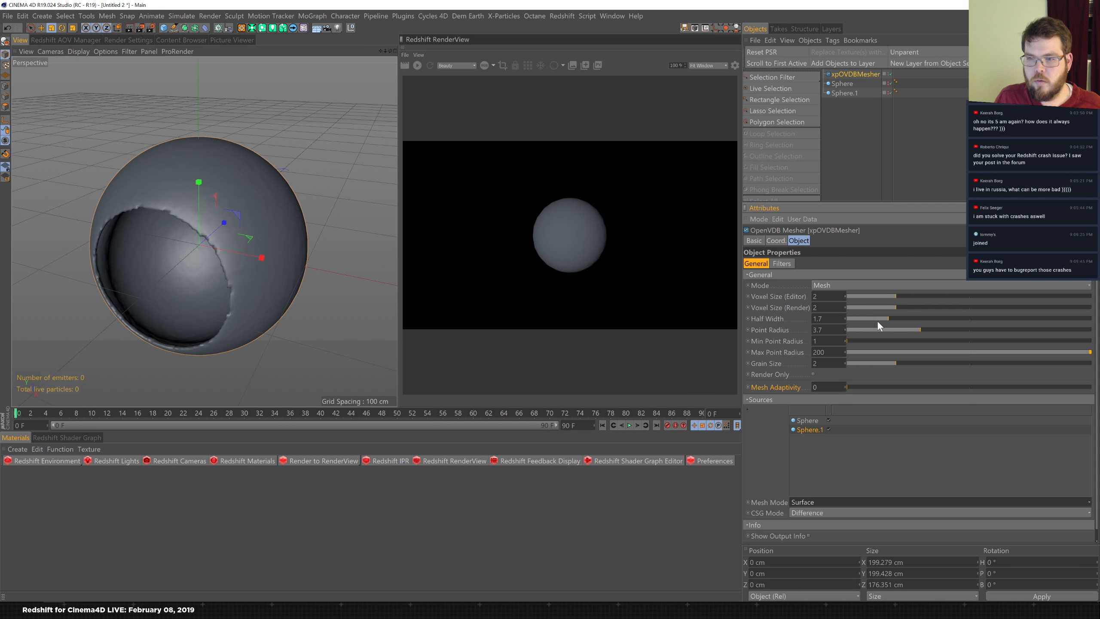
- Set the OpenVDB mesher's half width to 0.5
{"action": "left_click", "coordinate": [817, 318]}
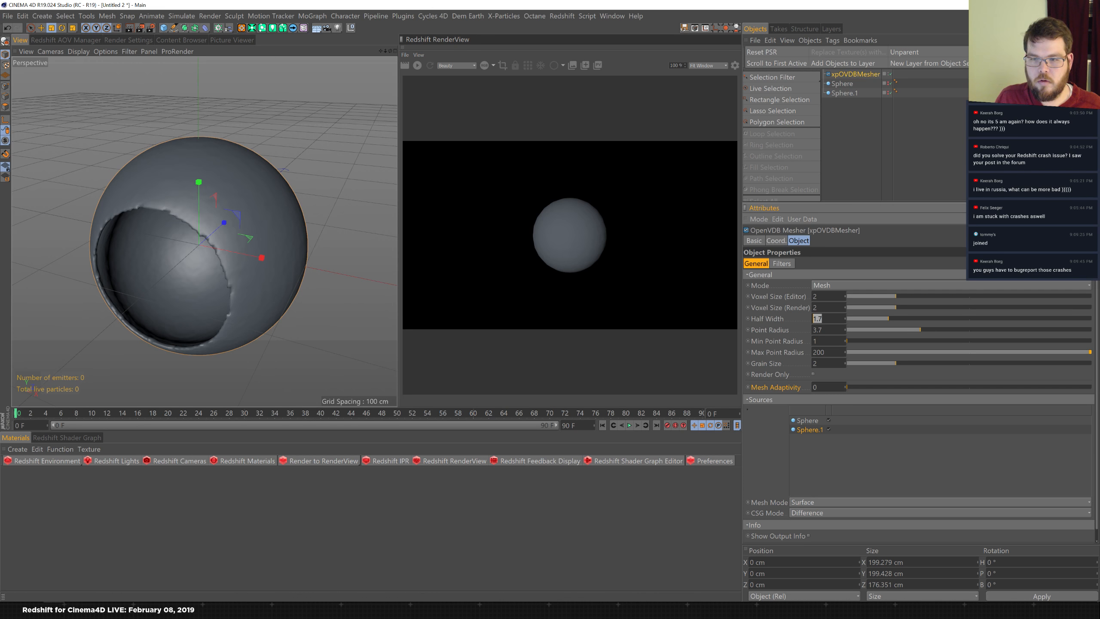
{"action": "type", "text": "0.5"}
{"action": "key", "text": "Return"}
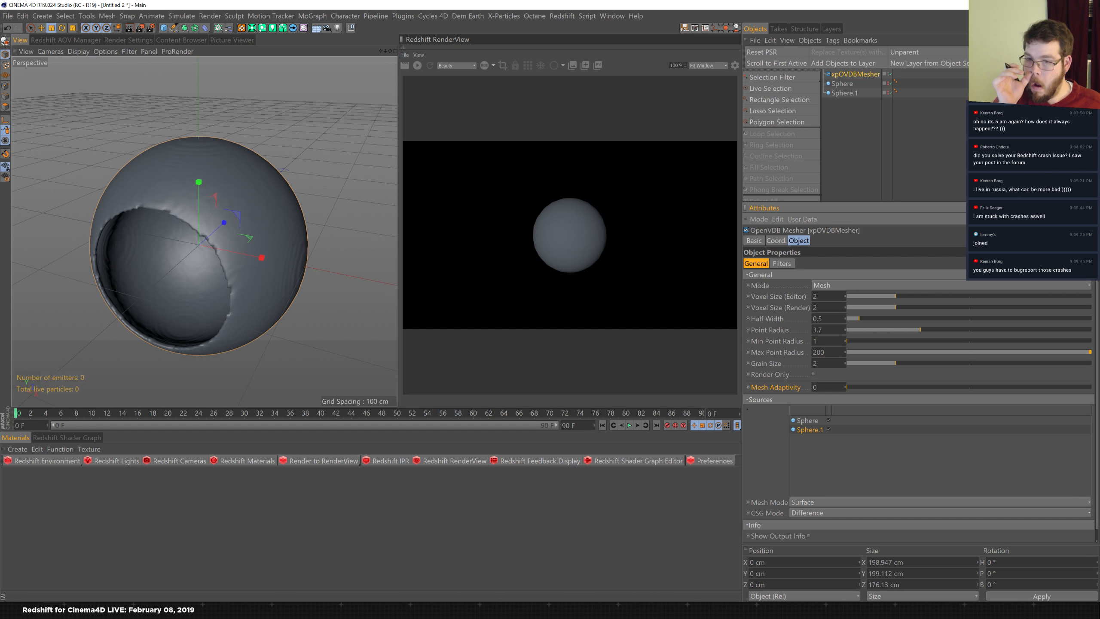
- Set the OpenVDB mesher's maximum point radius to 50 and add a Gaussian filter alongside the Median one
{"action": "left_click", "coordinate": [818, 352]}
{"action": "type", "text": "50"}
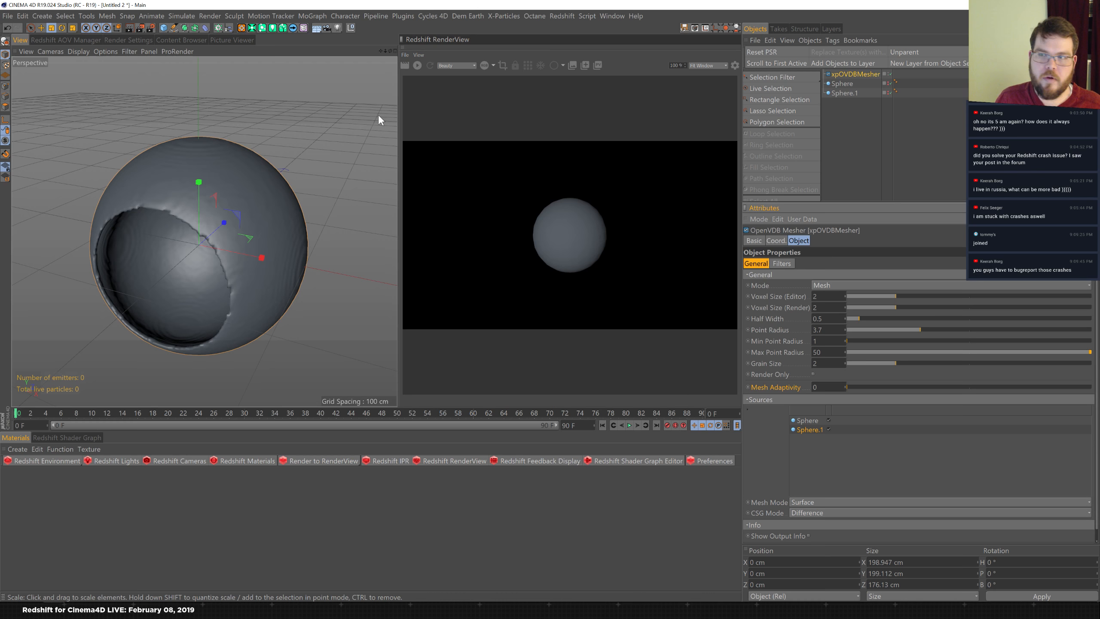
{"action": "left_click", "coordinate": [782, 263]}
{"action": "left_click", "coordinate": [812, 295]}
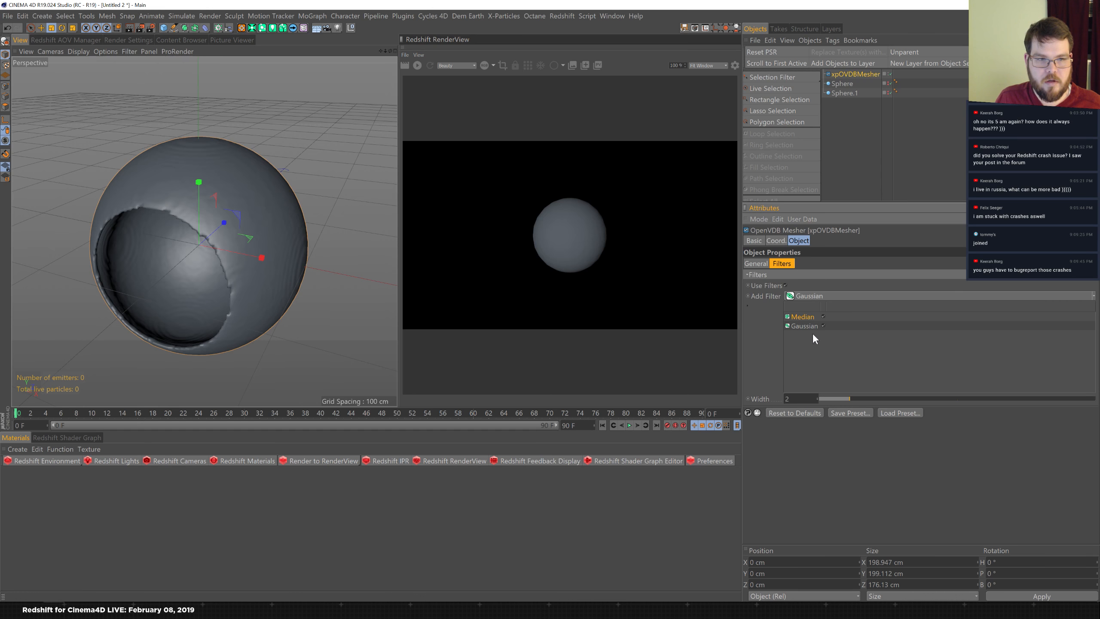
{"action": "left_click", "coordinate": [809, 328]}
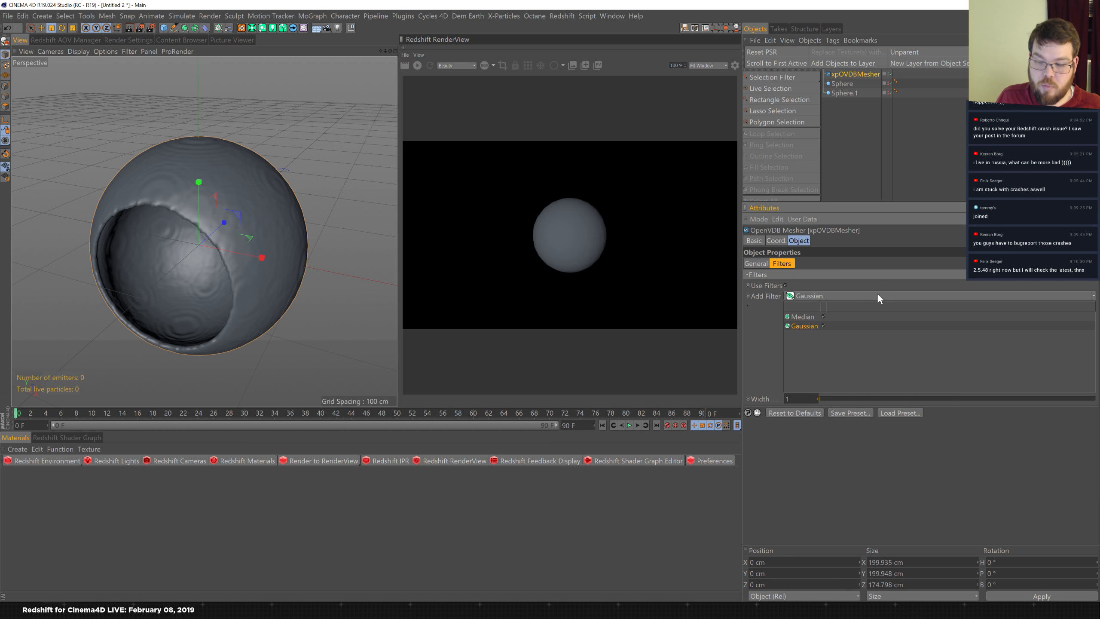
- Place the Gaussian filter above Median in the mesher's filter list and set its width to 3
{"action": "left_click", "coordinate": [816, 398]}
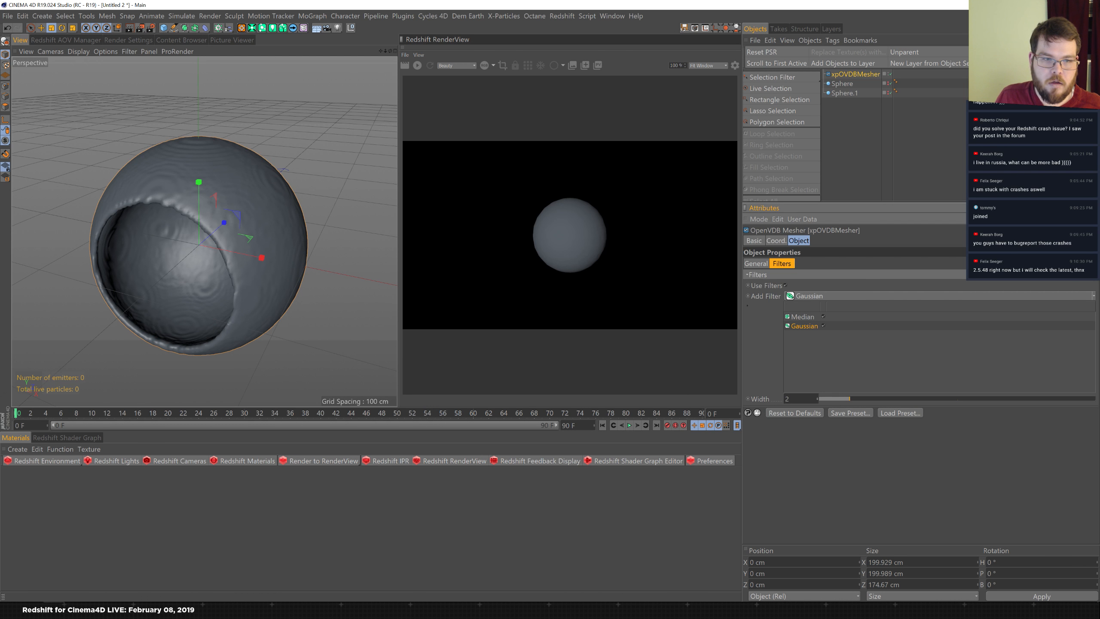
{"action": "left_click_drag", "start_coordinate": [808, 325], "coordinate": [806, 318]}
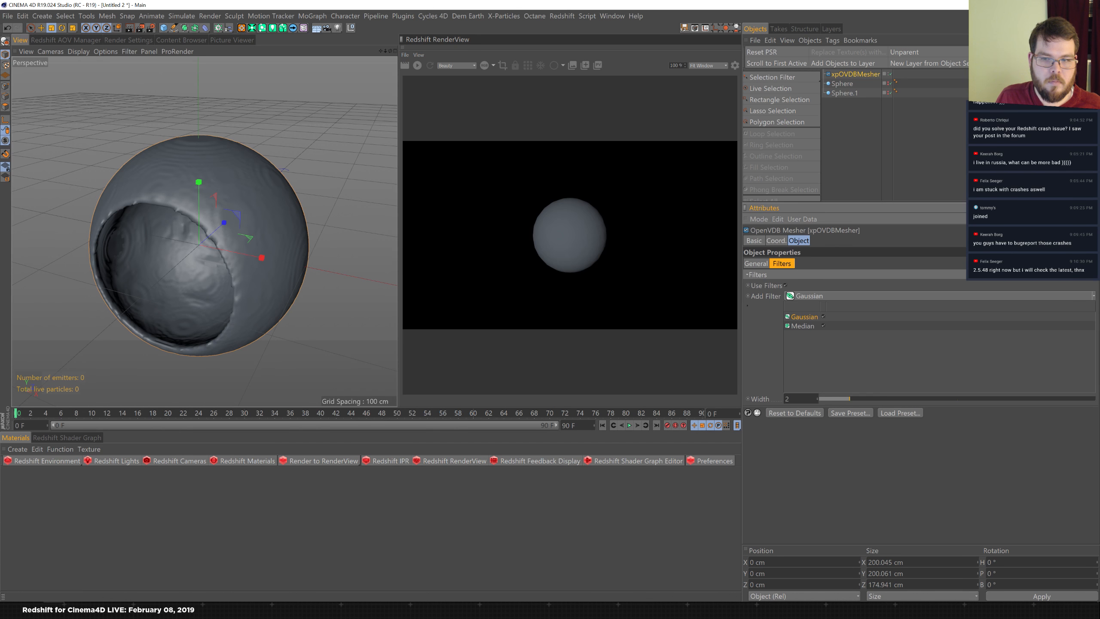
{"action": "left_click", "coordinate": [817, 395]}
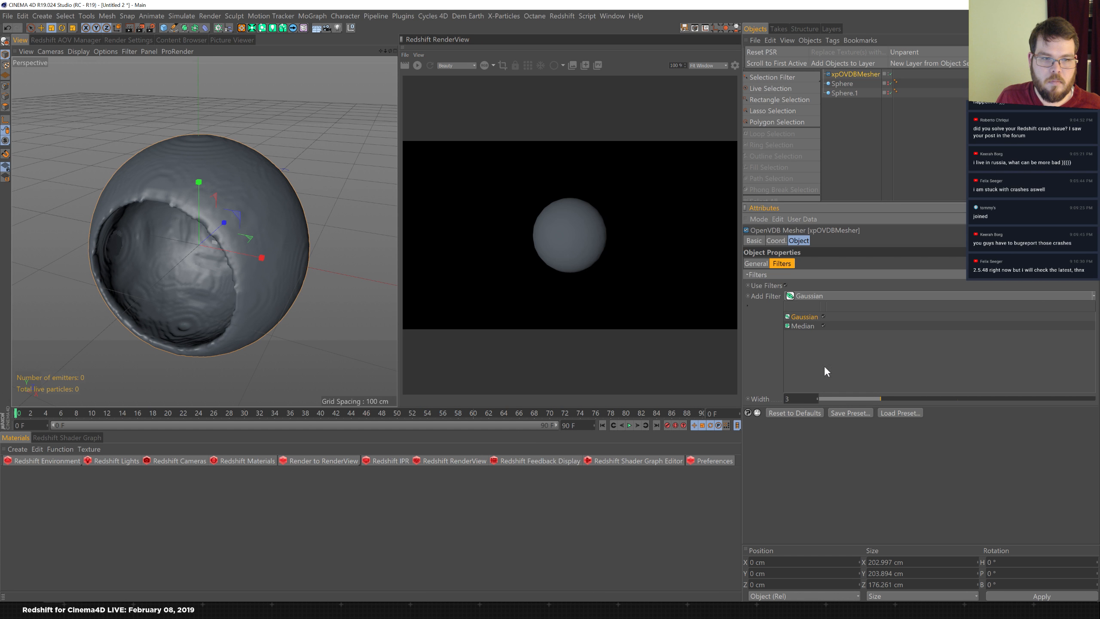
- Disable the mesher's Median filter and set the Gaussian filter's width to 1
{"action": "left_click", "coordinate": [823, 326]}
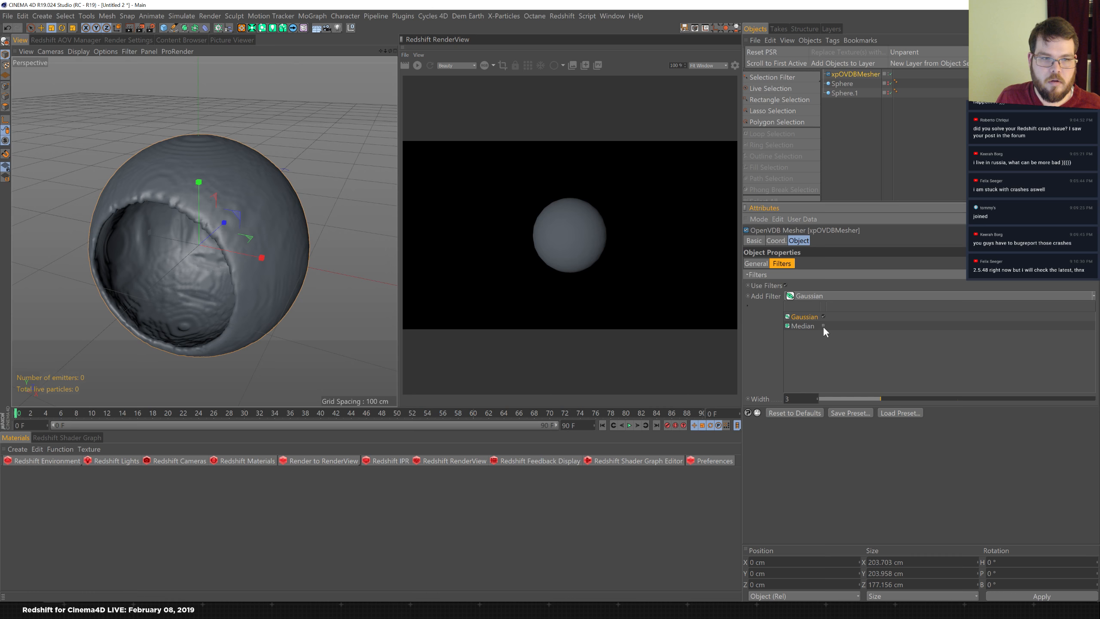
{"action": "left_click", "coordinate": [817, 399]}
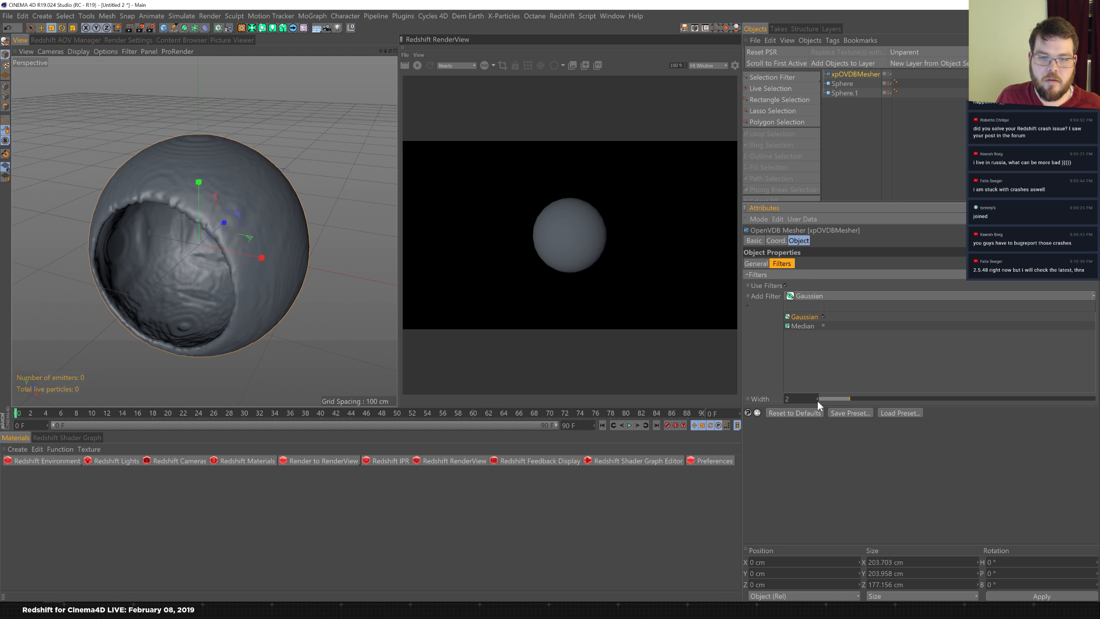
{"action": "left_click", "coordinate": [817, 400]}
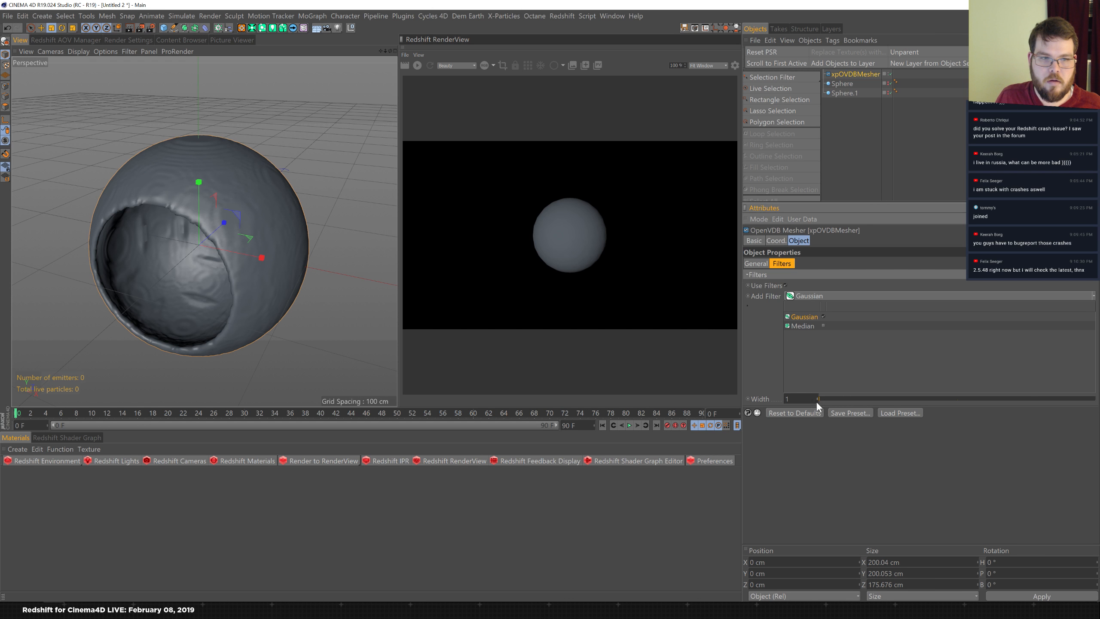
{"action": "left_click_drag", "start_coordinate": [308, 214], "coordinate": [340, 192], "text": "alt"}
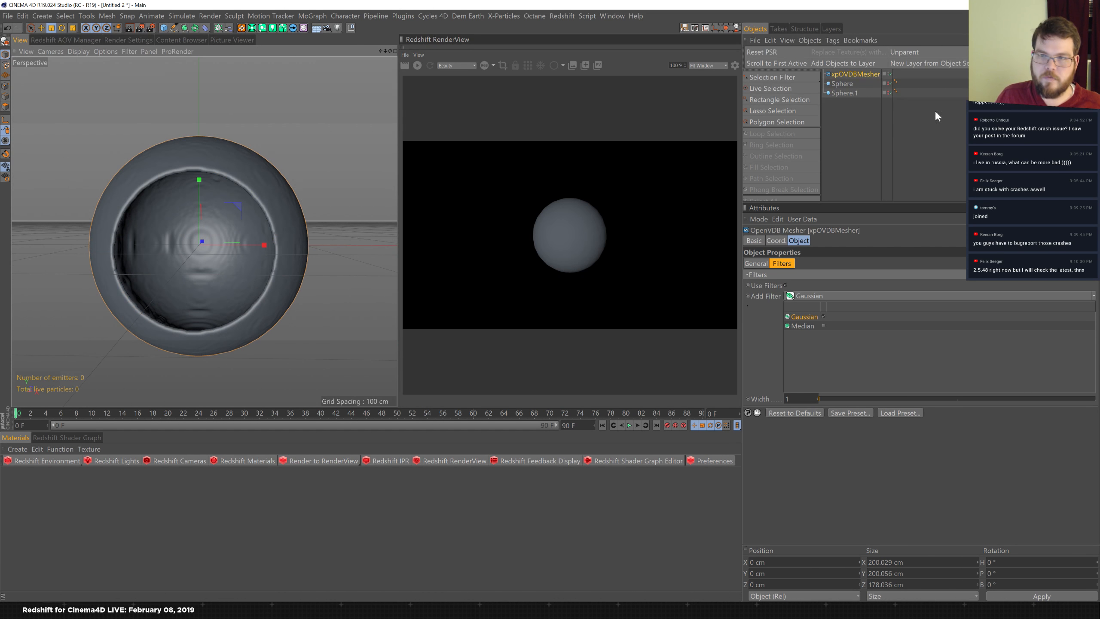
{"action": "left_click", "coordinate": [863, 85]}
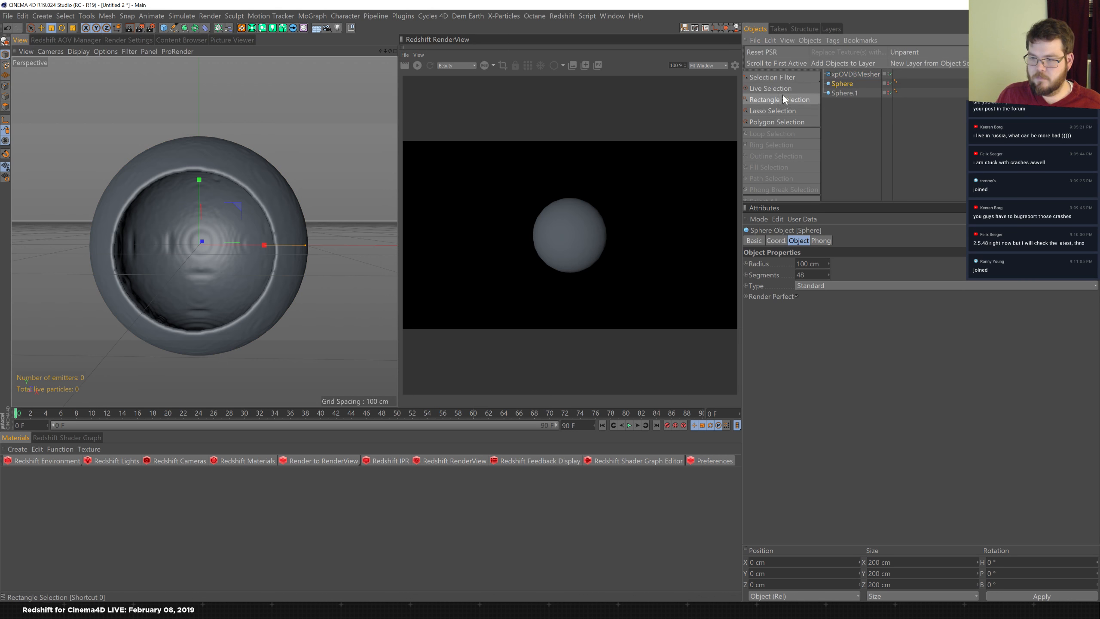
{"action": "left_click_drag", "start_coordinate": [331, 171], "coordinate": [260, 195], "text": "alt"}
{"action": "left_click_drag", "start_coordinate": [262, 244], "coordinate": [238, 246]}
{"action": "key", "text": "ctrl+z"}
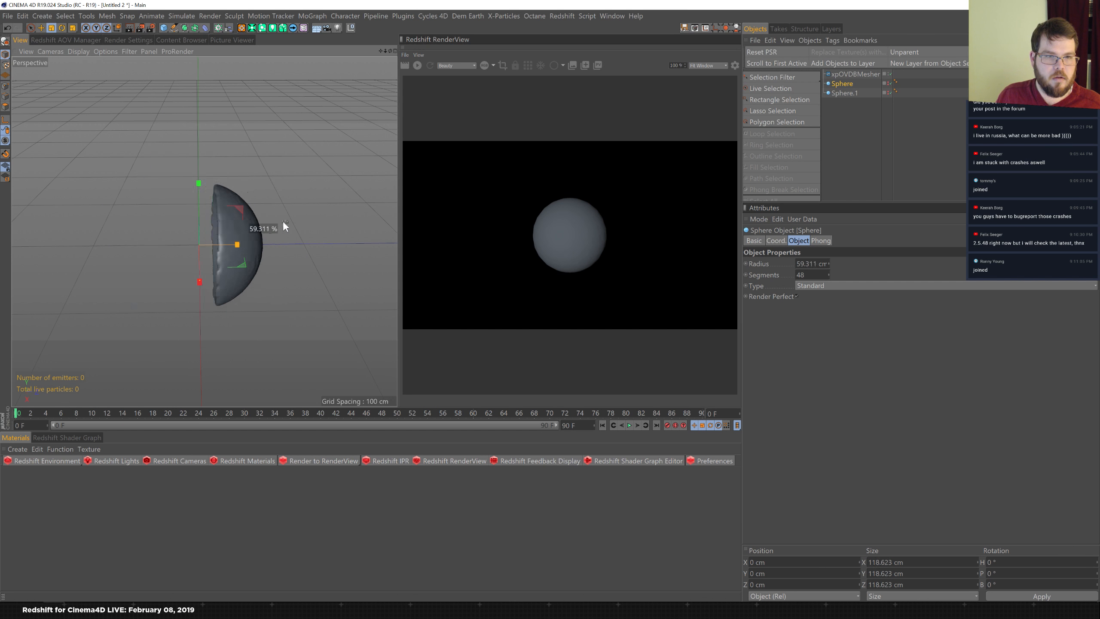
- Make Sphere an editable polygon object and flatten it along its Z axis to about 90 cm
{"action": "left_click", "coordinate": [825, 124]}
{"action": "left_click", "coordinate": [843, 83]}
{"action": "key", "text": "c"}
{"action": "left_click_drag", "start_coordinate": [262, 245], "coordinate": [322, 192]}
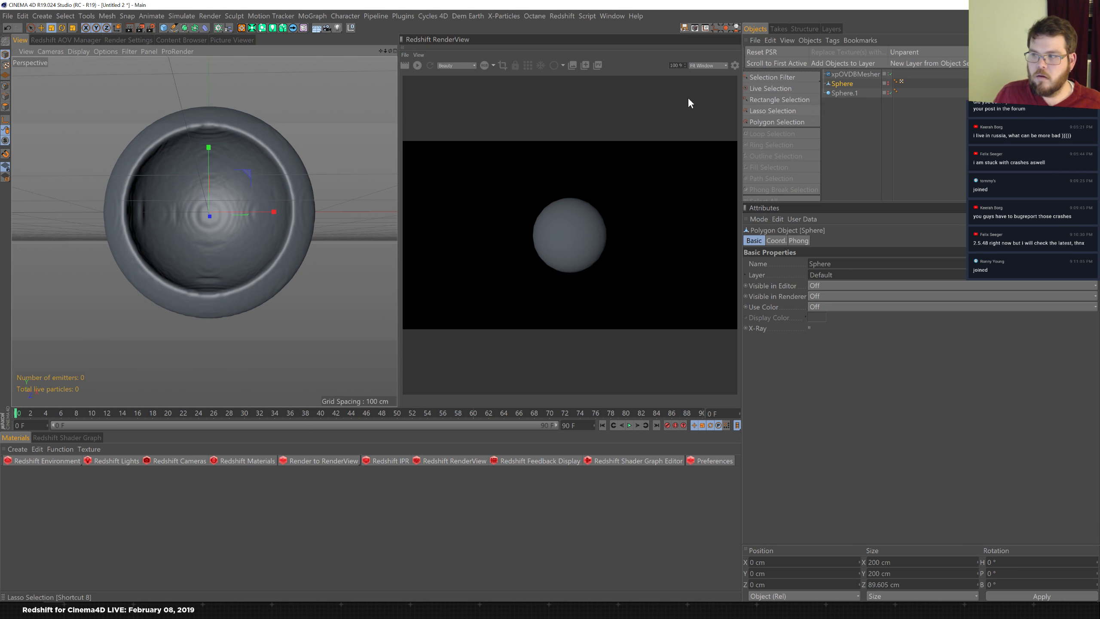
- Move Sphere slightly along X to about -0.55 cm
{"action": "key", "text": "e"}
{"action": "left_click_drag", "start_coordinate": [272, 213], "coordinate": [266, 211]}
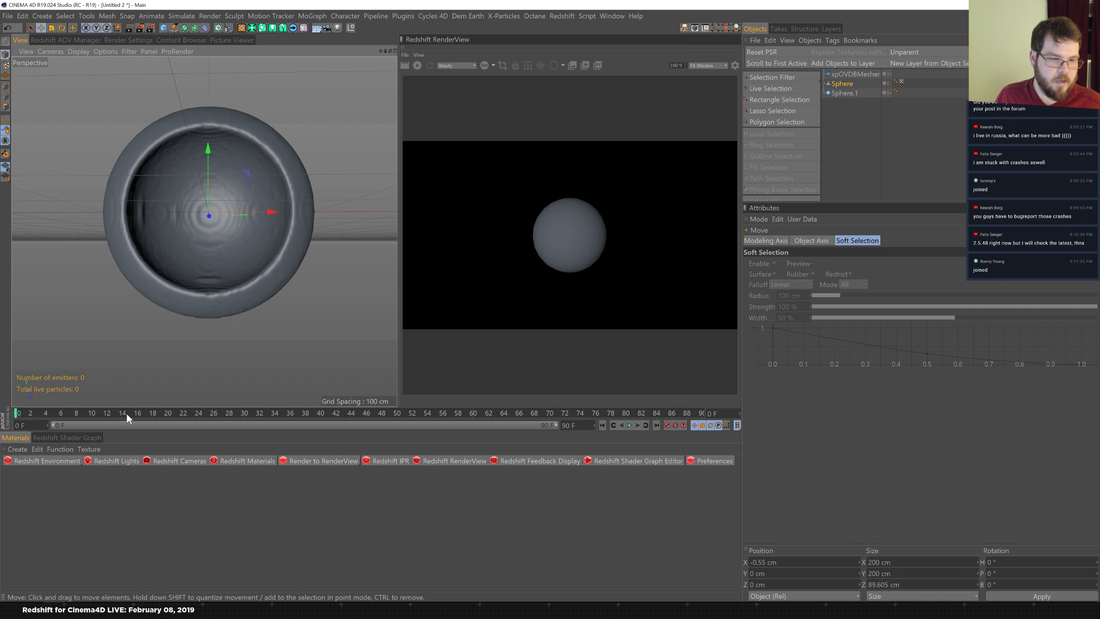
- Add a Redshift dome light to the scene
{"action": "left_click", "coordinate": [54, 461]}
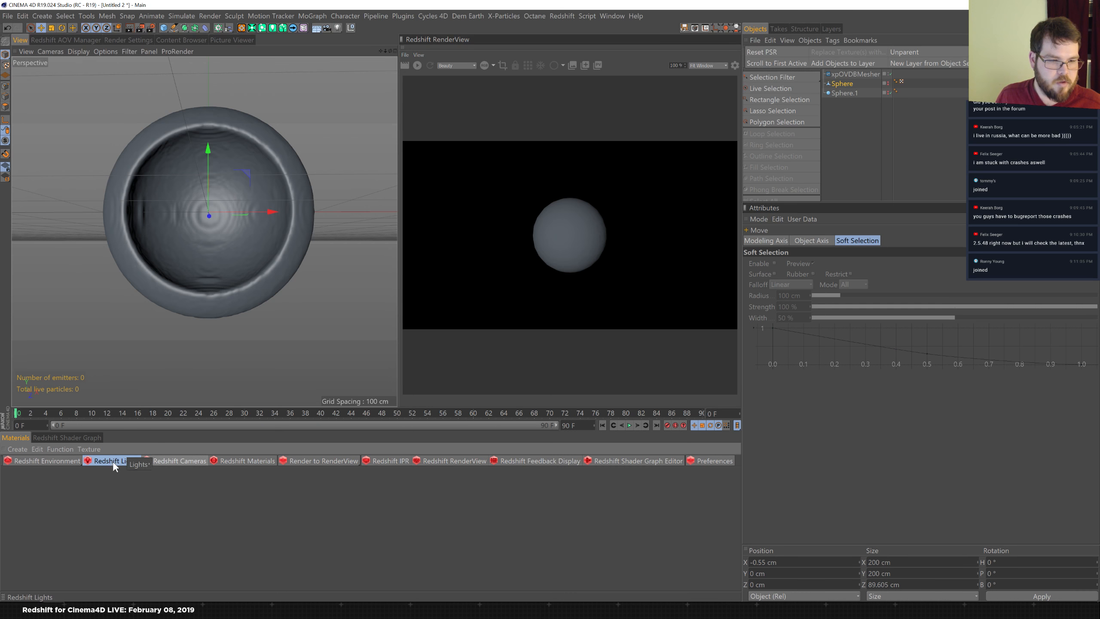
{"action": "left_click", "coordinate": [110, 460]}
{"action": "left_click", "coordinate": [177, 509]}
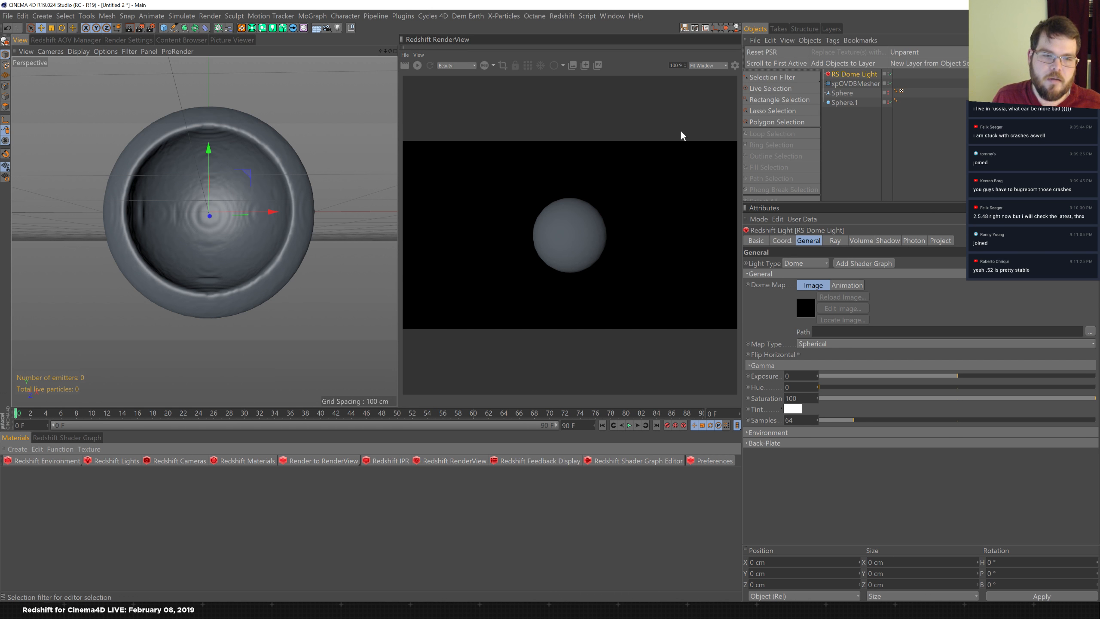
- Start the live render in the Redshift RenderView and frame the hollowed shape from the front
{"action": "mouse_move", "coordinate": [333, 164]}
{"action": "left_mouse_down", "text": "alt"}
{"action": "mouse_move", "coordinate": [307, 179]}
{"action": "mouse_move", "coordinate": [246, 175]}
{"action": "mouse_move", "coordinate": [285, 199]}
{"action": "mouse_move", "coordinate": [313, 198]}
{"action": "mouse_move", "coordinate": [319, 176]}
{"action": "mouse_move", "coordinate": [333, 176]}
{"action": "left_mouse_up", "text": "alt"}
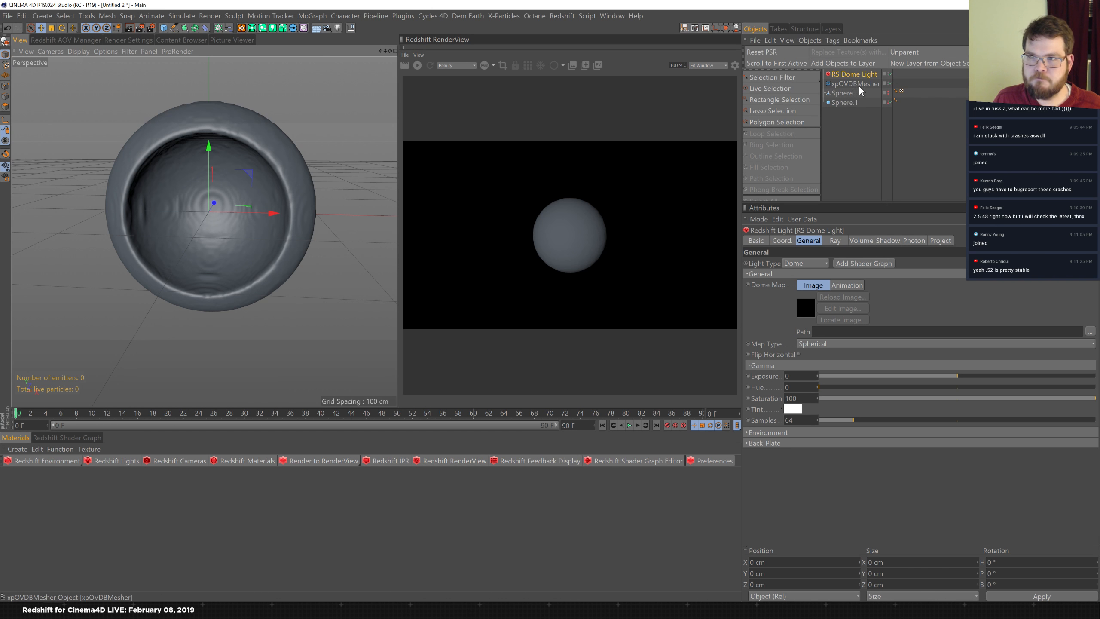
{"action": "left_click", "coordinate": [417, 65]}
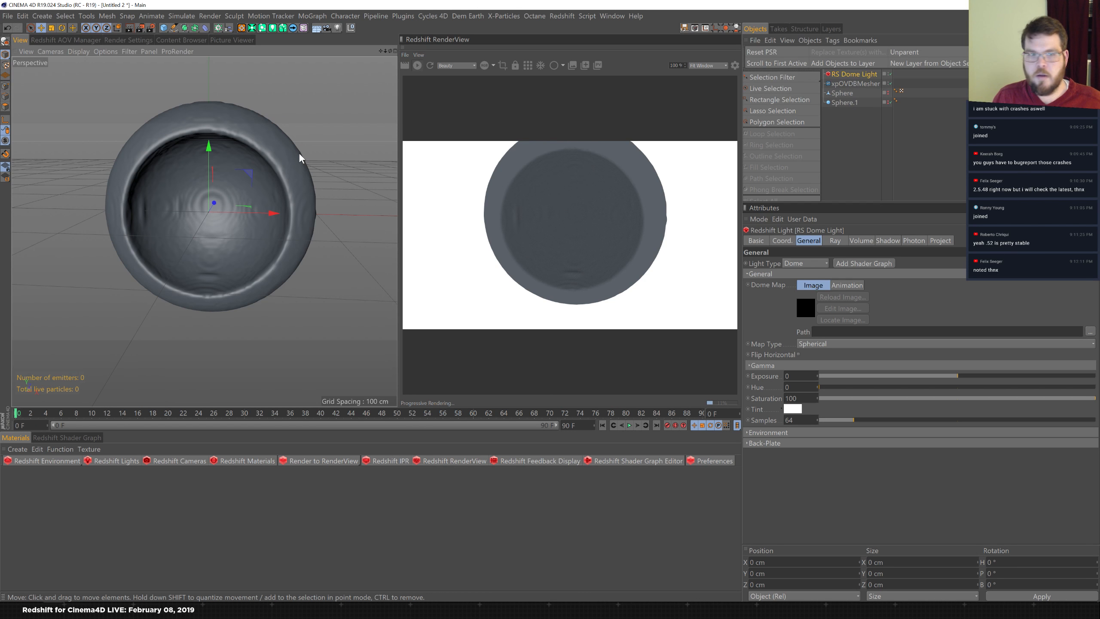
{"action": "mouse_move", "coordinate": [310, 164]}
{"action": "left_mouse_down", "text": "alt"}
{"action": "mouse_move", "coordinate": [325, 151]}
{"action": "mouse_move", "coordinate": [316, 155]}
{"action": "left_mouse_up", "text": "alt"}
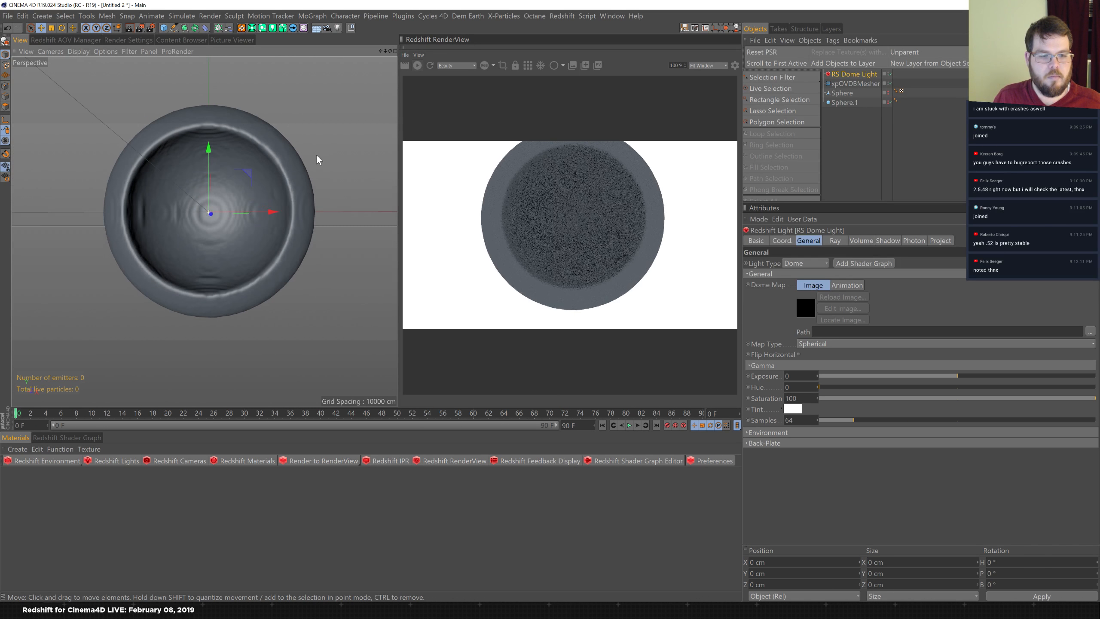
{"action": "middle_click_drag", "start_coordinate": [316, 155], "coordinate": [303, 204], "text": "alt"}
- Switch to Slack, look through the Brograph workspace's channel and direct message list, and return to Cinema 4D
{"action": "key", "text": "alt+Tab"}
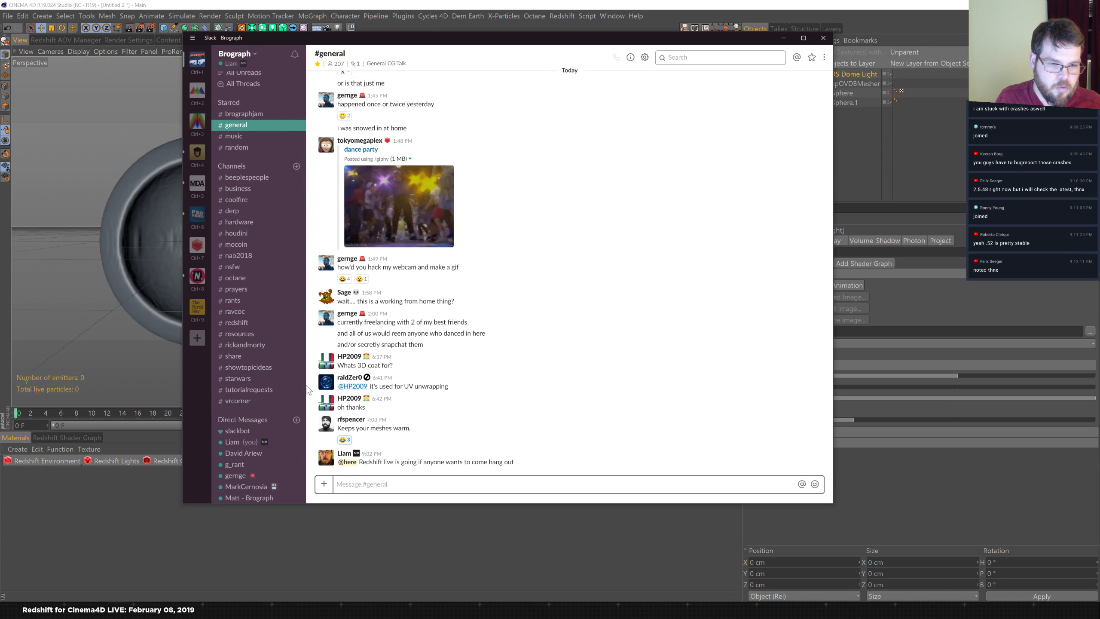
{"action": "scroll", "coordinate": [294, 429], "scroll_direction": "down", "scroll_amount": 3}
{"action": "scroll", "coordinate": [292, 445], "scroll_direction": "up", "scroll_amount": 3}
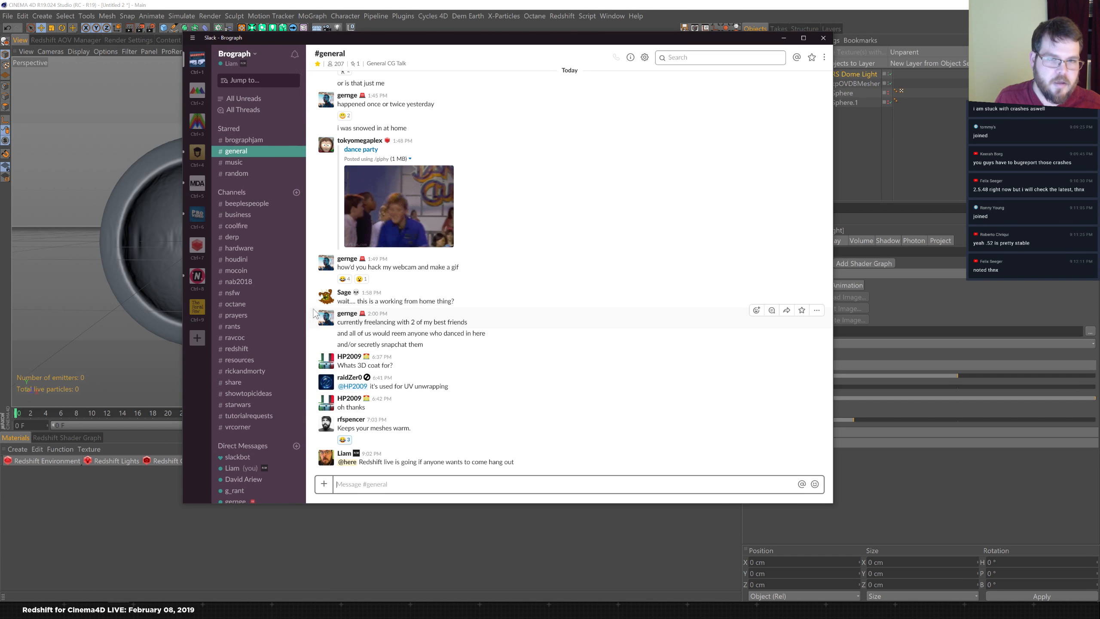
{"action": "scroll", "coordinate": [299, 433], "scroll_direction": "down", "scroll_amount": 3}
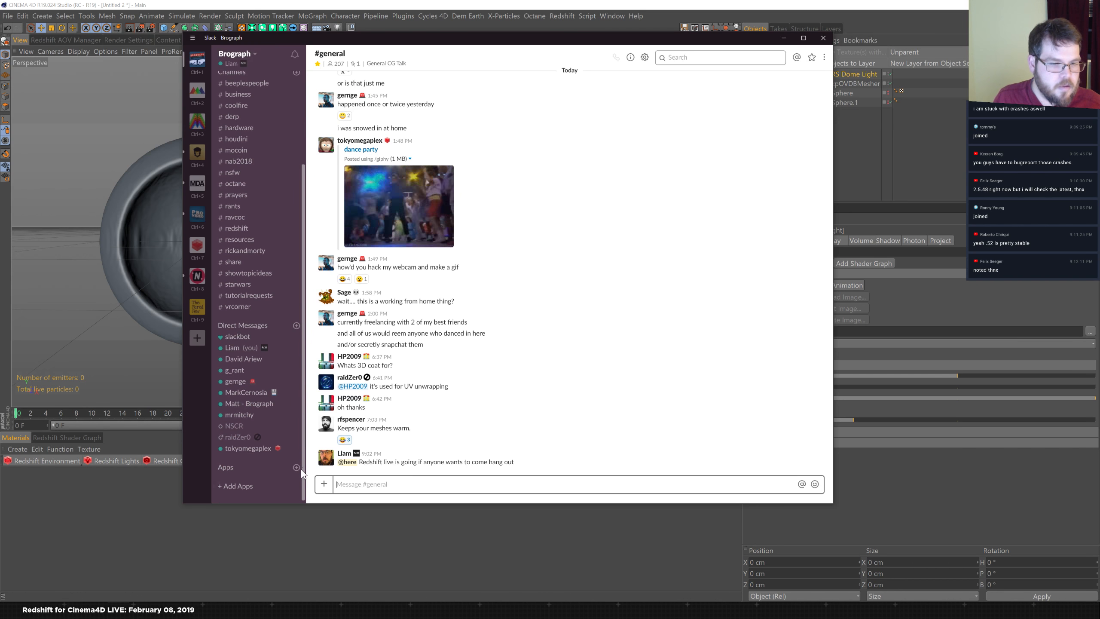
{"action": "scroll", "coordinate": [301, 451], "scroll_direction": "up", "scroll_amount": 4}
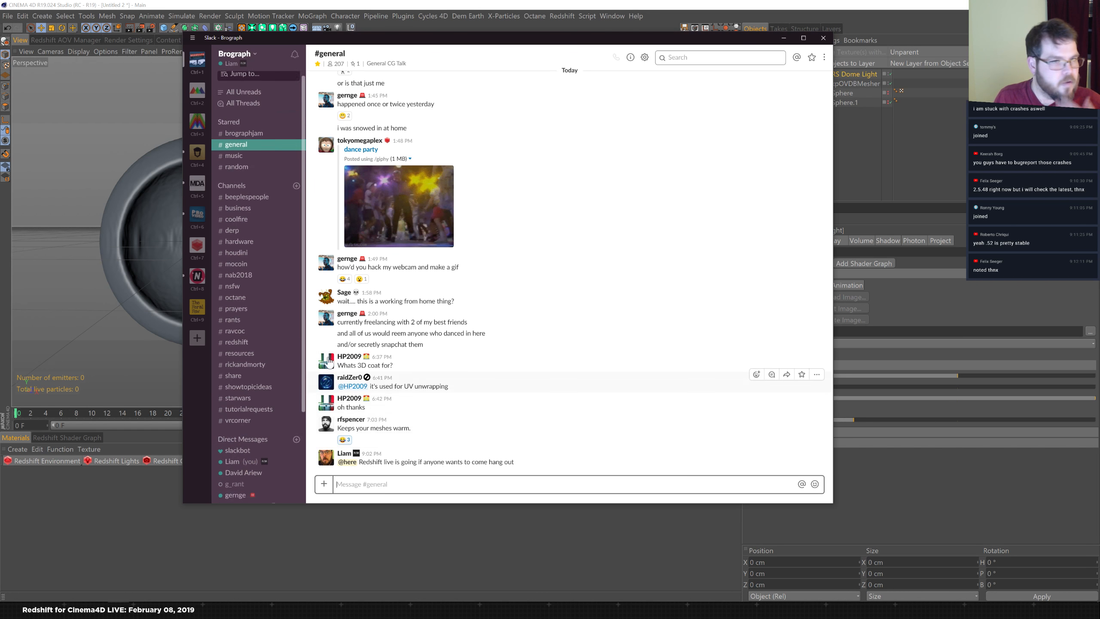
{"action": "left_click", "coordinate": [783, 38]}
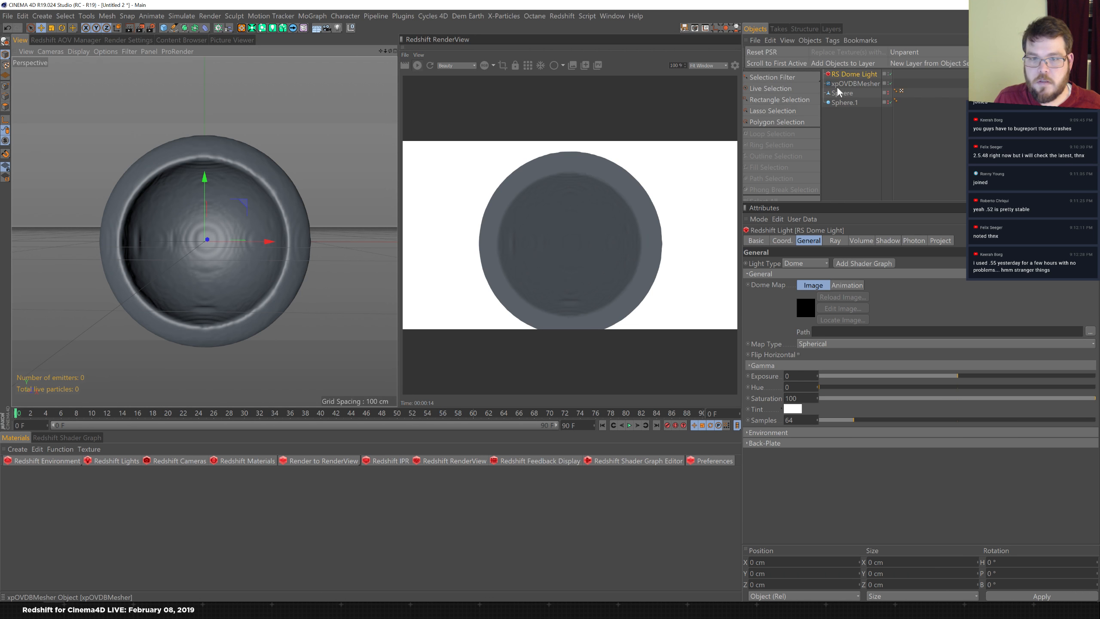
- View the hollowed shape at an angle and open the HDRI Browser for RS Dome Light
{"action": "scroll", "coordinate": [236, 212], "scroll_direction": "down", "scroll_amount": 2}
{"action": "left_click_drag", "start_coordinate": [236, 211], "coordinate": [260, 203], "text": "alt"}
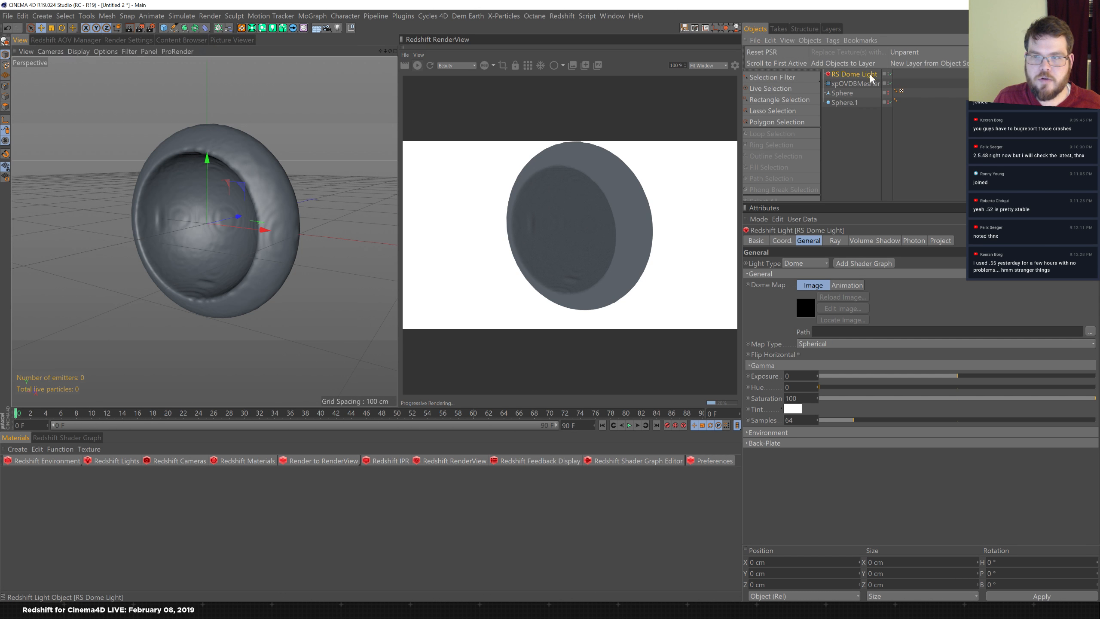
{"action": "left_click", "coordinate": [855, 84]}
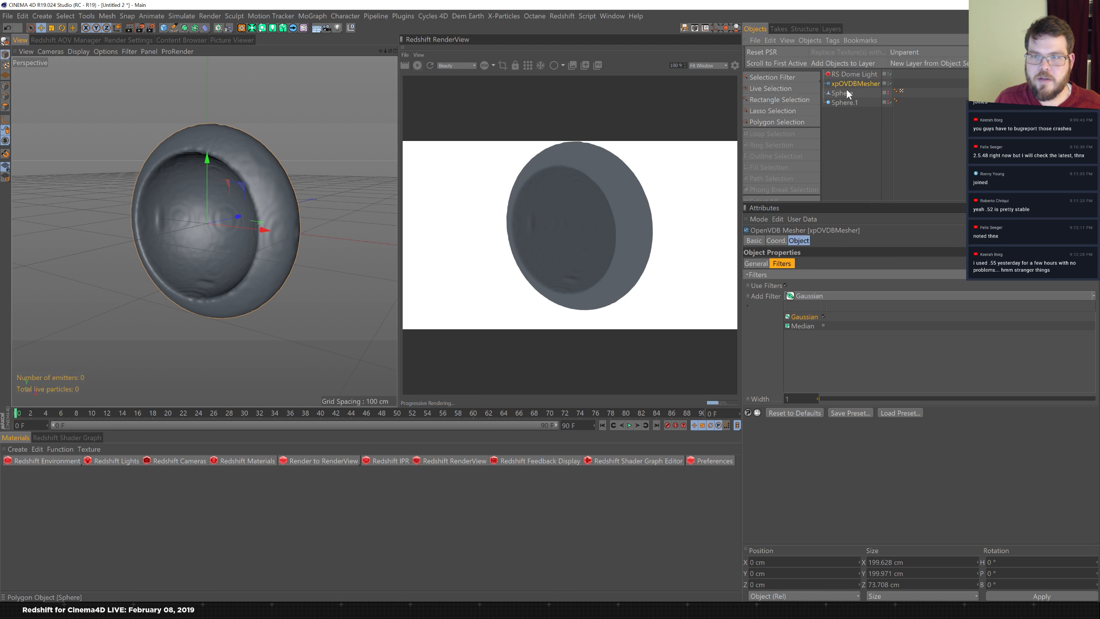
{"action": "left_click", "coordinate": [851, 75]}
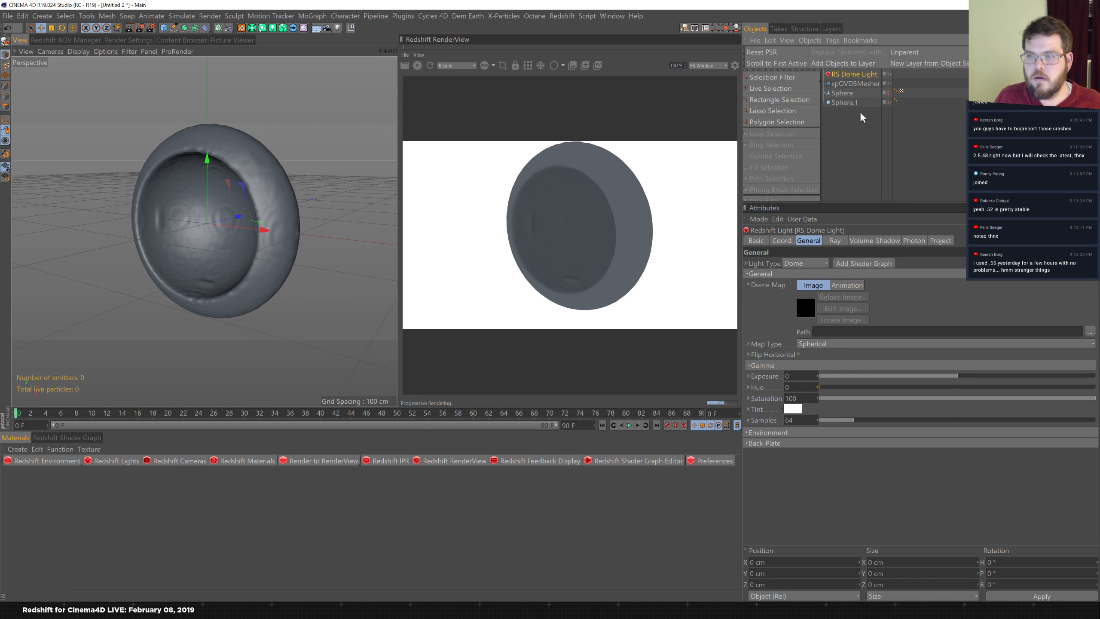
{"action": "right_click", "coordinate": [866, 149]}
{"action": "left_click", "coordinate": [901, 269]}
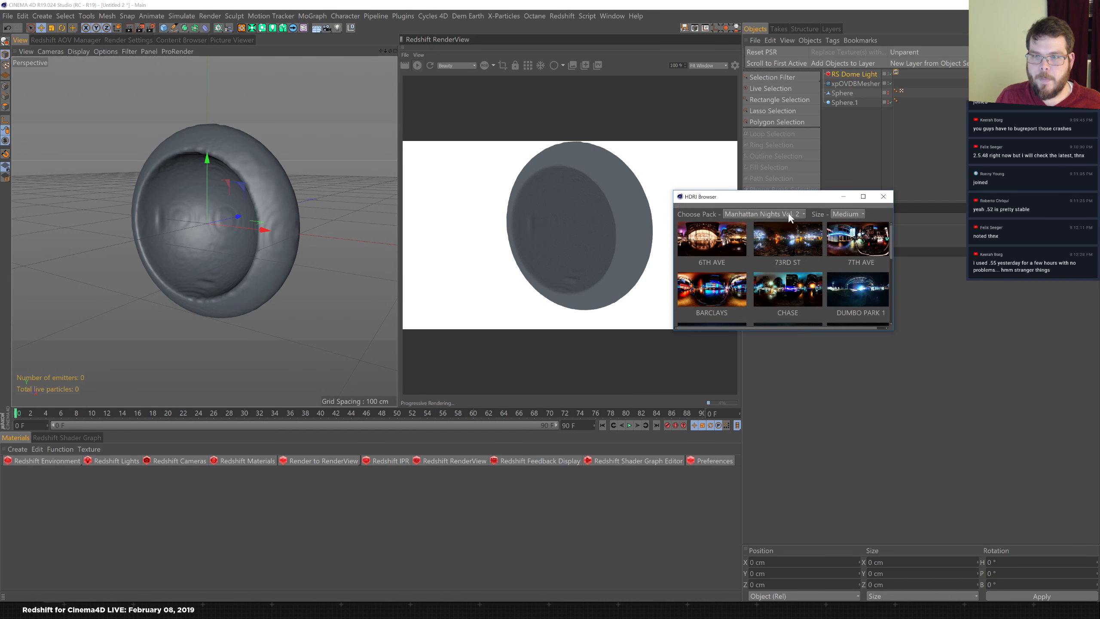
- Load a street scene from the Manhattan Nights Vol. 1 pack as the dome light's HDRI and close the browser
{"action": "left_click", "coordinate": [796, 213]}
{"action": "left_click", "coordinate": [775, 278]}
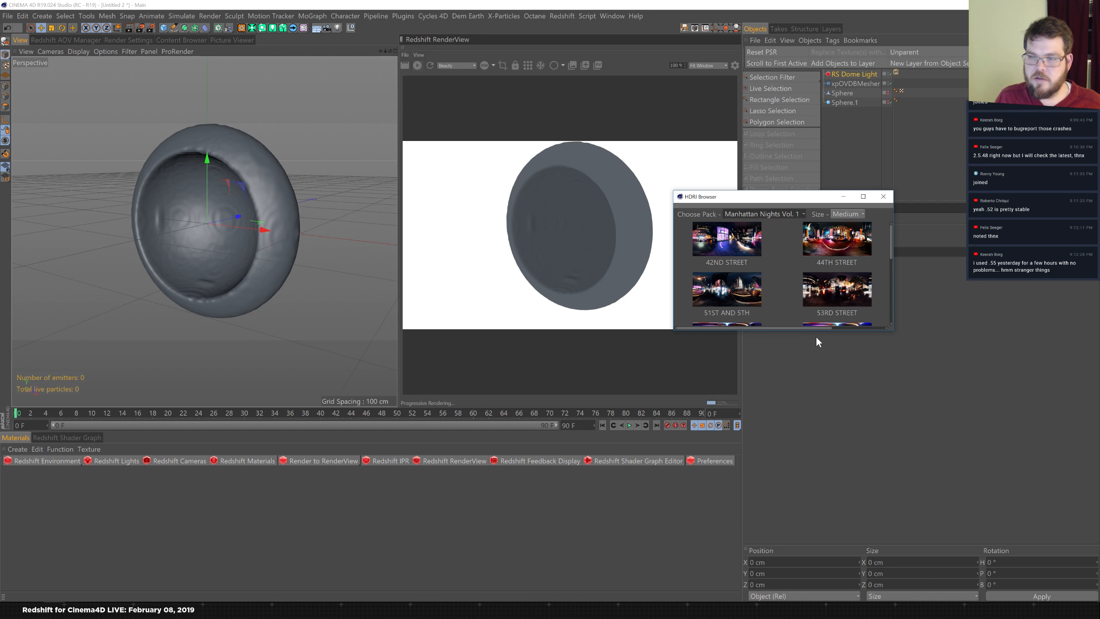
{"action": "left_click_drag", "start_coordinate": [814, 330], "coordinate": [825, 408]}
{"action": "left_click_drag", "start_coordinate": [891, 299], "coordinate": [881, 368]}
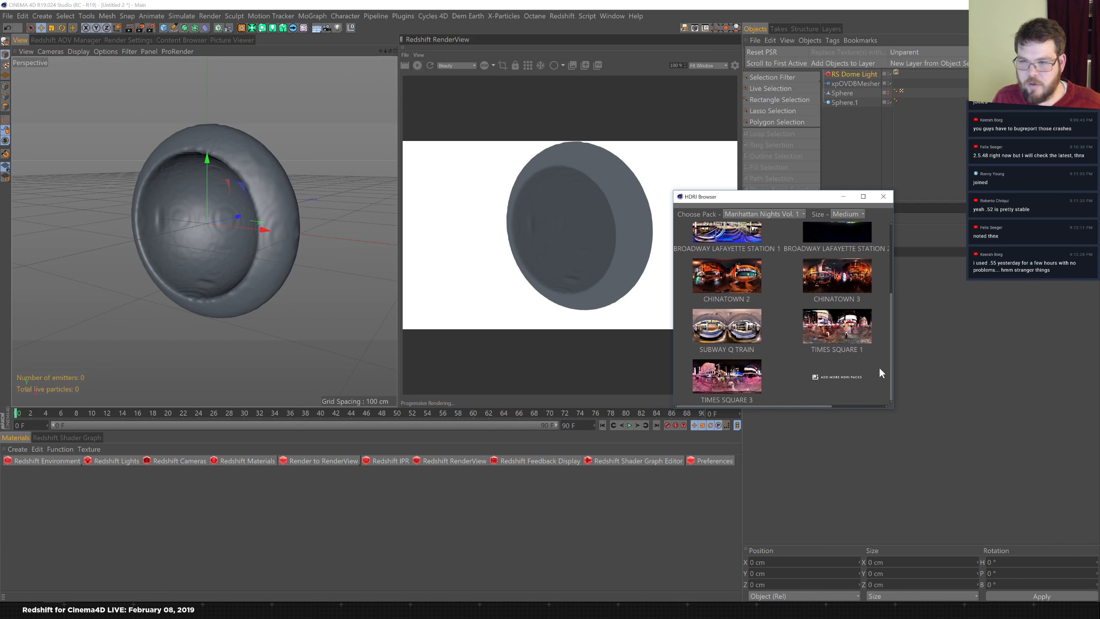
{"action": "left_click_drag", "start_coordinate": [892, 300], "coordinate": [895, 245]}
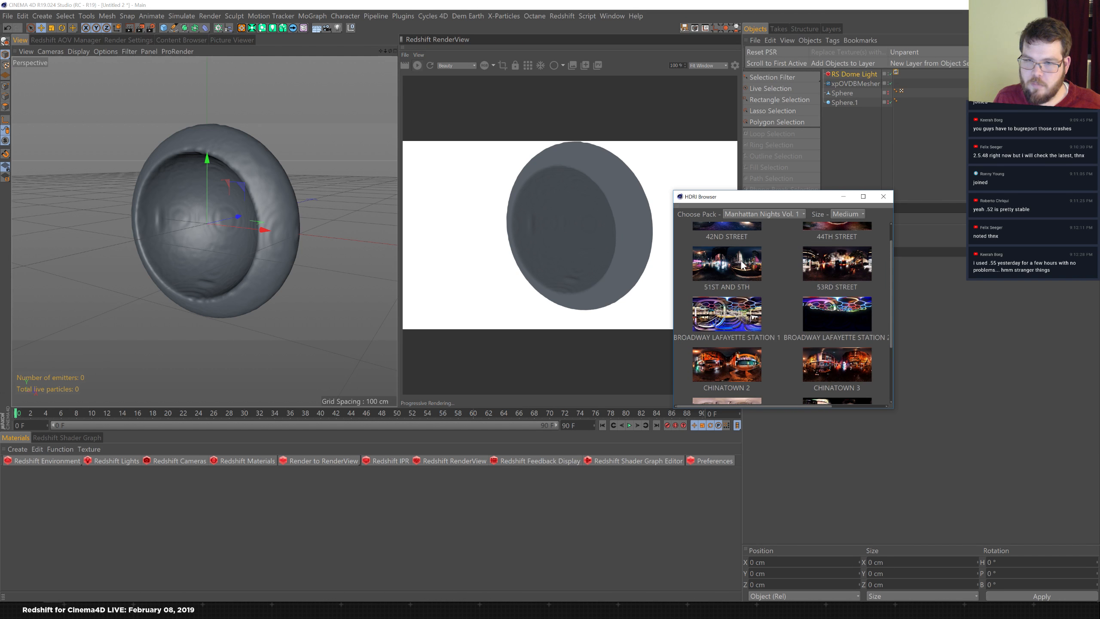
{"action": "left_click", "coordinate": [883, 197]}
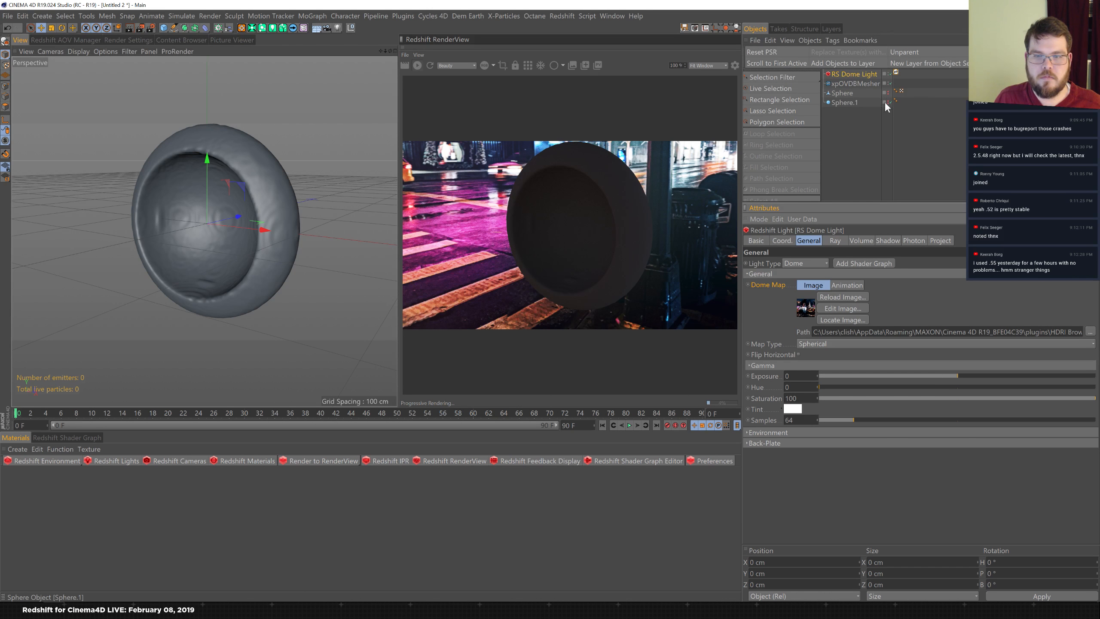
- Set the dome light's exposure to 2
{"action": "left_click_drag", "start_coordinate": [796, 376], "coordinate": [782, 375]}
{"action": "type", "text": "2"}
{"action": "key", "text": "Return"}
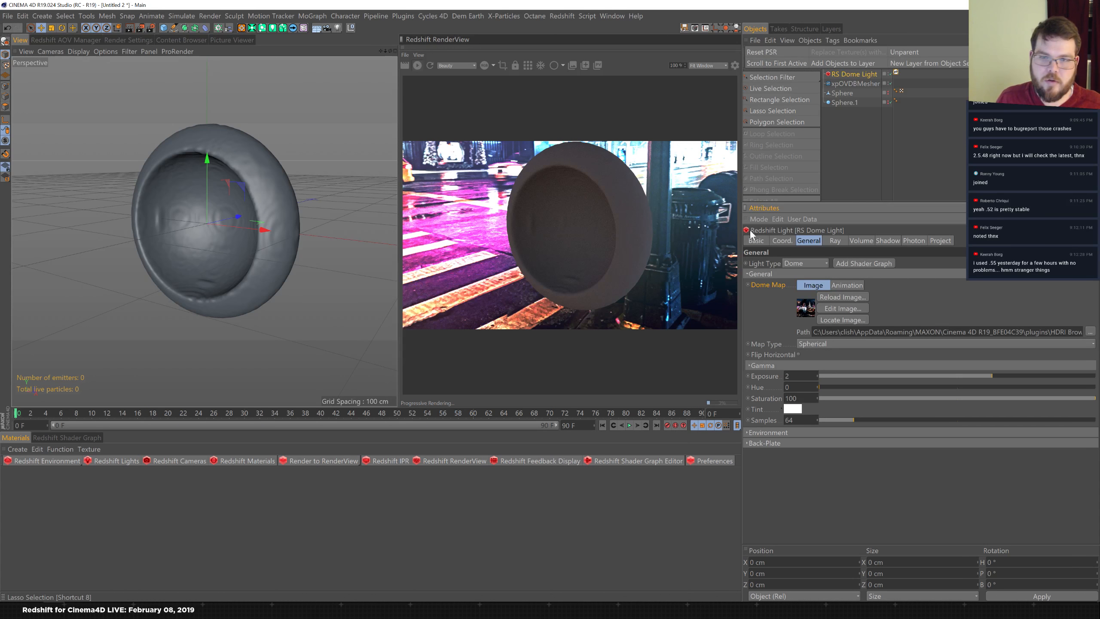
- Rotate RS Dome Light to a heading of 167°
{"action": "left_click", "coordinate": [782, 240]}
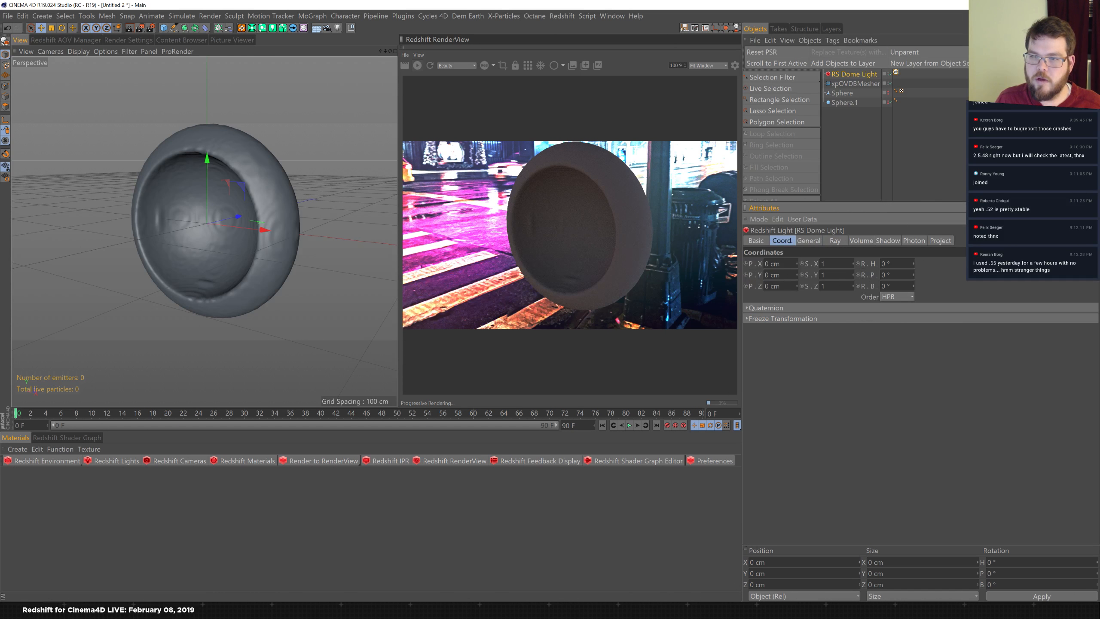
{"action": "left_click_drag", "start_coordinate": [913, 273], "coordinate": [928, 215]}
{"action": "key", "text": "ctrl+z"}
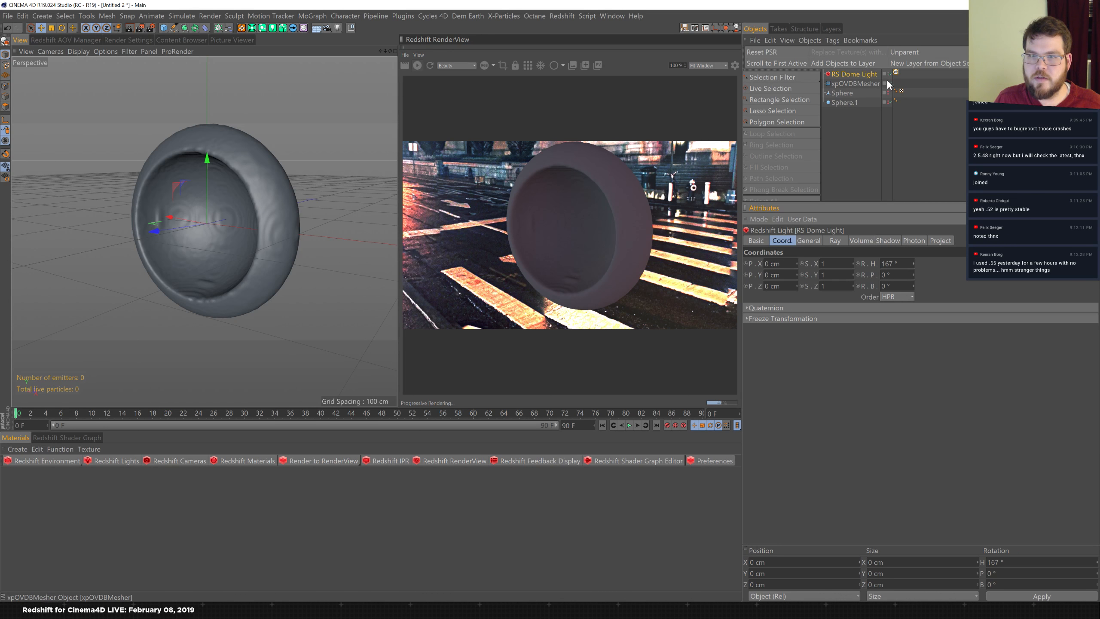
- Disable the environment background of RS Dome Light so the HDRI does not render behind the object
{"action": "left_click", "coordinate": [808, 240]}
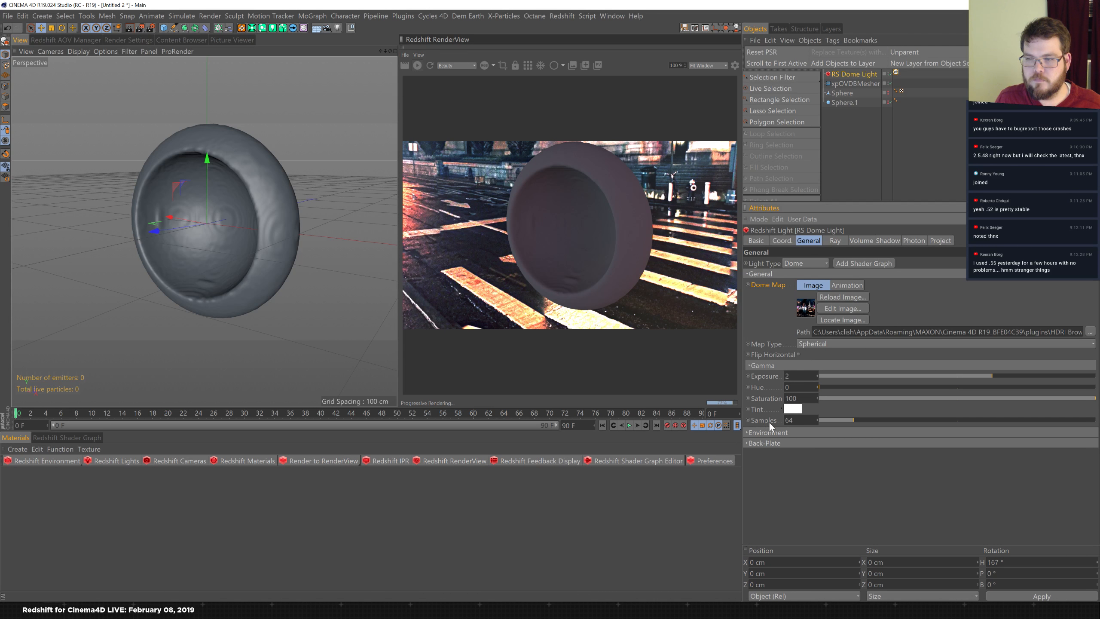
{"action": "left_click", "coordinate": [764, 432]}
{"action": "left_click", "coordinate": [824, 442]}
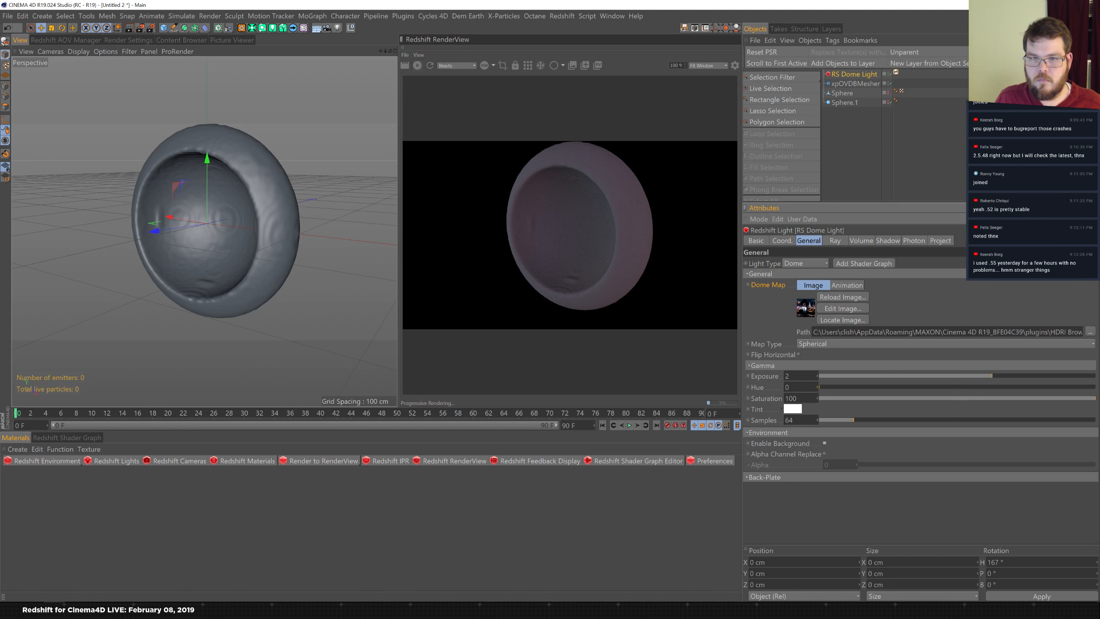
- Set both the editor and render voxel sizes of xpOVDBMesher to 1
{"action": "left_click", "coordinate": [854, 84]}
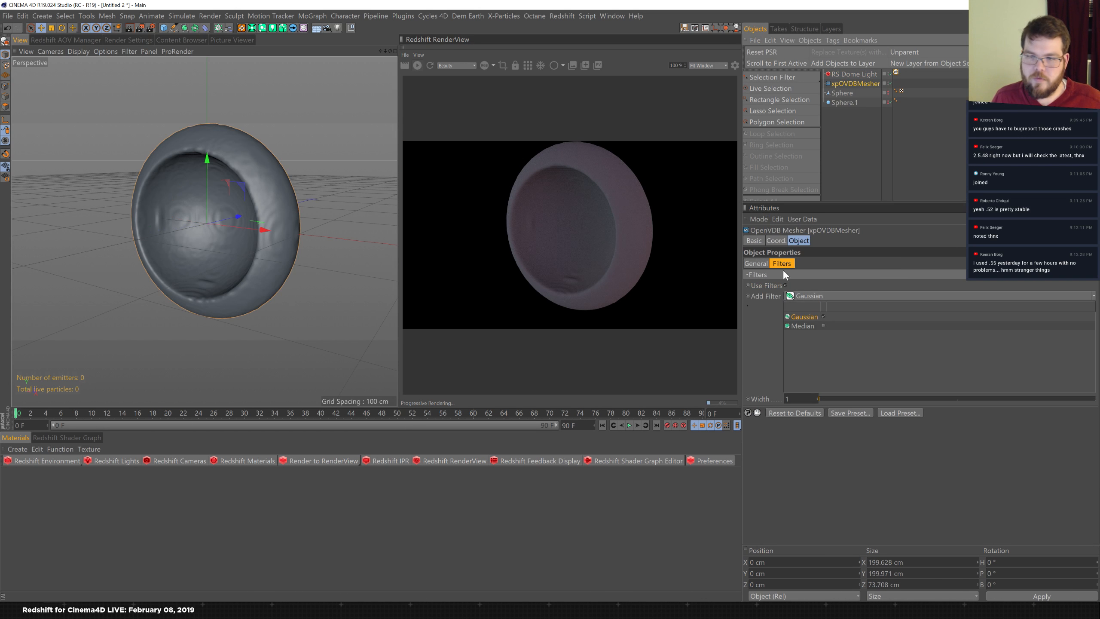
{"action": "left_click", "coordinate": [776, 240]}
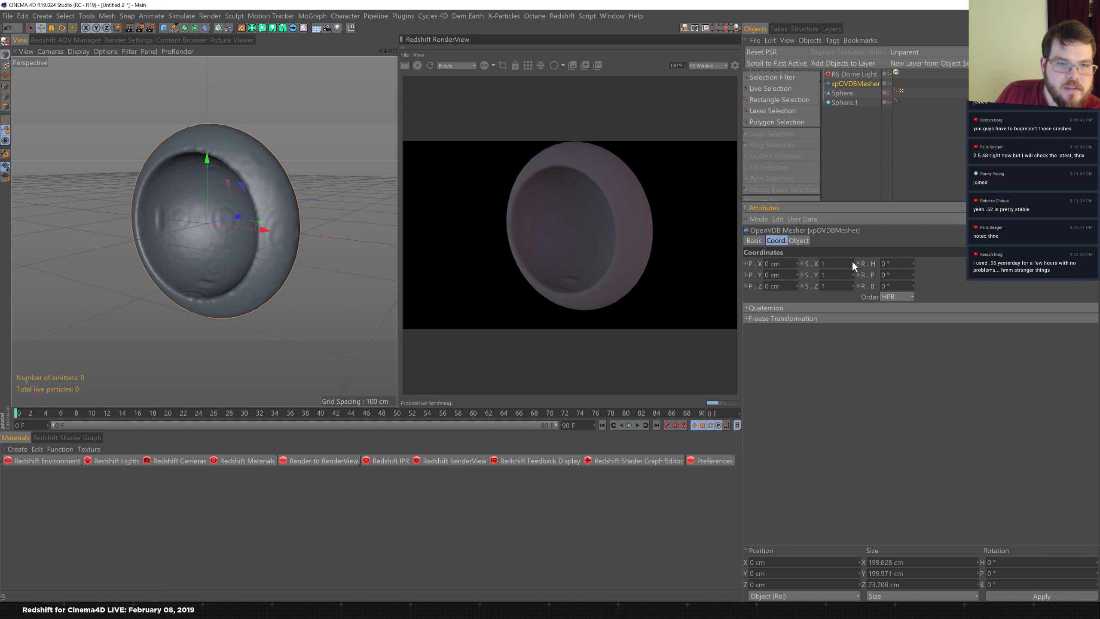
{"action": "left_click", "coordinate": [802, 241]}
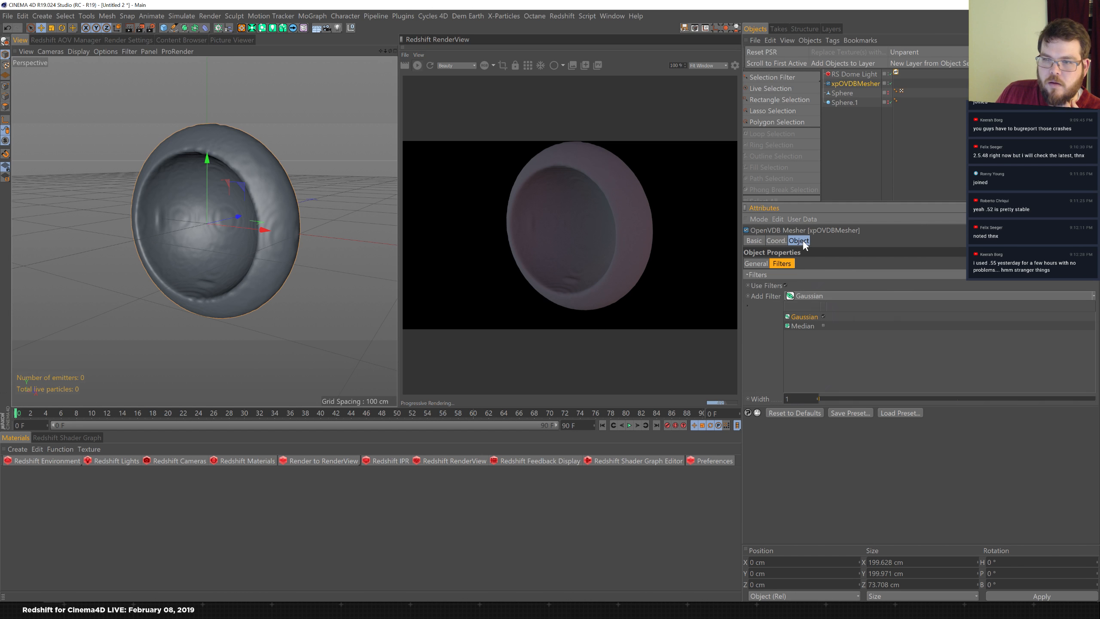
{"action": "left_click", "coordinate": [761, 265]}
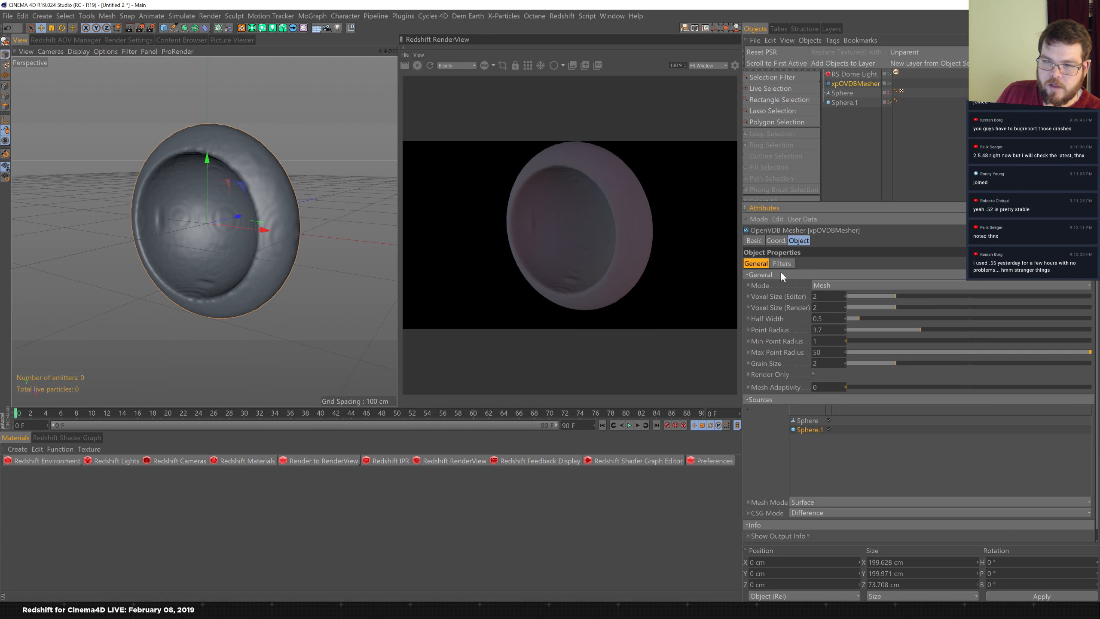
{"action": "left_click", "coordinate": [816, 297]}
{"action": "type", "text": "1"}
{"action": "key", "text": "Return"}
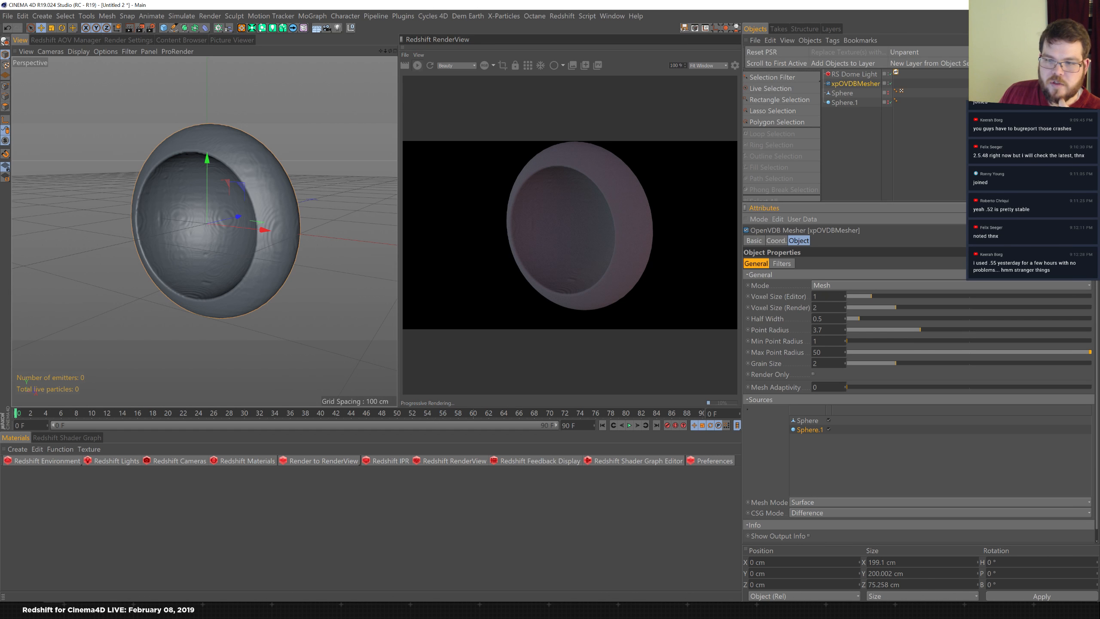
{"action": "key", "text": "Tab"}
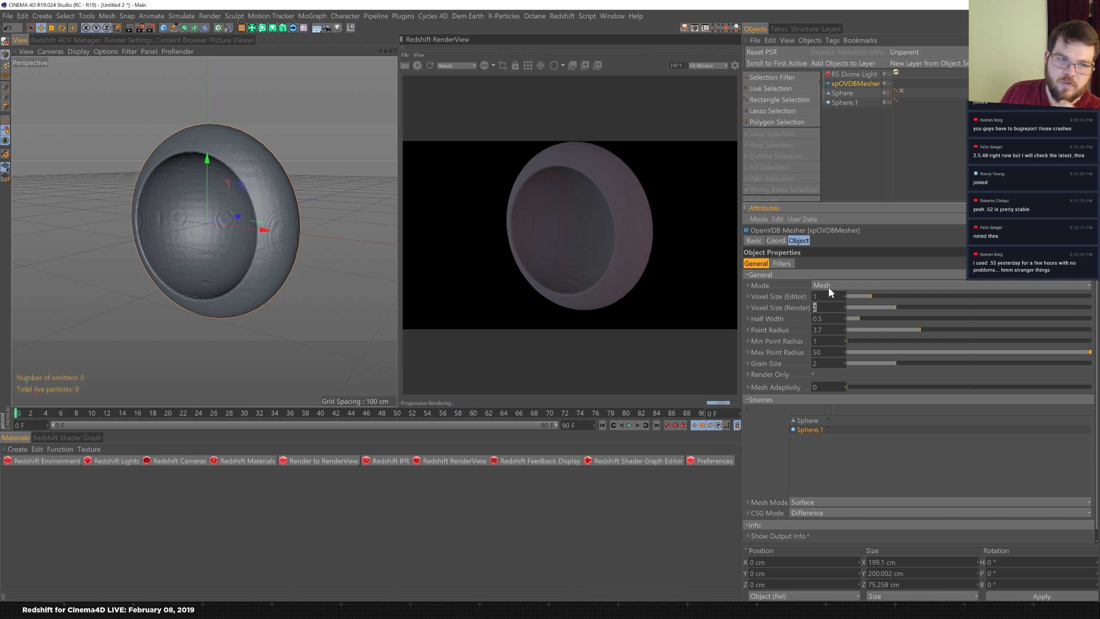
{"action": "type", "text": "1"}
{"action": "key", "text": "Return"}
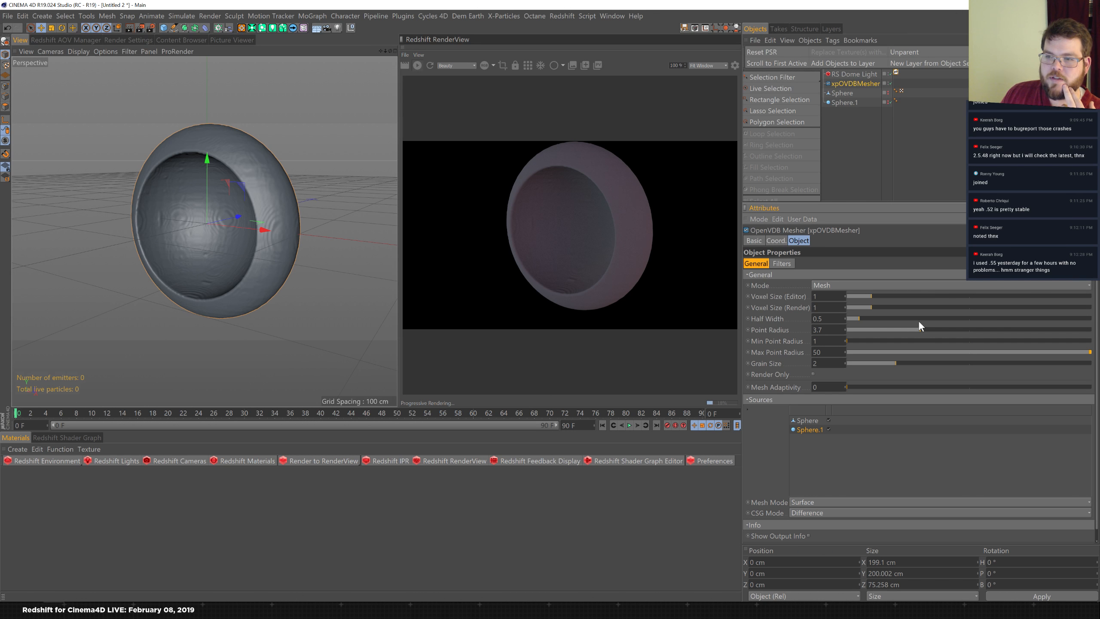
- Try tessellation on xpOVDBMesher by enabling it in a new Redshift Object tag, and delete the tag
{"action": "right_click", "coordinate": [855, 82]}
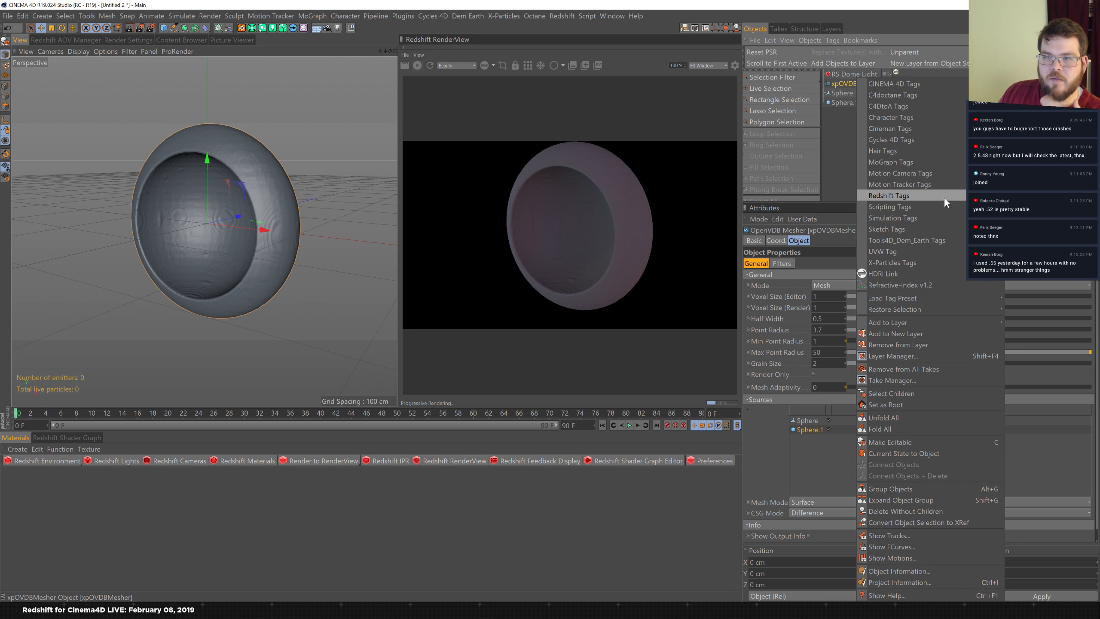
{"action": "left_click", "coordinate": [1032, 207]}
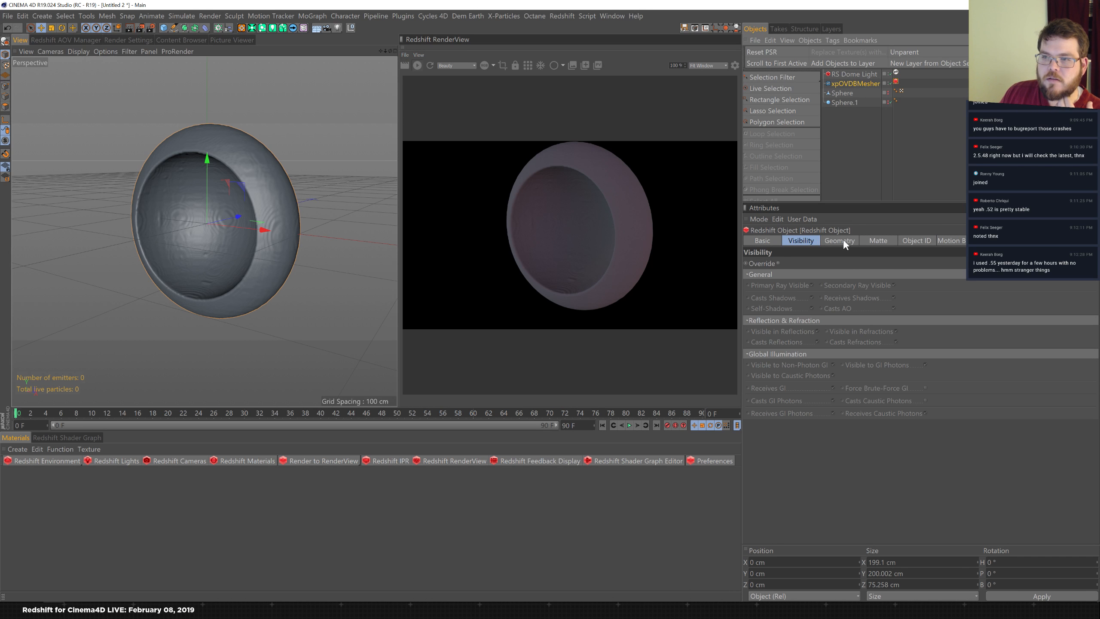
{"action": "left_click", "coordinate": [843, 242]}
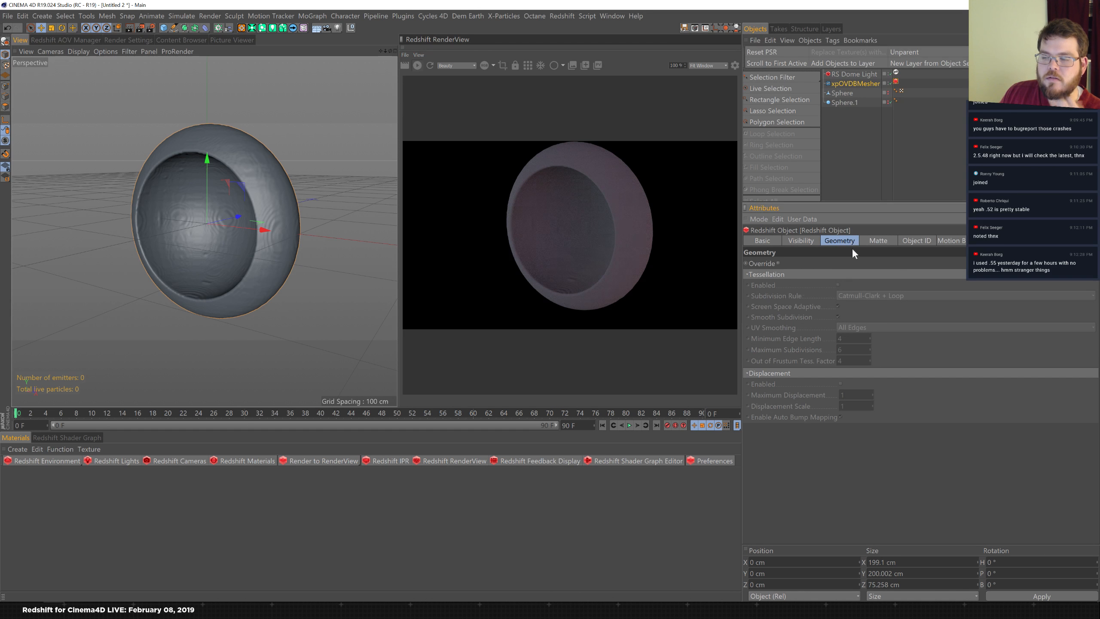
{"action": "left_click", "coordinate": [838, 285]}
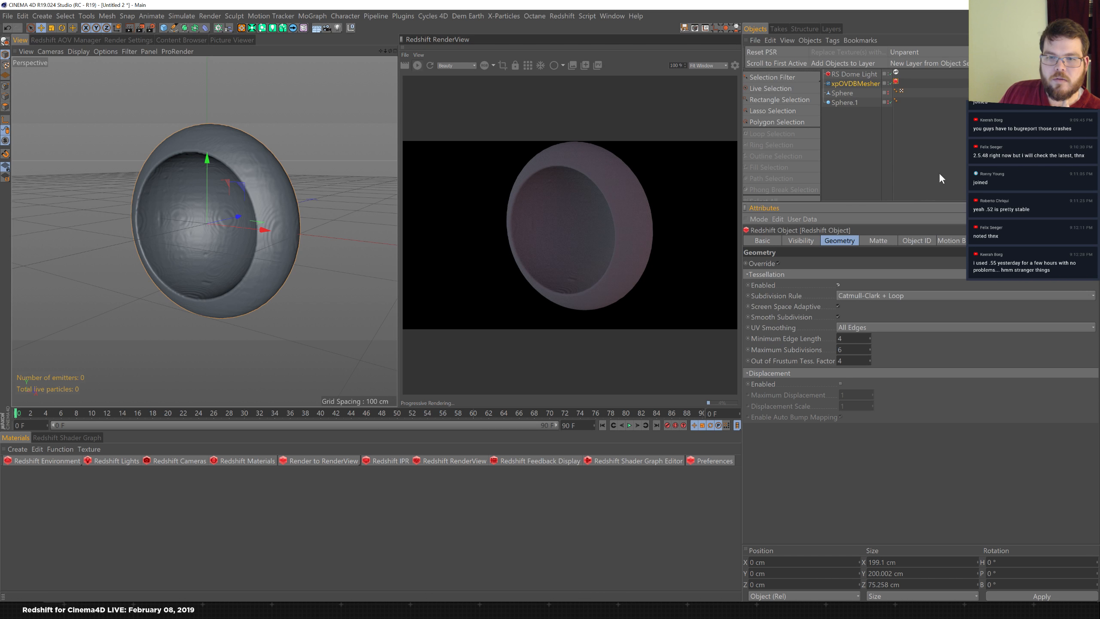
{"action": "left_click", "coordinate": [895, 82]}
{"action": "key", "text": "Delete"}
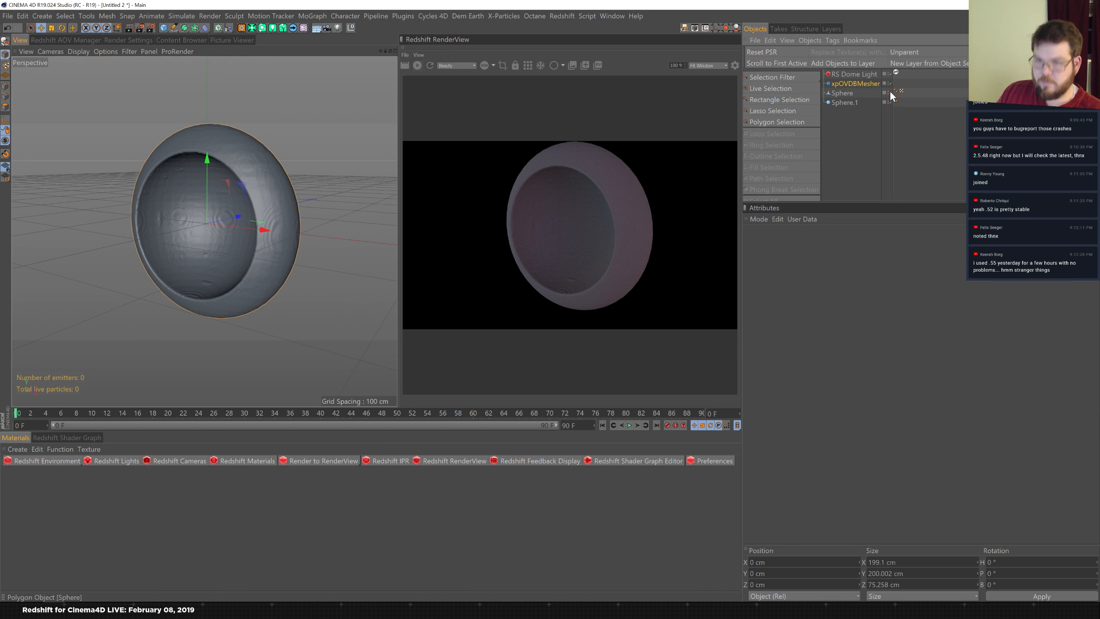
- Set the editor voxel size of xpOVDBMesher to 0.75 and refresh the Redshift render
{"action": "left_click", "coordinate": [859, 85]}
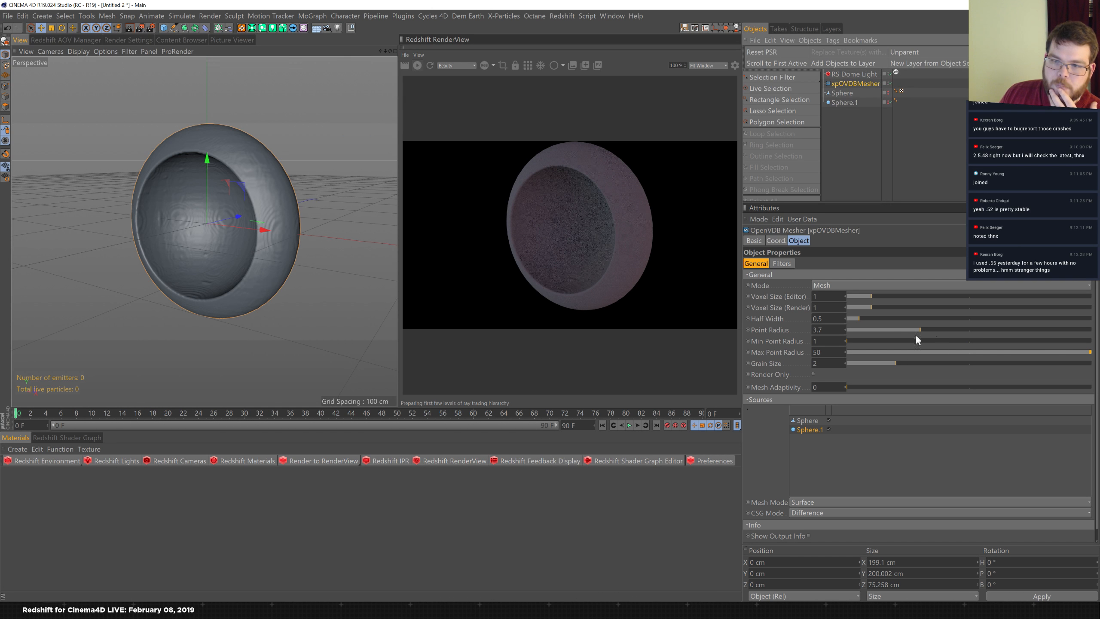
{"action": "double_click", "coordinate": [820, 297]}
{"action": "type", "text": "."}
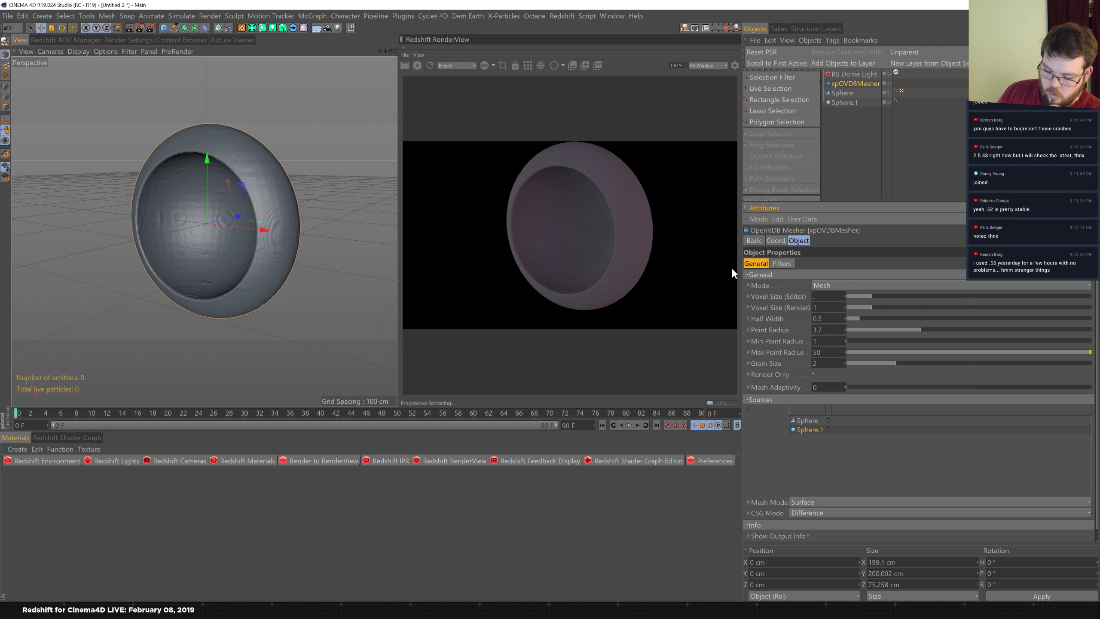
{"action": "type", "text": "75"}
{"action": "key", "text": "Return"}
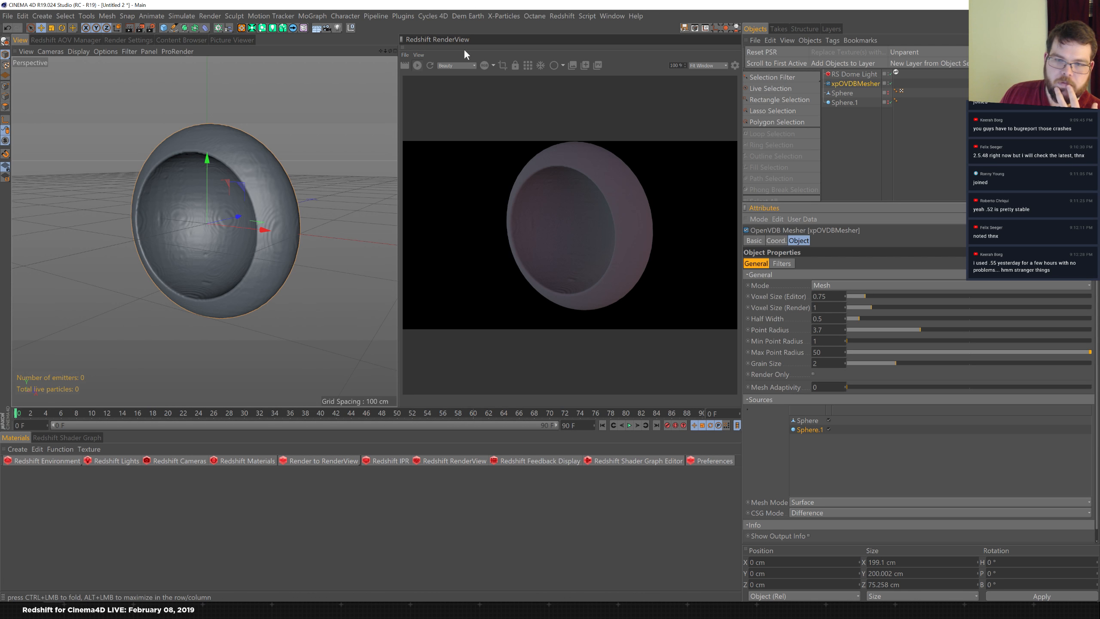
{"action": "left_click", "coordinate": [430, 69]}
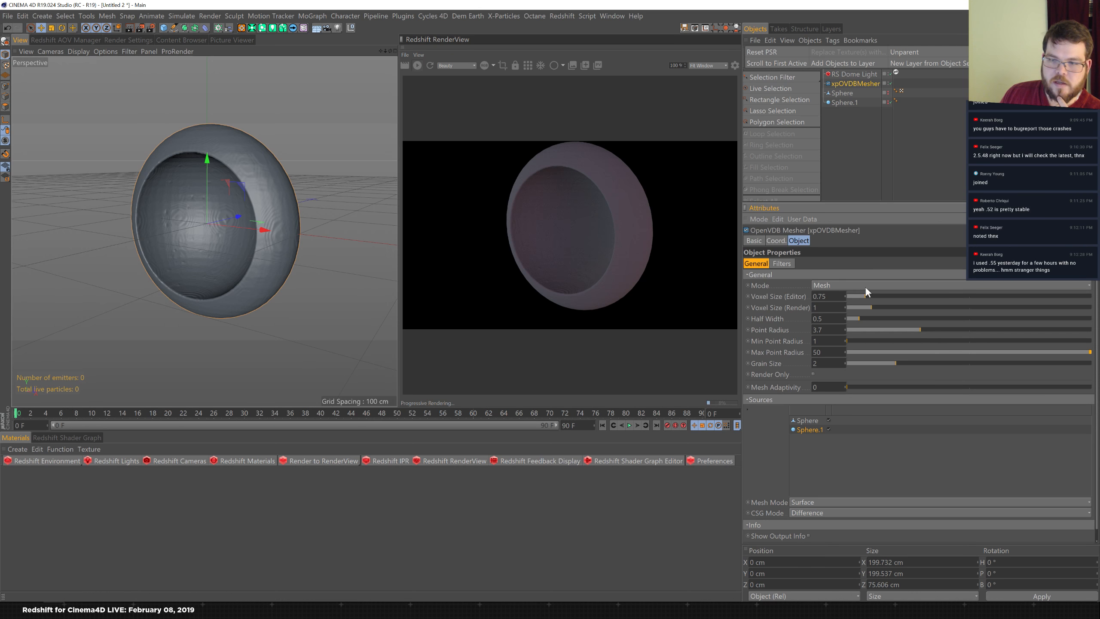
- Enable the mesher's Median filter and place it above the Gaussian filter
{"action": "left_click", "coordinate": [782, 264]}
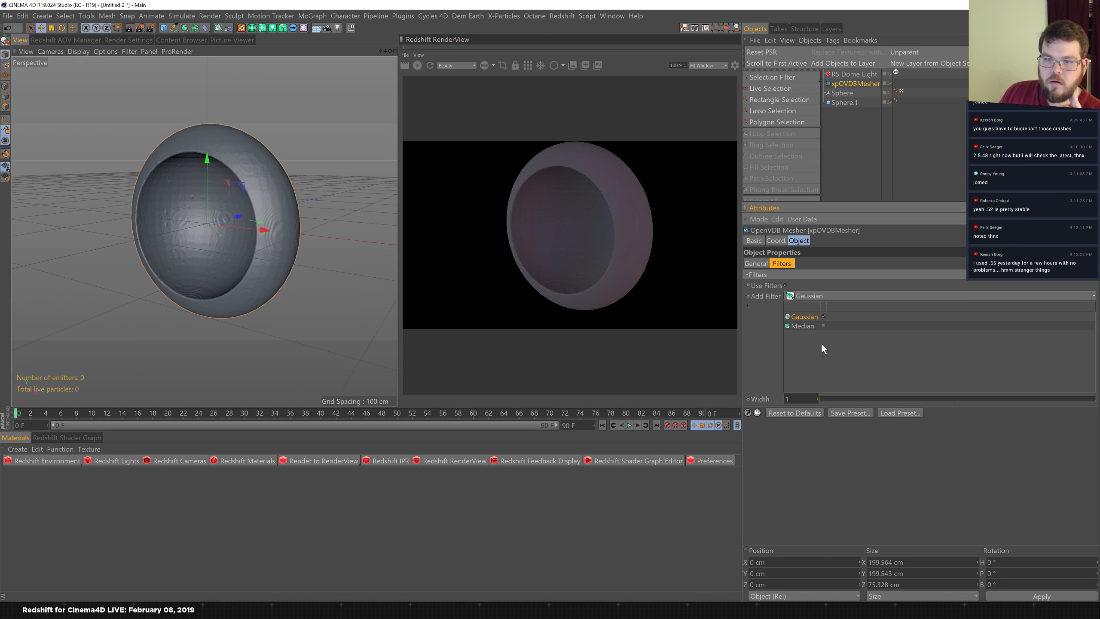
{"action": "left_click", "coordinate": [823, 326]}
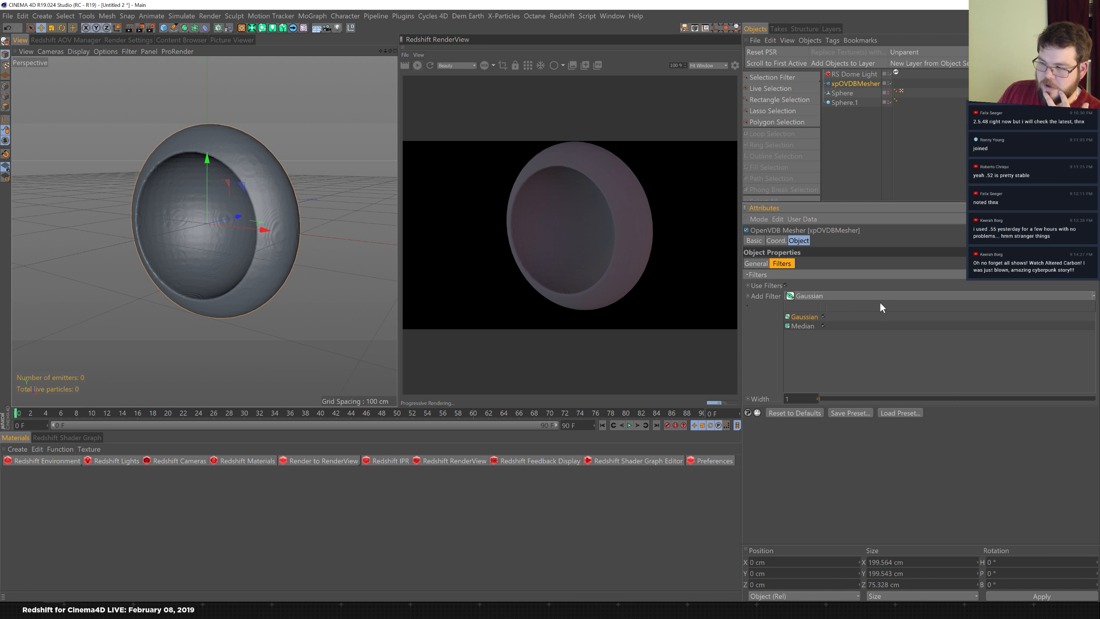
{"action": "left_click", "coordinate": [801, 326]}
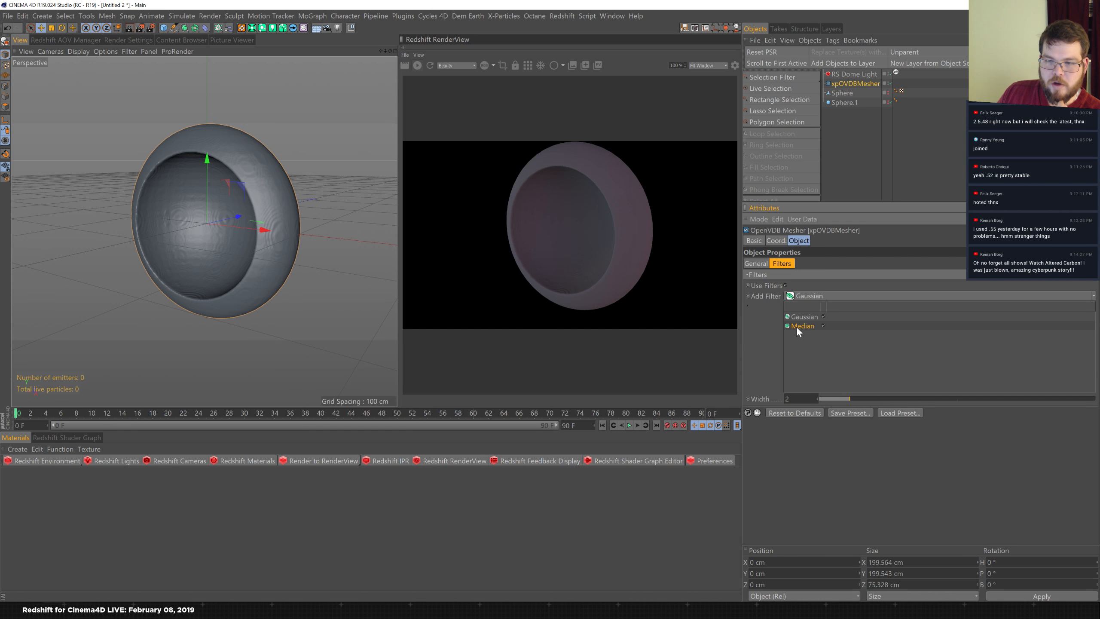
{"action": "left_click_drag", "start_coordinate": [799, 327], "coordinate": [808, 310]}
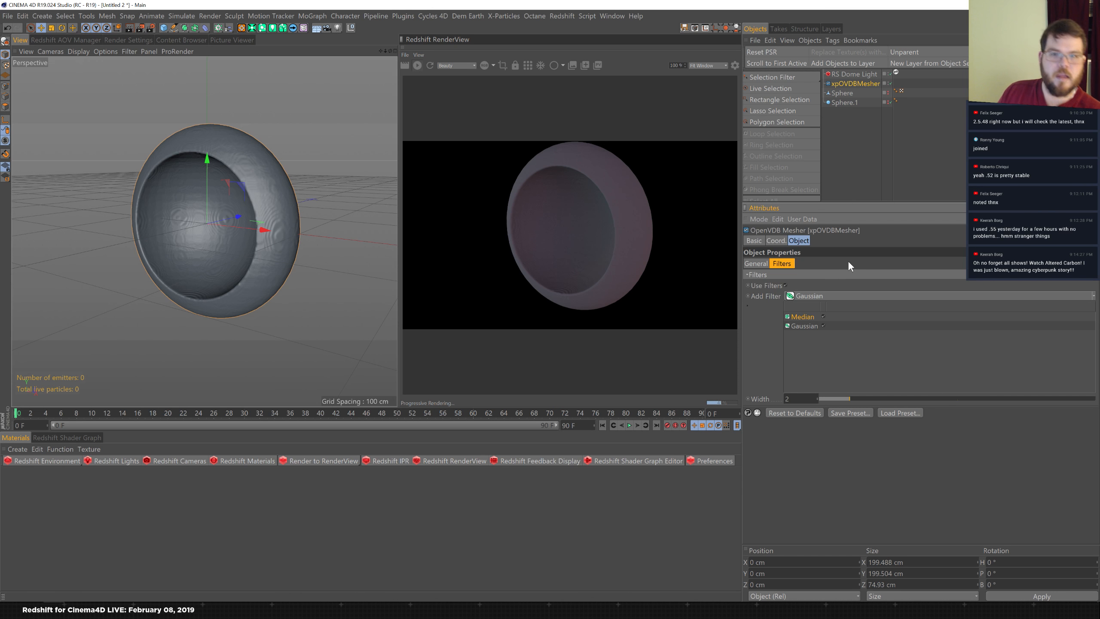
- Create a standard Redshift material and apply it to xpOVDBMesher
{"action": "middle_click_drag", "start_coordinate": [355, 234], "coordinate": [352, 265], "text": "alt"}
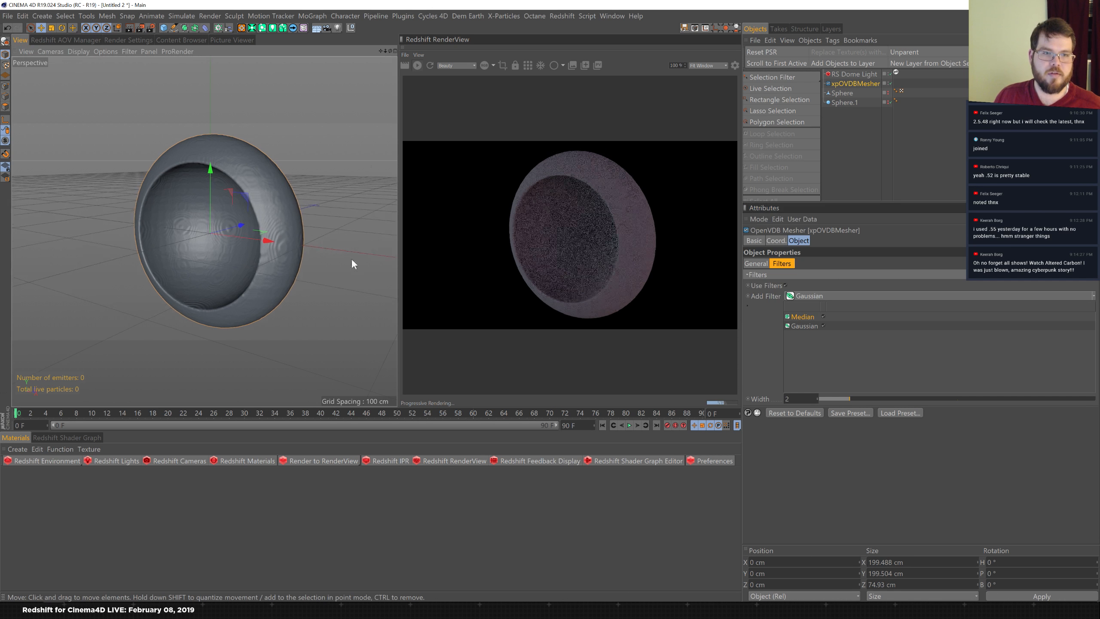
{"action": "left_click_drag", "start_coordinate": [329, 258], "coordinate": [277, 282], "text": "alt"}
{"action": "left_click", "coordinate": [254, 459]}
{"action": "mouse_move", "coordinate": [277, 464]}
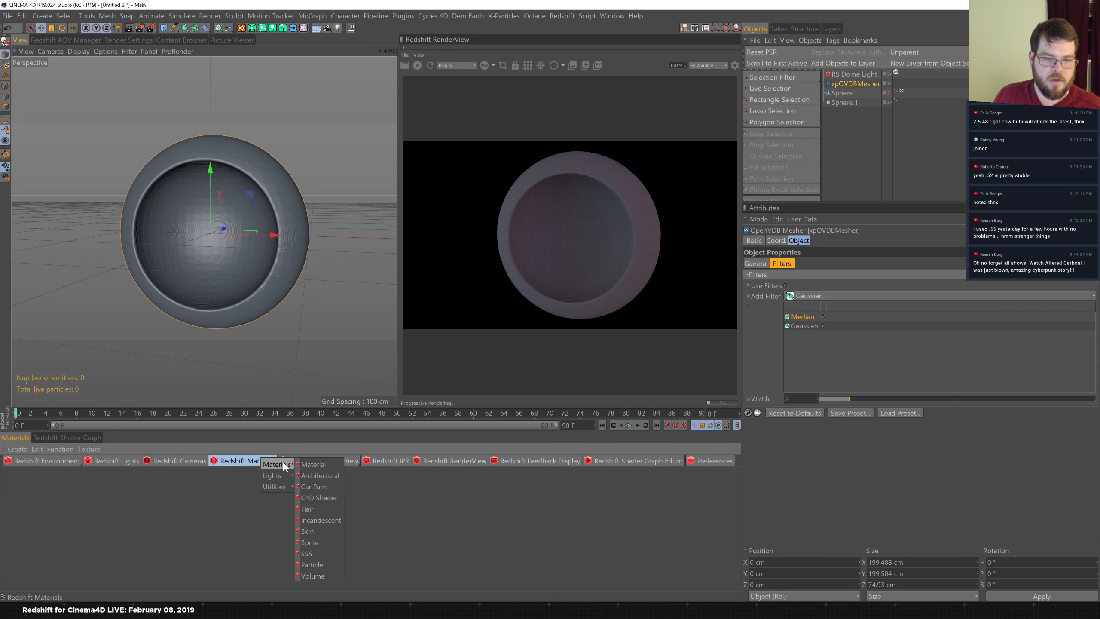
{"action": "left_click", "coordinate": [312, 464]}
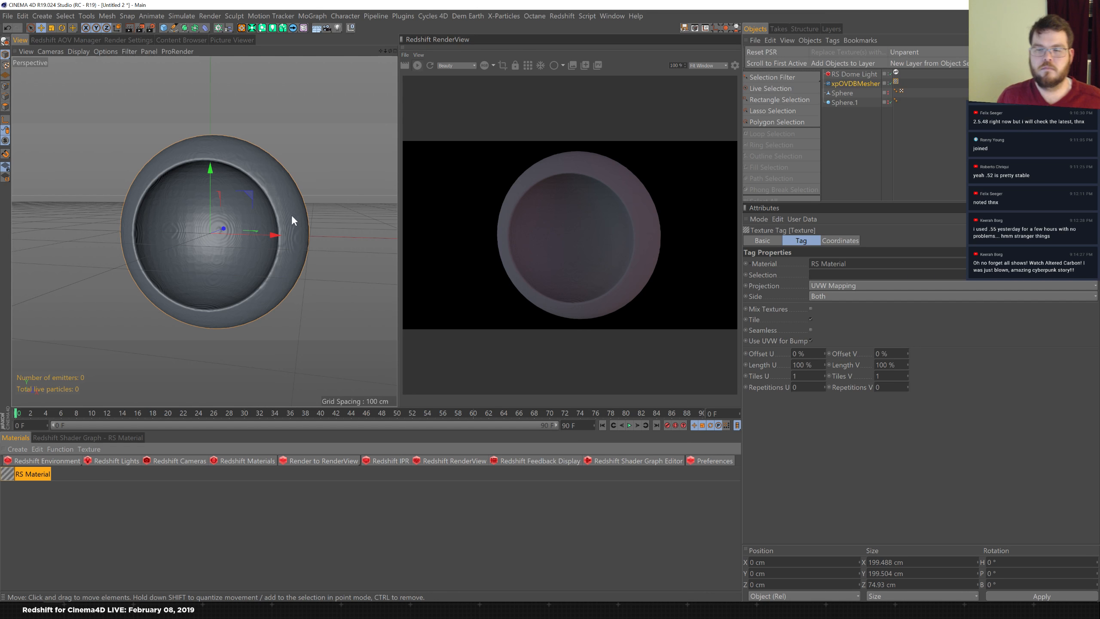
- Open RS Material's shader graph, enlarge its work area and arrange the material and Output nodes side by side
{"action": "left_click", "coordinate": [112, 437]}
{"action": "left_click_drag", "start_coordinate": [389, 430], "coordinate": [403, 328]}
{"action": "left_click_drag", "start_coordinate": [255, 496], "coordinate": [134, 528]}
{"action": "left_click_drag", "start_coordinate": [185, 503], "coordinate": [251, 456]}
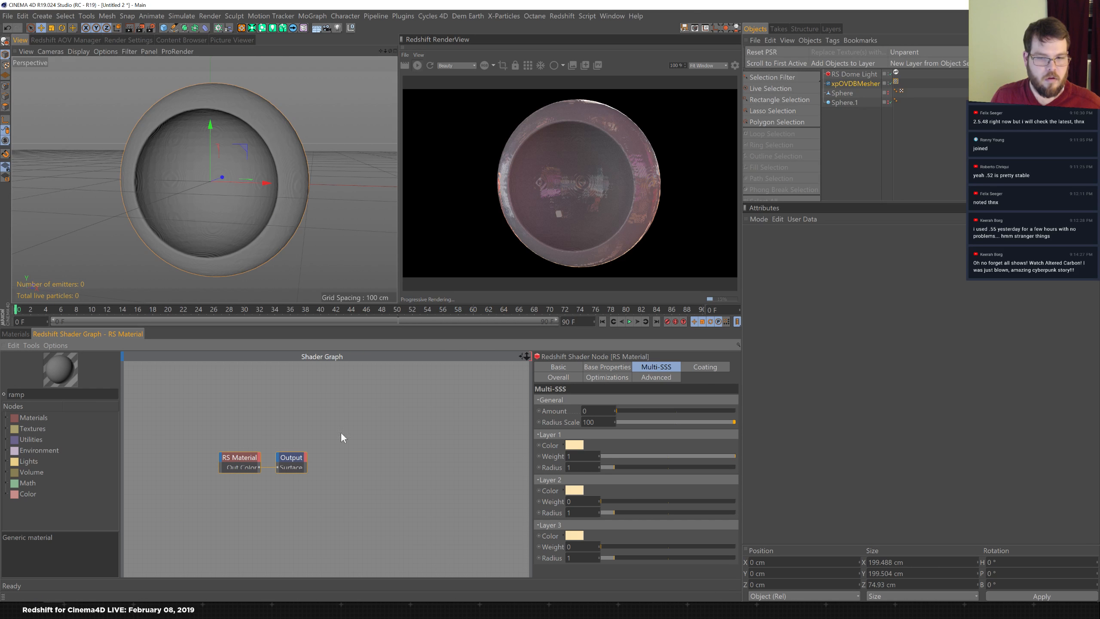
- Set the diffuse color of RS Material to a bright, saturated green
{"action": "left_click", "coordinate": [602, 366]}
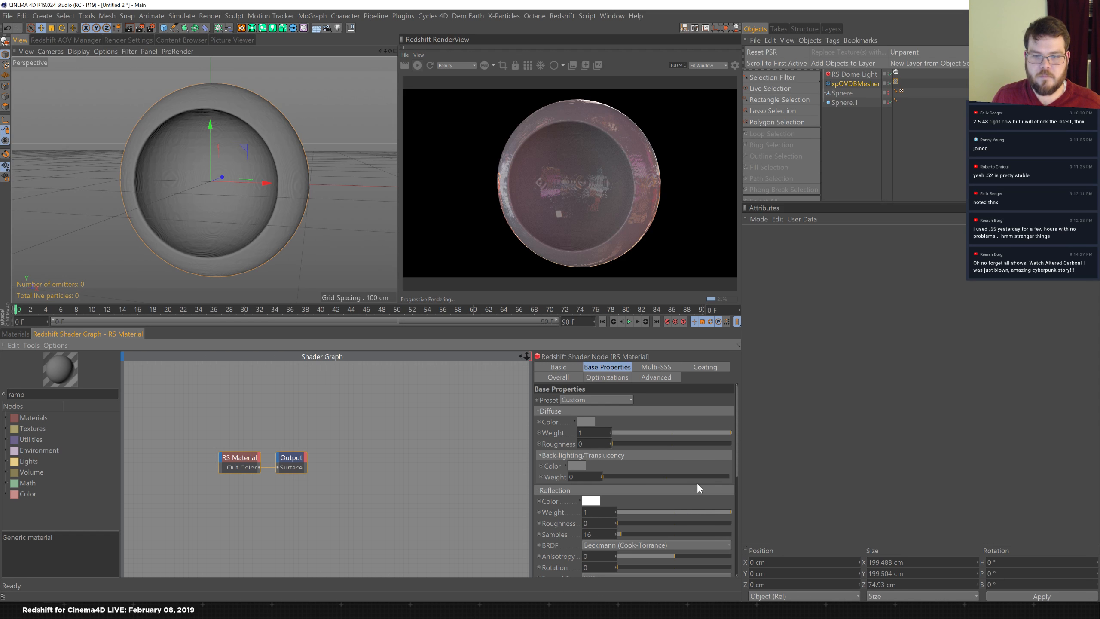
{"action": "left_click", "coordinate": [585, 421]}
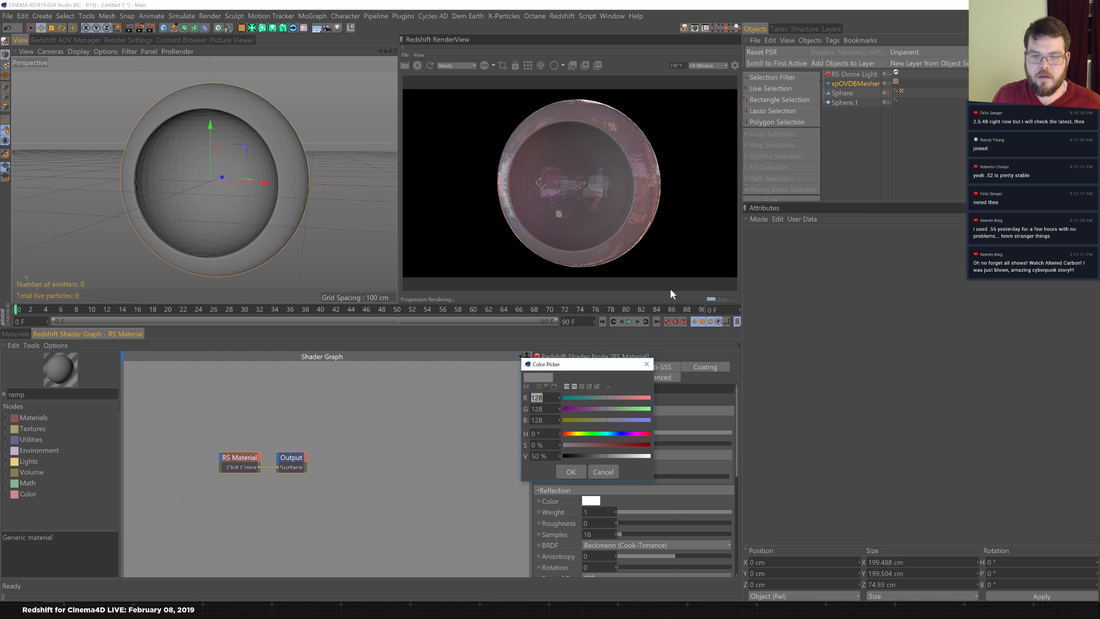
{"action": "left_click_drag", "start_coordinate": [586, 432], "coordinate": [648, 456]}
{"action": "left_click", "coordinate": [584, 472]}
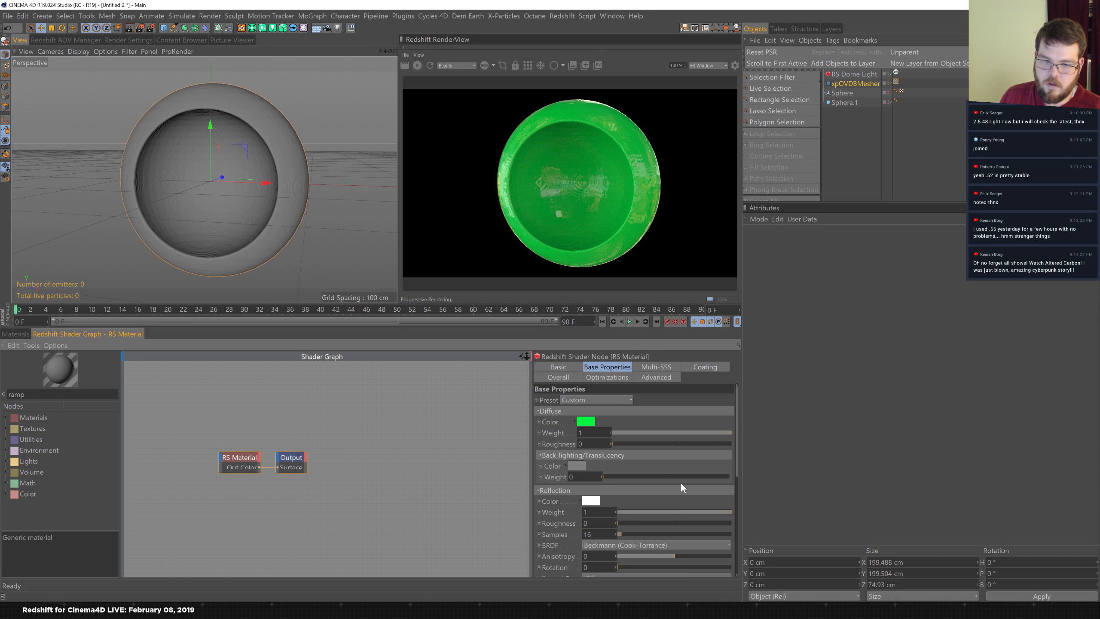
- Set the reflection color of RS Material to a pale yellow
{"action": "left_click", "coordinate": [590, 501]}
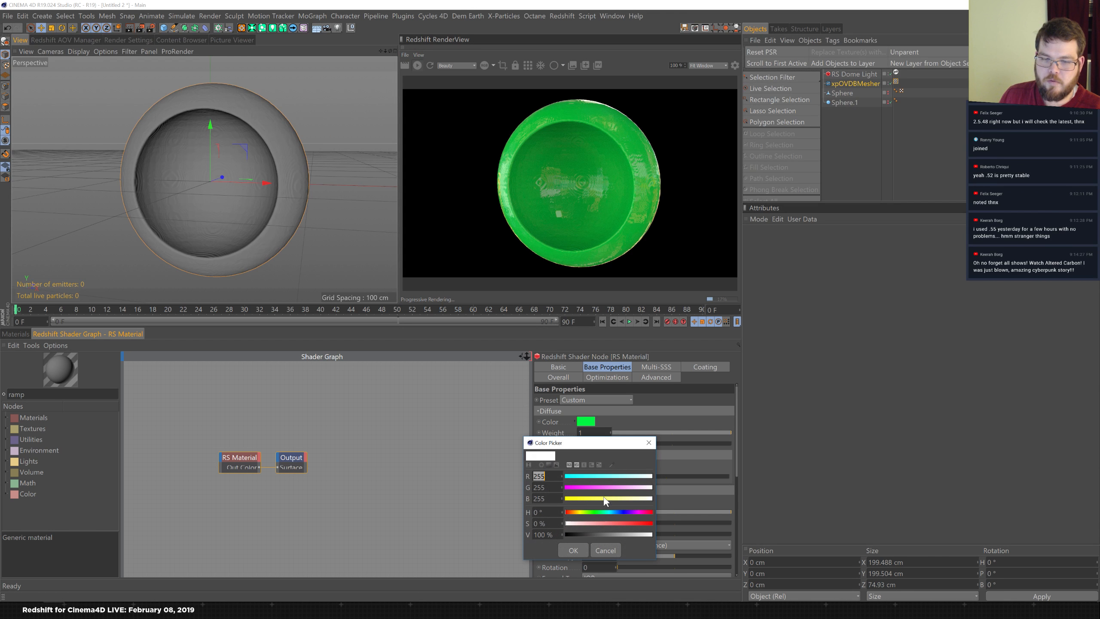
{"action": "left_click", "coordinate": [631, 499]}
{"action": "left_click", "coordinate": [571, 550]}
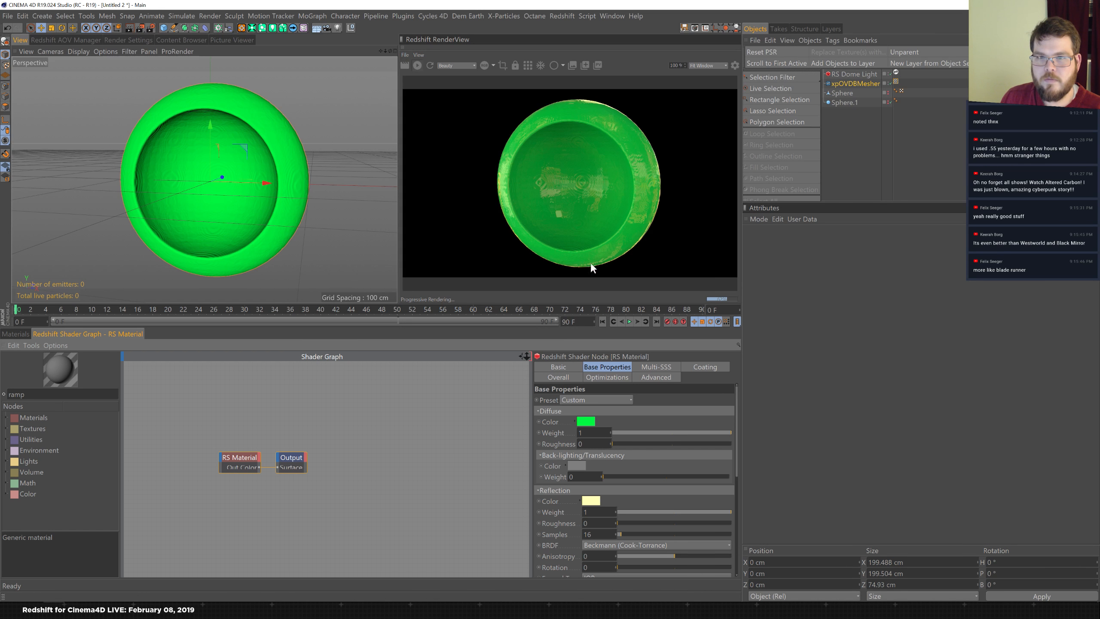
- Set the Multi-SSS amount of RS Material to 1
{"action": "left_click", "coordinate": [662, 367]}
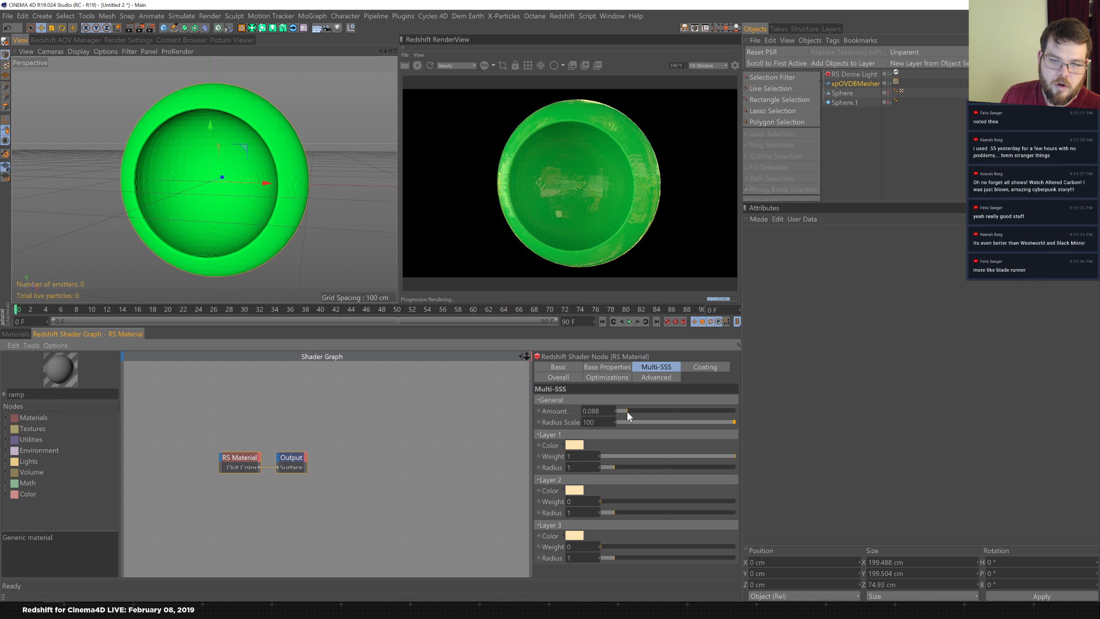
{"action": "left_click_drag", "start_coordinate": [628, 414], "coordinate": [633, 411]}
{"action": "left_click_drag", "start_coordinate": [740, 416], "coordinate": [801, 416]}
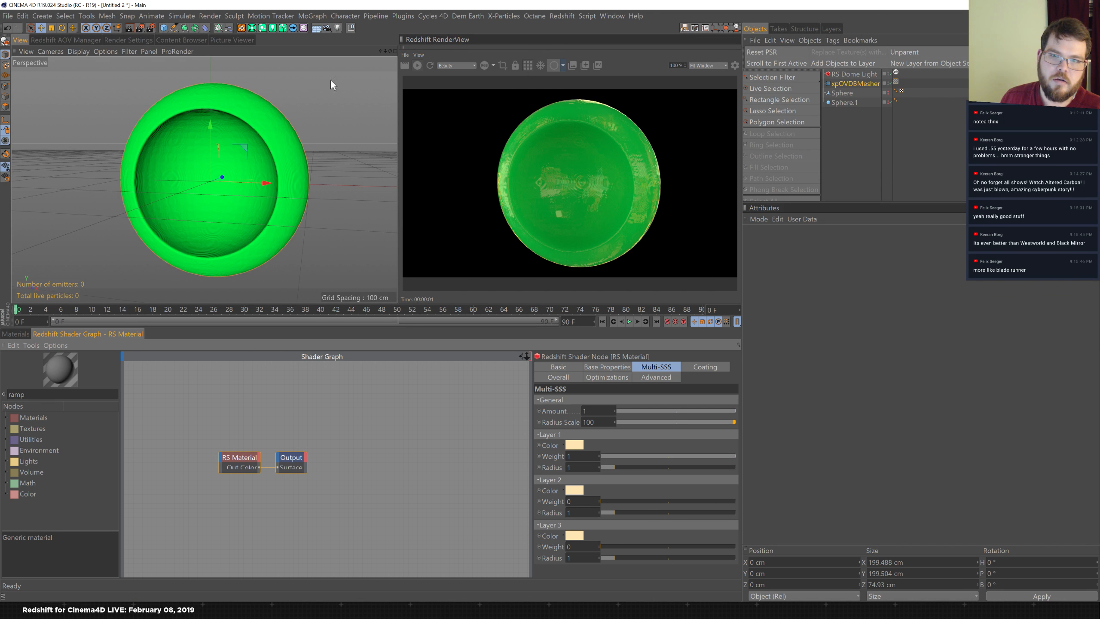
- Switch the scene's renderer to Redshift in the render settings
{"action": "left_click", "coordinate": [65, 40]}
{"action": "left_click", "coordinate": [123, 40]}
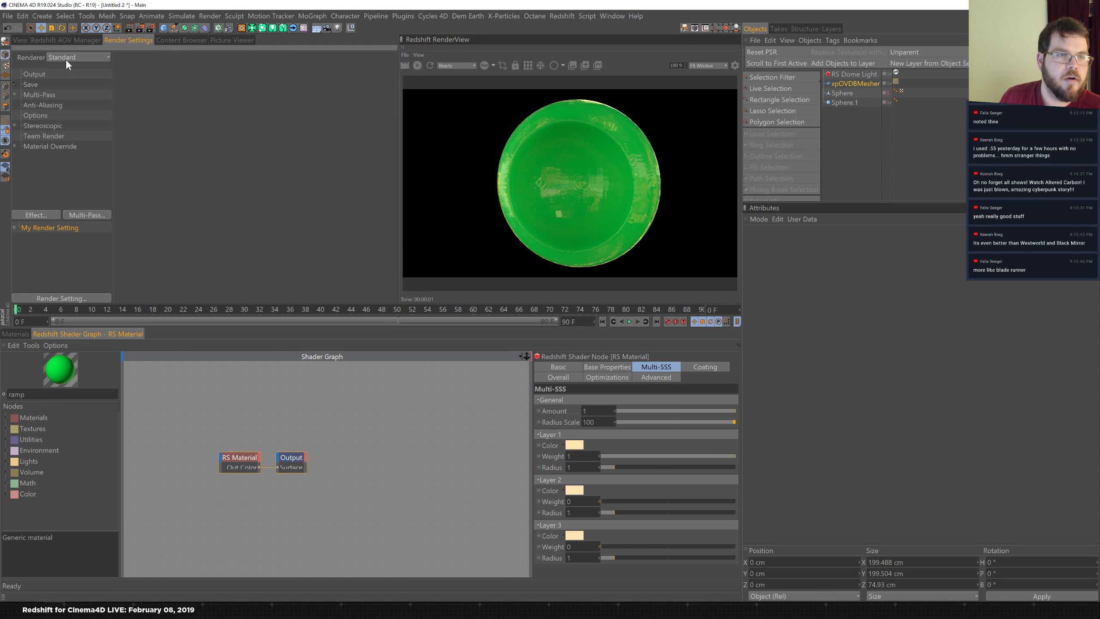
{"action": "left_click", "coordinate": [106, 61]}
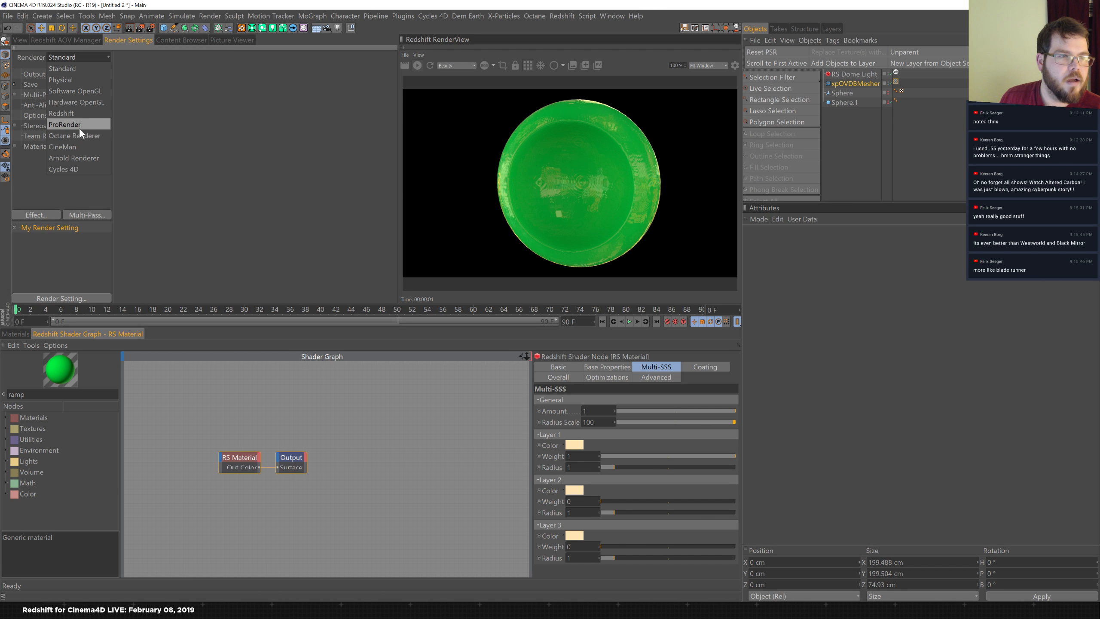
{"action": "left_click", "coordinate": [73, 113]}
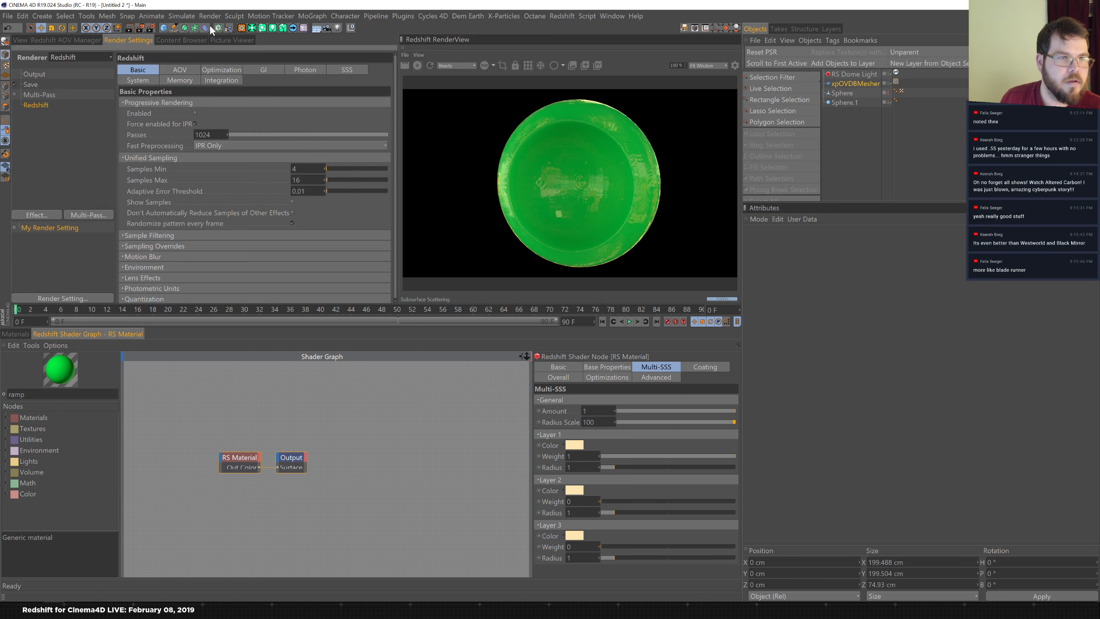
- Set the interpolation quality in Redshift's SSS render settings to Medium
{"action": "left_click", "coordinate": [263, 69]}
{"action": "left_click", "coordinate": [256, 109]}
{"action": "left_click", "coordinate": [267, 77]}
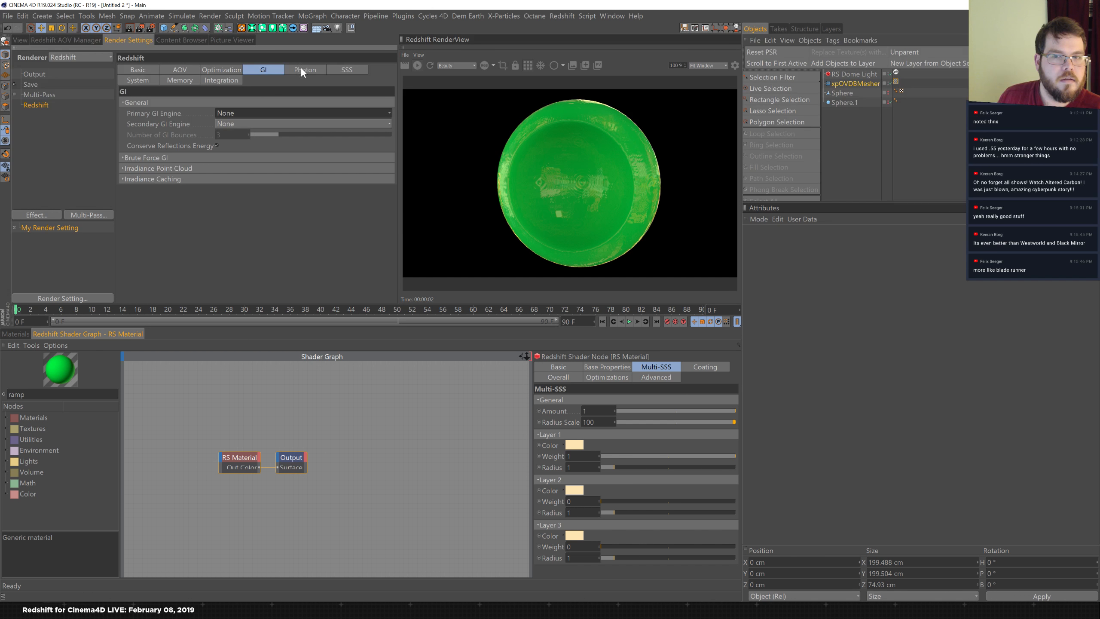
{"action": "left_click", "coordinate": [346, 73]}
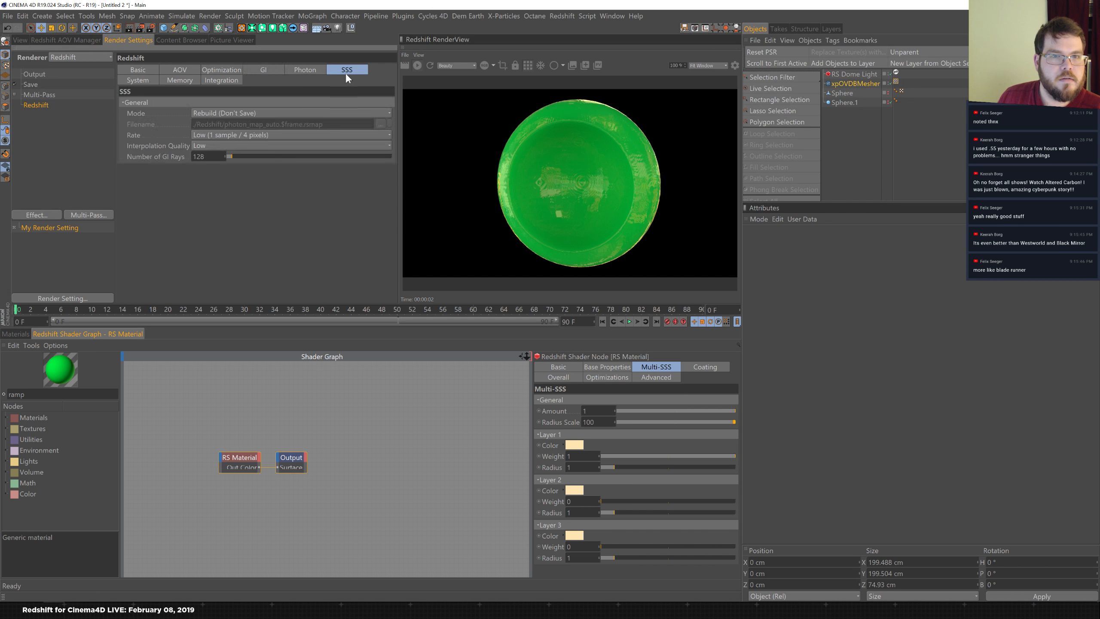
{"action": "left_click", "coordinate": [243, 146]}
{"action": "left_click", "coordinate": [221, 169]}
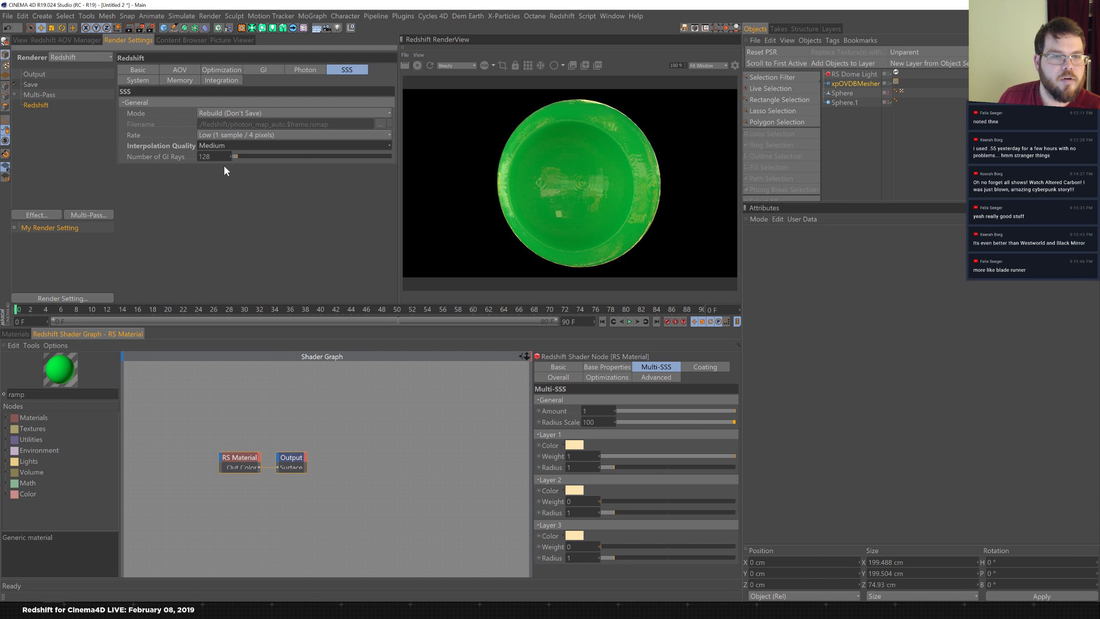
- Turn on Redshift global illumination by choosing a primary and a secondary GI engine
{"action": "left_click", "coordinate": [276, 68]}
{"action": "left_click", "coordinate": [244, 109]}
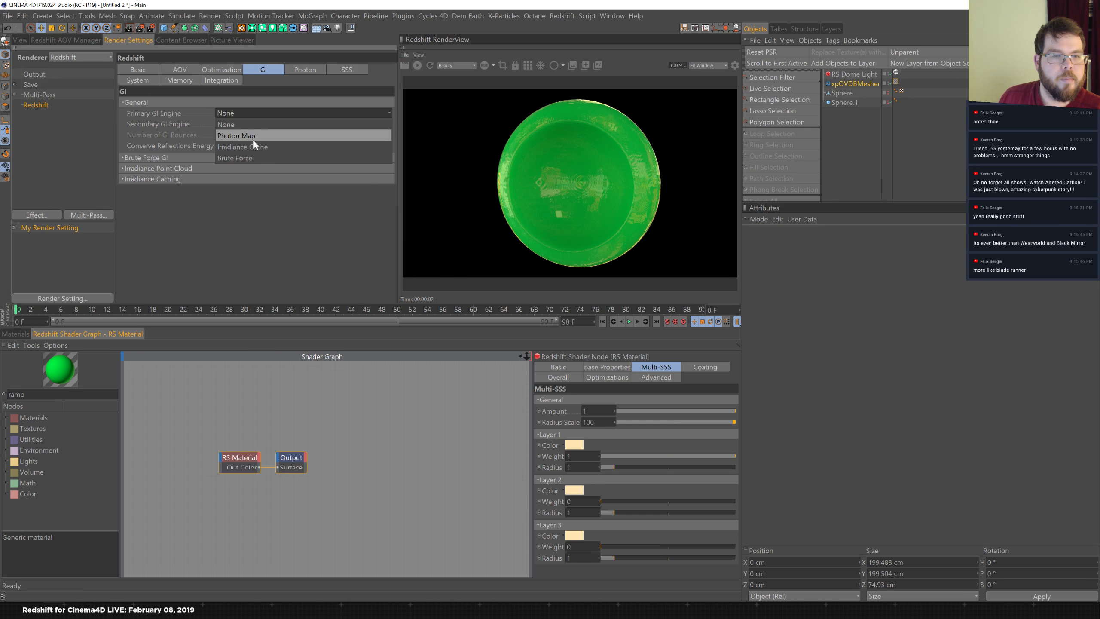
{"action": "left_click", "coordinate": [253, 133]}
{"action": "left_click", "coordinate": [256, 123]}
{"action": "left_click", "coordinate": [245, 166]}
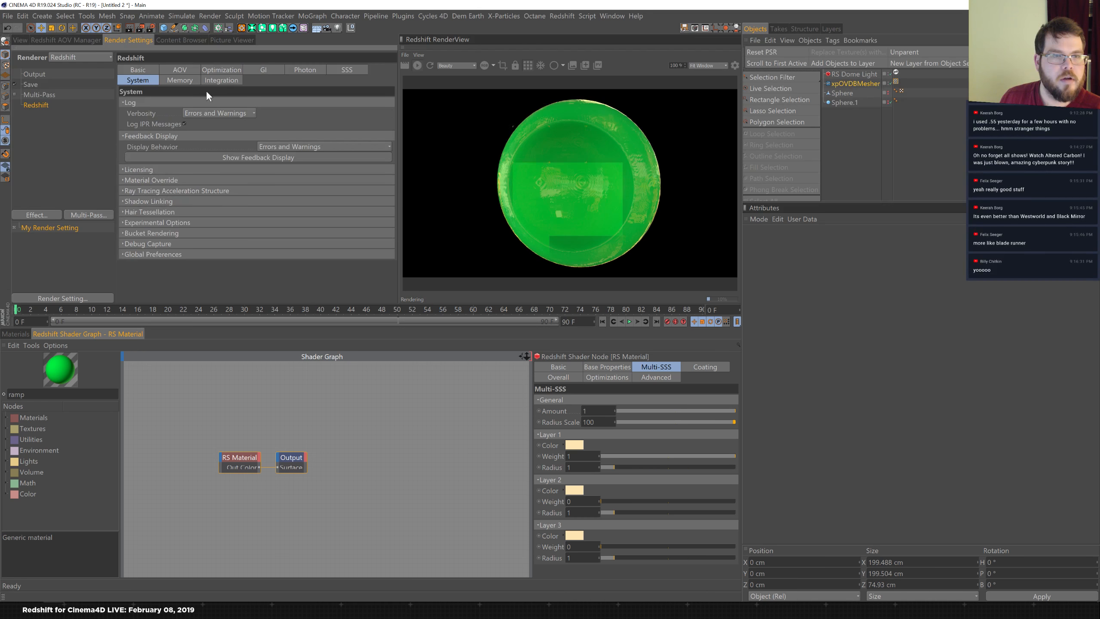
- Set Redshift's bucket size to 256 in the system render settings and return to the perspective view
{"action": "left_click", "coordinate": [181, 81]}
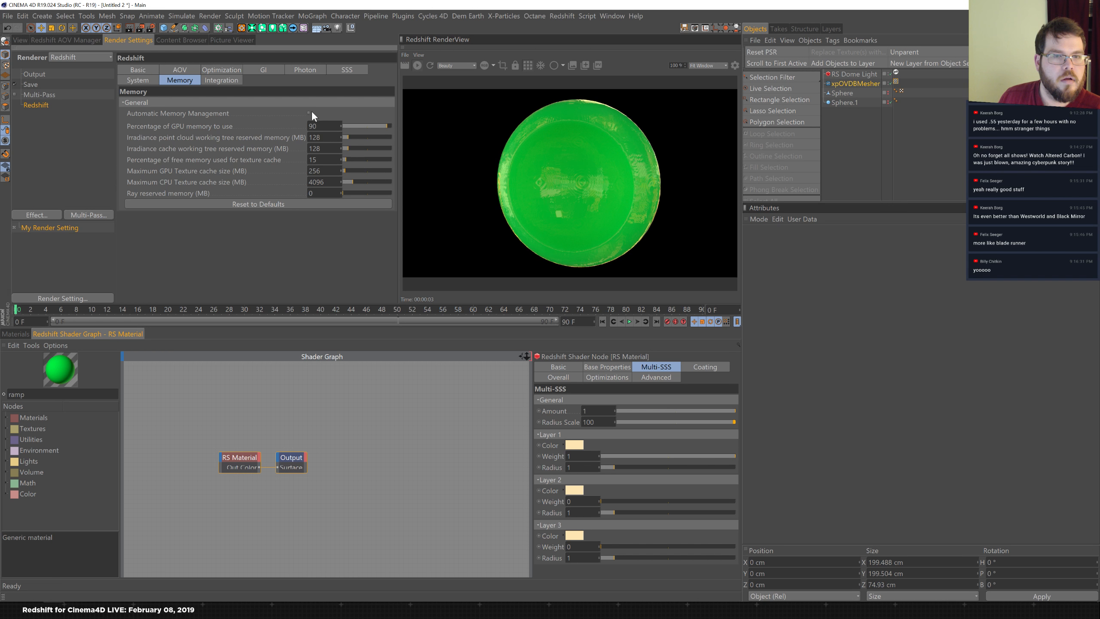
{"action": "left_click", "coordinate": [229, 84]}
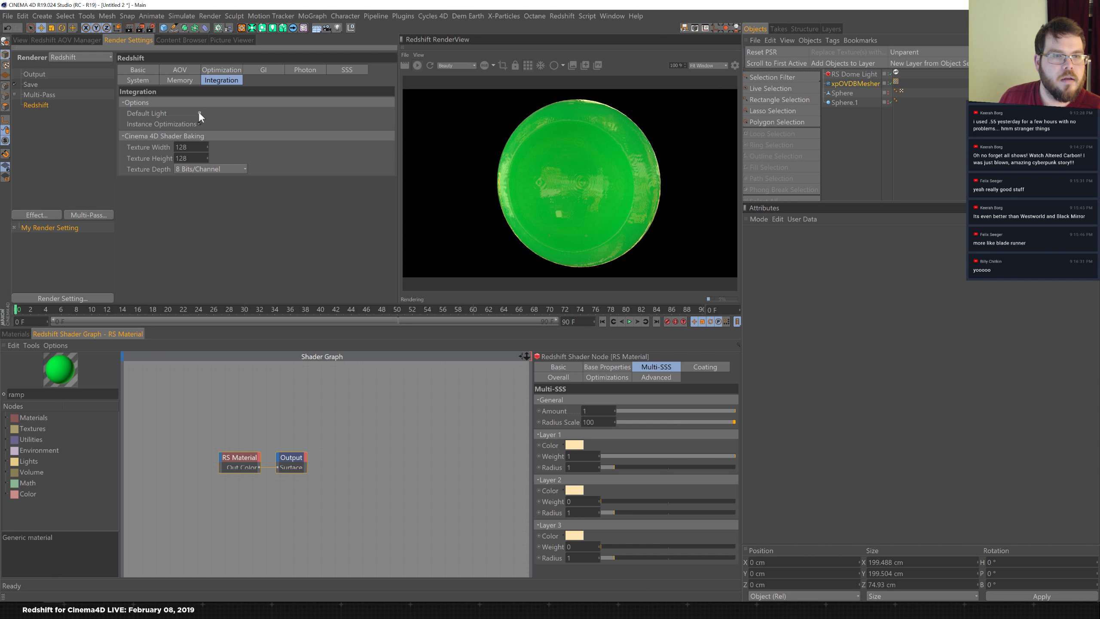
{"action": "left_click", "coordinate": [144, 81]}
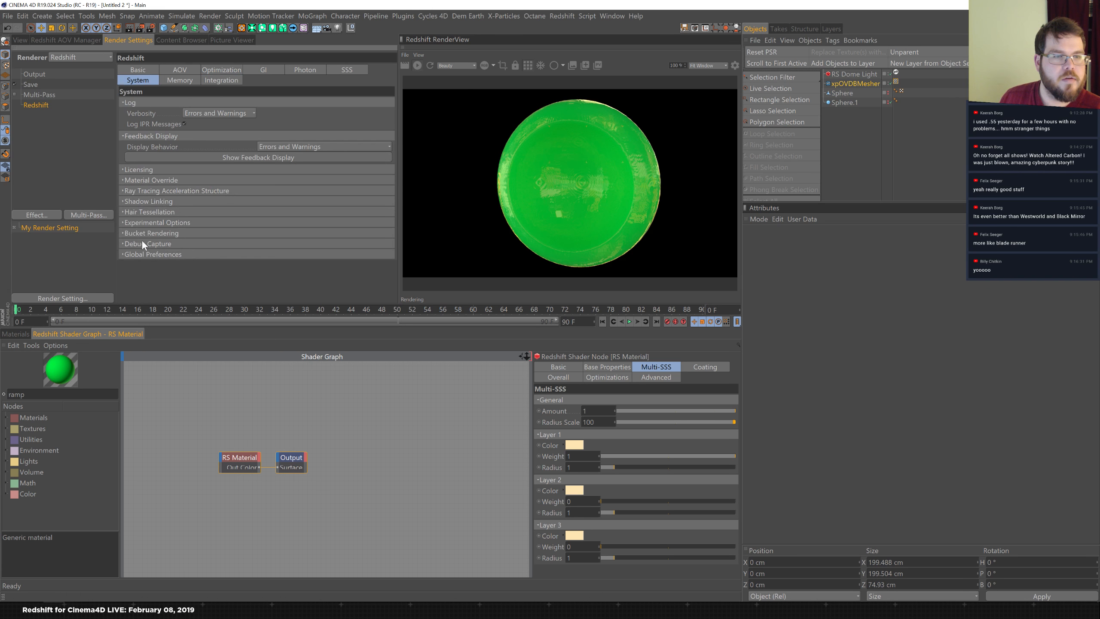
{"action": "left_click", "coordinate": [125, 212]}
{"action": "left_click", "coordinate": [128, 245]}
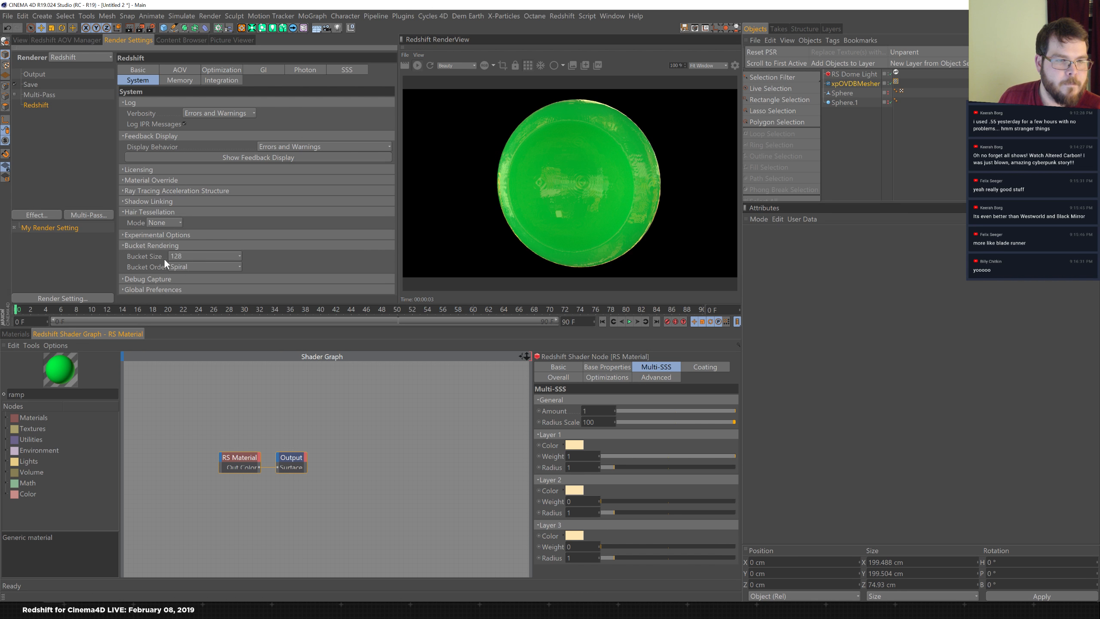
{"action": "left_click", "coordinate": [201, 257]}
{"action": "left_click", "coordinate": [200, 286]}
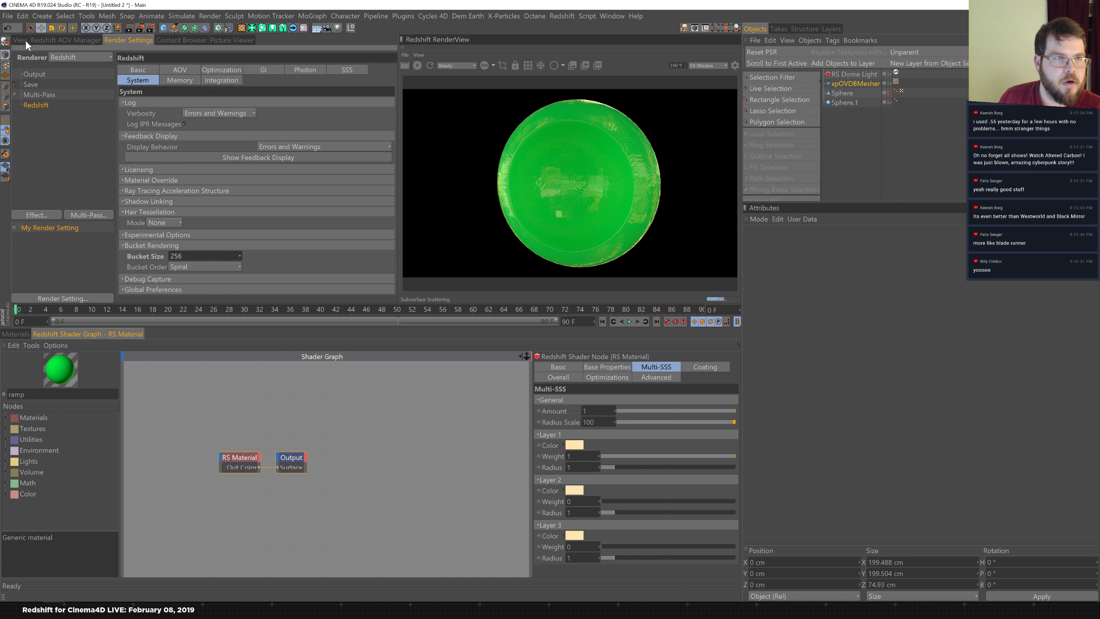
{"action": "left_click", "coordinate": [23, 39]}
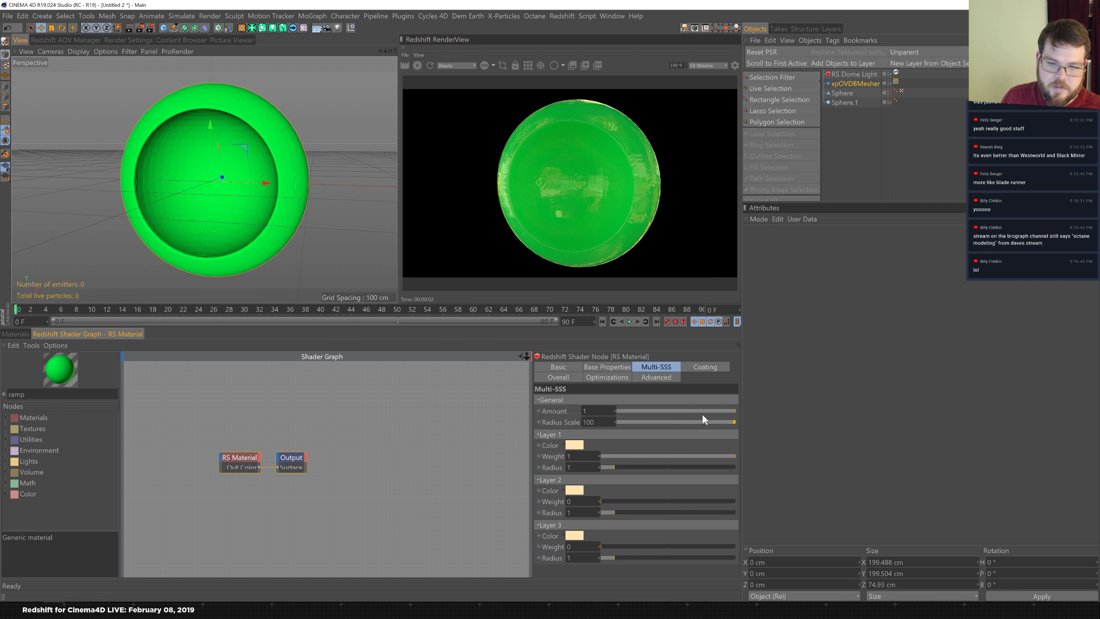
- Compare the render with RS Material's Multi-SSS amount lowered to 0 and raised back to 1
{"action": "left_click", "coordinate": [682, 411]}
{"action": "left_click_drag", "start_coordinate": [648, 414], "coordinate": [591, 409]}
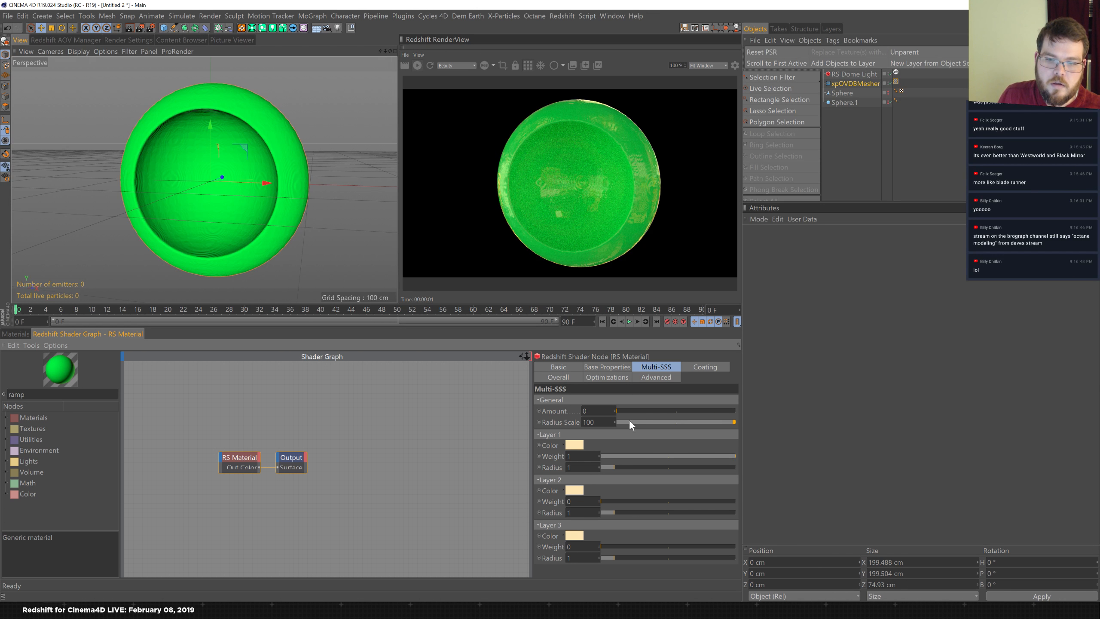
{"action": "left_click", "coordinate": [617, 365]}
{"action": "left_click", "coordinate": [652, 369]}
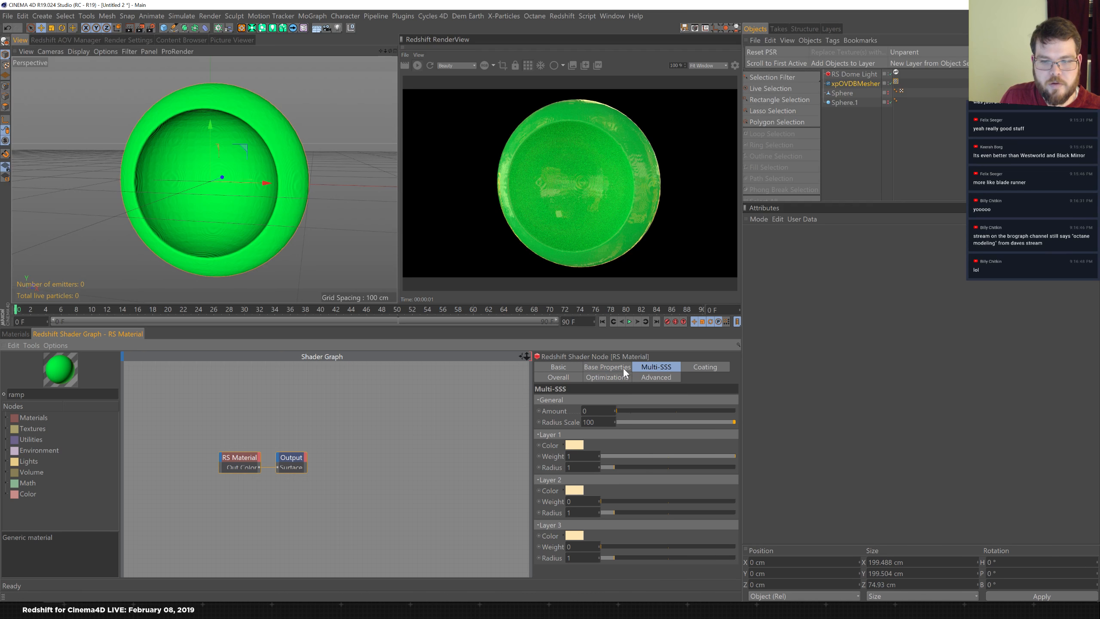
{"action": "left_click_drag", "start_coordinate": [651, 410], "coordinate": [837, 410]}
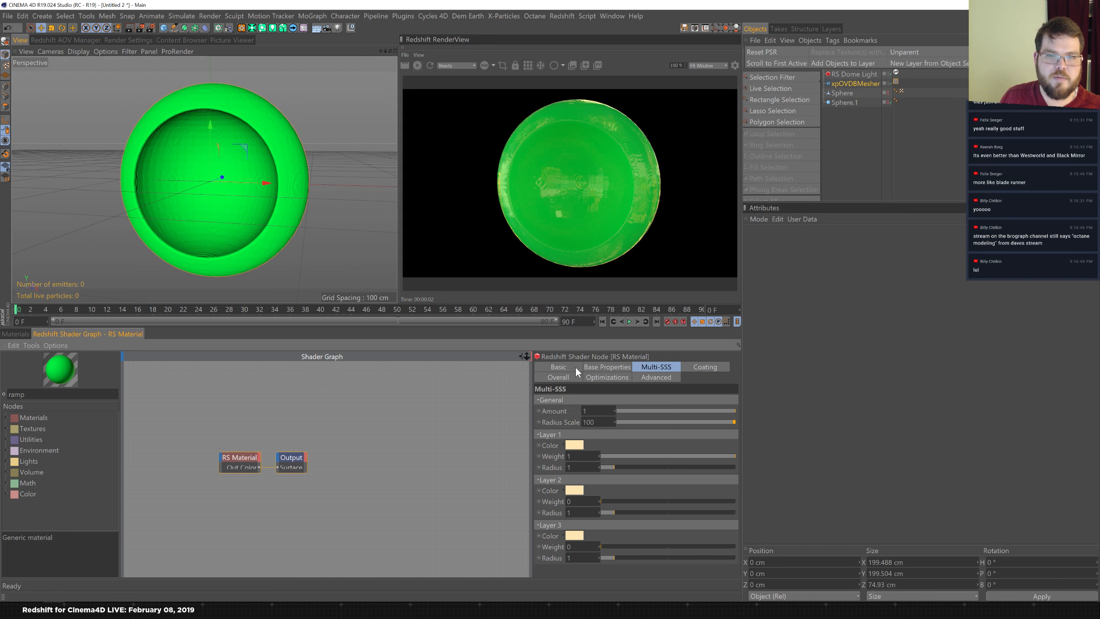
- Set the Multi-SSS Layer 1 color to a vivid purple with hue 280°, saturation 86% and value 100%
{"action": "left_click", "coordinate": [571, 444]}
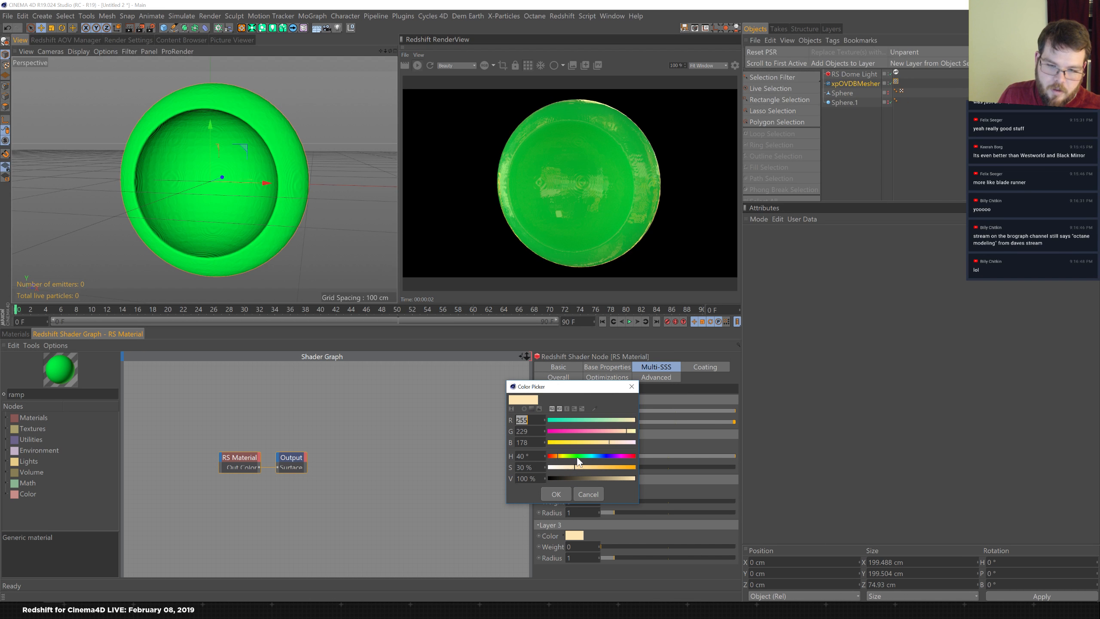
{"action": "left_click", "coordinate": [615, 455]}
{"action": "left_click_drag", "start_coordinate": [594, 468], "coordinate": [623, 467]}
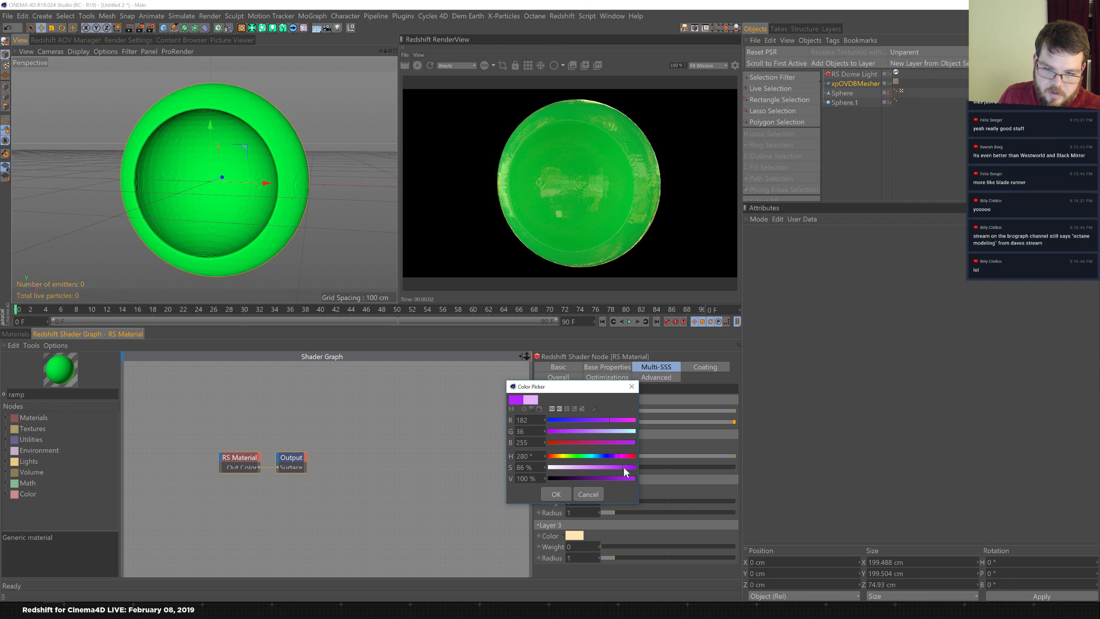
{"action": "left_click", "coordinate": [556, 494]}
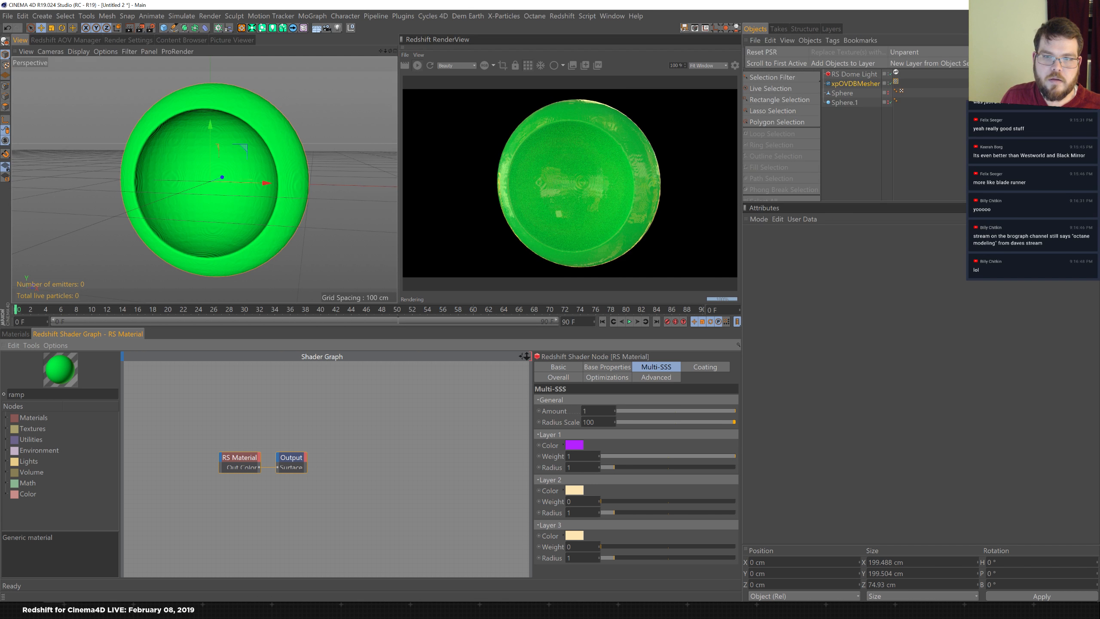
- Set Redshift's unified sampling to 16 minimum and 256 maximum samples, and return to the perspective view
{"action": "left_click", "coordinate": [128, 40]}
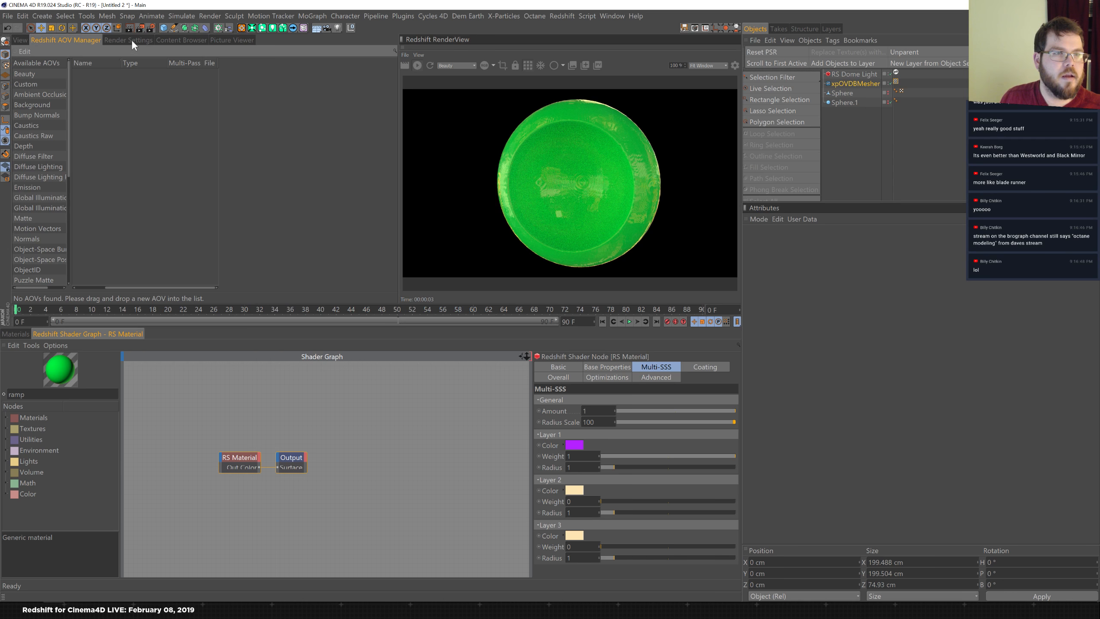
{"action": "left_click", "coordinate": [138, 70]}
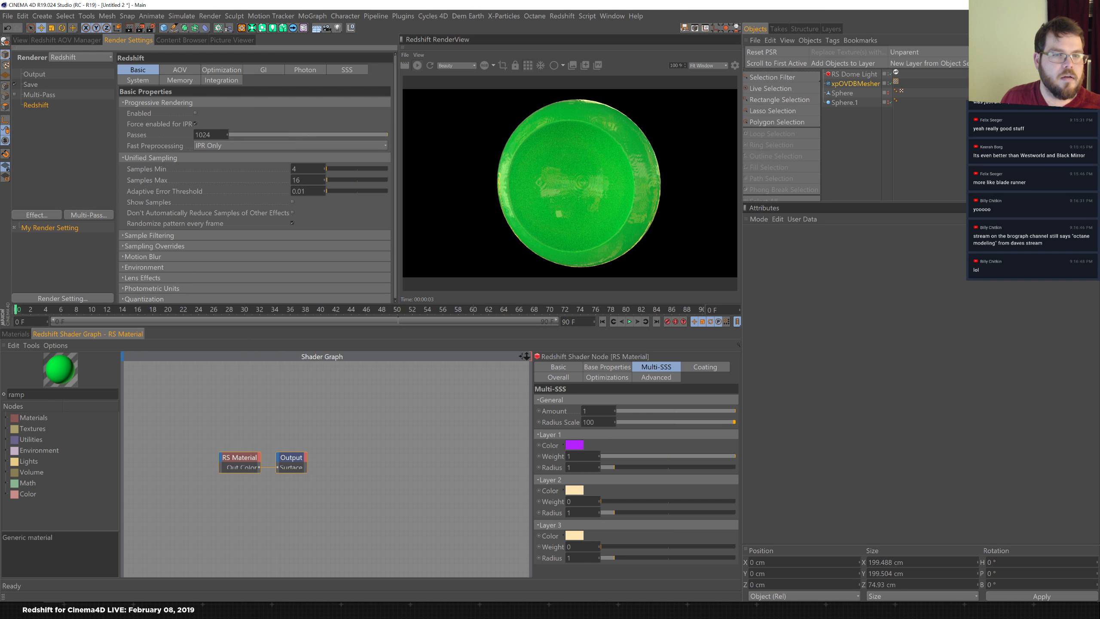
{"action": "double_click", "coordinate": [294, 168]}
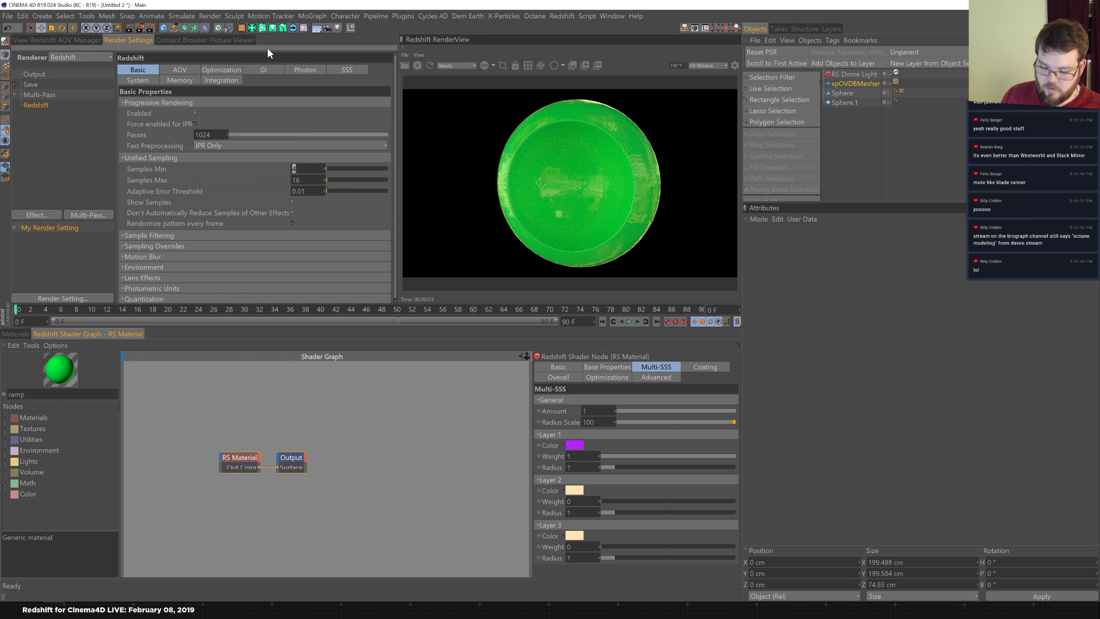
{"action": "type", "text": "16"}
{"action": "key", "text": "Tab"}
{"action": "type", "text": "256"}
{"action": "key", "text": "Return"}
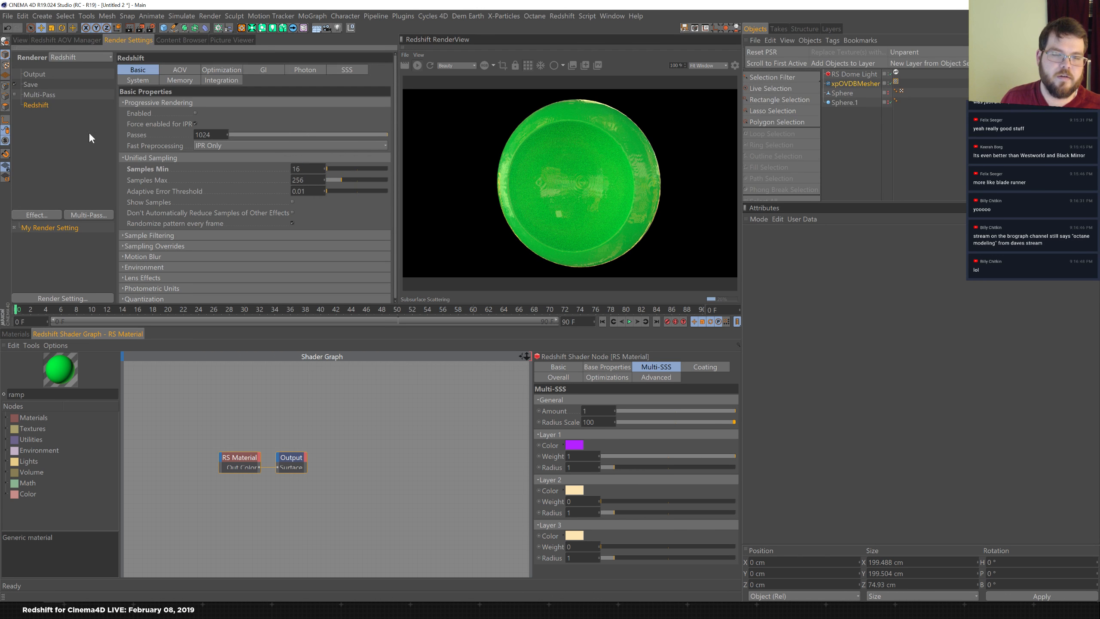
{"action": "left_click", "coordinate": [20, 39]}
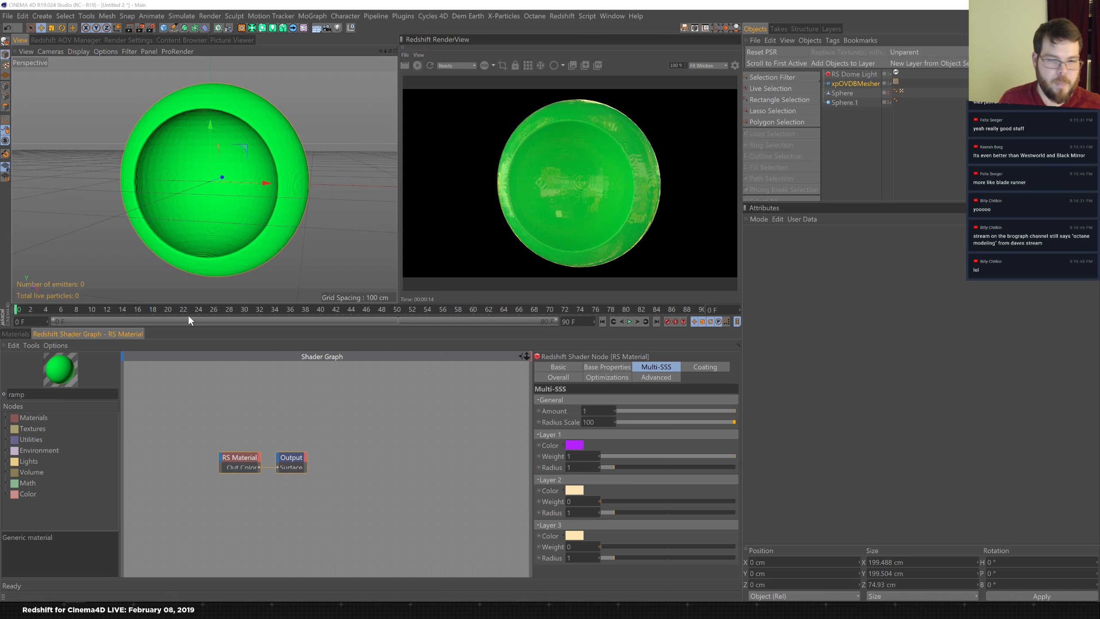
- Try Multi-SSS Layer 1 radius values of 75 and 250 on RS Material
{"action": "left_click", "coordinate": [241, 459]}
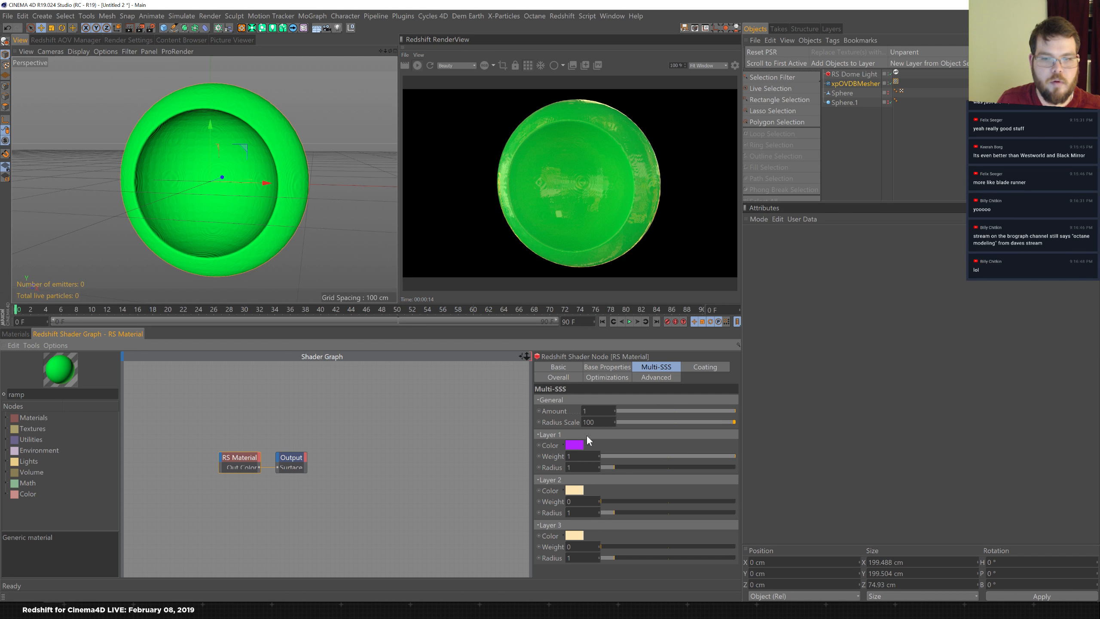
{"action": "left_click", "coordinate": [569, 467]}
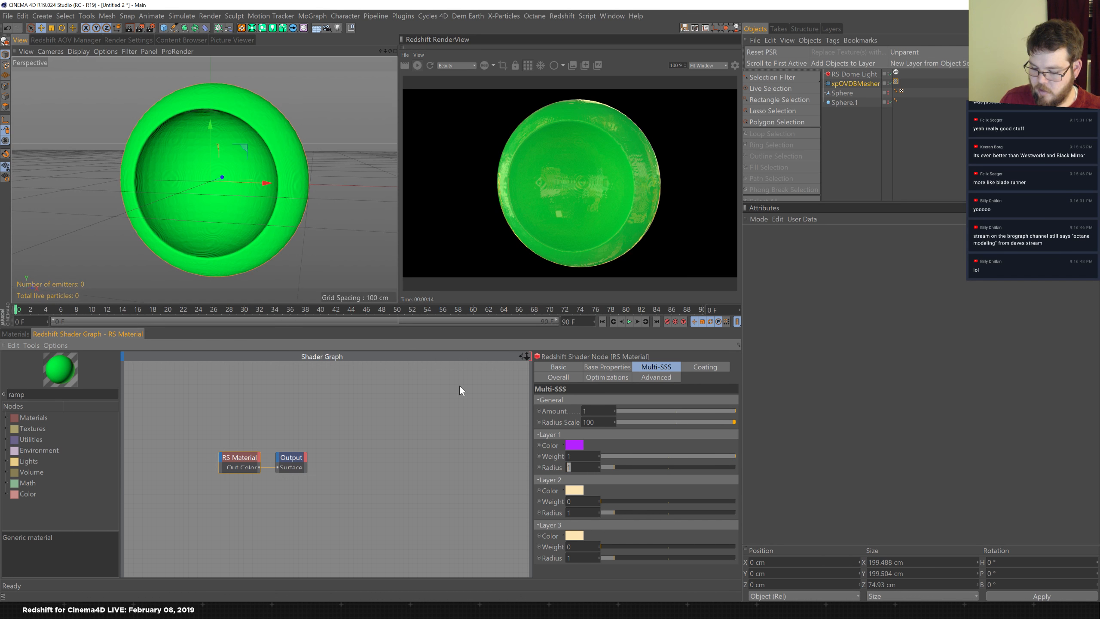
{"action": "type", "text": "75"}
{"action": "key", "text": "Return"}
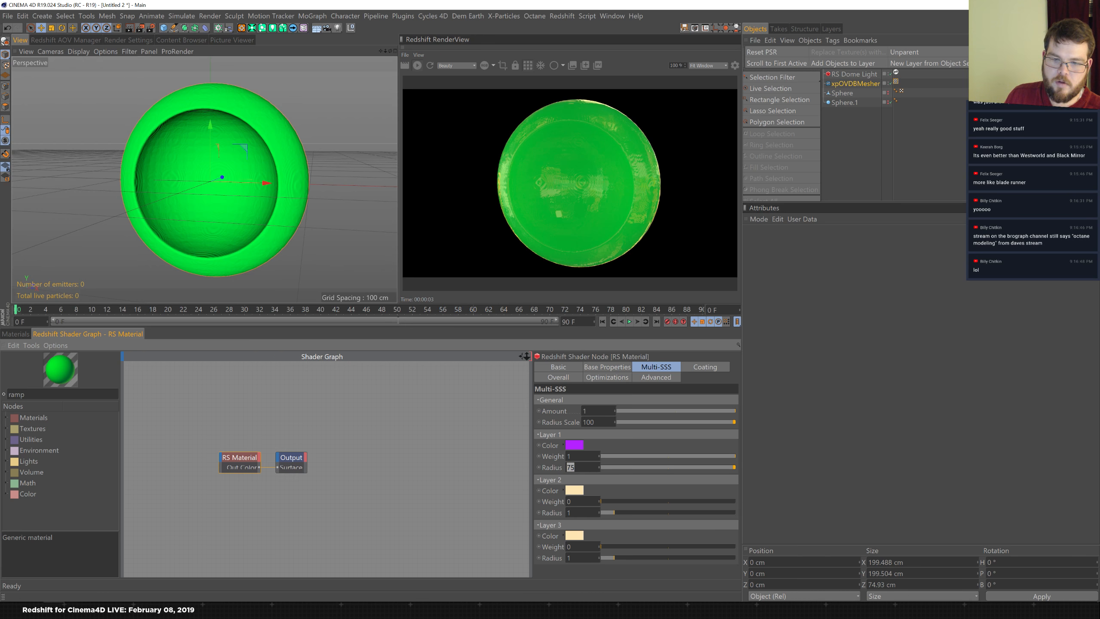
{"action": "type", "text": "250"}
{"action": "key", "text": "Return"}
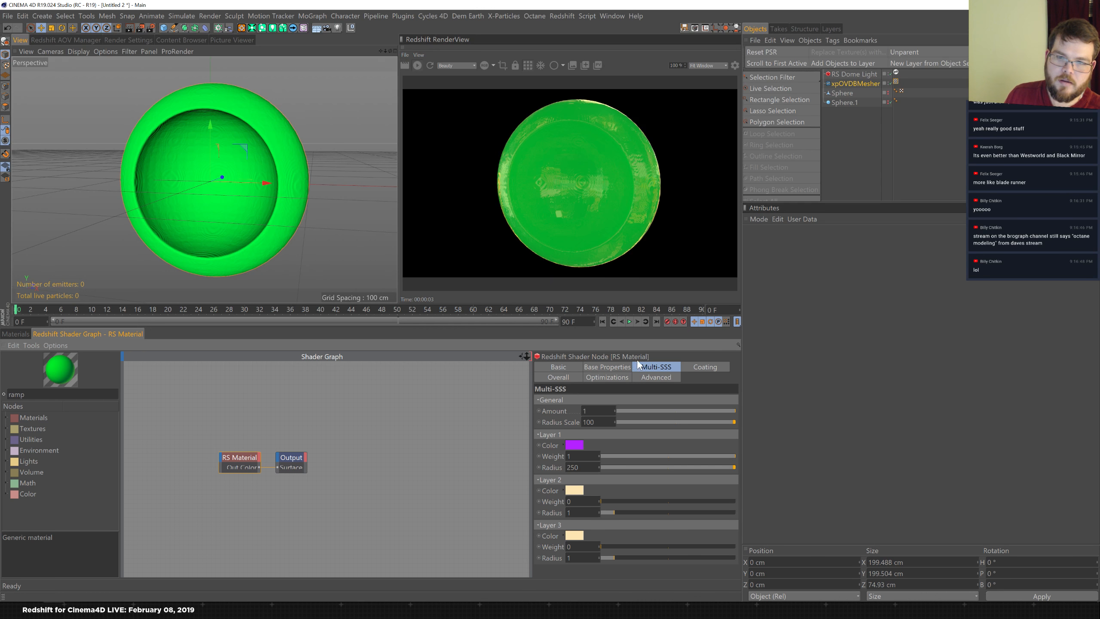
- Set RS Material's Multi-SSS radius scale to 50
{"action": "left_click_drag", "start_coordinate": [595, 422], "coordinate": [491, 372]}
{"action": "type", "text": "50"}
{"action": "key", "text": "Return"}
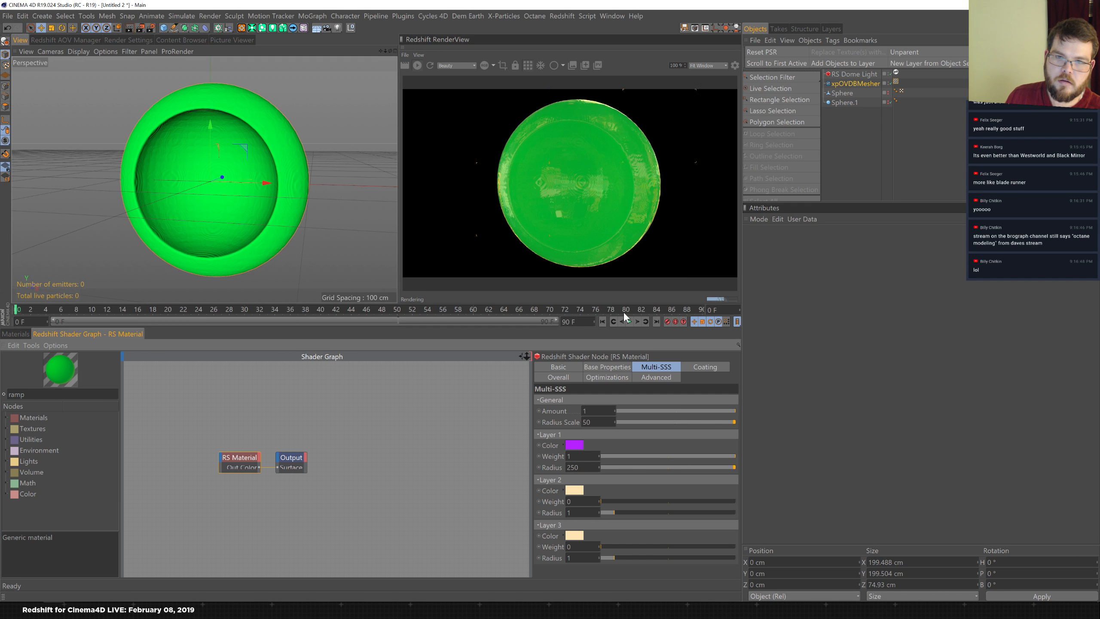
- Set the Multi-SSS Layer 1 radius to 10
{"action": "left_click_drag", "start_coordinate": [606, 424], "coordinate": [536, 404]}
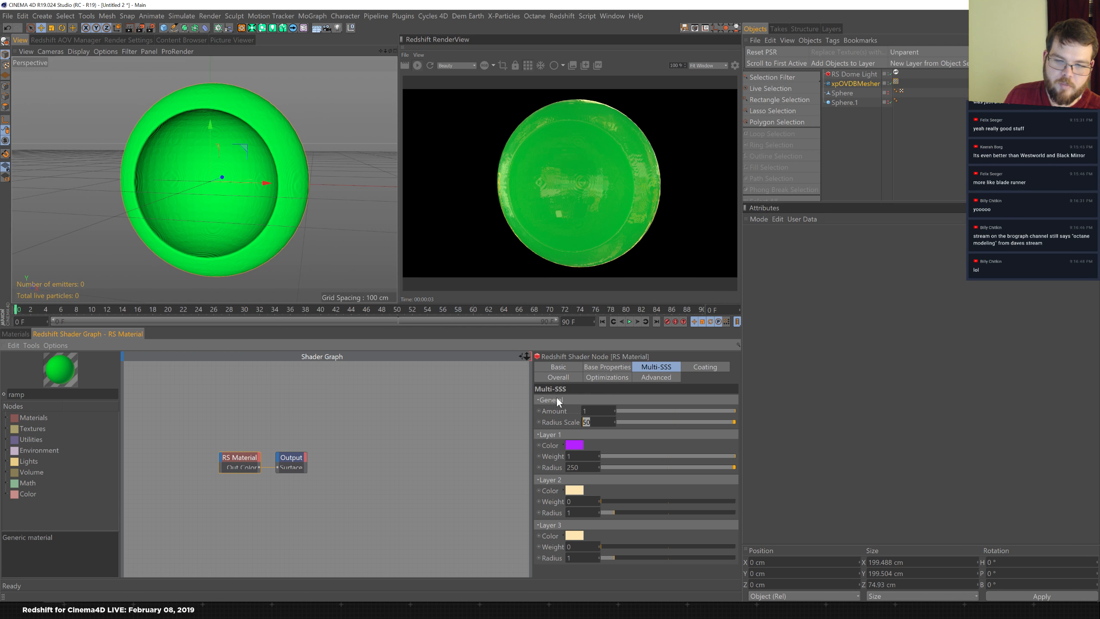
{"action": "left_click_drag", "start_coordinate": [581, 467], "coordinate": [565, 467]}
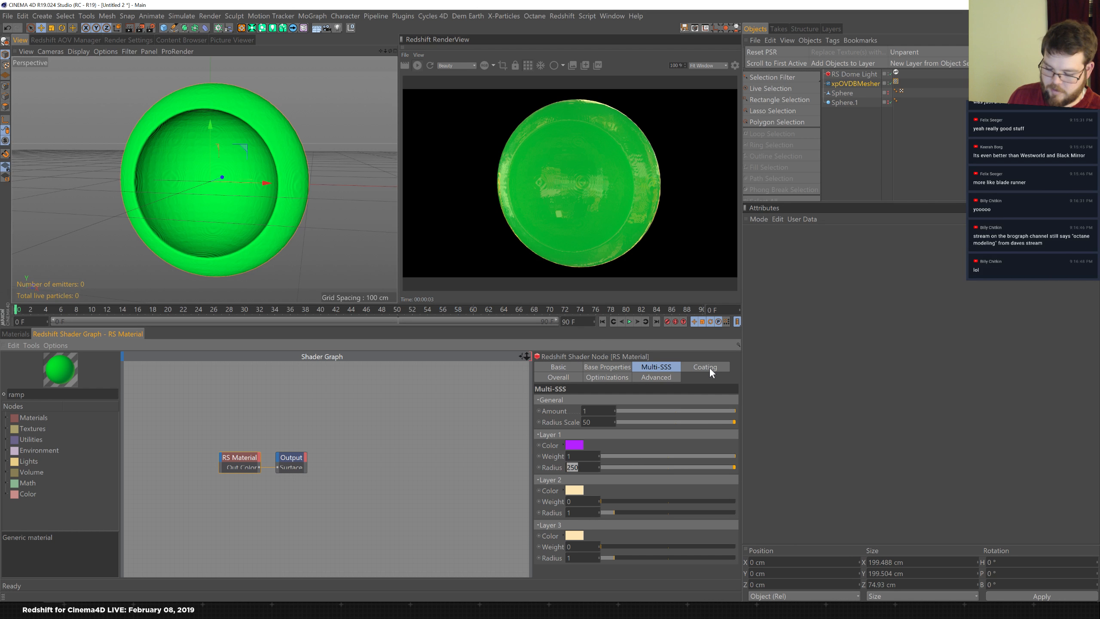
{"action": "type", "text": "10"}
{"action": "key", "text": "Return"}
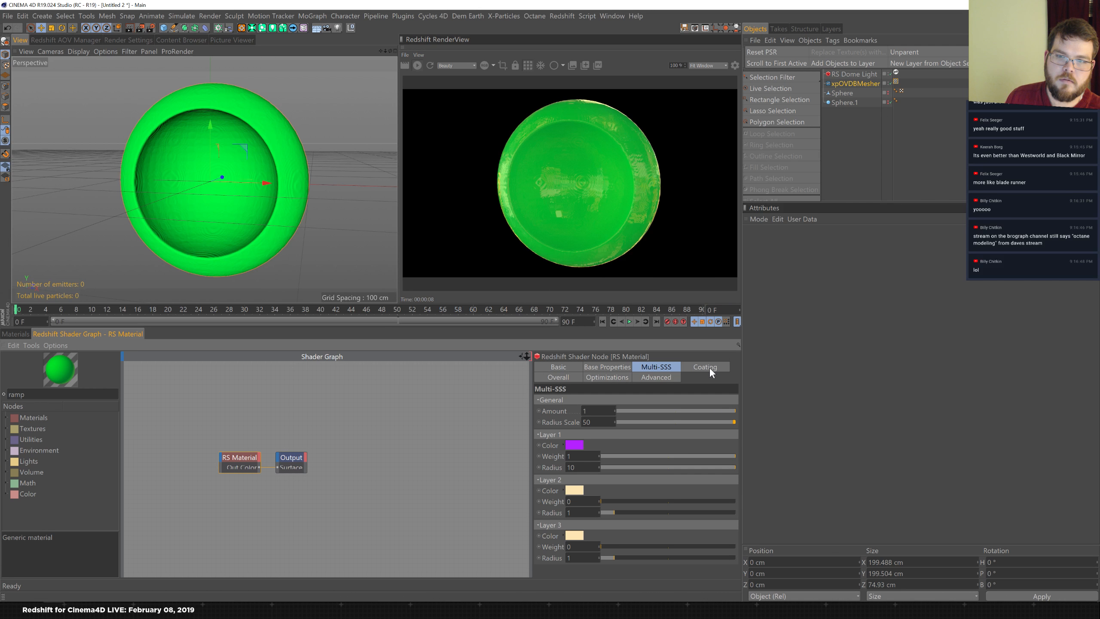
- Try a Multi-SSS Layer 1 radius of 500 on RS Material
{"action": "double_click", "coordinate": [569, 456]}
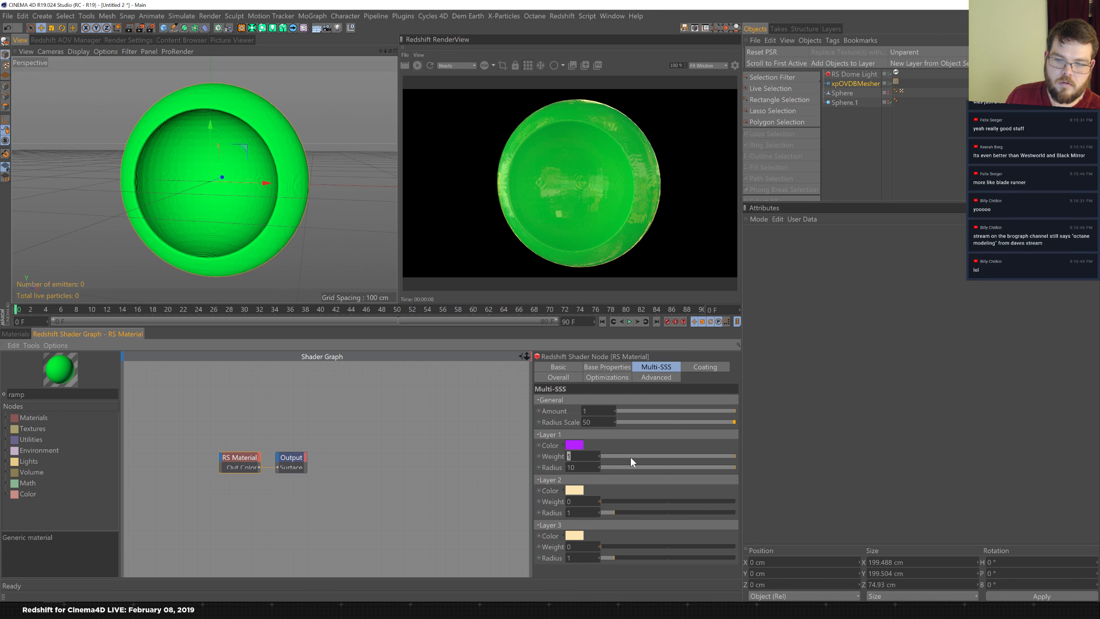
{"action": "left_click", "coordinate": [667, 366]}
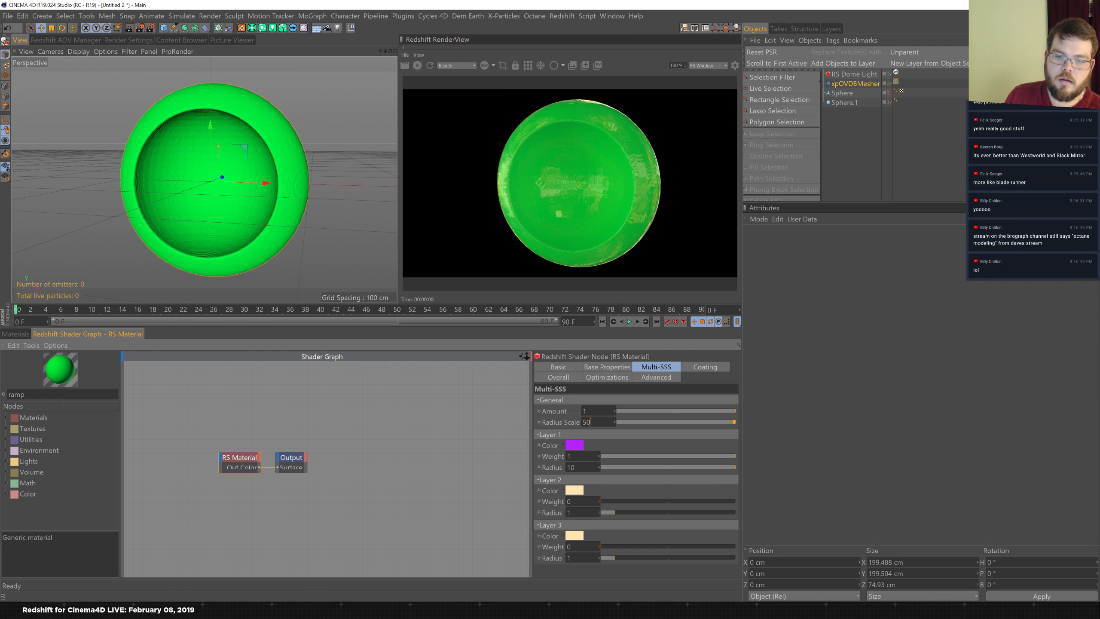
{"action": "double_click", "coordinate": [571, 467]}
{"action": "type", "text": "500"}
{"action": "key", "text": "Return"}
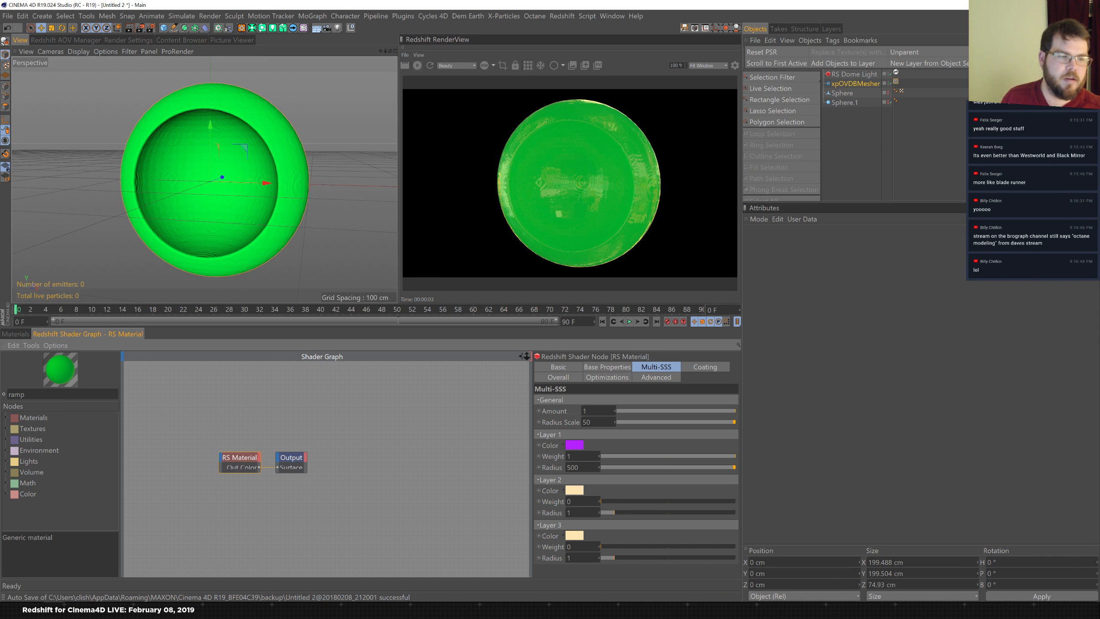
- Add a Redshift spot light, move it to about X -365 cm, Z 60 cm, and rotate it to about -108° heading to face the mesh
{"action": "left_click", "coordinate": [29, 334]}
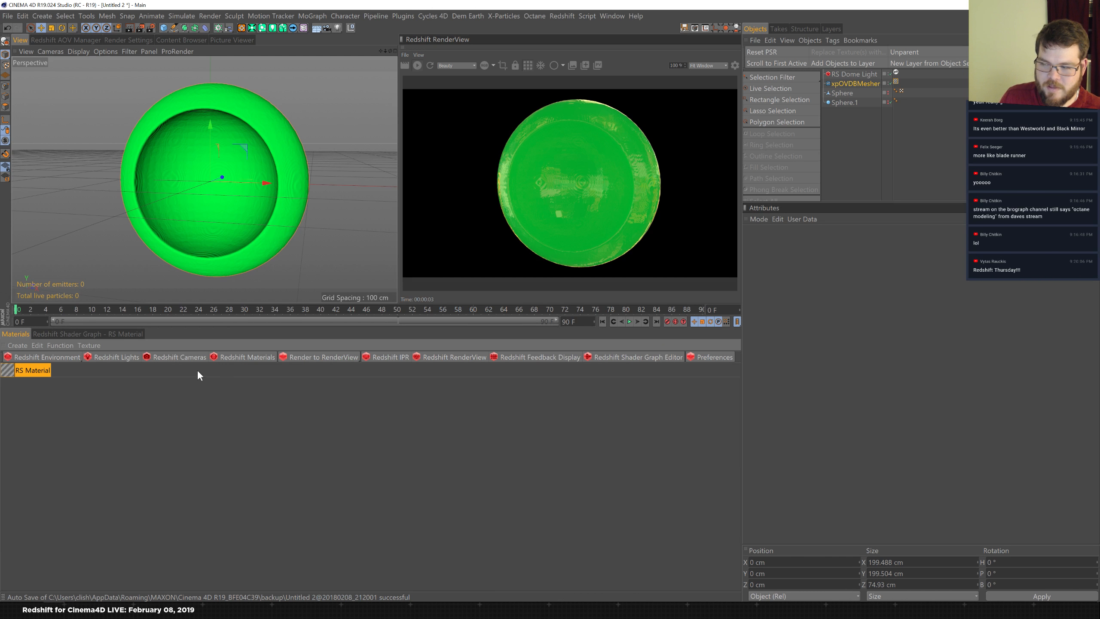
{"action": "left_click", "coordinate": [127, 357]}
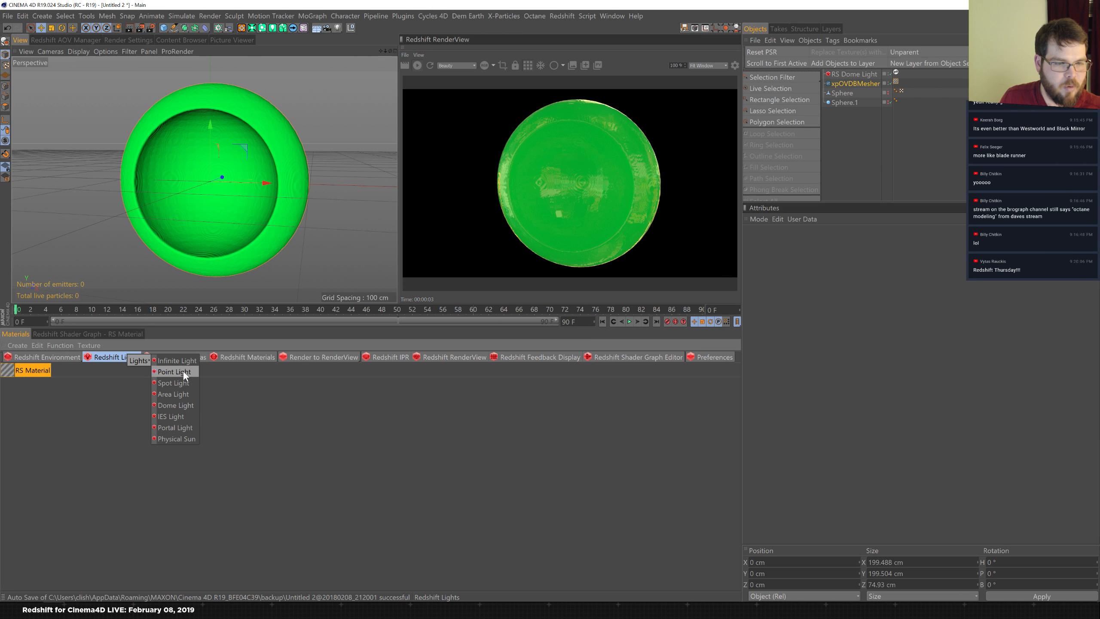
{"action": "left_click", "coordinate": [178, 383]}
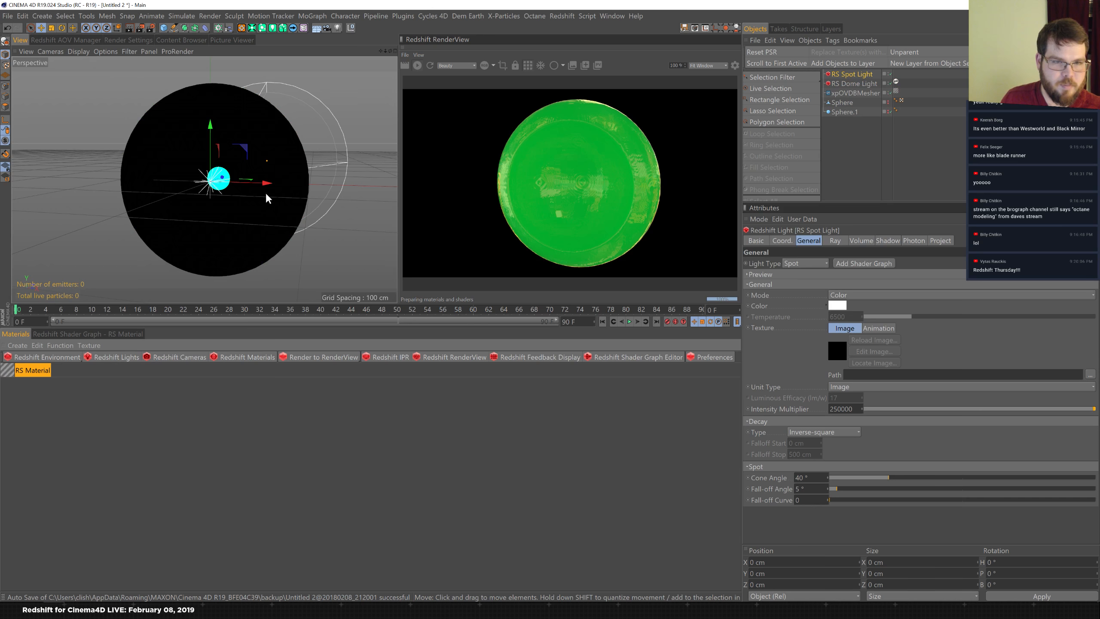
{"action": "left_click_drag", "start_coordinate": [267, 182], "coordinate": [4, 177]}
{"action": "key", "text": "r"}
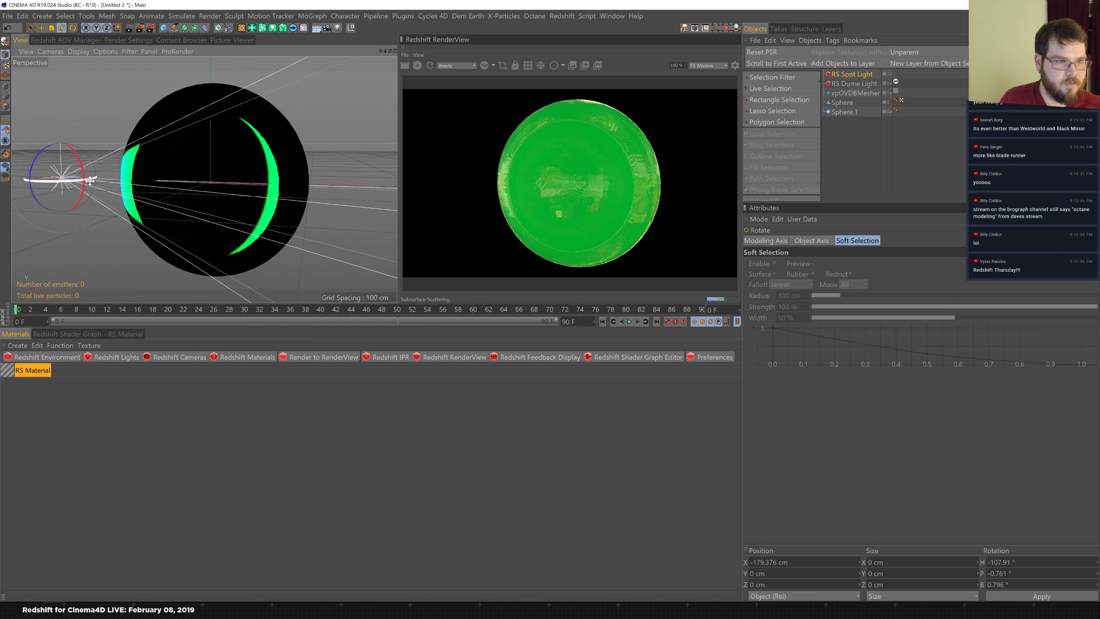
{"action": "key", "text": "e"}
{"action": "left_click_drag", "start_coordinate": [92, 188], "coordinate": [4, 174]}
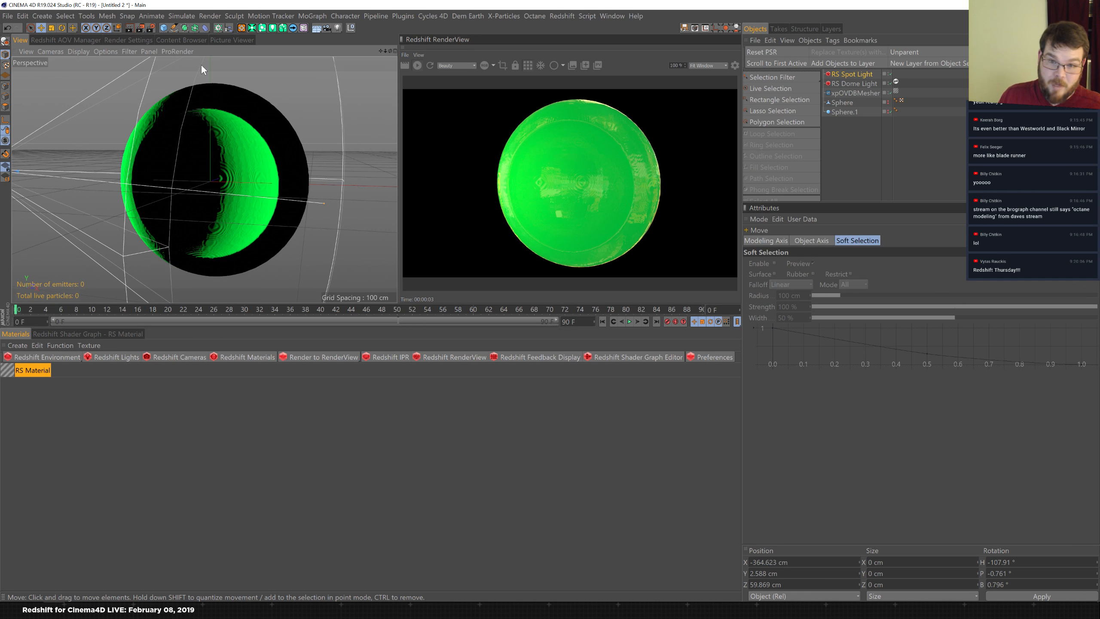
- Try a Multi-SSS radius scale of 500 on RS Material with a Layer 1 radius of 10
{"action": "left_click", "coordinate": [104, 332]}
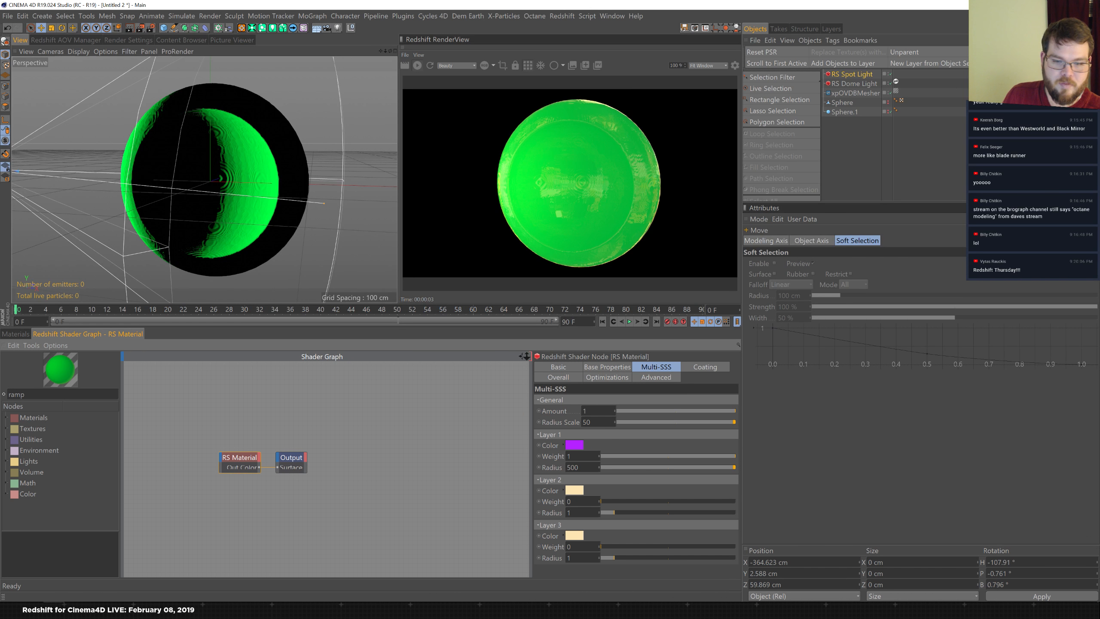
{"action": "left_click", "coordinate": [590, 421]}
{"action": "type", "text": "0"}
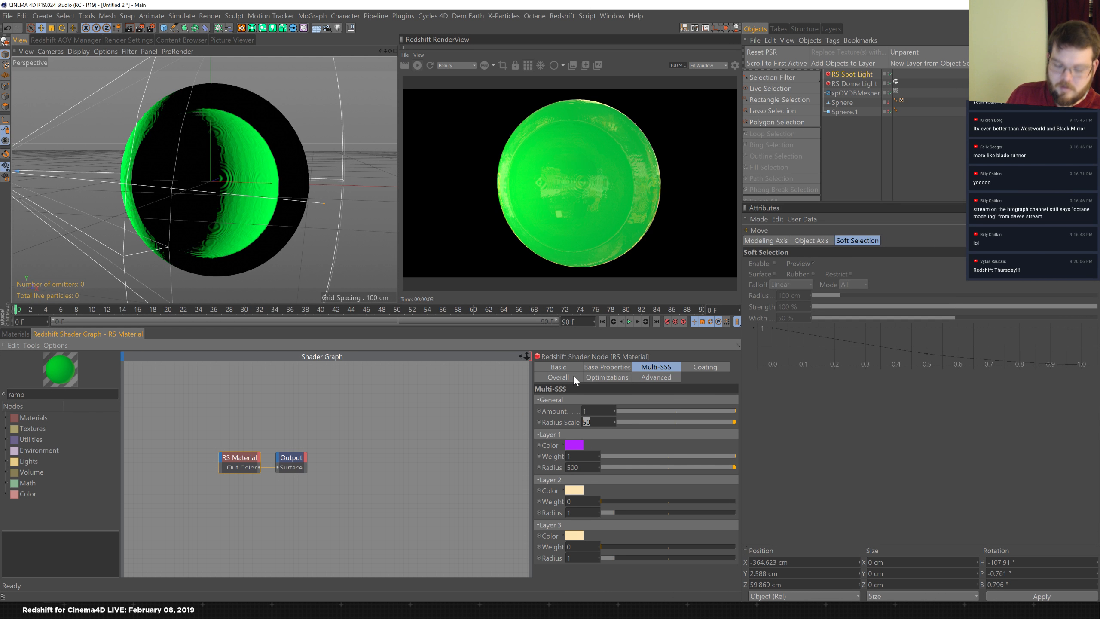
{"action": "key", "text": "Return"}
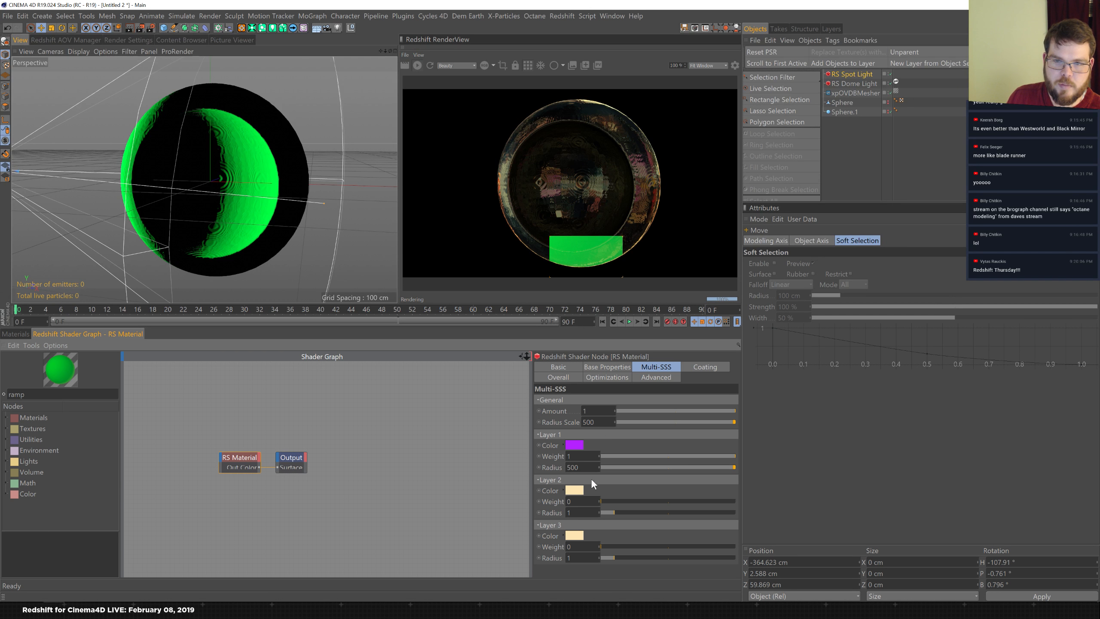
{"action": "double_click", "coordinate": [573, 467]}
{"action": "type", "text": "10"}
{"action": "key", "text": "Return"}
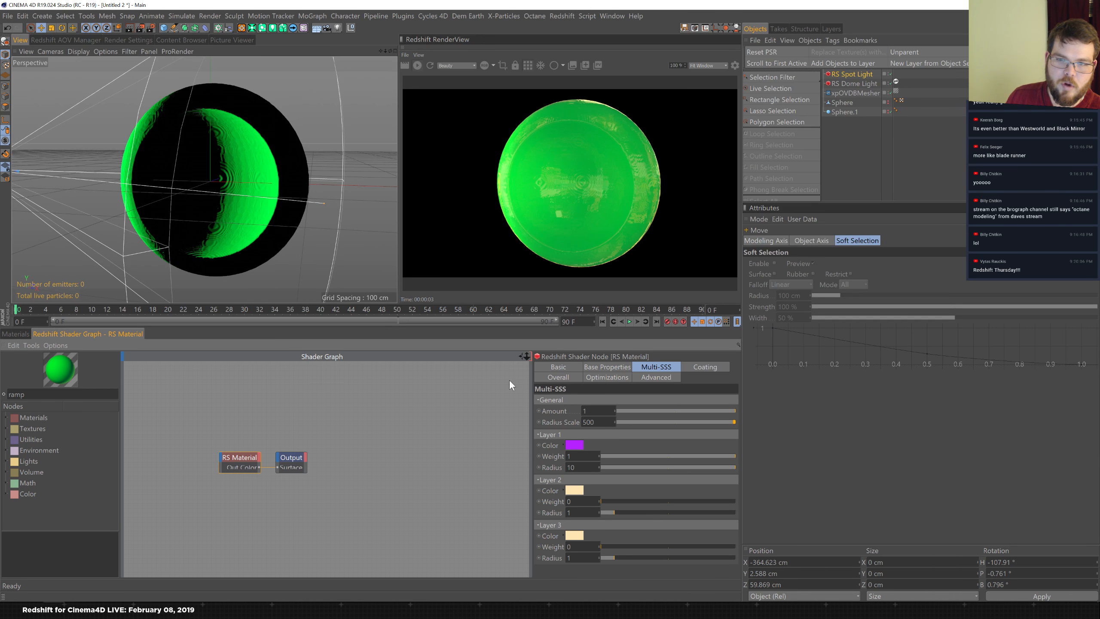
- Try a Multi-SSS Layer 1 radius of 50 with a radius scale of 100
{"action": "double_click", "coordinate": [571, 467]}
{"action": "type", "text": "50"}
{"action": "key", "text": "Return"}
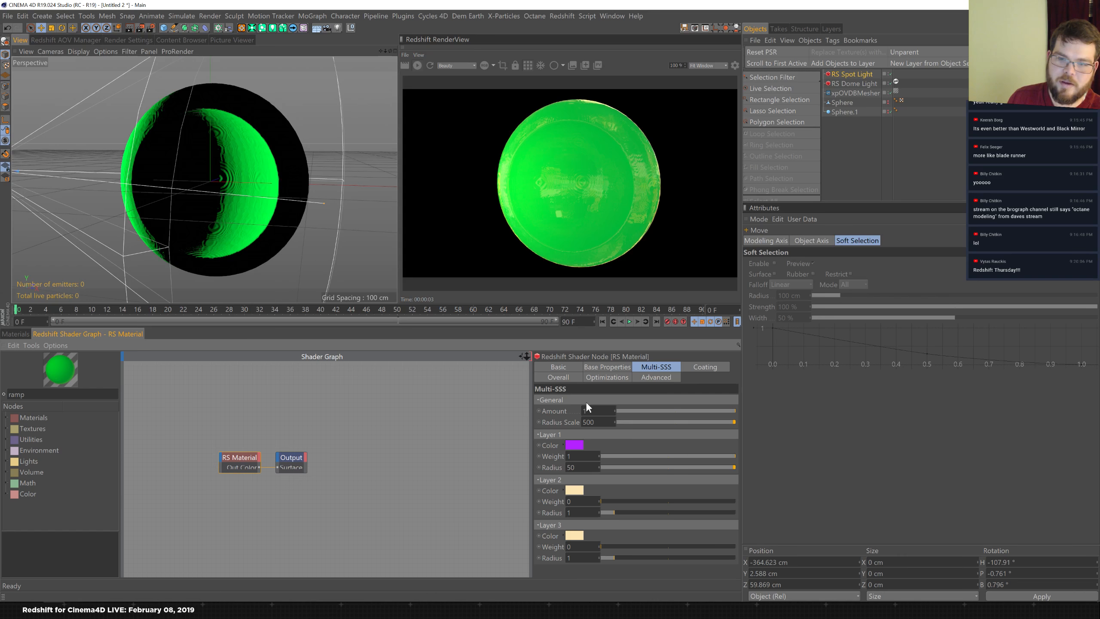
{"action": "key", "text": "Tab"}
{"action": "type", "text": "1"}
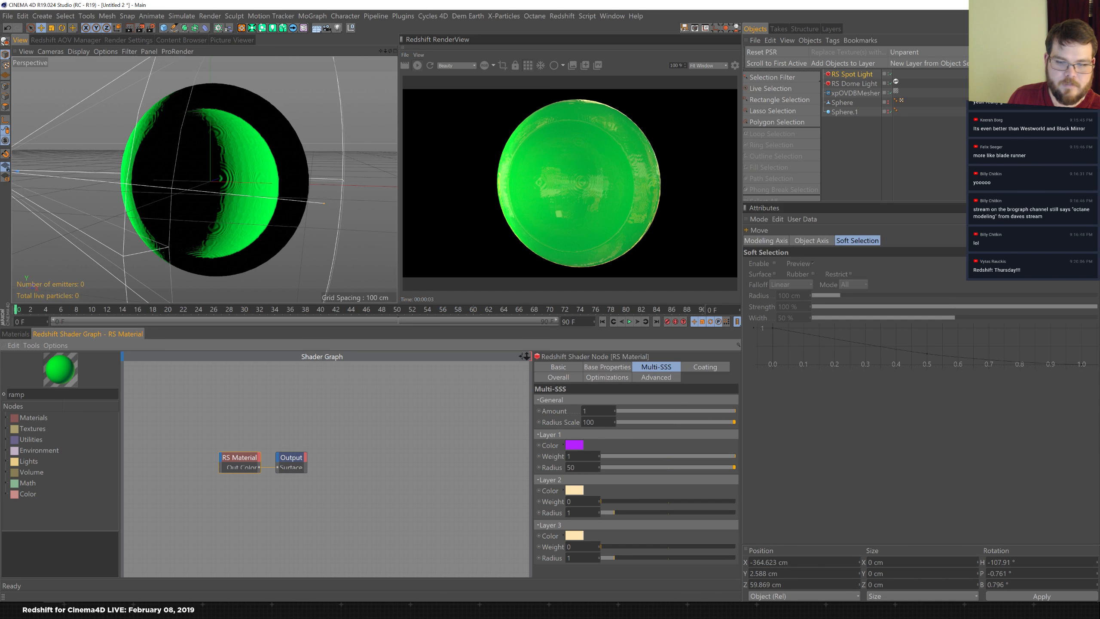
- Change the Multi-SSS Layer 1 color to pink and set the Layer 2 and Layer 3 radii to 0
{"action": "left_click", "coordinate": [576, 448]}
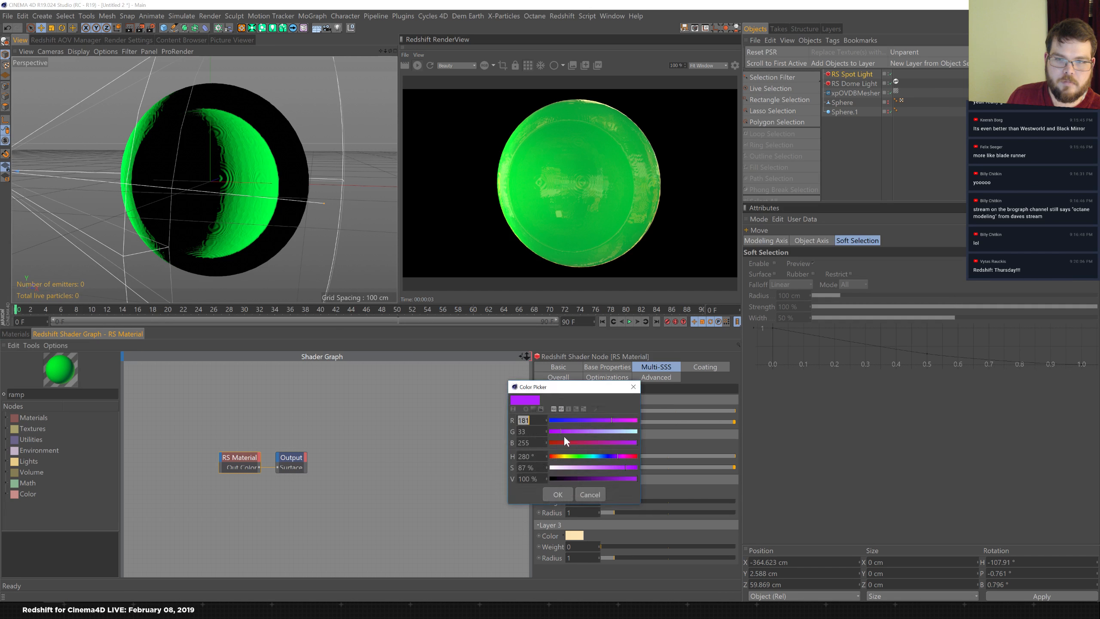
{"action": "left_click", "coordinate": [580, 467]}
{"action": "left_click_drag", "start_coordinate": [580, 455], "coordinate": [609, 467]}
{"action": "left_click", "coordinate": [557, 494]}
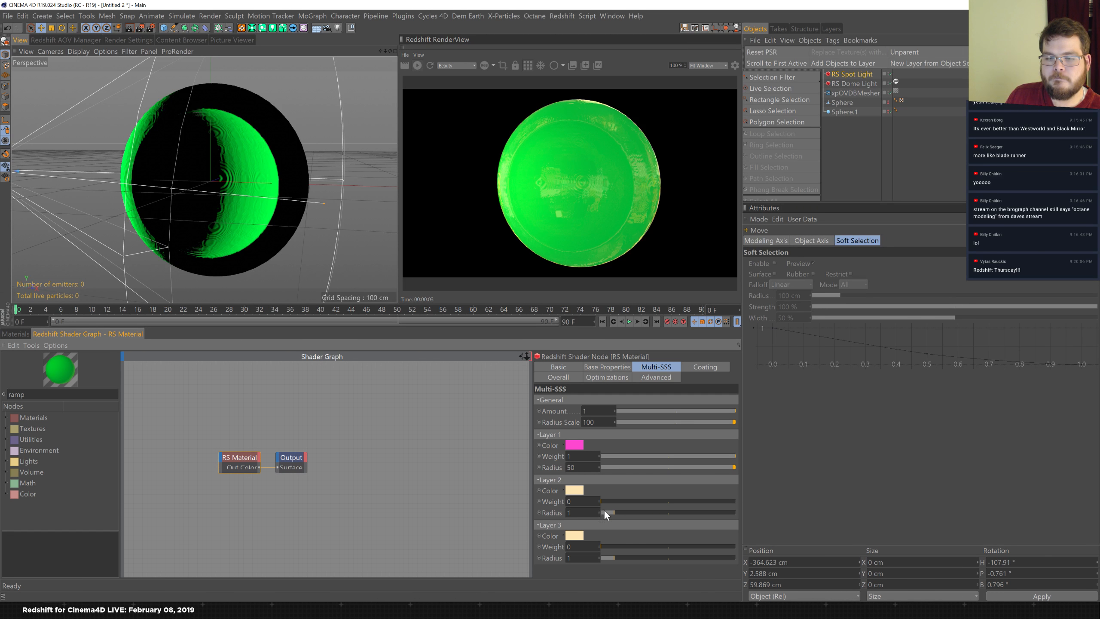
{"action": "left_click", "coordinate": [601, 558]}
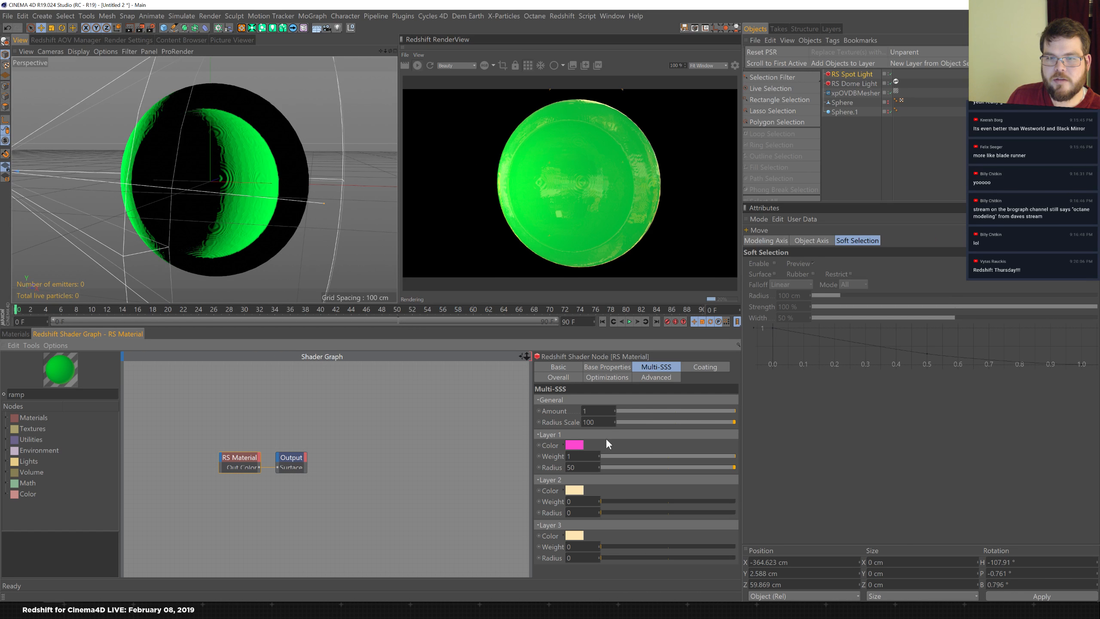
- Try a Multi-SSS Layer 1 radius of 100 with a radius scale of 1000
{"action": "left_click", "coordinate": [571, 467]}
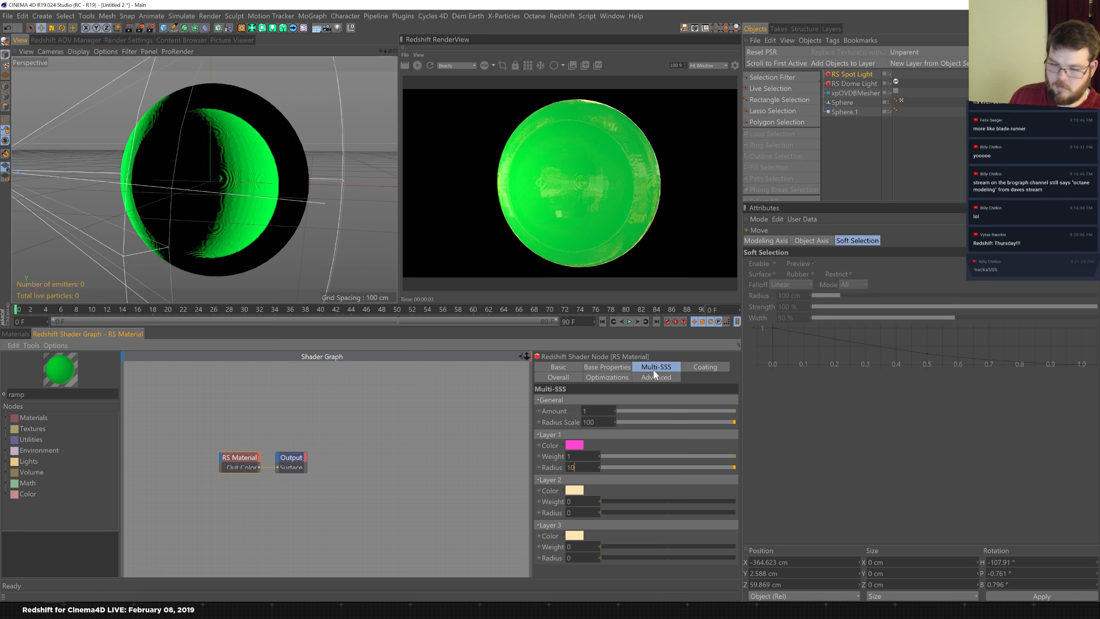
{"action": "type", "text": "100"}
{"action": "key", "text": "Return"}
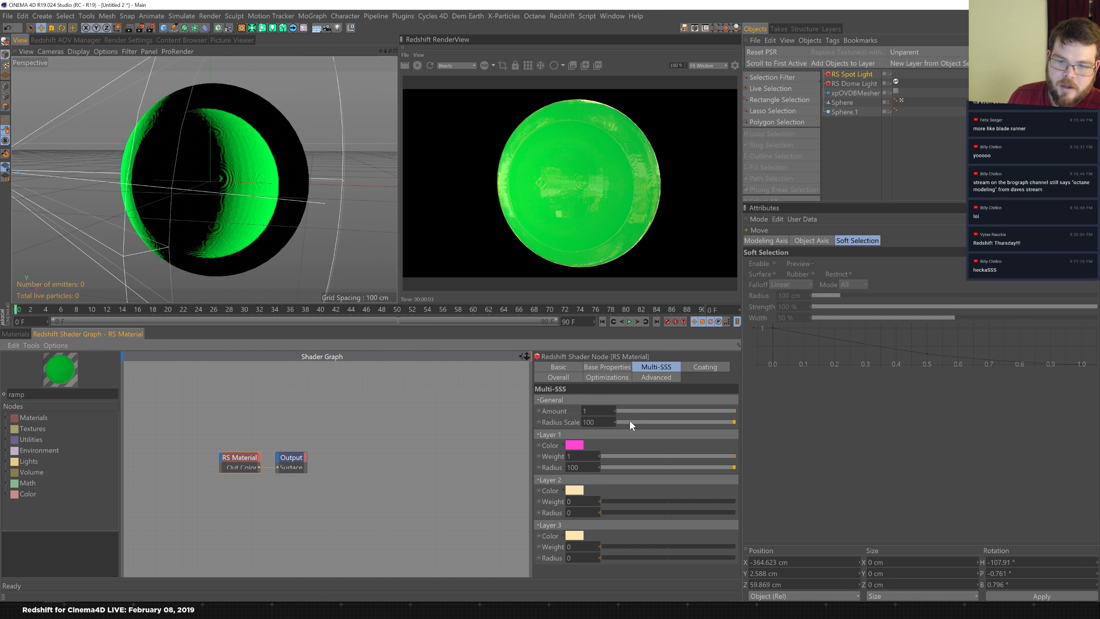
{"action": "type", "text": "0"}
{"action": "key", "text": "Return"}
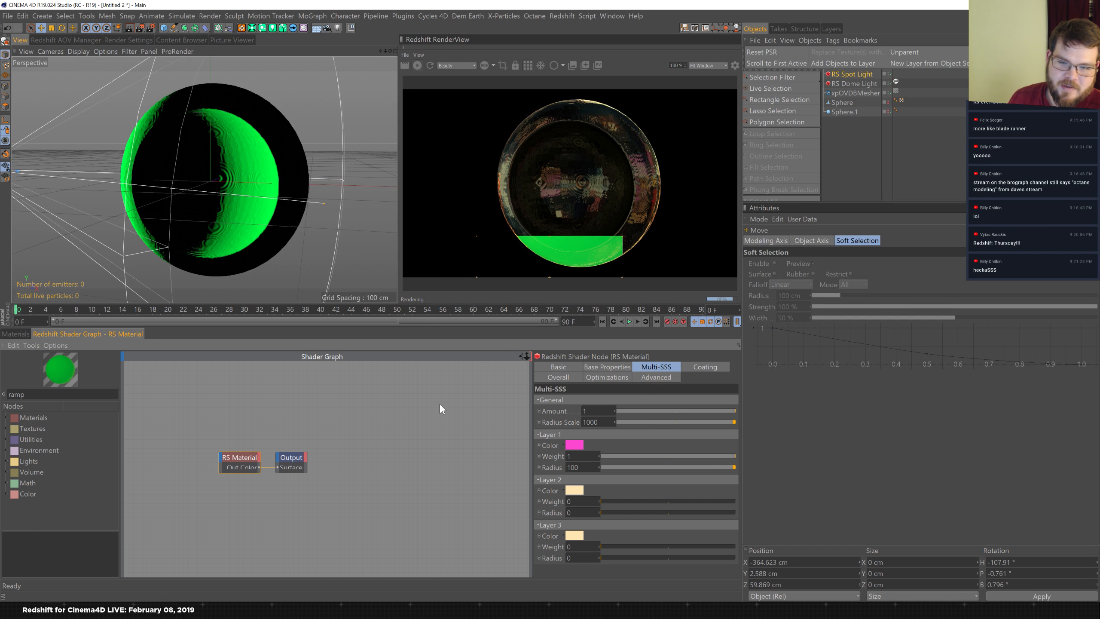
- Try a Multi-SSS Layer 1 radius of 50 with radius scales of 50 and 5
{"action": "left_click_drag", "start_coordinate": [580, 467], "coordinate": [565, 467]}
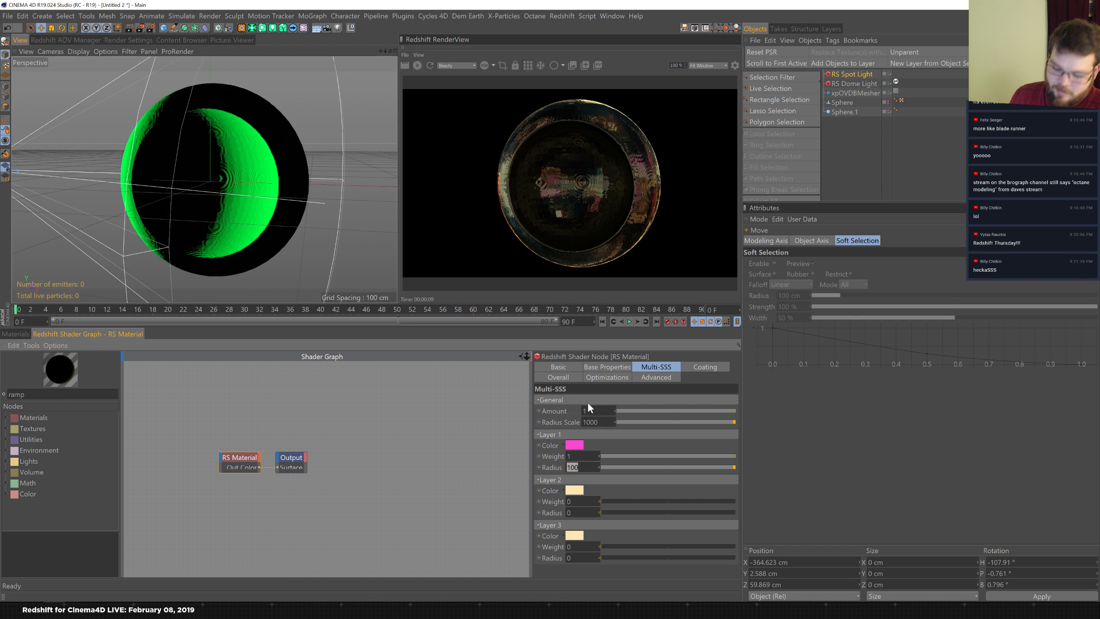
{"action": "type", "text": "50"}
{"action": "key", "text": "Return"}
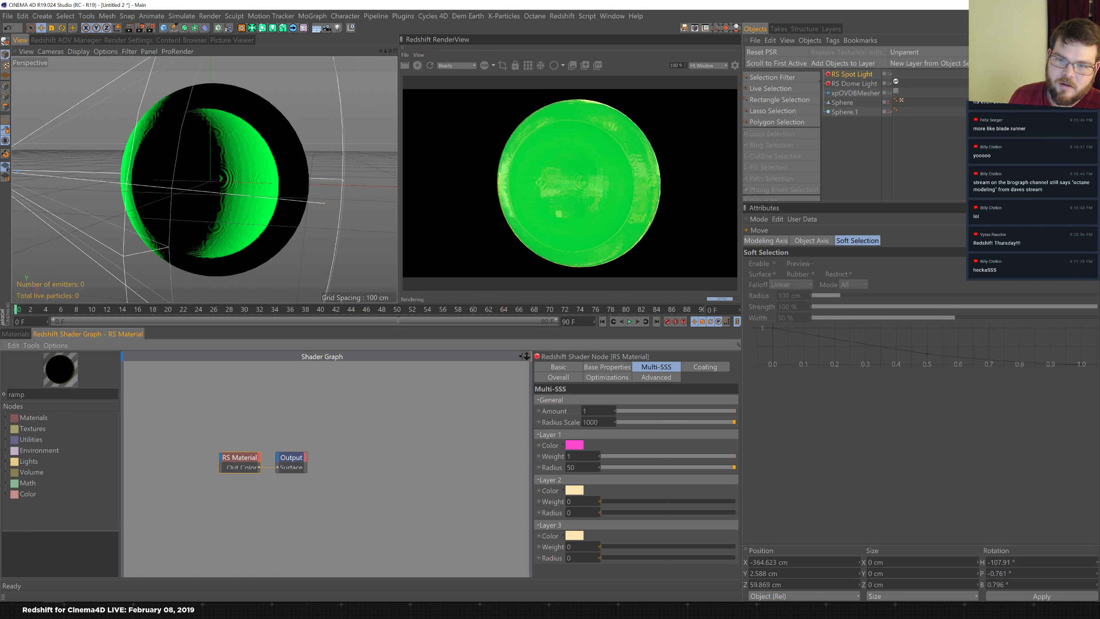
{"action": "left_click", "coordinate": [591, 422]}
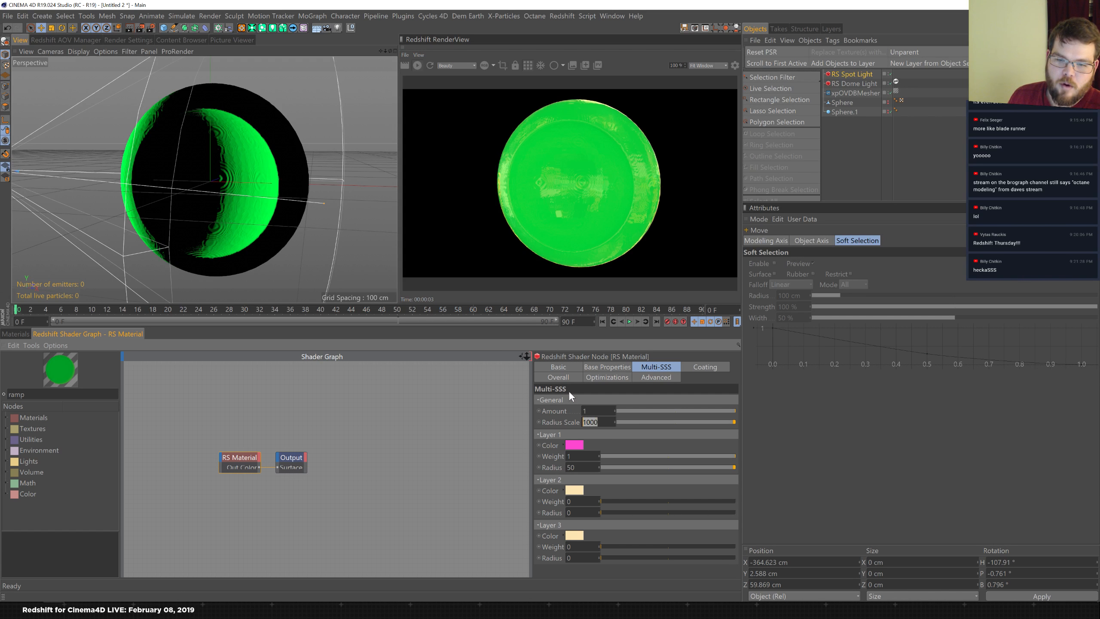
{"action": "type", "text": "50"}
{"action": "key", "text": "Return"}
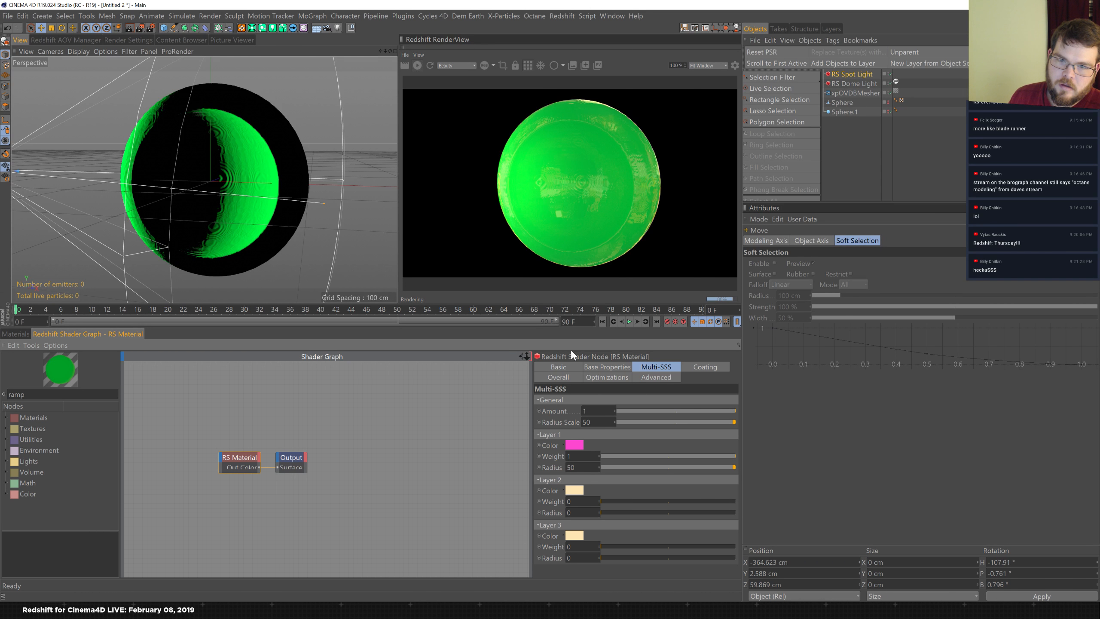
{"action": "left_click", "coordinate": [591, 422]}
{"action": "type", "text": "5"}
{"action": "key", "text": "Return"}
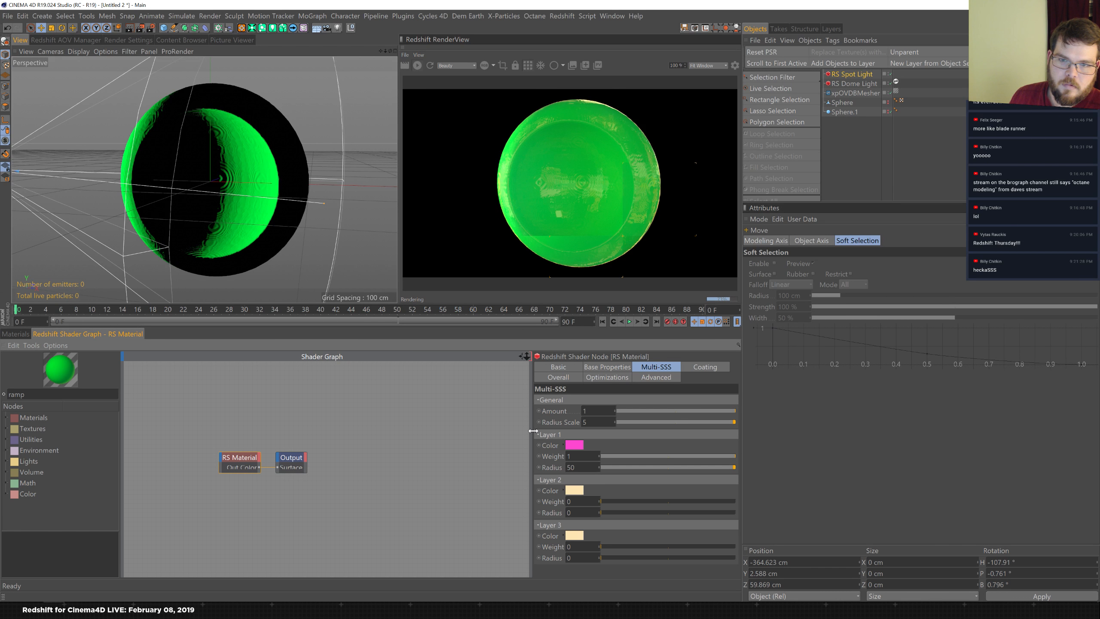
- Set the Multi-SSS radius scale to 1 and the Layer 1 radius to 250
{"action": "left_click_drag", "start_coordinate": [587, 421], "coordinate": [576, 420]}
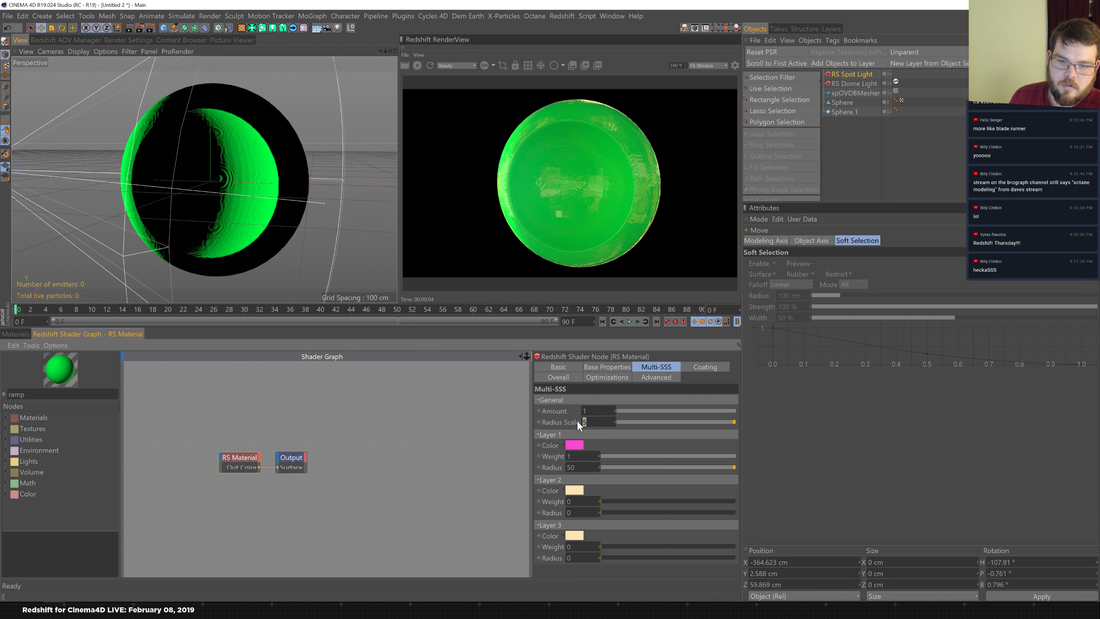
{"action": "type", "text": "1"}
{"action": "key", "text": "Return"}
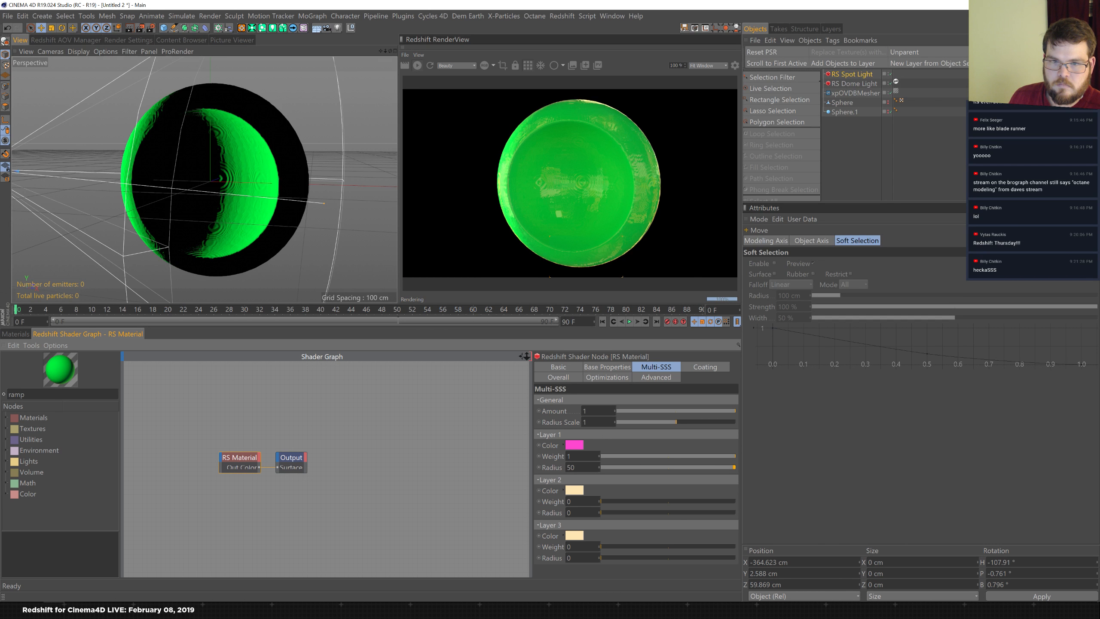
{"action": "left_click_drag", "start_coordinate": [579, 466], "coordinate": [544, 441]}
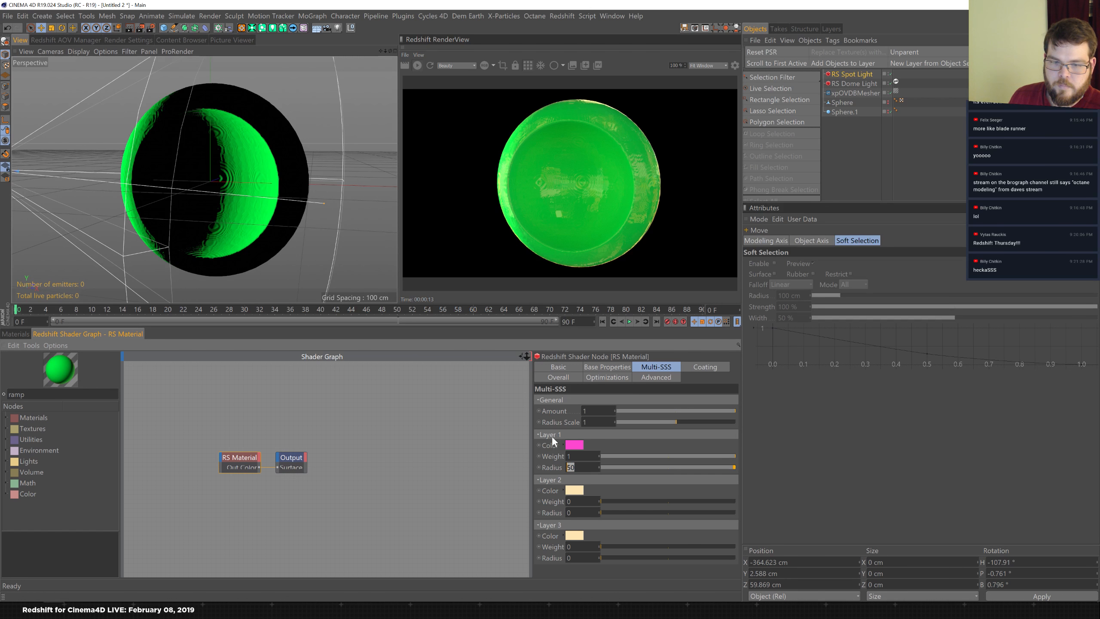
{"action": "type", "text": "250"}
{"action": "key", "text": "Return"}
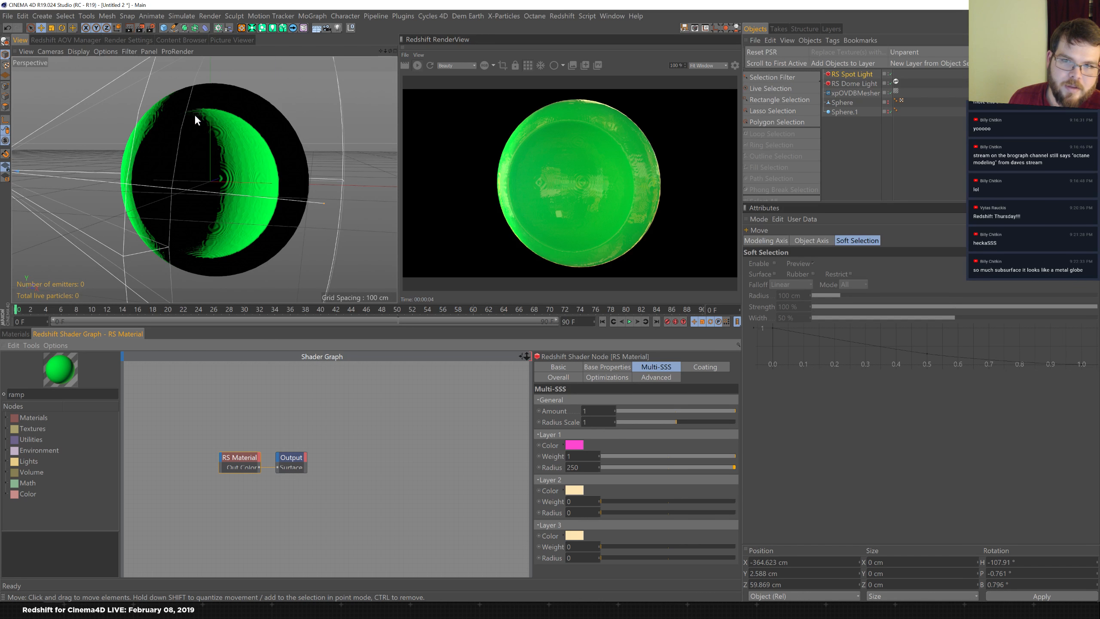
- Try diffuse weights of 0 and about 0.87 in RS Material's base properties, and restore the weight to 1
{"action": "left_click", "coordinate": [627, 368]}
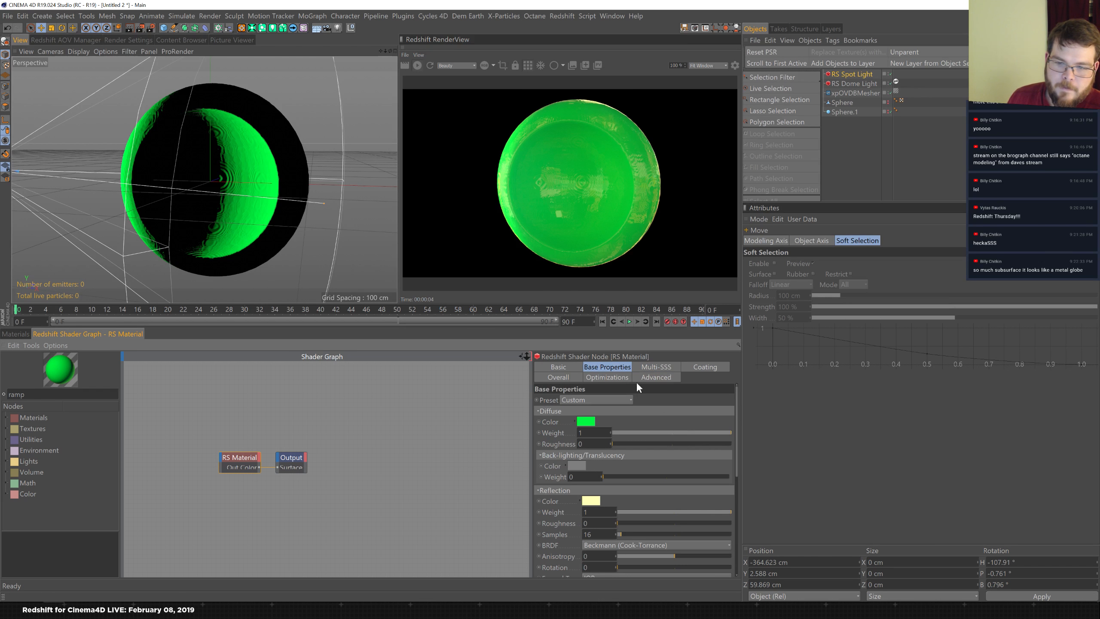
{"action": "left_click_drag", "start_coordinate": [647, 433], "coordinate": [561, 435]}
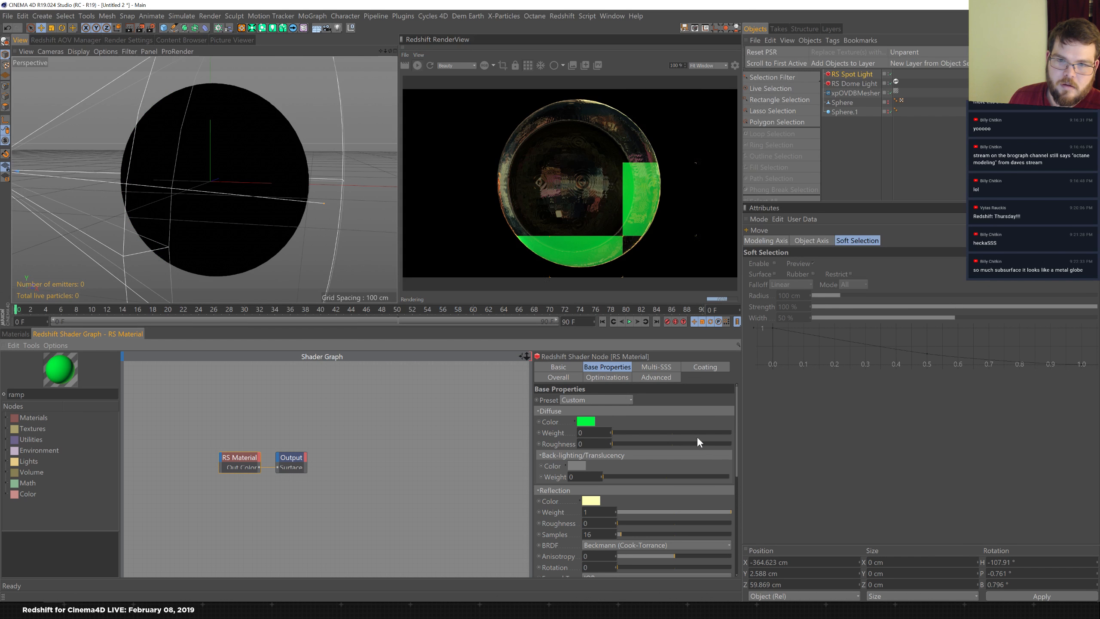
{"action": "left_click_drag", "start_coordinate": [695, 436], "coordinate": [717, 432]}
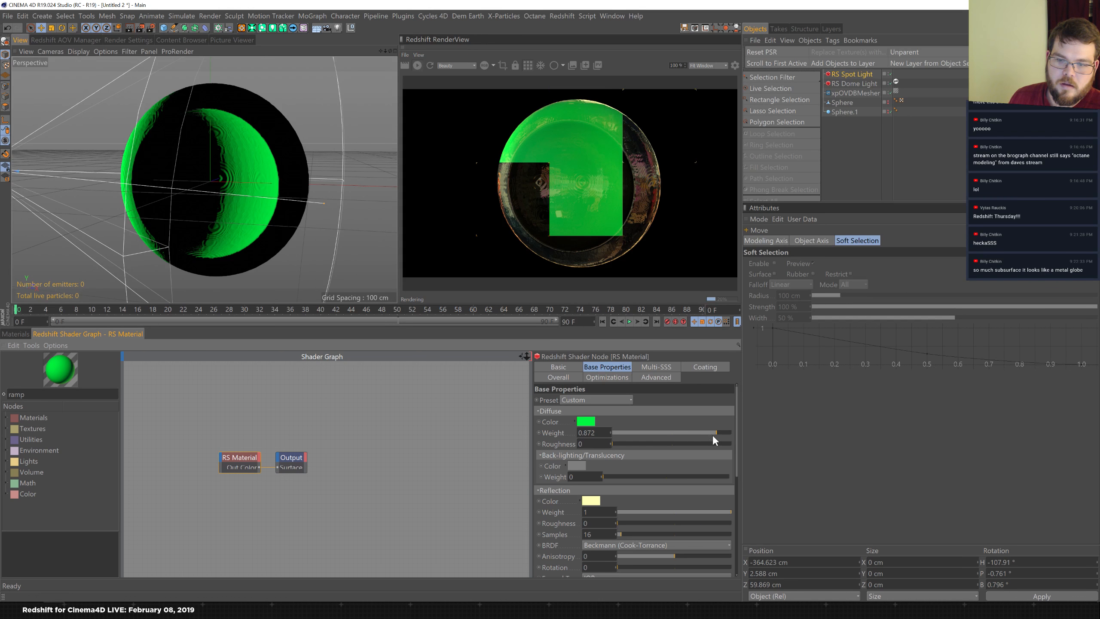
{"action": "left_click_drag", "start_coordinate": [712, 434], "coordinate": [739, 430]}
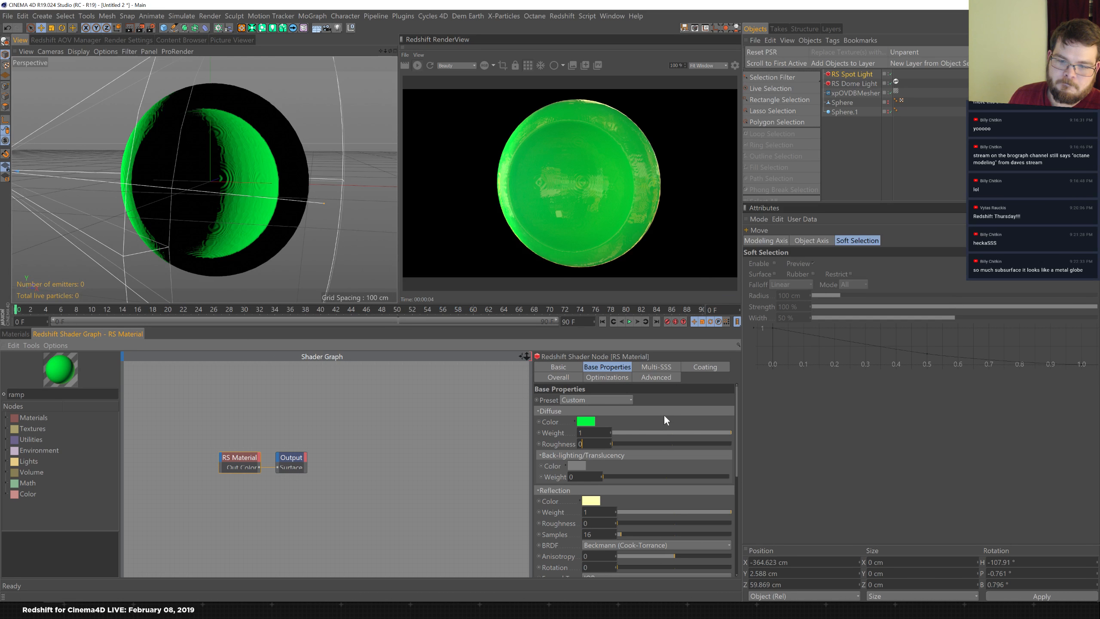
- Set RS Material's diffuse roughness to 0.125 and its reflection roughness to 0.05
{"action": "type", "text": ".125"}
{"action": "key", "text": "Return"}
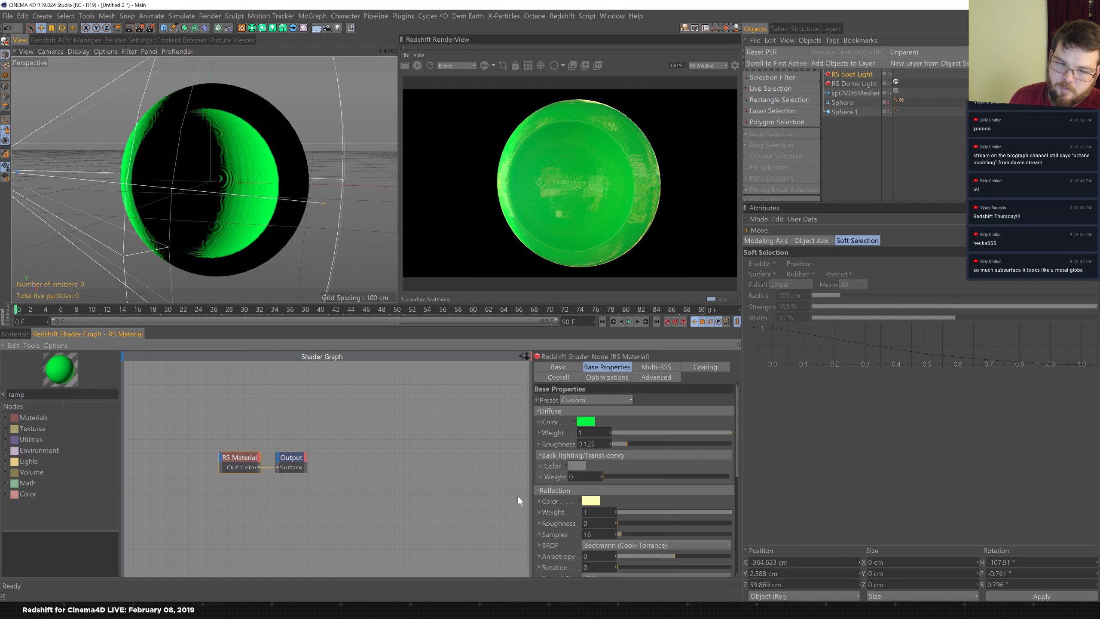
{"action": "left_click", "coordinate": [598, 522]}
{"action": "type", "text": ".05"}
{"action": "key", "text": "Return"}
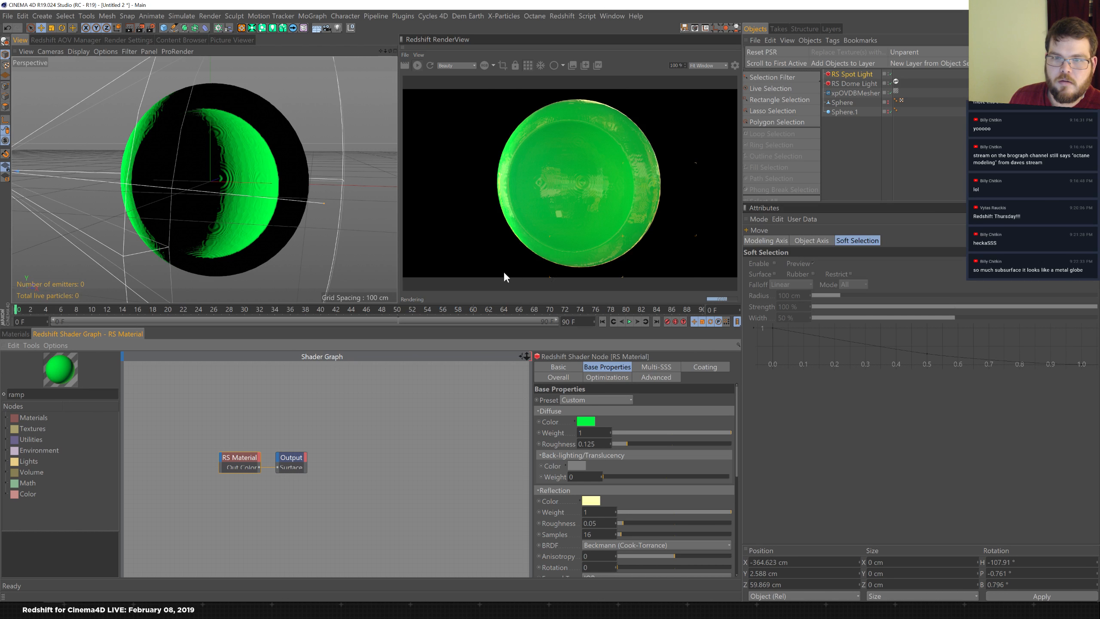
- Switch the viewport display to Hidden Line and inspect the wireframe of the xpOVDBMesher object from several angles
{"action": "left_click", "coordinate": [664, 367]}
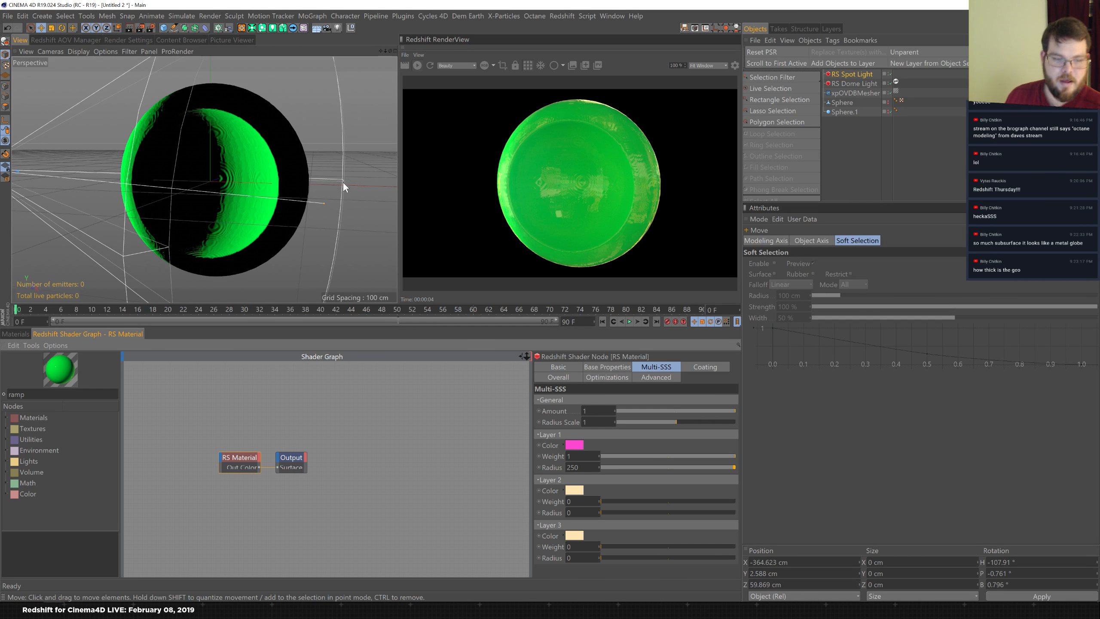
{"action": "left_click_drag", "start_coordinate": [321, 169], "coordinate": [275, 192], "text": "alt"}
{"action": "left_click", "coordinate": [847, 93]}
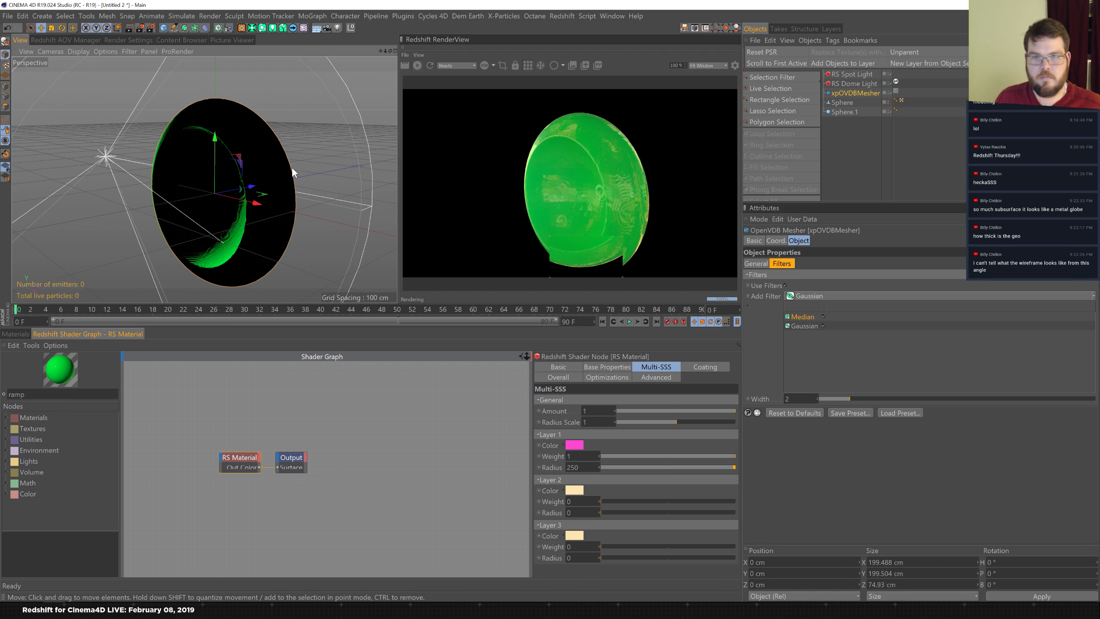
{"action": "left_click", "coordinate": [77, 51]}
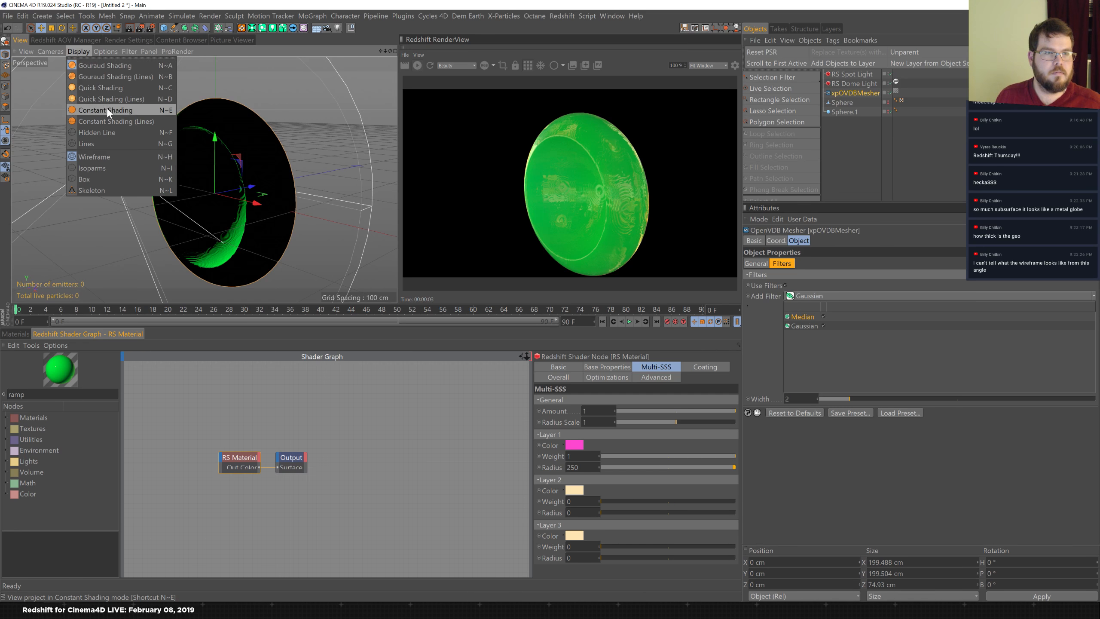
{"action": "left_click", "coordinate": [116, 132]}
{"action": "left_click_drag", "start_coordinate": [296, 134], "coordinate": [308, 157], "text": "alt"}
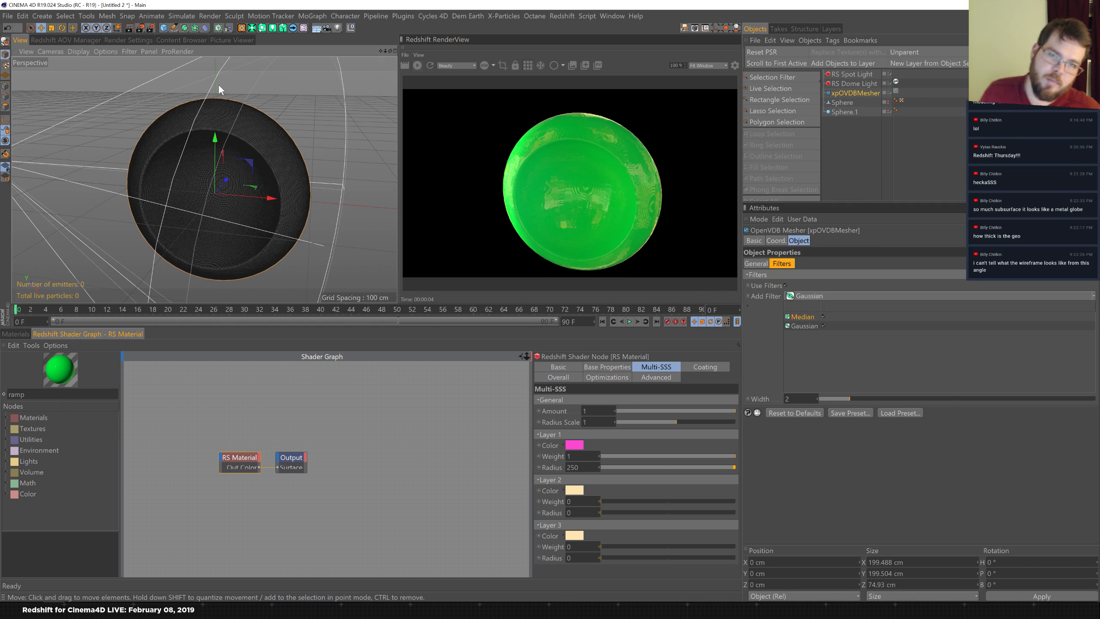
{"action": "left_click_drag", "start_coordinate": [280, 110], "coordinate": [321, 115], "text": "alt"}
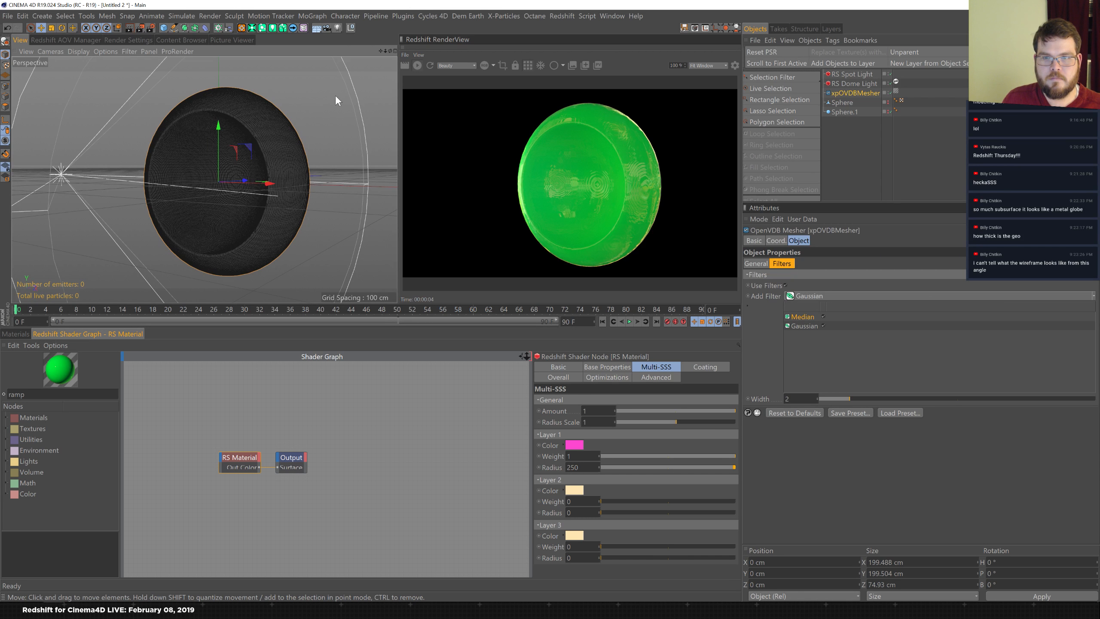
- Delete xpOVDBMesher and Sphere.1, and make the remaining Sphere visible
{"action": "left_click", "coordinate": [877, 123]}
{"action": "left_click", "coordinate": [855, 93]}
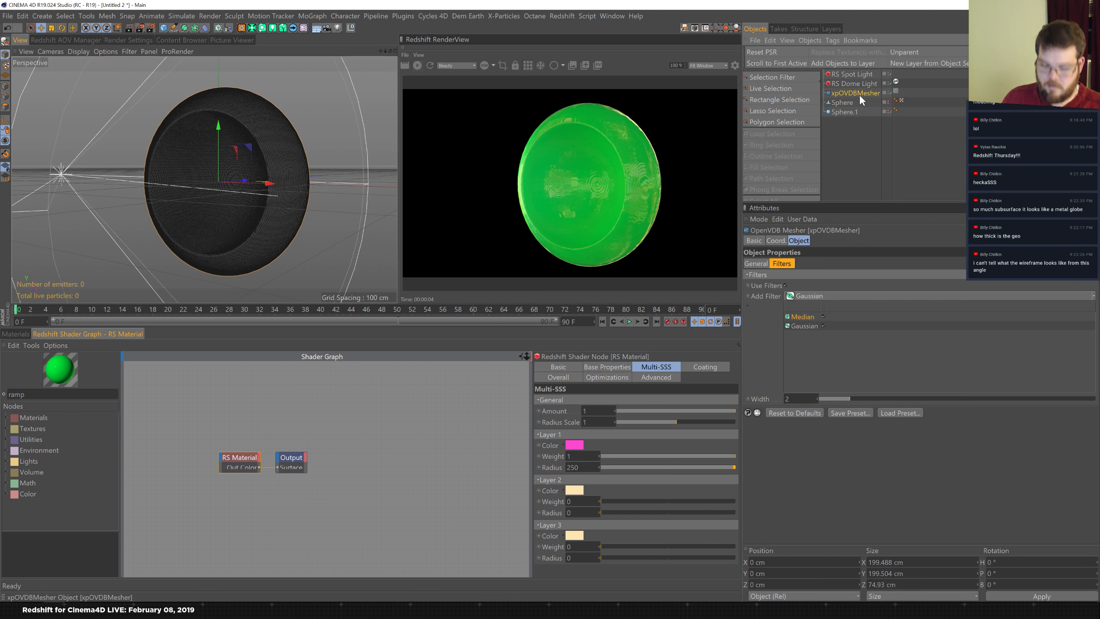
{"action": "key", "text": "Delete"}
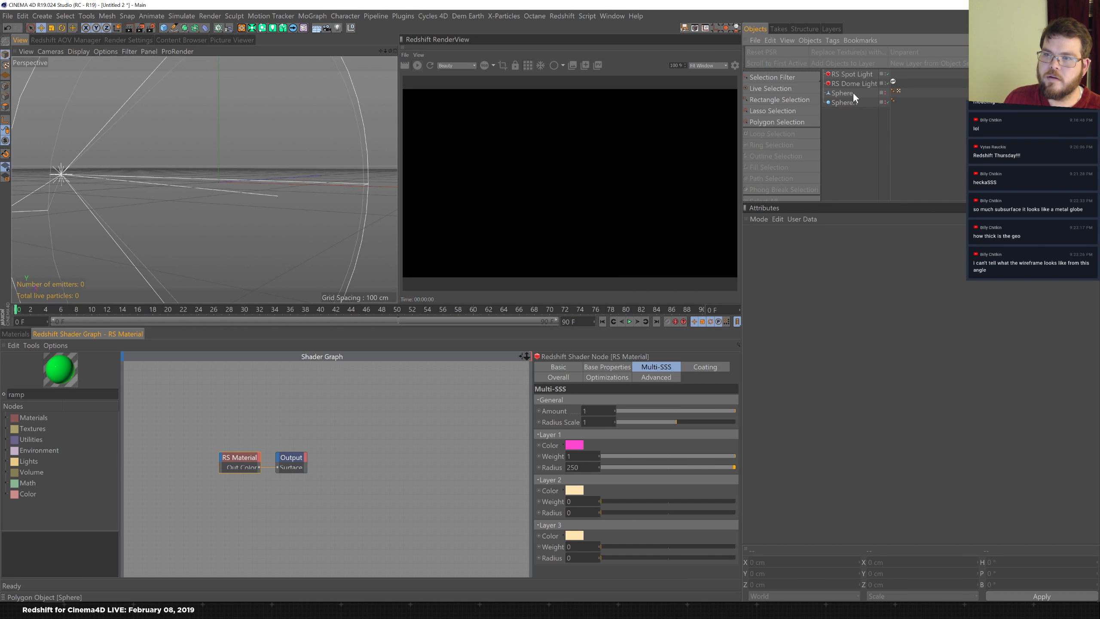
{"action": "left_click", "coordinate": [882, 92]}
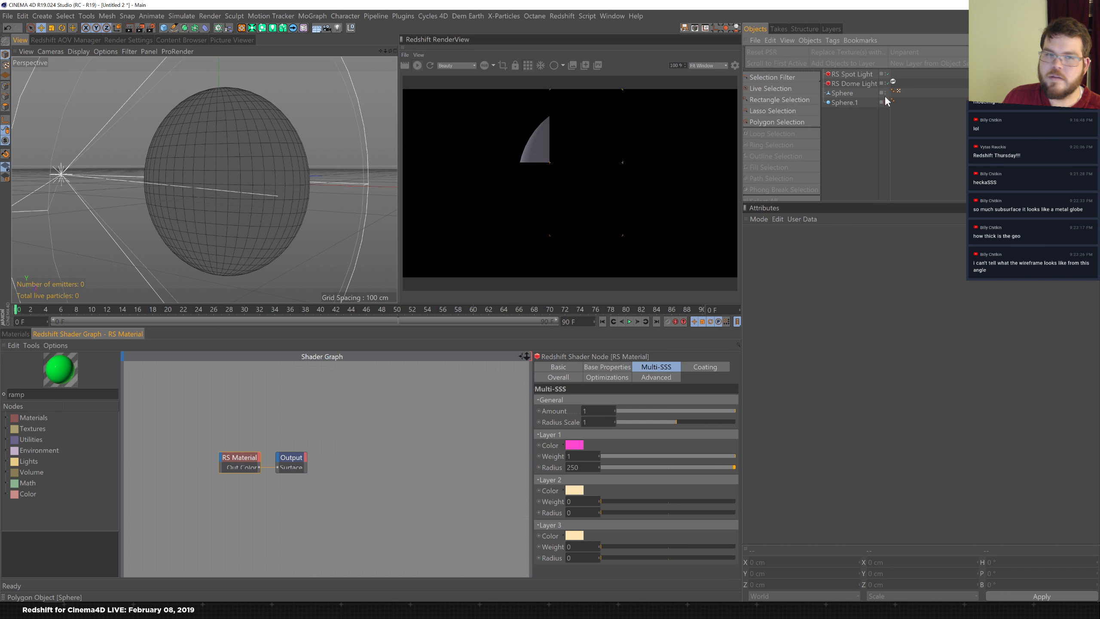
{"action": "left_click", "coordinate": [843, 101]}
{"action": "key", "text": "Delete"}
- Apply RS Material to the Sphere
{"action": "left_click", "coordinate": [849, 94]}
{"action": "left_click", "coordinate": [16, 333]}
{"action": "left_click_drag", "start_coordinate": [26, 371], "coordinate": [842, 92]}
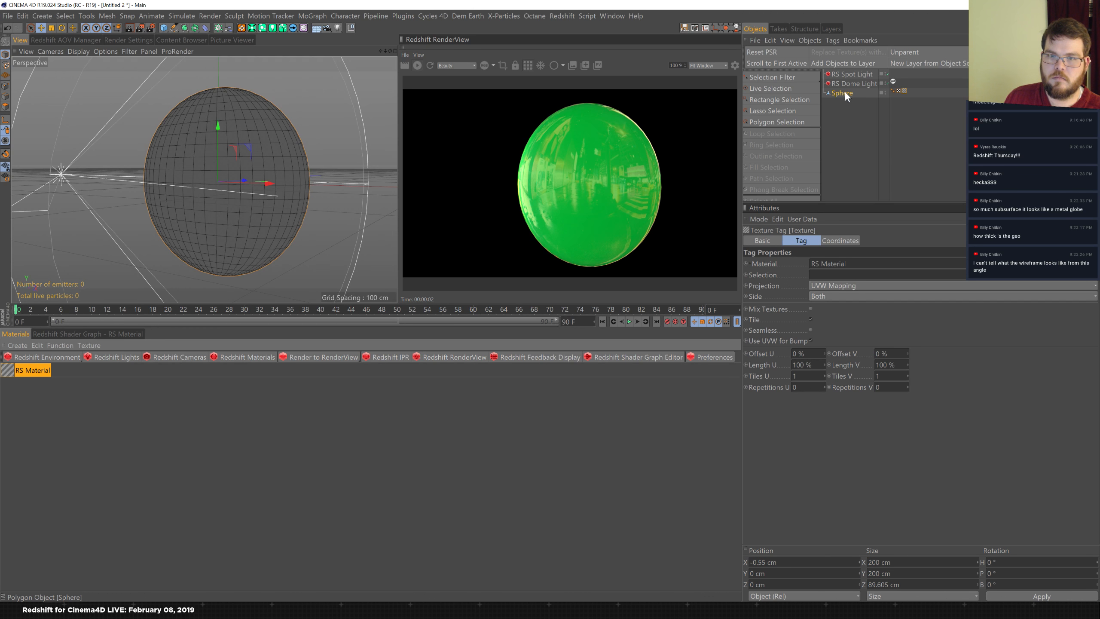
- Put the Sphere in polygon mode and paint a Live Selection over the central polygons of its front face
{"action": "left_click", "coordinate": [842, 93]}
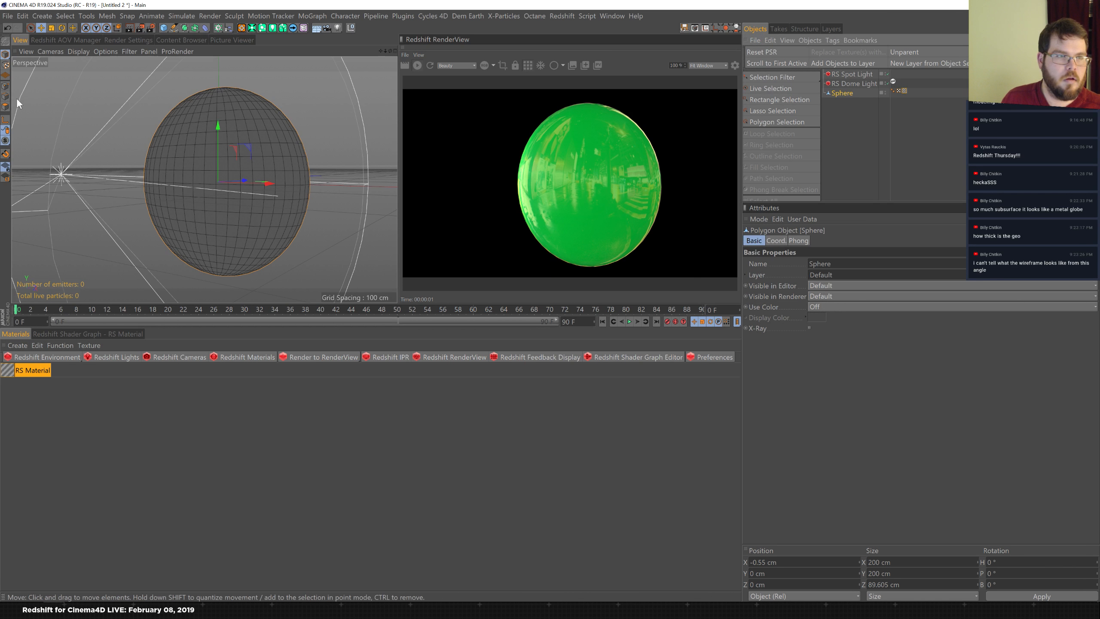
{"action": "left_click", "coordinate": [5, 106]}
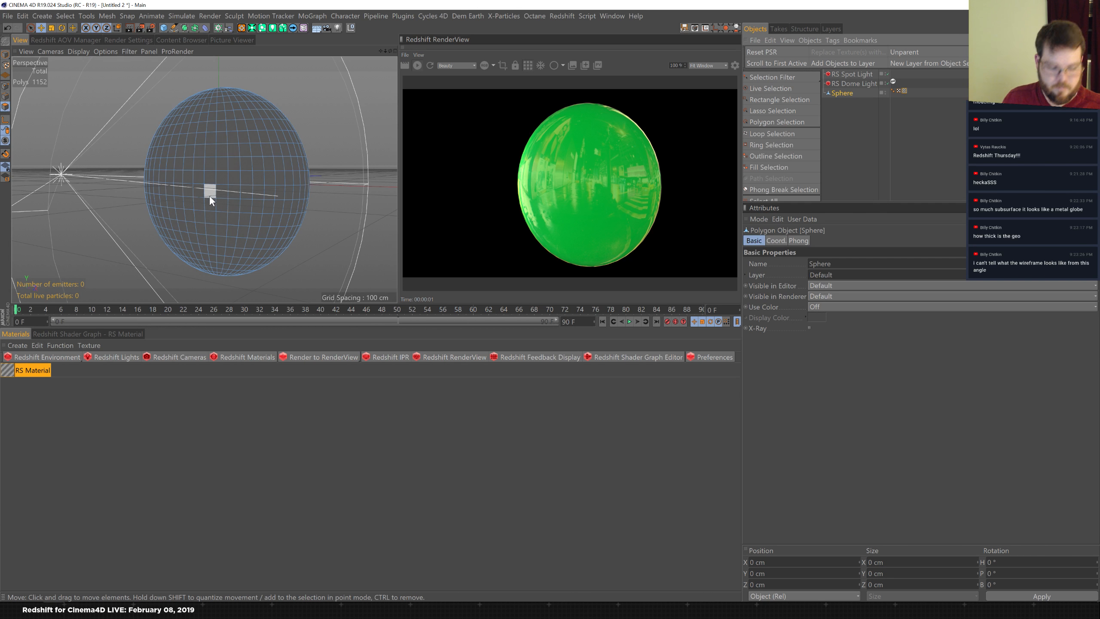
{"action": "key", "text": "space"}
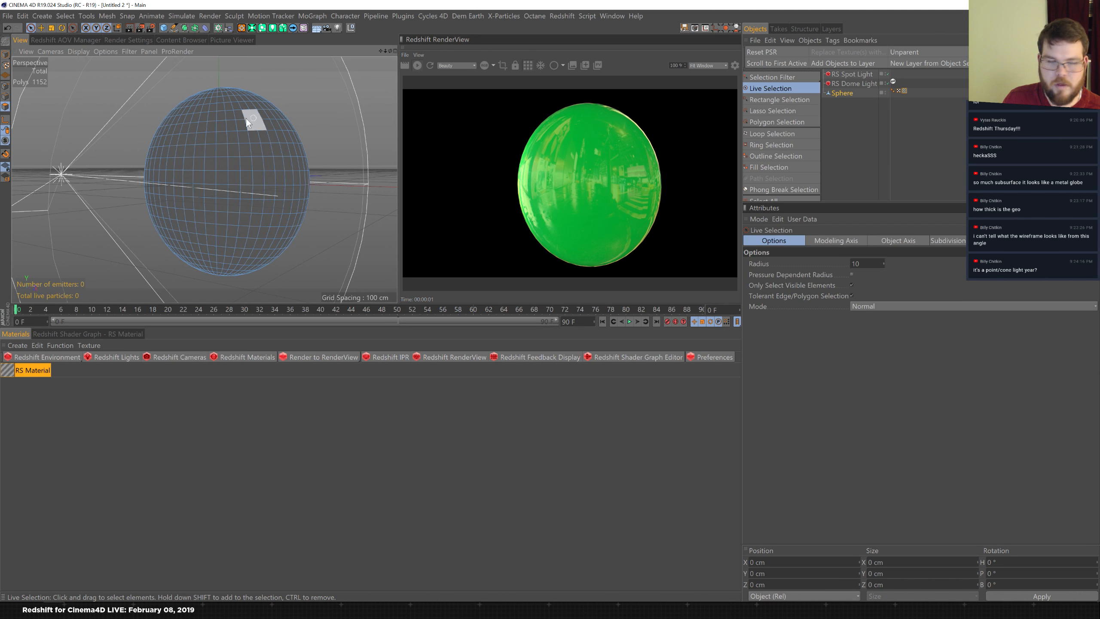
{"action": "mouse_move", "coordinate": [132, 147]}
{"action": "left_mouse_down", "text": "alt"}
{"action": "mouse_move", "coordinate": [259, 157]}
{"action": "mouse_move", "coordinate": [91, 152]}
{"action": "mouse_move", "coordinate": [143, 155]}
{"action": "mouse_move", "coordinate": [119, 152]}
{"action": "mouse_move", "coordinate": [132, 156]}
{"action": "left_mouse_up", "text": "alt"}
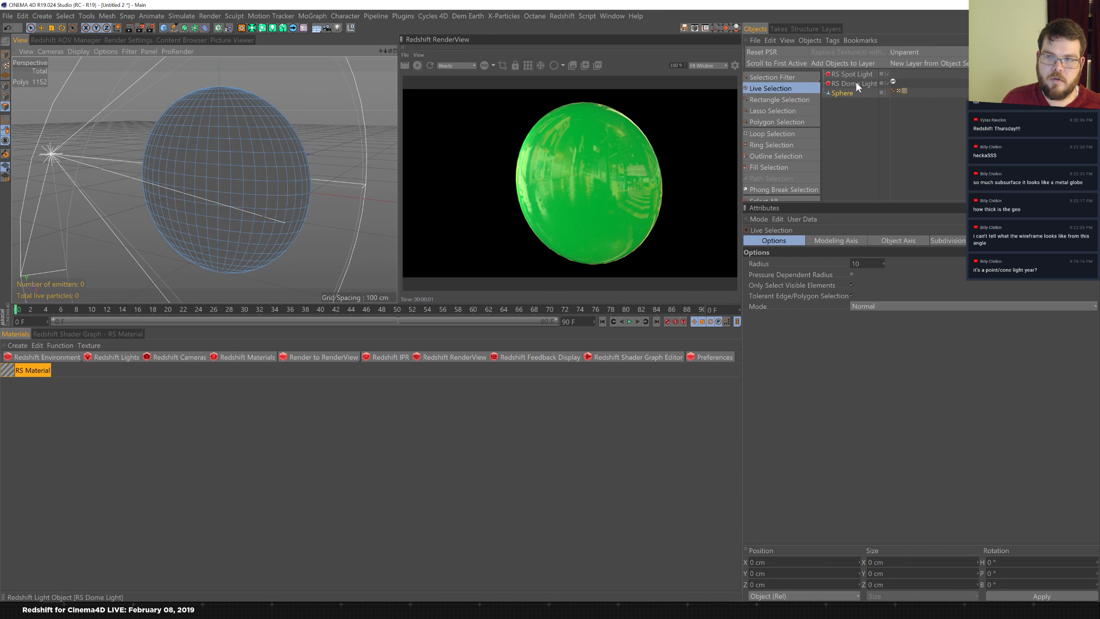
{"action": "mouse_move", "coordinate": [289, 141]}
{"action": "left_mouse_down", "text": "alt"}
{"action": "mouse_move", "coordinate": [308, 127]}
{"action": "mouse_move", "coordinate": [293, 127]}
{"action": "left_mouse_up", "text": "alt"}
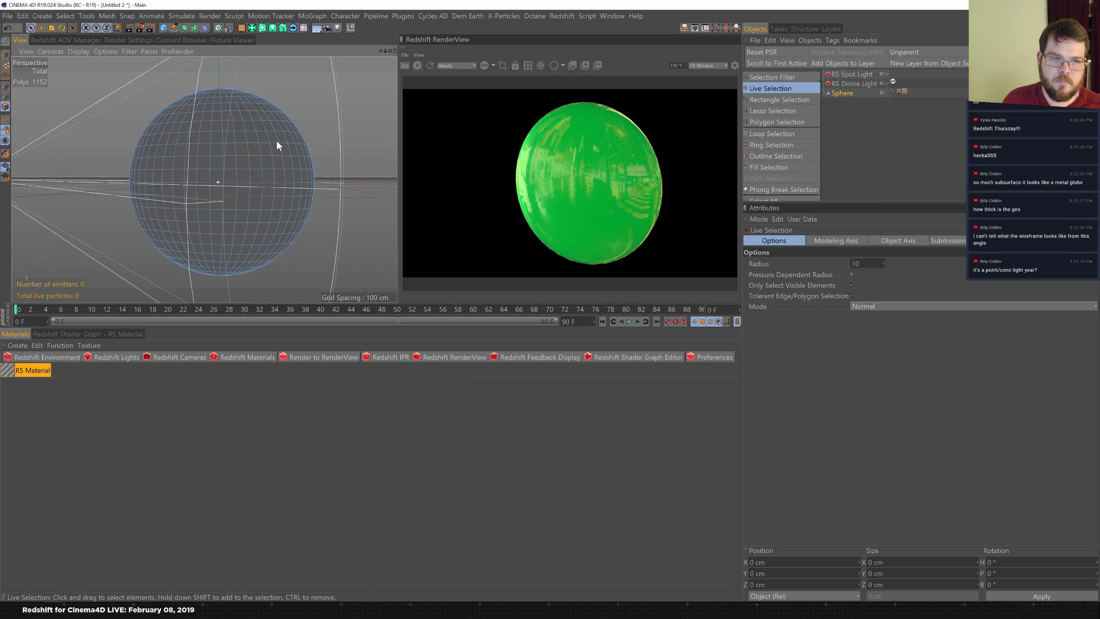
{"action": "mouse_move", "coordinate": [228, 169]}
{"action": "left_mouse_down", "text": "alt"}
{"action": "mouse_move", "coordinate": [209, 195]}
{"action": "mouse_move", "coordinate": [182, 193]}
{"action": "mouse_move", "coordinate": [225, 140]}
{"action": "left_mouse_up", "text": "alt"}
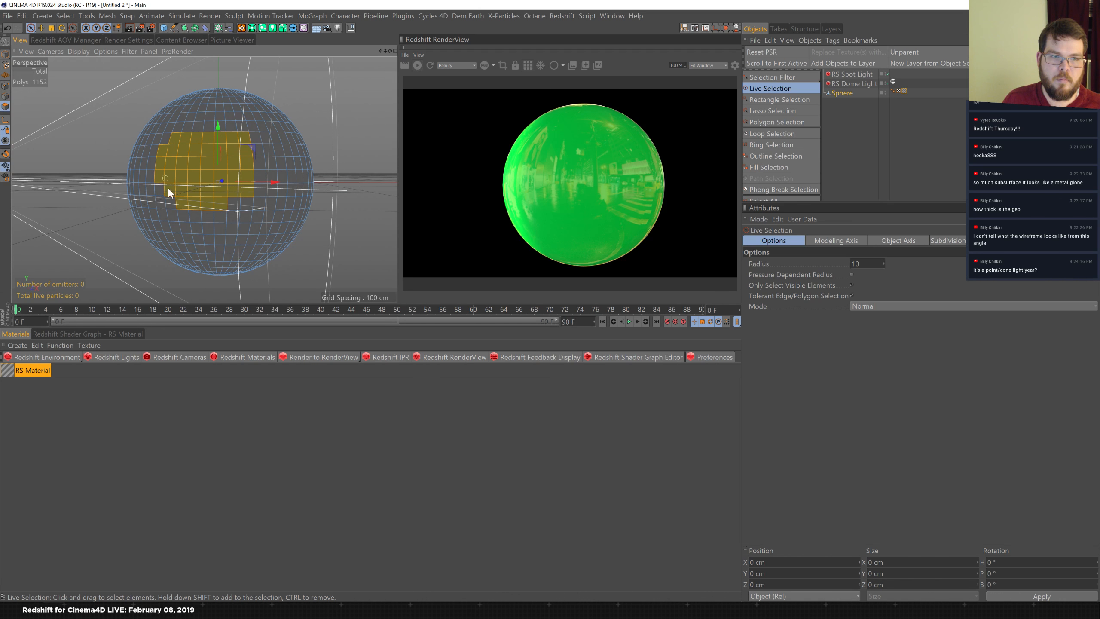
{"action": "left_click_drag", "start_coordinate": [215, 221], "coordinate": [194, 185]}
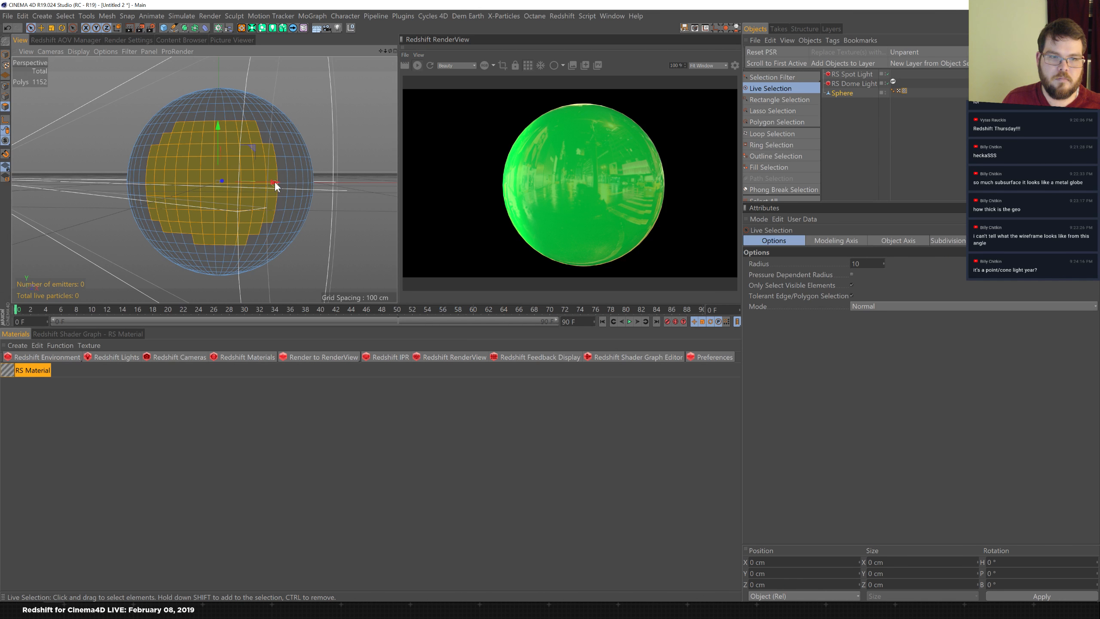
- Extend the front polygon selection into a symmetrical patch about 159 cm wide and 141 cm high
{"action": "left_click_drag", "start_coordinate": [261, 124], "coordinate": [197, 124]}
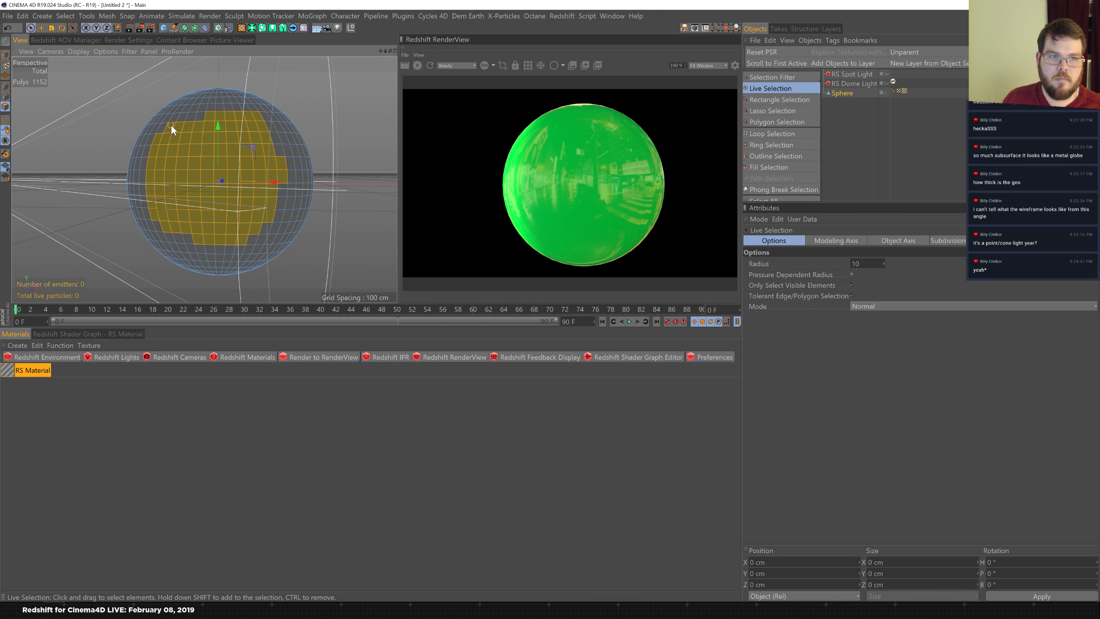
{"action": "left_click_drag", "start_coordinate": [165, 138], "coordinate": [153, 234]}
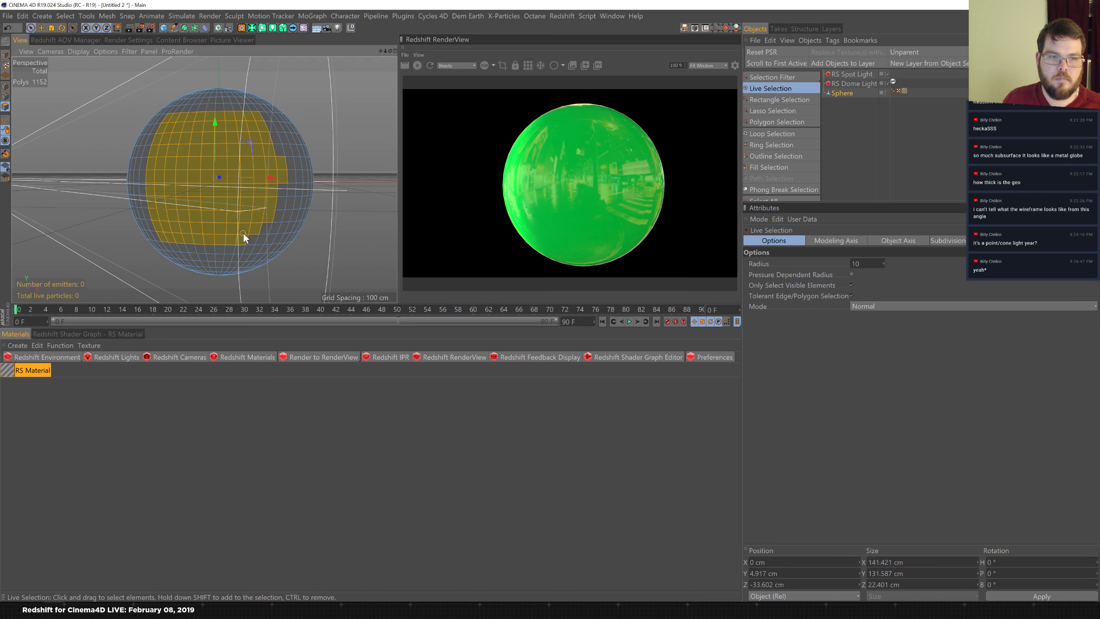
{"action": "left_click", "coordinate": [266, 119], "text": "shift"}
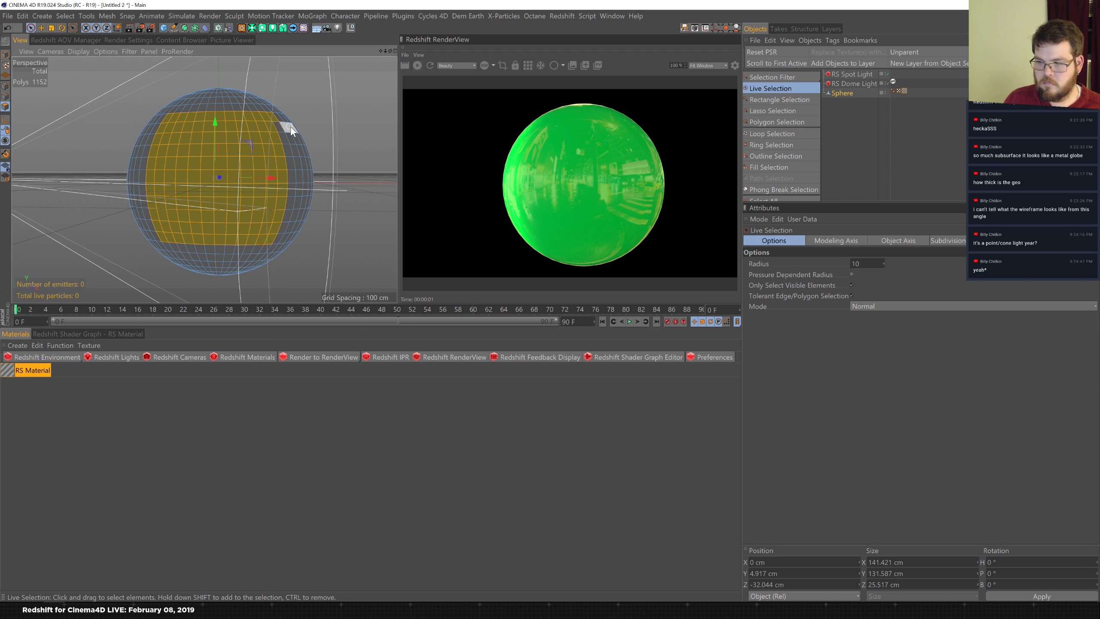
{"action": "mouse_move", "coordinate": [330, 140]}
{"action": "left_mouse_down", "text": "alt"}
{"action": "mouse_move", "coordinate": [304, 148]}
{"action": "mouse_move", "coordinate": [332, 137]}
{"action": "mouse_move", "coordinate": [279, 135]}
{"action": "mouse_move", "coordinate": [279, 217]}
{"action": "mouse_move", "coordinate": [278, 207]}
{"action": "mouse_move", "coordinate": [162, 233]}
{"action": "left_mouse_up", "text": "alt"}
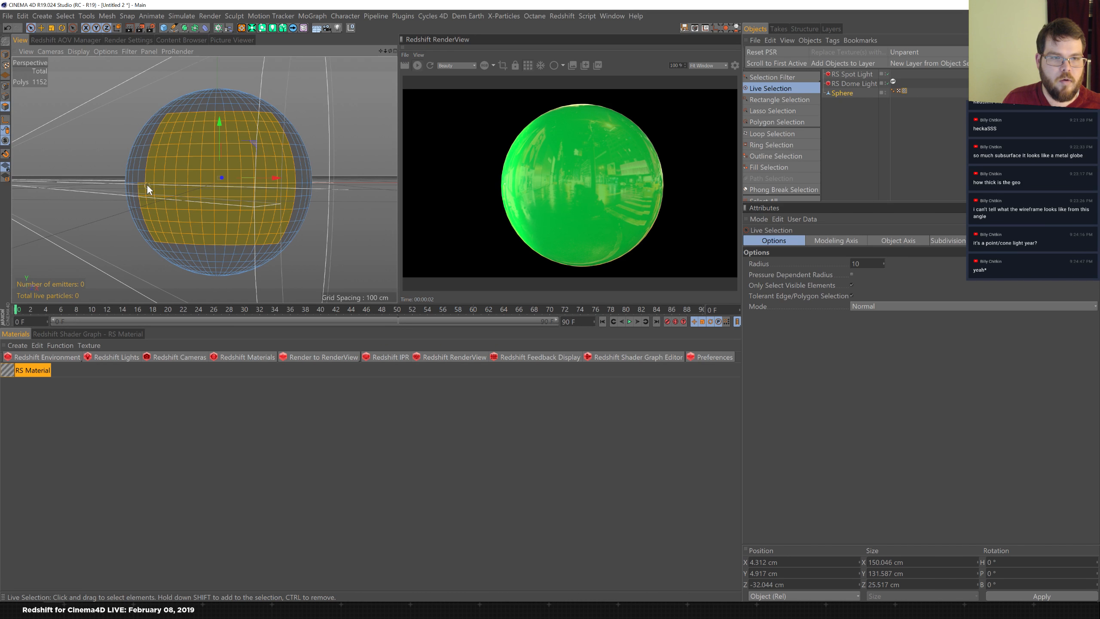
{"action": "left_click_drag", "start_coordinate": [163, 124], "coordinate": [230, 126], "text": "shift"}
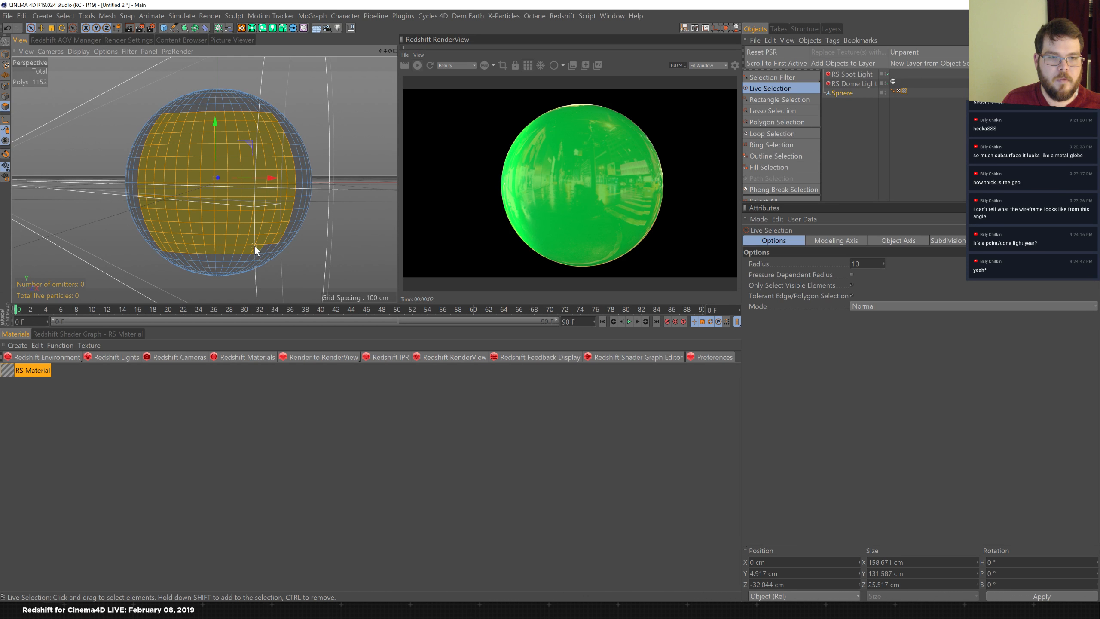
{"action": "left_click", "coordinate": [269, 245], "text": "shift"}
- Flatten the selected front polygons along Z to about 5.9 cm deep and move them to about -11.6 cm in Z
{"action": "mouse_move", "coordinate": [364, 158]}
{"action": "left_mouse_down", "text": "alt"}
{"action": "mouse_move", "coordinate": [306, 165]}
{"action": "mouse_move", "coordinate": [265, 193]}
{"action": "mouse_move", "coordinate": [286, 182]}
{"action": "mouse_move", "coordinate": [165, 191]}
{"action": "mouse_move", "coordinate": [185, 191]}
{"action": "left_mouse_up", "text": "alt"}
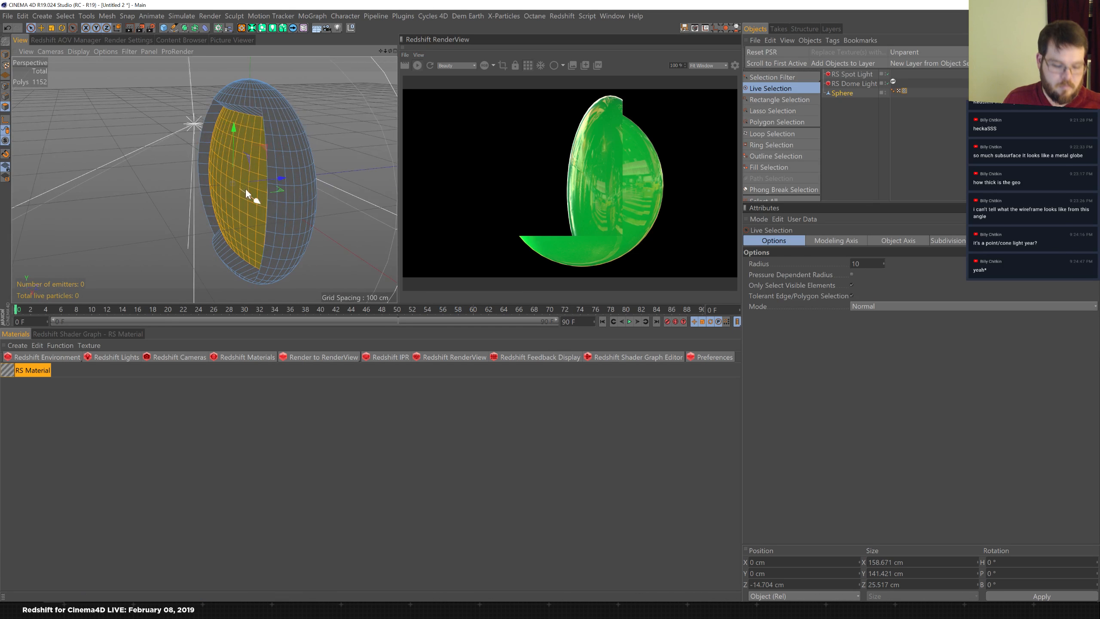
{"action": "key", "text": "t"}
{"action": "mouse_move", "coordinate": [282, 178]}
{"action": "left_mouse_down"}
{"action": "mouse_move", "coordinate": [217, 188]}
{"action": "mouse_move", "coordinate": [283, 178]}
{"action": "left_mouse_up"}
{"action": "key", "text": "e"}
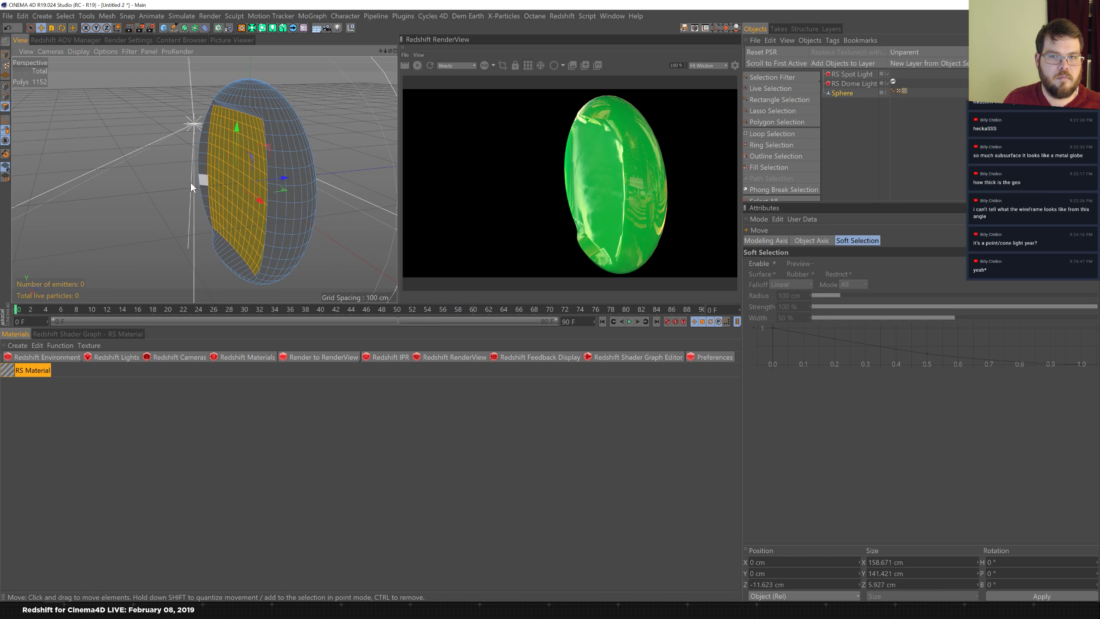
- Scale the selected patch down uniformly to about 142 cm wide and 127 cm high
{"action": "mouse_move", "coordinate": [176, 191]}
{"action": "left_mouse_down", "text": "alt"}
{"action": "mouse_move", "coordinate": [166, 198]}
{"action": "mouse_move", "coordinate": [191, 194]}
{"action": "left_mouse_up", "text": "alt"}
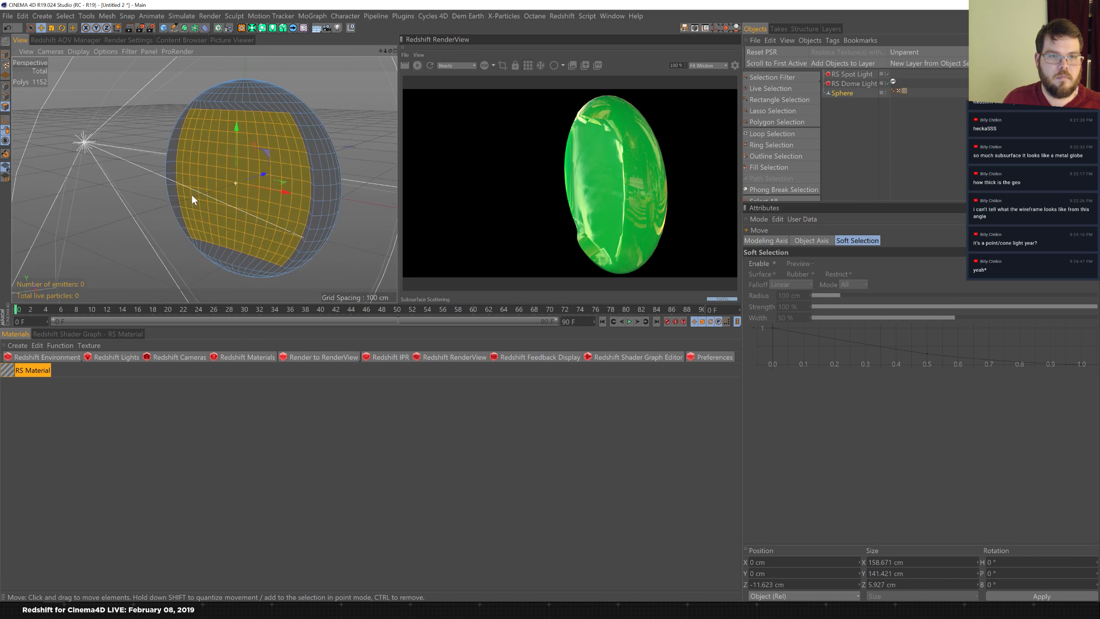
{"action": "key", "text": "t"}
{"action": "left_click_drag", "start_coordinate": [358, 165], "coordinate": [335, 175]}
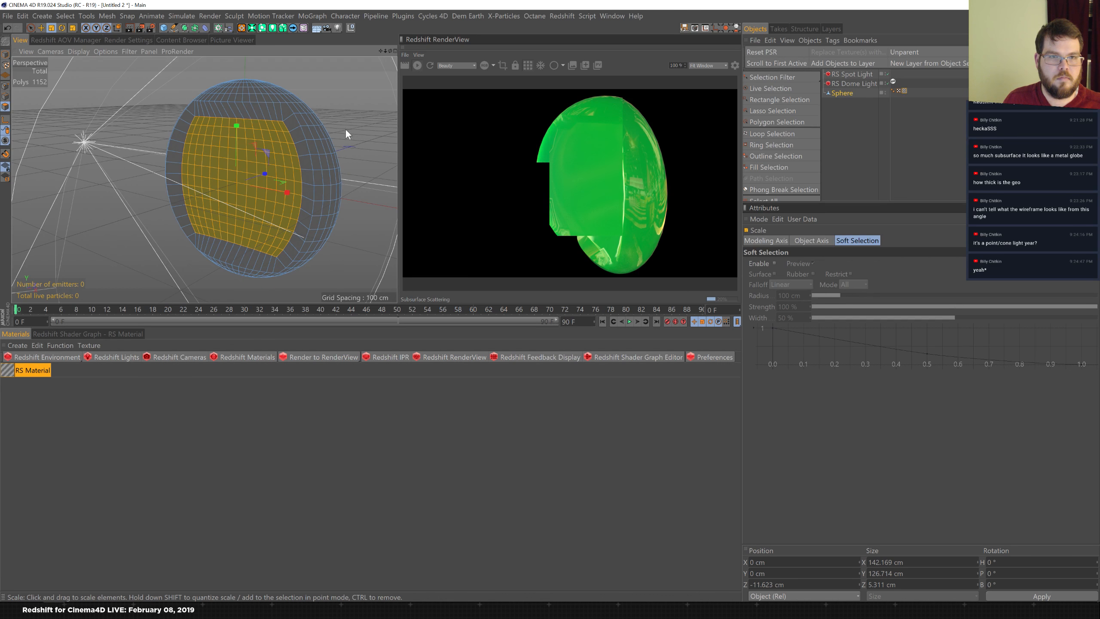
{"action": "left_click_drag", "start_coordinate": [351, 131], "coordinate": [323, 132], "text": "alt"}
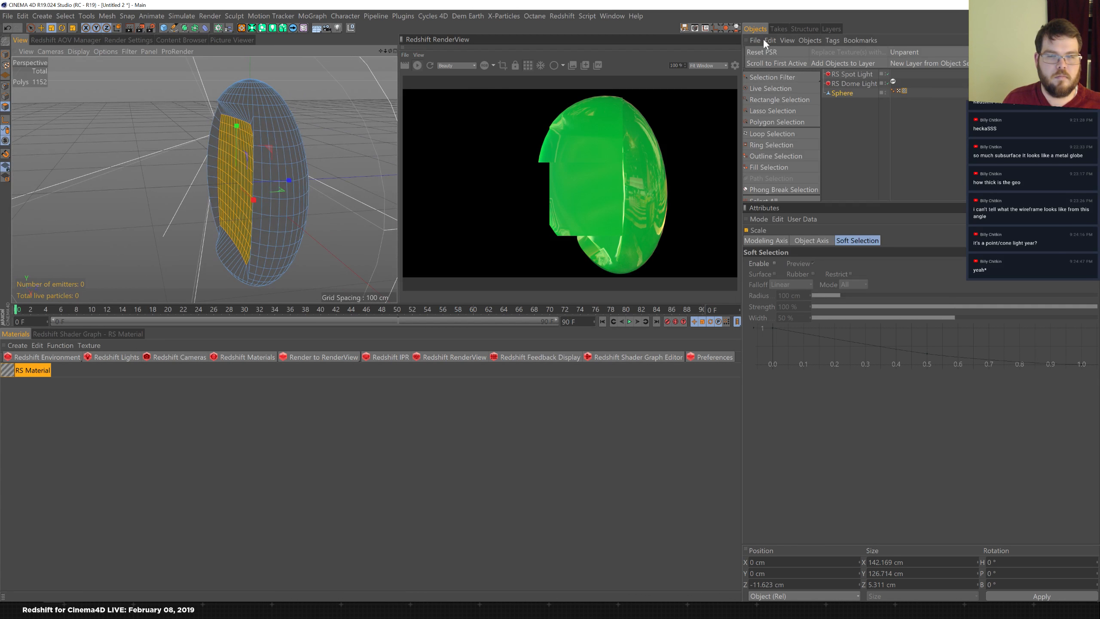
- Add a Redshift Object tag to the Sphere, and enable its geometry override and tessellation
{"action": "right_click", "coordinate": [842, 93]}
{"action": "mouse_move", "coordinate": [905, 262]}
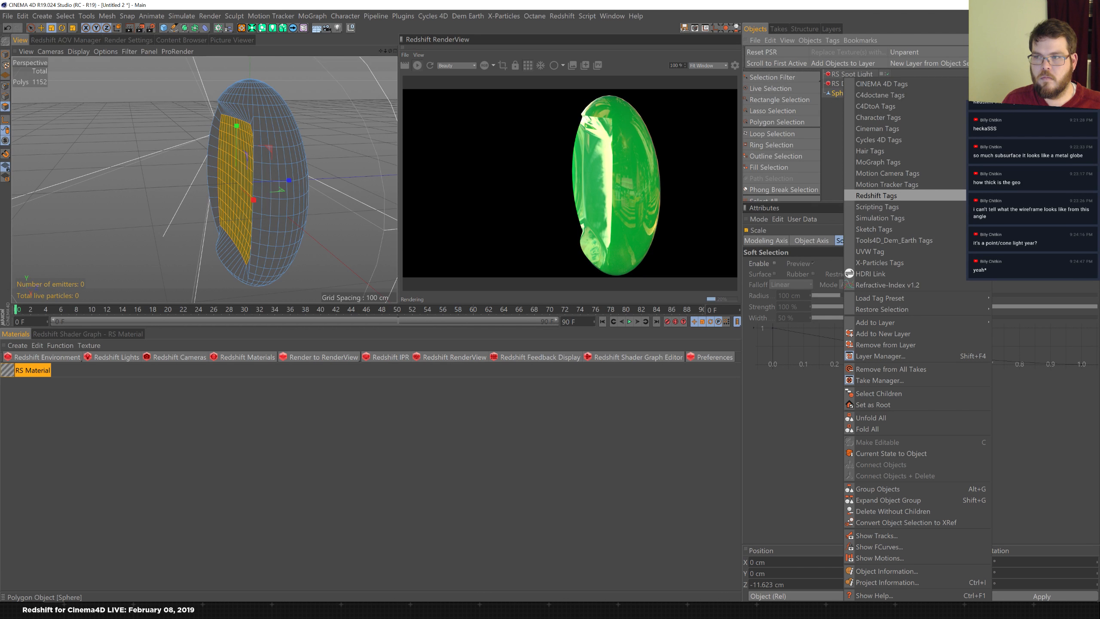
{"action": "left_click", "coordinate": [1018, 206]}
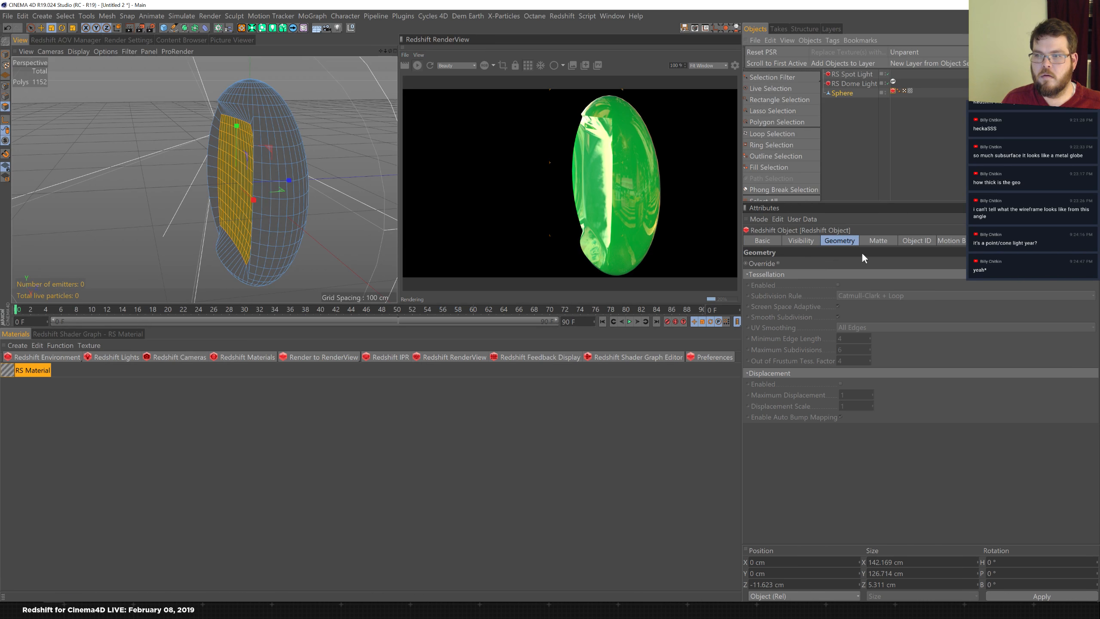
{"action": "left_click", "coordinate": [777, 263]}
{"action": "left_click", "coordinate": [838, 284]}
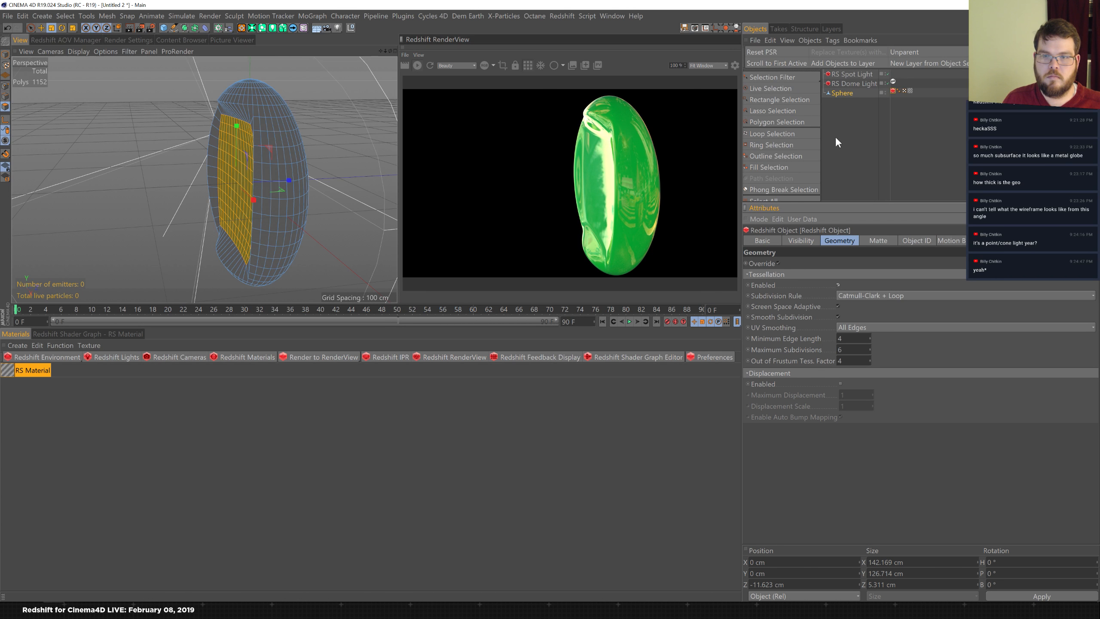
- Push the selected patch further into the Sphere, to about -6.4 cm in Z
{"action": "left_click_drag", "start_coordinate": [323, 157], "coordinate": [376, 155], "text": "alt"}
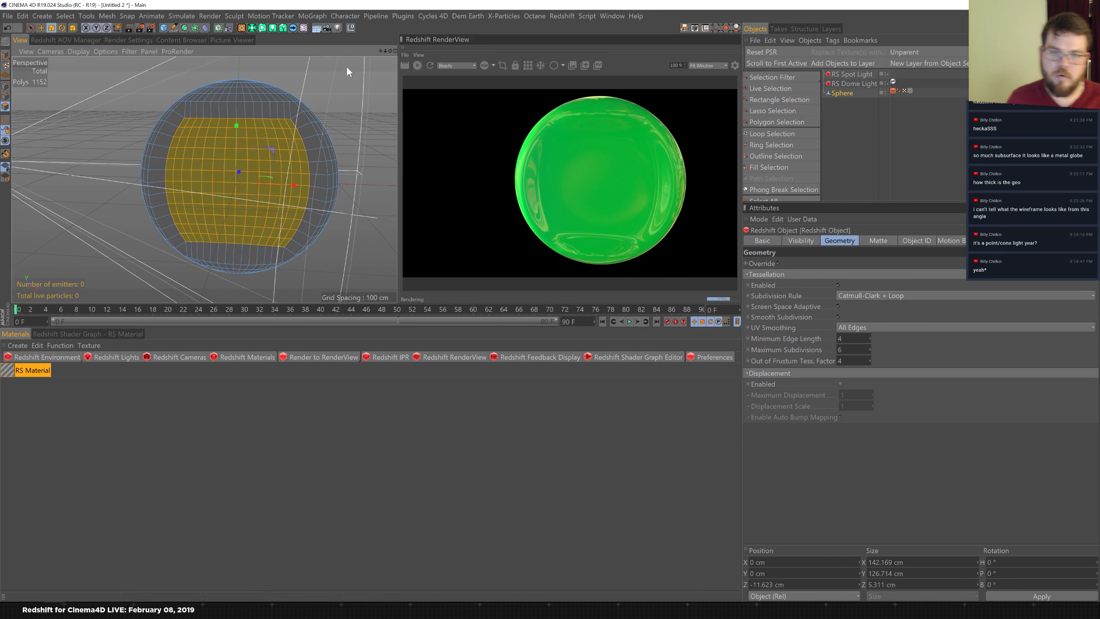
{"action": "left_click_drag", "start_coordinate": [345, 137], "coordinate": [252, 144], "text": "alt"}
{"action": "key", "text": "e"}
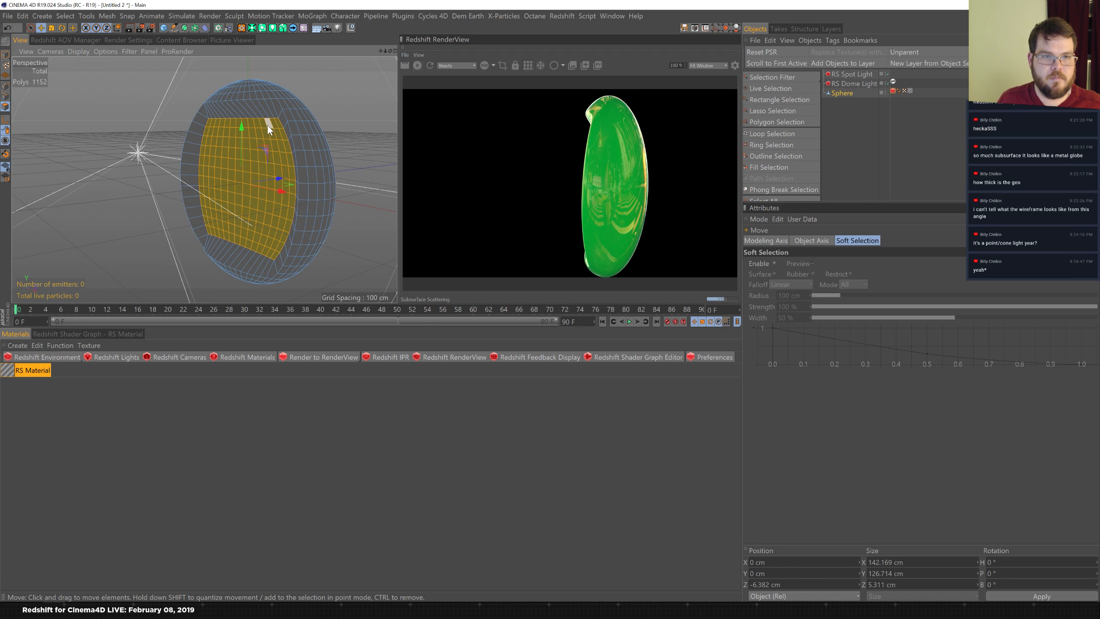
- Select the closed ring of polygons bordering the recessed patch on the front of the Sphere
{"action": "key", "text": "u"}
{"action": "key", "text": "l"}
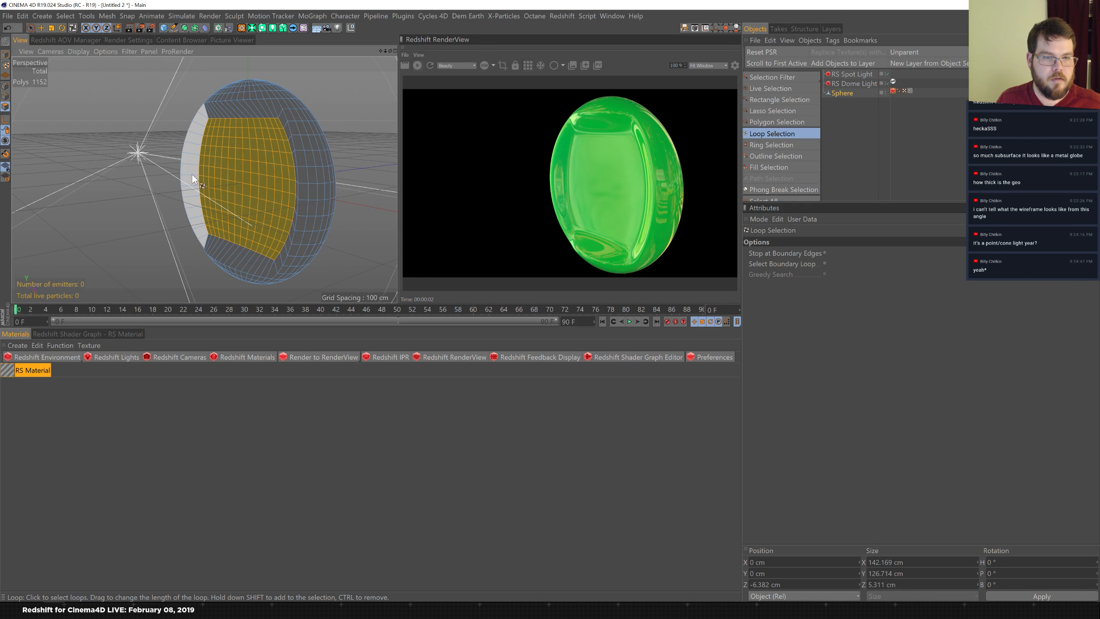
{"action": "mouse_move", "coordinate": [174, 165]}
{"action": "left_mouse_down", "text": "alt"}
{"action": "mouse_move", "coordinate": [199, 165]}
{"action": "mouse_move", "coordinate": [167, 174]}
{"action": "left_mouse_up", "text": "alt"}
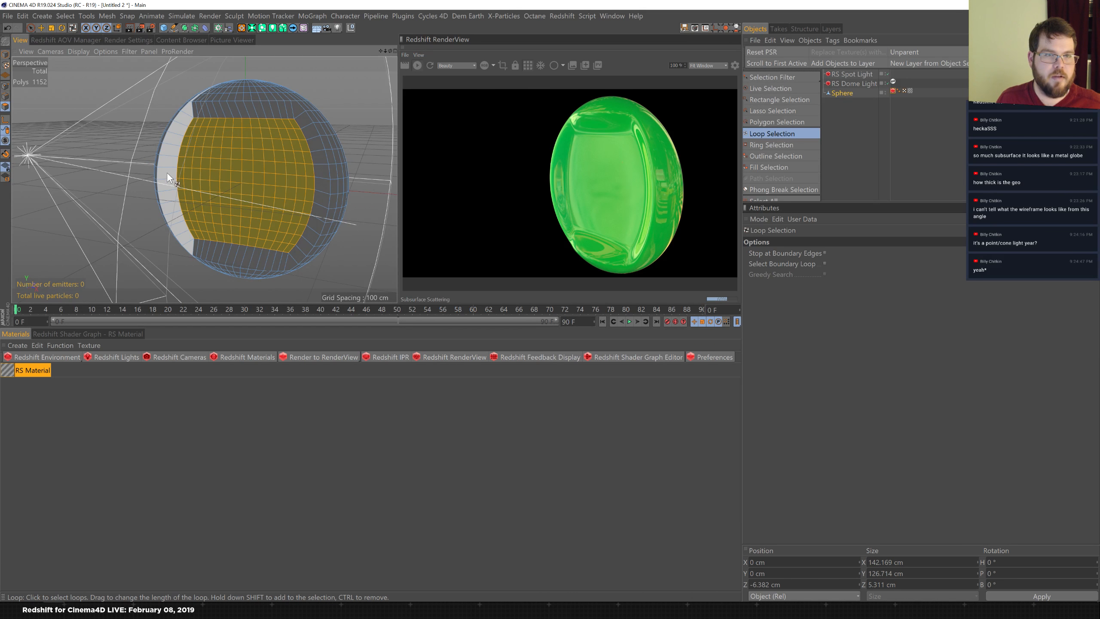
{"action": "key", "text": "9"}
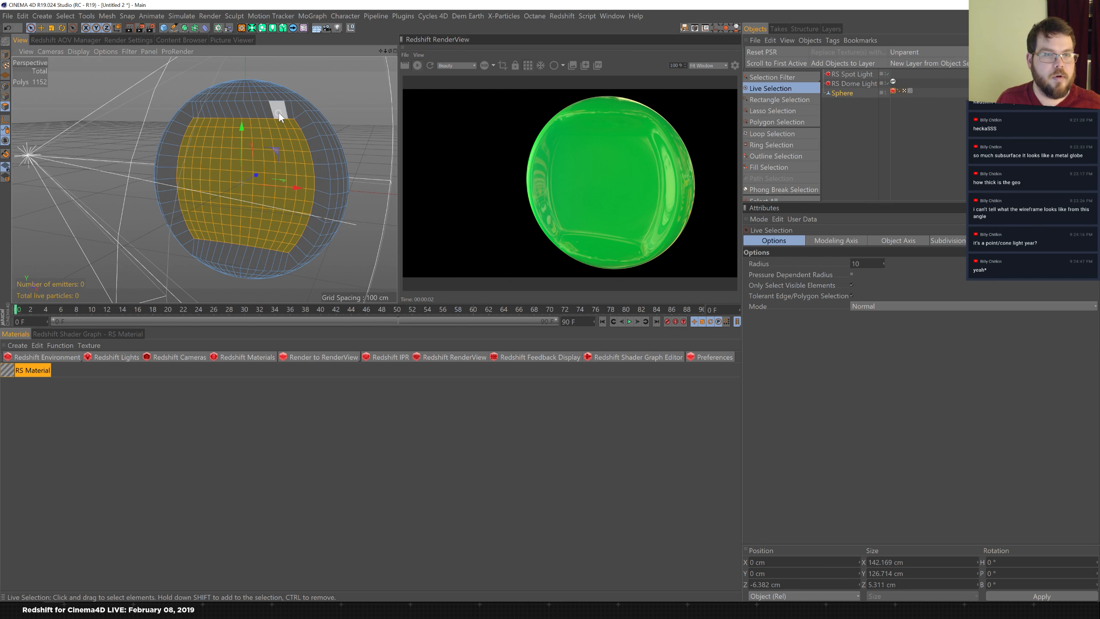
{"action": "left_click_drag", "start_coordinate": [287, 112], "coordinate": [244, 108]}
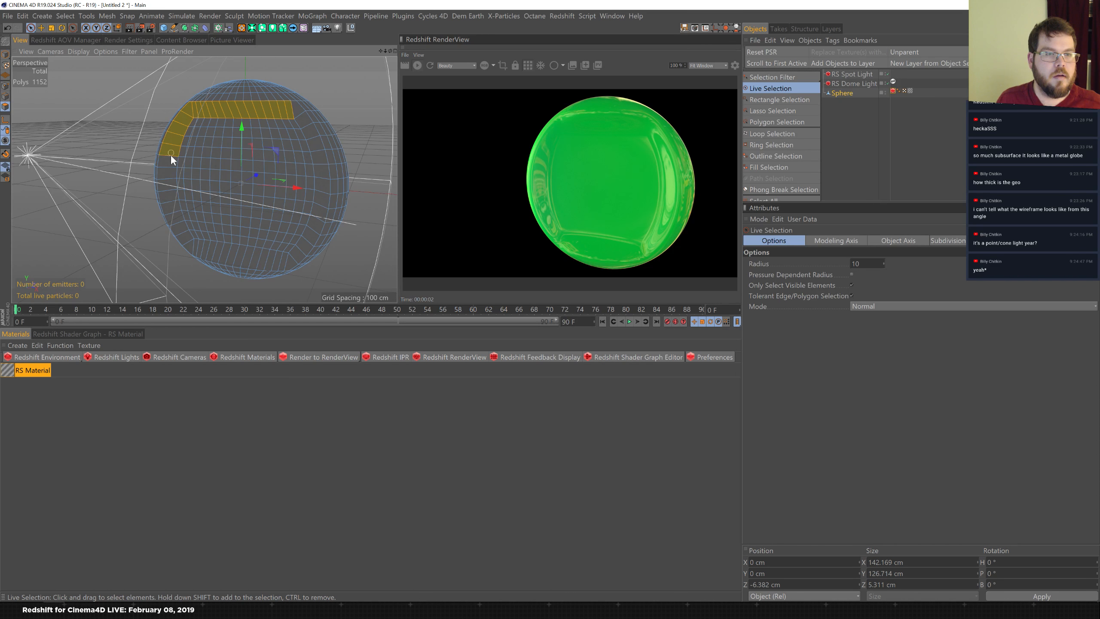
{"action": "left_click_drag", "start_coordinate": [172, 150], "coordinate": [173, 205]}
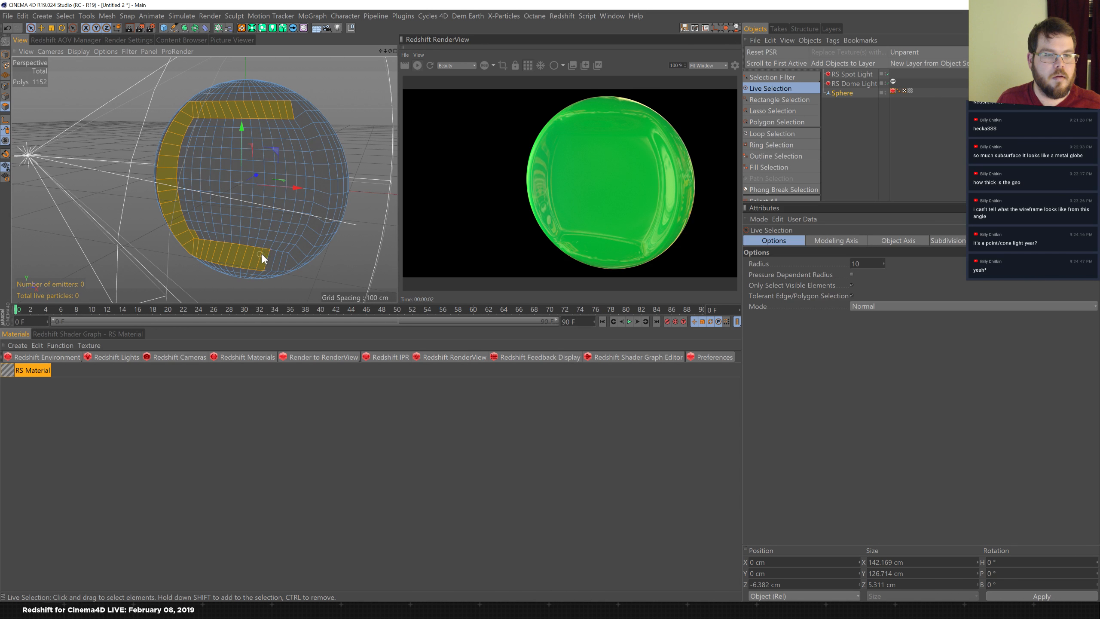
{"action": "left_click_drag", "start_coordinate": [298, 124], "coordinate": [295, 118], "text": "shift"}
{"action": "left_click_drag", "start_coordinate": [277, 158], "coordinate": [295, 164], "text": "alt"}
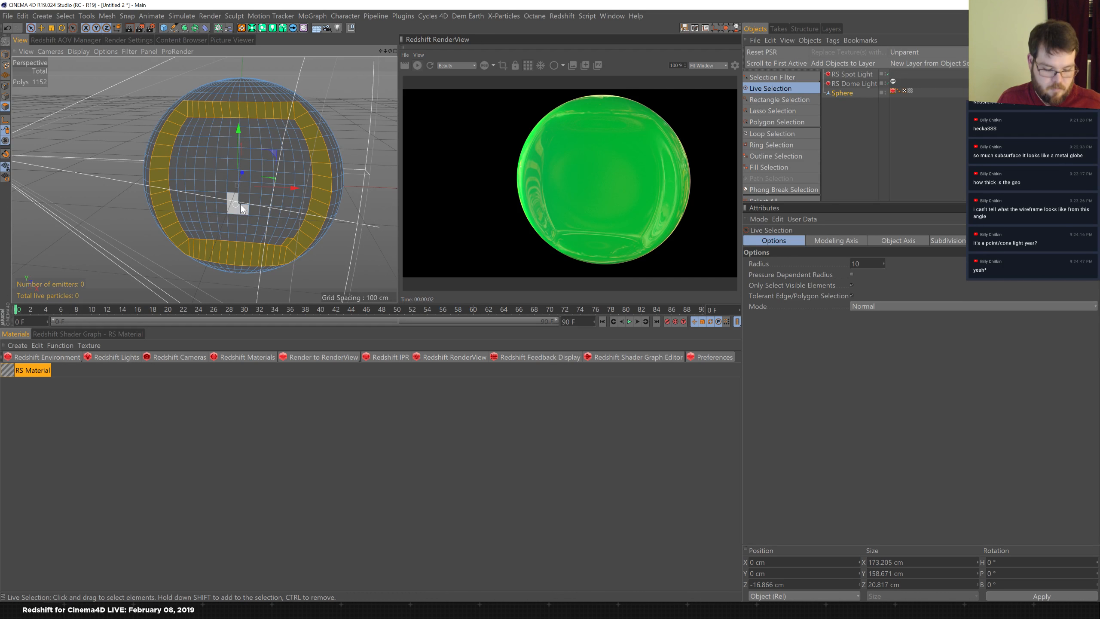
- Scale the selected ring to about 170 cm wide and 155 cm high, and flatten it to about 3.6 cm deep
{"action": "key", "text": "t"}
{"action": "left_click_drag", "start_coordinate": [381, 107], "coordinate": [369, 110]}
{"action": "left_click_drag", "start_coordinate": [289, 160], "coordinate": [246, 167], "text": "alt"}
- Extend the selection with Fill Selection to the whole recessed front, and move it to about -9.8 cm in Z
{"action": "key", "text": "u"}
{"action": "key", "text": "f"}
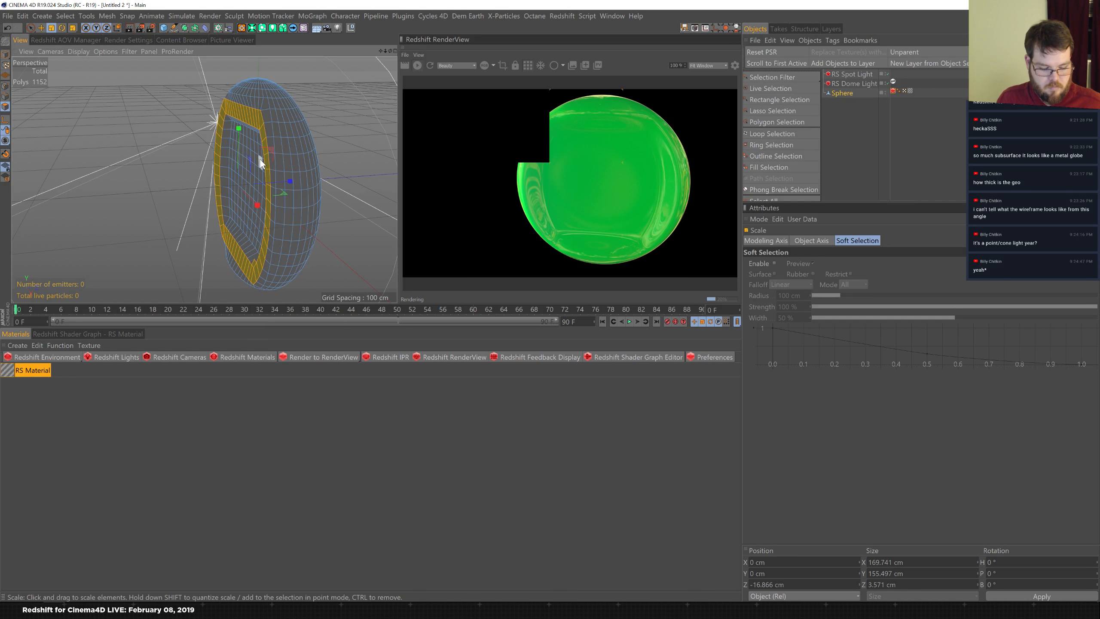
{"action": "left_click", "coordinate": [267, 177]}
{"action": "key", "text": "e"}
{"action": "left_click_drag", "start_coordinate": [297, 179], "coordinate": [293, 183]}
{"action": "left_click_drag", "start_coordinate": [186, 180], "coordinate": [279, 144], "text": "alt"}
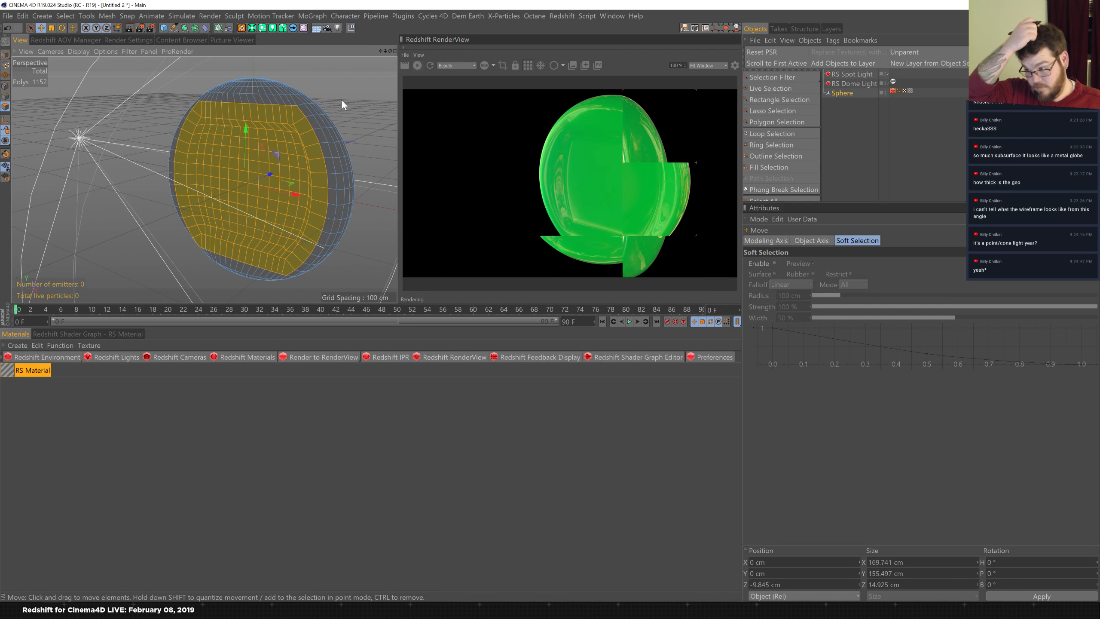
- Scale the selected front polygons uniformly to about 163 cm wide and 150 cm high
{"action": "left_click_drag", "start_coordinate": [120, 236], "coordinate": [209, 187], "text": "alt"}
{"action": "left_click_drag", "start_coordinate": [118, 195], "coordinate": [75, 195], "text": "alt"}
{"action": "key", "text": "t"}
{"action": "mouse_move", "coordinate": [351, 155]}
{"action": "left_mouse_down"}
{"action": "mouse_move", "coordinate": [379, 155]}
{"action": "mouse_move", "coordinate": [346, 157]}
{"action": "left_mouse_up"}
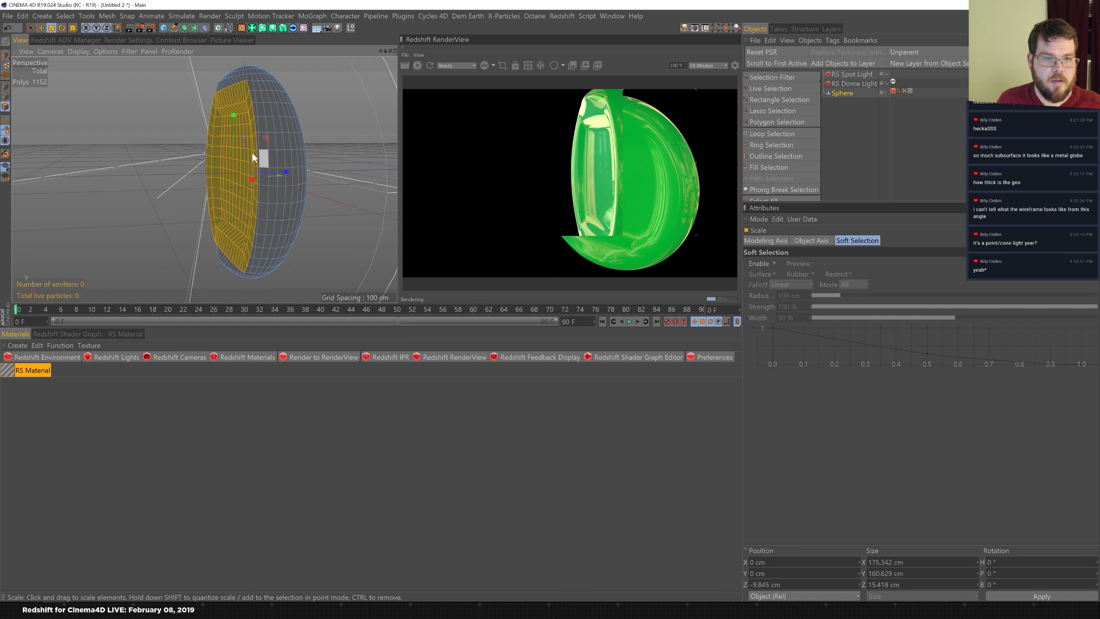
{"action": "left_click_drag", "start_coordinate": [149, 184], "coordinate": [124, 164], "text": "alt"}
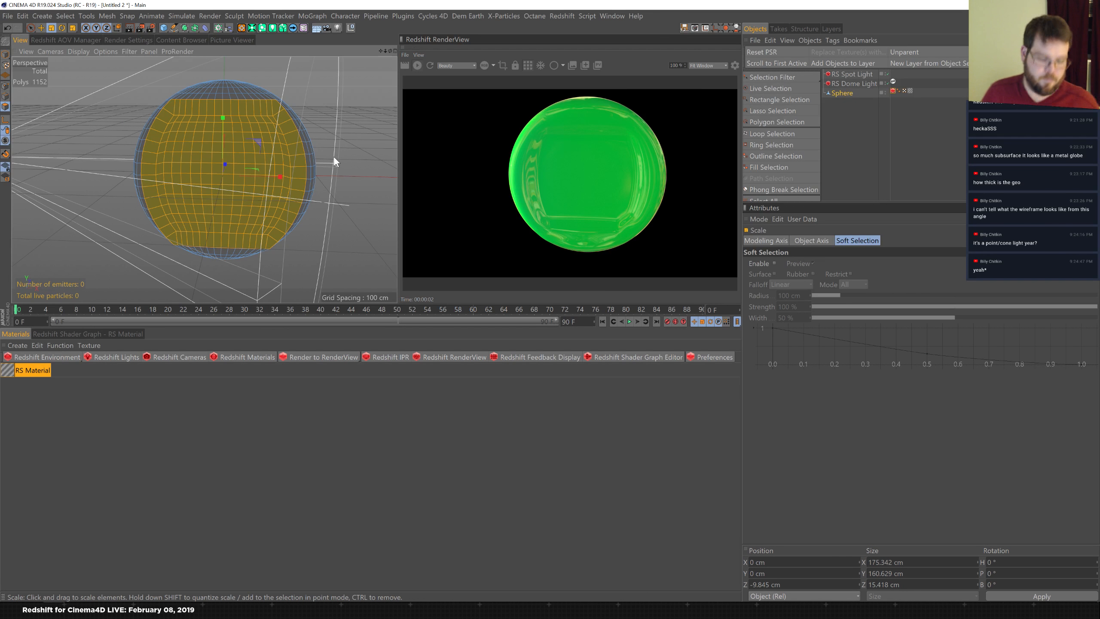
{"action": "left_click_drag", "start_coordinate": [319, 142], "coordinate": [327, 136]}
{"action": "key", "text": "e"}
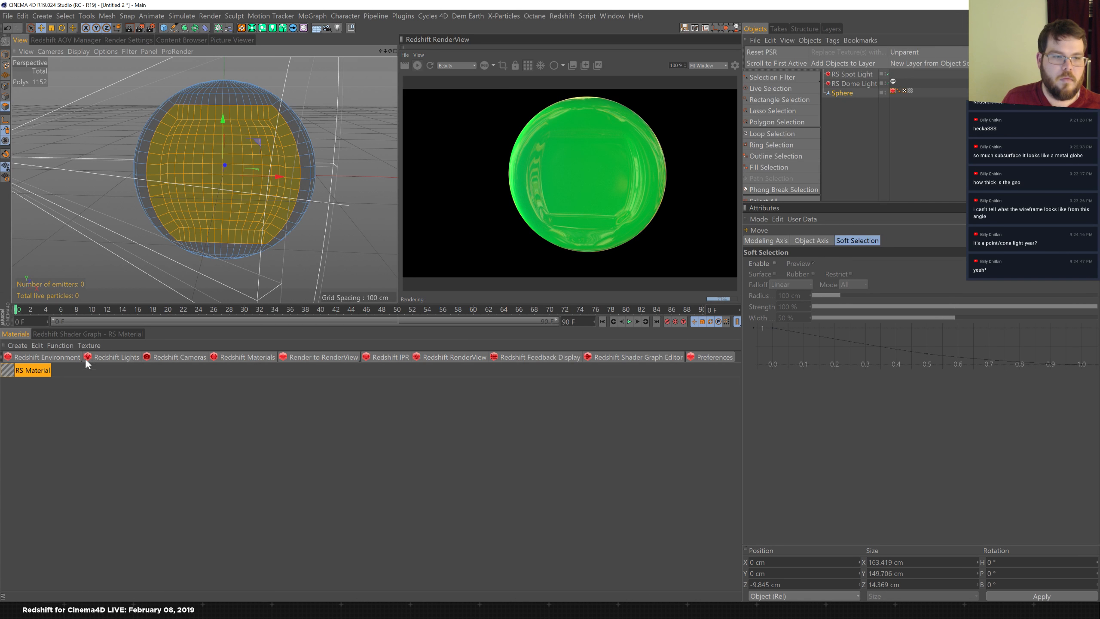
- Open the RS Material's shader graph, and set the Multi-SSS Radius Scale to 100 and the Layer 1 radius to 5
{"action": "left_click", "coordinate": [104, 337]}
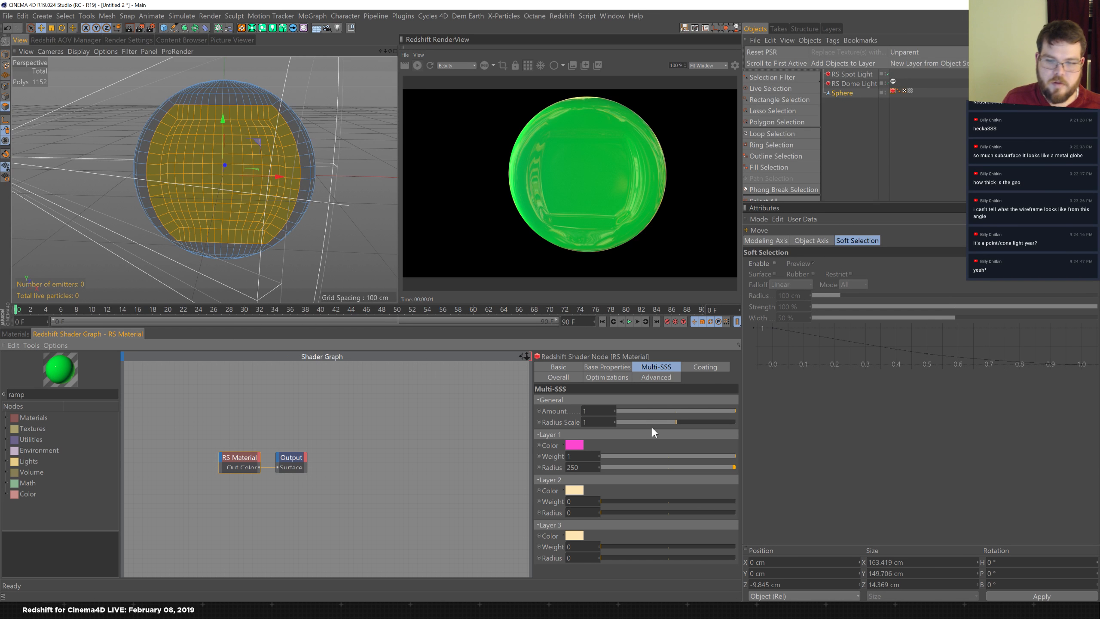
{"action": "type", "text": "0"}
{"action": "key", "text": "Return"}
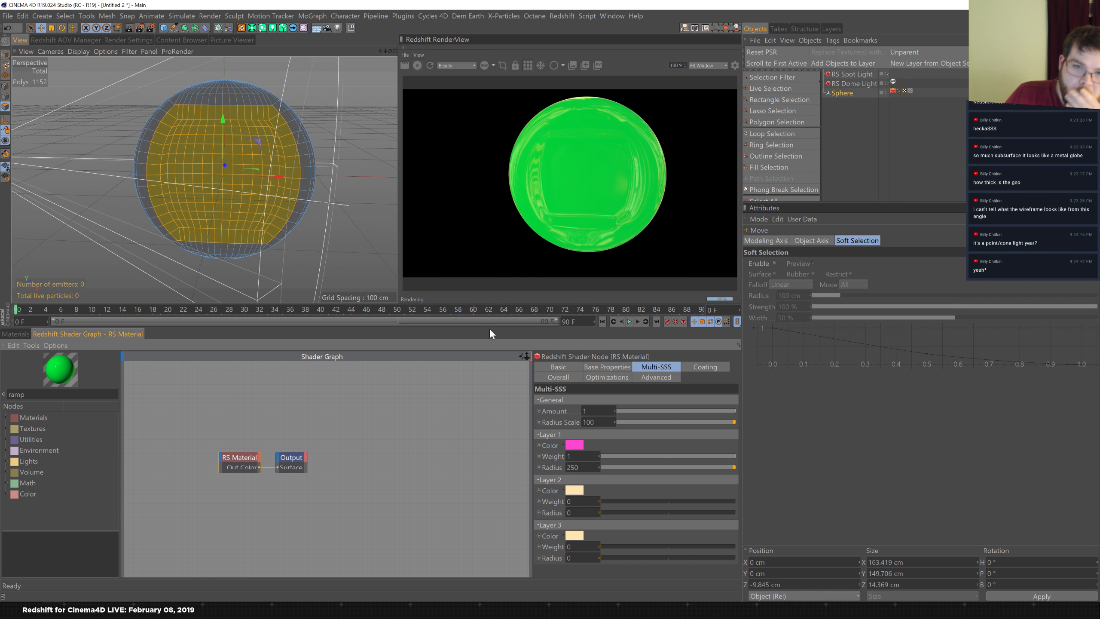
{"action": "key", "text": "Return"}
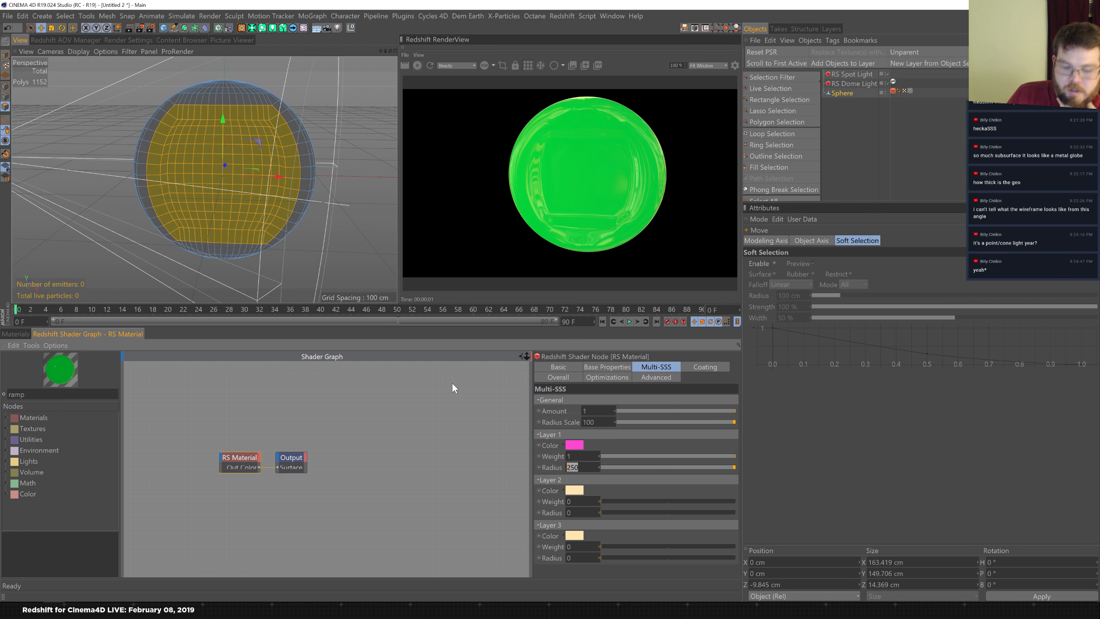
{"action": "type", "text": "5"}
{"action": "key", "text": "Return"}
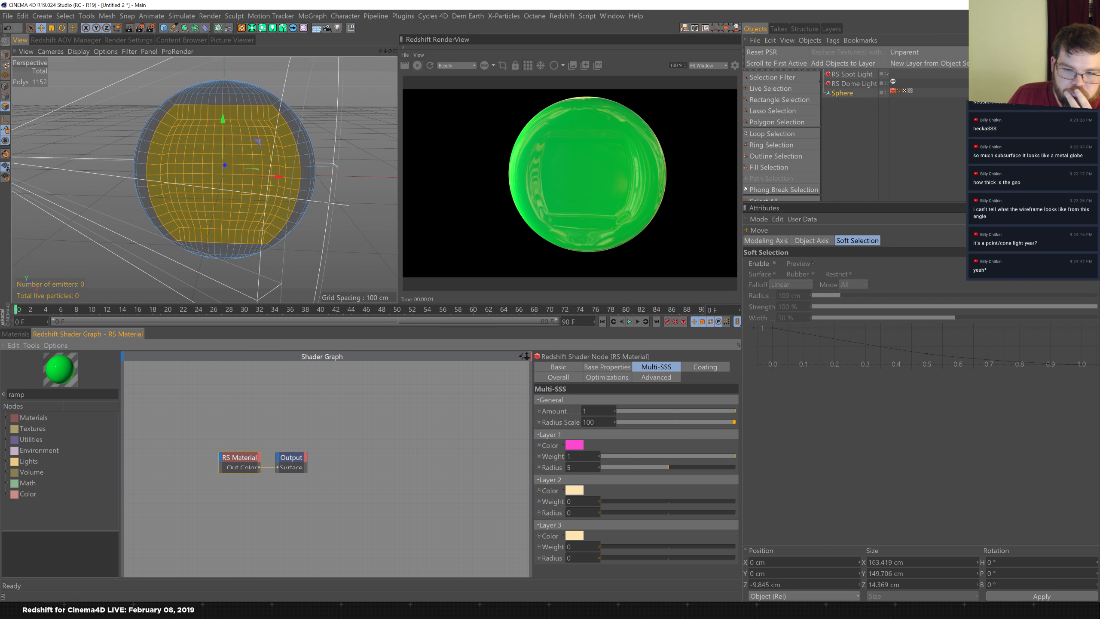
- Try other Multi-SSS radius values, ending with a Radius Scale of 5 and a Layer 1 radius of 250
{"action": "left_click_drag", "start_coordinate": [706, 413], "coordinate": [808, 413]}
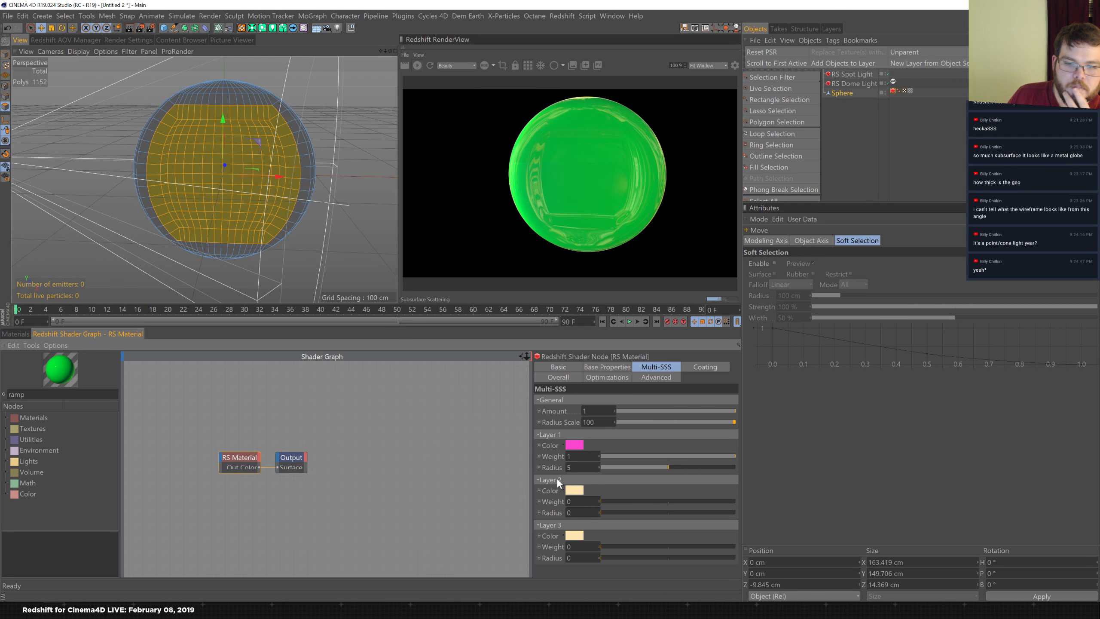
{"action": "type", "text": "50"}
{"action": "key", "text": "Return"}
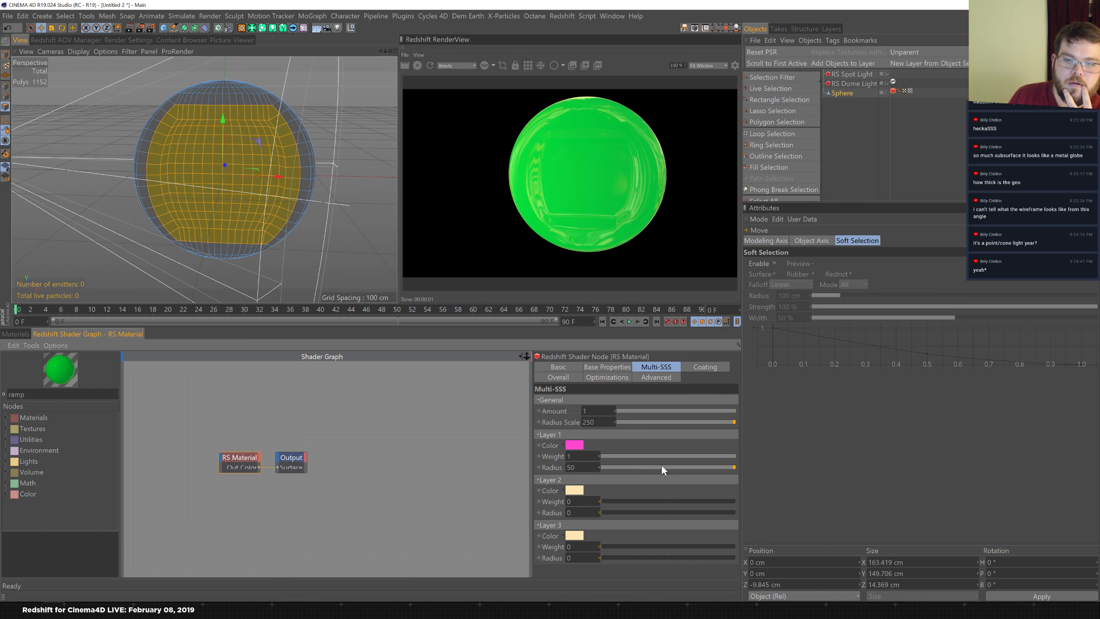
{"action": "key", "text": "BackSpace"}
{"action": "key", "text": "Return"}
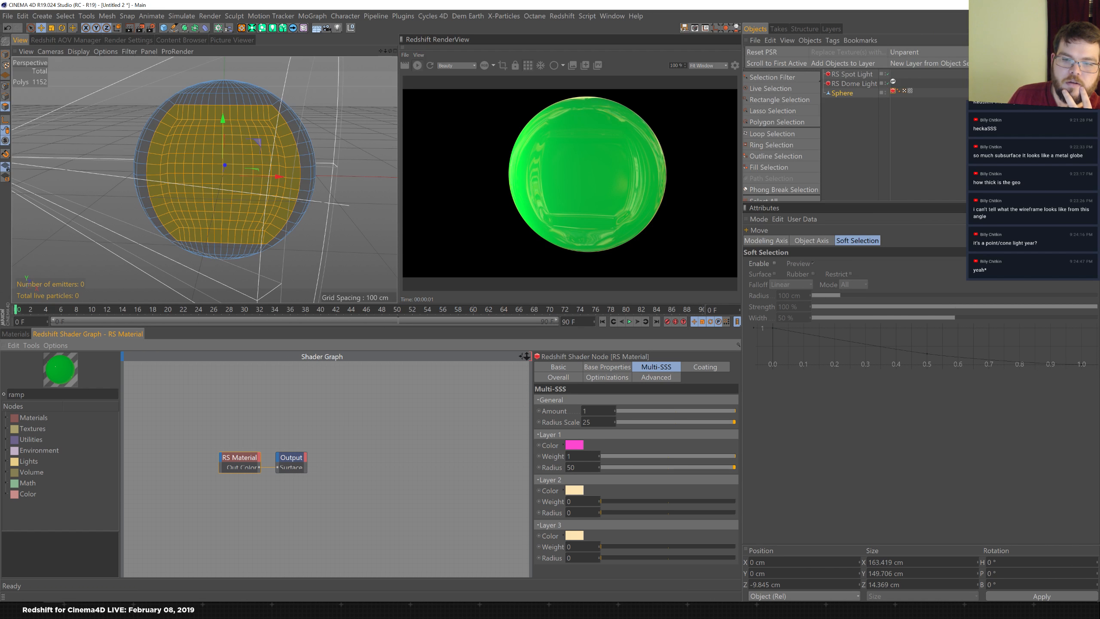
{"action": "left_click_drag", "start_coordinate": [598, 422], "coordinate": [525, 405]}
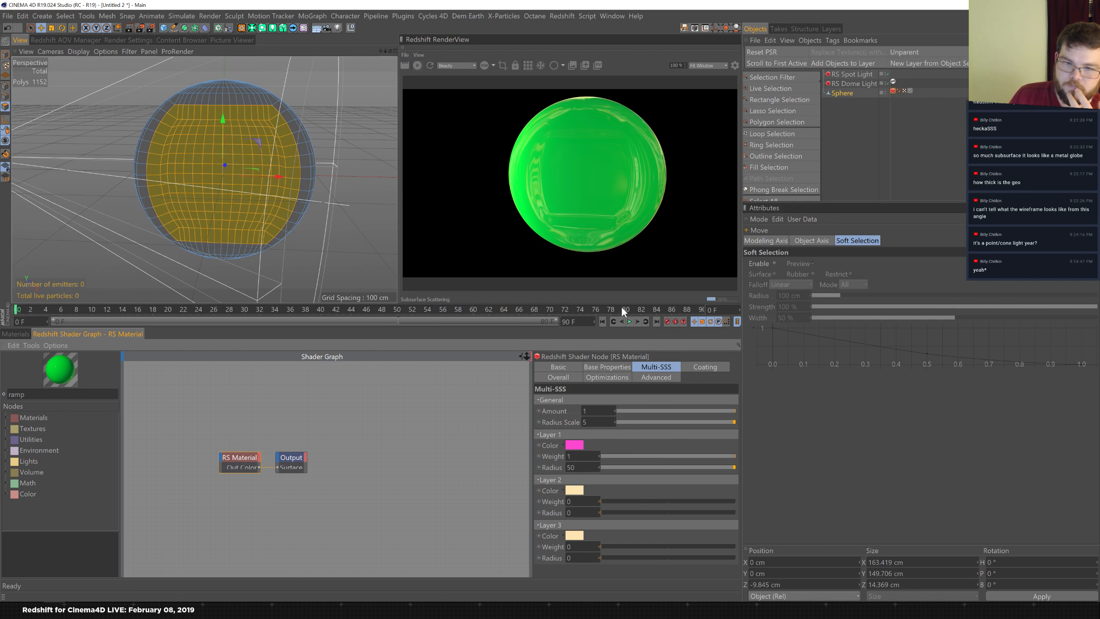
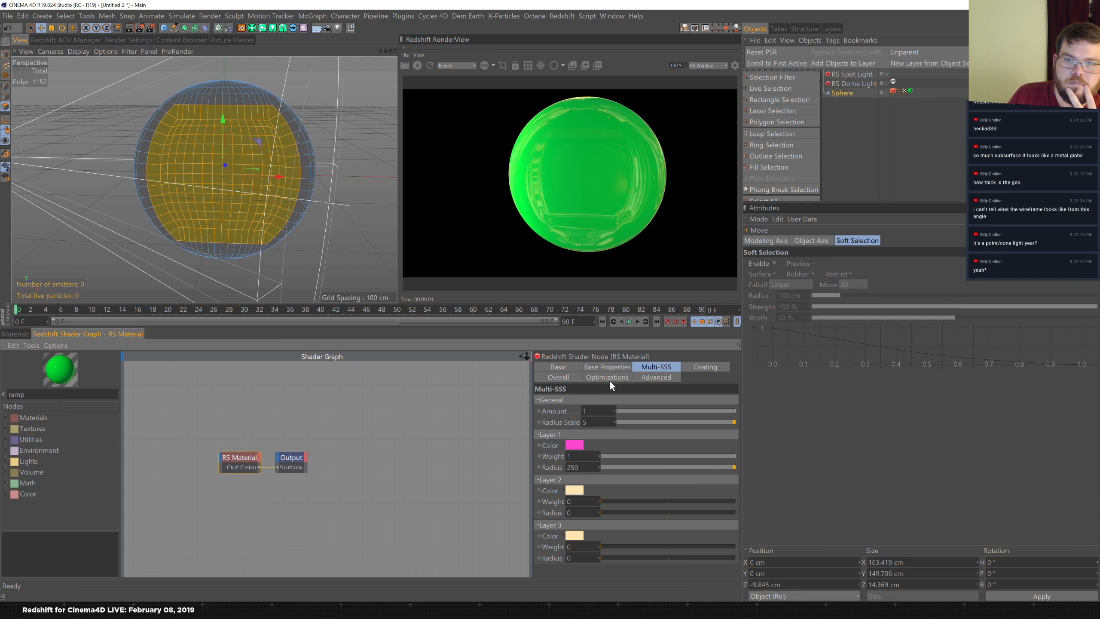
{"action": "mouse_move", "coordinate": [190, 157]}
{"action": "left_mouse_down", "text": "alt"}
{"action": "mouse_move", "coordinate": [122, 153]}
{"action": "mouse_move", "coordinate": [244, 169]}
{"action": "mouse_move", "coordinate": [263, 158]}
{"action": "mouse_move", "coordinate": [161, 166]}
{"action": "mouse_move", "coordinate": [202, 171]}
{"action": "mouse_move", "coordinate": [210, 154]}
{"action": "left_mouse_up", "text": "alt"}
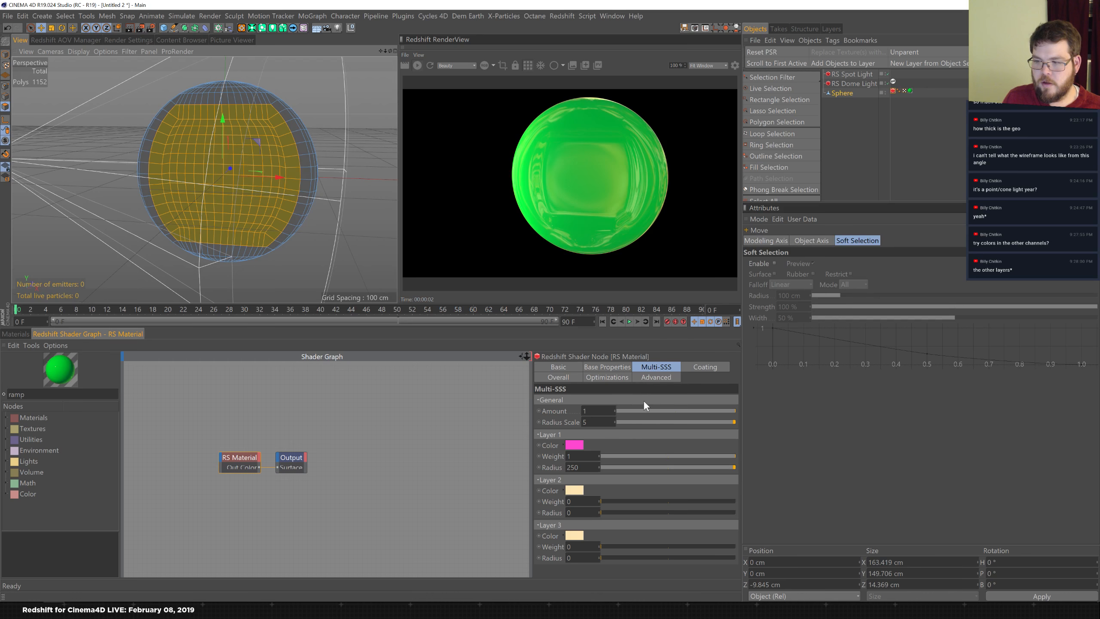
- Set the Multi-SSS Layer 2 color to a saturated blue with RGB 0, 55, 255
{"action": "left_click", "coordinate": [574, 490]}
{"action": "left_click", "coordinate": [629, 497]}
{"action": "left_click", "coordinate": [621, 508]}
{"action": "left_click", "coordinate": [570, 535]}
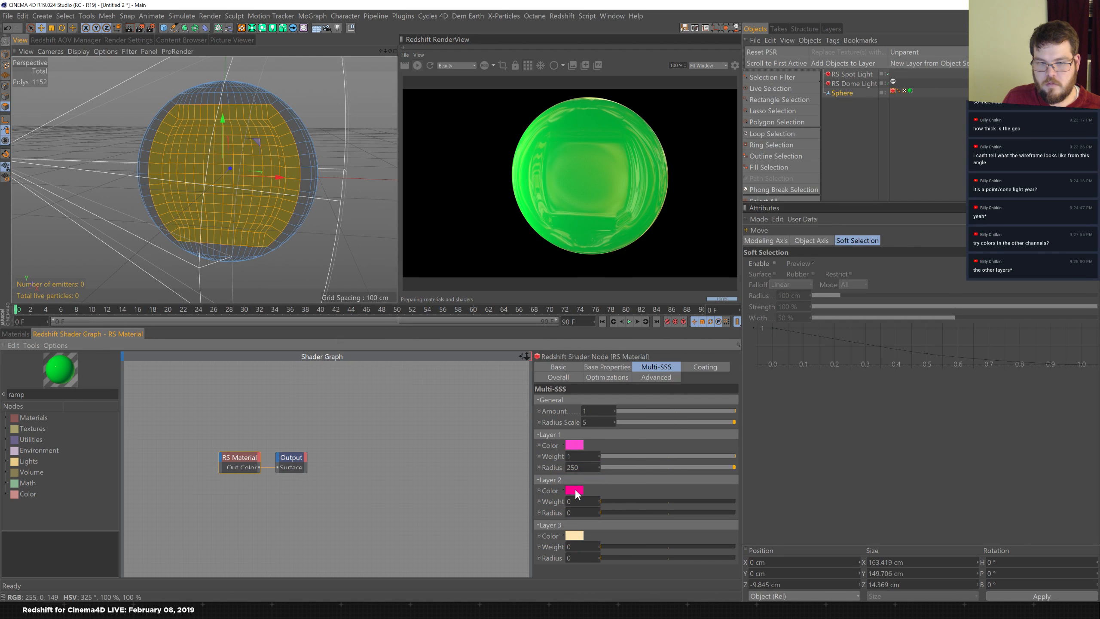
{"action": "left_click", "coordinate": [575, 490]}
{"action": "left_click", "coordinate": [603, 504]}
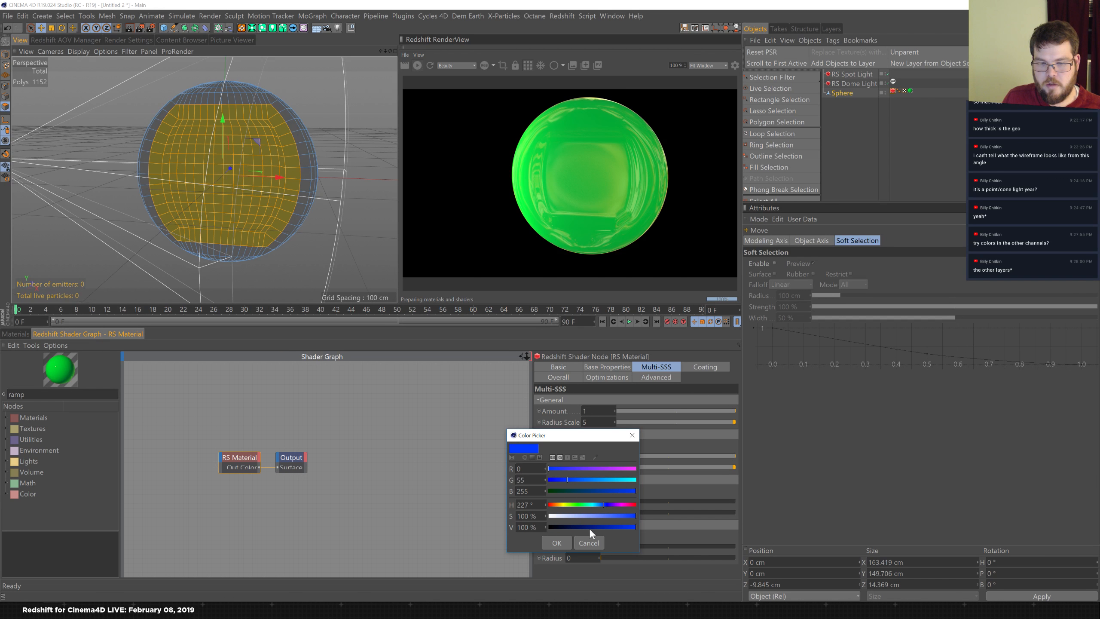
{"action": "left_click", "coordinate": [555, 543]}
- Set the Layer 2 weight to 1 and its radius to 50
{"action": "left_click_drag", "start_coordinate": [608, 501], "coordinate": [791, 492]}
{"action": "left_click", "coordinate": [573, 513]}
{"action": "type", "text": "50"}
{"action": "key", "text": "Return"}
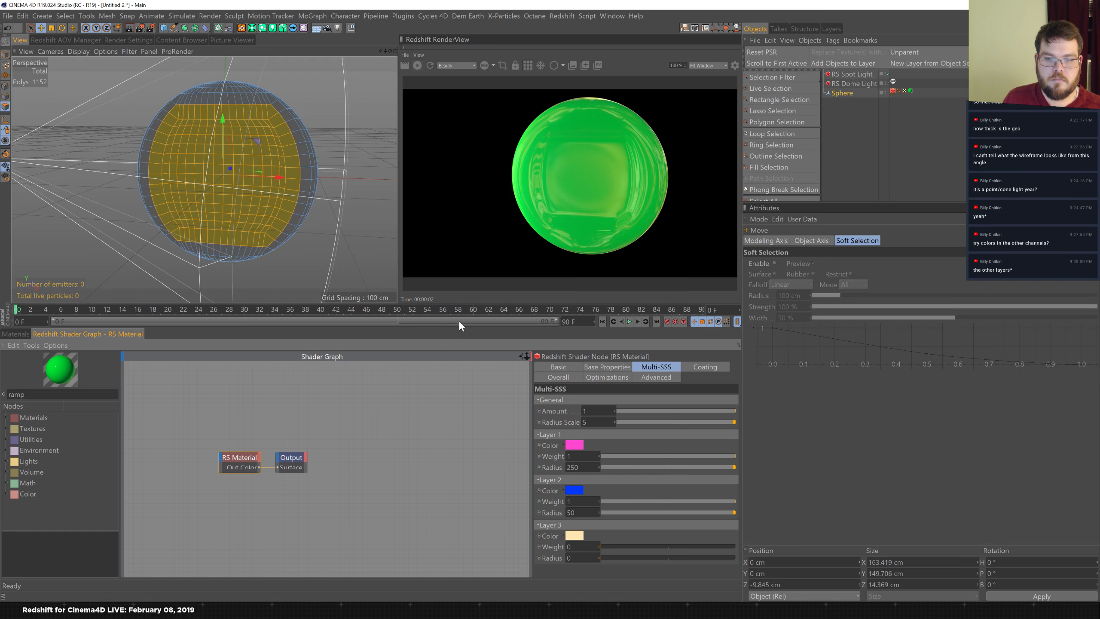
{"action": "left_click_drag", "start_coordinate": [381, 263], "coordinate": [299, 208], "text": "alt"}
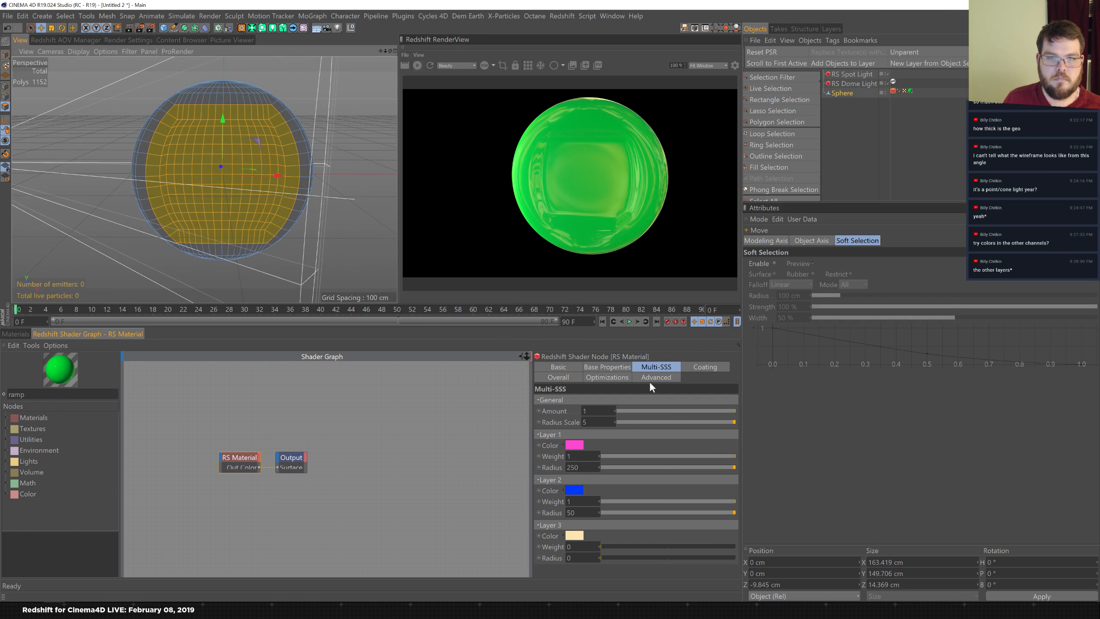
- Set the Layer 2 radius to 100 and the overall Multi-SSS Radius Scale to 500
{"action": "left_click", "coordinate": [575, 490]}
{"action": "key", "text": "Return"}
{"action": "left_click", "coordinate": [575, 512]}
{"action": "type", "text": "100"}
{"action": "key", "text": "Return"}
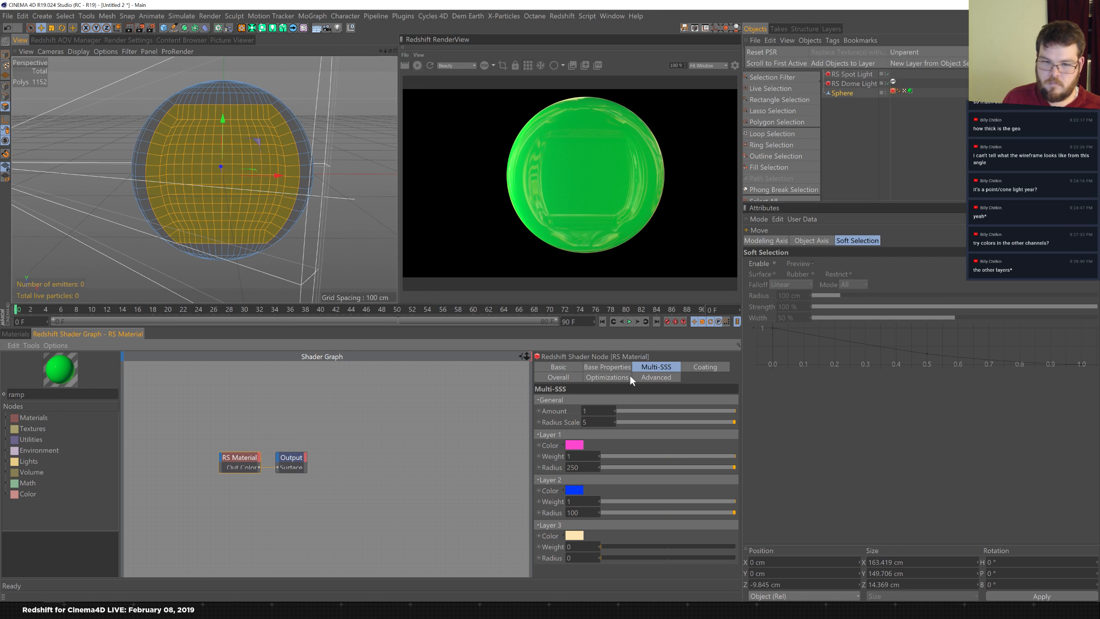
{"action": "double_click", "coordinate": [585, 421]}
{"action": "type", "text": "500"}
{"action": "key", "text": "Return"}
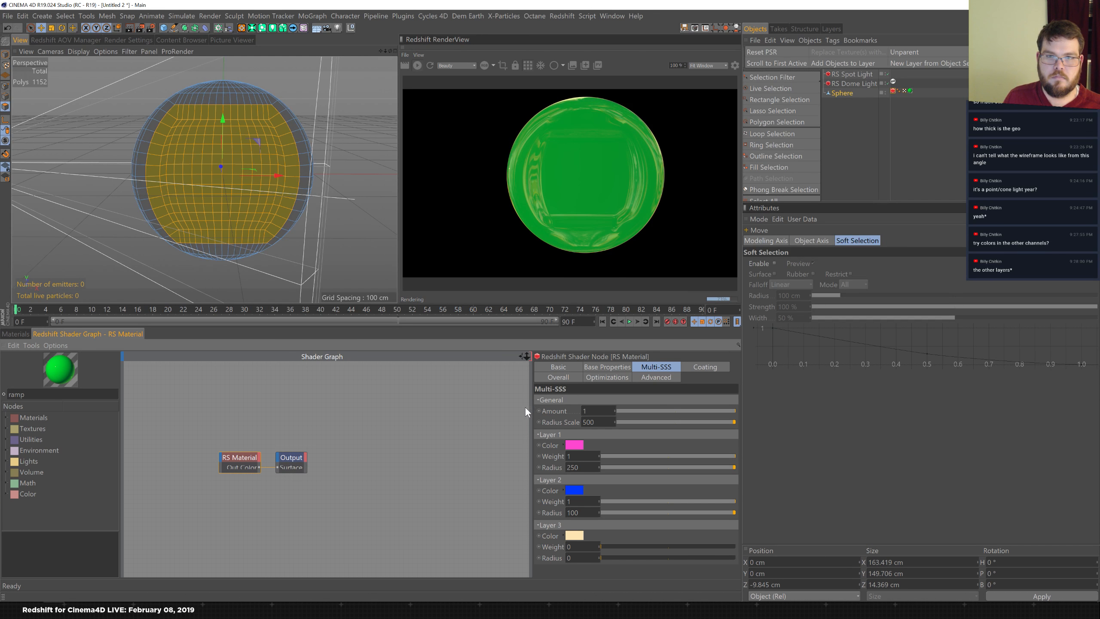
{"action": "left_click_drag", "start_coordinate": [215, 215], "coordinate": [212, 212], "text": "alt"}
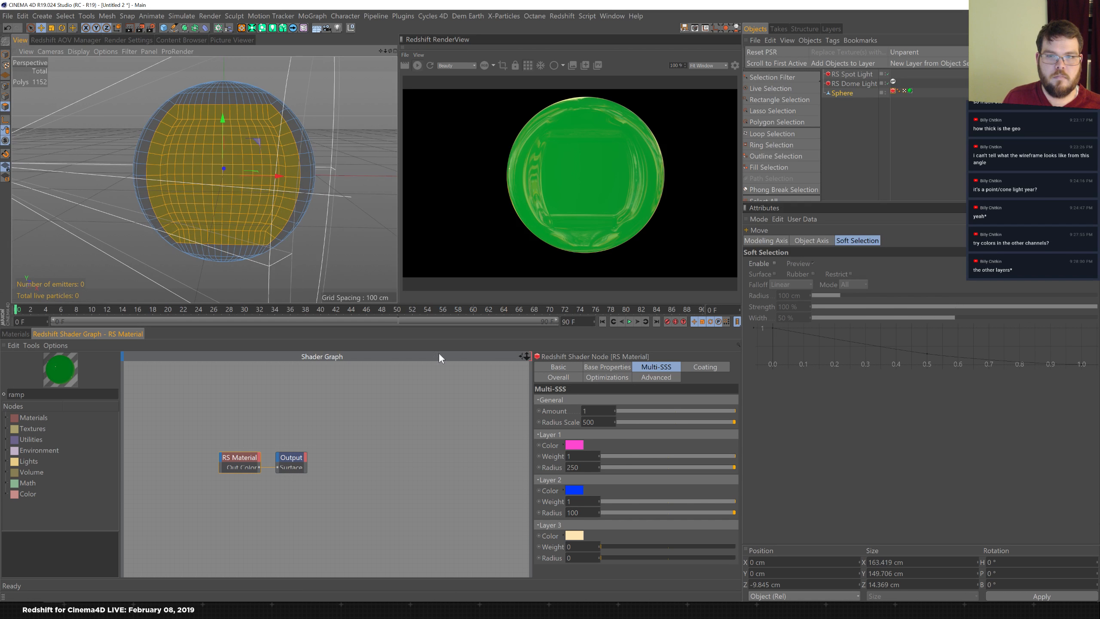
- Try zero weights on Layer 2 and Layer 1 to compare the render, and restore both weights to 1
{"action": "left_click_drag", "start_coordinate": [627, 500], "coordinate": [654, 499]}
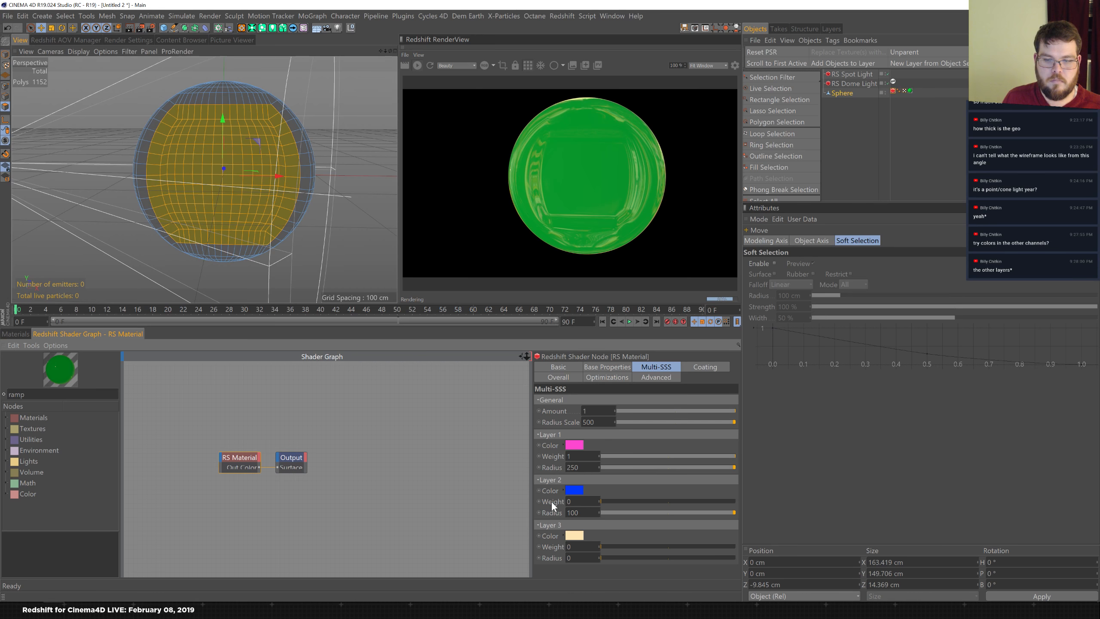
{"action": "left_click_drag", "start_coordinate": [619, 502], "coordinate": [767, 496]}
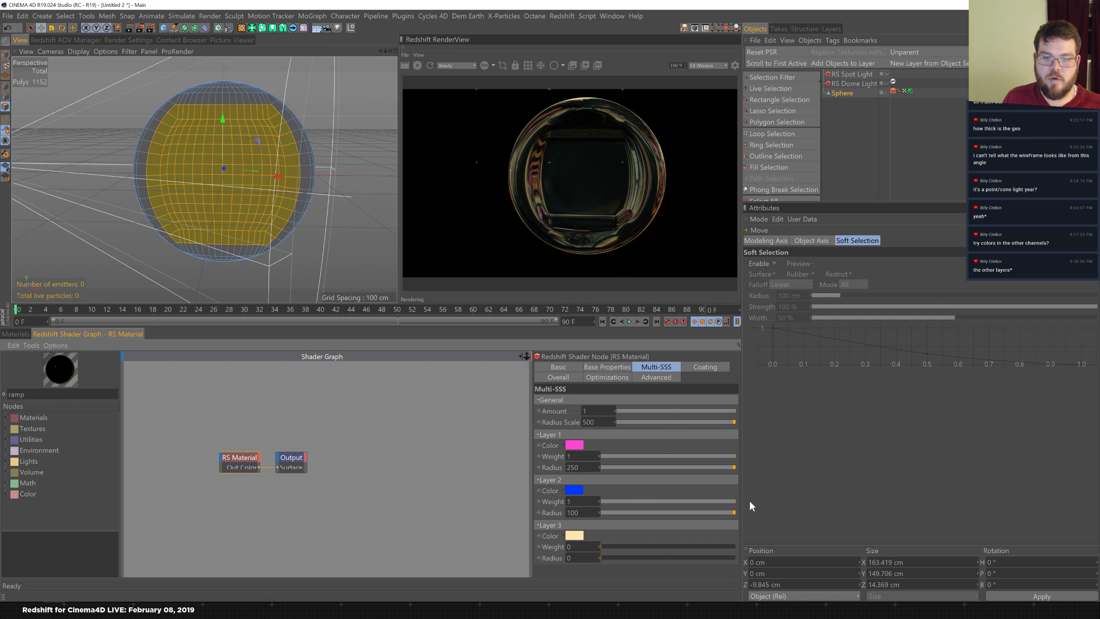
{"action": "left_click_drag", "start_coordinate": [698, 500], "coordinate": [542, 505]}
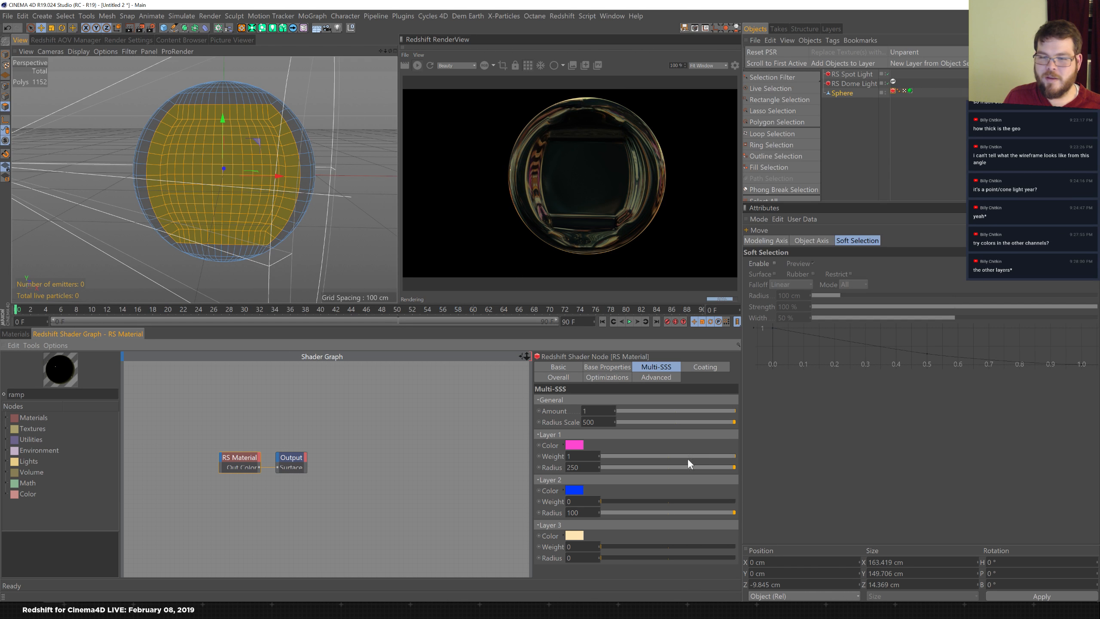
{"action": "left_click_drag", "start_coordinate": [697, 456], "coordinate": [555, 464]}
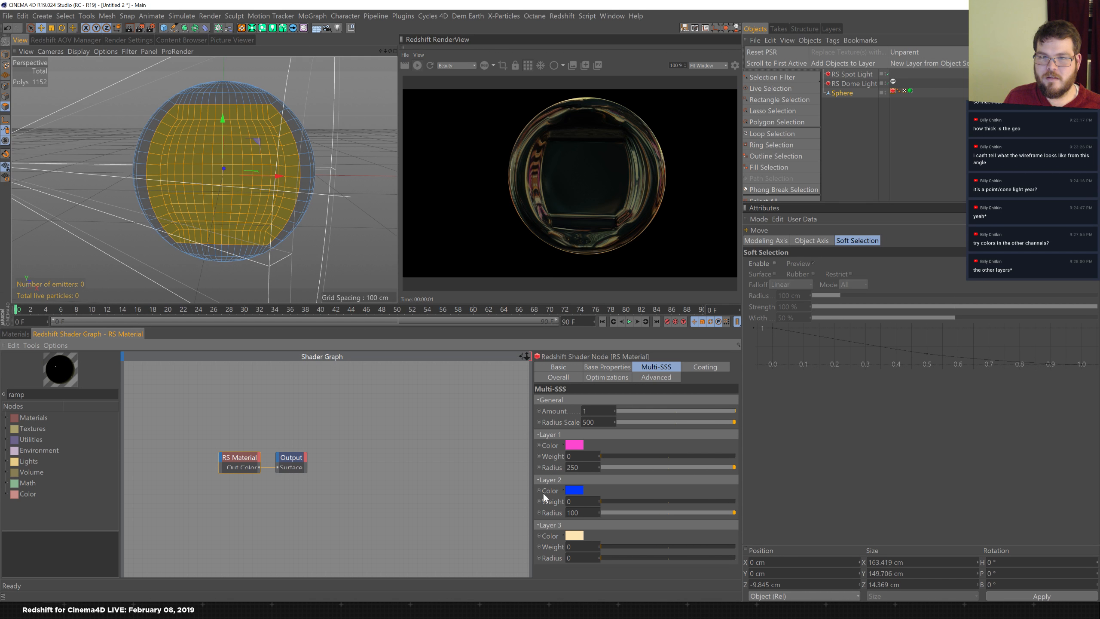
{"action": "left_click_drag", "start_coordinate": [732, 457], "coordinate": [769, 453]}
{"action": "left_click_drag", "start_coordinate": [632, 495], "coordinate": [749, 499]}
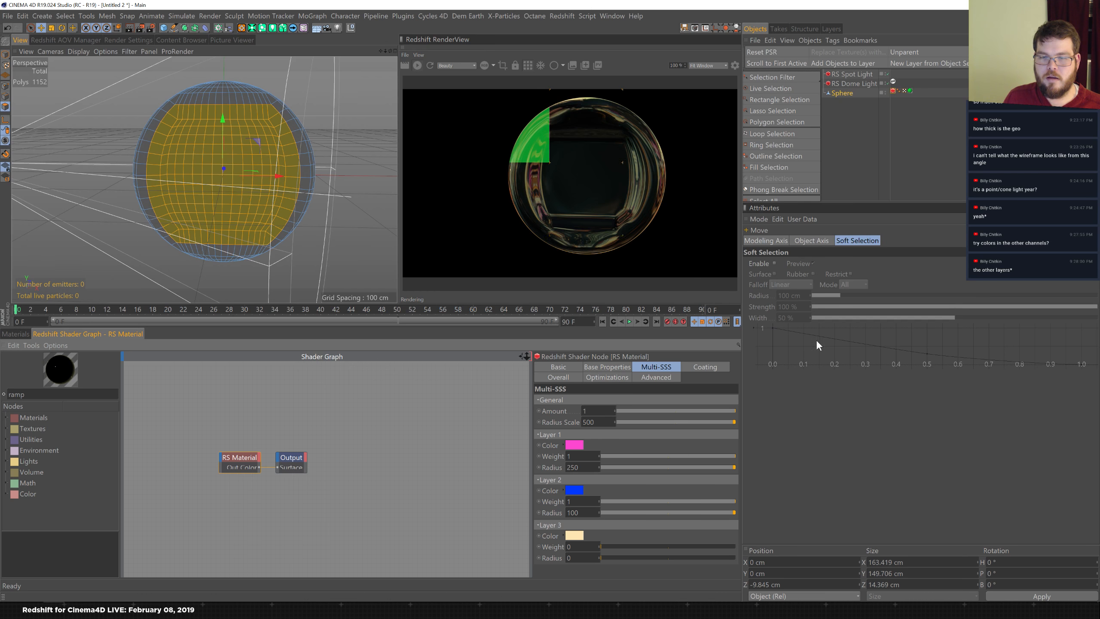
- Set the Layer 1 and Layer 2 subsurface weights to 0
{"action": "left_click", "coordinate": [720, 456]}
{"action": "left_click_drag", "start_coordinate": [698, 459], "coordinate": [555, 466]}
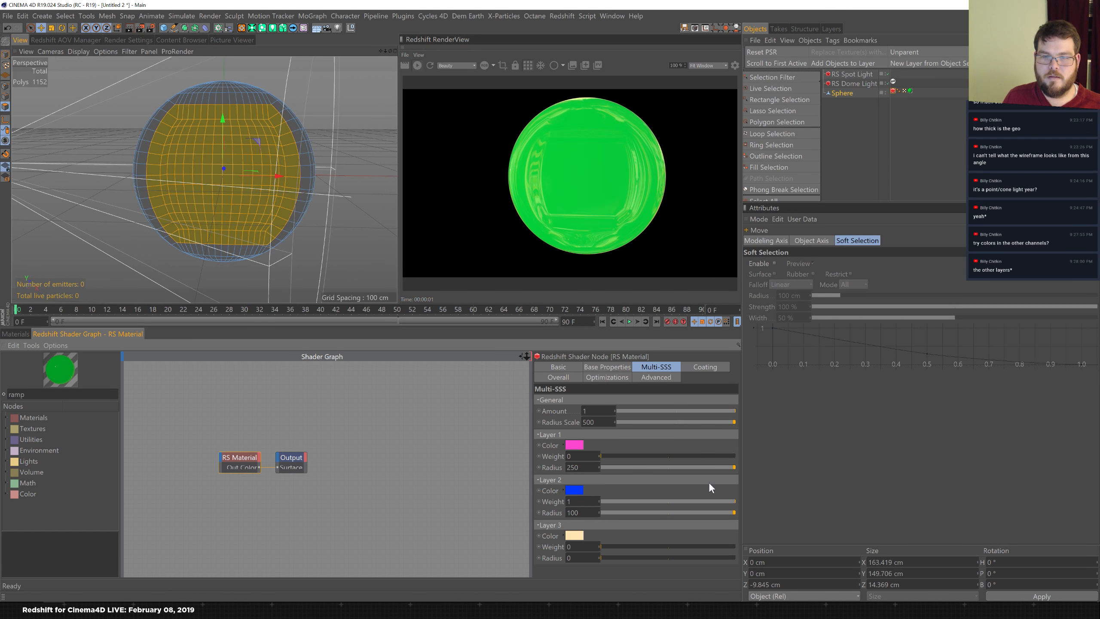
{"action": "left_click_drag", "start_coordinate": [730, 504], "coordinate": [585, 506]}
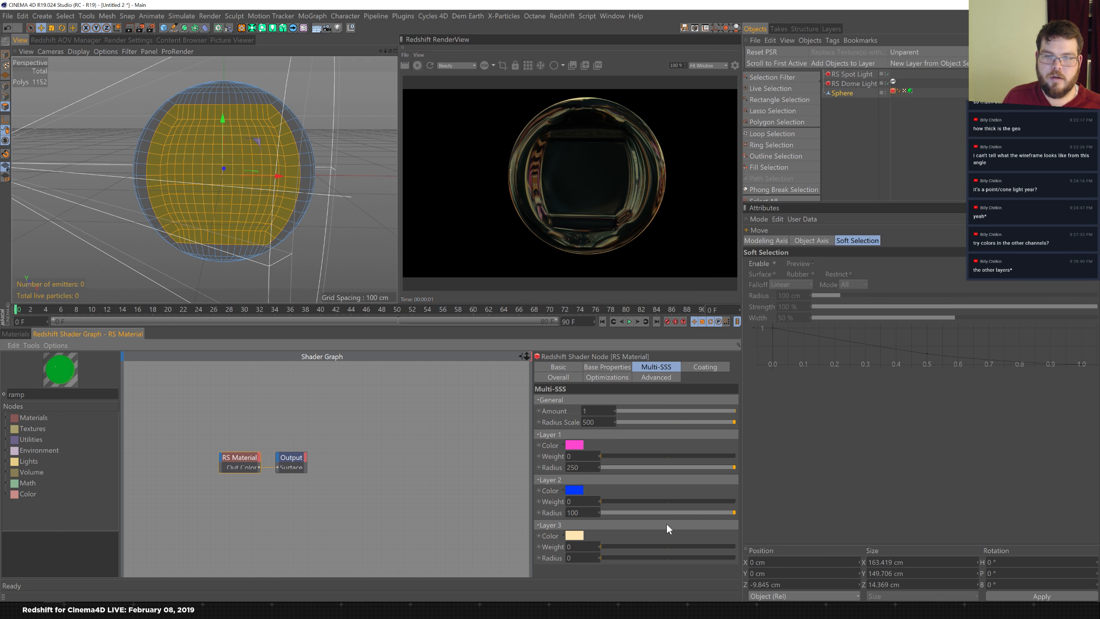
- Set the Layer 3 subsurface weight to 1 and its radius to 10
{"action": "left_click_drag", "start_coordinate": [613, 546], "coordinate": [750, 545]}
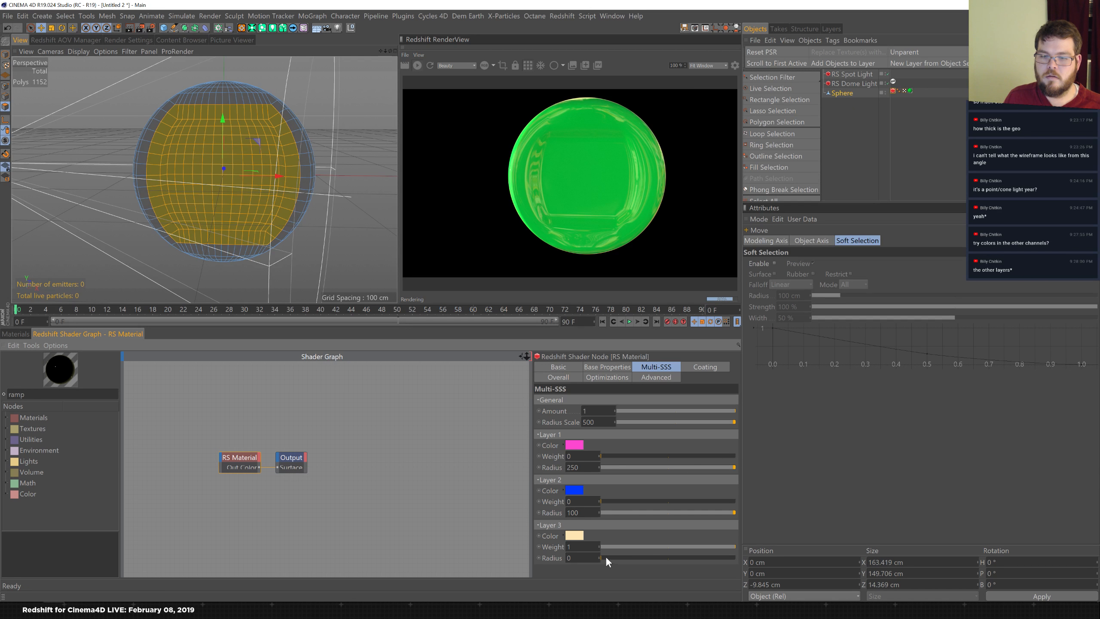
{"action": "left_click_drag", "start_coordinate": [606, 559], "coordinate": [630, 559]}
{"action": "left_click_drag", "start_coordinate": [734, 557], "coordinate": [781, 548]}
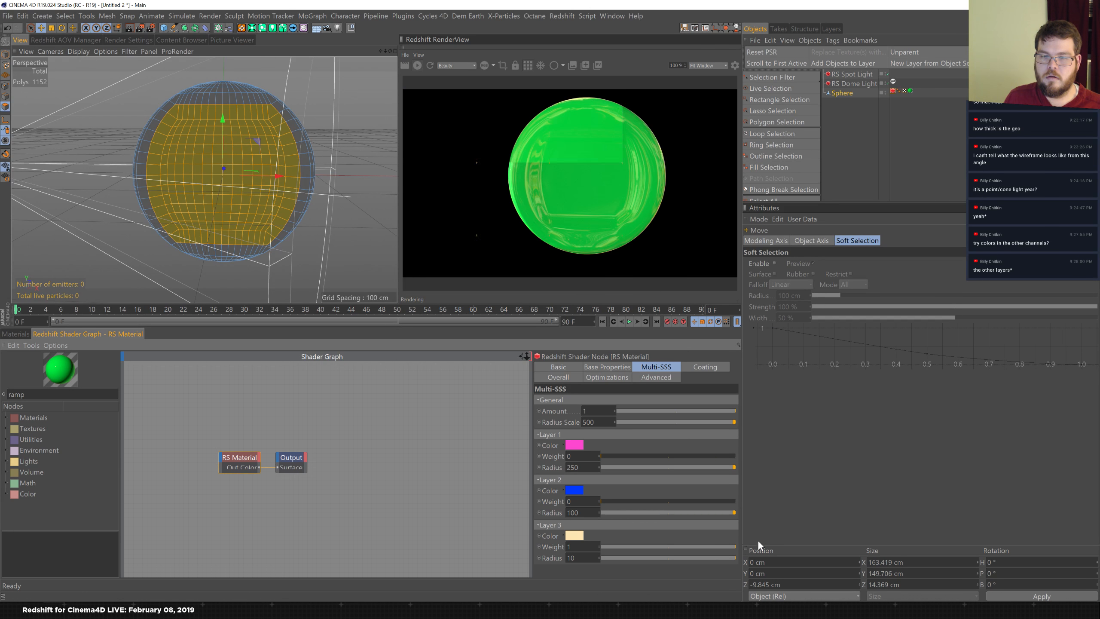
- Change the Layer 3 subsurface color to hot pink
{"action": "left_click", "coordinate": [574, 535]}
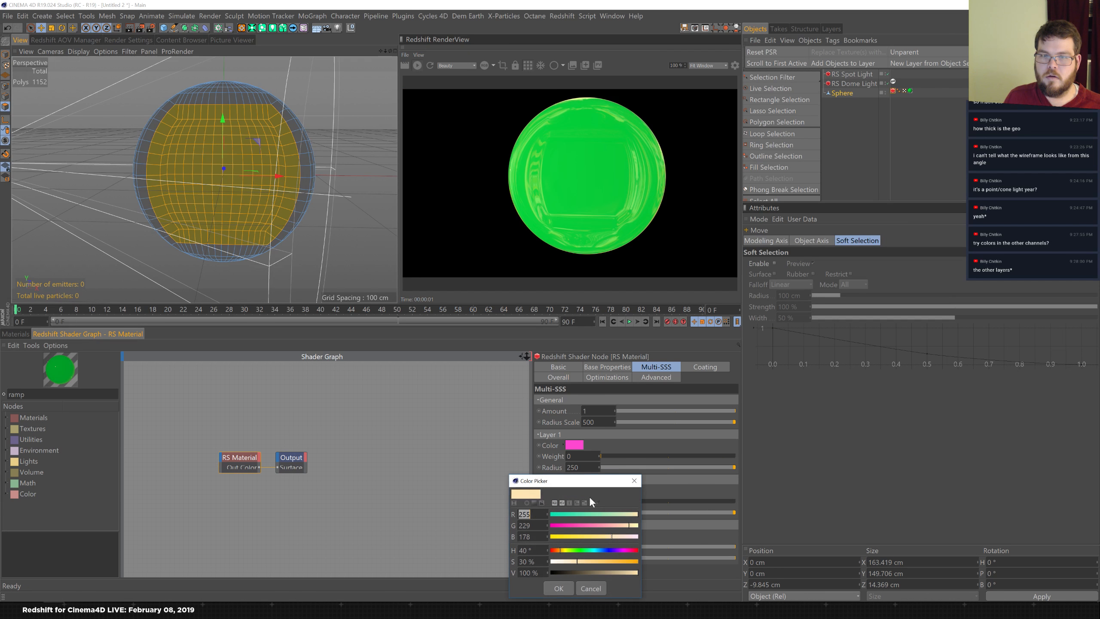
{"action": "left_click_drag", "start_coordinate": [609, 525], "coordinate": [591, 524]}
{"action": "left_click", "coordinate": [557, 588]}
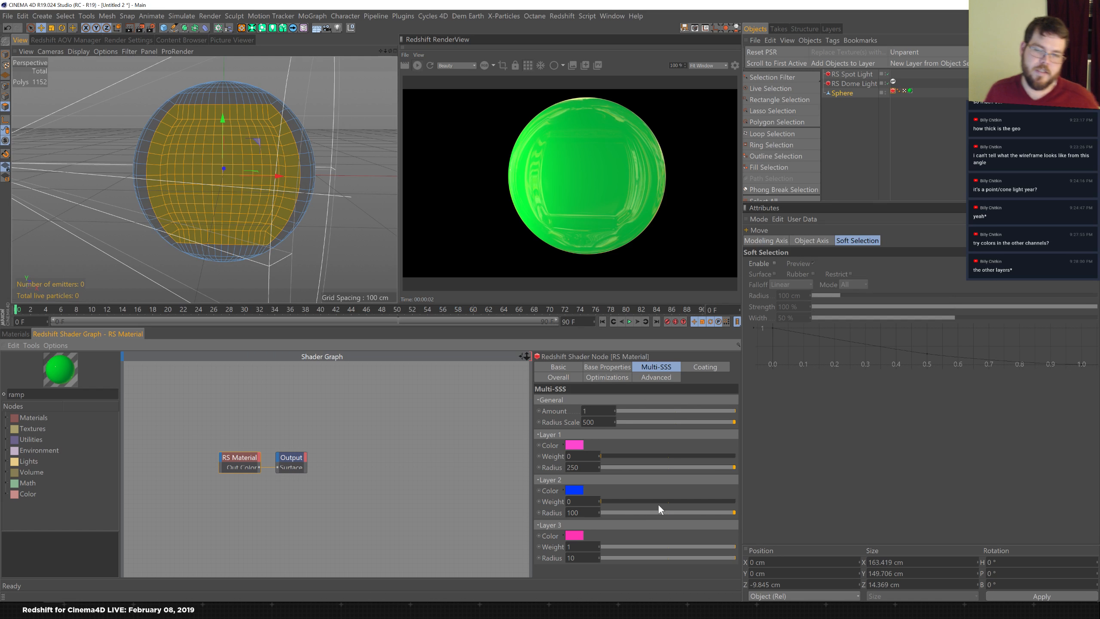
- Set the overall Multi-SSS Radius Scale to 100
{"action": "left_click_drag", "start_coordinate": [594, 421], "coordinate": [548, 374]}
{"action": "type", "text": "100"}
{"action": "key", "text": "Return"}
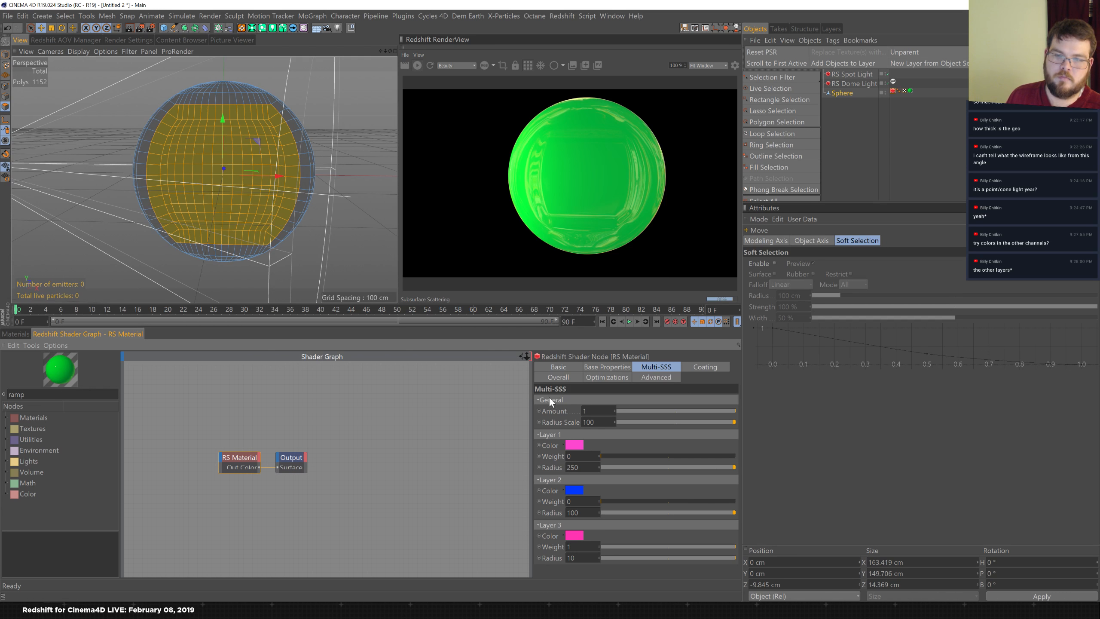
{"action": "left_click_drag", "start_coordinate": [594, 421], "coordinate": [581, 422]}
- Set the Layer 3 radius to 50 and the Layer 1 and Layer 2 weights to 1
{"action": "left_click_drag", "start_coordinate": [575, 557], "coordinate": [488, 461]}
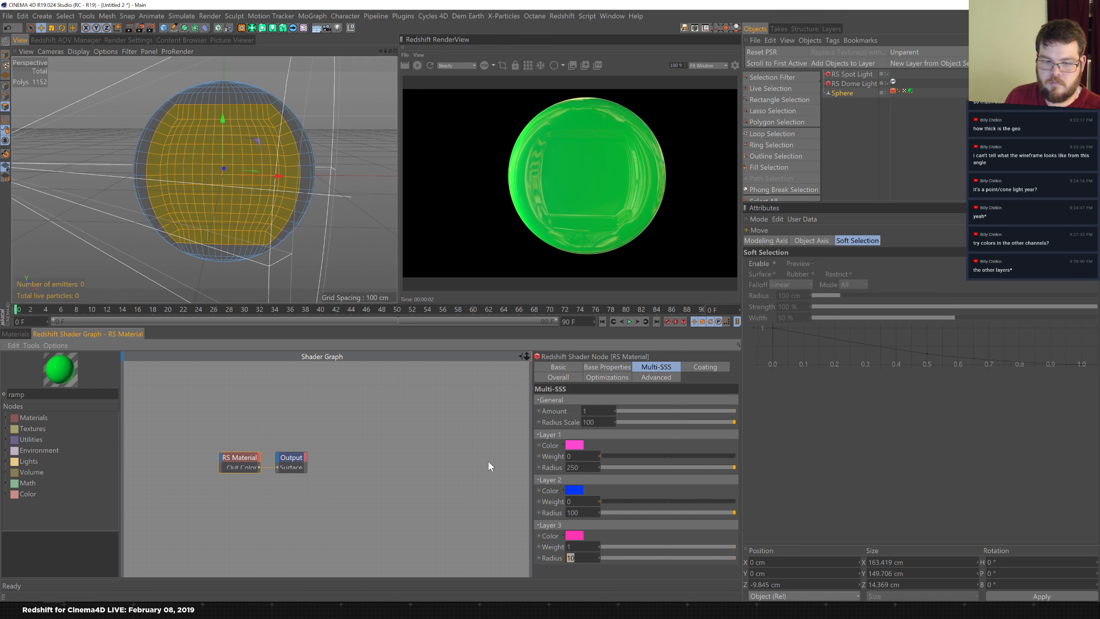
{"action": "type", "text": "50"}
{"action": "key", "text": "Return"}
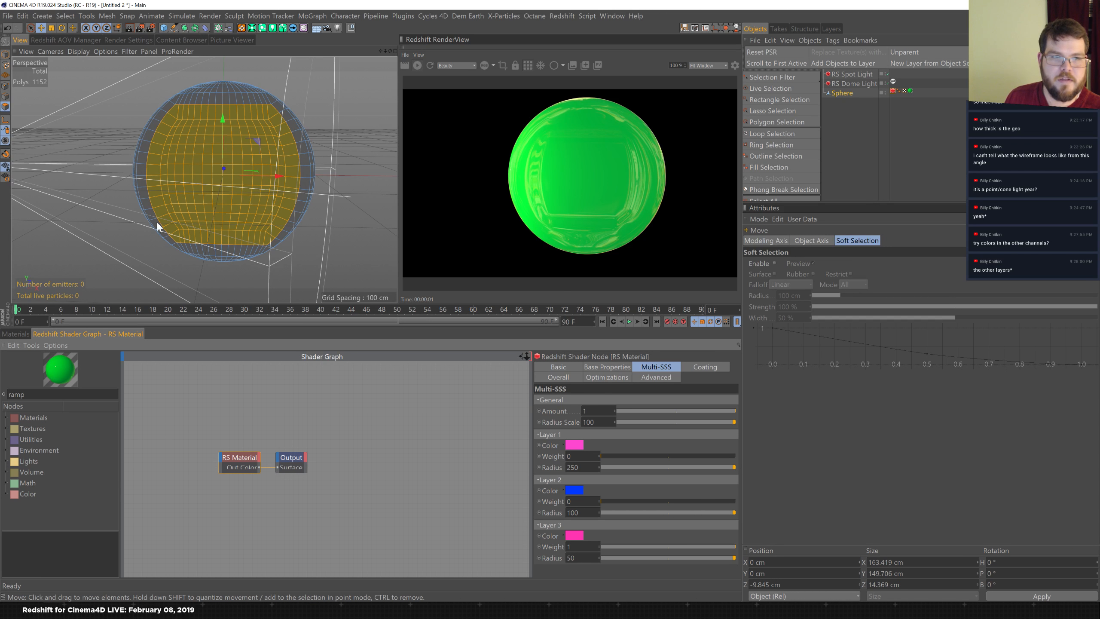
{"action": "left_click_drag", "start_coordinate": [640, 455], "coordinate": [756, 457]}
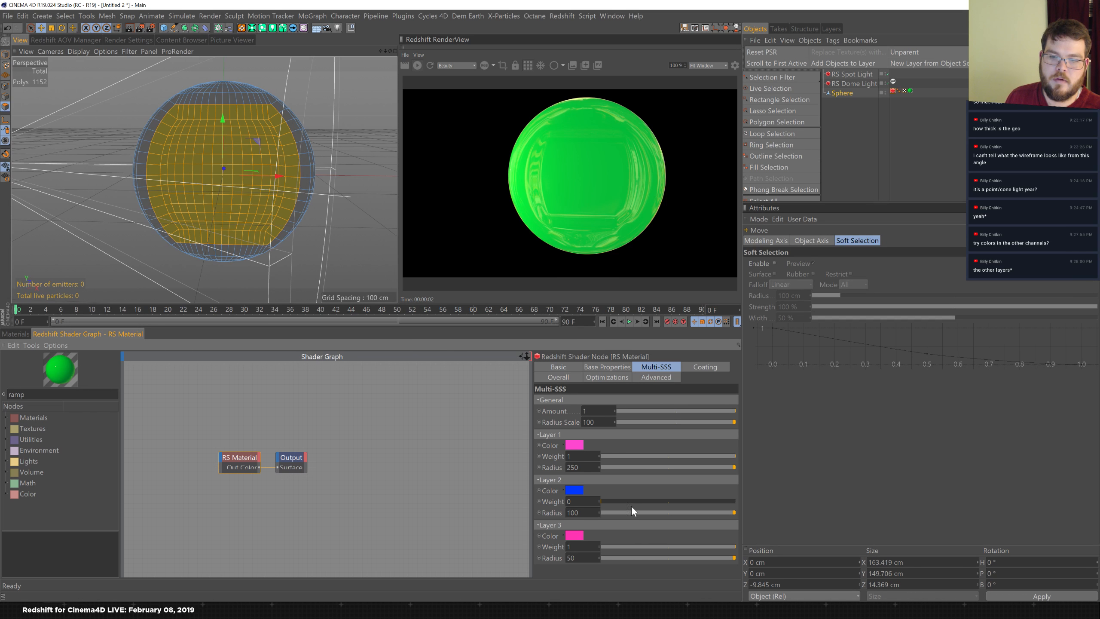
{"action": "left_click_drag", "start_coordinate": [678, 503], "coordinate": [825, 494]}
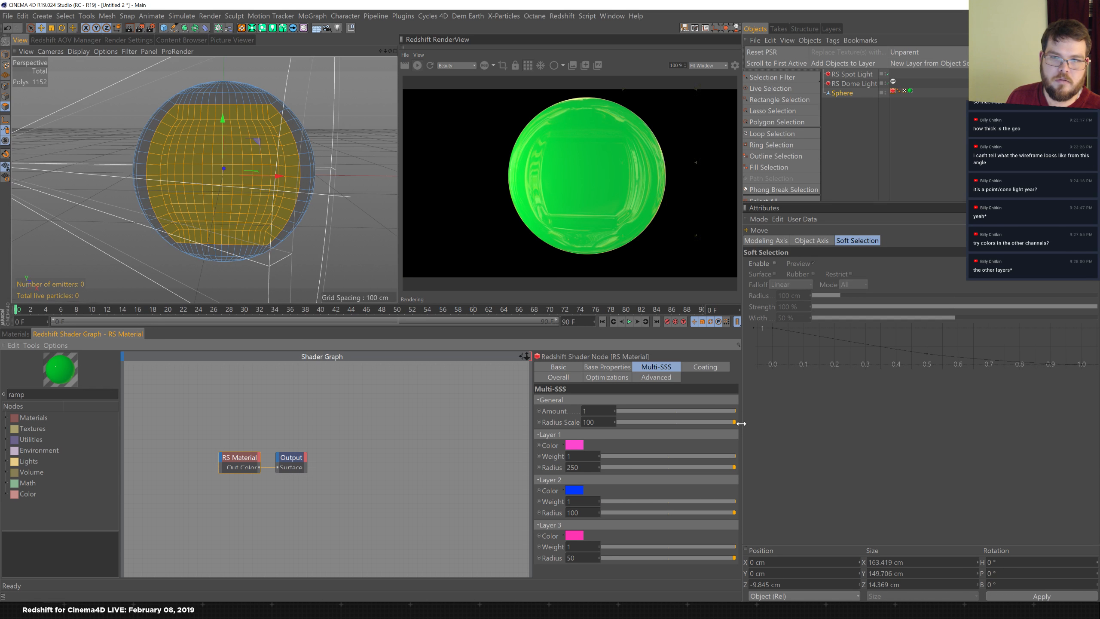
- Create a Redshift SSS material and apply it to the Sphere in place of its current material
{"action": "left_click", "coordinate": [15, 334]}
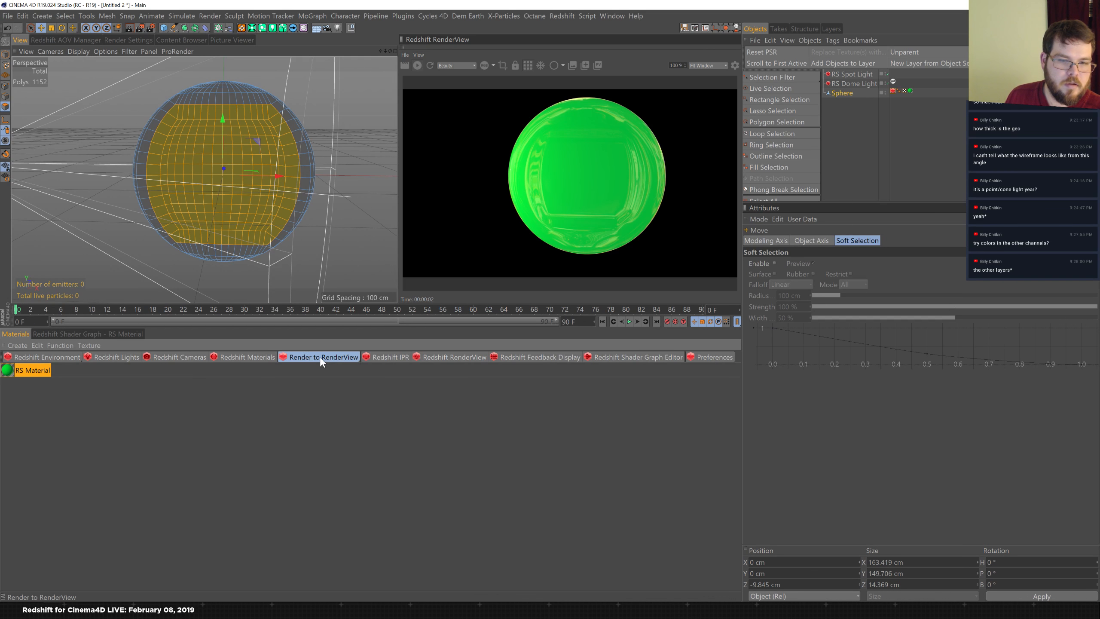
{"action": "left_click", "coordinate": [248, 356]}
{"action": "mouse_move", "coordinate": [278, 363]}
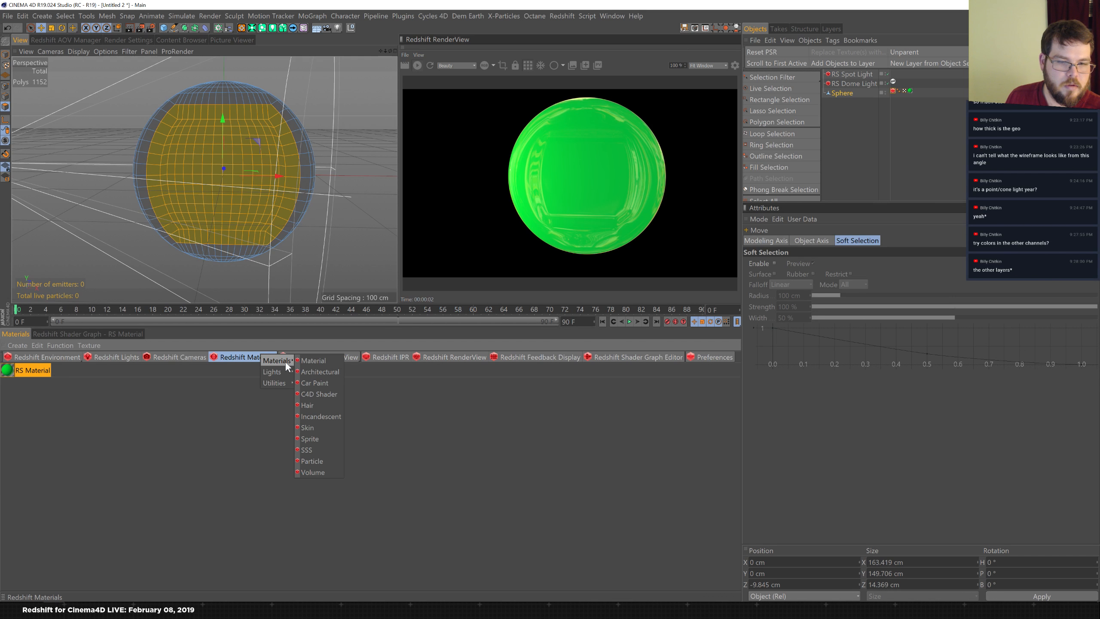
{"action": "left_click", "coordinate": [313, 449]}
{"action": "left_click_drag", "start_coordinate": [10, 370], "coordinate": [912, 91]}
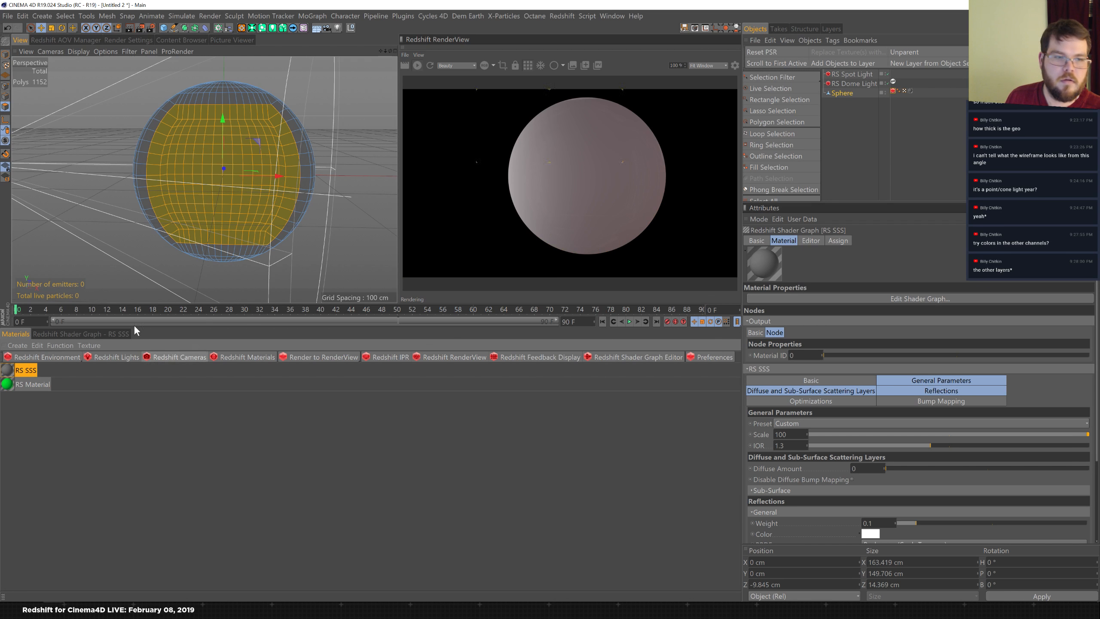
- Open the new SSS material's shader graph and space out its RS SSS and Output nodes
{"action": "left_click", "coordinate": [125, 333]}
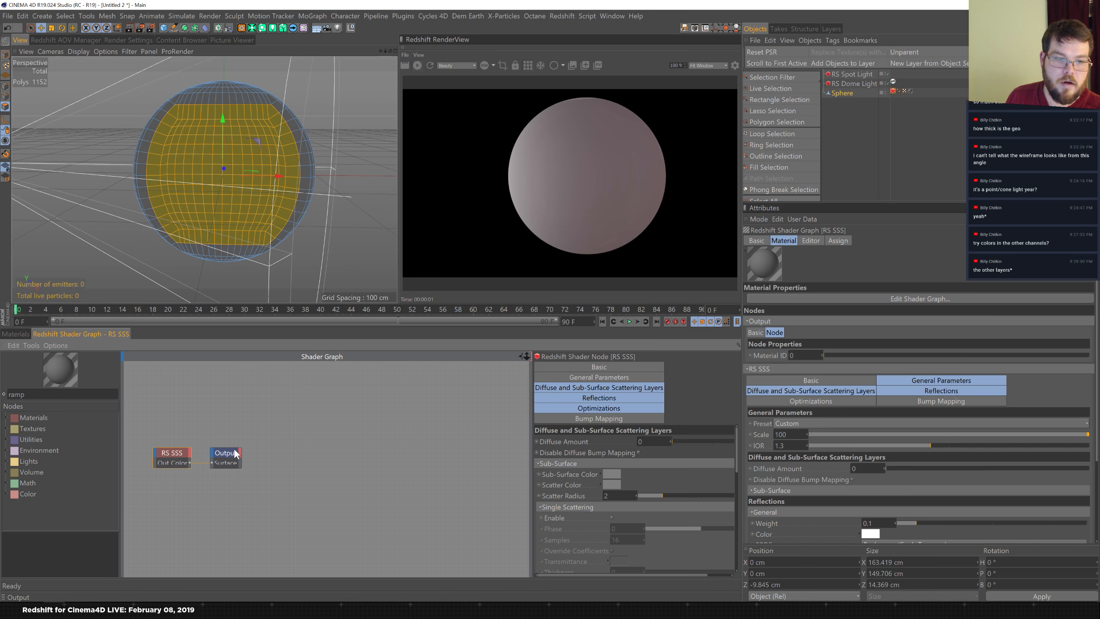
{"action": "left_click_drag", "start_coordinate": [228, 453], "coordinate": [307, 448]}
{"action": "left_click_drag", "start_coordinate": [167, 452], "coordinate": [224, 438]}
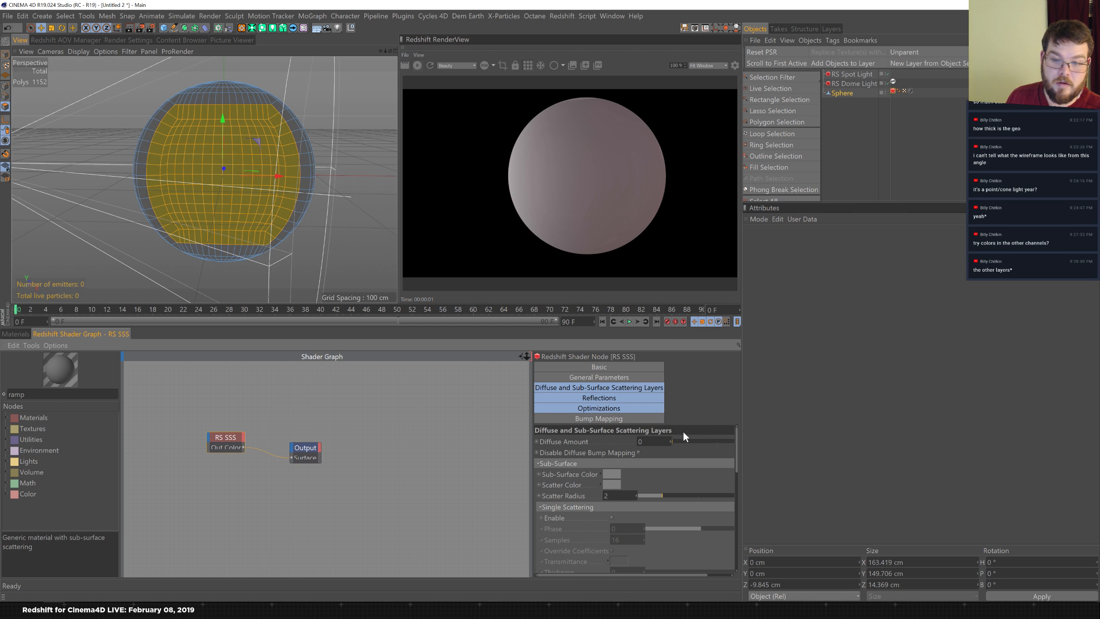
- Set the RS SSS node's Sub-Surface Color to dark red and its Scatter Color to pale mint (RGB 160, 235, 210)
{"action": "left_click", "coordinate": [611, 474]}
{"action": "left_click_drag", "start_coordinate": [666, 496], "coordinate": [674, 497]}
{"action": "left_click", "coordinate": [595, 523]}
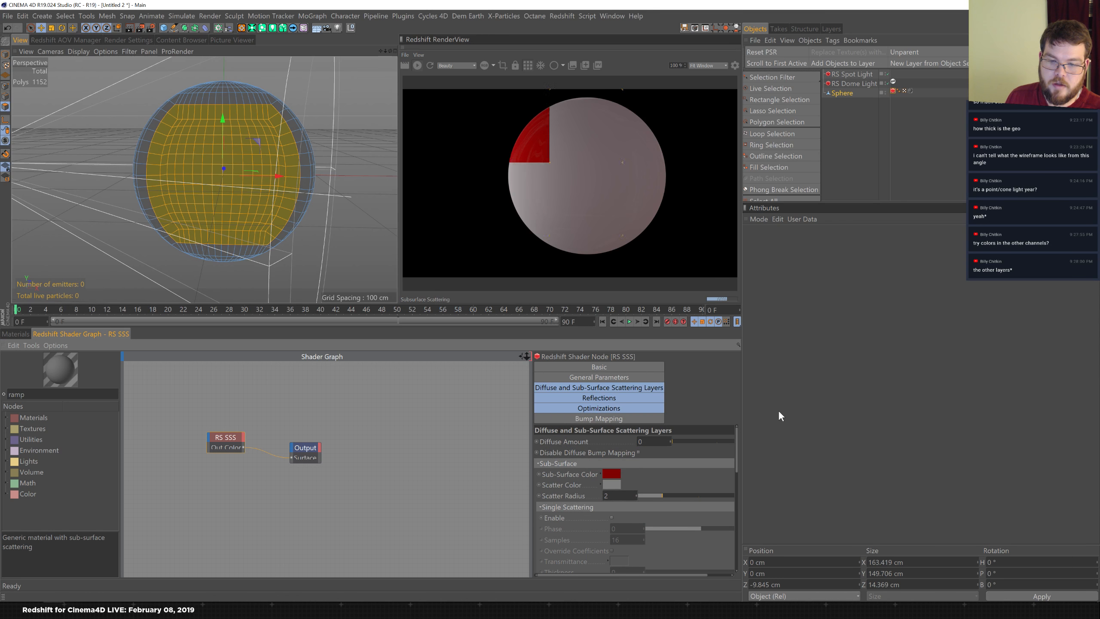
{"action": "left_click", "coordinate": [612, 484]}
{"action": "mouse_move", "coordinate": [616, 513]}
{"action": "left_mouse_down"}
{"action": "mouse_move", "coordinate": [670, 520]}
{"action": "mouse_move", "coordinate": [630, 499]}
{"action": "left_mouse_up"}
{"action": "left_click", "coordinate": [603, 538]}
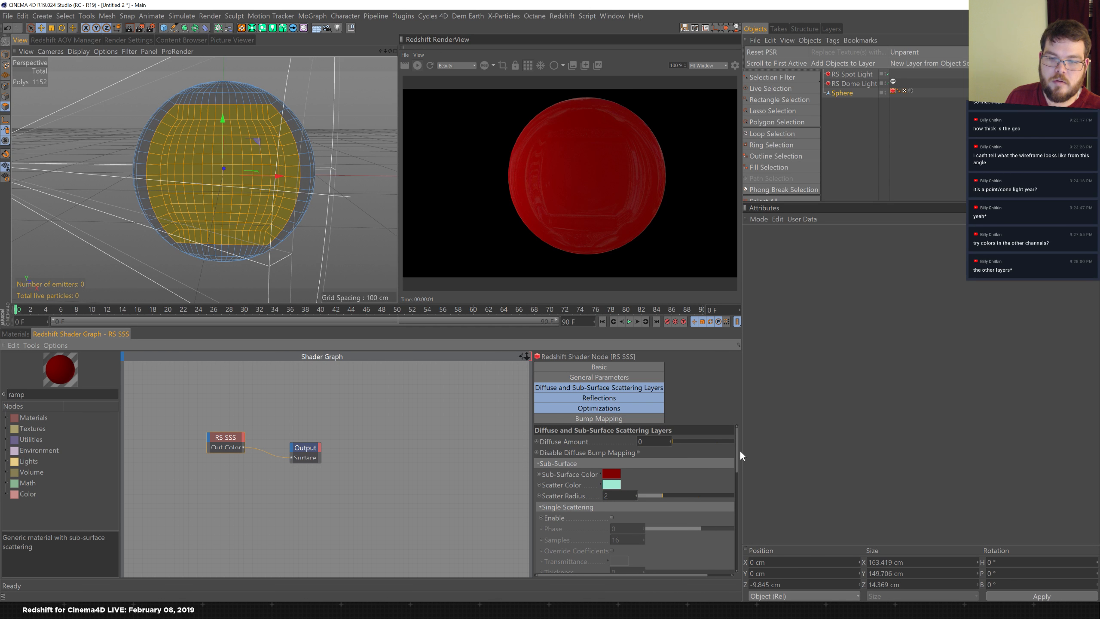
- Try a Diffuse Amount of 1 and 0.505 on the RS SSS node, and view its General Parameters
{"action": "left_click_drag", "start_coordinate": [712, 439], "coordinate": [804, 431]}
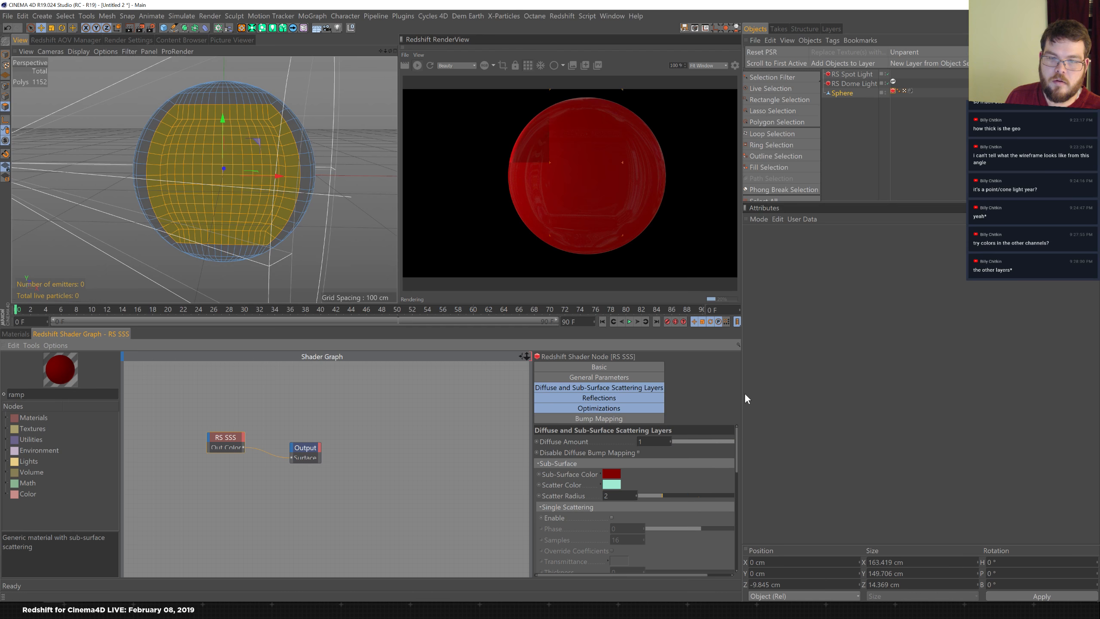
{"action": "mouse_move", "coordinate": [701, 441]}
{"action": "left_mouse_down"}
{"action": "mouse_move", "coordinate": [682, 440]}
{"action": "mouse_move", "coordinate": [716, 439]}
{"action": "left_mouse_up"}
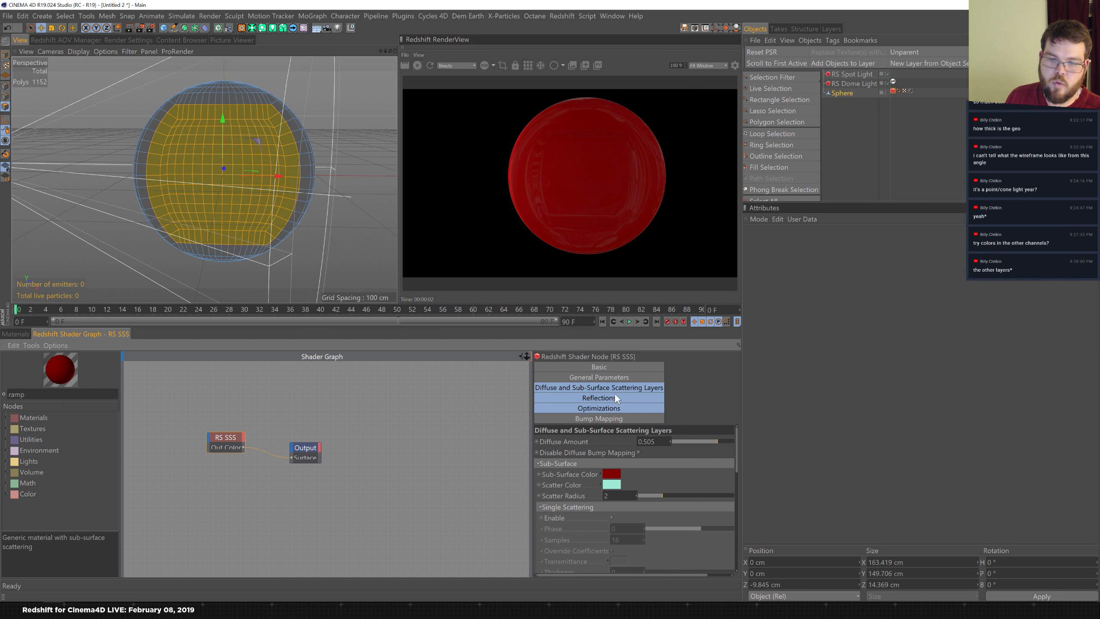
{"action": "left_click", "coordinate": [619, 376]}
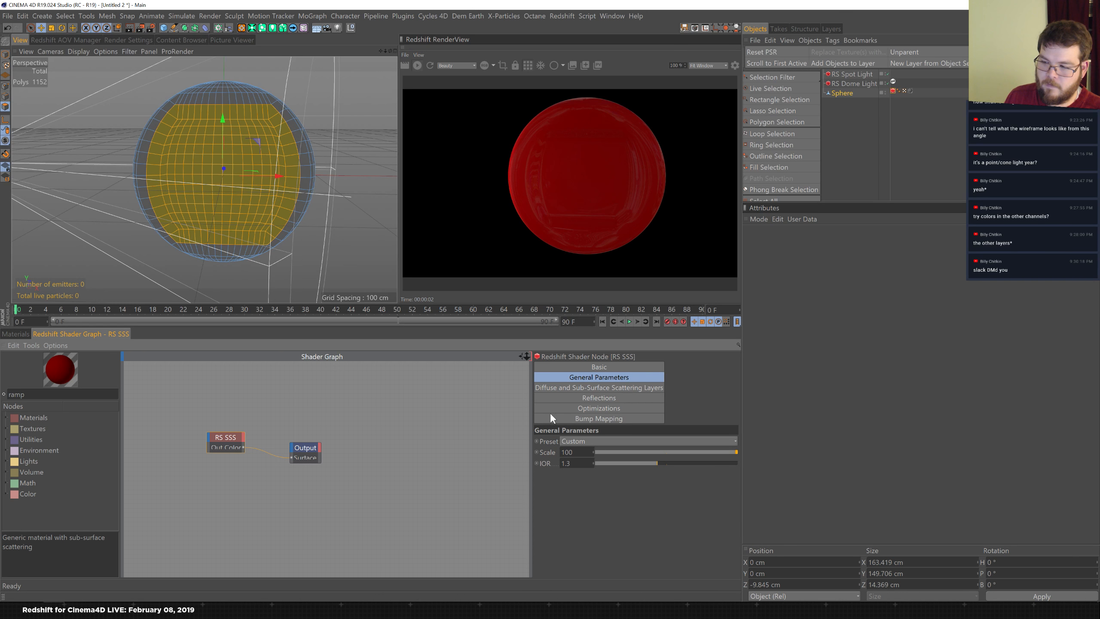
- Switch to Slack, view the project image shared in the unread direct message, and return to Cinema 4D
{"action": "left_click", "coordinate": [204, 611]}
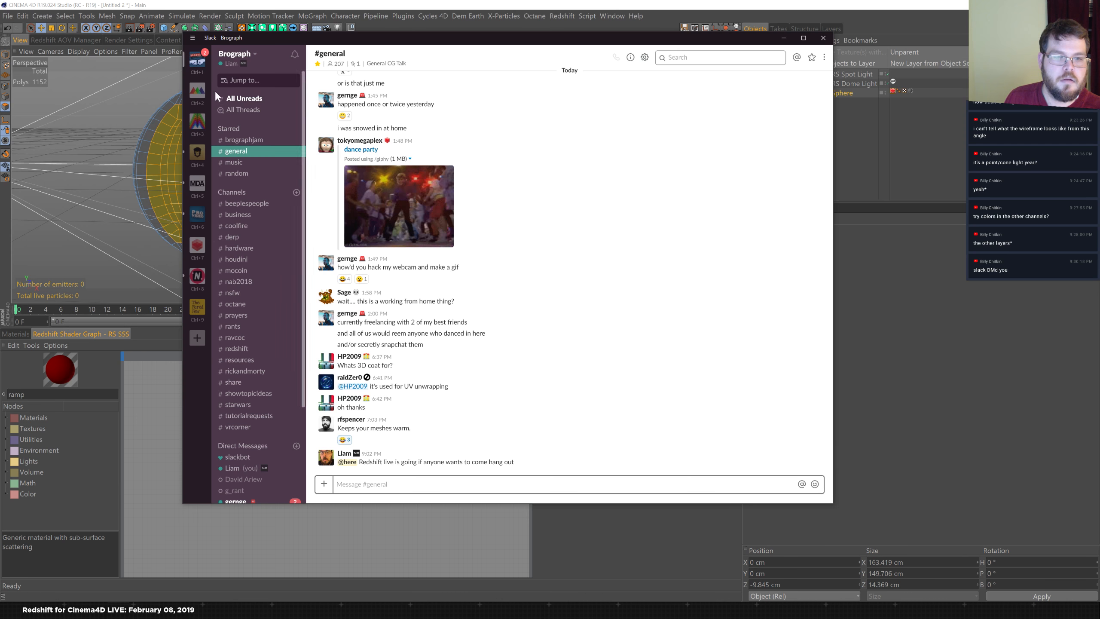
{"action": "left_click", "coordinate": [286, 501]}
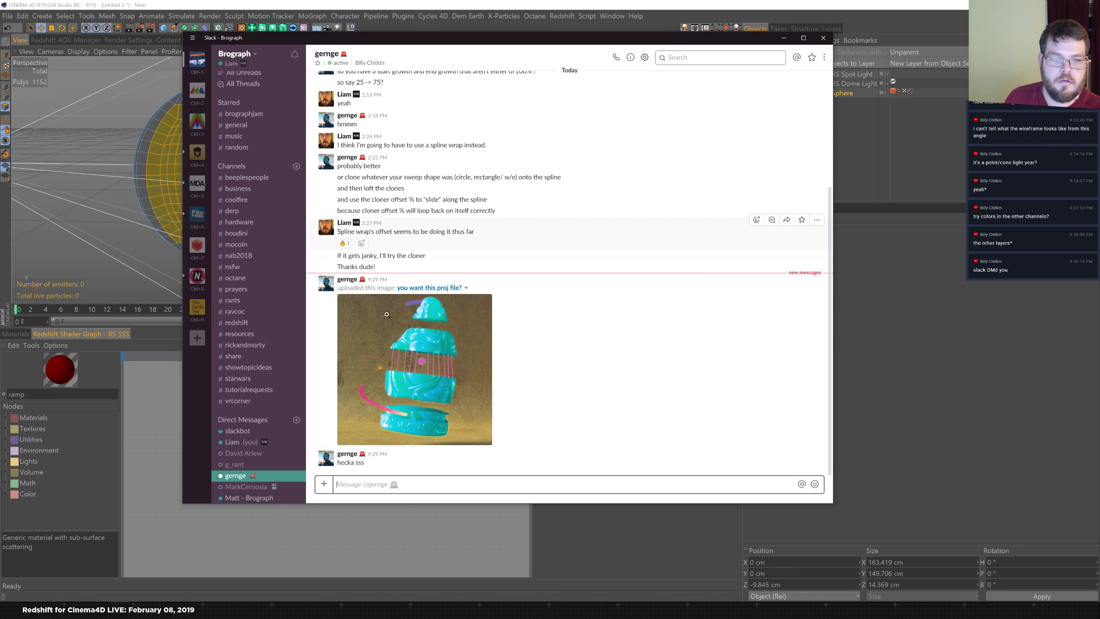
{"action": "left_click", "coordinate": [420, 357]}
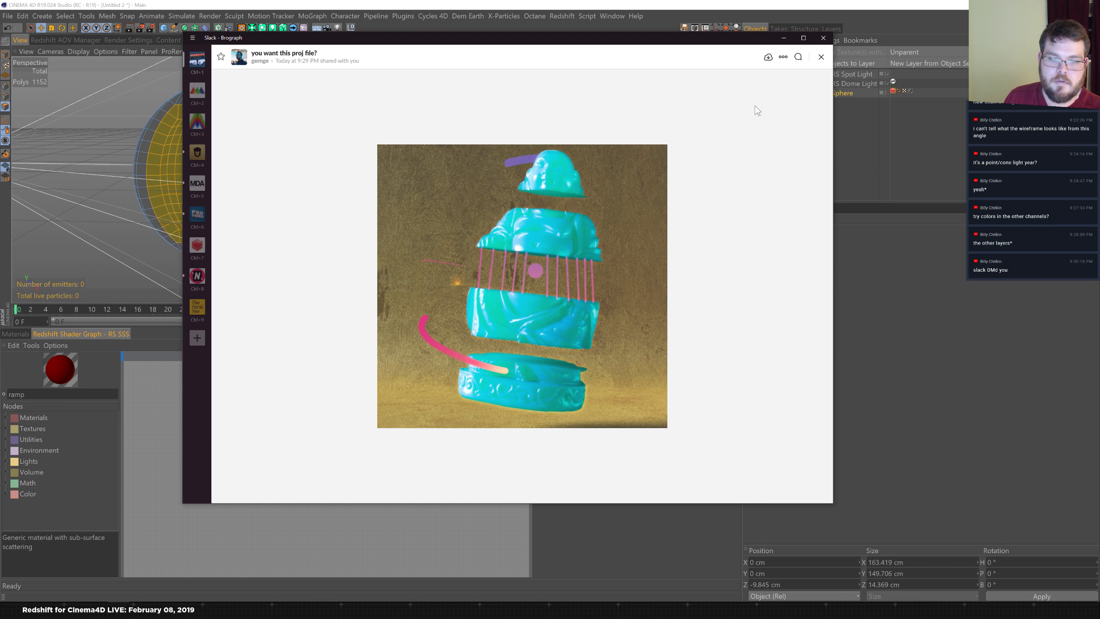
{"action": "left_click", "coordinate": [783, 38]}
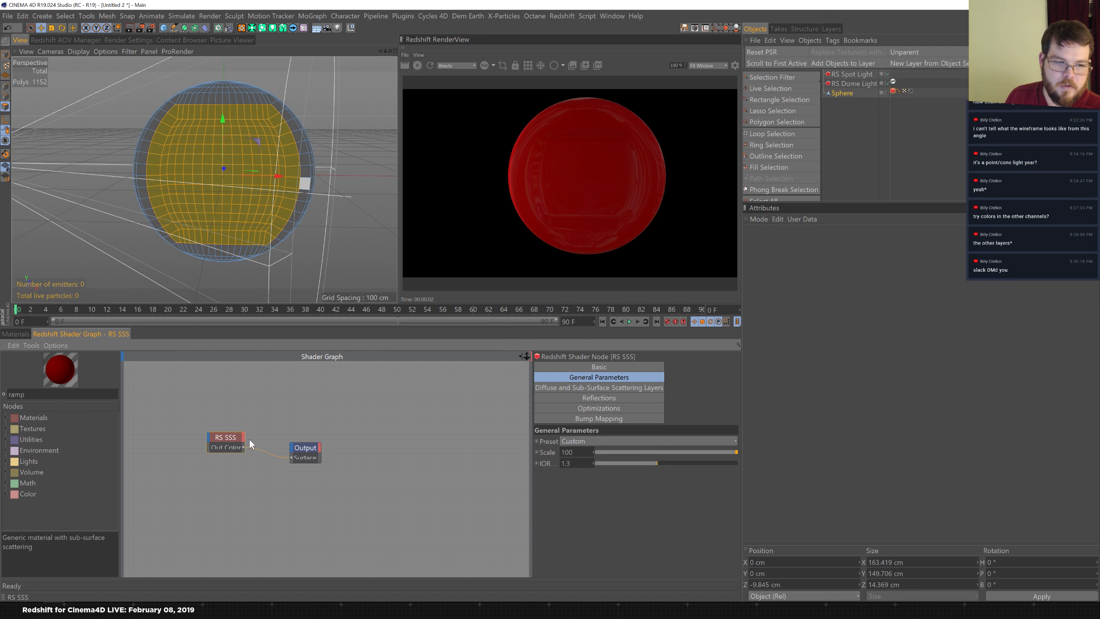
- Try different Diffuse Amount values on the RS SSS node and leave the amount at 0
{"action": "left_click", "coordinate": [639, 366]}
{"action": "left_click", "coordinate": [632, 377]}
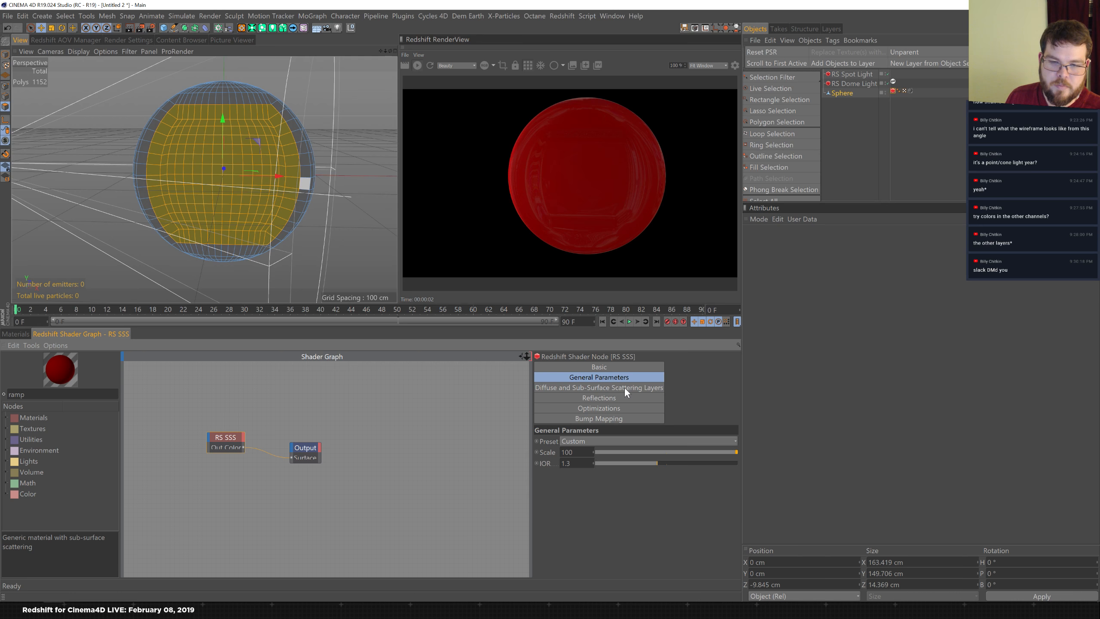
{"action": "left_click", "coordinate": [620, 389]}
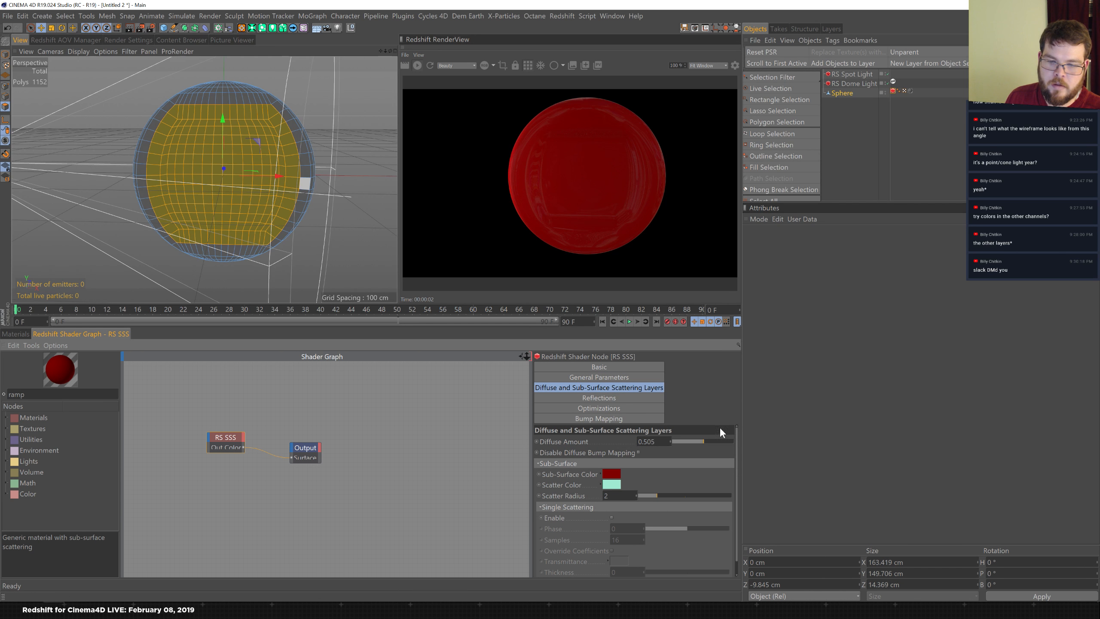
{"action": "mouse_move", "coordinate": [735, 430]}
{"action": "left_mouse_down"}
{"action": "mouse_move", "coordinate": [729, 452]}
{"action": "mouse_move", "coordinate": [732, 426]}
{"action": "left_mouse_up"}
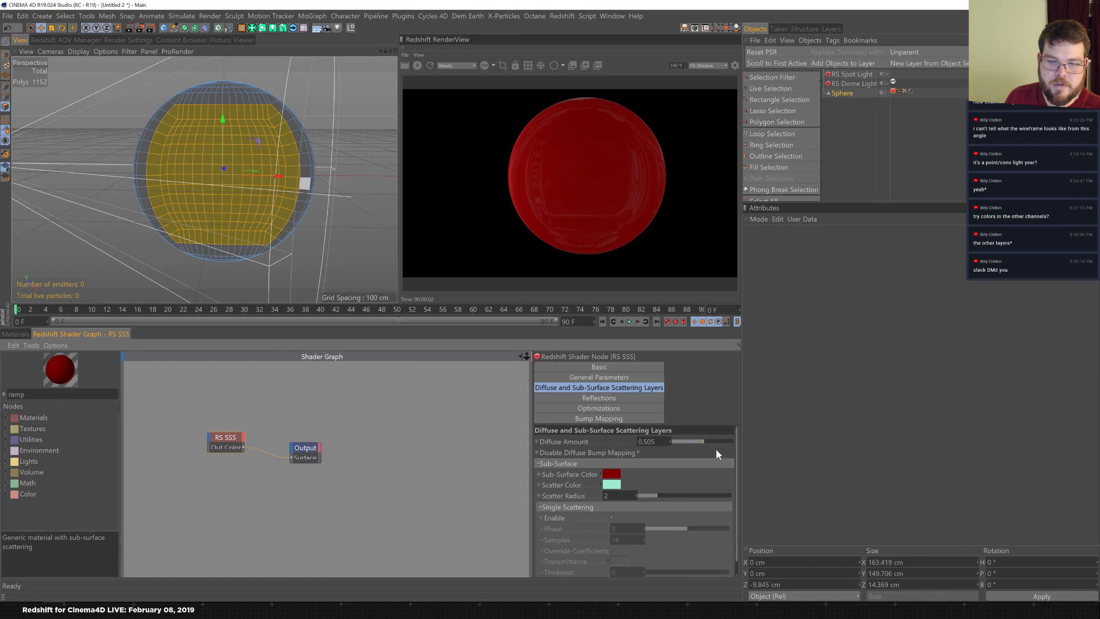
{"action": "left_click_drag", "start_coordinate": [648, 443], "coordinate": [642, 443]}
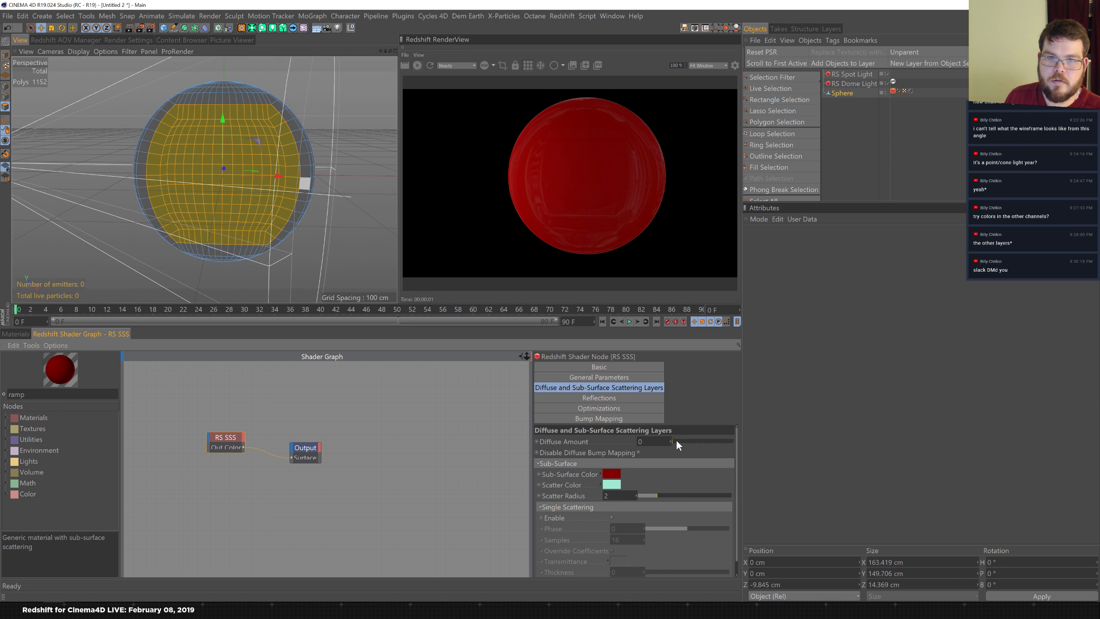
{"action": "left_click_drag", "start_coordinate": [678, 443], "coordinate": [753, 443]}
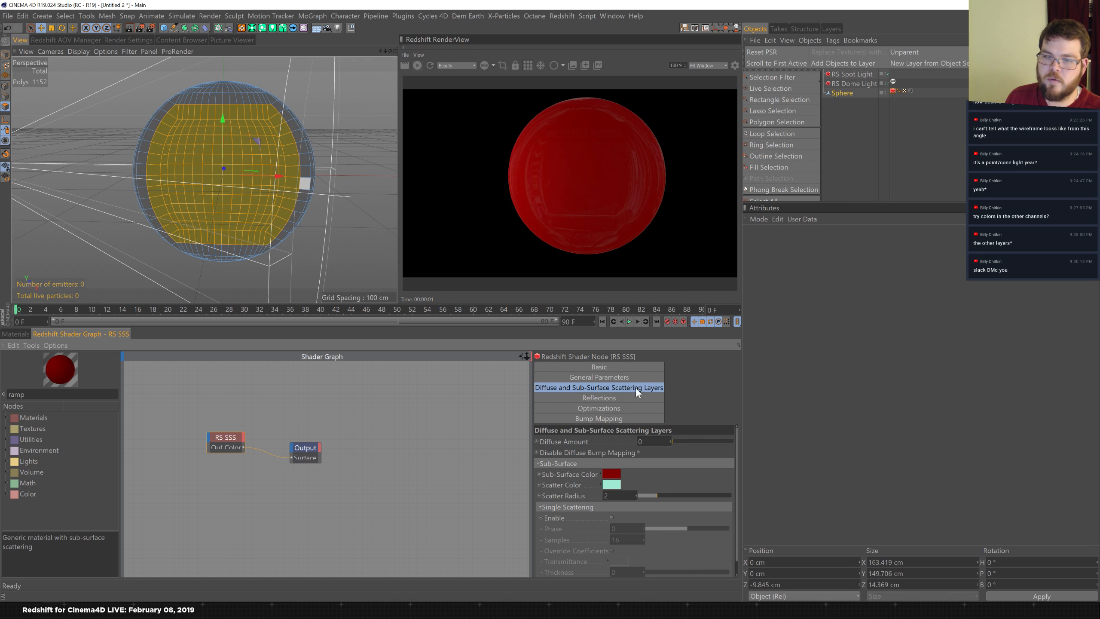
- Review the RS SSS node's Reflections, Optimizations and Bump Mapping settings
{"action": "left_click", "coordinate": [632, 398]}
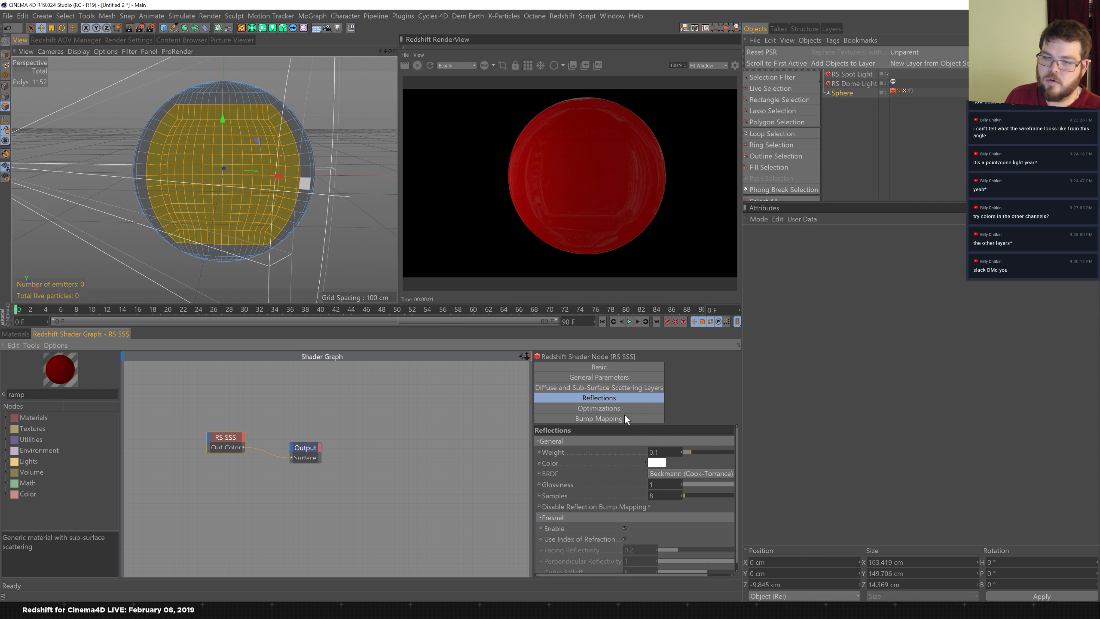
{"action": "left_click", "coordinate": [616, 408]}
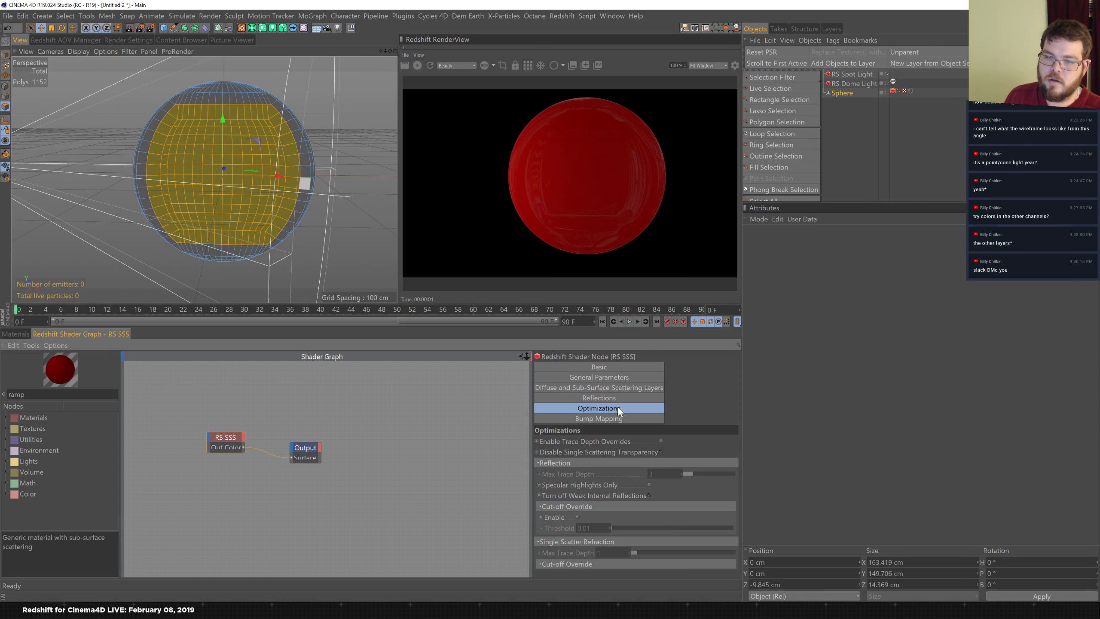
{"action": "left_click", "coordinate": [612, 418]}
- Try low and high Scatter Radius values on the RS SSS node, settle on 2.36, and leave the Scatter Color as it is
{"action": "left_click", "coordinate": [625, 387]}
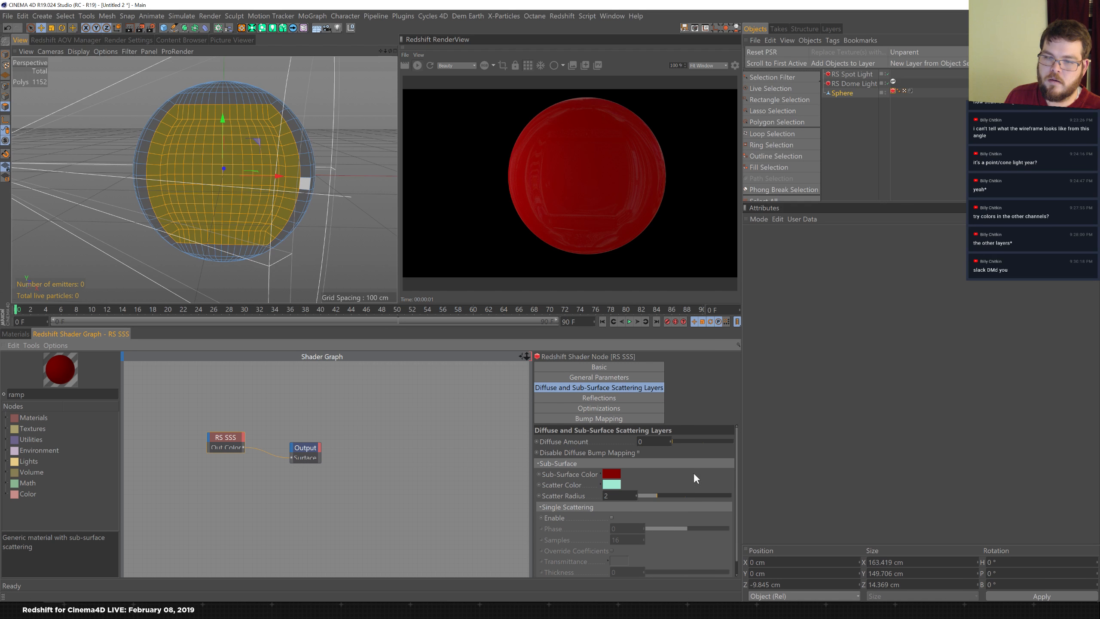
{"action": "left_click", "coordinate": [698, 495]}
{"action": "left_click", "coordinate": [645, 496]}
{"action": "left_click", "coordinate": [641, 495]}
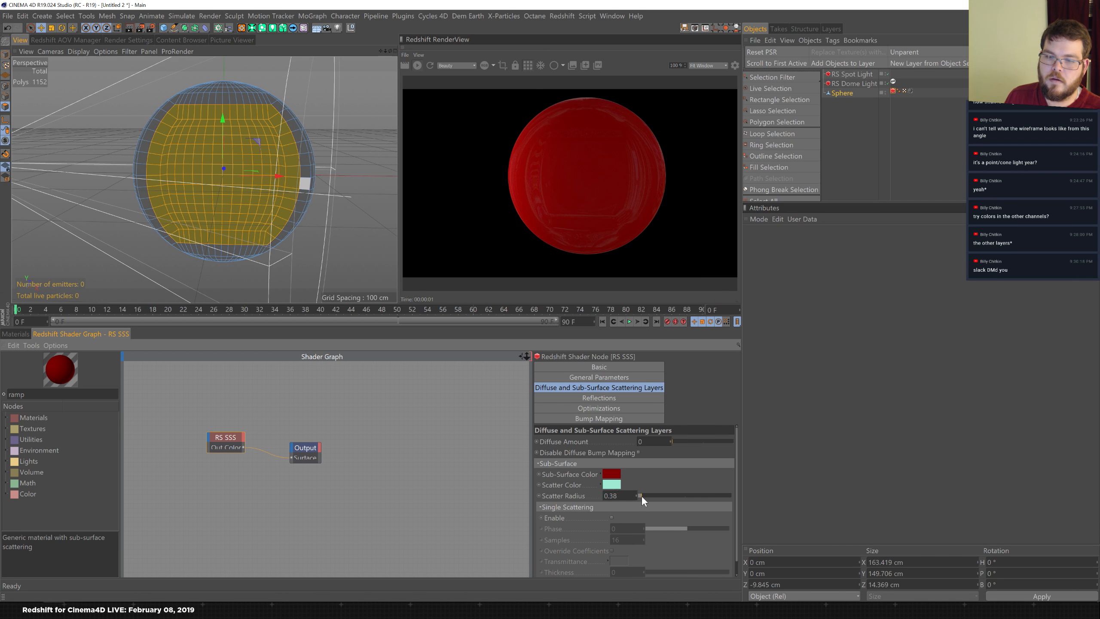
{"action": "left_click", "coordinate": [660, 496]}
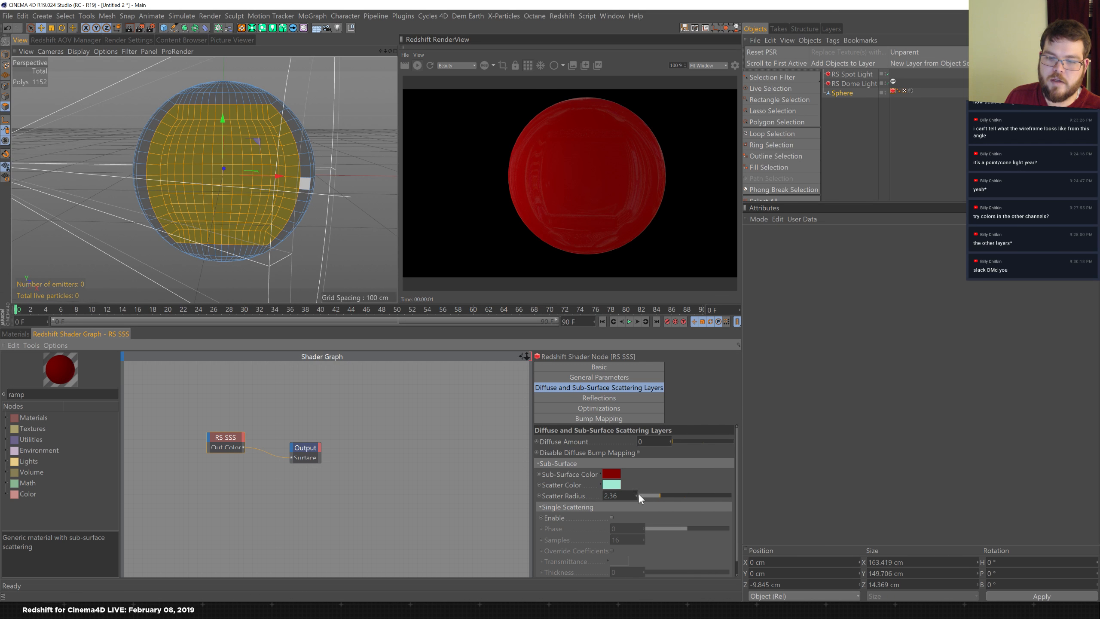
{"action": "left_click", "coordinate": [612, 484]}
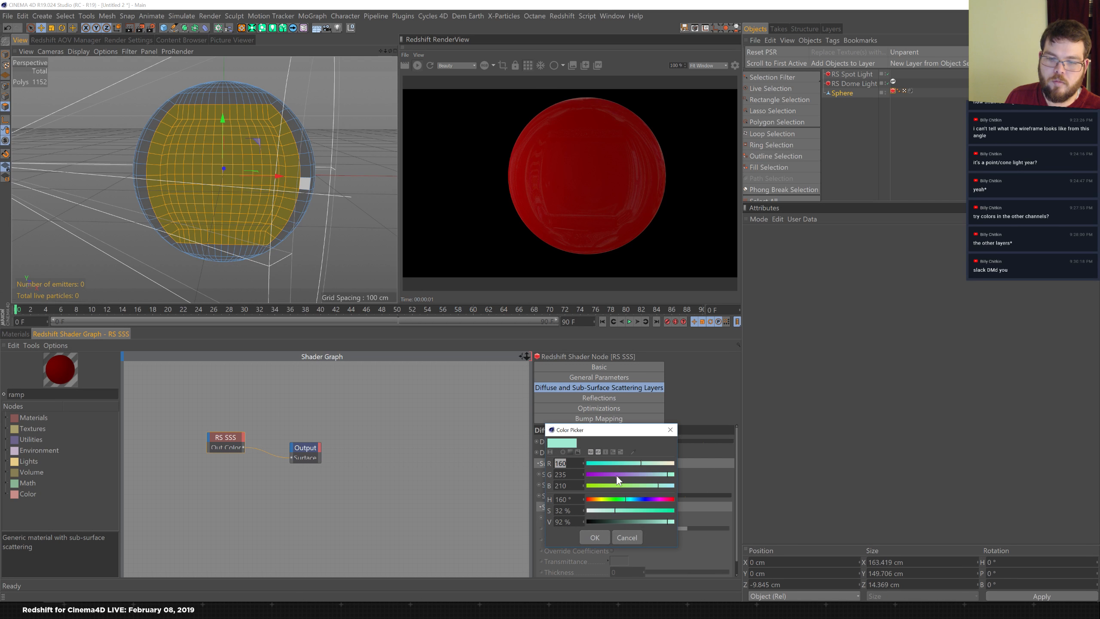
{"action": "left_click", "coordinate": [628, 533]}
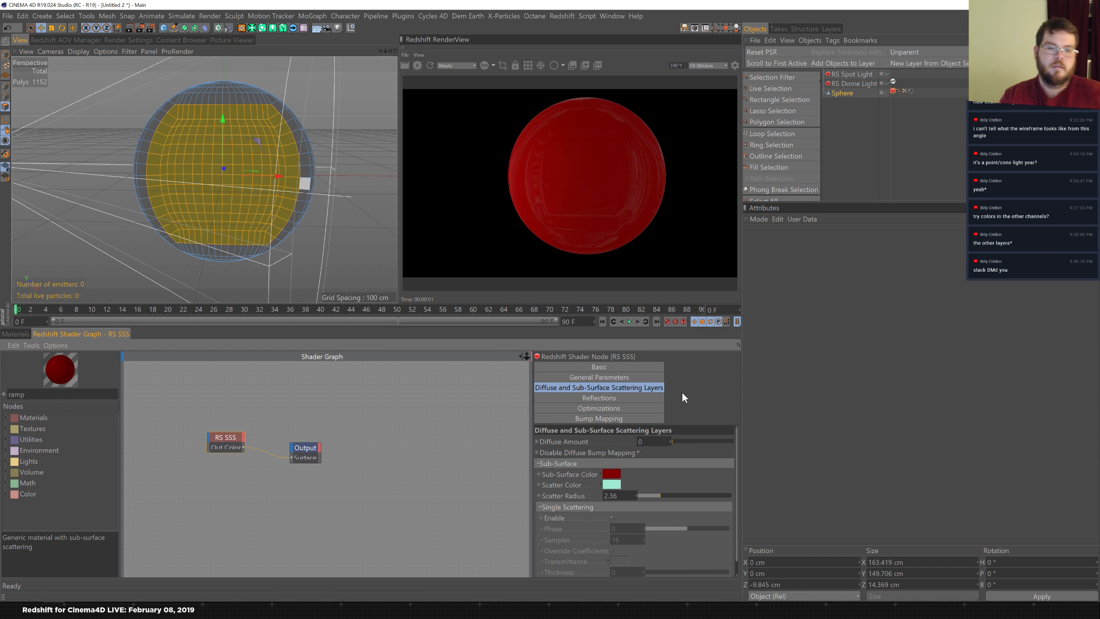
- Create a new Redshift Skin material for the sphere
{"action": "left_click", "coordinate": [25, 333]}
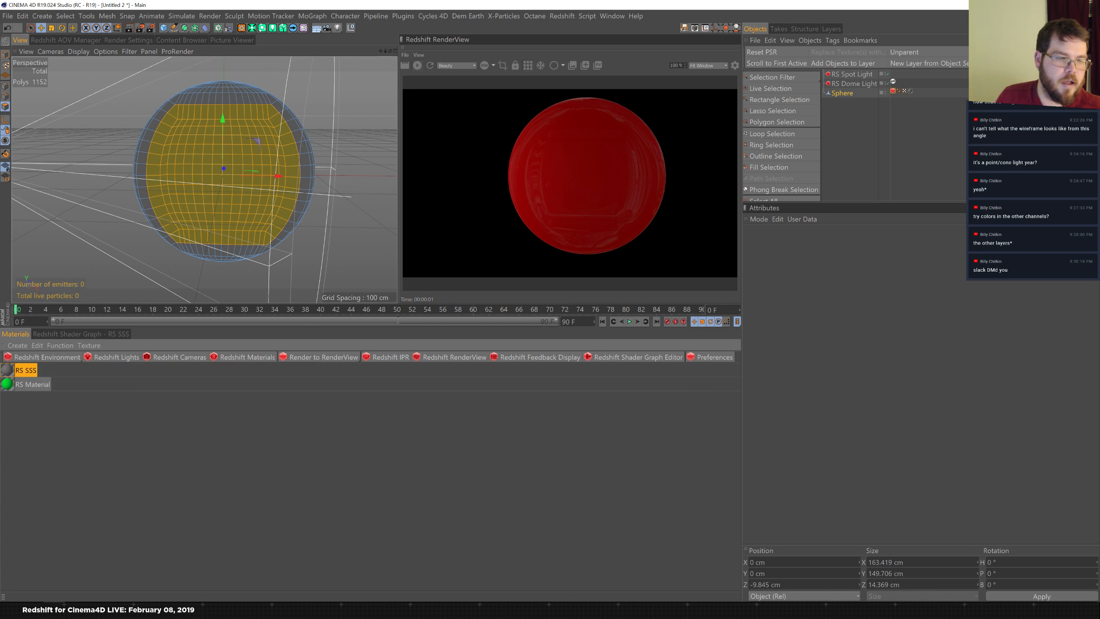
{"action": "left_click", "coordinate": [266, 357]}
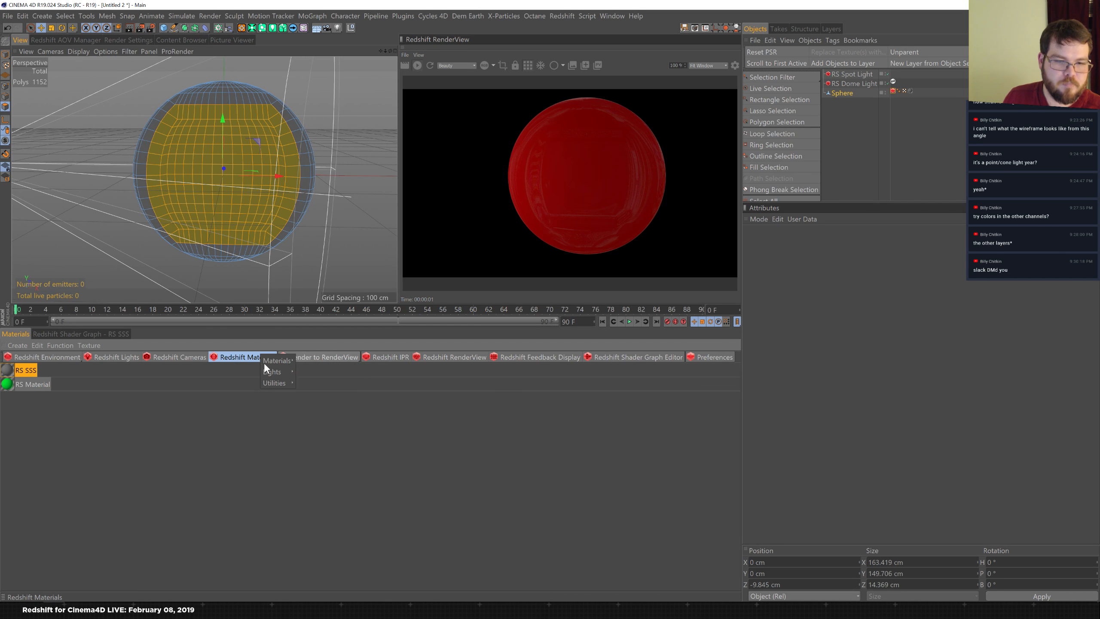
{"action": "mouse_move", "coordinate": [279, 362]}
{"action": "left_click", "coordinate": [321, 429]}
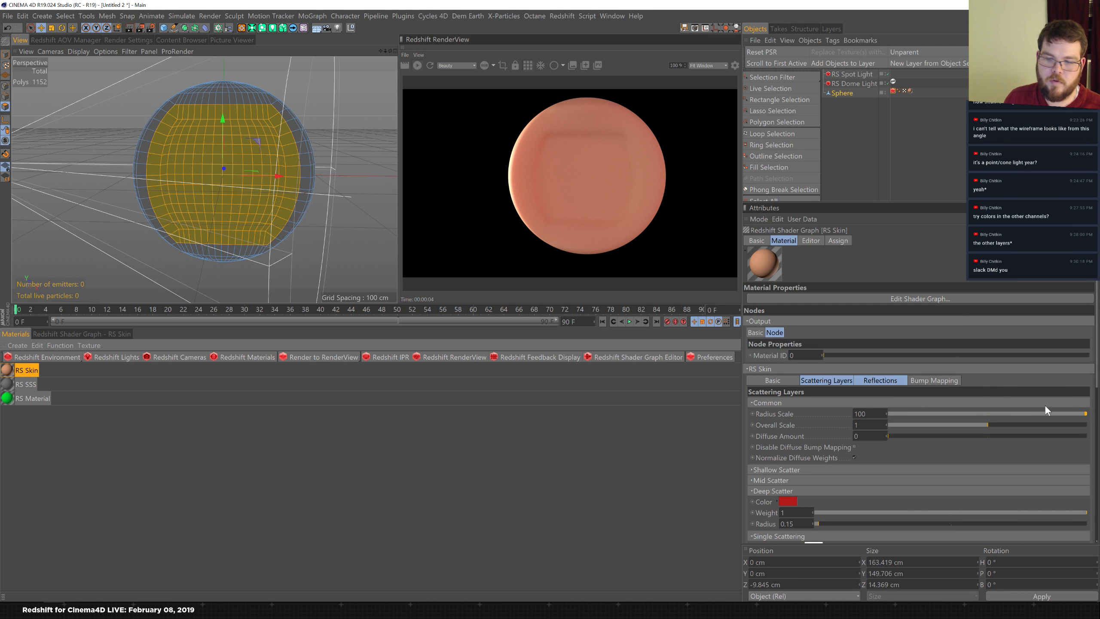
- Examine the RS Skin material's scattering and reflection settings, including the expanded Shallow Scatter and Mid Scatter layers
{"action": "scroll", "coordinate": [1083, 403], "scroll_direction": "down", "scroll_amount": 5}
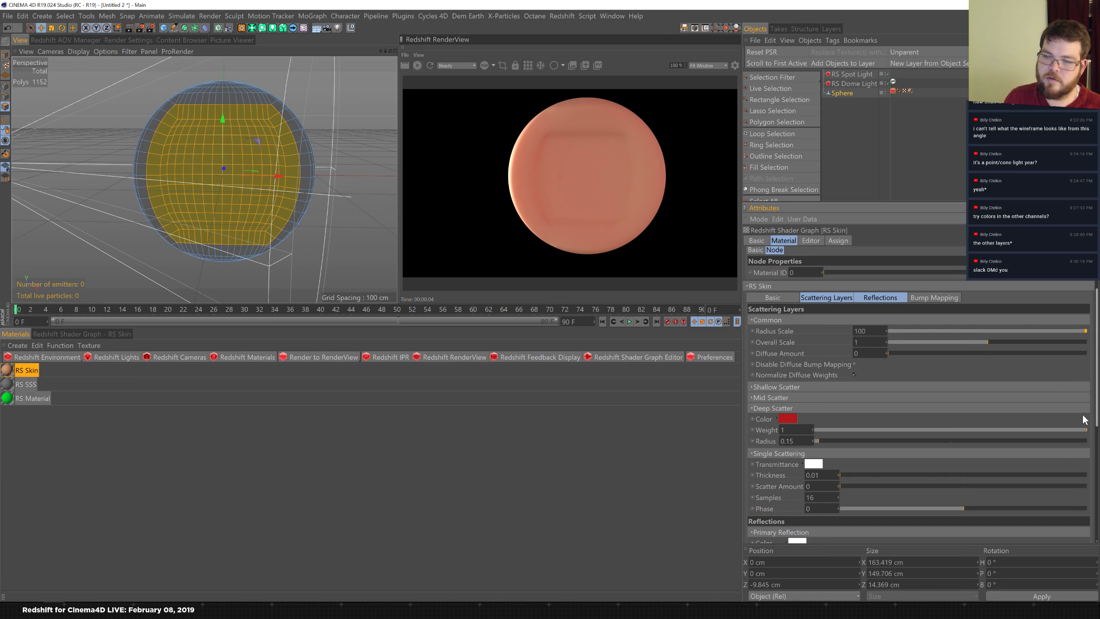
{"action": "scroll", "coordinate": [1076, 425], "scroll_direction": "down", "scroll_amount": 3}
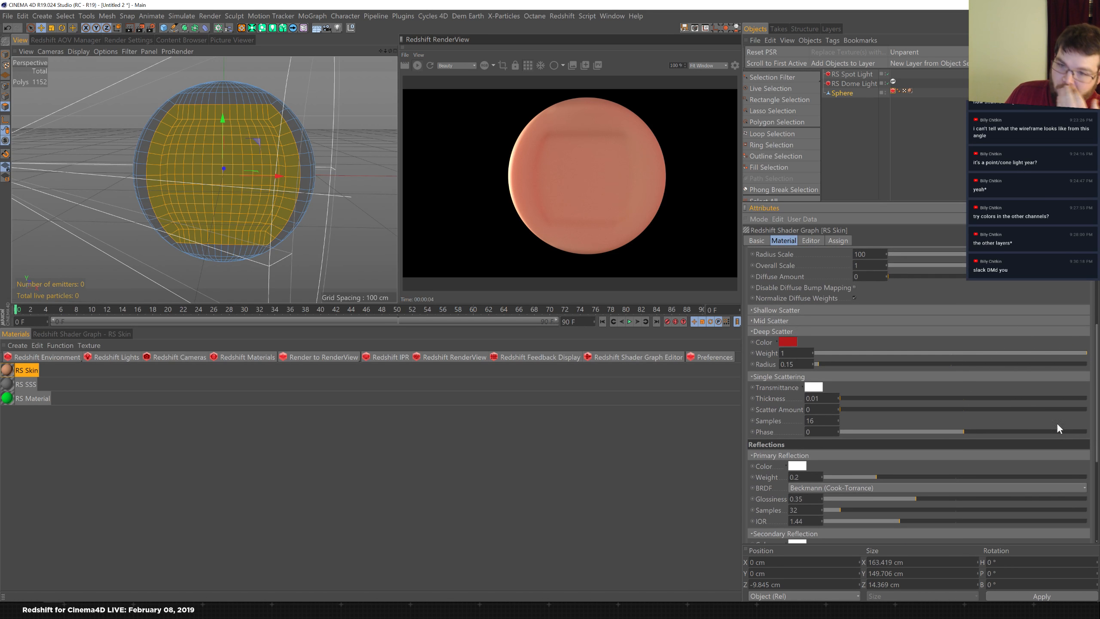
{"action": "left_click", "coordinate": [779, 309]}
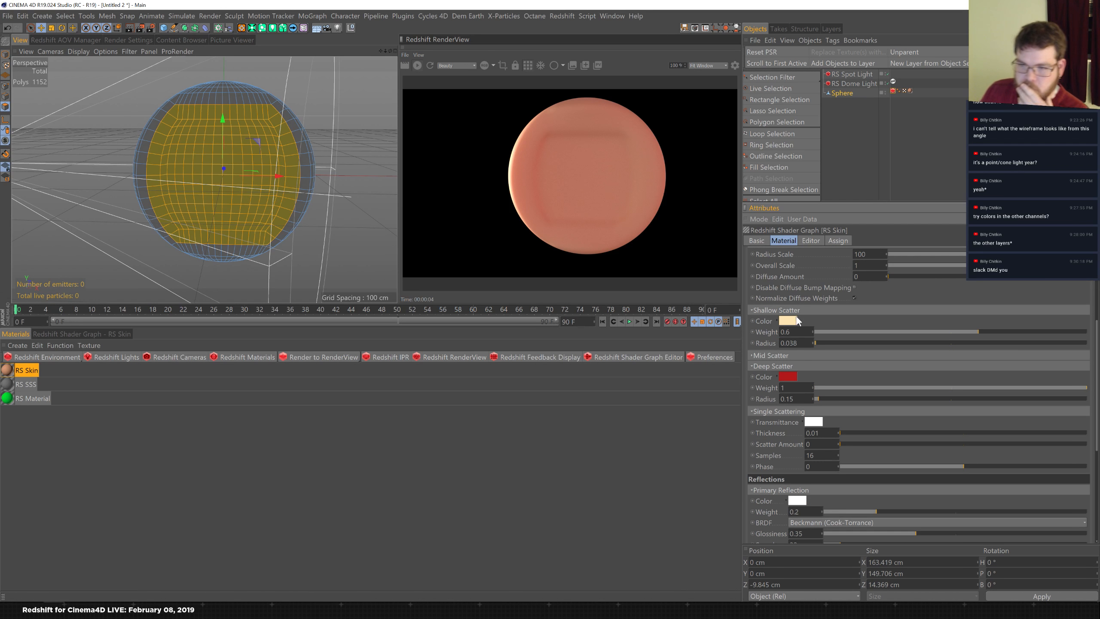
{"action": "left_click", "coordinate": [795, 355]}
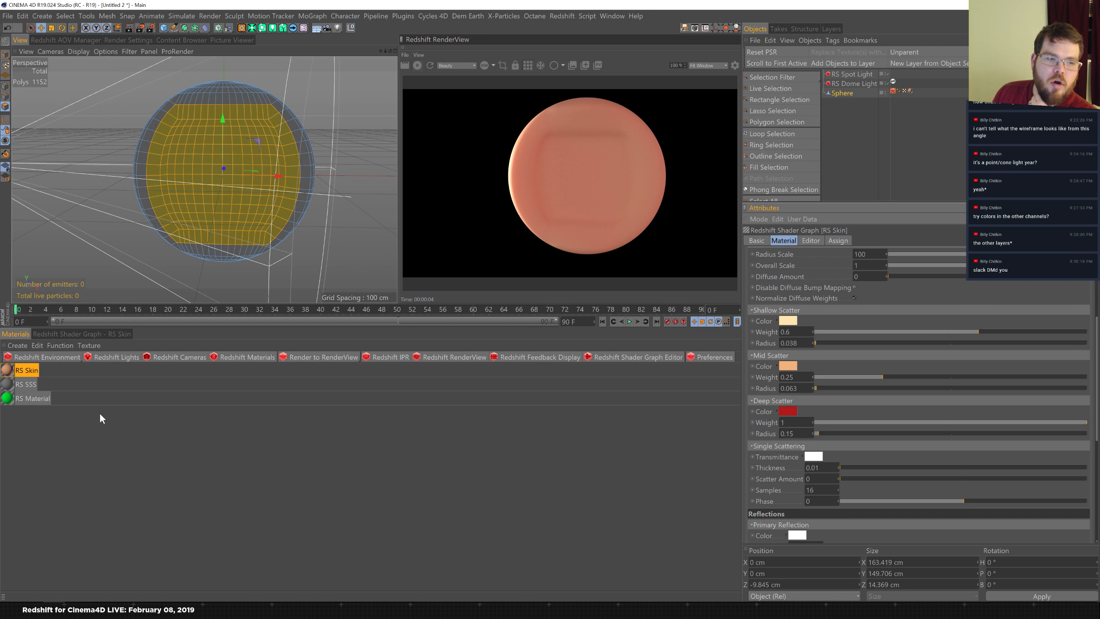
- Replace the sphere's assigned material with the green RS Material and bring up the RS Skin shader graph
{"action": "mouse_move", "coordinate": [8, 402]}
{"action": "left_mouse_down"}
{"action": "mouse_move", "coordinate": [818, 202]}
{"action": "mouse_move", "coordinate": [918, 86]}
{"action": "mouse_move", "coordinate": [911, 94]}
{"action": "left_mouse_up"}
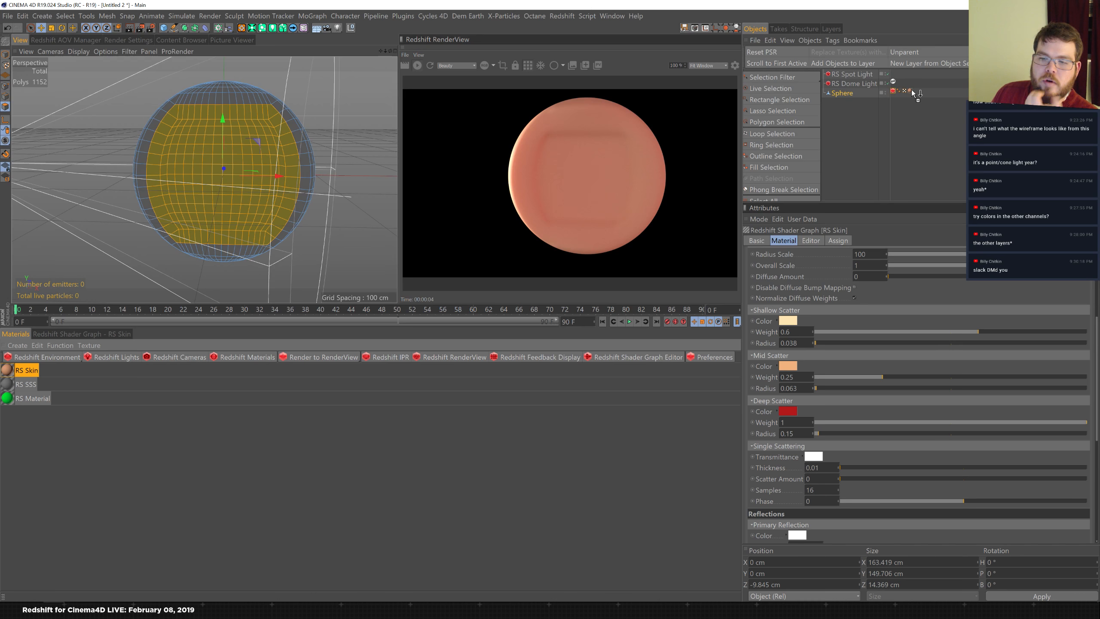
{"action": "left_click_drag", "start_coordinate": [911, 91], "coordinate": [911, 92]}
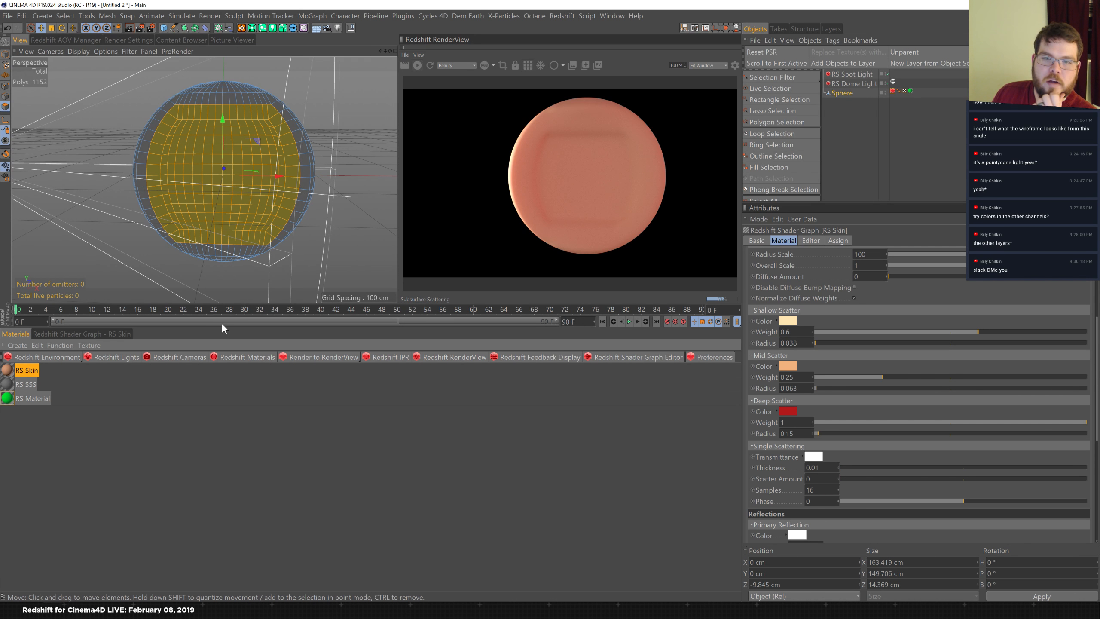
{"action": "left_click", "coordinate": [95, 333]}
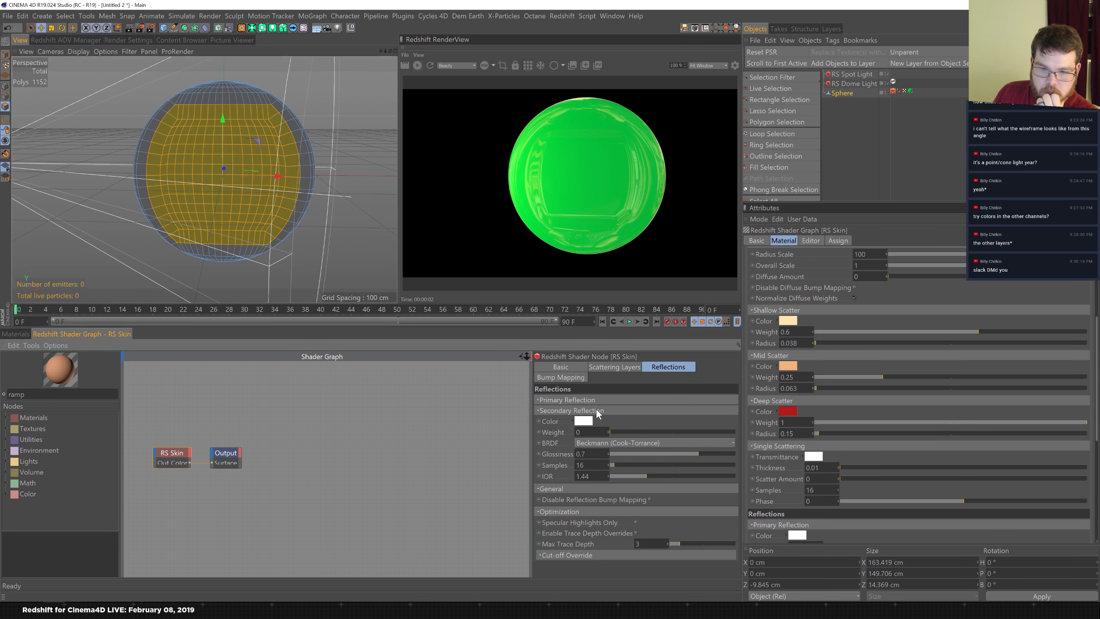
- Open RS Material in the shader graph while keeping the RS Skin scatter settings in the attributes for reference
{"action": "left_click", "coordinate": [14, 334]}
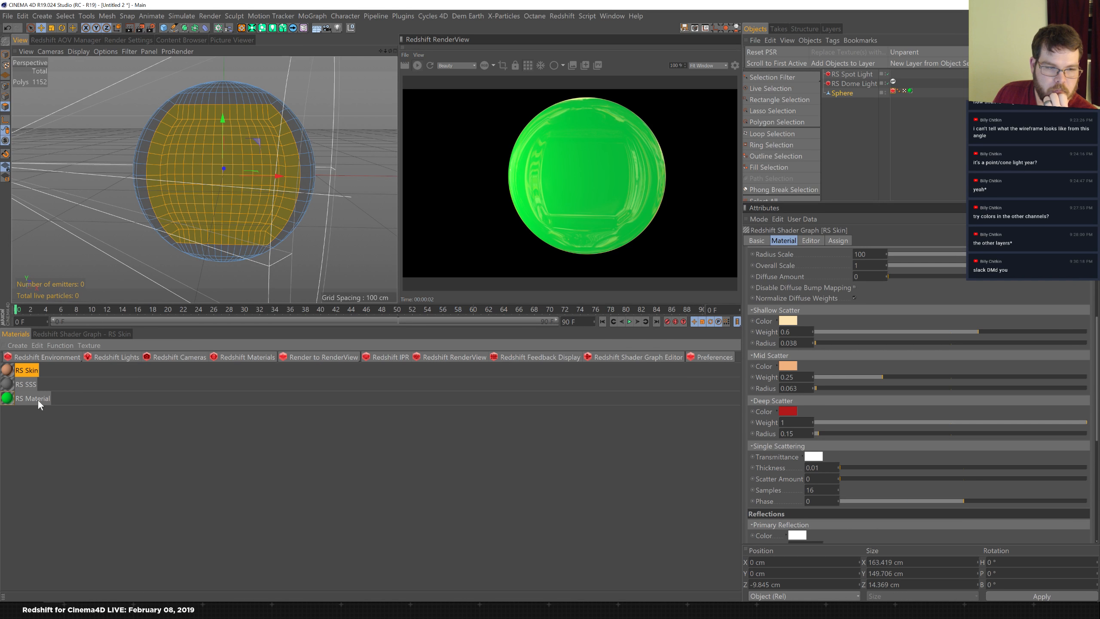
{"action": "left_click", "coordinate": [28, 399]}
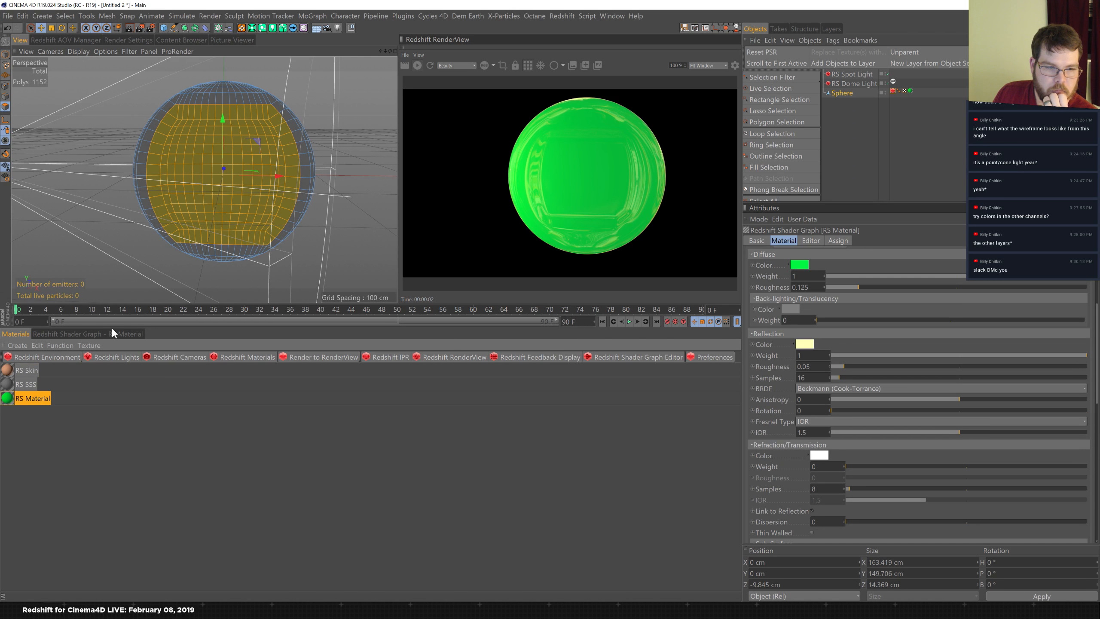
{"action": "left_click", "coordinate": [28, 371]}
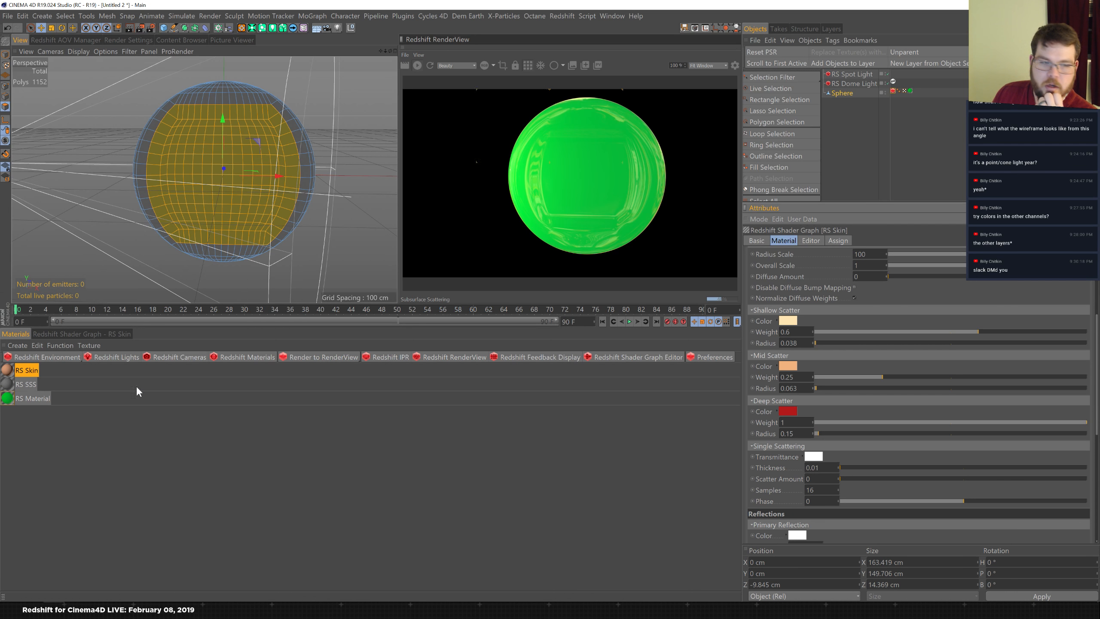
{"action": "left_click", "coordinate": [38, 399]}
{"action": "left_click", "coordinate": [120, 333]}
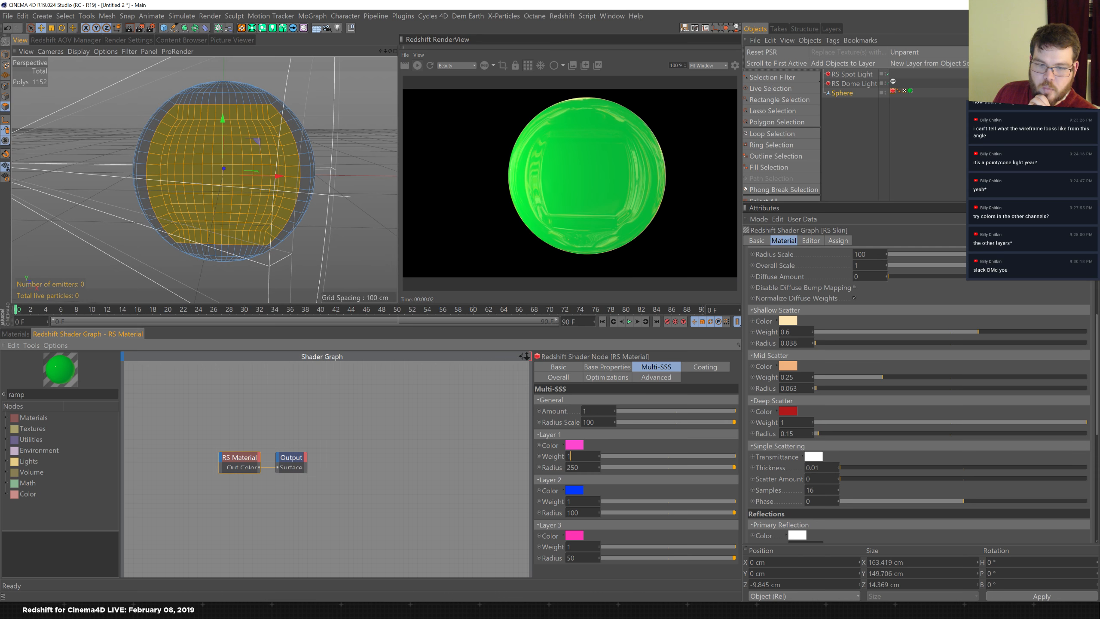
- Set the Multi-SSS Layer 1 weight to 0.6 and radius to 0.04 on RS Material
{"action": "key", "text": "BackSpace"}
{"action": "type", "text": "0.6"}
{"action": "key", "text": "Return"}
{"action": "key", "text": "Tab"}
{"action": "type", "text": ".014"}
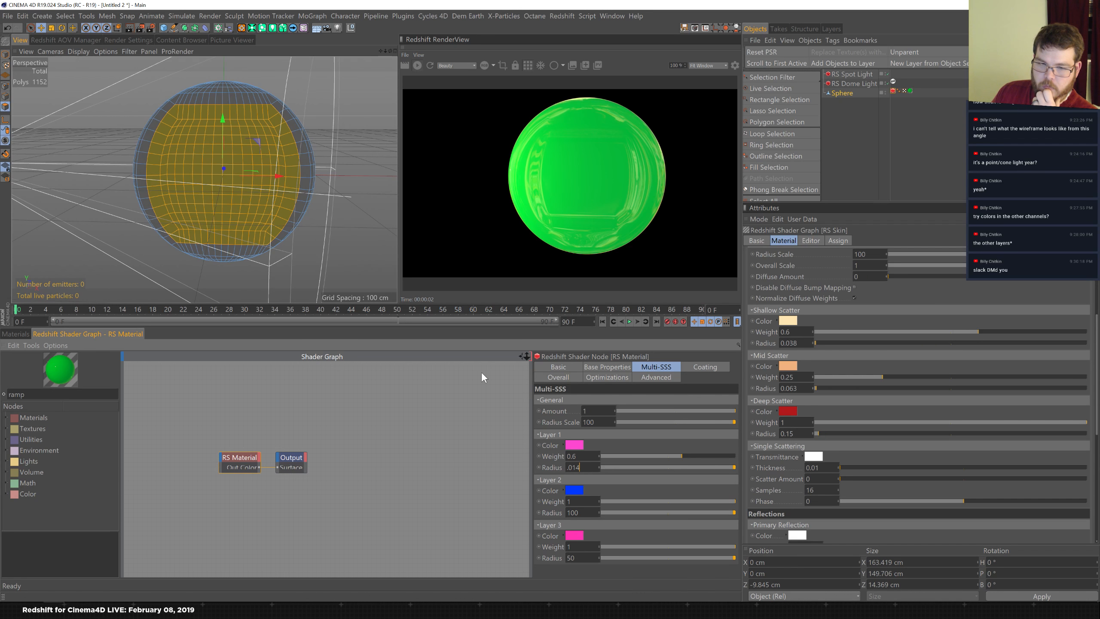
{"action": "key", "text": "Return"}
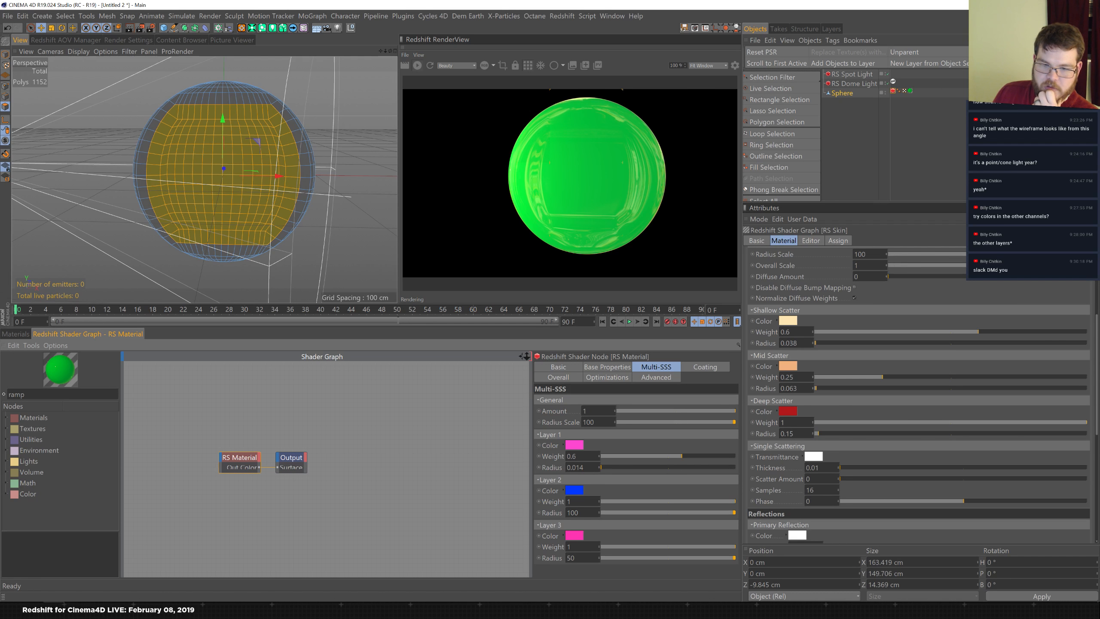
{"action": "key", "text": "BackSpace"}
{"action": "key", "text": "Return"}
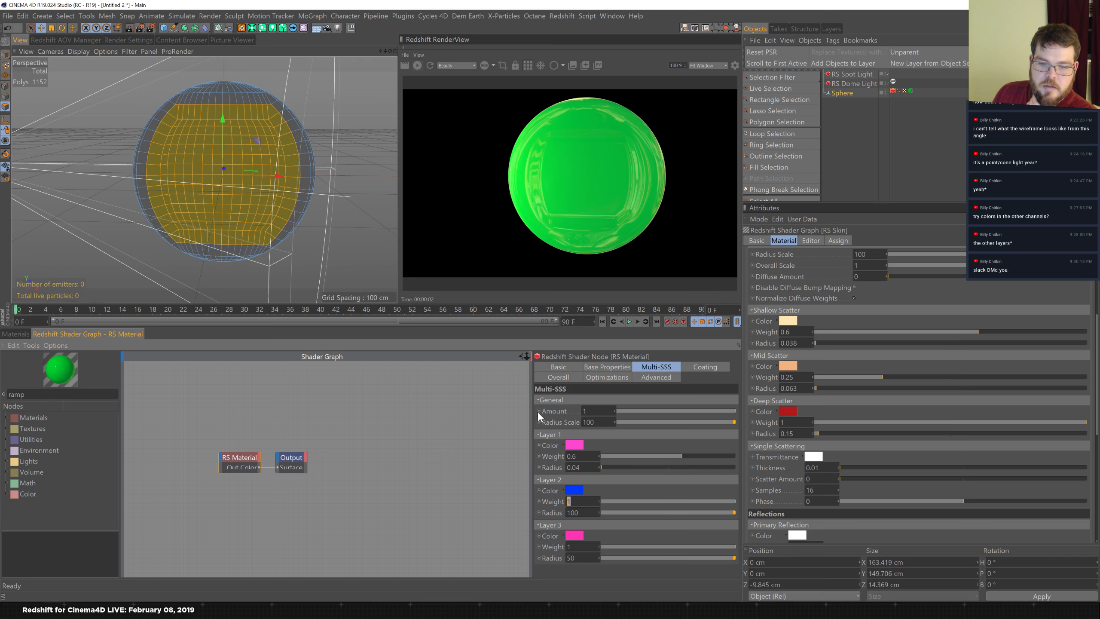
- Set the Multi-SSS Layer 2 weight to 0.25 and radius to 0.063
{"action": "type", "text": ".25"}
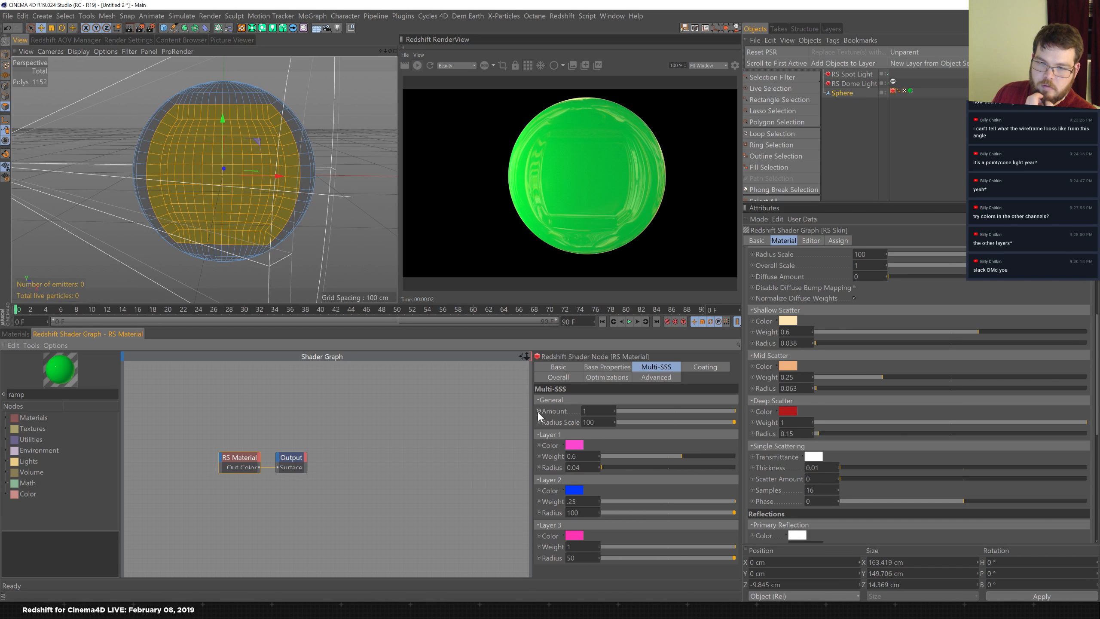
{"action": "key", "text": "Return"}
{"action": "key", "text": "Tab"}
{"action": "type", "text": ".063"}
{"action": "key", "text": "Return"}
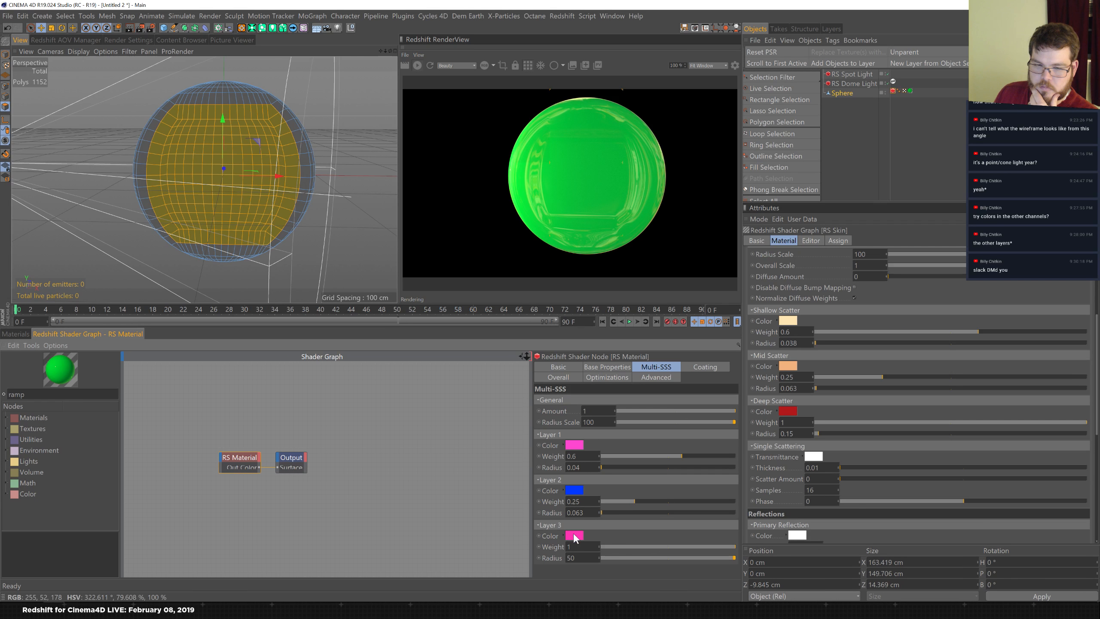
- Set the Multi-SSS Layer 3 radius to 0.15
{"action": "double_click", "coordinate": [570, 546]}
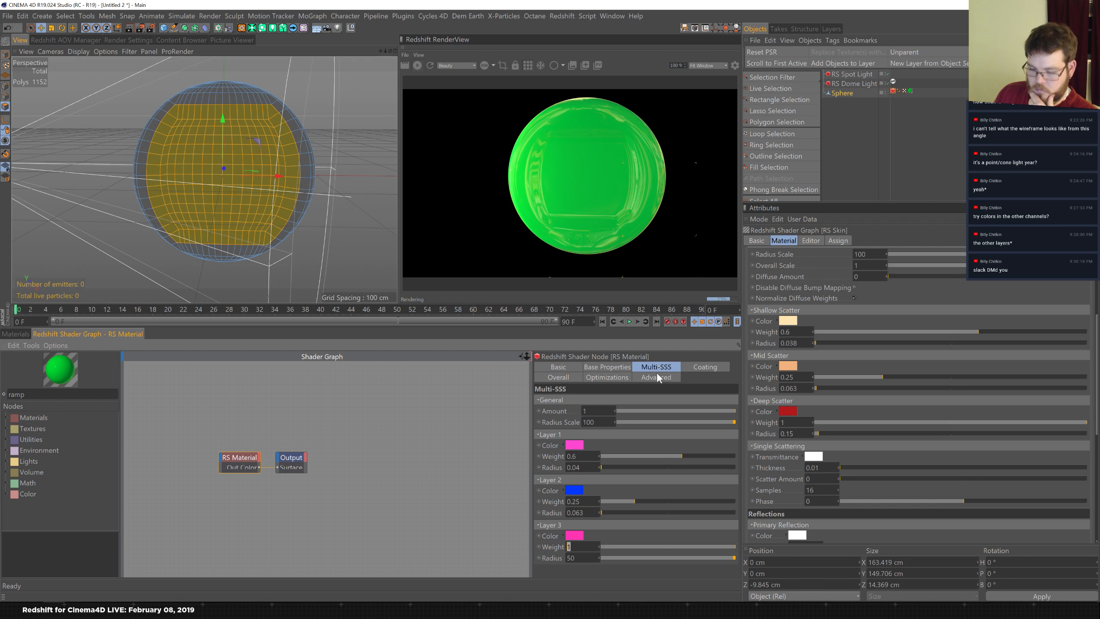
{"action": "key", "text": "Tab"}
{"action": "type", "text": "0.15"}
{"action": "key", "text": "Return"}
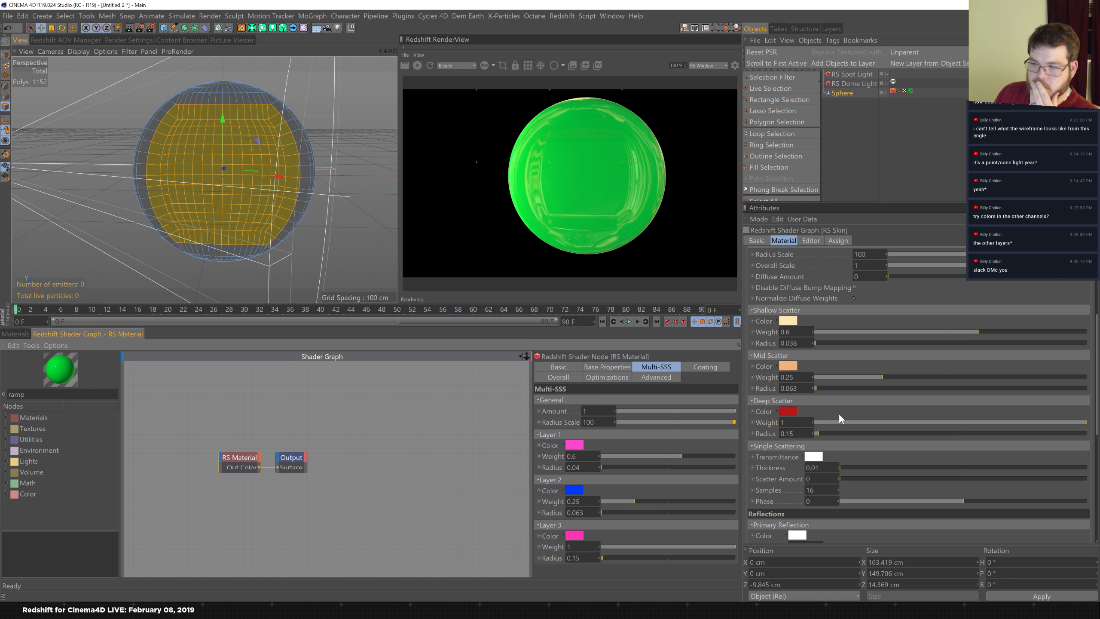
- Switch to Slack, answer the project file offer in the direct message with "sure", and return to Cinema 4D
{"action": "left_click", "coordinate": [260, 609]}
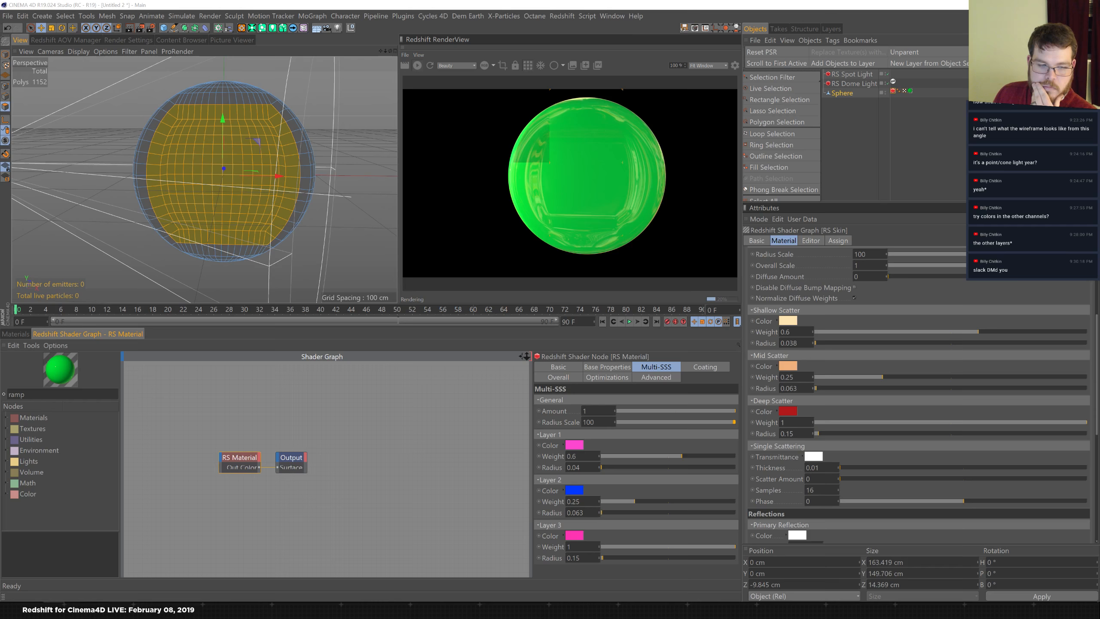
{"action": "key", "text": "Escape"}
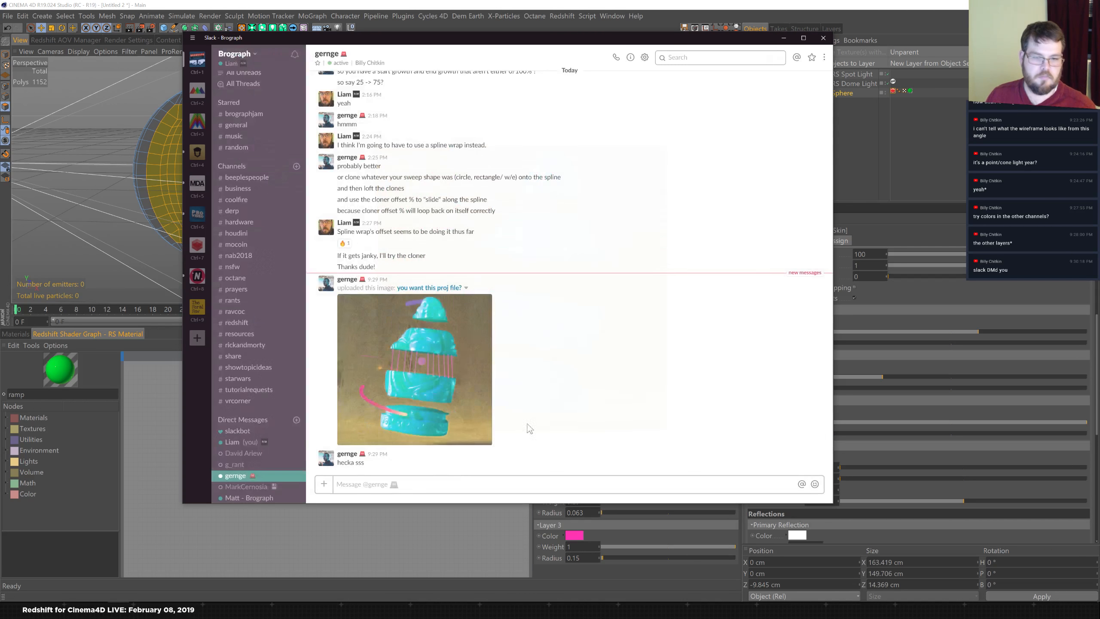
{"action": "type", "text": "sure"}
{"action": "key", "text": "Return"}
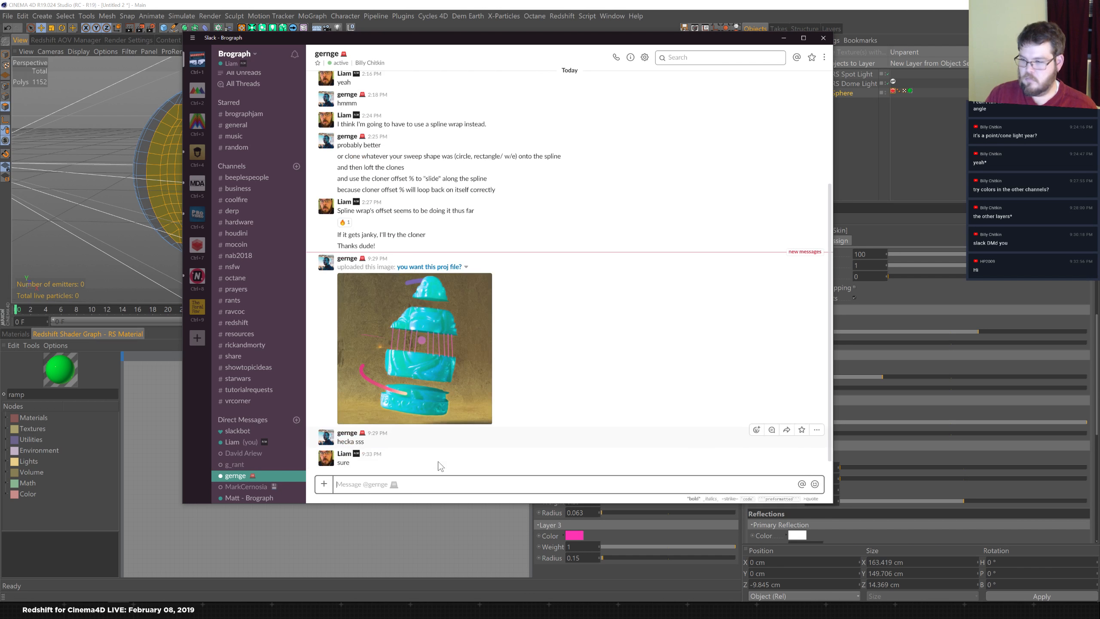
{"action": "left_click", "coordinate": [783, 37]}
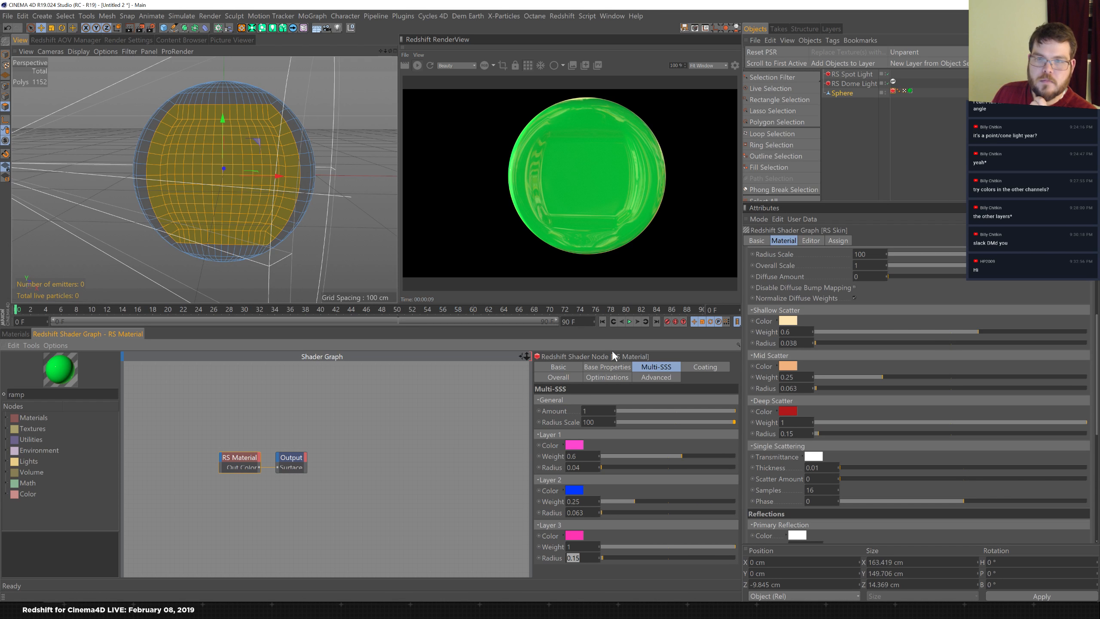
- Set RS Material's diffuse weight to 0 and enter a Multi-SSS radius scale of 100
{"action": "left_click", "coordinate": [618, 365]}
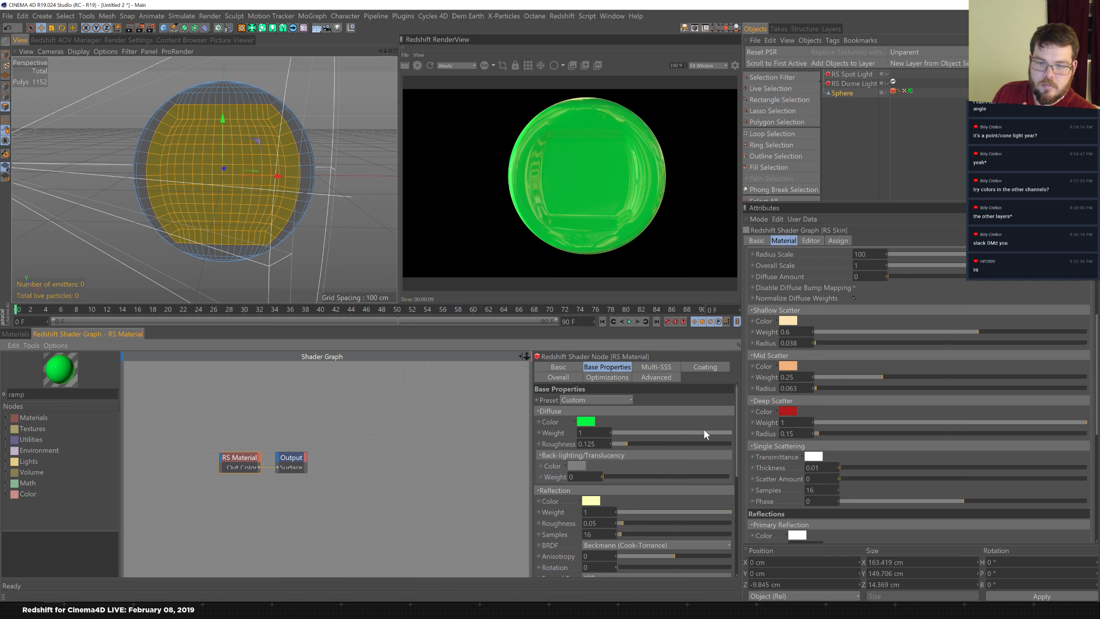
{"action": "left_click_drag", "start_coordinate": [713, 432], "coordinate": [549, 432]}
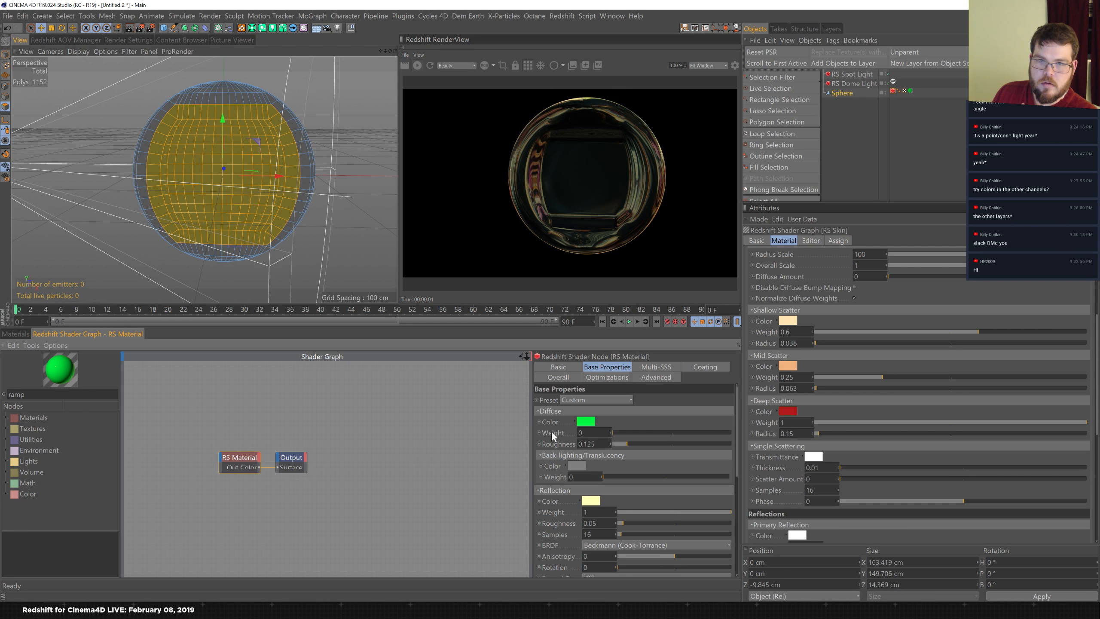
{"action": "left_click", "coordinate": [654, 368]}
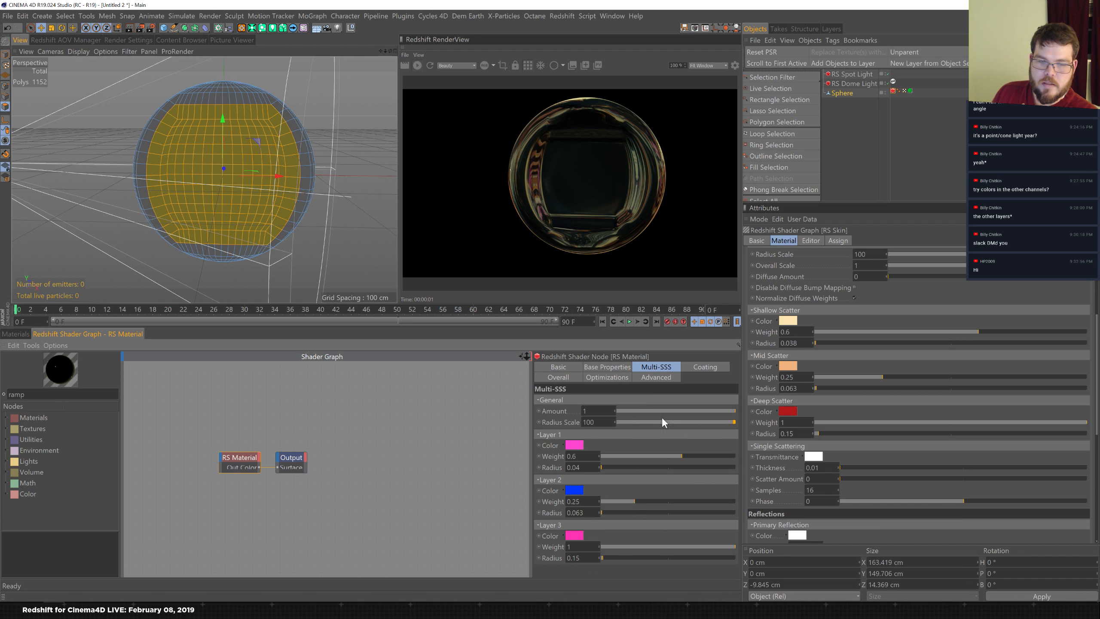
{"action": "left_click_drag", "start_coordinate": [675, 421], "coordinate": [736, 421]}
{"action": "double_click", "coordinate": [589, 422]}
{"action": "type", "text": "100"}
{"action": "key", "text": "Return"}
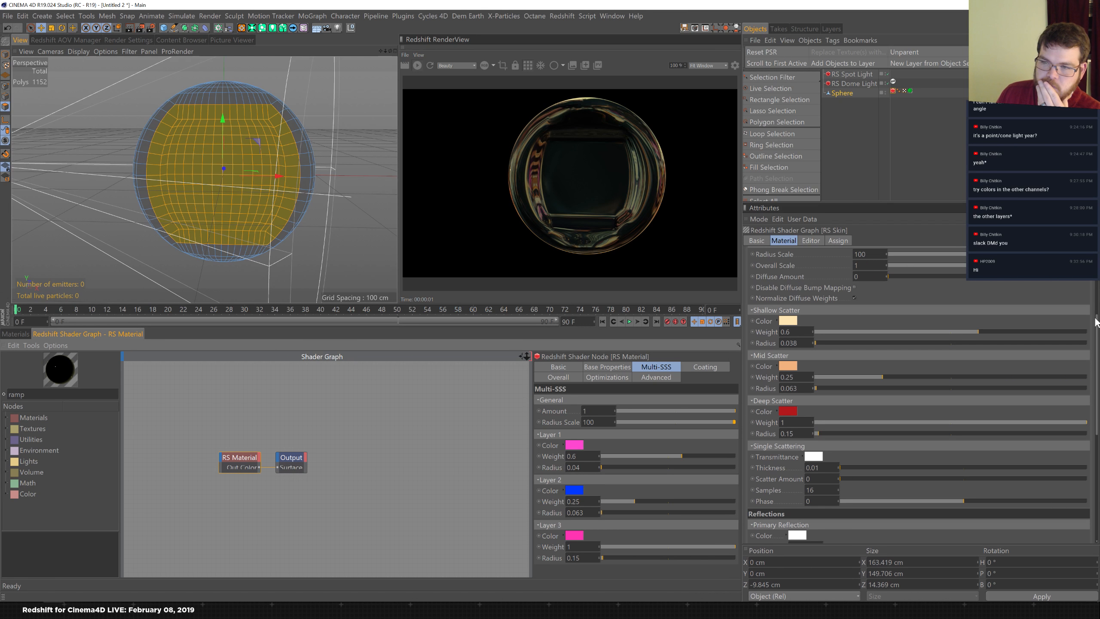
- Show only the Scattering Layers settings of RS Skin and review its common, shallow, mid and deep scatter values
{"action": "scroll", "coordinate": [1096, 323], "scroll_direction": "up", "scroll_amount": 3}
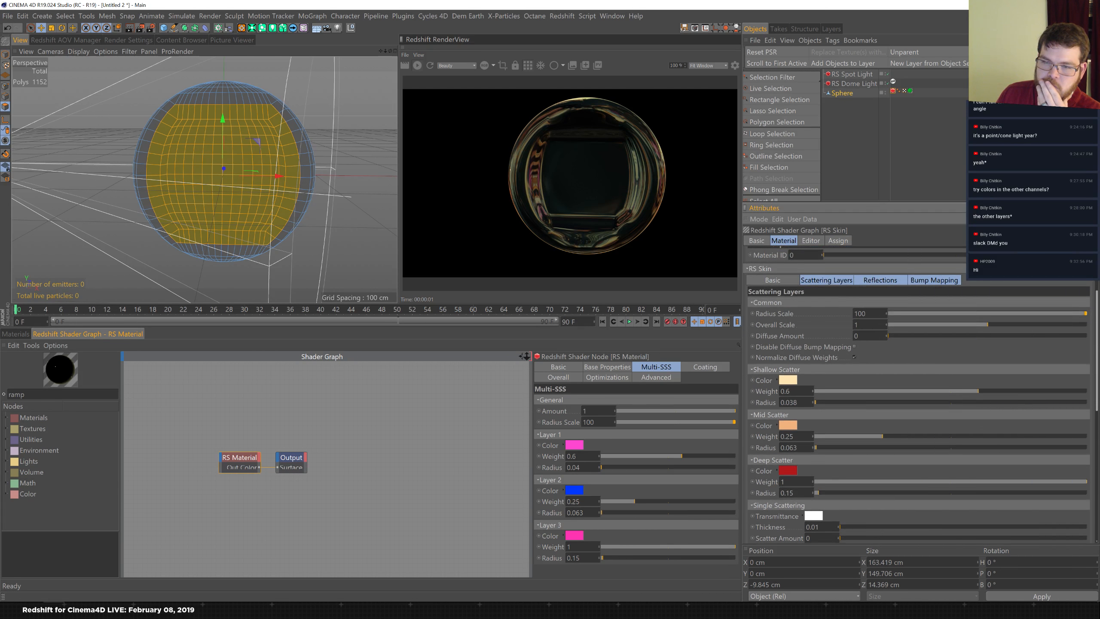
{"action": "left_click", "coordinate": [767, 279]}
{"action": "left_click", "coordinate": [831, 380]}
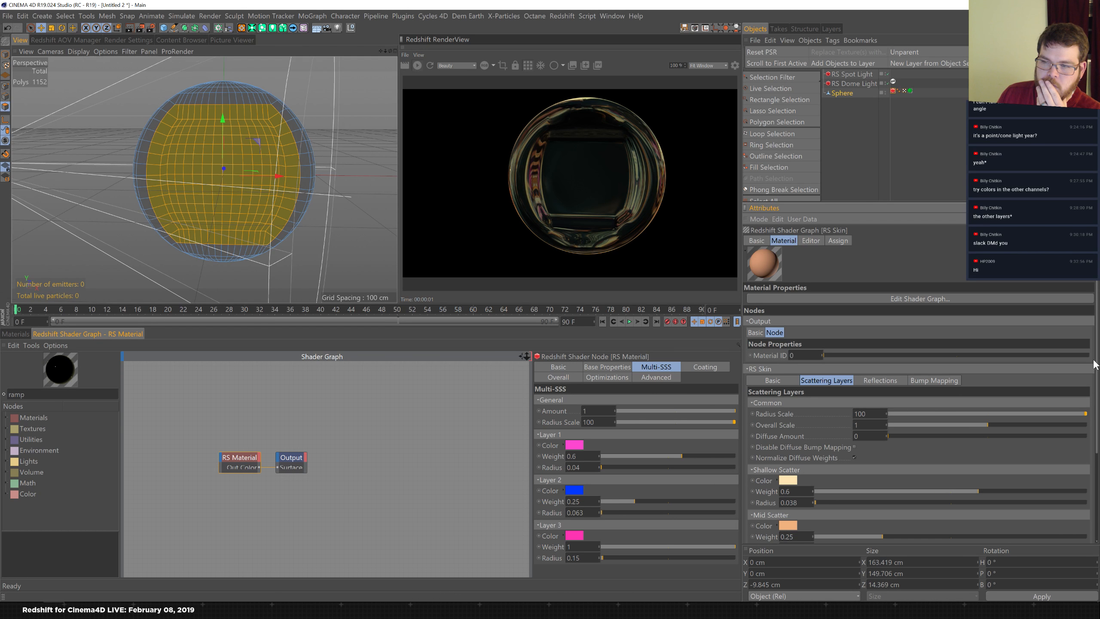
{"action": "left_click_drag", "start_coordinate": [1096, 364], "coordinate": [1087, 442]}
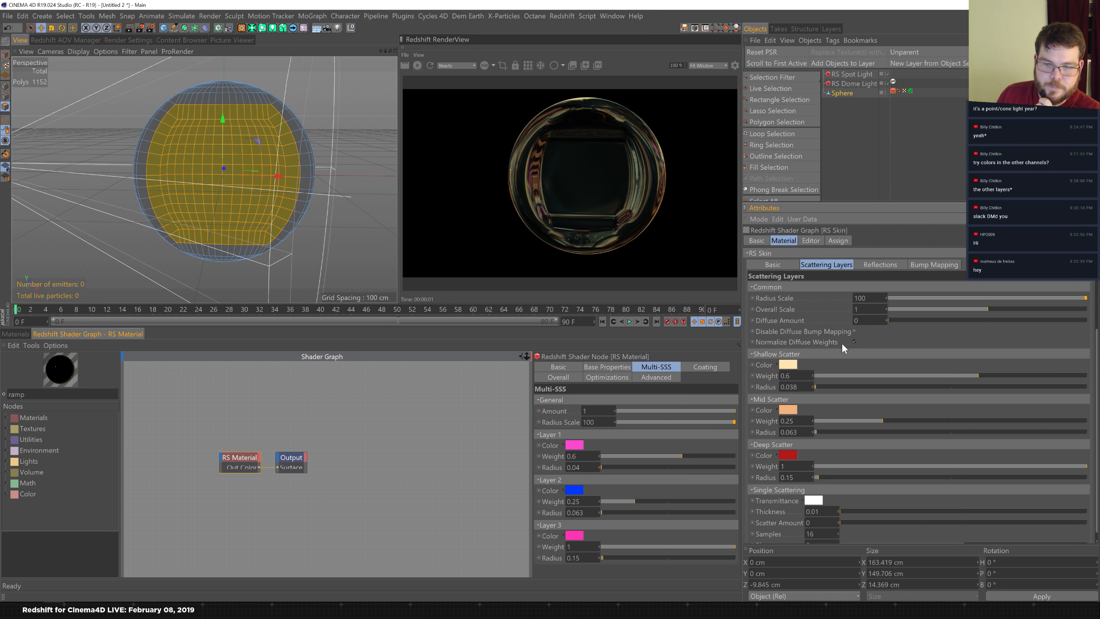
- Try diffuse weights of 1, about 0.52, 0.47 and 0.07 on RS Material
{"action": "left_click", "coordinate": [605, 366]}
{"action": "left_click_drag", "start_coordinate": [644, 432], "coordinate": [749, 429]}
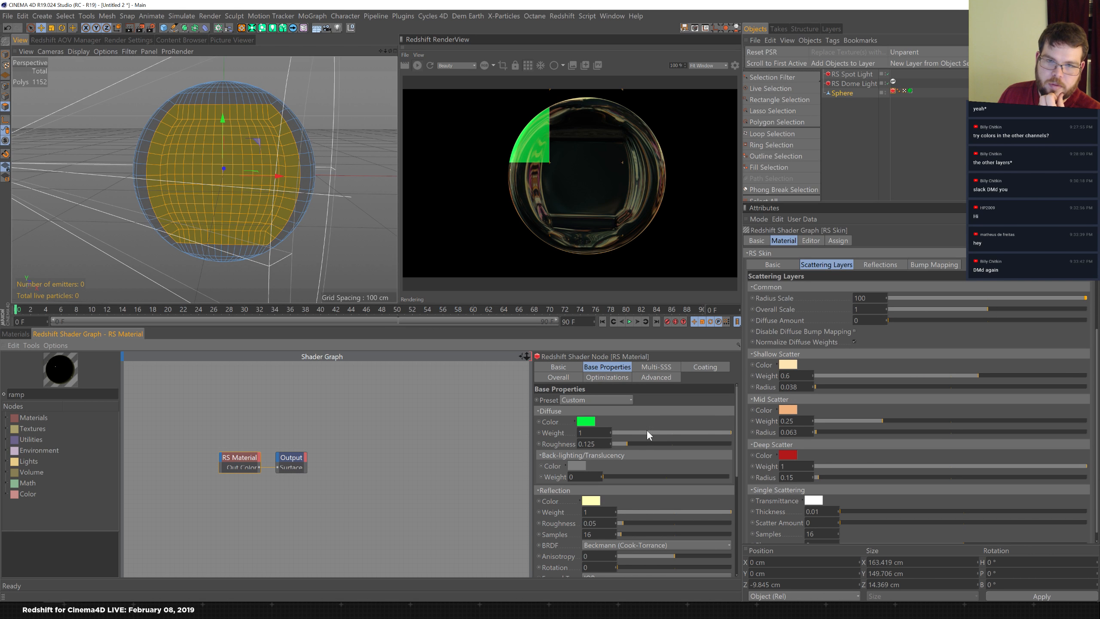
{"action": "left_click", "coordinate": [675, 432]}
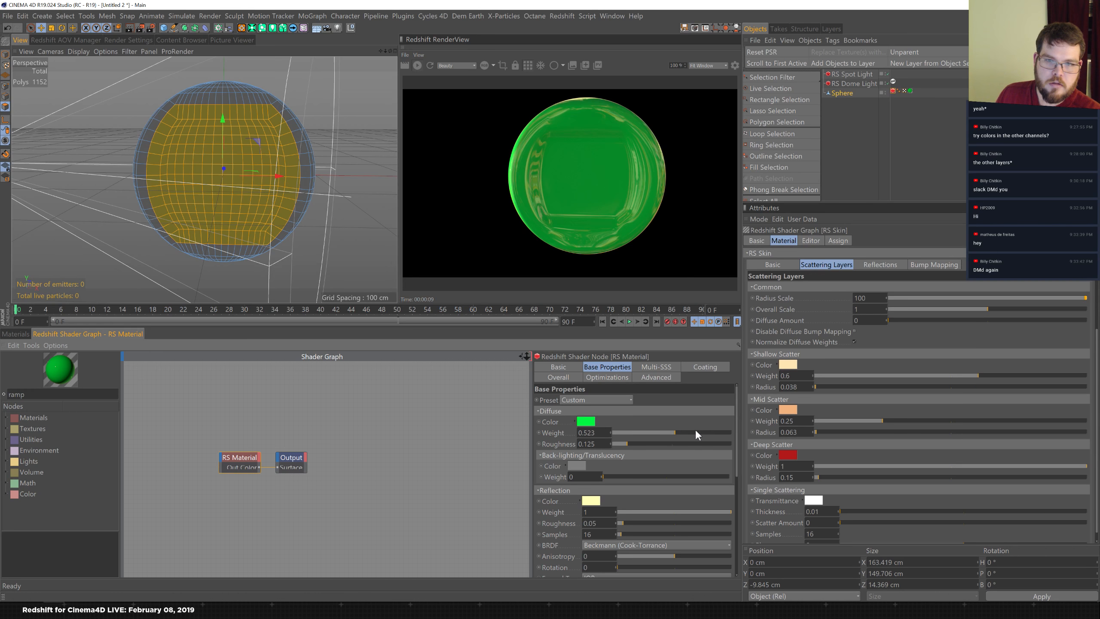
{"action": "left_click_drag", "start_coordinate": [669, 431], "coordinate": [667, 433]}
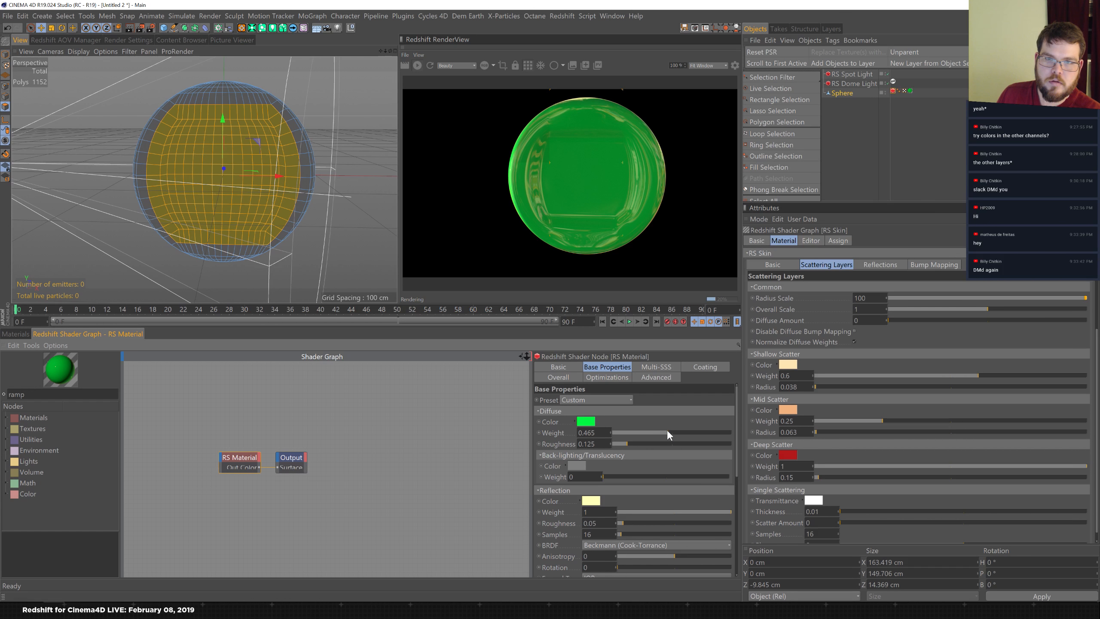
{"action": "left_click", "coordinate": [656, 367]}
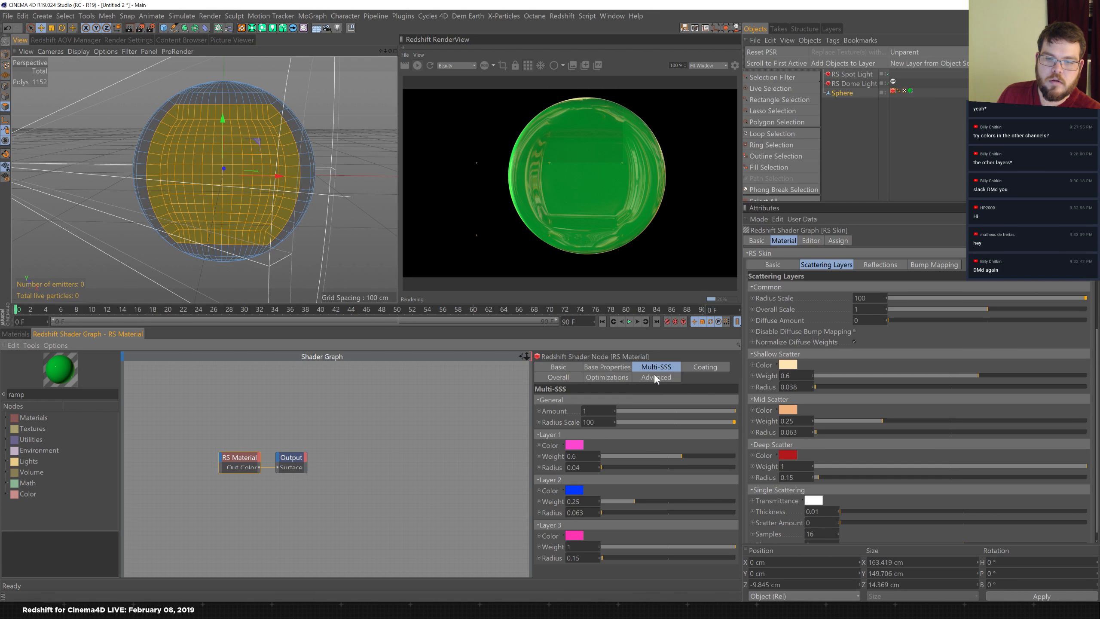
{"action": "left_click", "coordinate": [610, 367]}
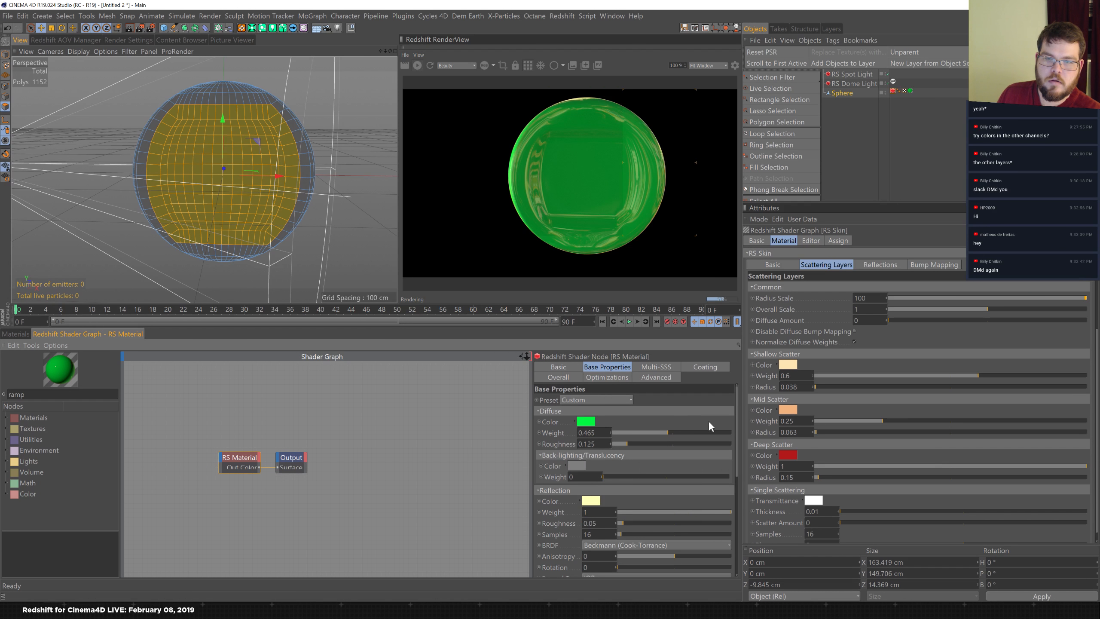
{"action": "left_click", "coordinate": [618, 432]}
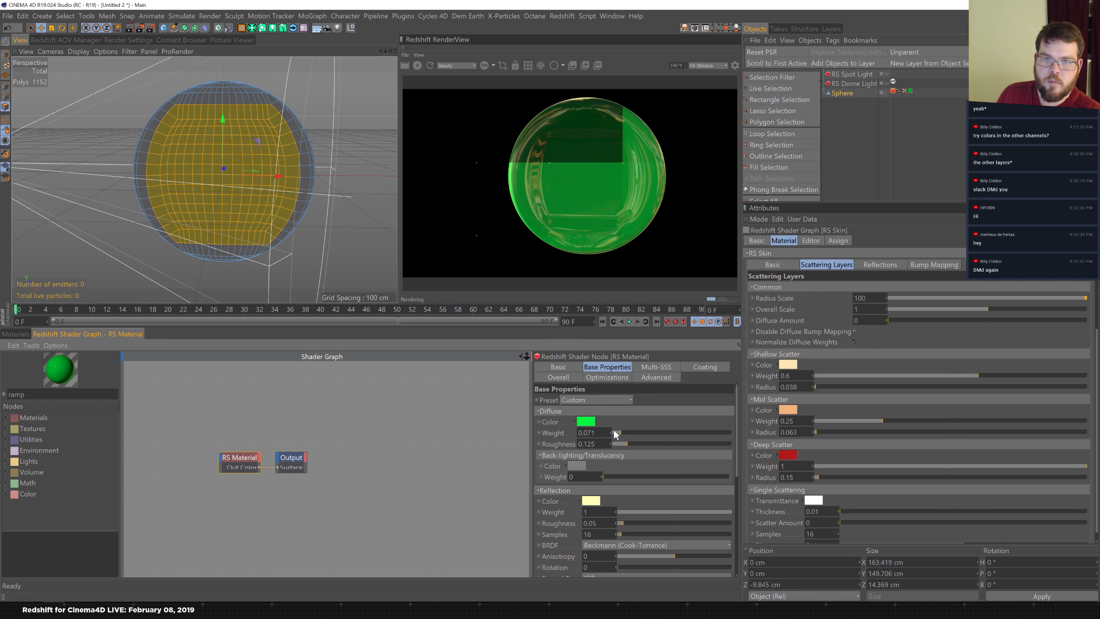
- Try a Multi-SSS Layer 1 radius of 1.24, set the diffuse weight to 1, and reduce the Layer 1 radius to 0.54
{"action": "left_click", "coordinate": [653, 366]}
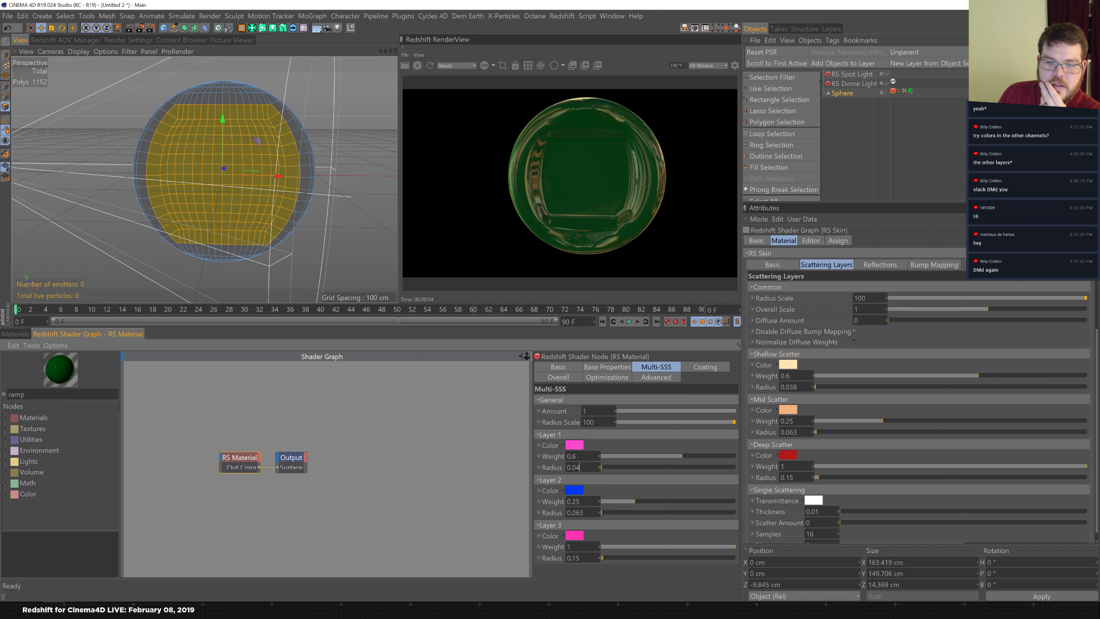
{"action": "left_click_drag", "start_coordinate": [617, 466], "coordinate": [615, 466]}
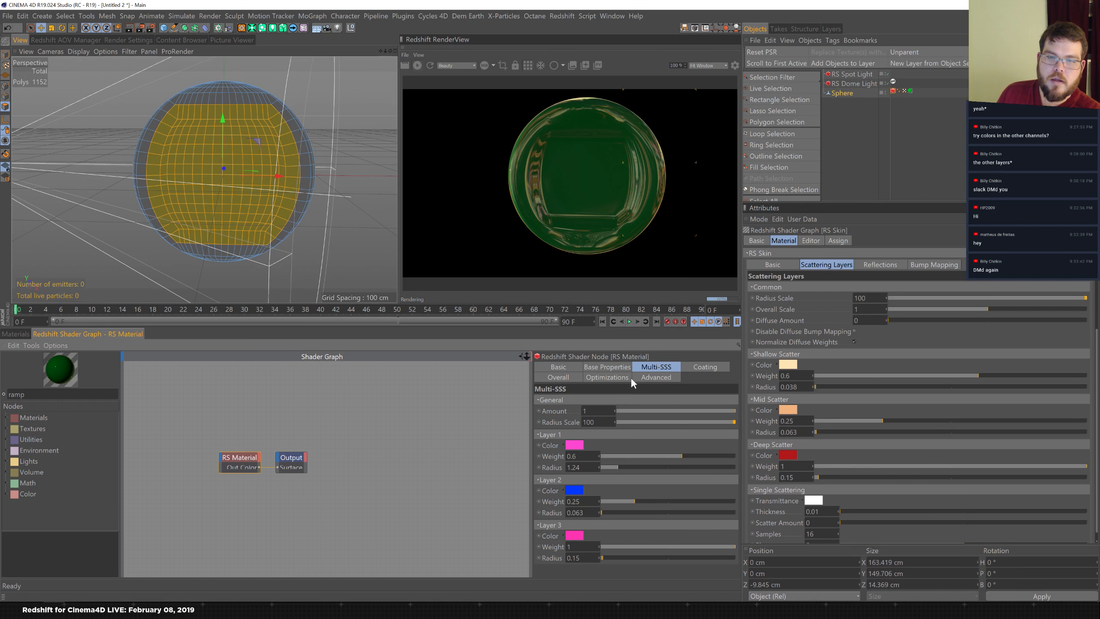
{"action": "left_click", "coordinate": [619, 366]}
{"action": "left_click_drag", "start_coordinate": [665, 432], "coordinate": [770, 429]}
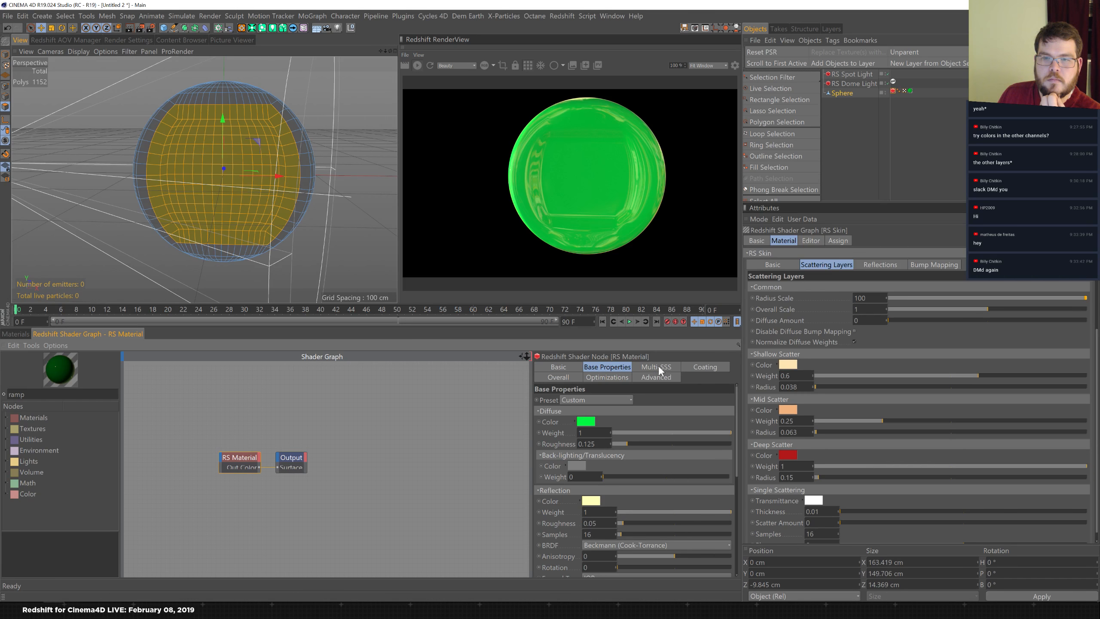
{"action": "left_click", "coordinate": [658, 365]}
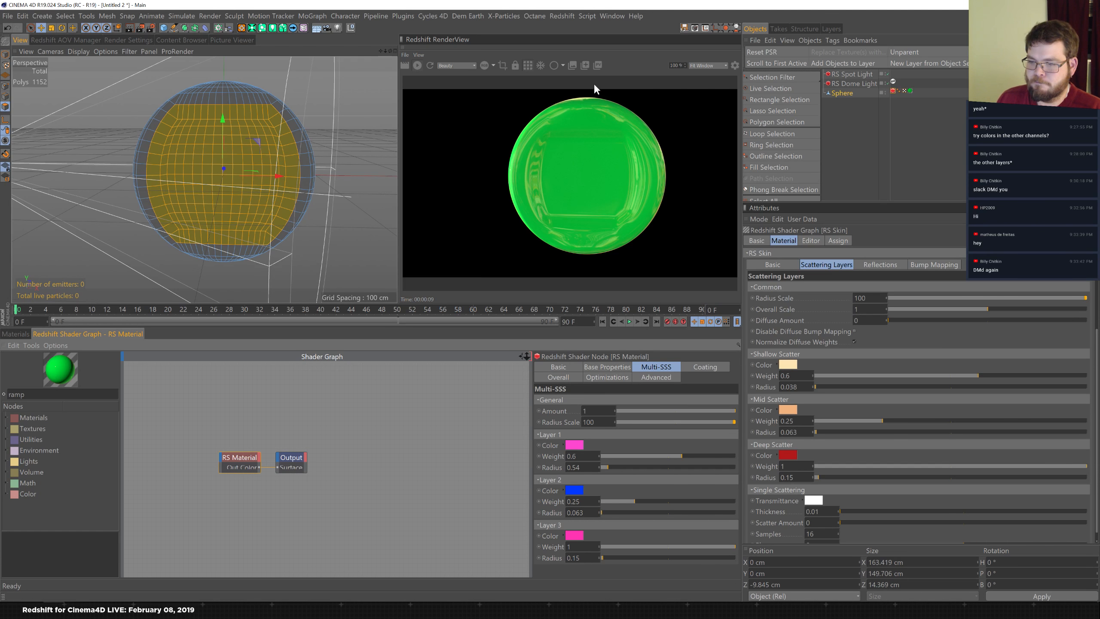
- Switch to Slack, download DaveBuddha_3_4.c4d from the direct message, and show the downloaded file in its folder
{"action": "key", "text": "alt+Tab"}
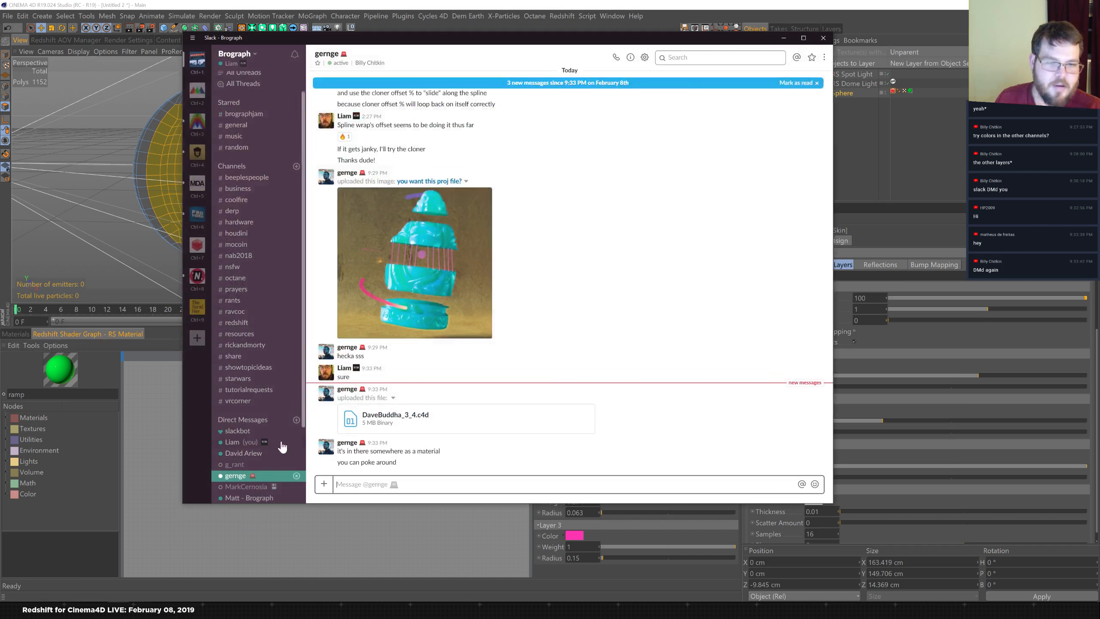
{"action": "left_click", "coordinate": [474, 424]}
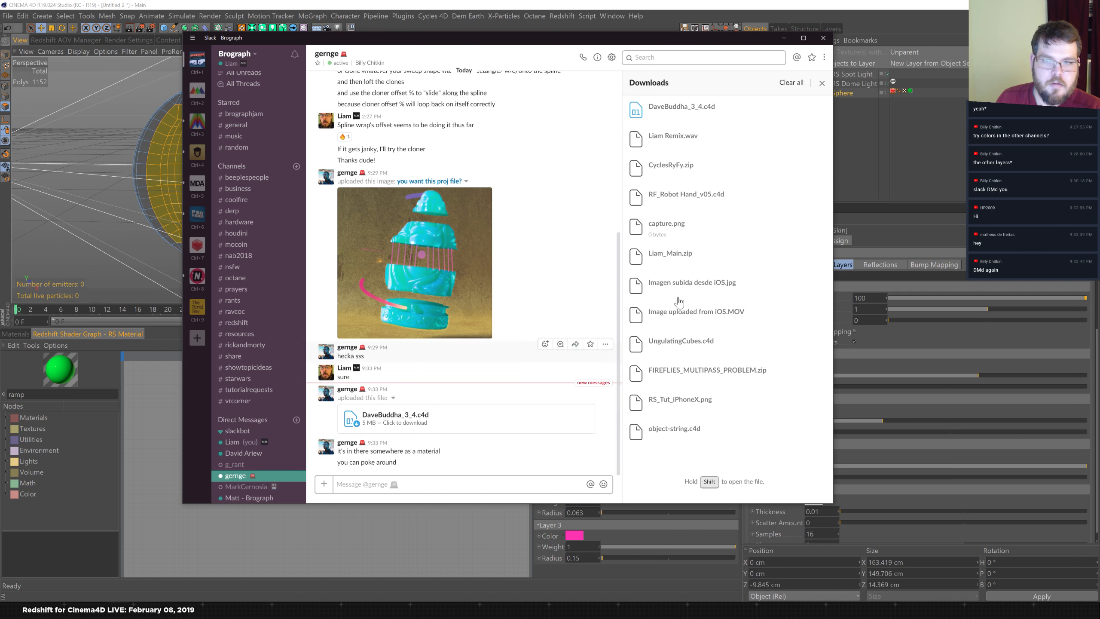
{"action": "left_click", "coordinate": [715, 114]}
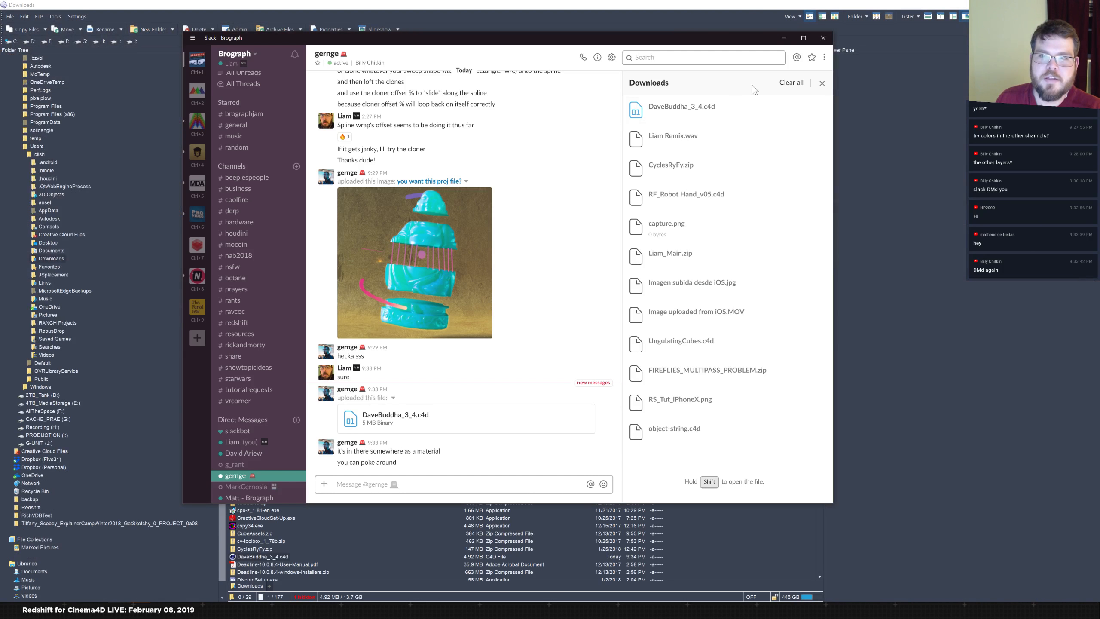
- Open DaveBuddha_3_4.c4d from the Downloads folder in Cinema 4D, accept the missing-plugin notice, and show the project's material list
{"action": "left_click", "coordinate": [783, 38]}
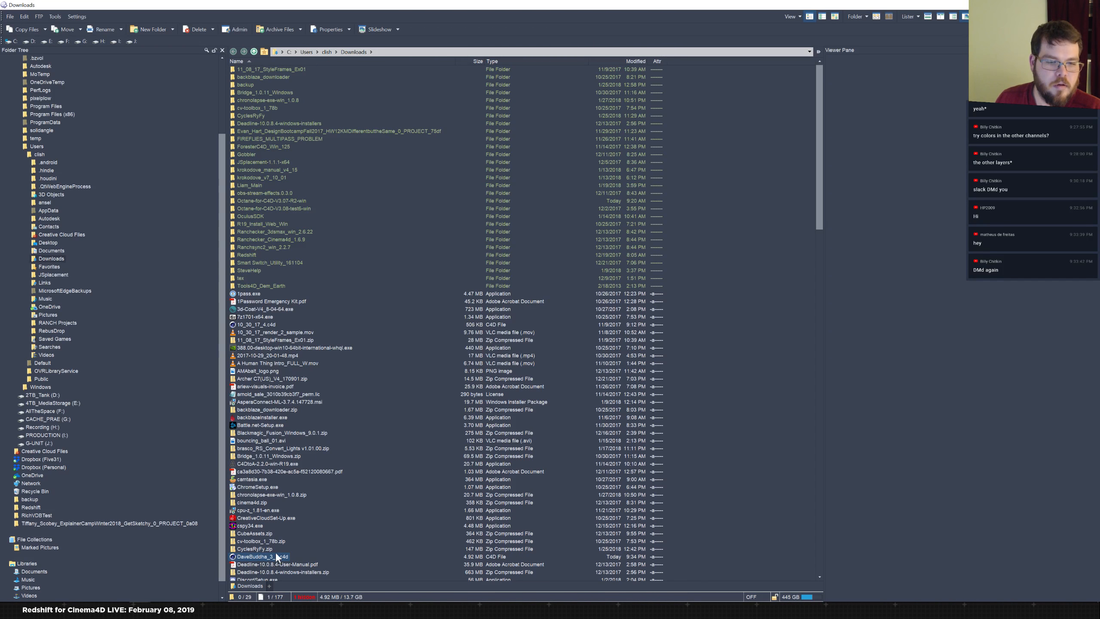
{"action": "left_click", "coordinate": [258, 556]}
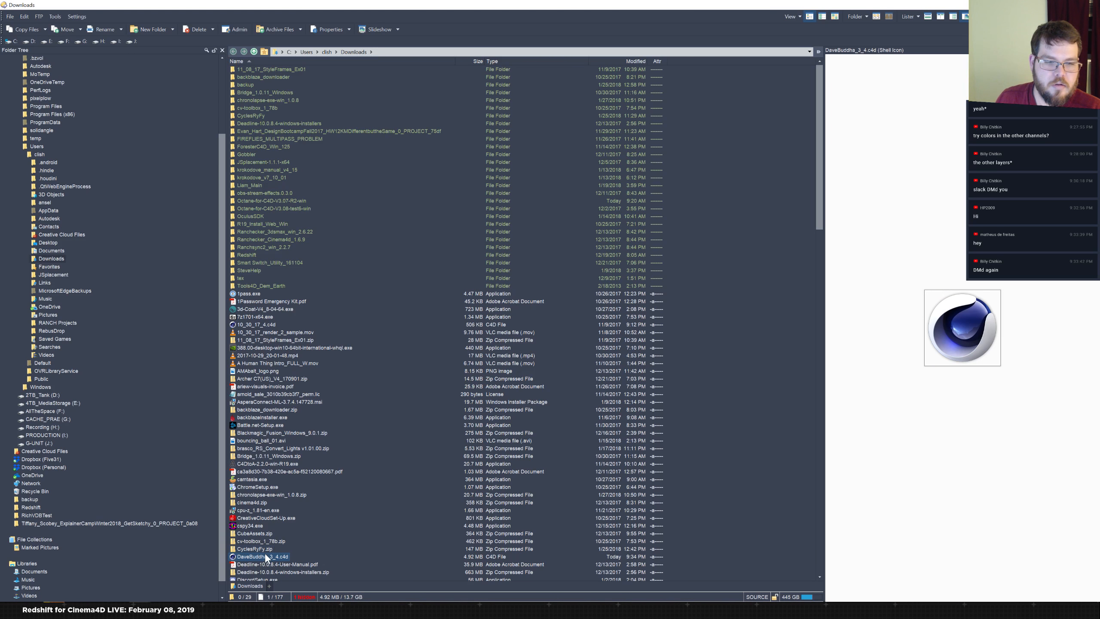
{"action": "double_click", "coordinate": [262, 556]}
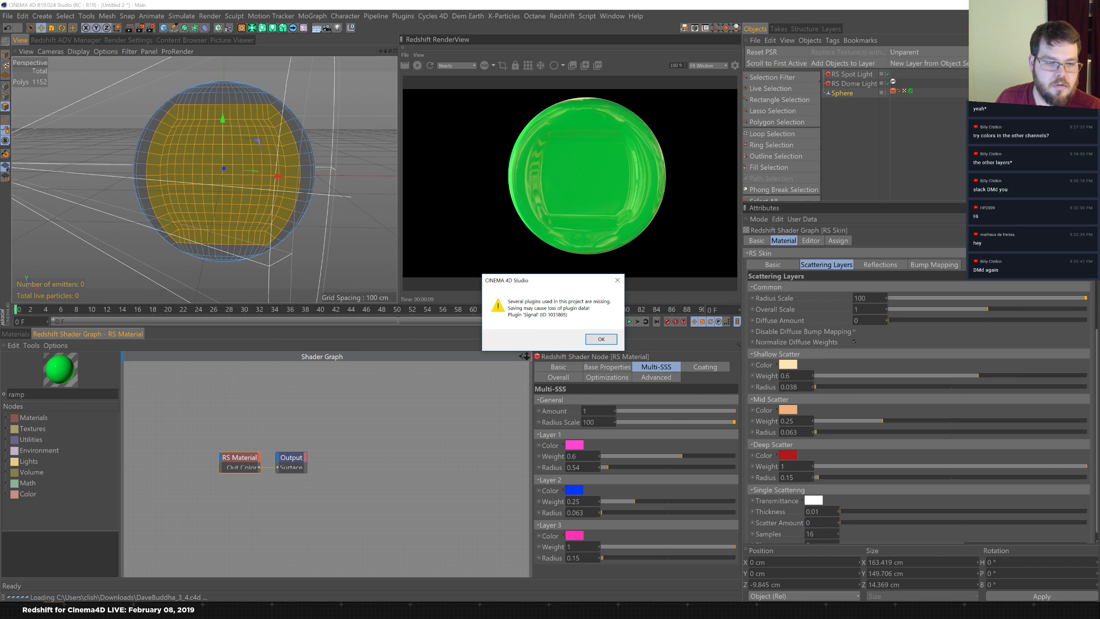
{"action": "left_click", "coordinate": [600, 339]}
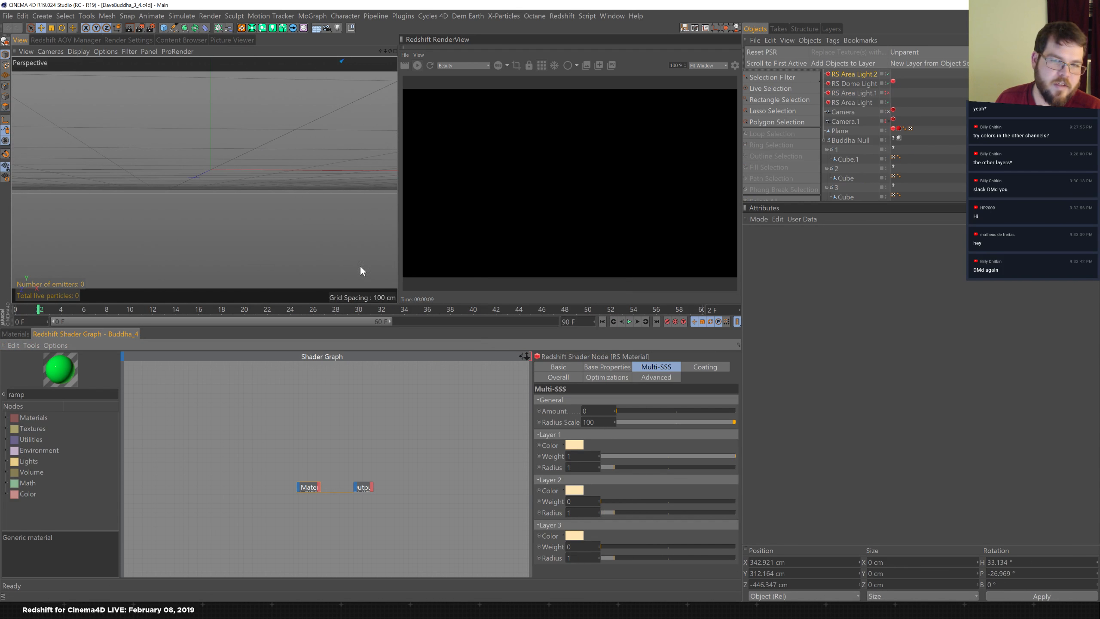
{"action": "left_click", "coordinate": [466, 16]}
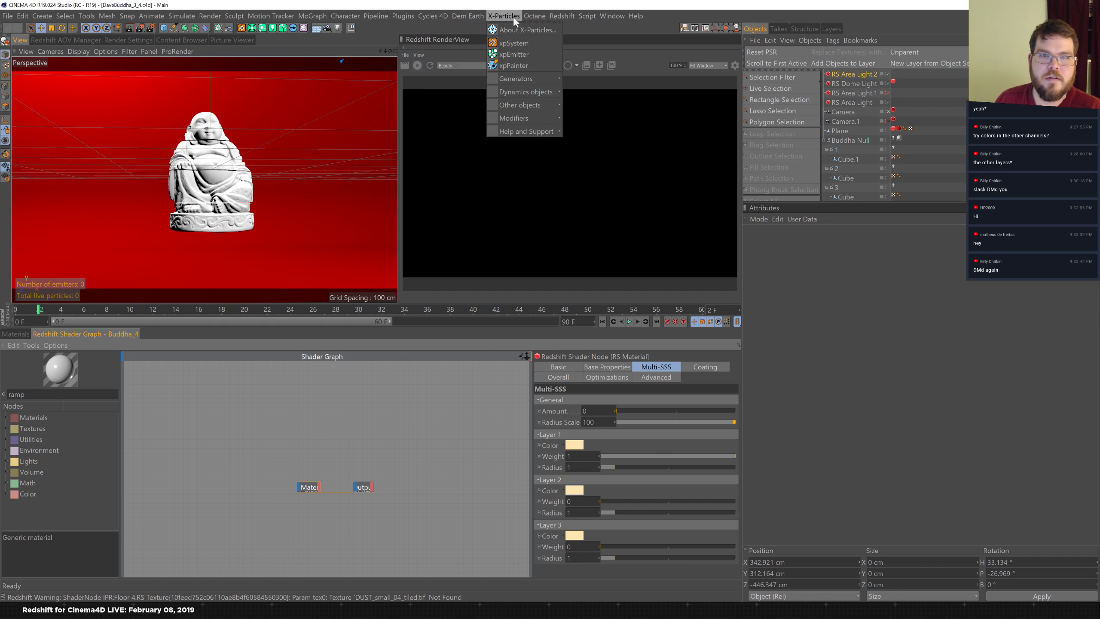
{"action": "left_click", "coordinate": [403, 15]}
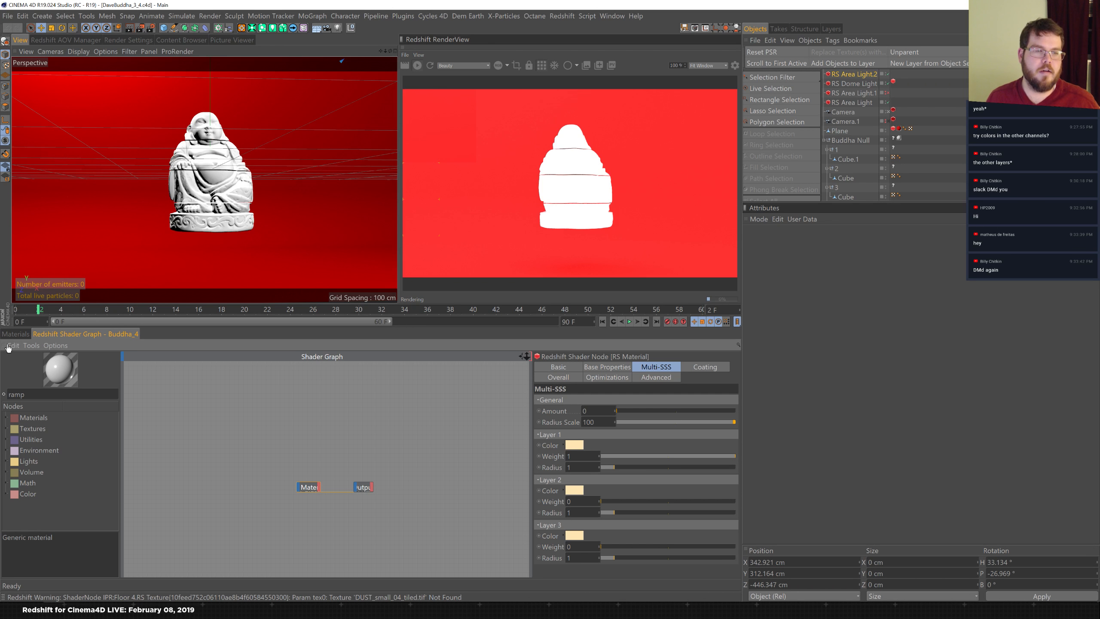
{"action": "left_click", "coordinate": [16, 334]}
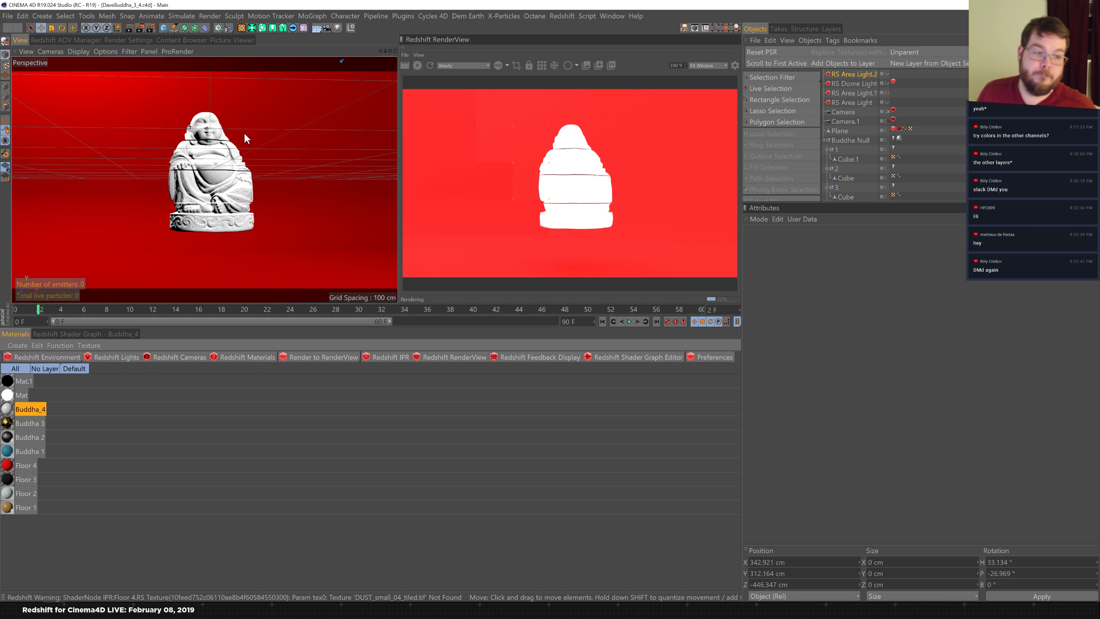
- Delete the unrecognised plugin tags from Buddha Null and its numbered child nulls, and collapse those nulls
{"action": "left_click", "coordinate": [859, 140]}
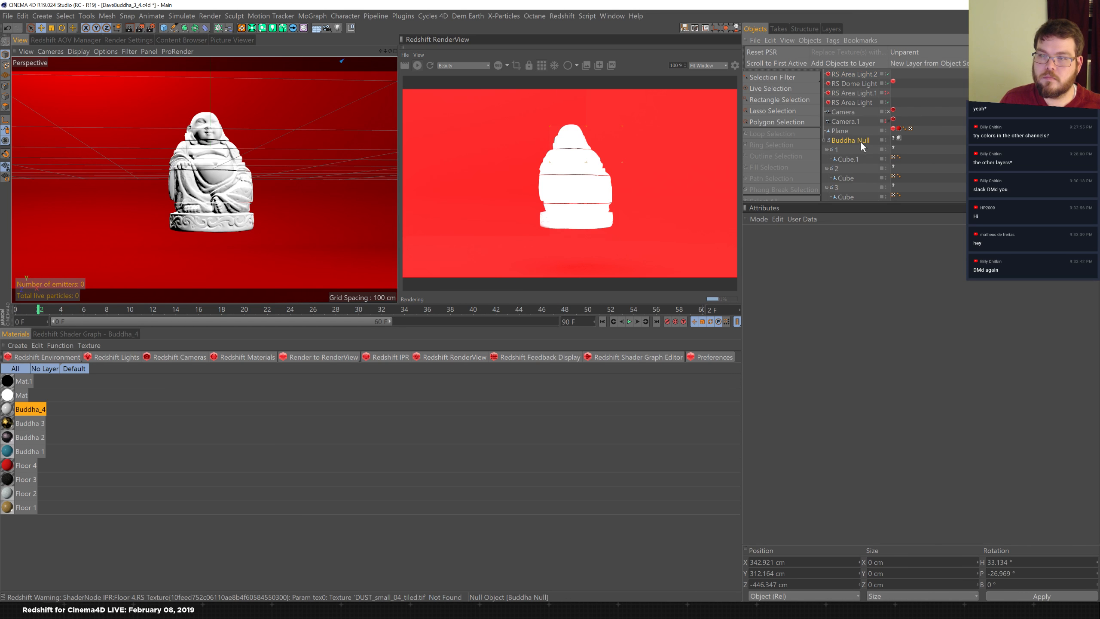
{"action": "left_click", "coordinate": [893, 138]}
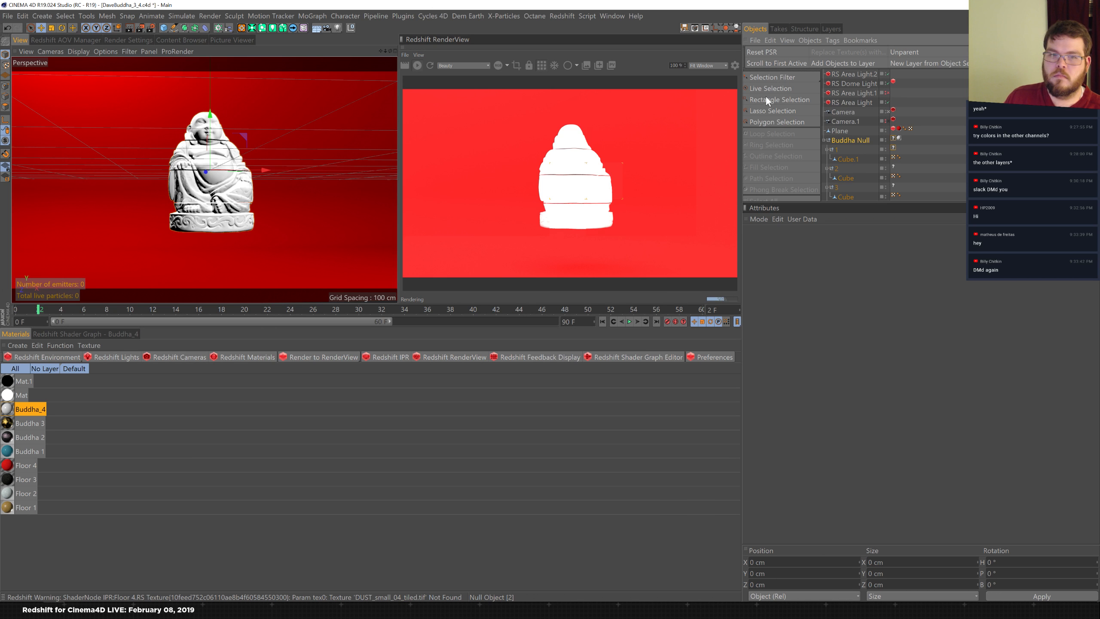
{"action": "left_click", "coordinate": [938, 64]}
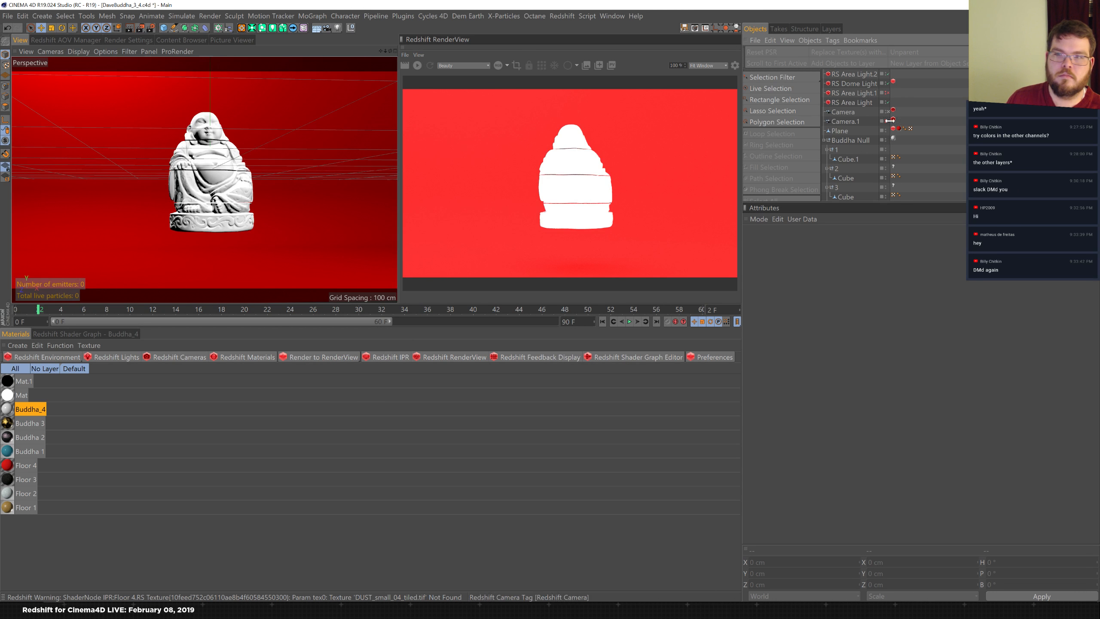
{"action": "left_click", "coordinate": [893, 166]}
{"action": "key", "text": "Delete"}
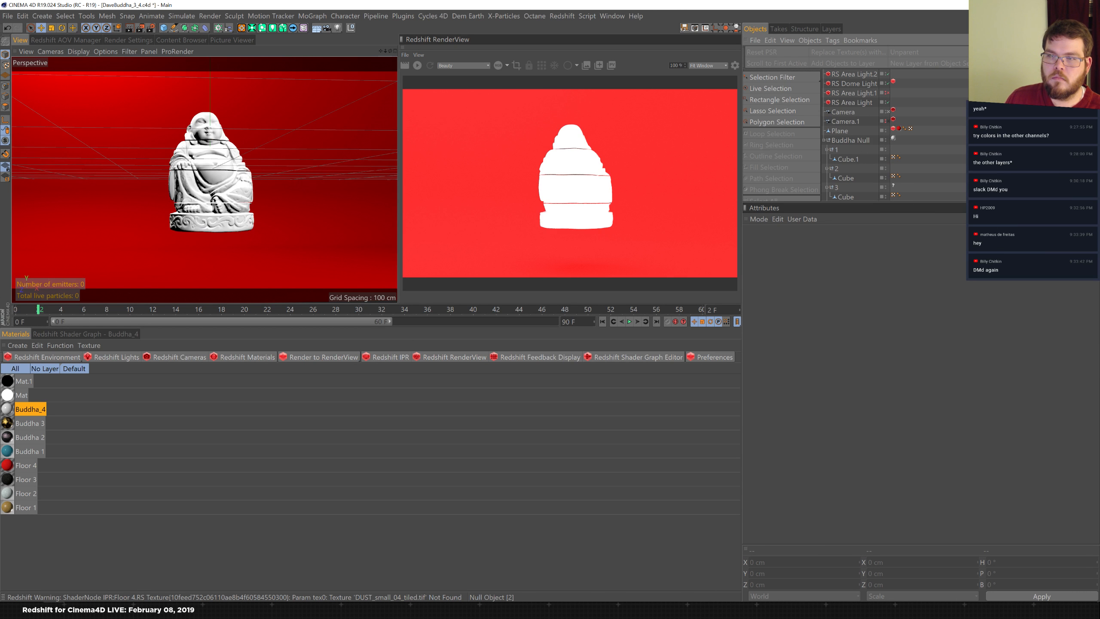
{"action": "left_click", "coordinate": [893, 186]}
{"action": "key", "text": "Delete"}
{"action": "left_click", "coordinate": [826, 149]}
{"action": "left_click", "coordinate": [825, 158]}
{"action": "left_click", "coordinate": [893, 186]}
{"action": "key", "text": "Delete"}
{"action": "left_click", "coordinate": [826, 177]}
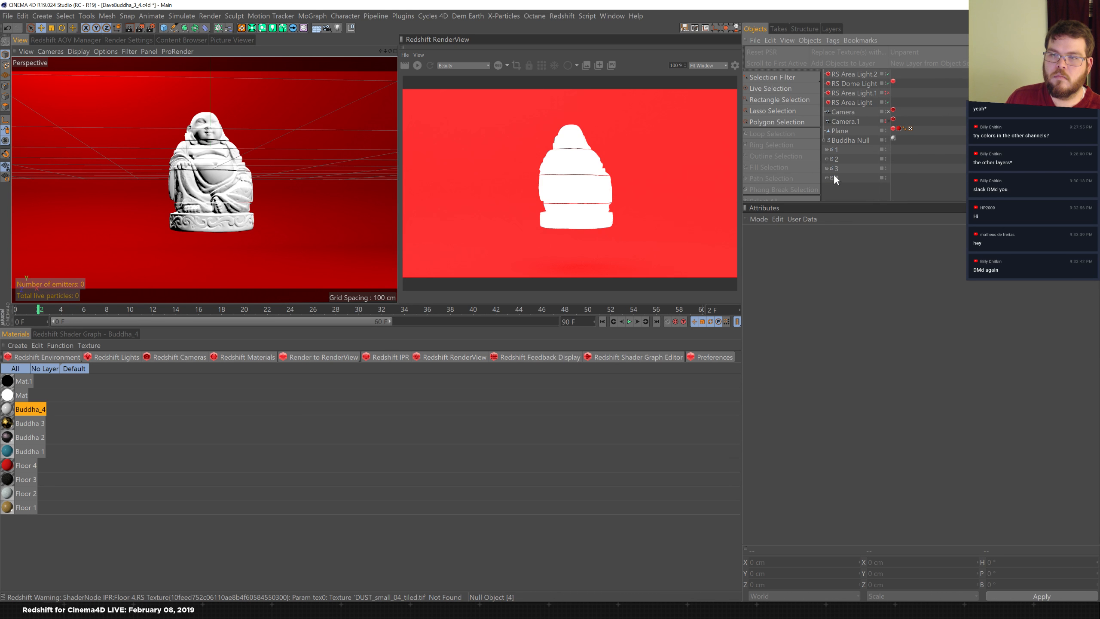
- Replace Buddha_4 with Buddha 1 as Buddha Null's material and review the RS Skin scattering layers of Buddha 1
{"action": "left_click", "coordinate": [891, 138]}
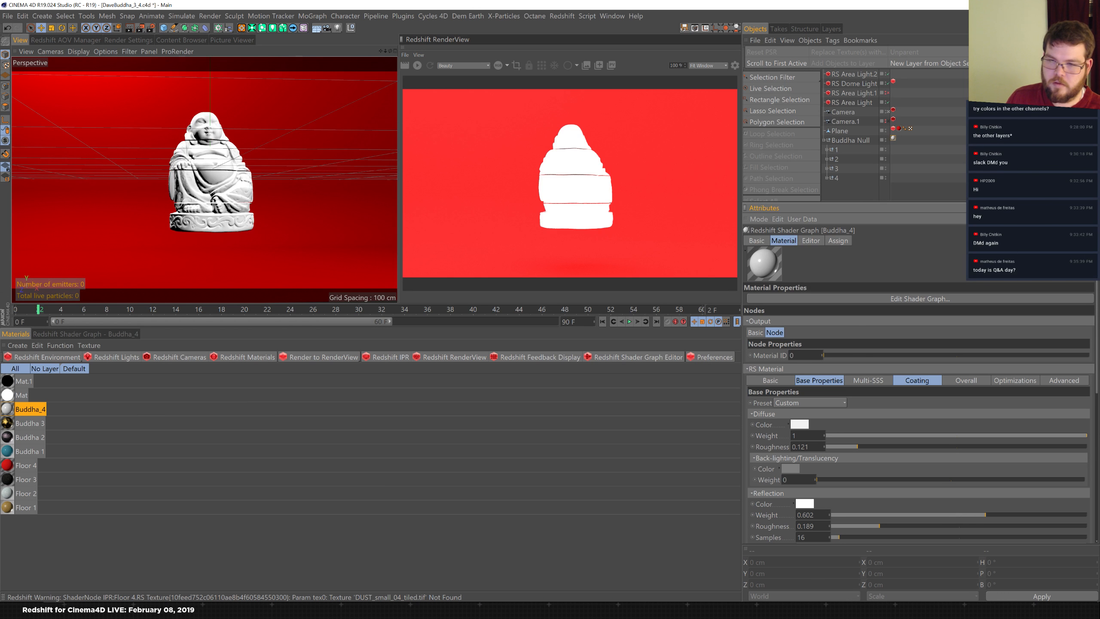
{"action": "left_click", "coordinate": [883, 381]}
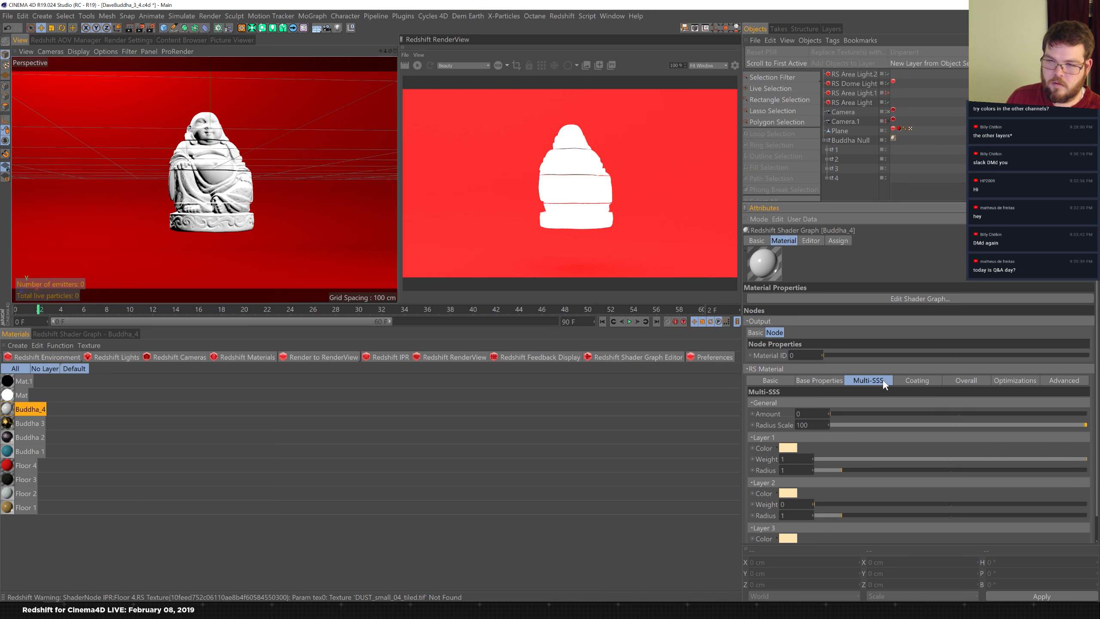
{"action": "left_click", "coordinate": [8, 427]}
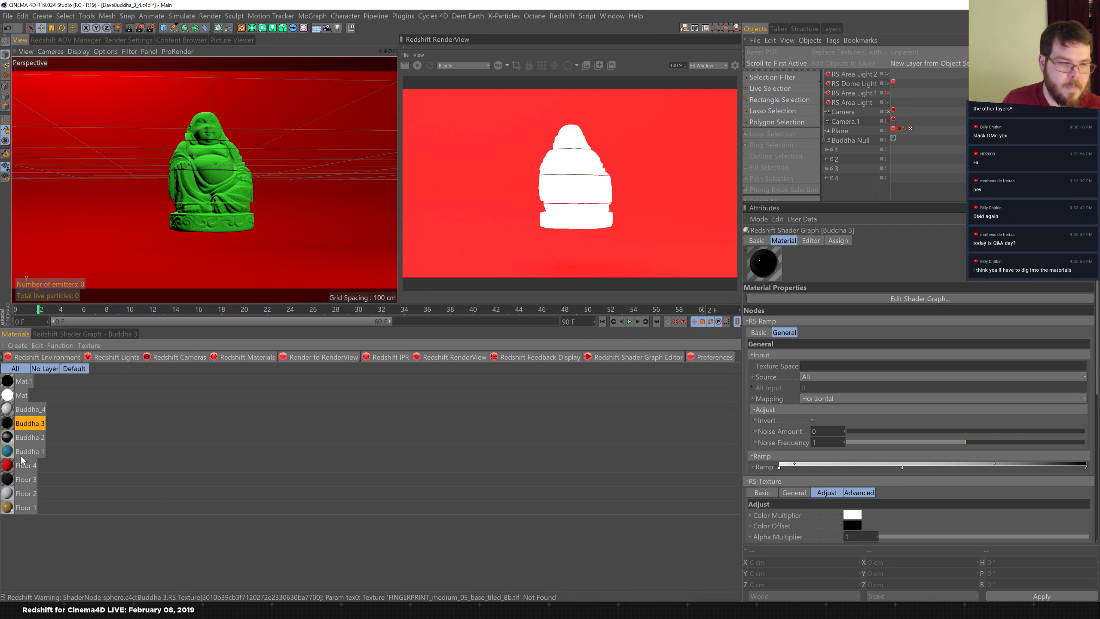
{"action": "left_click", "coordinate": [14, 466]}
{"action": "left_click", "coordinate": [13, 452]}
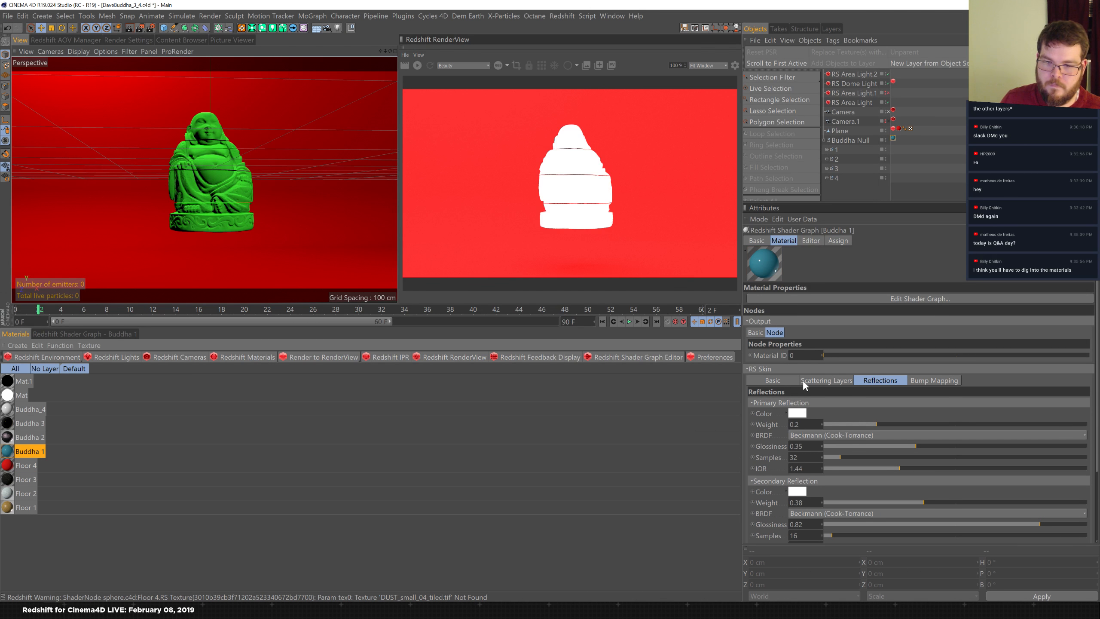
{"action": "left_click", "coordinate": [825, 379]}
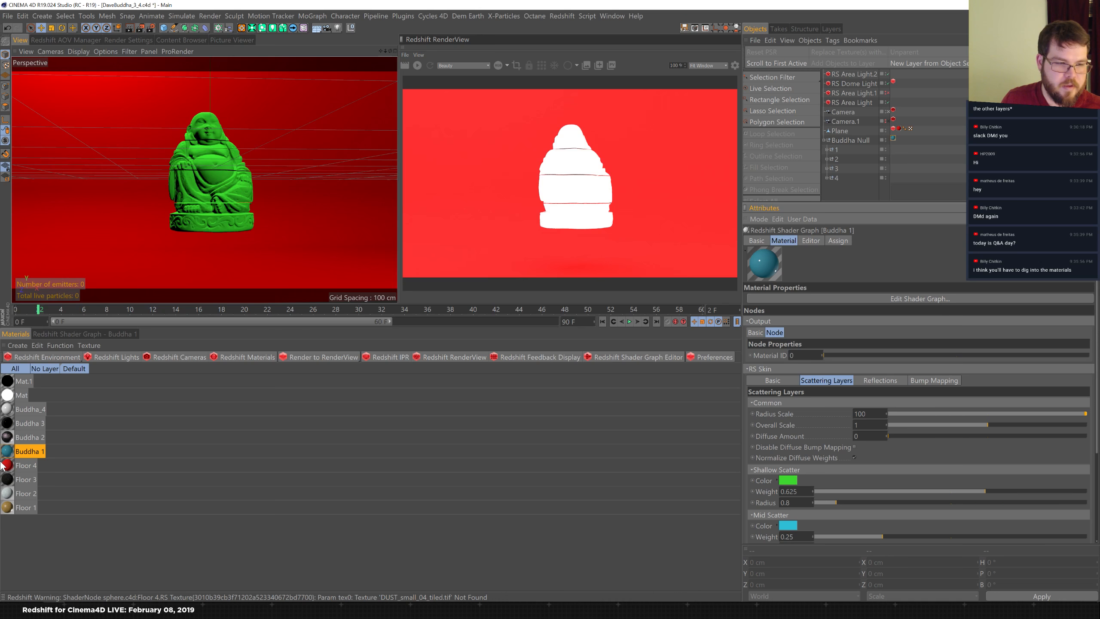
{"action": "left_click", "coordinate": [19, 466]}
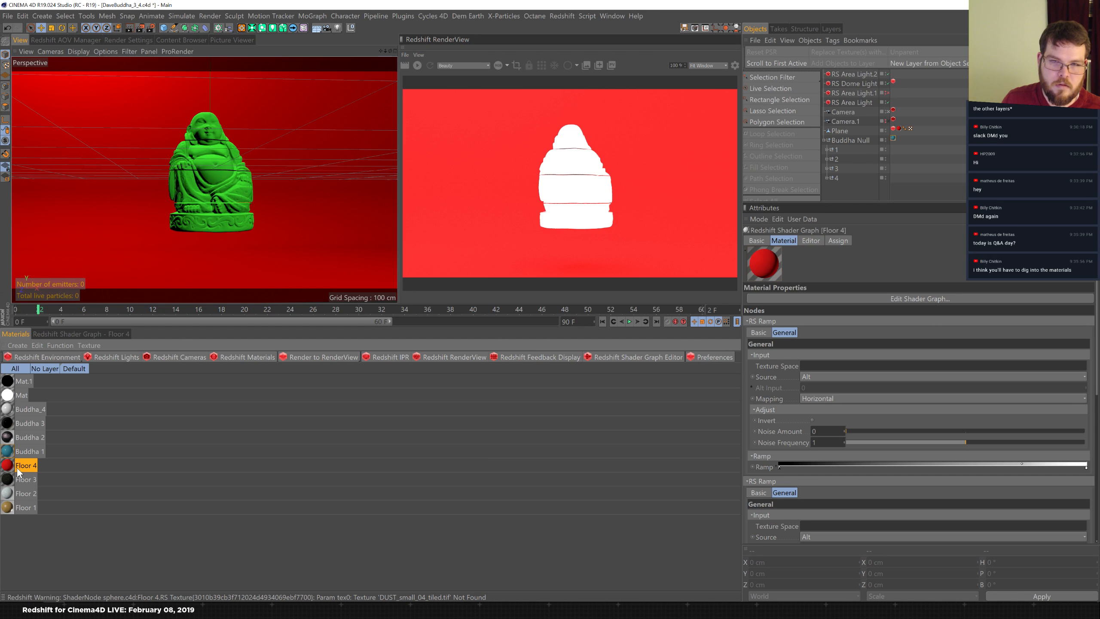
- Expand nulls 1 and 2 and restart the Redshift render for a close-up of the Buddha's head
{"action": "left_click", "coordinate": [827, 150]}
{"action": "left_click", "coordinate": [827, 168]}
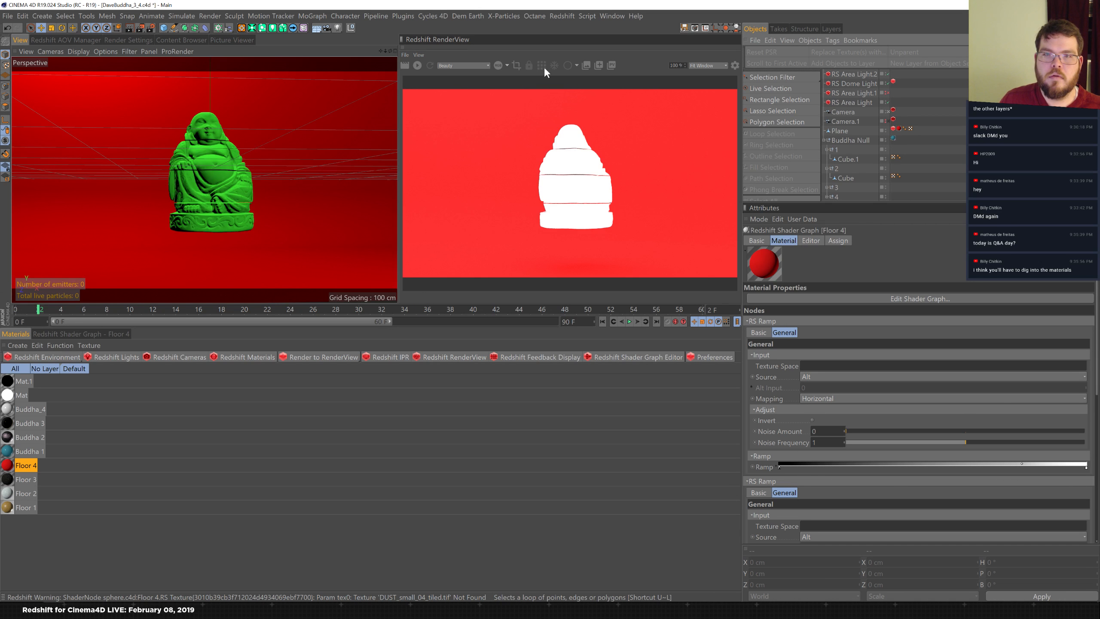
{"action": "left_click", "coordinate": [417, 65]}
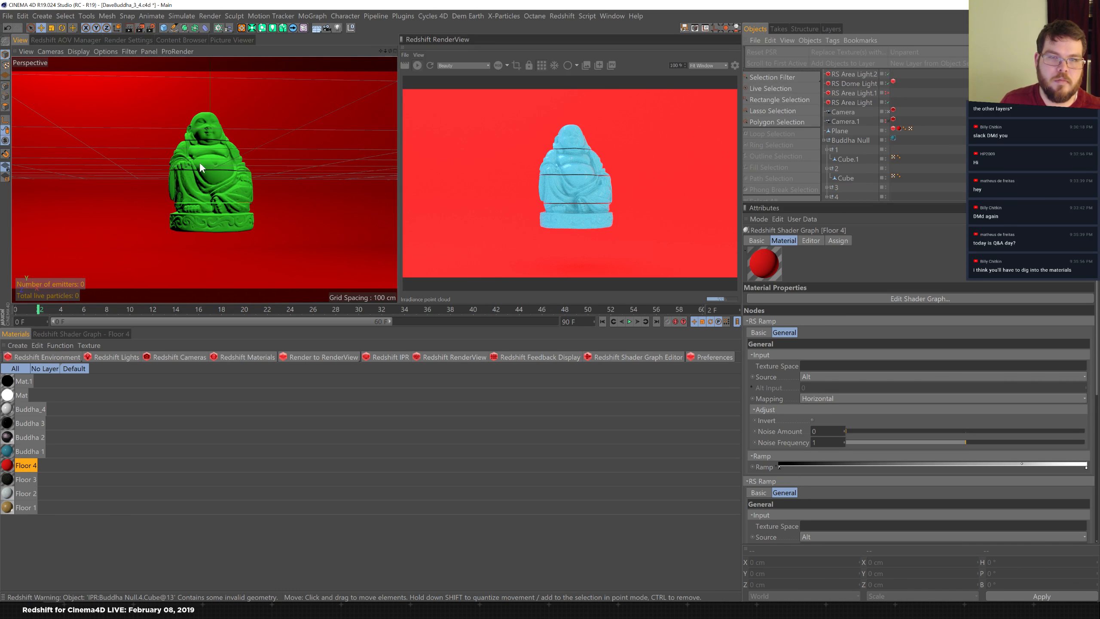
{"action": "scroll", "coordinate": [199, 160], "scroll_direction": "up", "scroll_amount": 10}
{"action": "left_click_drag", "start_coordinate": [191, 183], "coordinate": [185, 200], "text": "alt"}
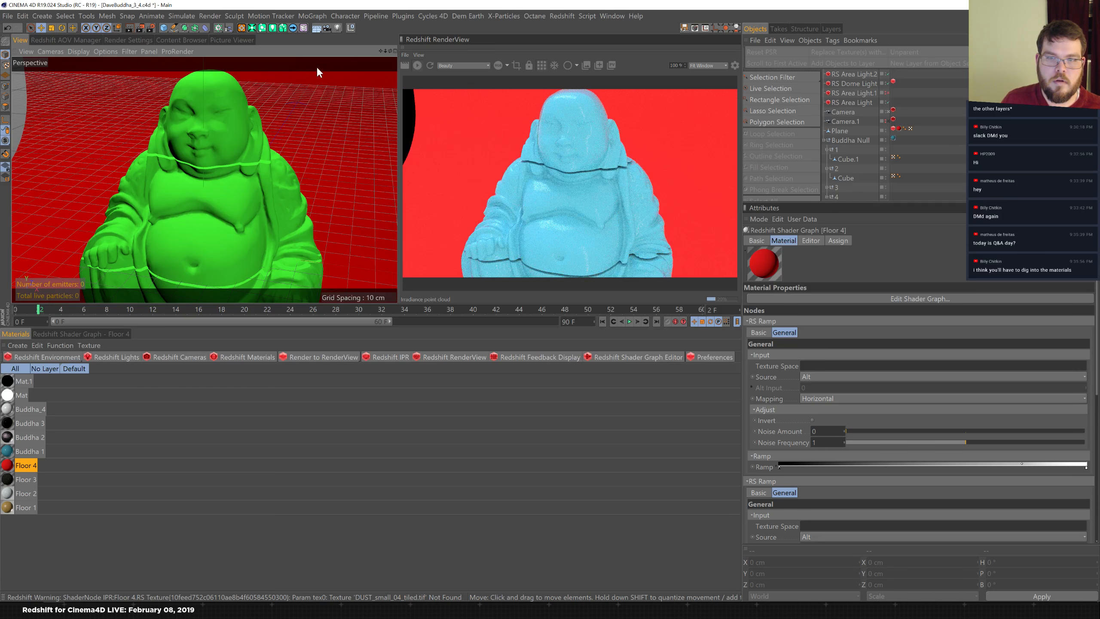
{"action": "left_click_drag", "start_coordinate": [215, 145], "coordinate": [226, 227], "text": "alt"}
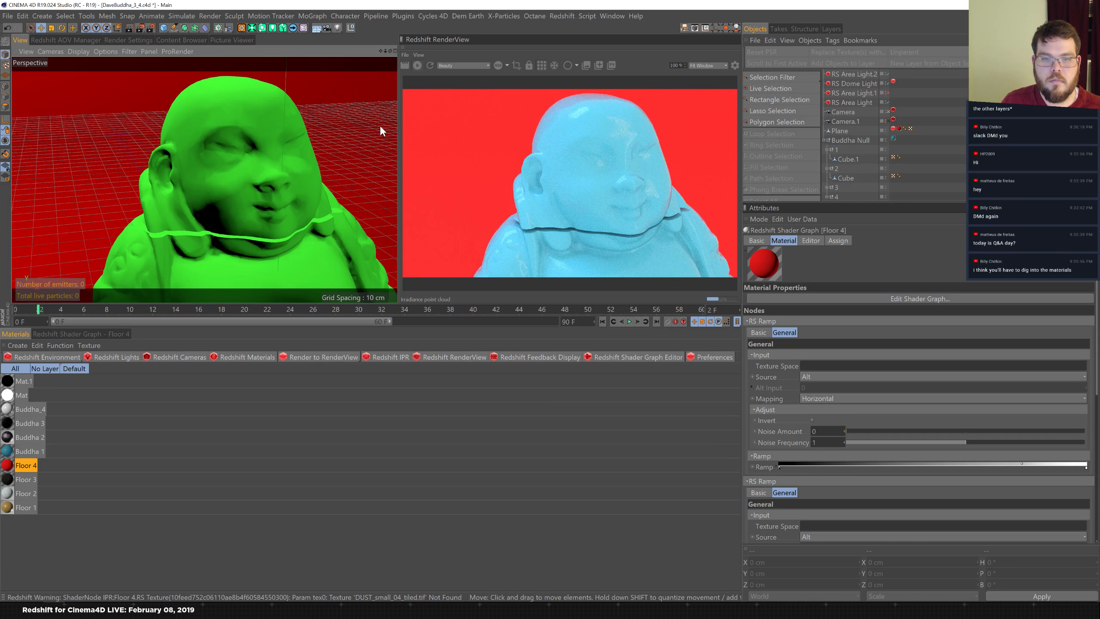
- Set the secondary GI engine to Brute Force in the Redshift render settings and return to the perspective view
{"action": "left_click", "coordinate": [123, 40]}
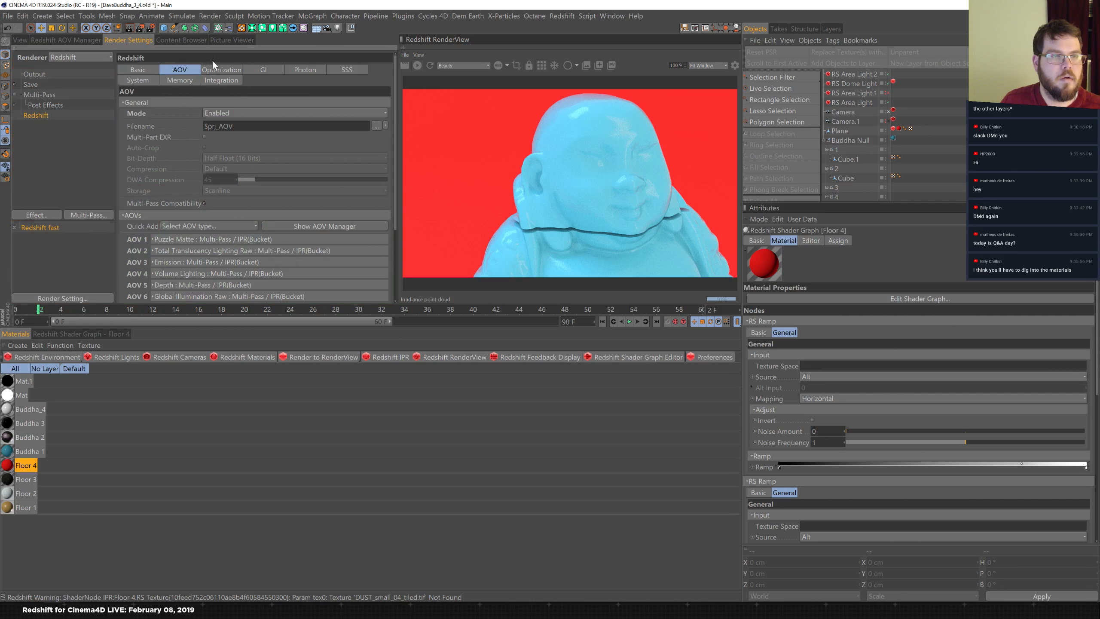
{"action": "left_click", "coordinate": [251, 70]}
{"action": "left_click", "coordinate": [252, 123]}
{"action": "left_click", "coordinate": [255, 167]}
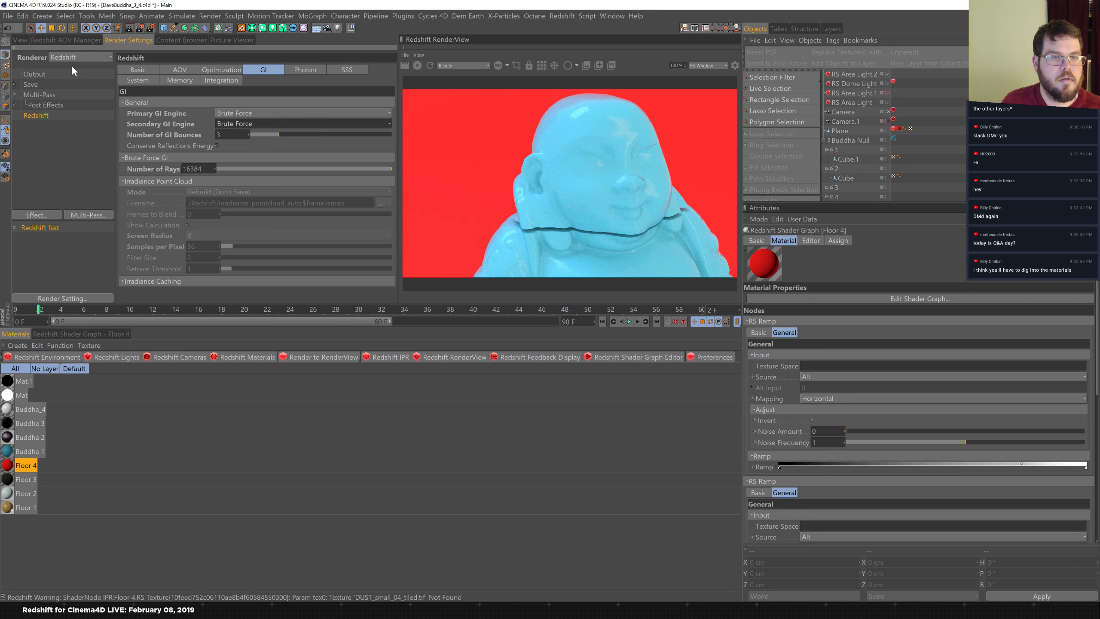
{"action": "left_click", "coordinate": [21, 39]}
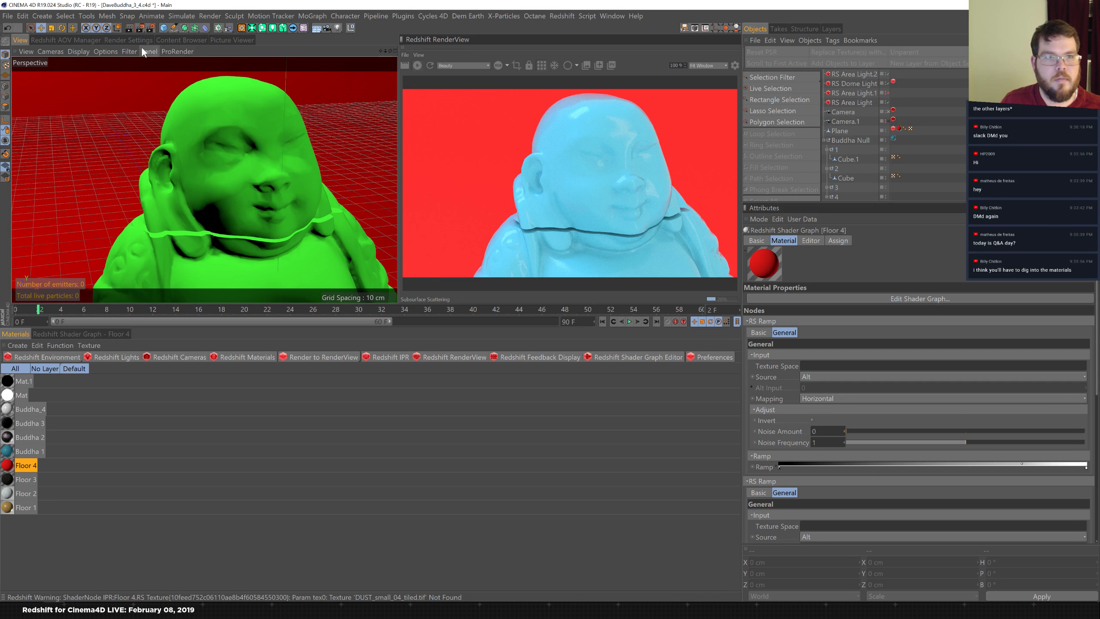
- Set the unified sampling Samples Max to 256 in the Redshift render settings
{"action": "left_click", "coordinate": [128, 39]}
{"action": "left_click", "coordinate": [190, 68]}
{"action": "left_click", "coordinate": [212, 69]}
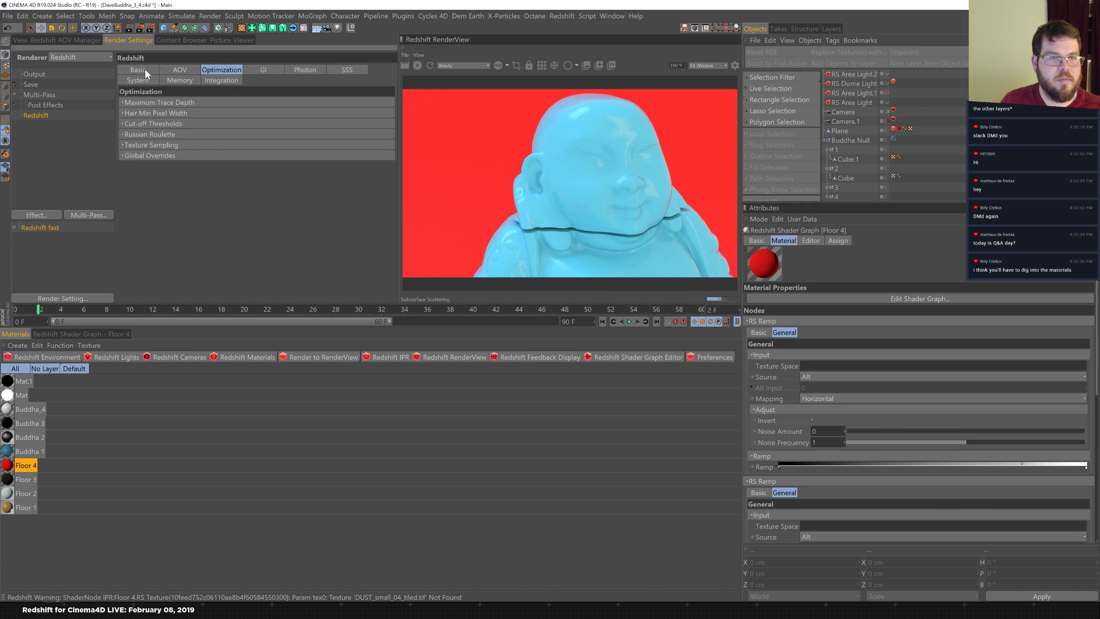
{"action": "left_click", "coordinate": [144, 69]}
{"action": "double_click", "coordinate": [304, 180]}
{"action": "type", "text": "256"}
{"action": "key", "text": "Return"}
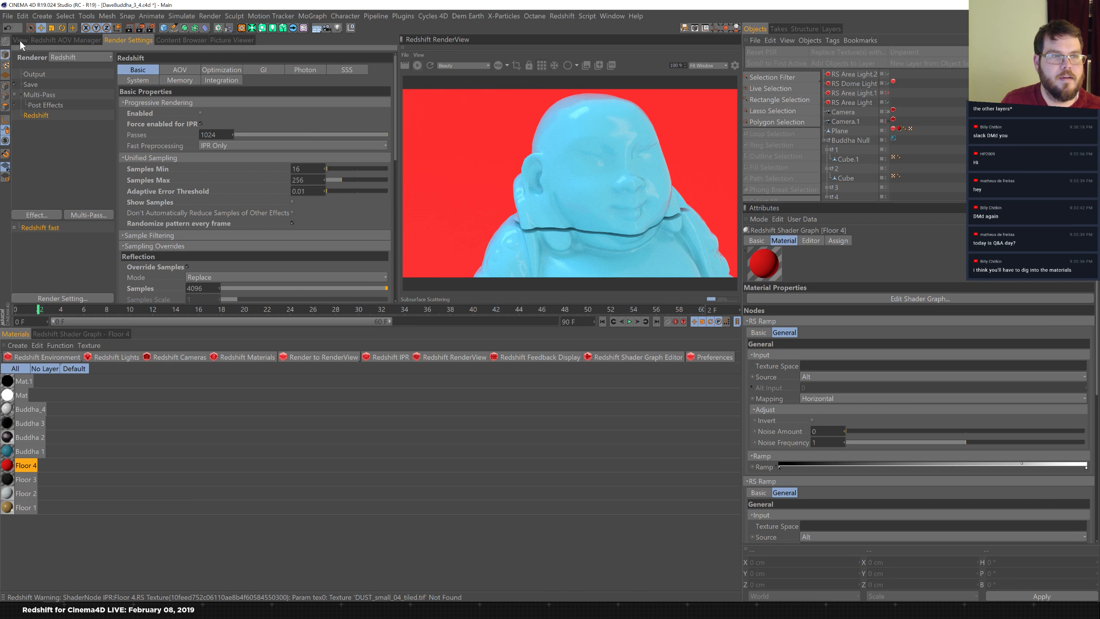
{"action": "left_click", "coordinate": [20, 40]}
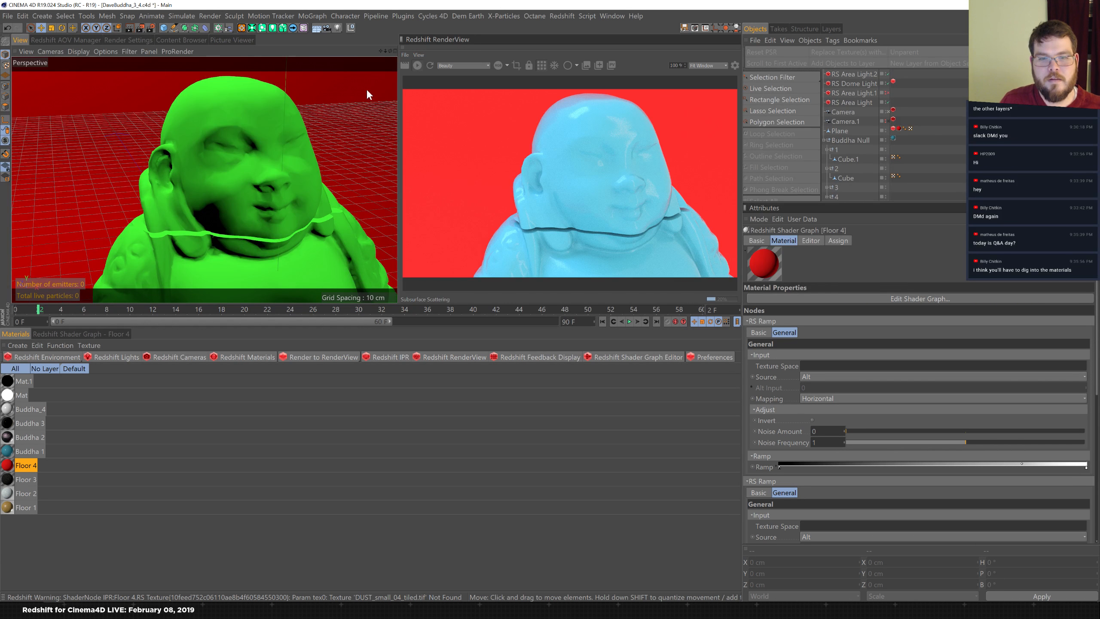
- Review the Redshift render settings for GI, System bucket rendering and SSS rate, interpolation quality and GI rays
{"action": "left_click", "coordinate": [128, 40]}
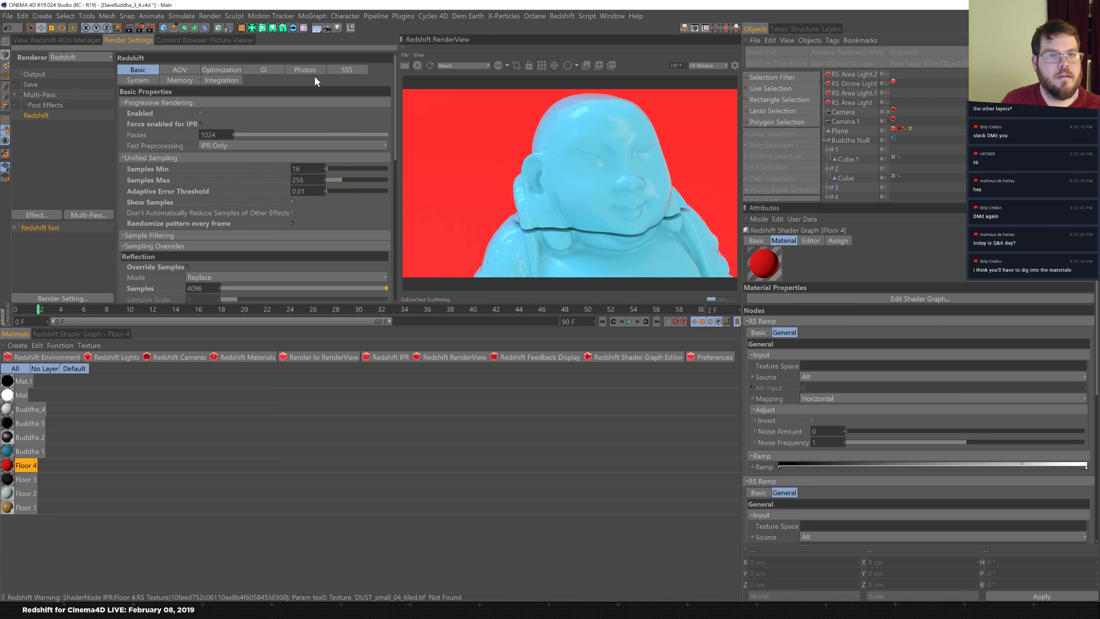
{"action": "left_click", "coordinate": [264, 69]}
{"action": "left_click", "coordinate": [131, 81]}
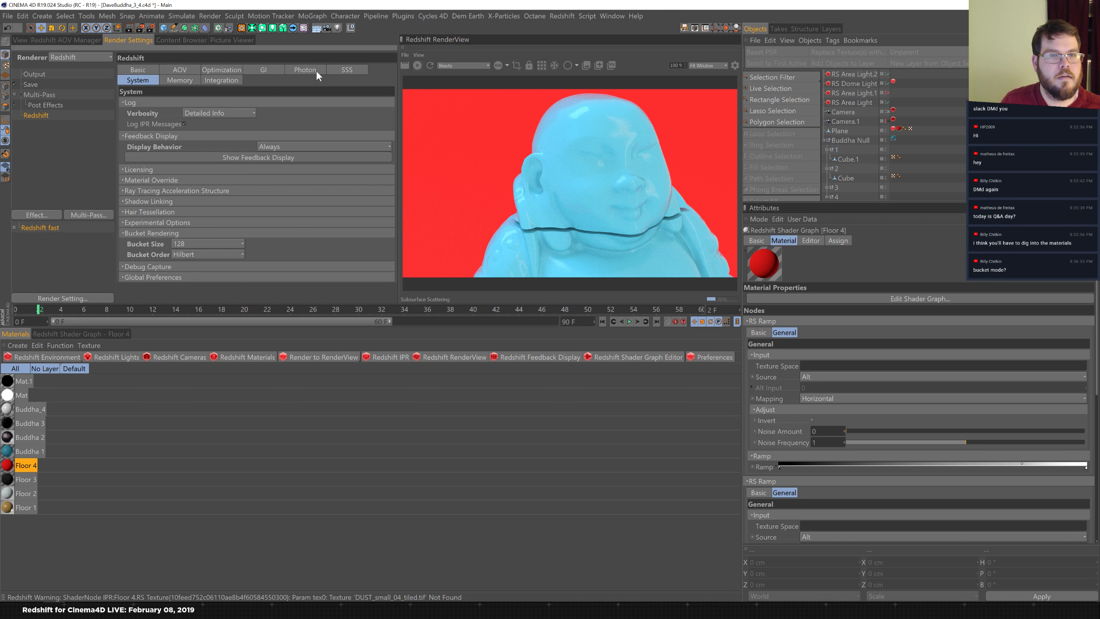
{"action": "left_click", "coordinate": [338, 69]}
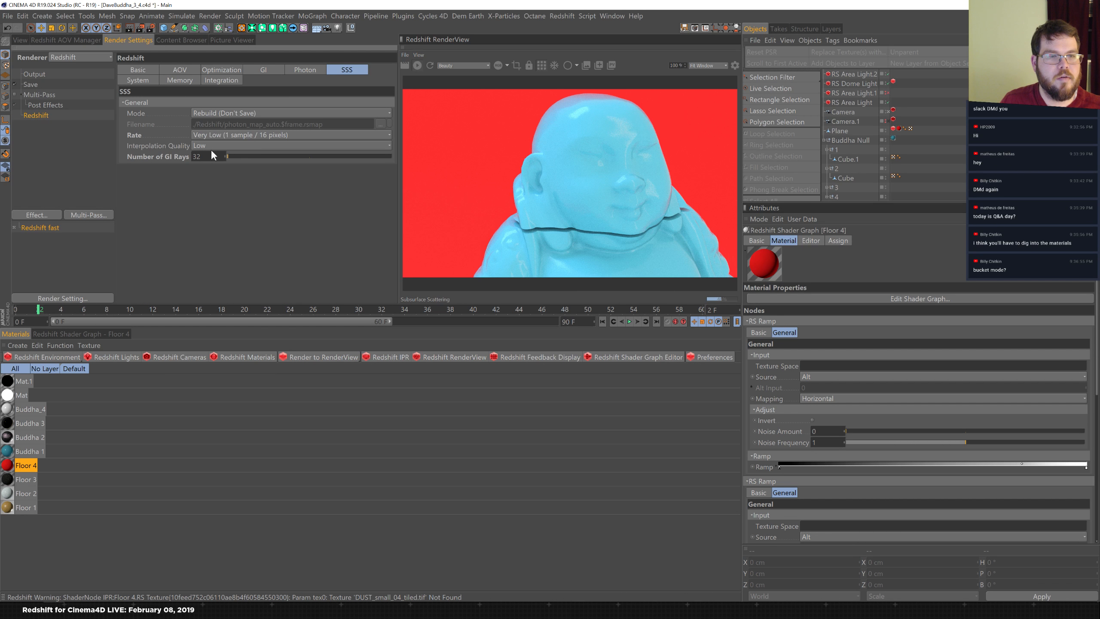
{"action": "left_click", "coordinate": [21, 40]}
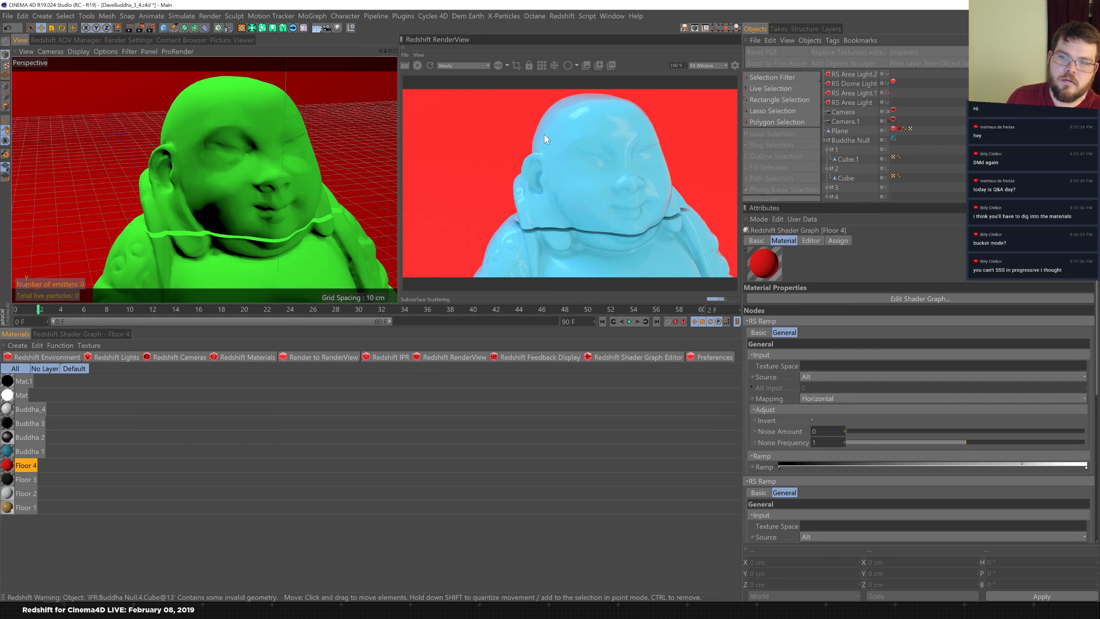
- Enable a render region over part of the Buddha's head and switch back to the Untitled 2 sphere project
{"action": "left_click", "coordinate": [514, 65]}
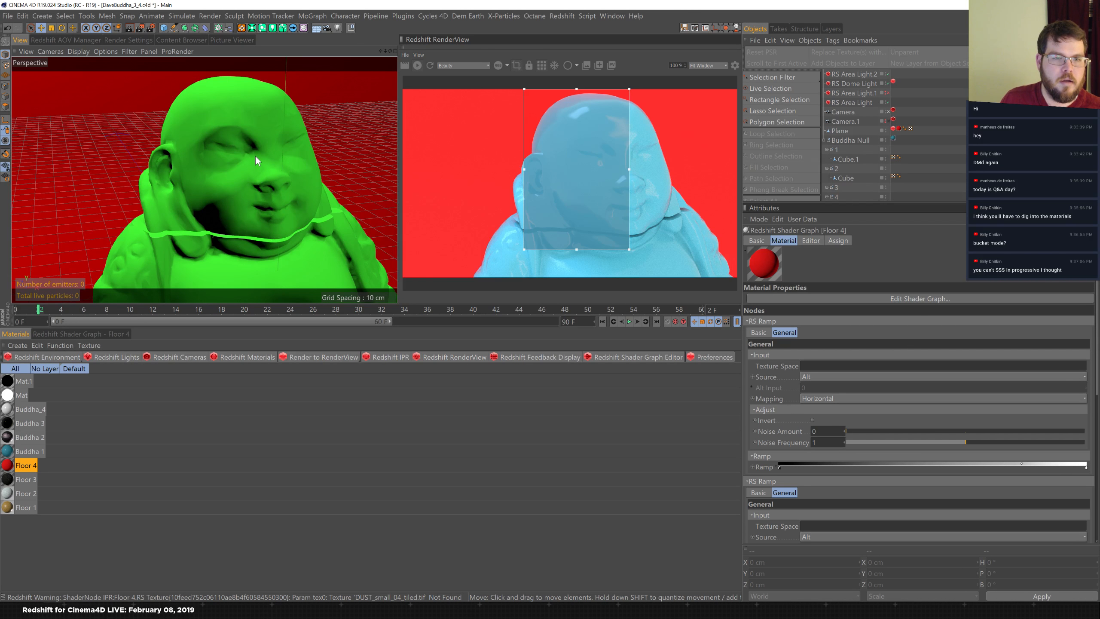
{"action": "key", "text": "v"}
{"action": "mouse_move", "coordinate": [260, 162]}
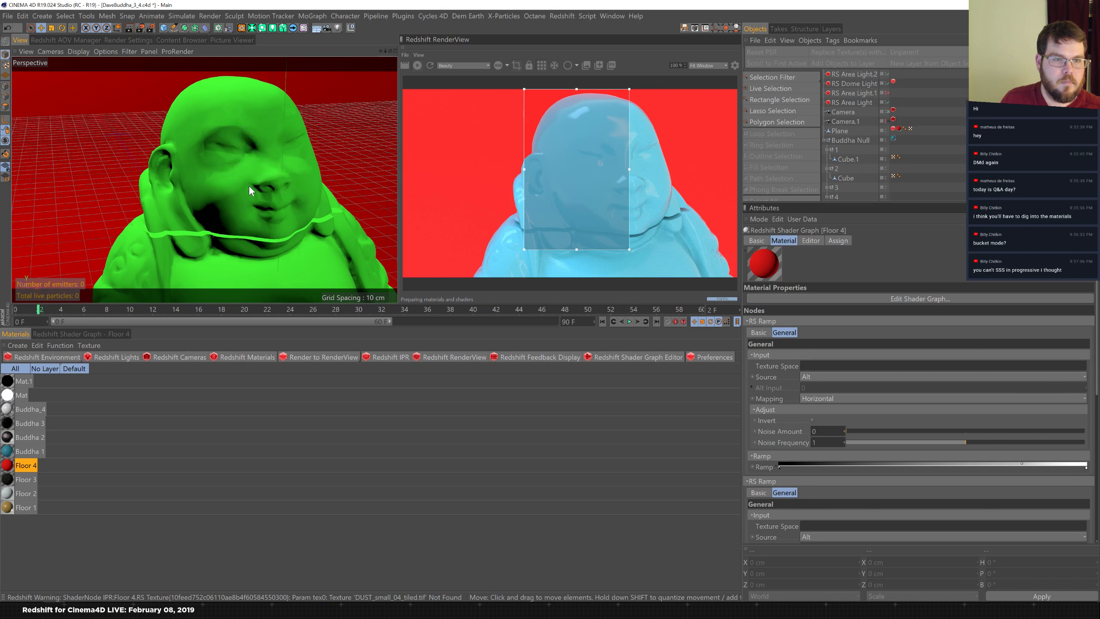
{"action": "left_click", "coordinate": [249, 185]}
{"action": "key", "text": "v"}
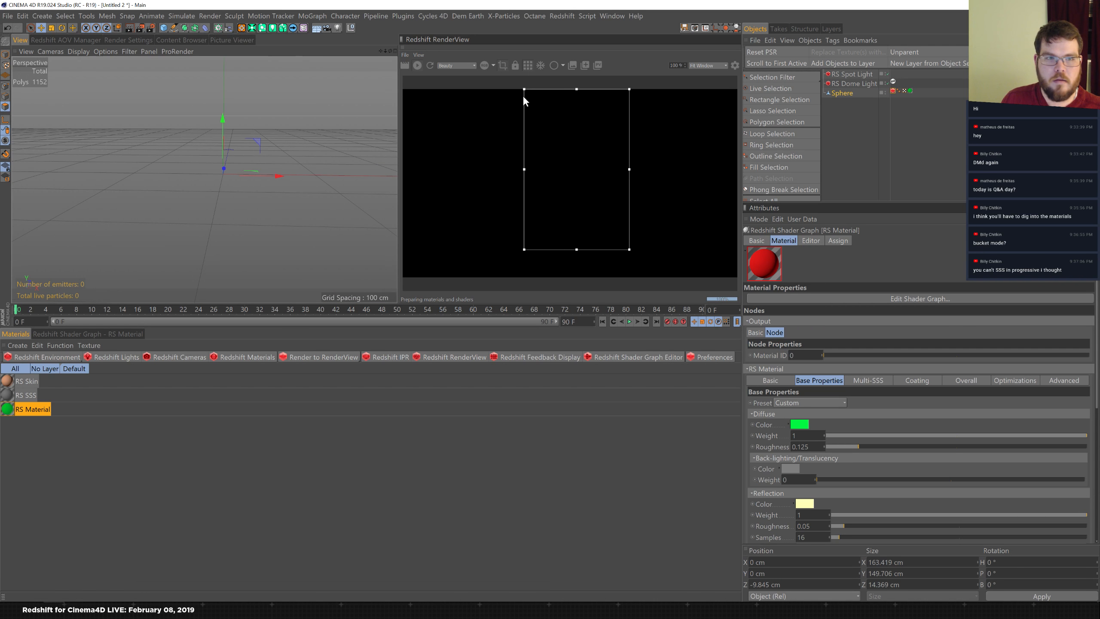
- Turn off the render region and assign the RS Skin material to the sphere
{"action": "left_click", "coordinate": [502, 65]}
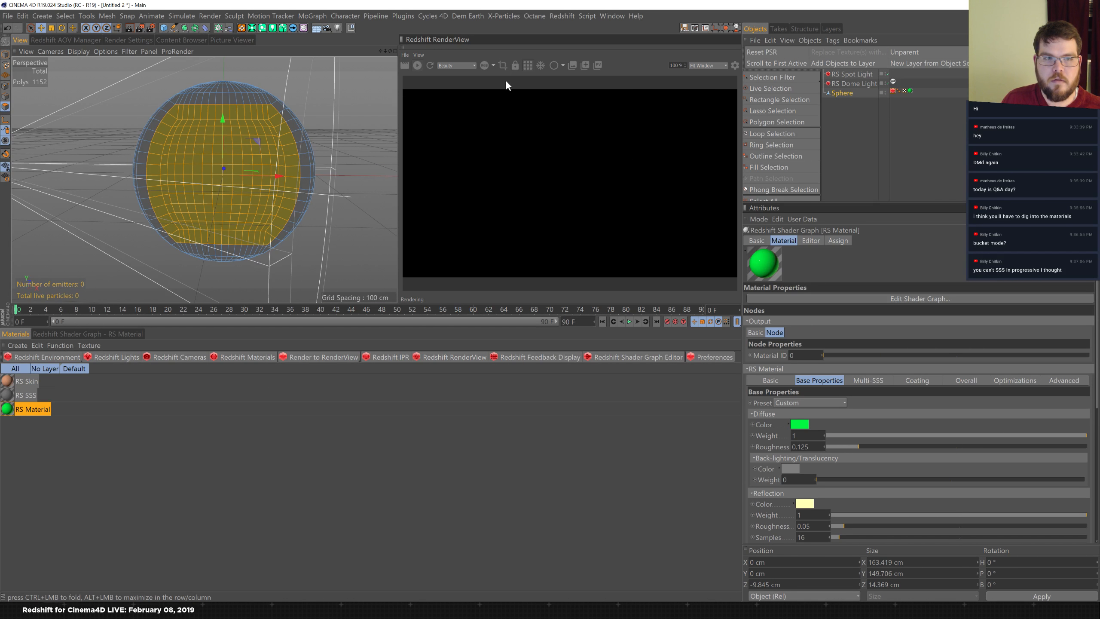
{"action": "left_click_drag", "start_coordinate": [390, 322], "coordinate": [914, 84]}
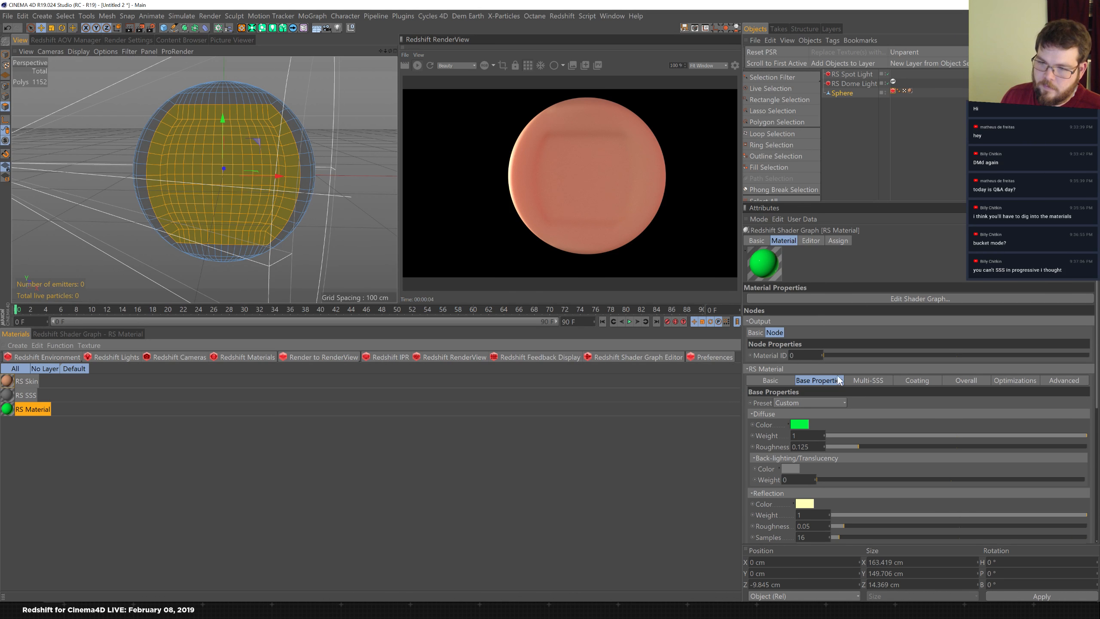
- Set RS Skin's Shallow Scatter color to bright green and its weight to about 0.528
{"action": "left_click", "coordinate": [14, 381]}
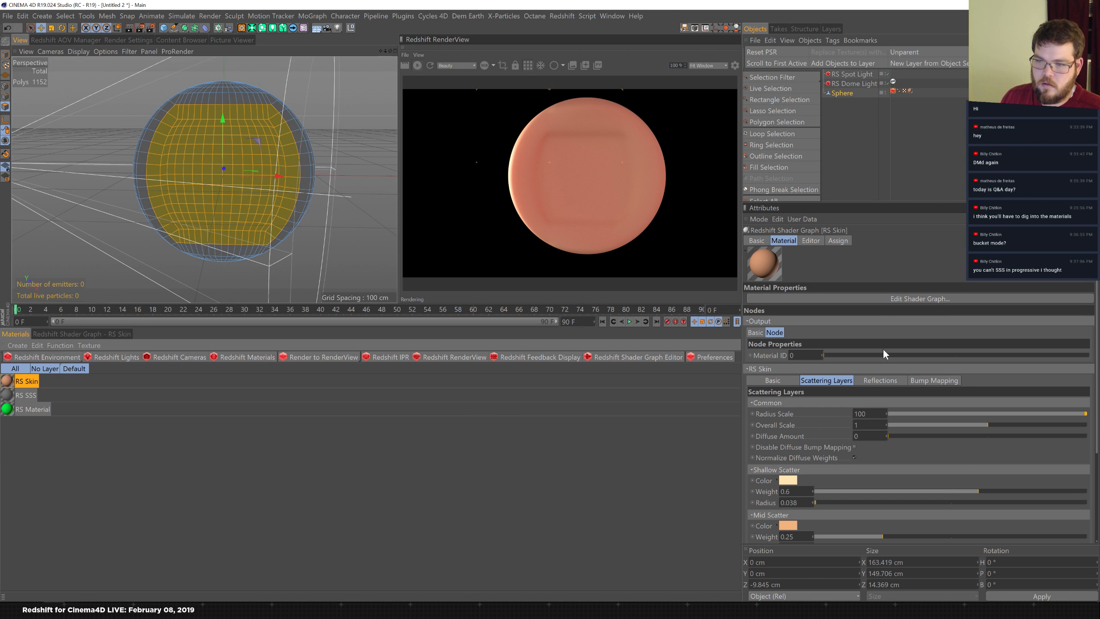
{"action": "left_click", "coordinate": [787, 480]}
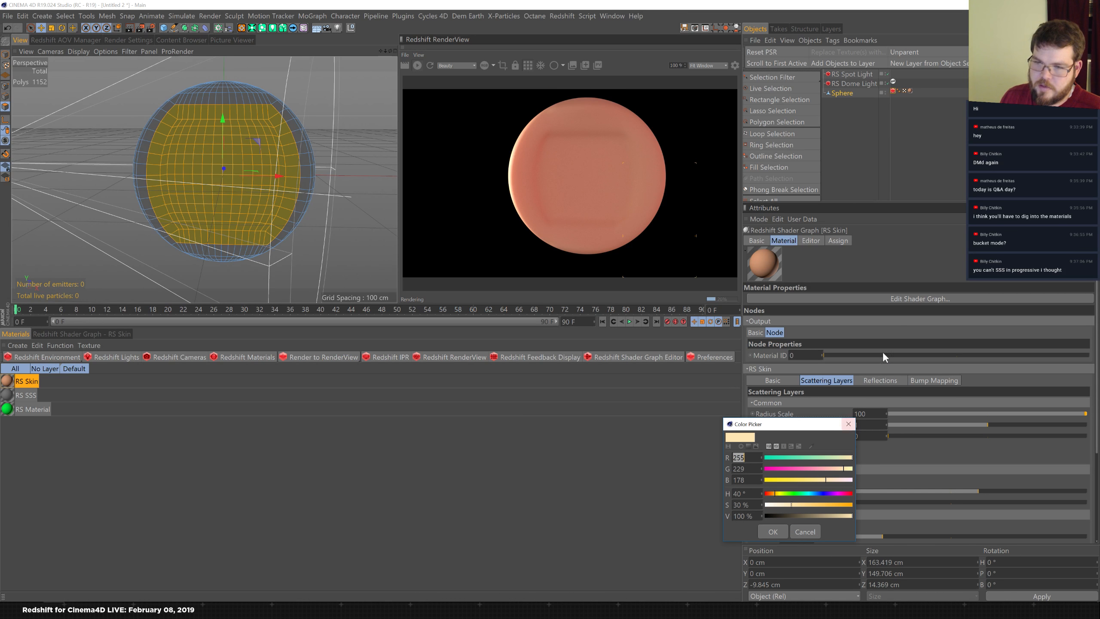
{"action": "left_click_drag", "start_coordinate": [809, 493], "coordinate": [902, 503]}
{"action": "left_click_drag", "start_coordinate": [783, 494], "coordinate": [793, 494]}
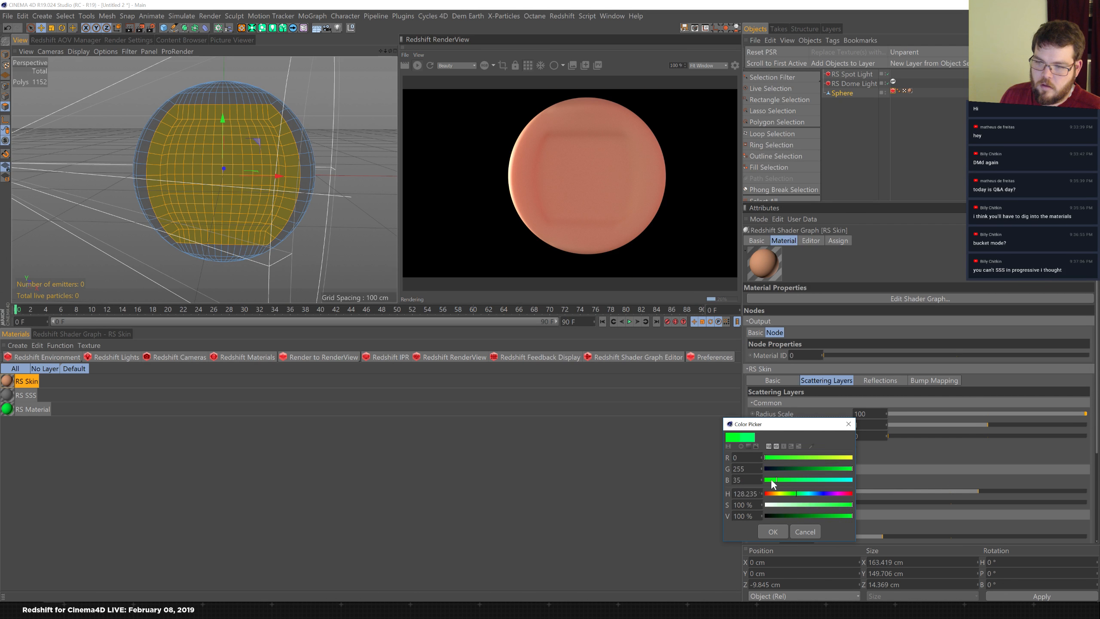
{"action": "left_click", "coordinate": [771, 532]}
{"action": "scroll", "coordinate": [1074, 455], "scroll_direction": "down", "scroll_amount": 3}
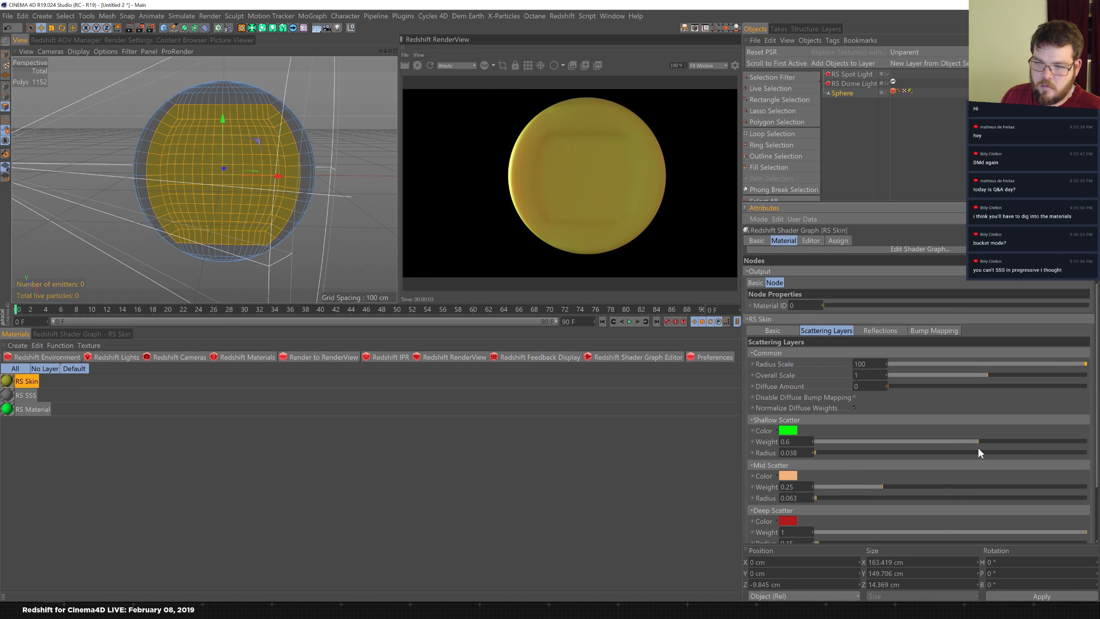
{"action": "left_click_drag", "start_coordinate": [1028, 439], "coordinate": [1089, 441]}
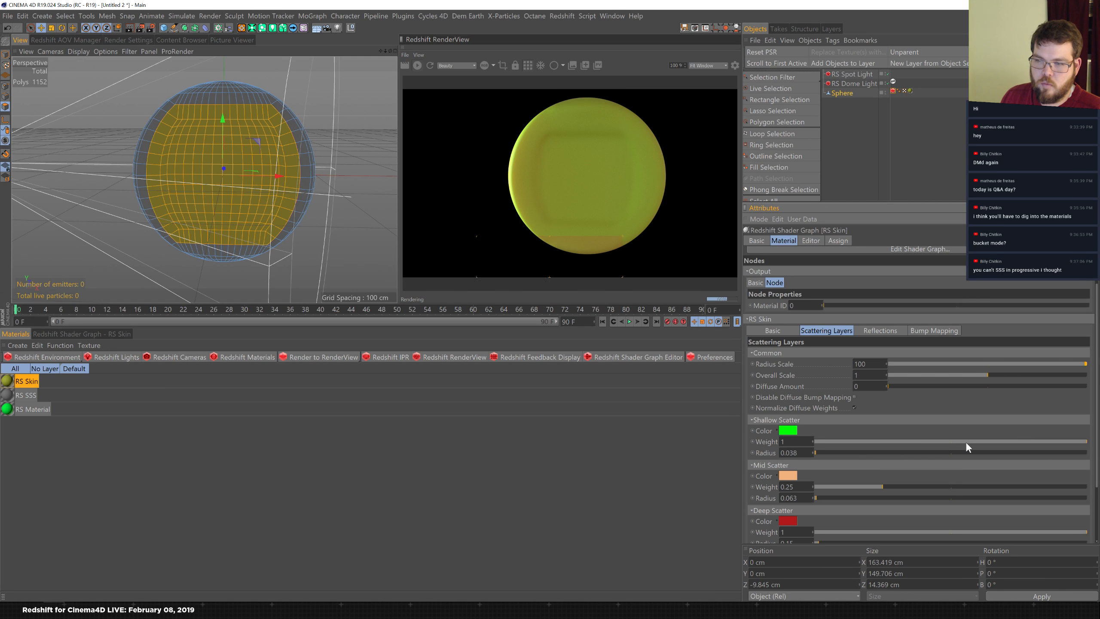
{"action": "left_click_drag", "start_coordinate": [962, 440], "coordinate": [958, 440]}
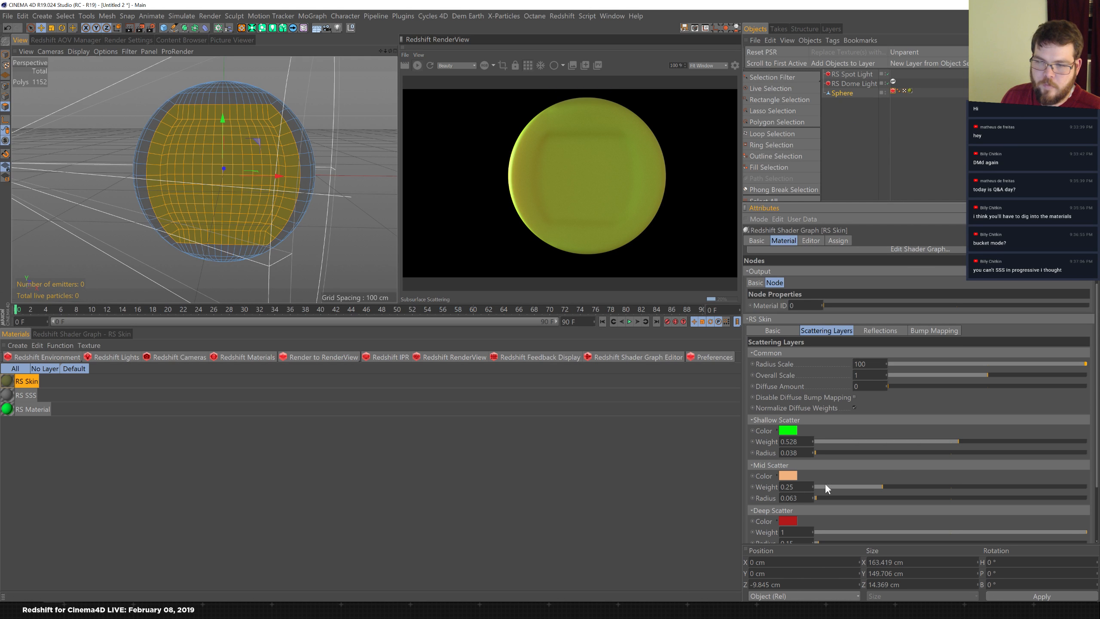
- Change the Mid Scatter color of RS Skin to a fully saturated purple
{"action": "left_click", "coordinate": [787, 475]}
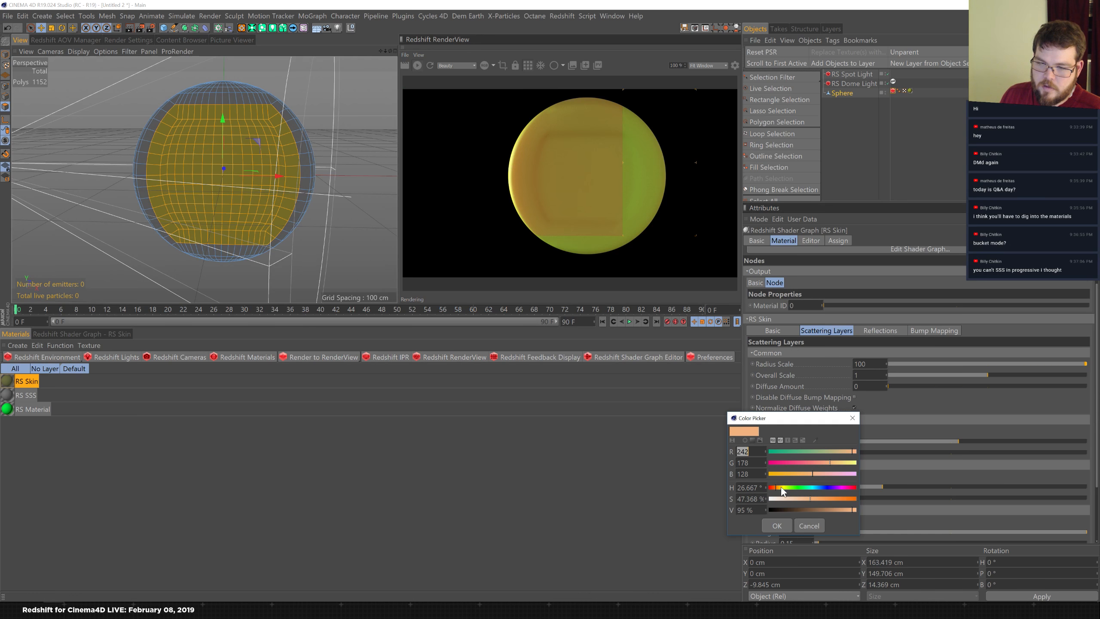
{"action": "left_click", "coordinate": [838, 487]}
{"action": "left_click_drag", "start_coordinate": [831, 498], "coordinate": [857, 500]}
{"action": "left_click", "coordinate": [777, 525]}
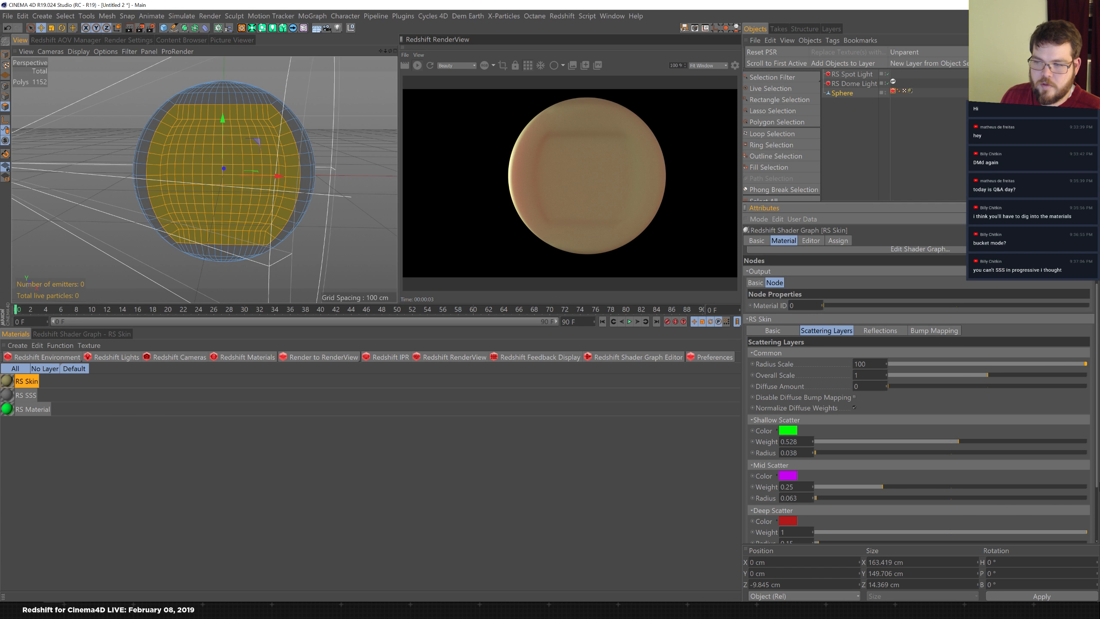
- Change the Deep Scatter color of RS Skin to green
{"action": "scroll", "coordinate": [1039, 490], "scroll_direction": "down", "scroll_amount": 2}
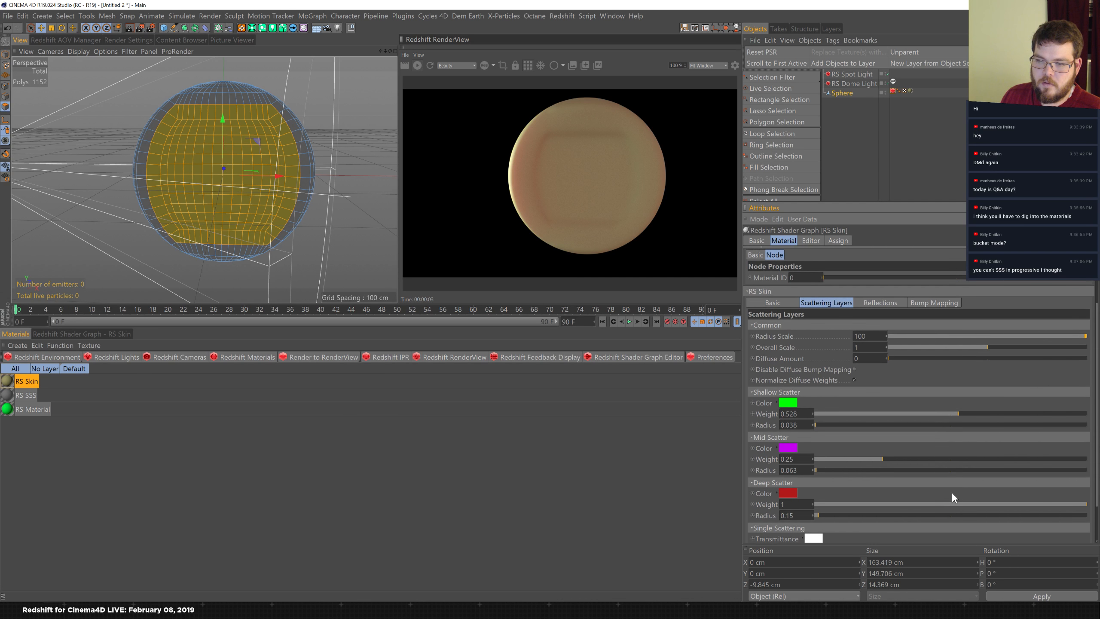
{"action": "left_click", "coordinate": [787, 493]}
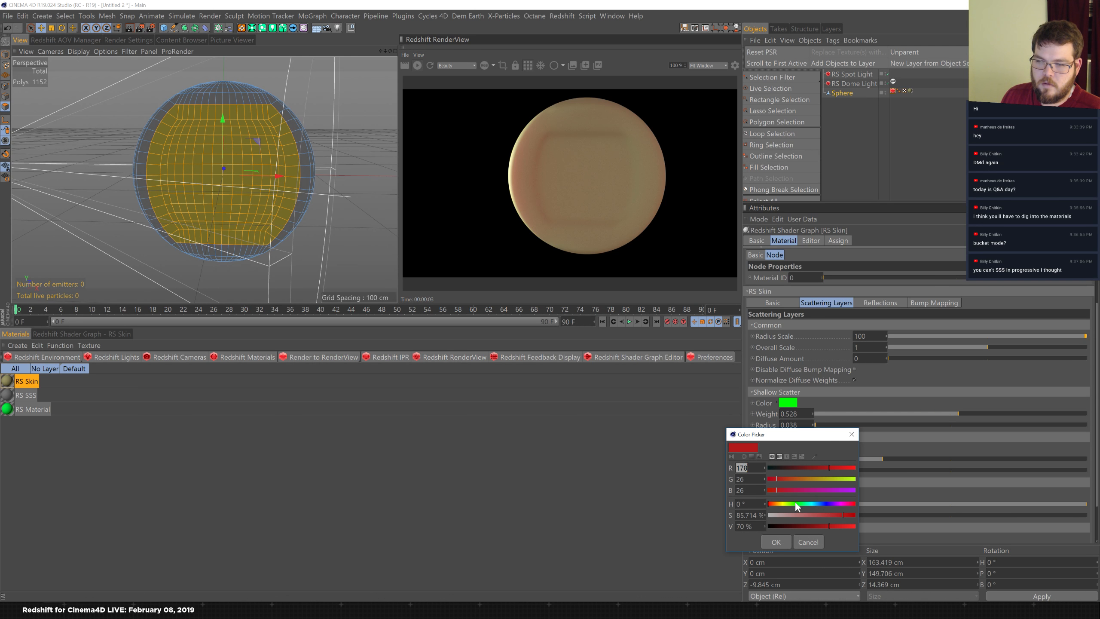
{"action": "left_click", "coordinate": [801, 505]}
{"action": "left_click", "coordinate": [777, 542]}
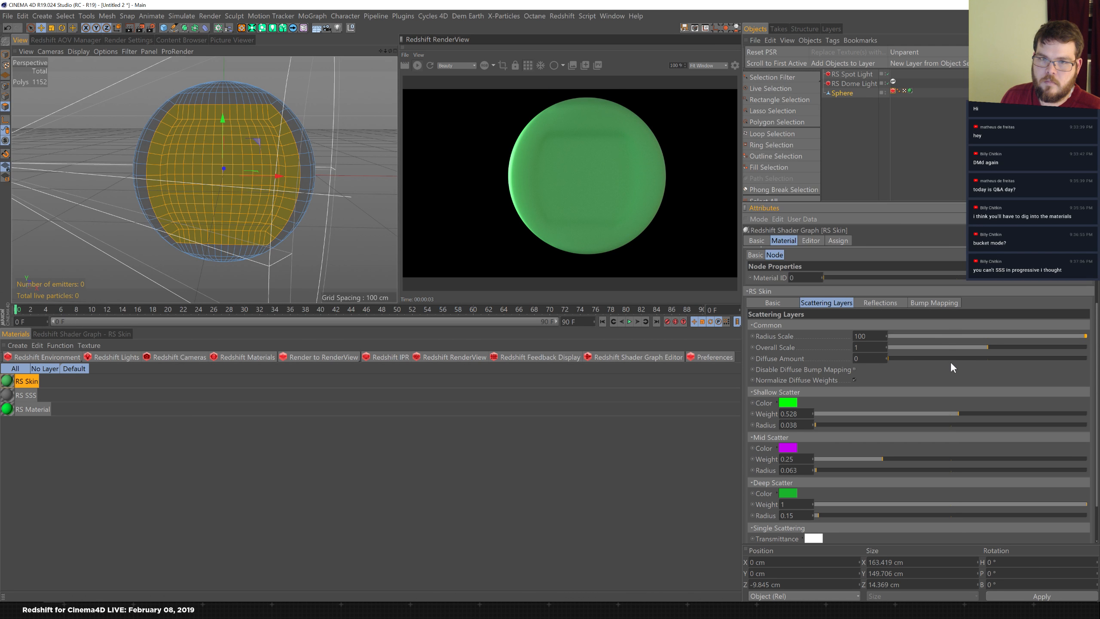
- Change the Shallow Scatter color of RS Skin to a light pink
{"action": "left_click", "coordinate": [787, 403]}
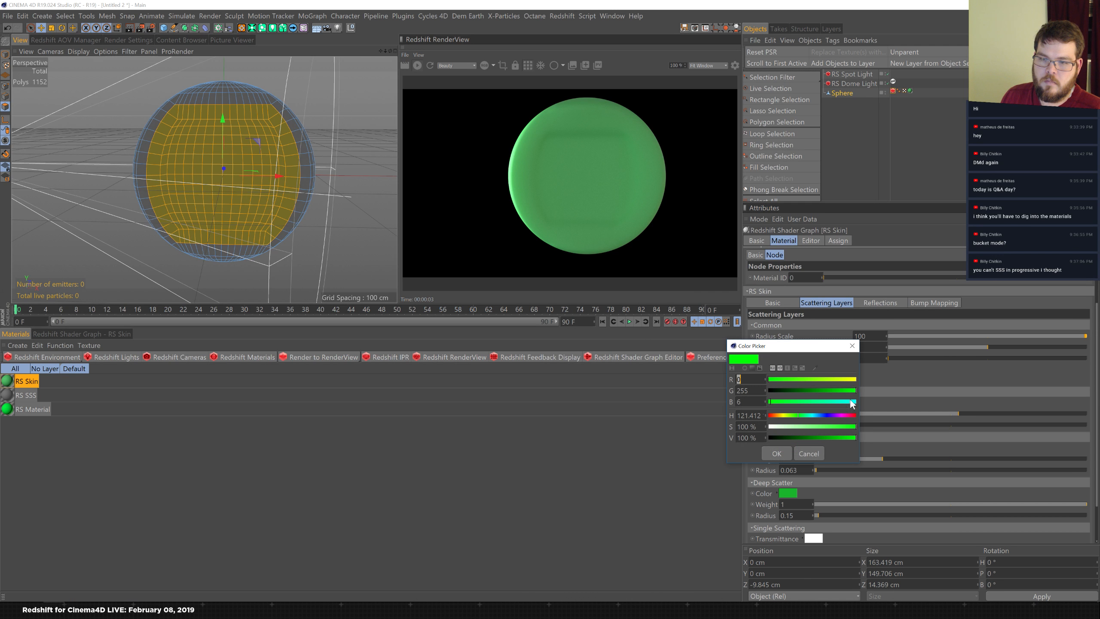
{"action": "left_click", "coordinate": [841, 416]}
{"action": "left_click_drag", "start_coordinate": [782, 427], "coordinate": [809, 427]}
{"action": "left_click", "coordinate": [776, 453]}
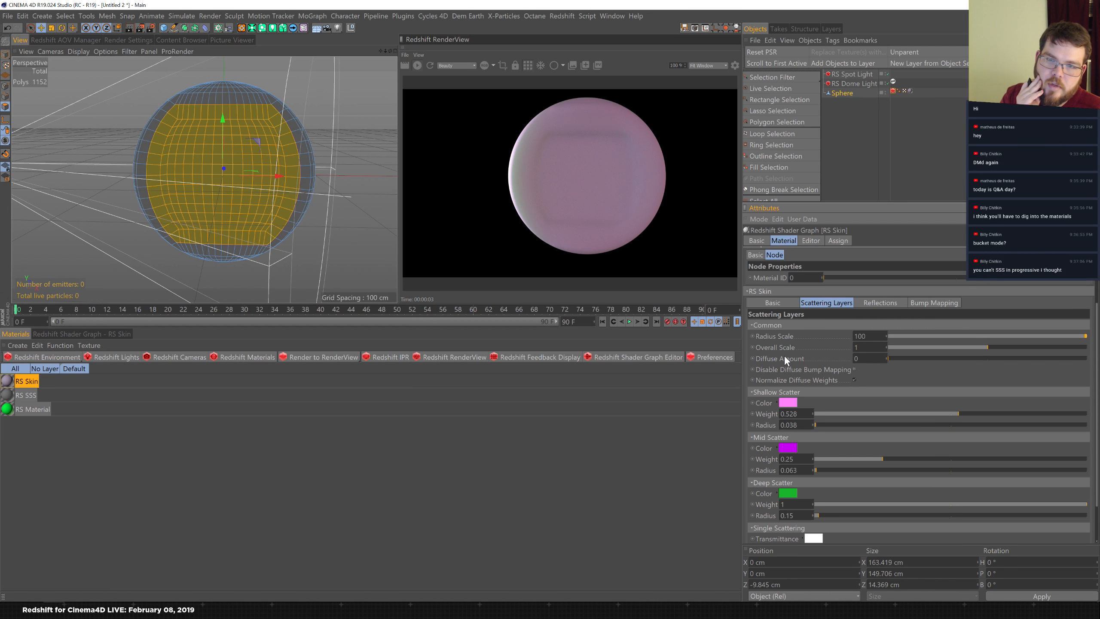
- Replace the sphere's material with RS Material
{"action": "left_click", "coordinate": [8, 407]}
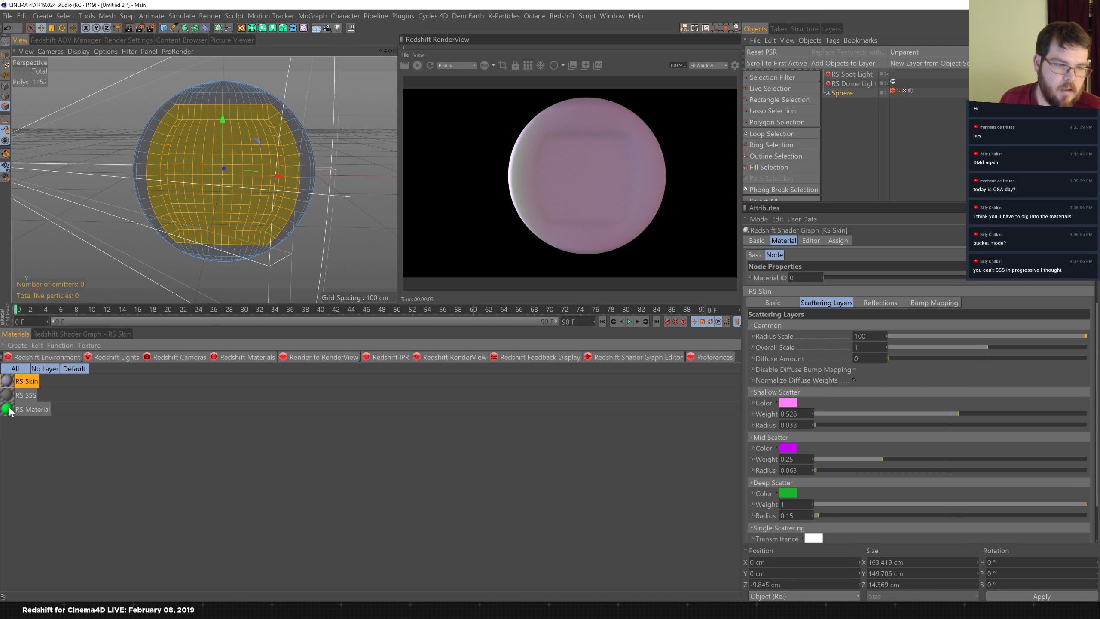
{"action": "left_click_drag", "start_coordinate": [913, 91], "coordinate": [909, 92]}
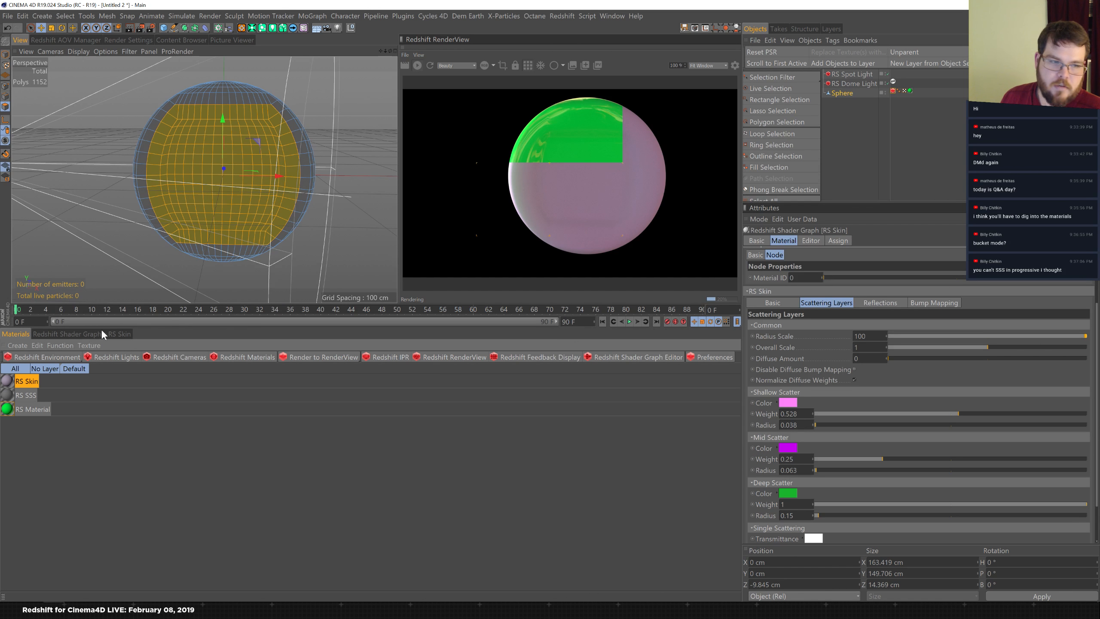
{"action": "left_click", "coordinate": [103, 333]}
{"action": "left_click", "coordinate": [18, 333]}
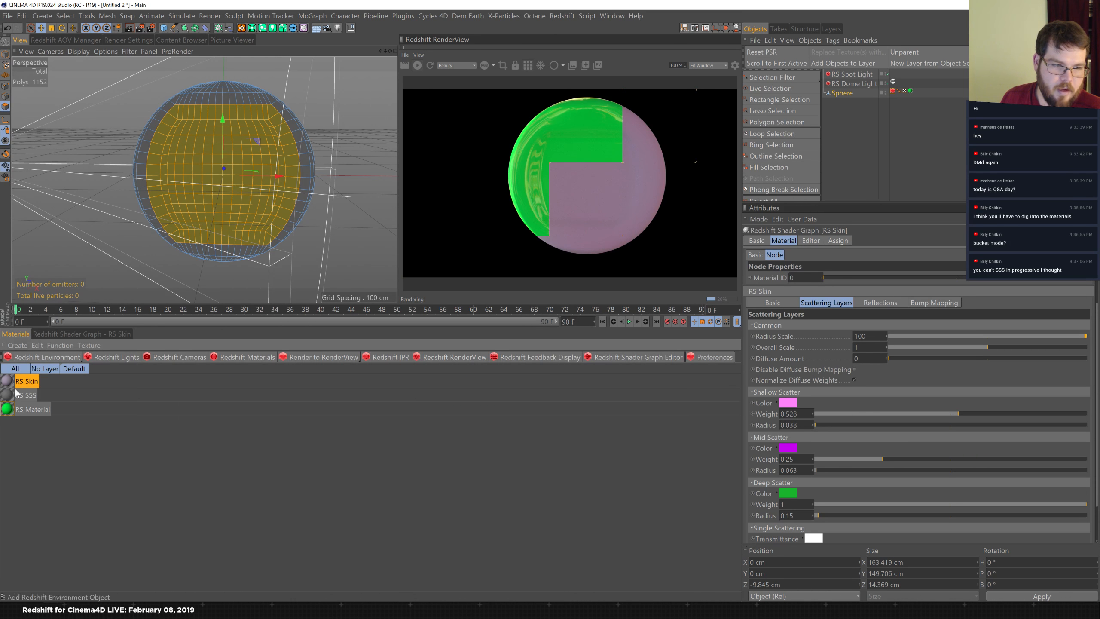
- Open RS Material in the shader graph and inspect the Layer 3 color in its Multi-SSS settings
{"action": "left_click", "coordinate": [17, 412]}
{"action": "left_click", "coordinate": [92, 336]}
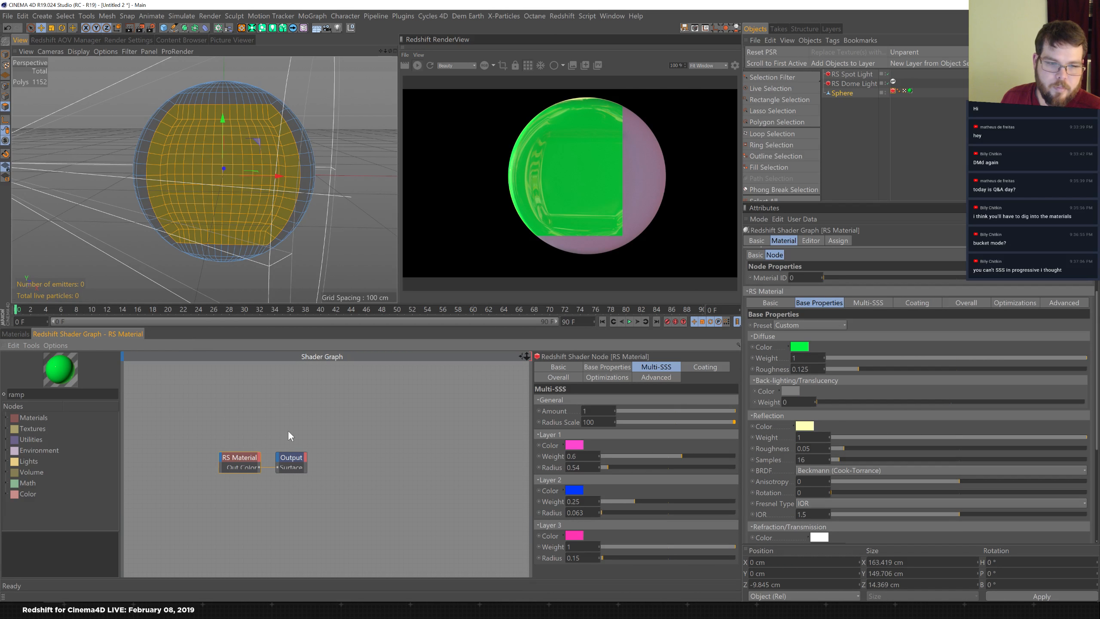
{"action": "left_click", "coordinate": [237, 456]}
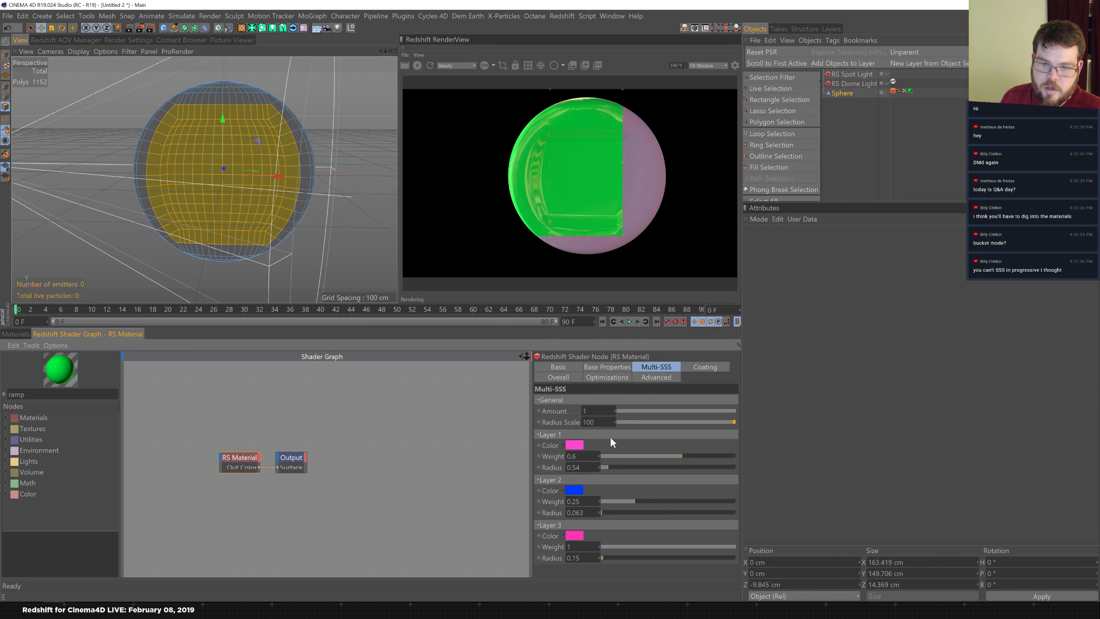
{"action": "left_click", "coordinate": [574, 535]}
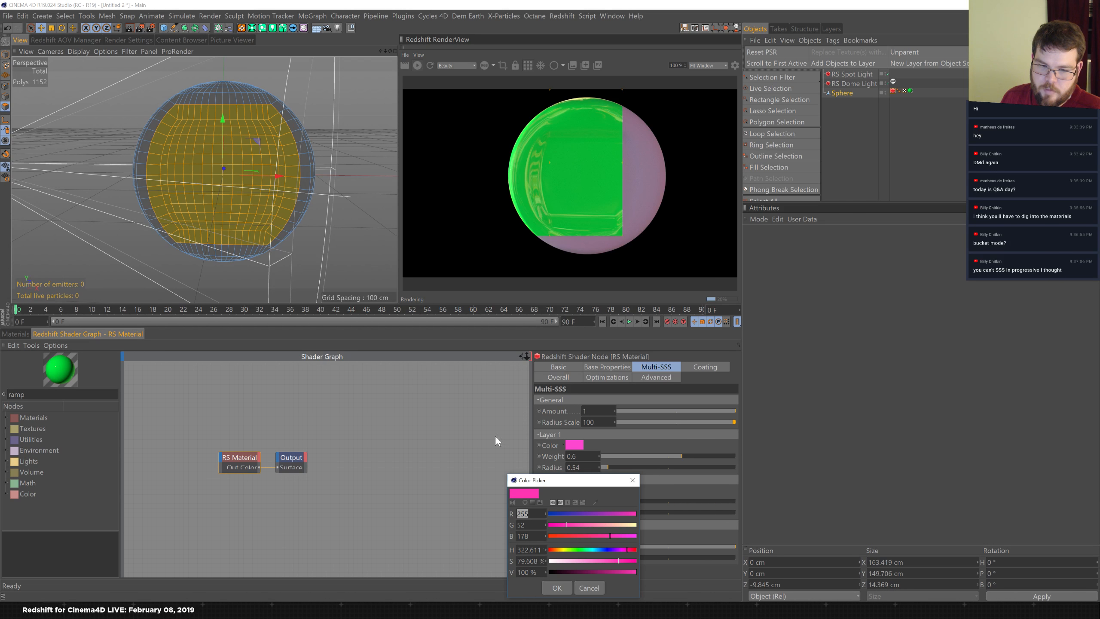
{"action": "left_click", "coordinate": [631, 480]}
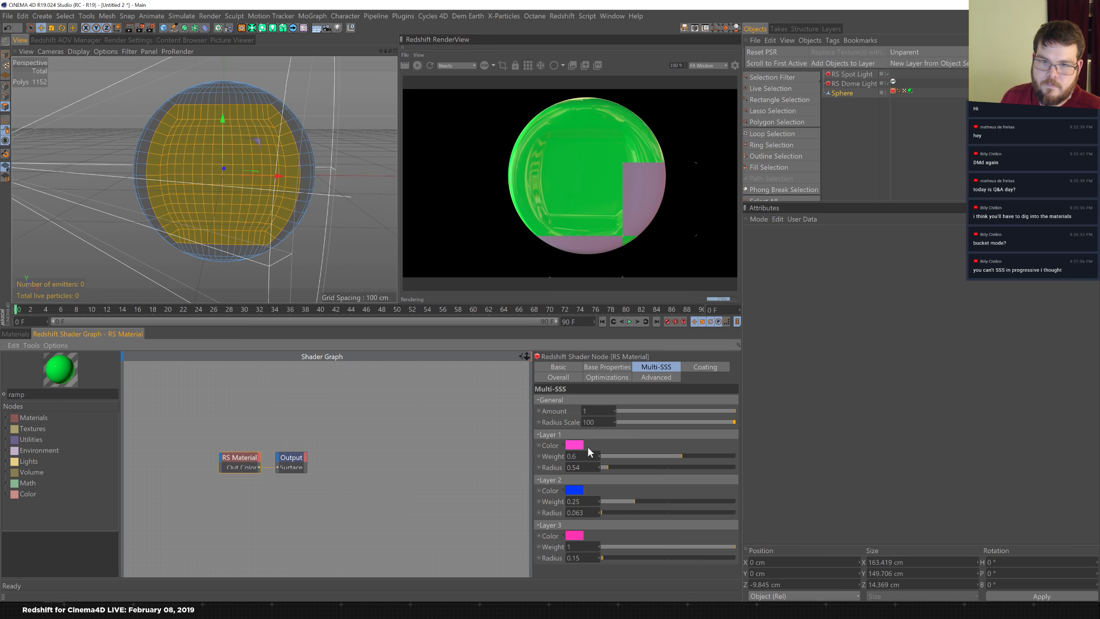
- Set RS Material's diffuse and reflection weights to 0 and check its Multi-SSS layer settings
{"action": "left_click", "coordinate": [606, 366]}
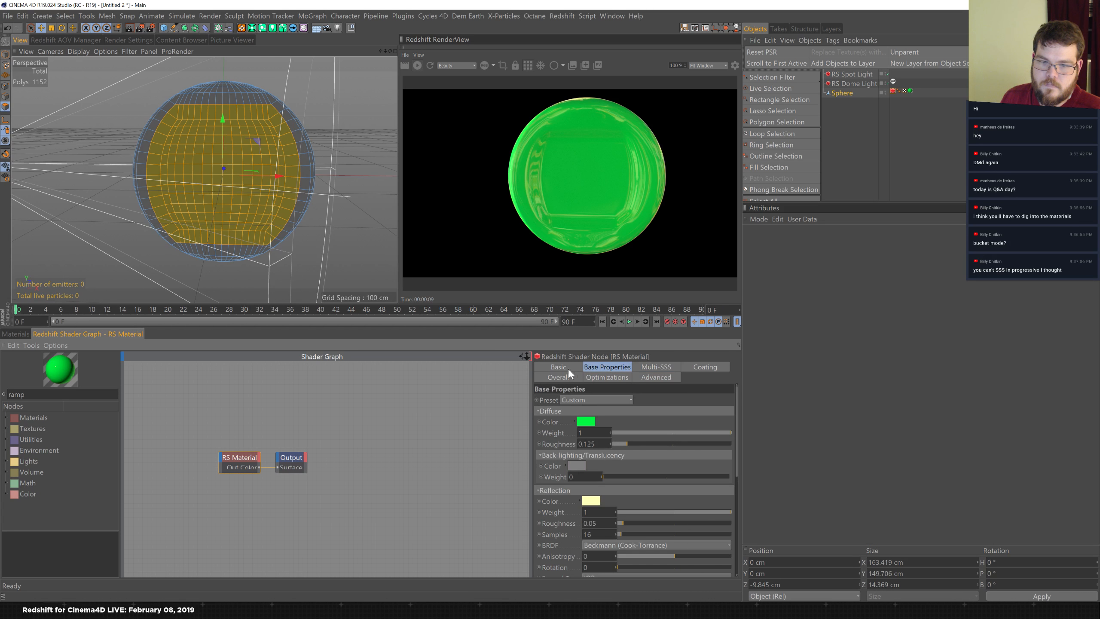
{"action": "left_click_drag", "start_coordinate": [717, 432], "coordinate": [658, 433]}
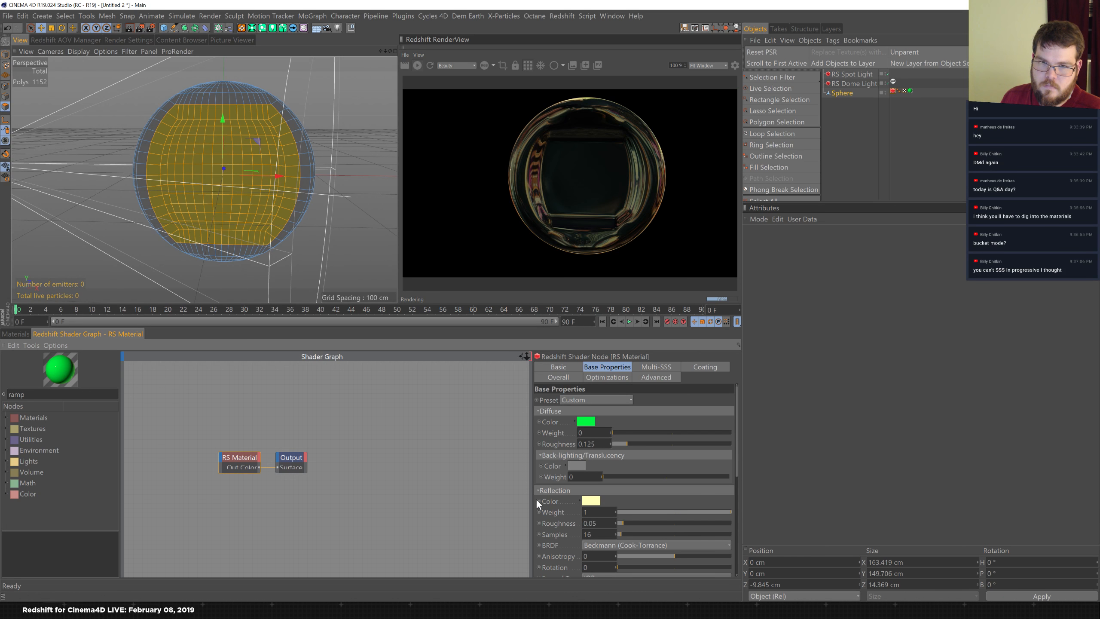
{"action": "left_click_drag", "start_coordinate": [694, 512], "coordinate": [558, 510]}
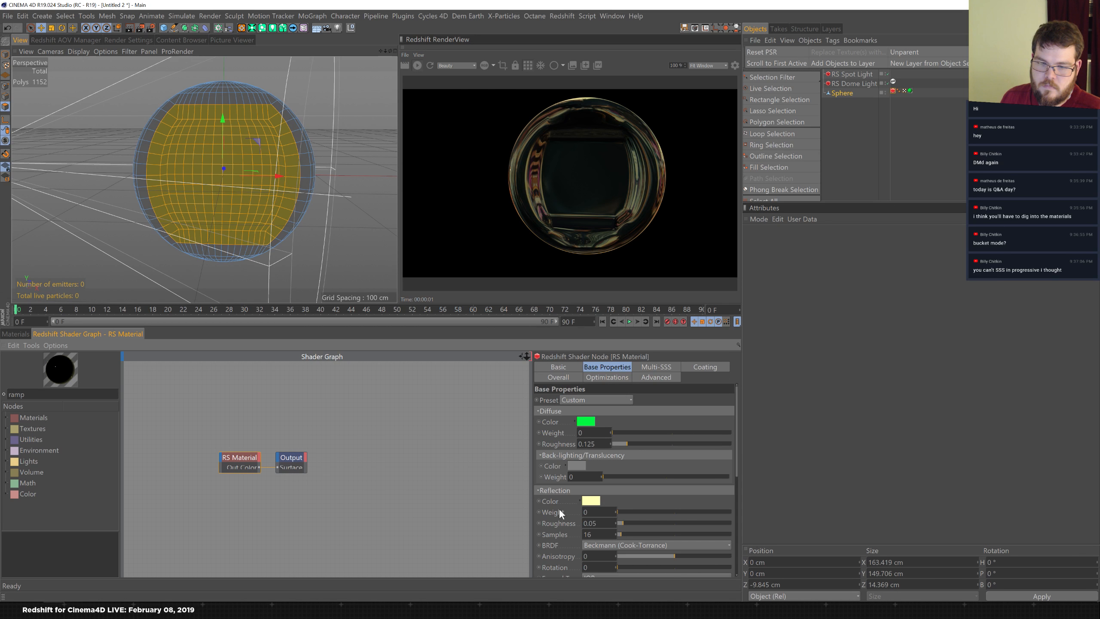
{"action": "left_click_drag", "start_coordinate": [737, 449], "coordinate": [758, 396]}
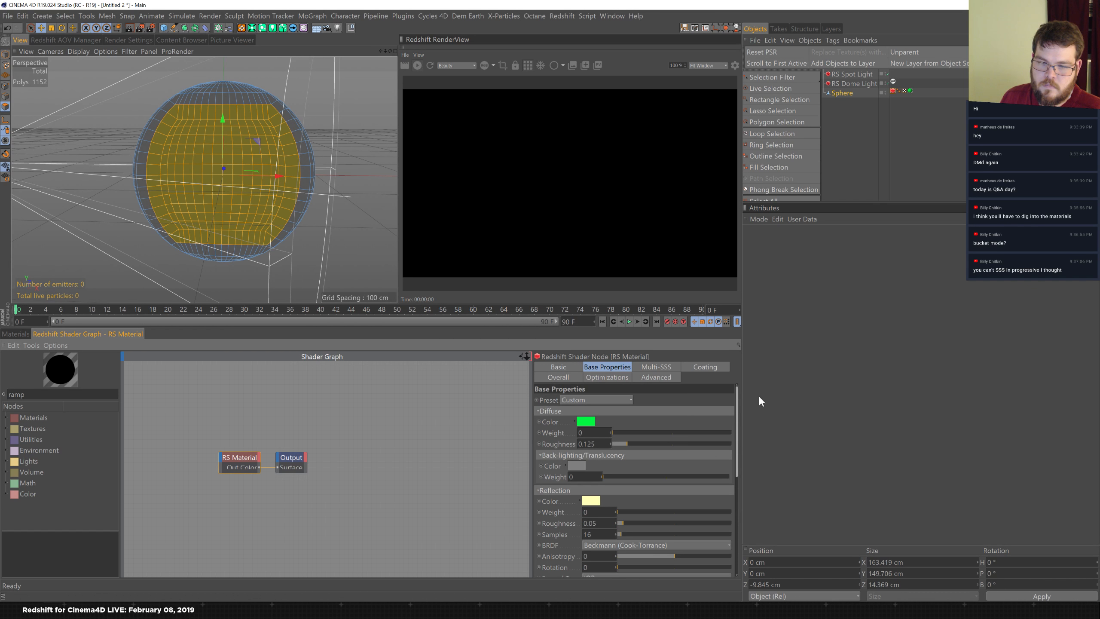
{"action": "left_click", "coordinate": [655, 366]}
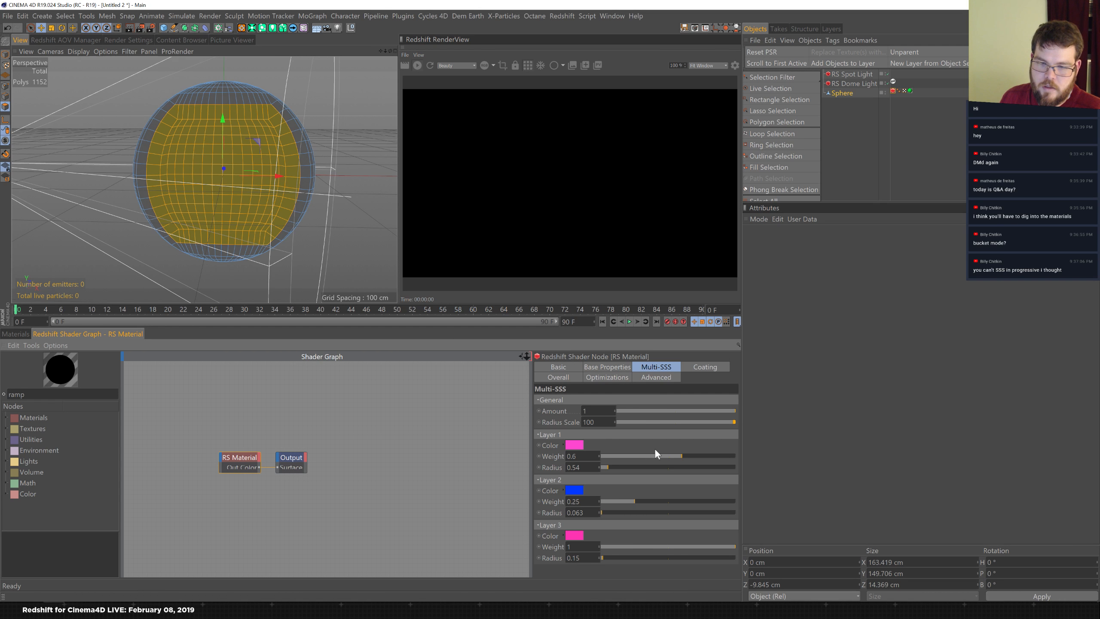
{"action": "left_click", "coordinate": [606, 366]}
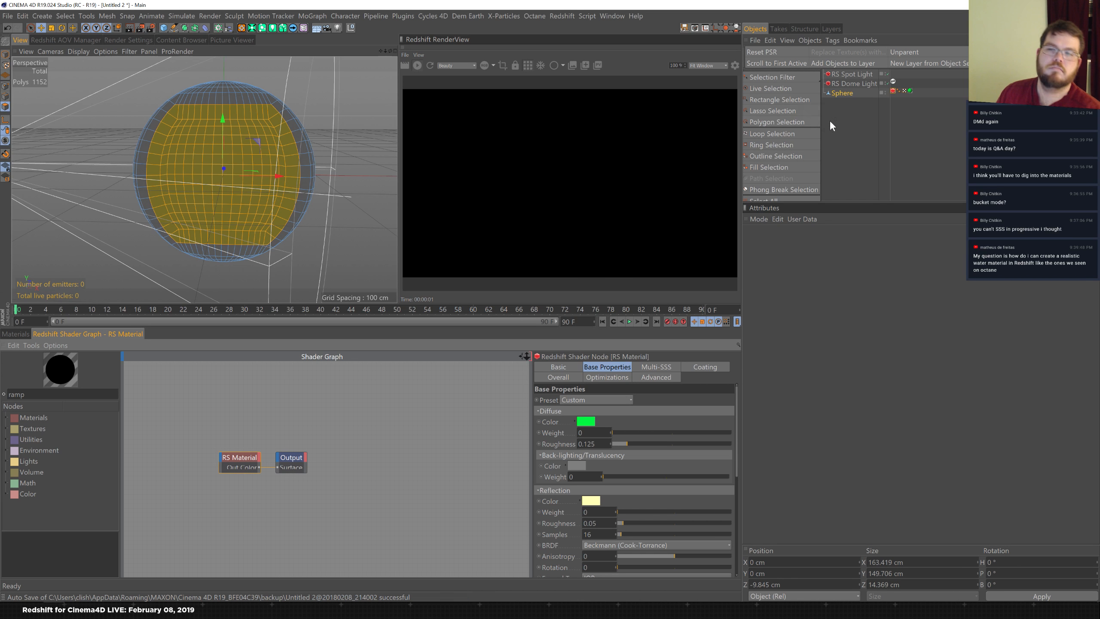
- Deselect the sphere and start a new empty project
{"action": "left_click", "coordinate": [853, 121]}
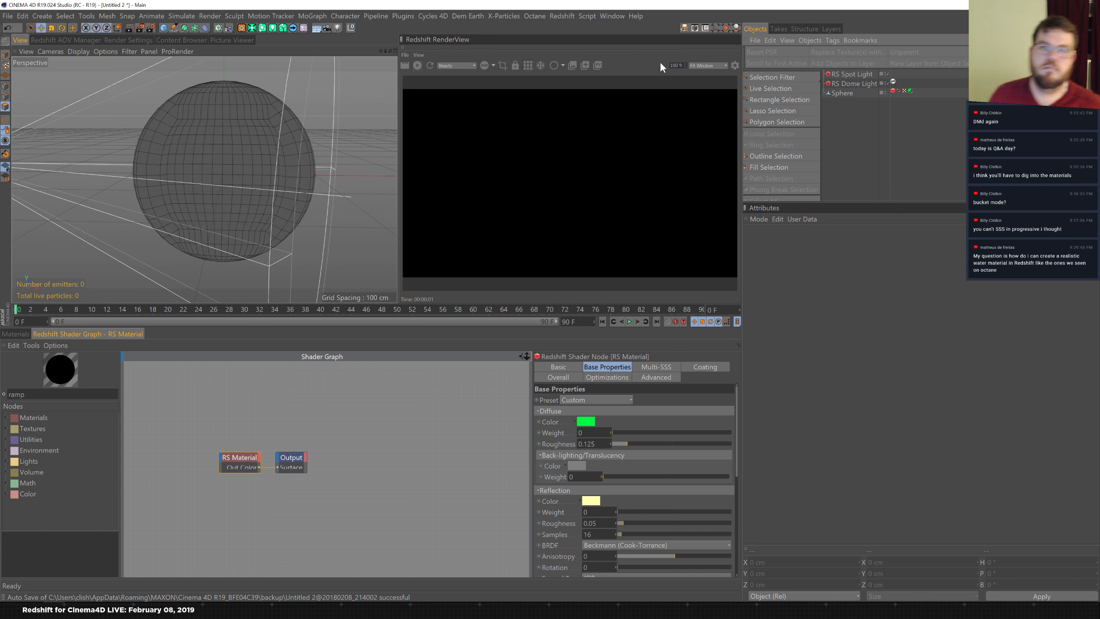
{"action": "left_click", "coordinate": [7, 16]}
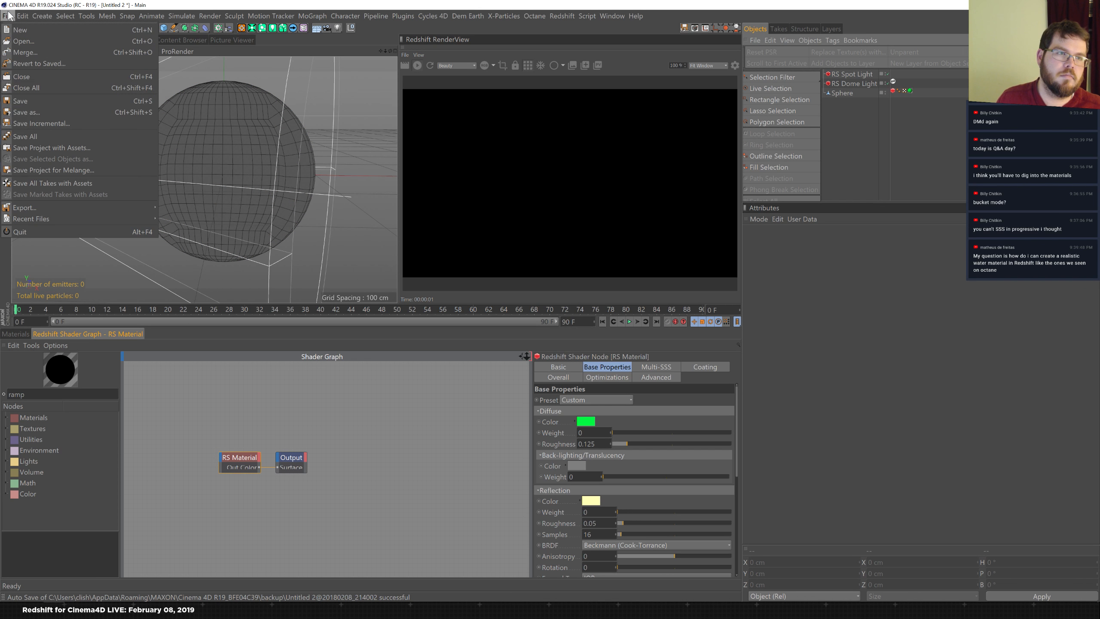
{"action": "left_click", "coordinate": [14, 34]}
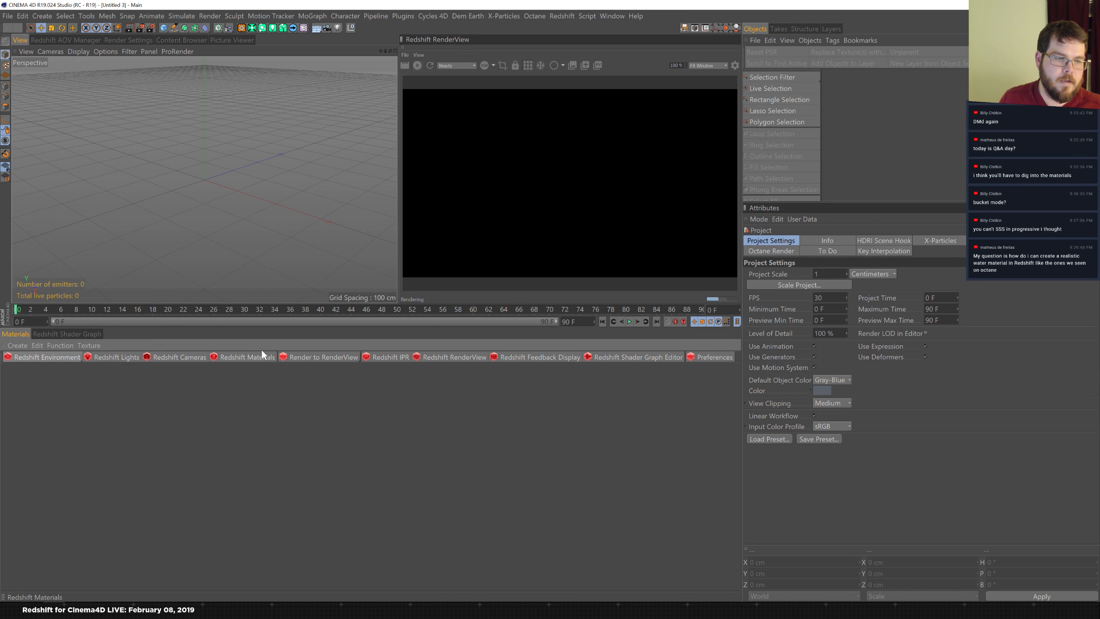
- Create a standard Redshift Material and add a Plane object to the new scene
{"action": "left_click", "coordinate": [261, 354]}
{"action": "mouse_move", "coordinate": [286, 363]}
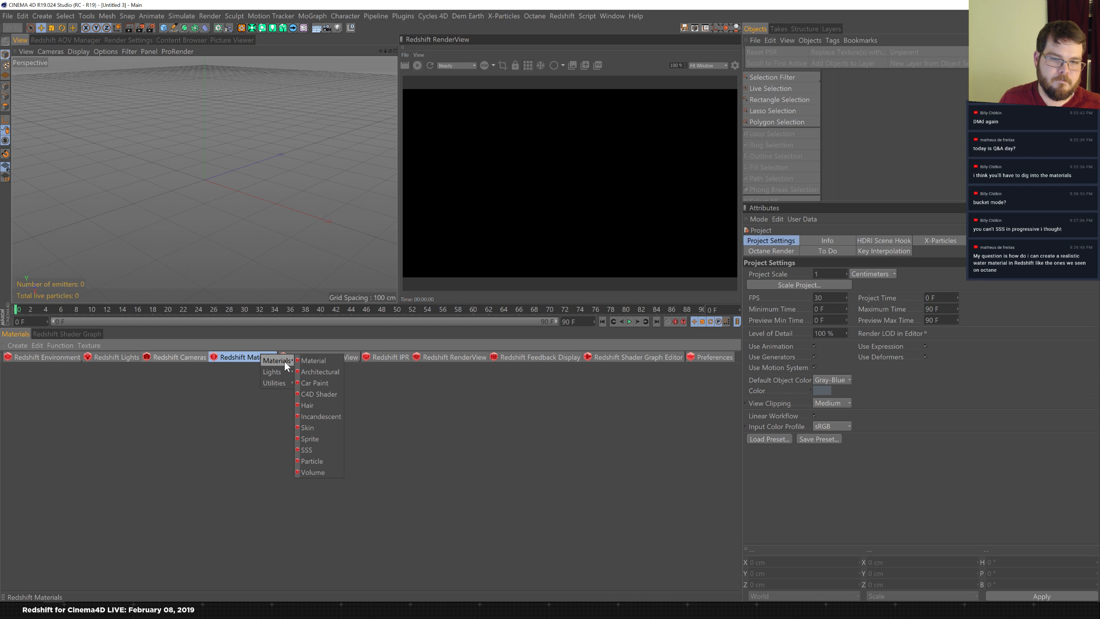
{"action": "left_click", "coordinate": [309, 362]}
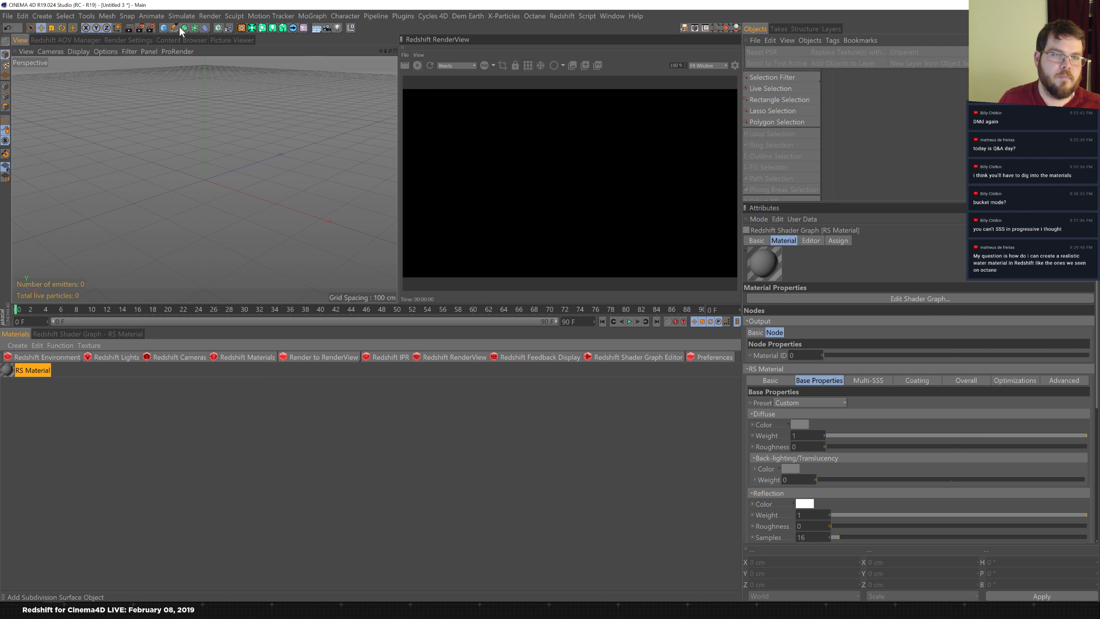
{"action": "left_click", "coordinate": [165, 26]}
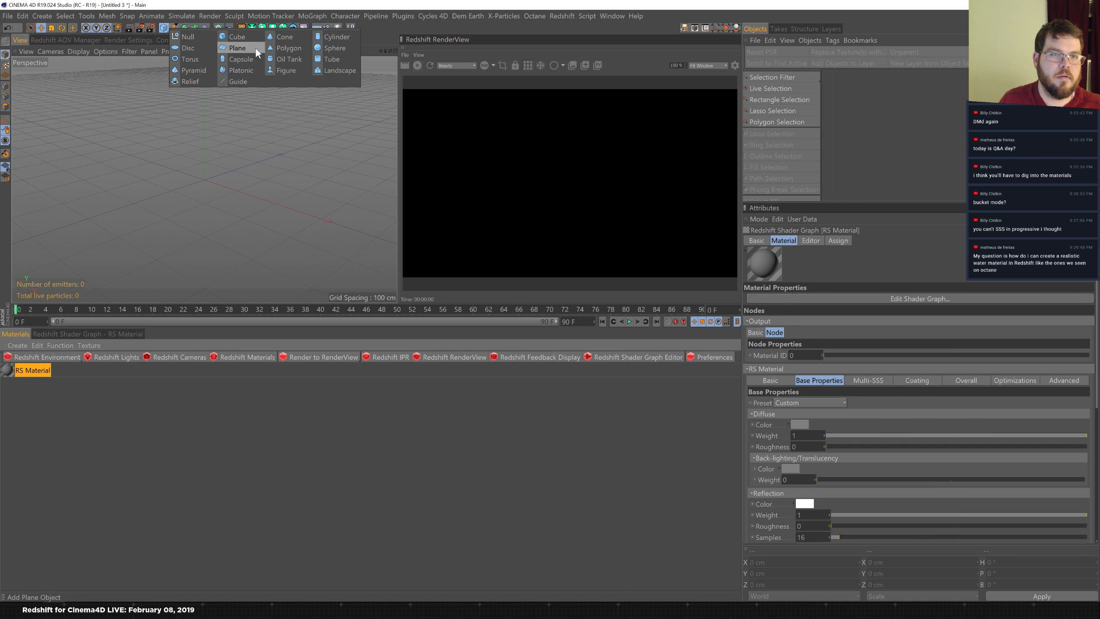
{"action": "left_click", "coordinate": [256, 48]}
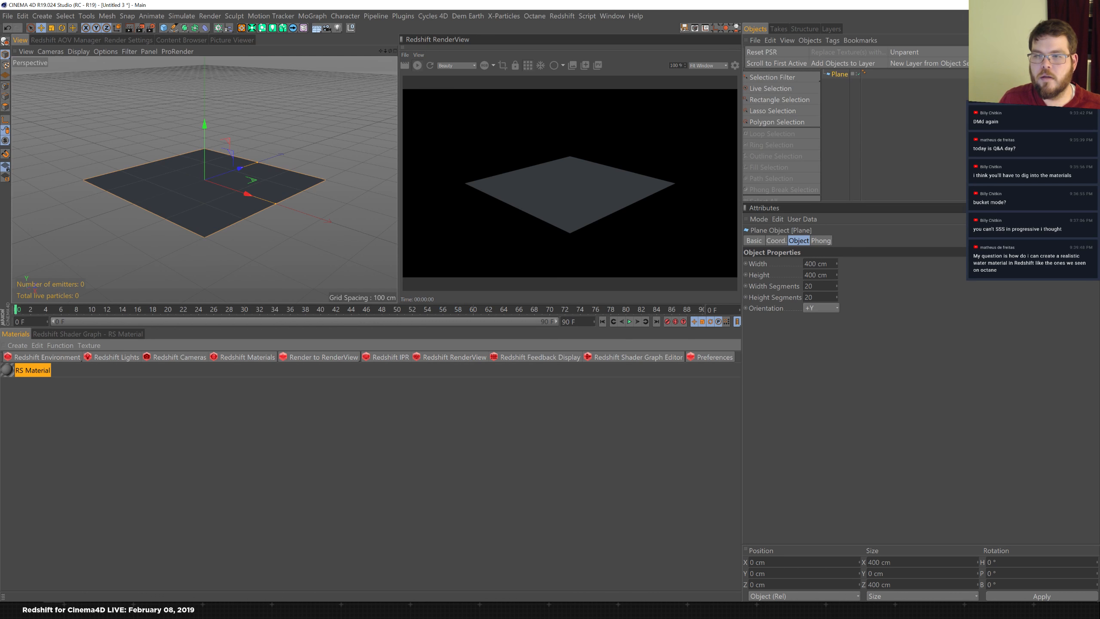
- Set the Plane's width segments and height segments to 100 each
{"action": "double_click", "coordinate": [809, 286]}
{"action": "type", "text": "100"}
{"action": "key", "text": "Tab"}
{"action": "type", "text": "100"}
{"action": "key", "text": "Return"}
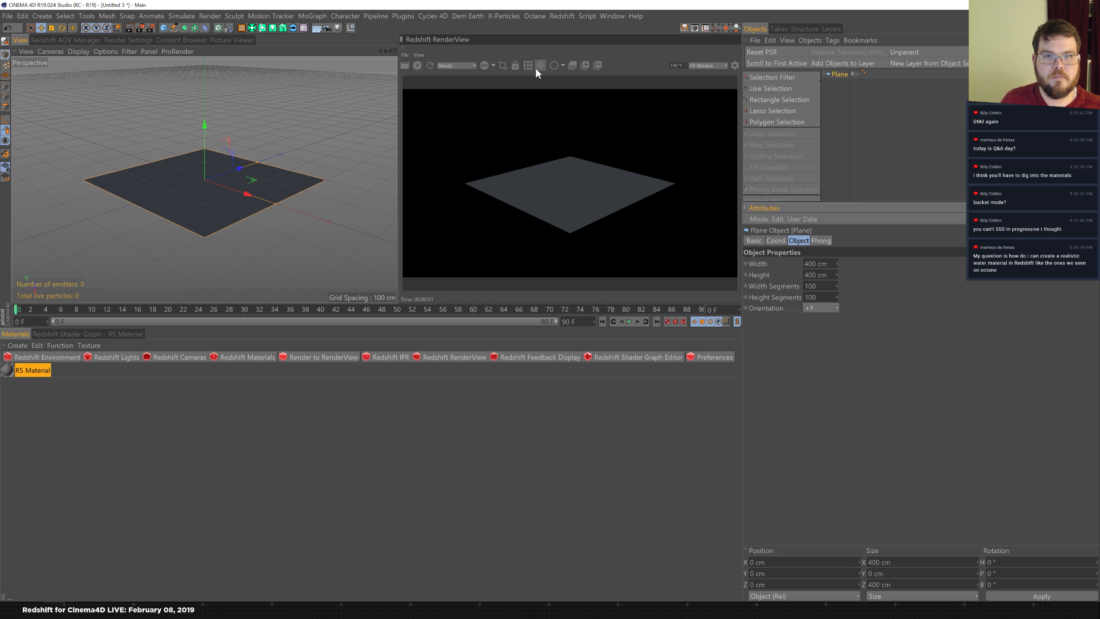
- Add a Displacer deformer and make it a child of the Plane
{"action": "left_click", "coordinate": [205, 27]}
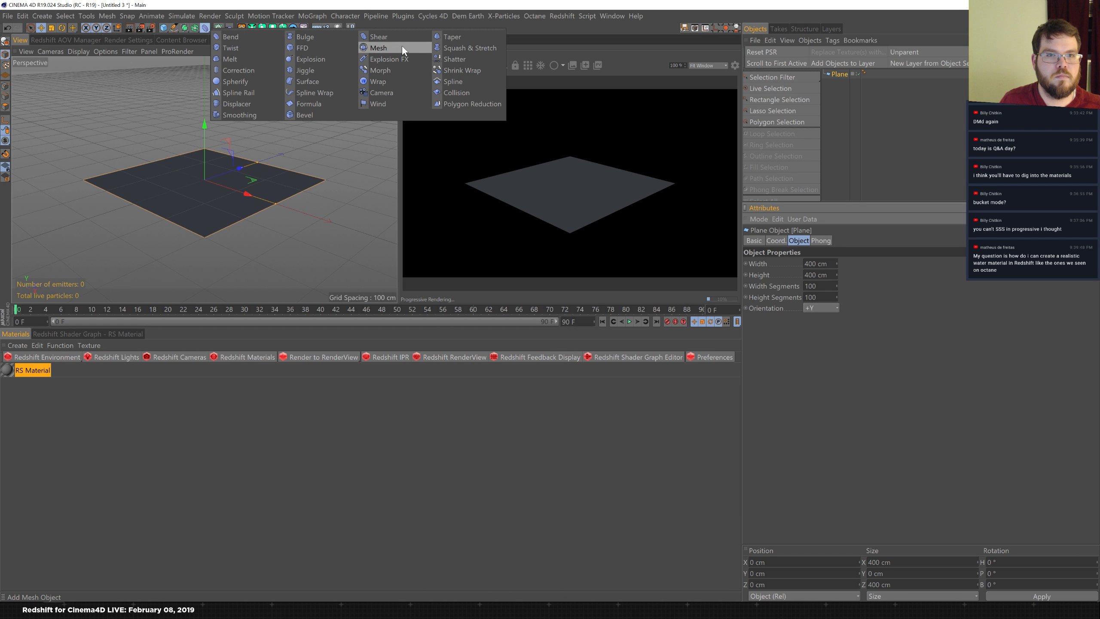
{"action": "left_click", "coordinate": [247, 103]}
{"action": "left_click_drag", "start_coordinate": [848, 81], "coordinate": [840, 75]}
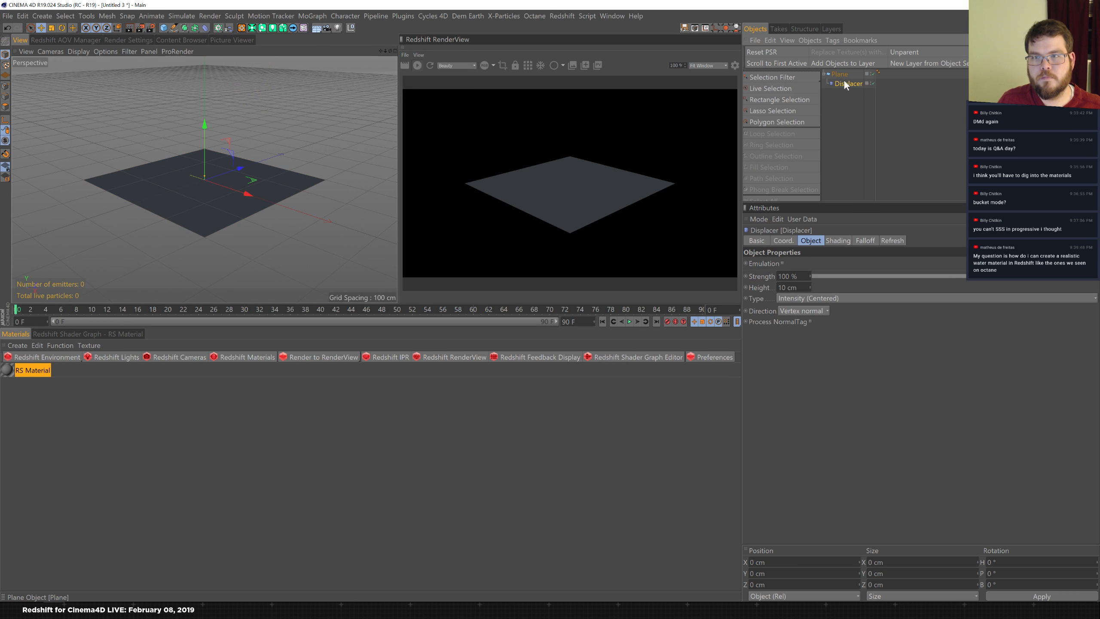
- Load a Noise shader into the Displacer's shading and set its noise type to Electric
{"action": "left_click", "coordinate": [839, 240]}
{"action": "left_click", "coordinate": [777, 274]}
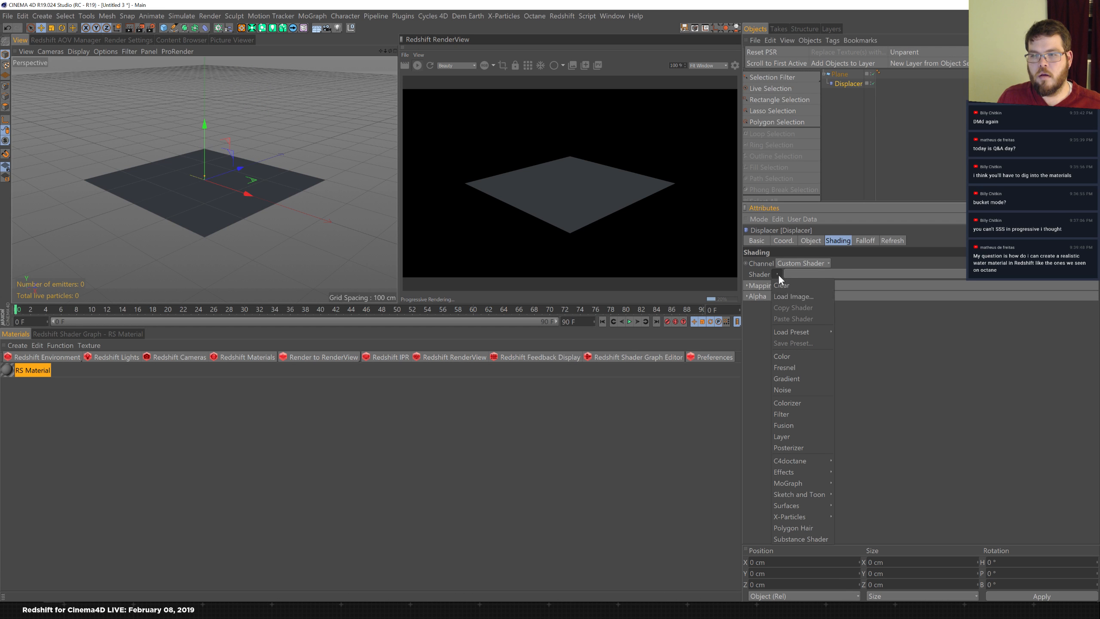
{"action": "left_click", "coordinate": [801, 389]}
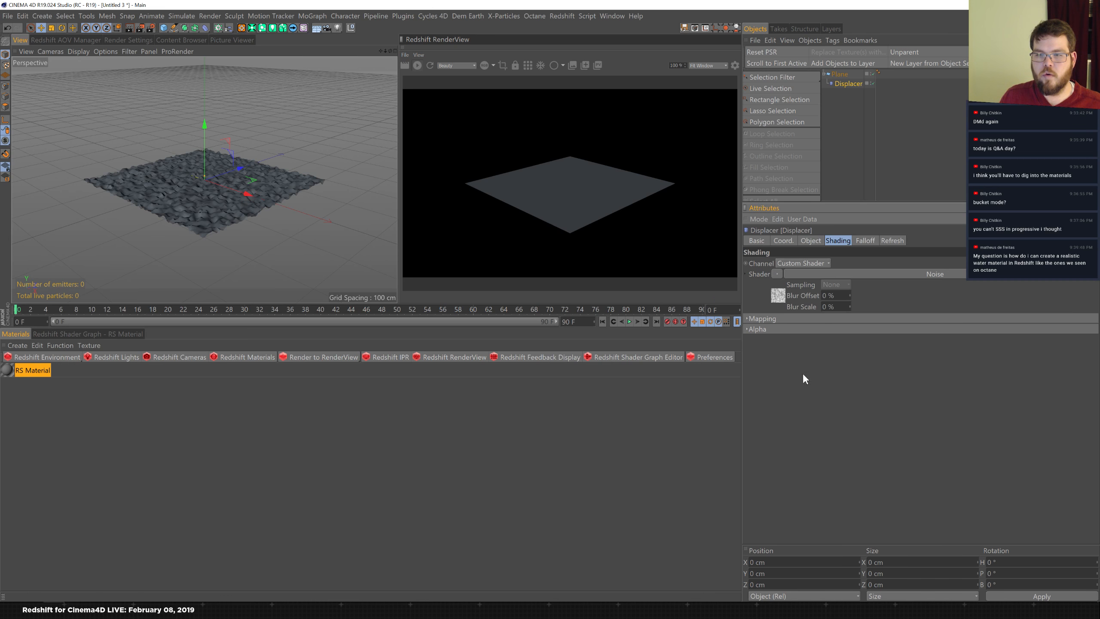
{"action": "left_click", "coordinate": [776, 295]}
{"action": "left_click", "coordinate": [888, 331]}
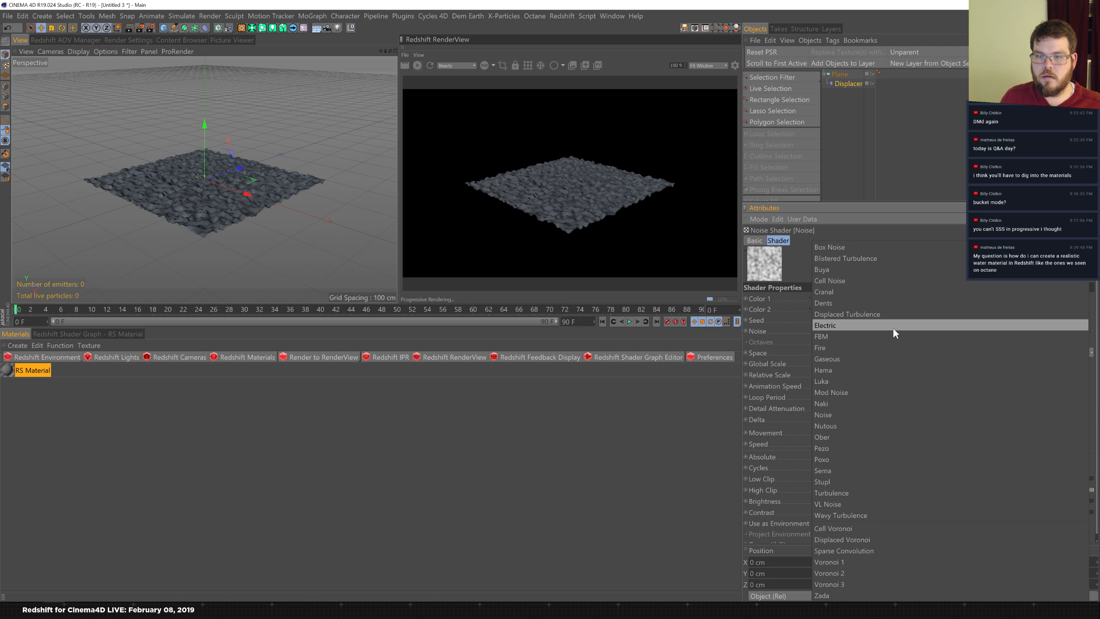
{"action": "left_click", "coordinate": [845, 328]}
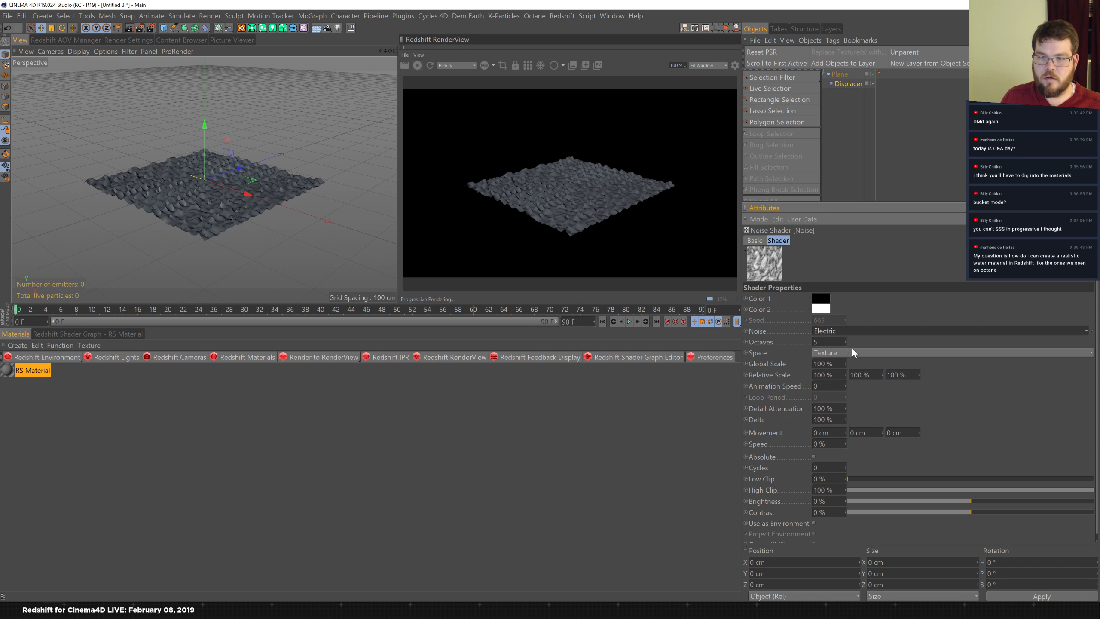
- Increase the displacement noise's Global Scale to about 502 % to form broad waves on the plane
{"action": "left_click_drag", "start_coordinate": [844, 362], "coordinate": [886, 226]}
{"action": "left_click_drag", "start_coordinate": [846, 362], "coordinate": [854, 349]}
{"action": "right_click_drag", "start_coordinate": [189, 175], "coordinate": [160, 200], "text": "alt"}
{"action": "left_click_drag", "start_coordinate": [159, 198], "coordinate": [199, 206], "text": "alt"}
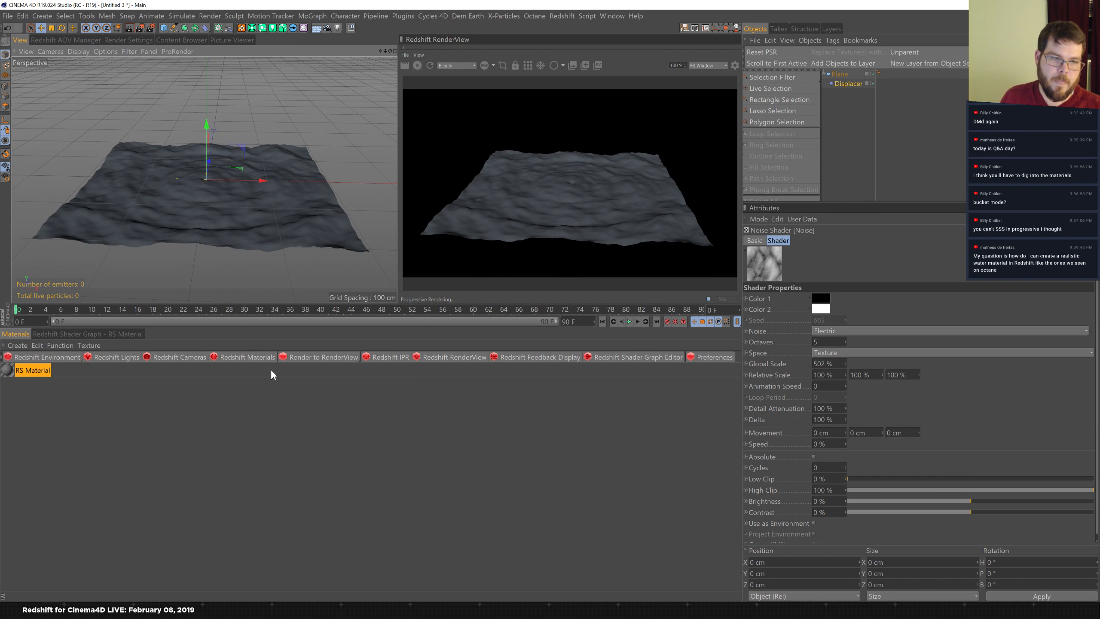
- Rename the RS Material as Water and apply it to the Plane
{"action": "double_click", "coordinate": [30, 370]}
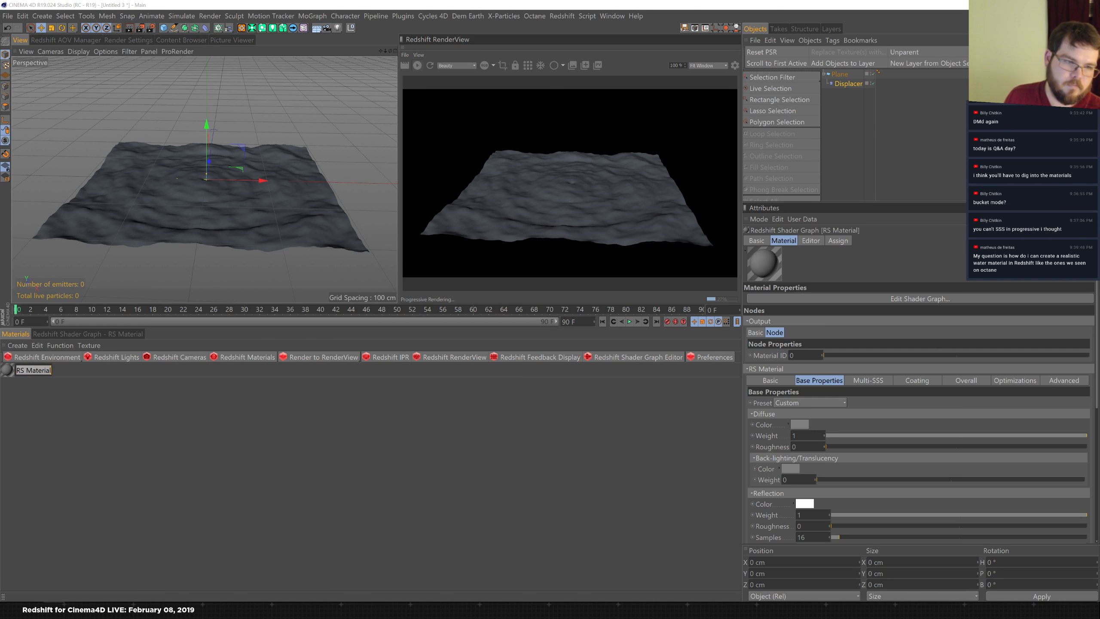
{"action": "type", "text": "Water"}
{"action": "key", "text": "Return"}
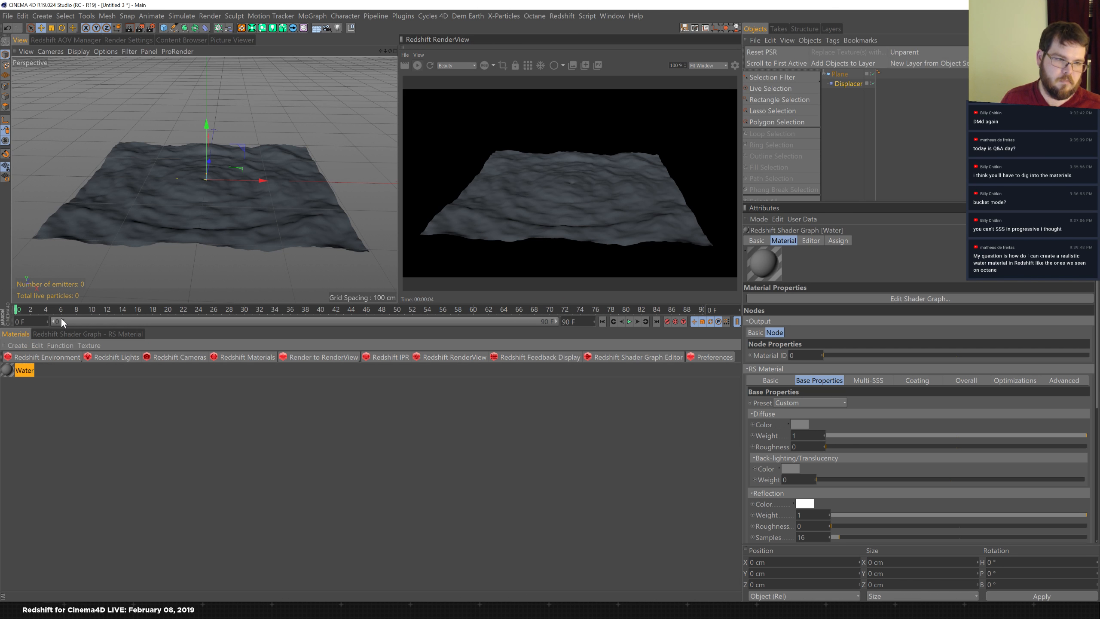
{"action": "left_click_drag", "start_coordinate": [8, 371], "coordinate": [222, 191]}
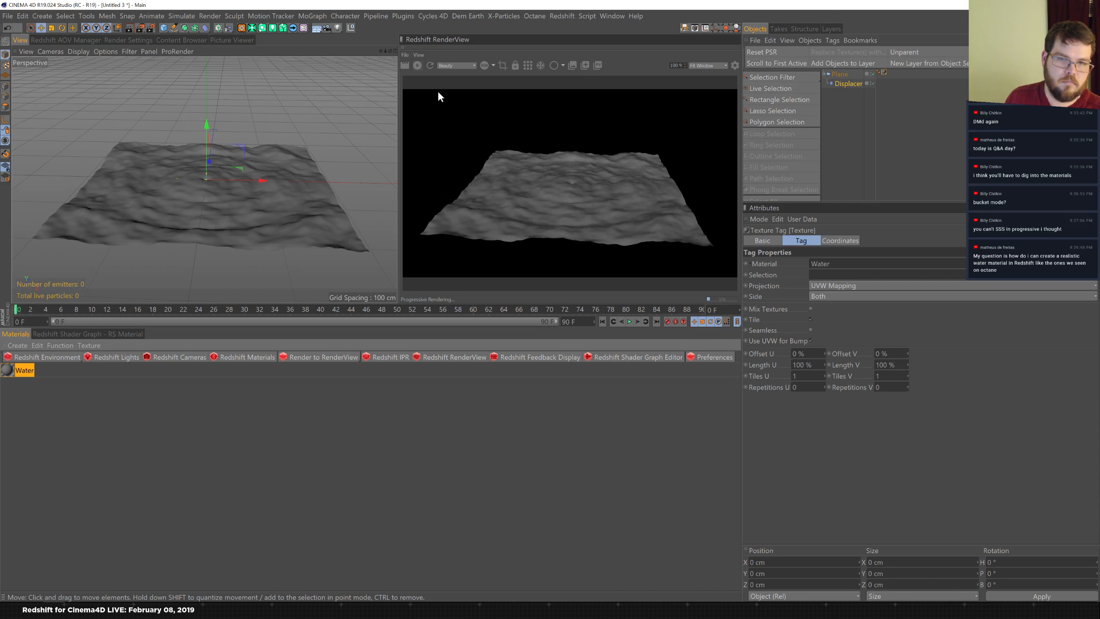
- Space out the material's nodes in the shader graph and apply the Tinted Glass preset to RS Material
{"action": "left_click", "coordinate": [128, 334]}
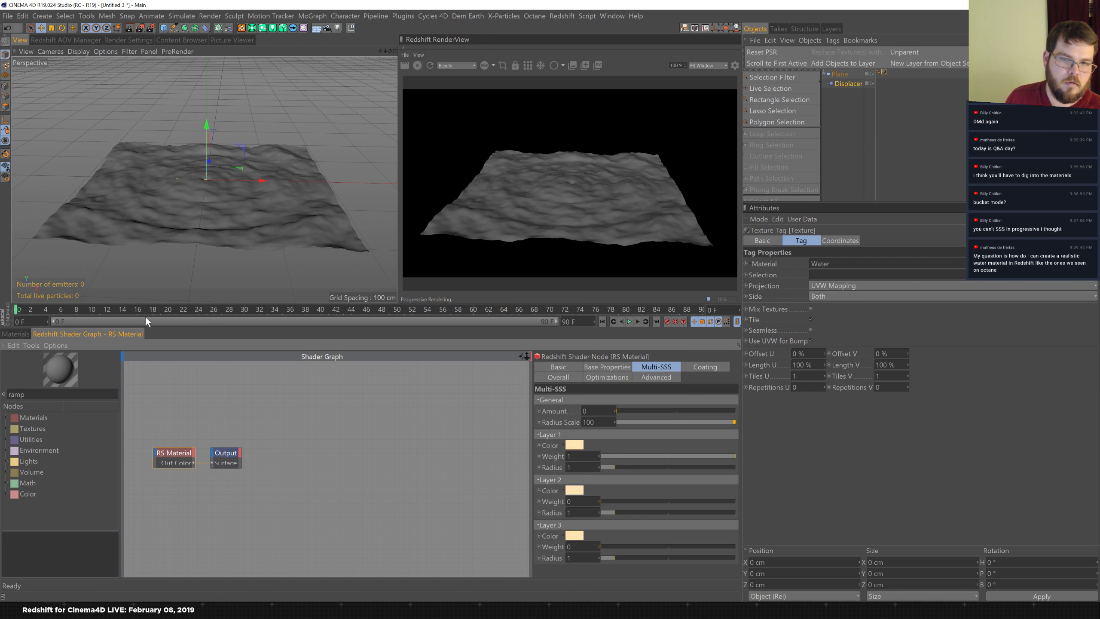
{"action": "left_click_drag", "start_coordinate": [239, 457], "coordinate": [279, 455]}
{"action": "left_click_drag", "start_coordinate": [173, 452], "coordinate": [198, 451]}
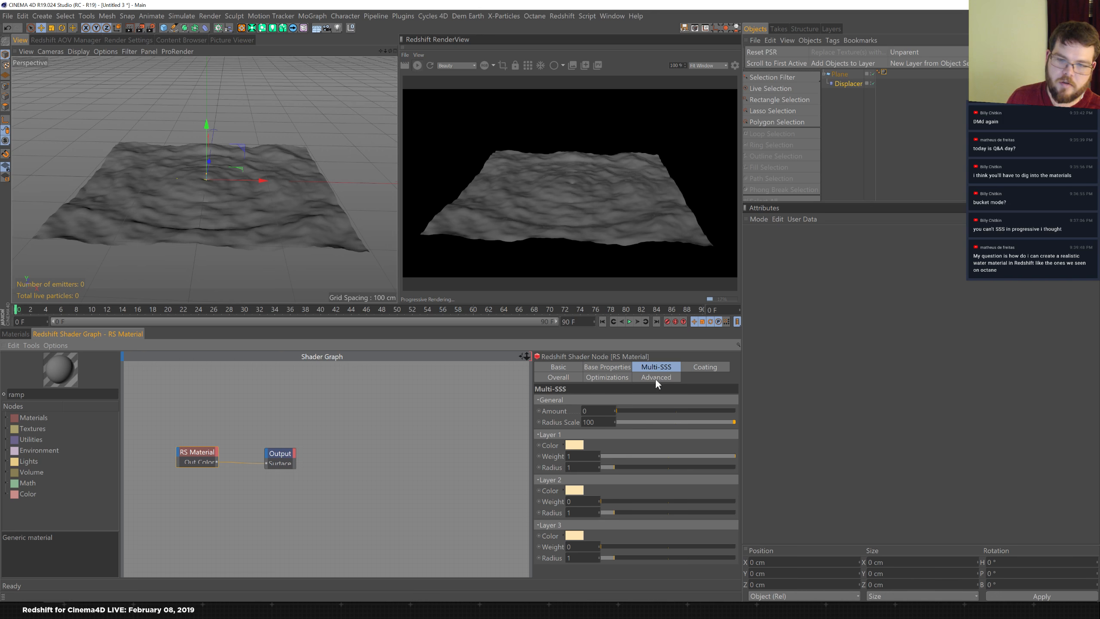
{"action": "left_click", "coordinate": [628, 367]}
{"action": "left_click", "coordinate": [611, 399]}
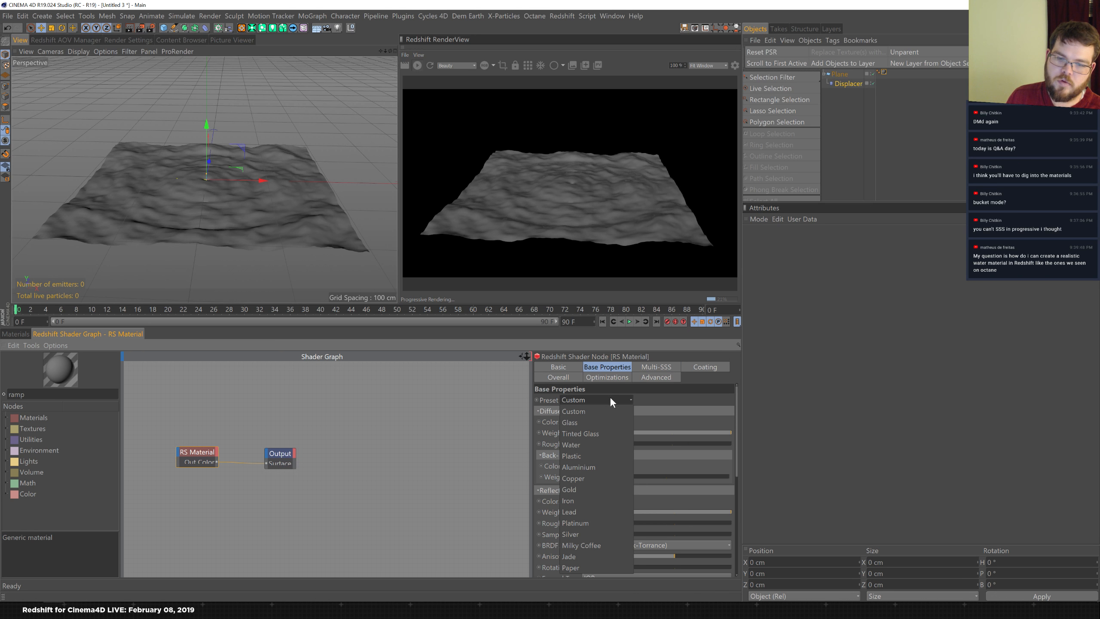
{"action": "left_click", "coordinate": [597, 432]}
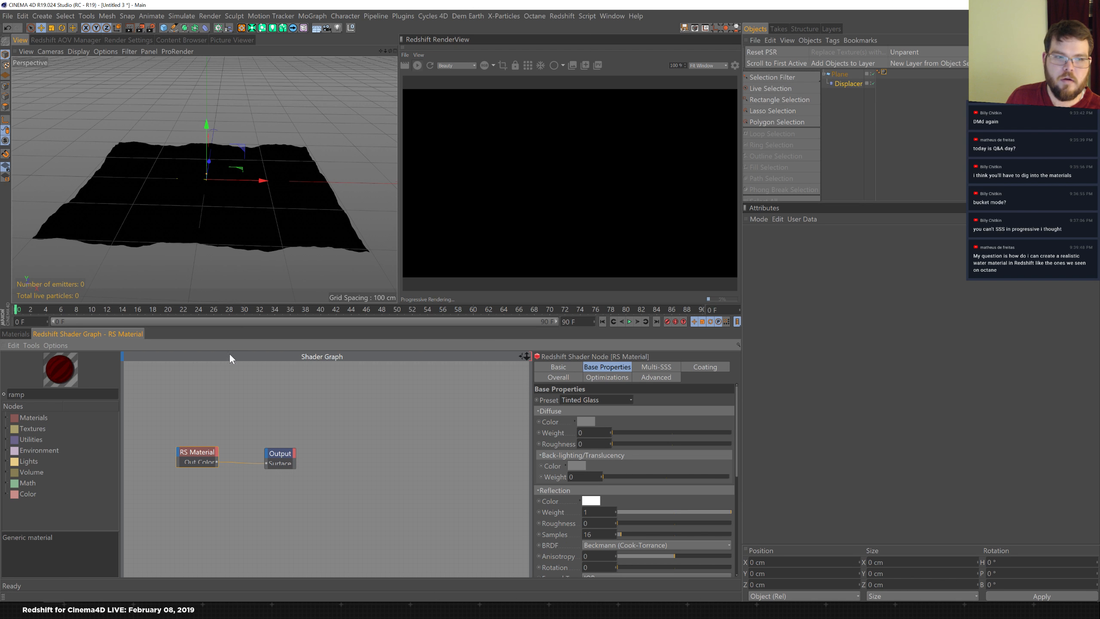
- Add a Redshift Area Light facing down at -90° pitch, enlarge it, and raise it about 230 cm above the plane
{"action": "left_click", "coordinate": [28, 334]}
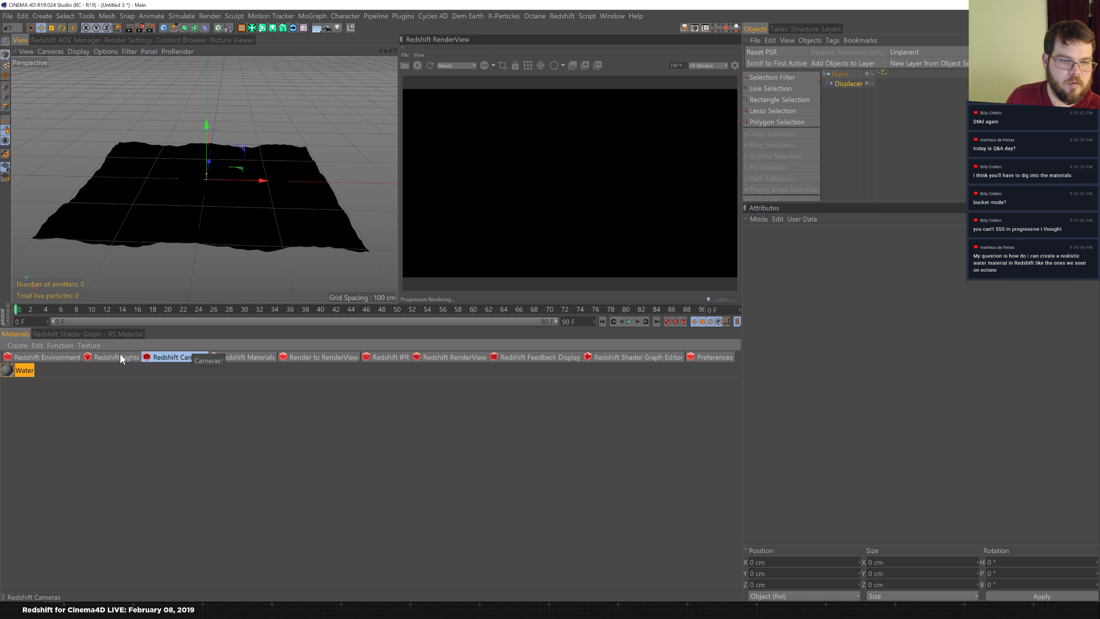
{"action": "left_click", "coordinate": [138, 359]}
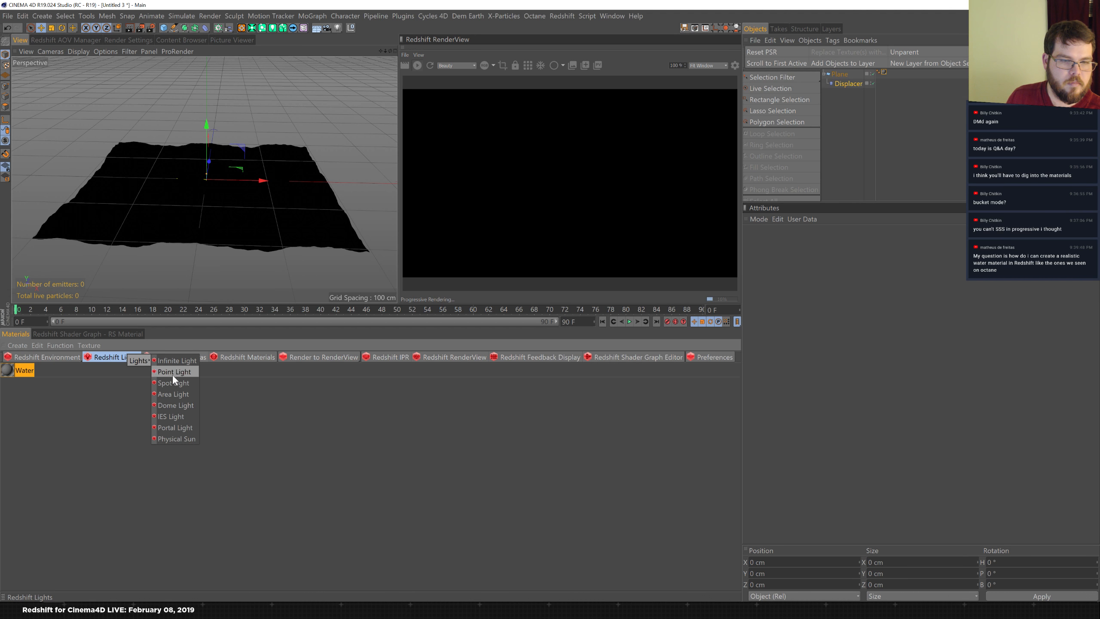
{"action": "left_click", "coordinate": [177, 394]}
{"action": "left_click_drag", "start_coordinate": [211, 167], "coordinate": [211, 79]}
{"action": "key", "text": "r"}
{"action": "key", "text": "e"}
{"action": "left_click_drag", "start_coordinate": [207, 165], "coordinate": [227, 112]}
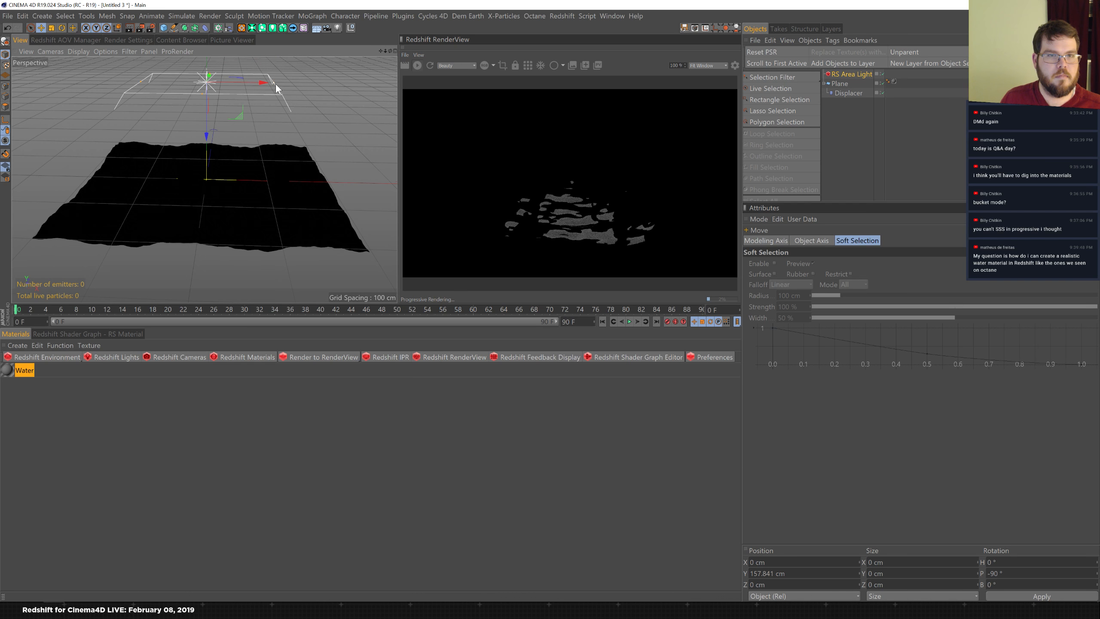
{"action": "left_click_drag", "start_coordinate": [294, 81], "coordinate": [209, 82]}
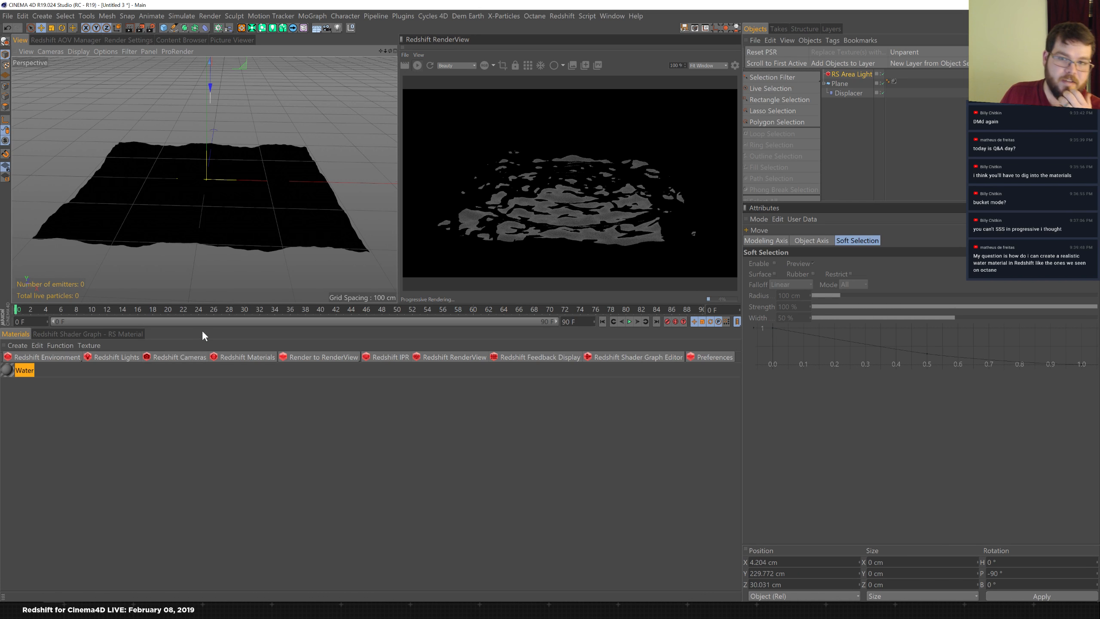
{"action": "left_click", "coordinate": [107, 336]}
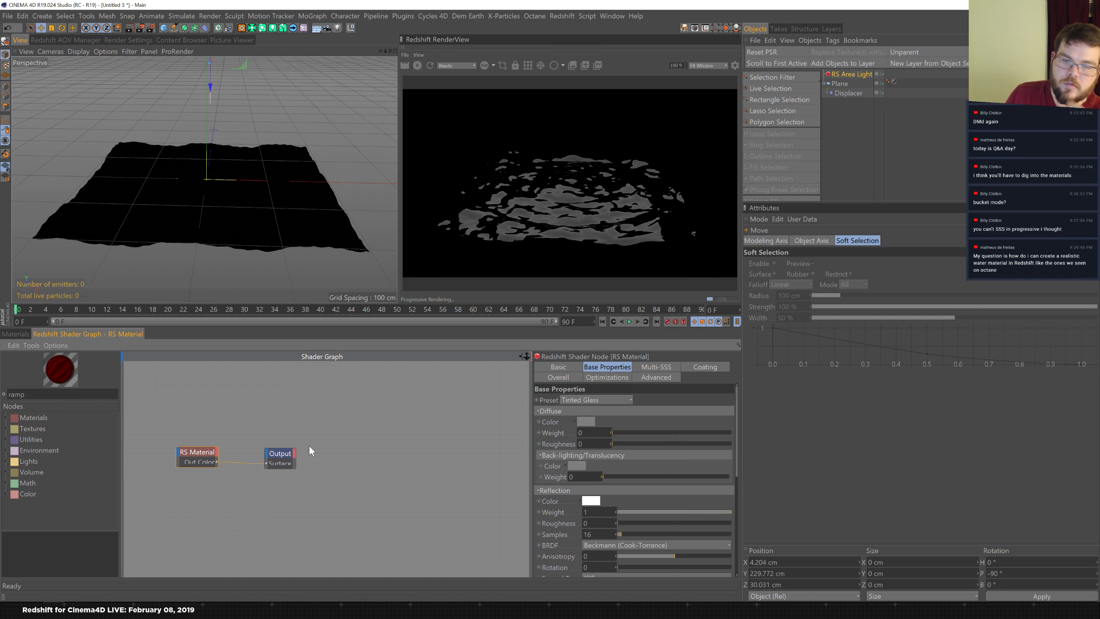
{"action": "left_click", "coordinate": [203, 451]}
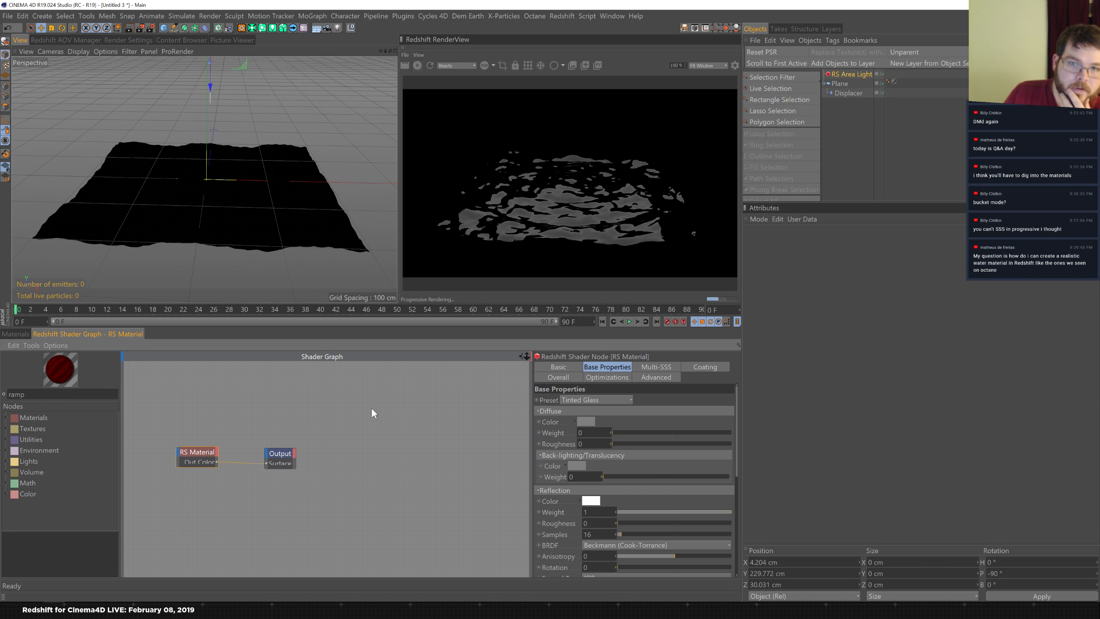
{"action": "left_click", "coordinate": [15, 333]}
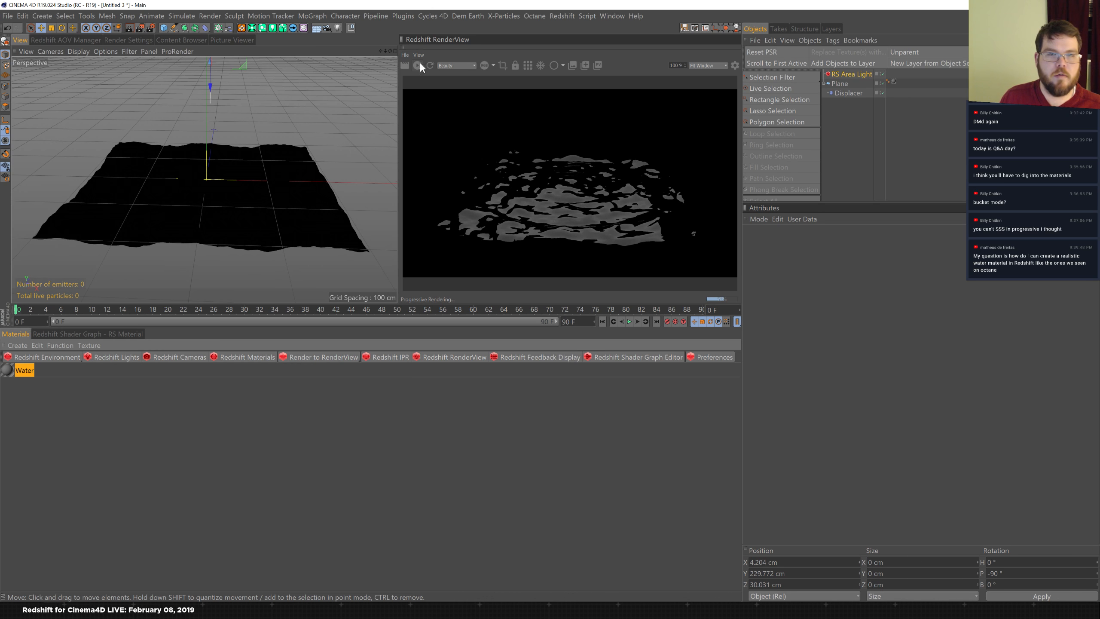
- Show all four views and duplicate the area light beside the plane at about X 616 cm
{"action": "left_click", "coordinate": [393, 50]}
{"action": "left_click_drag", "start_coordinate": [368, 110], "coordinate": [244, 105], "text": "alt"}
{"action": "key", "text": "ctrl+shift+z"}
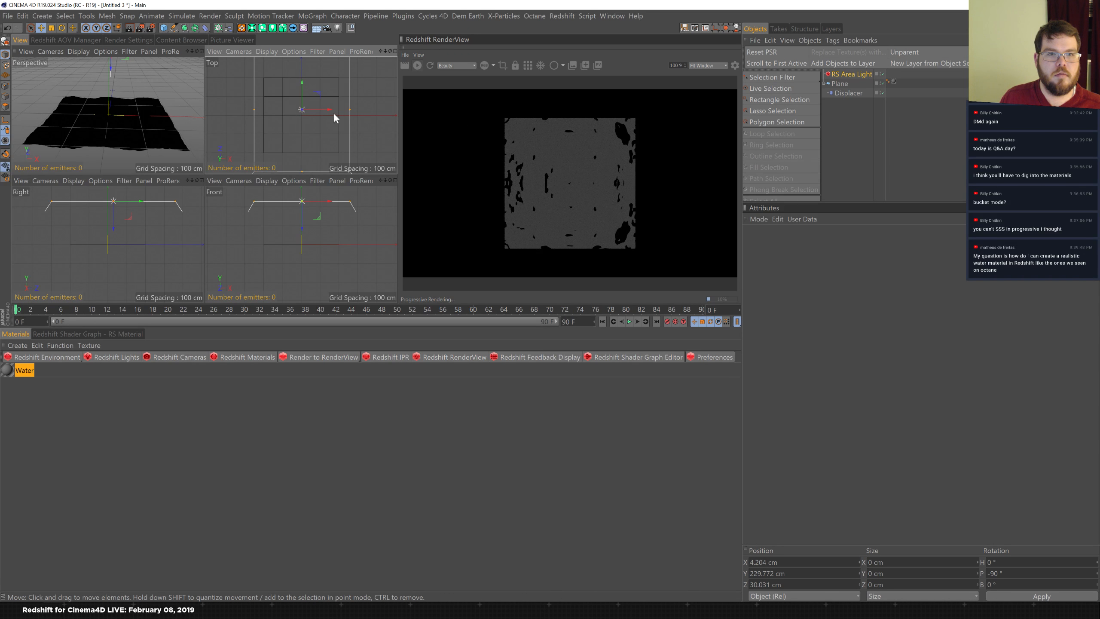
{"action": "left_click_drag", "start_coordinate": [325, 110], "coordinate": [438, 103]}
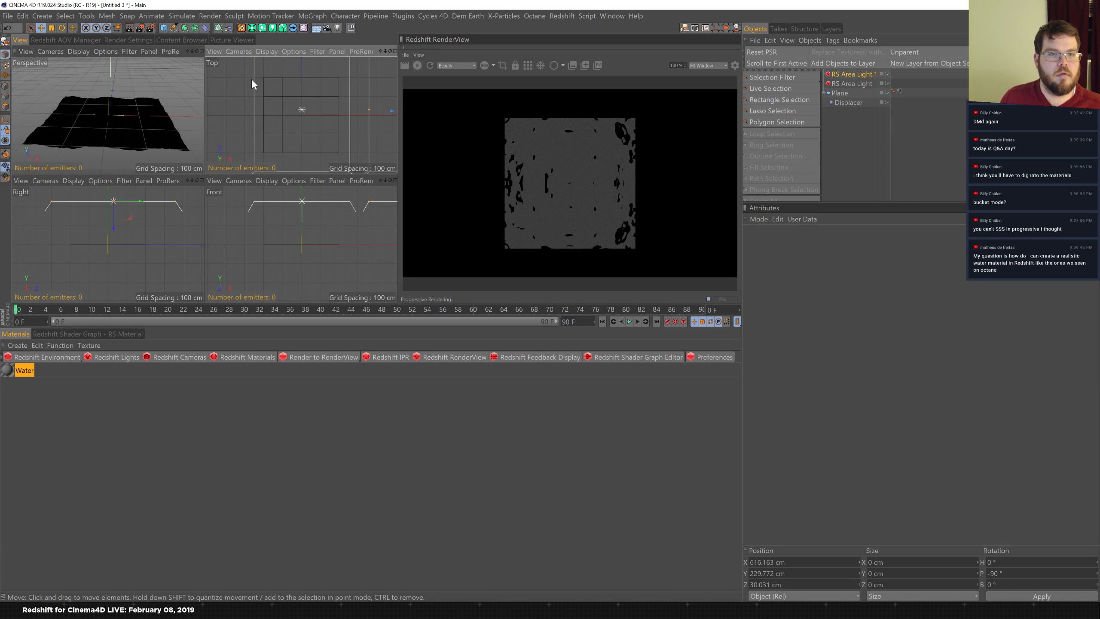
{"action": "key", "text": "r"}
{"action": "left_click_drag", "start_coordinate": [158, 216], "coordinate": [124, 214]}
{"action": "key", "text": "ctrl+z"}
{"action": "key", "text": "ctrl+z"}
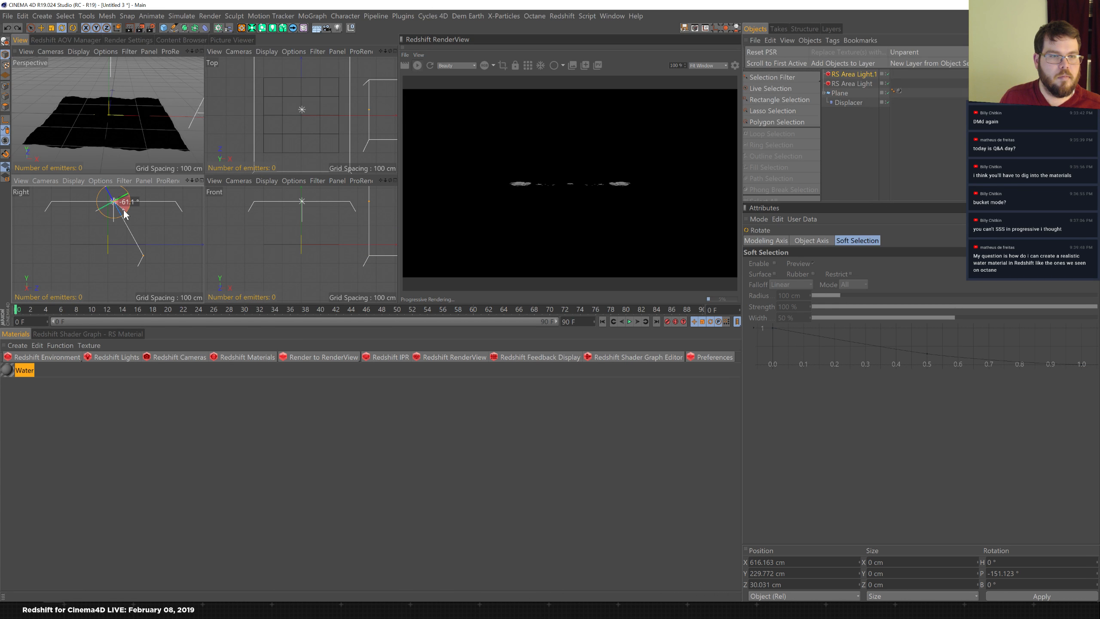
{"action": "key", "text": "ctrl+z"}
- Move the duplicate light to about X 516 cm, Y 89 cm, angle it to heading 90° and pitch about -29°, and restore the single perspective view
{"action": "left_click_drag", "start_coordinate": [113, 208], "coordinate": [112, 249]}
{"action": "key", "text": "e"}
{"action": "key", "text": "r"}
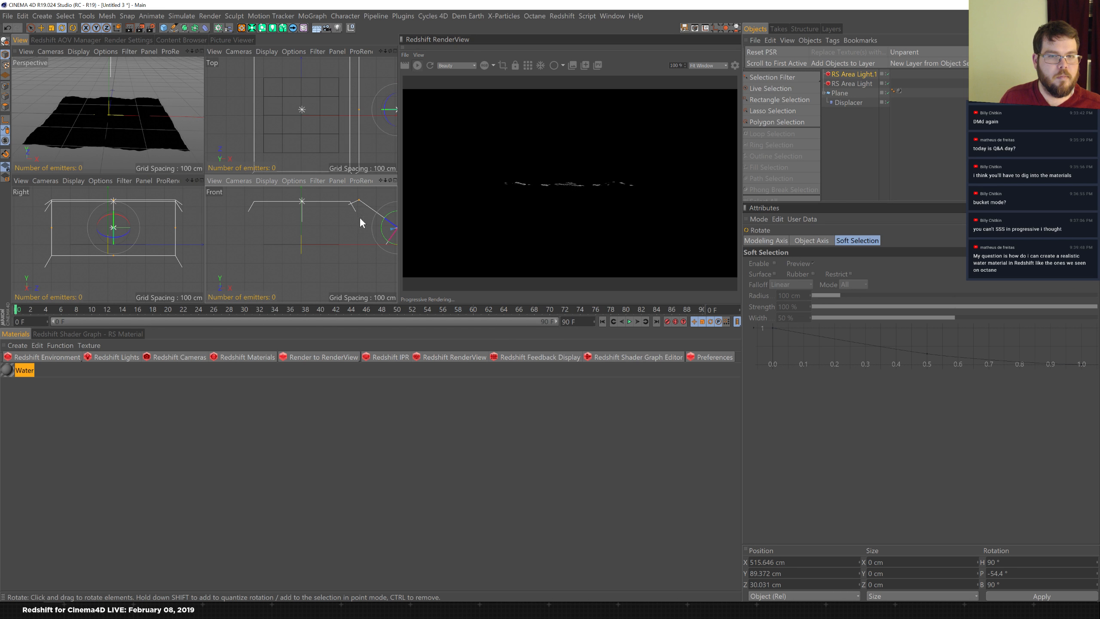
{"action": "left_click_drag", "start_coordinate": [381, 234], "coordinate": [382, 222]}
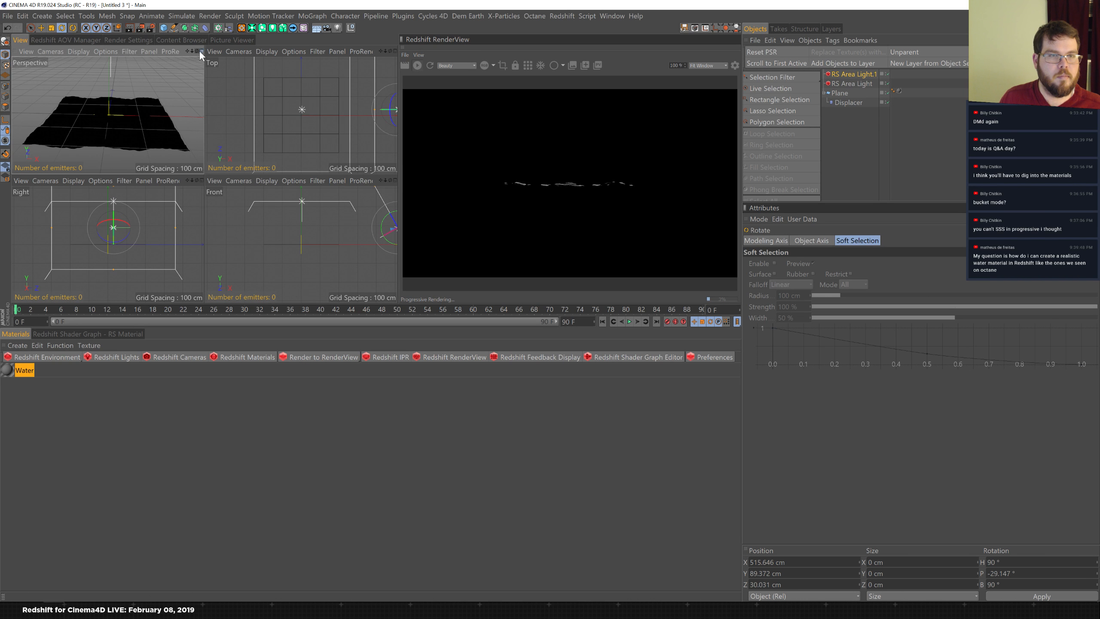
{"action": "left_click", "coordinate": [201, 52]}
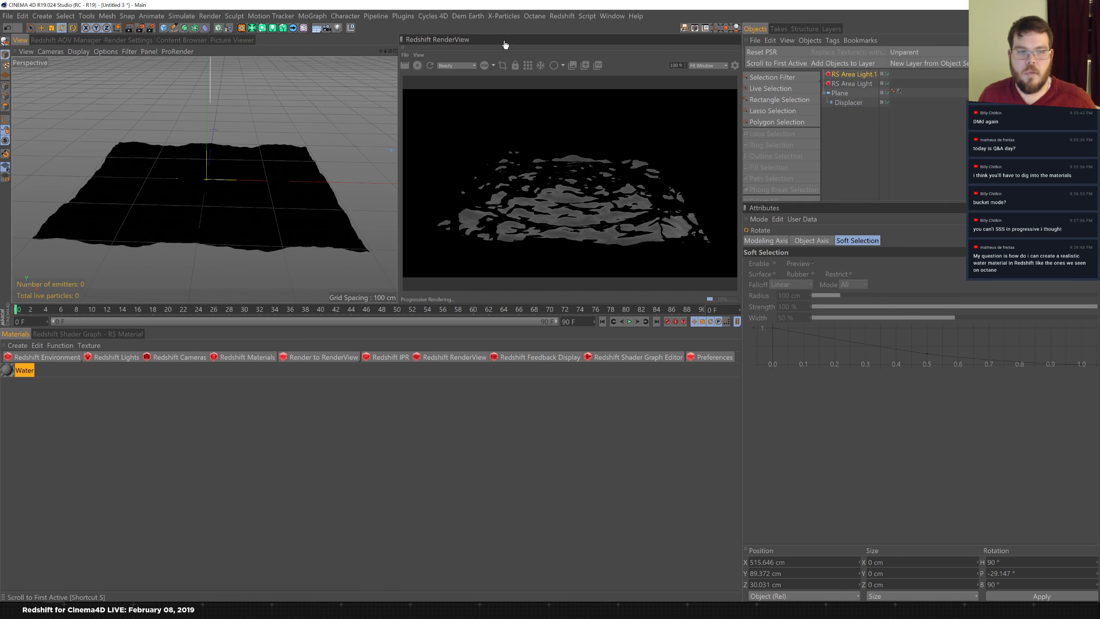
- Change RS Material's sub-surface Transmittance Color from red to cyan in the shader graph
{"action": "left_click", "coordinate": [81, 334]}
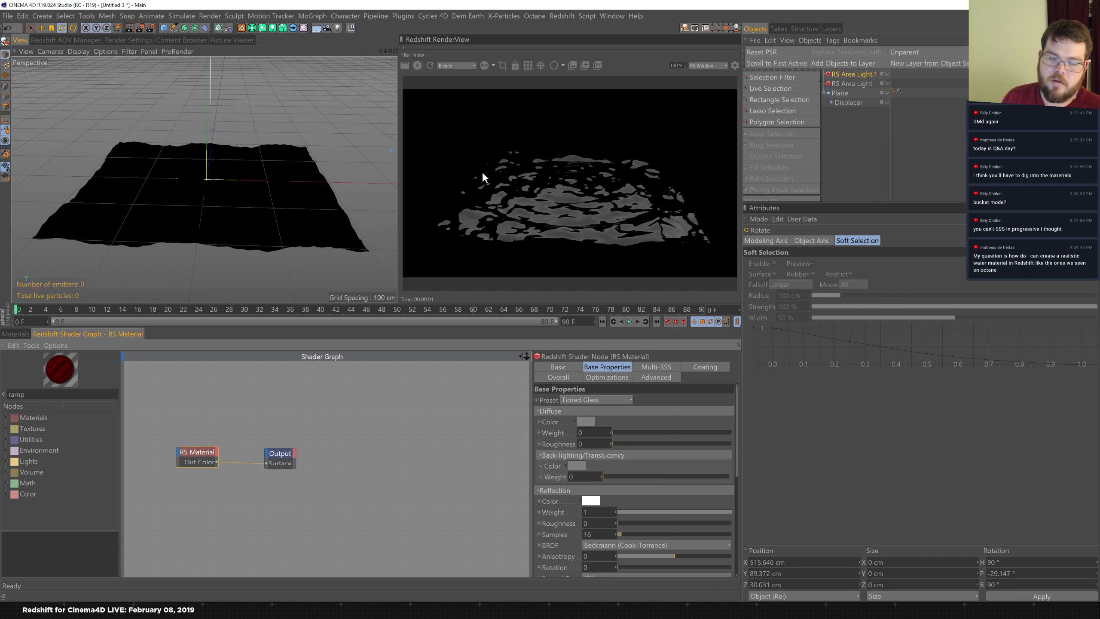
{"action": "left_click_drag", "start_coordinate": [736, 420], "coordinate": [741, 521]}
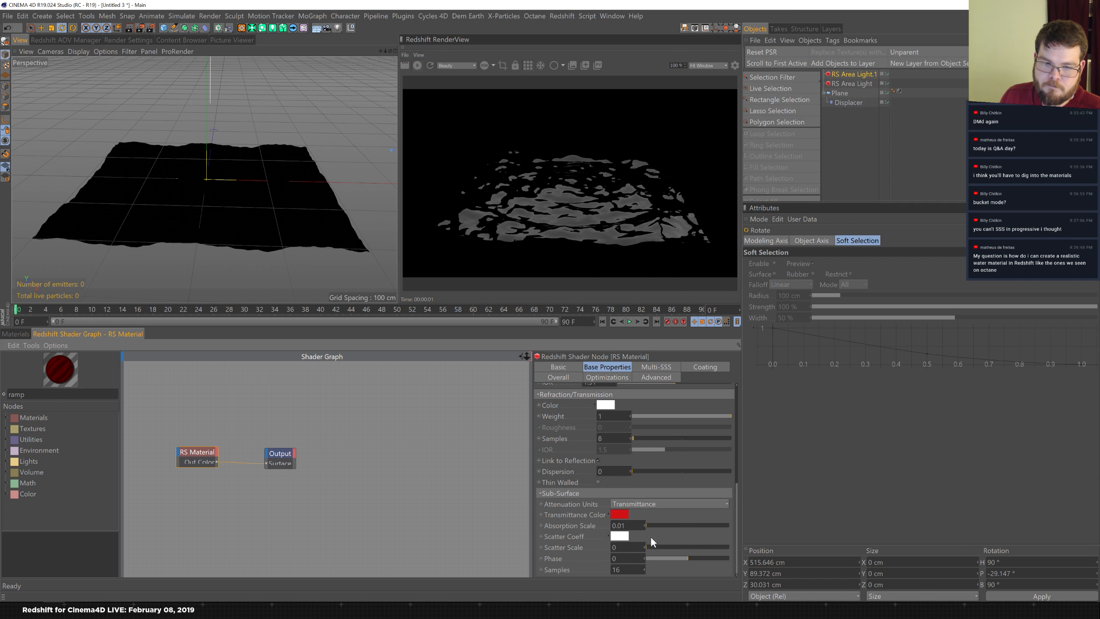
{"action": "left_click", "coordinate": [624, 514]}
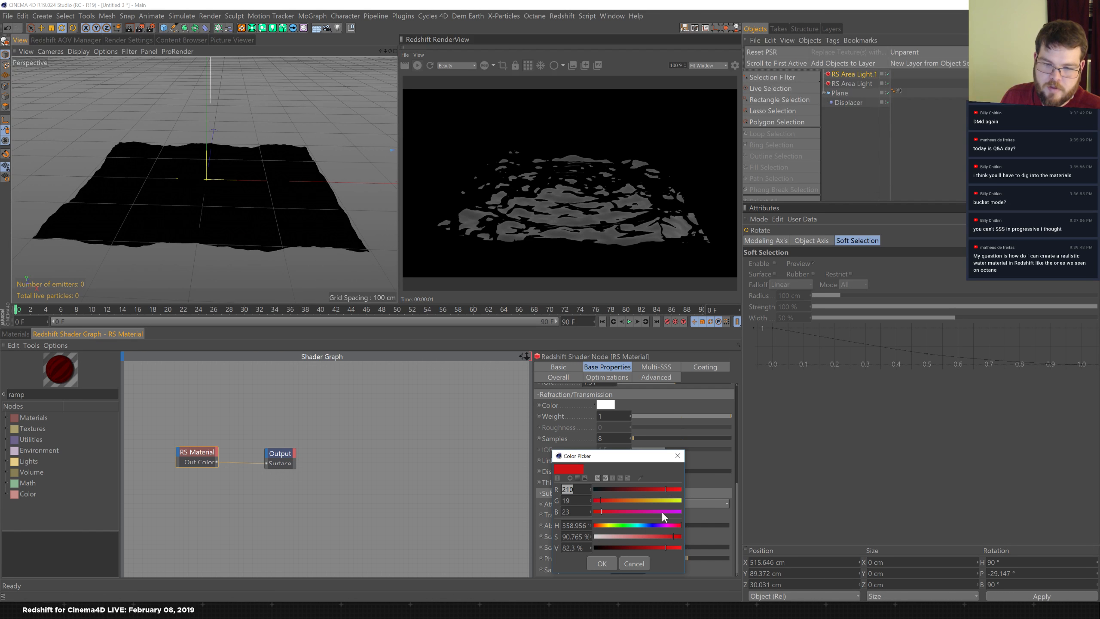
{"action": "left_click", "coordinate": [639, 525]}
{"action": "left_click", "coordinate": [602, 563]}
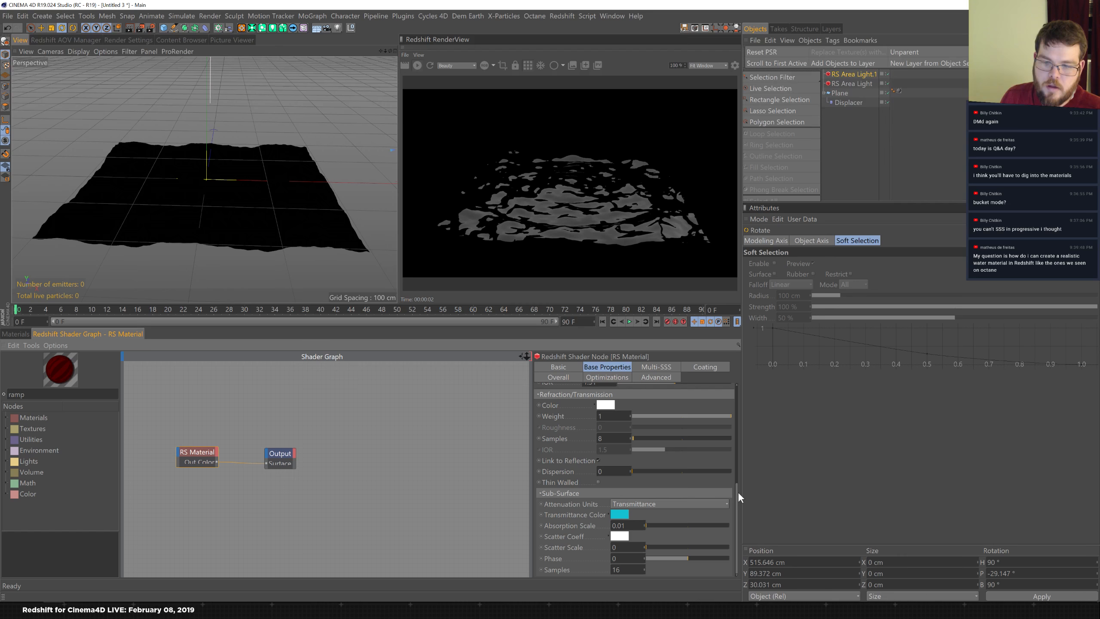
- Set RS Material's reflection IOR to 1.34
{"action": "left_click_drag", "start_coordinate": [737, 492], "coordinate": [737, 439]}
{"action": "double_click", "coordinate": [597, 497]}
{"action": "type", "text": "1.34"}
{"action": "key", "text": "Return"}
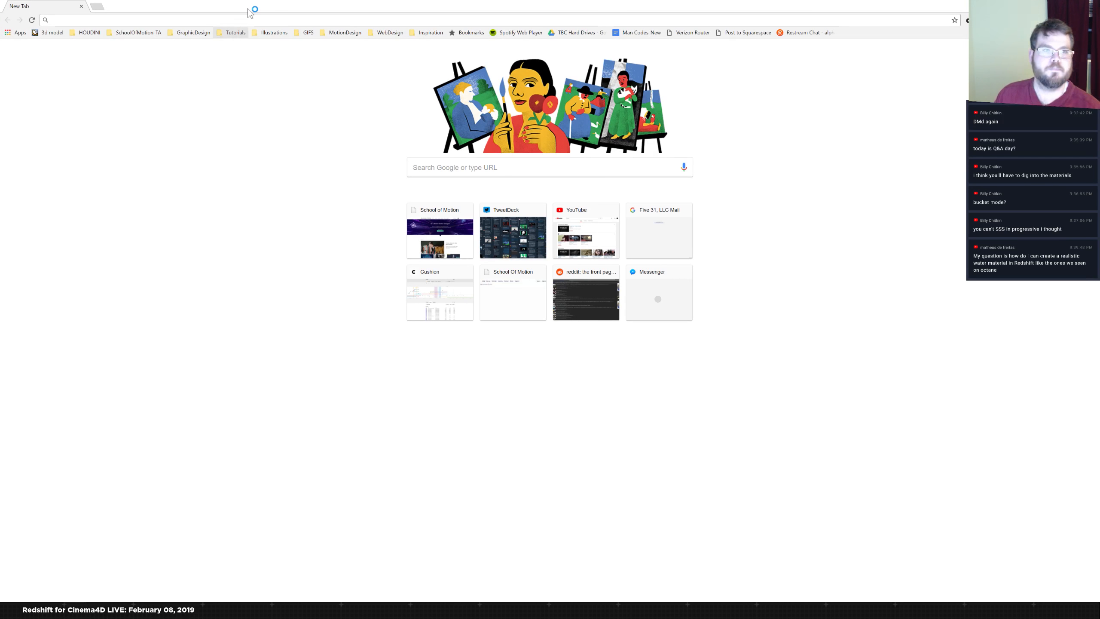
- Open the Pixel and Poly index of refraction list, pixelandpoly.com/ior.html, in the browser
{"action": "type", "text": "ior"}
{"action": "key", "text": "Down"}
{"action": "key", "text": "Return"}
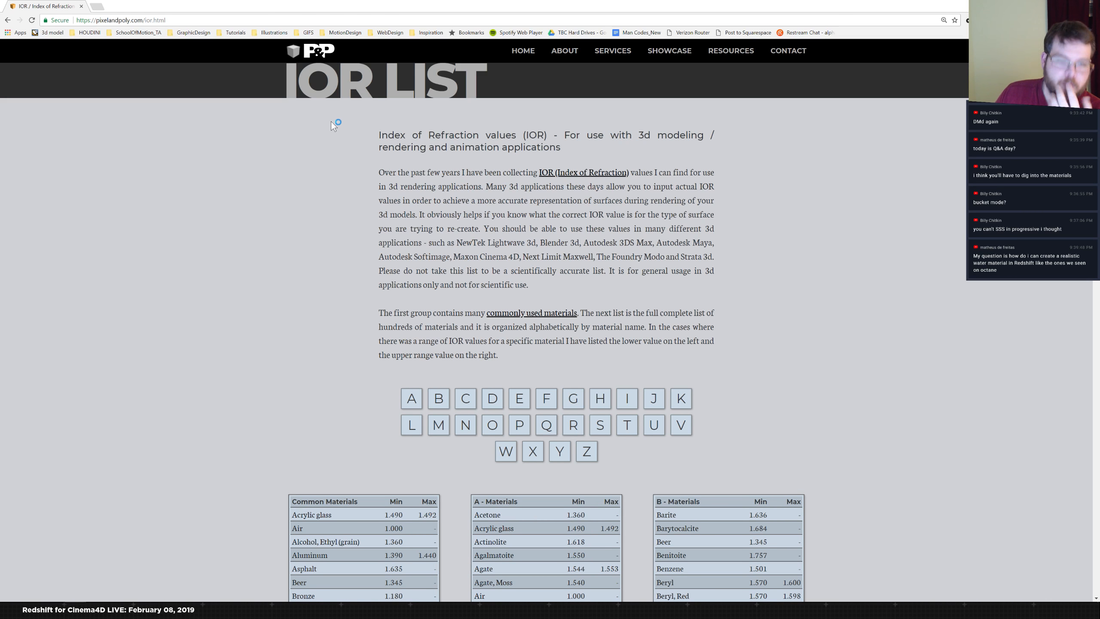
- Search the IOR list page for water and look up its index of refraction among the common materials
{"action": "scroll", "coordinate": [246, 337], "scroll_direction": "down", "scroll_amount": 1}
{"action": "key", "text": "ctrl+f"}
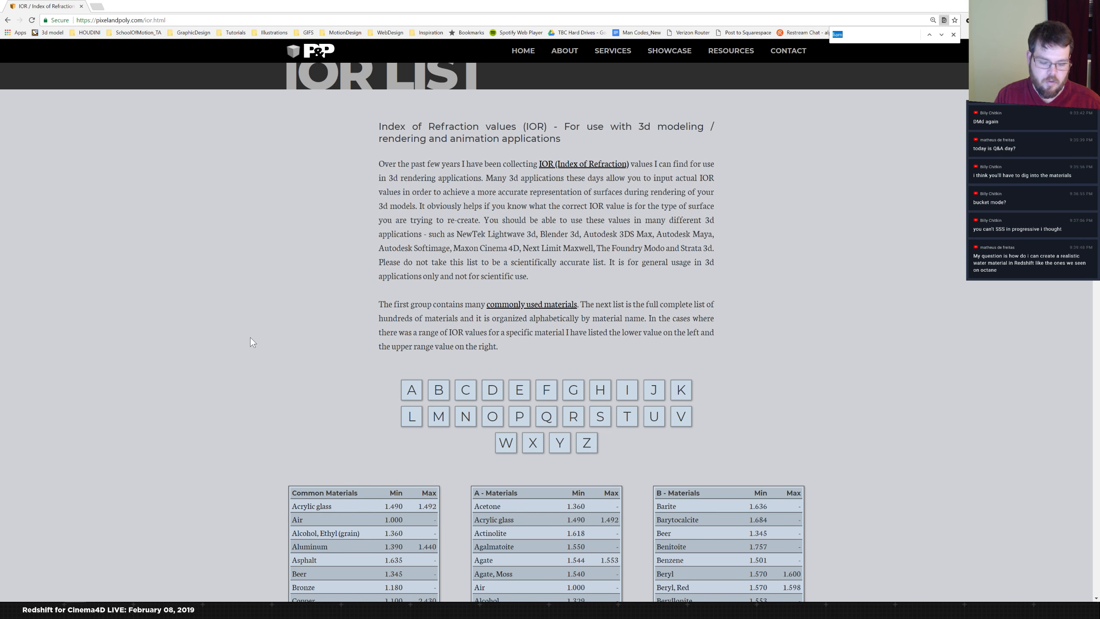
{"action": "type", "text": "ior"}
{"action": "key", "text": "BackSpace"}
{"action": "key", "text": "BackSpace"}
{"action": "key", "text": "BackSpace"}
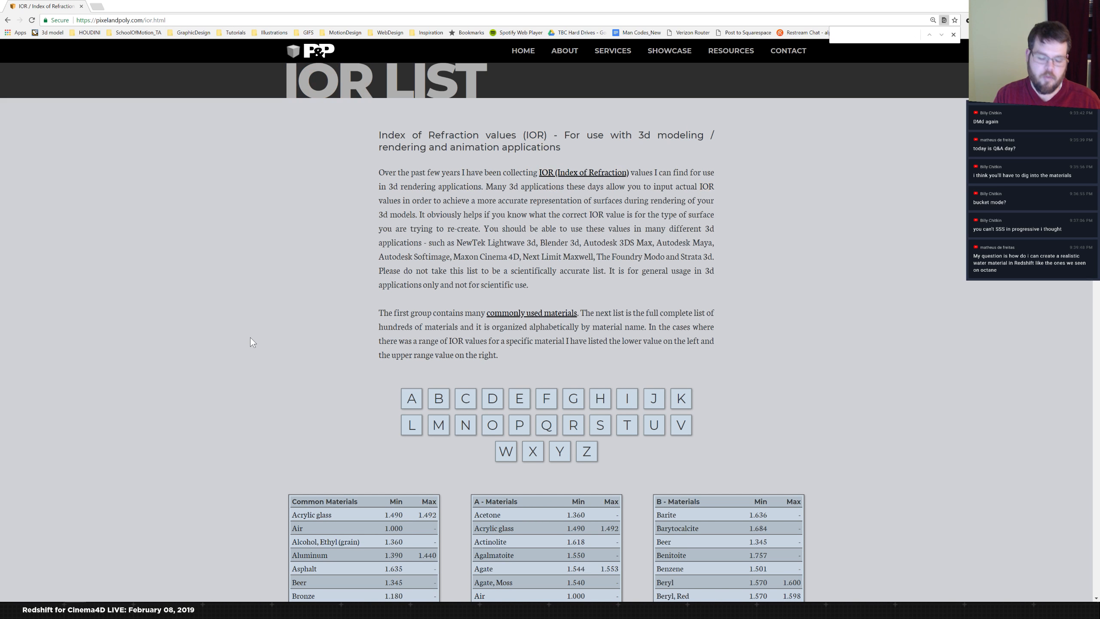
{"action": "type", "text": "water"}
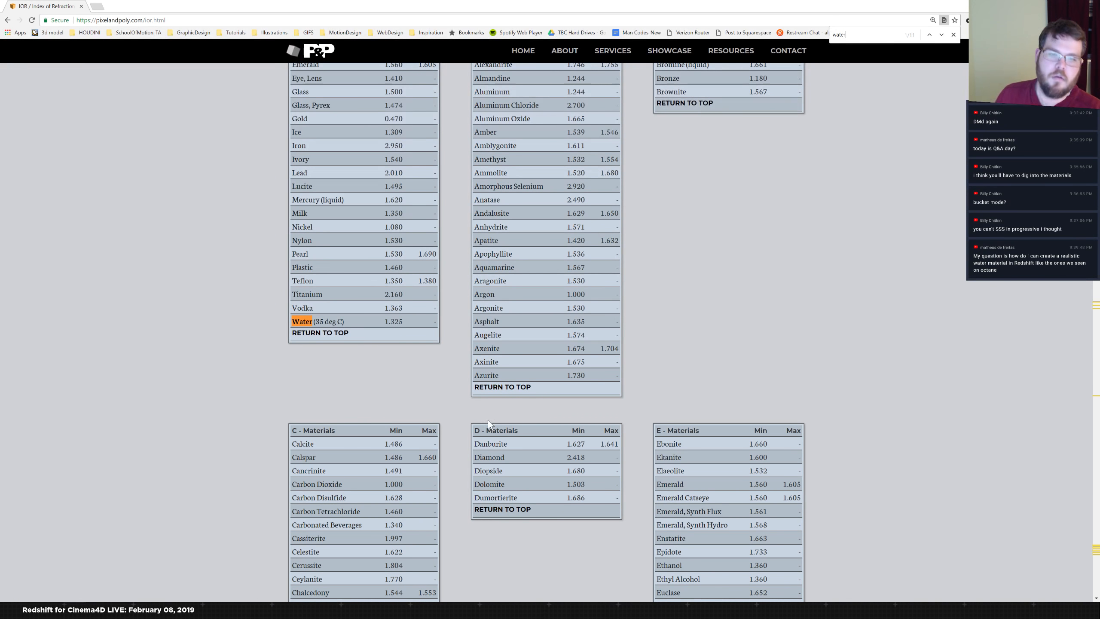
{"action": "left_click_drag", "start_coordinate": [403, 419], "coordinate": [215, 369]}
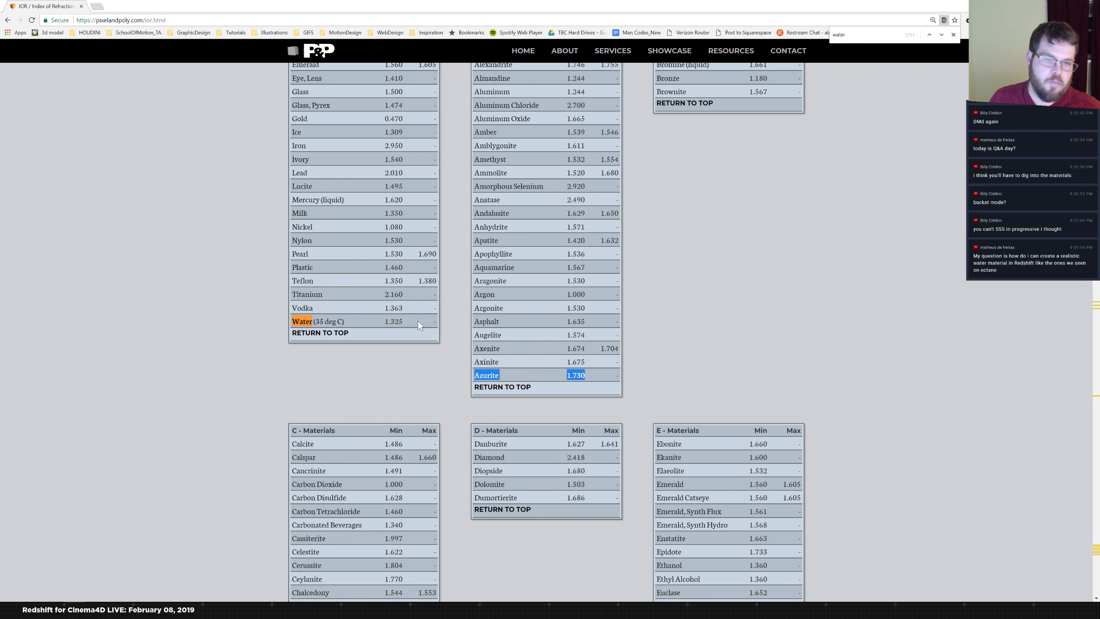
- Switch to Cinema 4D, set RS Material's reflection IOR to 1.325 and roughness to 0.05, and refresh the render
{"action": "key", "text": "alt+Tab"}
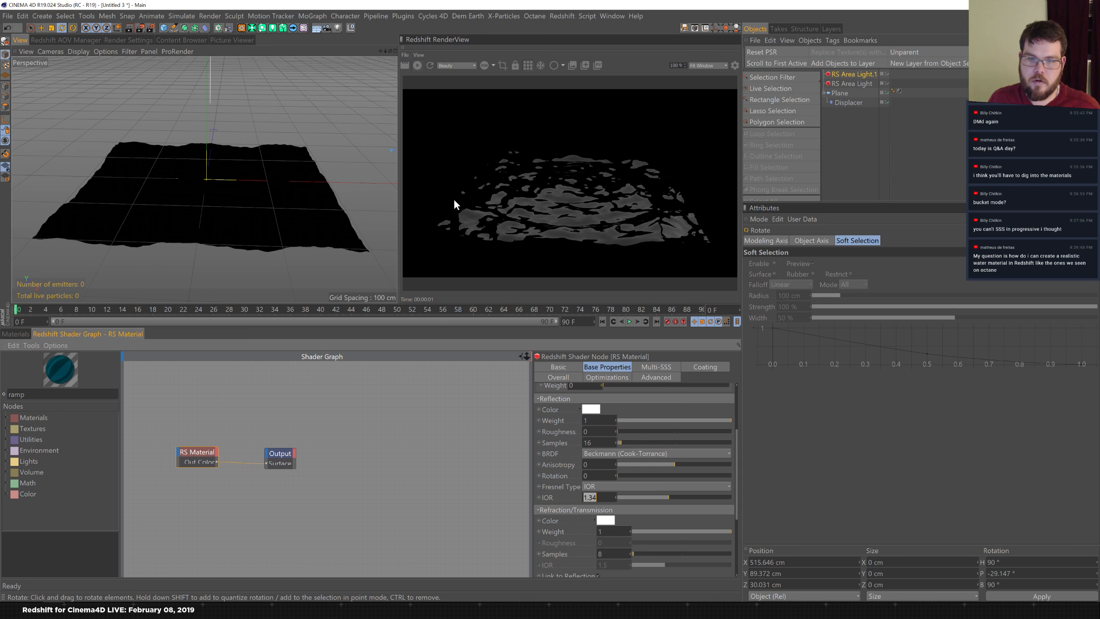
{"action": "type", "text": "1.325"}
{"action": "key", "text": "Return"}
{"action": "left_click", "coordinate": [591, 431]}
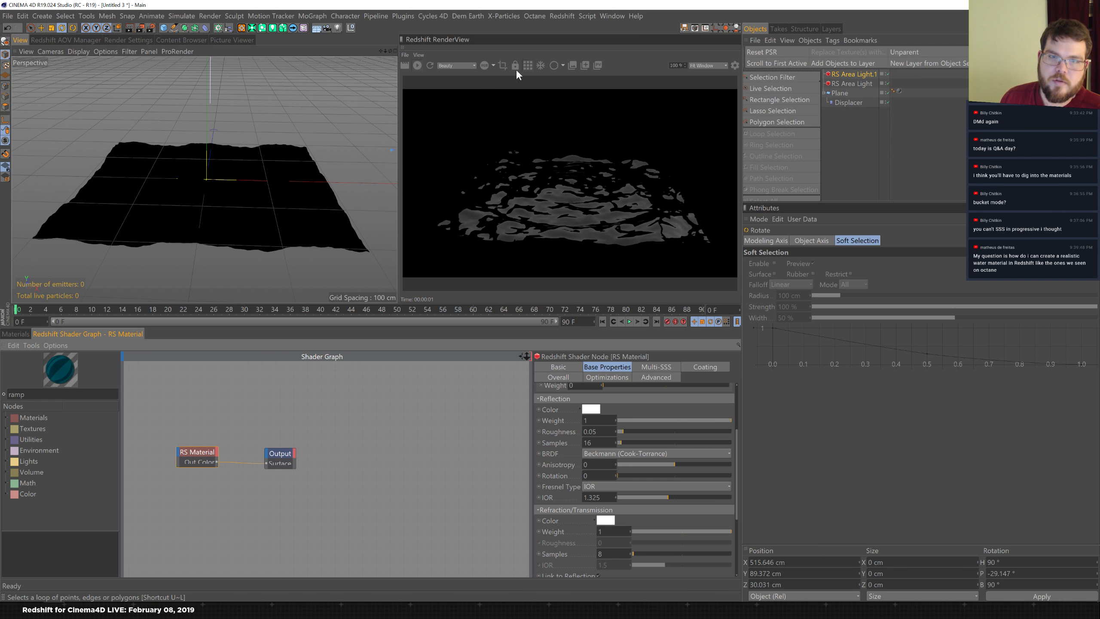
{"action": "left_click", "coordinate": [429, 64]}
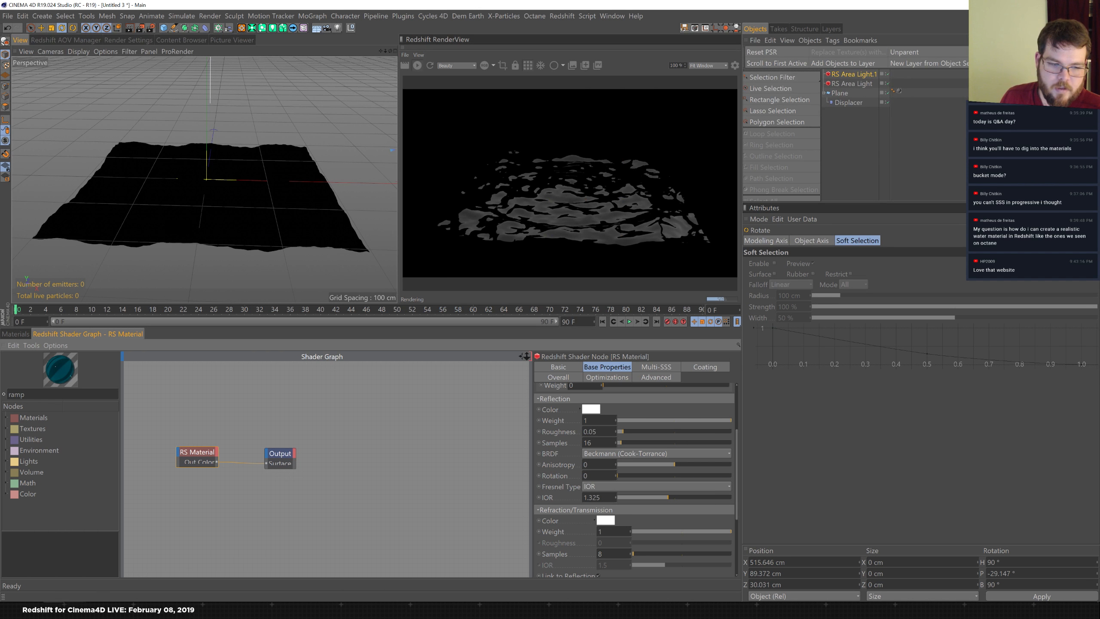
- Return to the browser, run a Google search for "ior" to locate the IOR list among the results, and go back to the list page
{"action": "mouse_move", "coordinate": [77, 611]}
{"action": "left_click", "coordinate": [125, 587]}
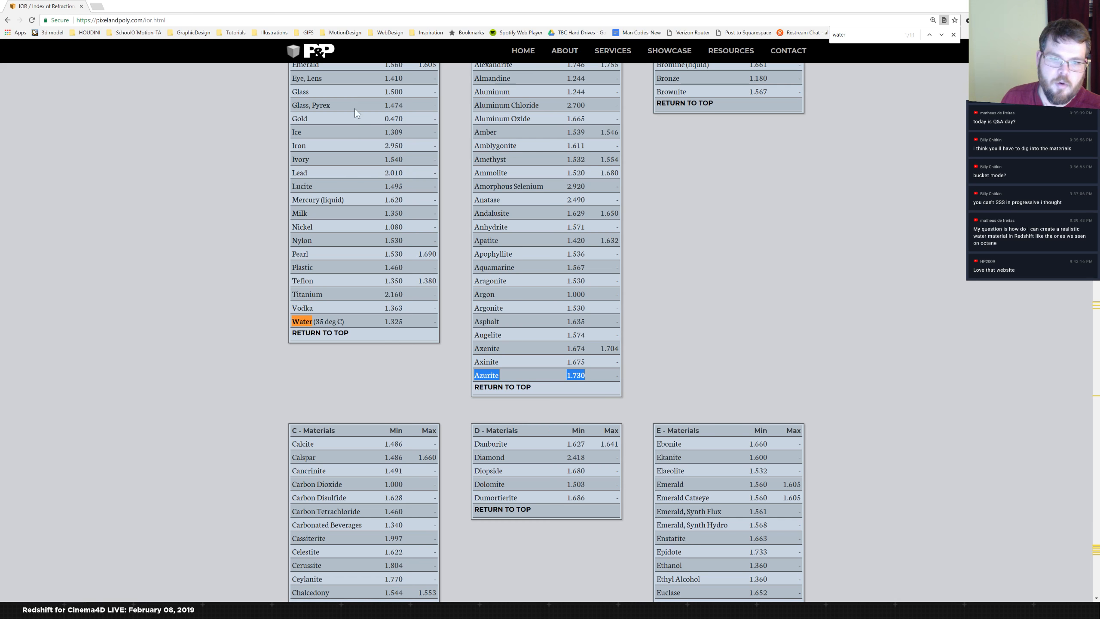
{"action": "left_click", "coordinate": [237, 263]}
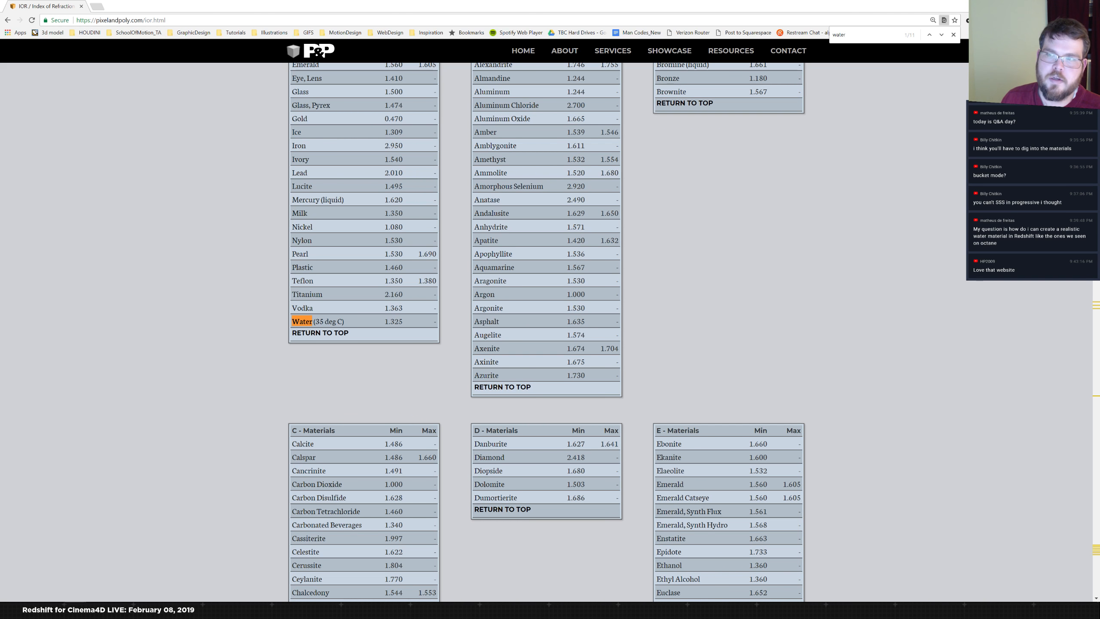
{"action": "left_click", "coordinate": [952, 35]}
{"action": "left_click", "coordinate": [886, 16]}
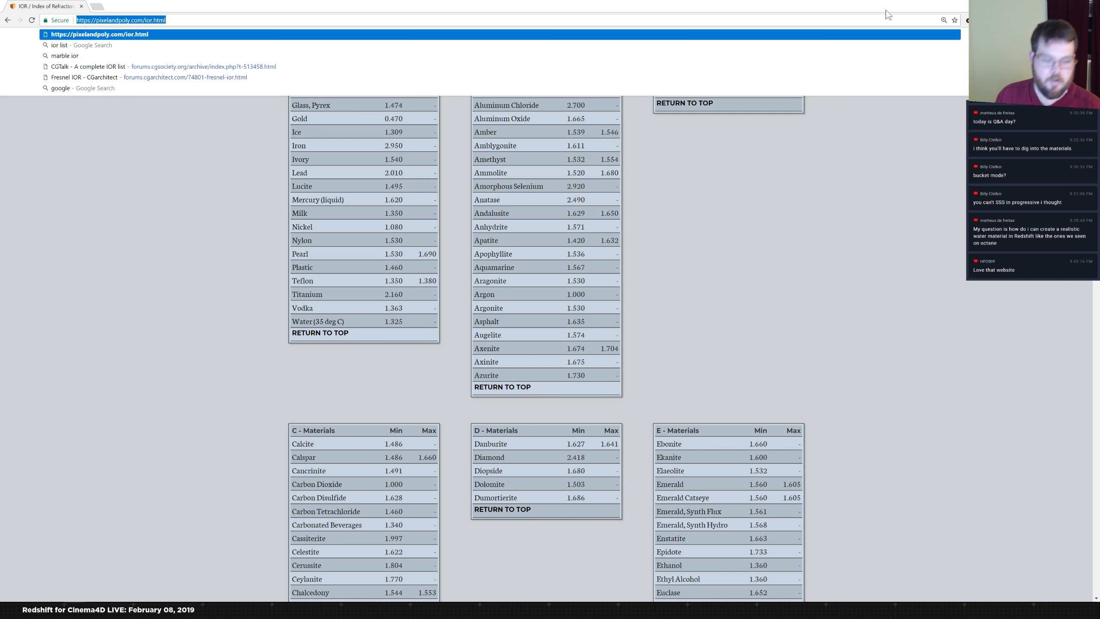
{"action": "type", "text": "ior"}
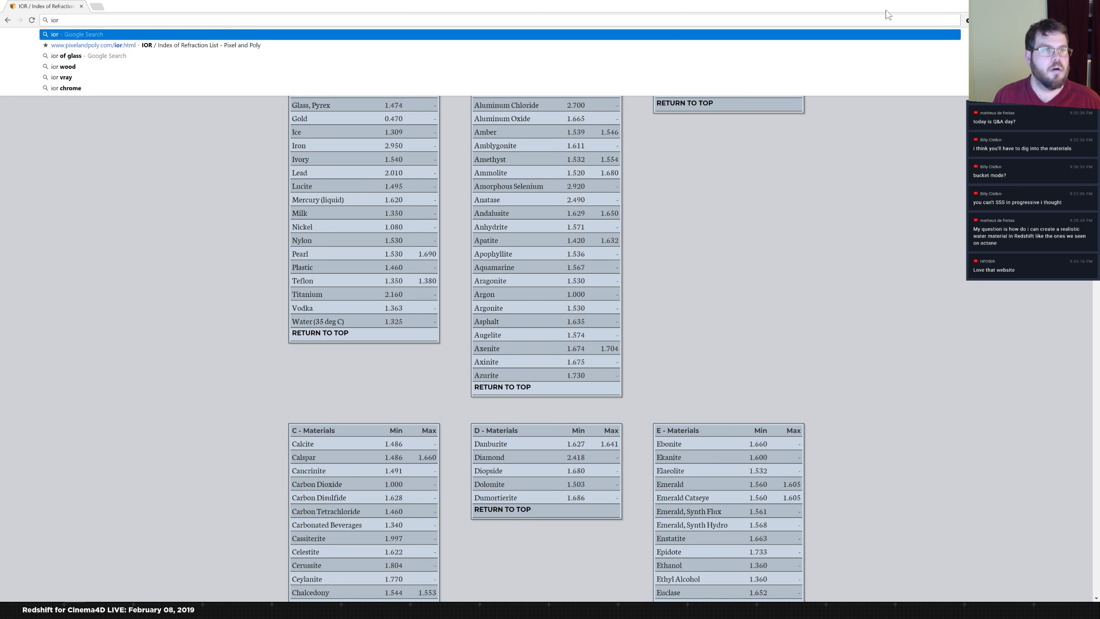
{"action": "key", "text": "Return"}
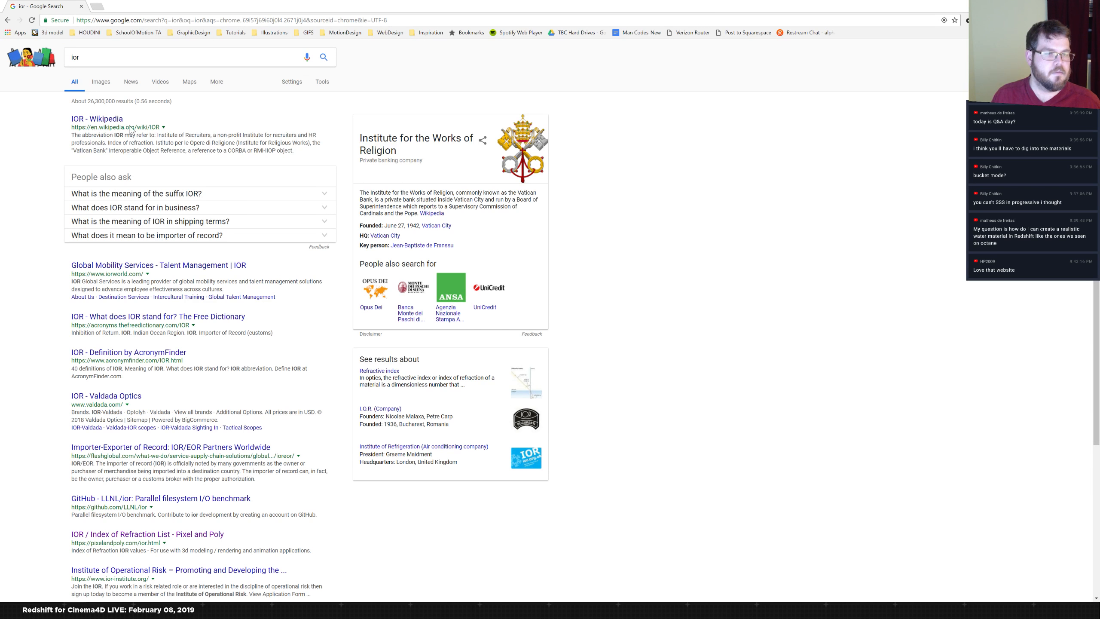
{"action": "left_click", "coordinate": [8, 20]}
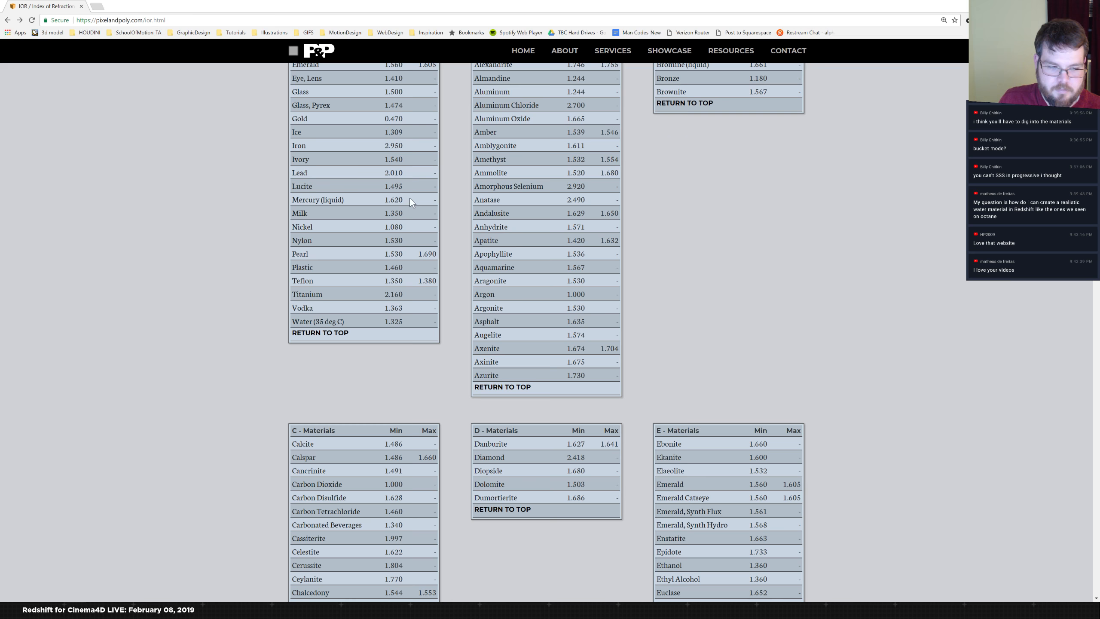
- In Cinema 4D, add a Redshift spot light, pitch it to 90°, and lower it beneath the plane to about Y -580 cm
{"action": "key", "text": "alt+Tab"}
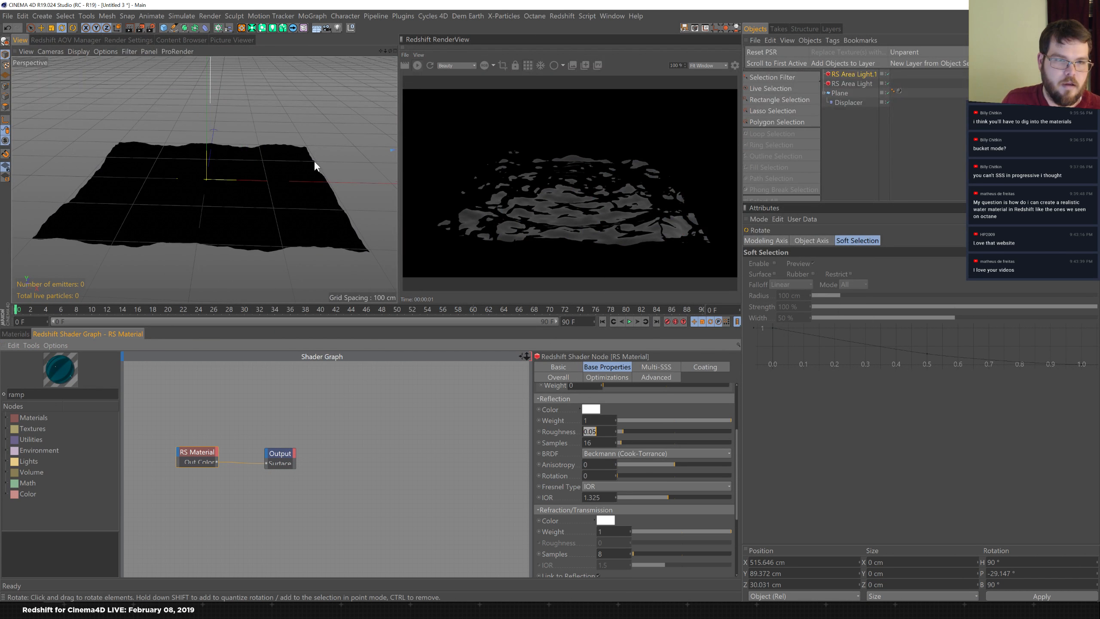
{"action": "left_click", "coordinate": [21, 333]}
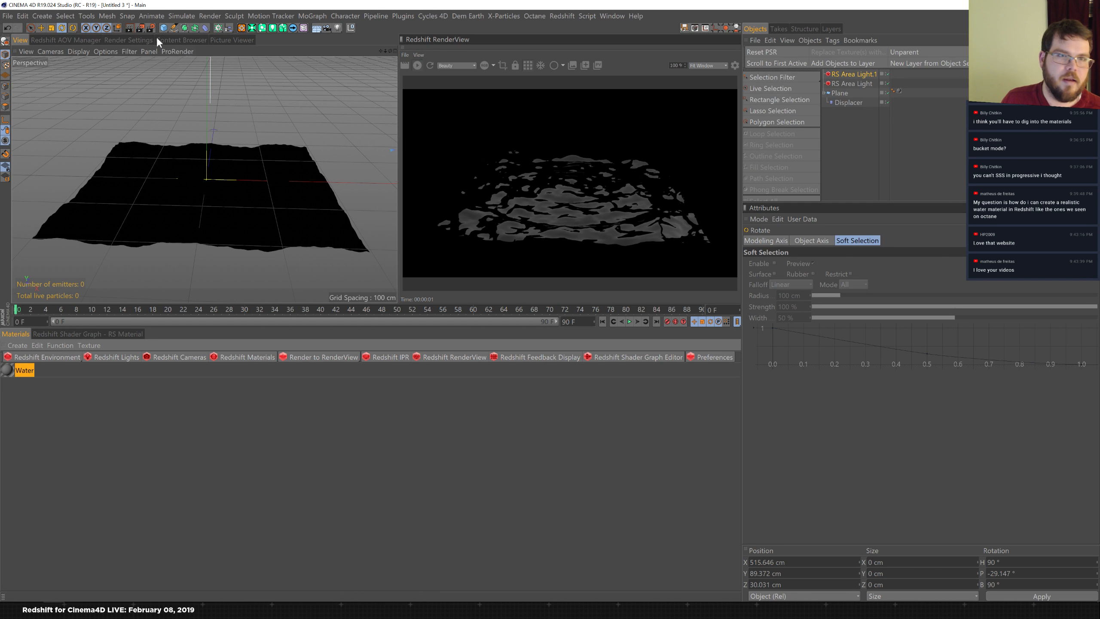
{"action": "left_click", "coordinate": [126, 354]}
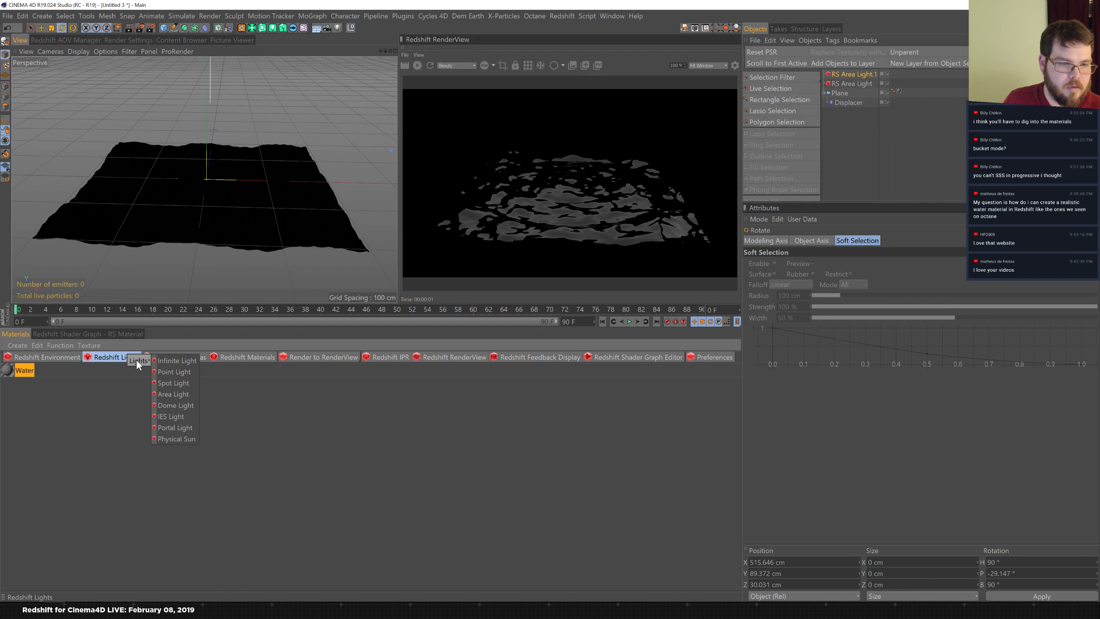
{"action": "left_click", "coordinate": [175, 381]}
{"action": "key", "text": "e"}
{"action": "key", "text": "r"}
{"action": "mouse_move", "coordinate": [197, 207]}
{"action": "left_mouse_down"}
{"action": "mouse_move", "coordinate": [191, 245]}
{"action": "mouse_move", "coordinate": [196, 228]}
{"action": "left_mouse_up"}
{"action": "key", "text": "e"}
{"action": "left_click_drag", "start_coordinate": [206, 155], "coordinate": [215, 378]}
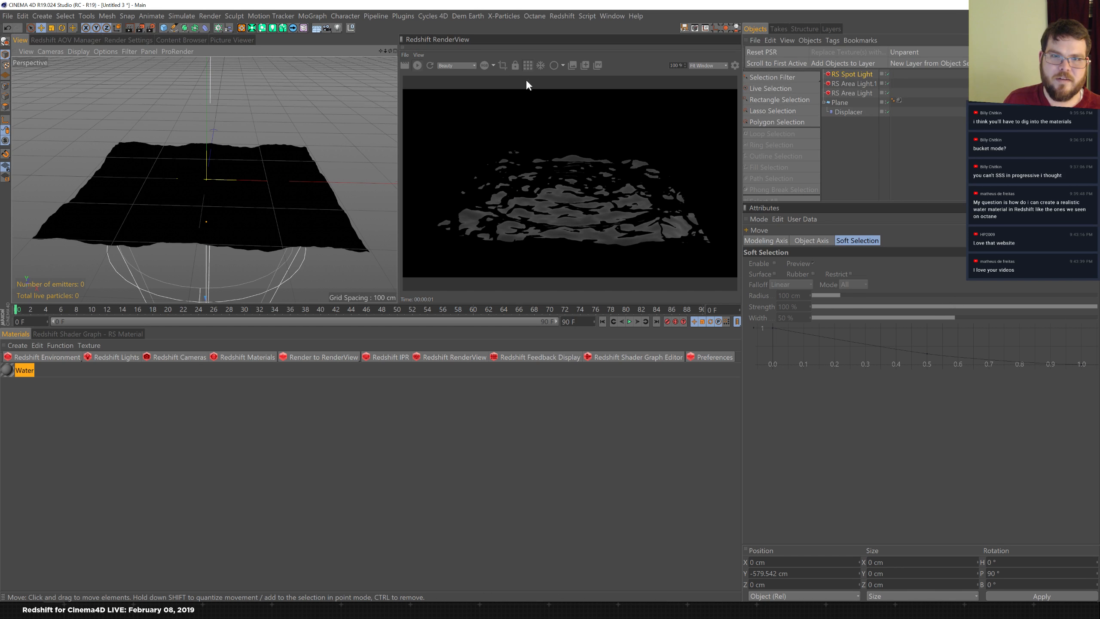
- Raise the spot light's intensity multiplier to about 490210 and change its color to red
{"action": "left_click", "coordinate": [429, 64]}
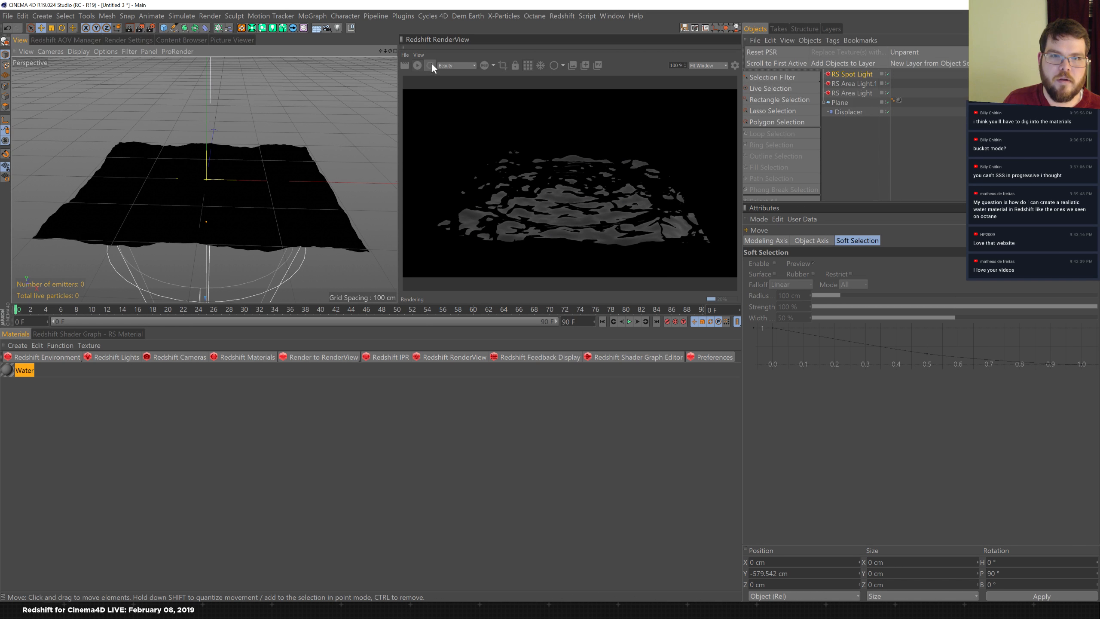
{"action": "left_click_drag", "start_coordinate": [205, 221], "coordinate": [233, 106]}
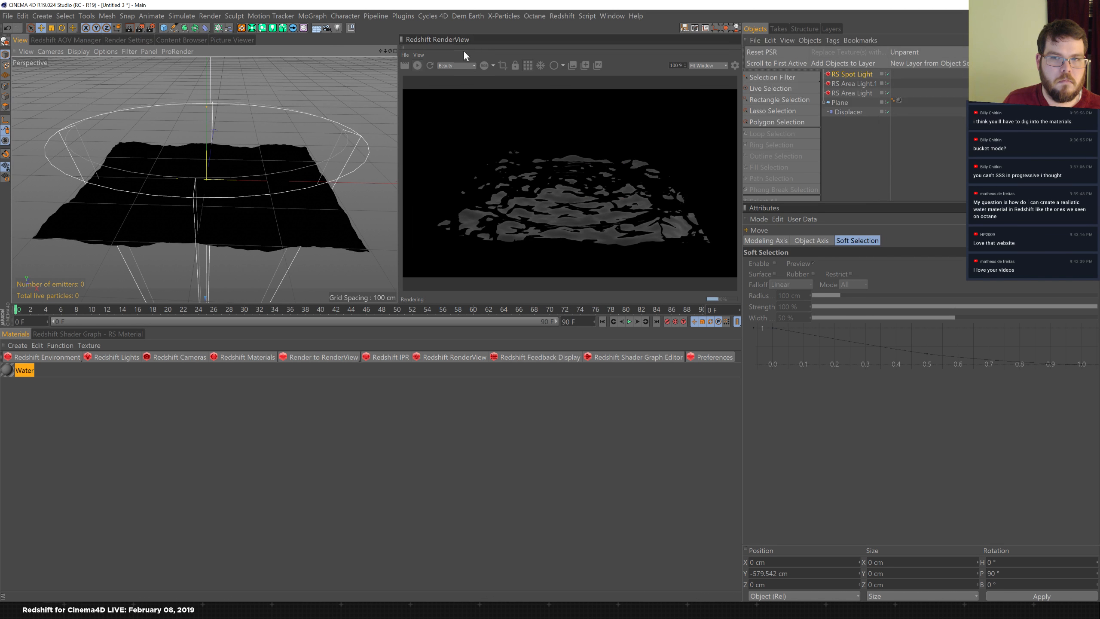
{"action": "left_click", "coordinate": [527, 64]}
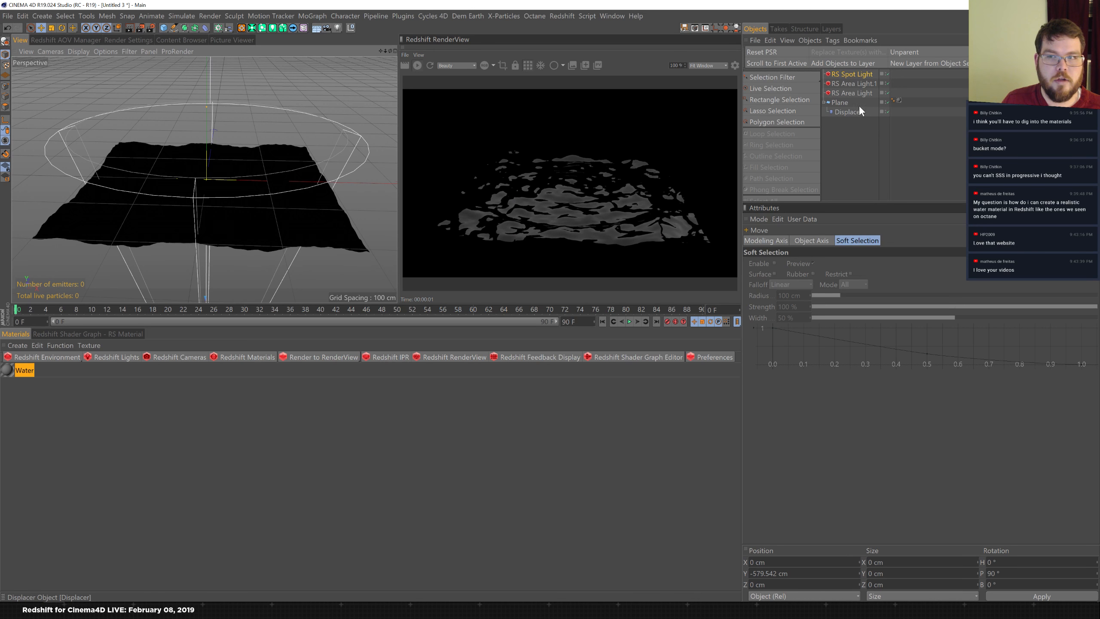
{"action": "left_click", "coordinate": [859, 74]}
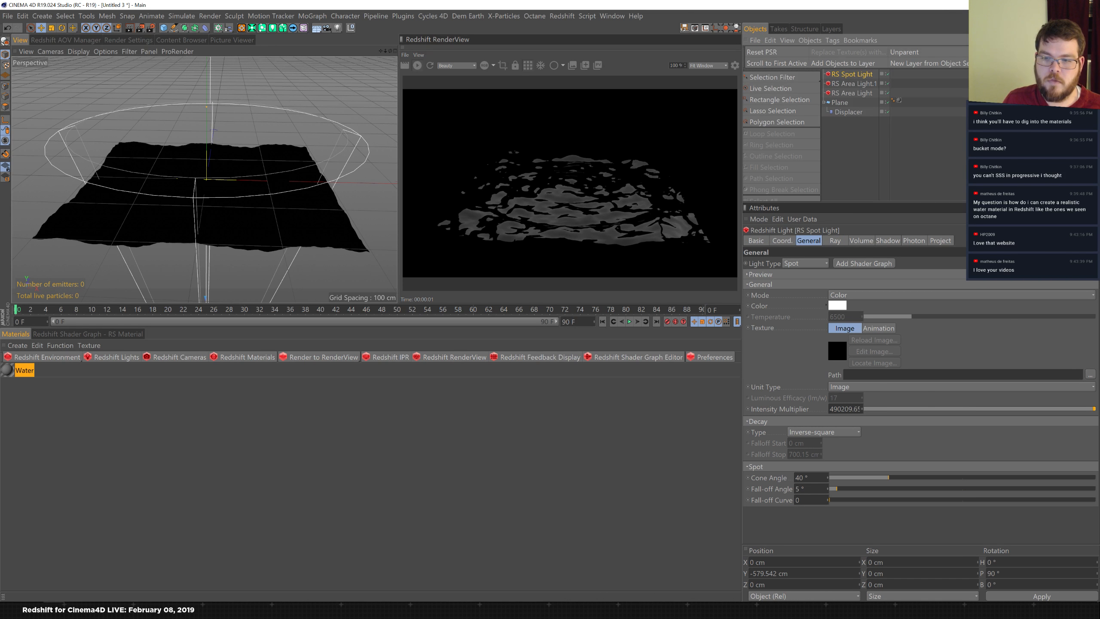
{"action": "left_click", "coordinate": [838, 305]}
{"action": "left_click_drag", "start_coordinate": [842, 331], "coordinate": [888, 330]}
{"action": "left_click", "coordinate": [819, 357]}
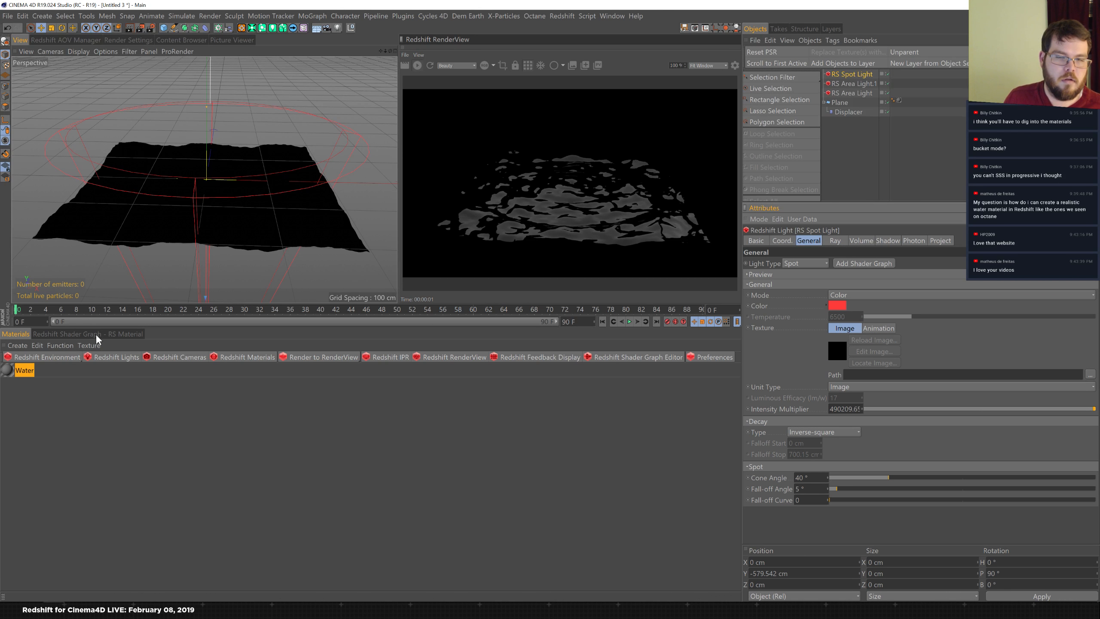
- Try the Plastic preset on the Water material and switch its base properties preset to Glass
{"action": "left_click", "coordinate": [19, 370]}
{"action": "left_click", "coordinate": [96, 333]}
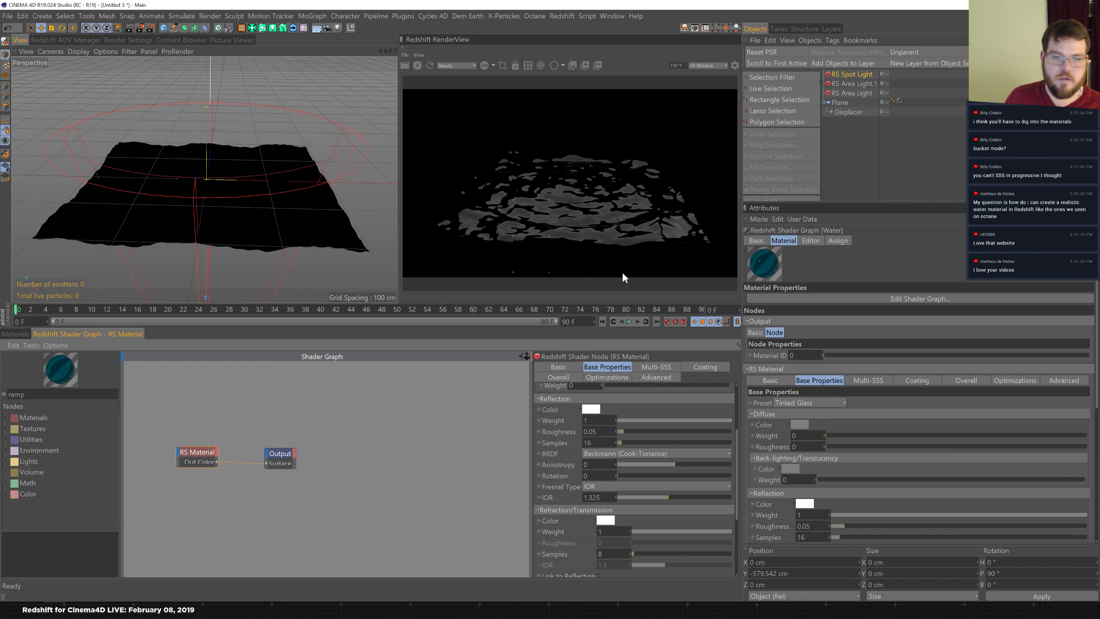
{"action": "left_click", "coordinate": [818, 403]}
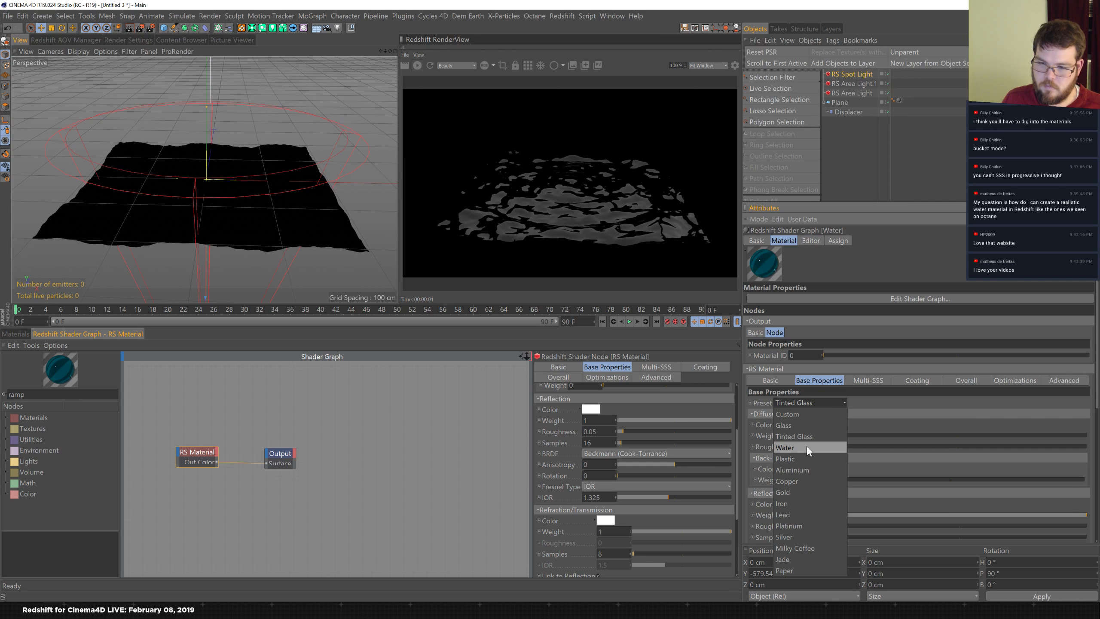
{"action": "left_click", "coordinate": [798, 458]}
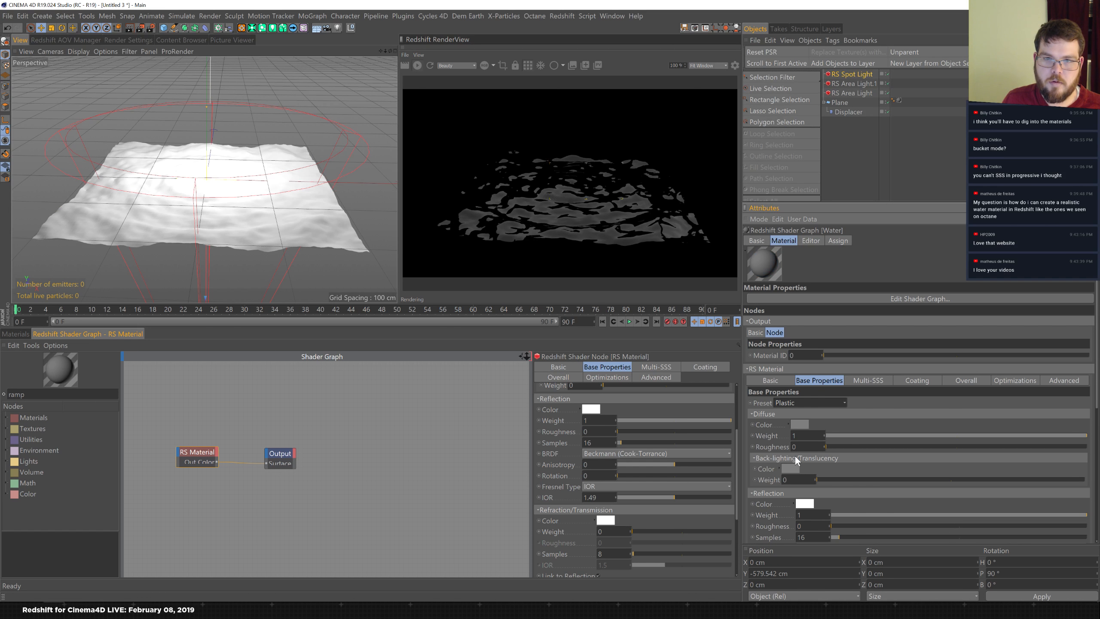
{"action": "left_click", "coordinate": [810, 402]}
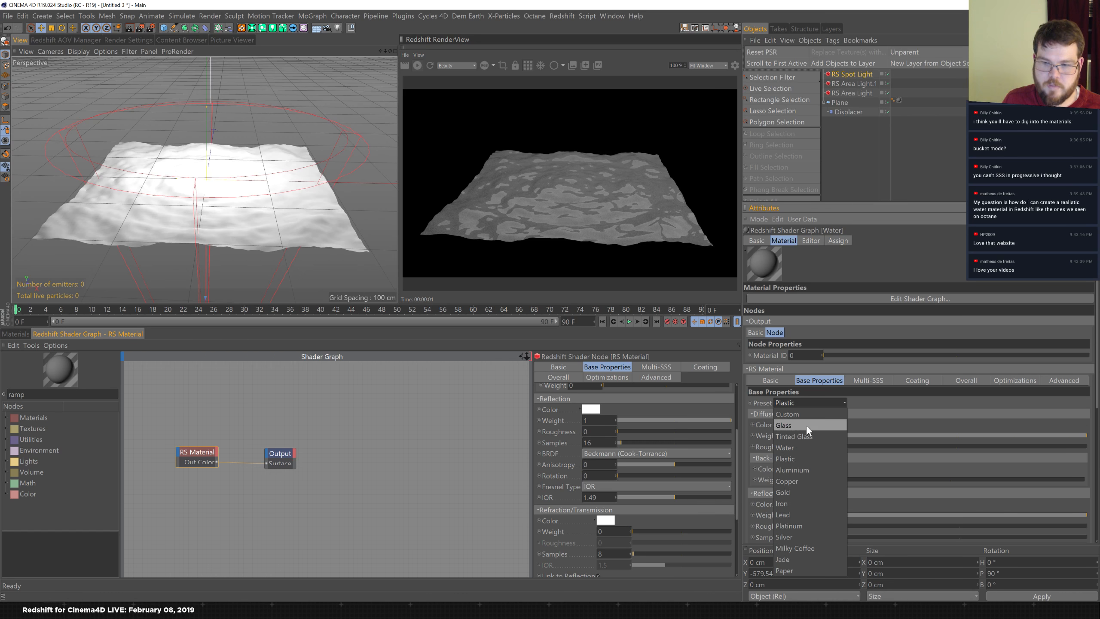
{"action": "left_click", "coordinate": [804, 425]}
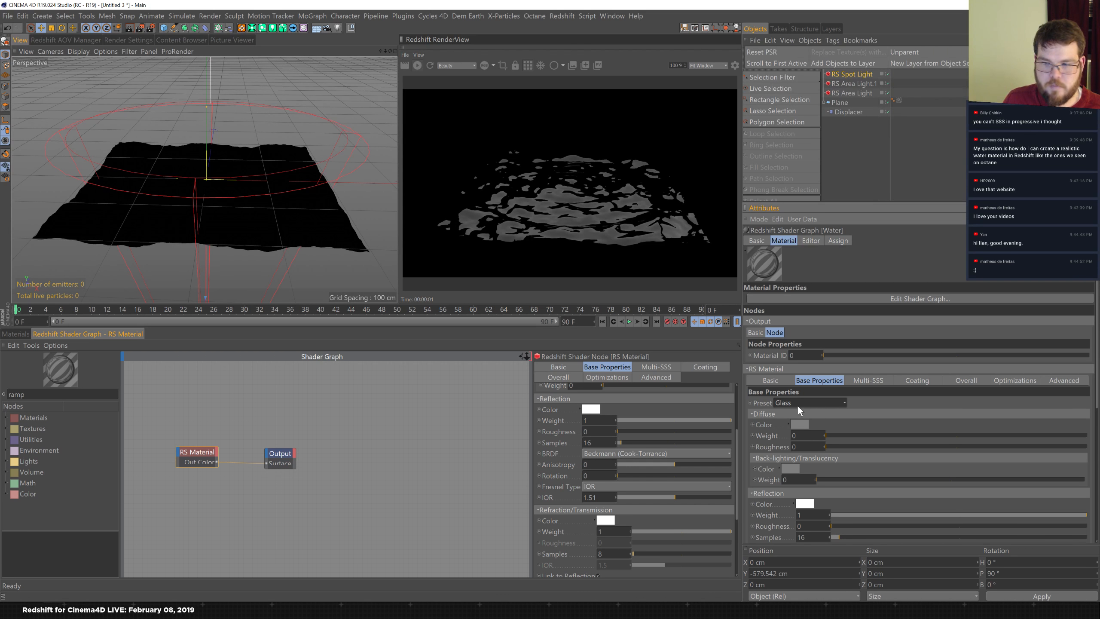
- Try the Milky Coffee preset on the Water material, return it to Glass, and check its refraction and sub-surface settings
{"action": "left_click", "coordinate": [814, 403]}
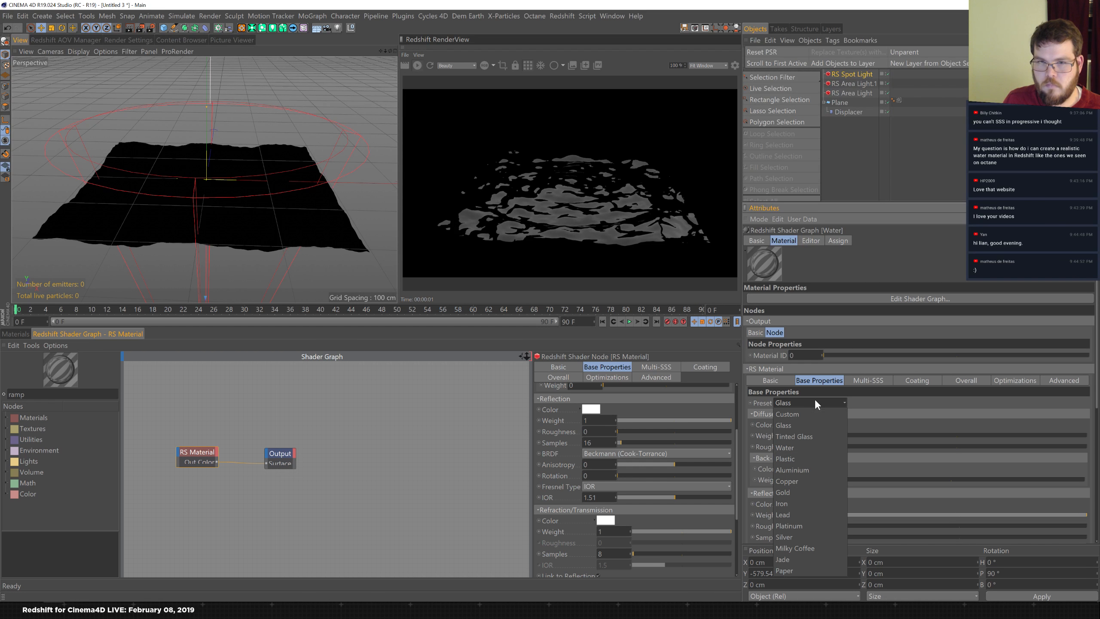
{"action": "left_click", "coordinate": [822, 548]}
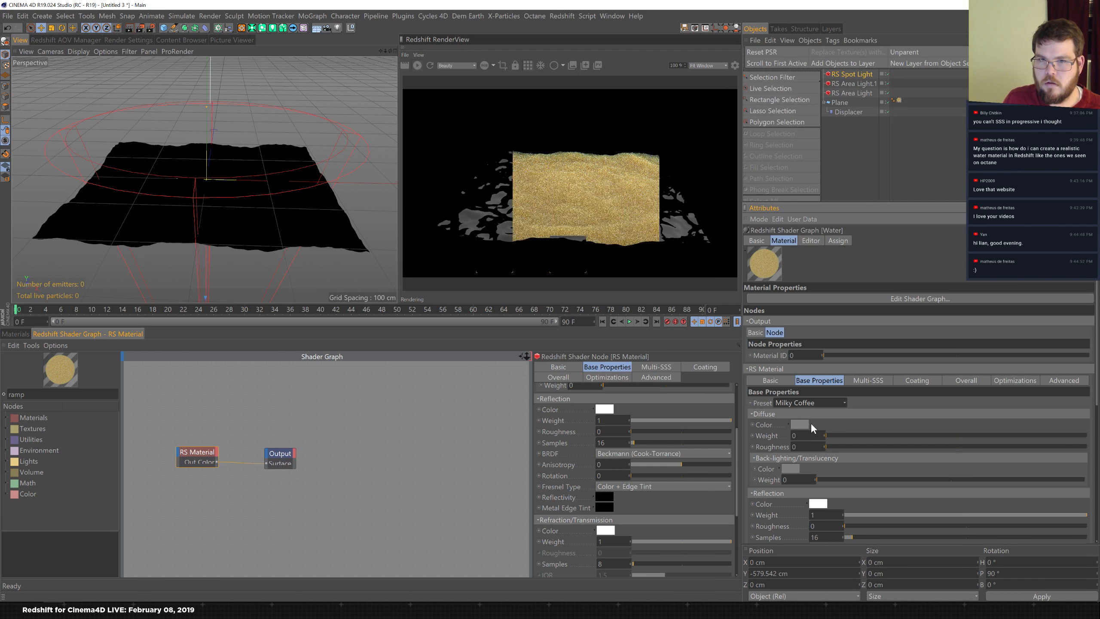
{"action": "left_click", "coordinate": [812, 402]}
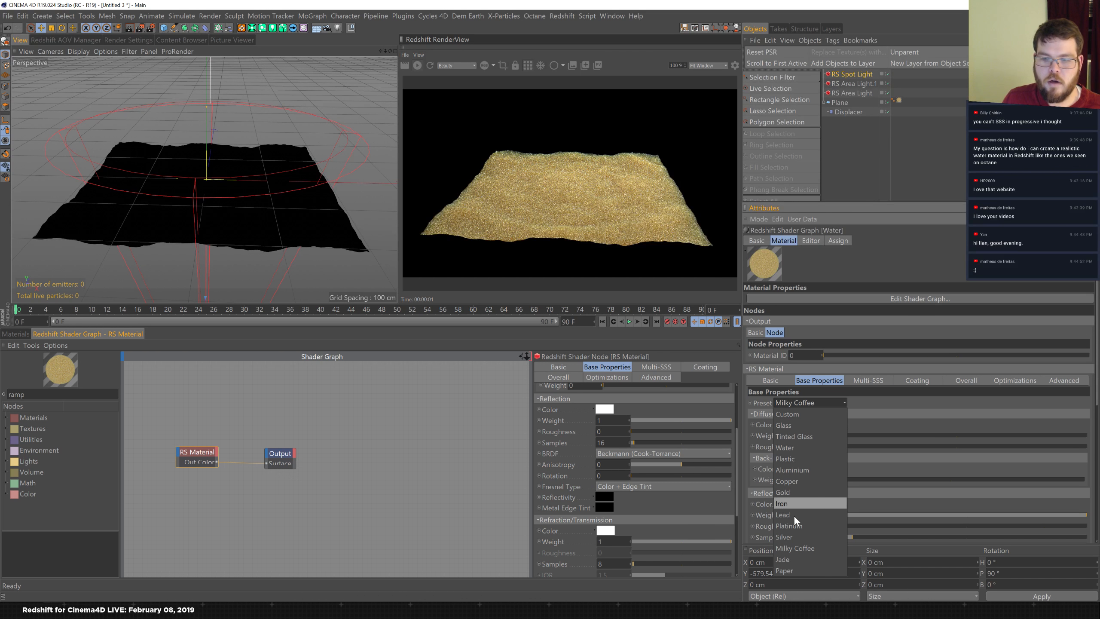
{"action": "left_click", "coordinate": [811, 425]}
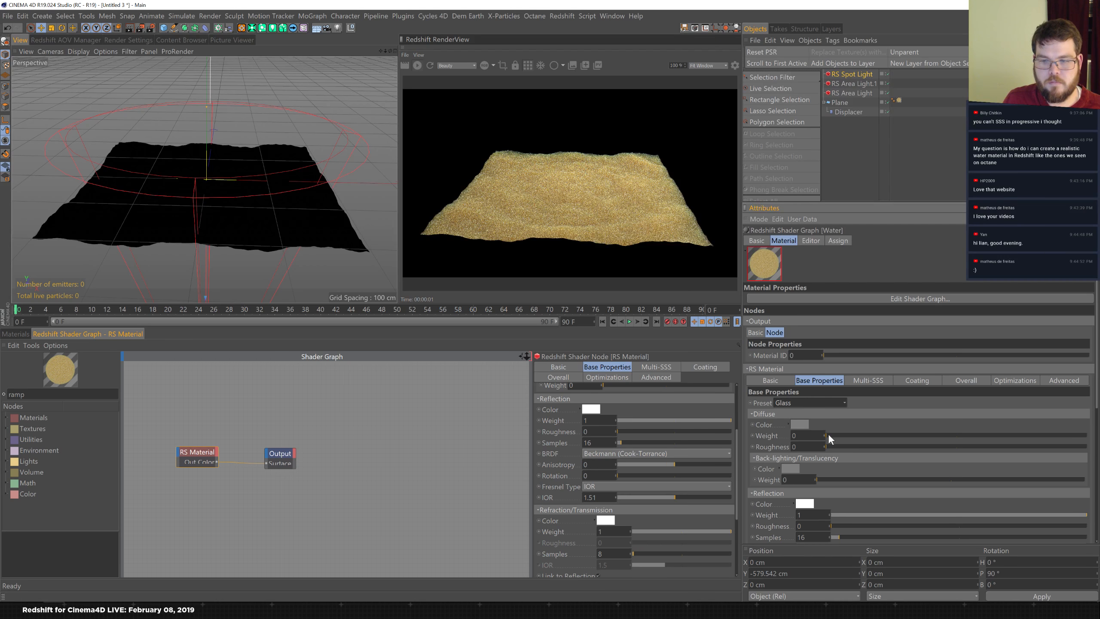
{"action": "left_click_drag", "start_coordinate": [1097, 381], "coordinate": [1097, 511]}
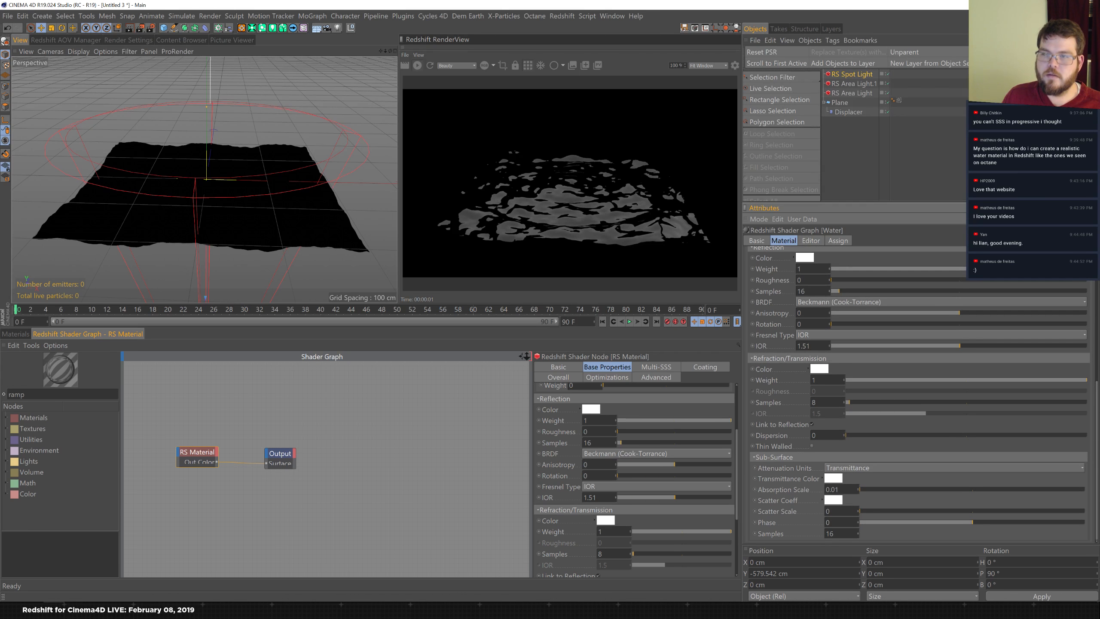
- Add a Redshift dome light to the scene
{"action": "left_click", "coordinate": [15, 334]}
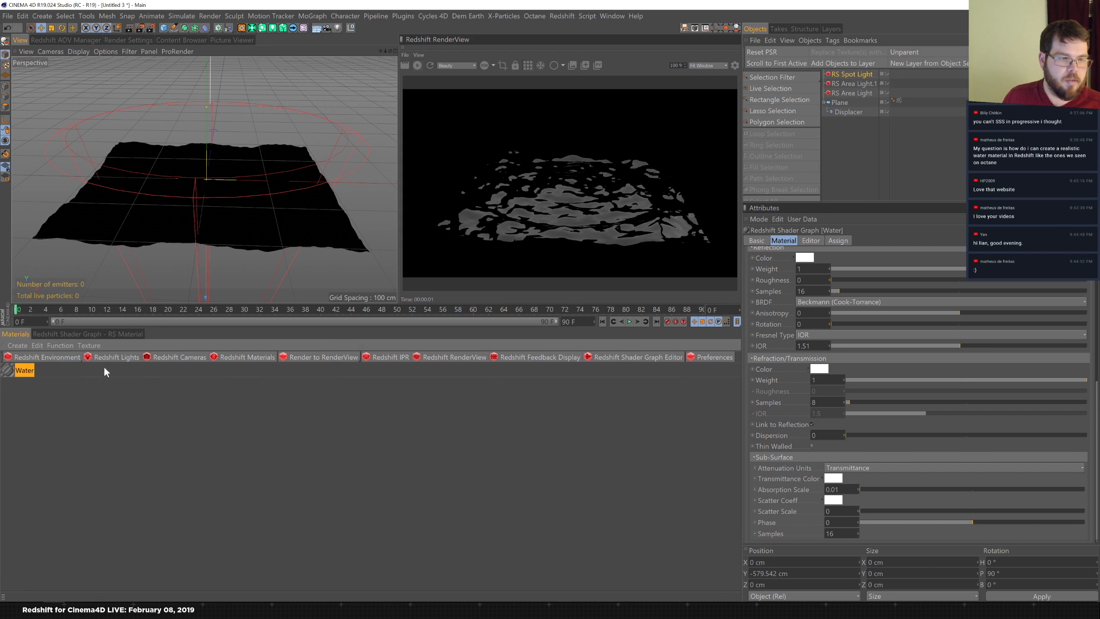
{"action": "left_click", "coordinate": [128, 356]}
{"action": "left_click", "coordinate": [187, 404]}
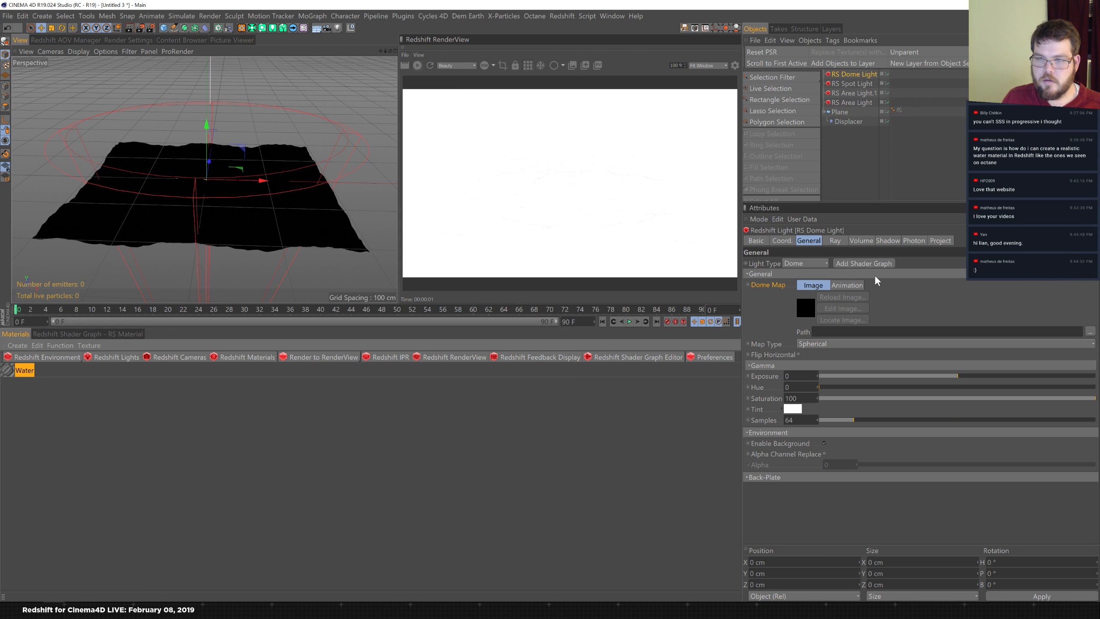
- Add an HDRI Link tag to the dome light and load a Sunset Over Rocks HDRI from the European Holiday pack
{"action": "right_click", "coordinate": [871, 77]}
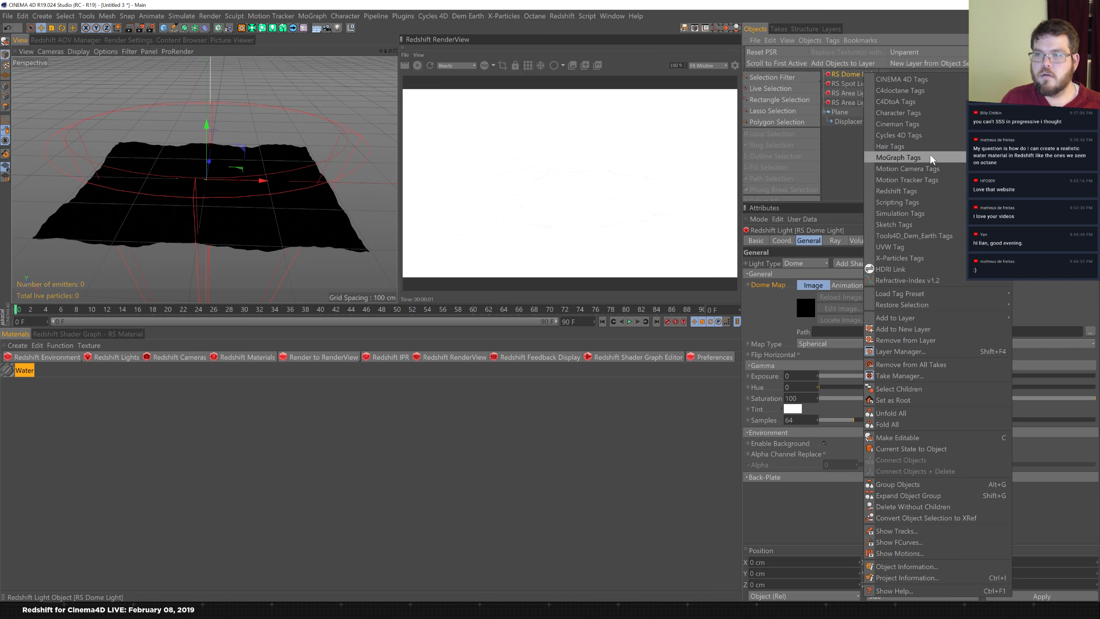
{"action": "mouse_move", "coordinate": [930, 214]}
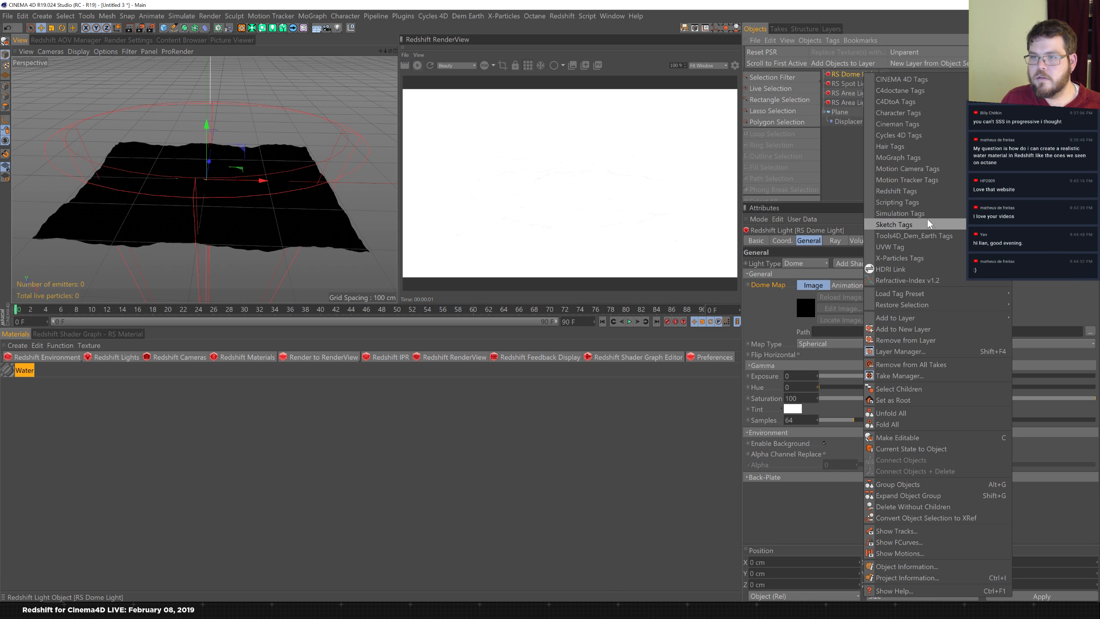
{"action": "left_click", "coordinate": [916, 269]}
{"action": "left_click", "coordinate": [791, 266]}
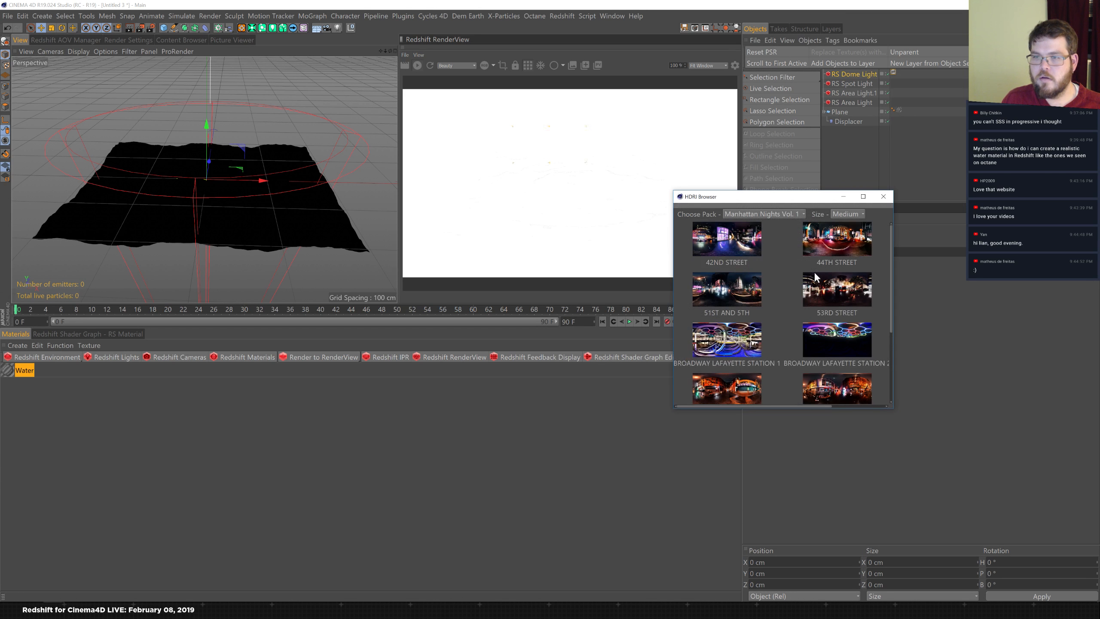
{"action": "left_click", "coordinate": [771, 214]}
{"action": "left_click", "coordinate": [766, 250]}
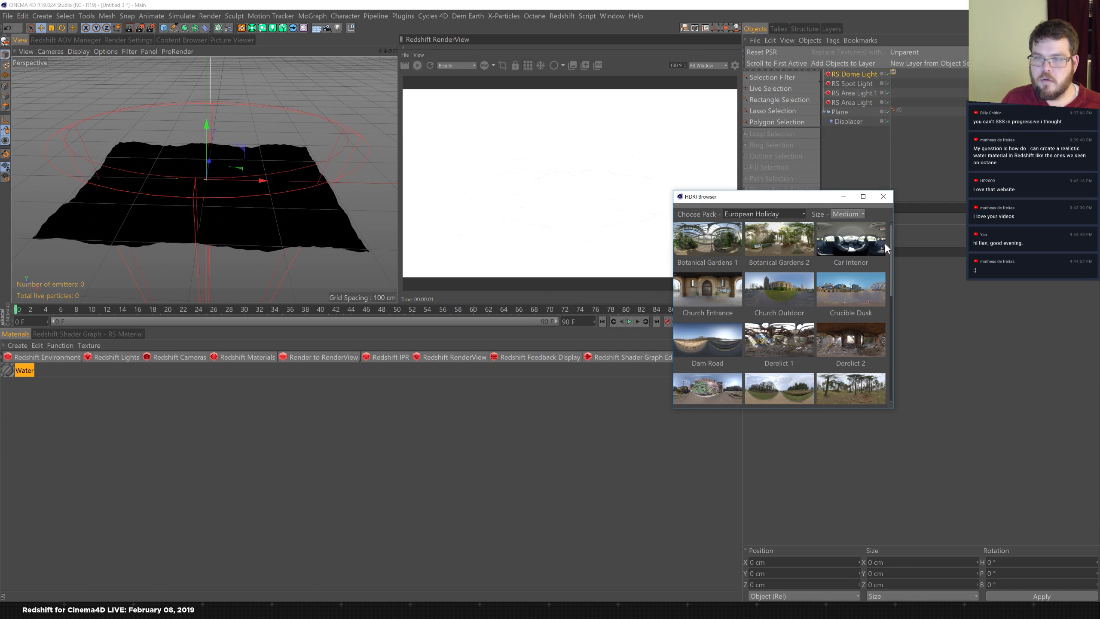
{"action": "left_click_drag", "start_coordinate": [890, 245], "coordinate": [883, 350]}
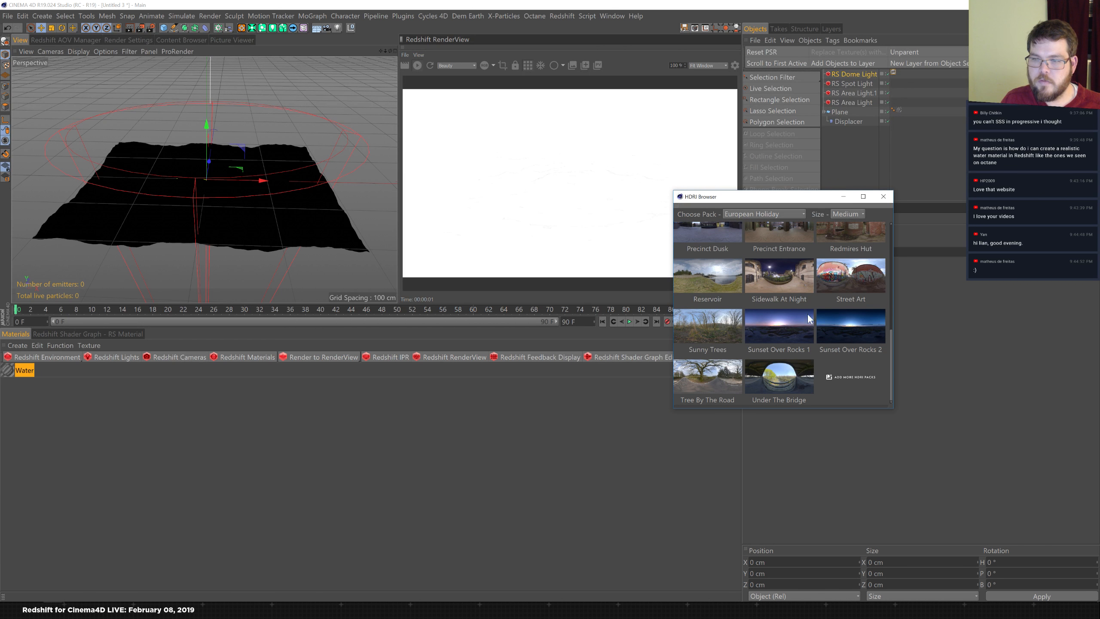
{"action": "left_click", "coordinate": [883, 196]}
{"action": "left_click", "coordinate": [857, 76]}
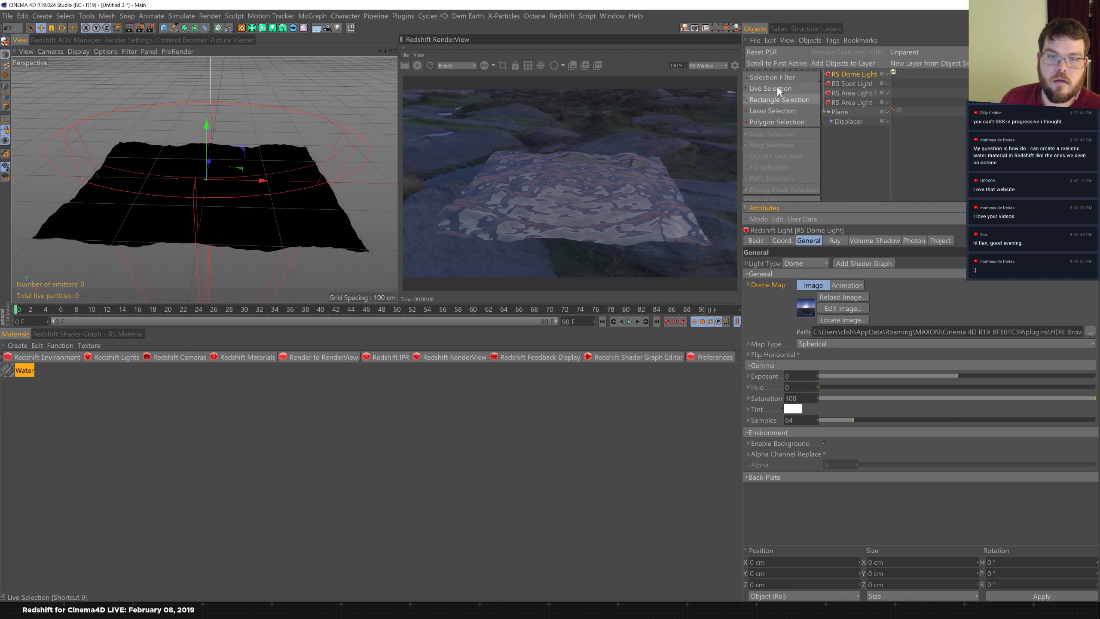
- Open the Water material's shader graph and space out its RS Material and Output nodes
{"action": "left_click", "coordinate": [842, 112]}
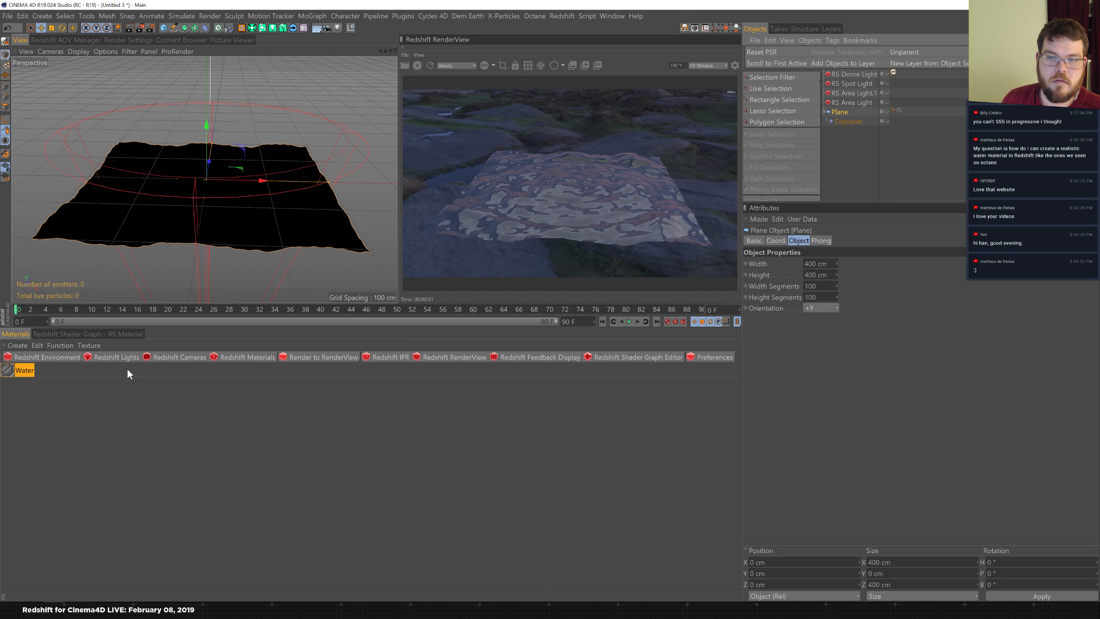
{"action": "left_click", "coordinate": [91, 334]}
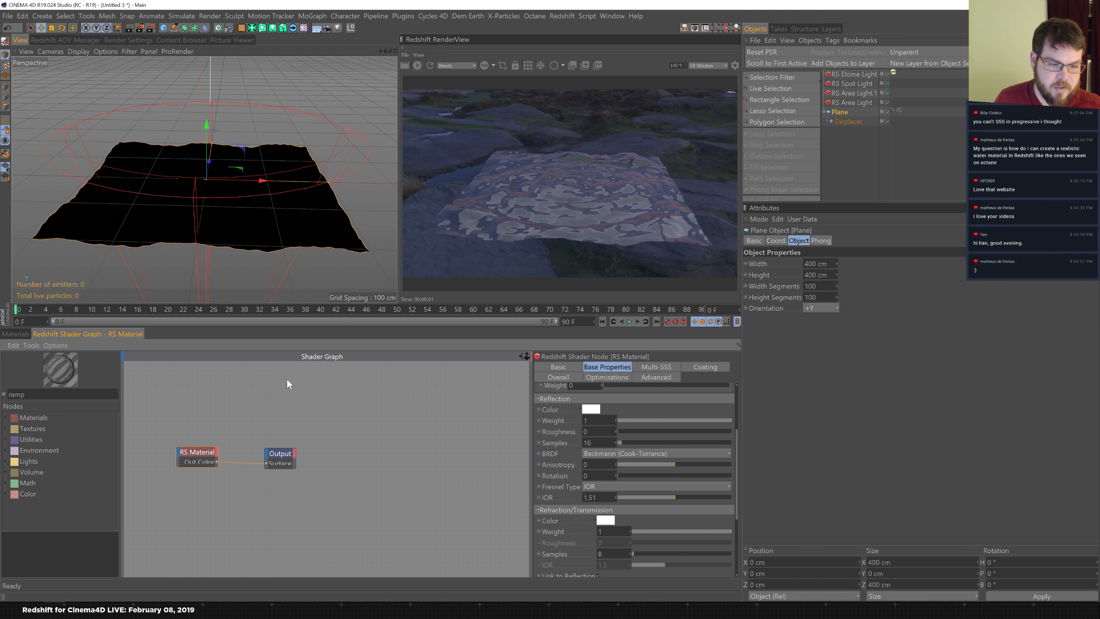
{"action": "left_click_drag", "start_coordinate": [273, 455], "coordinate": [351, 451]}
{"action": "left_click", "coordinate": [199, 453]}
{"action": "left_click_drag", "start_coordinate": [199, 453], "coordinate": [247, 439]}
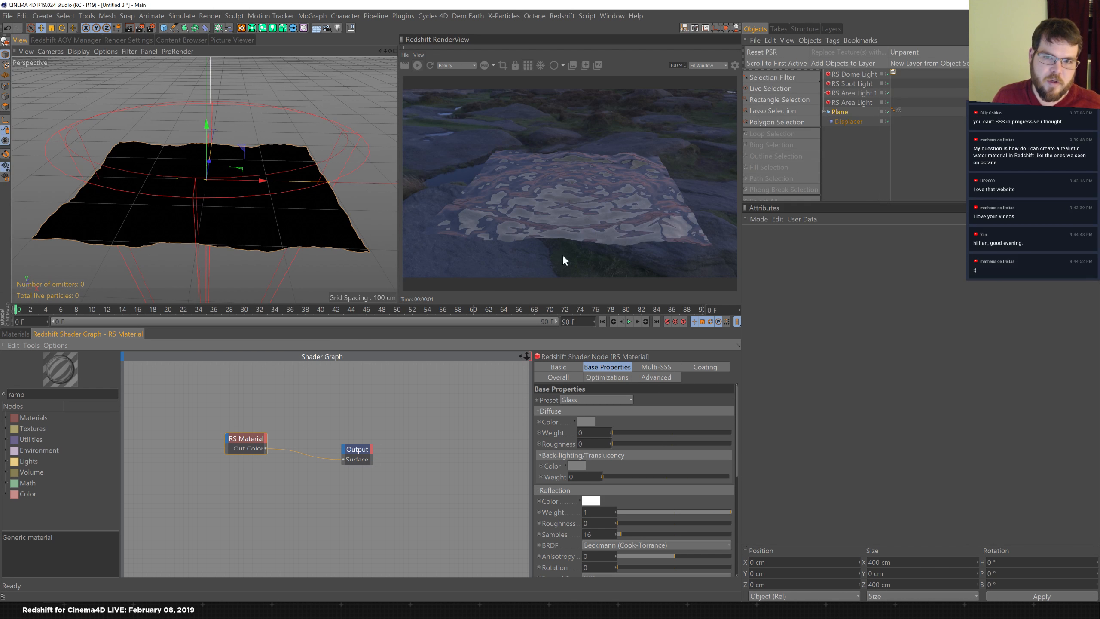
- Reduce the Global Scale of the Displacer's noise shader to 230 %
{"action": "left_click", "coordinate": [847, 121]}
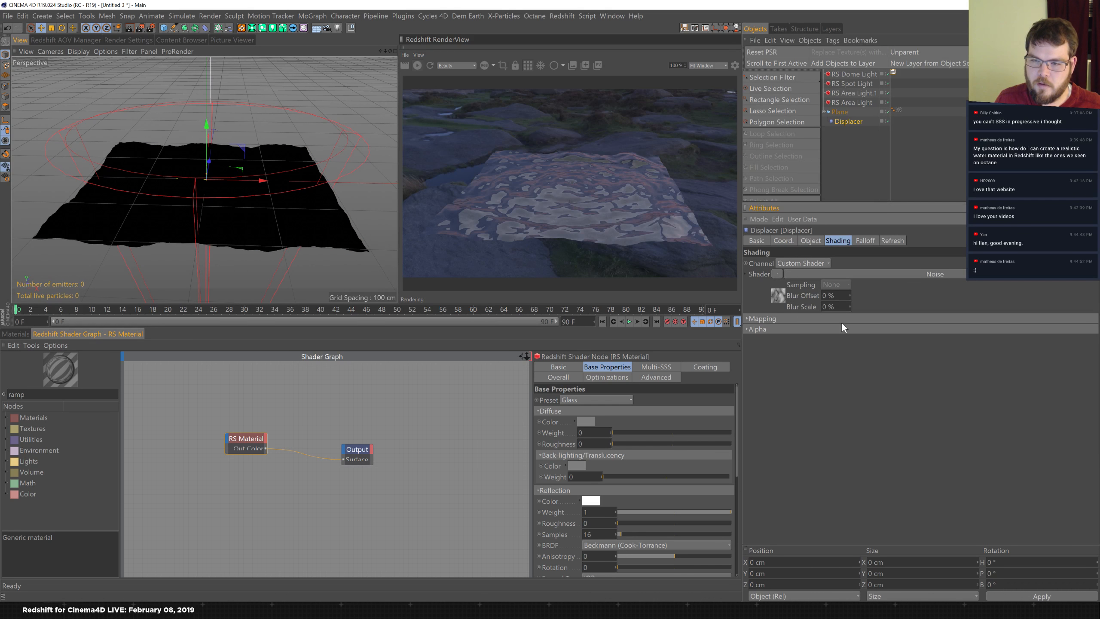
{"action": "left_click", "coordinate": [777, 296]}
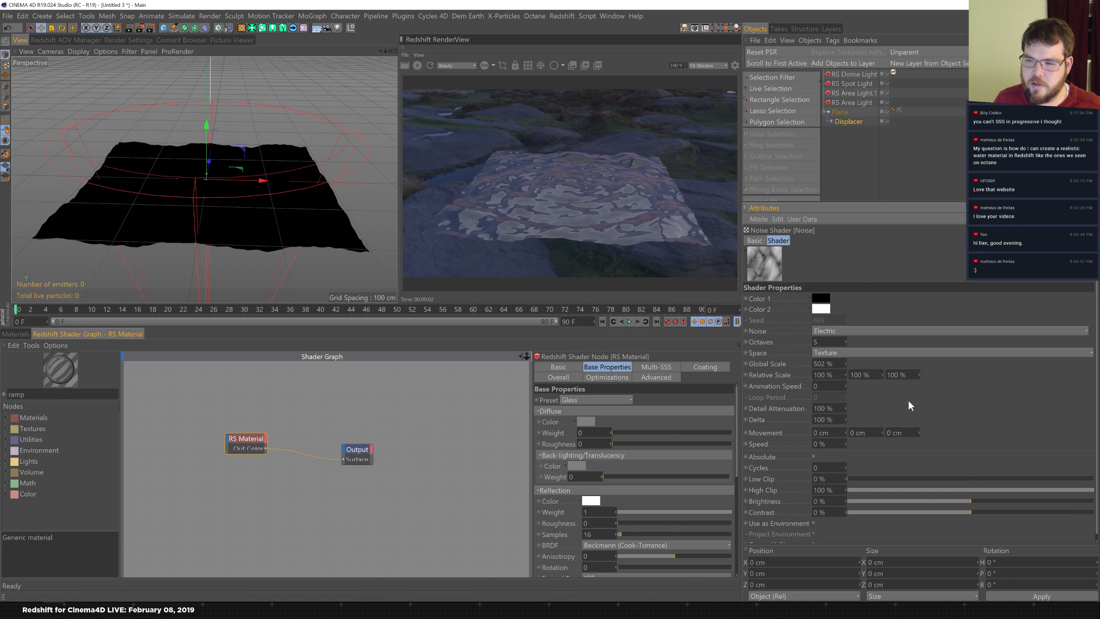
{"action": "left_click_drag", "start_coordinate": [843, 362], "coordinate": [838, 439]}
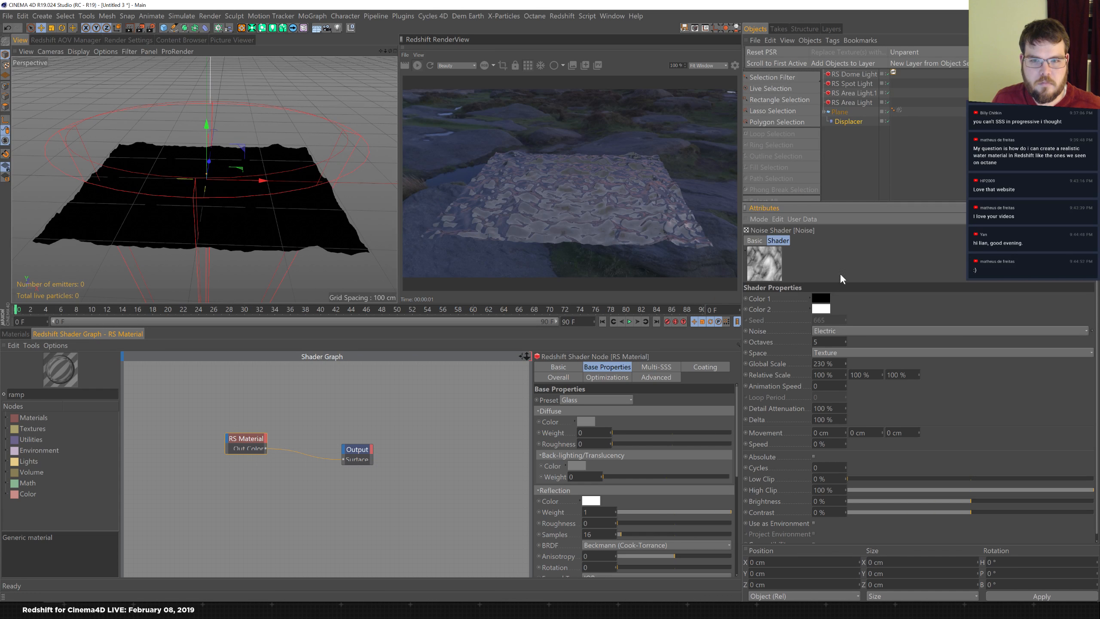
- Set the RS Material node's reflection roughness to 0.15
{"action": "left_click", "coordinate": [253, 438]}
{"action": "left_click_drag", "start_coordinate": [736, 431], "coordinate": [734, 477]}
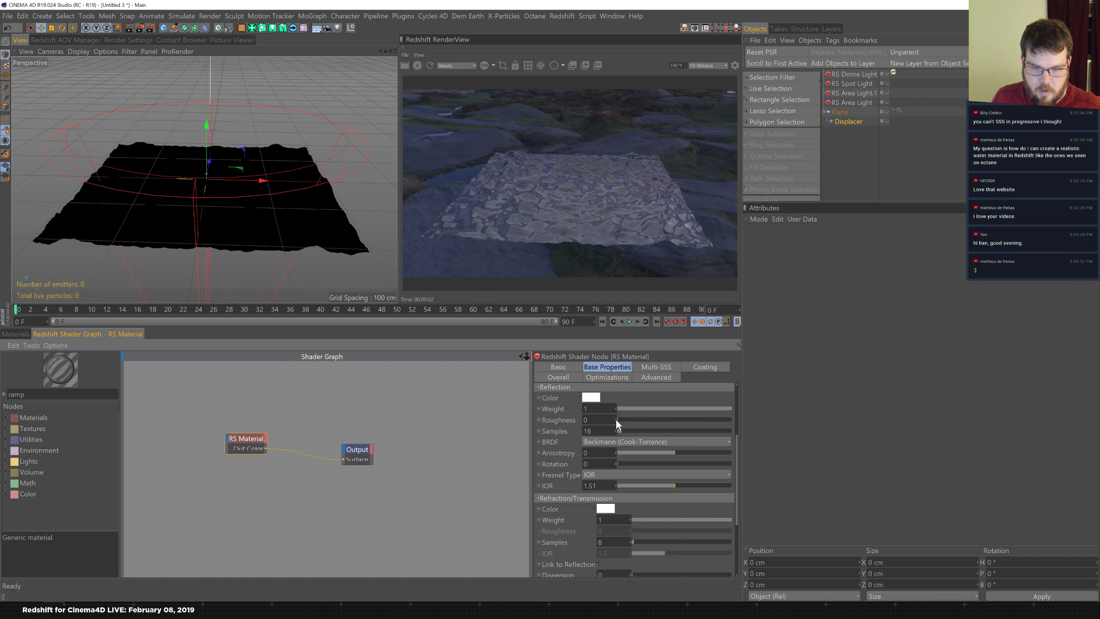
{"action": "left_click_drag", "start_coordinate": [620, 419], "coordinate": [641, 418]}
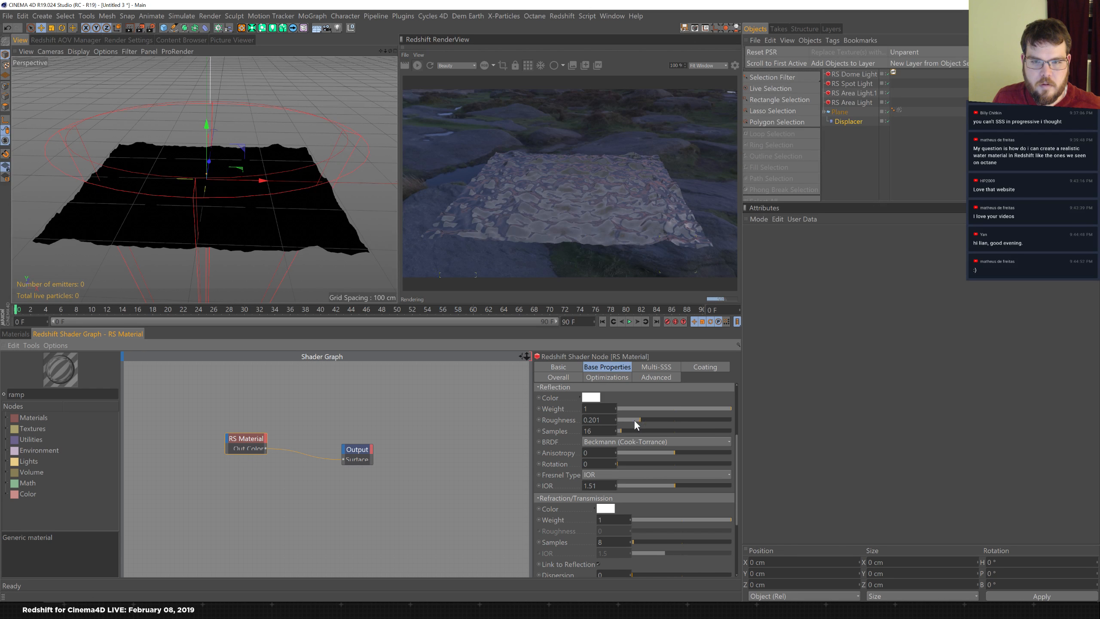
{"action": "double_click", "coordinate": [598, 419]}
{"action": "type", "text": "."}
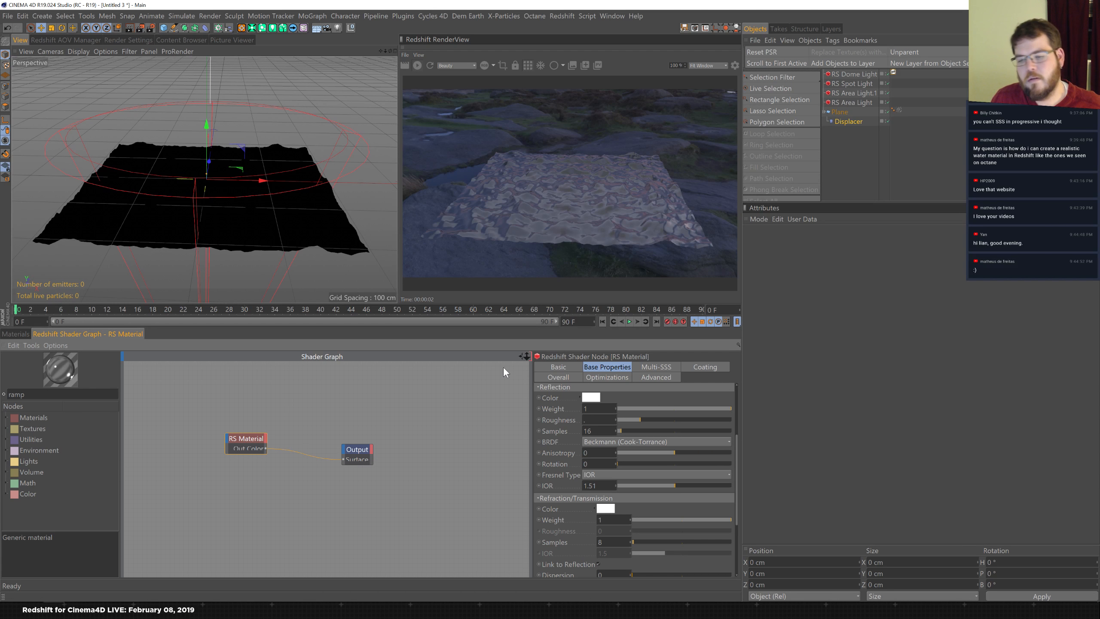
{"action": "type", "text": "15"}
{"action": "key", "text": "Return"}
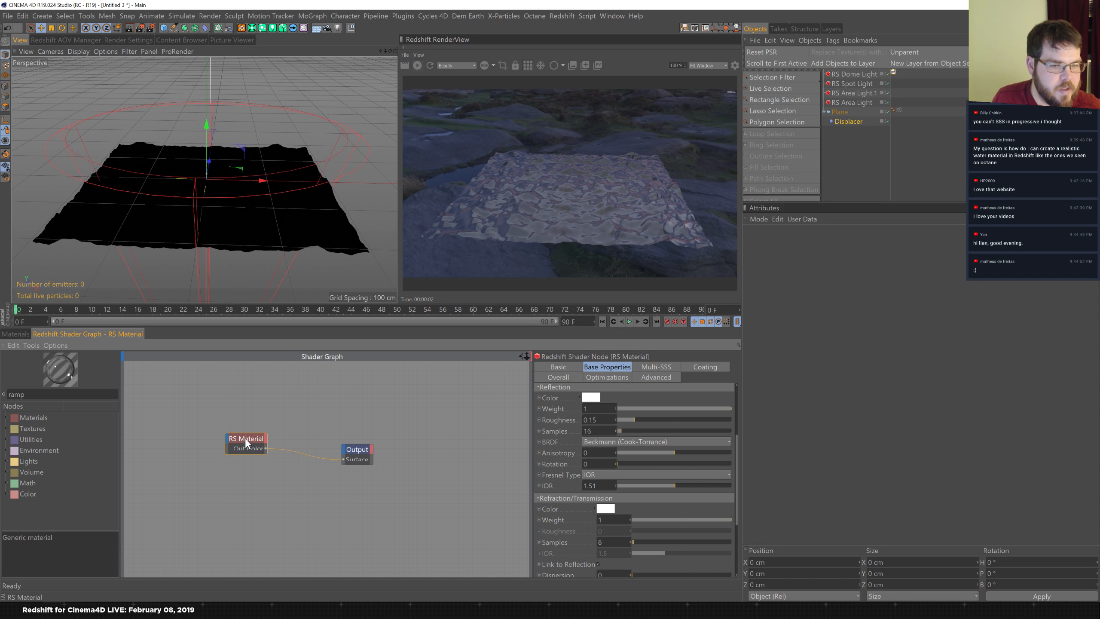
- Duplicate the RS Material node and add an RS Material Blender node to the shader graph
{"action": "left_click_drag", "start_coordinate": [245, 437], "coordinate": [246, 481], "text": "ctrl"}
{"action": "double_click", "coordinate": [17, 394]}
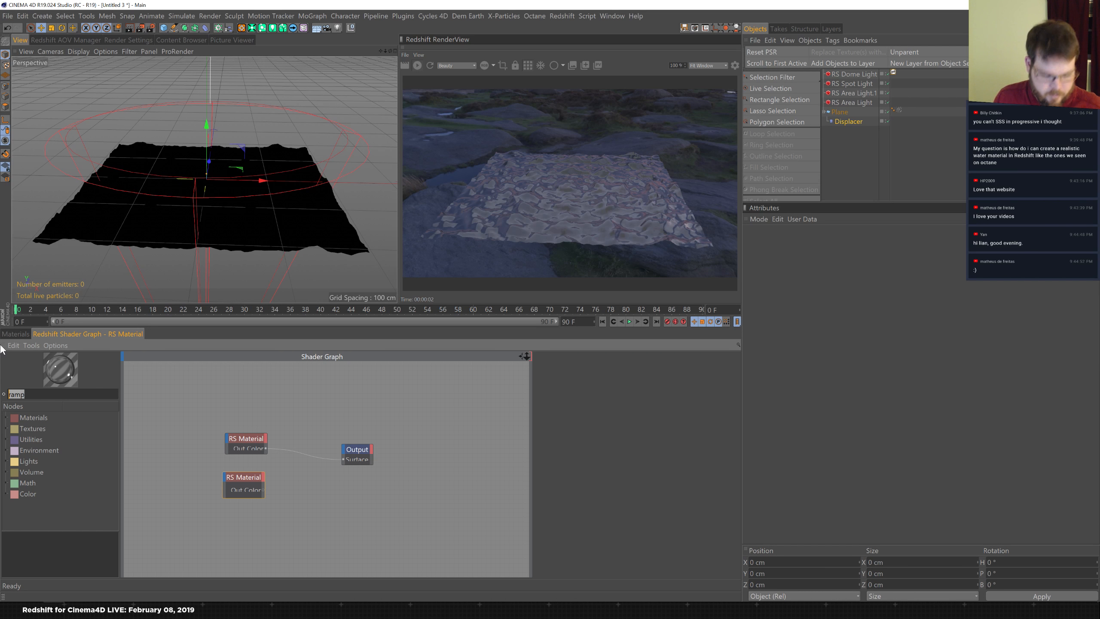
{"action": "type", "text": "blender"}
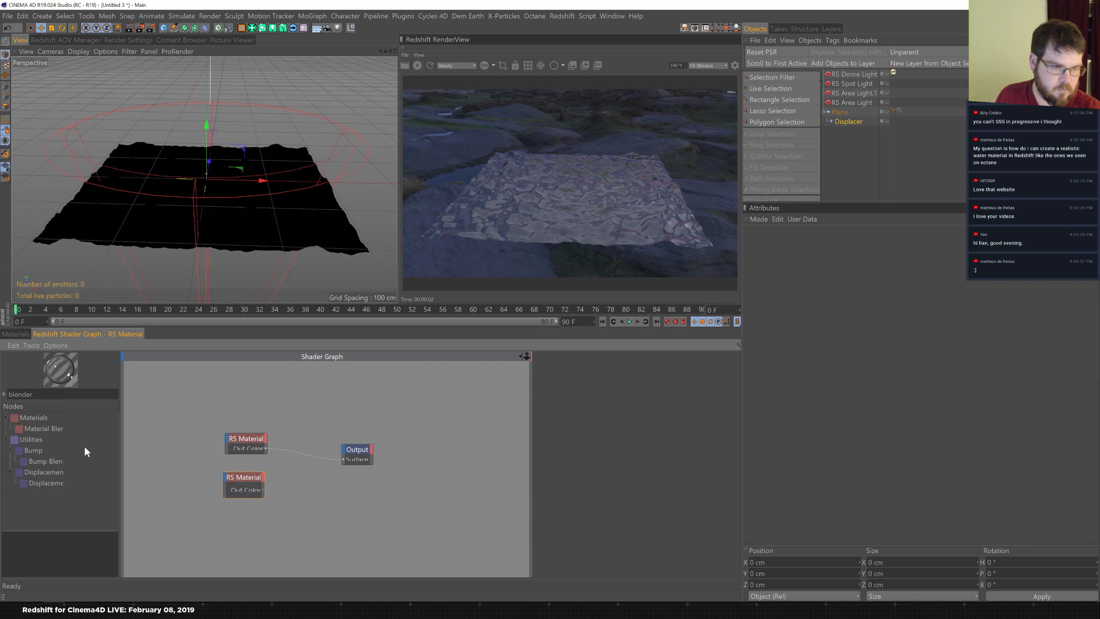
{"action": "left_click_drag", "start_coordinate": [31, 429], "coordinate": [315, 477]}
- Move the Output node aside, connecting the original RS Material to the blender's Base Color and the duplicate RS Material to Output
{"action": "left_click", "coordinate": [363, 453]}
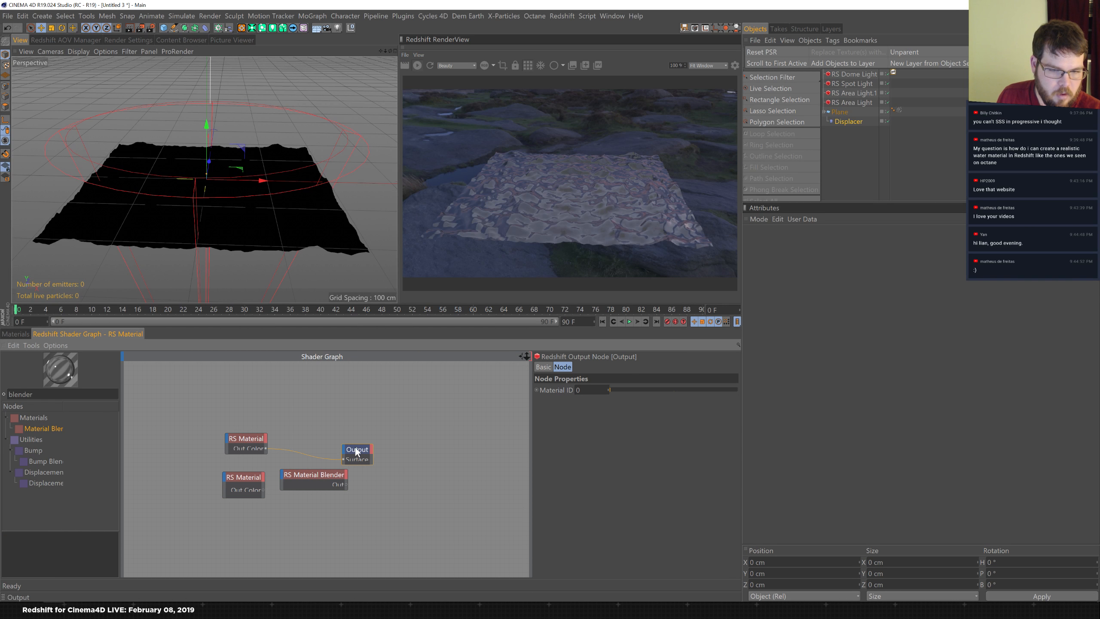
{"action": "left_click_drag", "start_coordinate": [369, 444], "coordinate": [424, 430]}
{"action": "left_click_drag", "start_coordinate": [280, 474], "coordinate": [399, 444]}
{"action": "left_click", "coordinate": [303, 495]}
- Give the duplicate RS Material a pale cyan diffuse color (RGB 209, 250, 255) with a diffuse weight of 0.125
{"action": "left_click", "coordinate": [243, 482]}
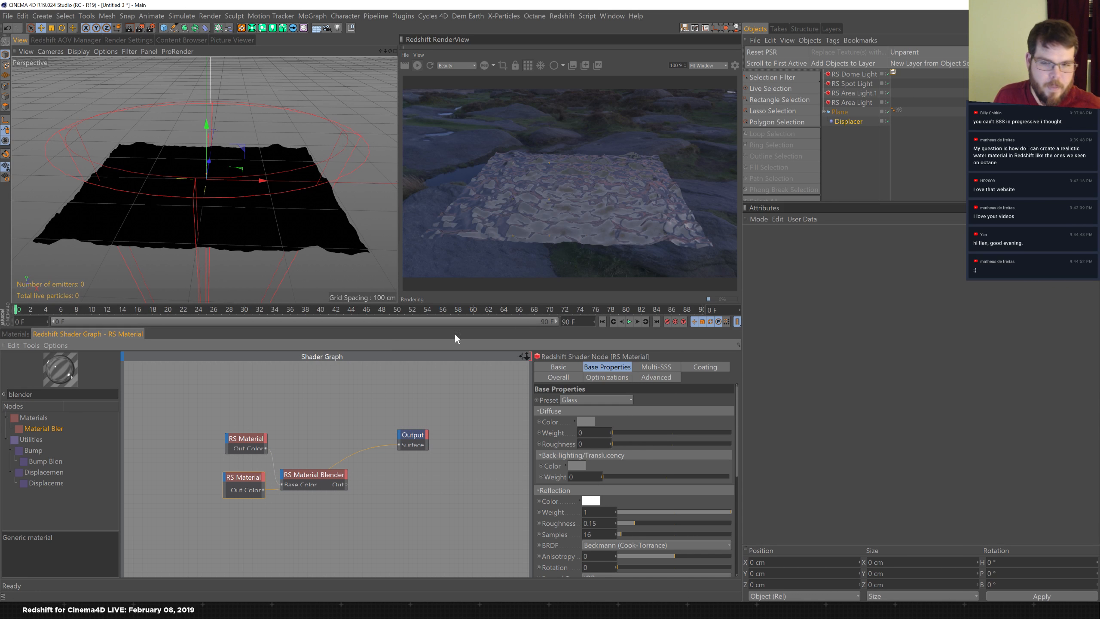
{"action": "left_click", "coordinate": [589, 423]}
{"action": "left_click", "coordinate": [612, 431]}
{"action": "left_click", "coordinate": [582, 443]}
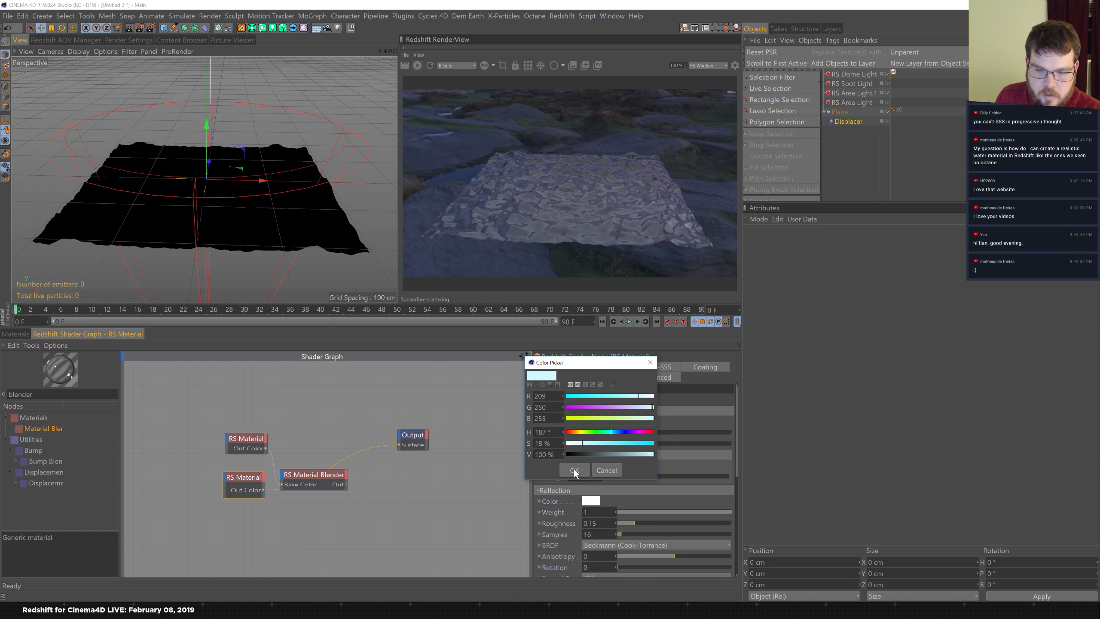
{"action": "left_click", "coordinate": [574, 470]}
{"action": "left_click", "coordinate": [580, 432]}
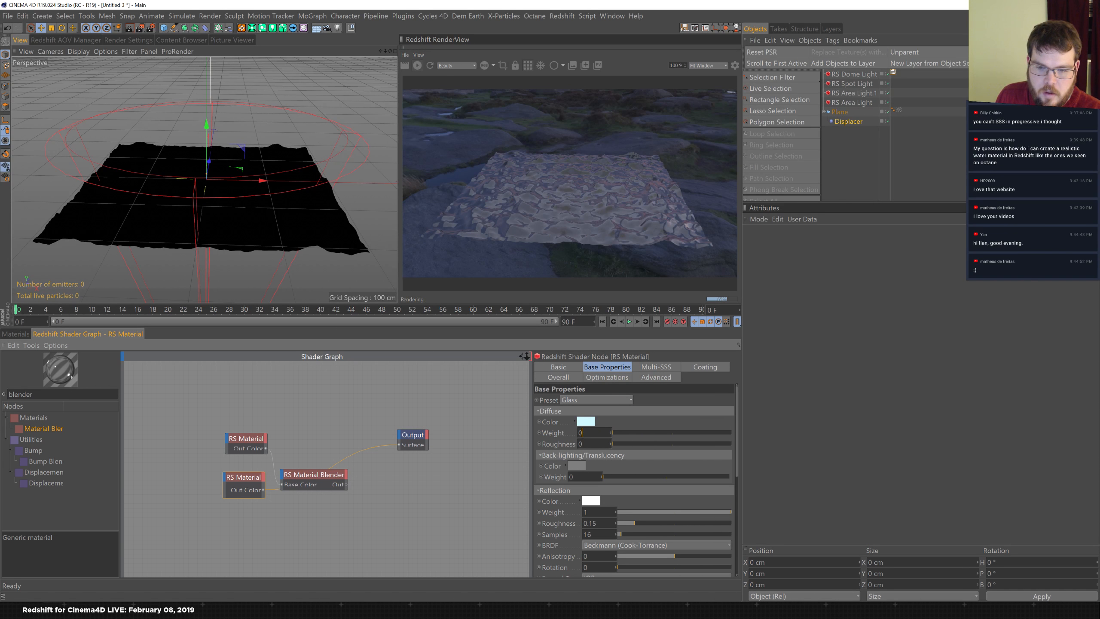
{"action": "type", "text": "0.125"}
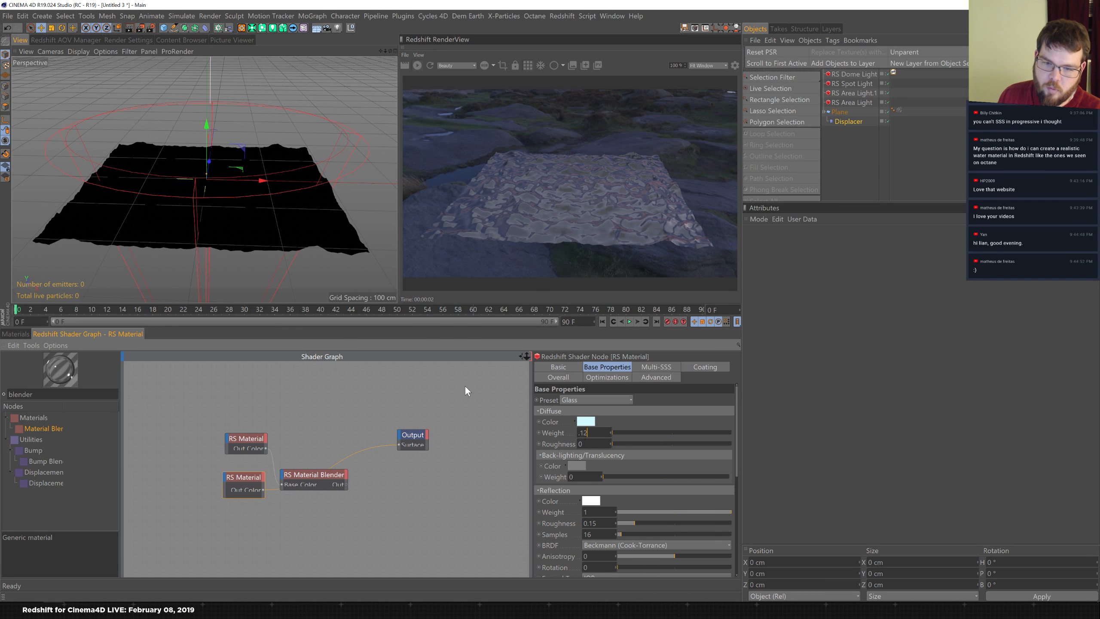
{"action": "key", "text": "Return"}
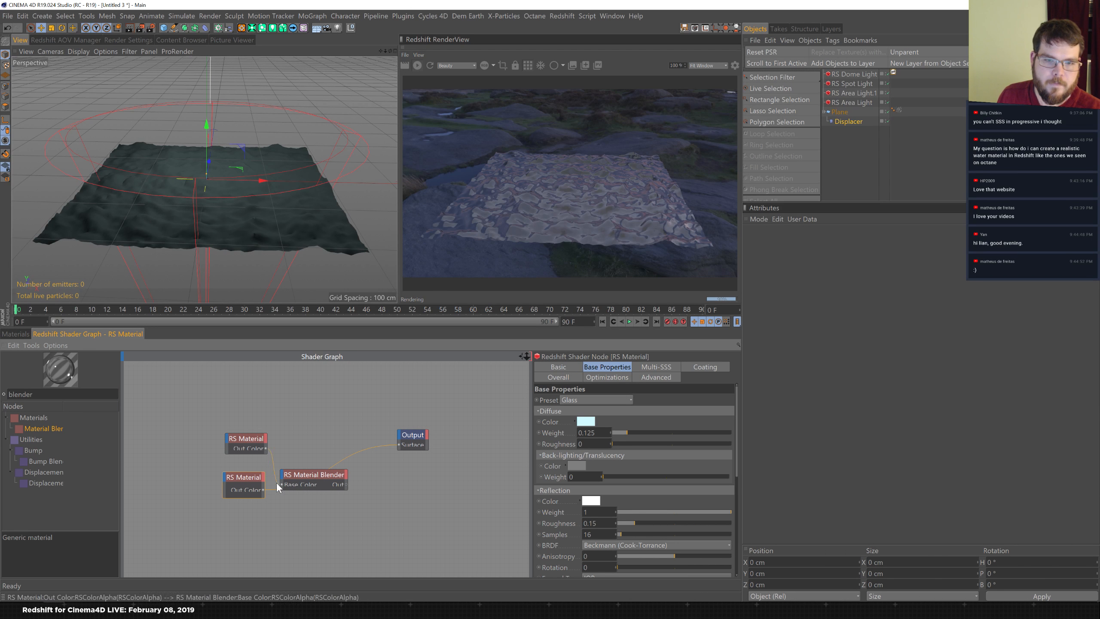
- Raise the duplicate RS Material's diffuse weight to 0.748, refresh the render, and spread the duplicate and blender nodes apart
{"action": "left_click_drag", "start_coordinate": [244, 476], "coordinate": [245, 528]}
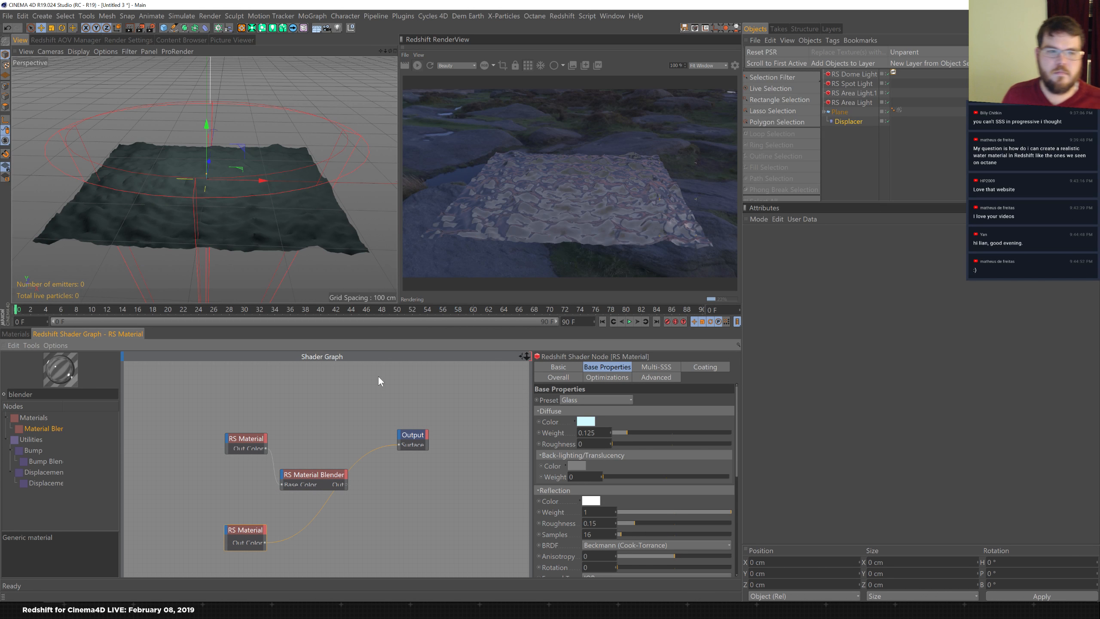
{"action": "left_click", "coordinate": [700, 433]}
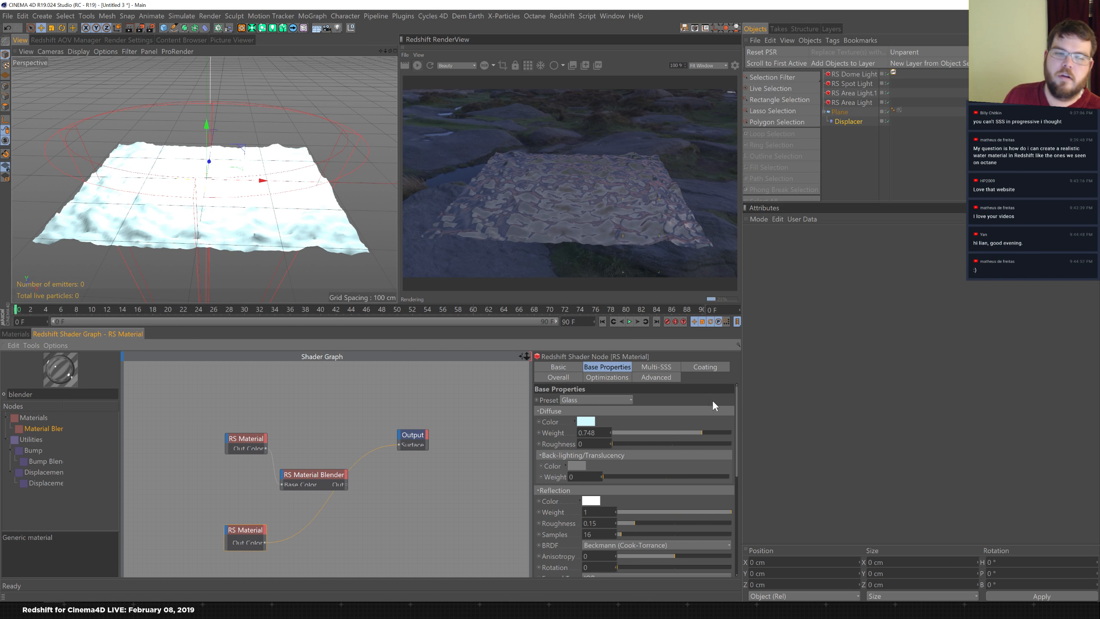
{"action": "left_click", "coordinate": [431, 67]}
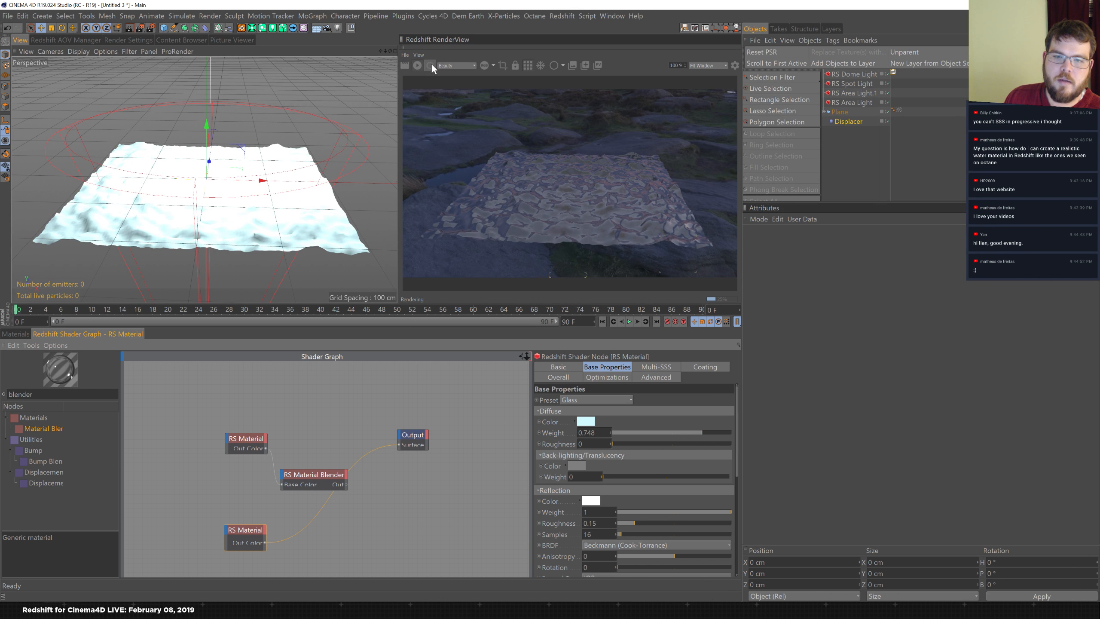
{"action": "left_click", "coordinate": [320, 473]}
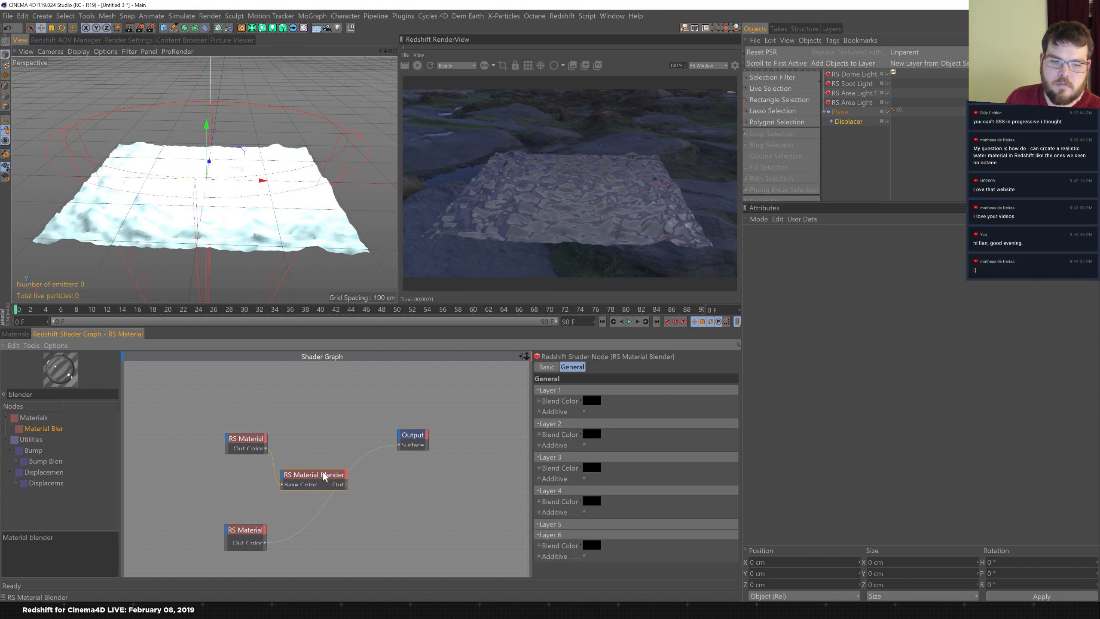
{"action": "left_click_drag", "start_coordinate": [323, 474], "coordinate": [334, 444]}
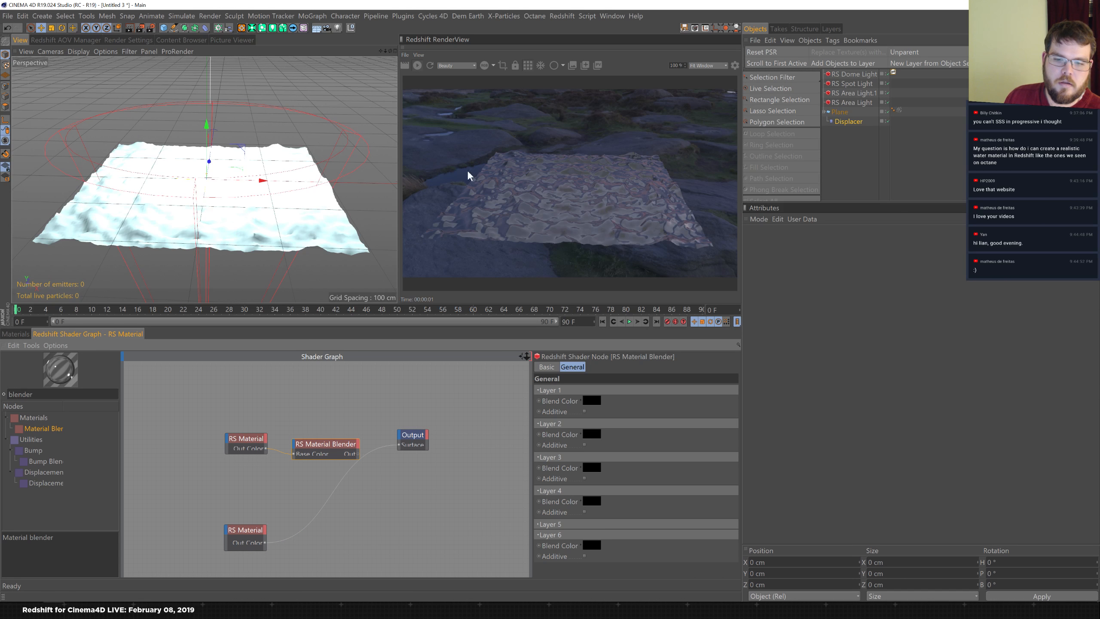
- Disable the Displacer and enable it again to force the render view to update
{"action": "left_click", "coordinate": [17, 333]}
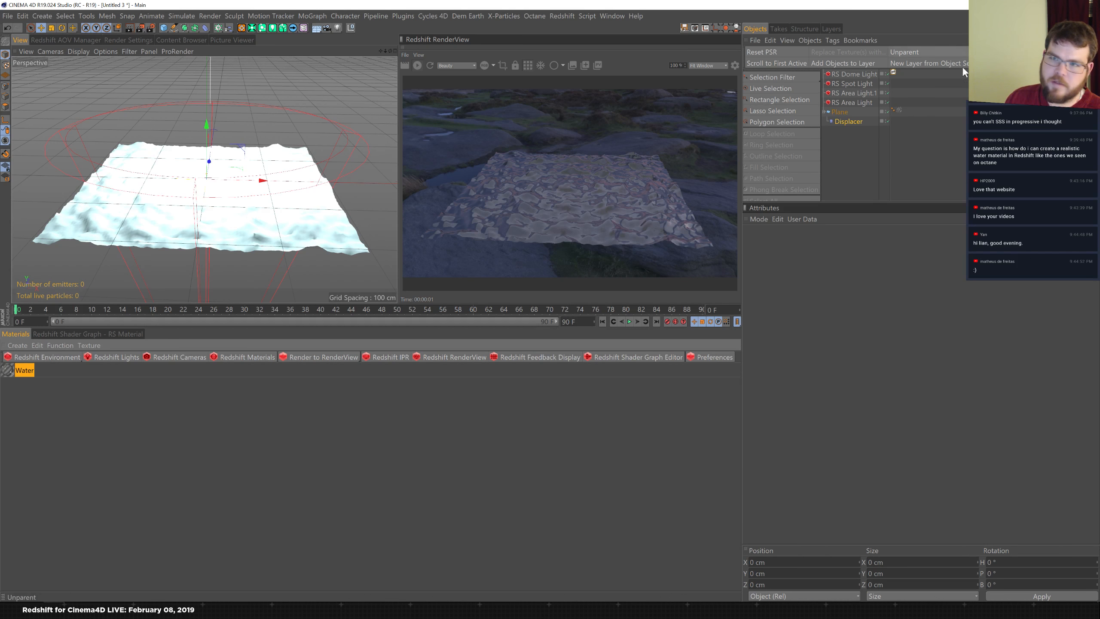
{"action": "left_click", "coordinate": [888, 120]}
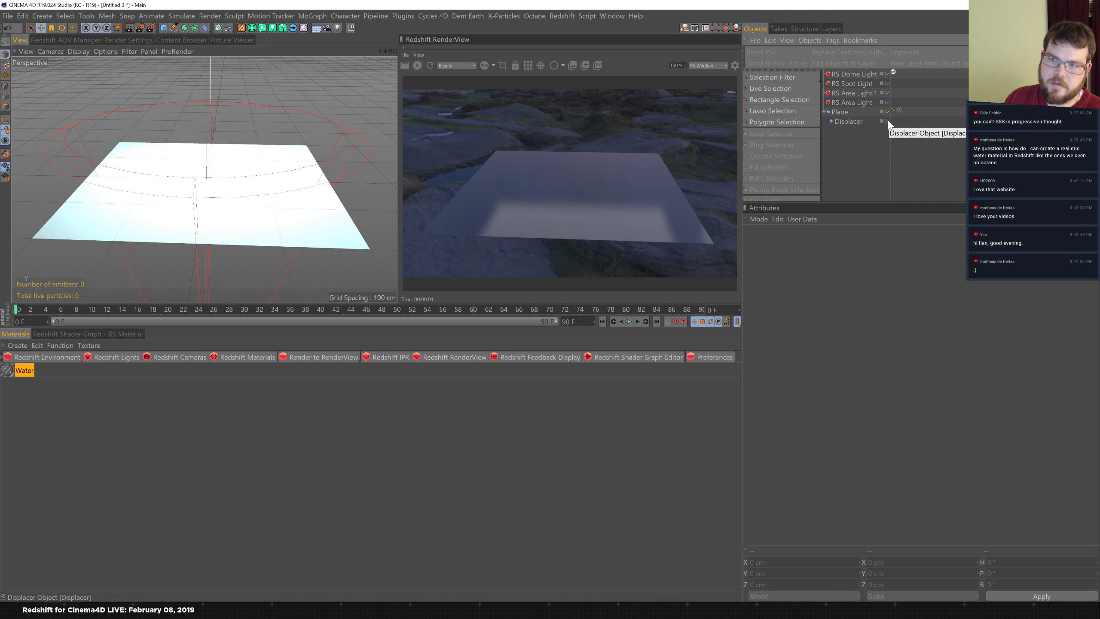
{"action": "left_click", "coordinate": [887, 120]}
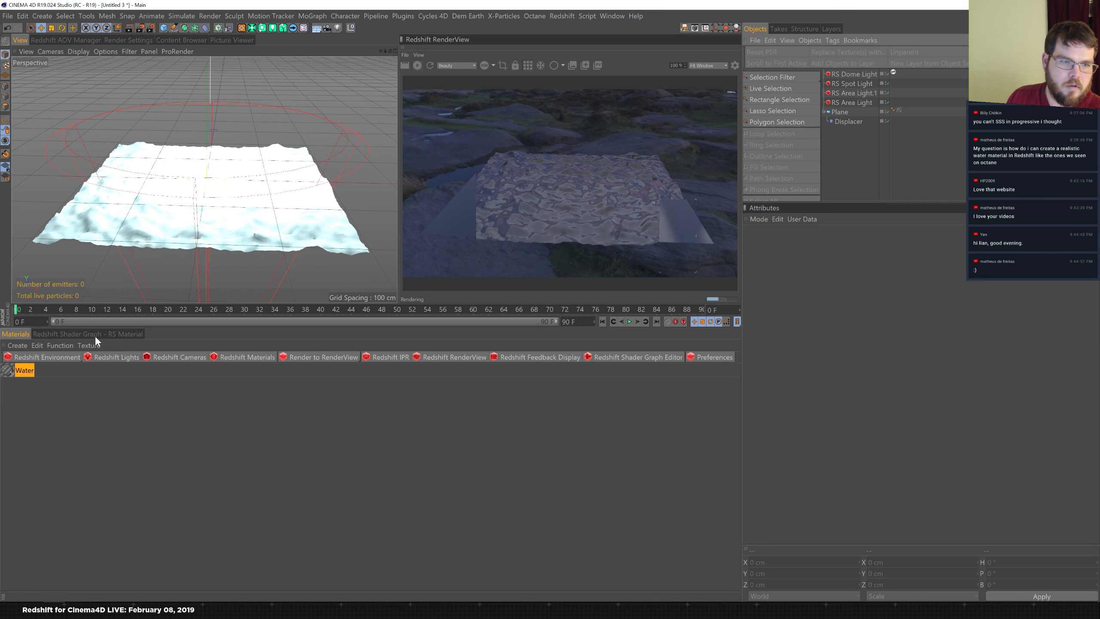
- Move the duplicate RS Material node closer to the blender and lower its refraction weight to 0.884
{"action": "left_click", "coordinate": [91, 334]}
{"action": "left_click_drag", "start_coordinate": [249, 528], "coordinate": [286, 509]}
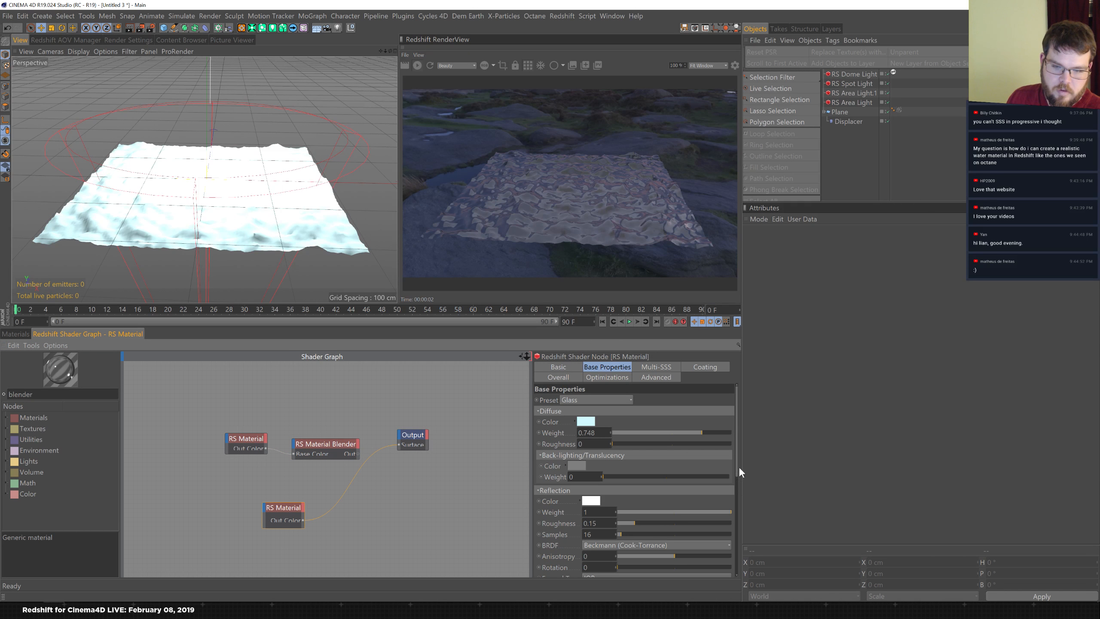
{"action": "left_click_drag", "start_coordinate": [737, 455], "coordinate": [787, 485]}
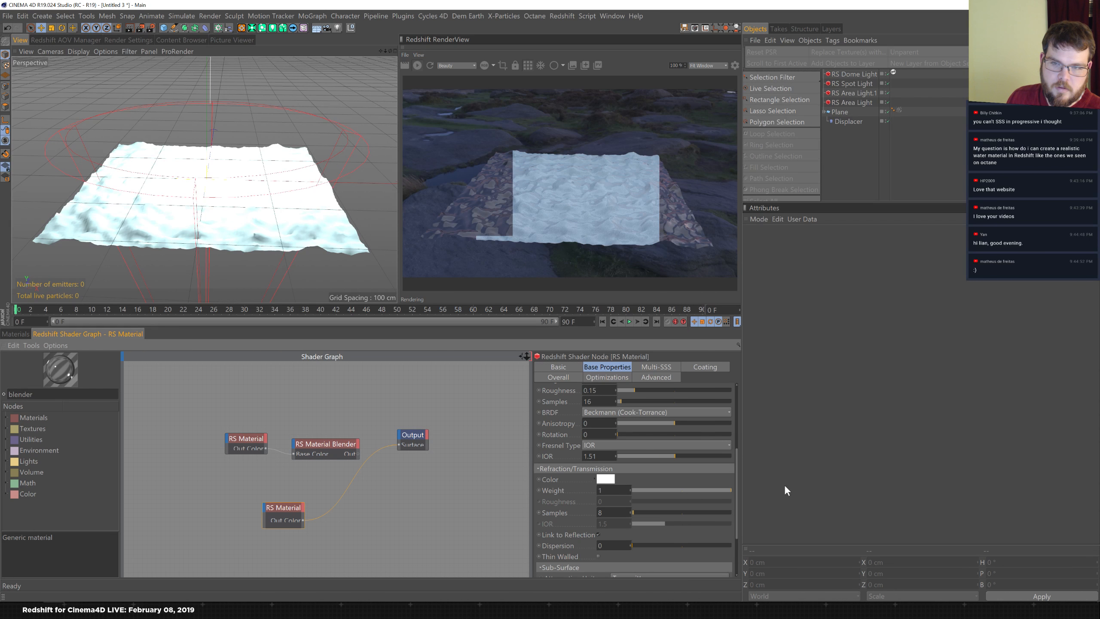
{"action": "left_click", "coordinate": [720, 490]}
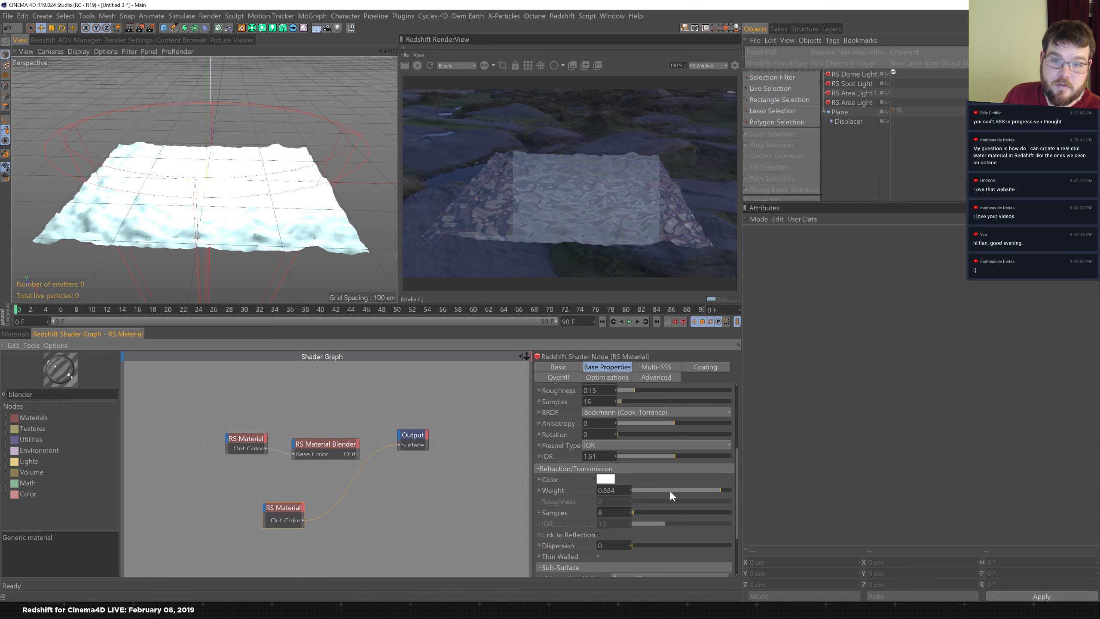
- Lower the duplicate RS Material's refraction weight to 0.732
{"action": "scroll", "coordinate": [737, 471], "scroll_direction": "up", "scroll_amount": 5}
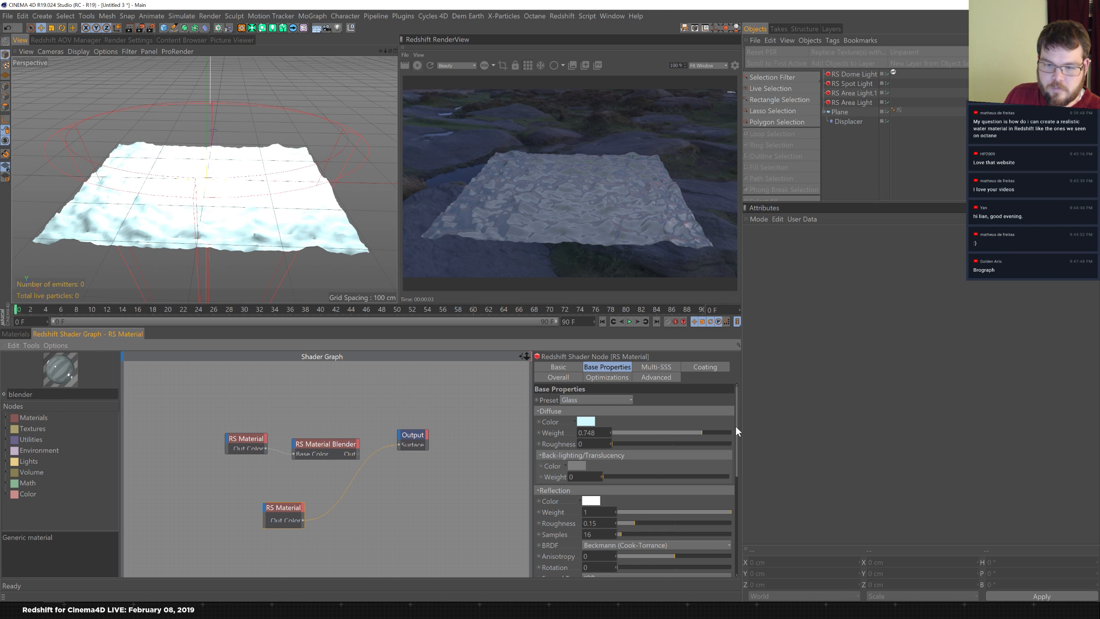
{"action": "left_click_drag", "start_coordinate": [736, 428], "coordinate": [734, 483]}
{"action": "left_click", "coordinate": [720, 485]}
{"action": "left_click", "coordinate": [705, 484]}
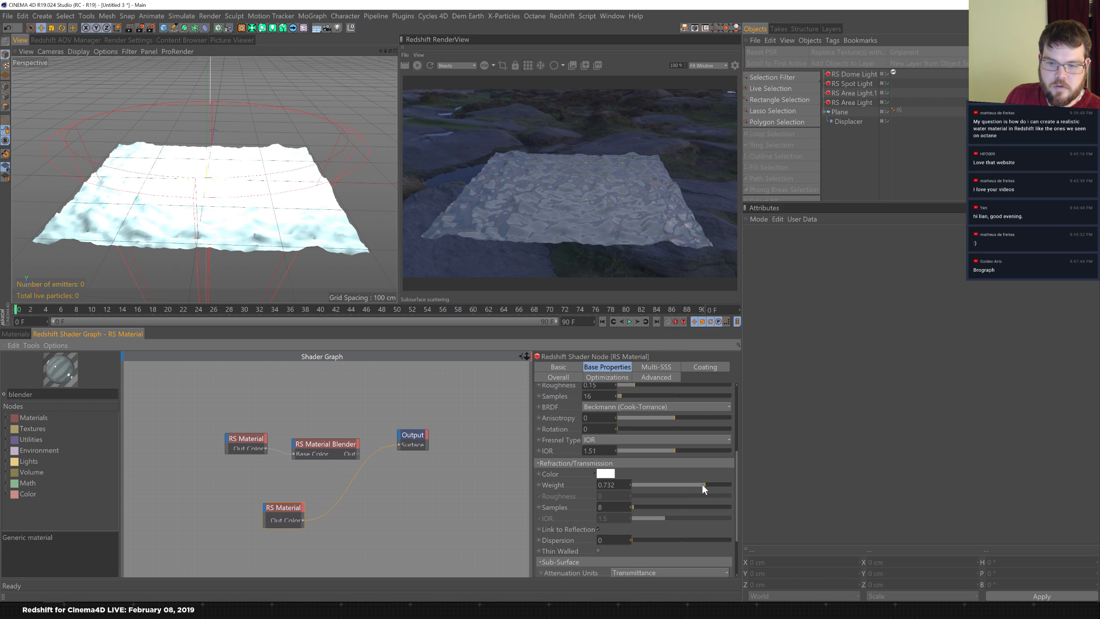
- Set the duplicate RS Material's diffuse weight to 0.125 and open its refraction weight for editing
{"action": "left_click_drag", "start_coordinate": [735, 456], "coordinate": [751, 389]}
{"action": "left_click", "coordinate": [658, 431]}
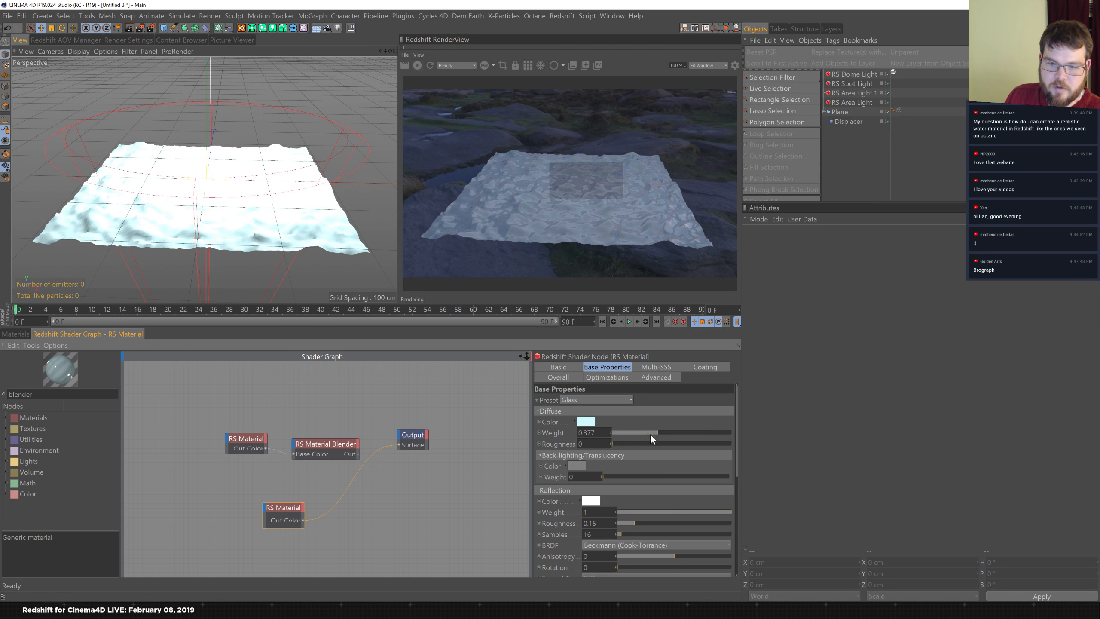
{"action": "double_click", "coordinate": [587, 432]}
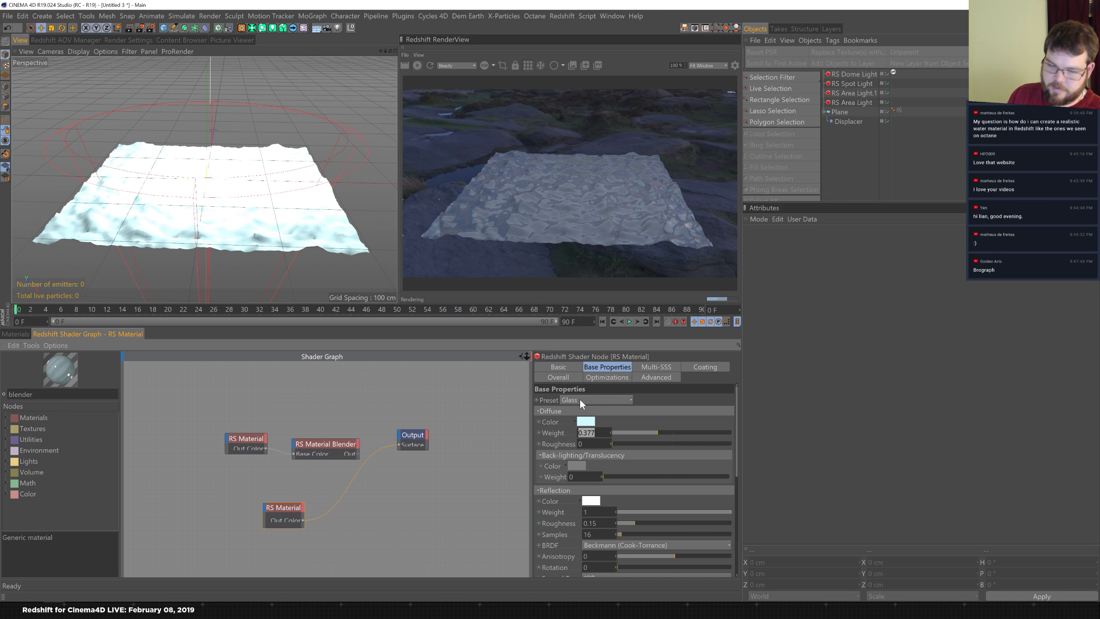
{"action": "type", "text": "0.125"}
{"action": "key", "text": "Return"}
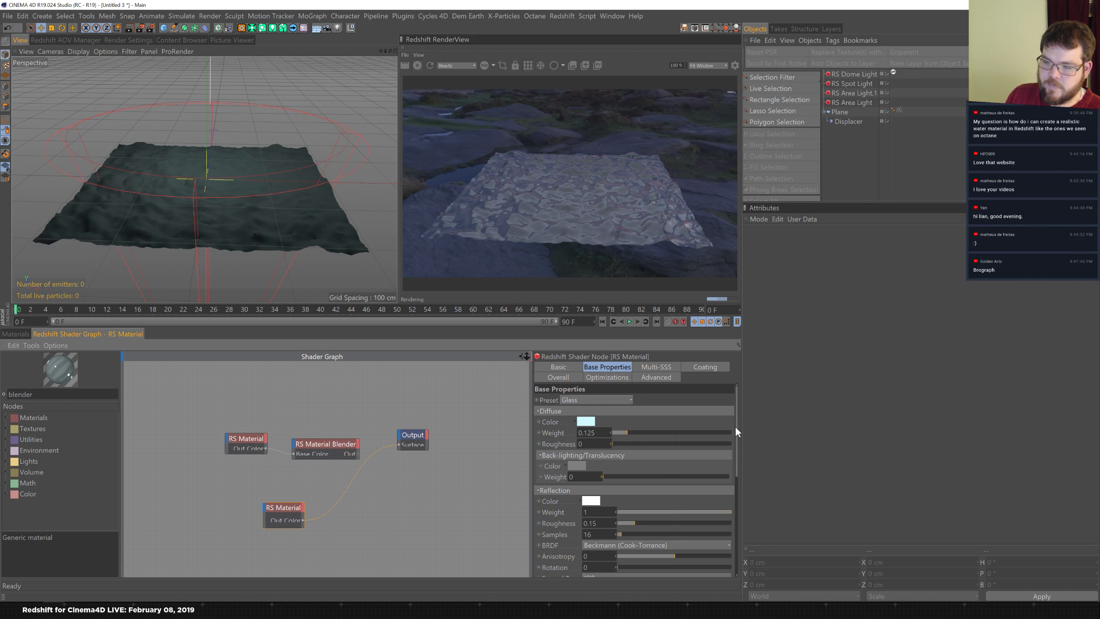
{"action": "left_click_drag", "start_coordinate": [736, 426], "coordinate": [730, 520]}
{"action": "left_click", "coordinate": [606, 415]}
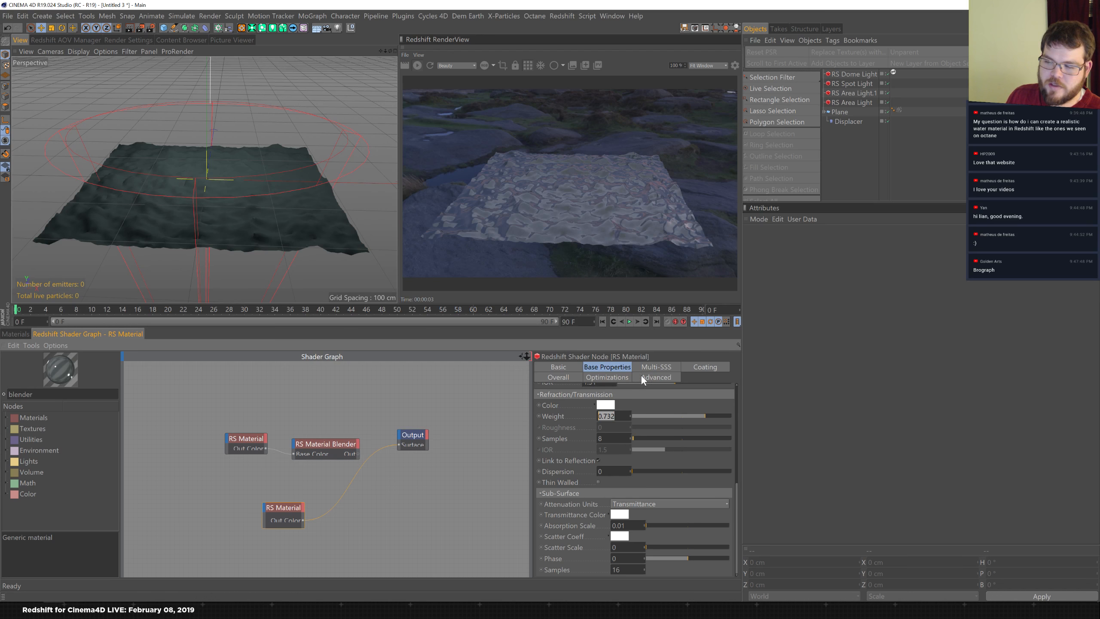
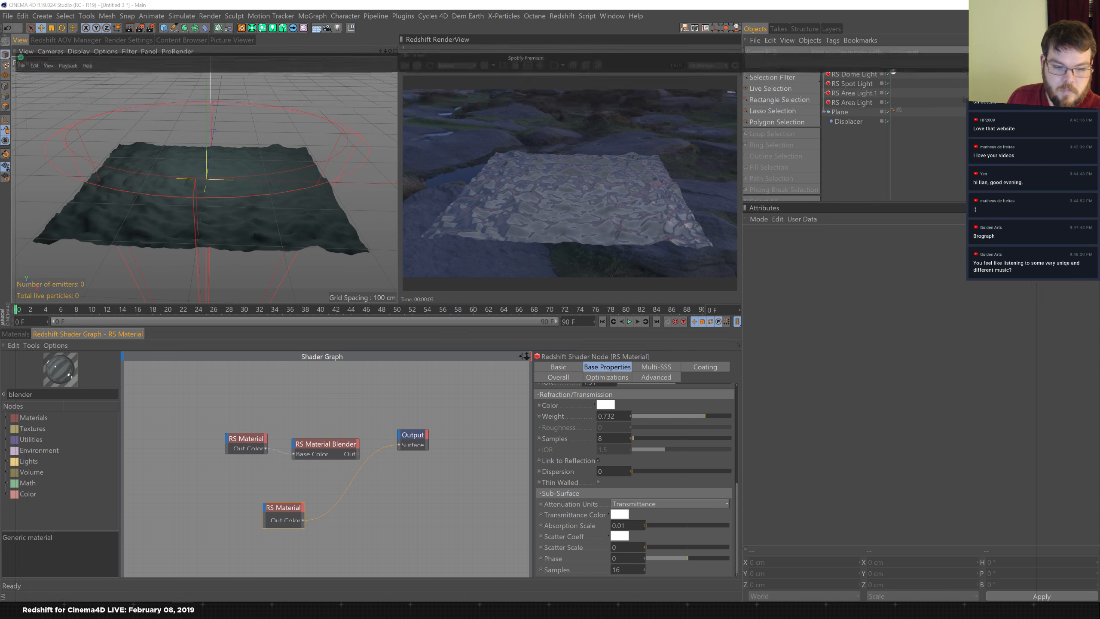
- Switch to Spotify, search for "tokyo" and play the Tokyo Megaplex track from the local files
{"action": "key", "text": "alt+Tab"}
{"action": "left_click", "coordinate": [550, 578]}
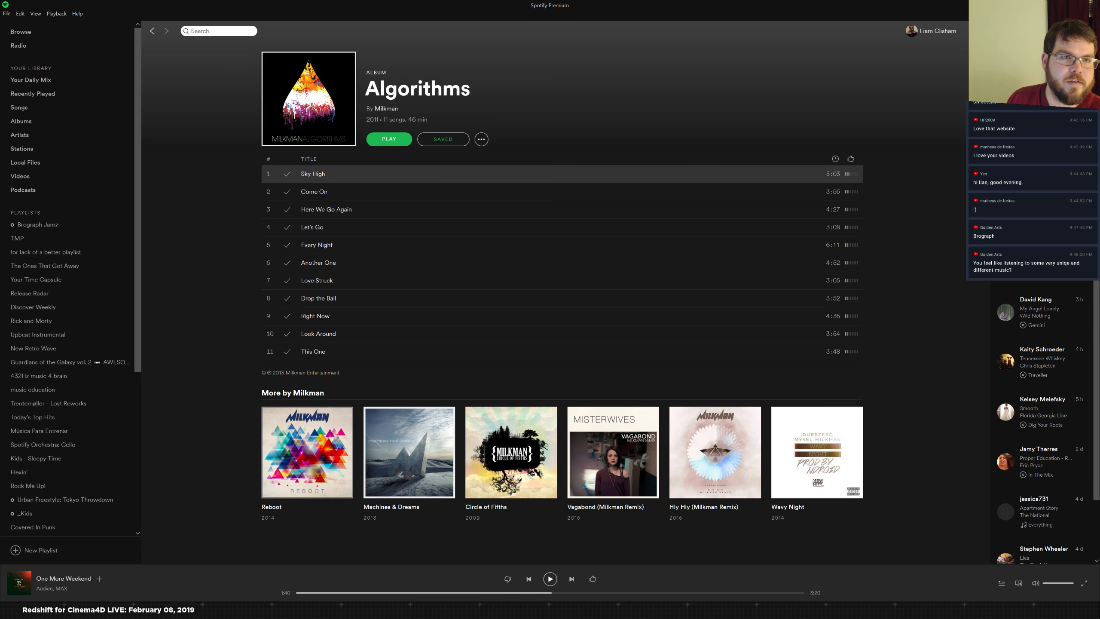
{"action": "key", "text": "ctrl+l"}
{"action": "type", "text": "tokyop"}
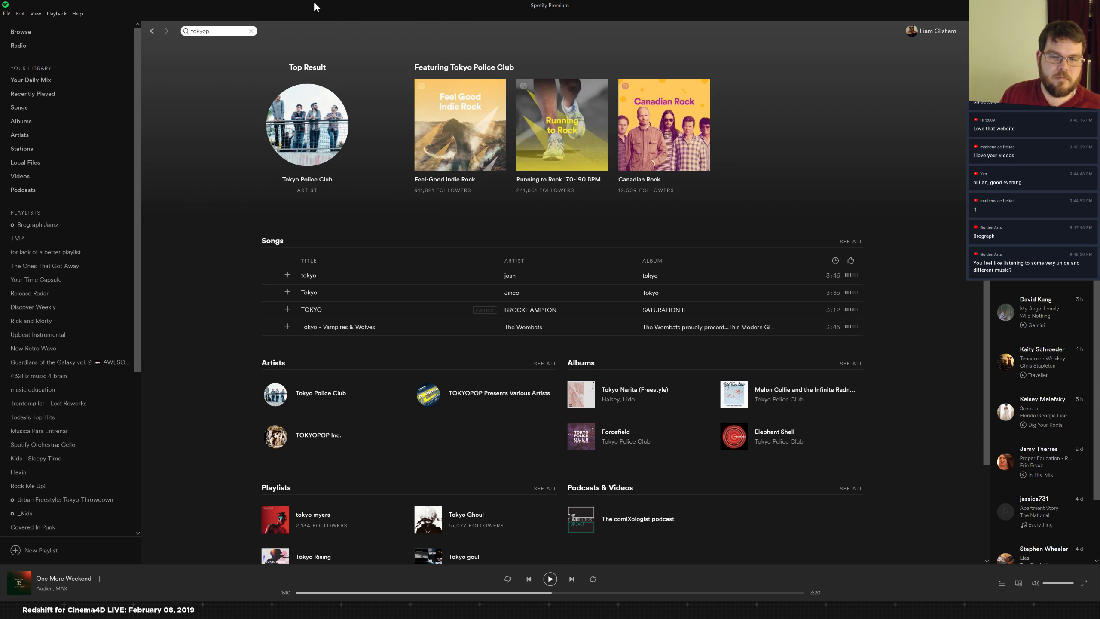
{"action": "key", "text": "BackSpace"}
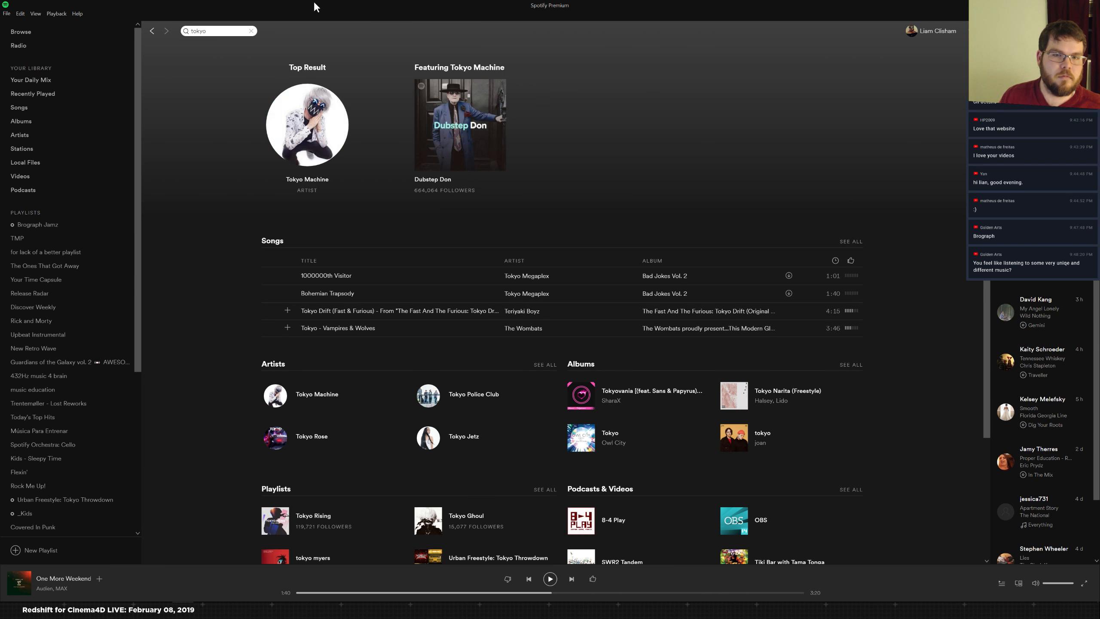
{"action": "left_click", "coordinate": [529, 276]}
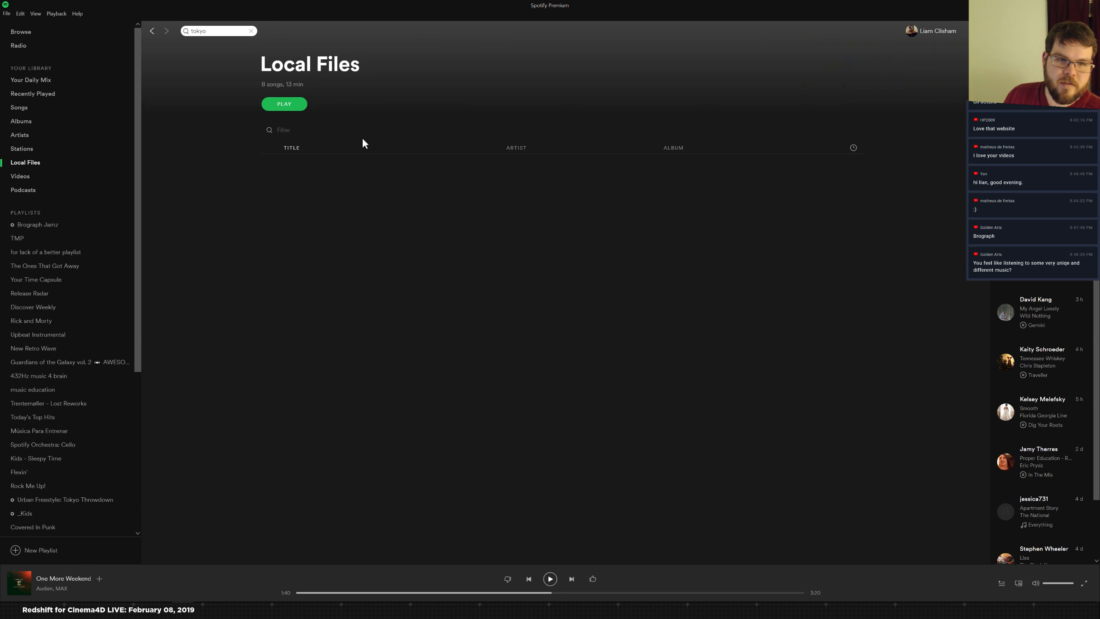
{"action": "left_click", "coordinate": [270, 180]}
- Switch back to Cinema 4D and set the duplicate RS Material's refraction weight to 0.25
{"action": "key", "text": "alt+Tab"}
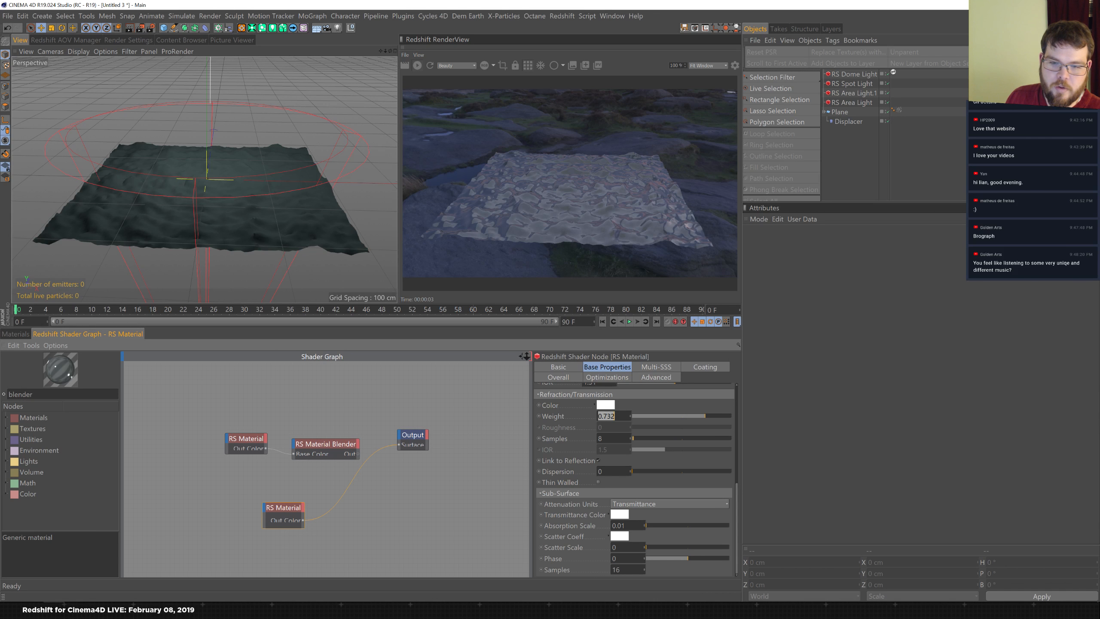
{"action": "type", "text": "0.25"}
{"action": "key", "text": "Return"}
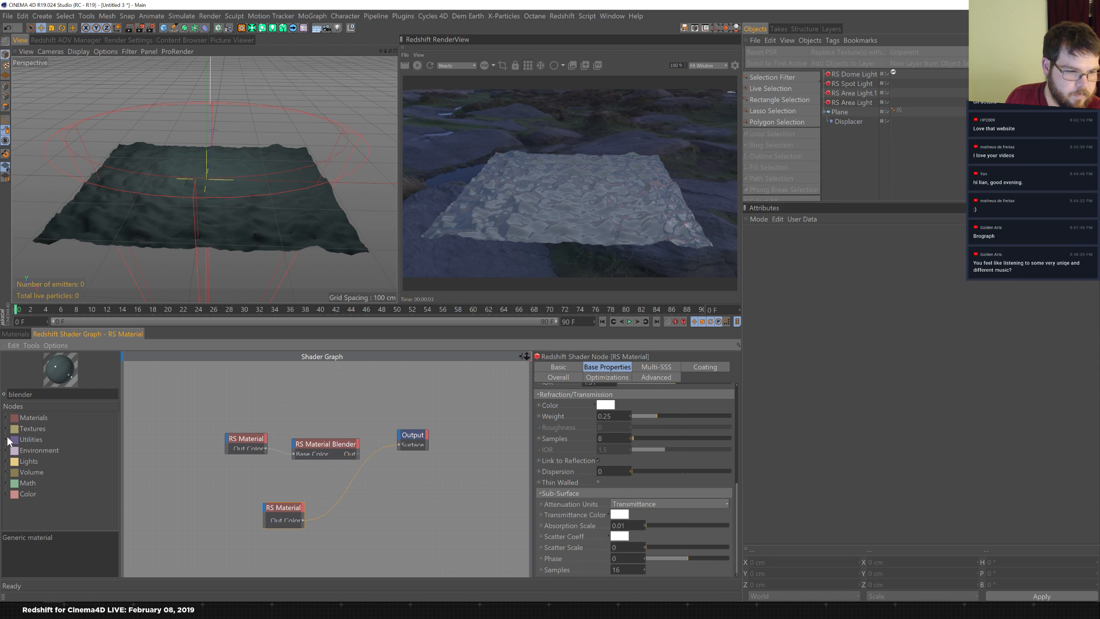
- Clear the node search filter, expand the User Data group under Utilities, and widen the node list
{"action": "left_click", "coordinate": [4, 394]}
{"action": "left_click", "coordinate": [6, 440]}
{"action": "left_click_drag", "start_coordinate": [117, 423], "coordinate": [117, 446]}
{"action": "left_click", "coordinate": [10, 461]}
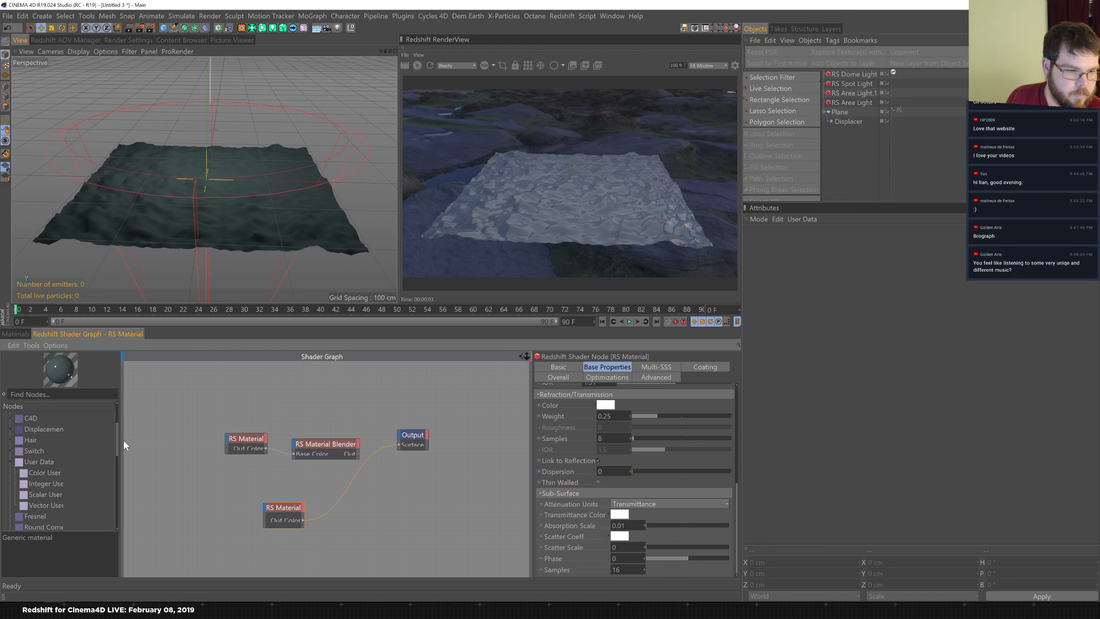
{"action": "left_click_drag", "start_coordinate": [119, 442], "coordinate": [151, 444]}
- Add a Vector User Data node with the MoGraph Size attribute and connect it to the Output's Surface
{"action": "left_click_drag", "start_coordinate": [48, 504], "coordinate": [214, 496]}
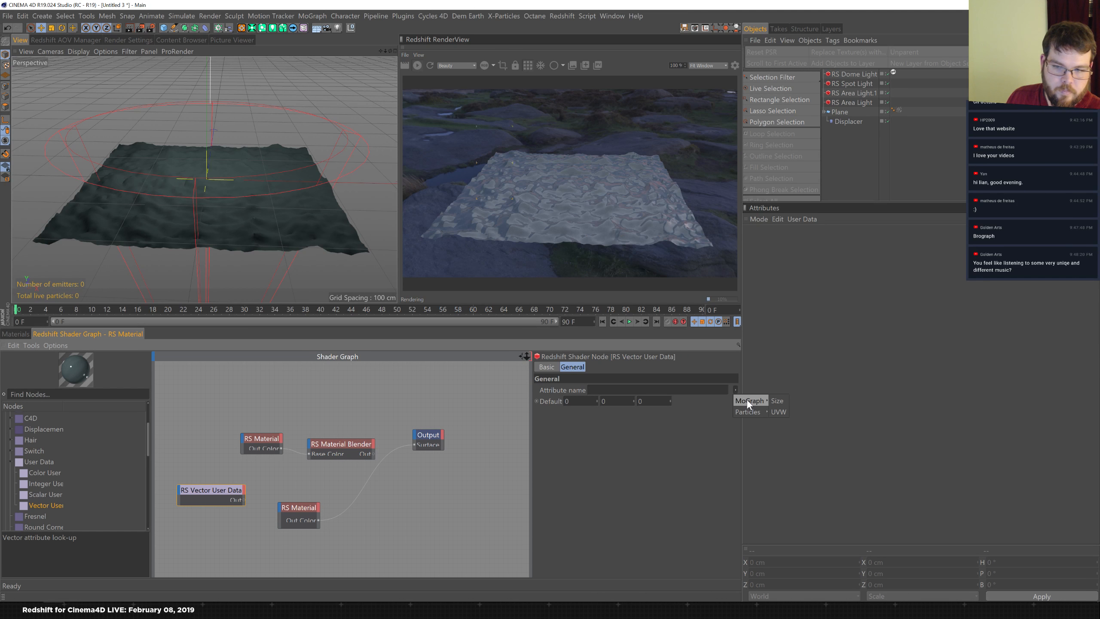
{"action": "left_click", "coordinate": [778, 400]}
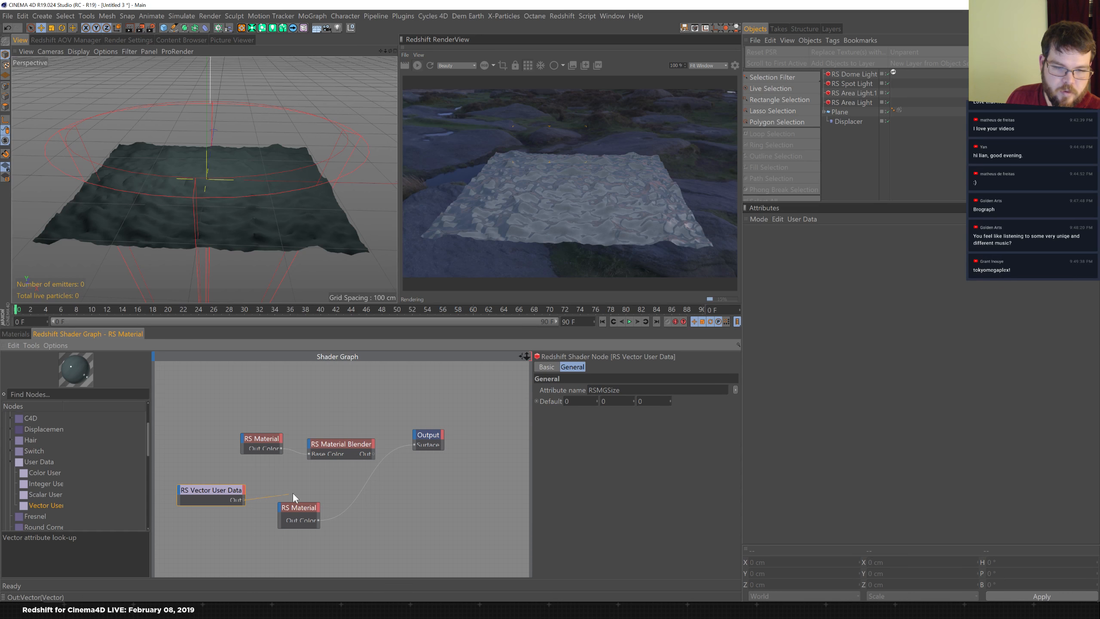
{"action": "left_click_drag", "start_coordinate": [414, 444], "coordinate": [415, 445]}
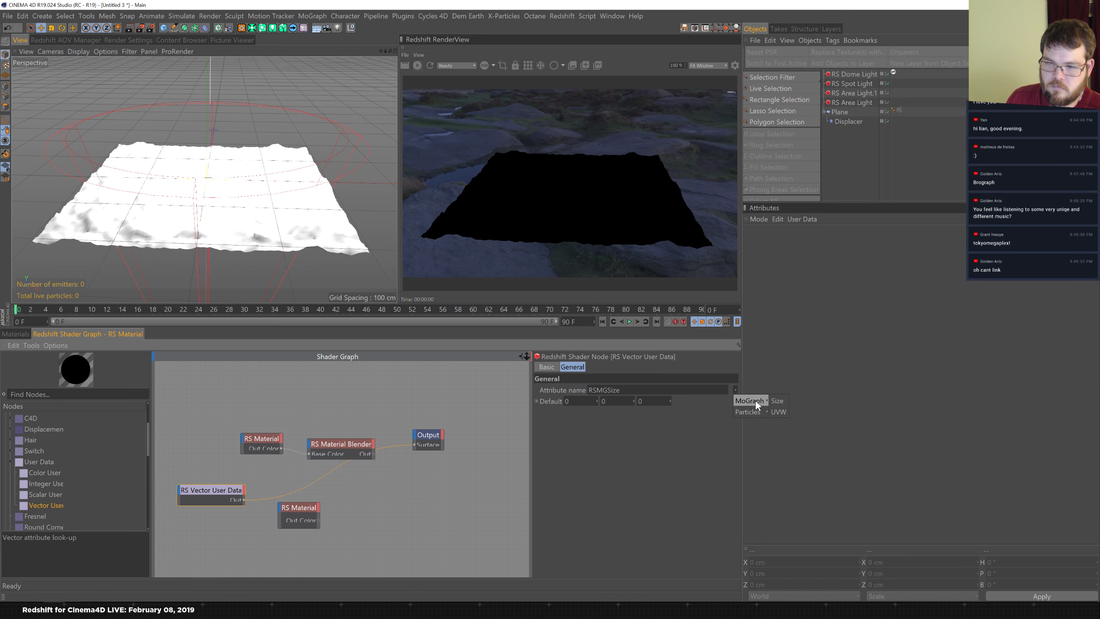
{"action": "left_click", "coordinate": [192, 525]}
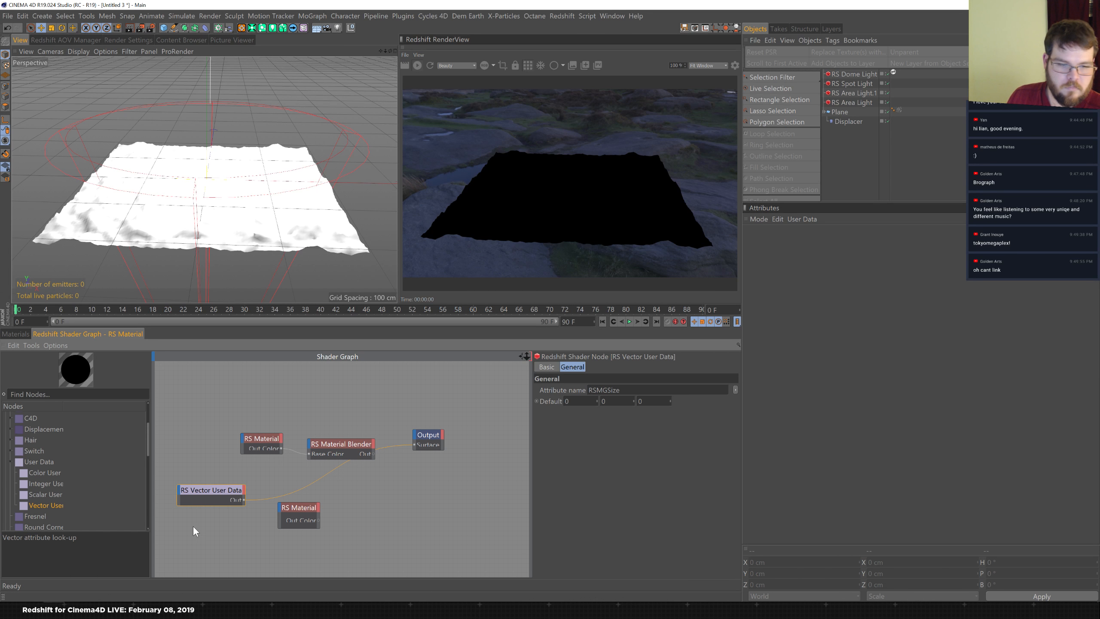
- Add a Scalar User Data node above the vector one and check which MoGraph, object and particle attributes it offers
{"action": "left_click", "coordinate": [49, 495]}
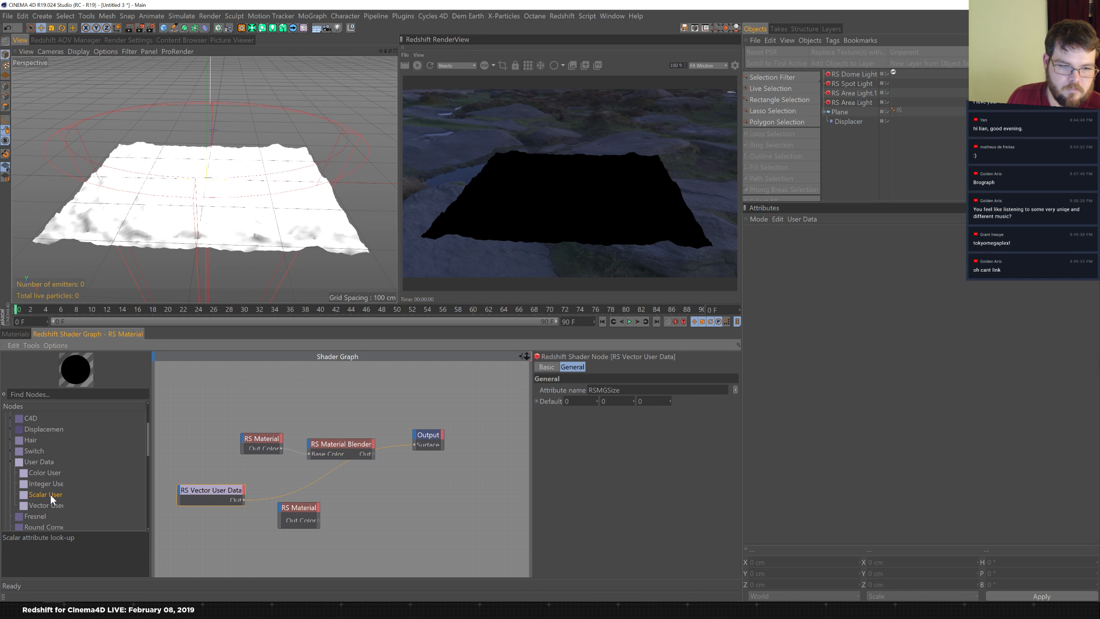
{"action": "left_click_drag", "start_coordinate": [45, 494], "coordinate": [208, 473]}
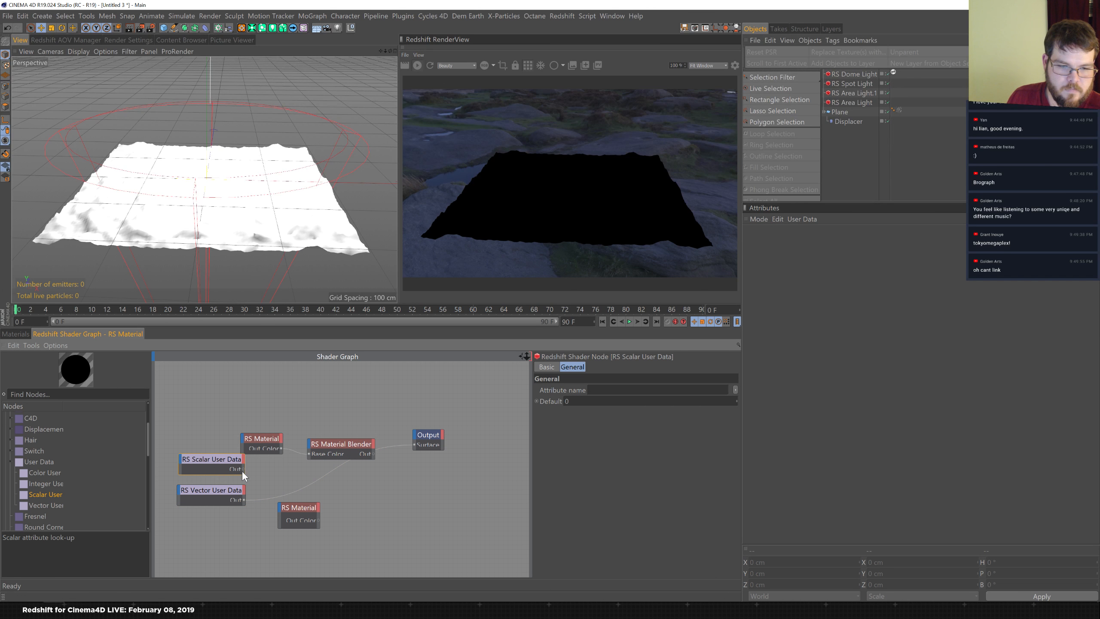
{"action": "left_click", "coordinate": [735, 390]}
{"action": "mouse_move", "coordinate": [747, 412]}
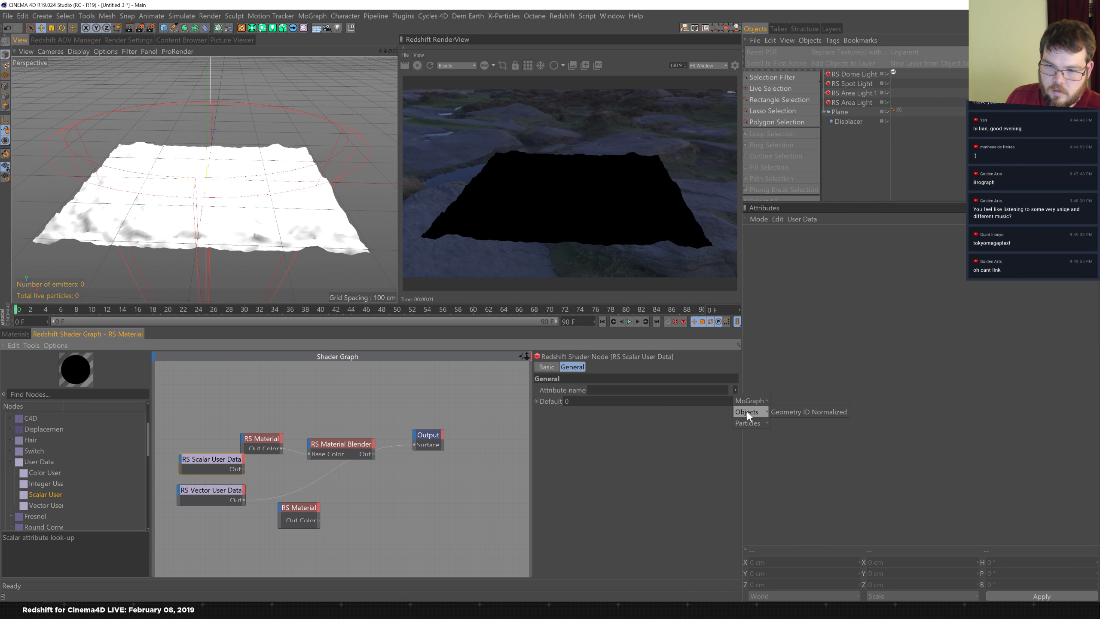
{"action": "left_click", "coordinate": [617, 482]}
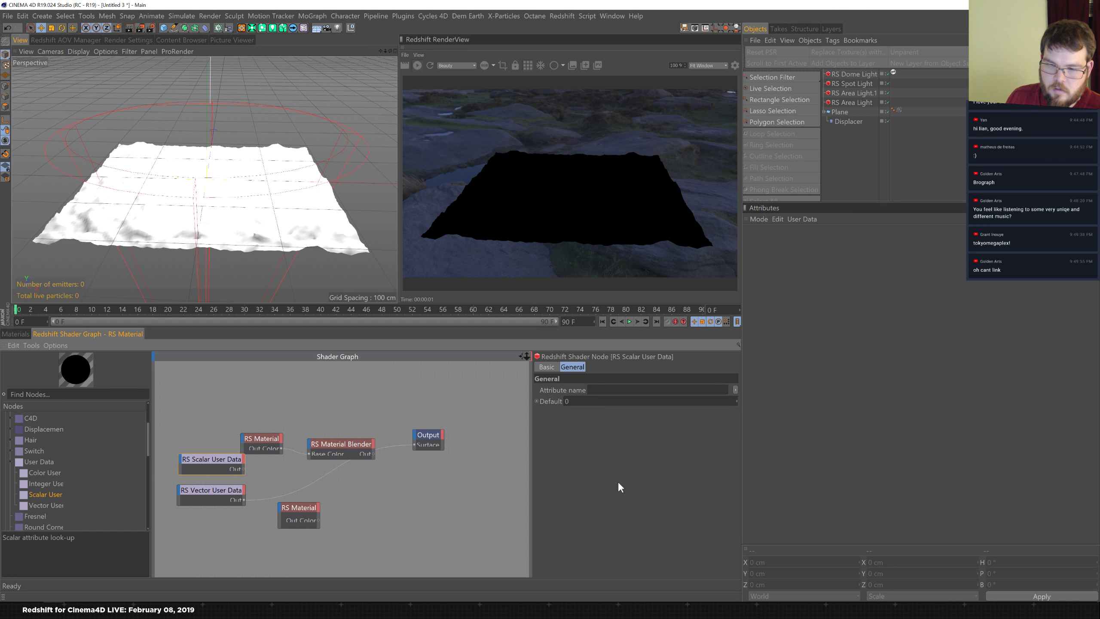
- Add an Integer User Data node to the graph and check which MoGraph, object and particle attributes it offers
{"action": "left_click_drag", "start_coordinate": [39, 482], "coordinate": [203, 421]}
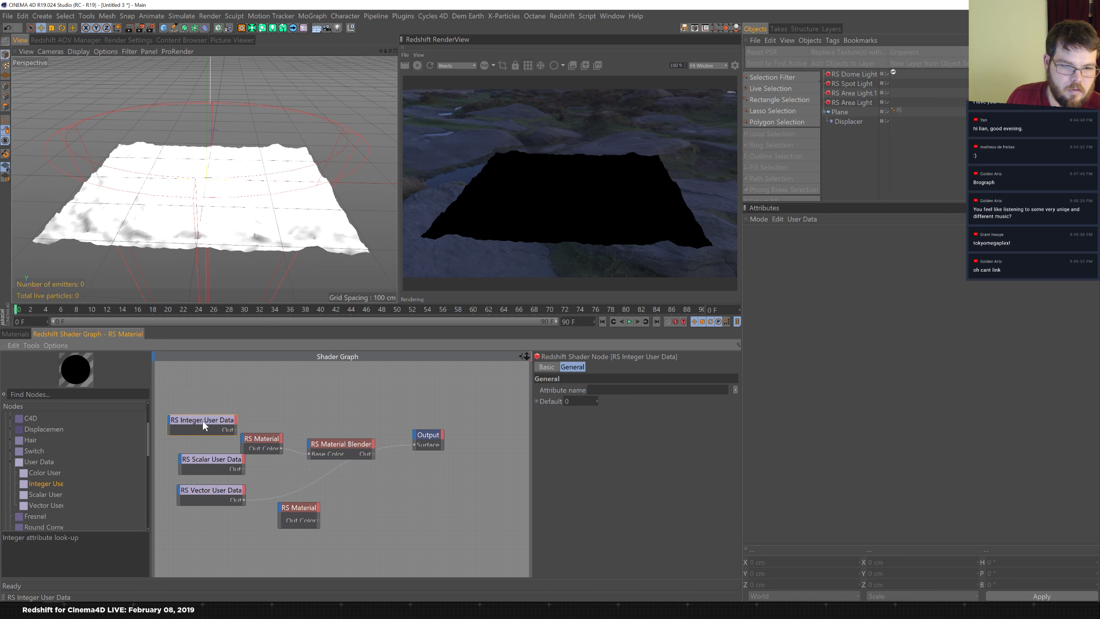
{"action": "left_click", "coordinate": [735, 390]}
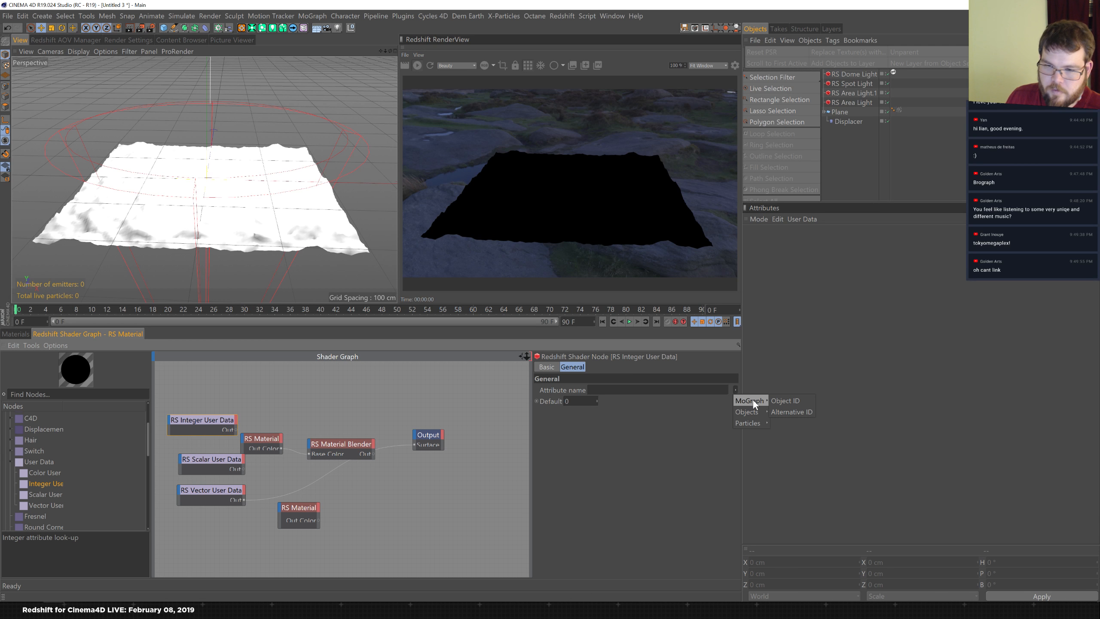
{"action": "mouse_move", "coordinate": [750, 410]}
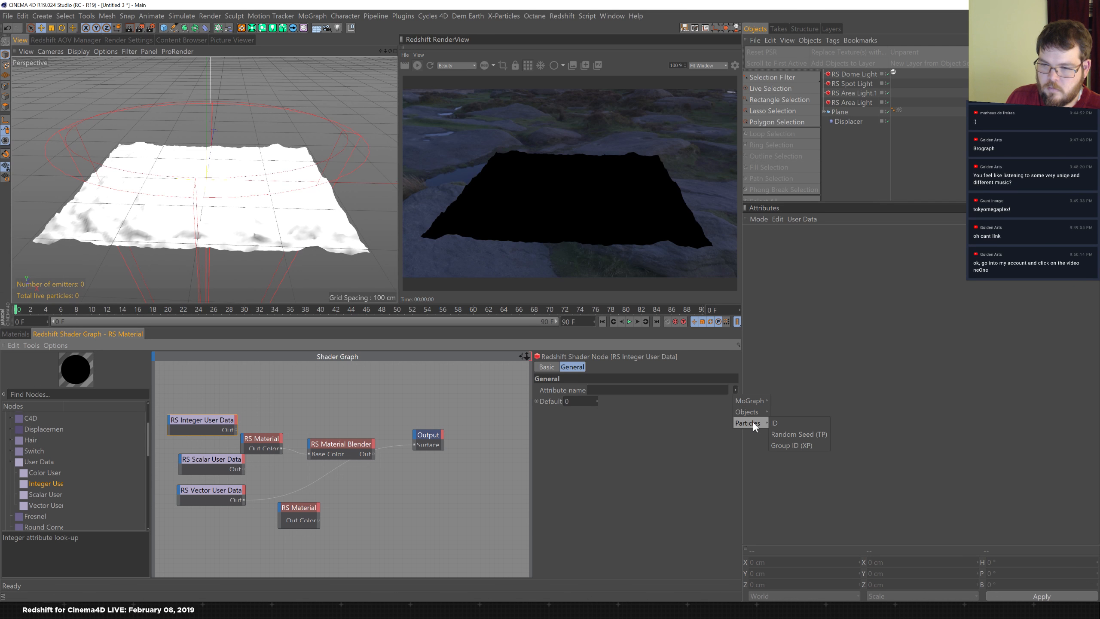
{"action": "left_click", "coordinate": [219, 405]}
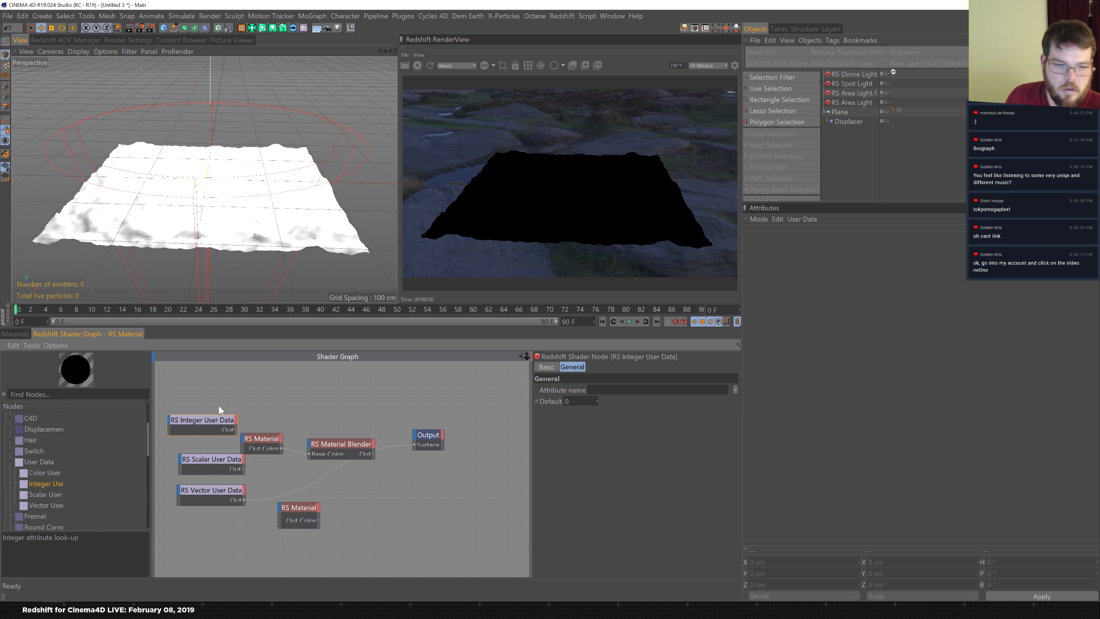
- Delete the Integer, Scalar and Vector User Data nodes from the shader graph
{"action": "key", "text": "Delete"}
{"action": "left_click", "coordinate": [211, 458]}
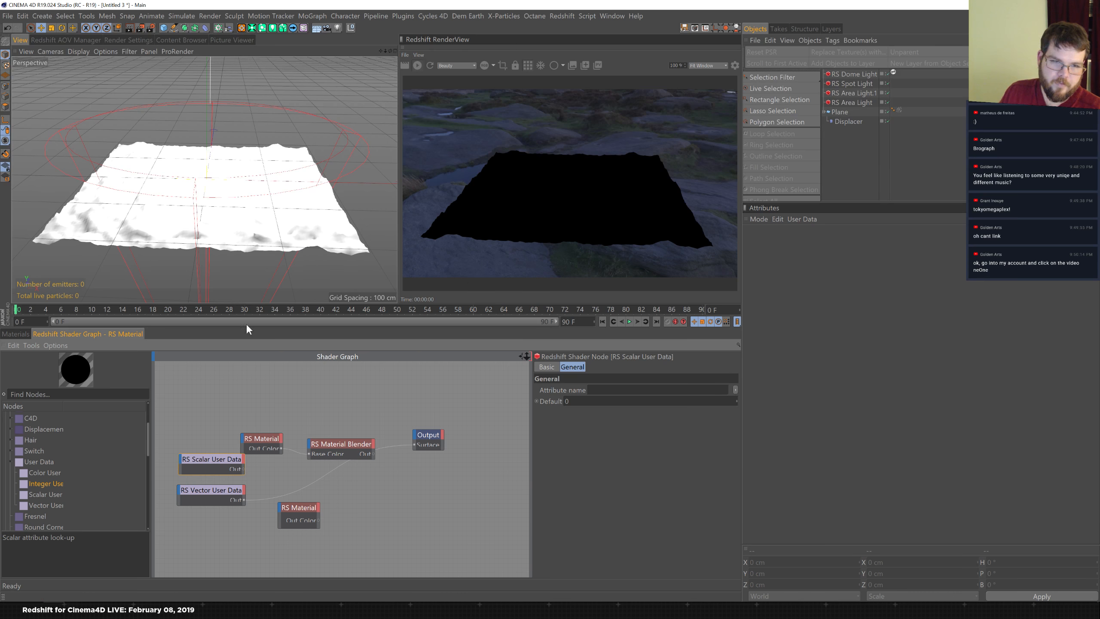
{"action": "key", "text": "Delete"}
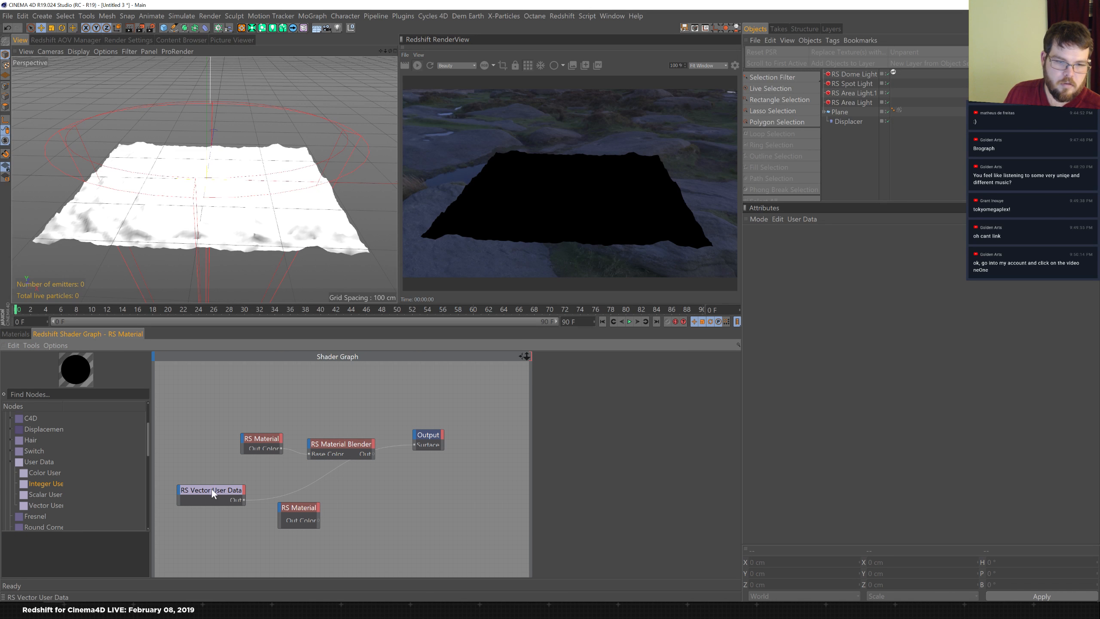
{"action": "left_click", "coordinate": [211, 487]}
{"action": "key", "text": "Delete"}
- Add the Plane object as a node in the shader graph and look through its available output ports
{"action": "left_click_drag", "start_coordinate": [837, 111], "coordinate": [181, 440]}
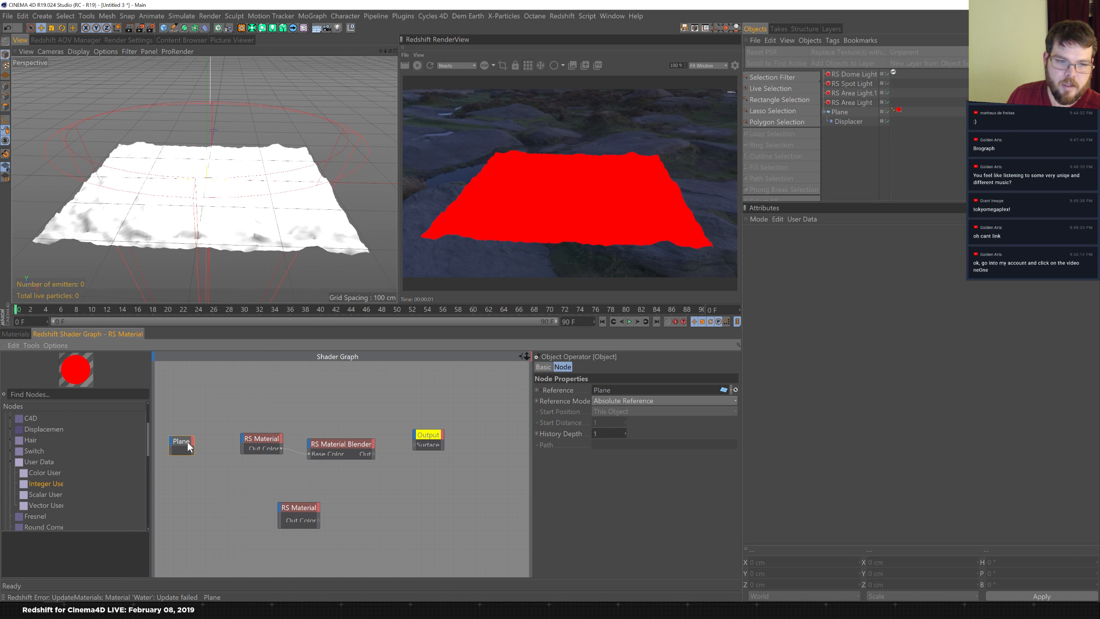
{"action": "left_click", "coordinate": [192, 442]}
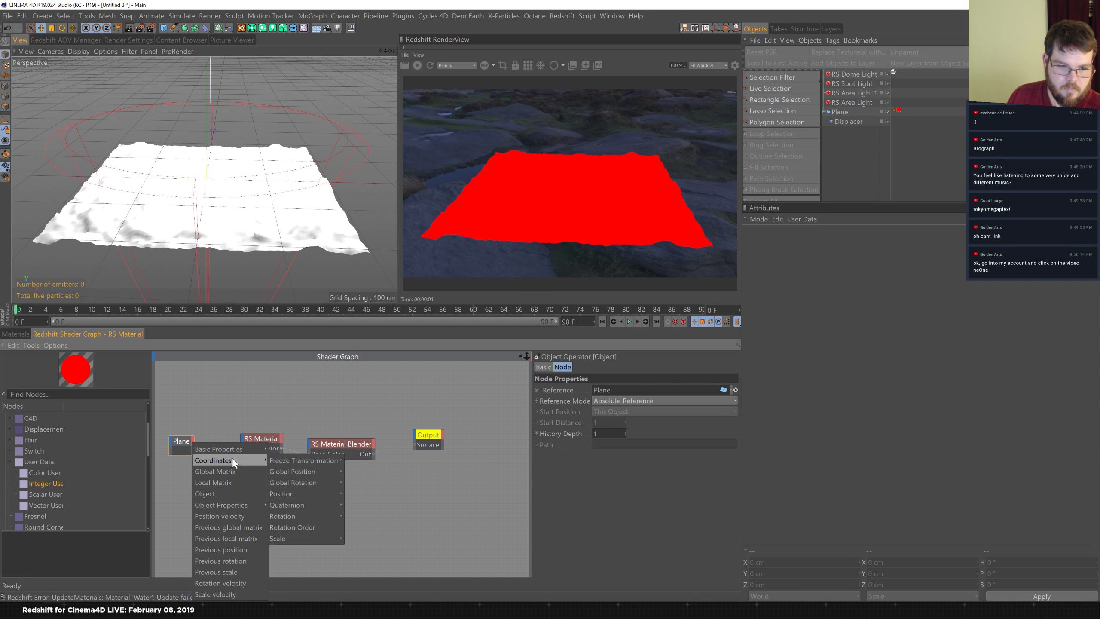
{"action": "left_click", "coordinate": [264, 392]}
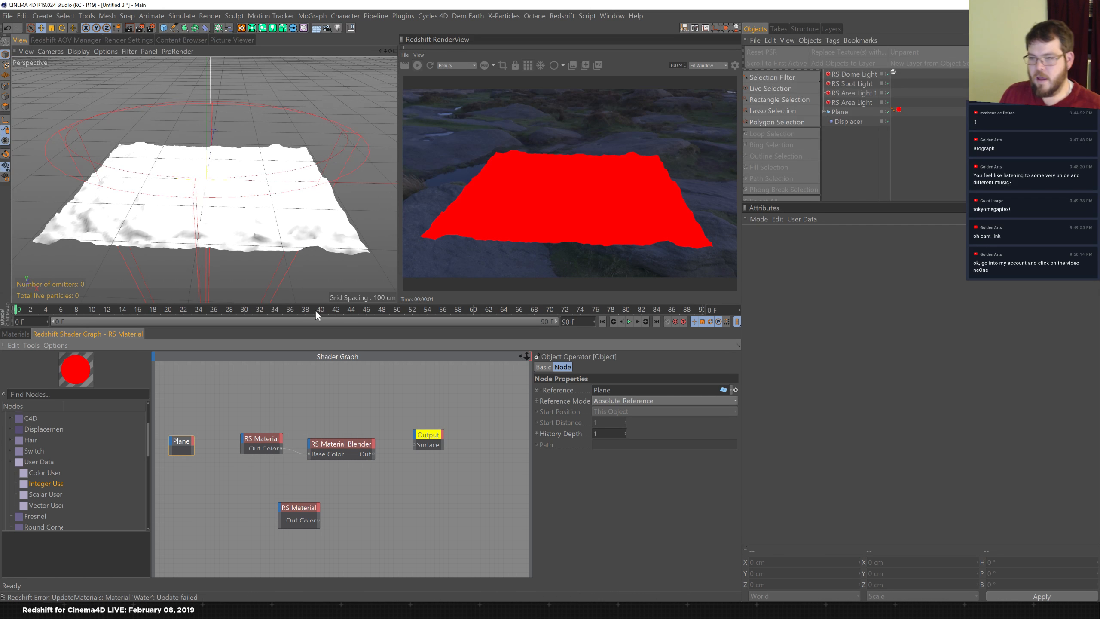
- Switch to the Chrome browser and open youtube.com in place of the index of refraction page
{"action": "key", "text": "alt+Tab"}
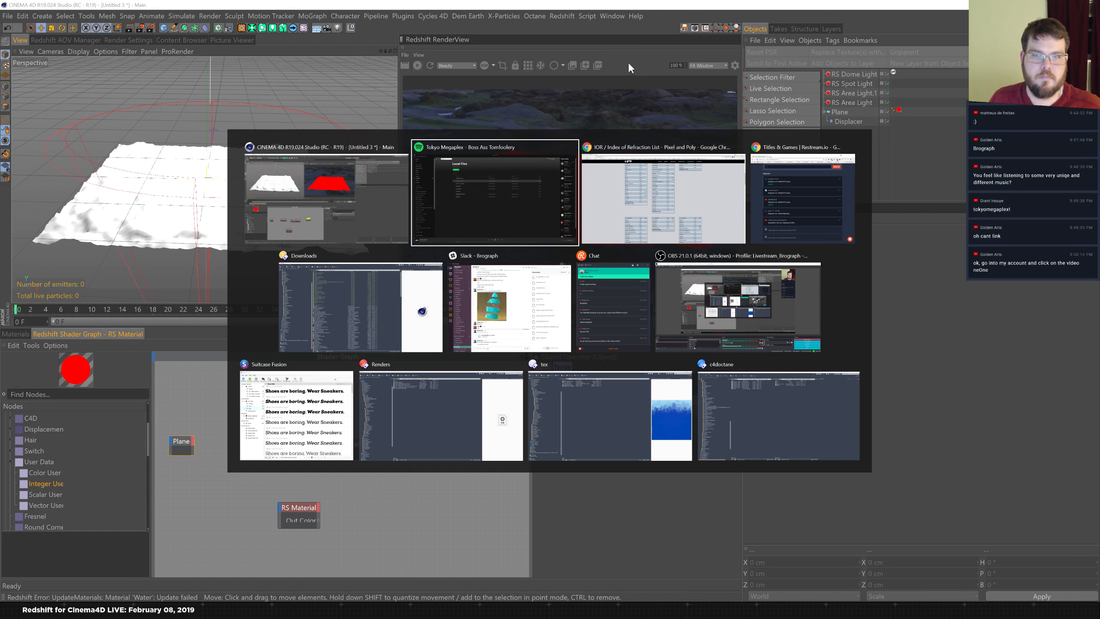
{"action": "key", "text": "alt+Tab"}
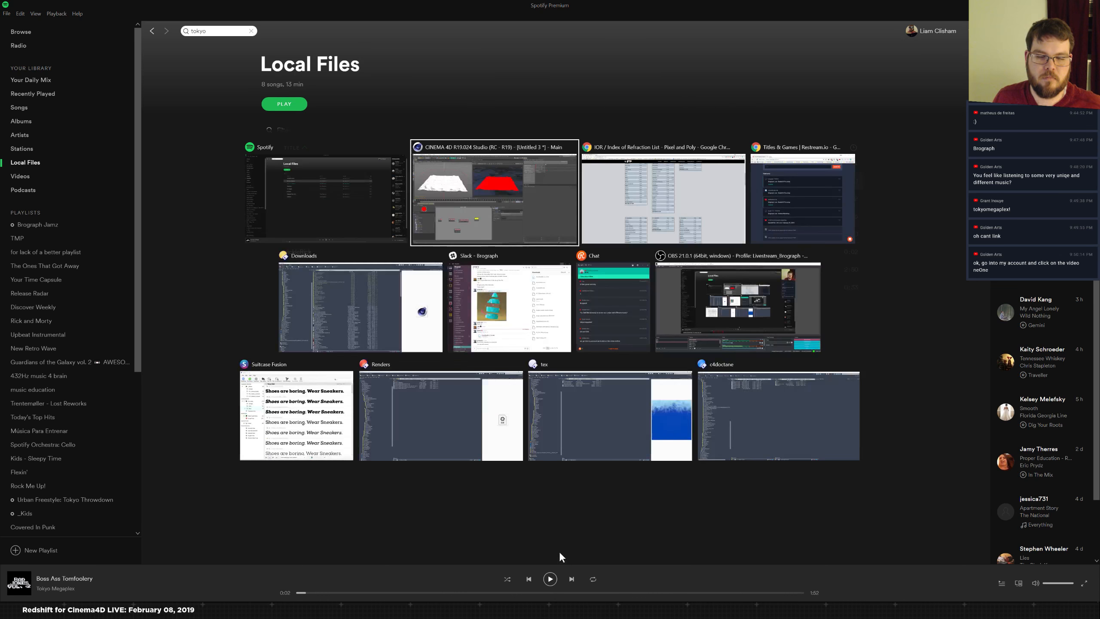
{"action": "key", "text": "ctrl+l"}
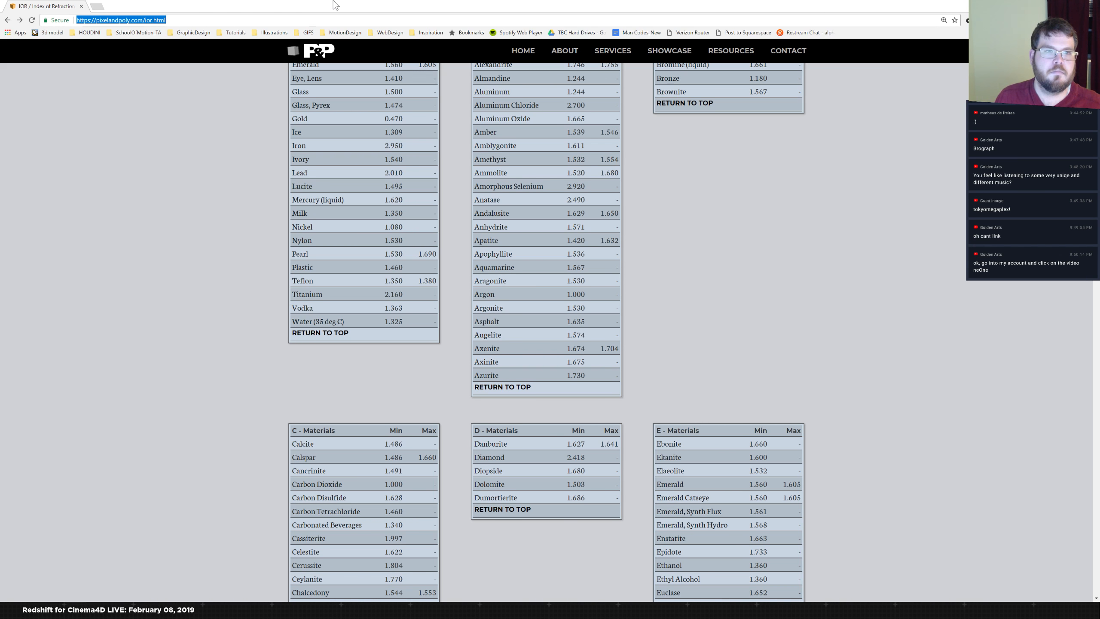
{"action": "type", "text": "youtube.com"}
{"action": "key", "text": "Return"}
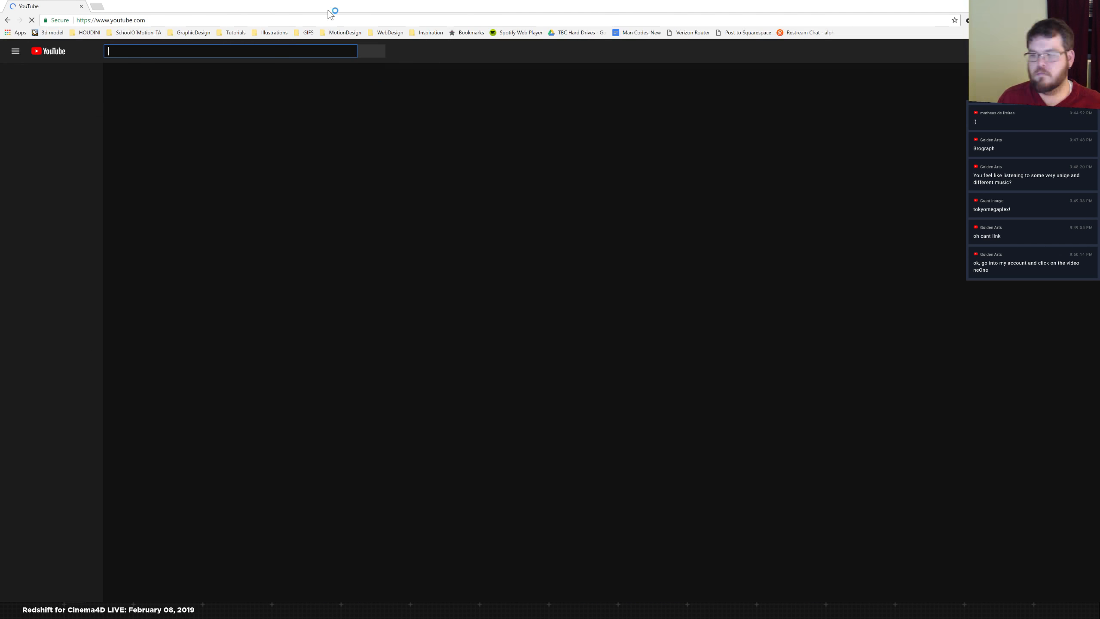
- Search YouTube for "golden arts" and check the first two channels in the results for the viewer's music
{"action": "type", "text": "golden arts"}
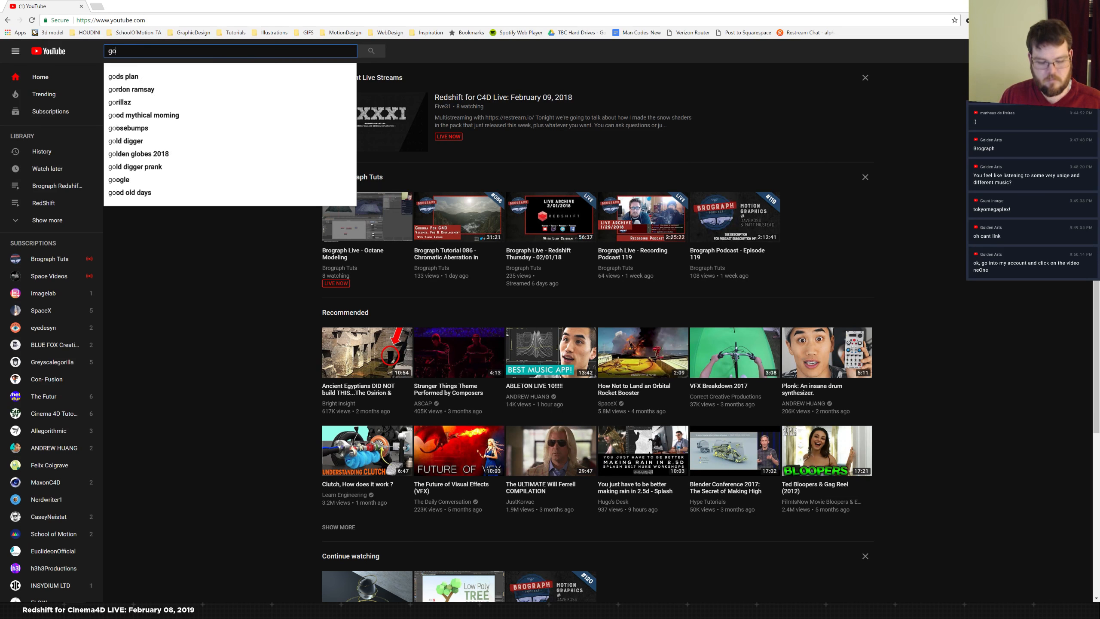
{"action": "key", "text": "Return"}
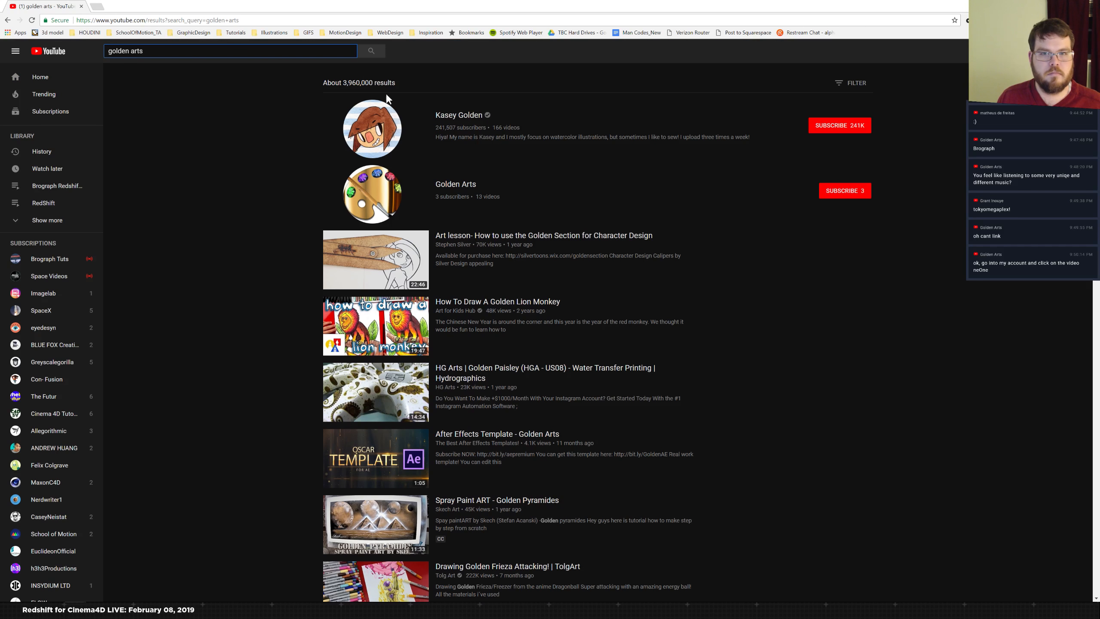
{"action": "left_click", "coordinate": [466, 185]}
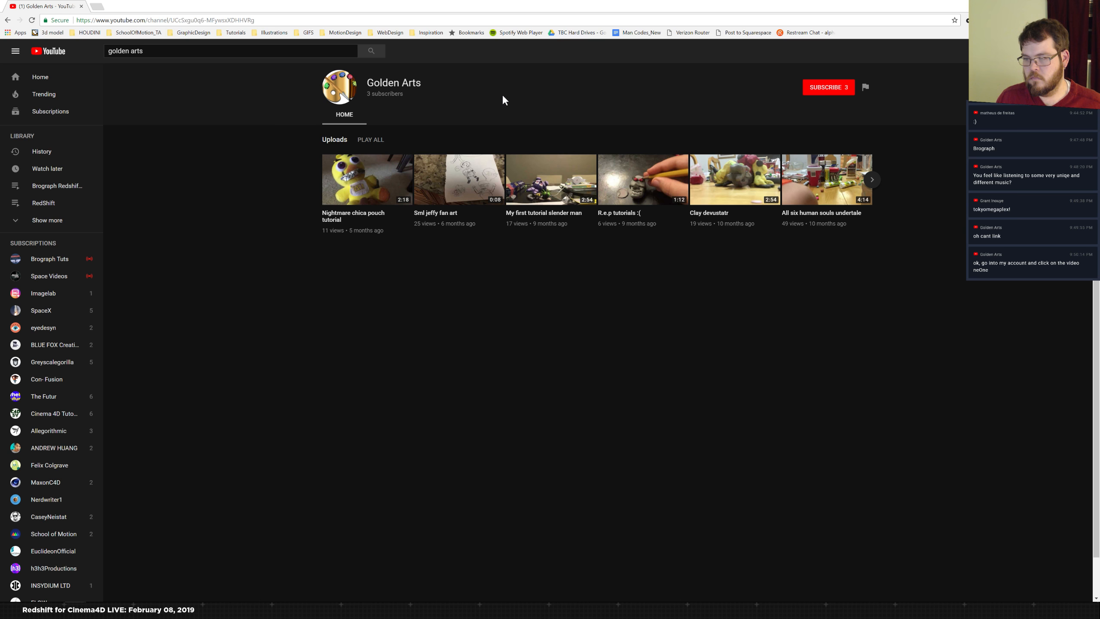
{"action": "left_click", "coordinate": [8, 19]}
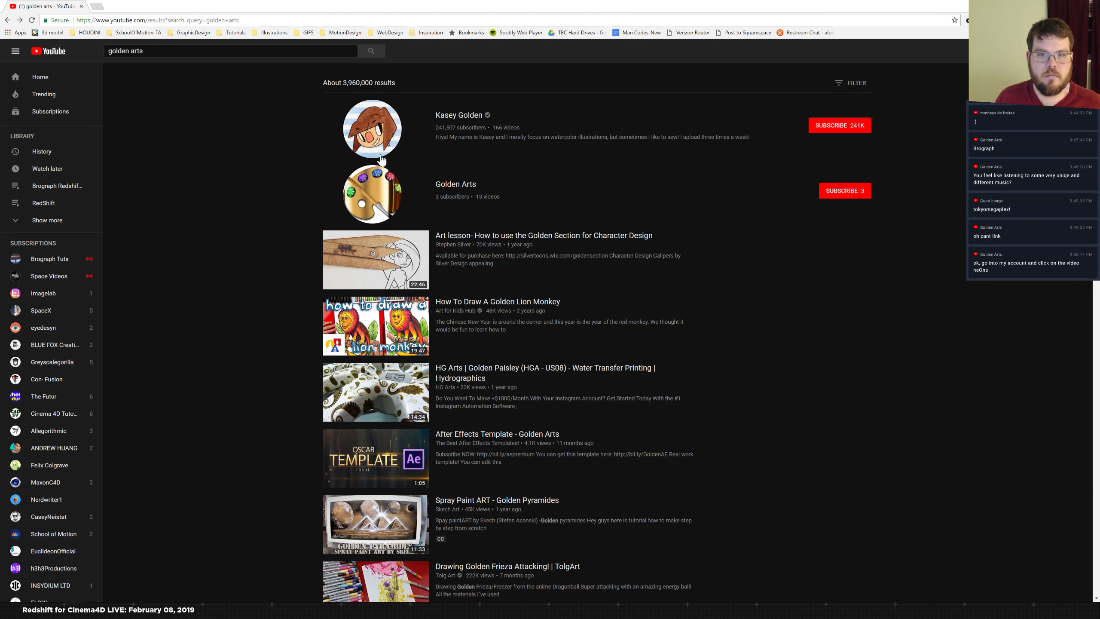
{"action": "left_click", "coordinate": [456, 116]}
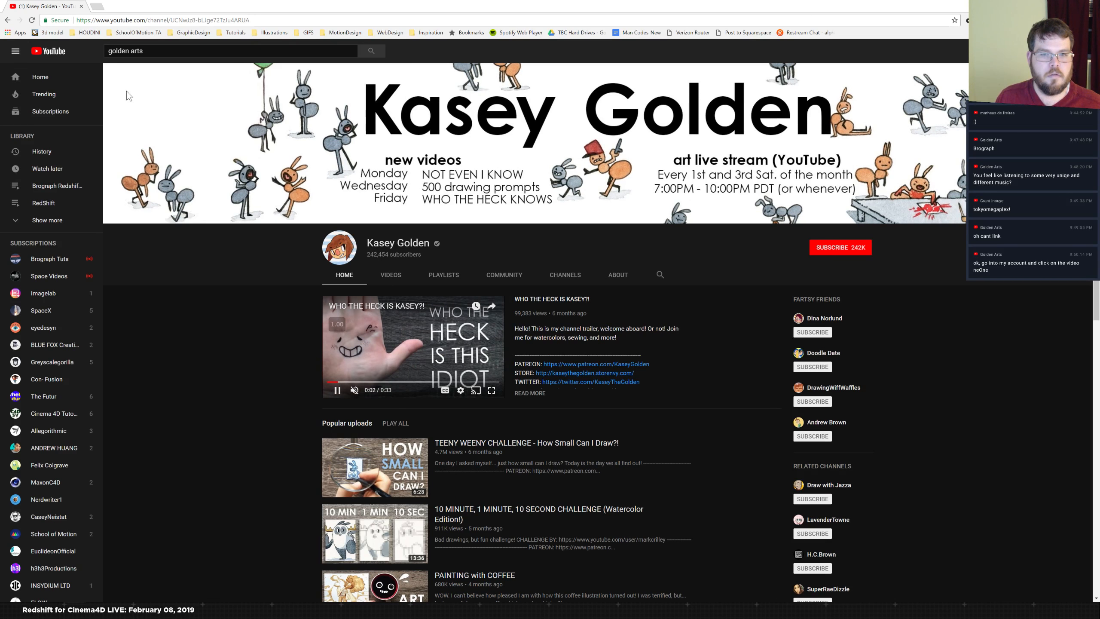
{"action": "left_click", "coordinate": [8, 20]}
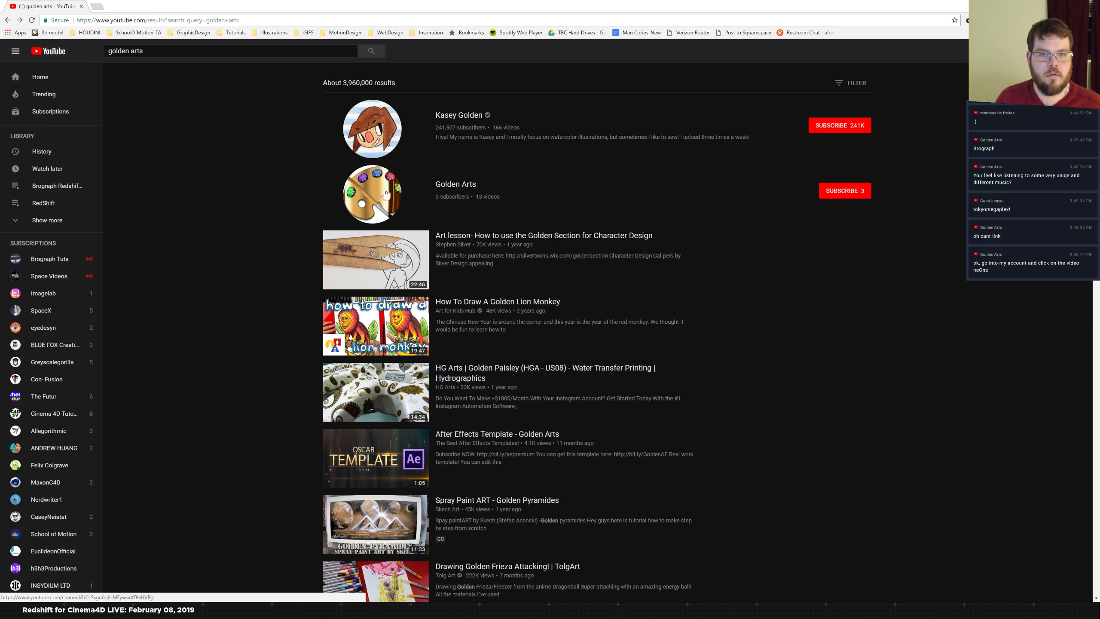
{"action": "left_click", "coordinate": [458, 186]}
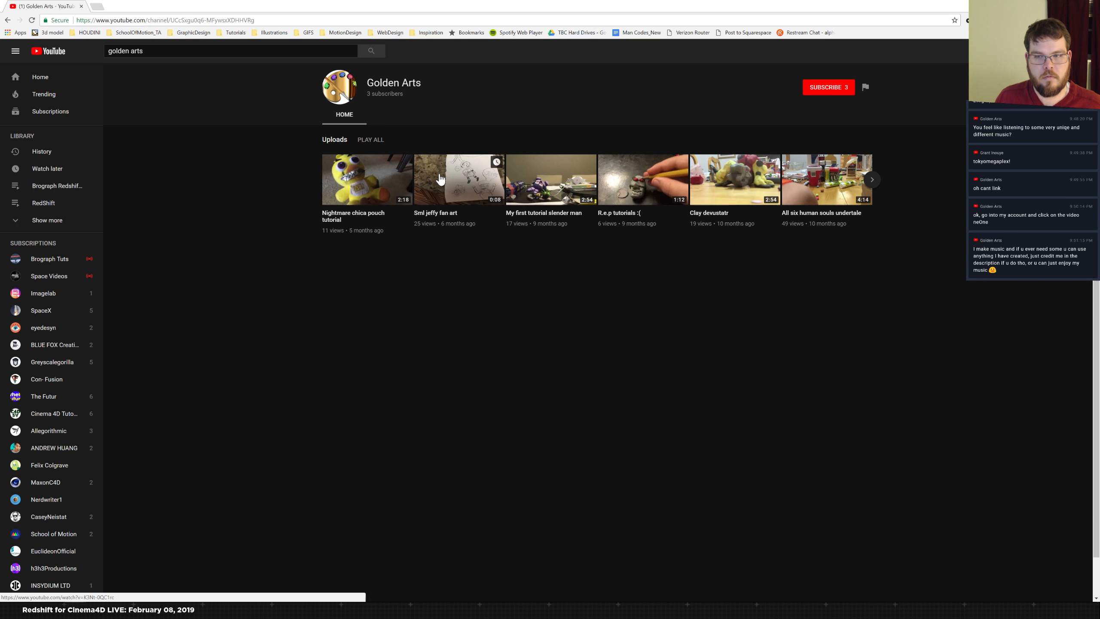
{"action": "left_click", "coordinate": [8, 20]}
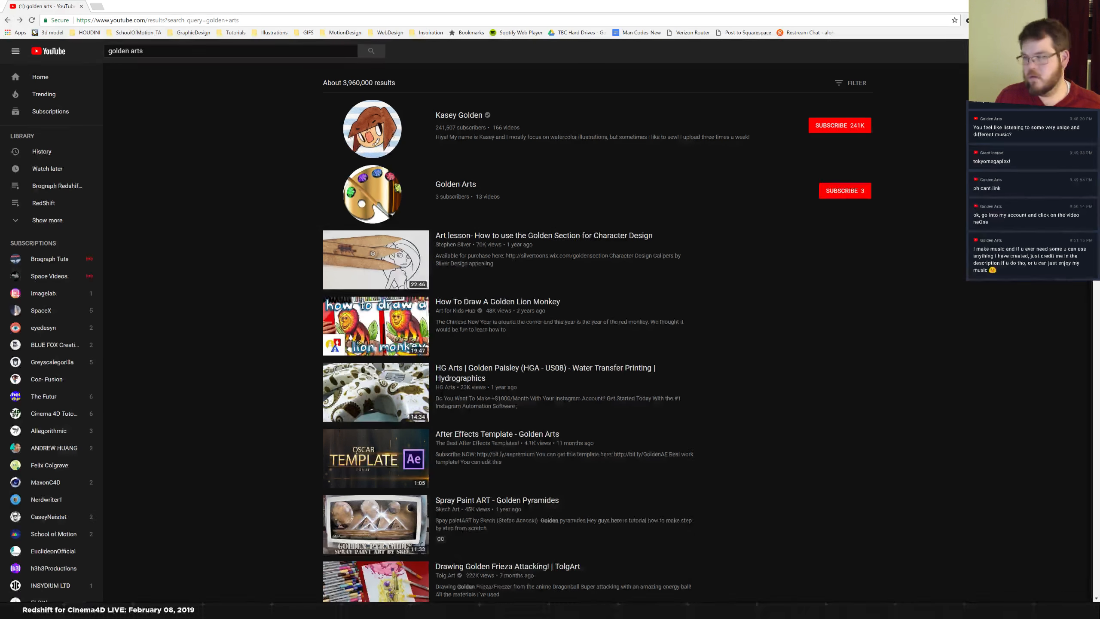
{"action": "scroll", "coordinate": [195, 333], "scroll_direction": "down", "scroll_amount": 4}
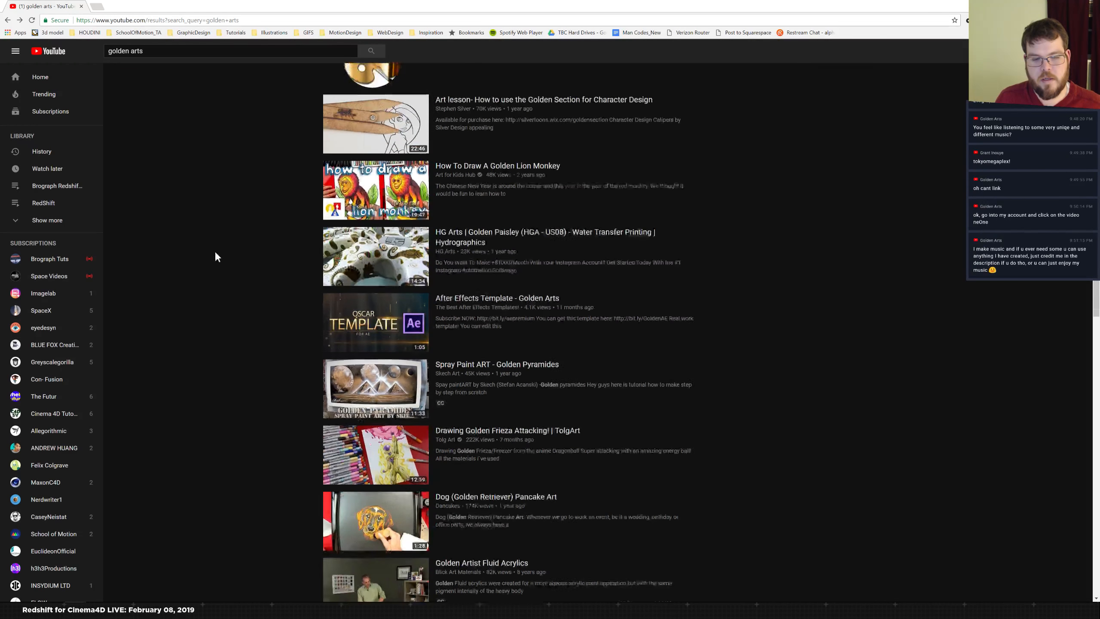
{"action": "scroll", "coordinate": [669, 303], "scroll_direction": "up", "scroll_amount": 4}
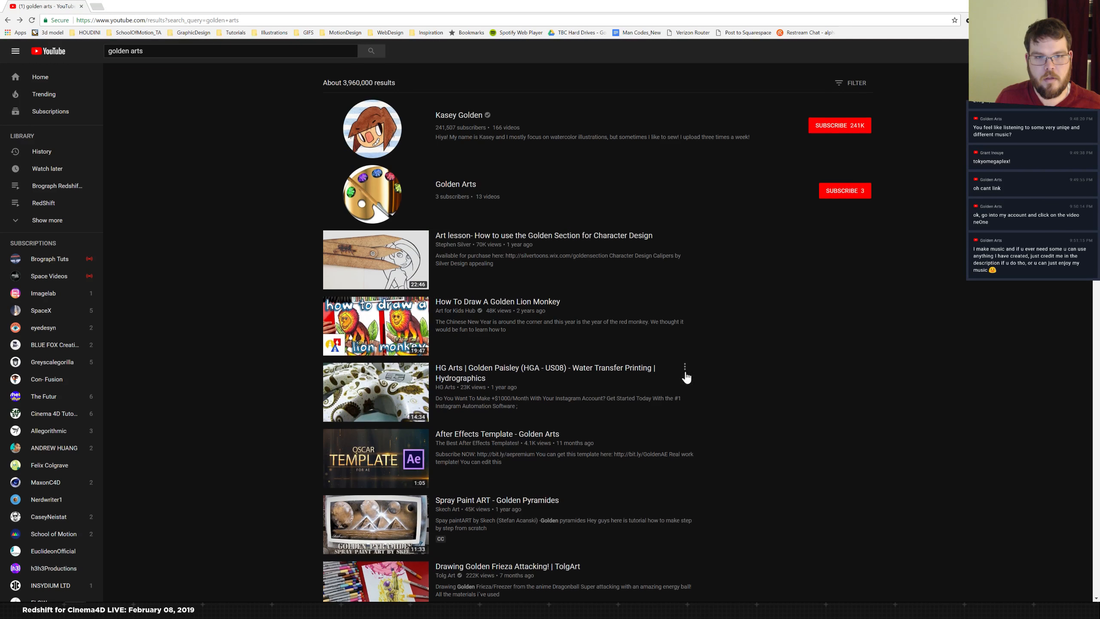
- Refine the YouTube search to "golden arts neone", open the first Golden Arts channel and unmute its SoundRise - neOne video
{"action": "left_click", "coordinate": [275, 48]}
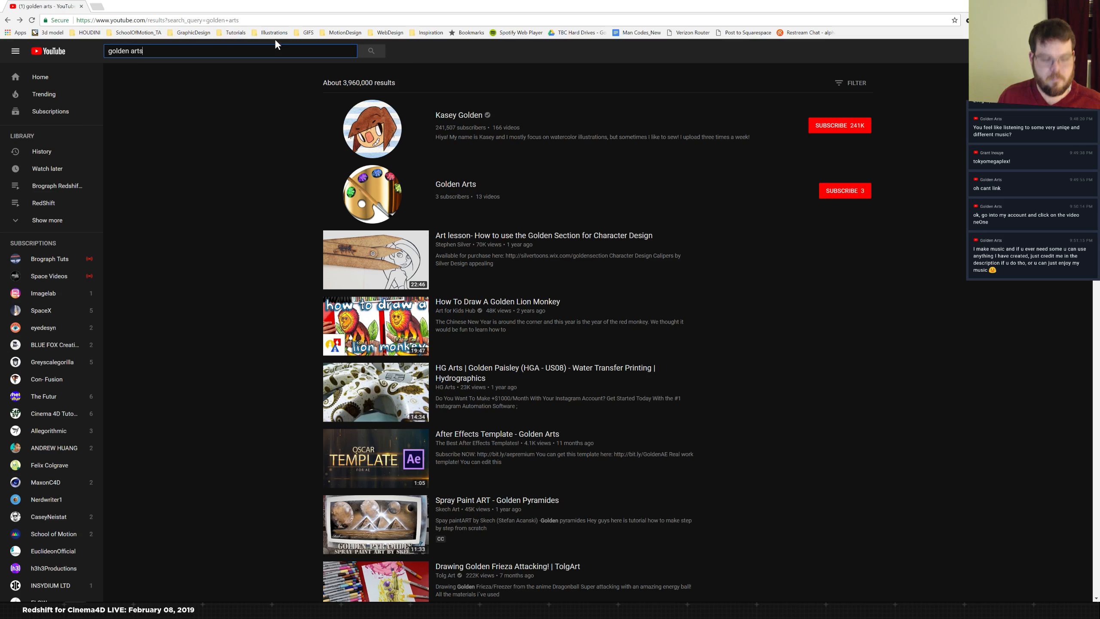
{"action": "type", "text": "mus"}
{"action": "key", "text": "BackSpace"}
{"action": "key", "text": "BackSpace"}
{"action": "key", "text": "BackSpace"}
{"action": "type", "text": "neone"}
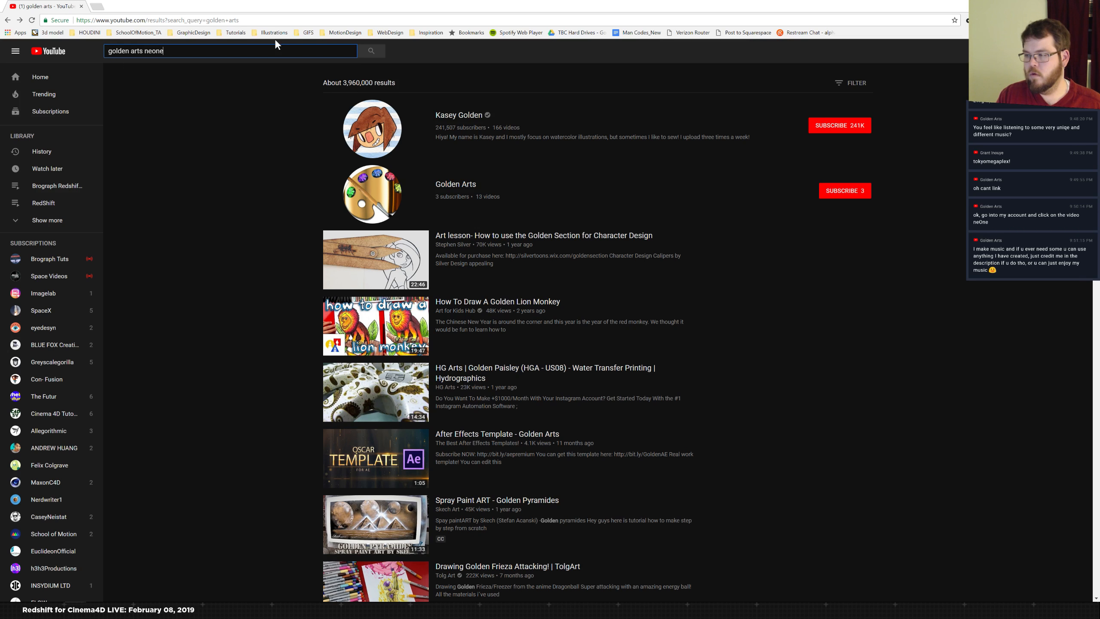
{"action": "key", "text": "Return"}
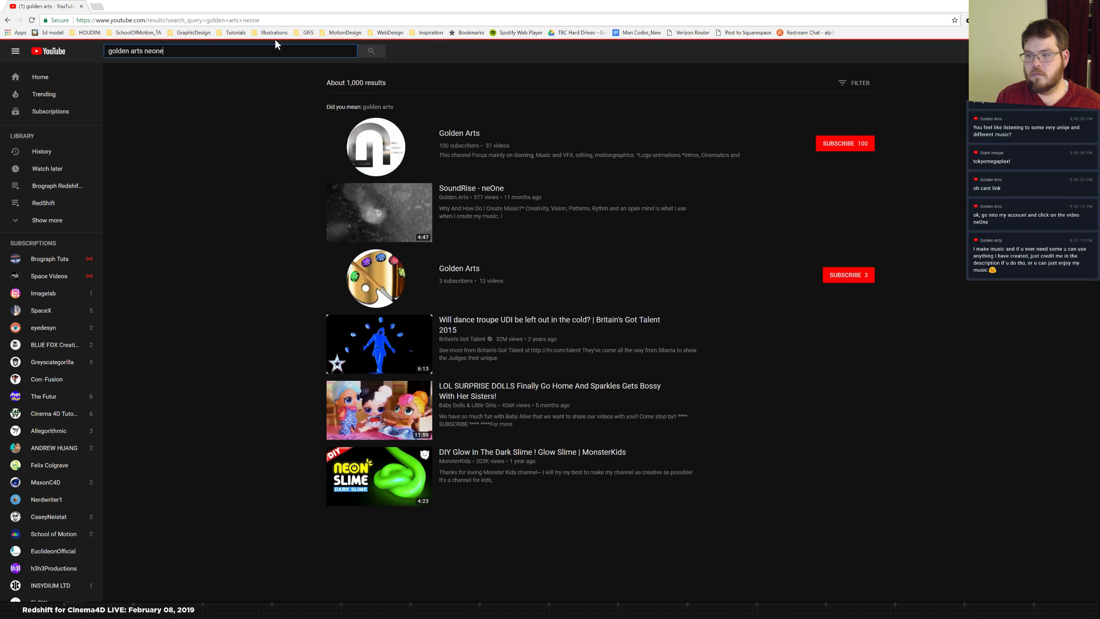
{"action": "left_click", "coordinate": [452, 143]}
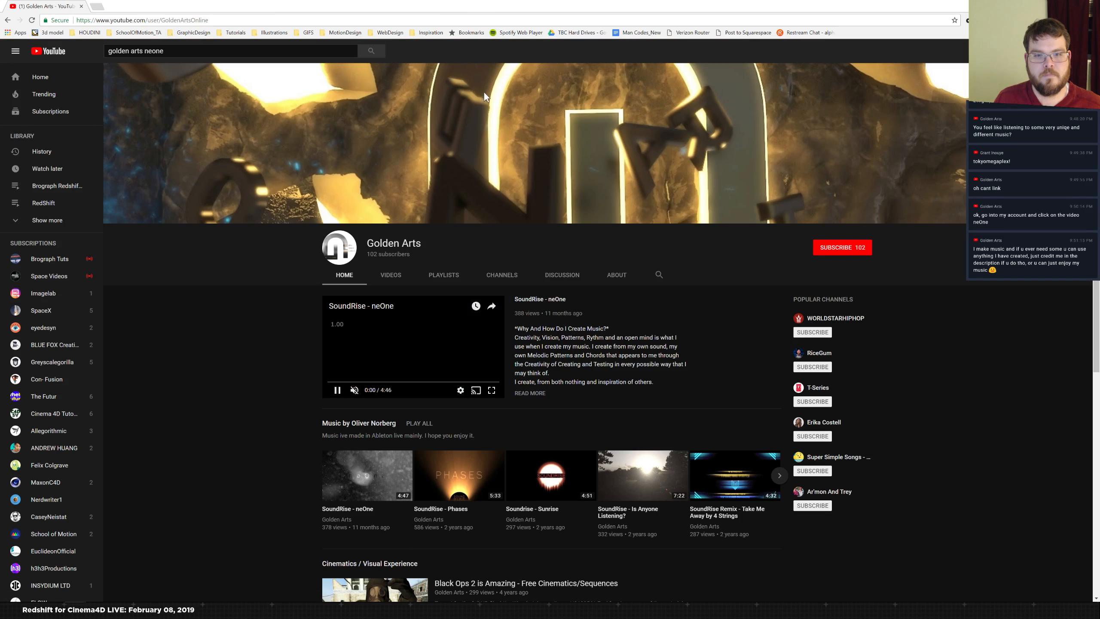
{"action": "left_click", "coordinate": [355, 390]}
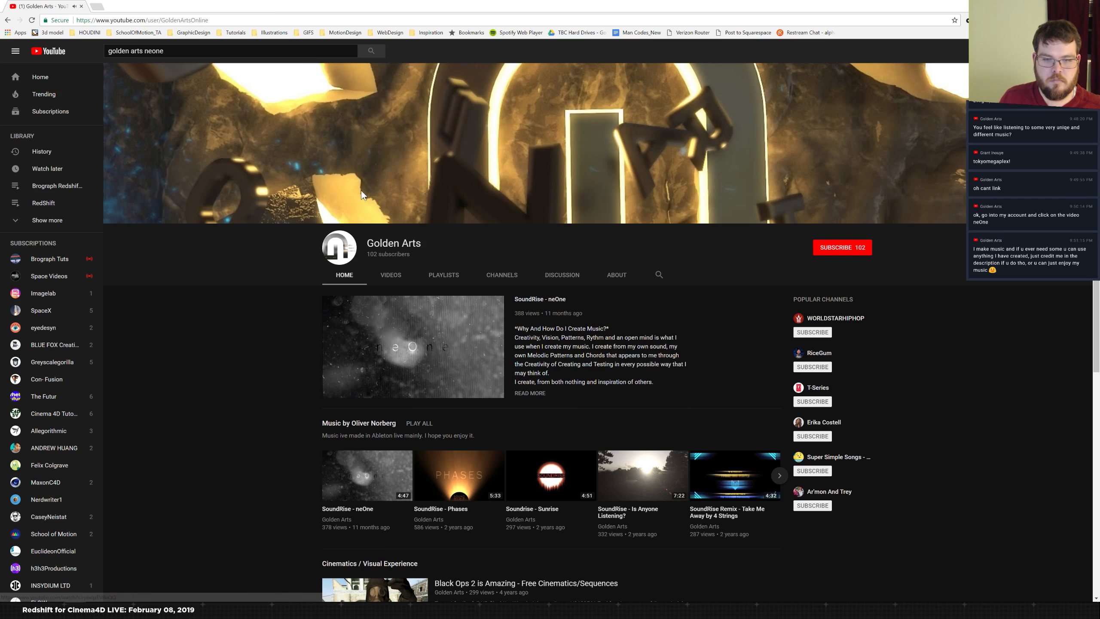
- Switch back to Cinema 4D and add a Height output port to the Plane node in the shader graph
{"action": "key", "text": "alt+Tab"}
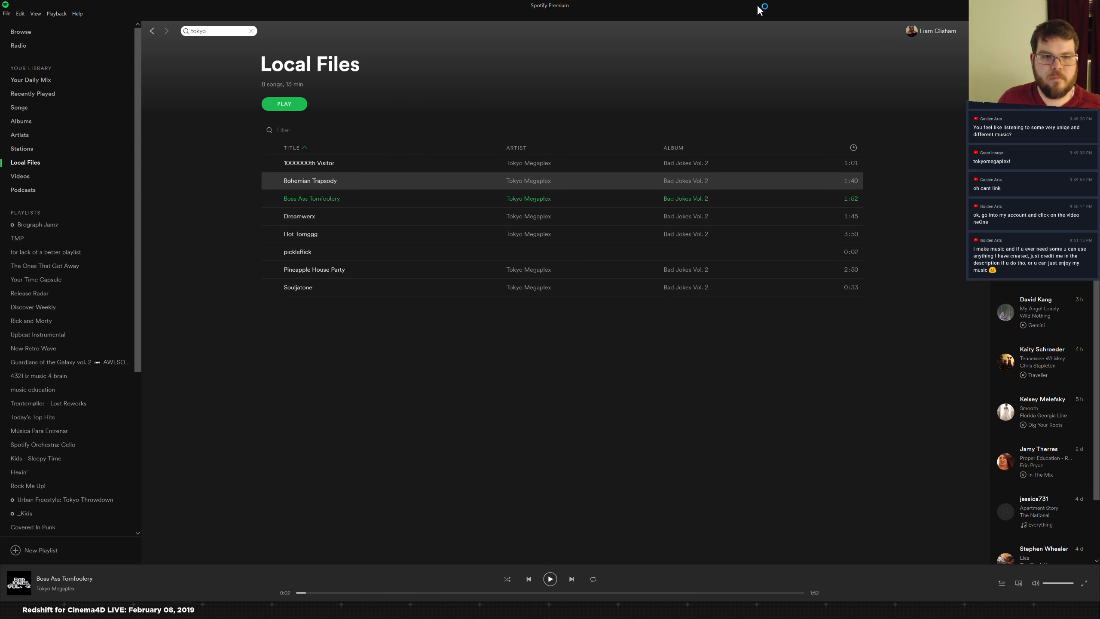
{"action": "key", "text": "alt+Tab"}
{"action": "key", "text": "alt+Tab"}
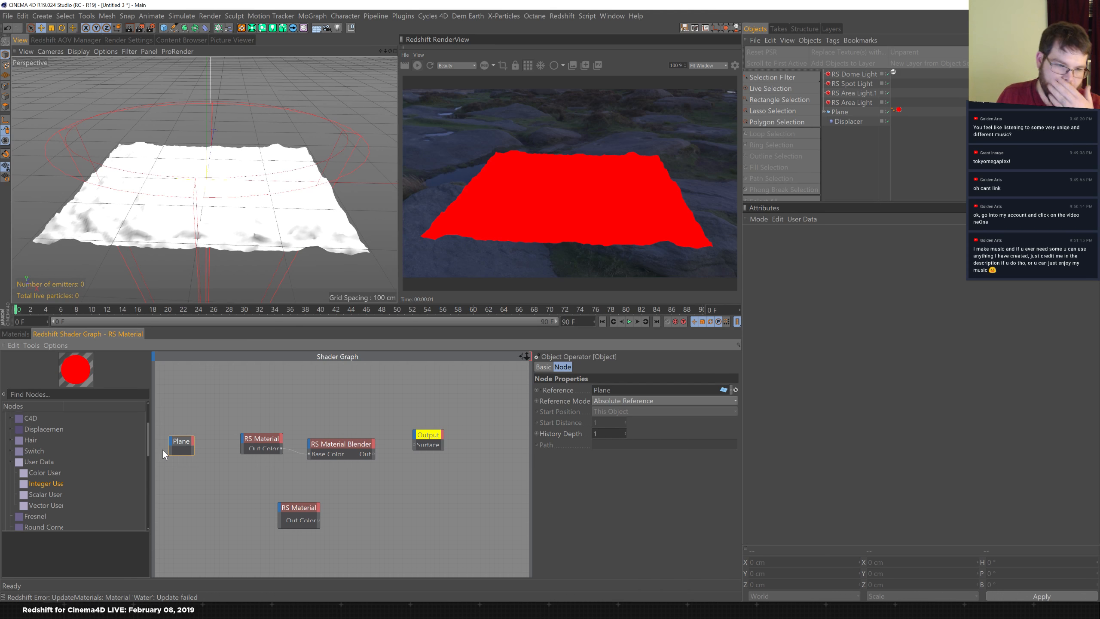
{"action": "left_click", "coordinate": [192, 441]}
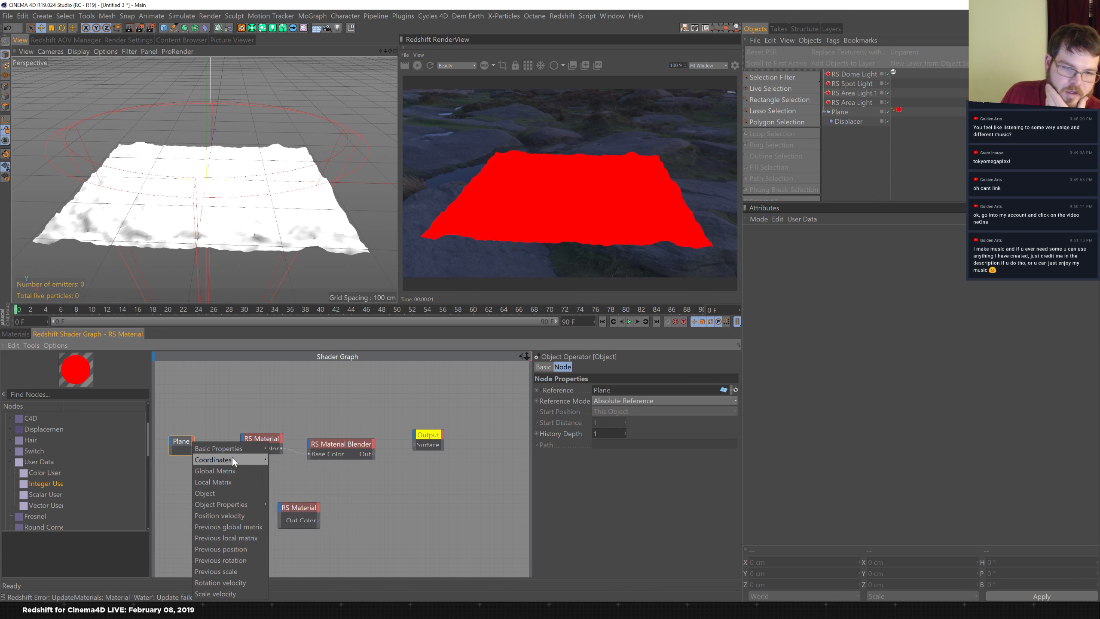
{"action": "mouse_move", "coordinate": [230, 460]}
{"action": "mouse_move", "coordinate": [310, 472]}
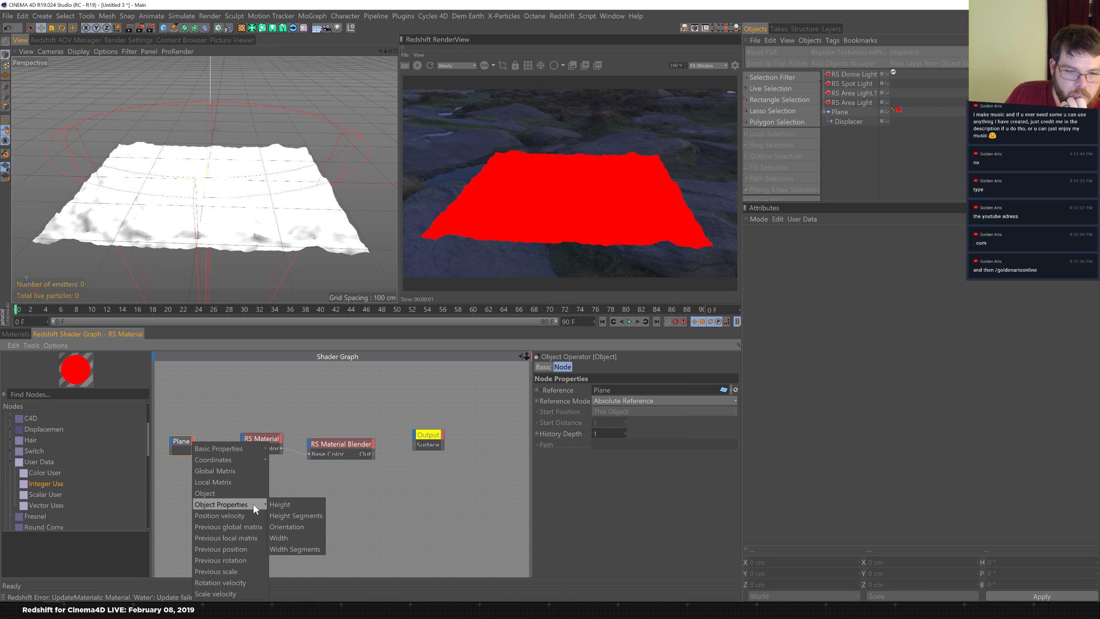
{"action": "left_click", "coordinate": [286, 505]}
{"action": "left_click_drag", "start_coordinate": [197, 452], "coordinate": [210, 464]}
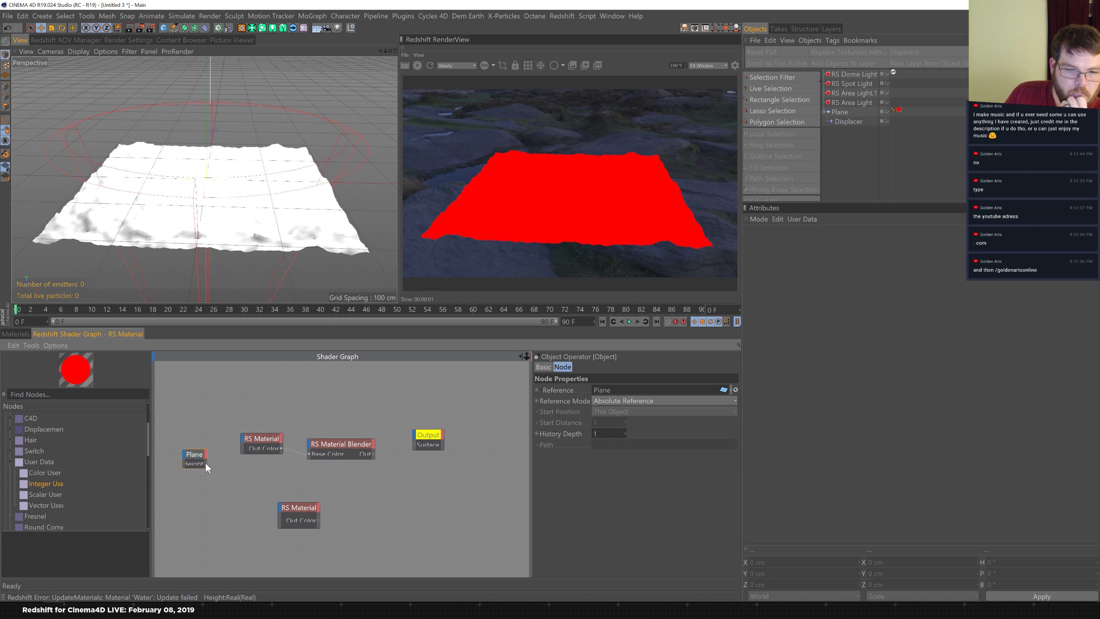
- Connect the Plane node's Height output directly to the Output node's Surface input
{"action": "left_click_drag", "start_coordinate": [358, 465], "coordinate": [361, 453]}
{"action": "left_click_drag", "start_coordinate": [373, 453], "coordinate": [414, 444]}
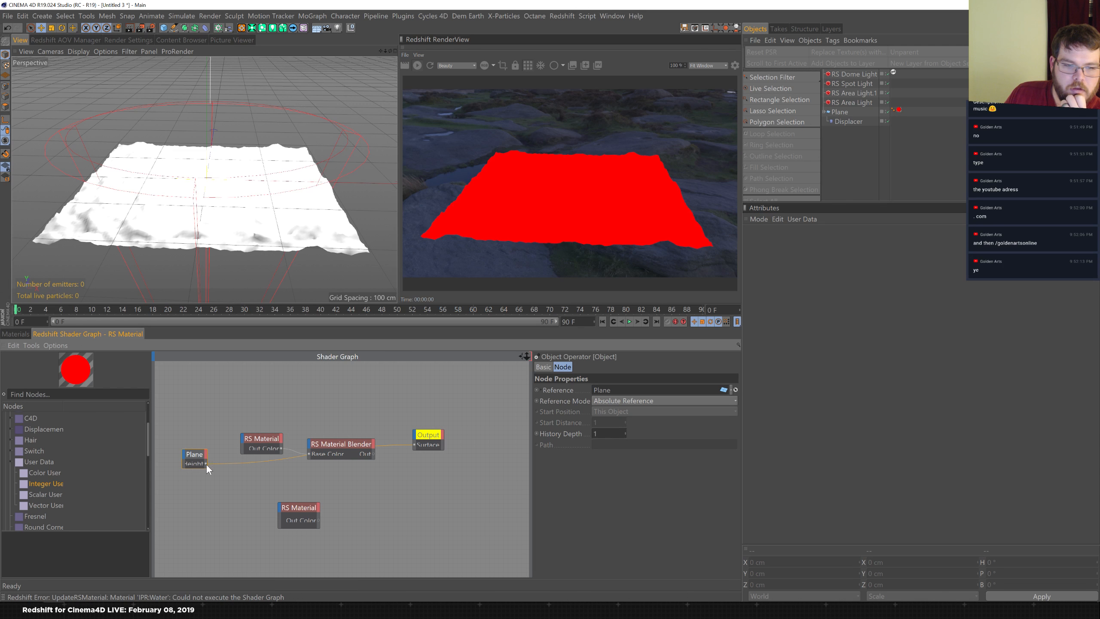
{"action": "left_click_drag", "start_coordinate": [200, 455], "coordinate": [190, 464]}
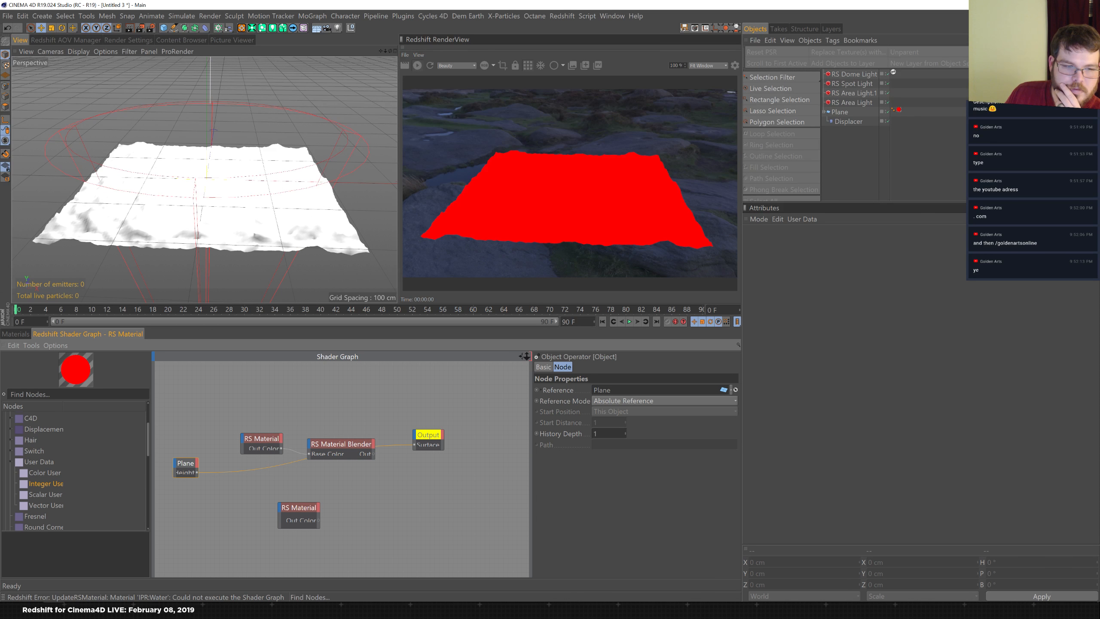
- Add an RS Ramp node to the graph and connect the Plane node's Height output to it
{"action": "type", "text": "ramp"}
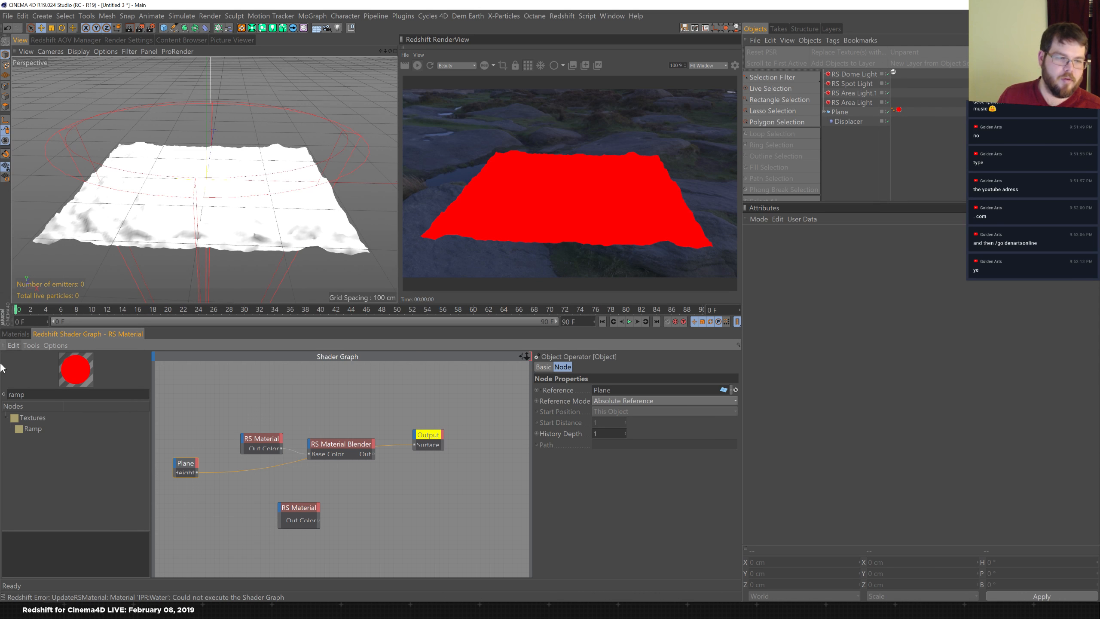
{"action": "left_click_drag", "start_coordinate": [33, 429], "coordinate": [229, 477]}
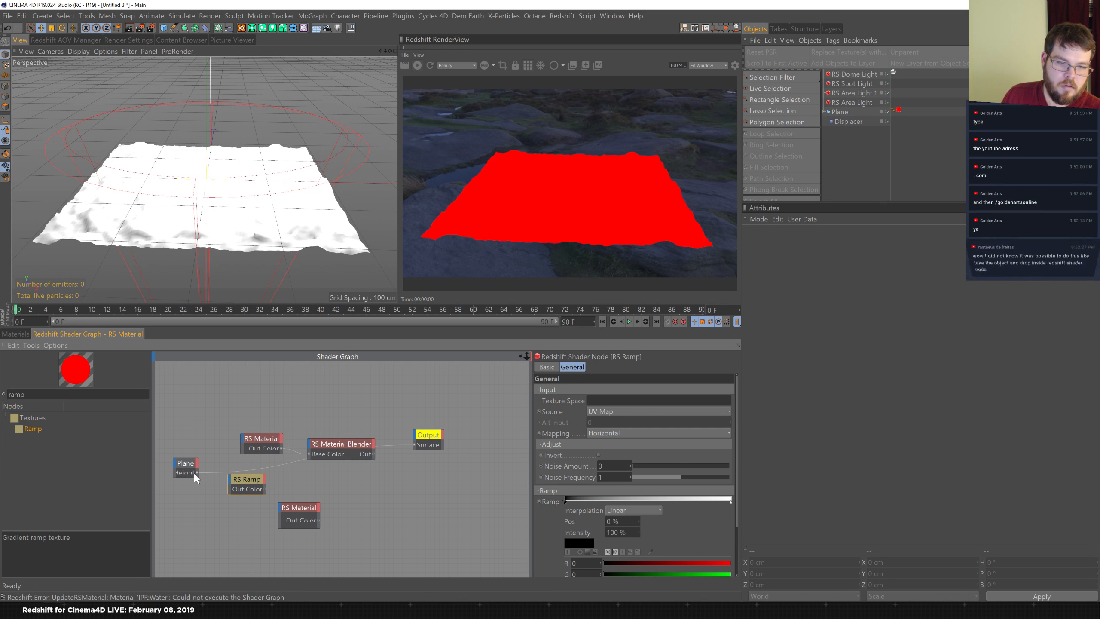
{"action": "left_click_drag", "start_coordinate": [229, 479], "coordinate": [229, 479]}
- Set the ramp's Source to Alt and connect its Out Color to the Output node's Surface
{"action": "left_click", "coordinate": [284, 486]}
{"action": "left_click", "coordinate": [639, 412]}
{"action": "left_click", "coordinate": [627, 434]}
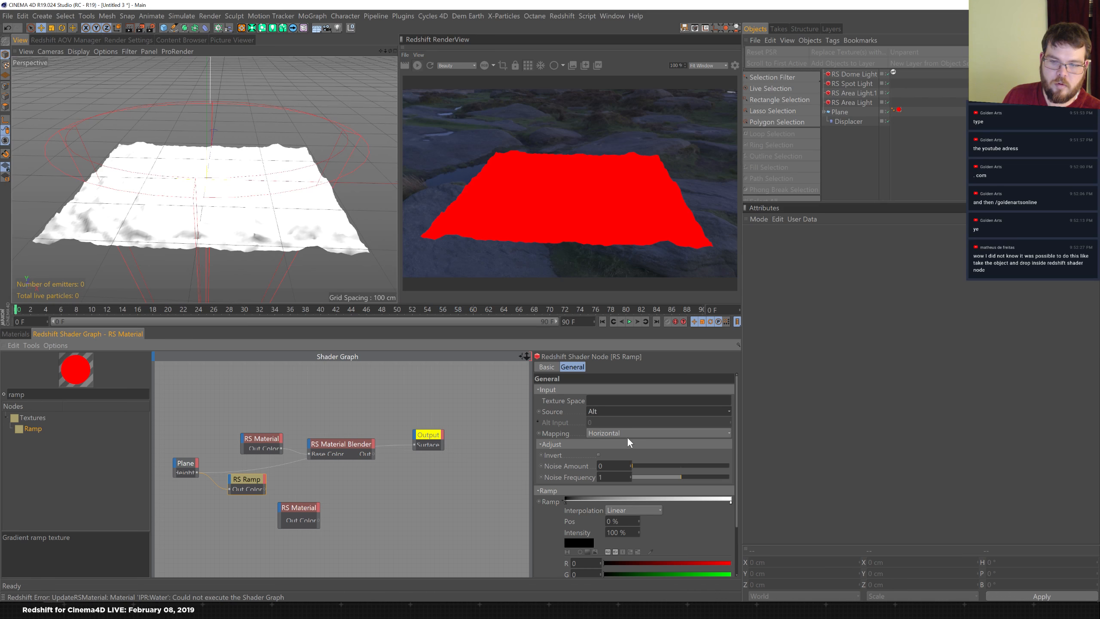
{"action": "key", "text": "o"}
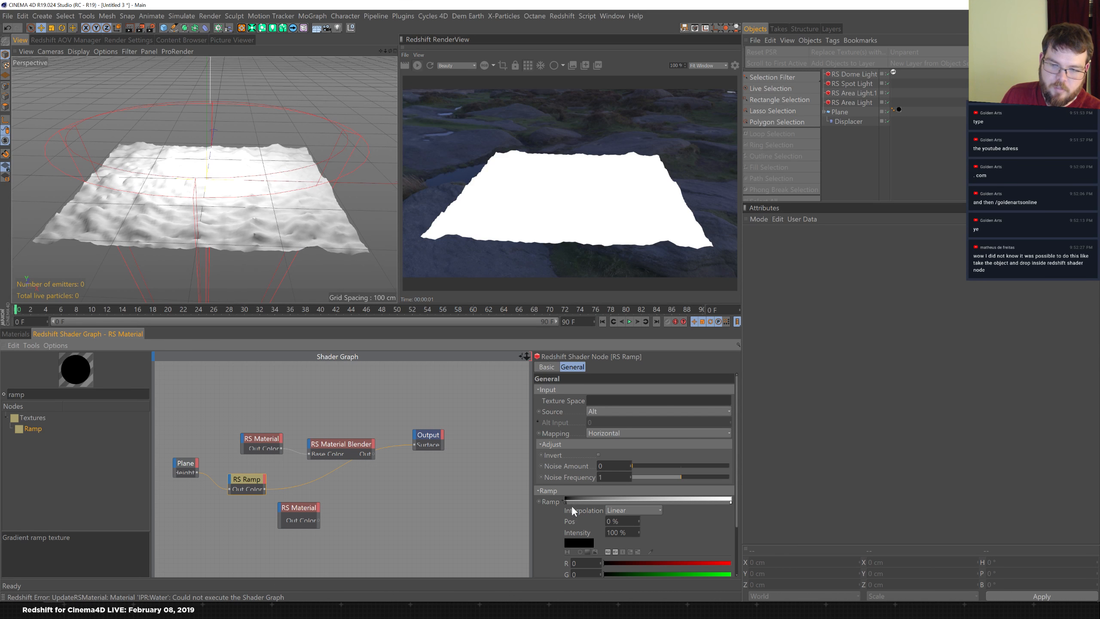
- Reverse the ramp's gradient, with the white knot at 0% and the black knot at 92.55%
{"action": "left_click_drag", "start_coordinate": [566, 501], "coordinate": [656, 501]}
{"action": "left_click", "coordinate": [729, 501]}
{"action": "mouse_move", "coordinate": [729, 501]}
{"action": "left_mouse_down"}
{"action": "mouse_move", "coordinate": [619, 503]}
{"action": "mouse_move", "coordinate": [718, 501]}
{"action": "left_mouse_up"}
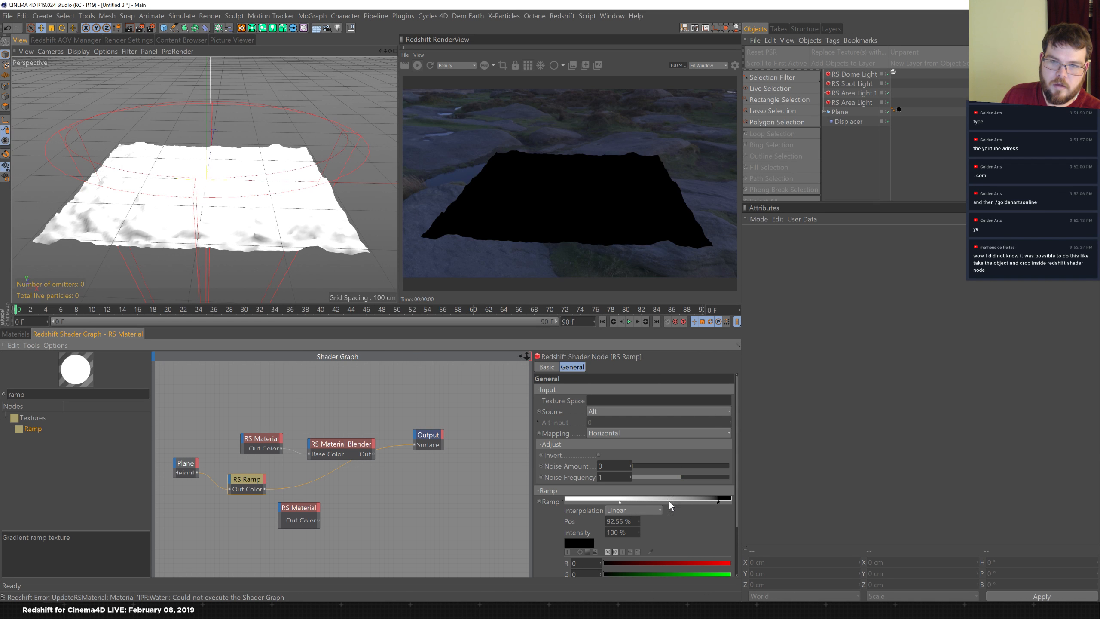
{"action": "left_click_drag", "start_coordinate": [619, 503], "coordinate": [558, 502]}
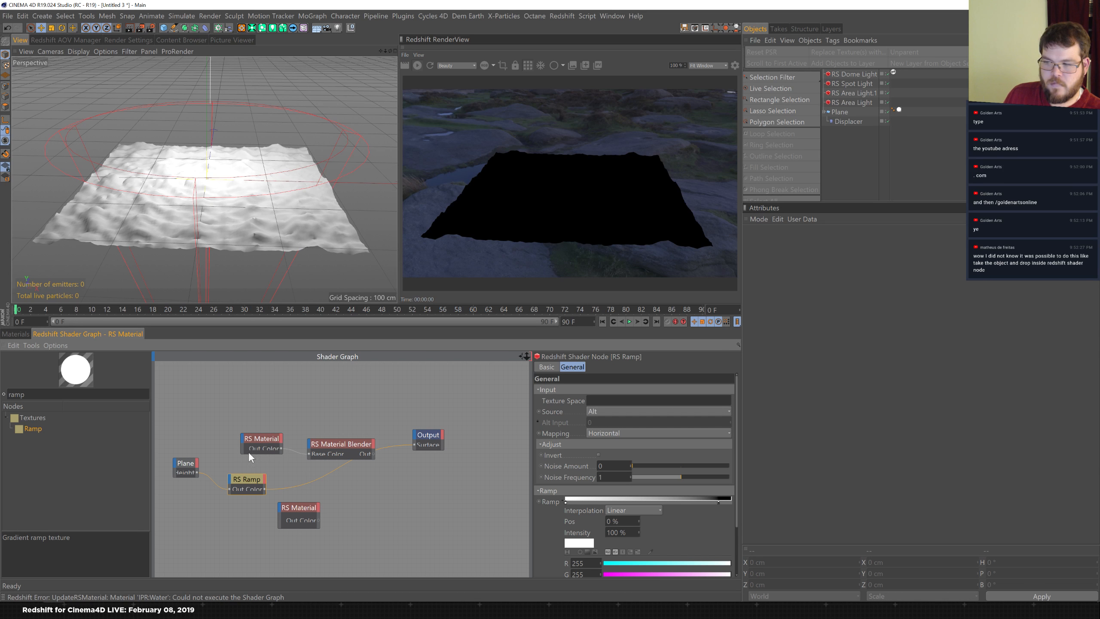
- Add an XPresso tag to the Plane object and move its editor clear of the shader graph
{"action": "left_click", "coordinate": [189, 464]}
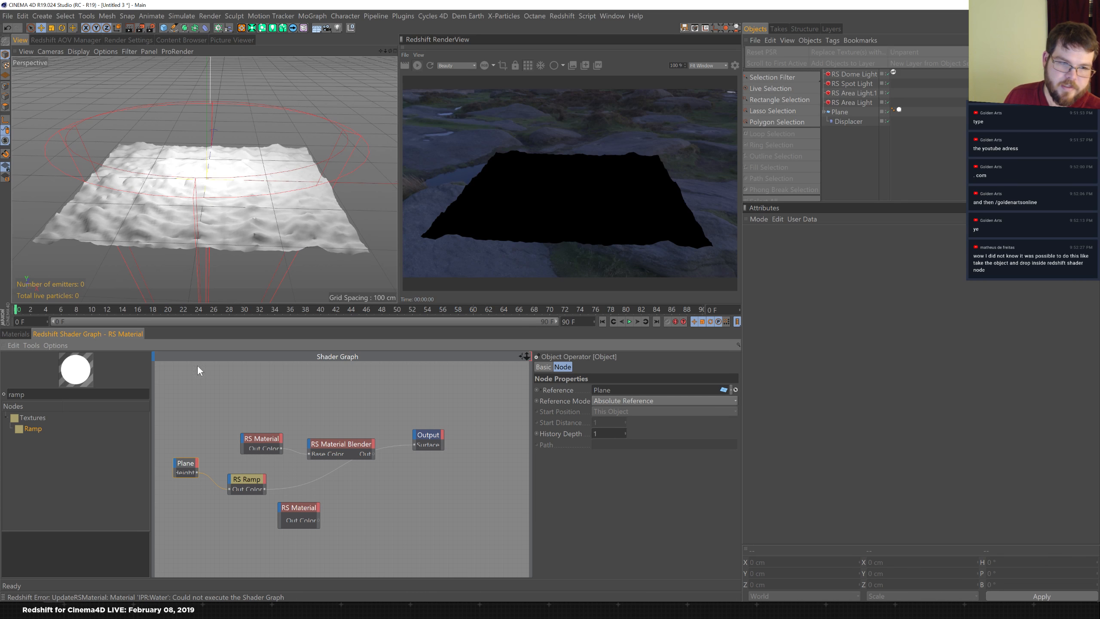
{"action": "right_click", "coordinate": [839, 112]}
{"action": "mouse_move", "coordinate": [901, 83]}
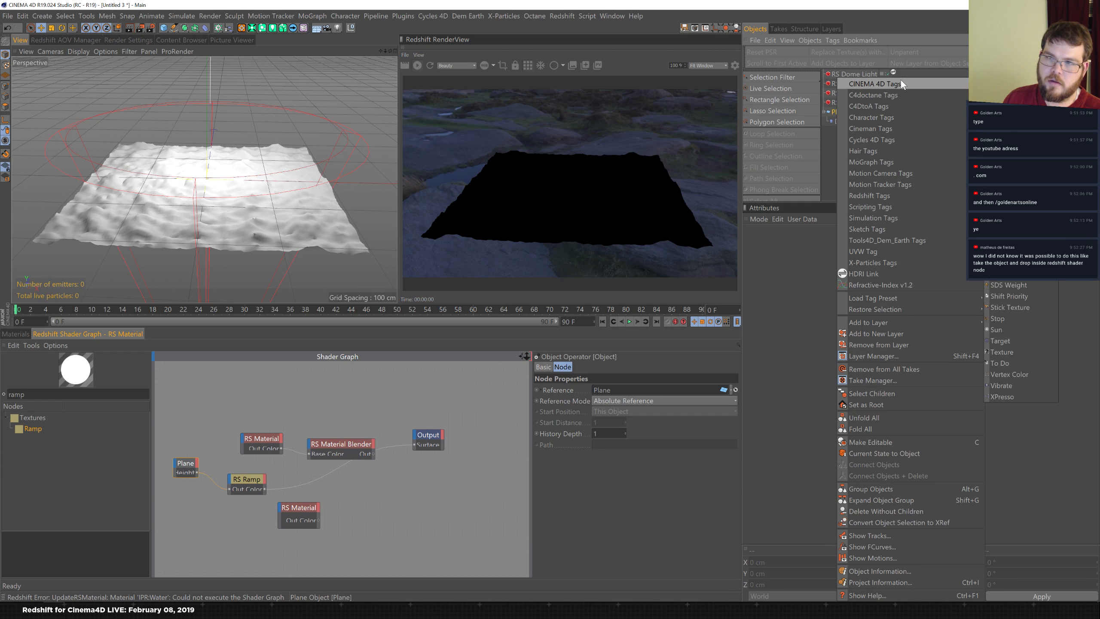
{"action": "left_click", "coordinate": [1009, 394]}
{"action": "left_click_drag", "start_coordinate": [356, 346], "coordinate": [291, 71]}
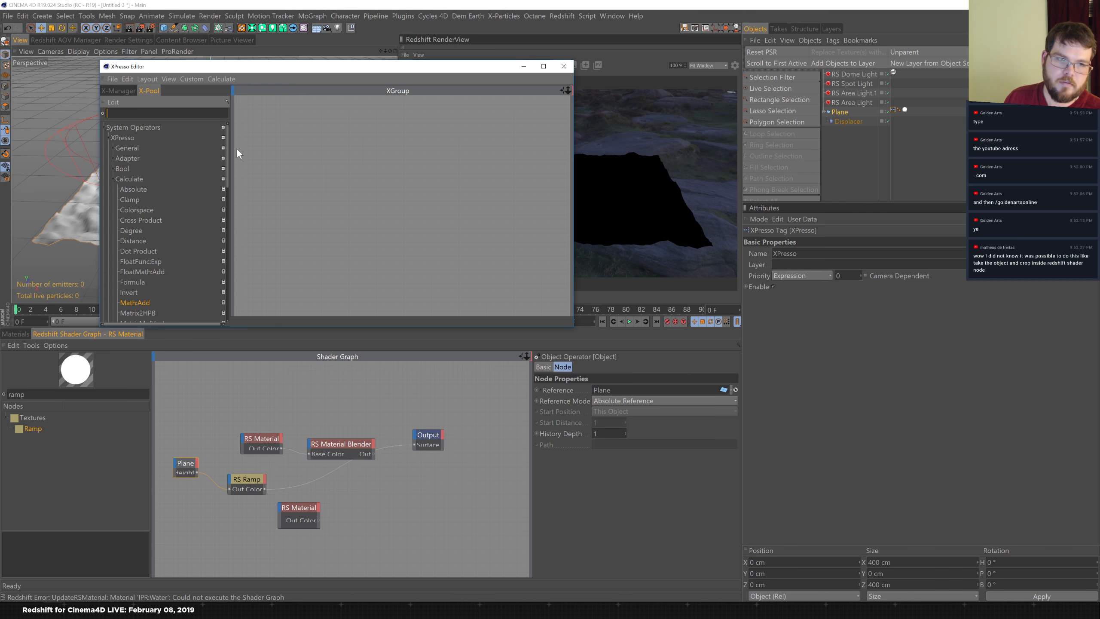
- Look through the XPresso editor's new node options, close the editor and reposition the Plane node in the shader graph
{"action": "right_click", "coordinate": [339, 173]}
{"action": "mouse_move", "coordinate": [342, 178]}
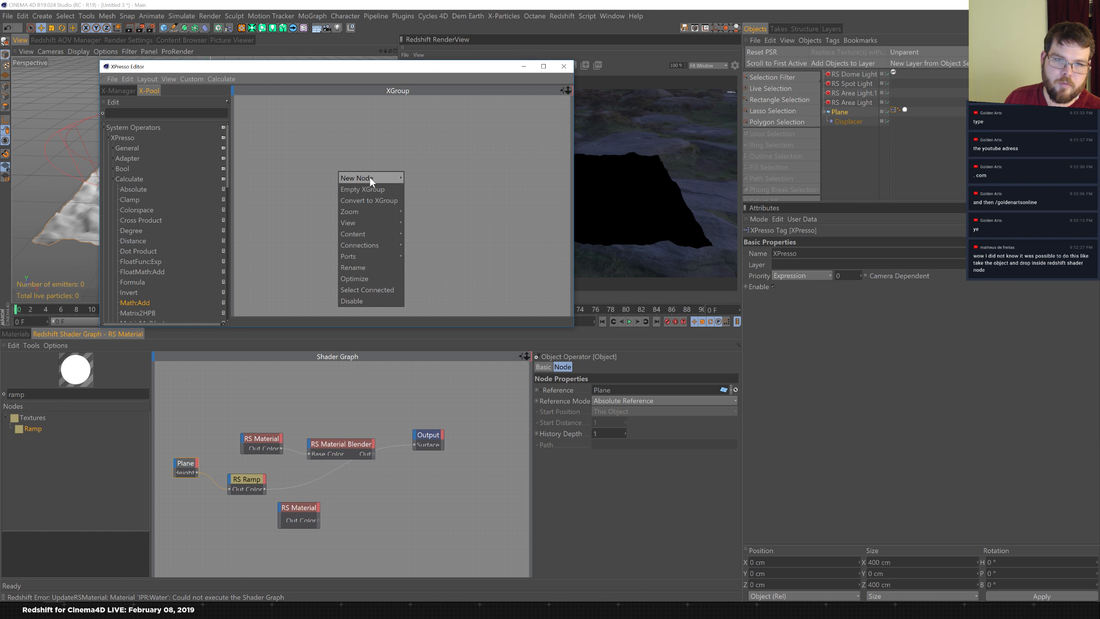
{"action": "mouse_move", "coordinate": [431, 188]}
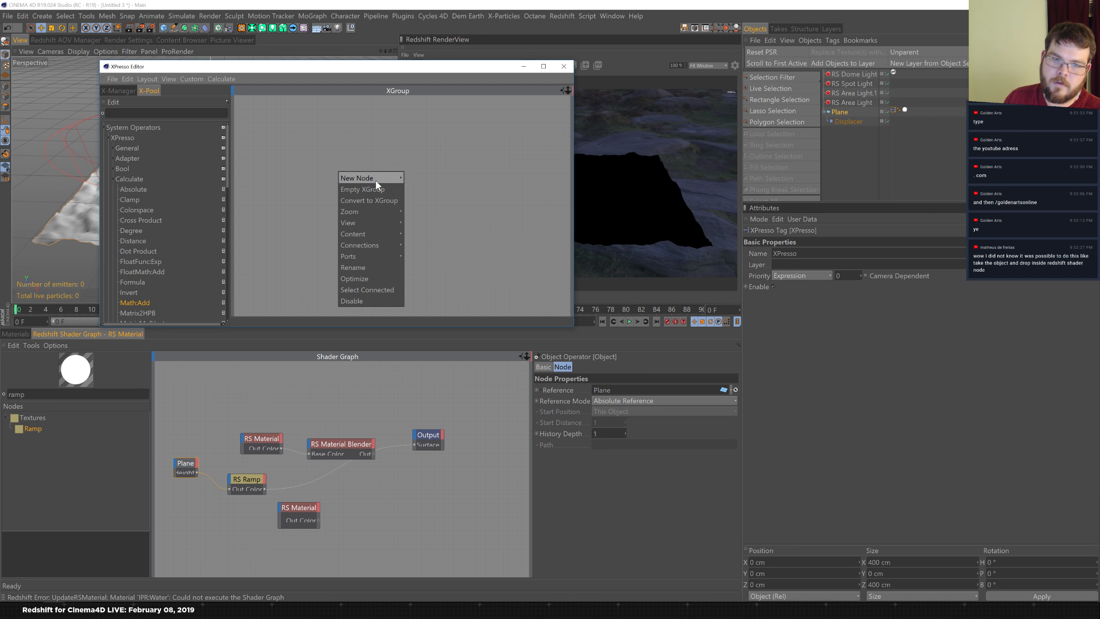
{"action": "left_click", "coordinate": [316, 263]}
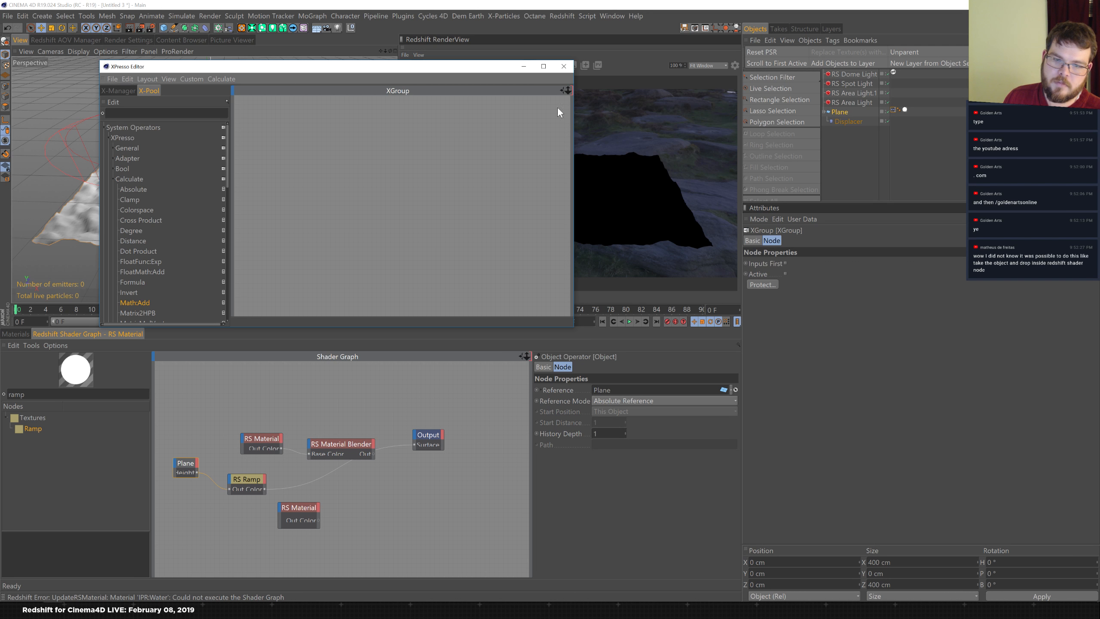
{"action": "left_click", "coordinate": [563, 66]}
{"action": "left_click_drag", "start_coordinate": [186, 468], "coordinate": [182, 460]}
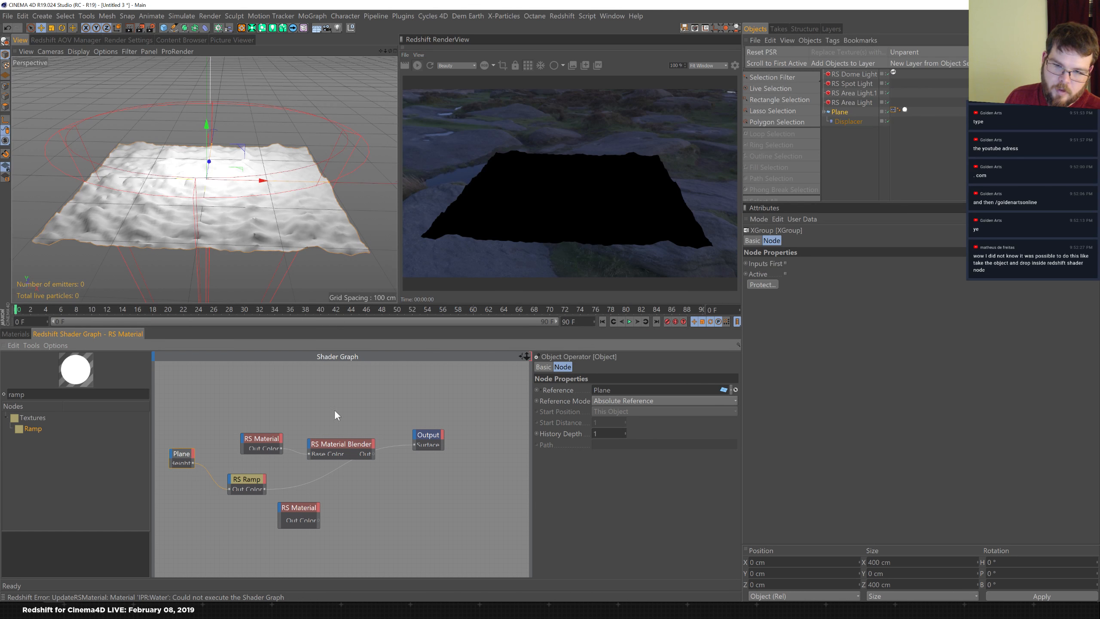
- Add a Height Segments output to the Plane node and connect it to the RS Ramp's input
{"action": "left_click", "coordinate": [192, 454]}
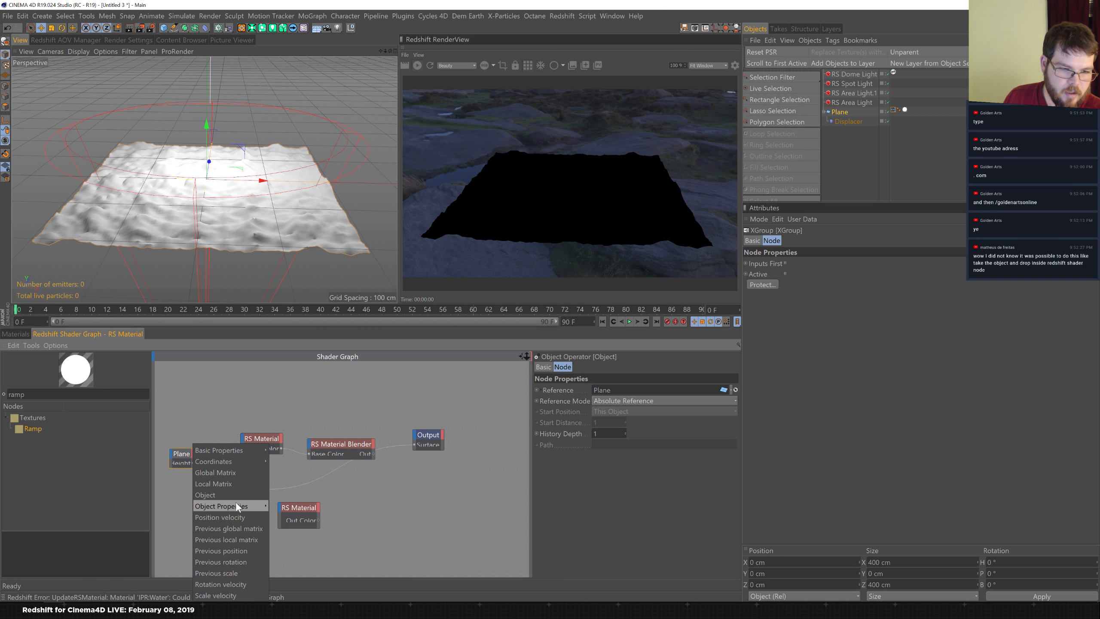
{"action": "mouse_move", "coordinate": [248, 504]}
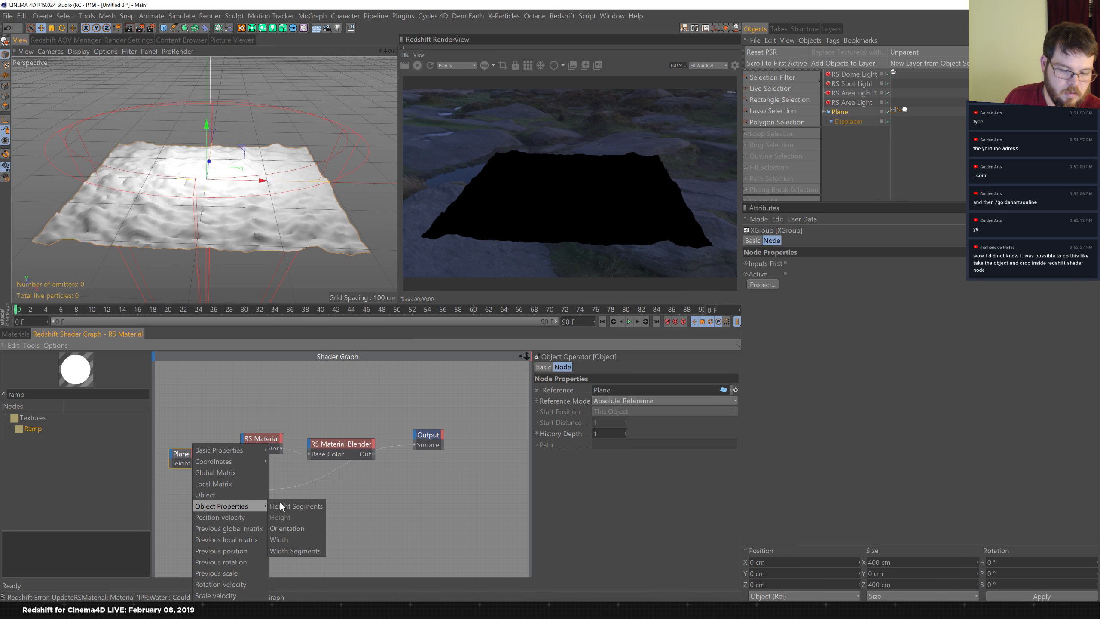
{"action": "left_click", "coordinate": [304, 505]}
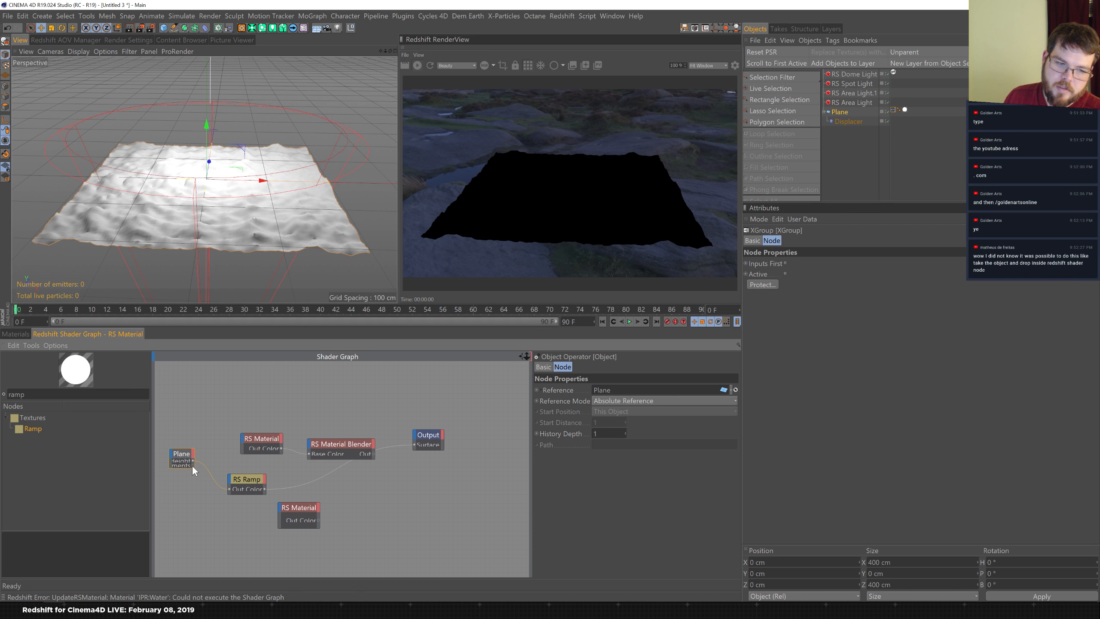
{"action": "left_click_drag", "start_coordinate": [229, 490], "coordinate": [230, 488]}
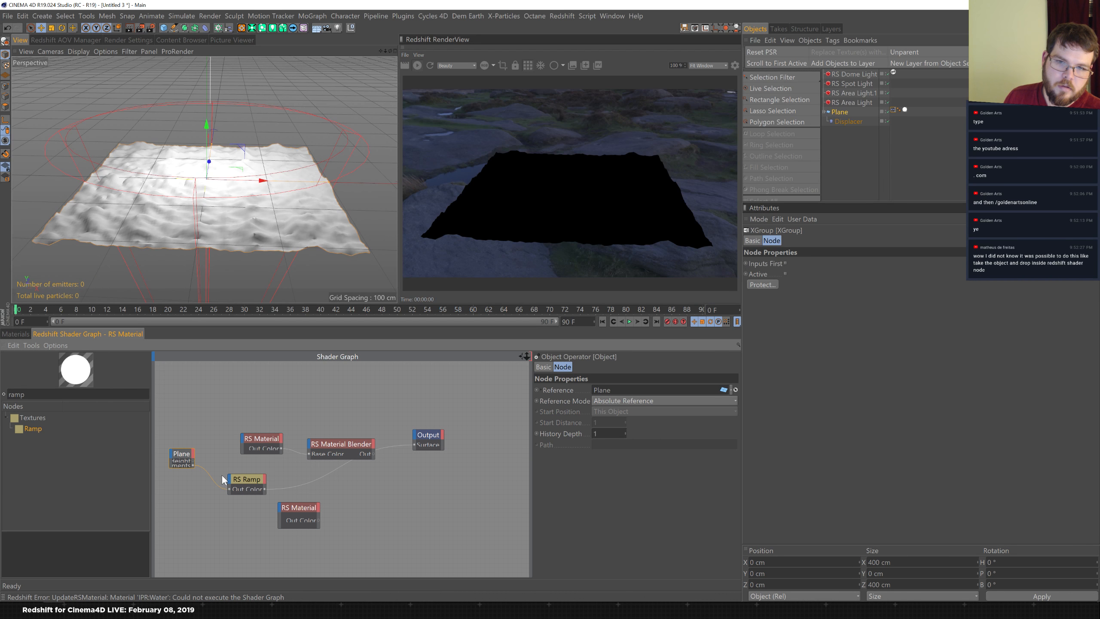
- Try to connect the Plane node's height outputs directly to the Output node's Surface
{"action": "left_click_drag", "start_coordinate": [193, 465], "coordinate": [413, 444]}
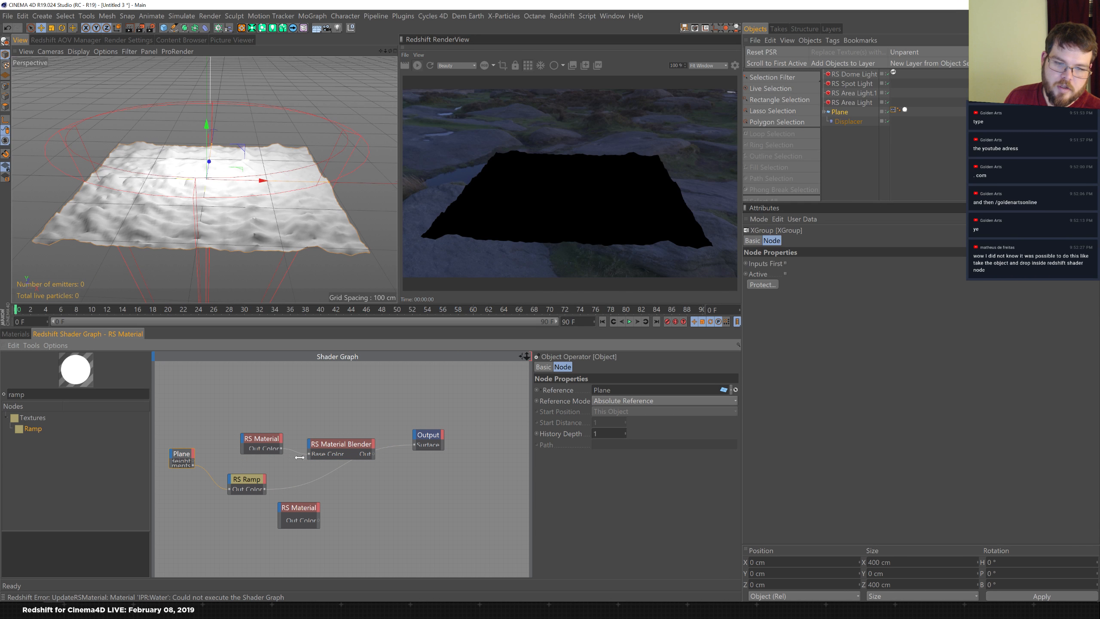
{"action": "left_click_drag", "start_coordinate": [339, 460], "coordinate": [414, 444]}
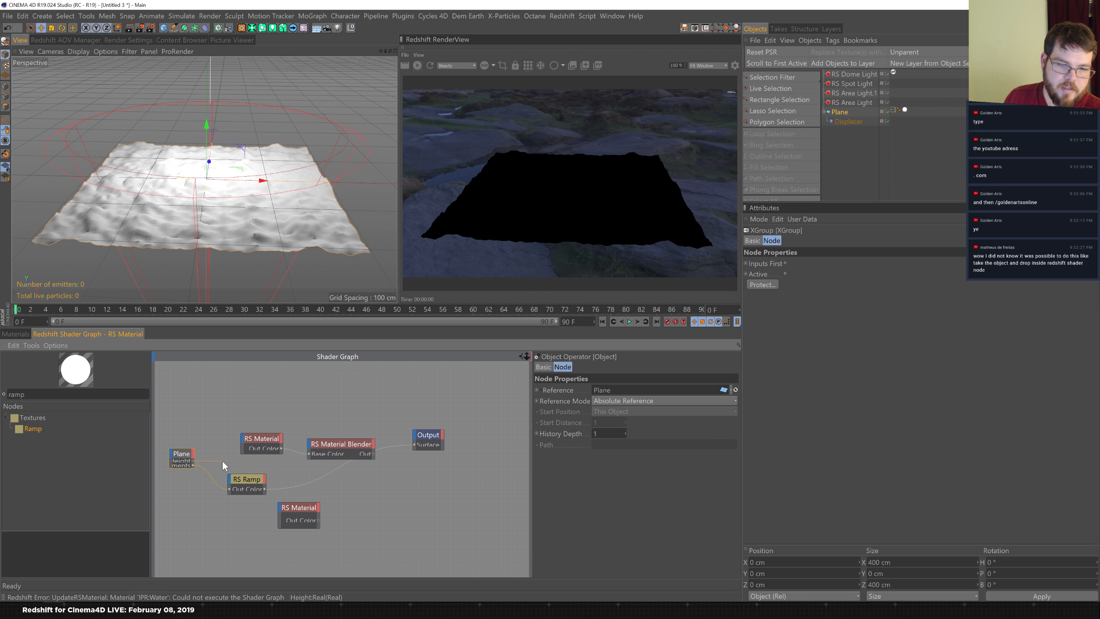
{"action": "left_click_drag", "start_coordinate": [191, 465], "coordinate": [412, 446]}
- Add an RS Change Range node and wire it between the Plane's Height Segments output and the Output node's Surface
{"action": "left_click_drag", "start_coordinate": [32, 394], "coordinate": [2, 392]}
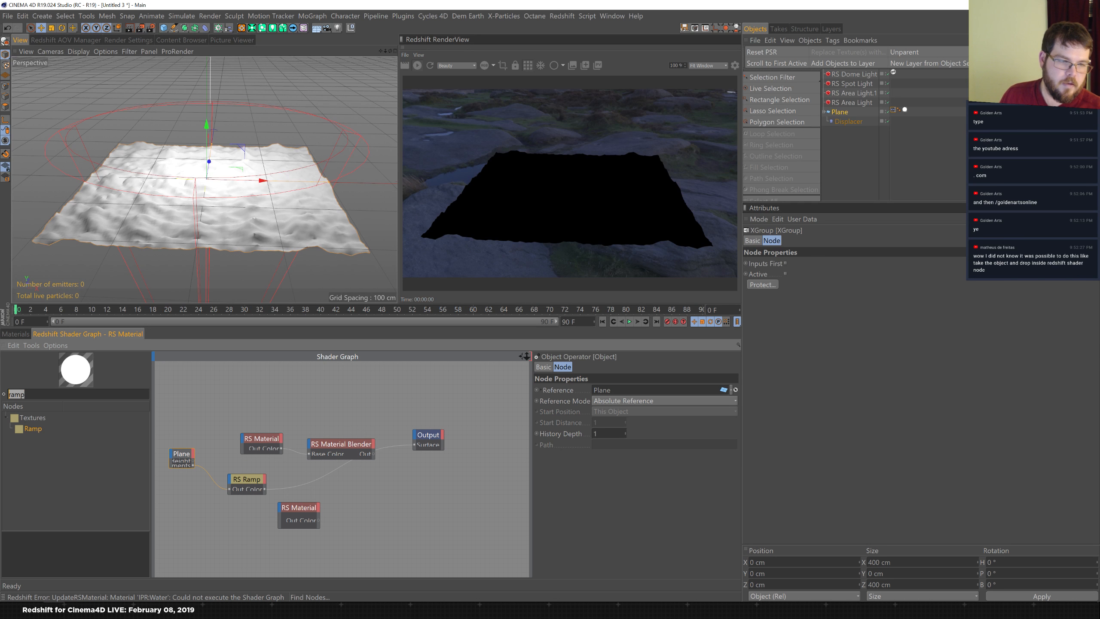
{"action": "type", "text": "c"}
{"action": "key", "text": "BackSpace"}
{"action": "type", "text": "c"}
{"action": "key", "text": "BackSpace"}
{"action": "type", "text": "ch"}
{"action": "key", "text": "BackSpace"}
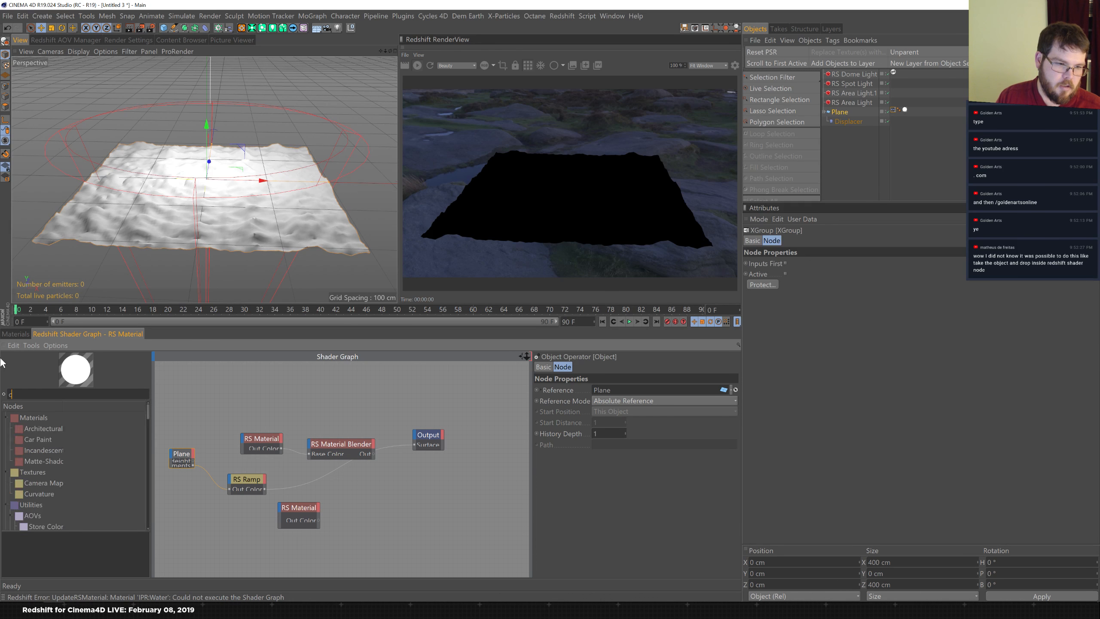
{"action": "key", "text": "BackSpace"}
{"action": "type", "text": "ran"}
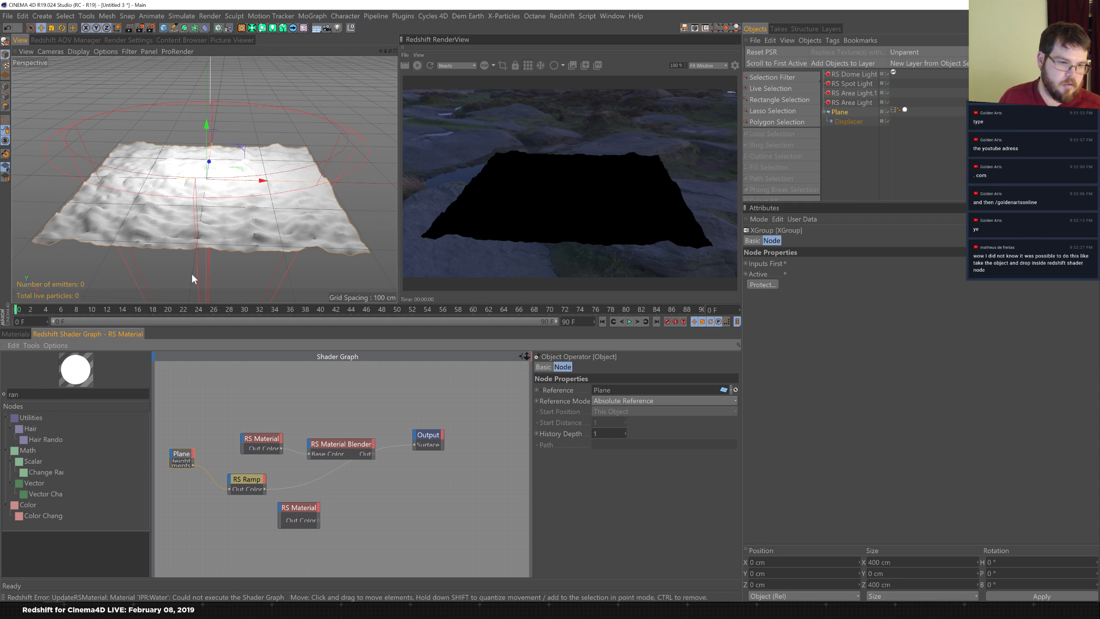
{"action": "left_click_drag", "start_coordinate": [46, 472], "coordinate": [210, 498]}
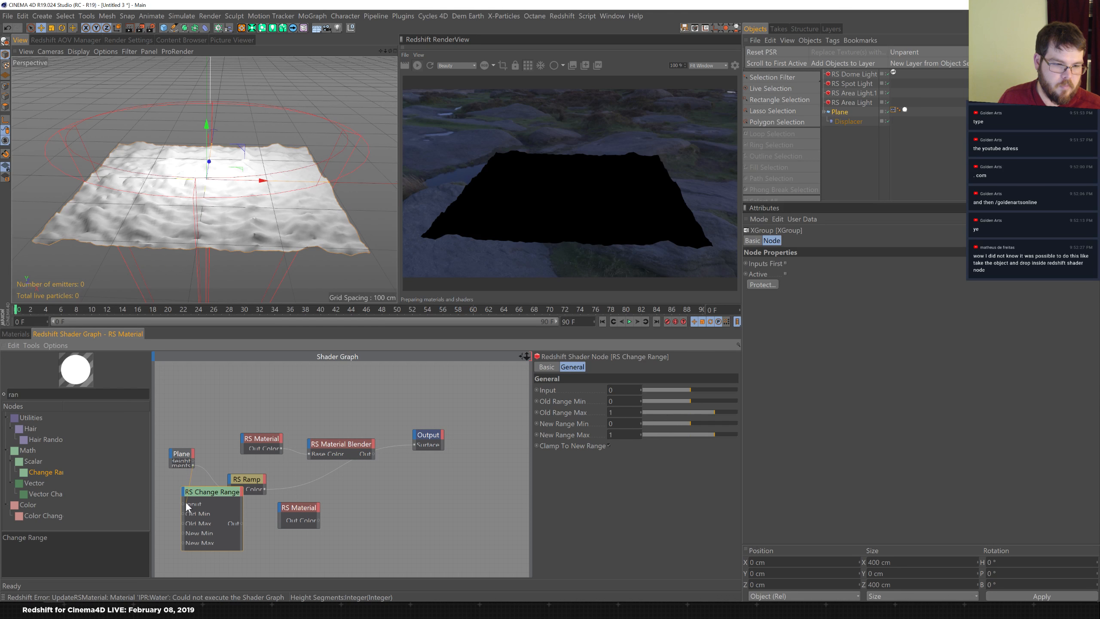
{"action": "left_click_drag", "start_coordinate": [183, 502], "coordinate": [183, 502]}
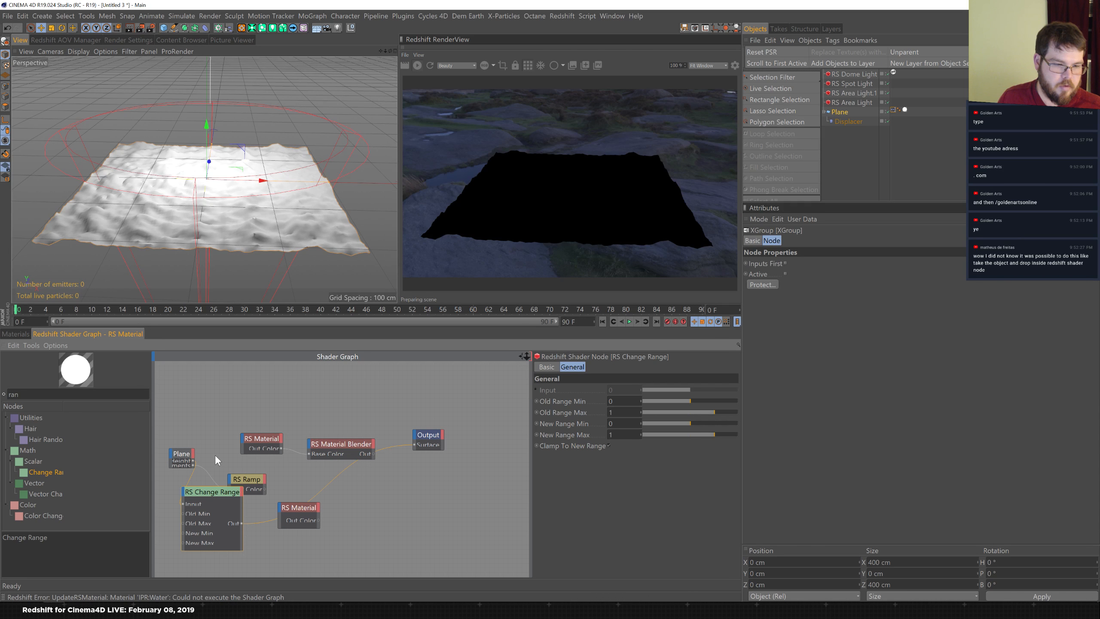
- Set the Change Range node's New Range Min to 0.1 and New Range Max to 0.556, testing Clamp To New Range on and off
{"action": "mouse_move", "coordinate": [693, 433]}
{"action": "left_mouse_down"}
{"action": "mouse_move", "coordinate": [702, 432]}
{"action": "mouse_move", "coordinate": [694, 422]}
{"action": "left_mouse_up"}
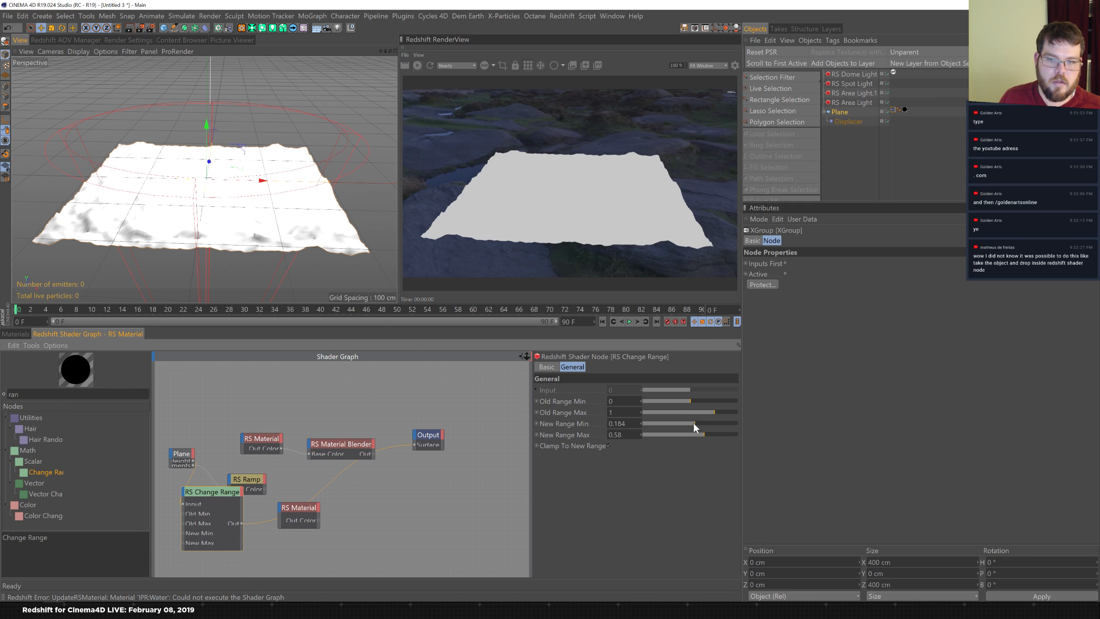
{"action": "left_click_drag", "start_coordinate": [692, 422], "coordinate": [692, 423]}
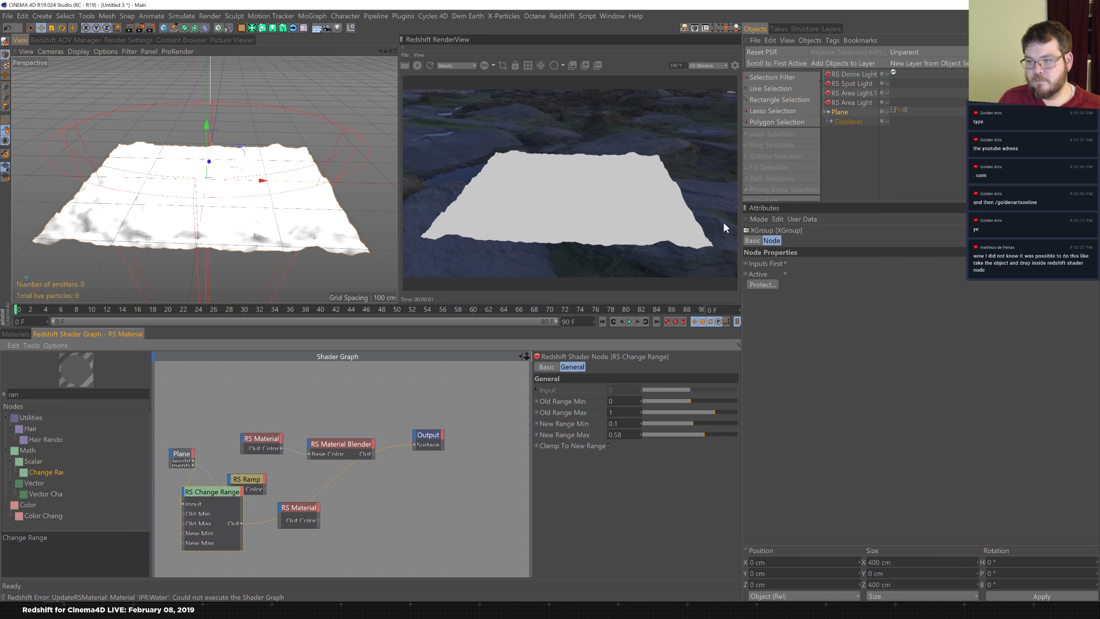
{"action": "left_click_drag", "start_coordinate": [701, 434], "coordinate": [697, 432]}
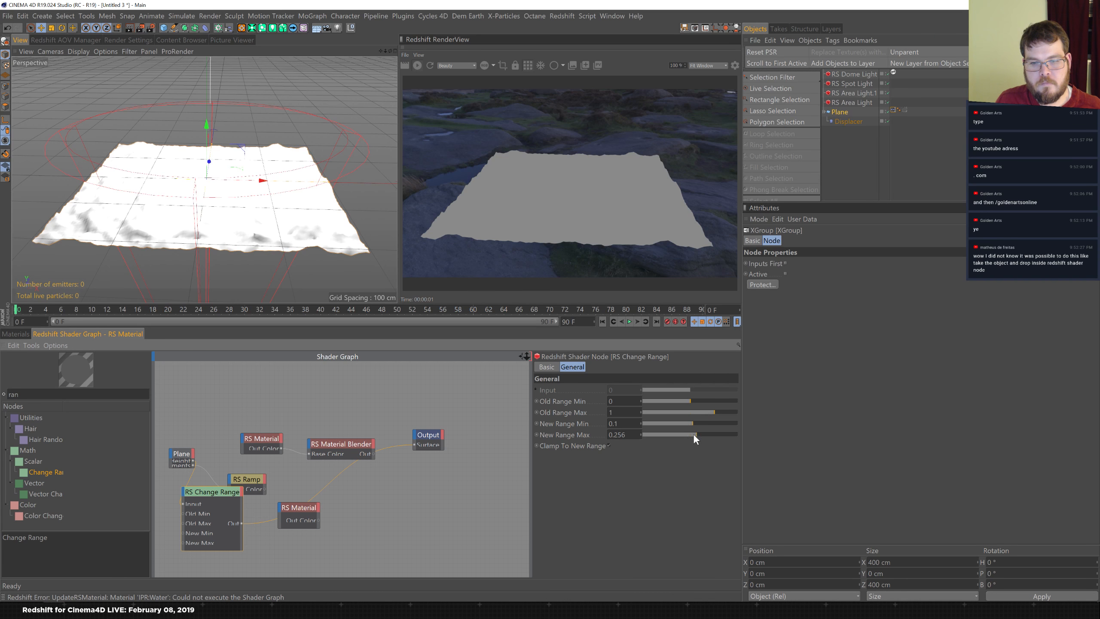
{"action": "left_click", "coordinate": [609, 445]}
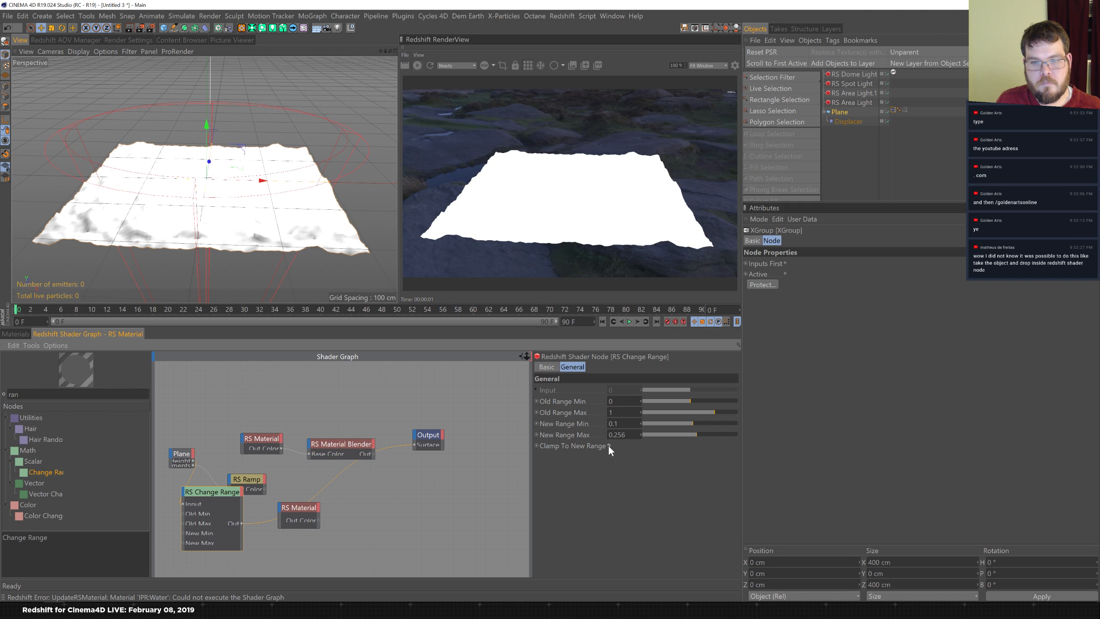
{"action": "left_click", "coordinate": [609, 445]}
{"action": "left_click", "coordinate": [703, 434]}
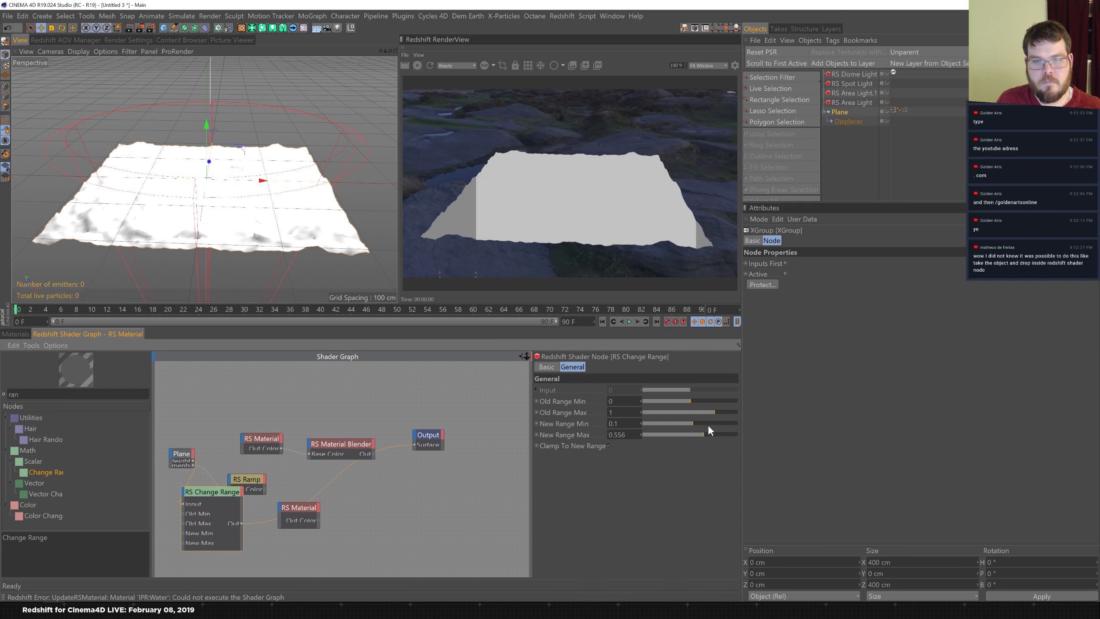
{"action": "left_click", "coordinate": [193, 455]}
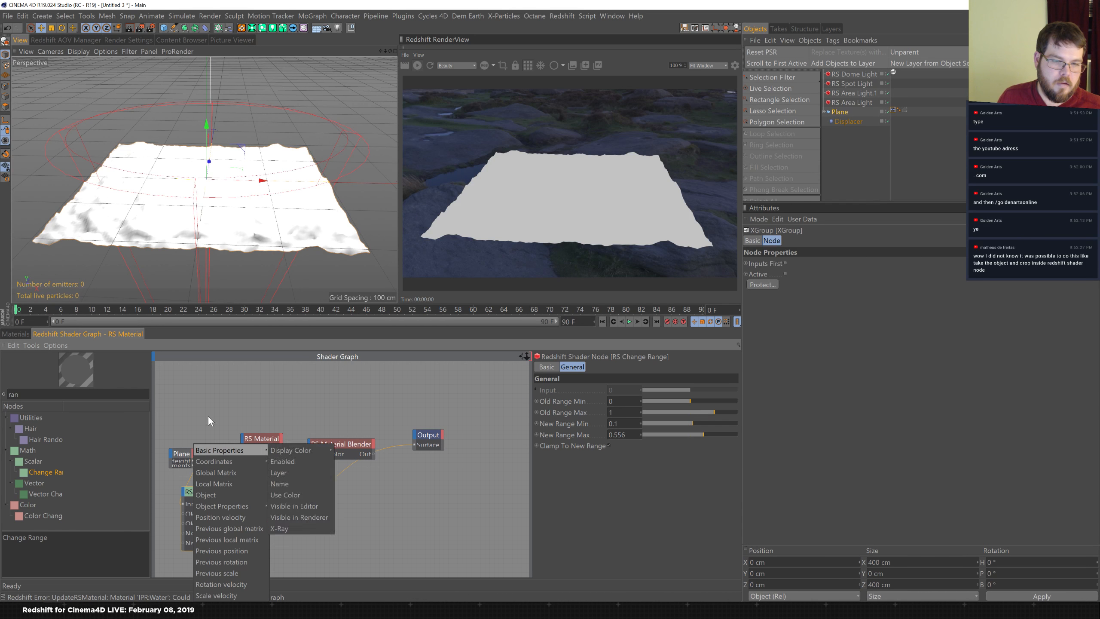
{"action": "left_click", "coordinate": [208, 416]}
{"action": "left_click", "coordinate": [195, 461]}
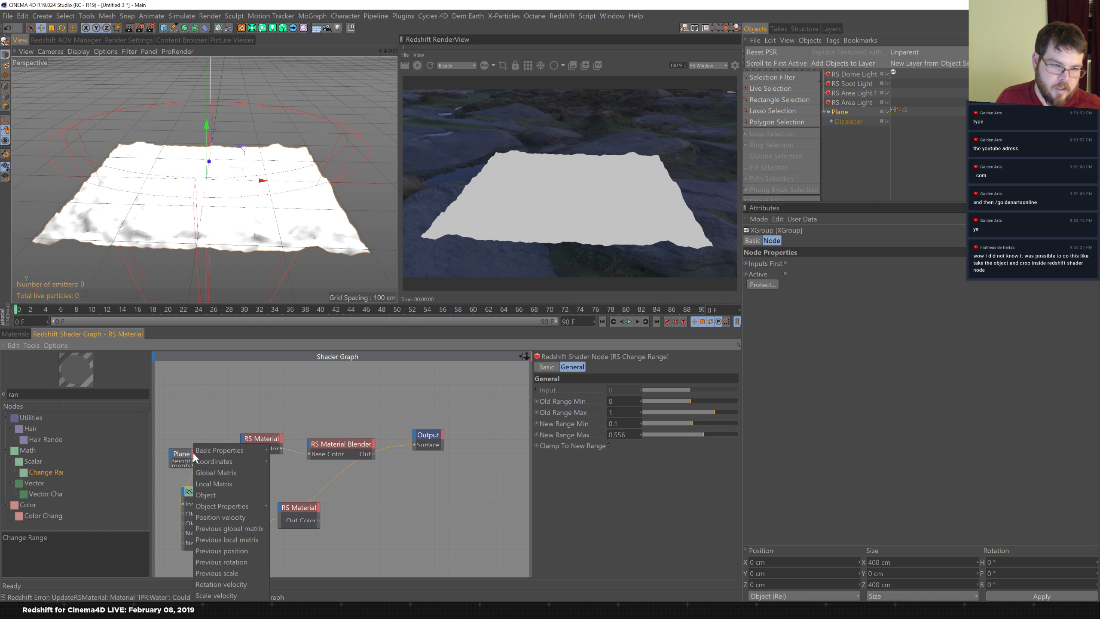
{"action": "mouse_move", "coordinate": [253, 506]}
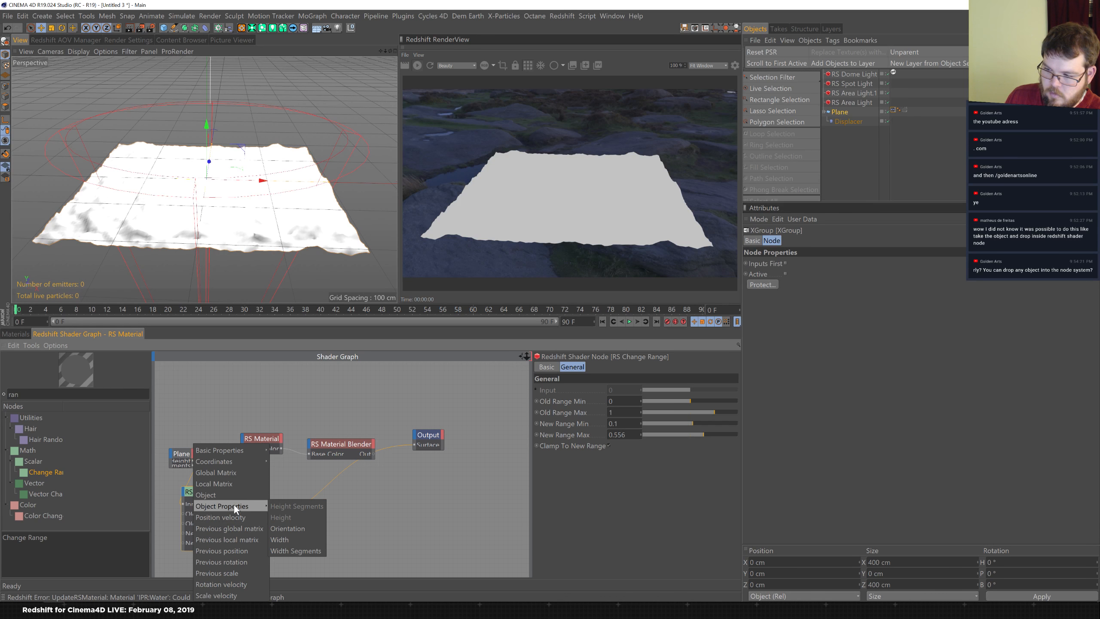
{"action": "left_click", "coordinate": [273, 402]}
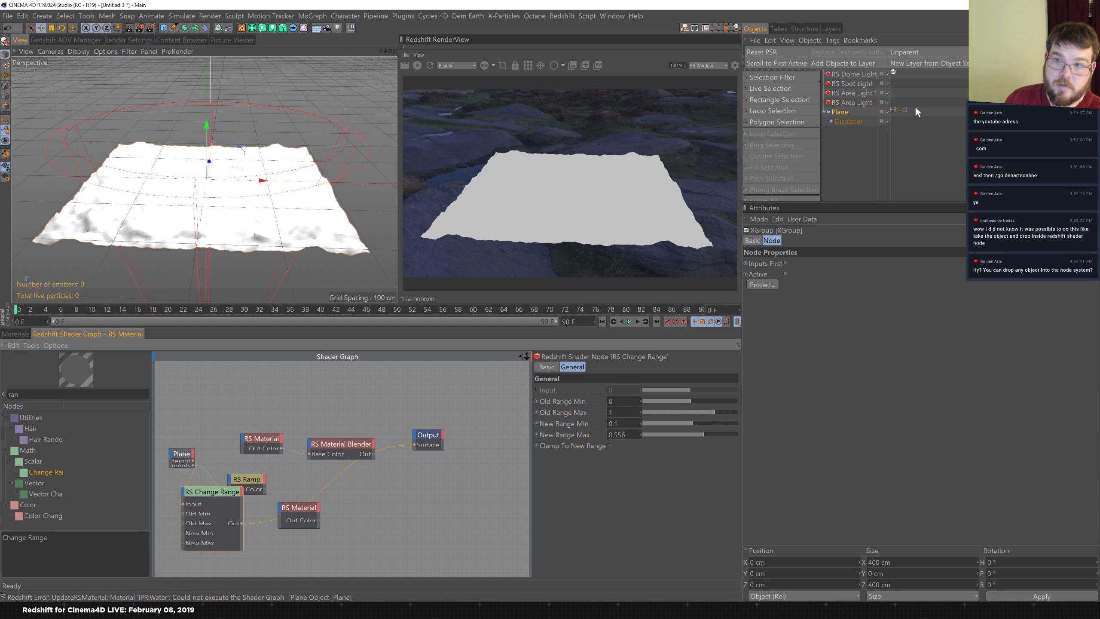
- Bring the RS Area Light into the shader graph, look through its available outputs, and delete its node
{"action": "left_click_drag", "start_coordinate": [839, 105], "coordinate": [208, 416]}
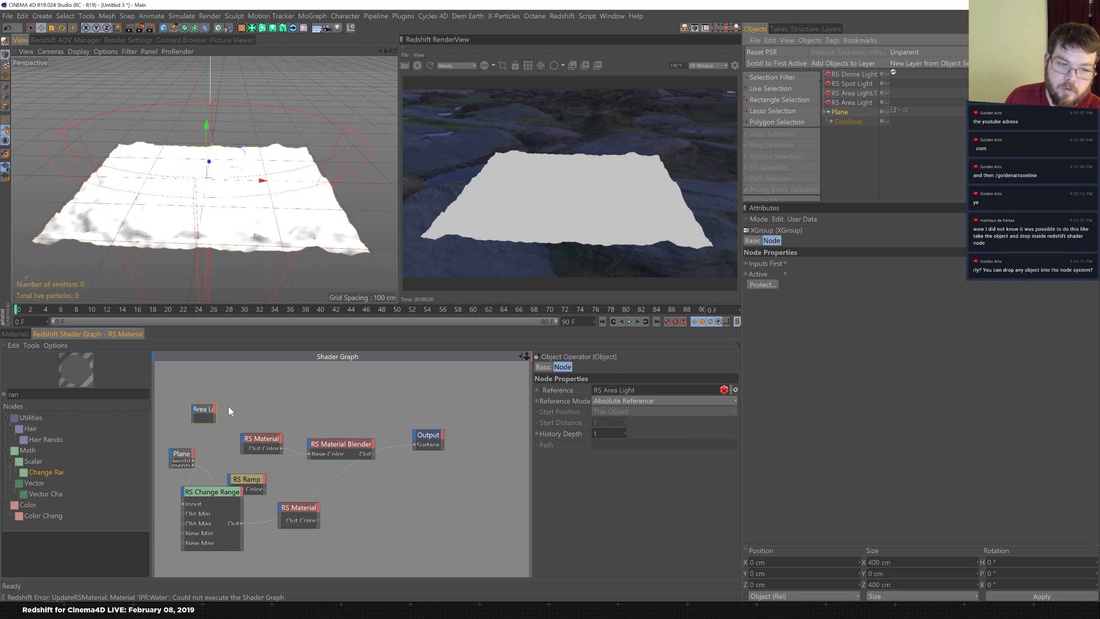
{"action": "left_click", "coordinate": [215, 408]}
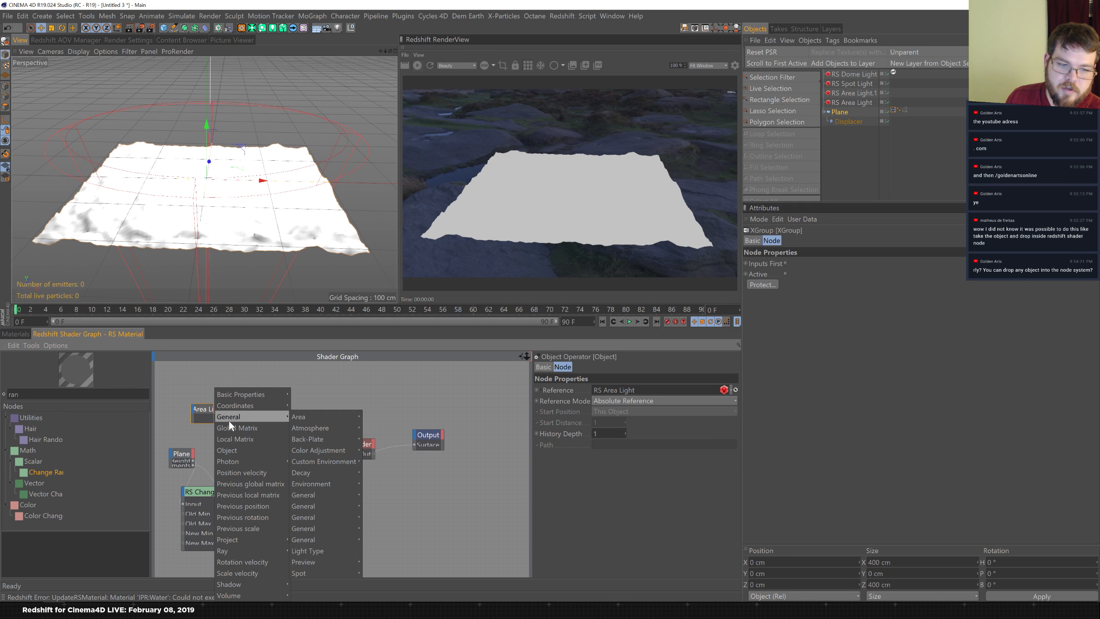
{"action": "left_click_drag", "start_coordinate": [220, 372], "coordinate": [175, 436]}
{"action": "key", "text": "Delete"}
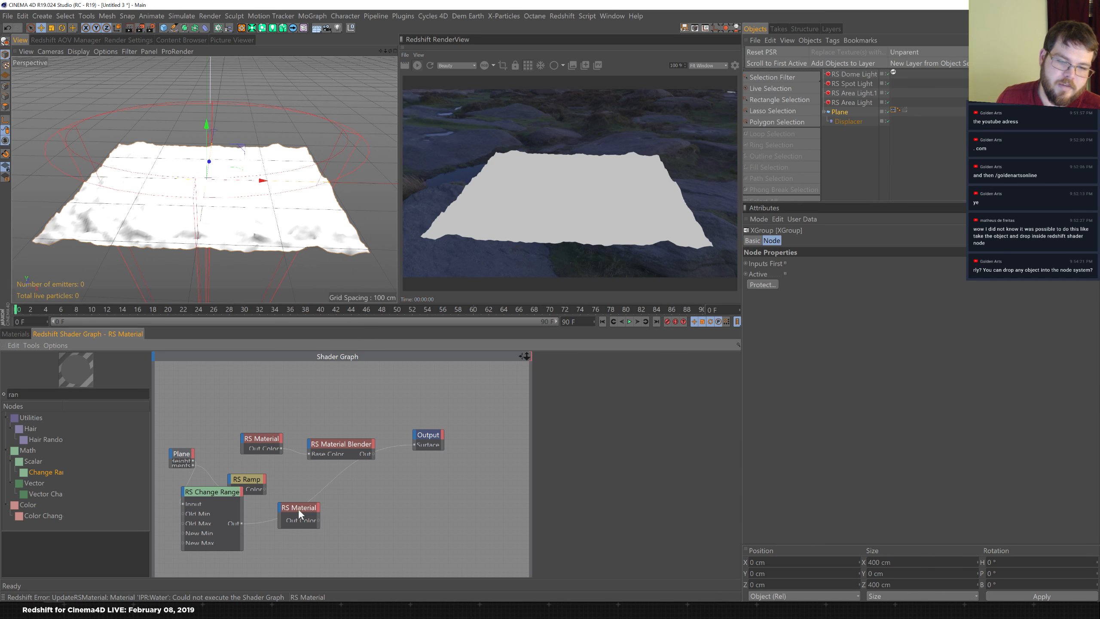
- Spread out the unconnected RS Material, RS Ramp and RS Change Range nodes and enlarge the Plane node to show its ports
{"action": "left_click_drag", "start_coordinate": [298, 509], "coordinate": [357, 520]}
{"action": "left_click_drag", "start_coordinate": [248, 484], "coordinate": [272, 478]}
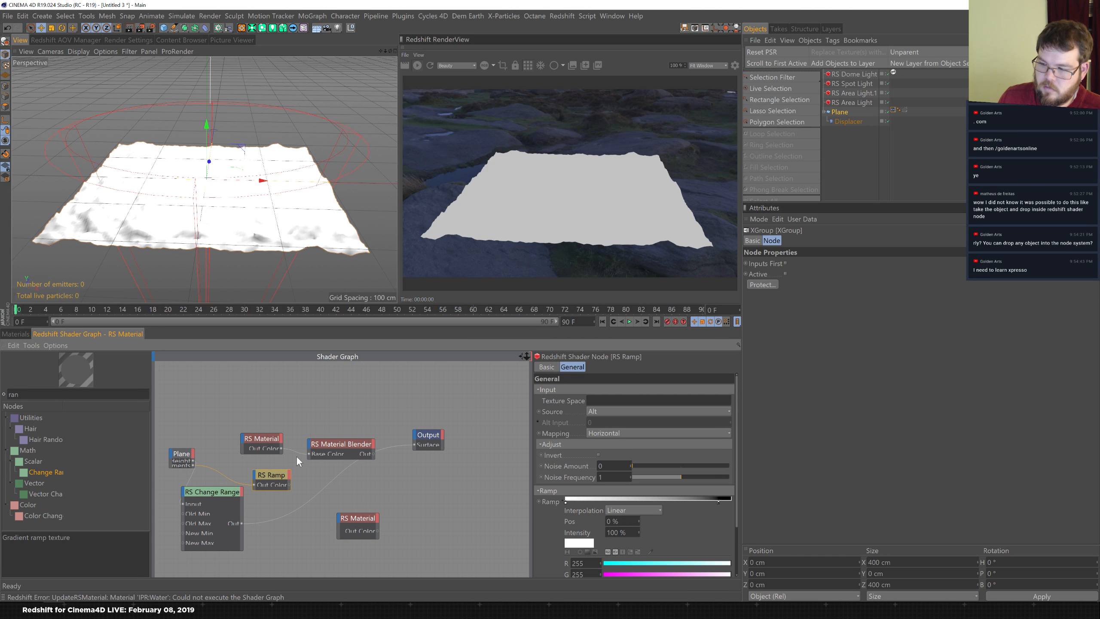
{"action": "left_click_drag", "start_coordinate": [222, 500], "coordinate": [240, 515]}
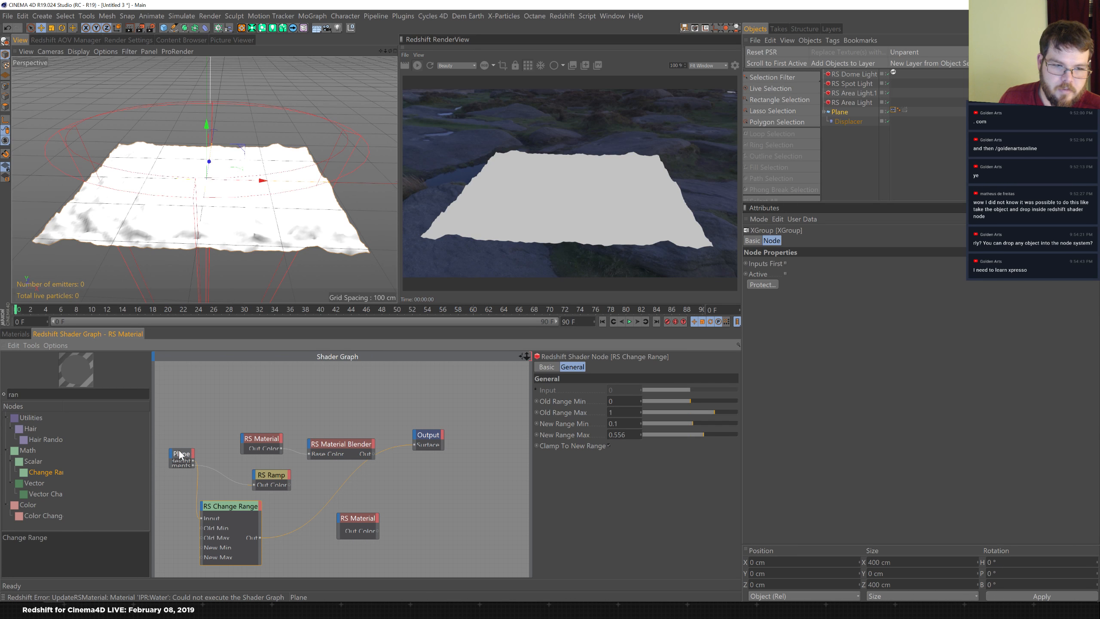
{"action": "left_click", "coordinate": [182, 460]}
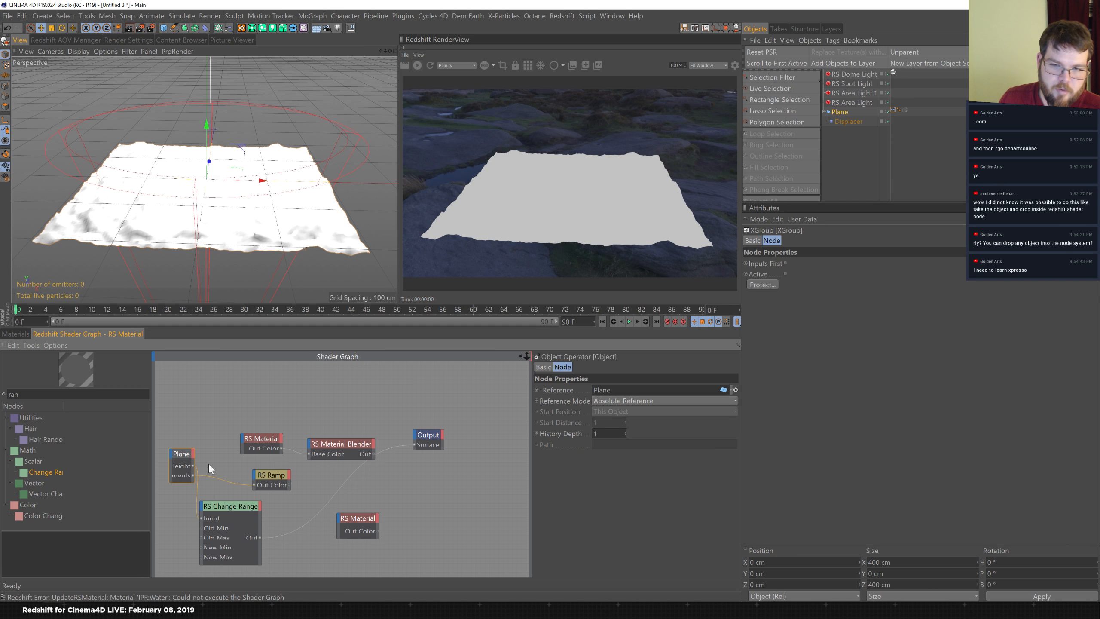
{"action": "left_click_drag", "start_coordinate": [268, 474], "coordinate": [244, 473]}
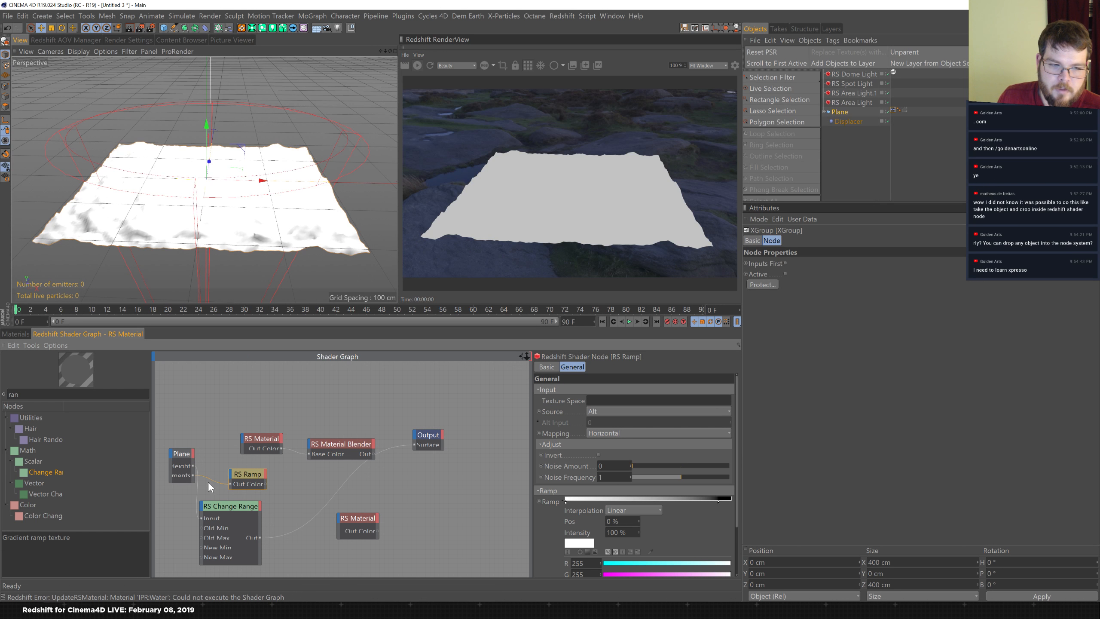
- Add a Local Matrix output to the Plane node and try to connect it to the Change Range Input and the Output's Surface
{"action": "left_click", "coordinate": [191, 454]}
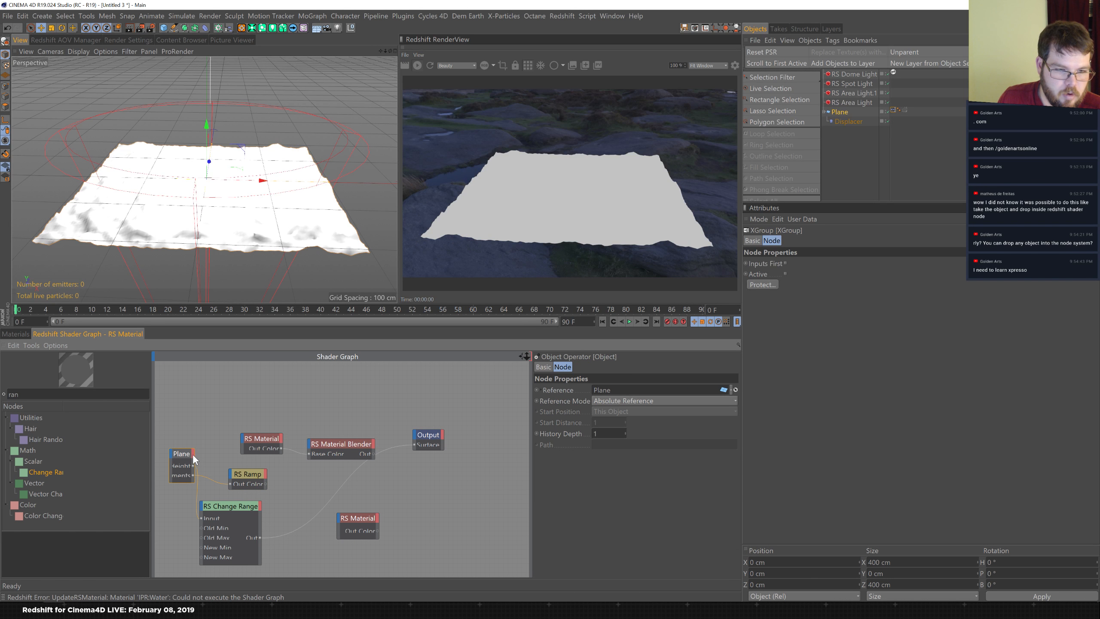
{"action": "left_click", "coordinate": [191, 453]}
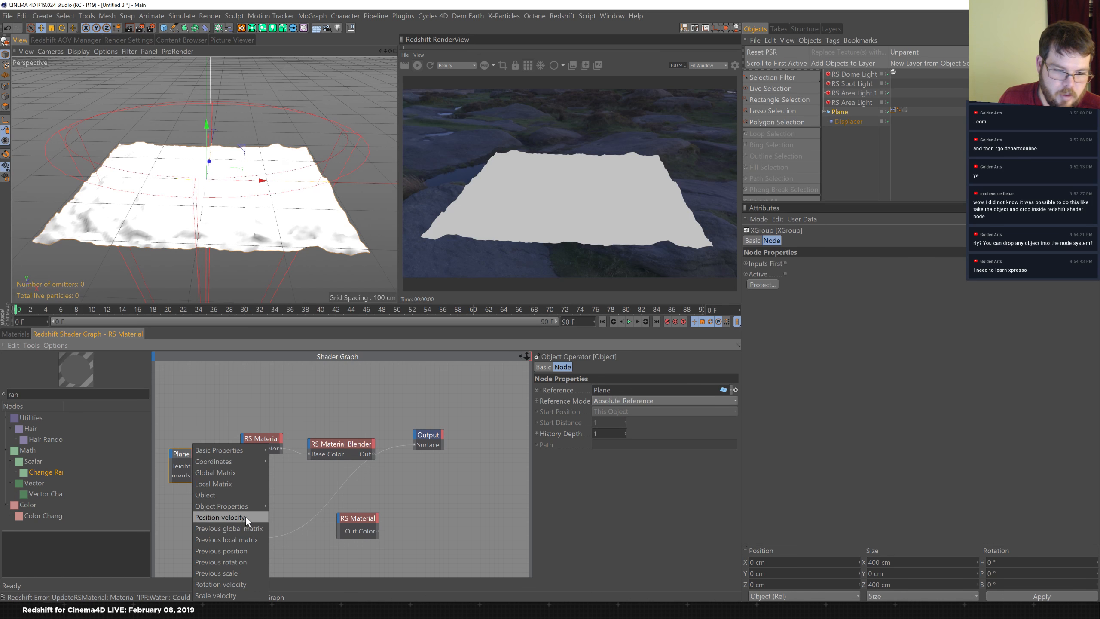
{"action": "mouse_move", "coordinate": [246, 504]}
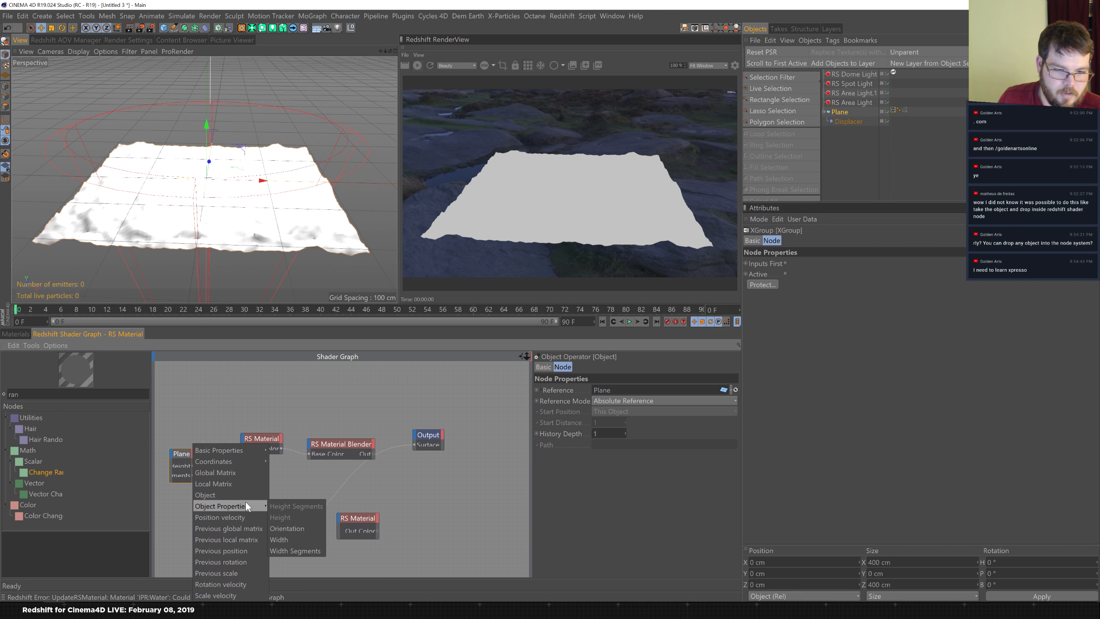
{"action": "left_click", "coordinate": [225, 482]}
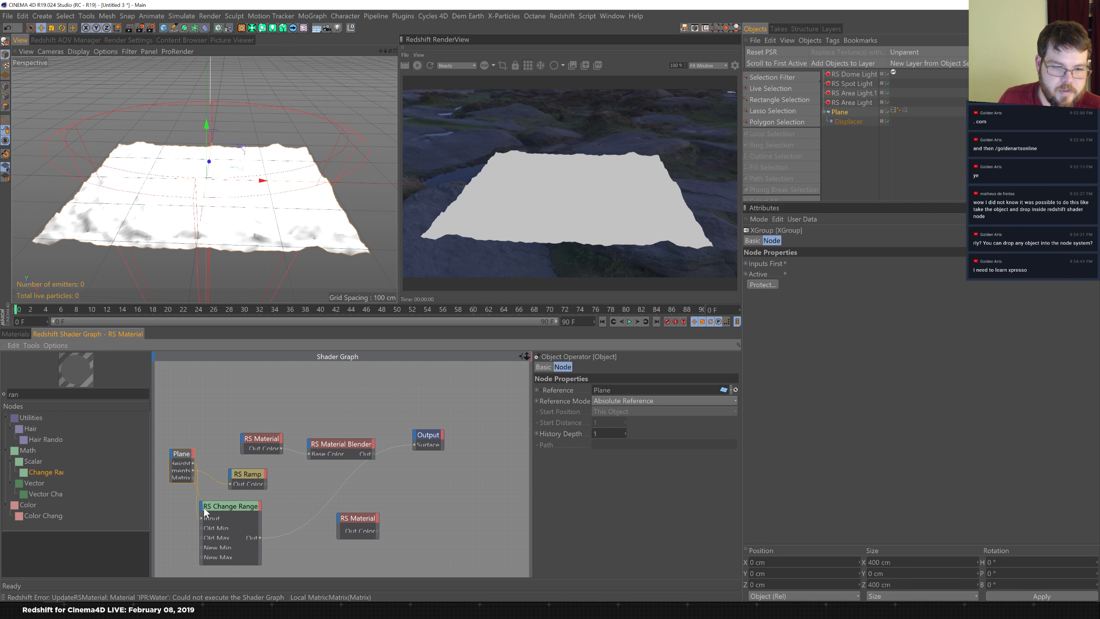
{"action": "left_click_drag", "start_coordinate": [201, 516], "coordinate": [201, 517]}
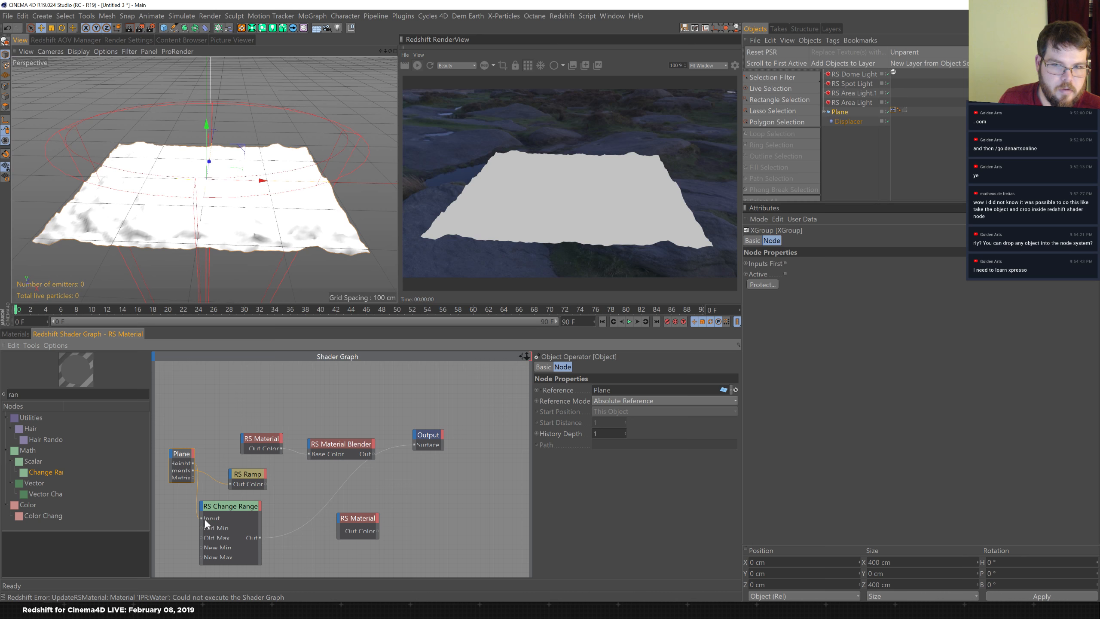
{"action": "left_click_drag", "start_coordinate": [191, 476], "coordinate": [200, 493]}
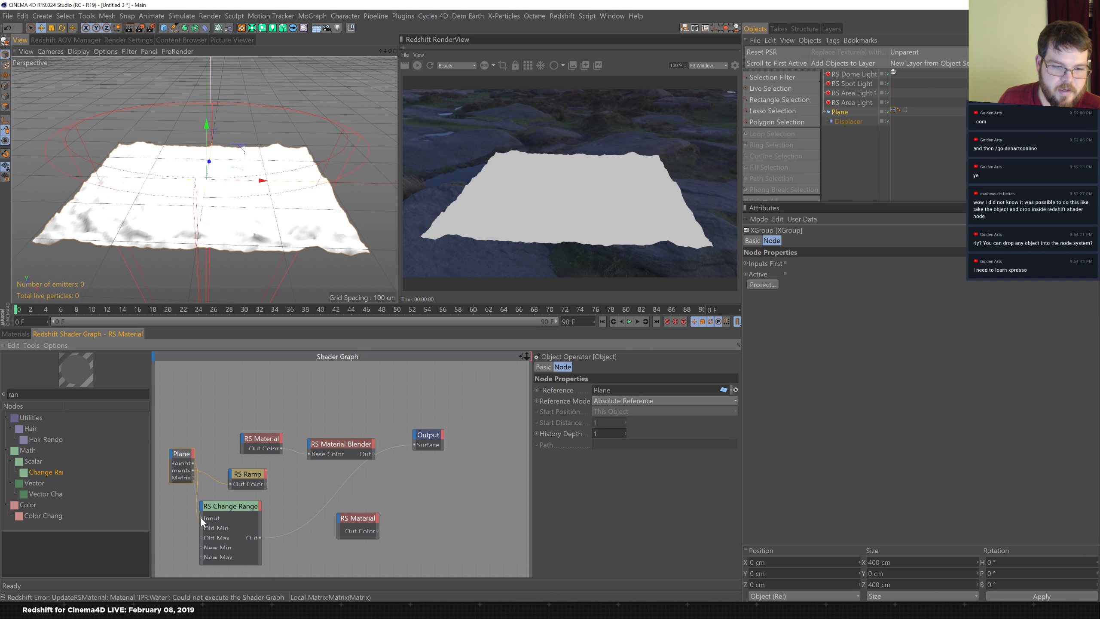
{"action": "left_click_drag", "start_coordinate": [200, 519], "coordinate": [415, 444]}
{"action": "left_click", "coordinate": [194, 452]}
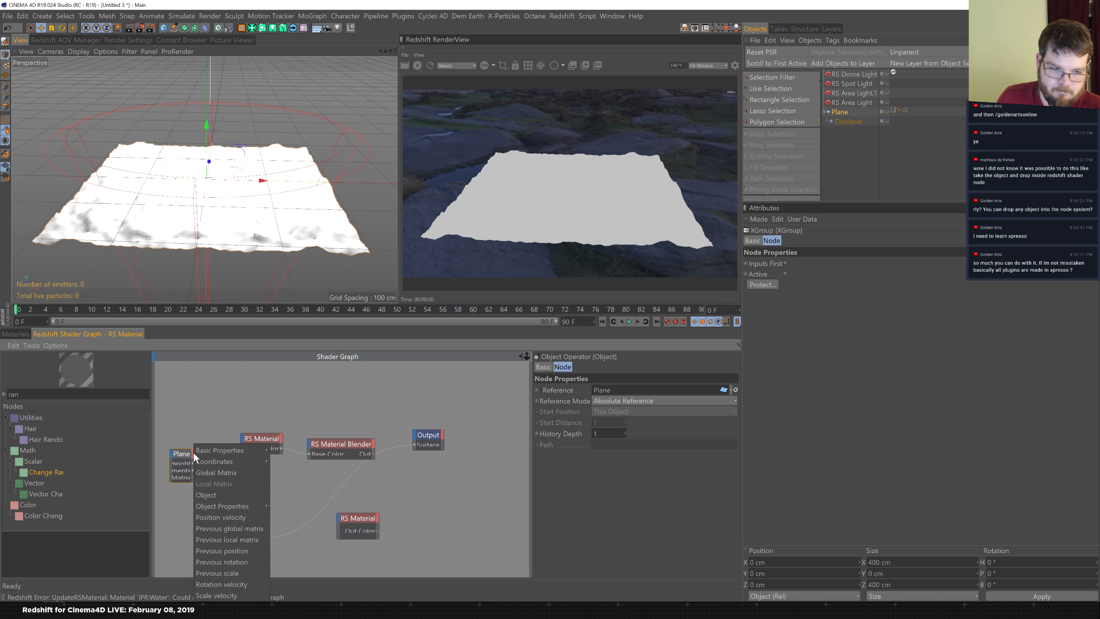
{"action": "mouse_move", "coordinate": [225, 462]}
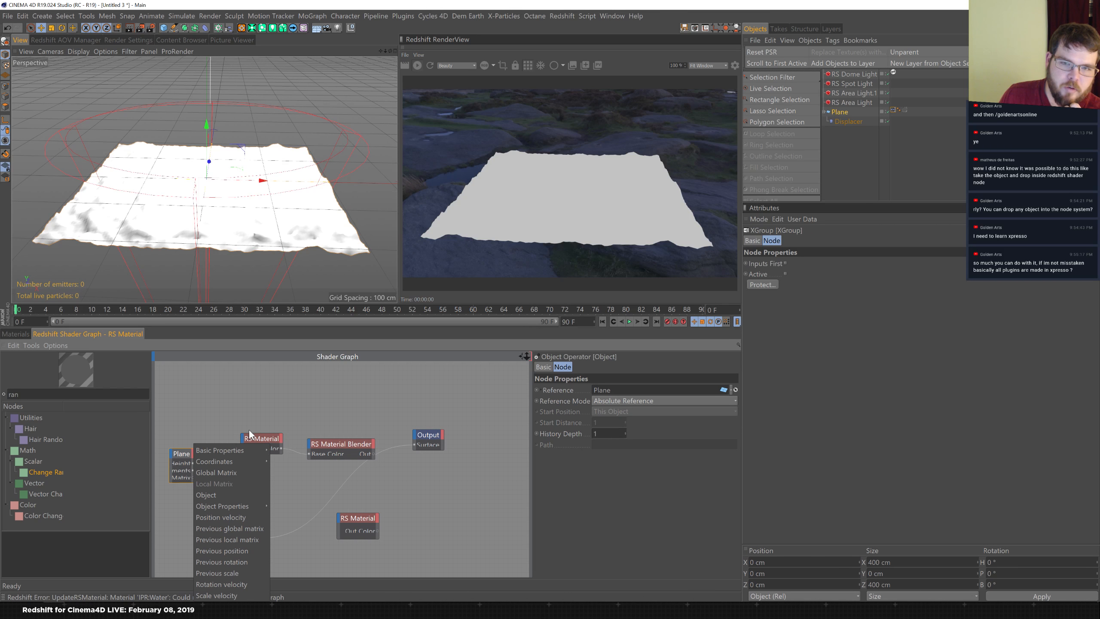
{"action": "left_click", "coordinate": [249, 407]}
- Add an XPresso Random node above the RS Material node in the shader graph
{"action": "right_click", "coordinate": [244, 408]}
{"action": "mouse_move", "coordinate": [264, 415]}
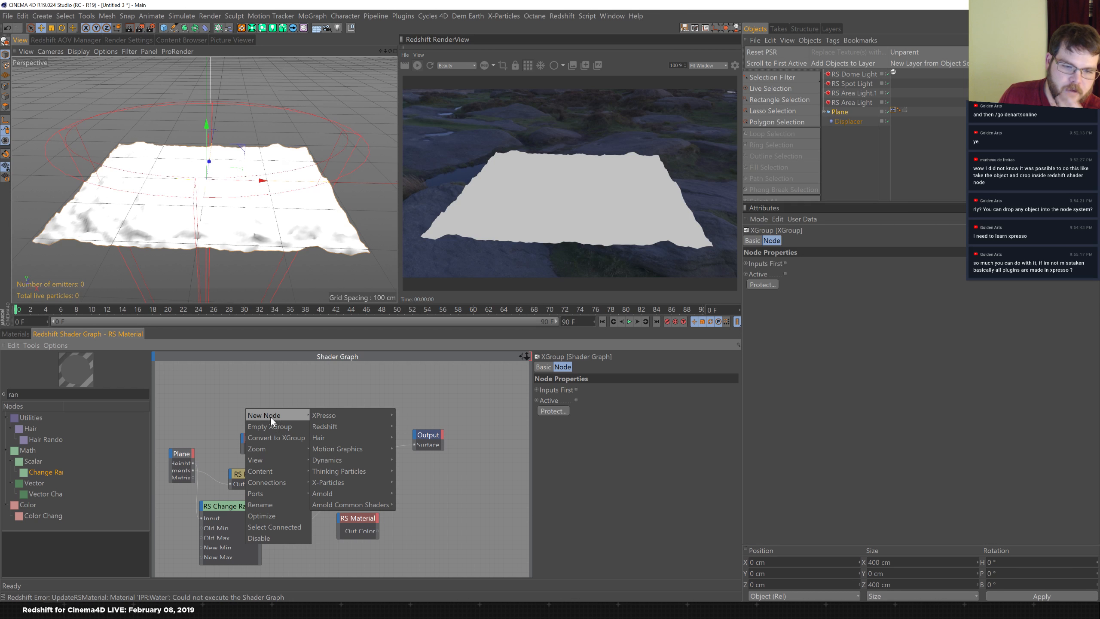
{"action": "mouse_move", "coordinate": [332, 417]}
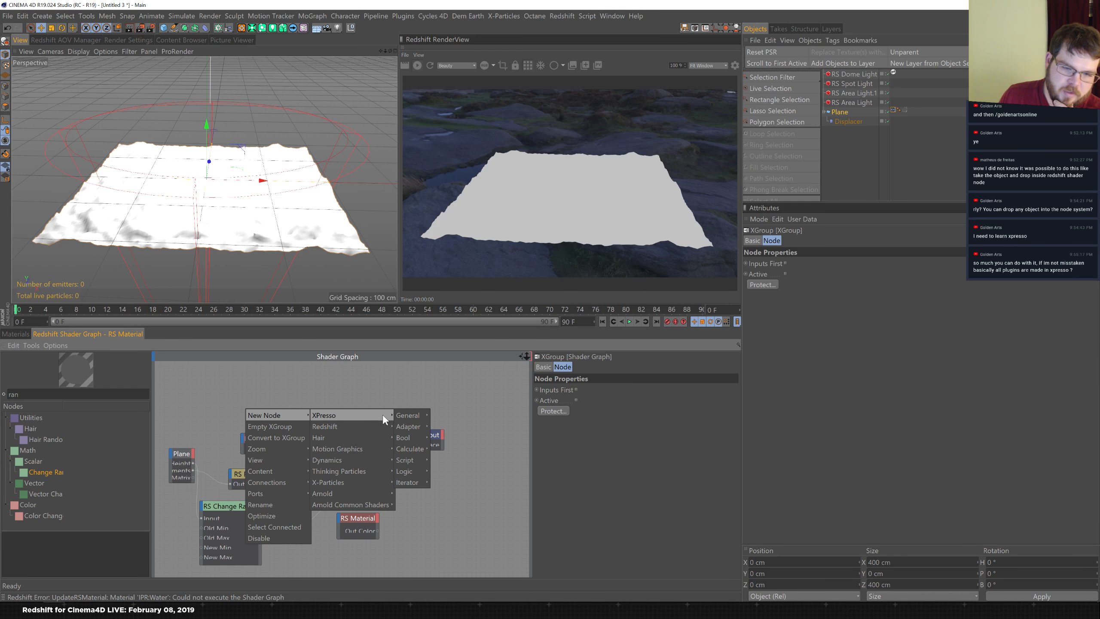
{"action": "mouse_move", "coordinate": [408, 417]}
{"action": "mouse_move", "coordinate": [397, 416]}
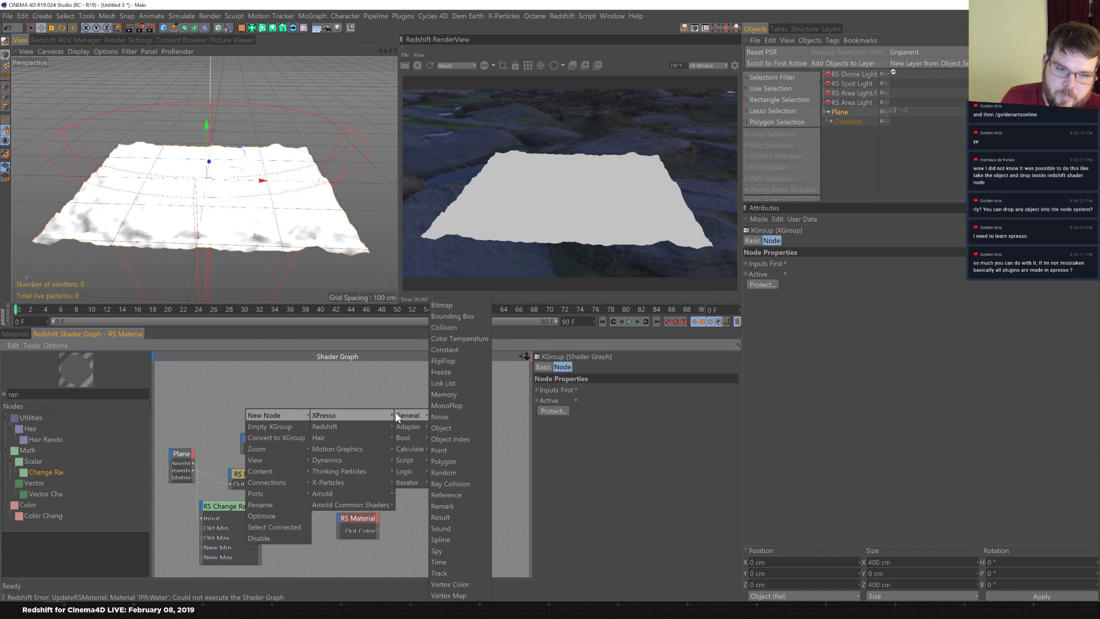
{"action": "left_click", "coordinate": [459, 471]}
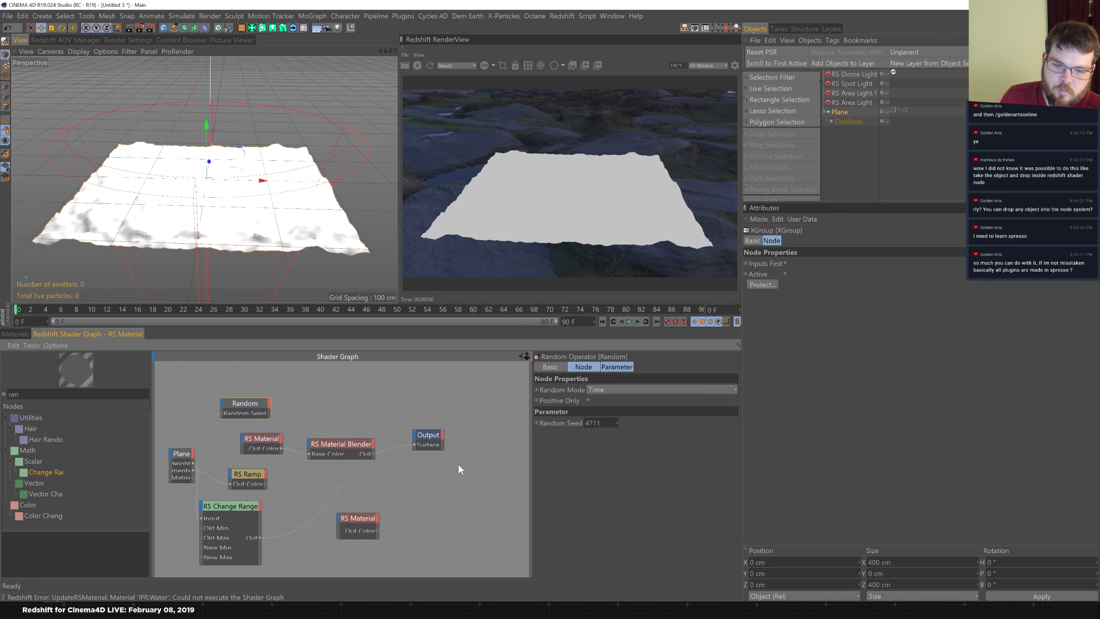
- Add a Random Vector output to the Random node, wire it into the RS Ramp, and reposition both nodes
{"action": "left_click", "coordinate": [246, 410]}
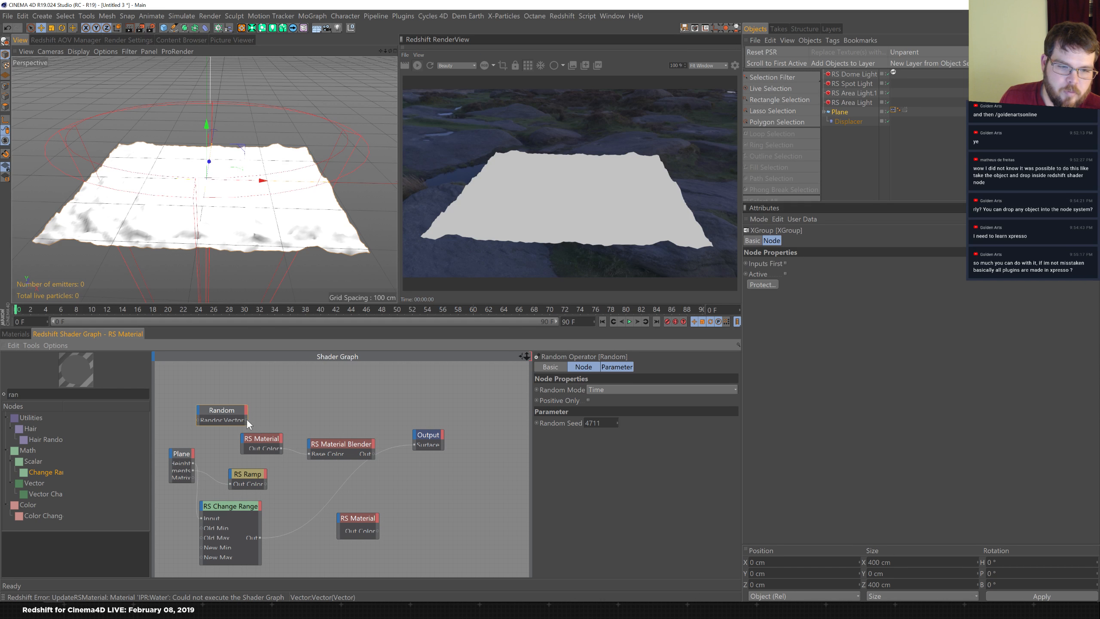
{"action": "left_click_drag", "start_coordinate": [229, 482], "coordinate": [231, 483]}
{"action": "left_click", "coordinate": [247, 473]}
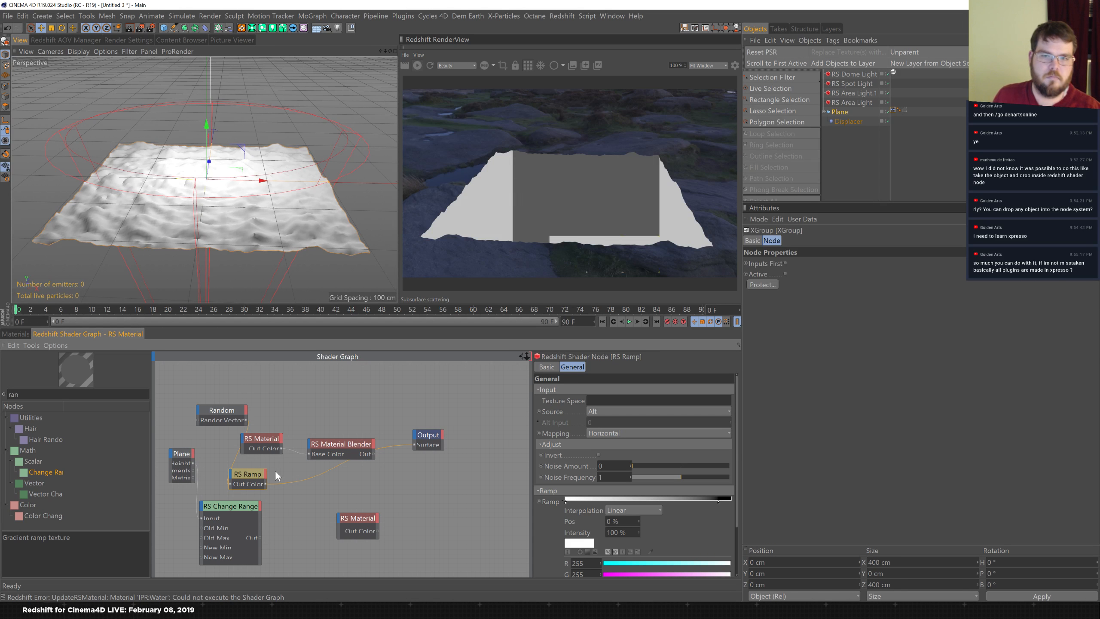
{"action": "left_click_drag", "start_coordinate": [227, 412], "coordinate": [208, 414]}
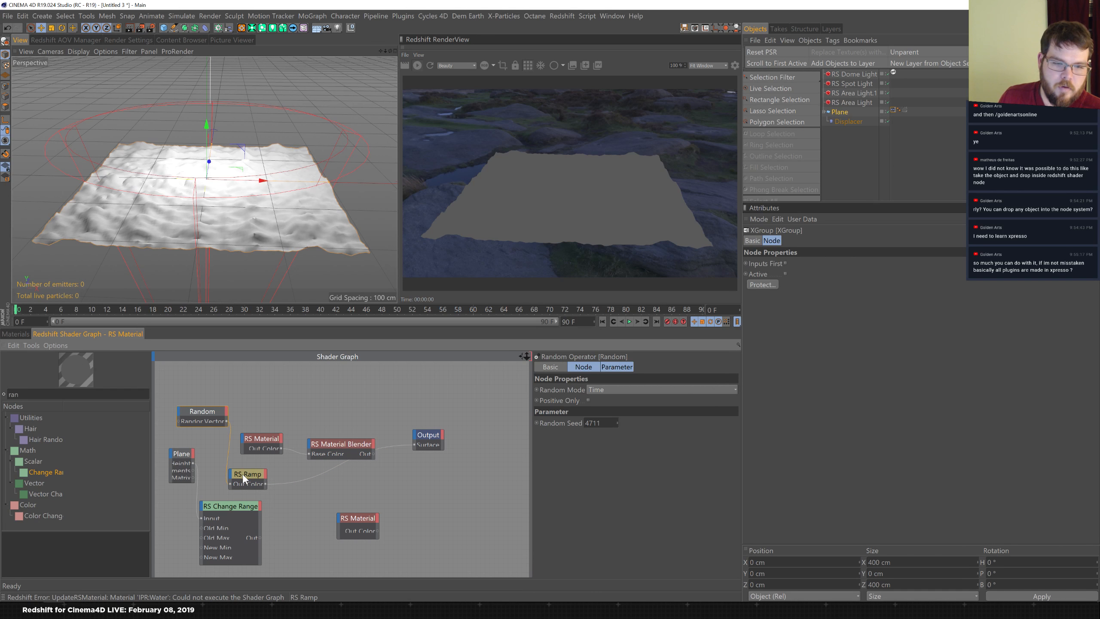
{"action": "left_click_drag", "start_coordinate": [242, 473], "coordinate": [260, 482]}
- Try the Free random mode on the Random node, and remove that node from the shader graph
{"action": "left_click", "coordinate": [201, 411]}
{"action": "left_click", "coordinate": [618, 388]}
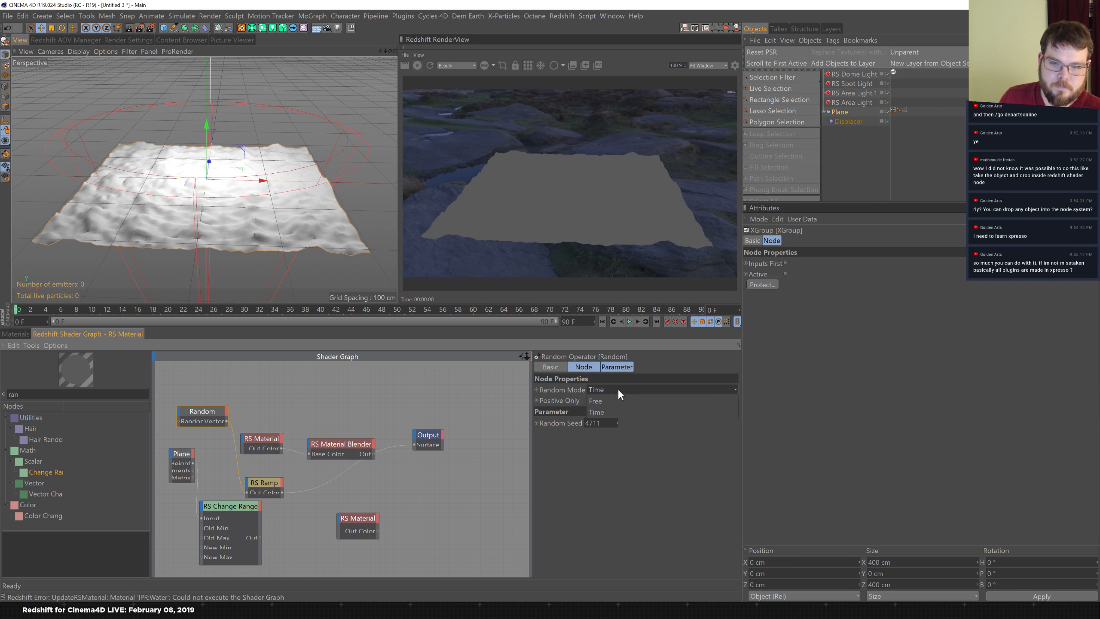
{"action": "left_click", "coordinate": [615, 401]}
{"action": "left_click_drag", "start_coordinate": [617, 422], "coordinate": [616, 398]}
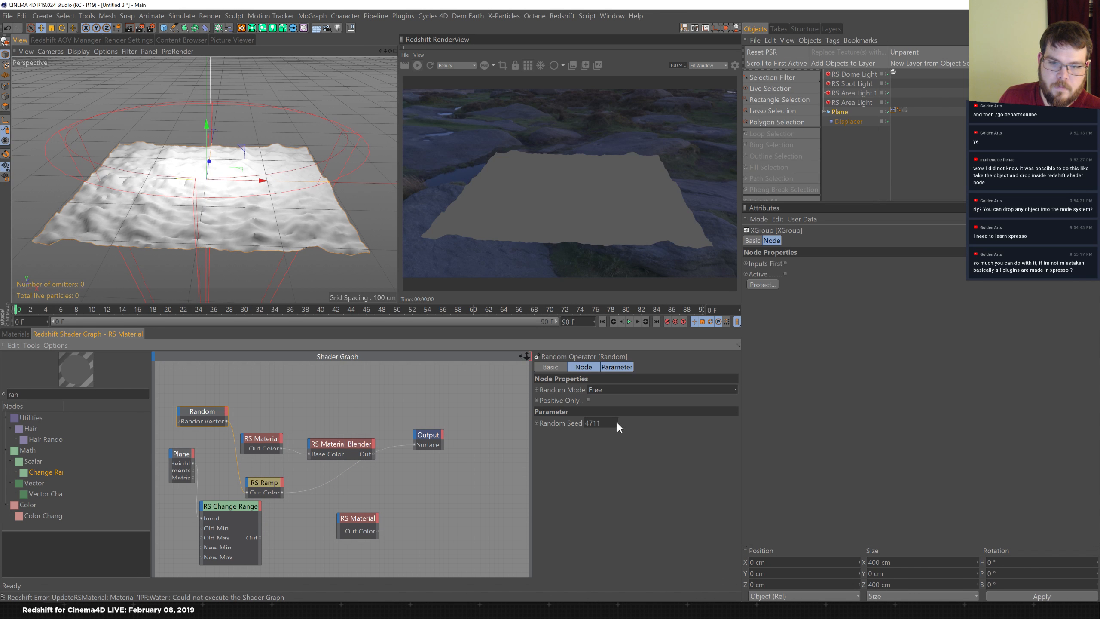
{"action": "key", "text": "Delete"}
- Add an XPresso Time node above the Plane node and wire its Time output into the RS Ramp
{"action": "right_click", "coordinate": [213, 409]}
{"action": "mouse_move", "coordinate": [242, 413]}
{"action": "mouse_move", "coordinate": [318, 415]}
{"action": "mouse_move", "coordinate": [385, 413]}
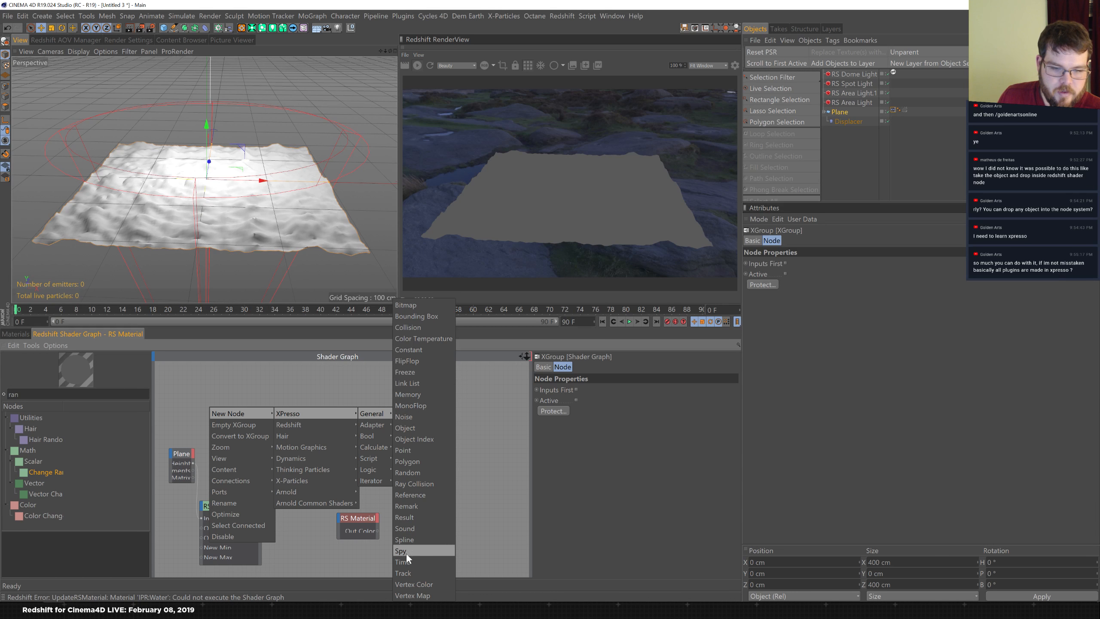
{"action": "left_click", "coordinate": [433, 562]}
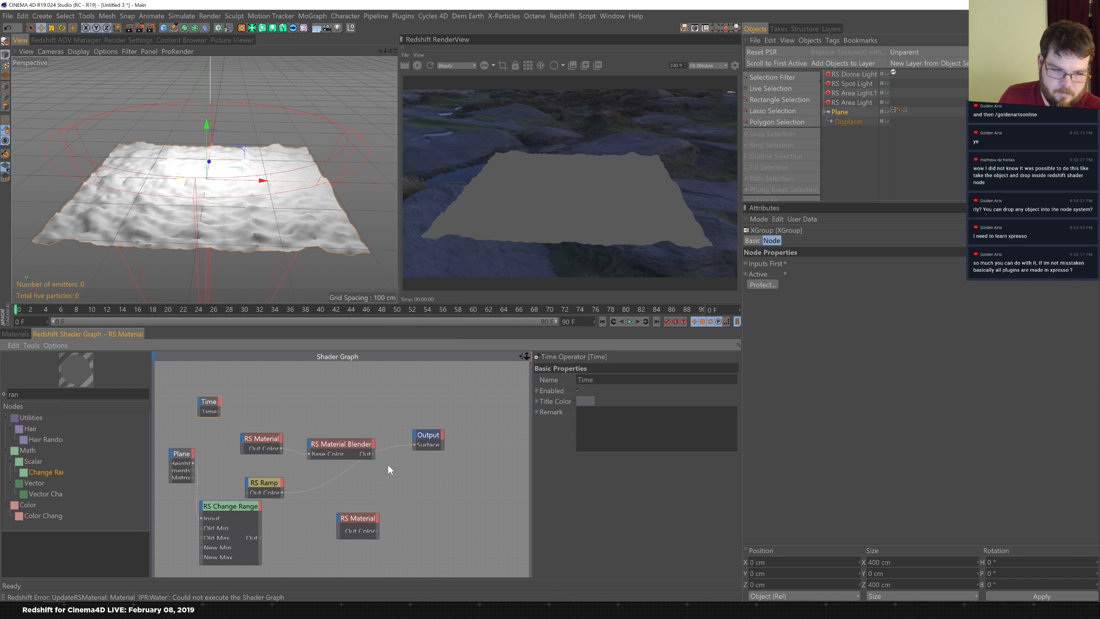
{"action": "left_click_drag", "start_coordinate": [218, 409], "coordinate": [201, 422]}
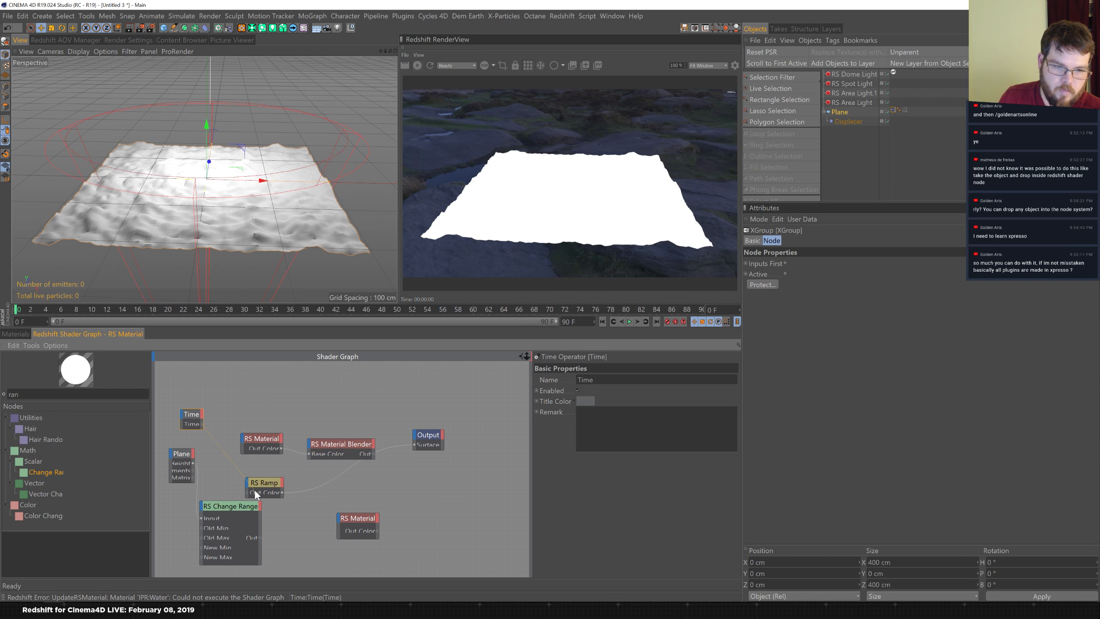
{"action": "left_click_drag", "start_coordinate": [246, 493], "coordinate": [246, 492]}
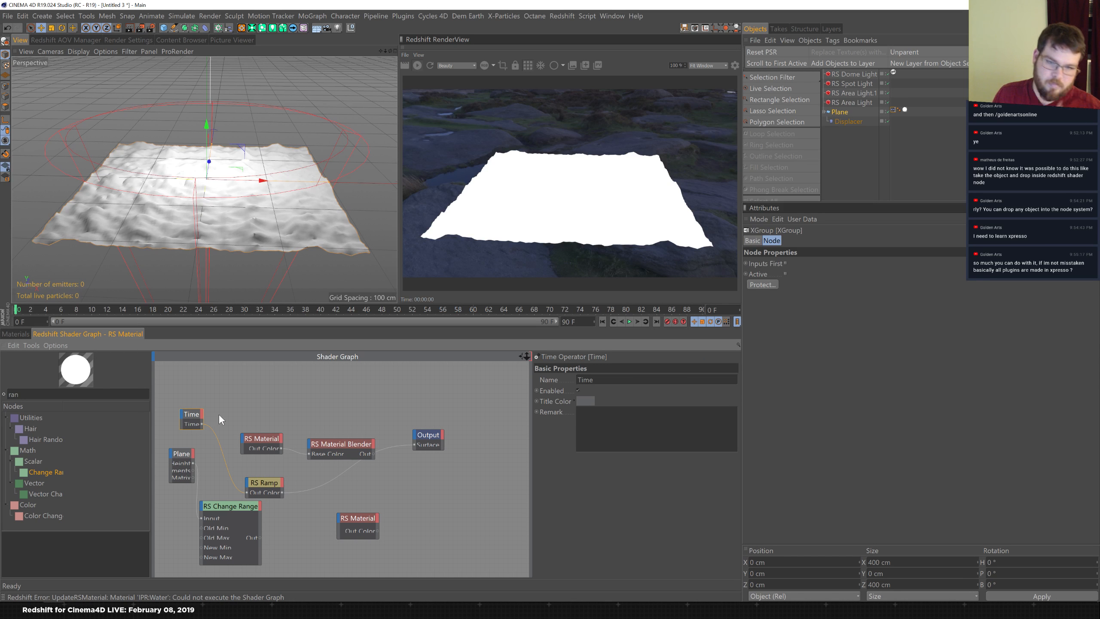
- Scrub the timeline up to about frame 45 and back to frame 5 to examine how the rendered plane's shade changes
{"action": "left_click", "coordinate": [110, 308]}
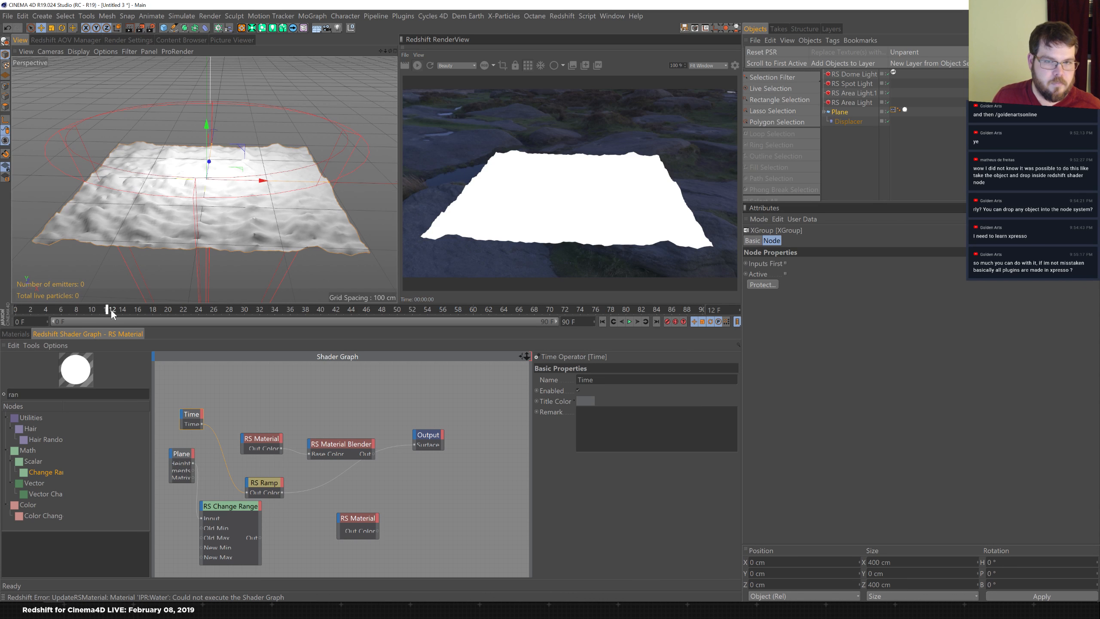
{"action": "left_click", "coordinate": [190, 309]}
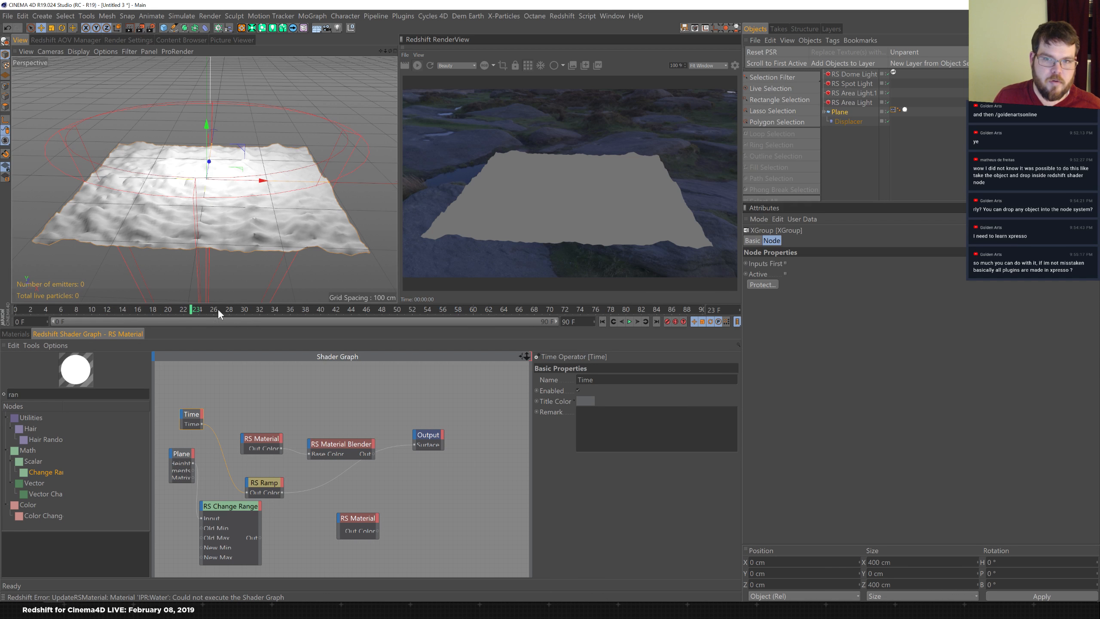
{"action": "left_click_drag", "start_coordinate": [138, 308], "coordinate": [169, 306]}
{"action": "left_click_drag", "start_coordinate": [249, 316], "coordinate": [355, 317]}
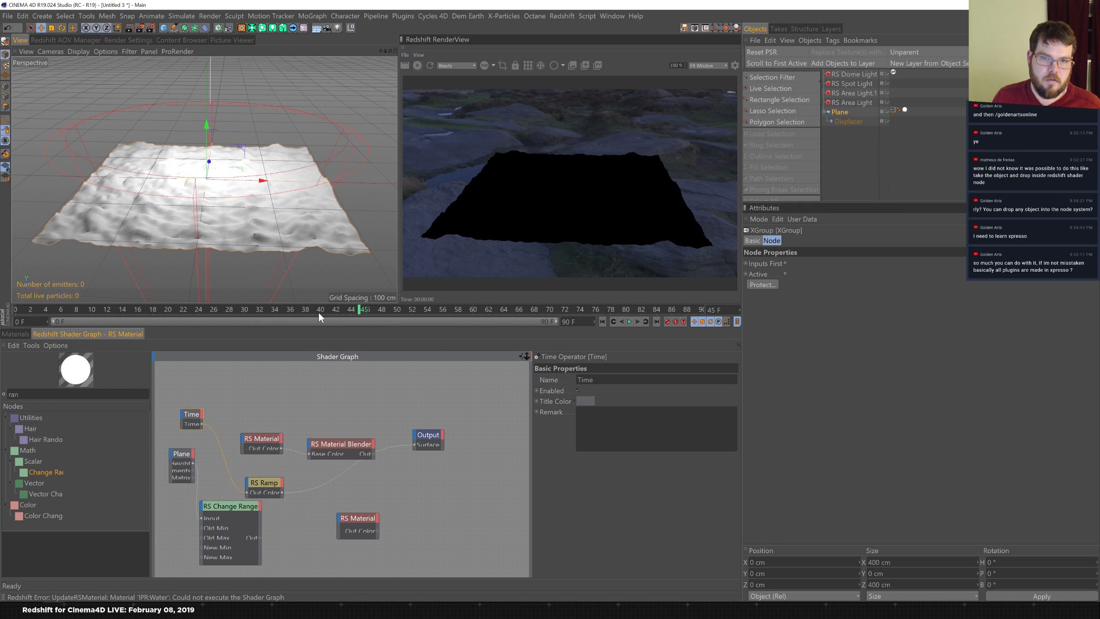
{"action": "left_click_drag", "start_coordinate": [125, 309], "coordinate": [55, 308]}
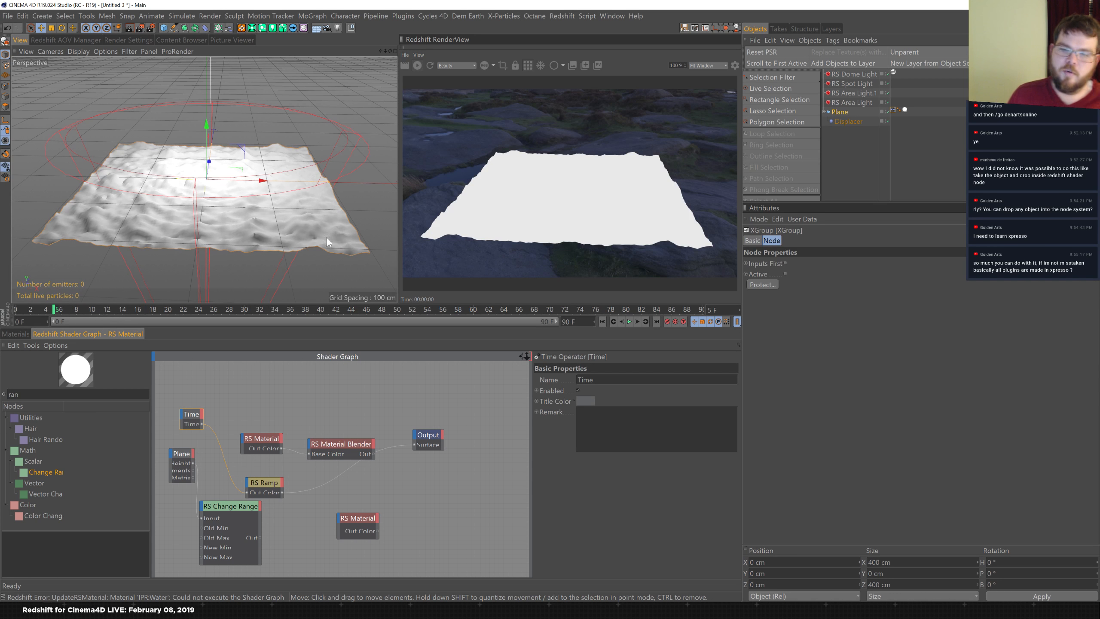
- Delete the Time node from the shader graph
{"action": "left_click", "coordinate": [200, 422]}
{"action": "key", "text": "Delete"}
{"action": "right_click", "coordinate": [210, 416]}
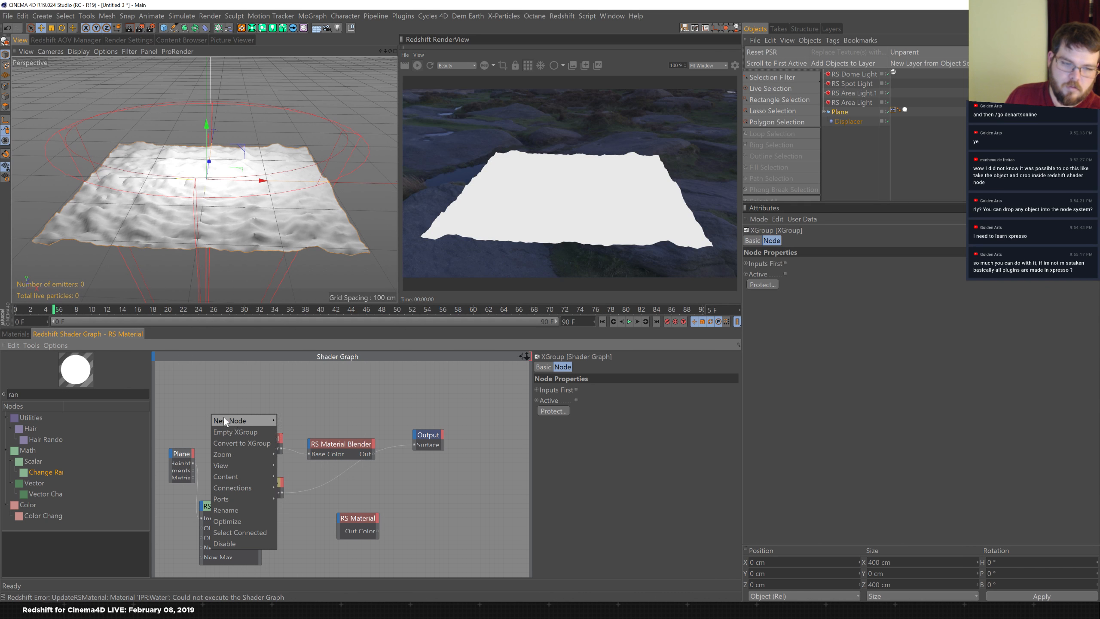
{"action": "mouse_move", "coordinate": [237, 422]}
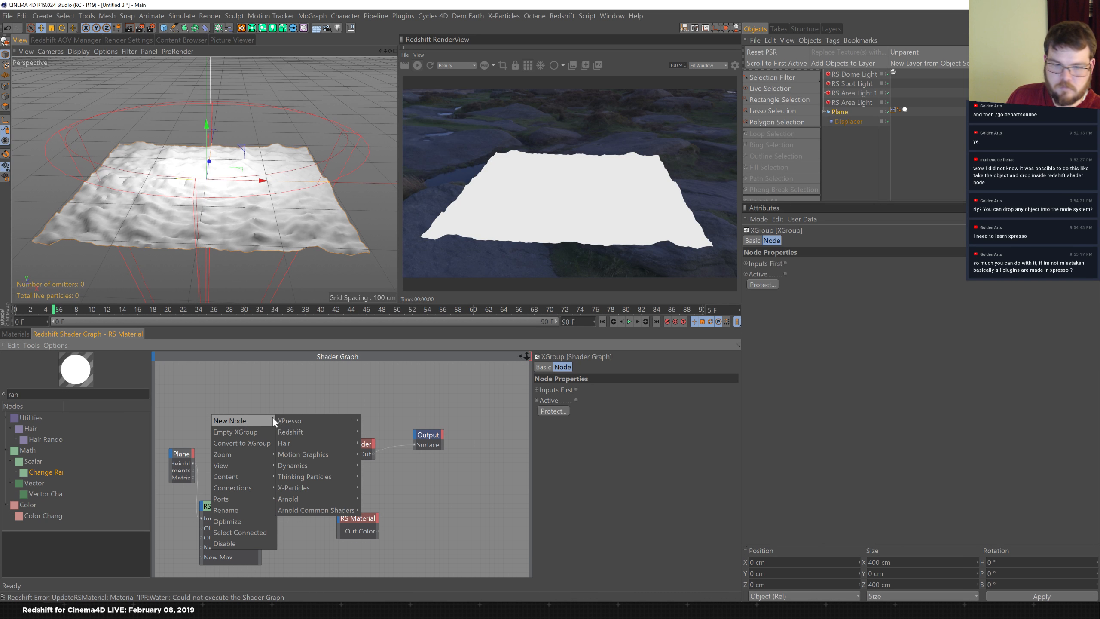
{"action": "mouse_move", "coordinate": [330, 454]}
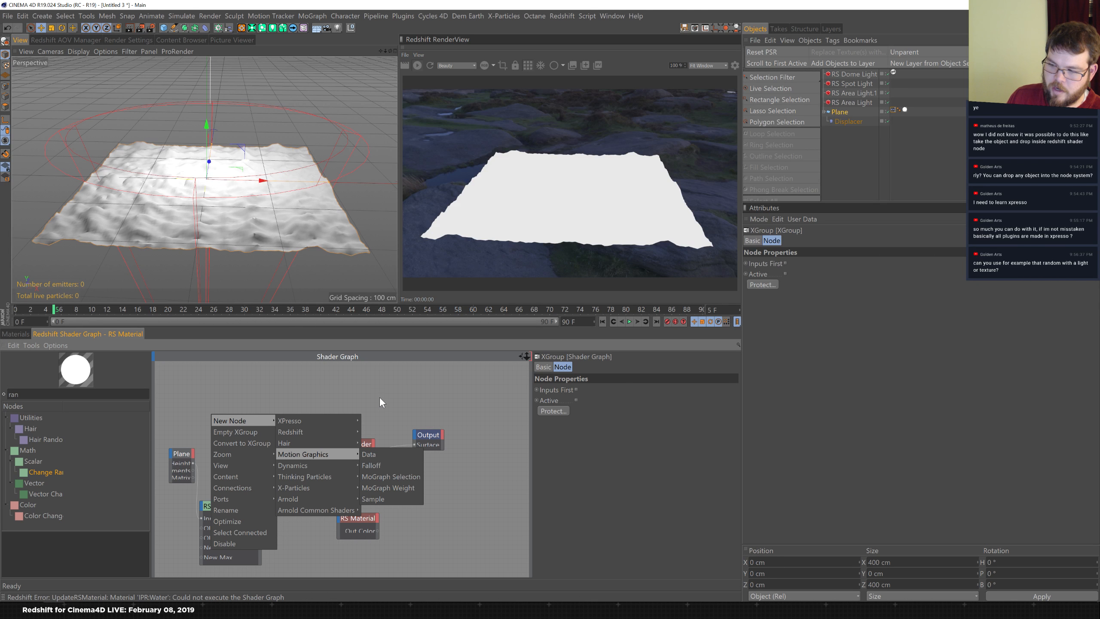
{"action": "left_click", "coordinate": [357, 397]}
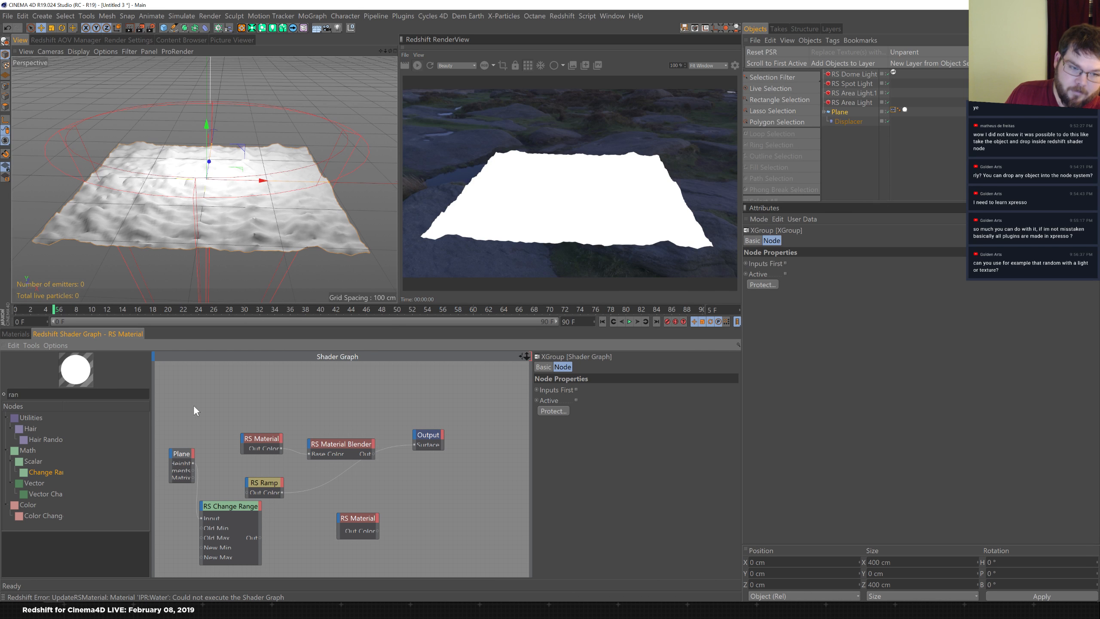
{"action": "right_click", "coordinate": [207, 403]}
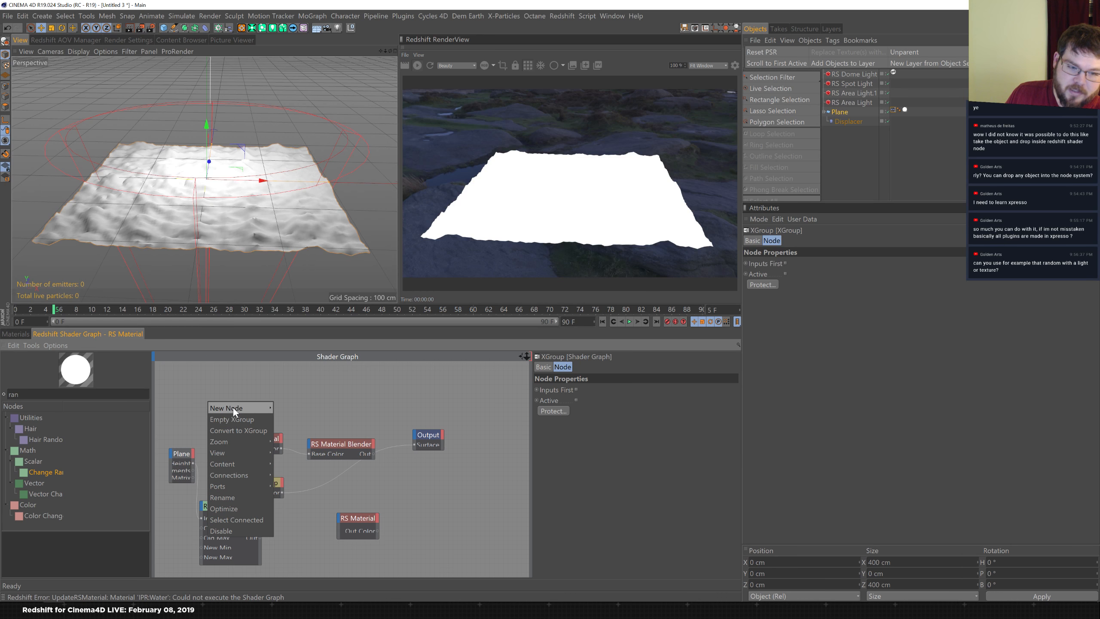
{"action": "mouse_move", "coordinate": [365, 408]}
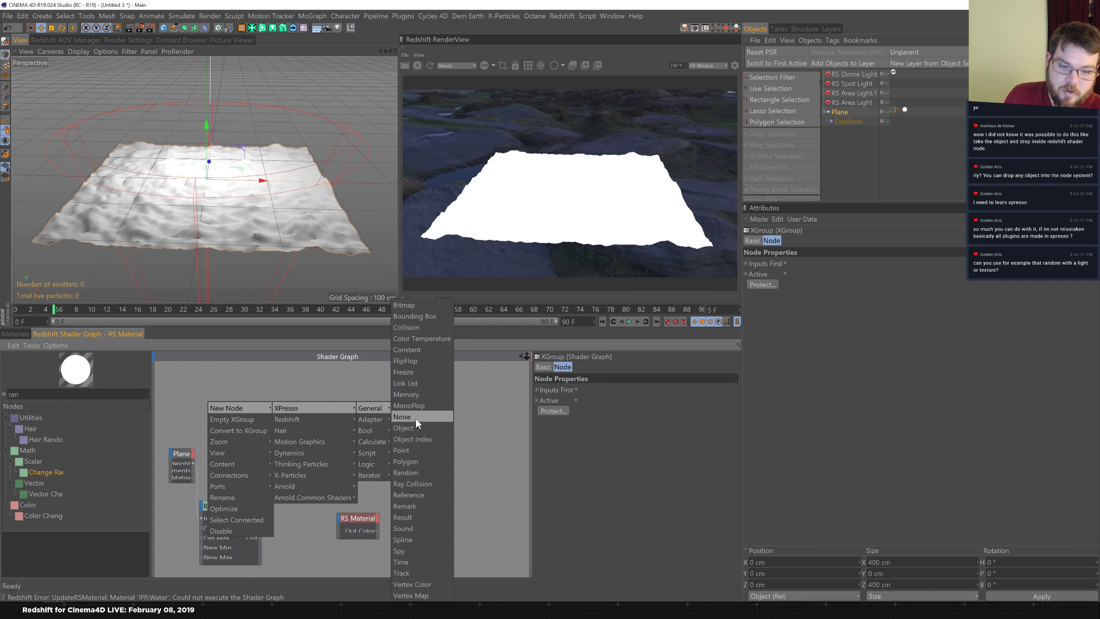
{"action": "key", "text": "Escape"}
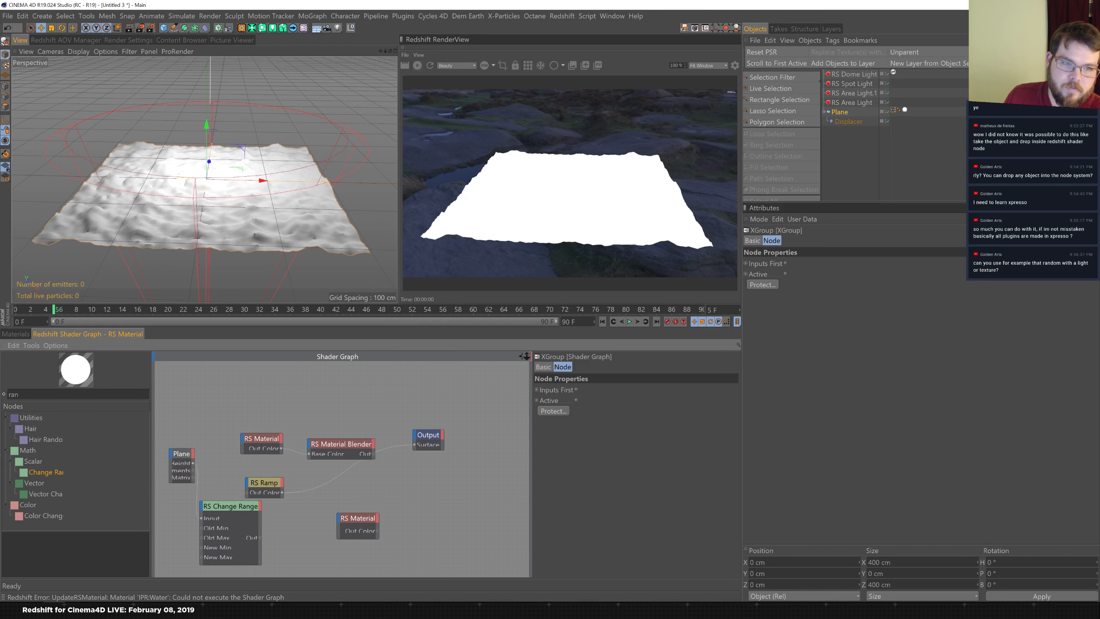
- Add a Scale . Y output to the Plane node and wire it into the RS Ramp, shifting the RS Change Range node aside
{"action": "left_click", "coordinate": [193, 454]}
{"action": "mouse_move", "coordinate": [211, 451]}
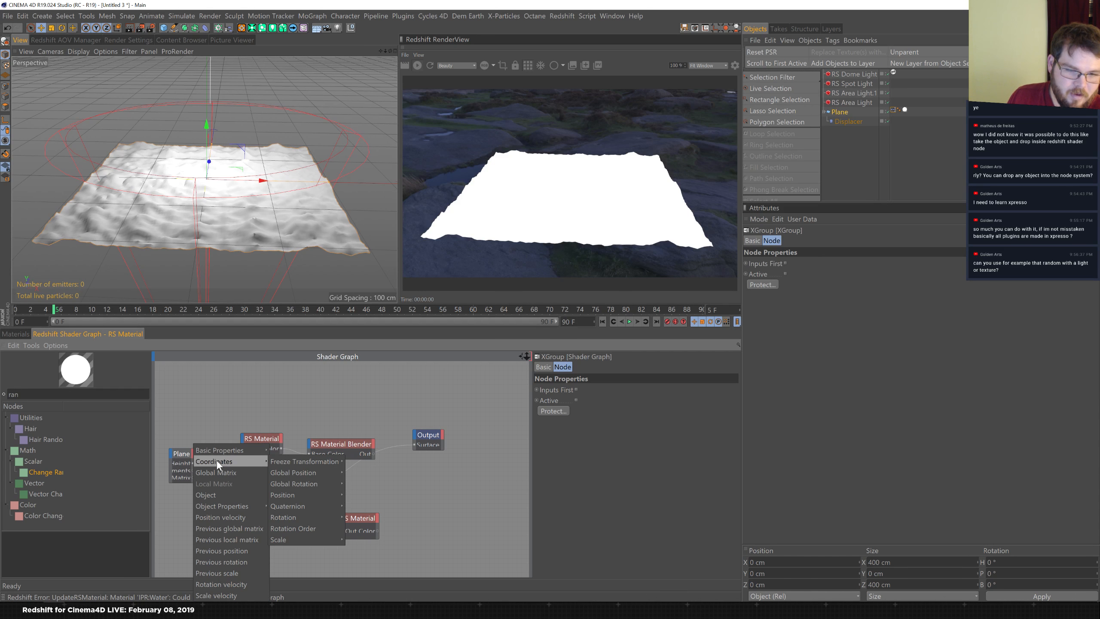
{"action": "mouse_move", "coordinate": [302, 471]}
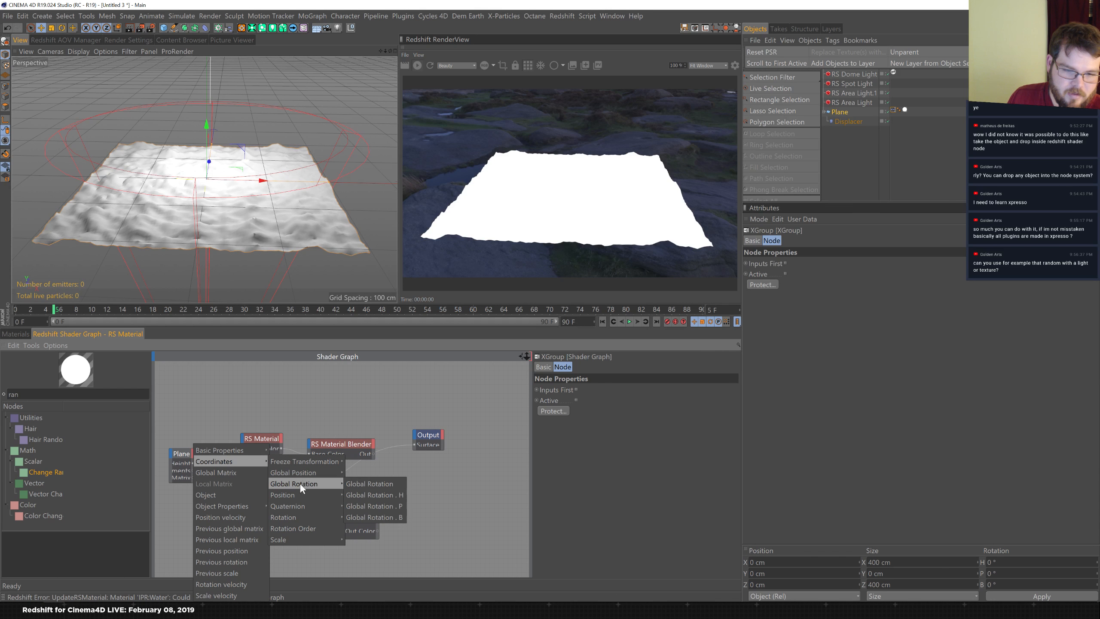
{"action": "mouse_move", "coordinate": [306, 541]}
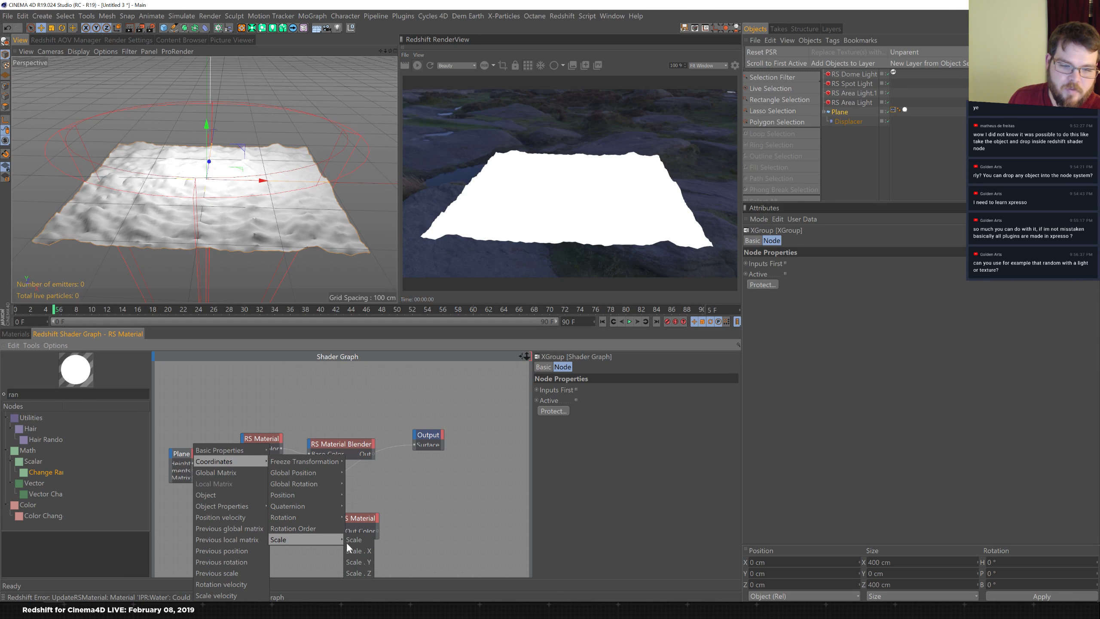
{"action": "left_click", "coordinate": [365, 561]}
{"action": "left_click_drag", "start_coordinate": [220, 509], "coordinate": [248, 494]}
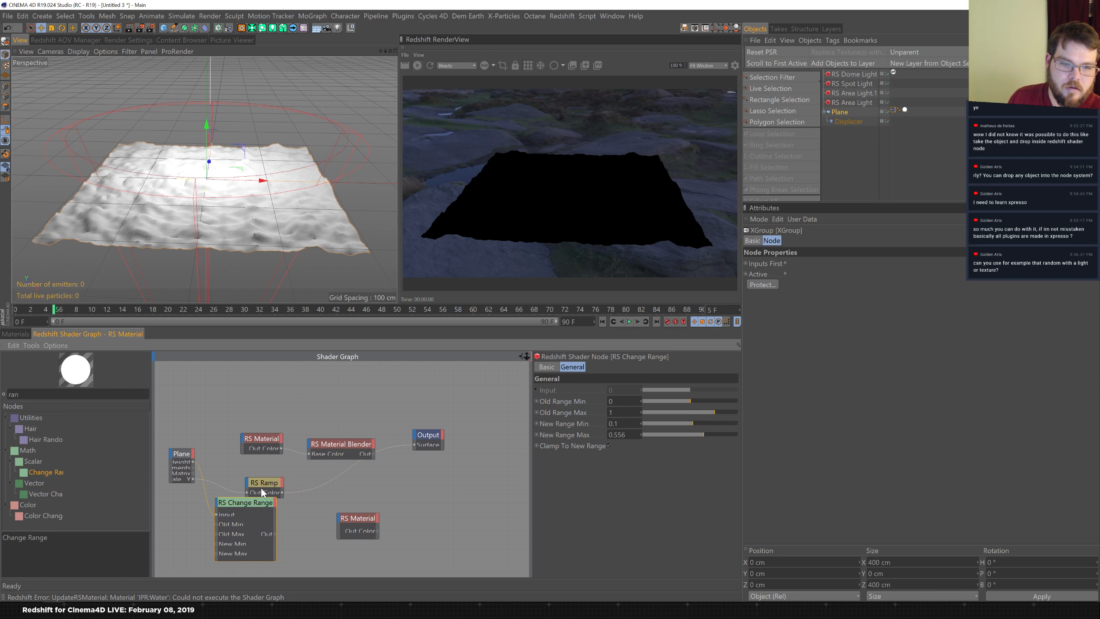
- Move the RS Ramp's dark grey knot to 28.25% and its white knot to 64.82%
{"action": "left_click", "coordinate": [258, 488]}
{"action": "left_click_drag", "start_coordinate": [698, 502], "coordinate": [673, 502]}
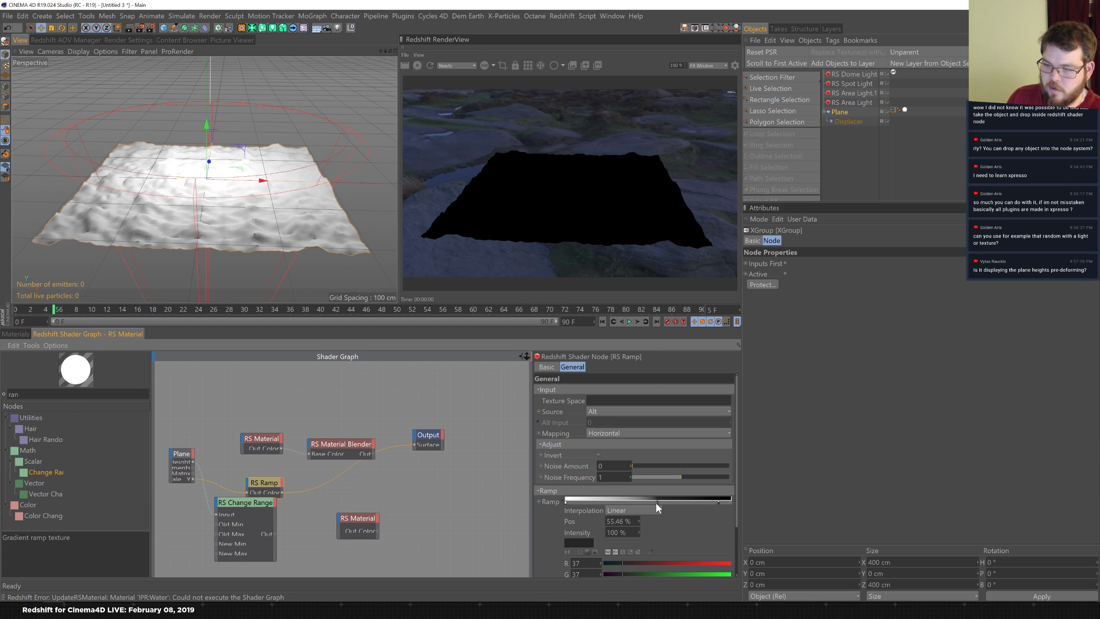
{"action": "left_click_drag", "start_coordinate": [613, 500], "coordinate": [612, 501]}
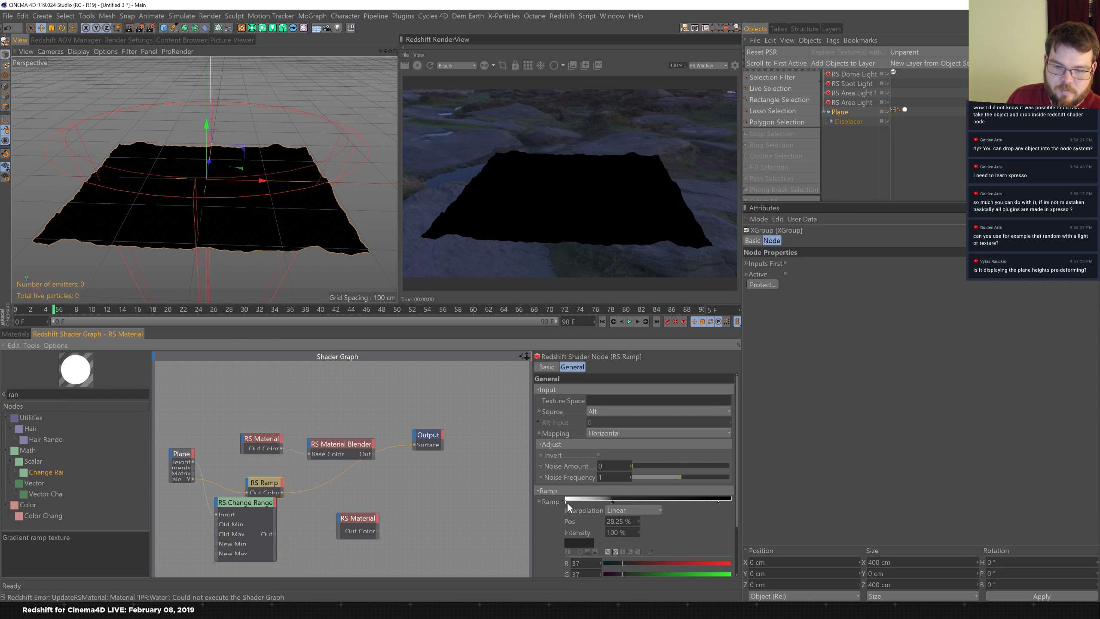
{"action": "left_click_drag", "start_coordinate": [567, 502], "coordinate": [643, 503]}
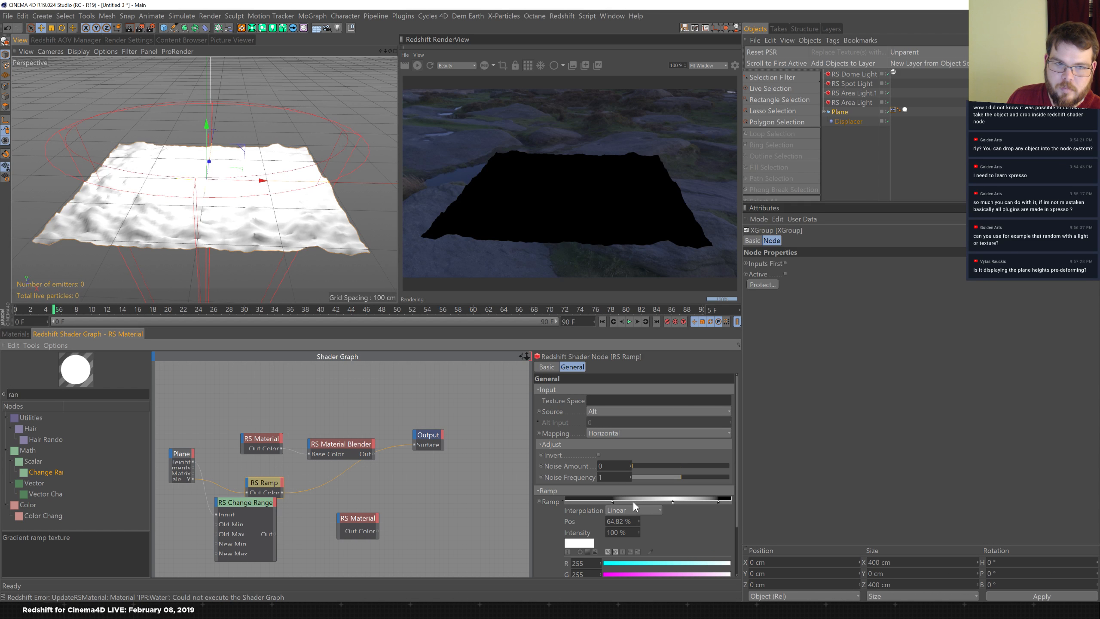
- Delete the Plane node from the shader graph
{"action": "left_click", "coordinate": [190, 453]}
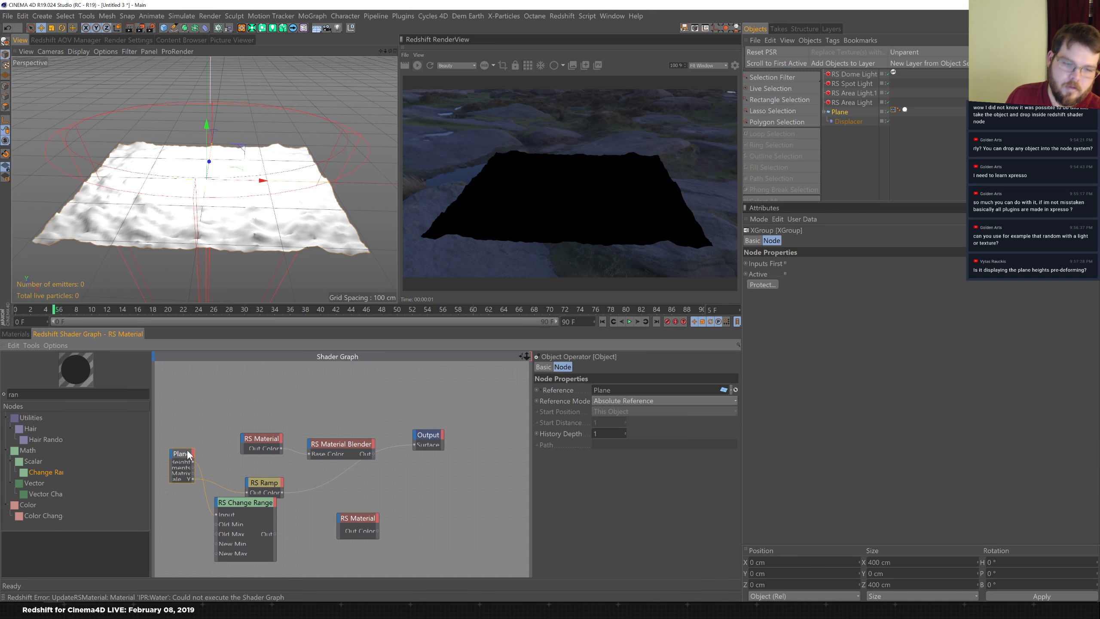
{"action": "key", "text": "Delete"}
- Create a Connect object and nest the Plane with its Displacer under it
{"action": "left_click", "coordinate": [856, 110]}
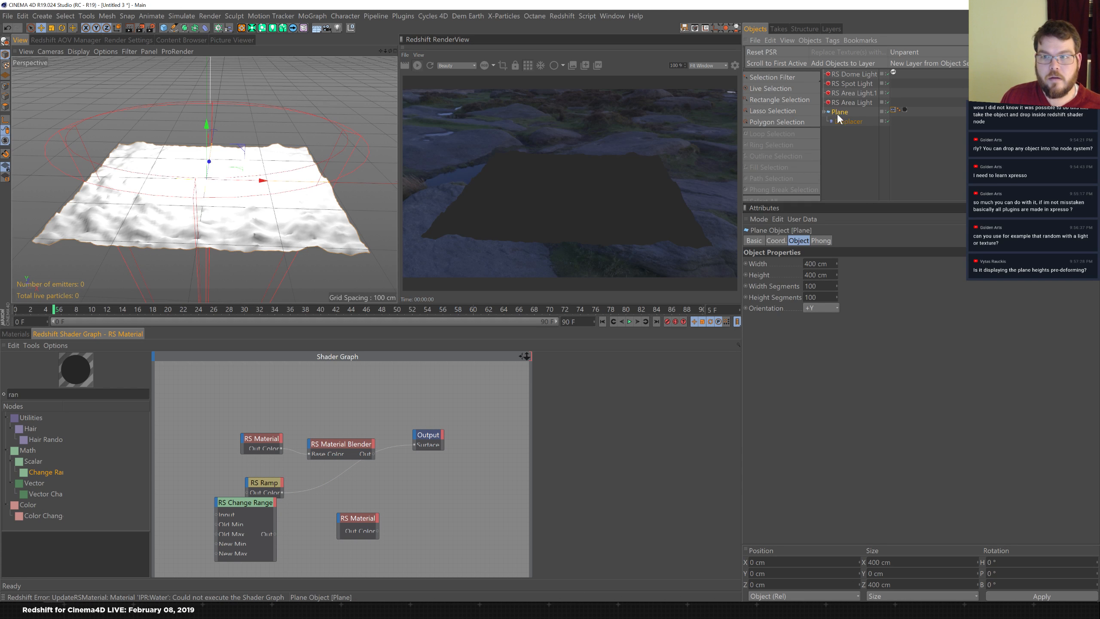
{"action": "key", "text": "shift+c"}
{"action": "type", "text": "conn"}
{"action": "key", "text": "Return"}
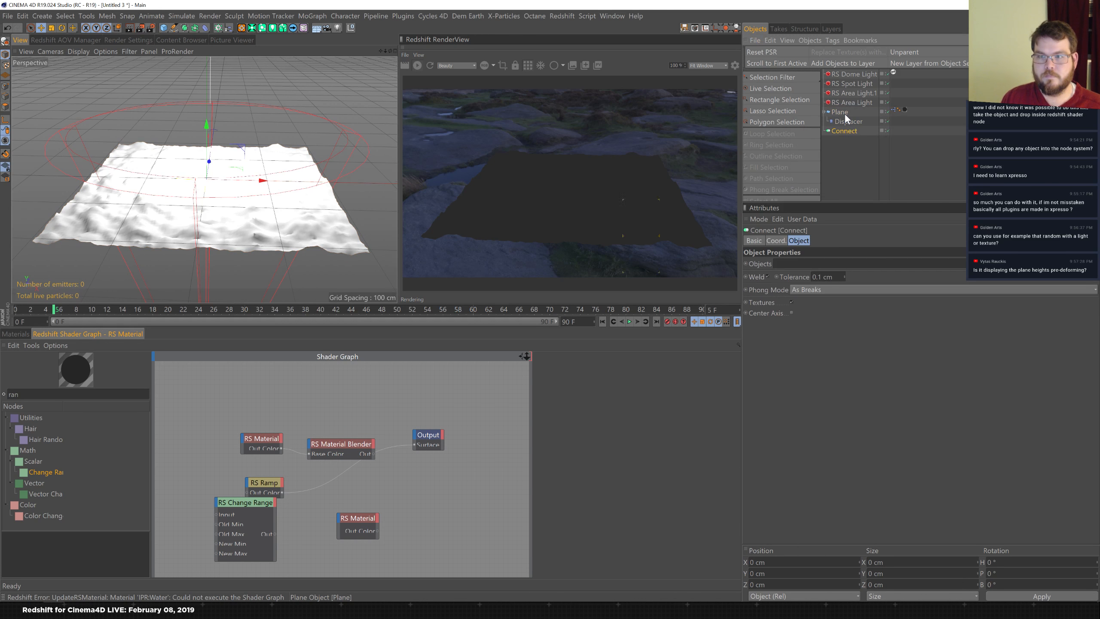
{"action": "left_click_drag", "start_coordinate": [839, 114], "coordinate": [847, 131]}
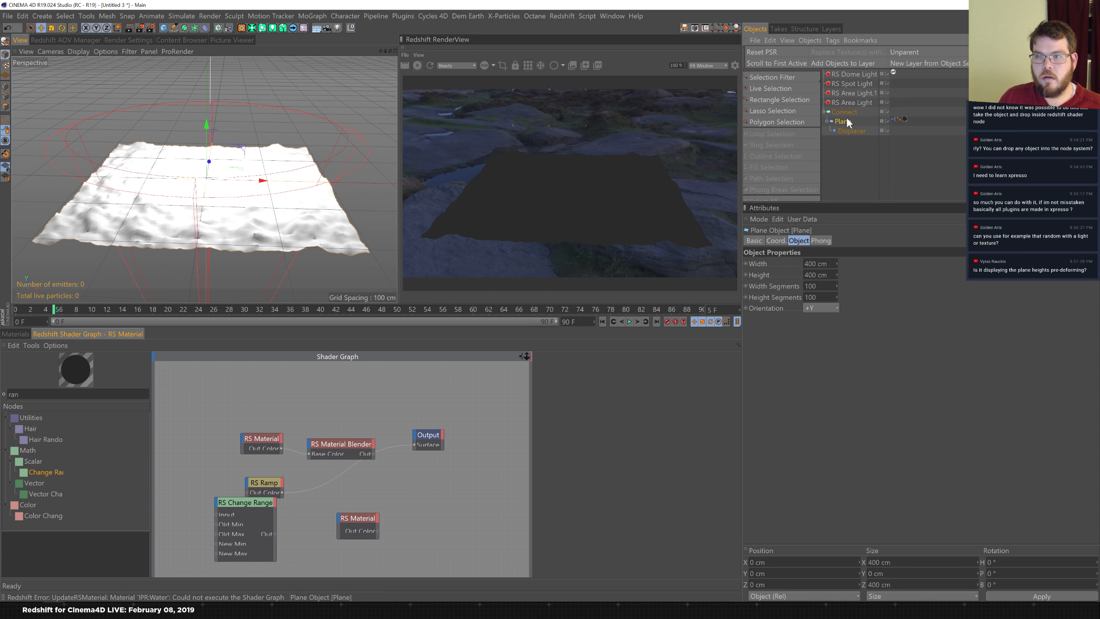
- Set the Connect object's phong mode to Lowest
{"action": "left_click", "coordinate": [847, 110]}
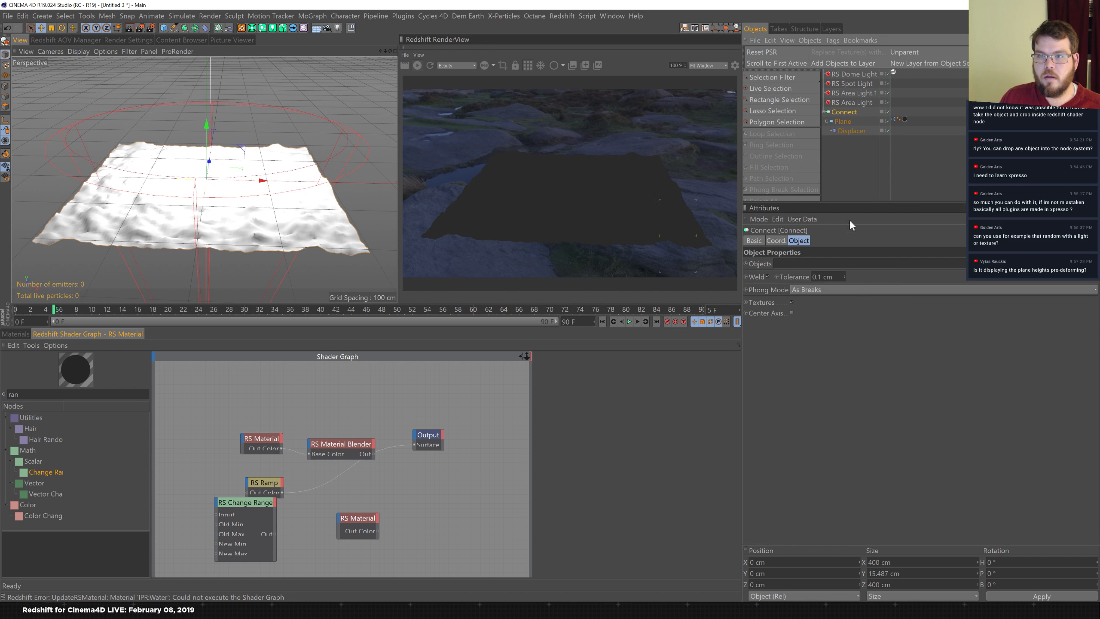
{"action": "left_click", "coordinate": [856, 289]}
{"action": "left_click", "coordinate": [834, 326]}
- Add the Connect object to the shader graph as a node with a Scale Y output and wire that output to the RS Ramp
{"action": "left_click_drag", "start_coordinate": [845, 111], "coordinate": [191, 457]}
{"action": "left_click", "coordinate": [193, 450]}
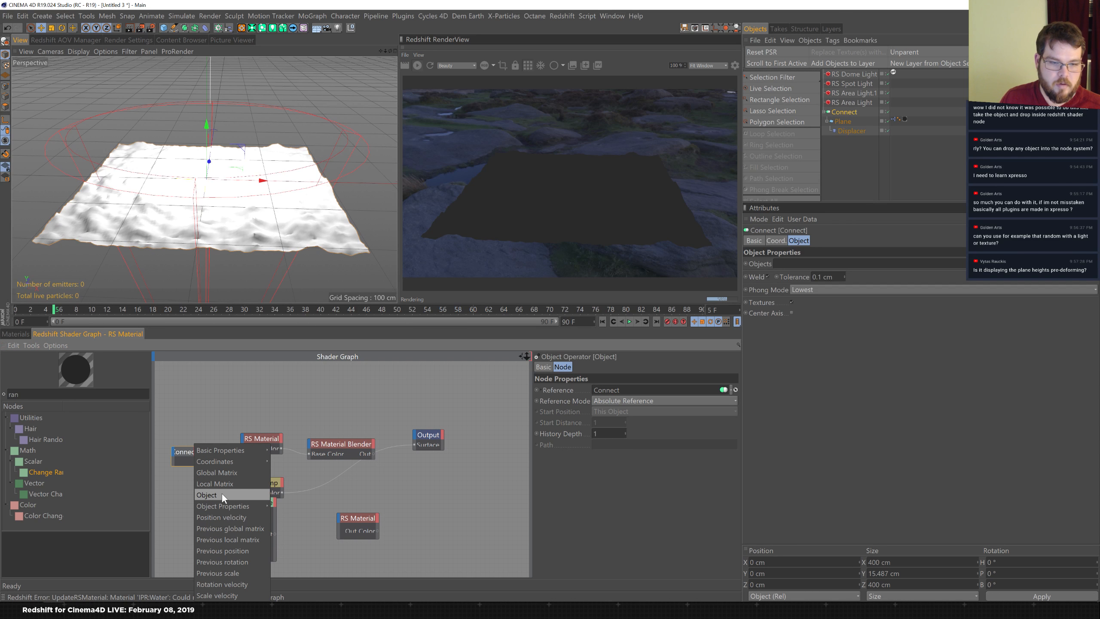
{"action": "mouse_move", "coordinate": [244, 460]}
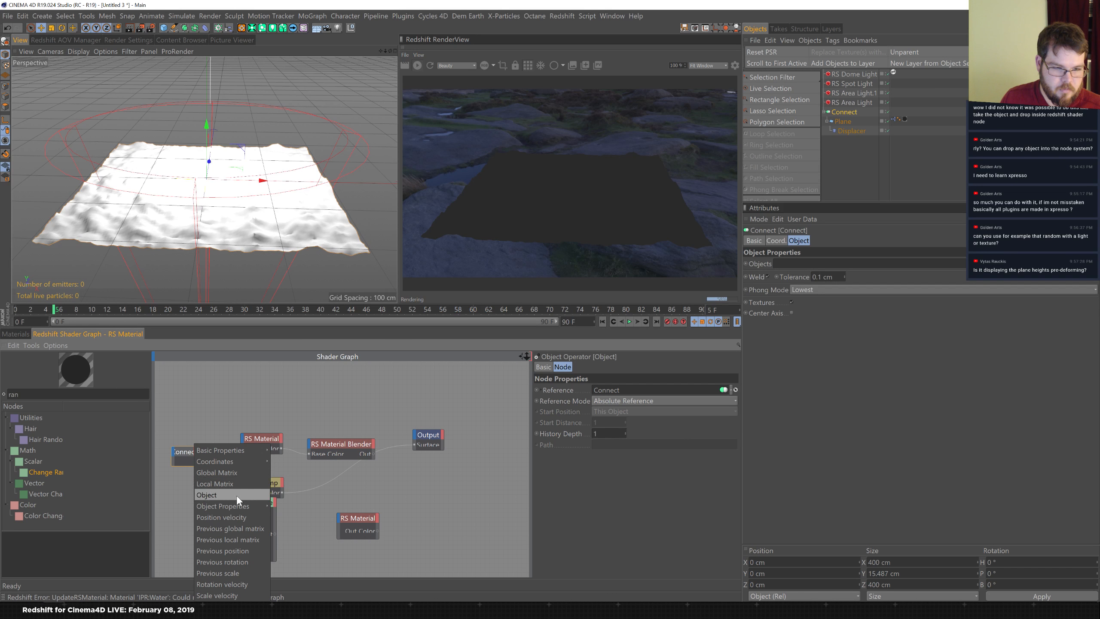
{"action": "mouse_move", "coordinate": [240, 507]}
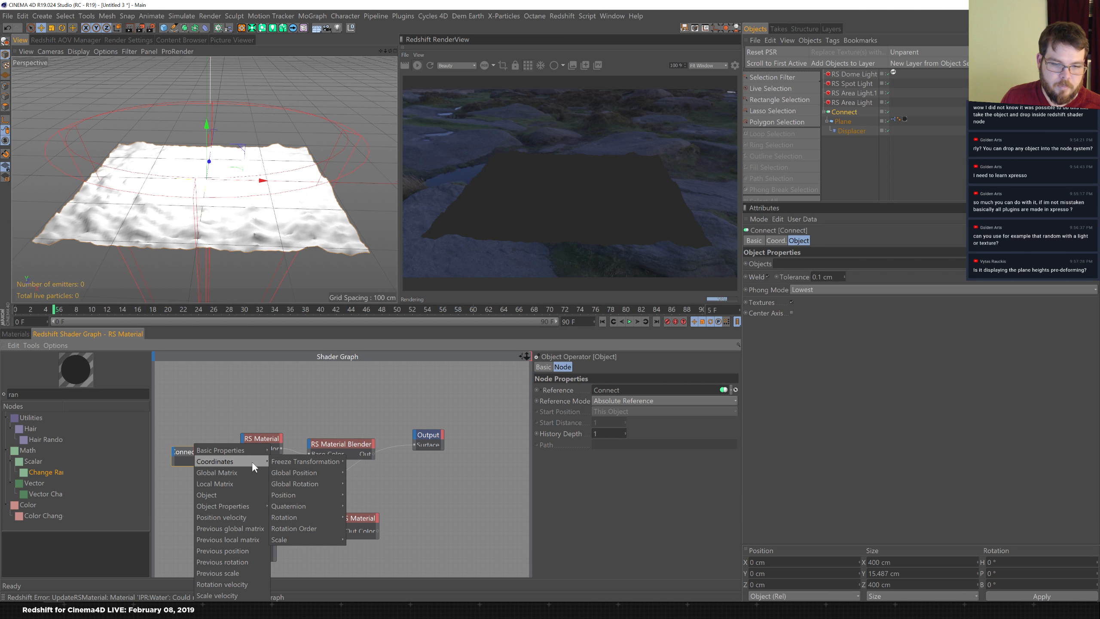
{"action": "mouse_move", "coordinate": [313, 541]}
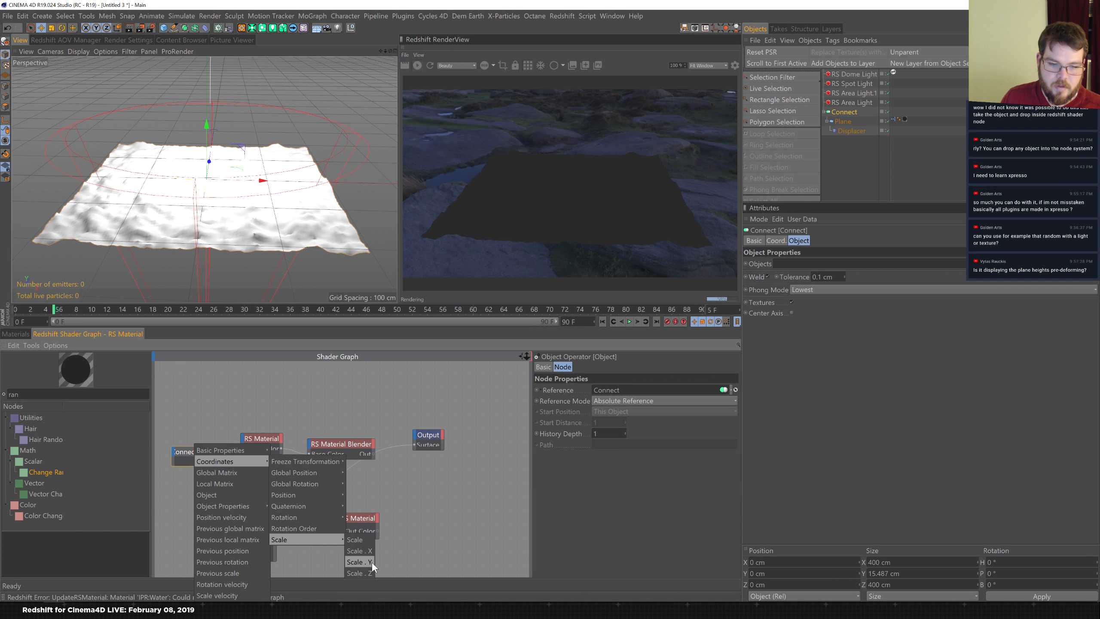
{"action": "left_click", "coordinate": [359, 562]}
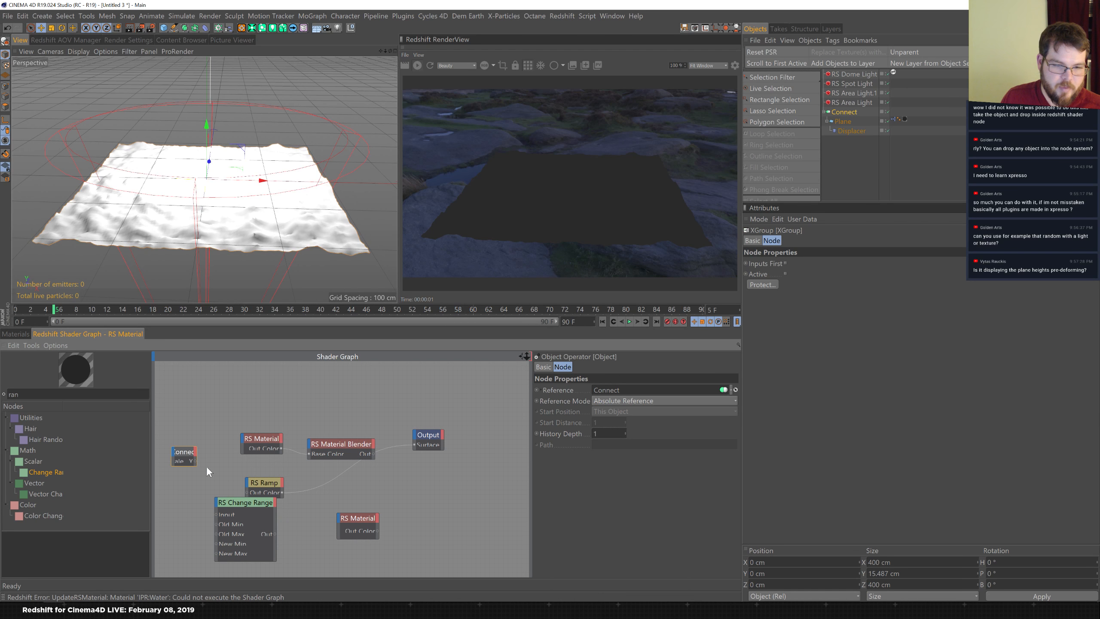
{"action": "left_click_drag", "start_coordinate": [196, 460], "coordinate": [246, 493]}
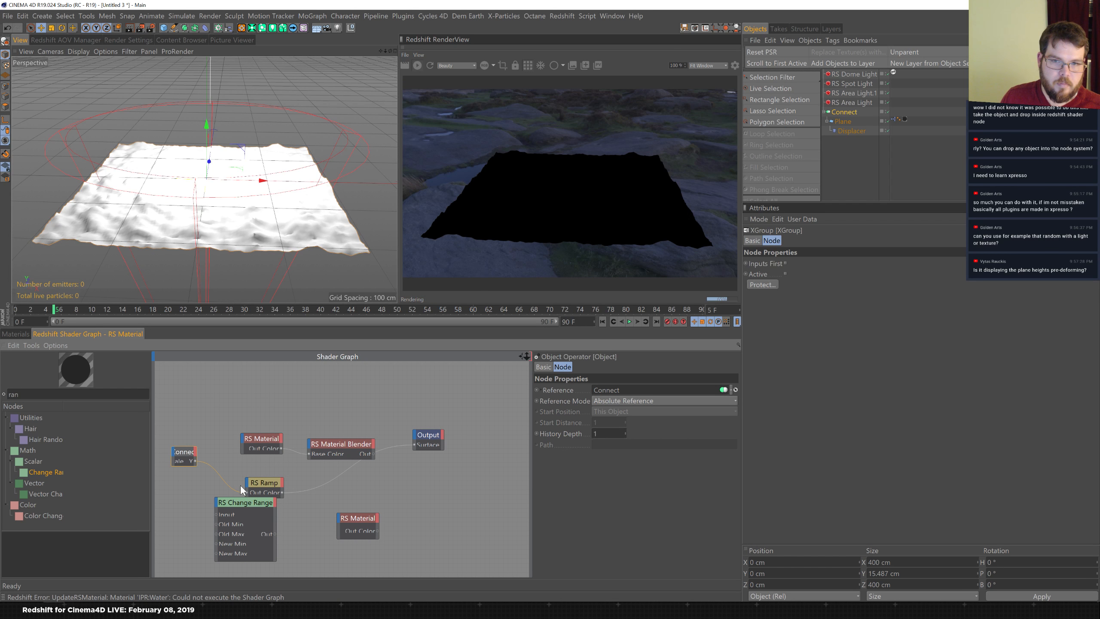
{"action": "left_click", "coordinate": [195, 450]}
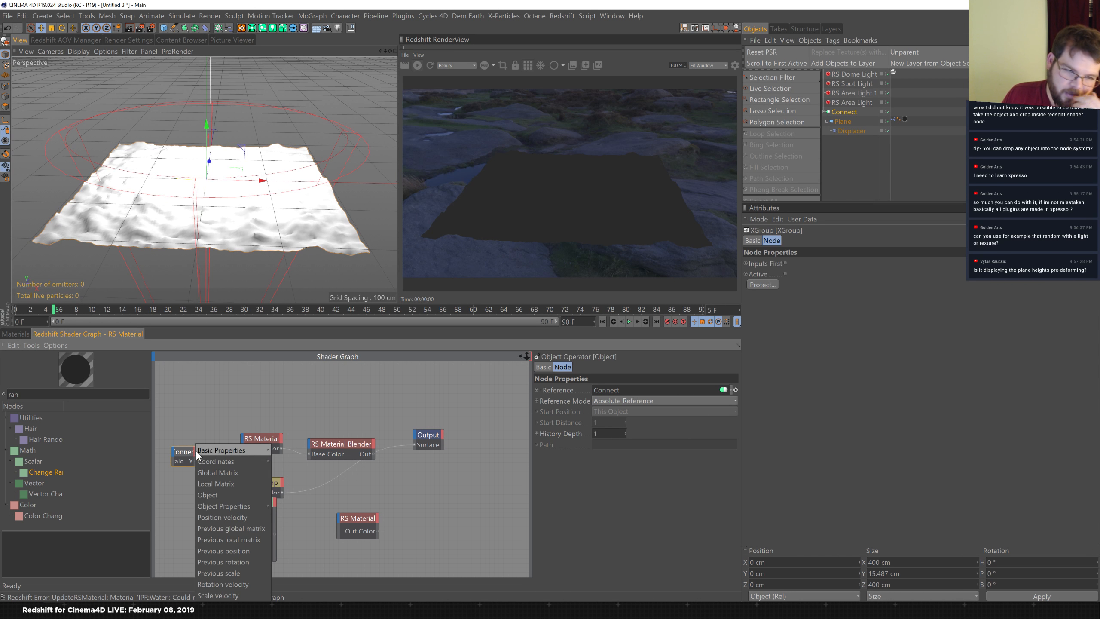
{"action": "left_click", "coordinate": [195, 450]}
{"action": "mouse_move", "coordinate": [197, 450]}
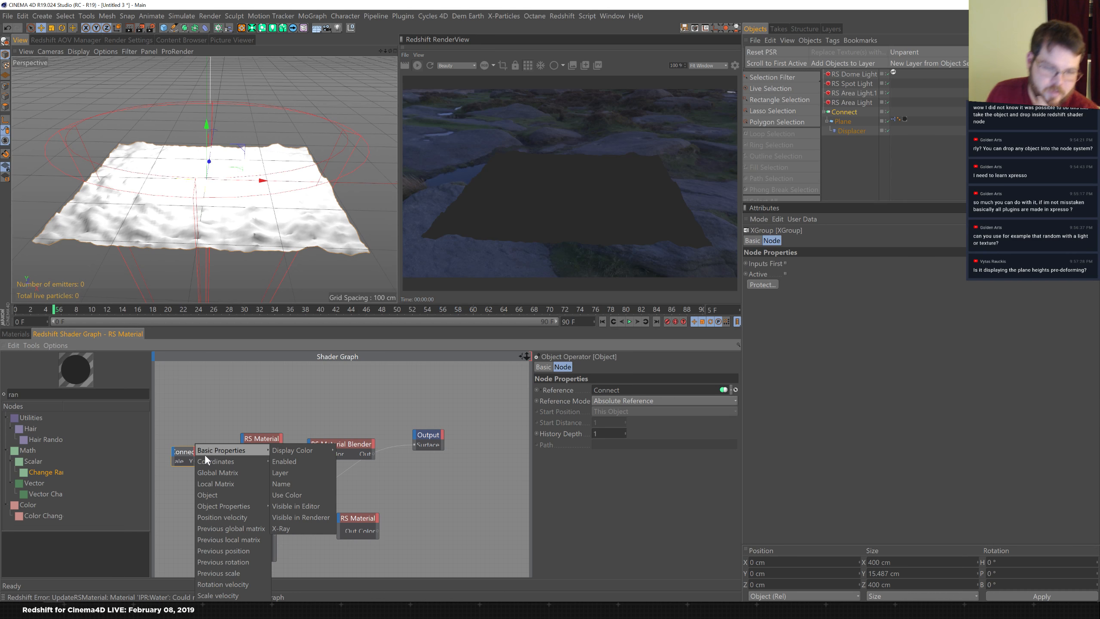
{"action": "mouse_move", "coordinate": [228, 460]}
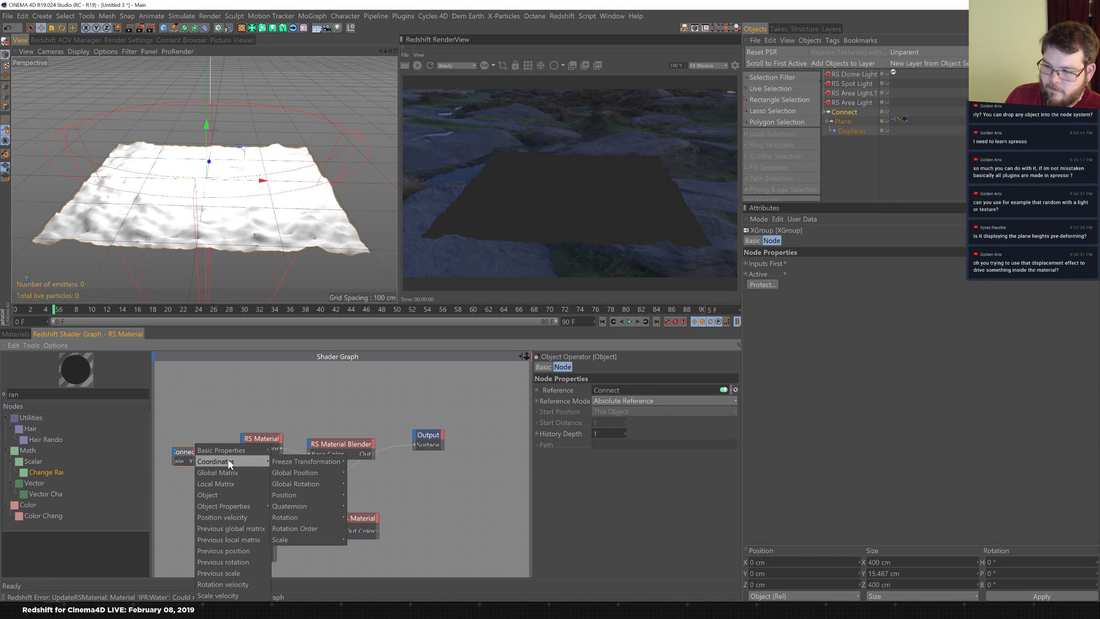
{"action": "key", "text": "Escape"}
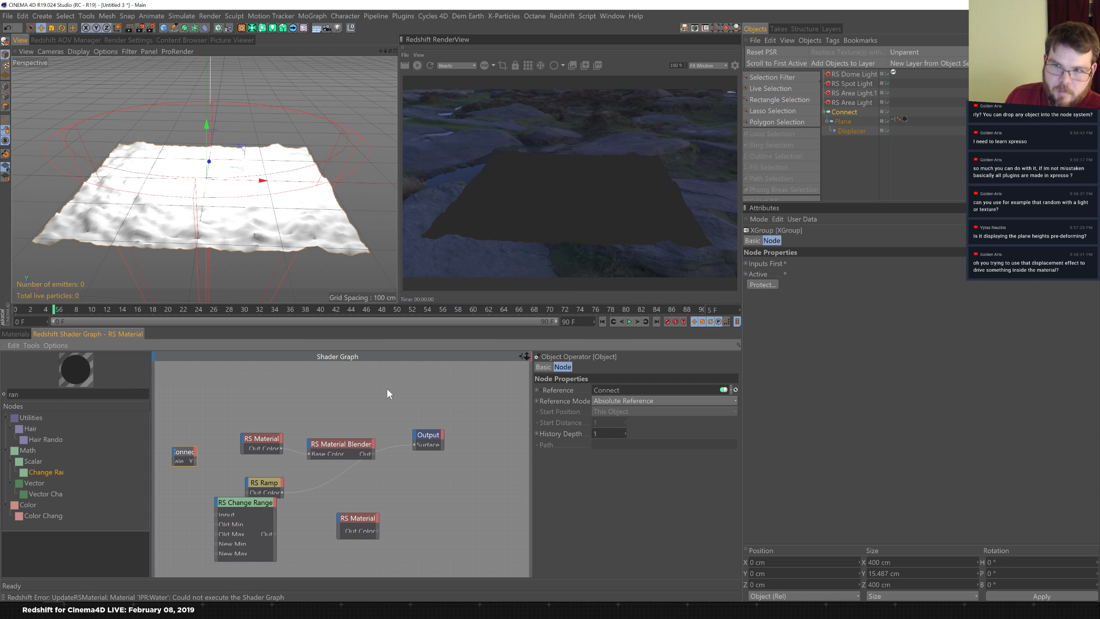
- Add the Displacer to the shader graph as a node with a Height output and connect that output to the RS Ramp
{"action": "left_click", "coordinate": [851, 131]}
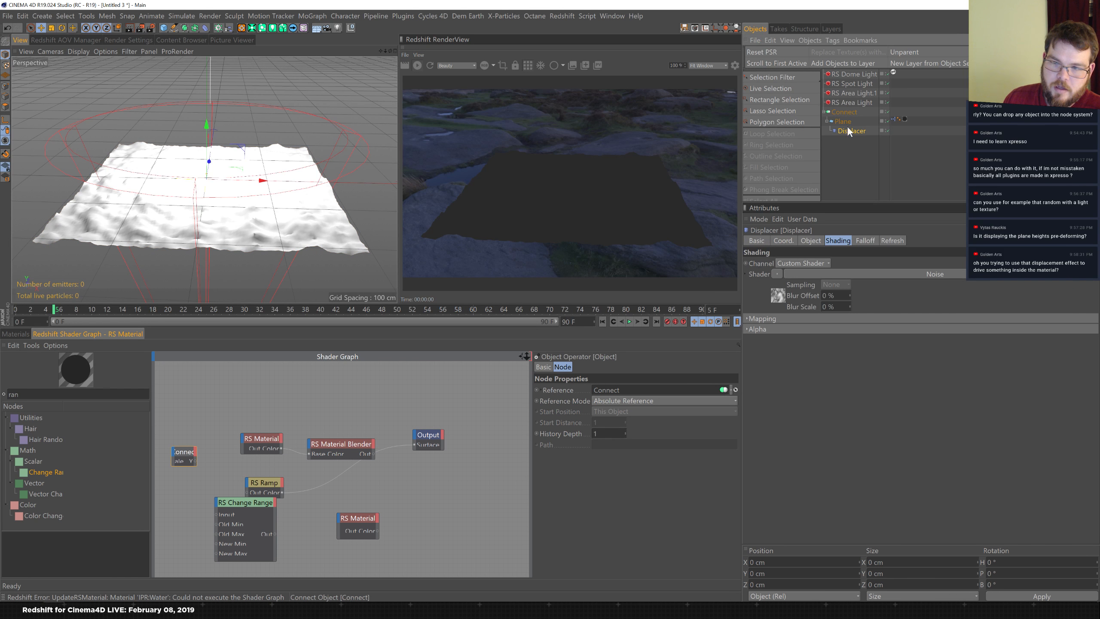
{"action": "left_click_drag", "start_coordinate": [849, 130], "coordinate": [200, 430]}
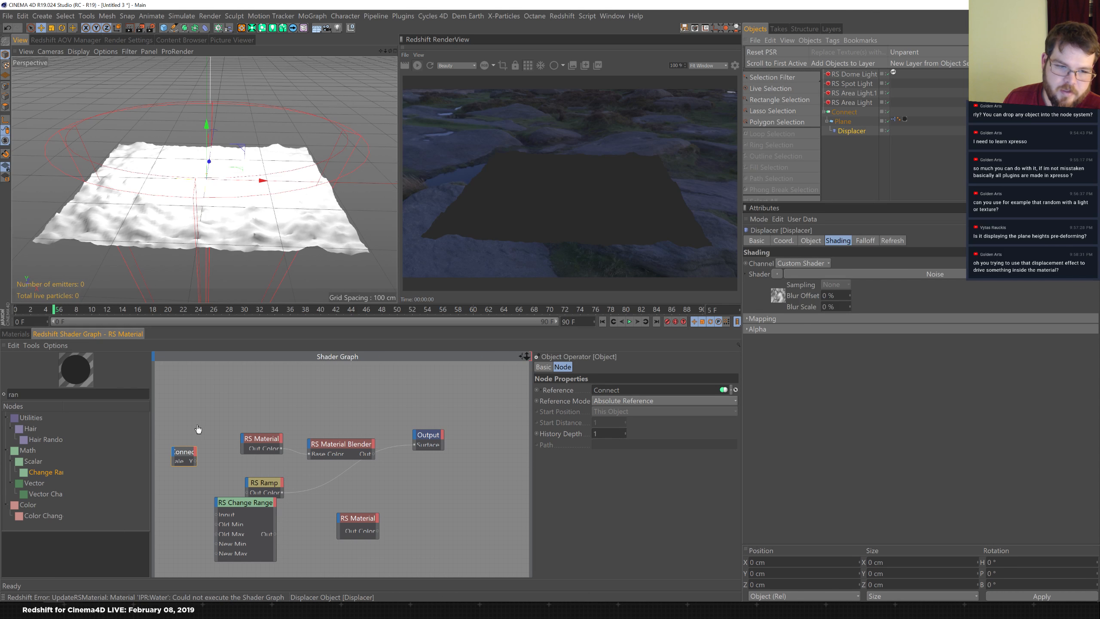
{"action": "left_click", "coordinate": [207, 418]}
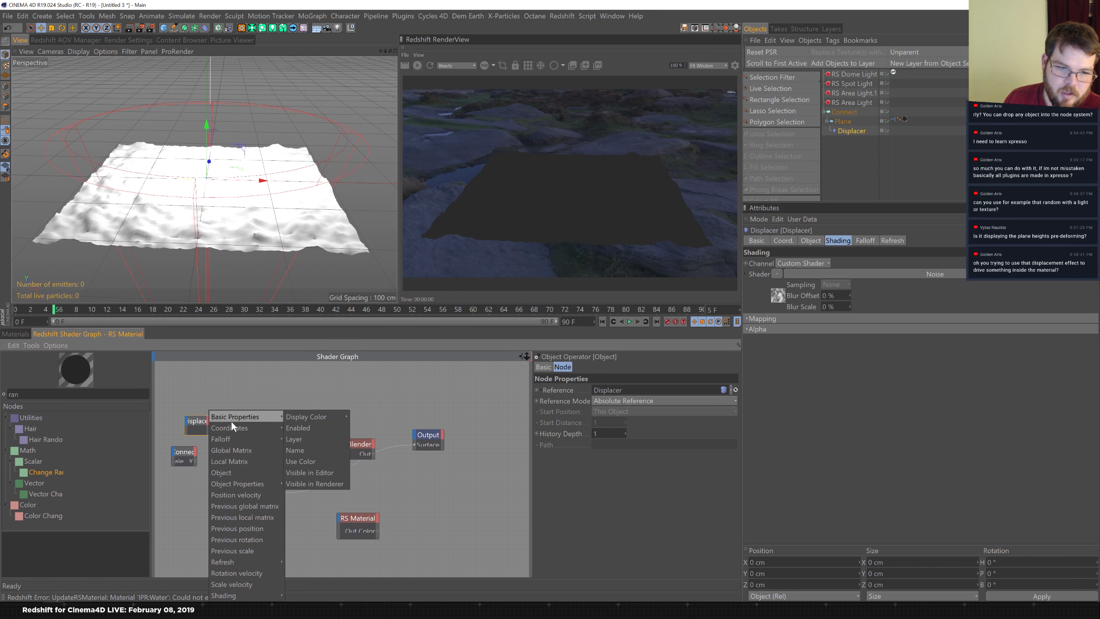
{"action": "mouse_move", "coordinate": [237, 434]}
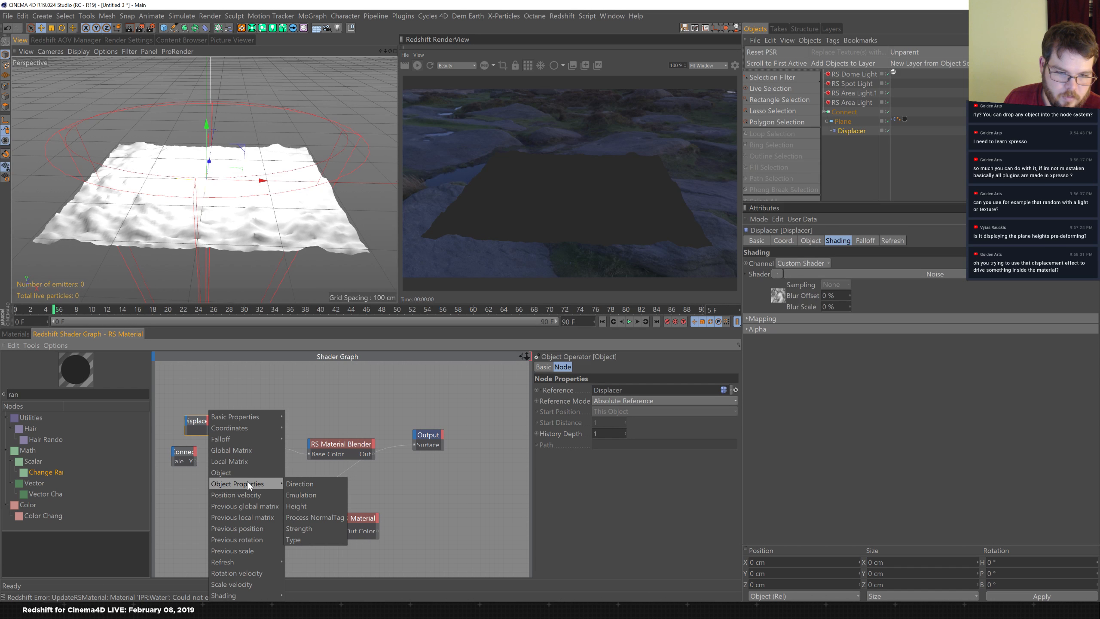
{"action": "left_click", "coordinate": [311, 505]}
{"action": "left_click", "coordinate": [222, 451]}
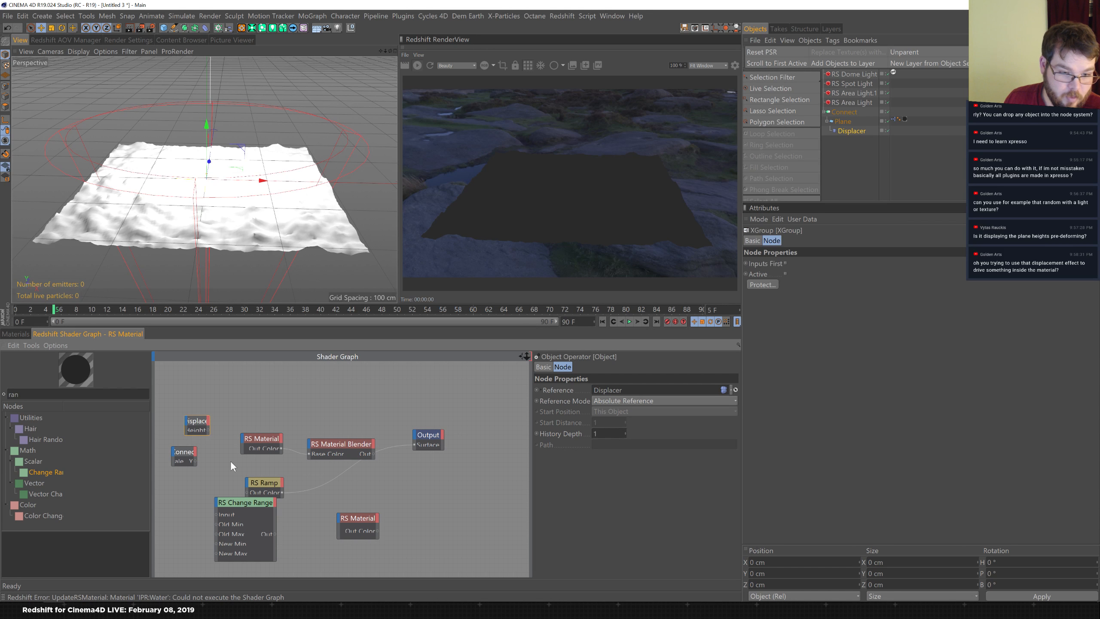
{"action": "left_click_drag", "start_coordinate": [208, 430], "coordinate": [246, 492]}
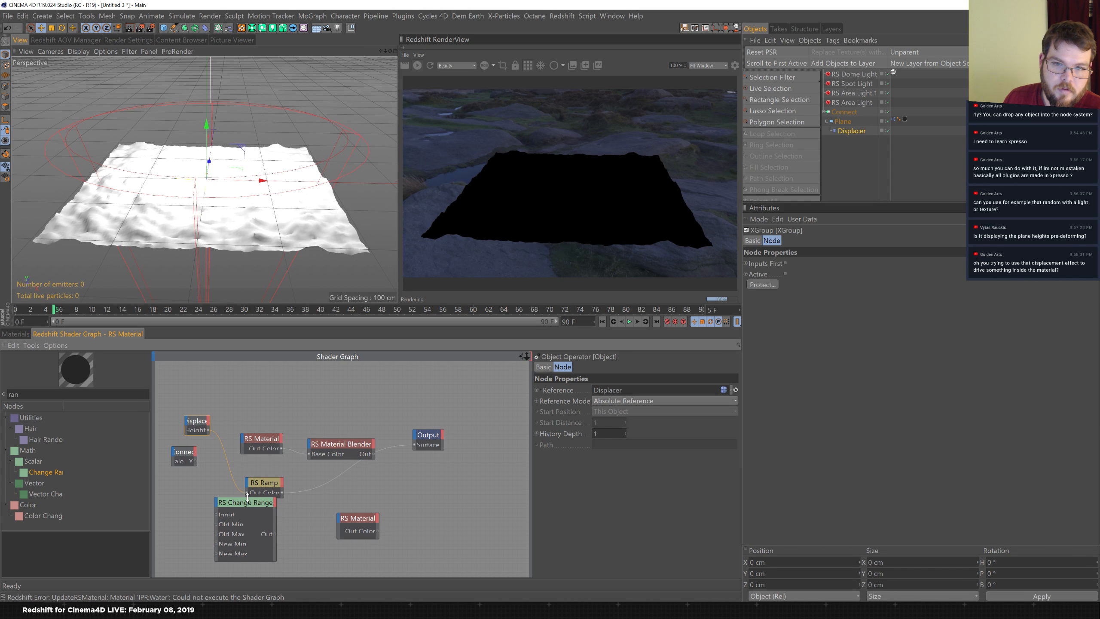
- Move the RS Ramp's white knot to 0%
{"action": "left_click", "coordinate": [265, 483]}
{"action": "left_click_drag", "start_coordinate": [611, 502], "coordinate": [563, 527]}
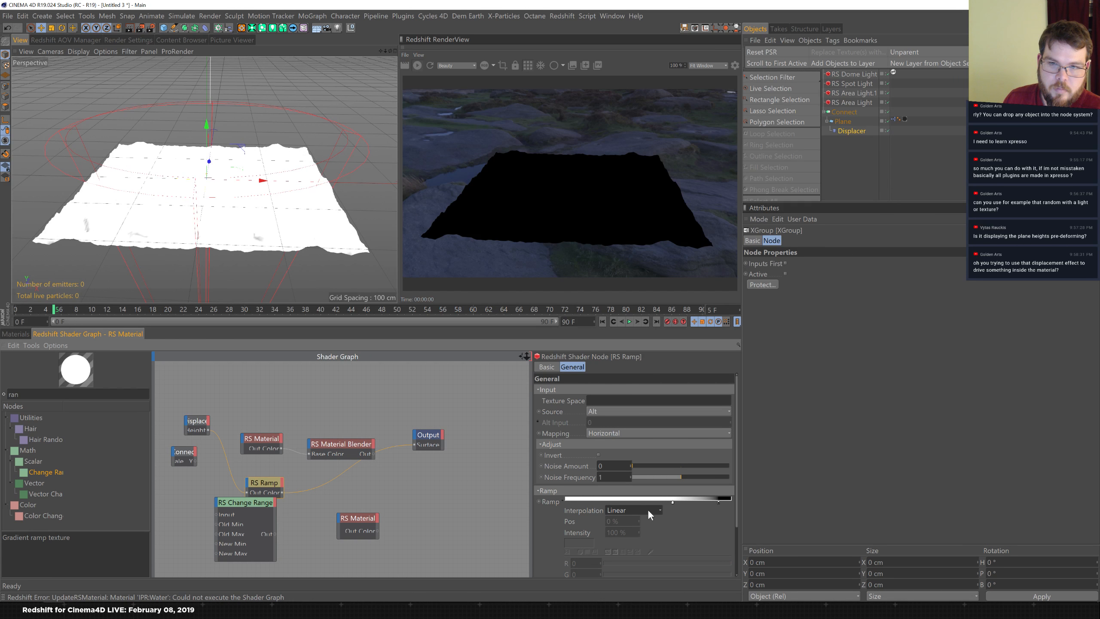
{"action": "left_click_drag", "start_coordinate": [672, 502], "coordinate": [563, 500]}
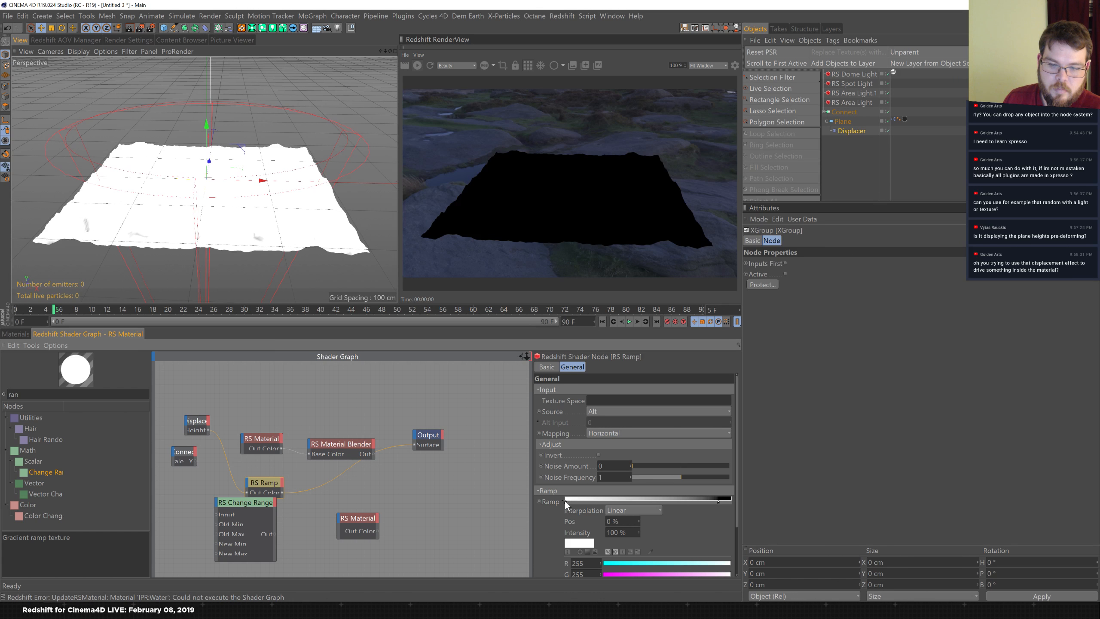
{"action": "left_click", "coordinate": [209, 419]}
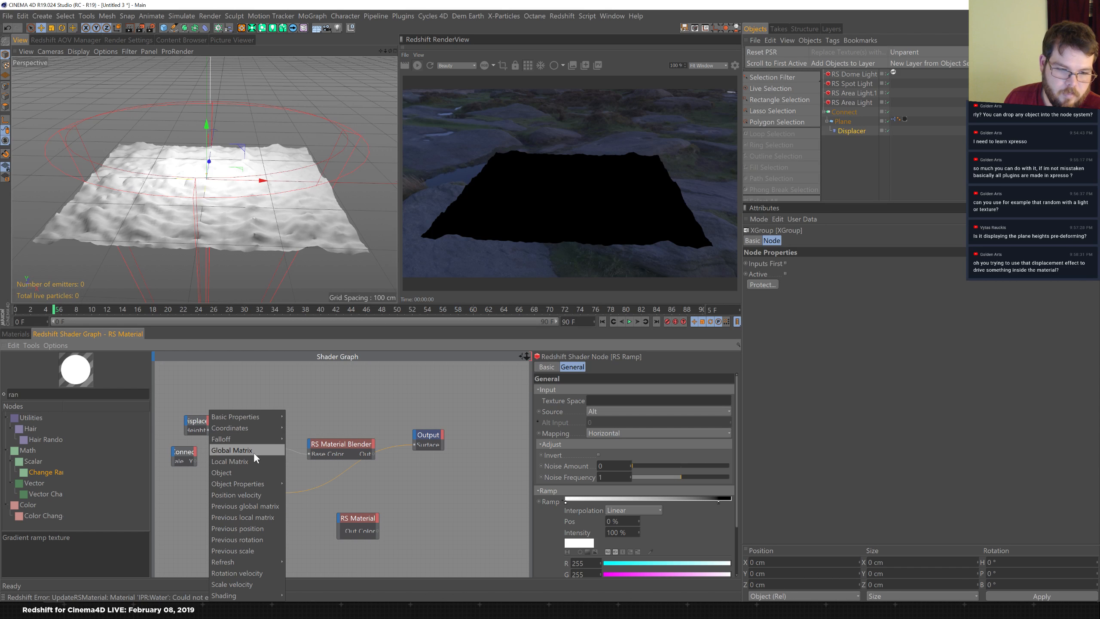
{"action": "mouse_move", "coordinate": [259, 440]}
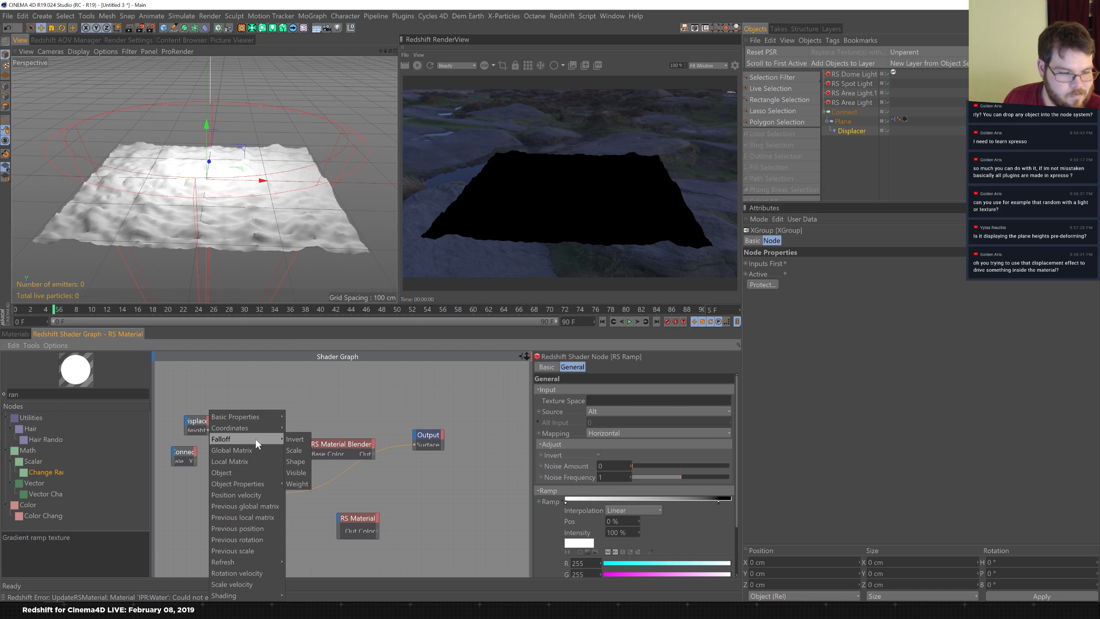
{"action": "left_click", "coordinate": [392, 389]}
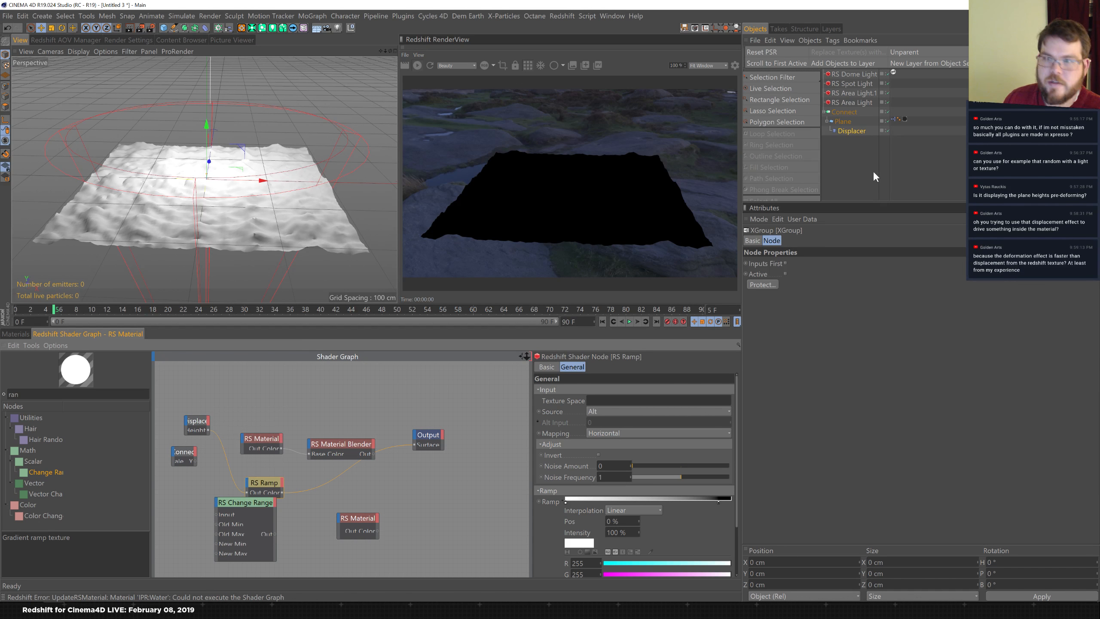
{"action": "left_click", "coordinate": [851, 131]}
{"action": "left_click", "coordinate": [827, 241]}
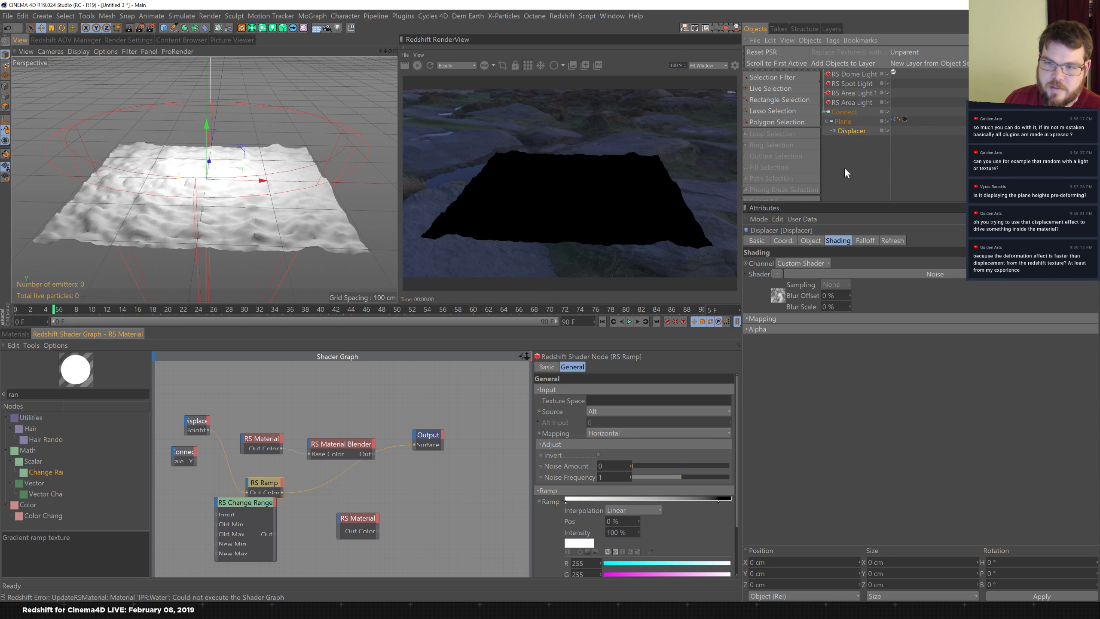
- Add the Shader output from the Shading properties to the Displacer node
{"action": "left_click", "coordinate": [200, 424]}
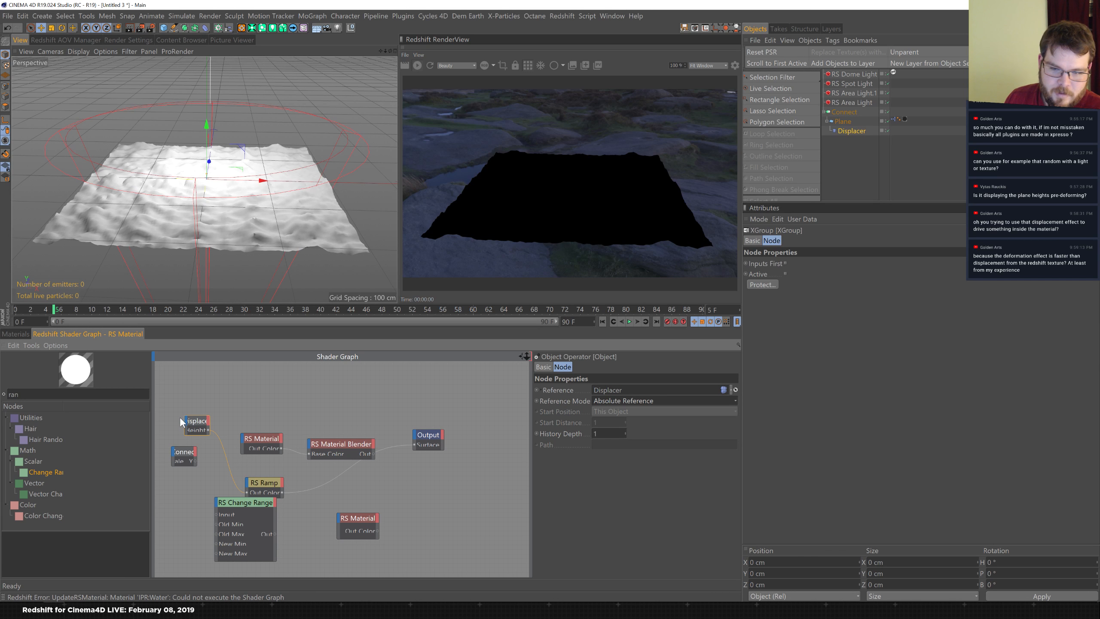
{"action": "right_click", "coordinate": [207, 421]}
{"action": "mouse_move", "coordinate": [227, 428]}
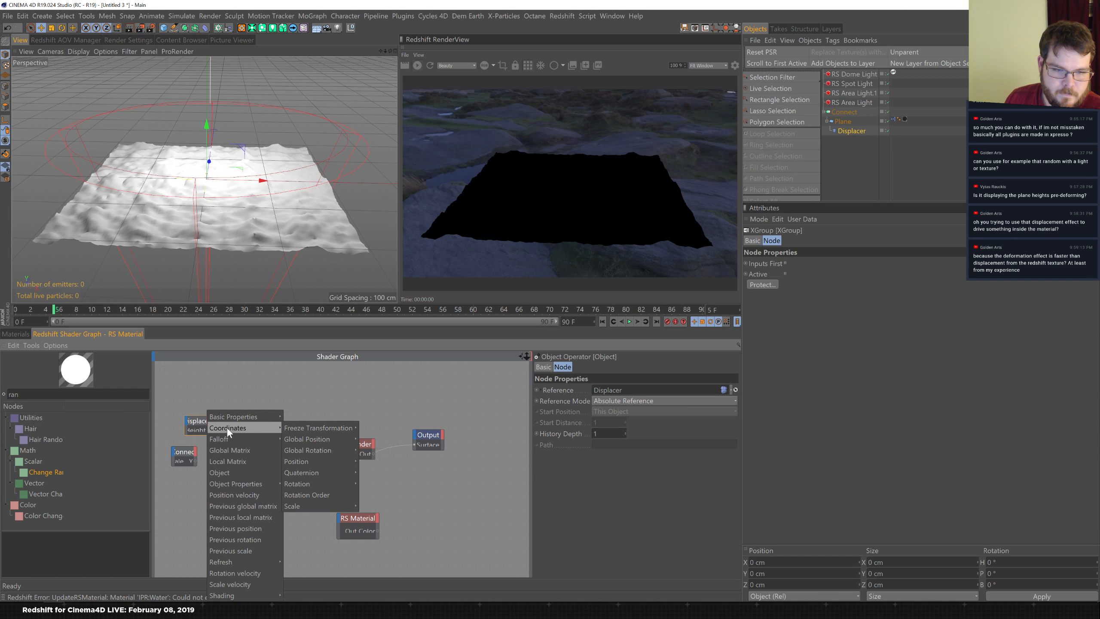
{"action": "mouse_move", "coordinate": [321, 436]}
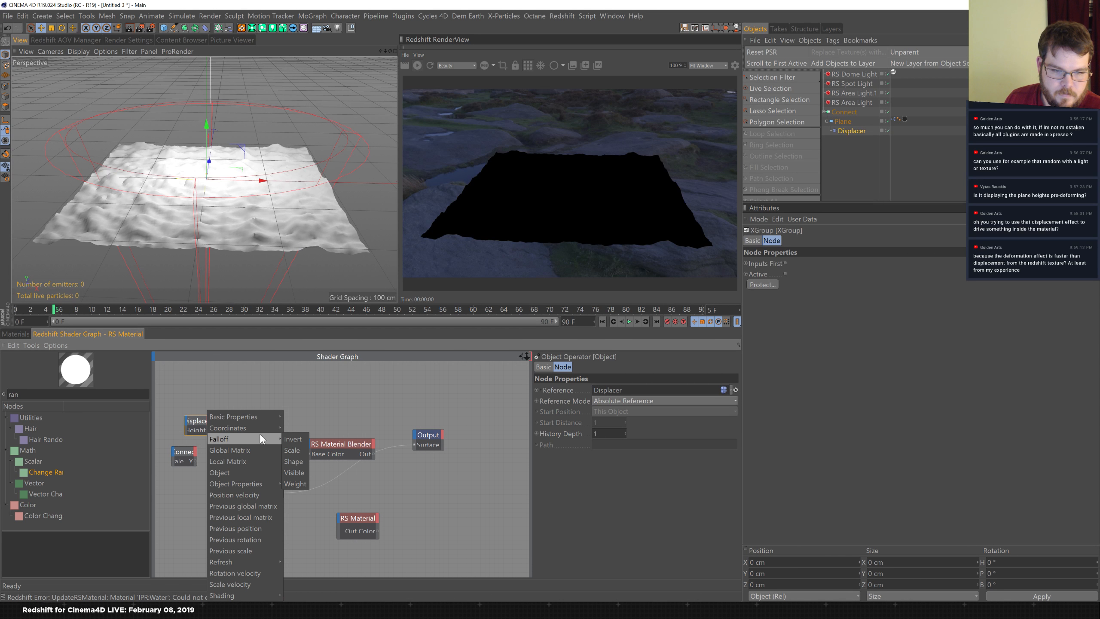
{"action": "mouse_move", "coordinate": [252, 485]}
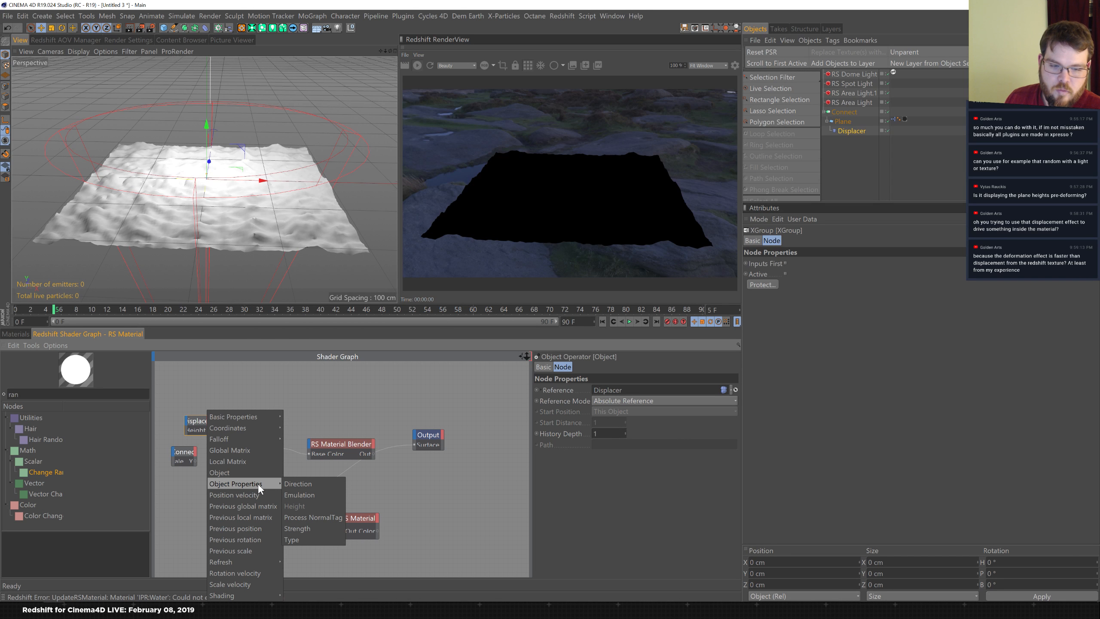
{"action": "mouse_move", "coordinate": [254, 562]}
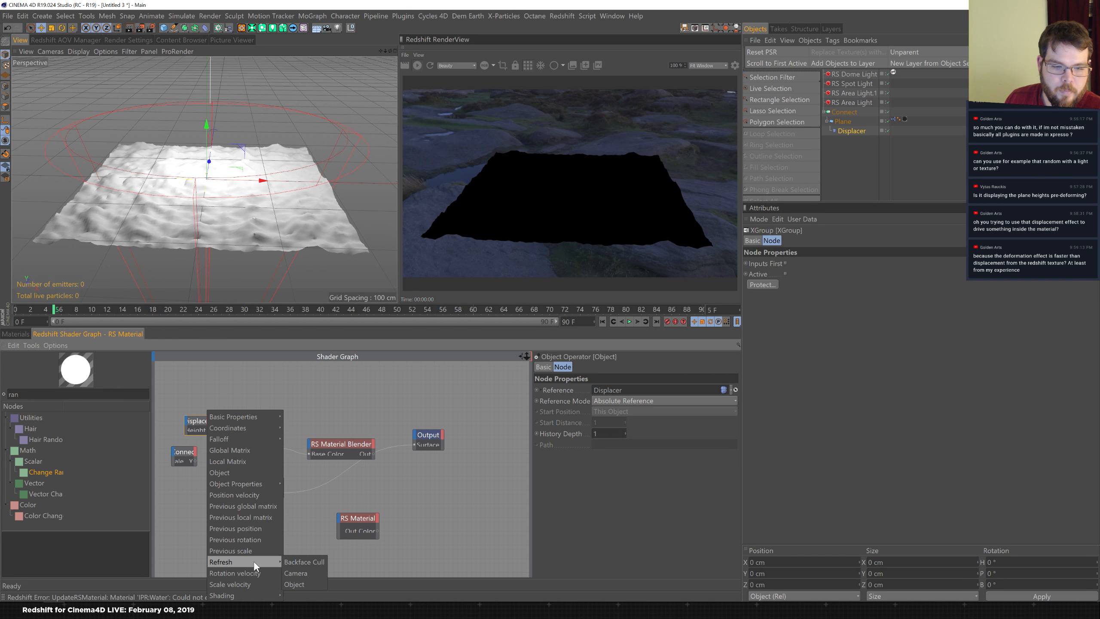
{"action": "mouse_move", "coordinate": [259, 597]}
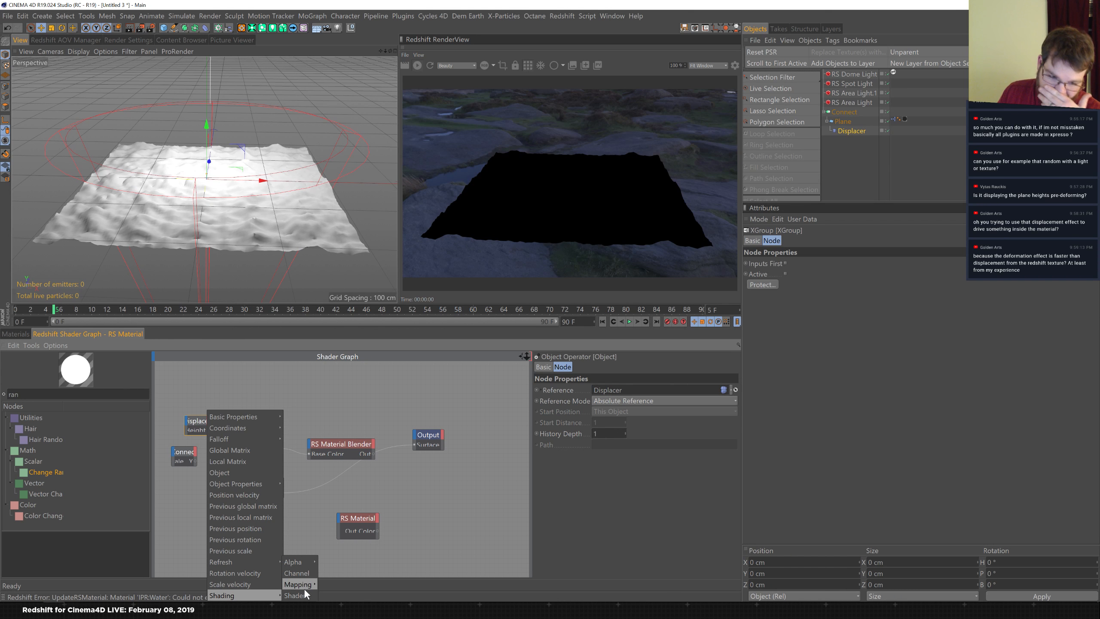
{"action": "mouse_move", "coordinate": [304, 588]}
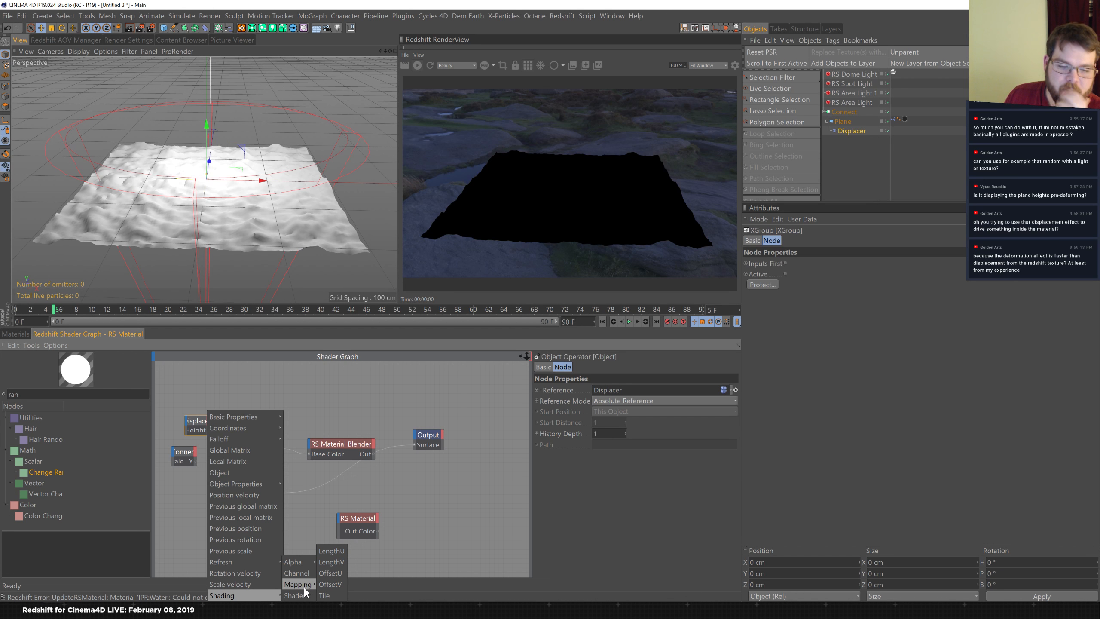
{"action": "mouse_move", "coordinate": [308, 562]}
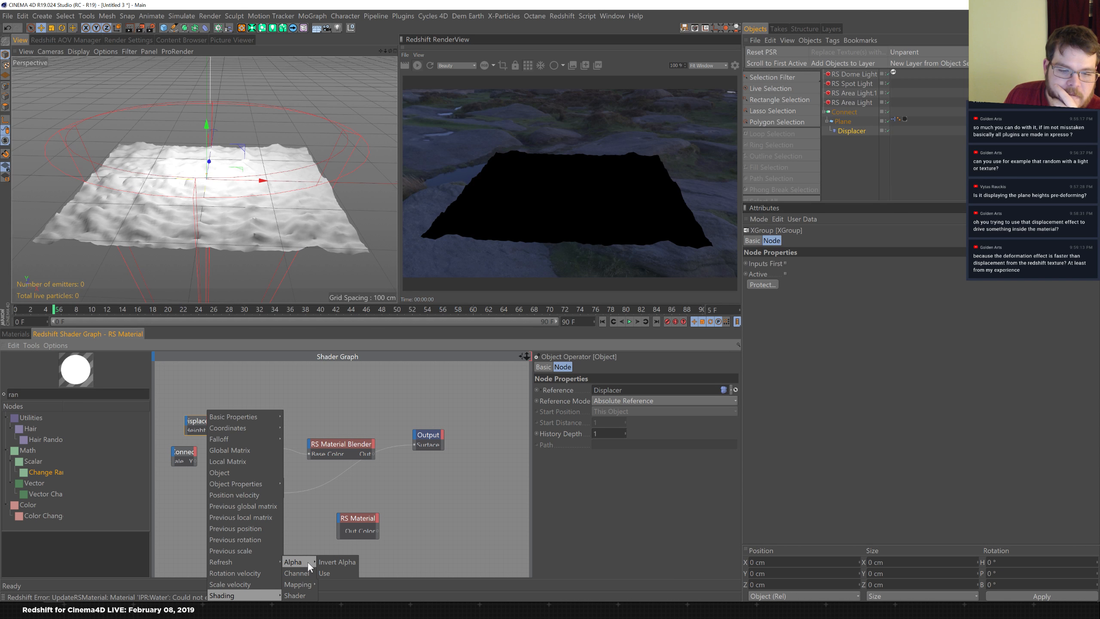
{"action": "left_click", "coordinate": [298, 594]}
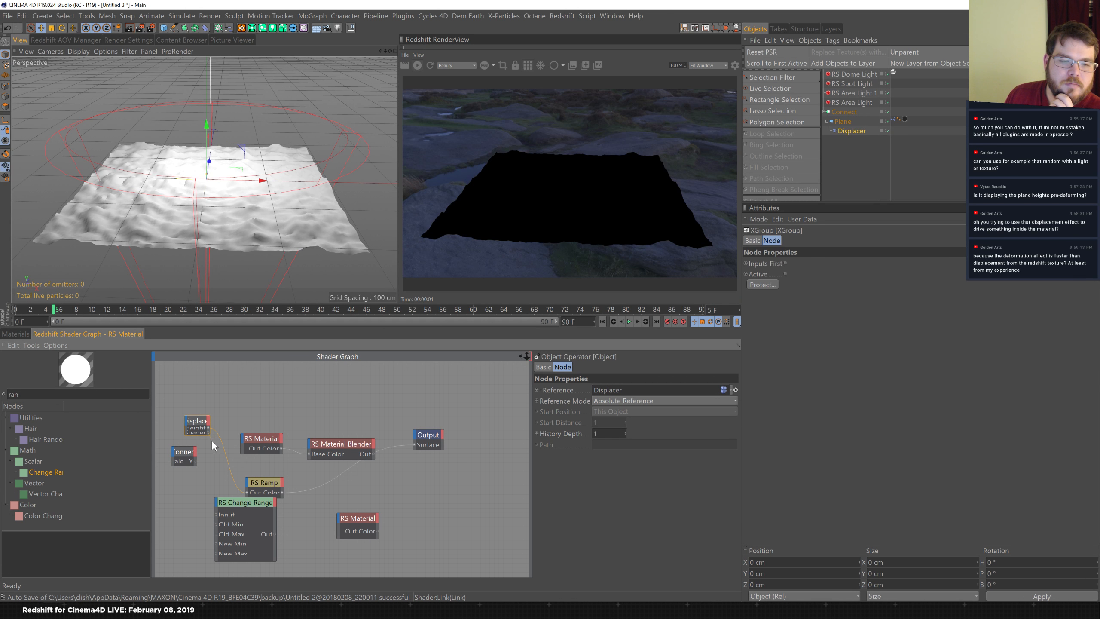
- Find the Texture node with the search term "text", add it to the shader graph and wire the Displacer's Shader output to it
{"action": "left_click_drag", "start_coordinate": [246, 492], "coordinate": [412, 444]}
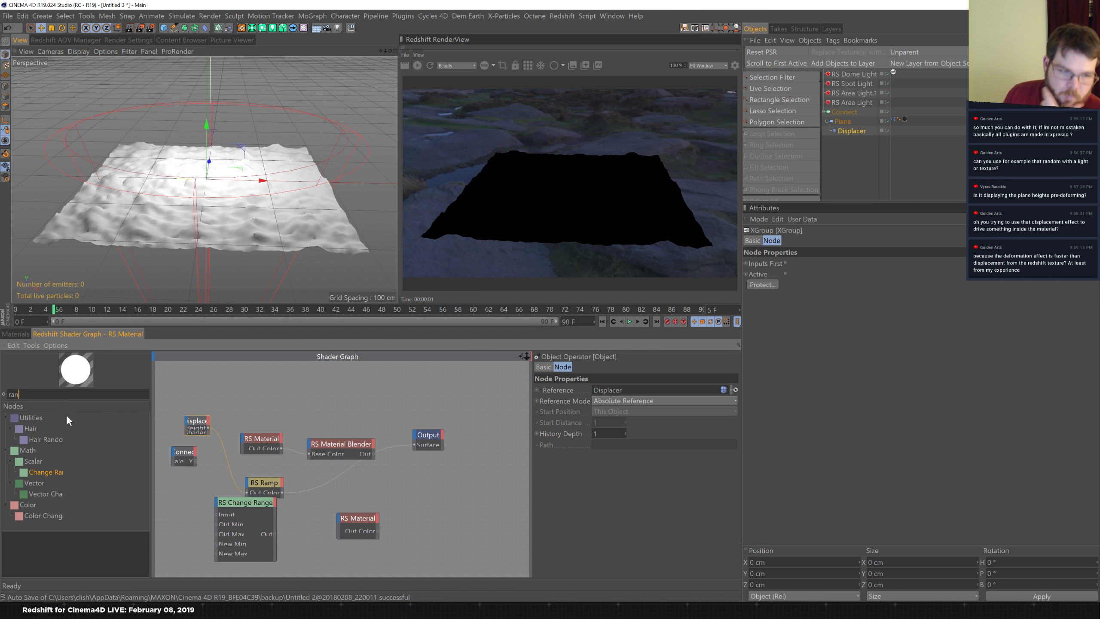
{"action": "double_click", "coordinate": [13, 394]}
{"action": "type", "text": "text"}
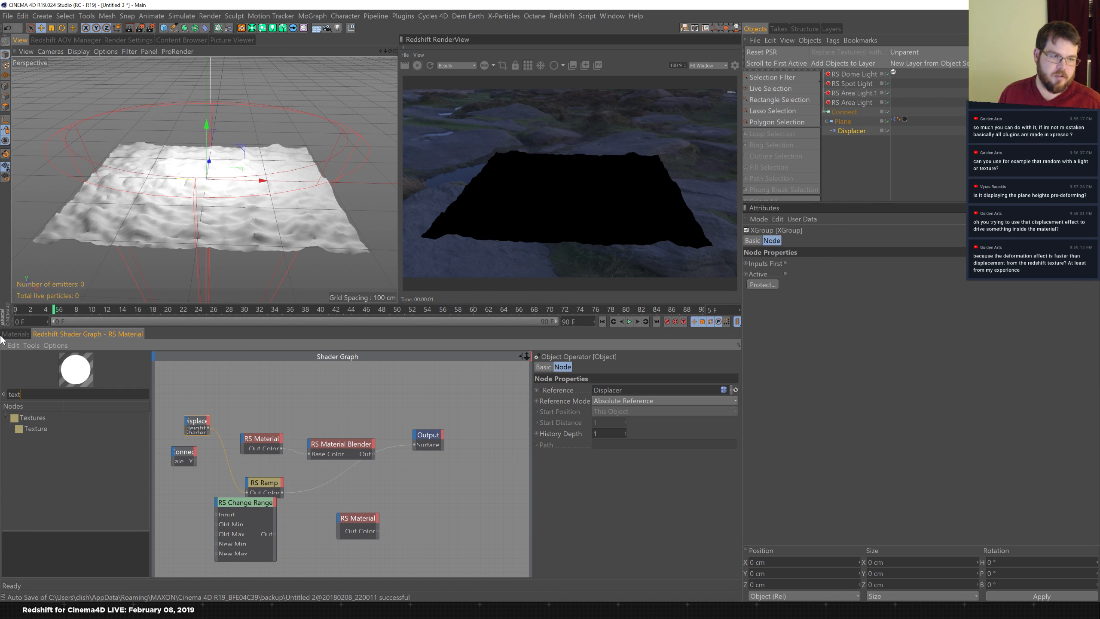
{"action": "left_click", "coordinate": [52, 428]}
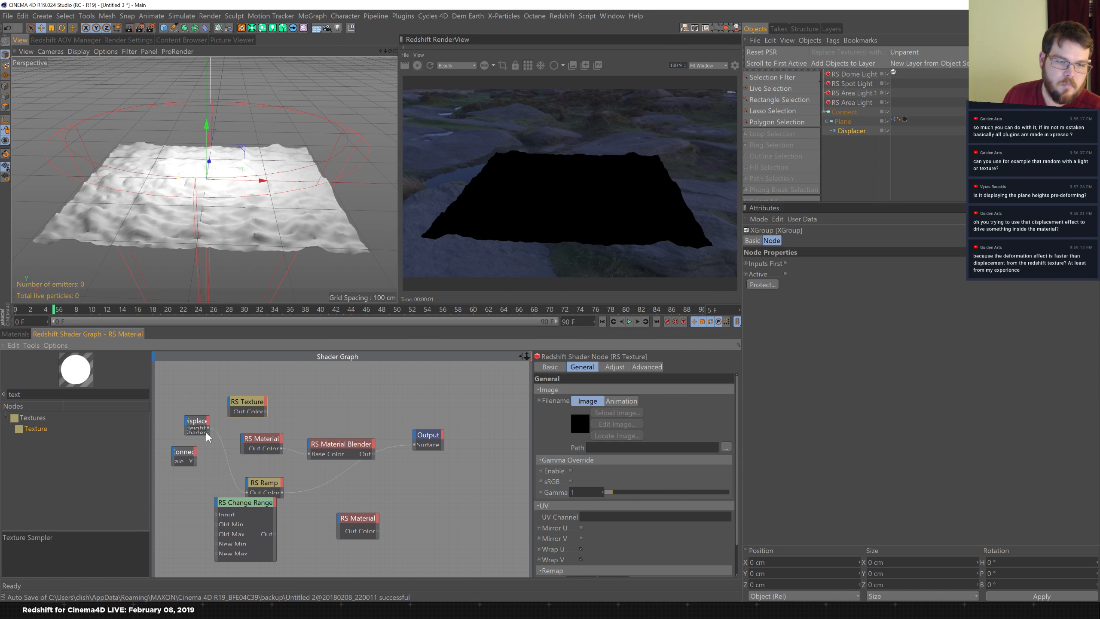
{"action": "left_click_drag", "start_coordinate": [207, 431], "coordinate": [230, 408]}
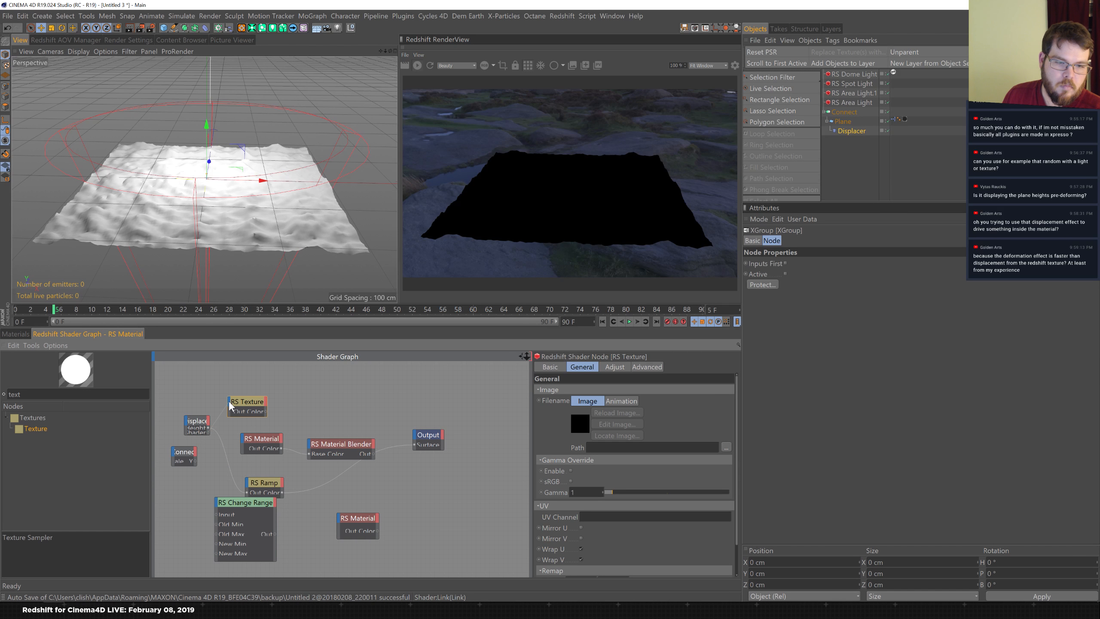
- Delete the RS Texture node and check the object properties available as outputs on the Displacer node
{"action": "key", "text": "Delete"}
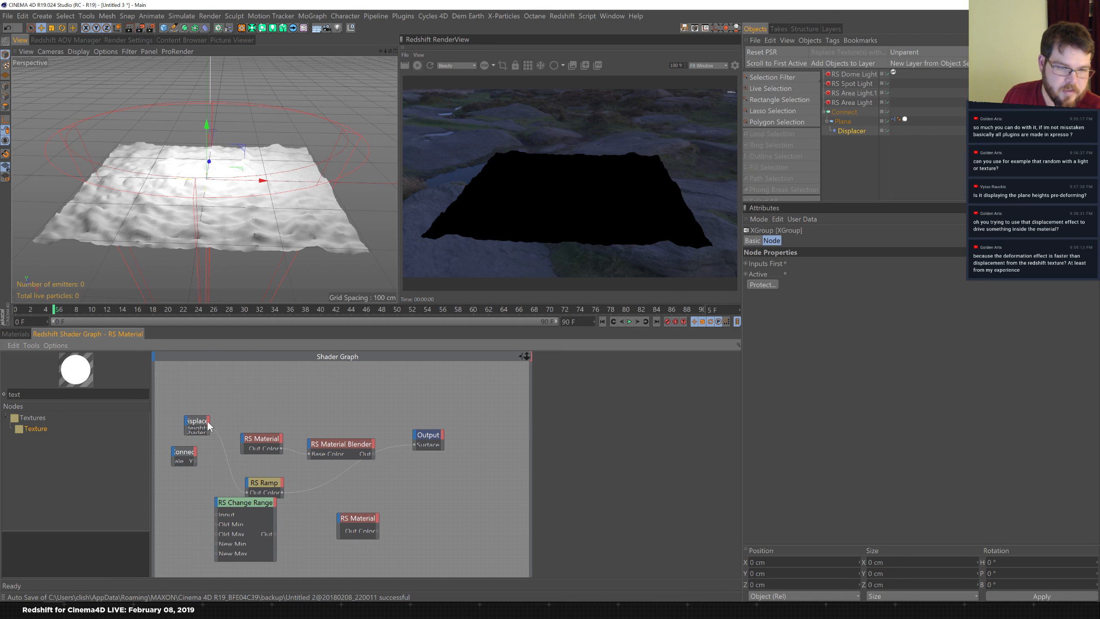
{"action": "left_click", "coordinate": [207, 420]}
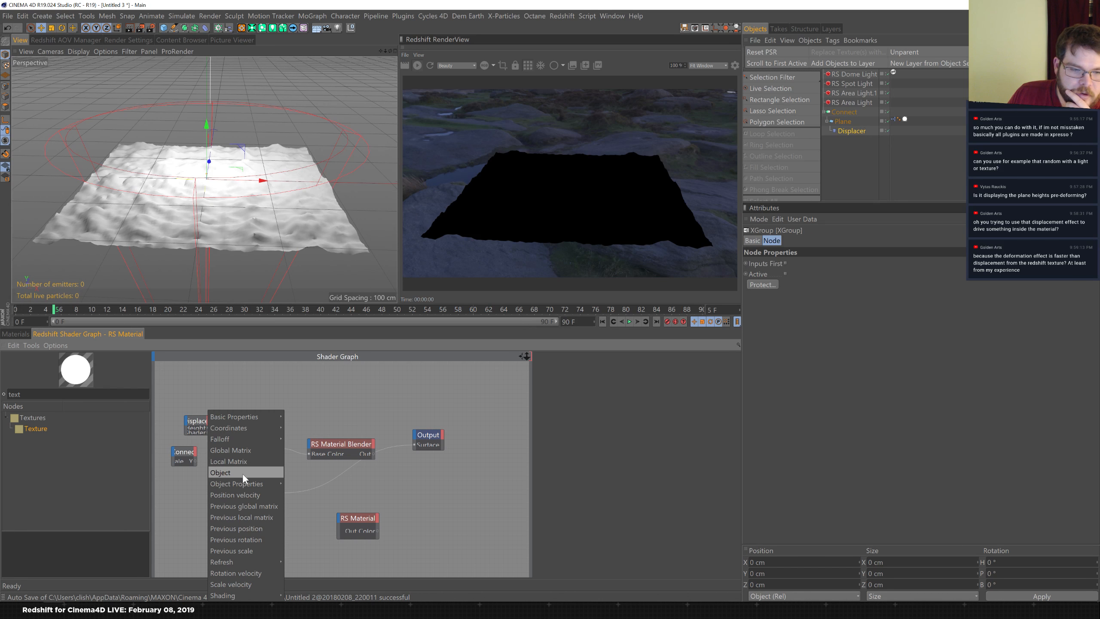
{"action": "mouse_move", "coordinate": [249, 483]}
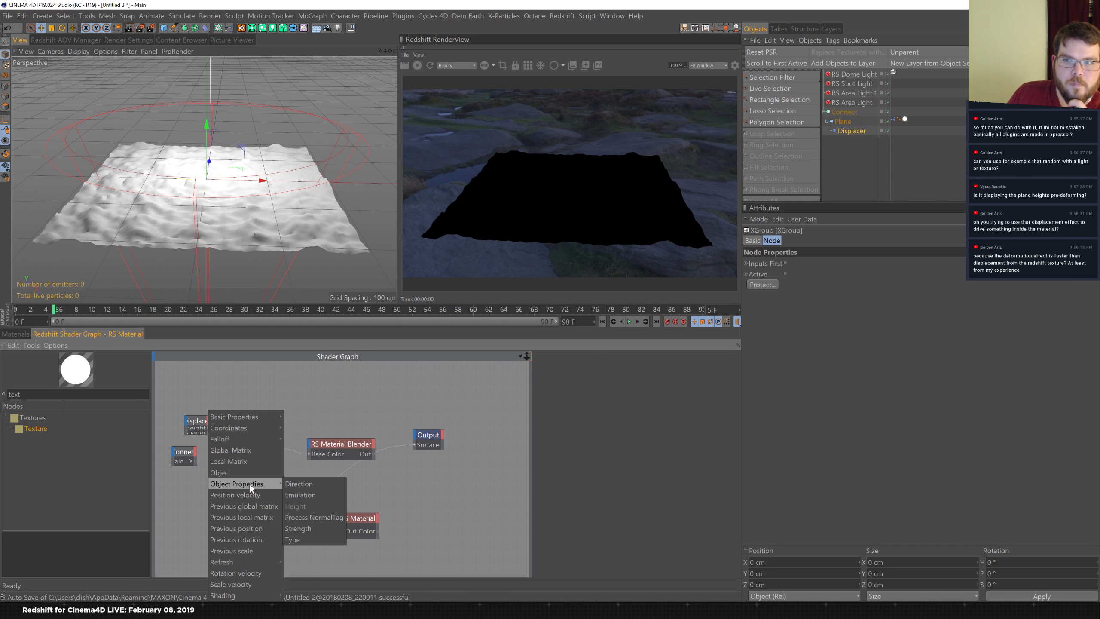
{"action": "left_click", "coordinate": [376, 375]}
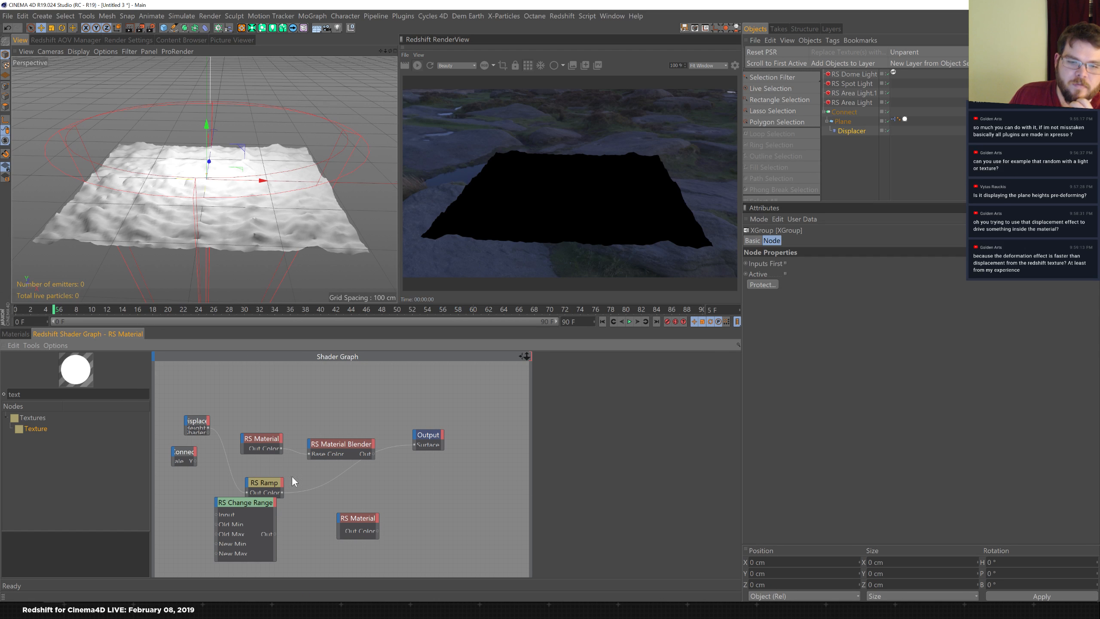
- Reposition the unconnected RS Material and the Displacer node in the graph and review the Displacer's available outputs
{"action": "left_click_drag", "start_coordinate": [362, 518], "coordinate": [349, 507]}
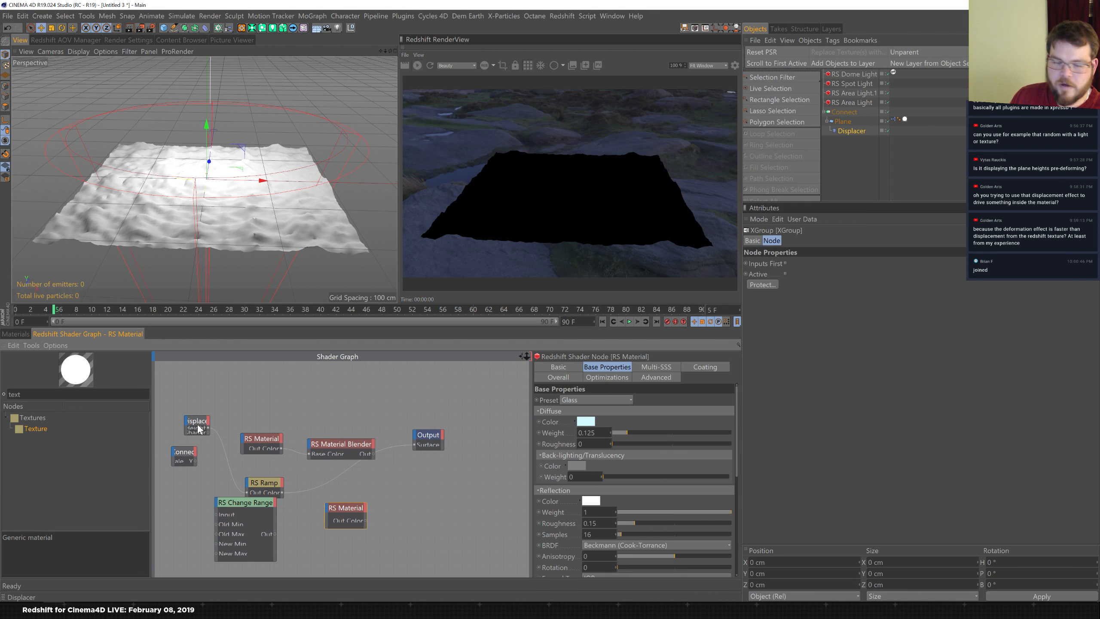
{"action": "left_click_drag", "start_coordinate": [207, 422], "coordinate": [195, 409]}
{"action": "left_click", "coordinate": [195, 406]}
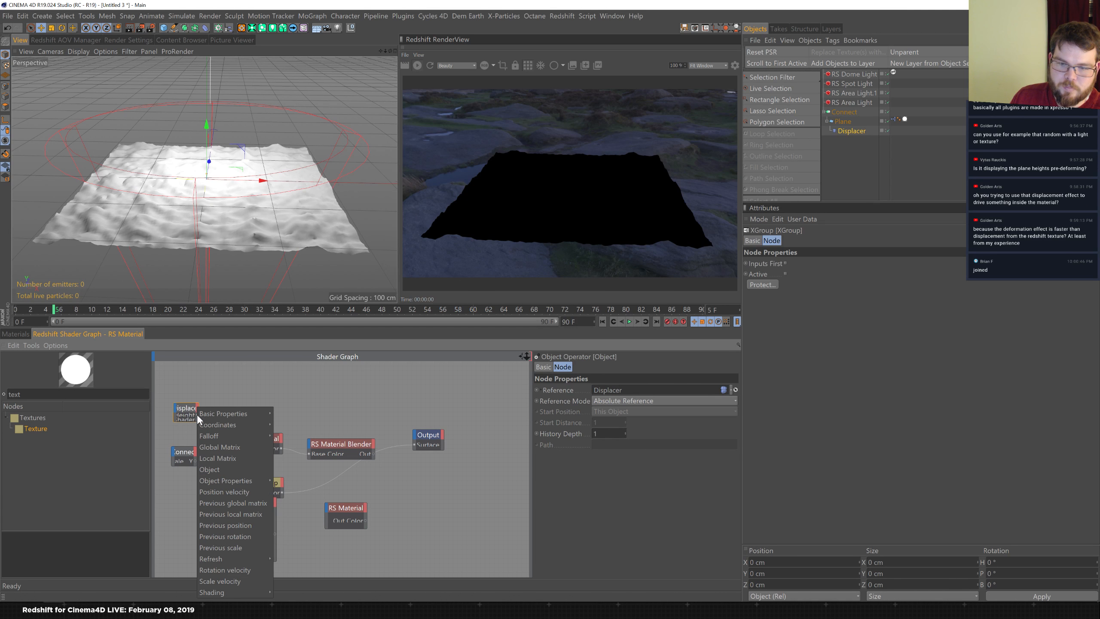
{"action": "mouse_move", "coordinate": [206, 420]}
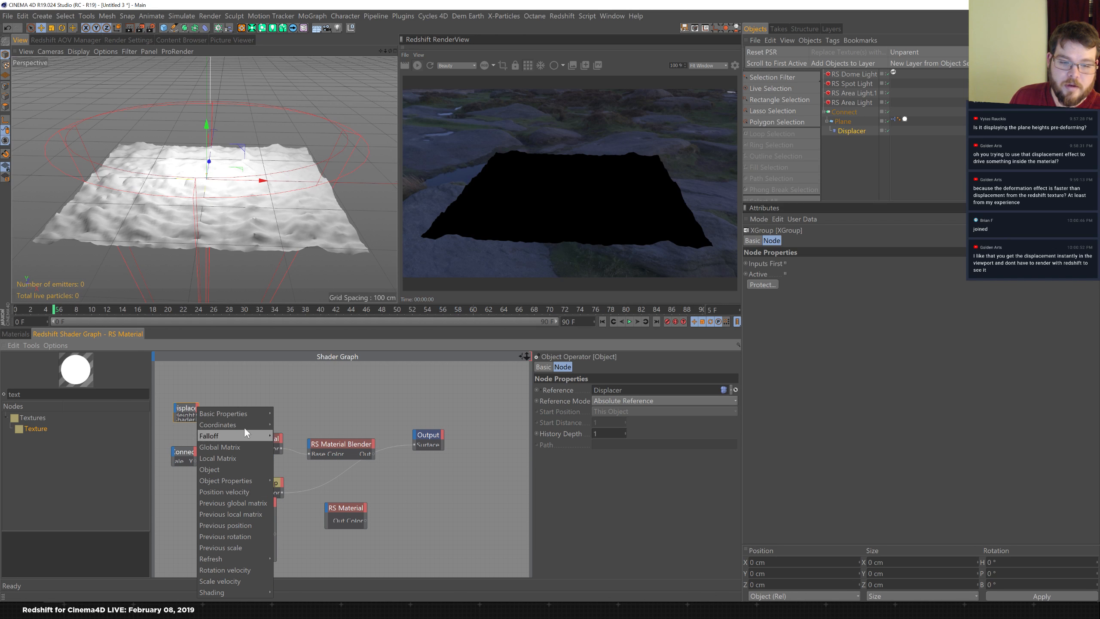
{"action": "left_click", "coordinate": [362, 377]}
- Review the input ports available on the Output node
{"action": "left_click", "coordinate": [429, 437]}
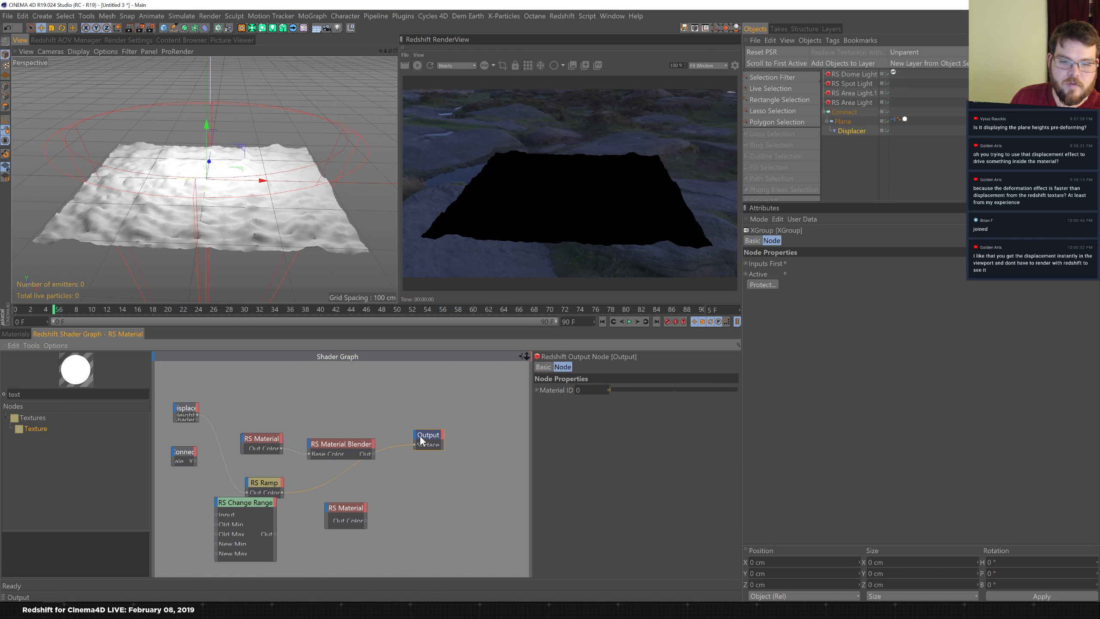
{"action": "left_click", "coordinate": [415, 434]}
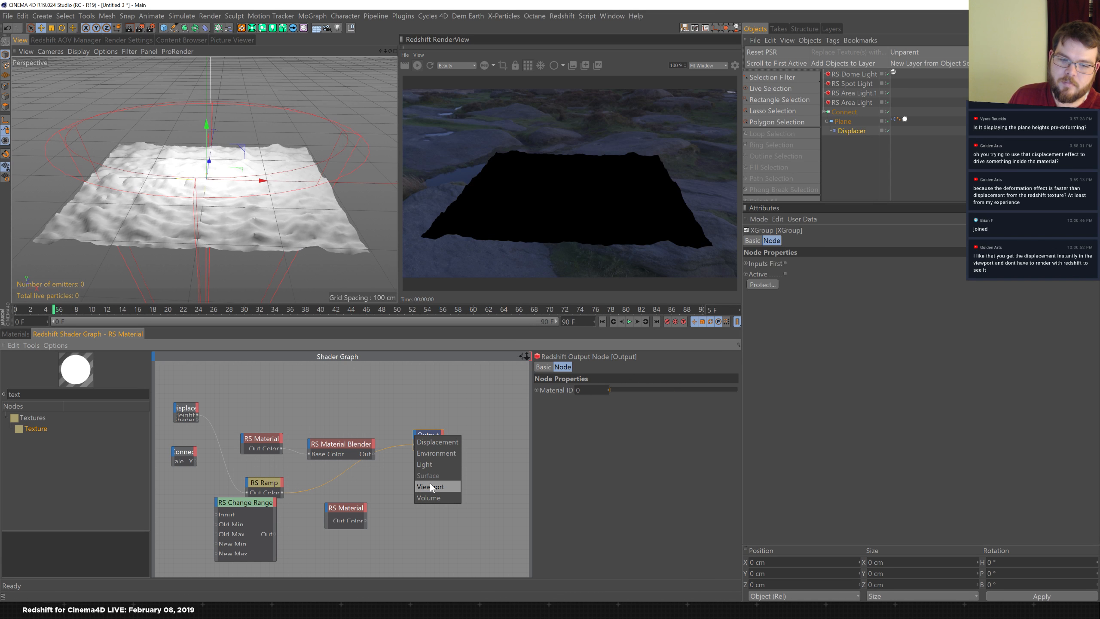
{"action": "left_click", "coordinate": [389, 490]}
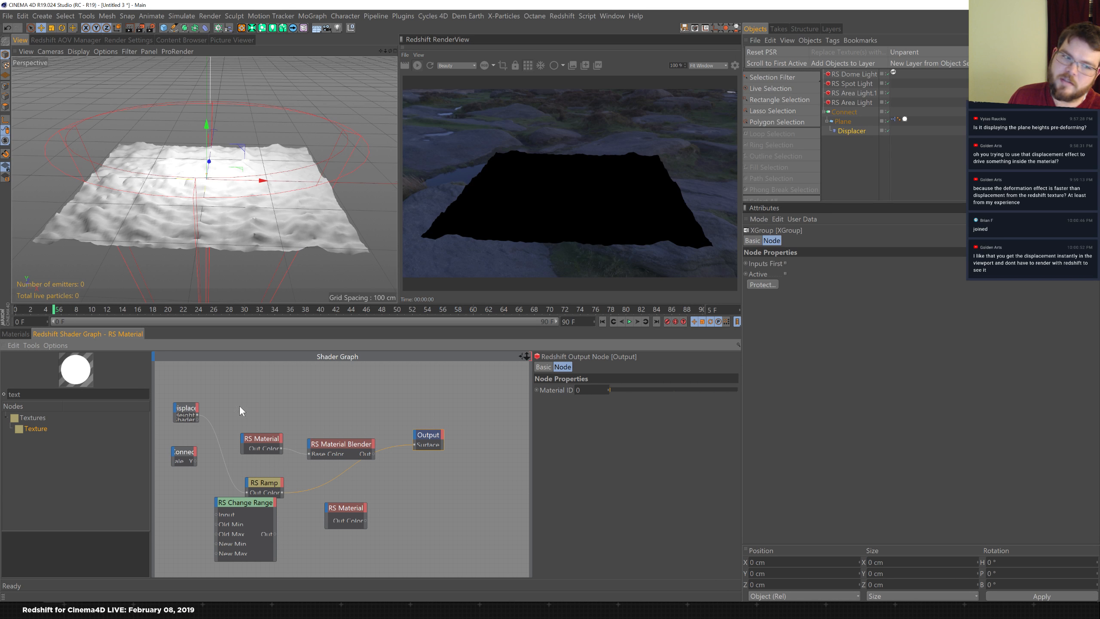
- Add Local Matrix and Global Matrix outputs to the Displacer node and try to wire the Local Matrix to the Output node
{"action": "left_click", "coordinate": [198, 408]}
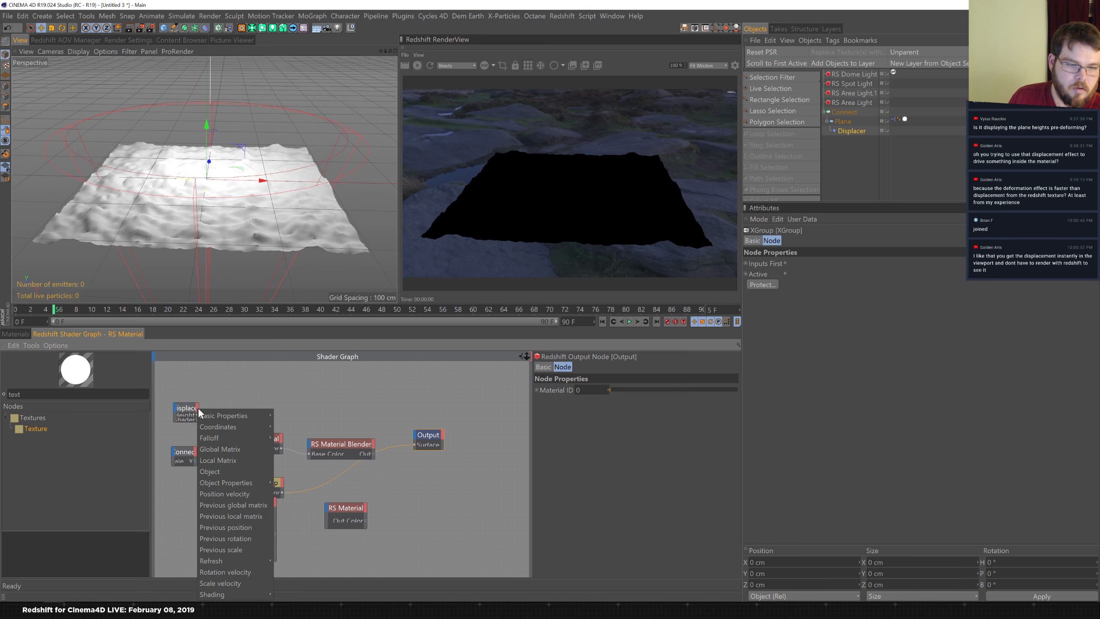
{"action": "left_click", "coordinate": [237, 459]}
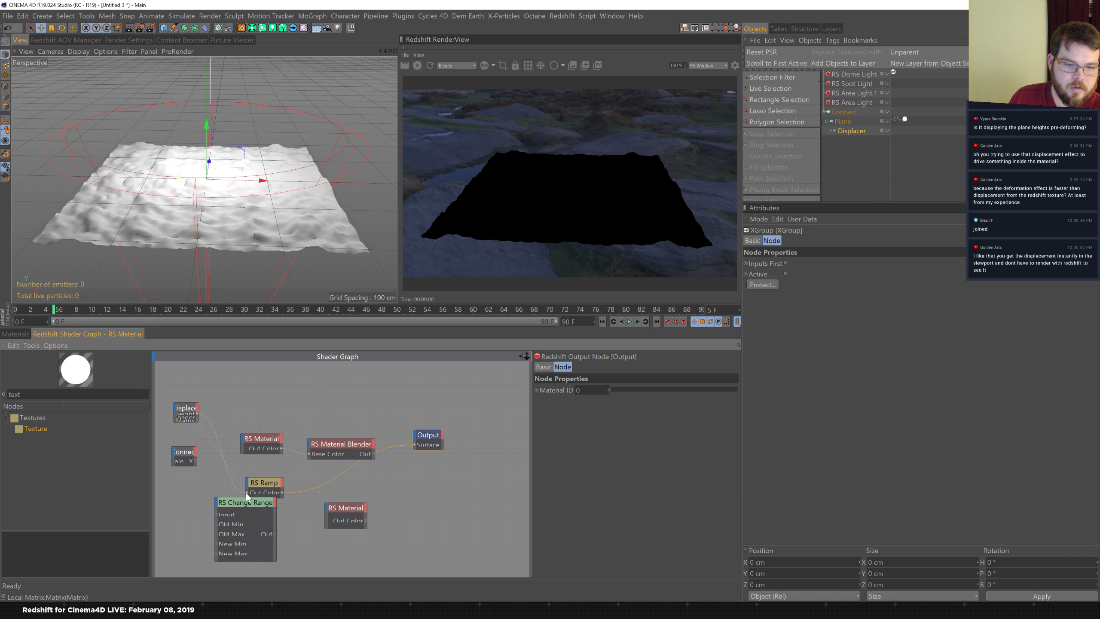
{"action": "left_click_drag", "start_coordinate": [197, 420], "coordinate": [414, 444]}
{"action": "left_click", "coordinate": [197, 408]}
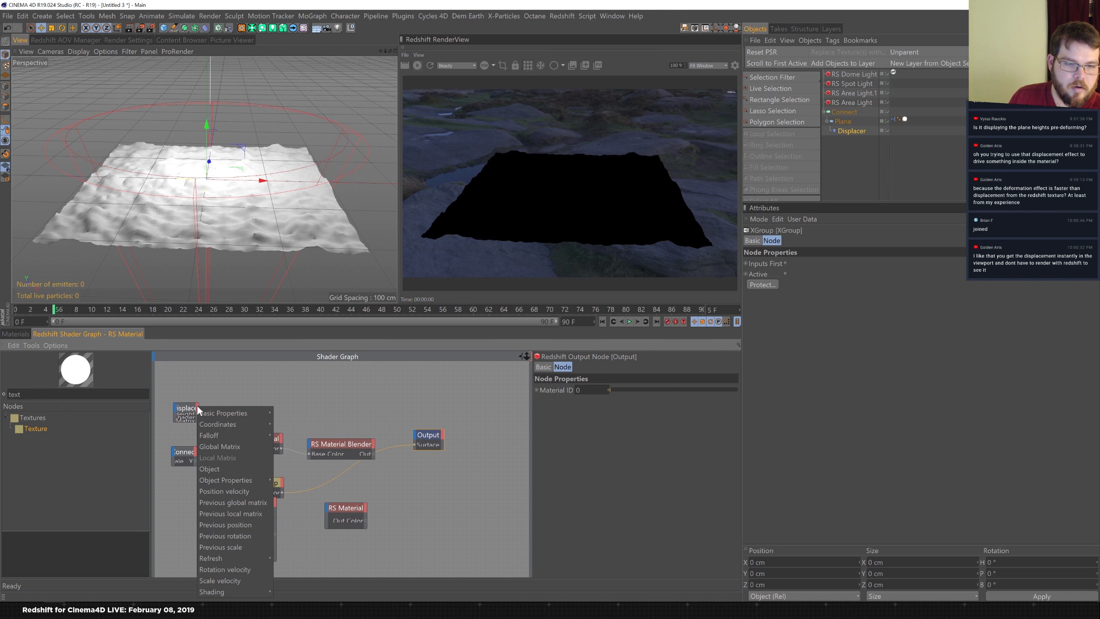
{"action": "left_click", "coordinate": [223, 446]}
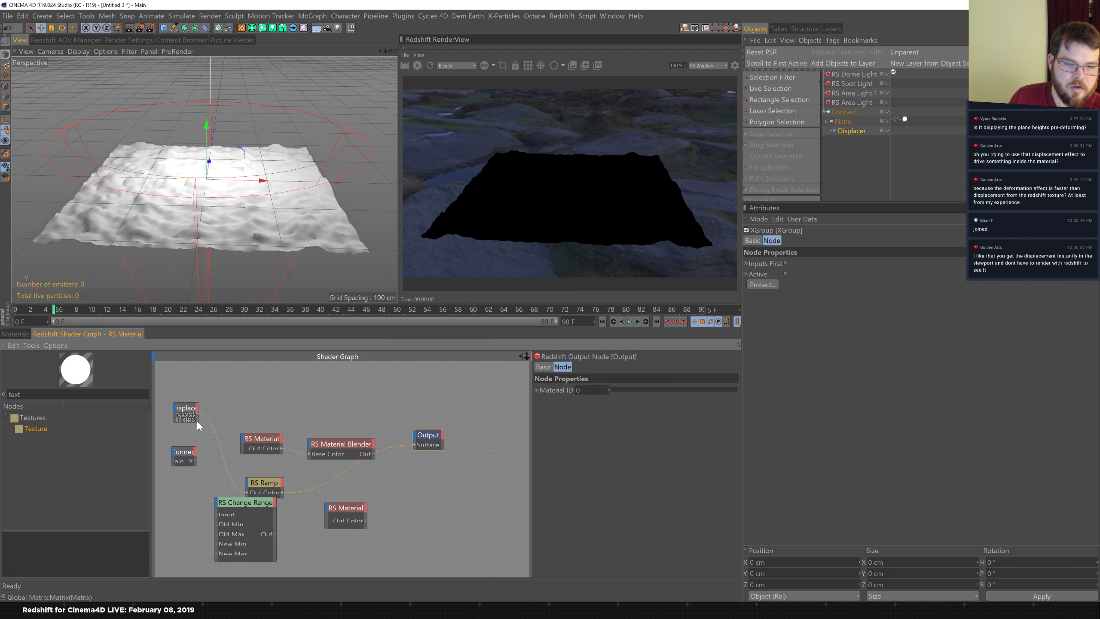
- Expand the Displacer node to show all its ports, move it up clear of the Connect node and check its remaining object properties
{"action": "double_click", "coordinate": [183, 410]}
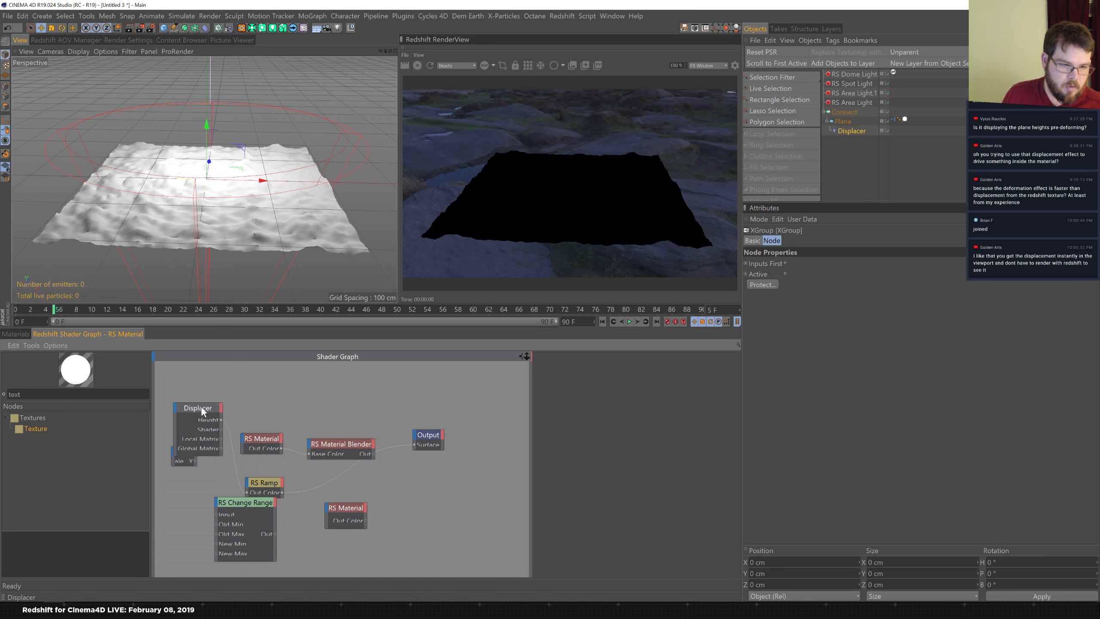
{"action": "left_click_drag", "start_coordinate": [201, 410], "coordinate": [191, 376]}
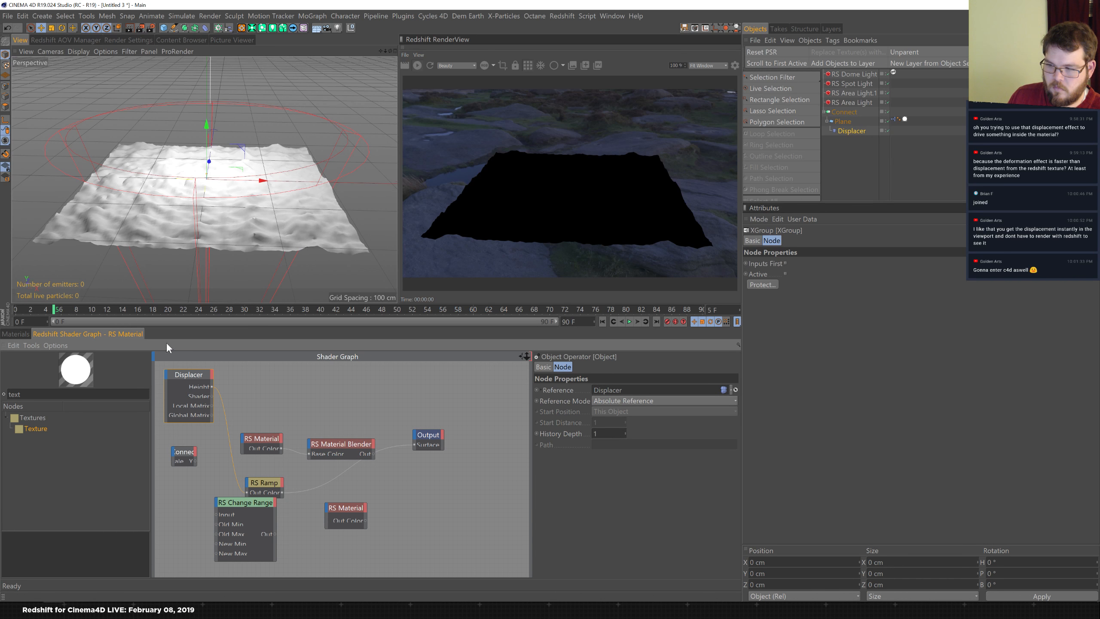
{"action": "left_click", "coordinate": [211, 374]}
{"action": "mouse_move", "coordinate": [262, 449]}
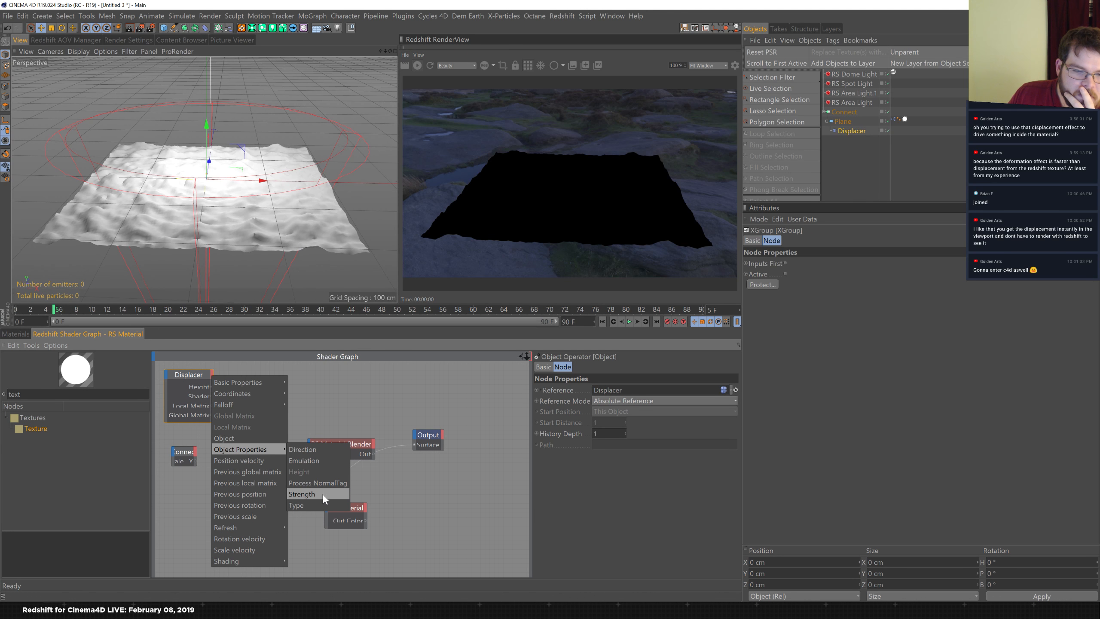
{"action": "left_click", "coordinate": [344, 402]}
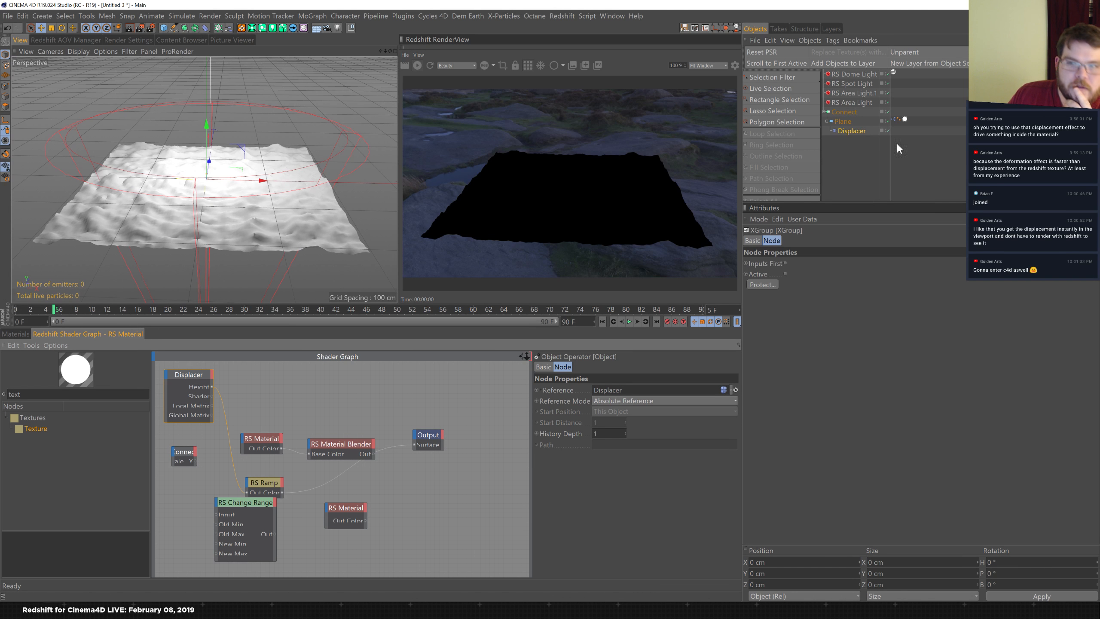
- Inspect the object properties of the Displacer and the Plane in the scene
{"action": "left_click", "coordinate": [851, 131]}
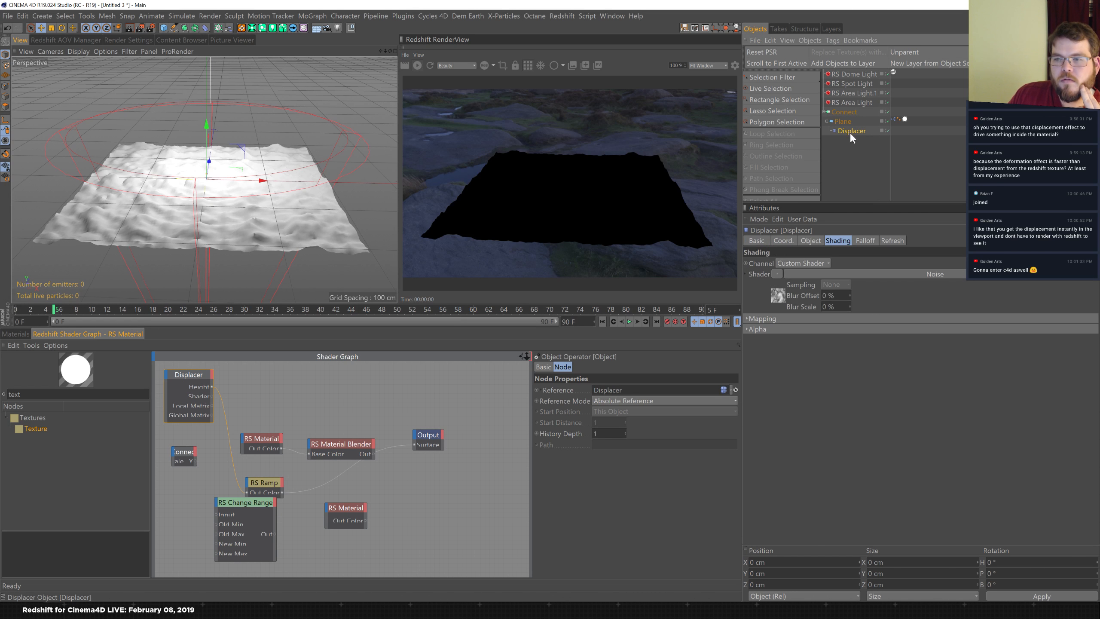
{"action": "left_click", "coordinate": [811, 241]}
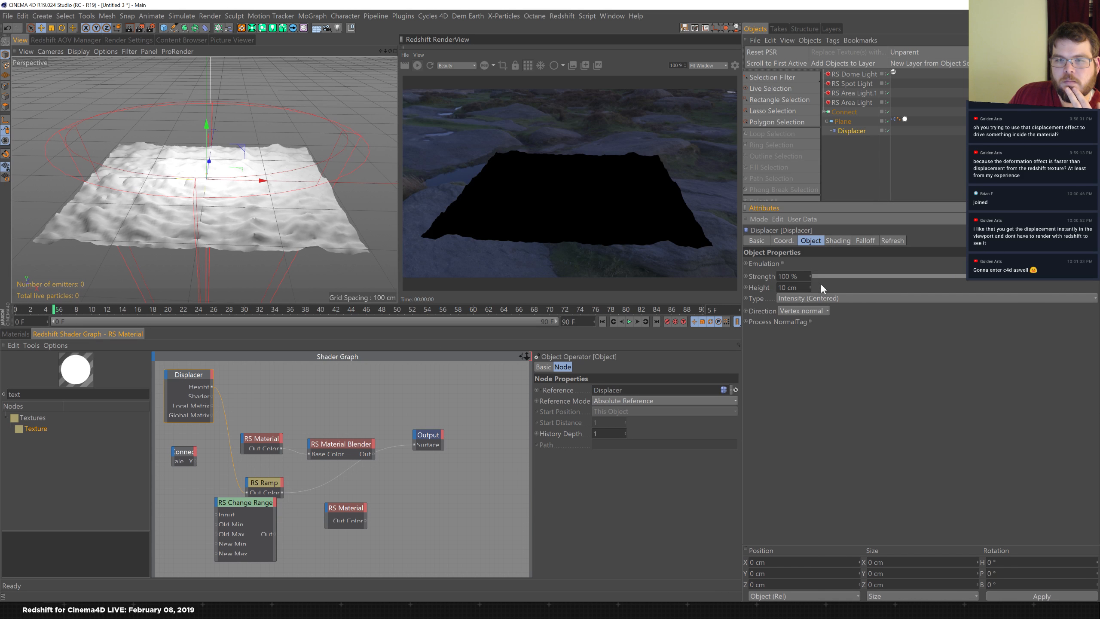
{"action": "left_click_drag", "start_coordinate": [810, 288], "coordinate": [811, 283]}
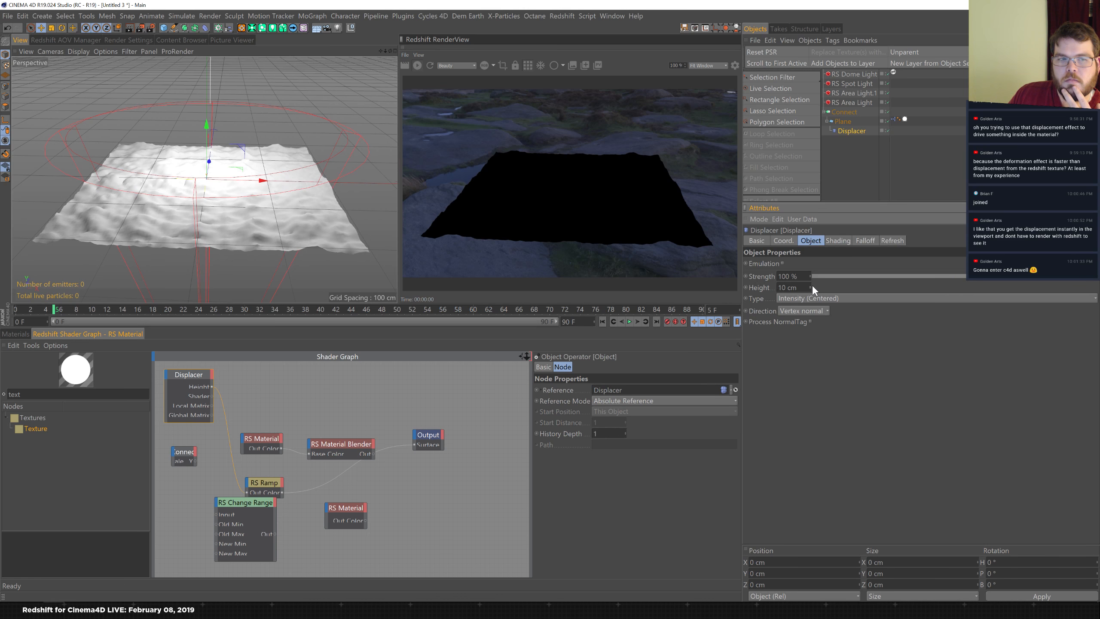
{"action": "left_click", "coordinate": [845, 122]}
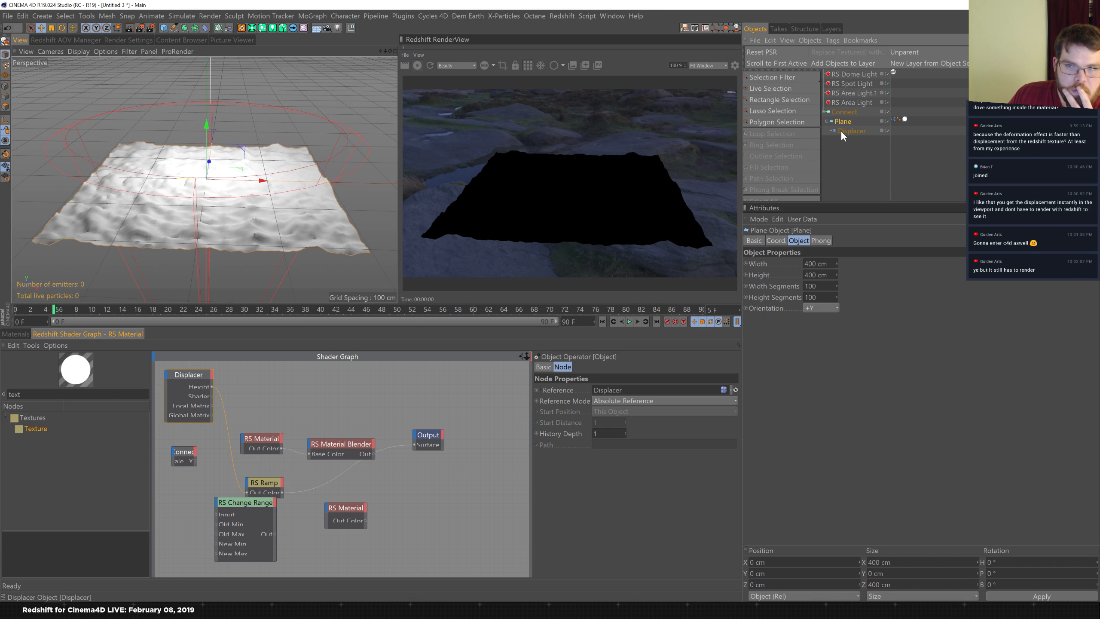
- Add the Connect object to the graph as another node with an Object output and try to wire that output to a material
{"action": "left_click_drag", "start_coordinate": [846, 113], "coordinate": [260, 379]}
{"action": "left_click", "coordinate": [263, 379]}
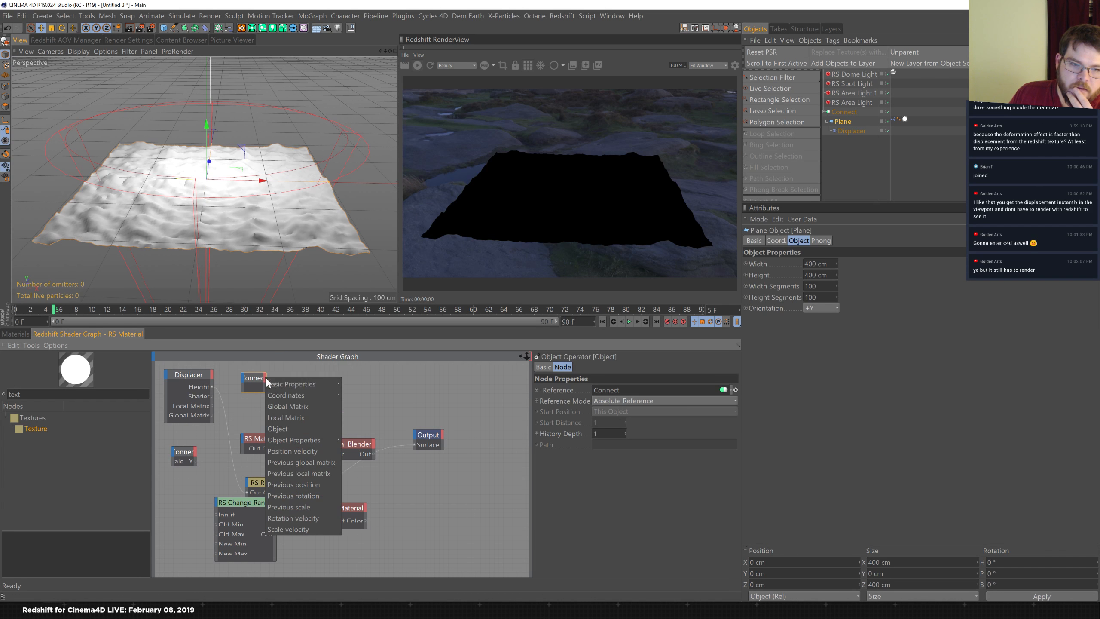
{"action": "left_click", "coordinate": [303, 427]}
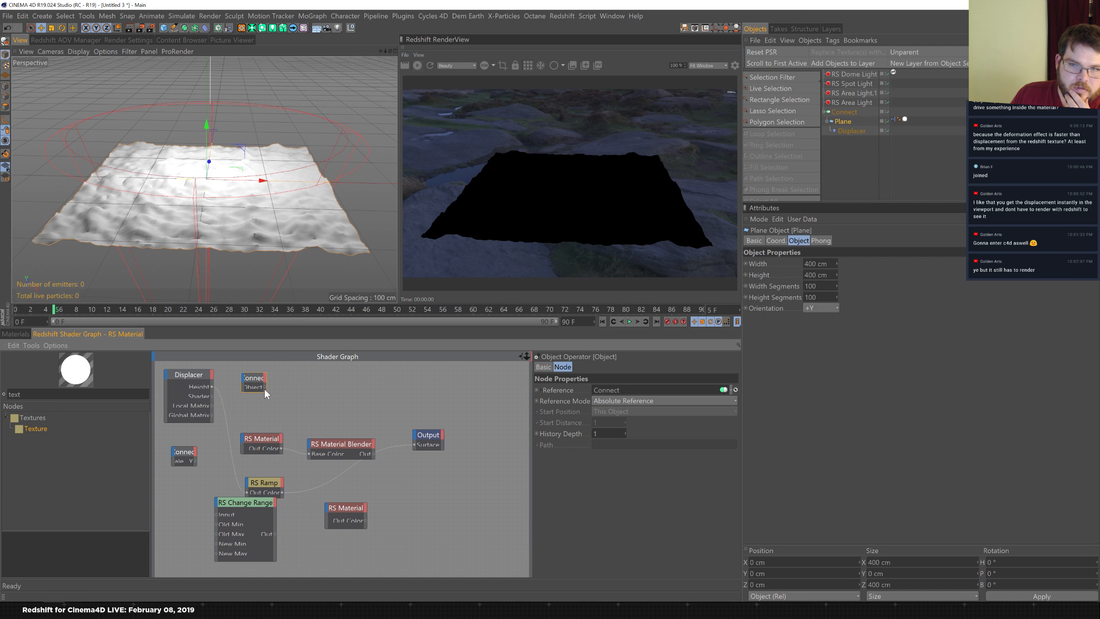
{"action": "left_click_drag", "start_coordinate": [265, 387], "coordinate": [268, 416]}
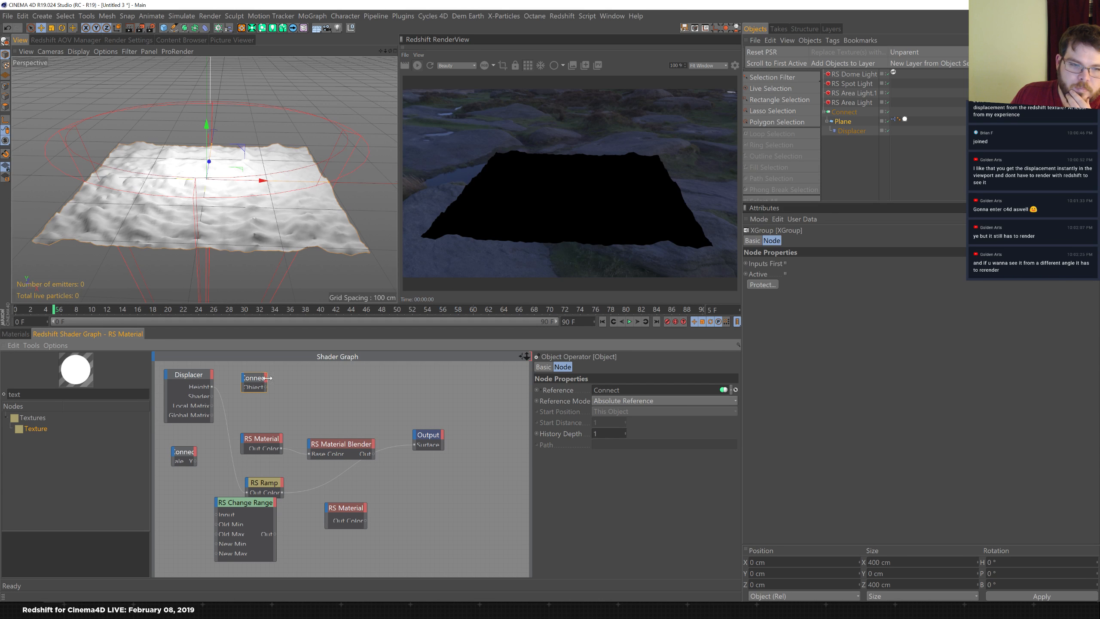
- Look through the coordinate and global position outputs available on the new Connect node
{"action": "left_click", "coordinate": [265, 377]}
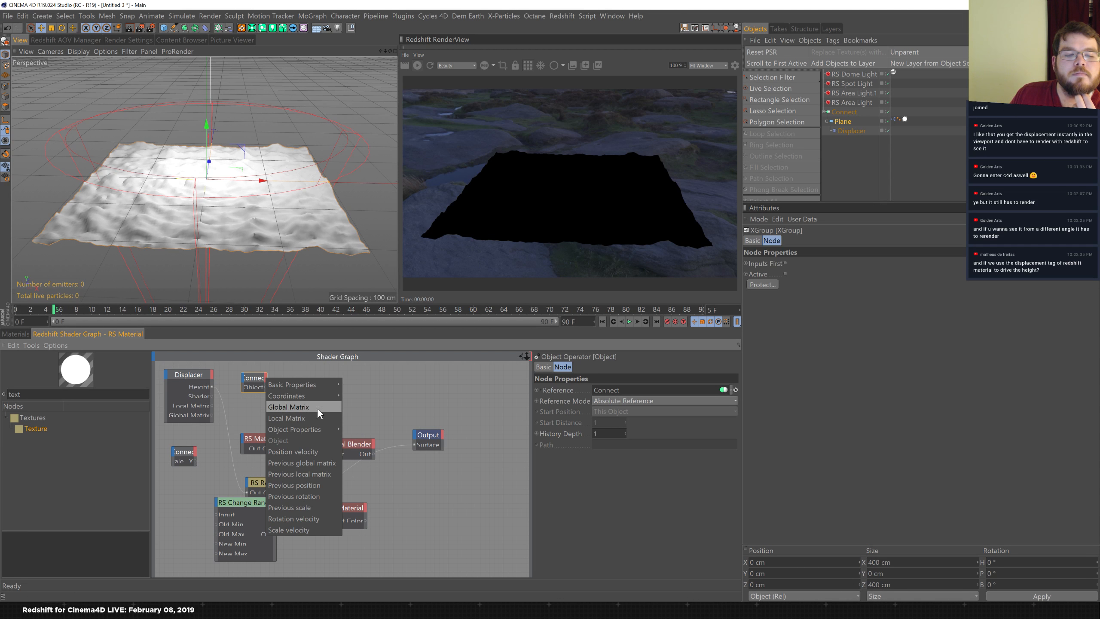
{"action": "mouse_move", "coordinate": [327, 394]}
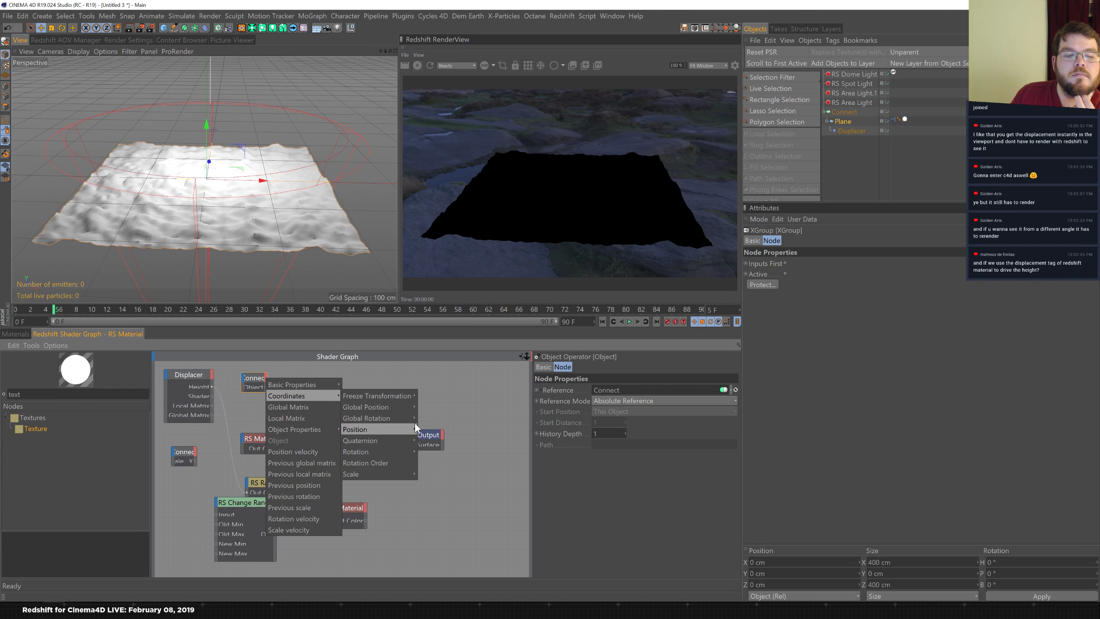
{"action": "mouse_move", "coordinate": [414, 419]}
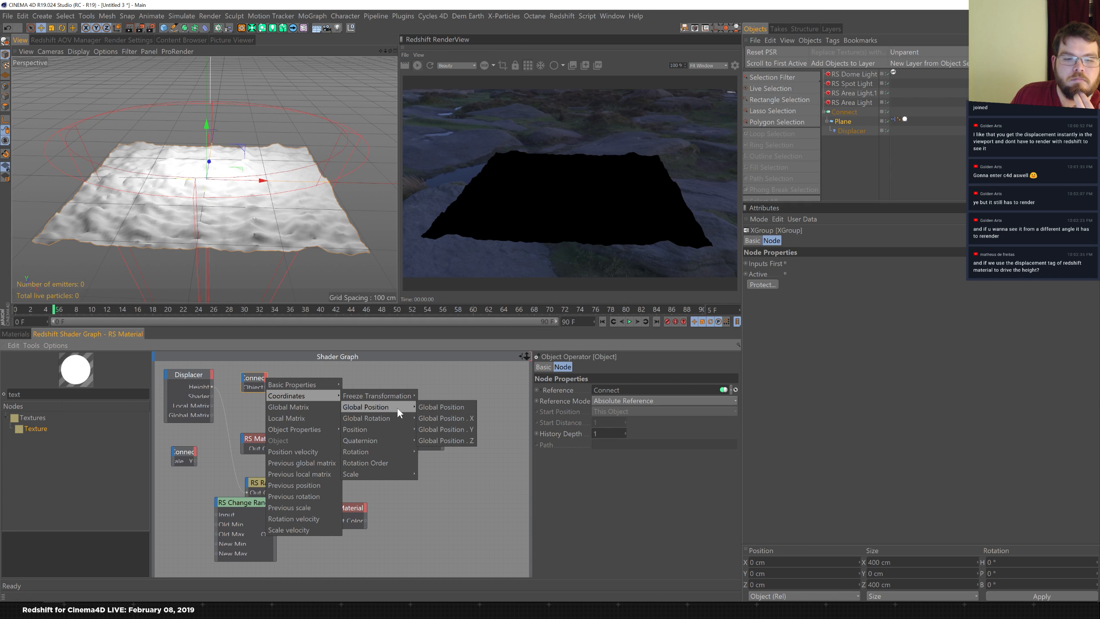
{"action": "mouse_move", "coordinate": [385, 397]}
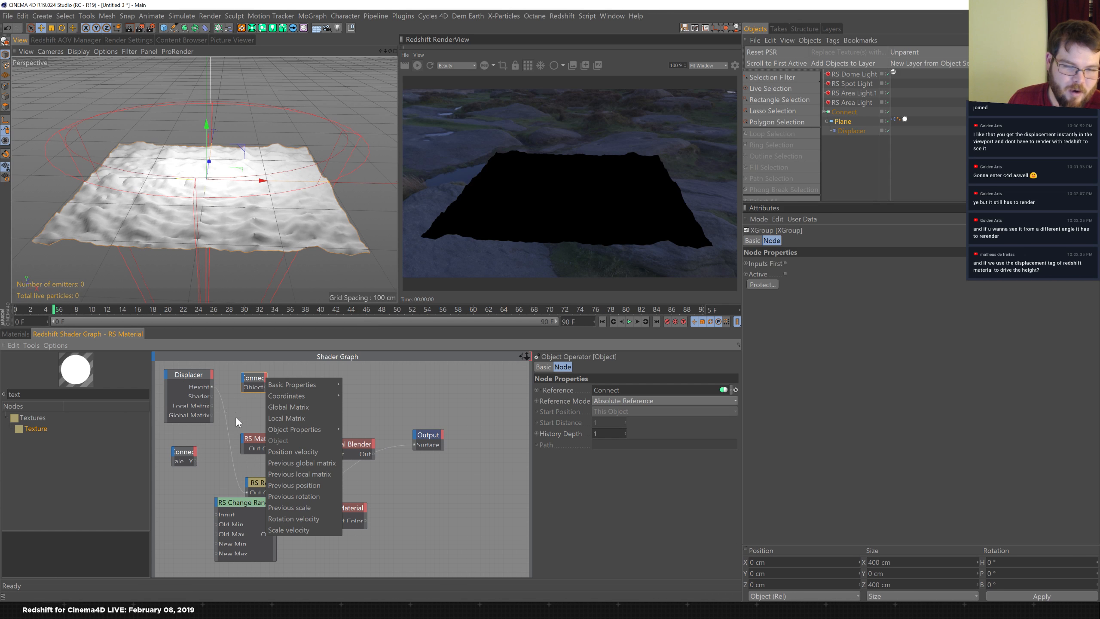
{"action": "left_click", "coordinate": [245, 399]}
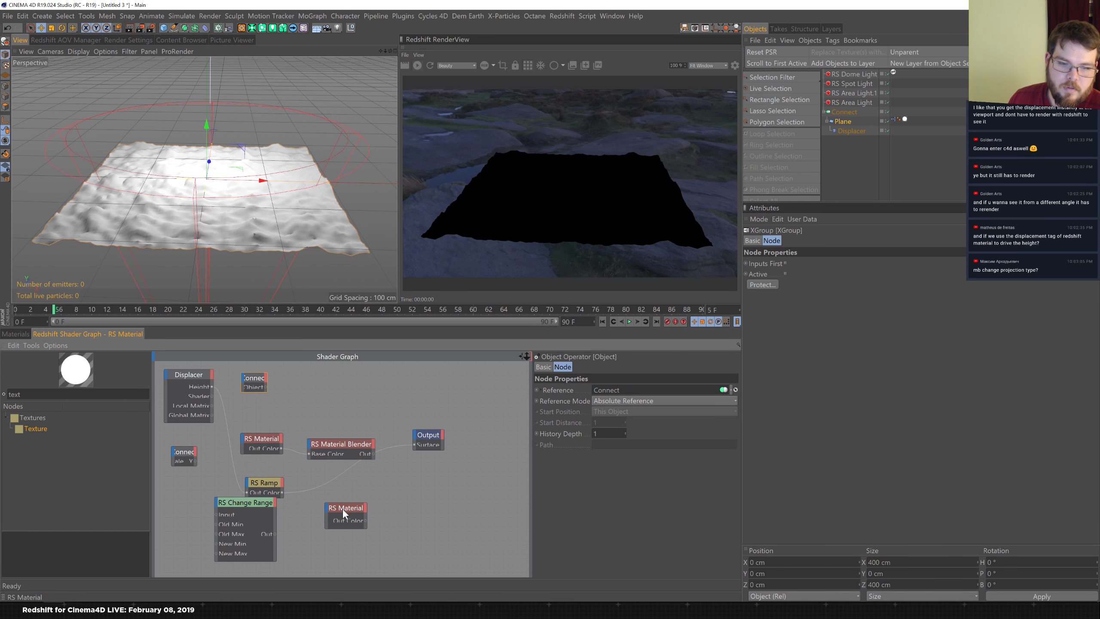
- Nudge the unconnected RS Material and the RS Material Blender, and delete the Displacer, both Connect nodes and the RS Change Range
{"action": "left_click_drag", "start_coordinate": [344, 508], "coordinate": [332, 509]}
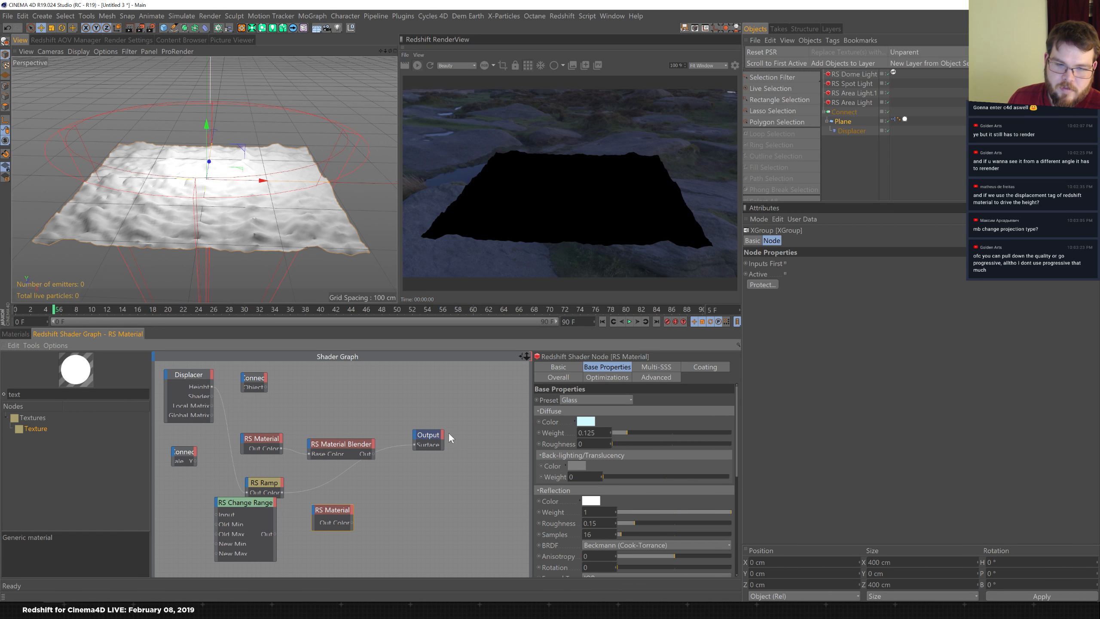
{"action": "left_click_drag", "start_coordinate": [335, 442], "coordinate": [334, 439]}
{"action": "left_click", "coordinate": [187, 373]}
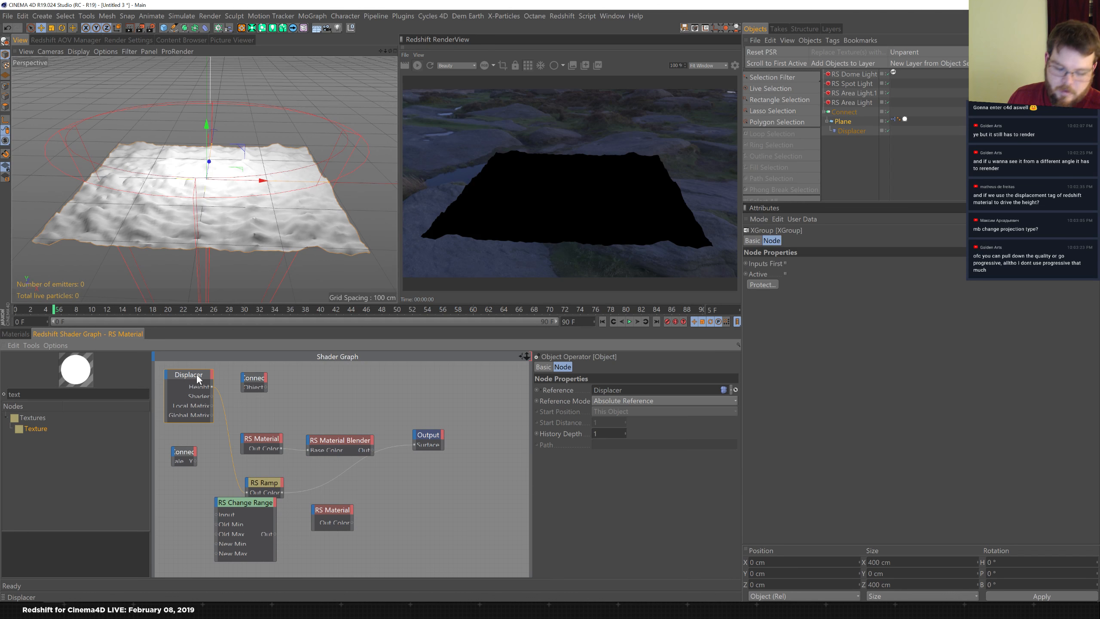
{"action": "key", "text": "Delete"}
{"action": "left_click", "coordinate": [247, 376]}
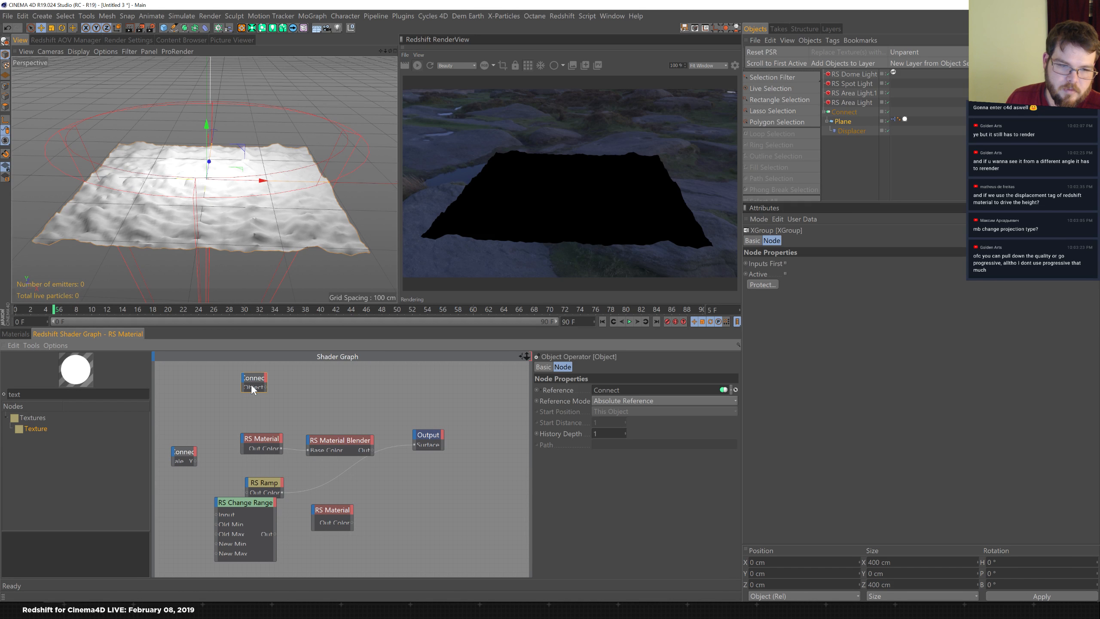
{"action": "key", "text": "Delete"}
{"action": "left_click", "coordinate": [178, 458]}
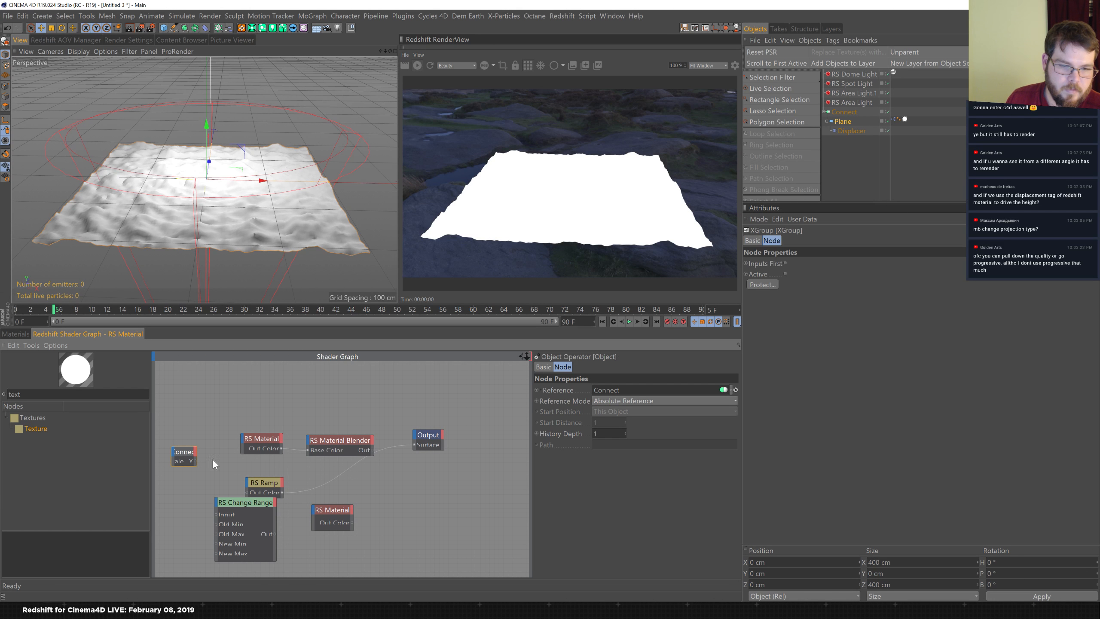
{"action": "key", "text": "Delete"}
{"action": "left_click", "coordinate": [240, 504]}
{"action": "key", "text": "Delete"}
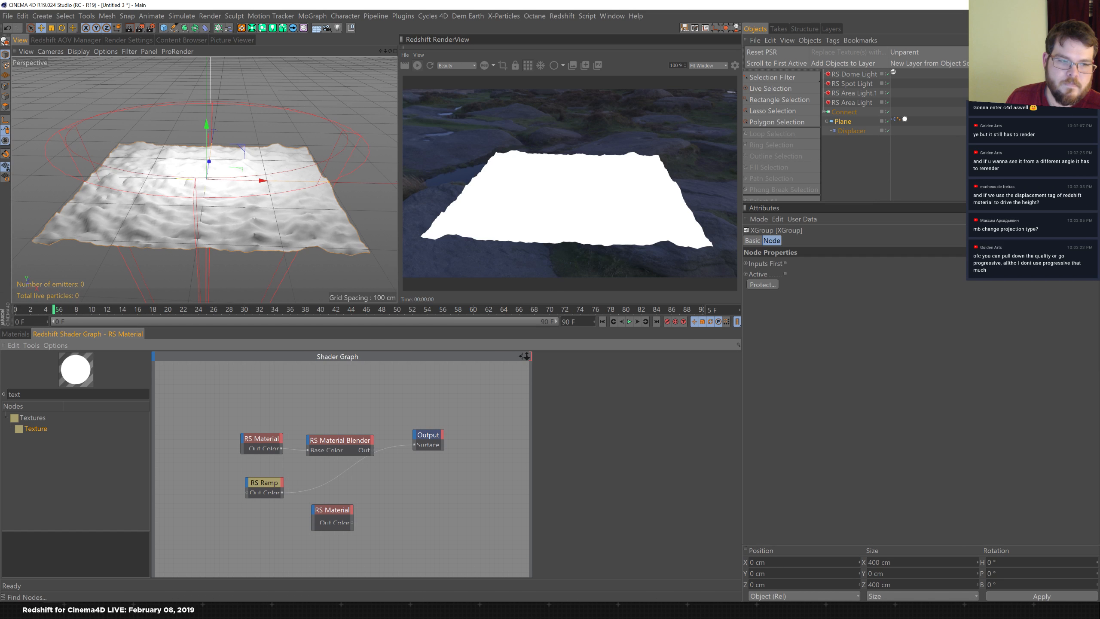
{"action": "left_click_drag", "start_coordinate": [850, 129], "coordinate": [173, 437]}
{"action": "left_click", "coordinate": [182, 432]}
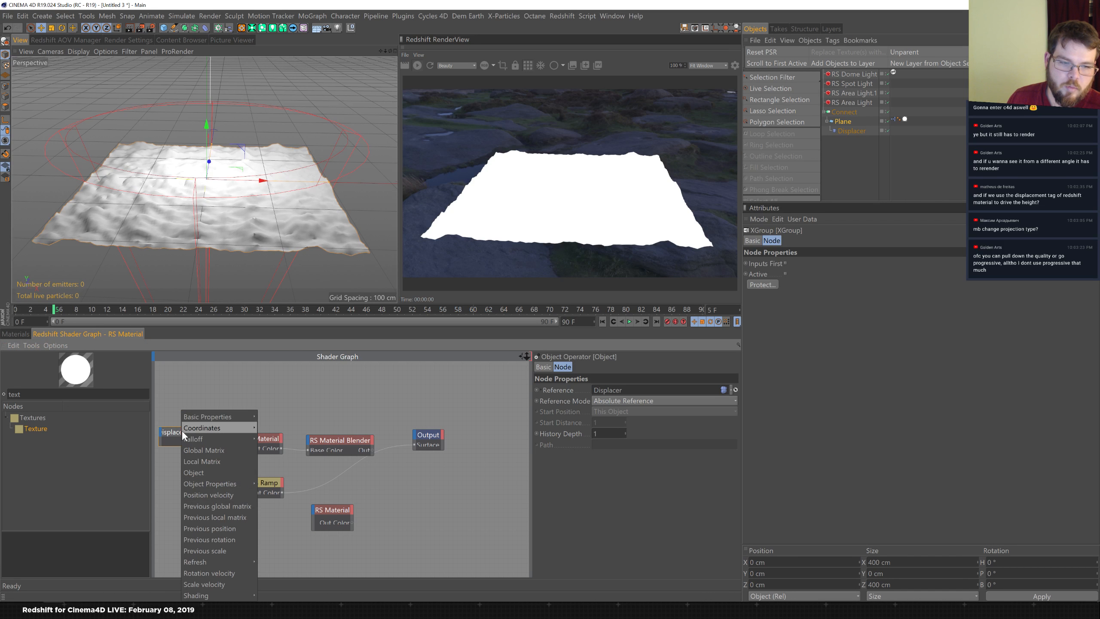
{"action": "mouse_move", "coordinate": [212, 414]}
{"action": "left_click", "coordinate": [194, 380]}
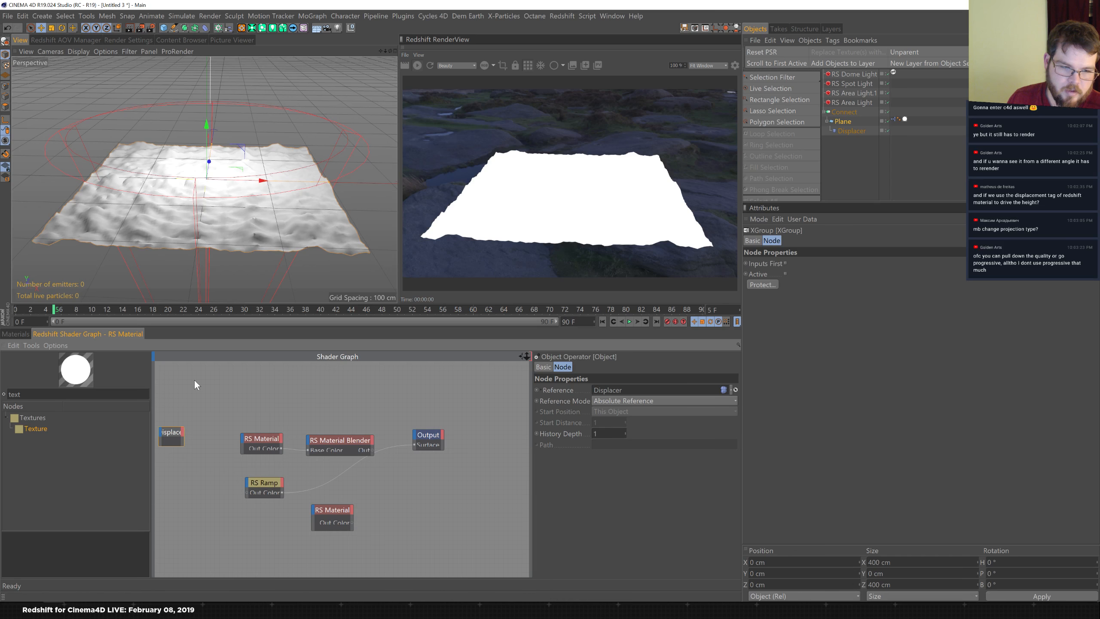
{"action": "key", "text": "Delete"}
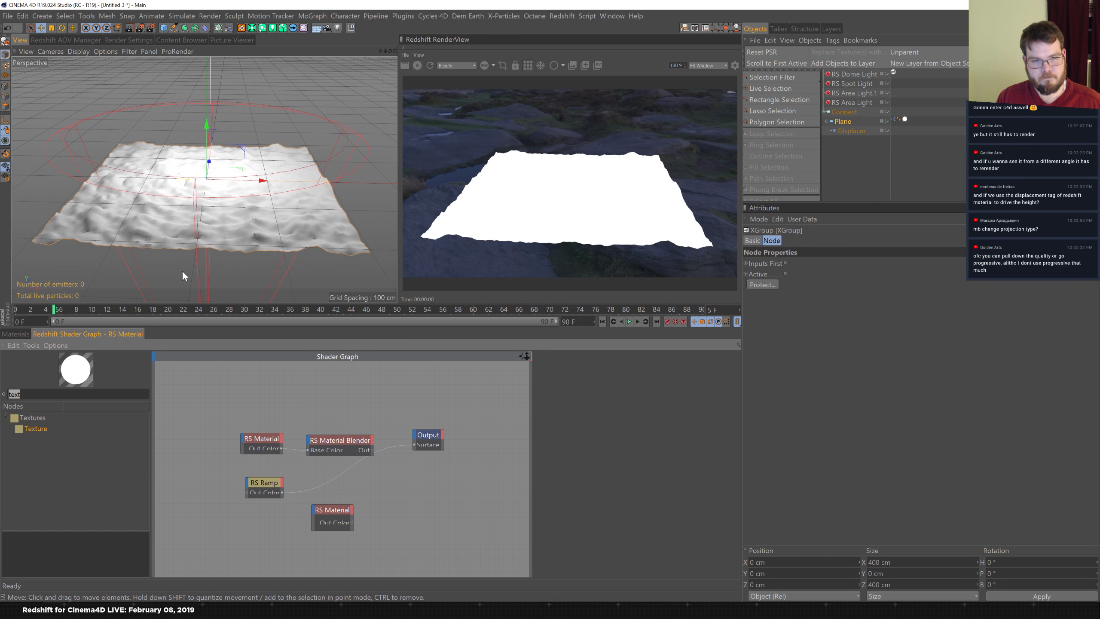
- Add a C4D Shader node and an RS Texture node to the graph, and wire the shader's Texture output into the RS Texture
{"action": "type", "text": "c4d"}
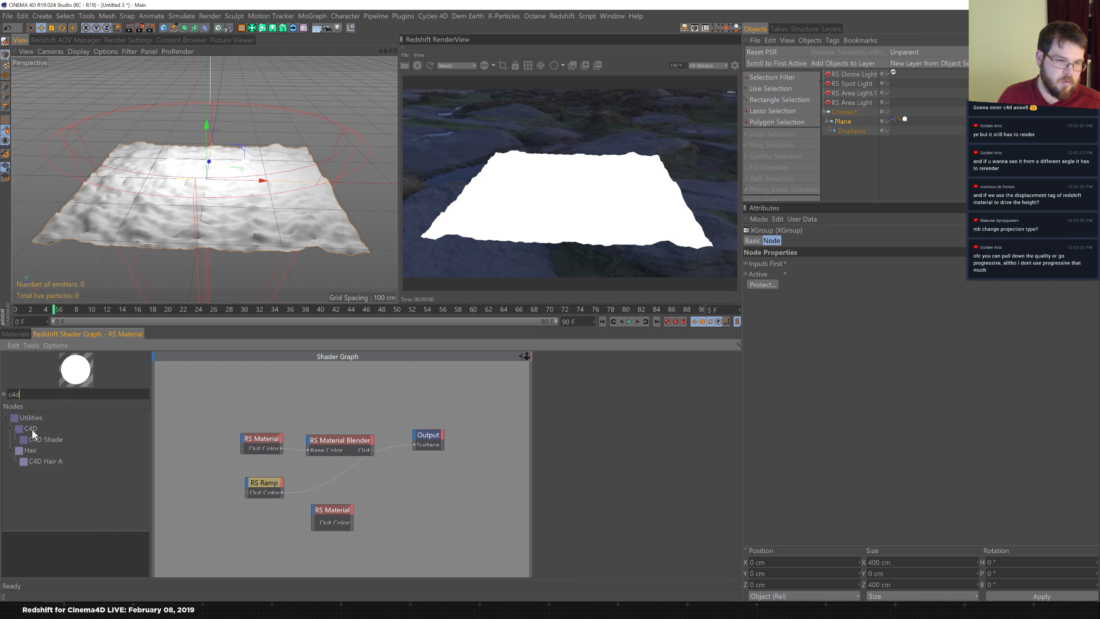
{"action": "left_click_drag", "start_coordinate": [44, 439], "coordinate": [193, 516]}
{"action": "left_click", "coordinate": [40, 395]}
{"action": "type", "text": "text"}
{"action": "left_click_drag", "start_coordinate": [35, 428], "coordinate": [212, 521]}
{"action": "mouse_move", "coordinate": [253, 538]}
{"action": "left_click", "coordinate": [287, 538]}
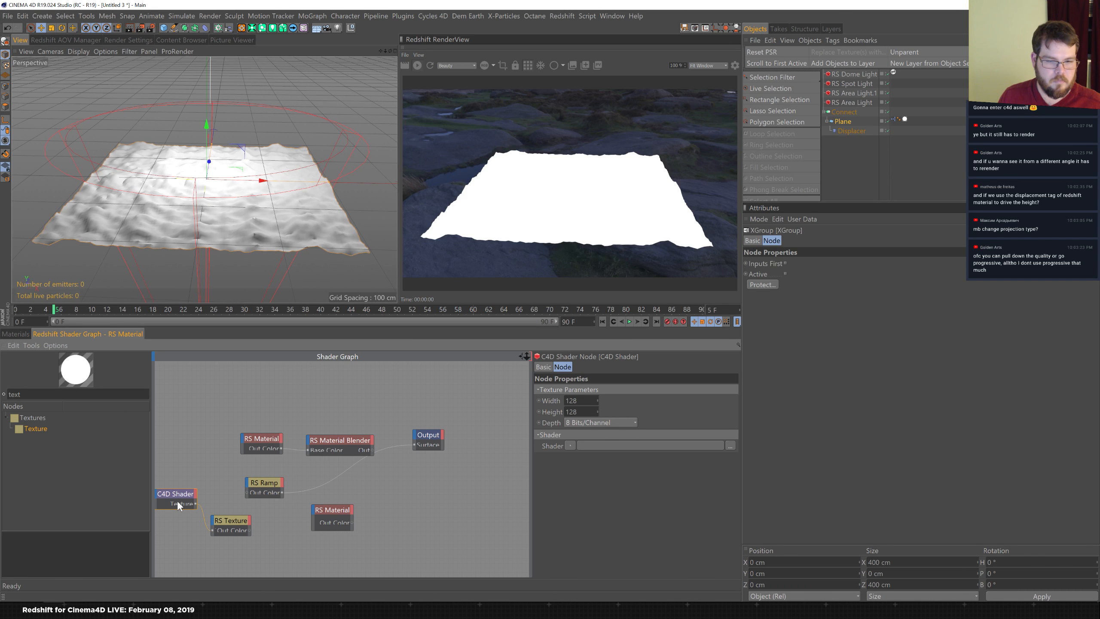
- Set the C4D Shader's texture width and height to 1024 and assign a Noise shader to it
{"action": "double_click", "coordinate": [570, 401]}
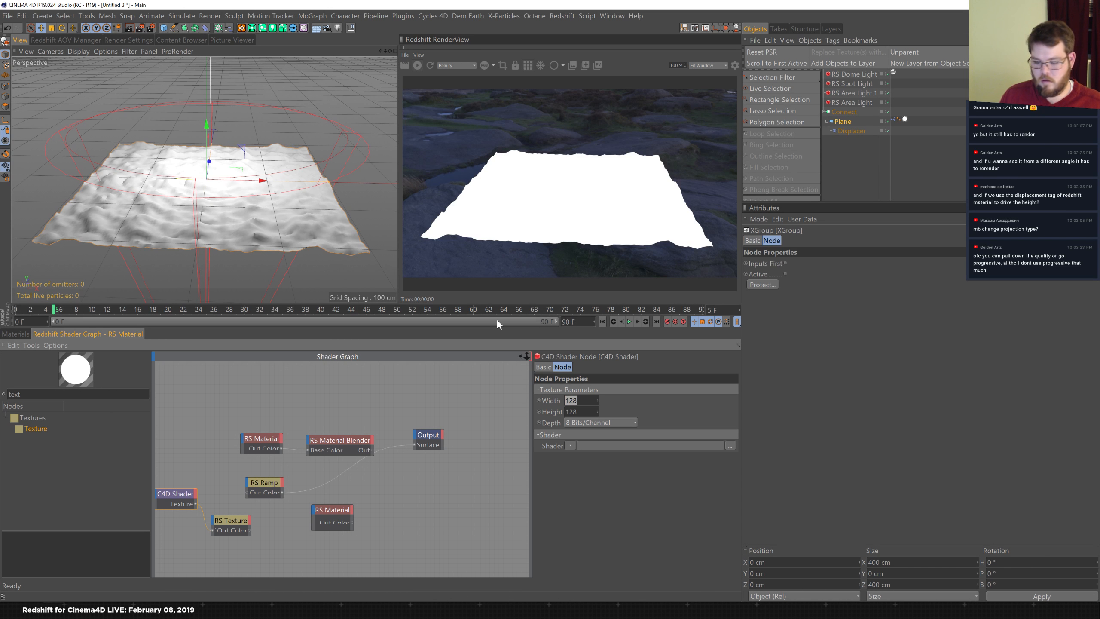
{"action": "type", "text": "1024"}
{"action": "key", "text": "Tab"}
{"action": "type", "text": "1024"}
{"action": "key", "text": "Return"}
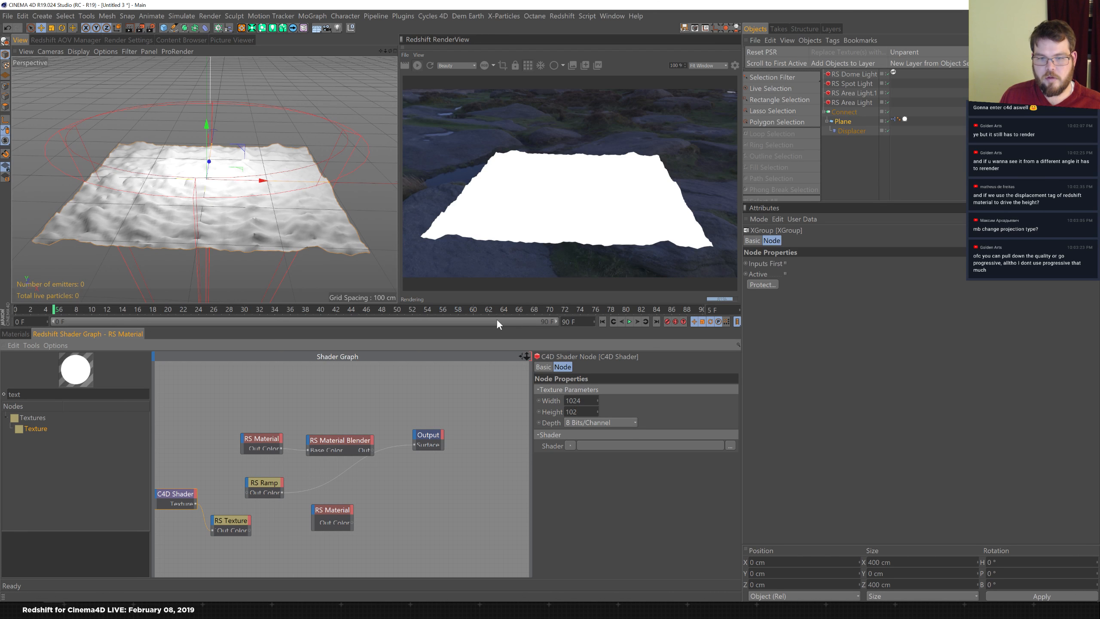
{"action": "left_click", "coordinate": [570, 445]}
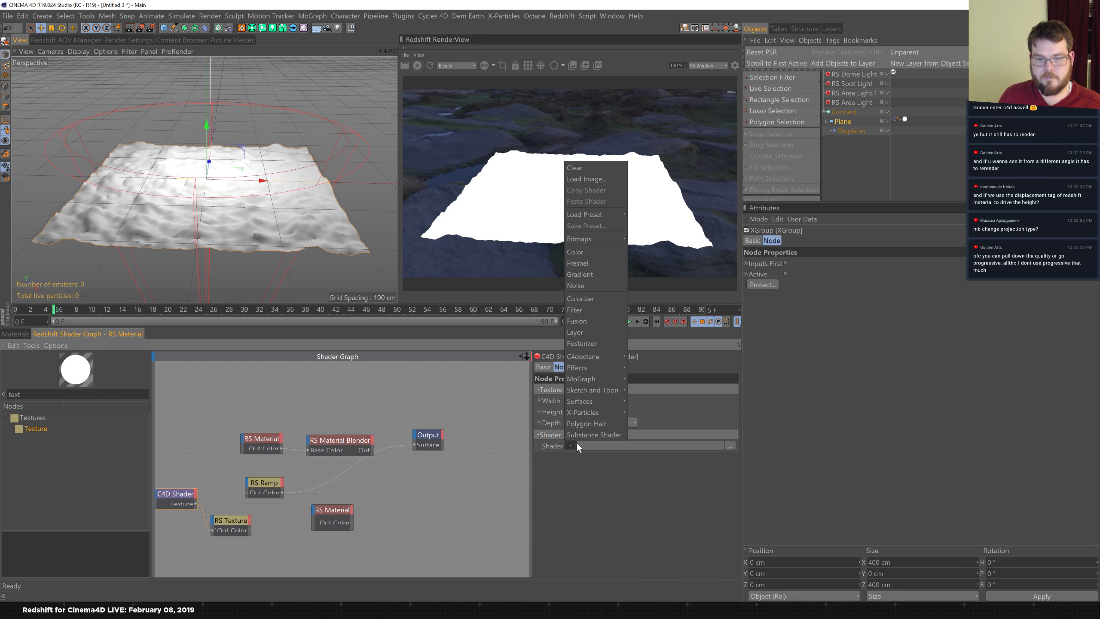
{"action": "left_click", "coordinate": [581, 285]}
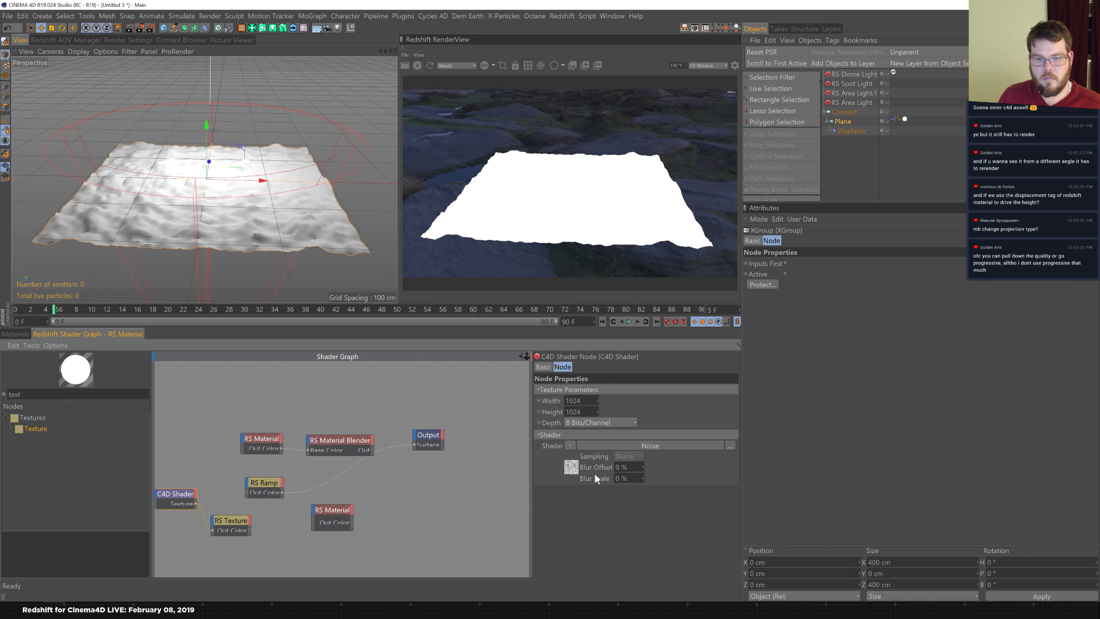
- Set the Noise shader's global scale to 500 % and its noise type to Electric
{"action": "left_click", "coordinate": [572, 466]}
{"action": "left_click_drag", "start_coordinate": [833, 363], "coordinate": [714, 274]}
{"action": "type", "text": "500"}
{"action": "key", "text": "Return"}
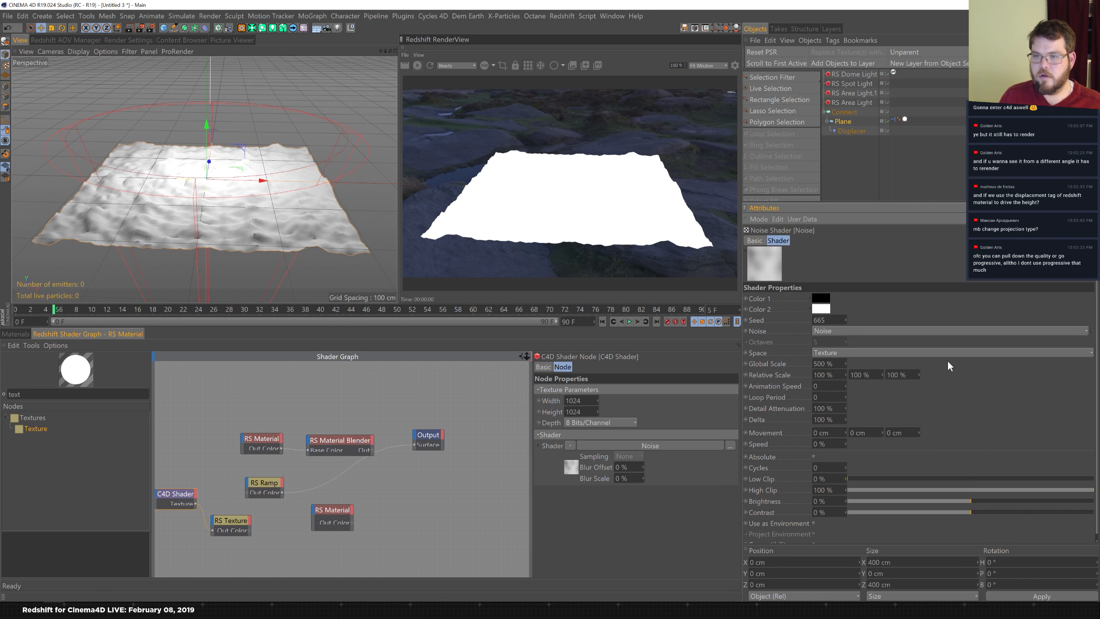
{"action": "left_click", "coordinate": [967, 330]}
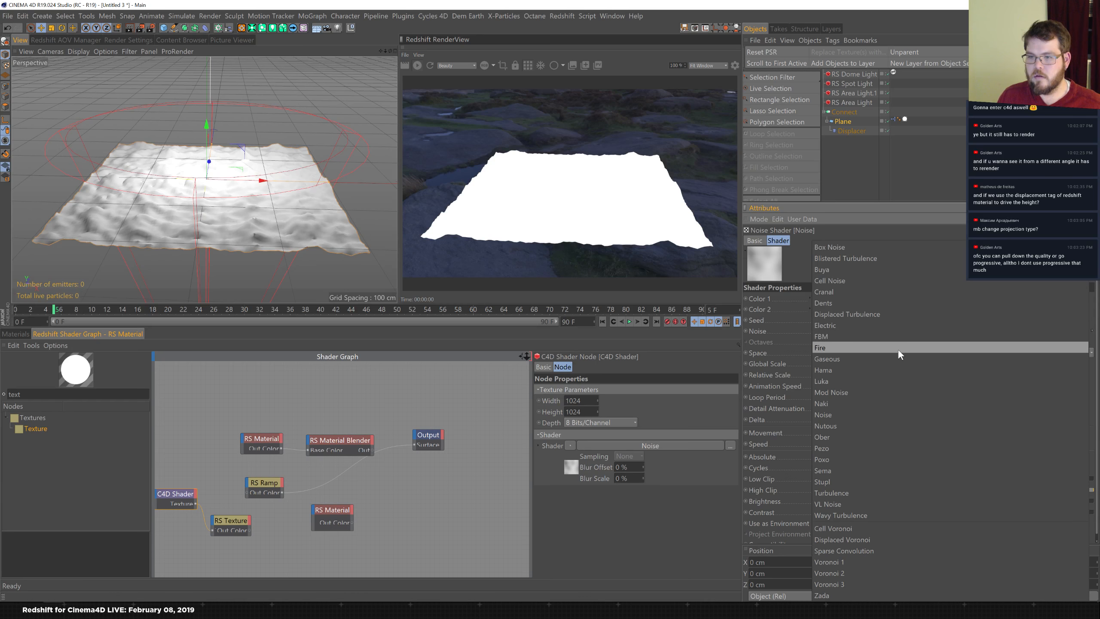
{"action": "left_click", "coordinate": [893, 325]}
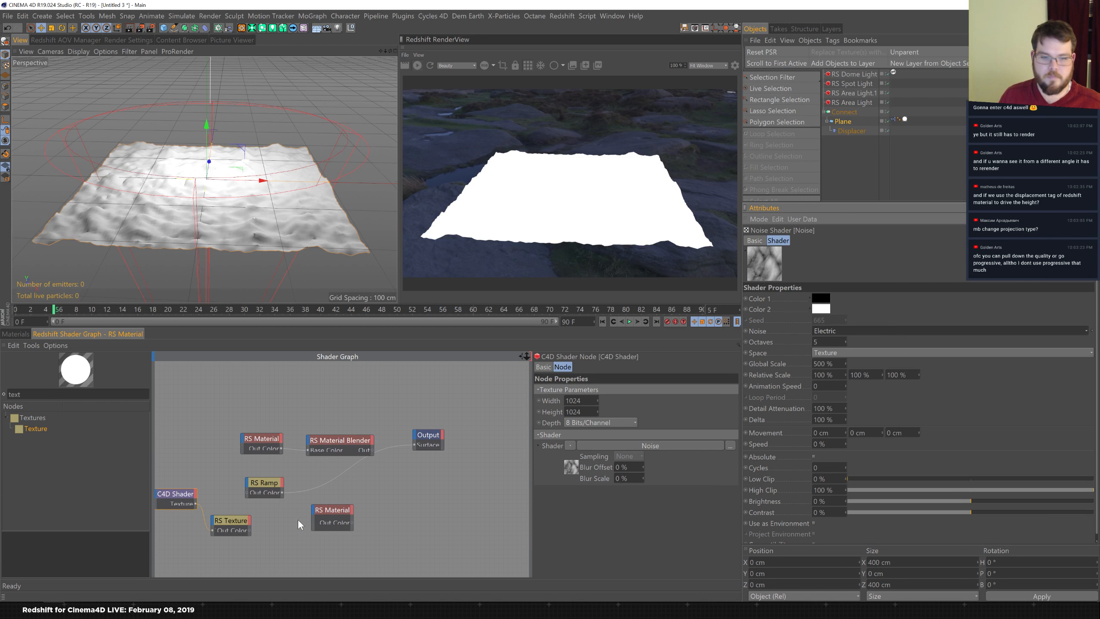
- Add an RS Displacement node, feed the RS Texture into its Tex Map, and connect its output to the Output's displacement
{"action": "left_click_drag", "start_coordinate": [237, 523], "coordinate": [262, 522]}
{"action": "double_click", "coordinate": [14, 394]}
{"action": "type", "text": "disp"}
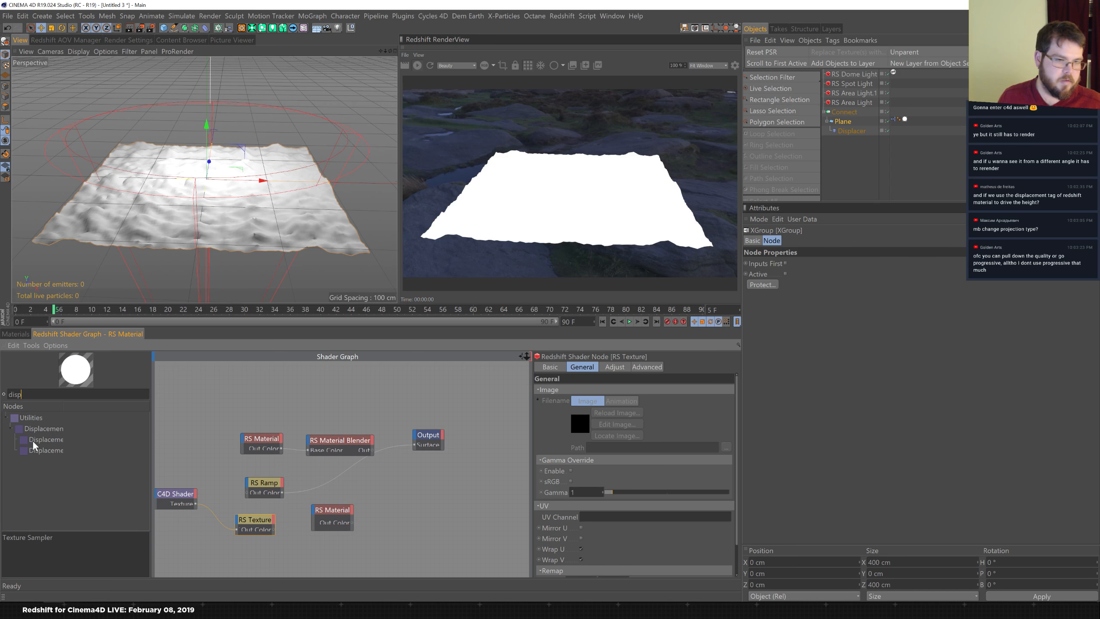
{"action": "left_click_drag", "start_coordinate": [44, 440], "coordinate": [417, 514]}
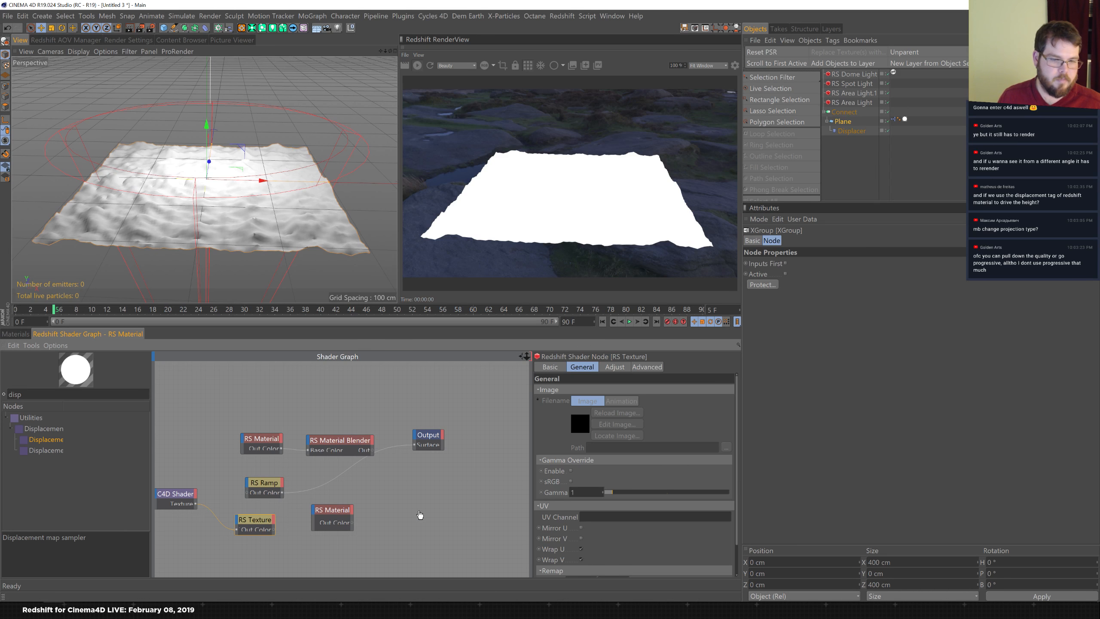
{"action": "left_click_drag", "start_coordinate": [272, 527], "coordinate": [380, 545]}
{"action": "left_click_drag", "start_coordinate": [426, 436], "coordinate": [435, 441]}
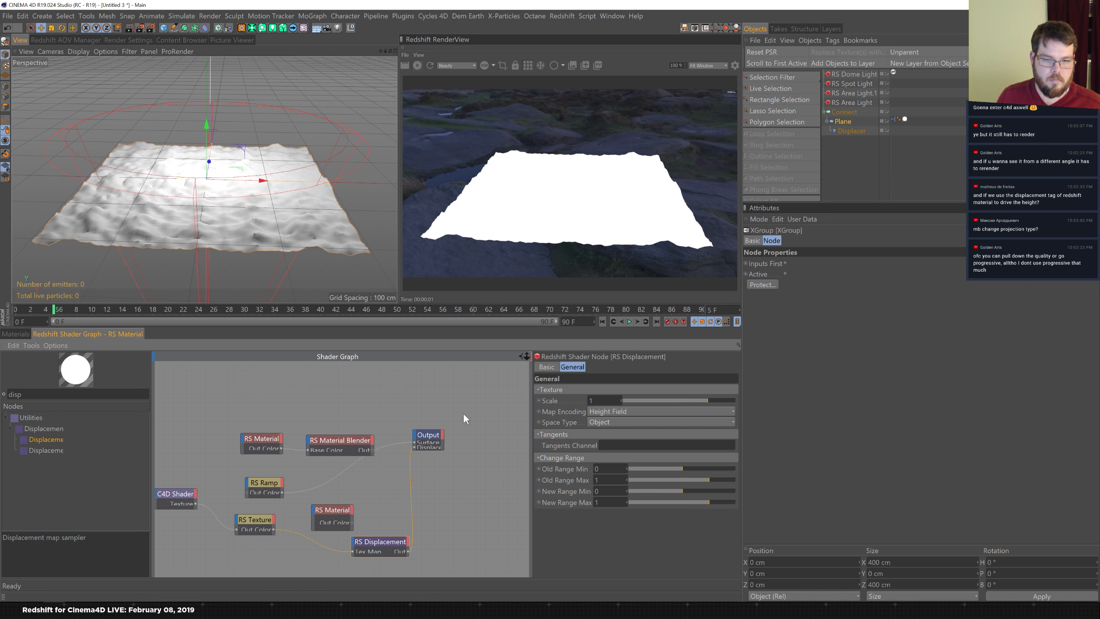
- Delete the Displacer from the scene, pull the Plane out of the Connect object, and delete the Connect object
{"action": "left_click", "coordinate": [853, 131]}
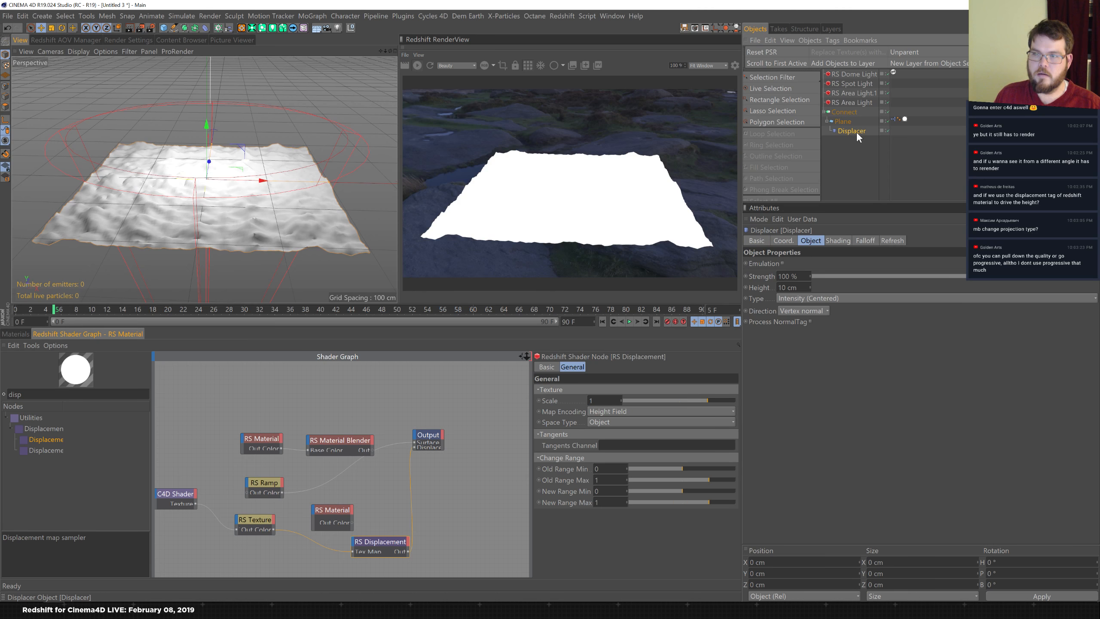
{"action": "key", "text": "Delete"}
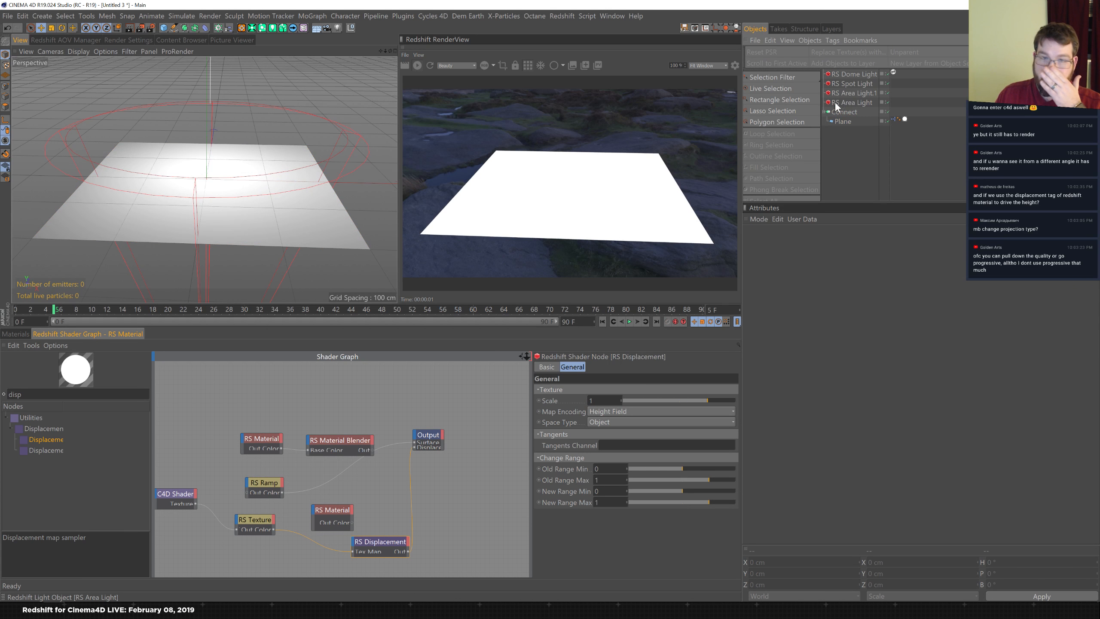
{"action": "left_click", "coordinate": [841, 121]}
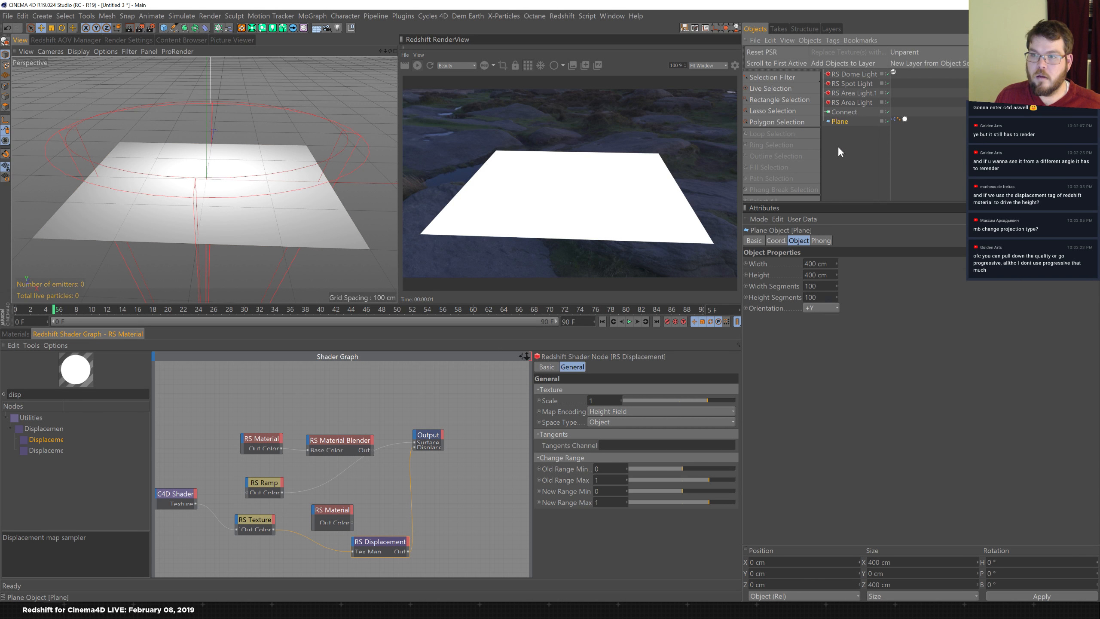
{"action": "left_click", "coordinate": [846, 113]}
{"action": "key", "text": "Delete"}
- Add a Redshift Object tag to the Plane, override its geometry settings, and enable tessellation and displacement
{"action": "right_click", "coordinate": [842, 113]}
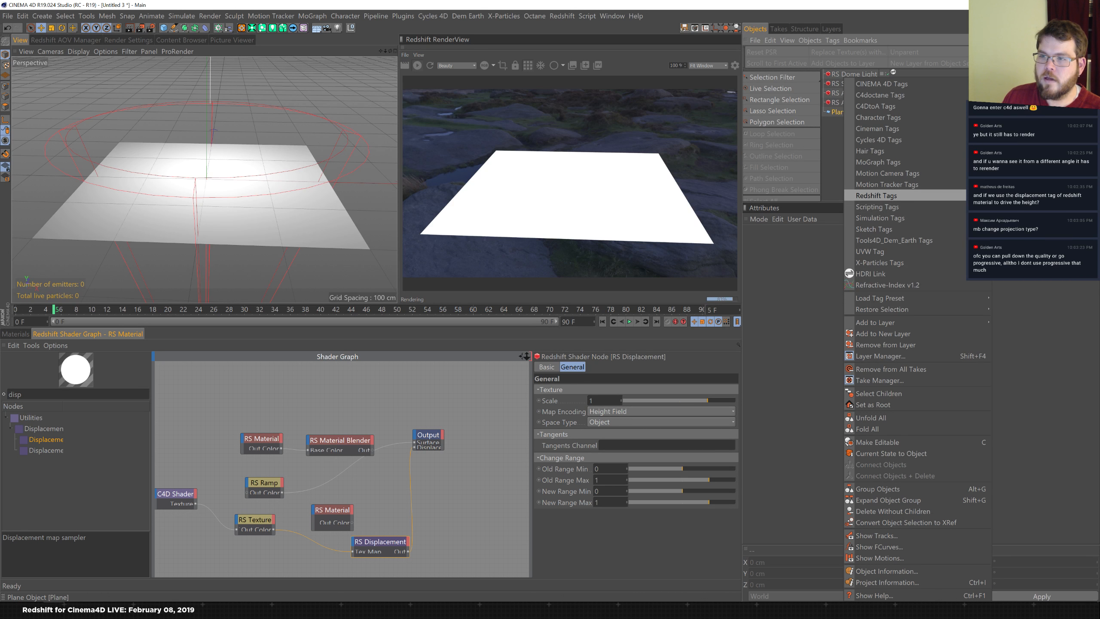
{"action": "left_click", "coordinate": [995, 207]}
{"action": "left_click", "coordinate": [778, 263]}
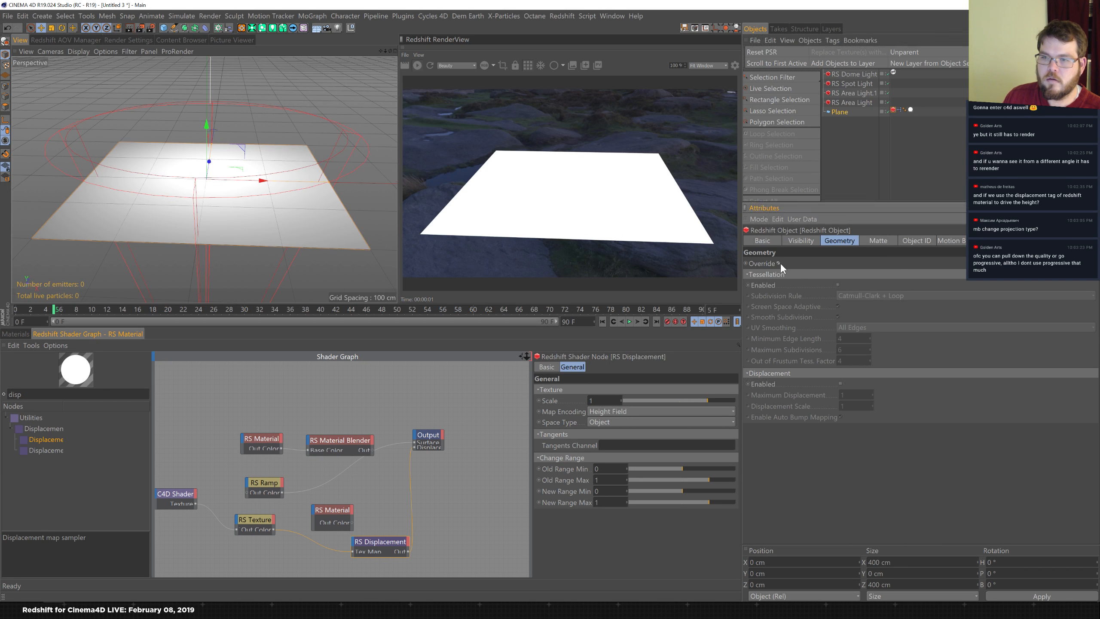
{"action": "left_click", "coordinate": [838, 285]}
{"action": "left_click", "coordinate": [840, 383]}
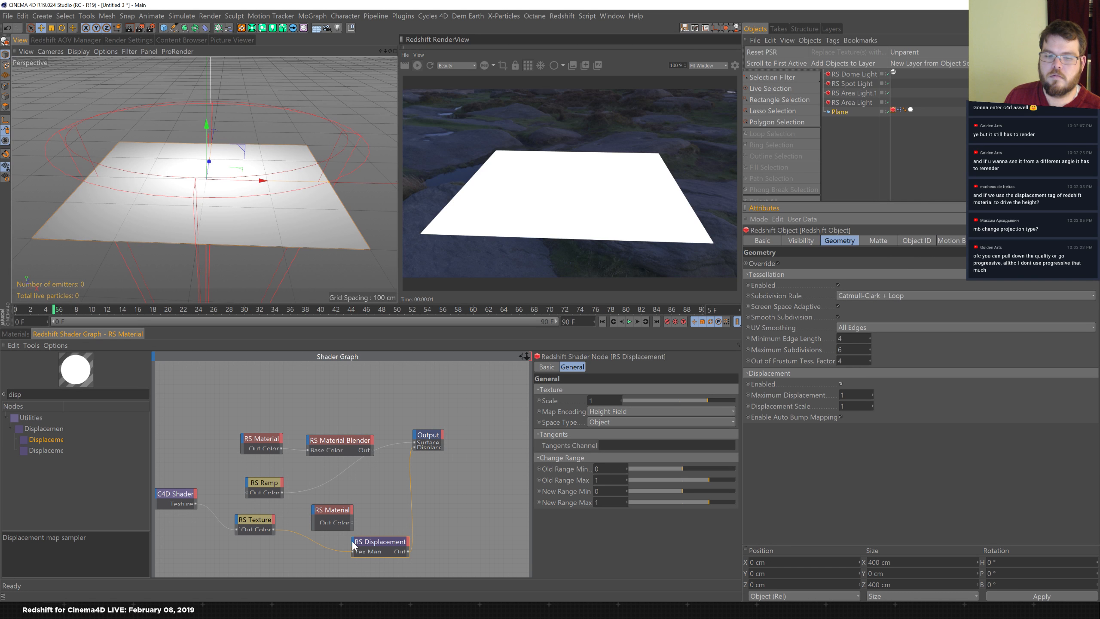
- Raise the RS Displacement node's scale to 2 and then to 10
{"action": "left_click", "coordinate": [381, 538]}
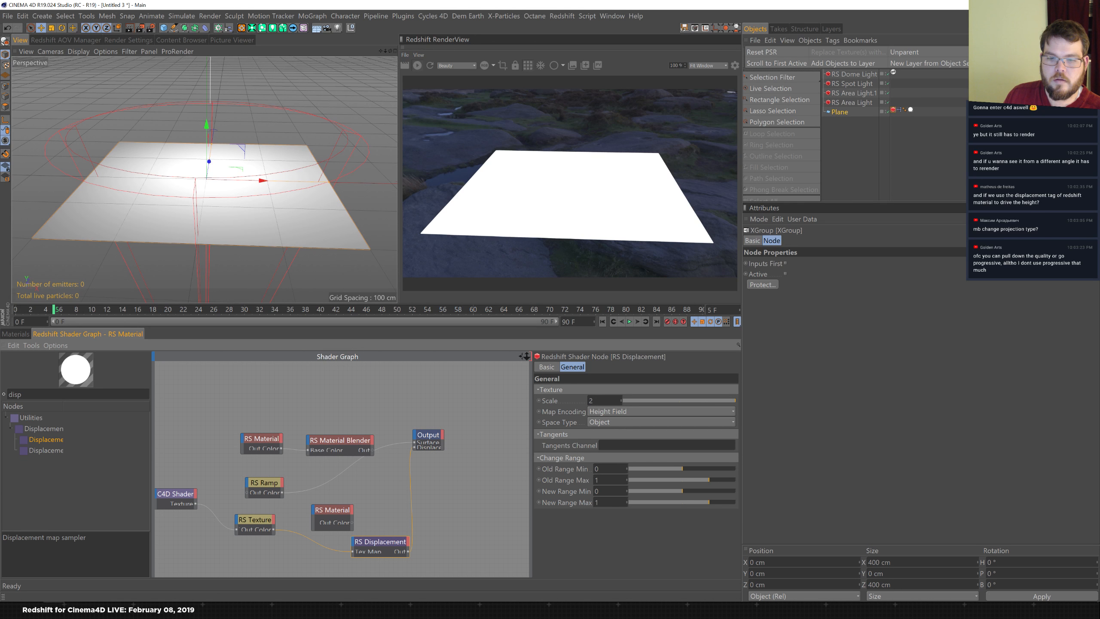
{"action": "left_click_drag", "start_coordinate": [379, 536], "coordinate": [371, 537]}
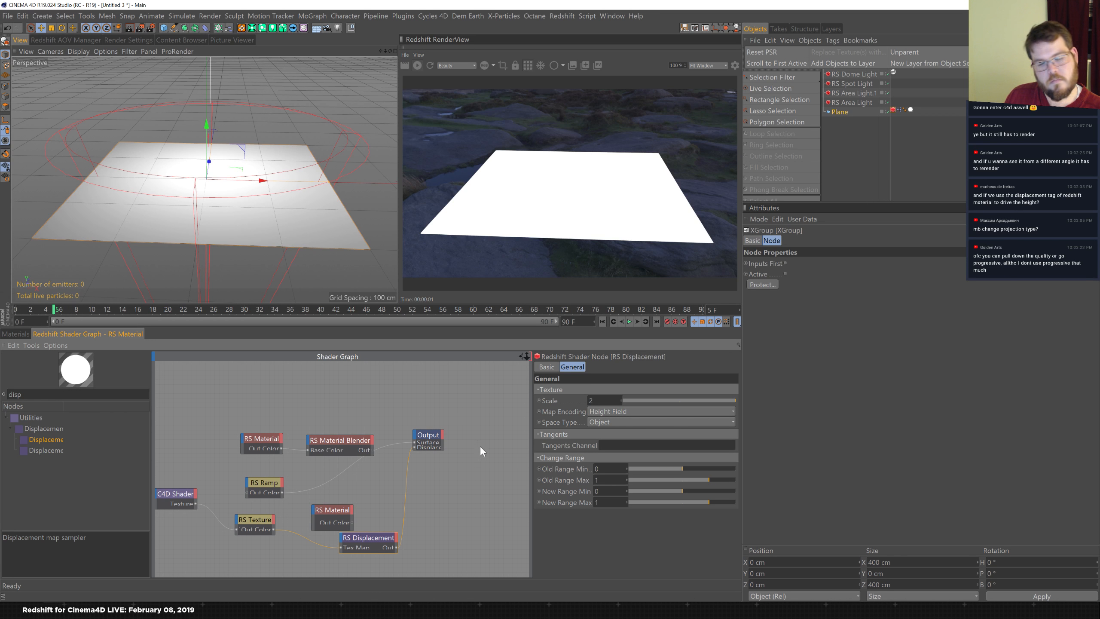
{"action": "left_click_drag", "start_coordinate": [600, 399], "coordinate": [580, 399]}
{"action": "type", "text": "10"}
{"action": "key", "text": "Return"}
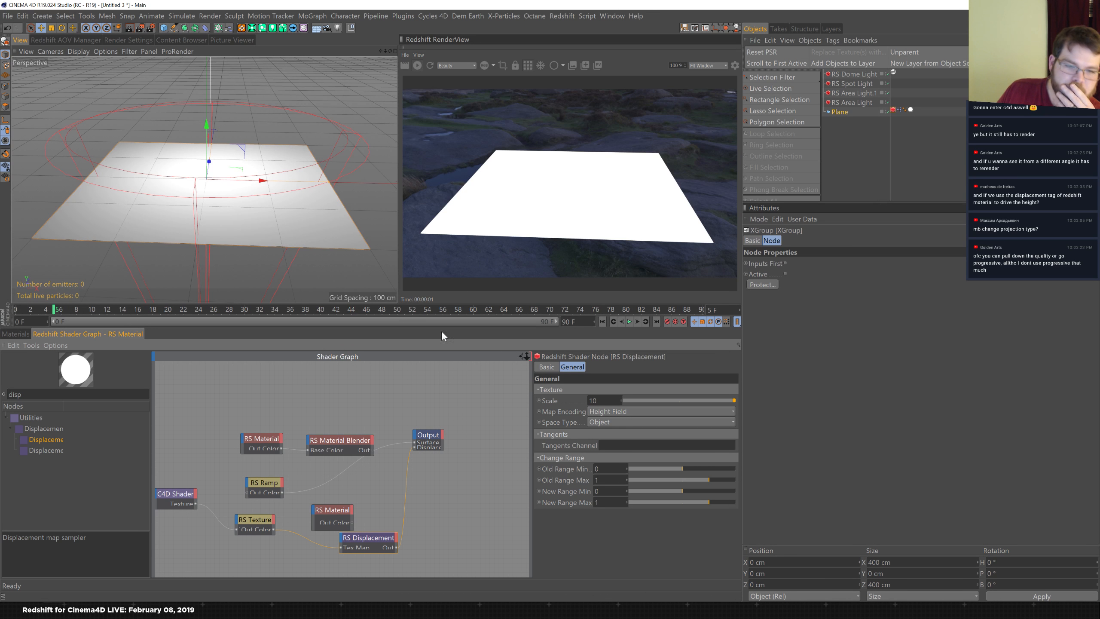
- Feed the RS Material Blender into the Output's surface with the nodes spread out, and set the RS Displacement scale to 100
{"action": "left_click", "coordinate": [361, 443]}
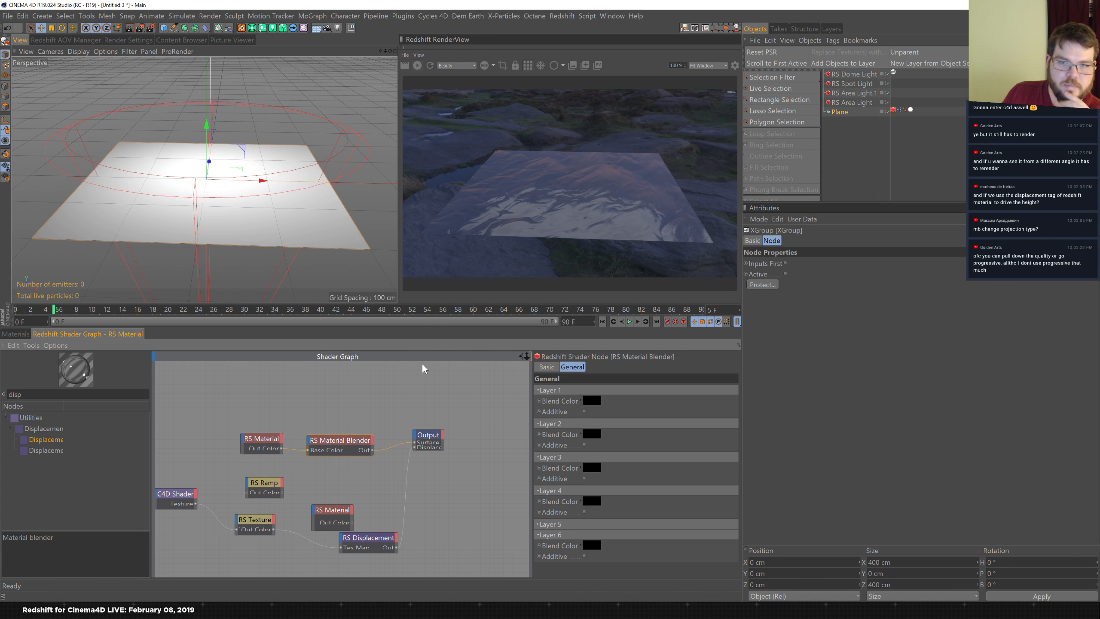
{"action": "left_click_drag", "start_coordinate": [341, 453], "coordinate": [344, 439]}
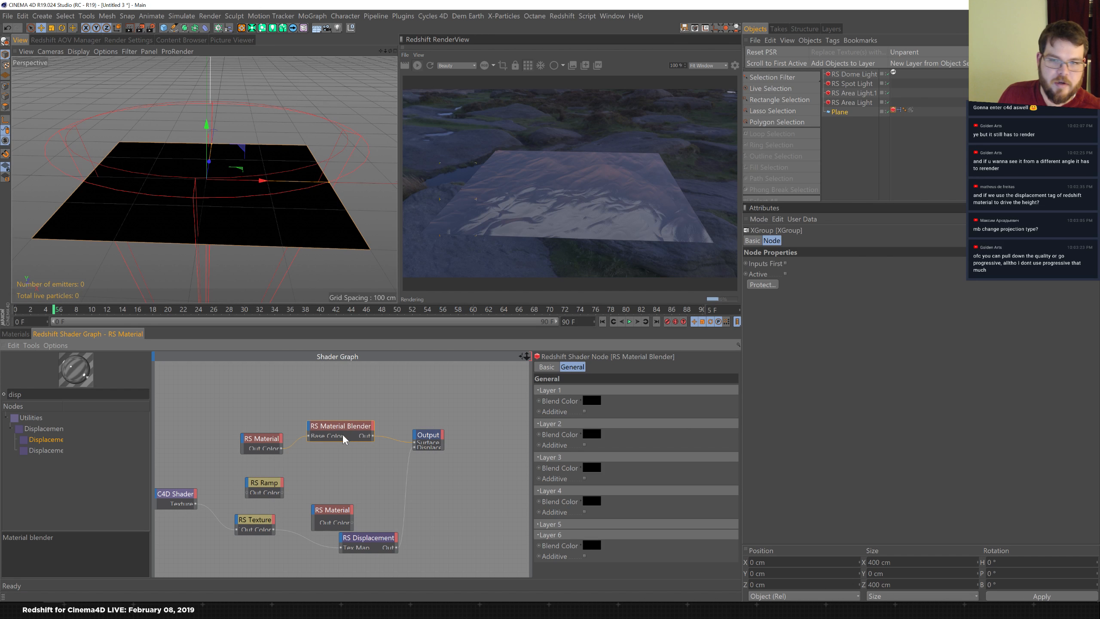
{"action": "left_click_drag", "start_coordinate": [340, 515], "coordinate": [339, 495]}
{"action": "left_click_drag", "start_coordinate": [348, 426], "coordinate": [488, 442]}
{"action": "left_click", "coordinate": [374, 537]}
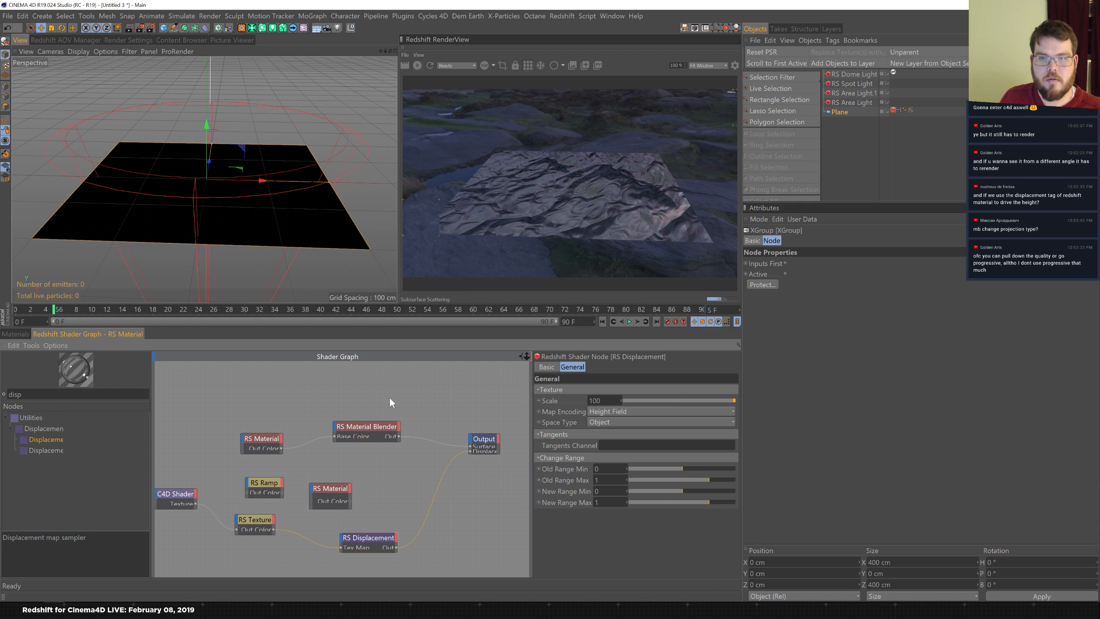
- Connect the unused RS Material to Layer Color 1 of the RS Material Blender
{"action": "left_click", "coordinate": [335, 424]}
{"action": "mouse_move", "coordinate": [371, 442]}
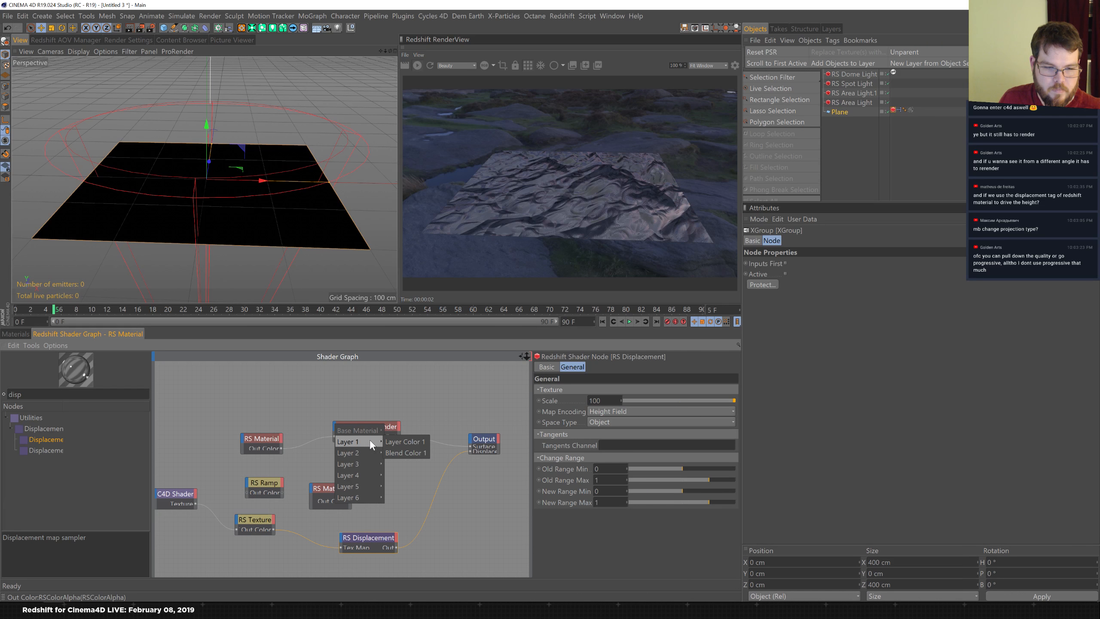
{"action": "left_click", "coordinate": [404, 442]}
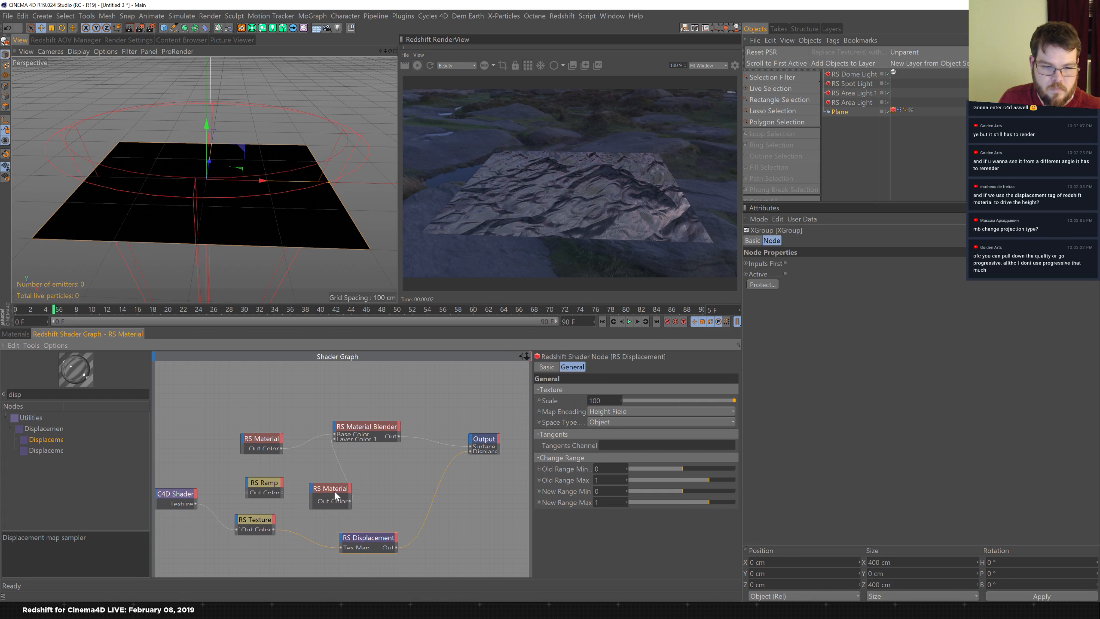
- Delete the unconnected RS Ramp and move the layer RS Material into its place below the base RS Material
{"action": "left_click", "coordinate": [281, 484]}
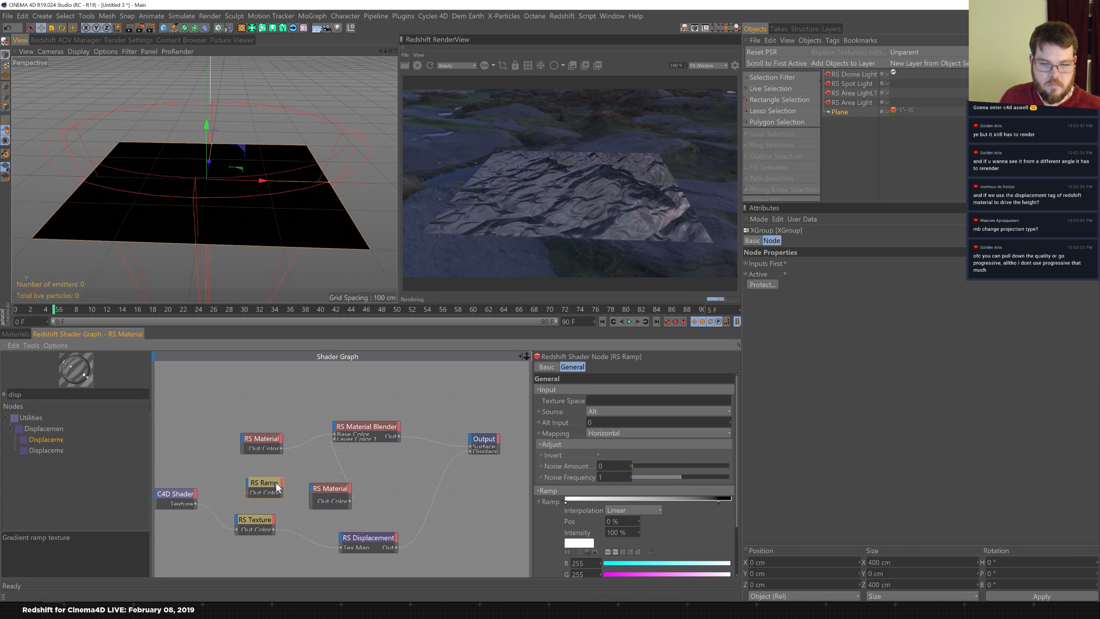
{"action": "key", "text": "Delete"}
{"action": "left_click_drag", "start_coordinate": [339, 486], "coordinate": [258, 480]}
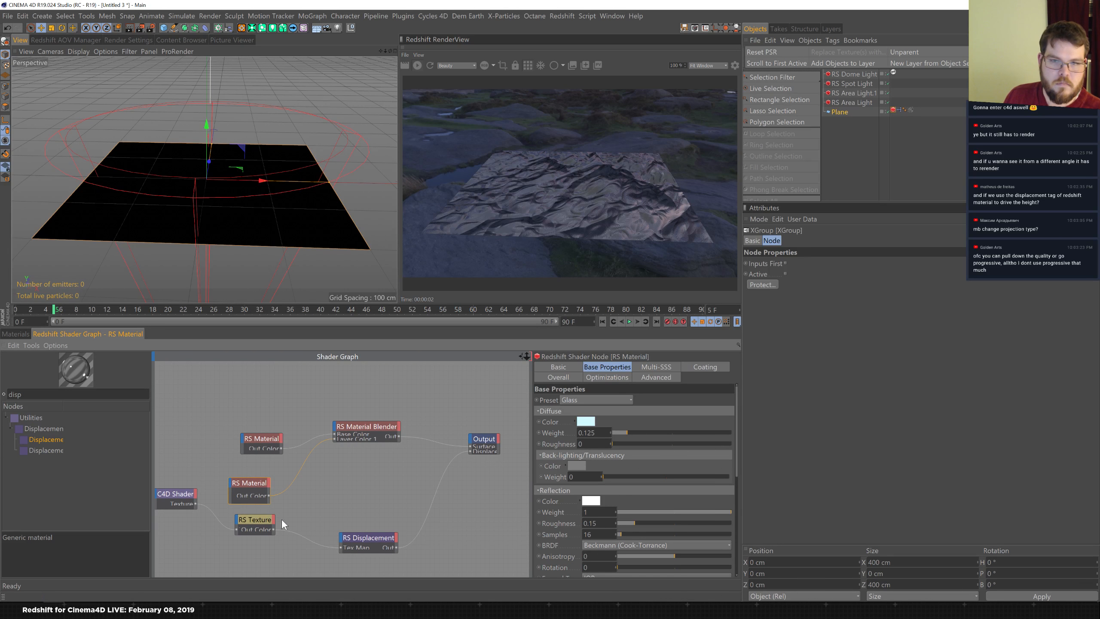
- Rewire the RS Texture's output to the RS Displacement's Tex Map and add a new RS Ramp node beside the RS Texture
{"action": "left_click", "coordinate": [282, 523]}
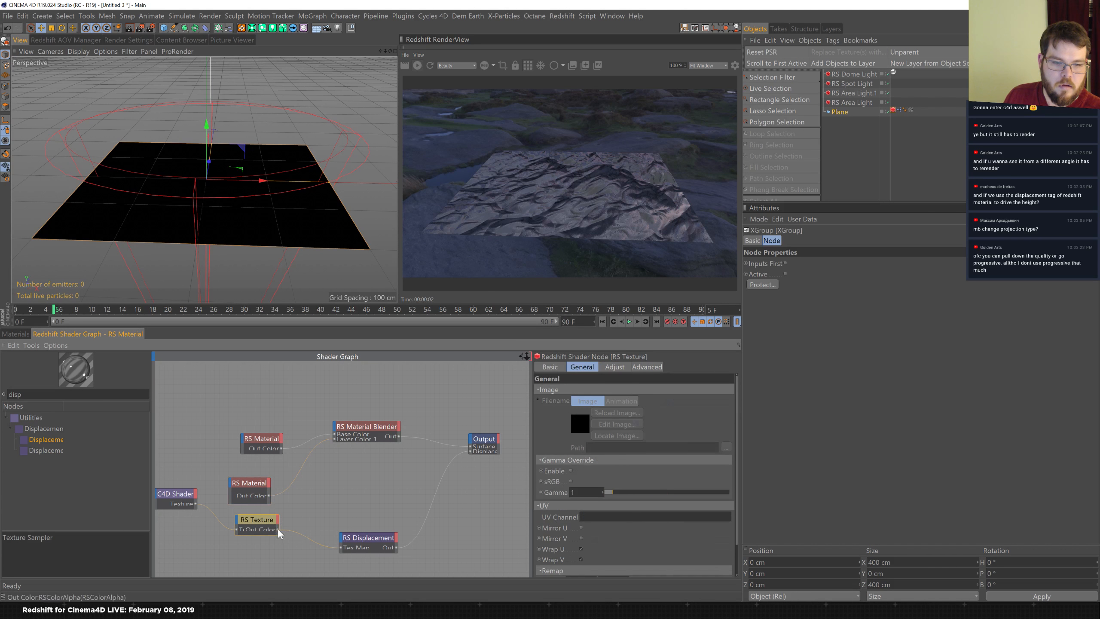
{"action": "left_click_drag", "start_coordinate": [279, 530], "coordinate": [339, 551]}
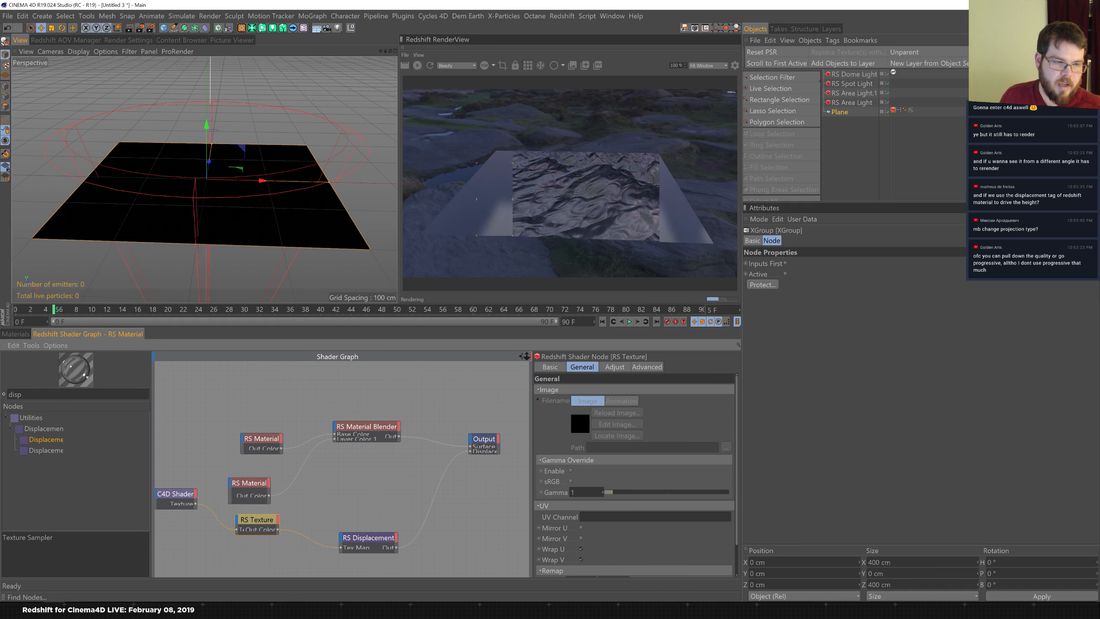
{"action": "double_click", "coordinate": [16, 394]}
{"action": "type", "text": "ramp"}
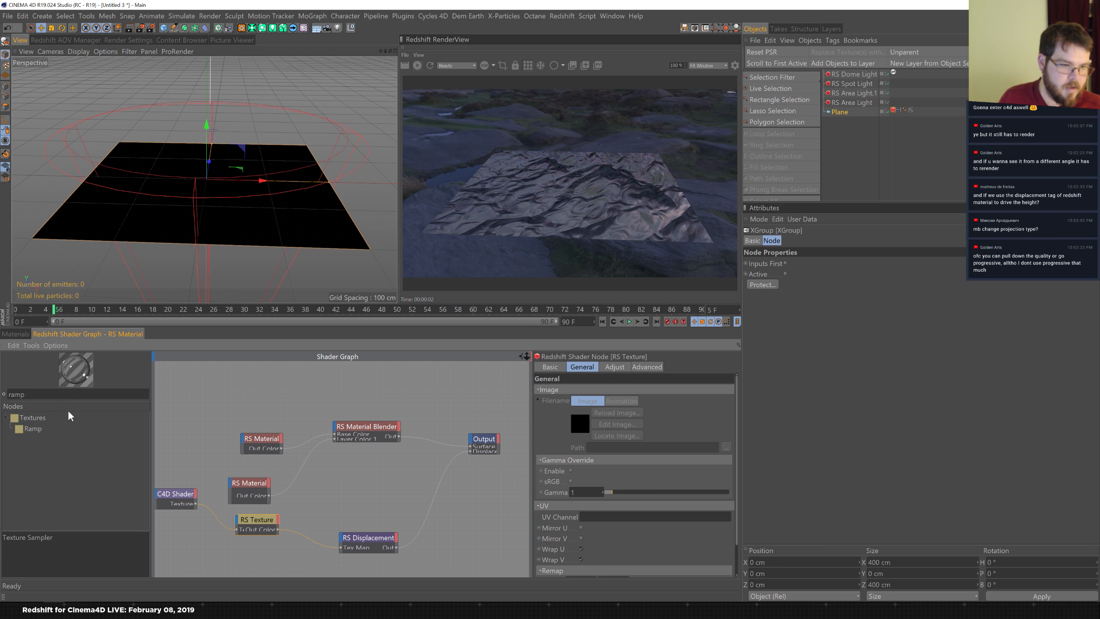
{"action": "left_click_drag", "start_coordinate": [33, 429], "coordinate": [350, 516]}
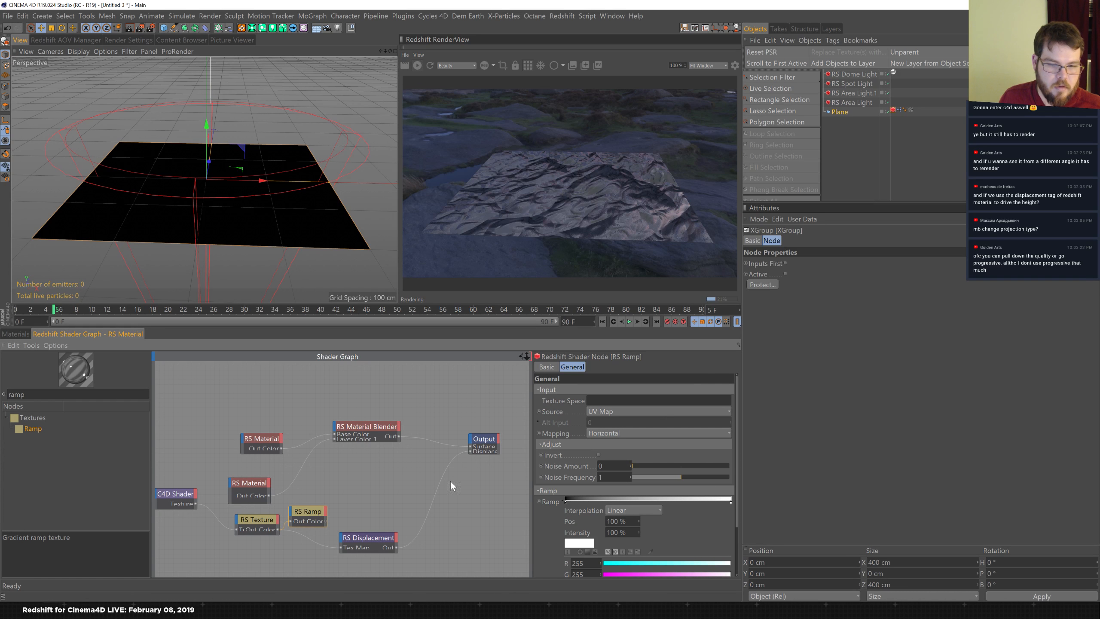
- Set the RS Ramp's source to Alt and connect its output to Blend Color 1 of the RS Material Blender
{"action": "left_click", "coordinate": [689, 411]}
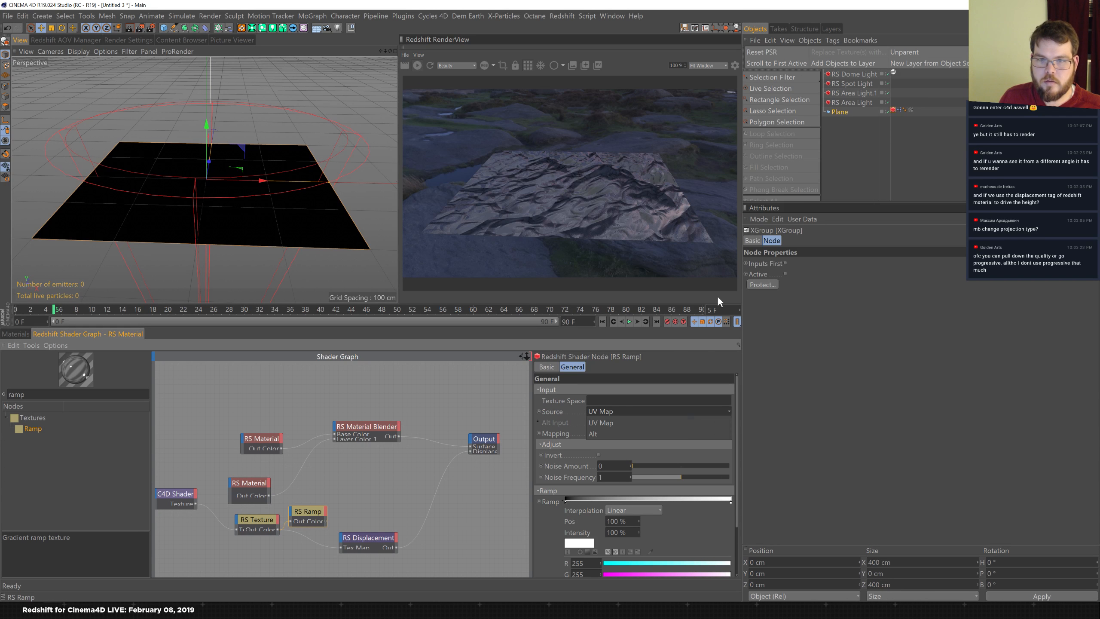
{"action": "left_click", "coordinate": [665, 434]}
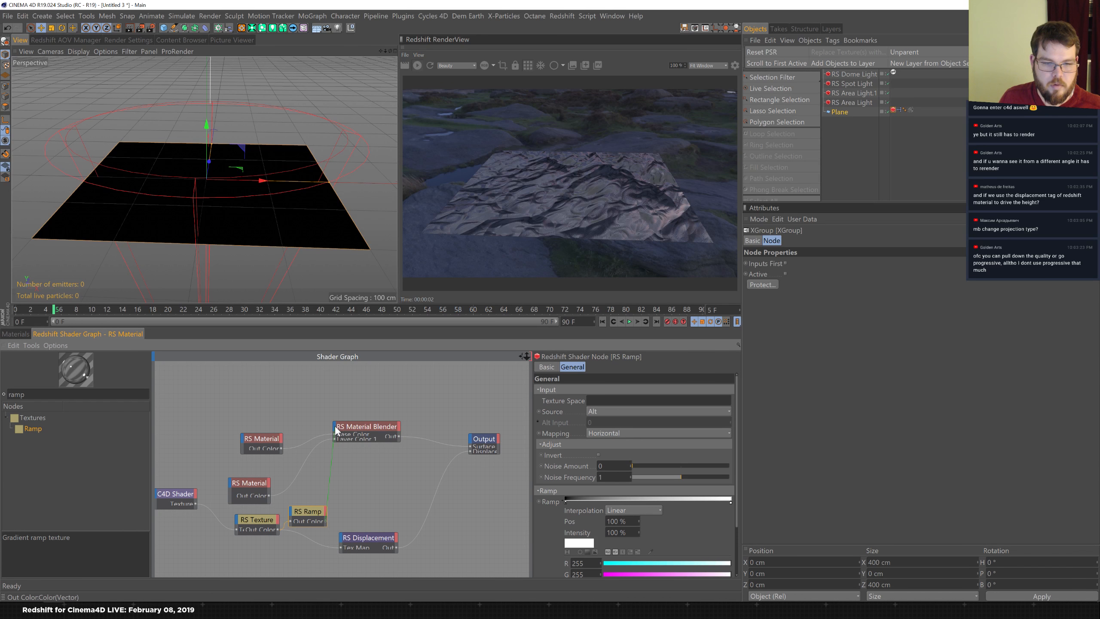
{"action": "left_click_drag", "start_coordinate": [335, 426], "coordinate": [336, 425]}
{"action": "left_click", "coordinate": [409, 456]}
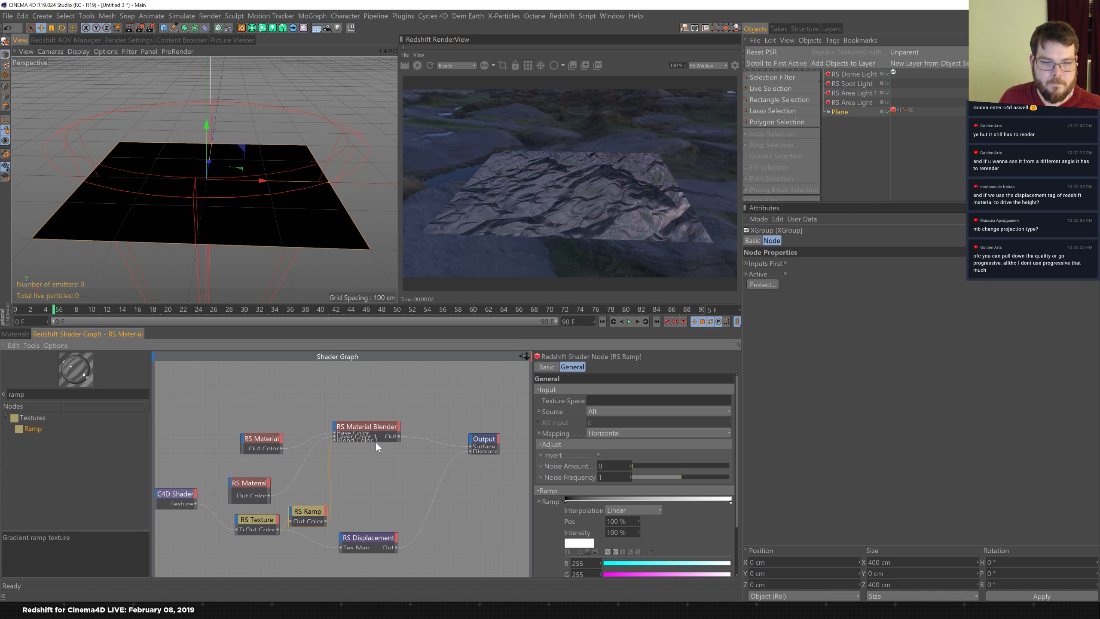
{"action": "left_click_drag", "start_coordinate": [382, 426], "coordinate": [395, 419]}
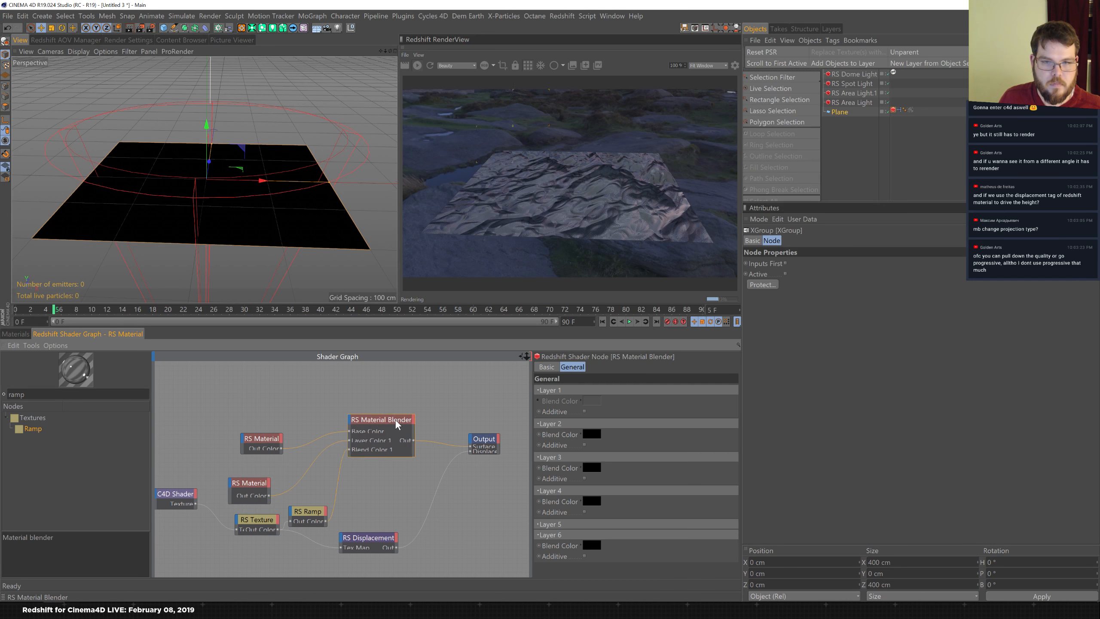
- Reverse and tighten the RS Ramp by moving the white knot to 8.15% and the black knot past it to about 11%
{"action": "left_click", "coordinate": [313, 513]}
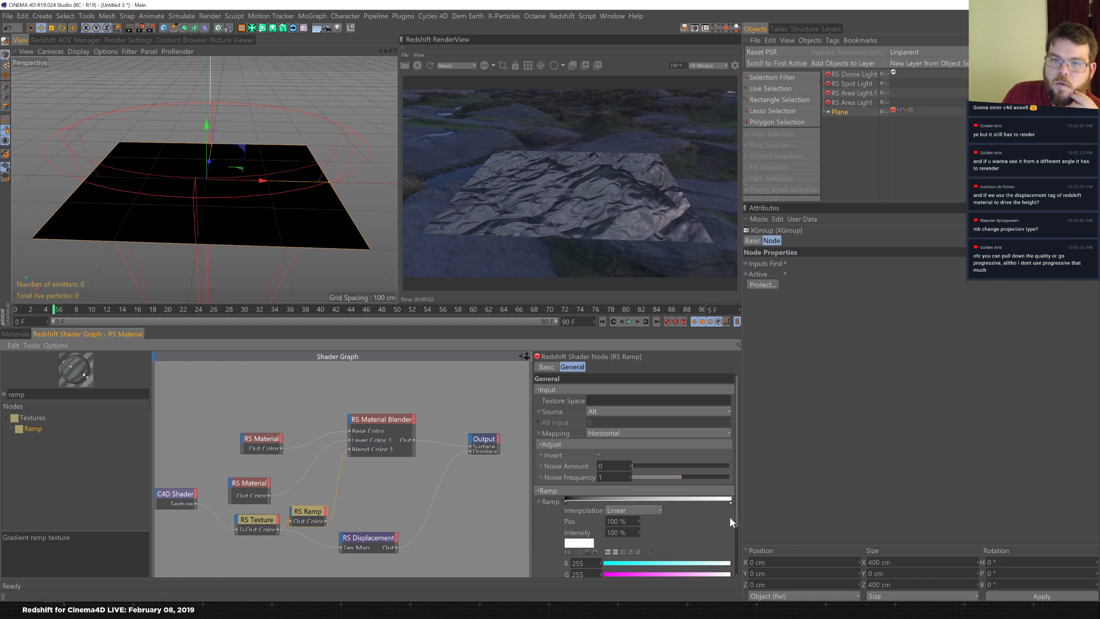
{"action": "left_click_drag", "start_coordinate": [730, 502], "coordinate": [575, 501]}
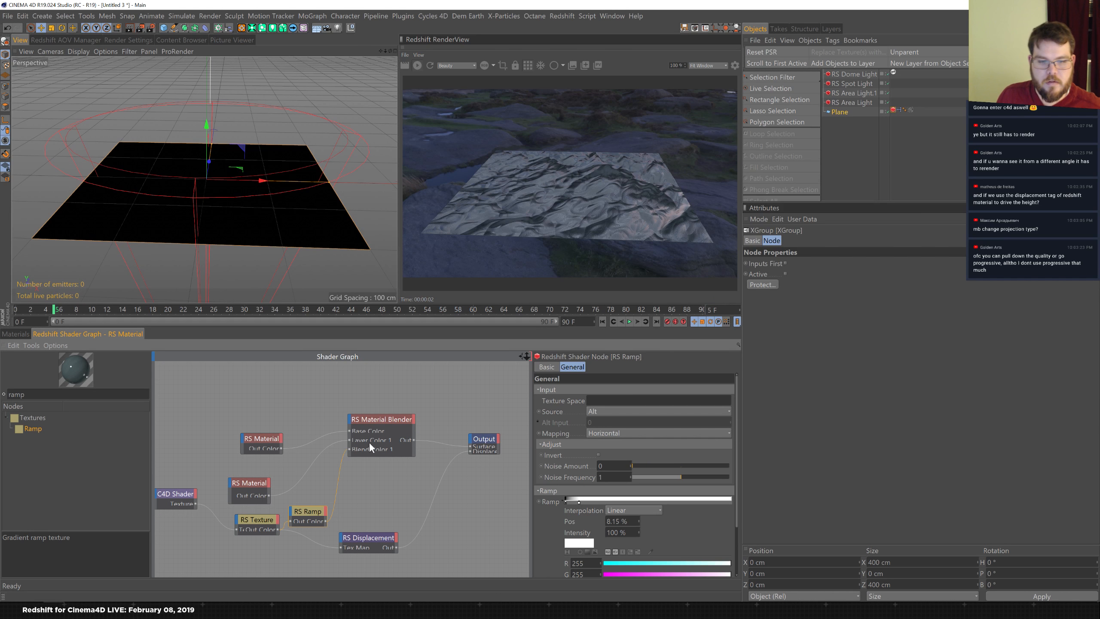
{"action": "left_click", "coordinate": [255, 493]}
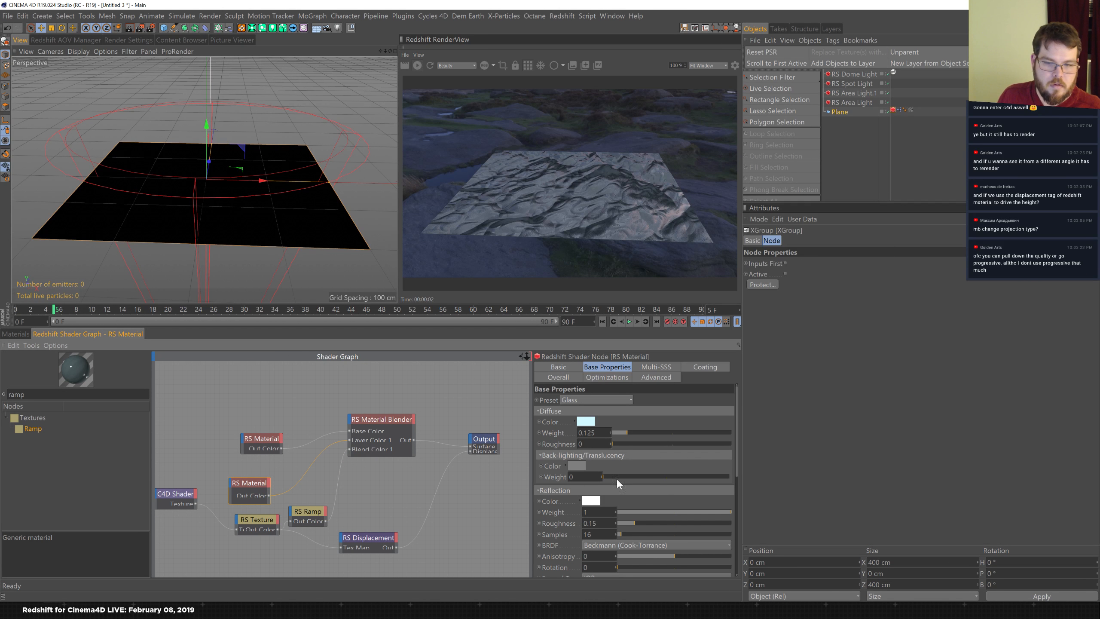
{"action": "left_click", "coordinate": [401, 429]}
{"action": "left_click", "coordinate": [317, 514]}
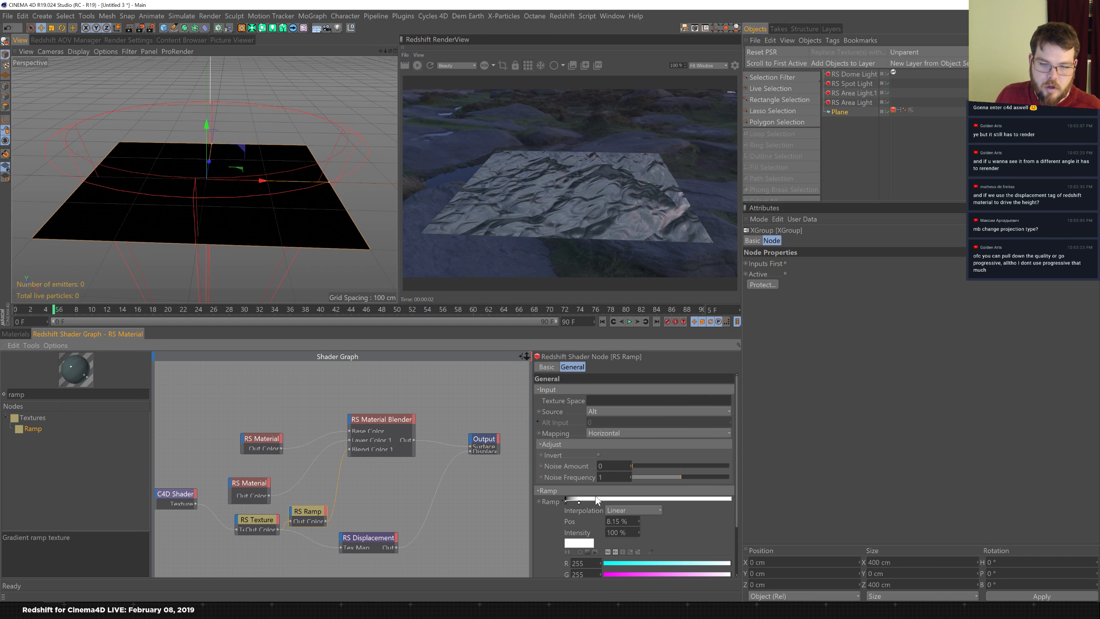
{"action": "left_click_drag", "start_coordinate": [566, 501], "coordinate": [585, 502]}
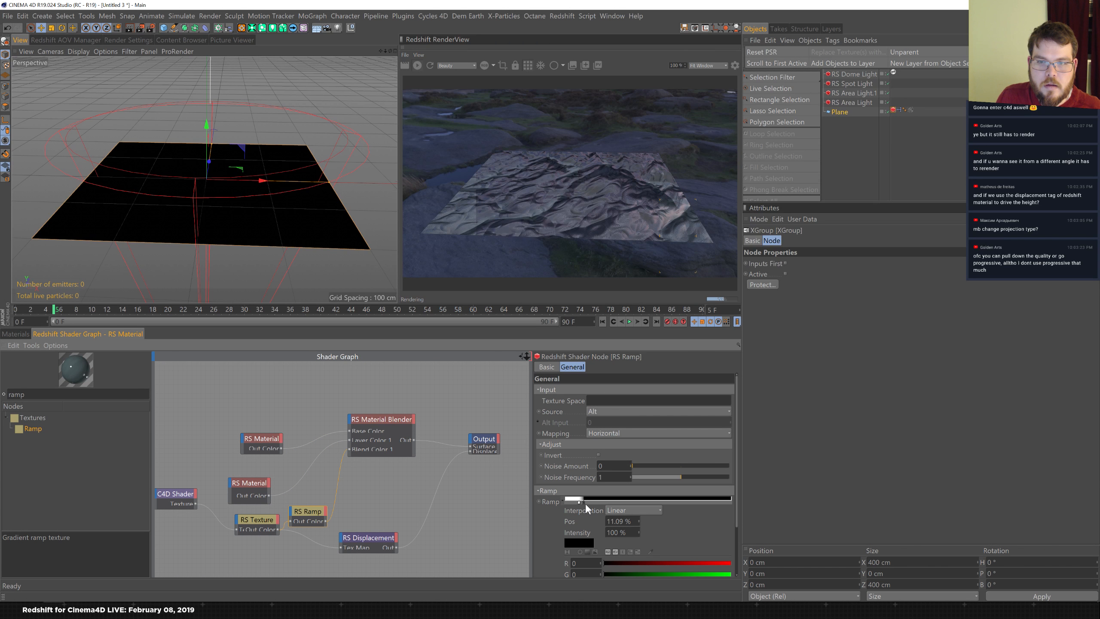
- Set the layer RS Material's diffuse color to magenta and its diffuse weight to about 0.58
{"action": "left_click", "coordinate": [265, 488]}
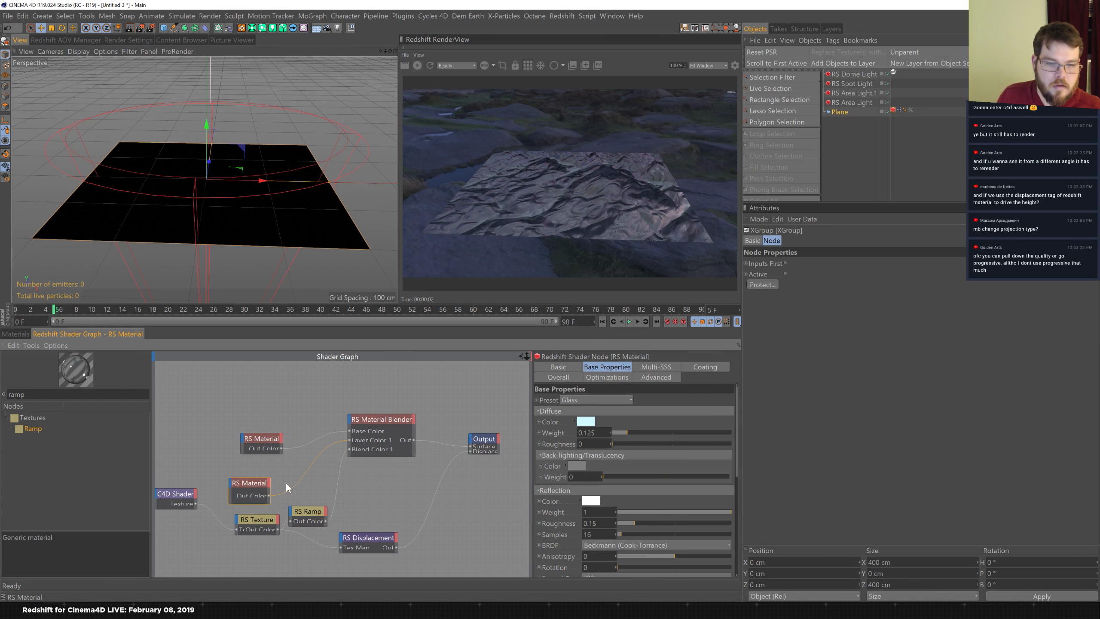
{"action": "left_click", "coordinate": [593, 424]}
{"action": "left_click_drag", "start_coordinate": [592, 411], "coordinate": [558, 411]}
{"action": "left_click", "coordinate": [564, 474]}
{"action": "left_click_drag", "start_coordinate": [793, 433], "coordinate": [681, 434]}
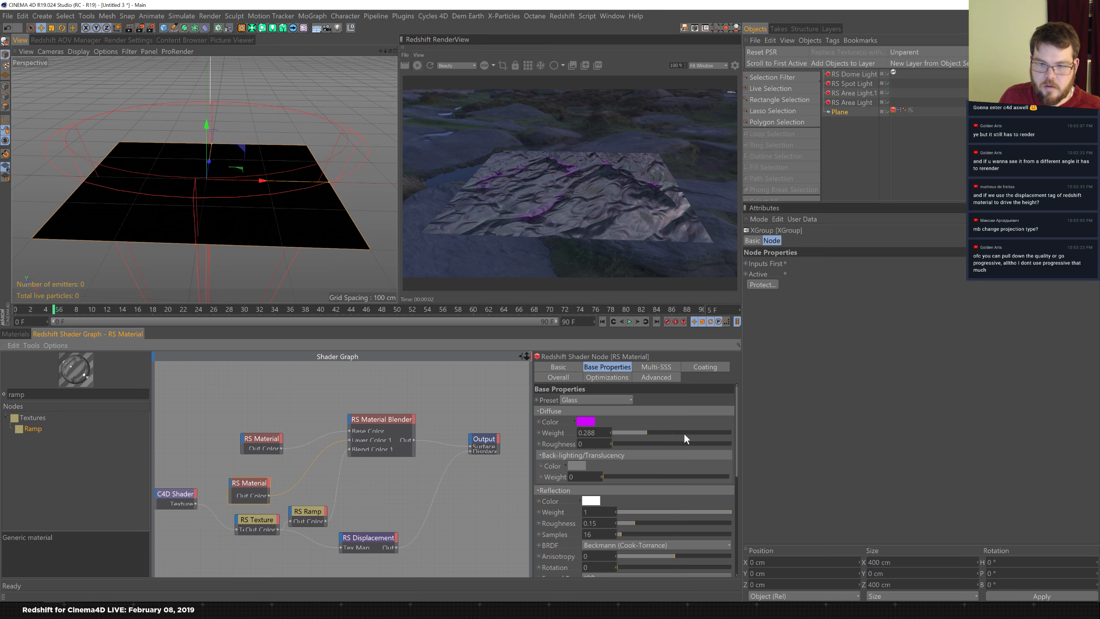
{"action": "left_click_drag", "start_coordinate": [810, 435], "coordinate": [703, 440]}
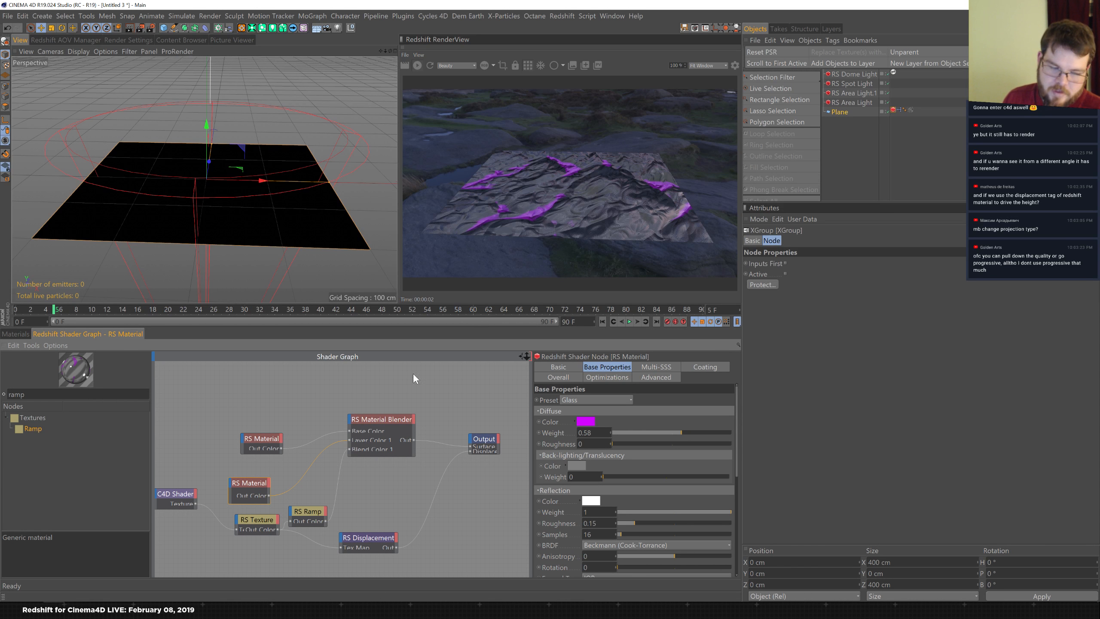
- Nudge the layer RS Material node closer to the base one and set its diffuse color to pale blue, RGB 222, 248, 255
{"action": "left_click_drag", "start_coordinate": [245, 487], "coordinate": [252, 483]}
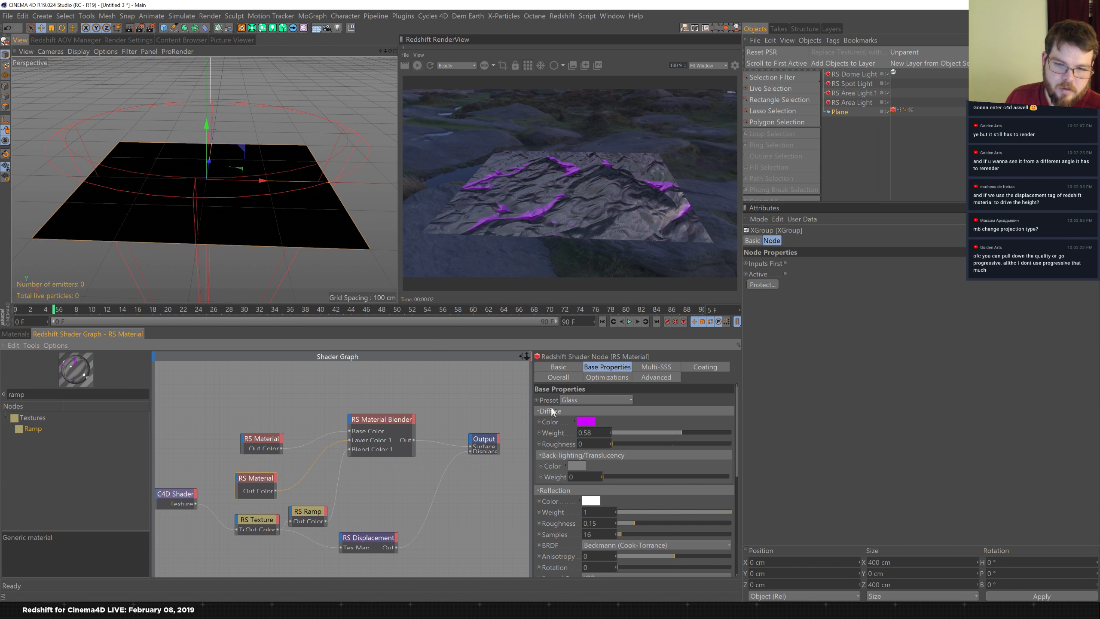
{"action": "left_click", "coordinate": [585, 421]}
{"action": "mouse_move", "coordinate": [592, 447]}
{"action": "left_mouse_down"}
{"action": "mouse_move", "coordinate": [566, 447]}
{"action": "mouse_move", "coordinate": [579, 443]}
{"action": "left_mouse_up"}
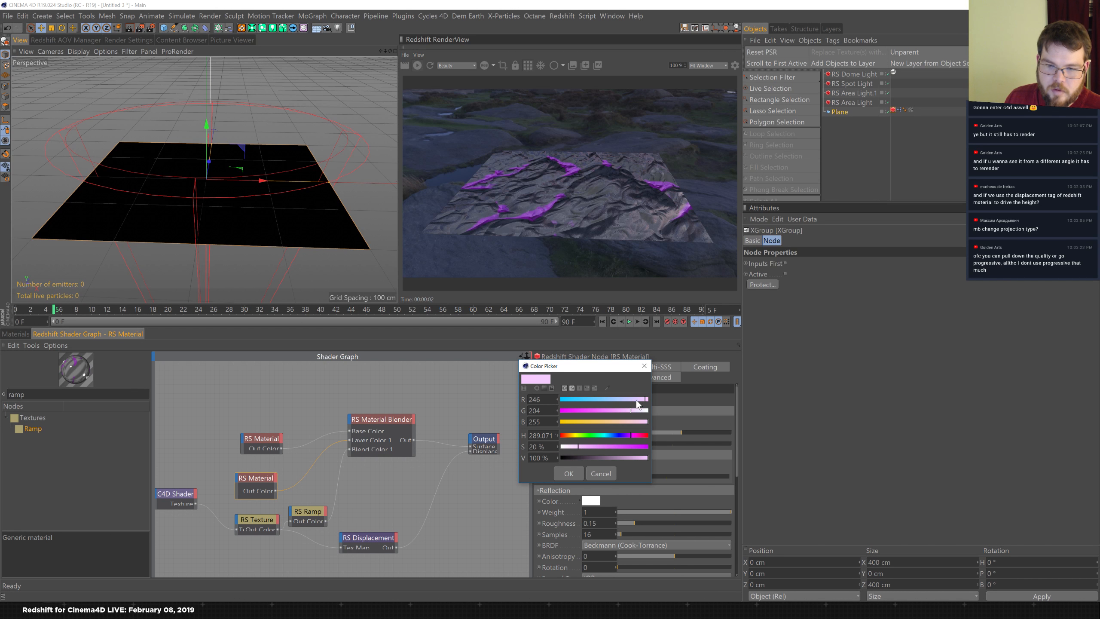
{"action": "left_click_drag", "start_coordinate": [636, 400], "coordinate": [622, 401]}
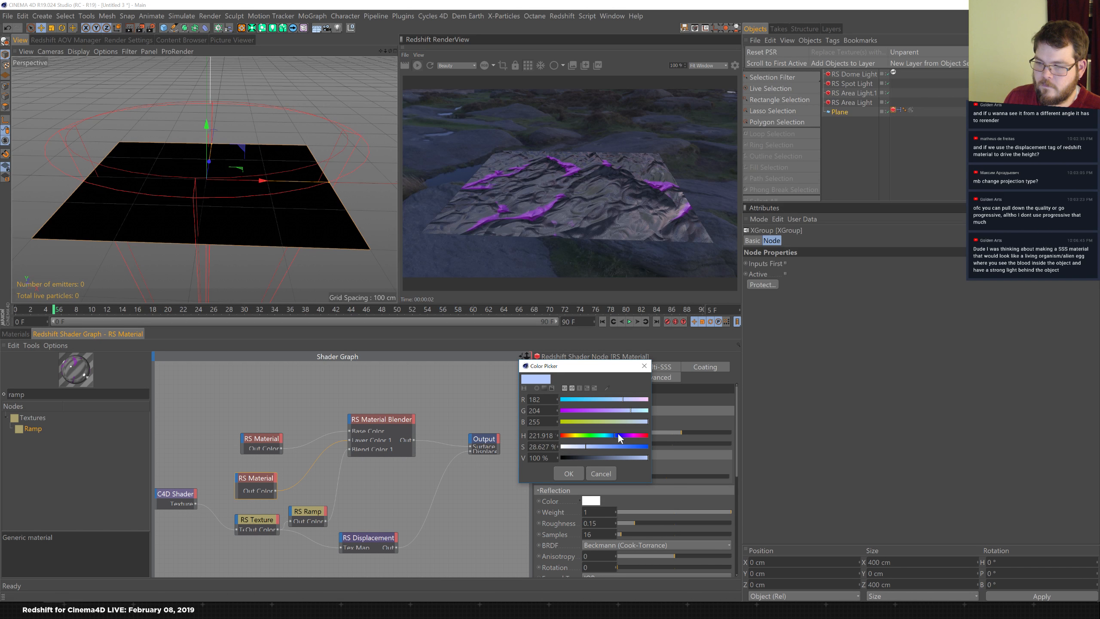
{"action": "left_click_drag", "start_coordinate": [580, 447], "coordinate": [576, 447]}
{"action": "left_click_drag", "start_coordinate": [637, 410], "coordinate": [643, 411]}
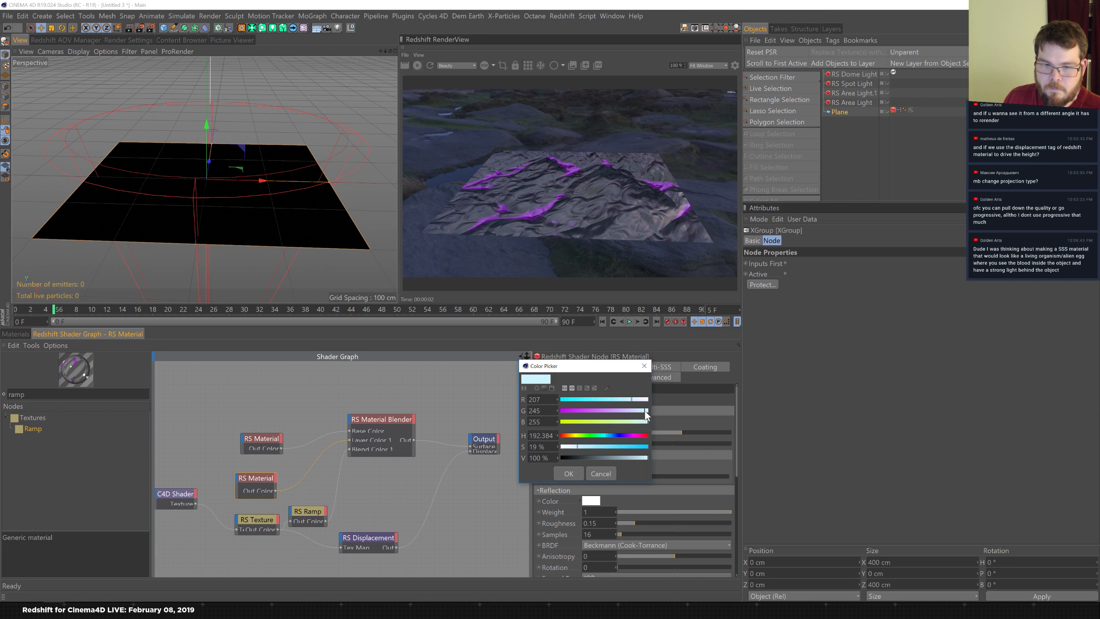
{"action": "left_click_drag", "start_coordinate": [586, 448], "coordinate": [572, 446]}
{"action": "left_click", "coordinate": [567, 474]}
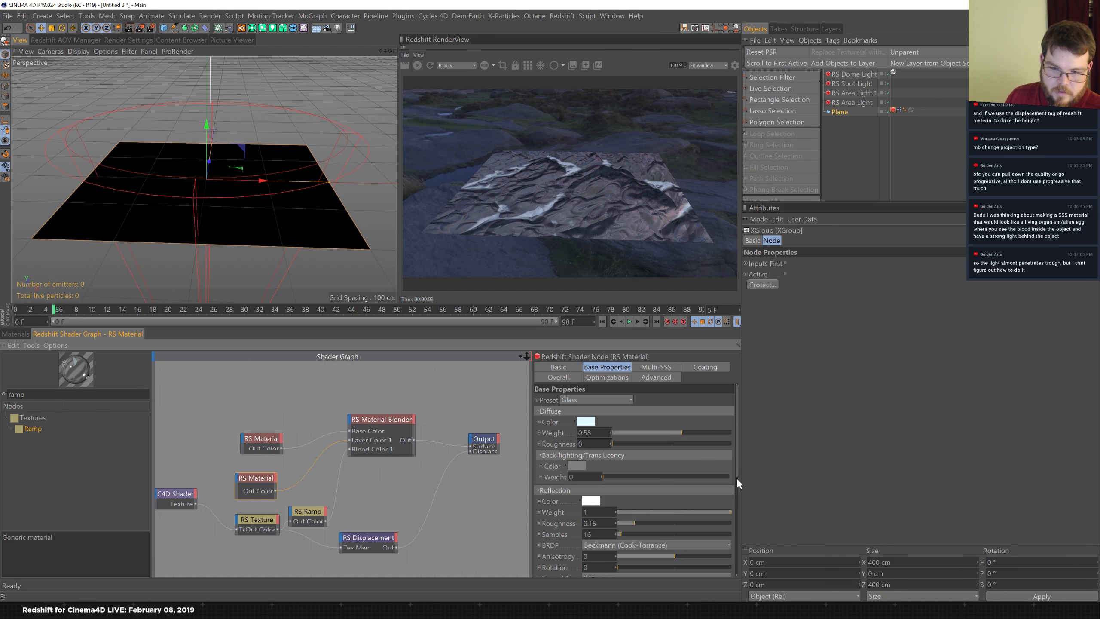
- Set the layer RS Material's refraction weight to about 0.841 and its diffuse weight to 0.125
{"action": "left_click_drag", "start_coordinate": [737, 465], "coordinate": [706, 524]}
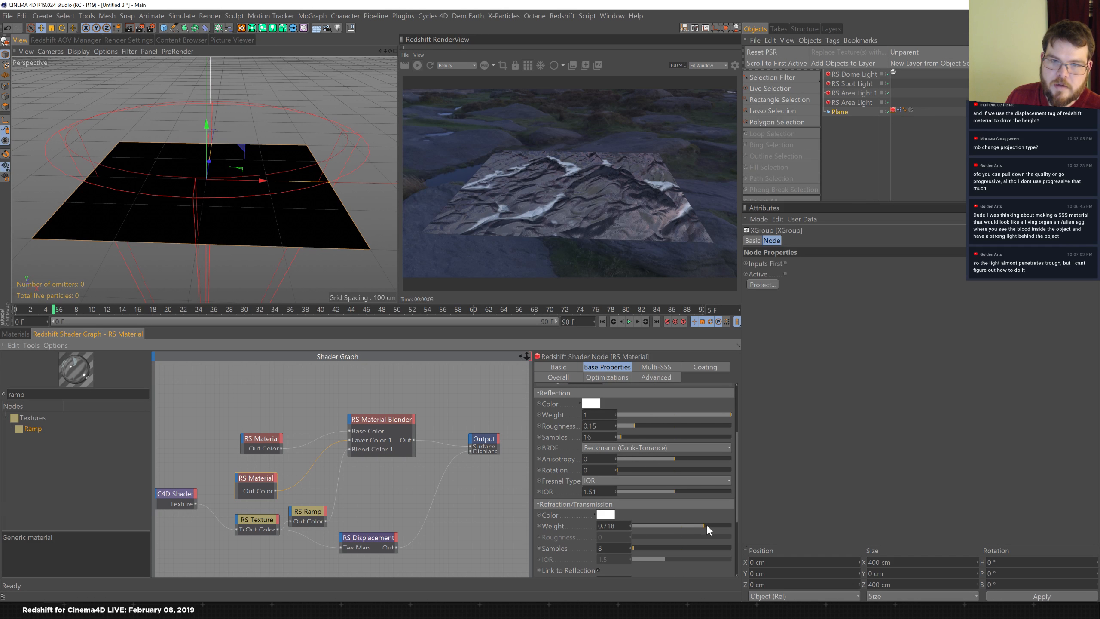
{"action": "left_click_drag", "start_coordinate": [713, 525], "coordinate": [716, 526]}
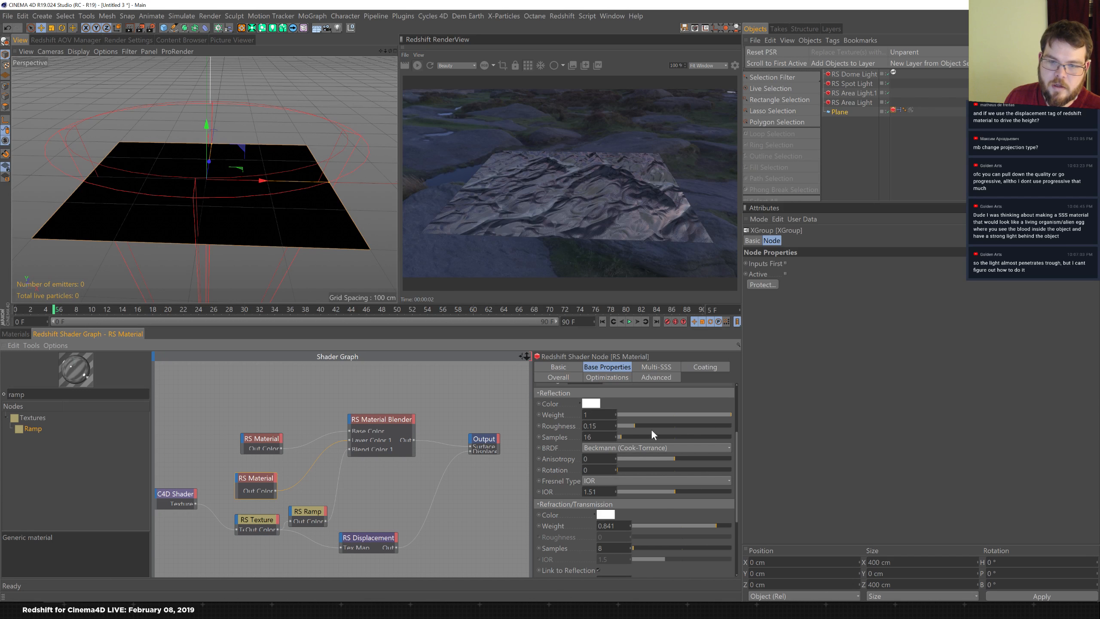
{"action": "left_click", "coordinate": [268, 440]}
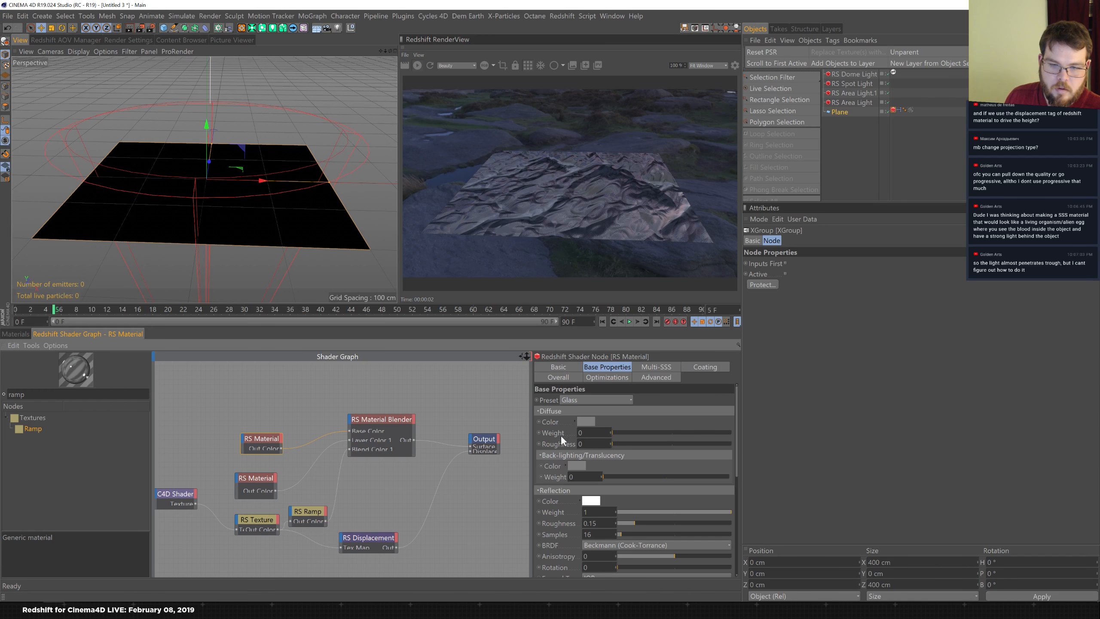
{"action": "left_click", "coordinate": [252, 479]}
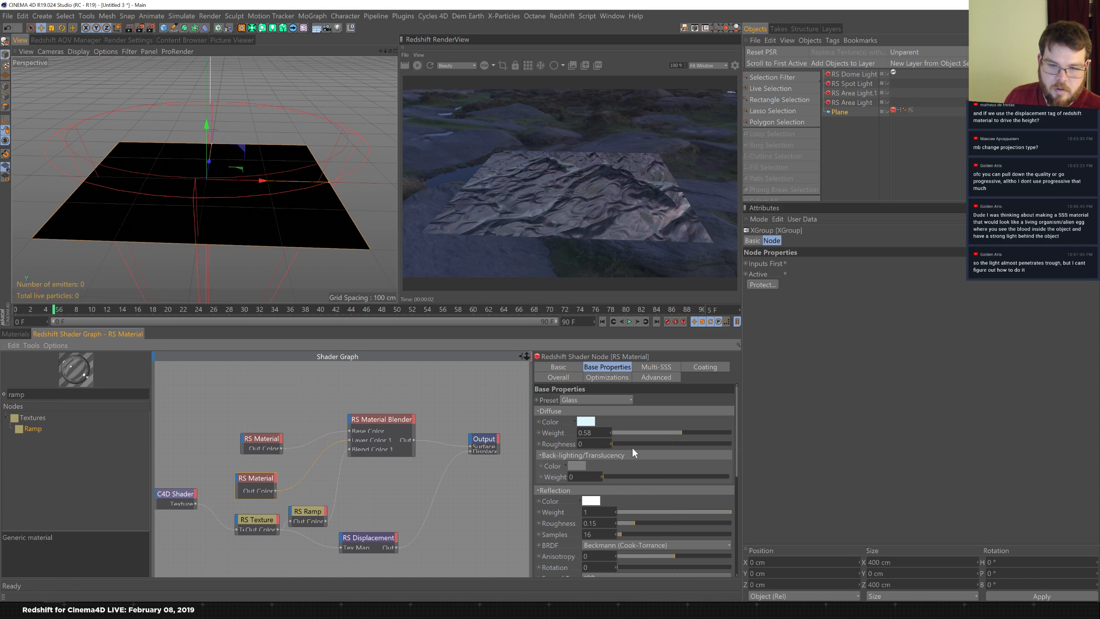
{"action": "double_click", "coordinate": [585, 432]}
{"action": "type", "text": ".1"}
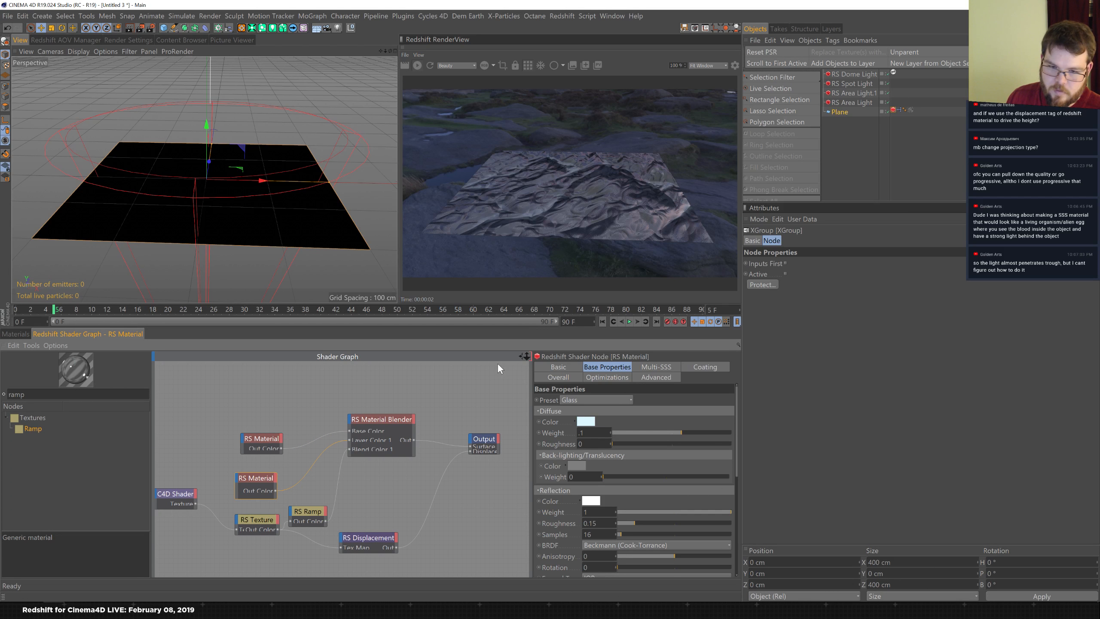
{"action": "type", "text": "25"}
{"action": "key", "text": "Return"}
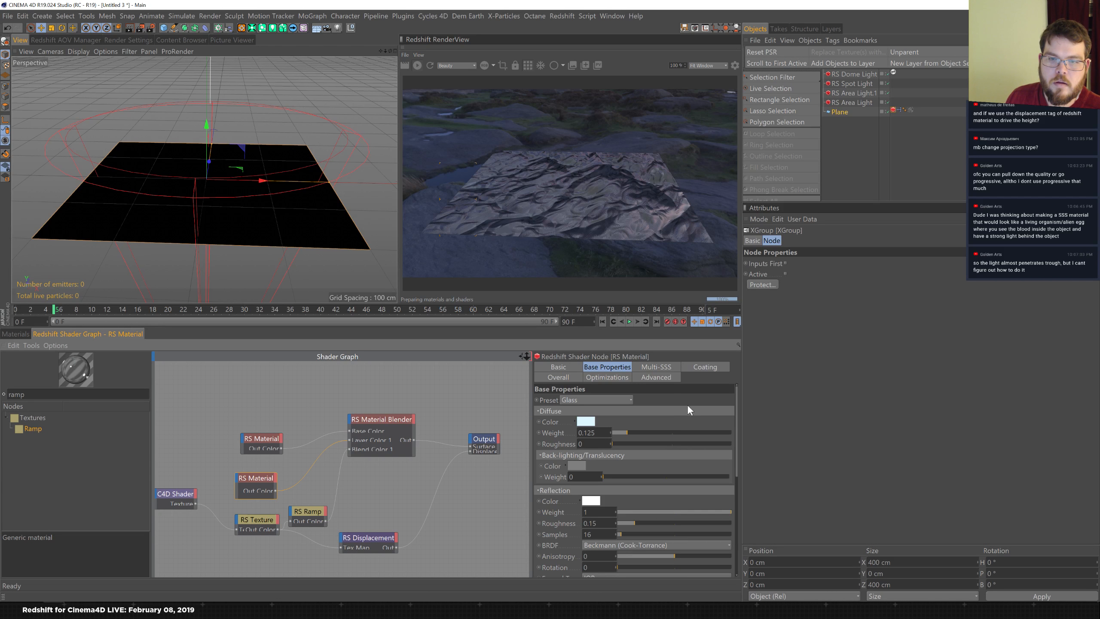
- Set the layer RS Material's reflection roughness to about 0.199 and its reflection IOR to 1.29
{"action": "left_click_drag", "start_coordinate": [737, 475], "coordinate": [658, 528]}
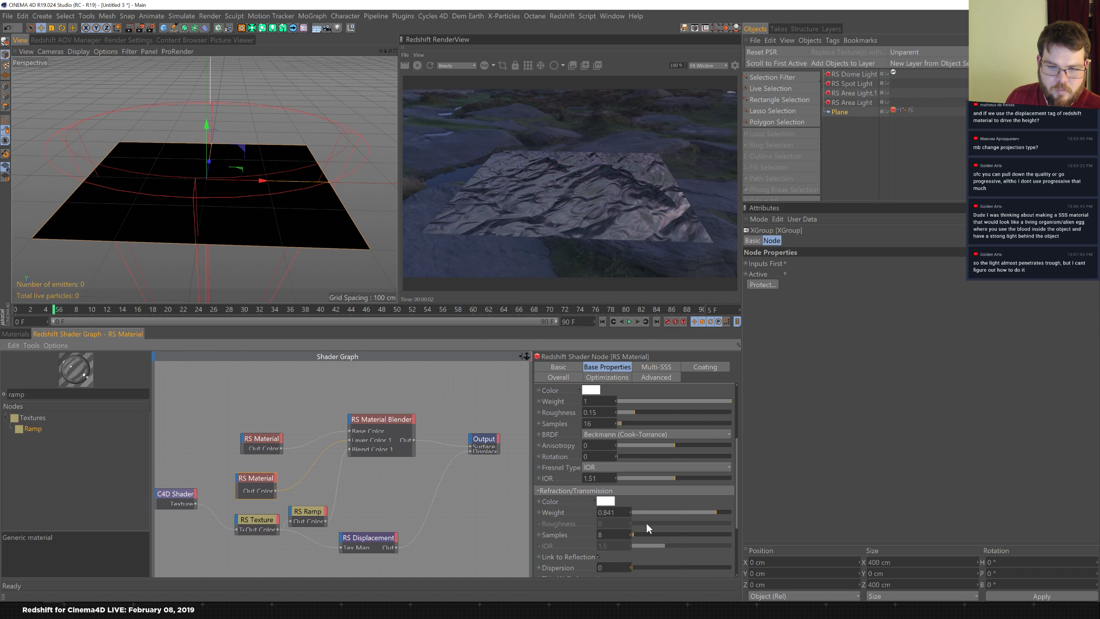
{"action": "mouse_move", "coordinate": [737, 497]}
{"action": "left_mouse_down"}
{"action": "mouse_move", "coordinate": [734, 535]}
{"action": "mouse_move", "coordinate": [745, 494]}
{"action": "left_mouse_up"}
{"action": "left_click_drag", "start_coordinate": [651, 420], "coordinate": [719, 423]}
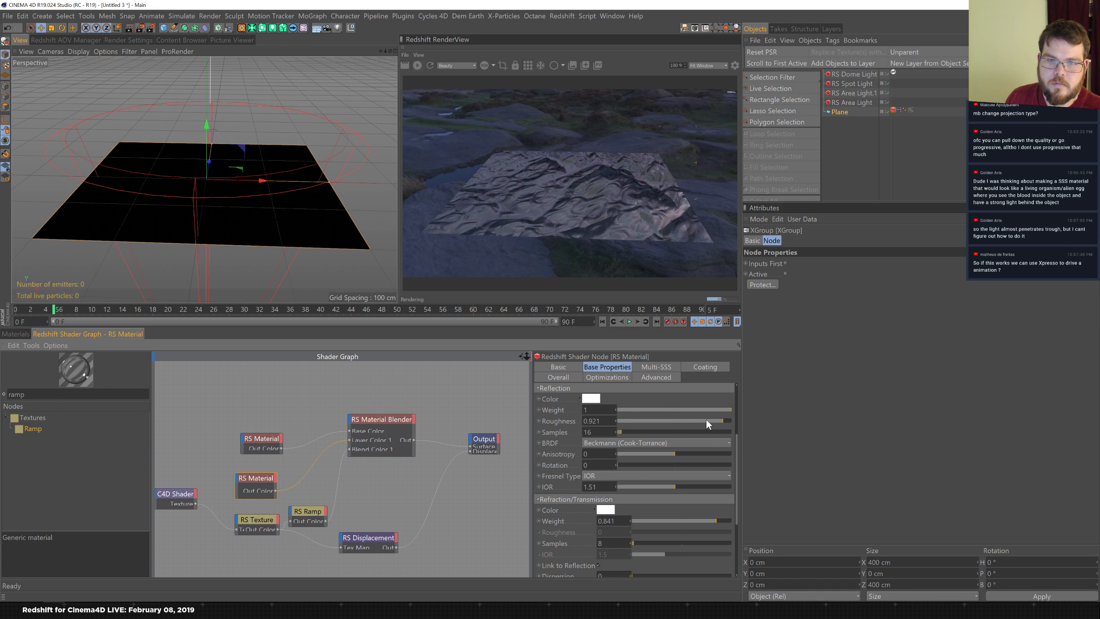
{"action": "left_click_drag", "start_coordinate": [704, 420], "coordinate": [643, 424]}
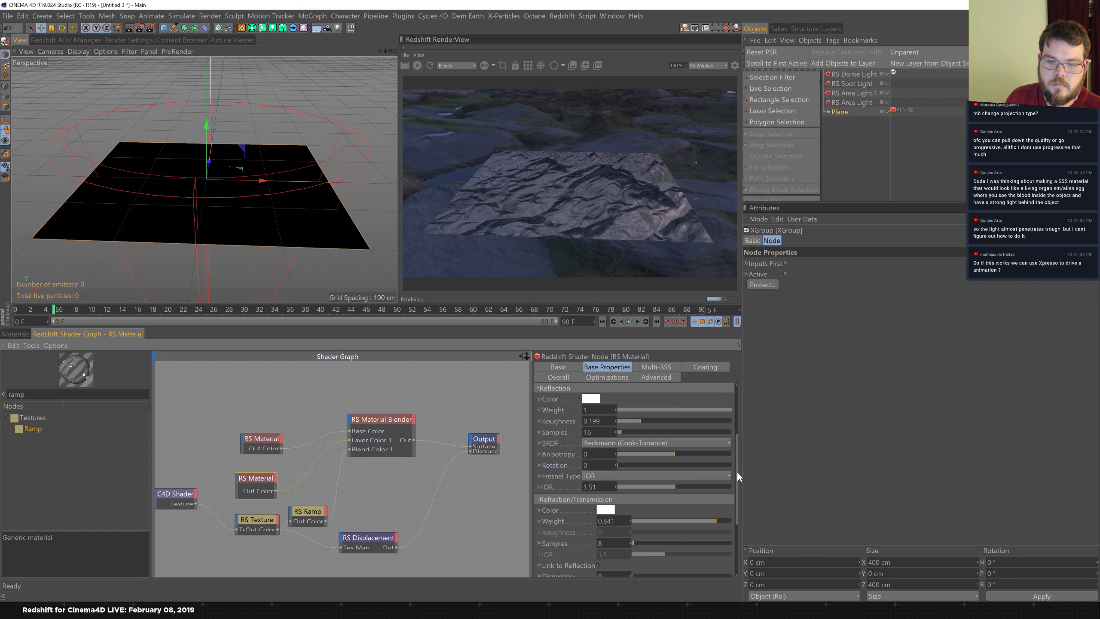
{"action": "double_click", "coordinate": [592, 487]}
{"action": "left_click_drag", "start_coordinate": [584, 487], "coordinate": [588, 486]}
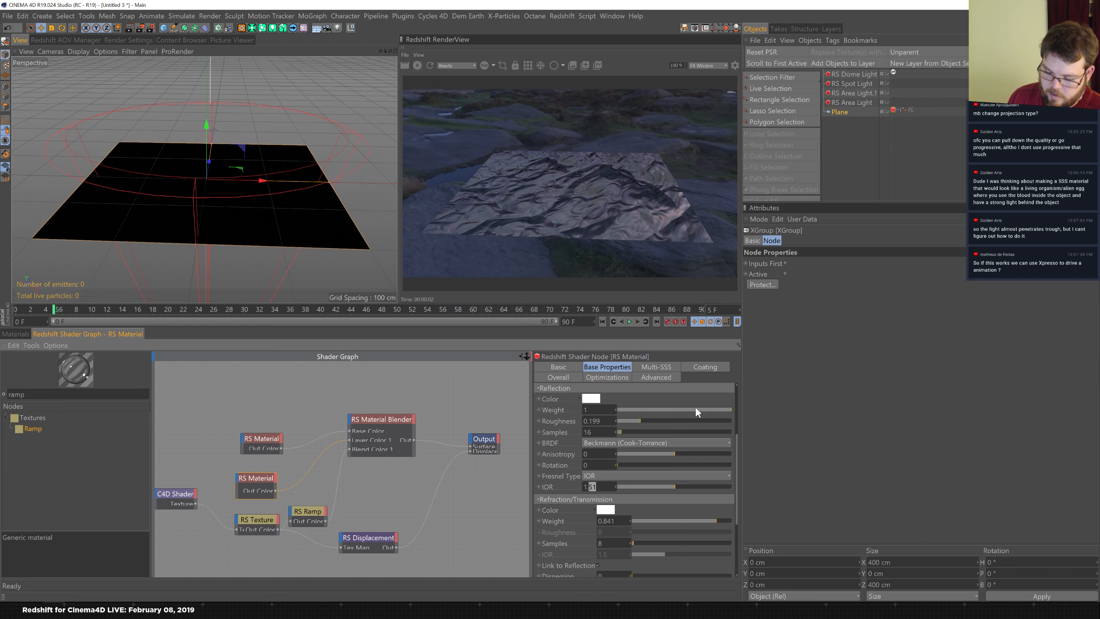
{"action": "type", "text": "29"}
{"action": "key", "text": "Return"}
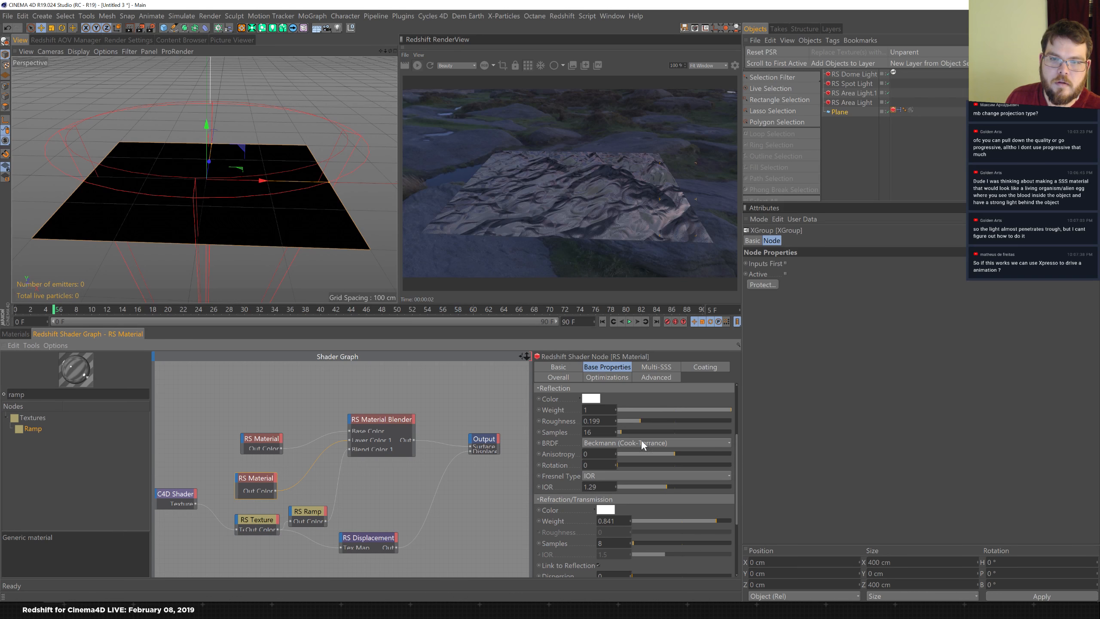
- Change the layer RS Material's diffuse color to white
{"action": "left_click_drag", "start_coordinate": [734, 439], "coordinate": [736, 388]}
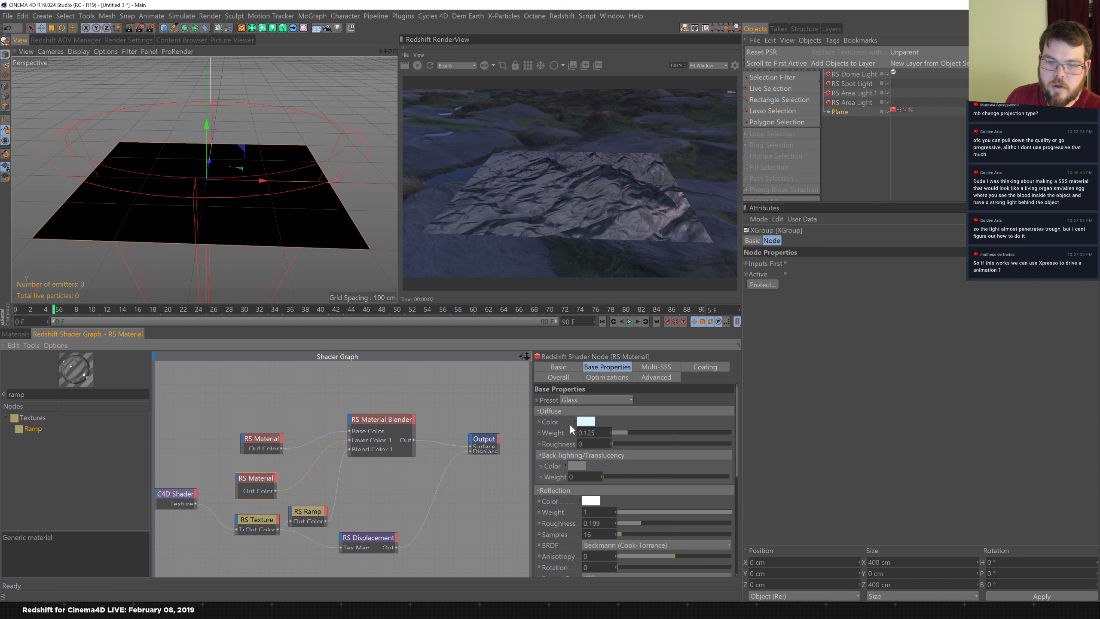
{"action": "left_click", "coordinate": [584, 421]}
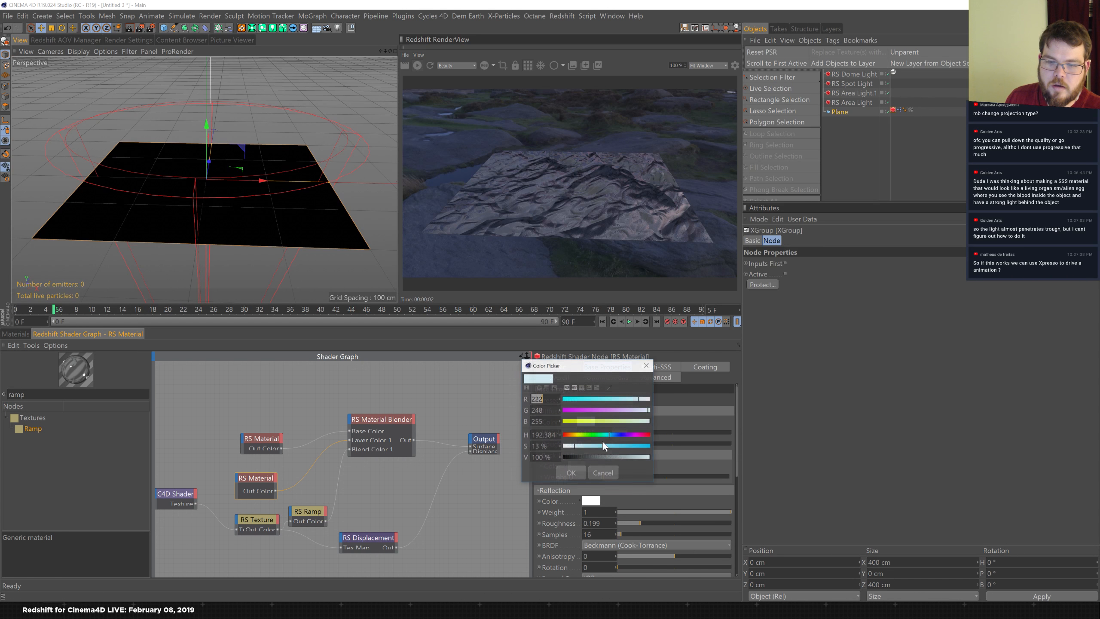
{"action": "left_click", "coordinate": [571, 474]}
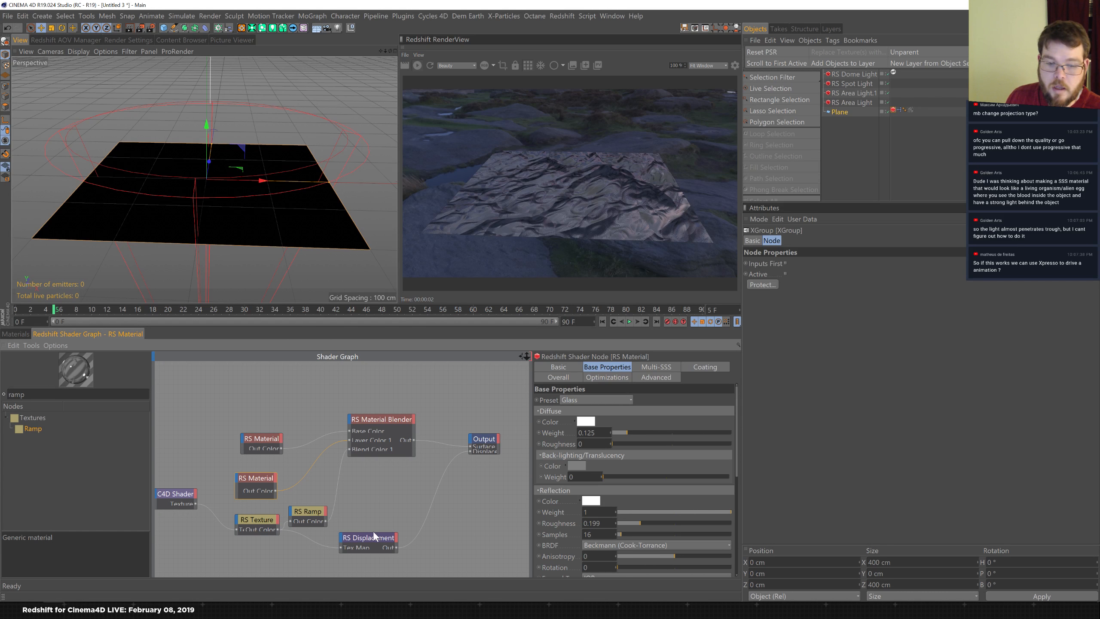
- Try shifting the RS Texture's first remap offset value to about 0.154, and reset it to 0
{"action": "left_click", "coordinate": [267, 522]}
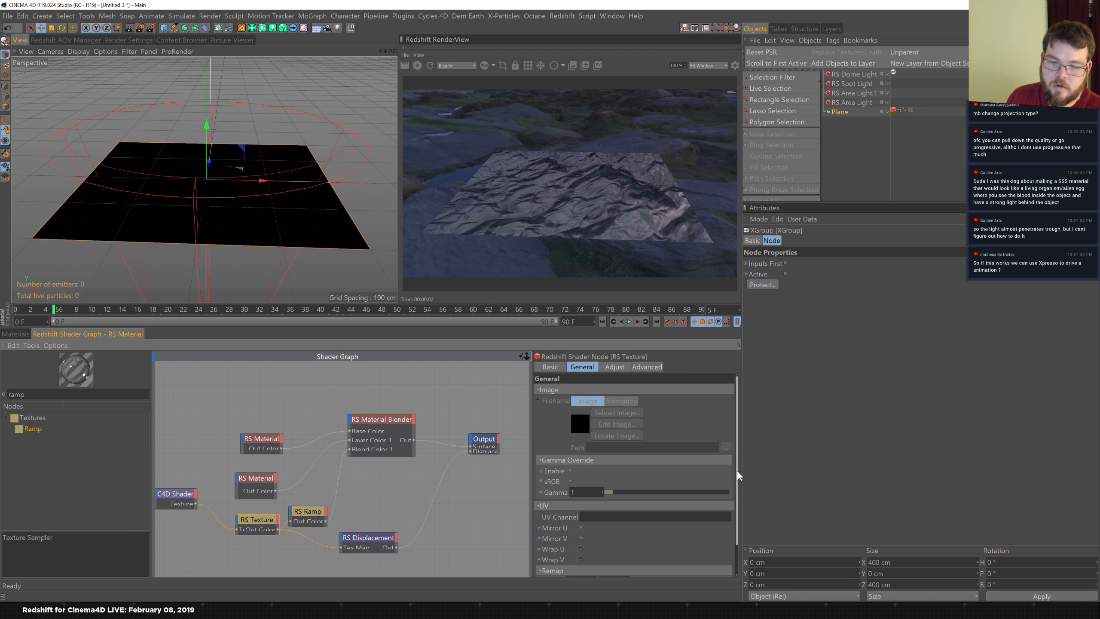
{"action": "scroll", "coordinate": [737, 475], "scroll_direction": "down", "scroll_amount": 1}
{"action": "left_click_drag", "start_coordinate": [598, 562], "coordinate": [594, 548]}
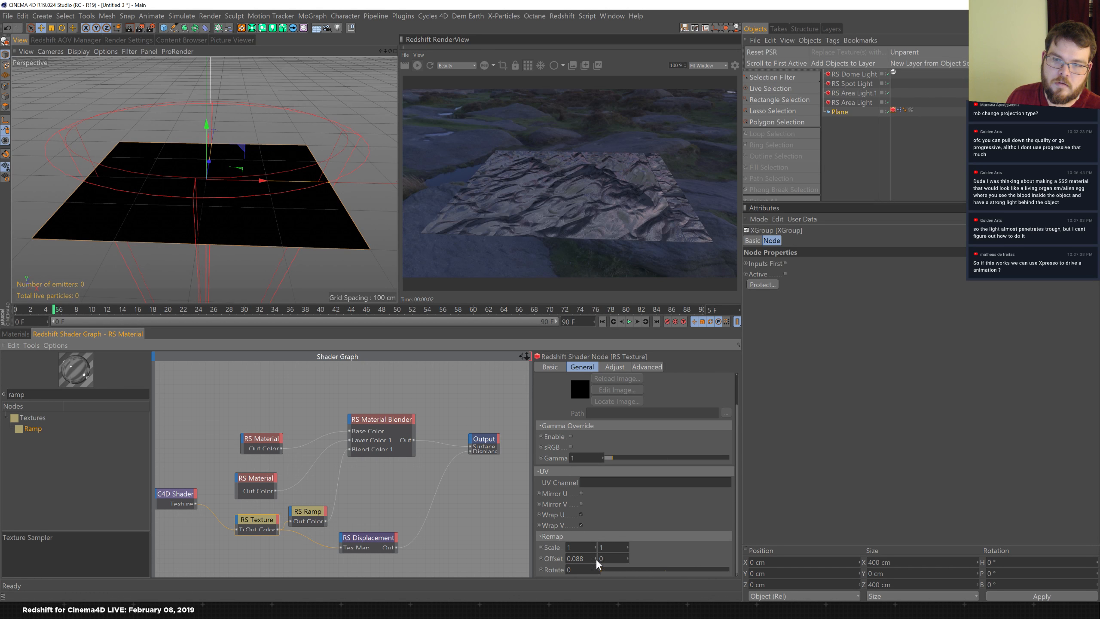
{"action": "left_click_drag", "start_coordinate": [596, 562], "coordinate": [609, 530]}
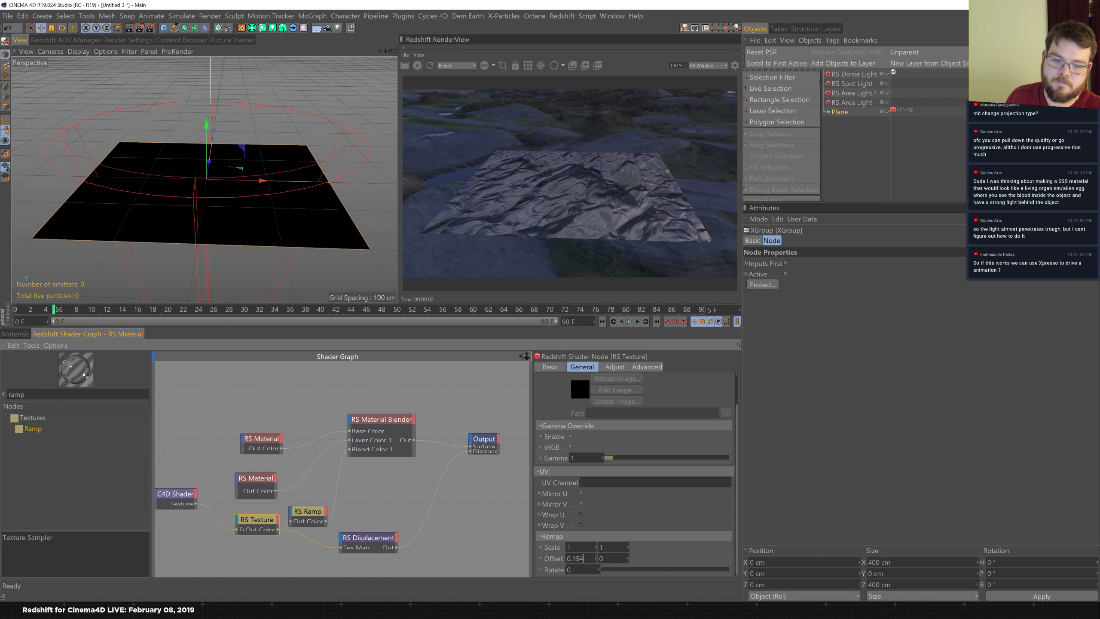
{"action": "double_click", "coordinate": [574, 558]}
{"action": "type", "text": "0"}
{"action": "key", "text": "Return"}
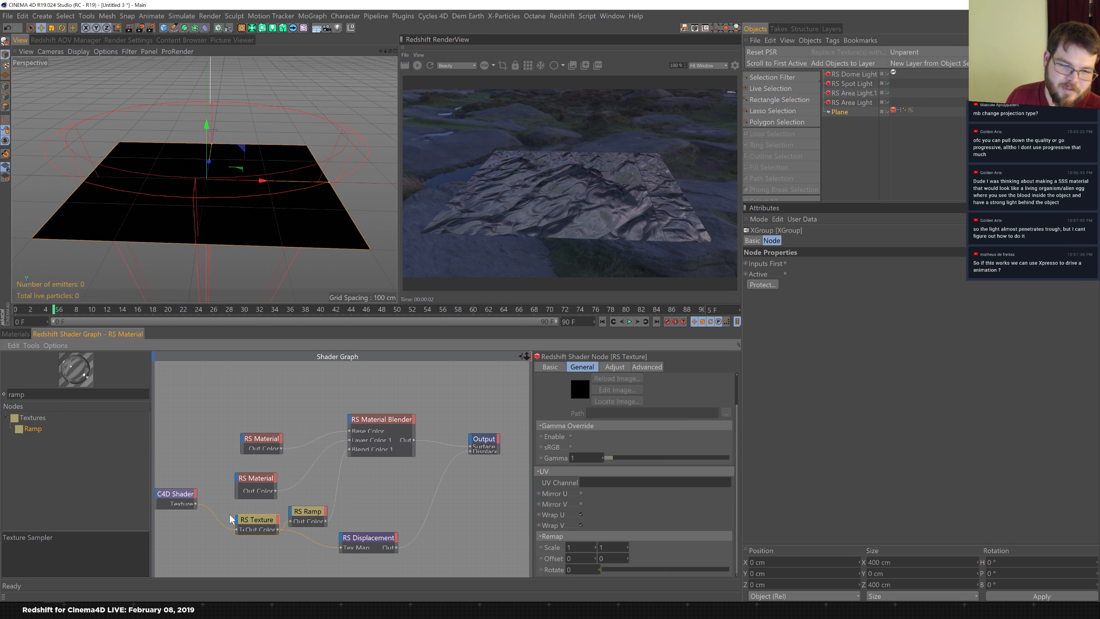
- Set the animation speed of the C4D Shader's noise to 0.4 and advance the timeline two frames to frame 7
{"action": "left_click", "coordinate": [181, 495]}
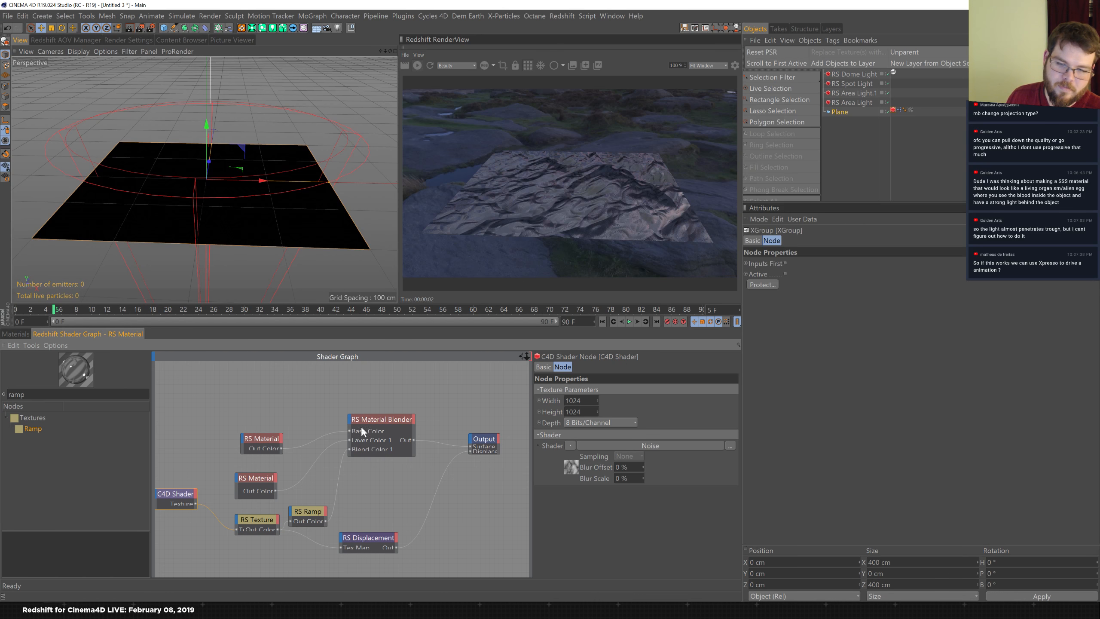
{"action": "left_click", "coordinate": [571, 467]}
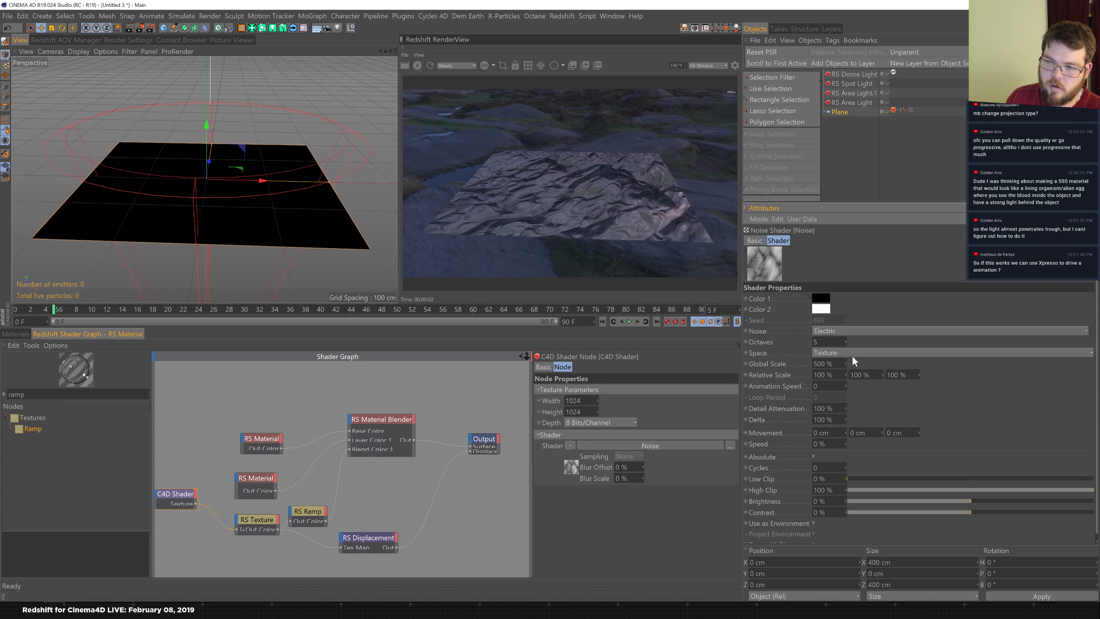
{"action": "left_click", "coordinate": [846, 383]}
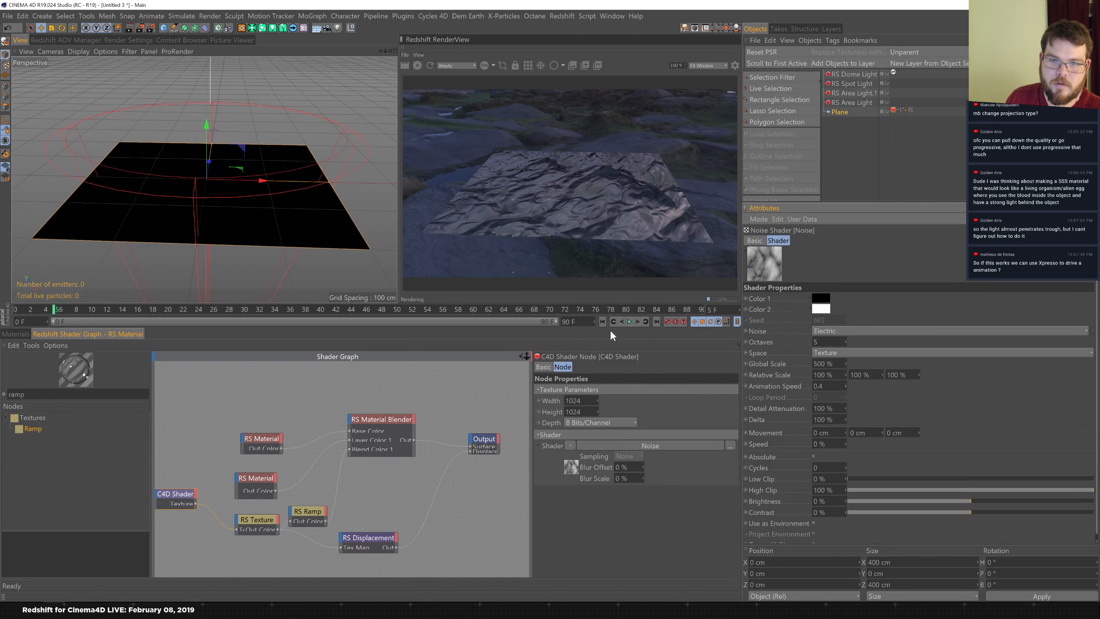
{"action": "left_click", "coordinate": [637, 322]}
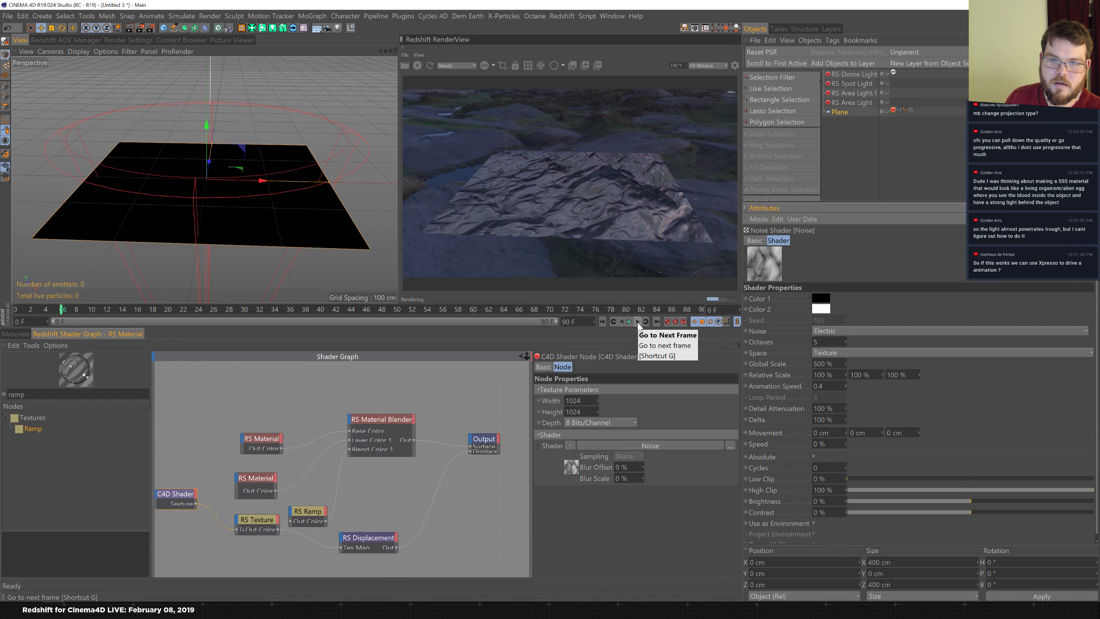
{"action": "left_click", "coordinate": [638, 322]}
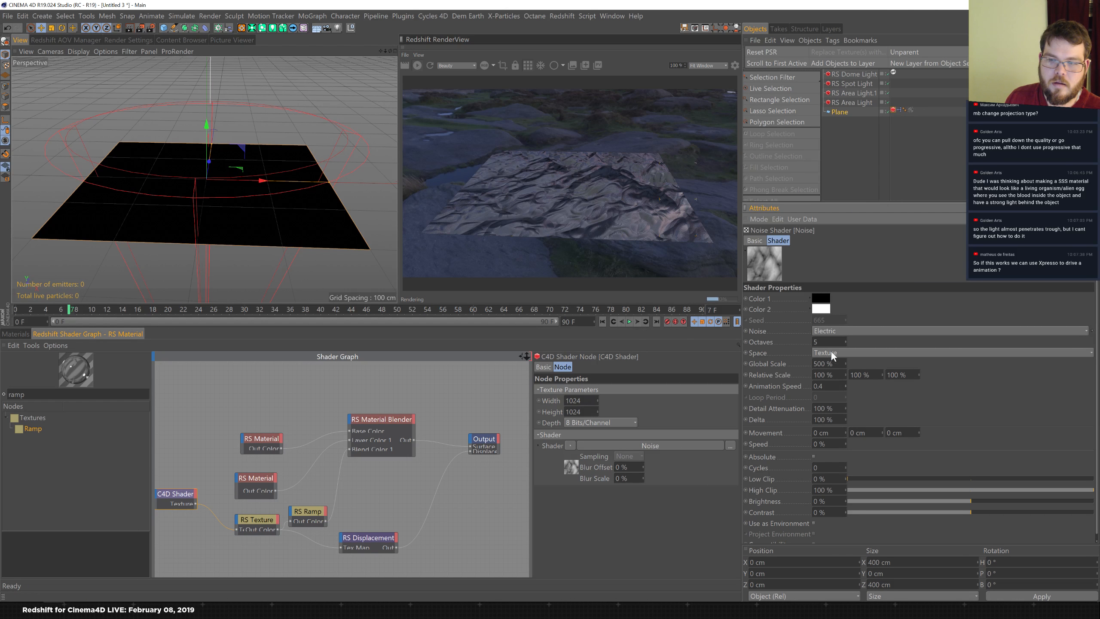
- Set the noise's animation speed to 4 and its global scale to 250%
{"action": "left_click_drag", "start_coordinate": [826, 385], "coordinate": [739, 375]}
{"action": "type", "text": "4"}
{"action": "key", "text": "Return"}
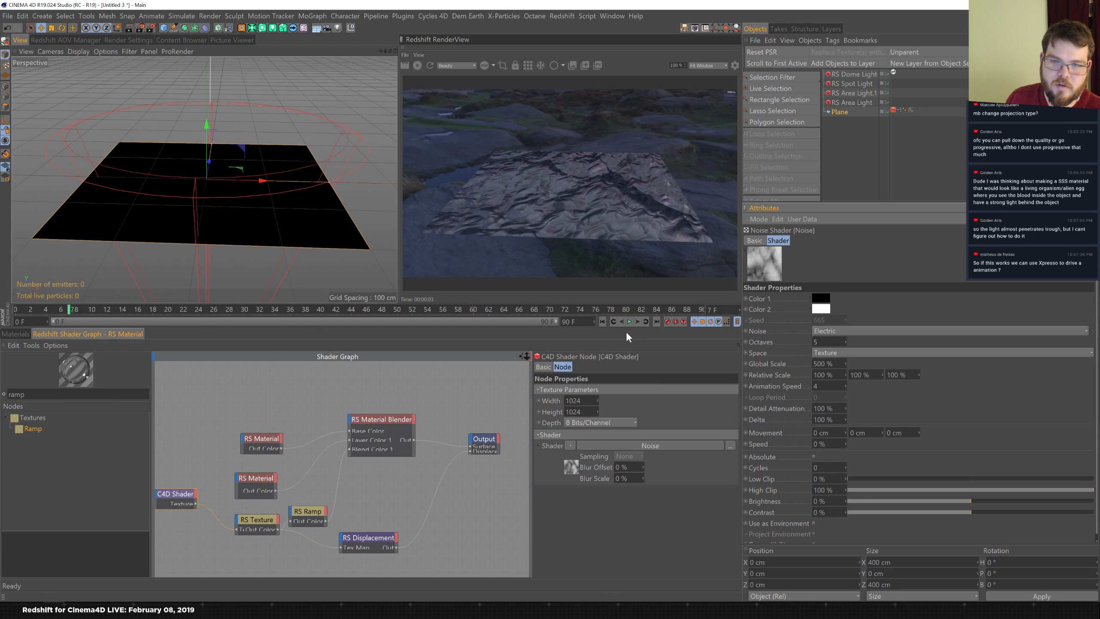
{"action": "left_click_drag", "start_coordinate": [833, 363], "coordinate": [770, 333]}
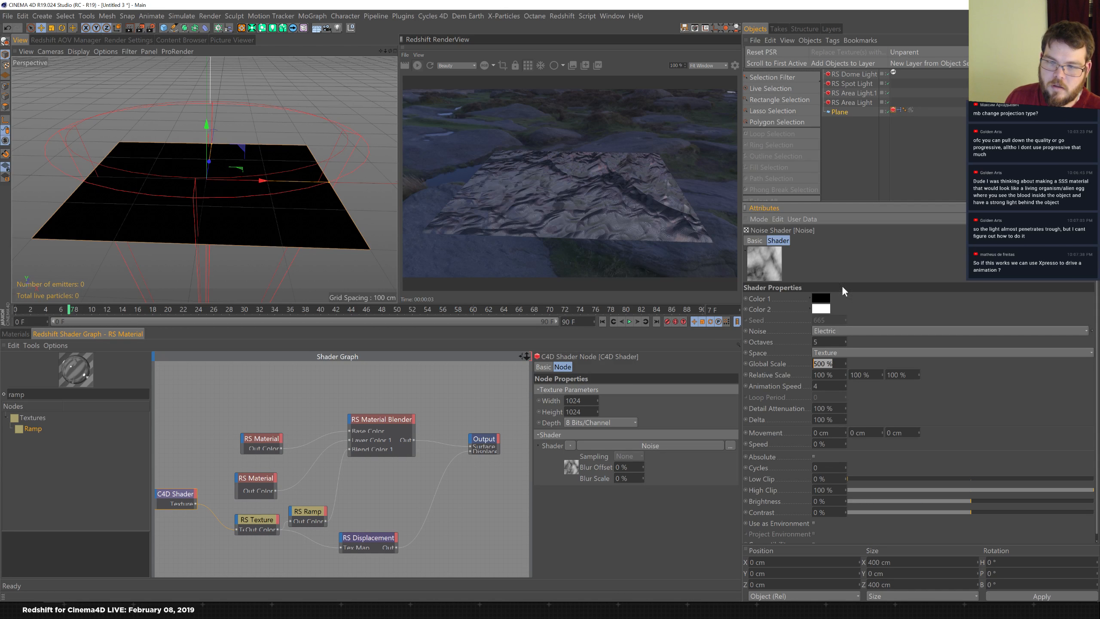
{"action": "type", "text": "250"}
{"action": "key", "text": "Return"}
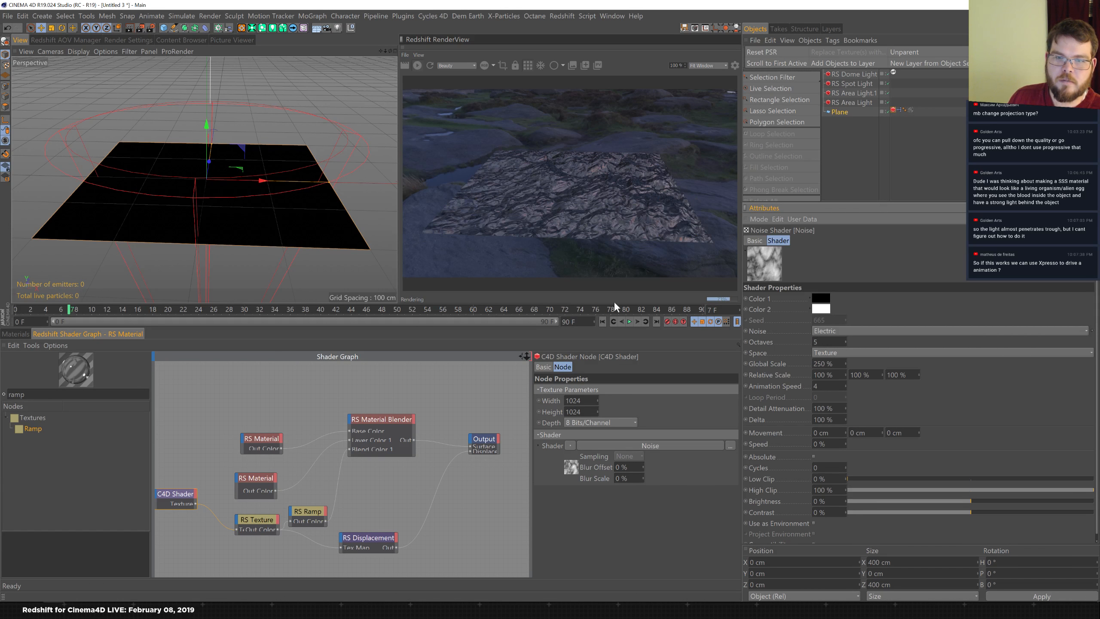
- Try a scale of 1000 on the RS Displacement node, and set it back to 100
{"action": "left_click", "coordinate": [369, 536]}
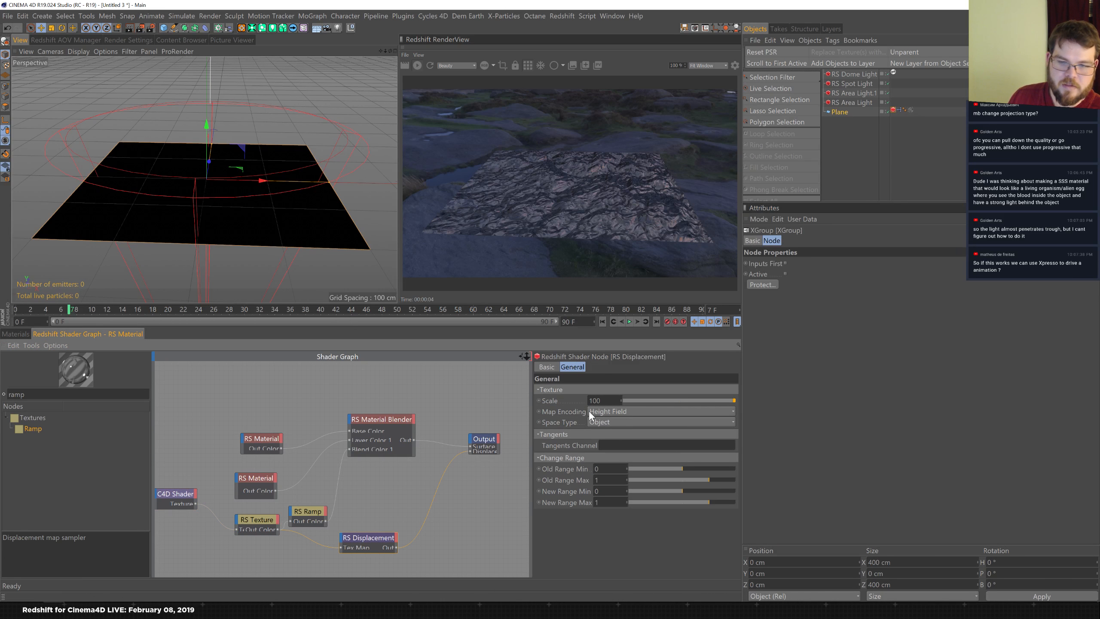
{"action": "type", "text": "0"}
{"action": "key", "text": "Return"}
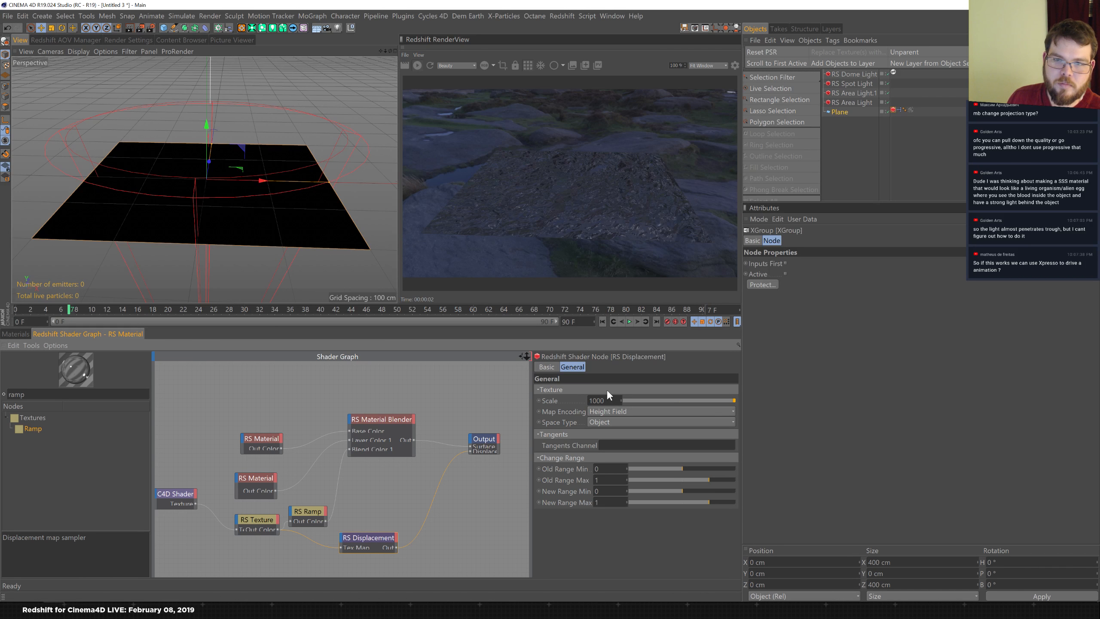
{"action": "double_click", "coordinate": [600, 400]}
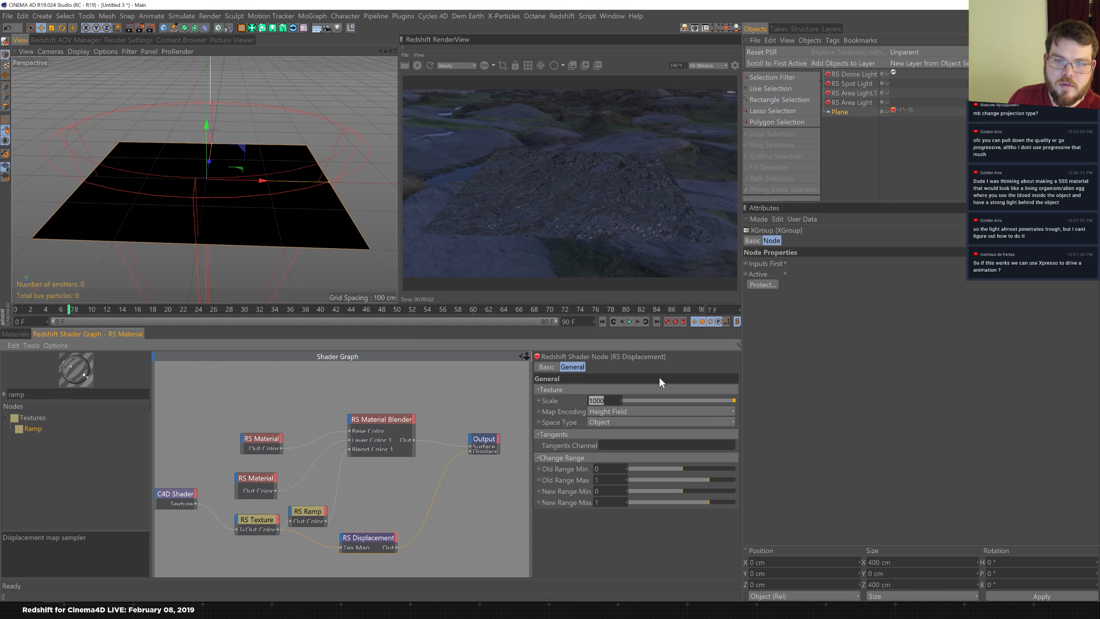
{"action": "type", "text": "100"}
{"action": "key", "text": "Return"}
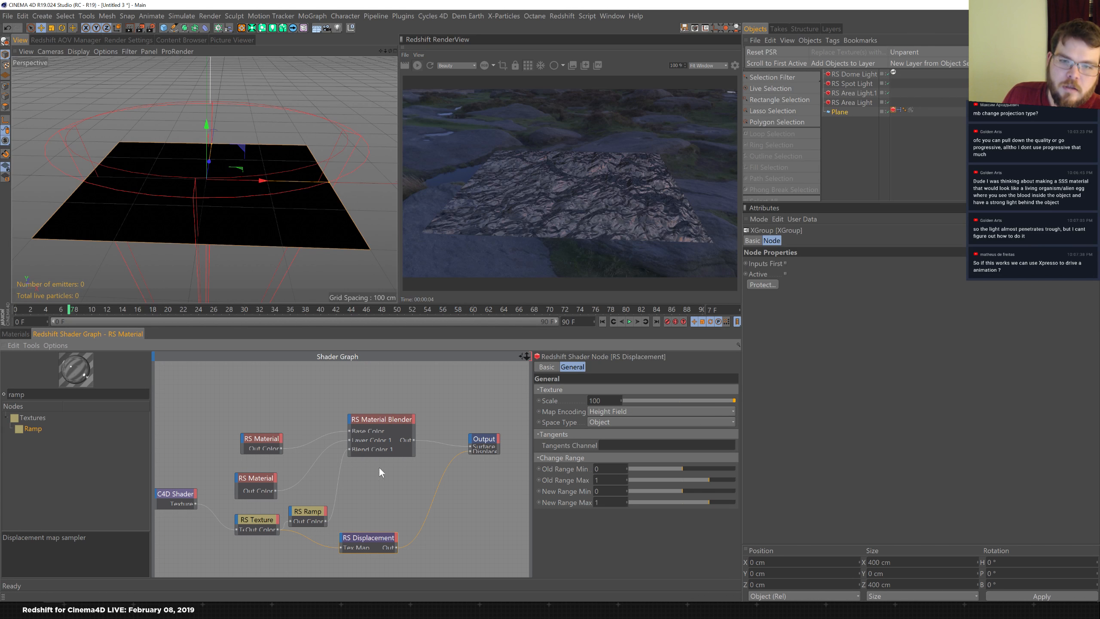
- Set the layer RS Material's diffuse weight to about 0.748 and its reflection roughness to about 0.104
{"action": "left_click", "coordinate": [257, 476]}
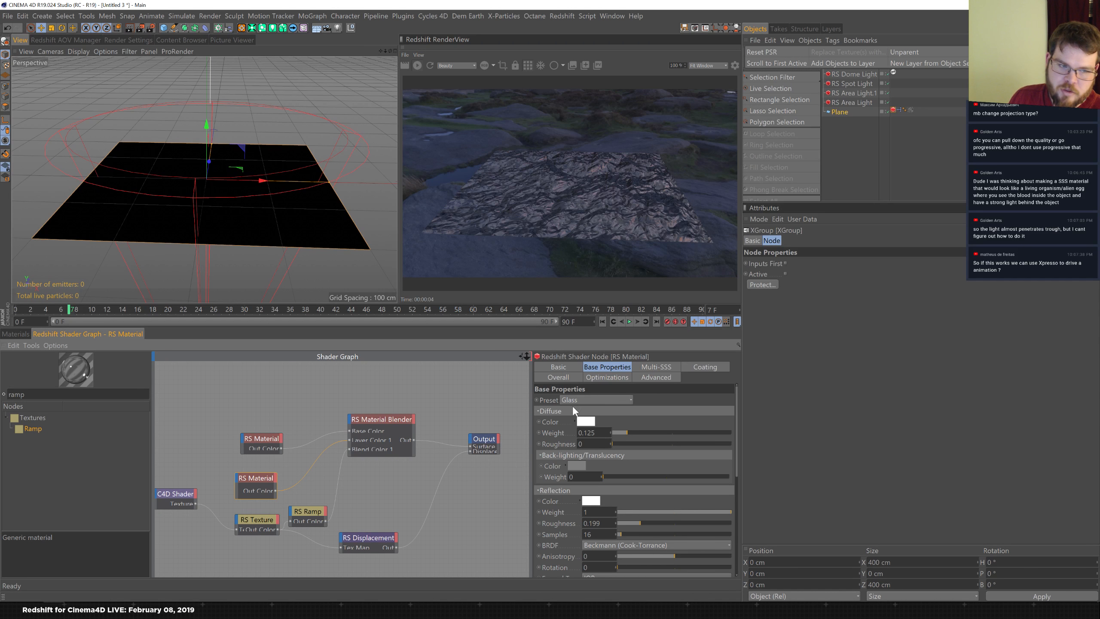
{"action": "left_click_drag", "start_coordinate": [697, 433], "coordinate": [710, 433]}
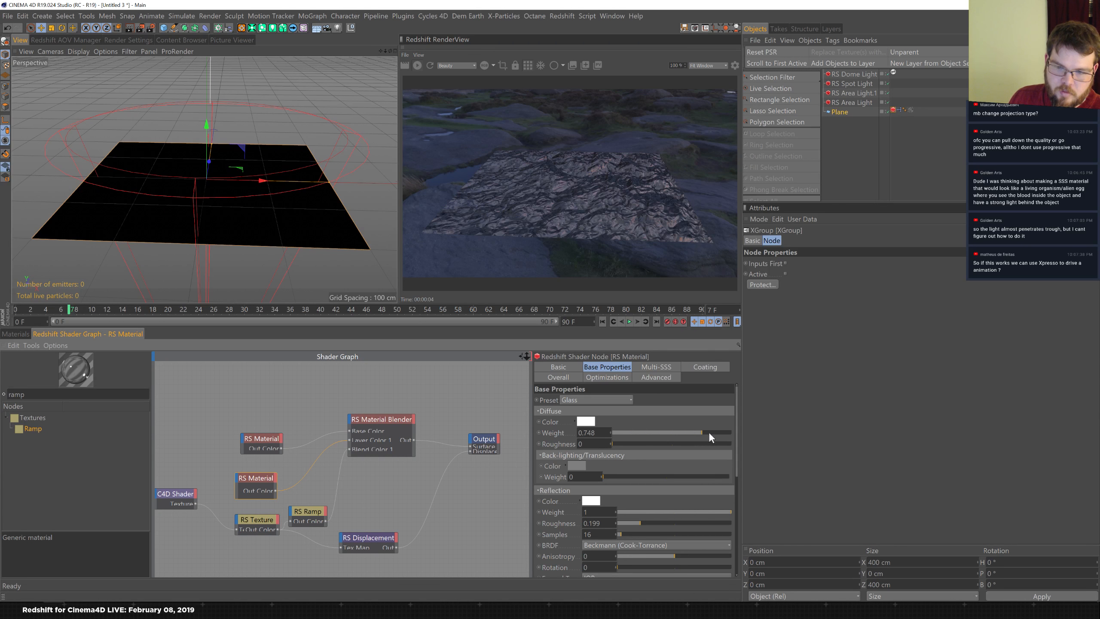
{"action": "scroll", "coordinate": [738, 443], "scroll_direction": "down", "scroll_amount": 1}
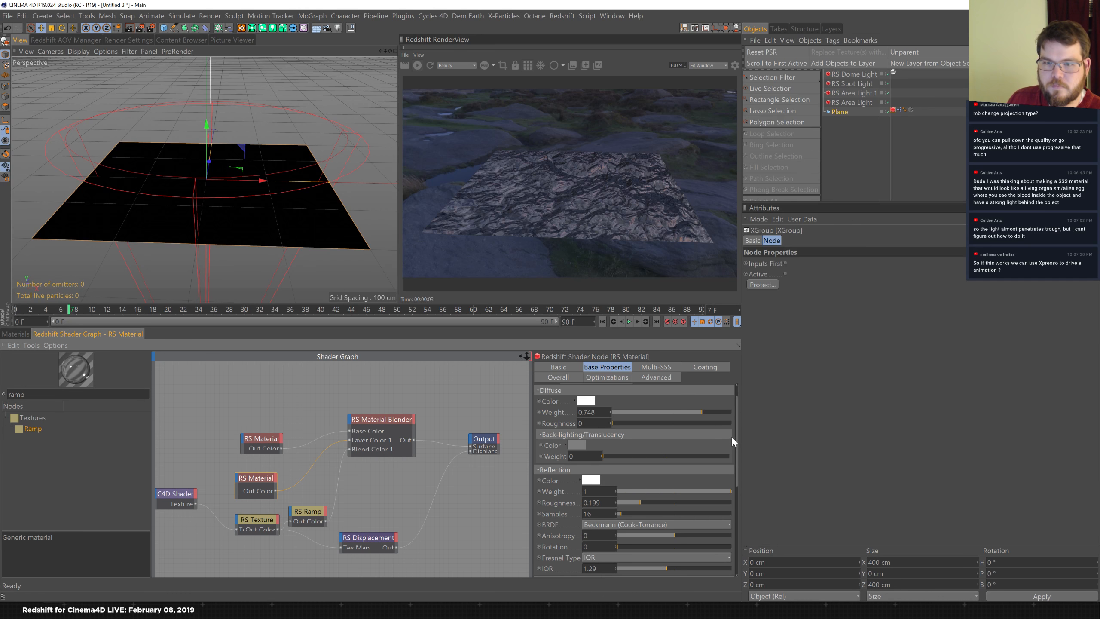
{"action": "scroll", "coordinate": [735, 436], "scroll_direction": "down", "scroll_amount": 2}
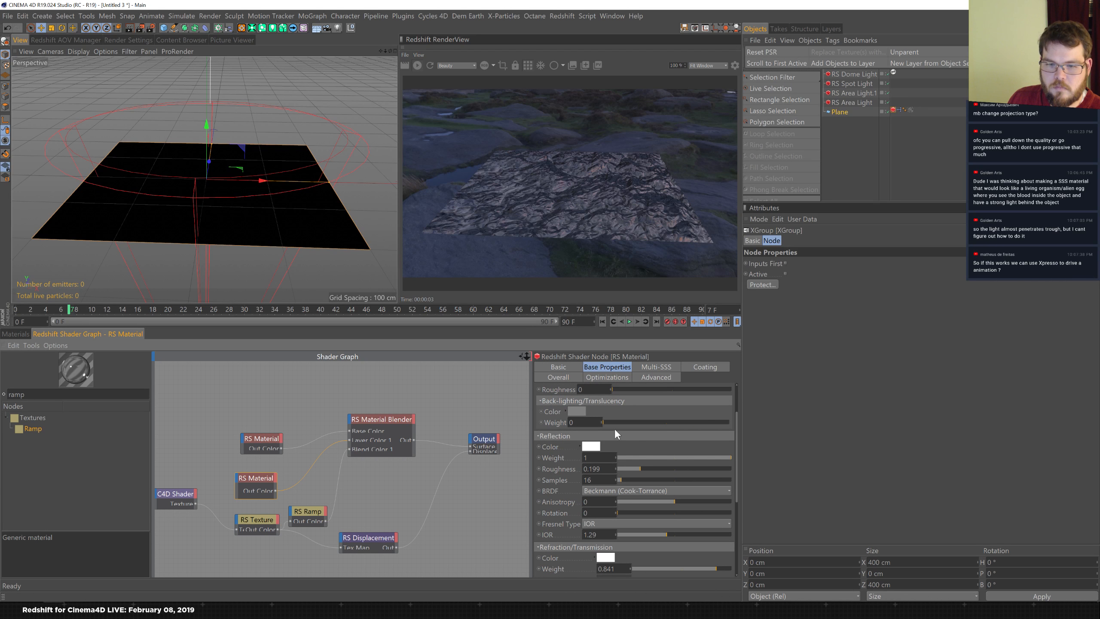
{"action": "scroll", "coordinate": [738, 452], "scroll_direction": "down", "scroll_amount": 1}
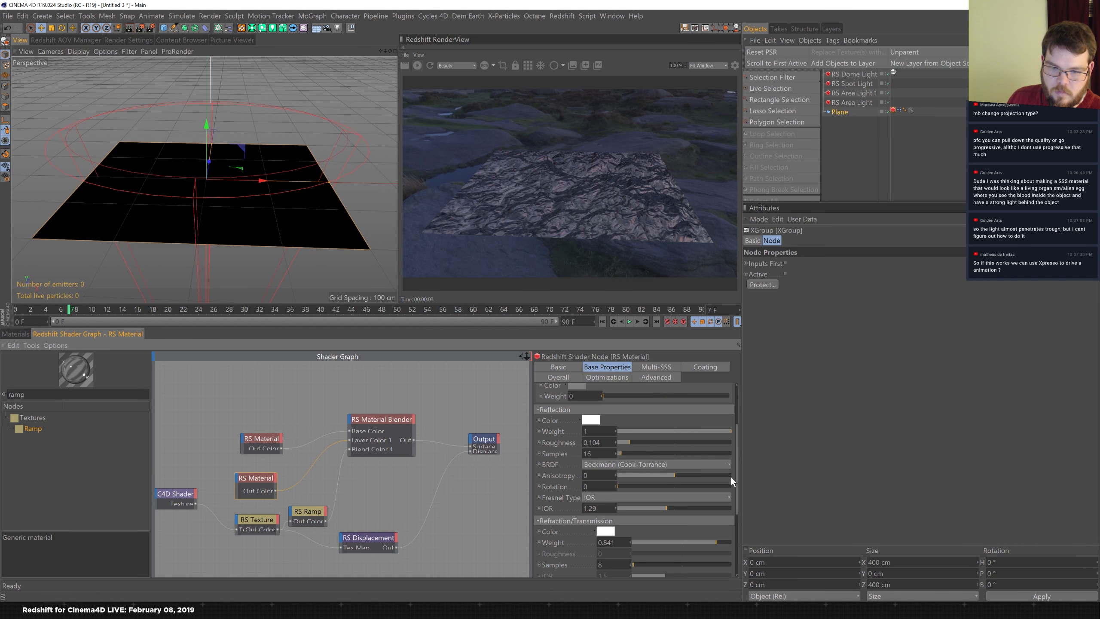
{"action": "scroll", "coordinate": [736, 489], "scroll_direction": "down", "scroll_amount": 2}
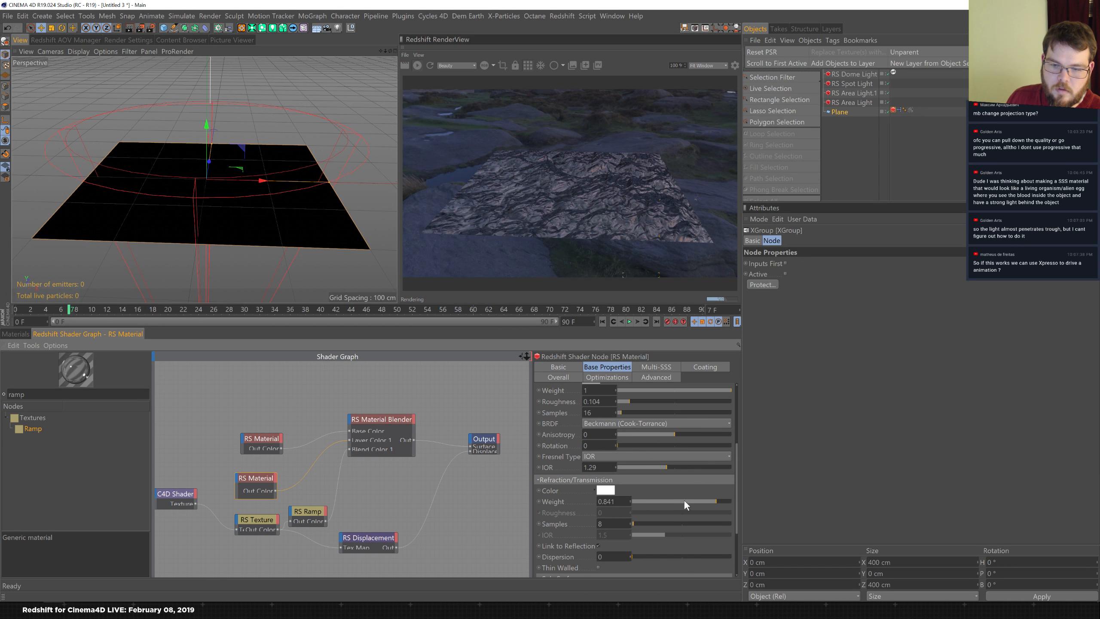
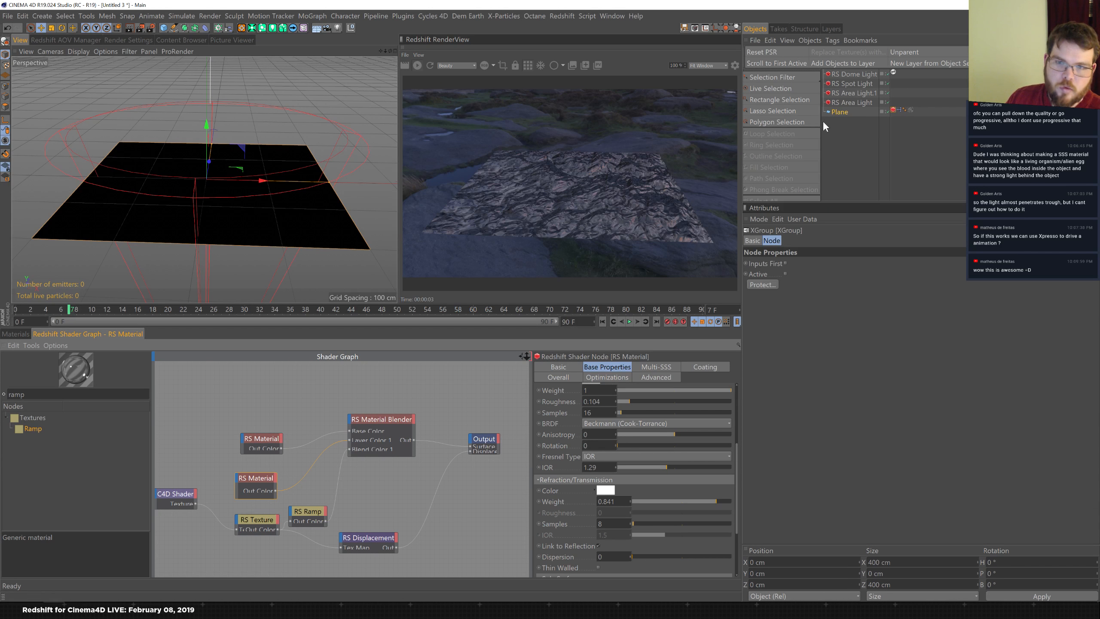
- Advance the timeline three frames to frame 10 to check the animated noise, and move the RS Texture node farther from the RS Ramp
{"action": "left_click", "coordinate": [840, 112]}
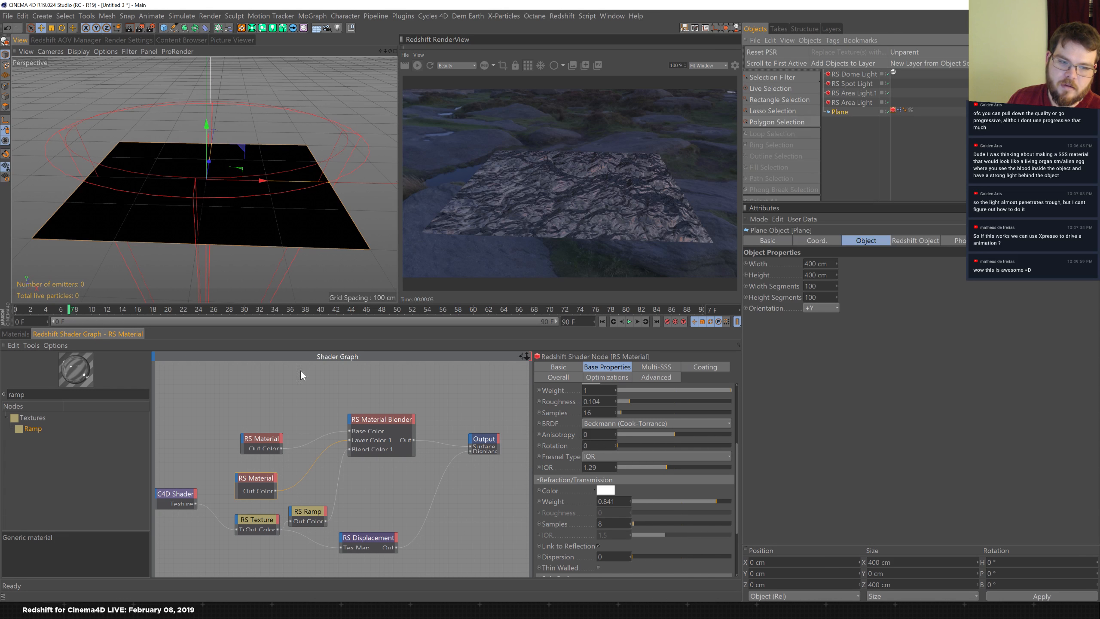
{"action": "left_click", "coordinate": [181, 494]}
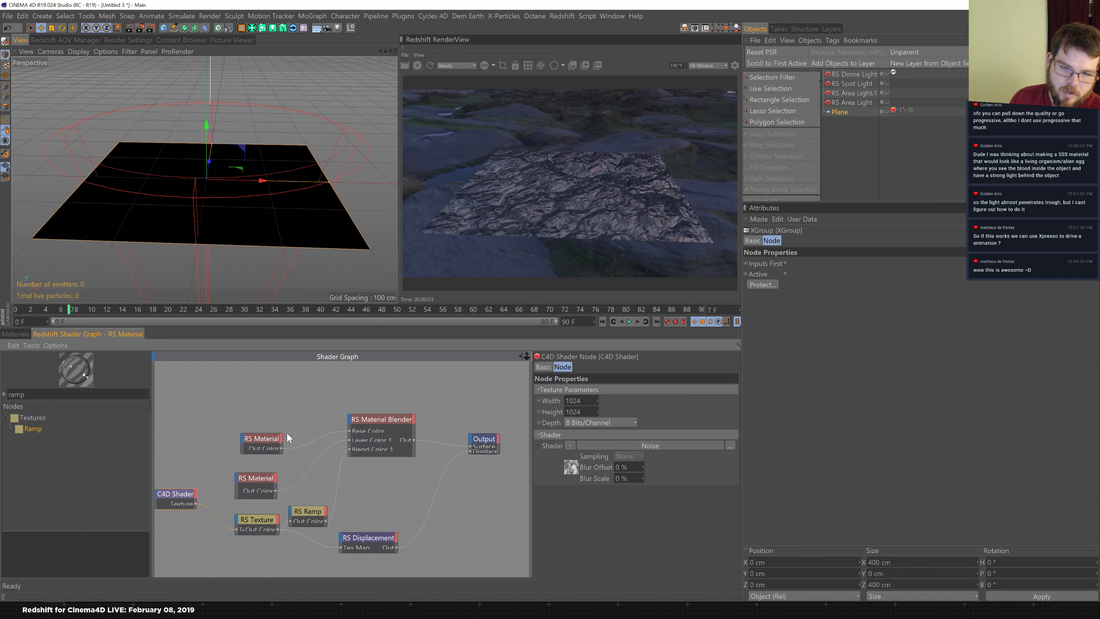
{"action": "left_click", "coordinate": [636, 321]}
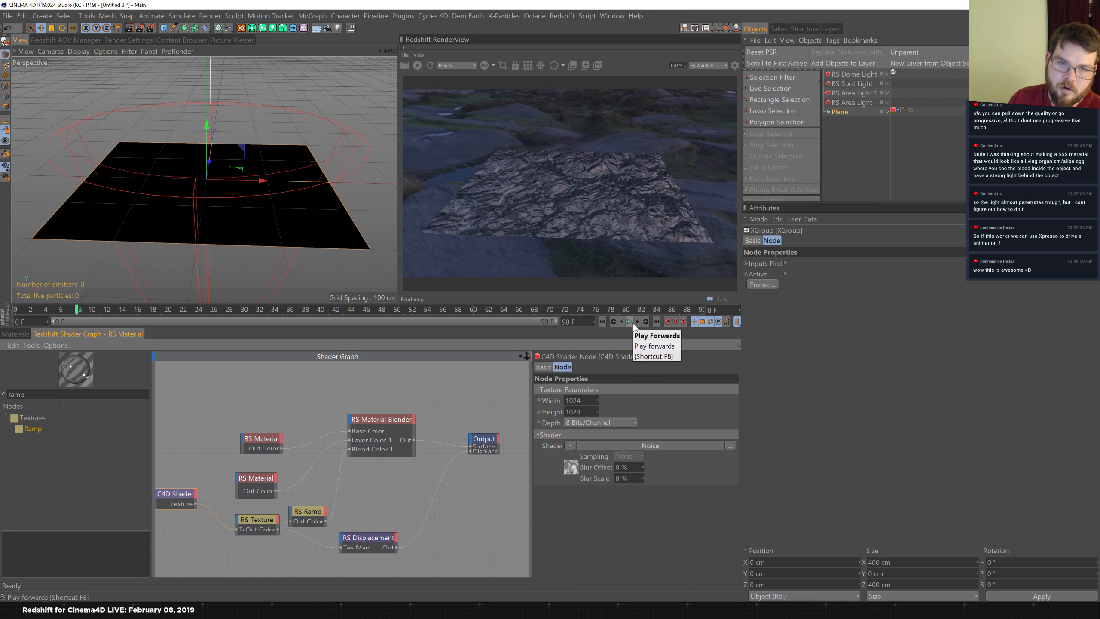
{"action": "left_click", "coordinate": [637, 321]}
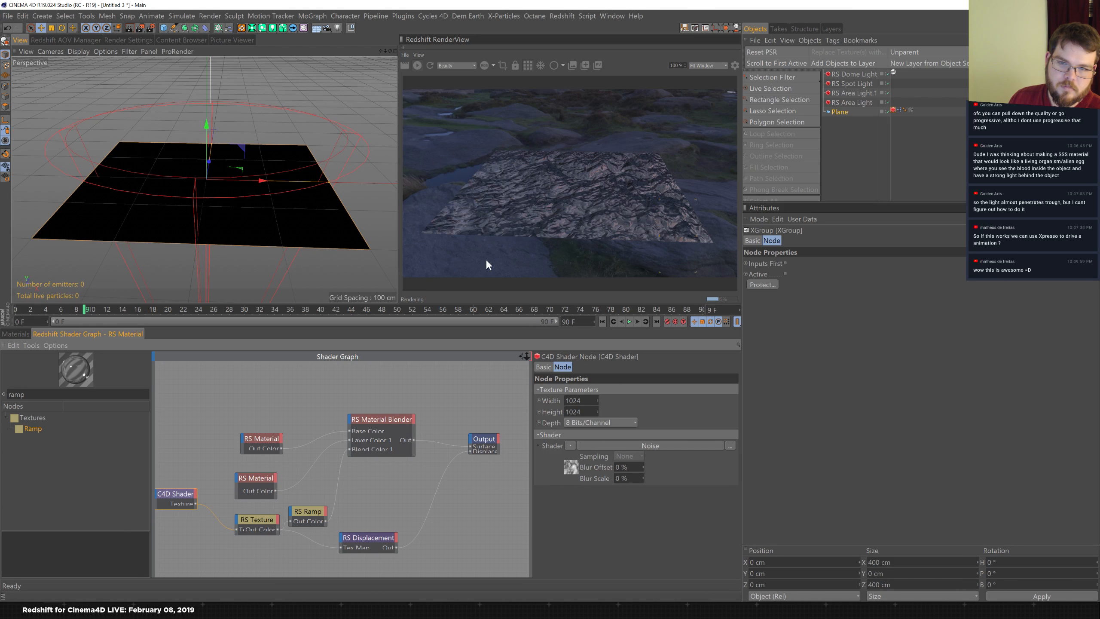
{"action": "left_click", "coordinate": [637, 322]}
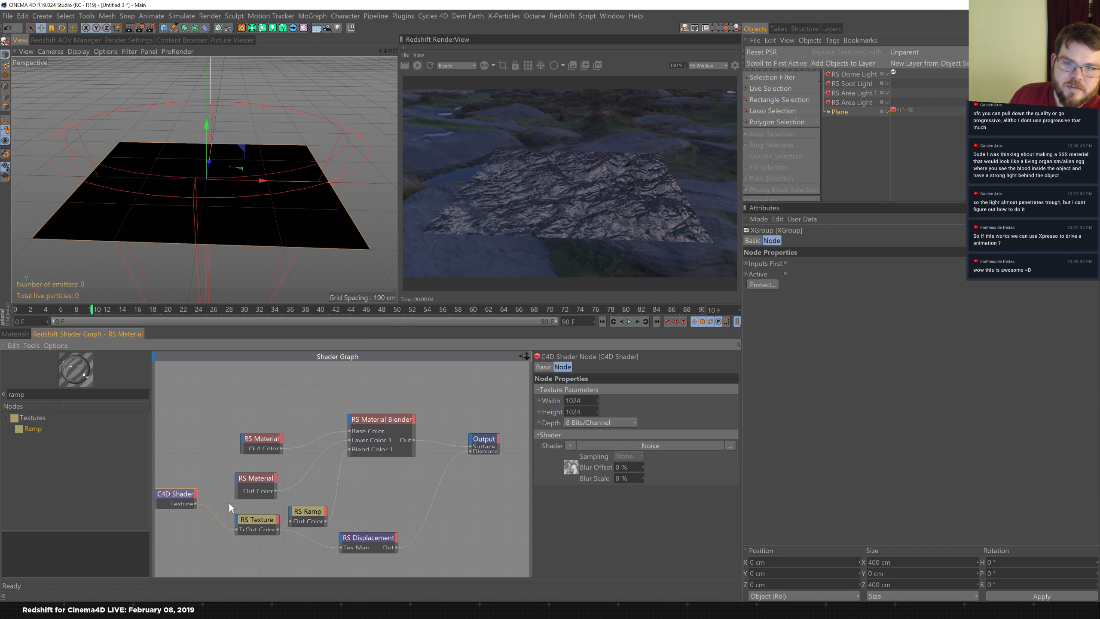
{"action": "left_click_drag", "start_coordinate": [275, 515], "coordinate": [260, 517]}
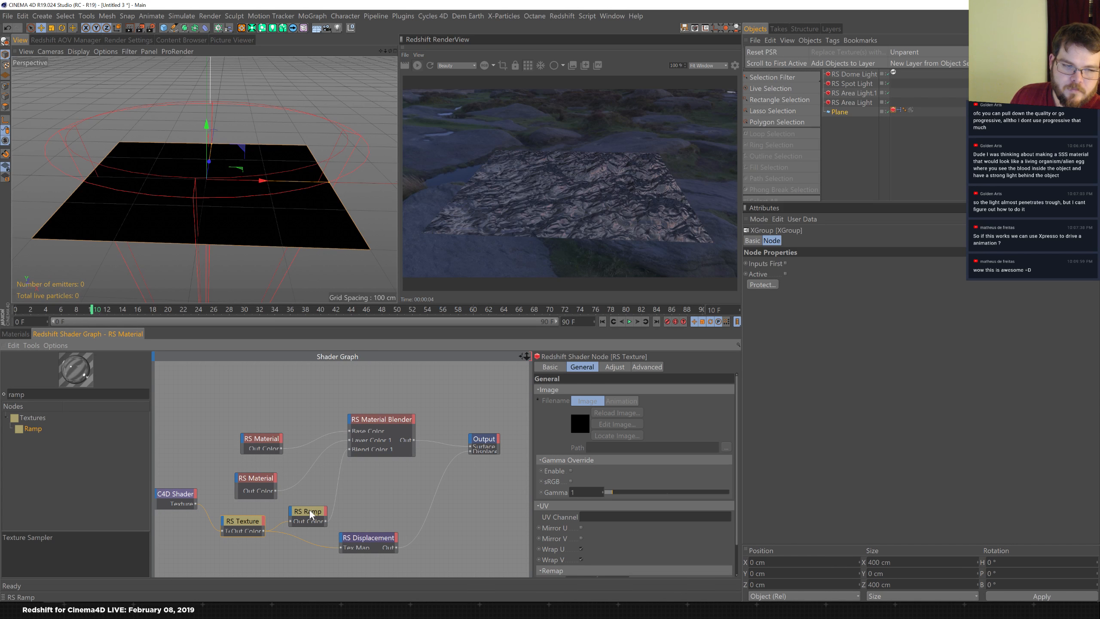
- Add a Displacer deformer as a child of the Plane
{"action": "left_click", "coordinate": [844, 114]}
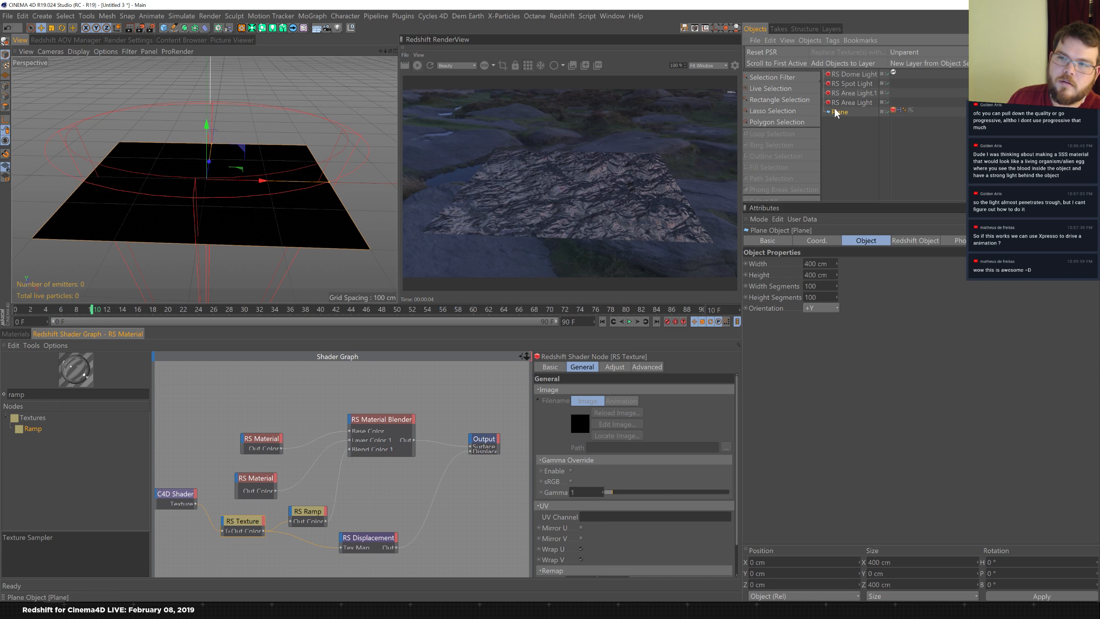
{"action": "left_click", "coordinate": [207, 28]}
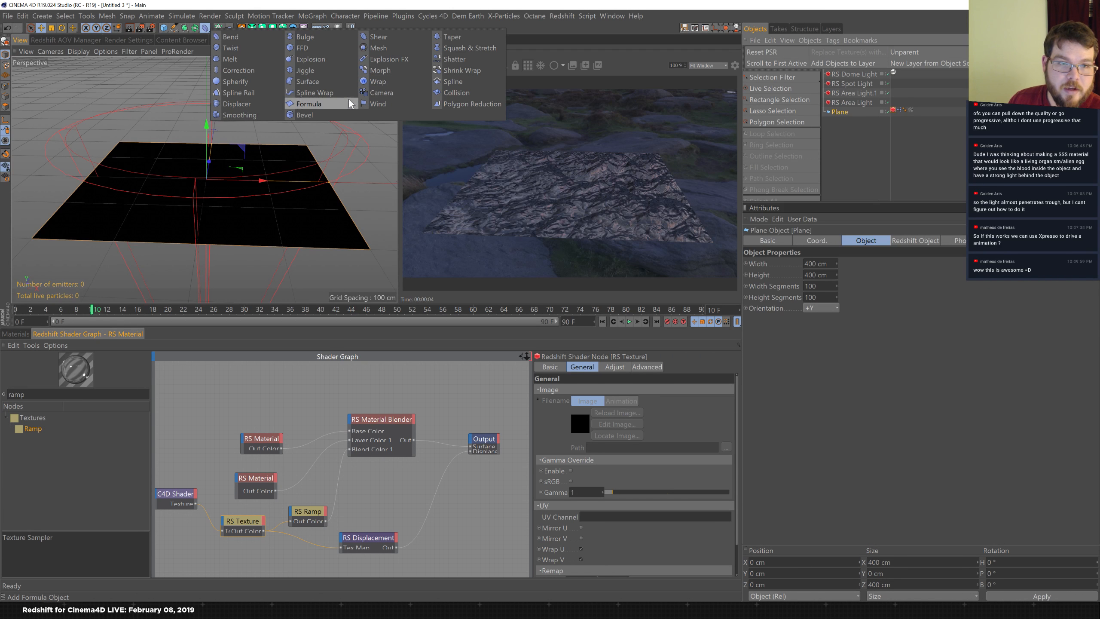
{"action": "left_click", "coordinate": [248, 104], "text": "shift"}
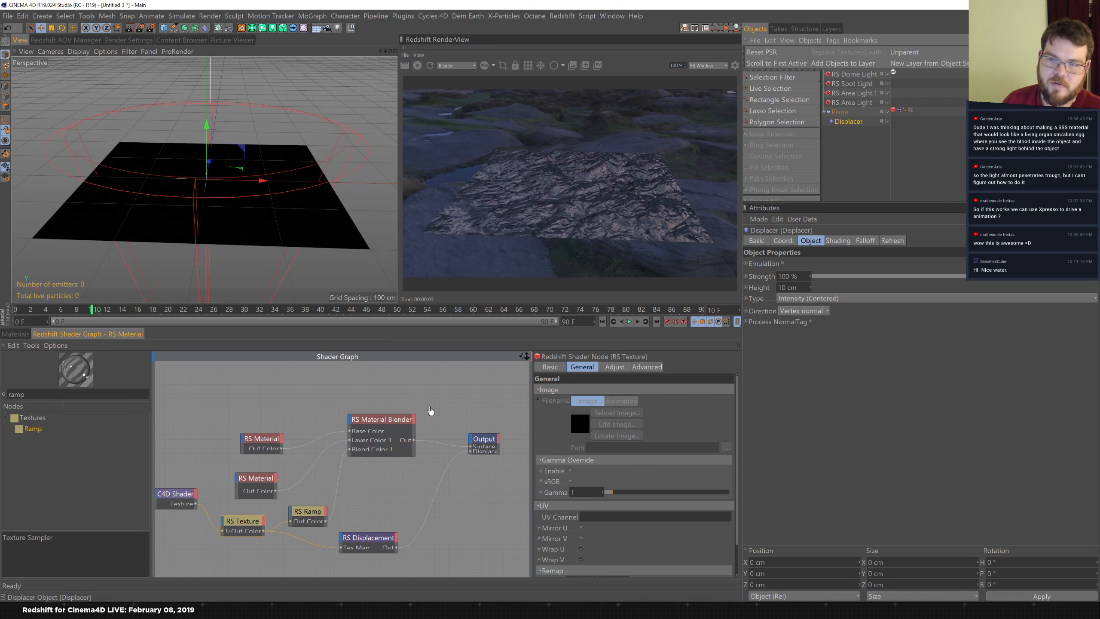
- Bring the Displacer into the shader graph as an object node and place it above the C4D Shader node
{"action": "left_click_drag", "start_coordinate": [205, 471], "coordinate": [189, 461]}
{"action": "left_click", "coordinate": [191, 462]}
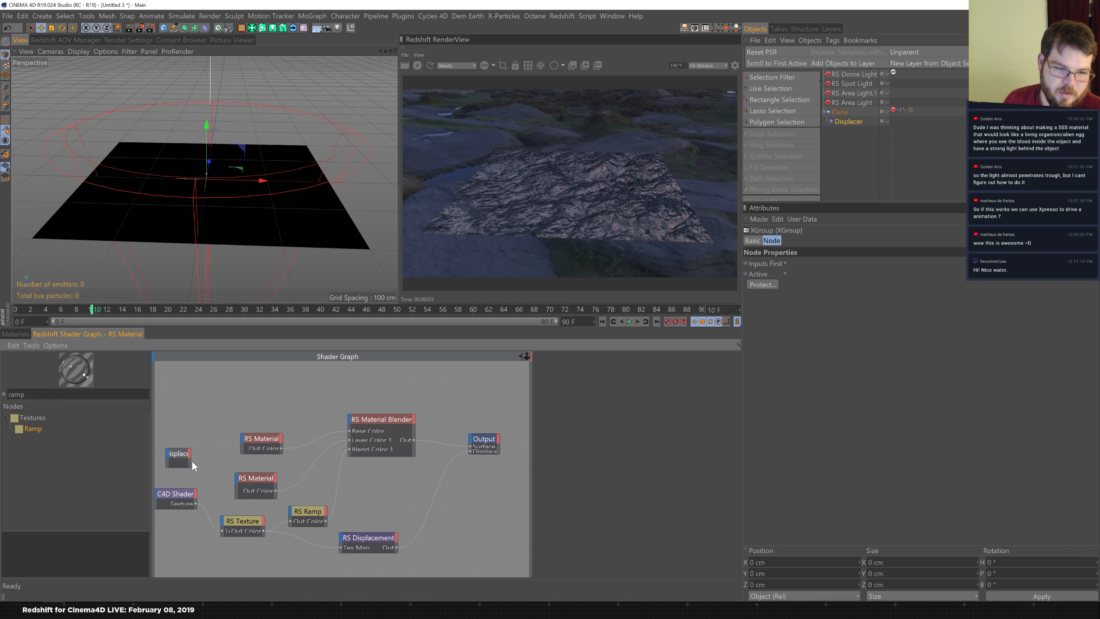
{"action": "left_click", "coordinate": [191, 460]}
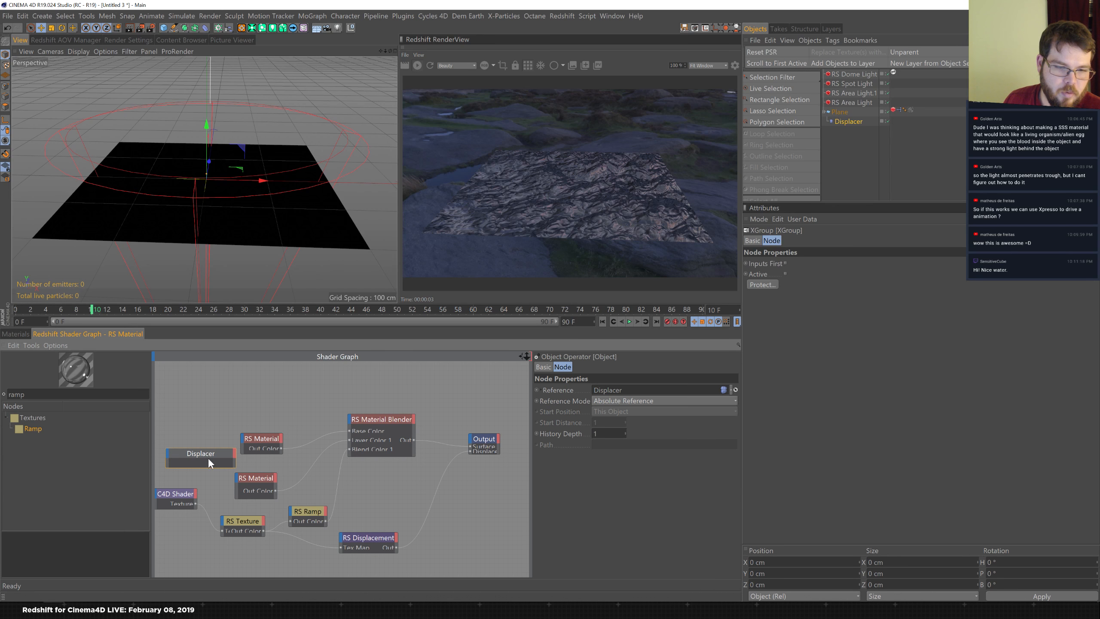
- Load a Noise shader into the Displacer's shading
{"action": "left_click", "coordinate": [849, 121]}
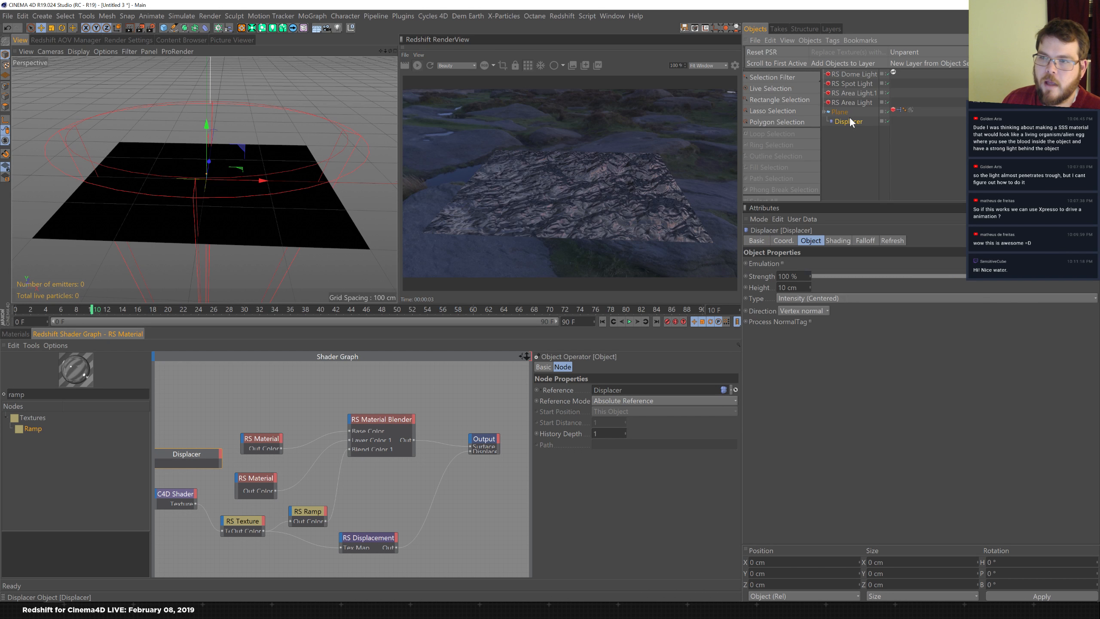
{"action": "left_click", "coordinate": [838, 241]}
{"action": "left_click", "coordinate": [776, 273]}
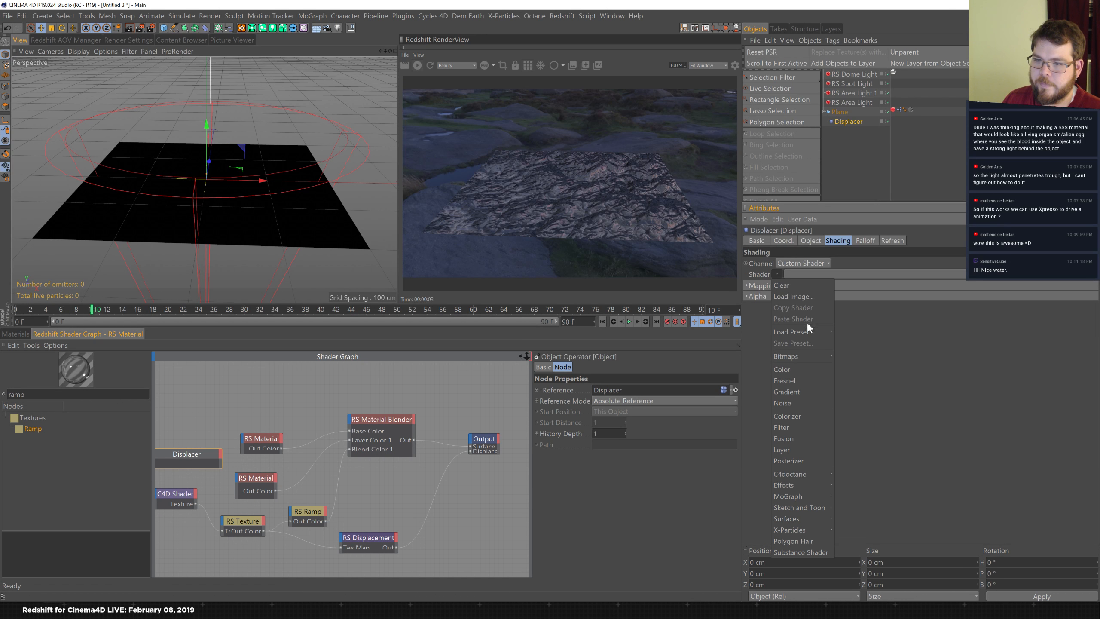
{"action": "left_click", "coordinate": [800, 403]}
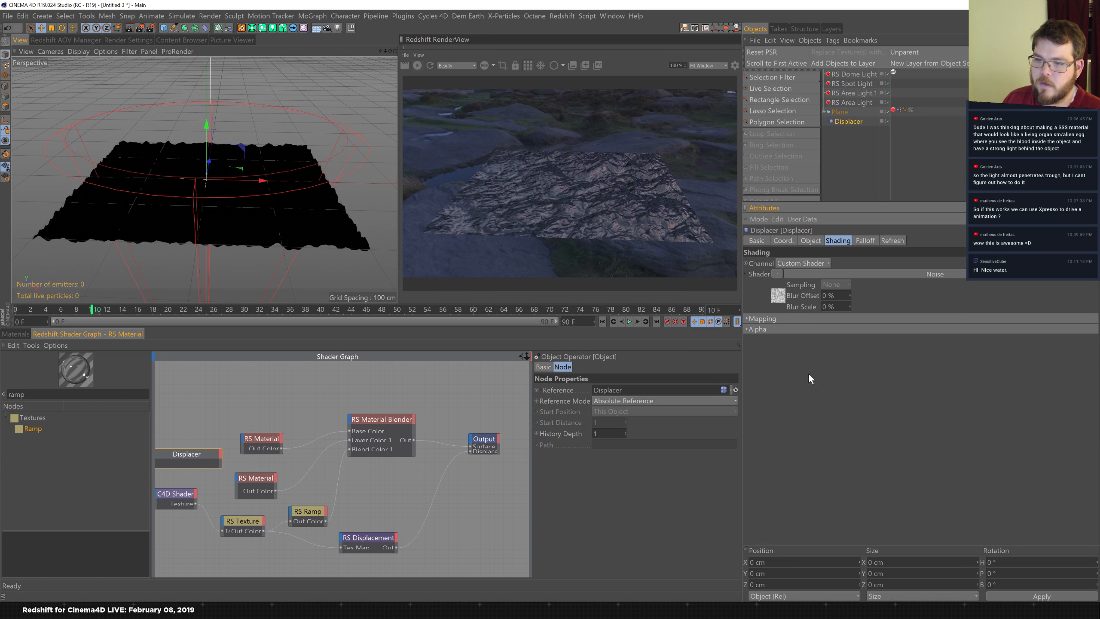
- Set the Displacer's noise type to Electric and its global scale to 400%
{"action": "left_click", "coordinate": [778, 295]}
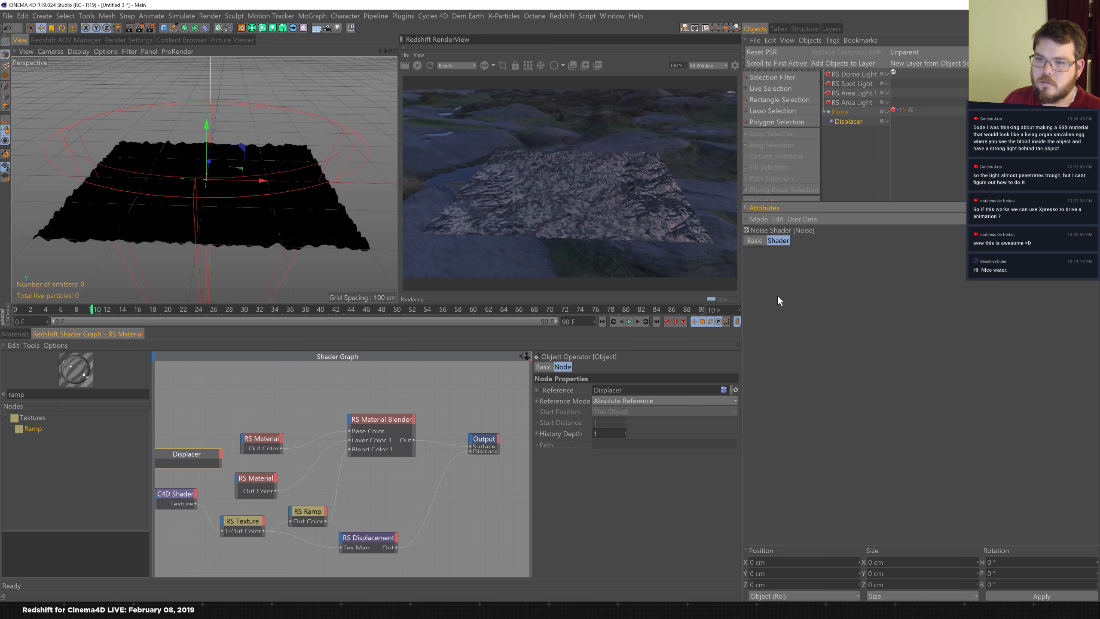
{"action": "left_click", "coordinate": [836, 330]}
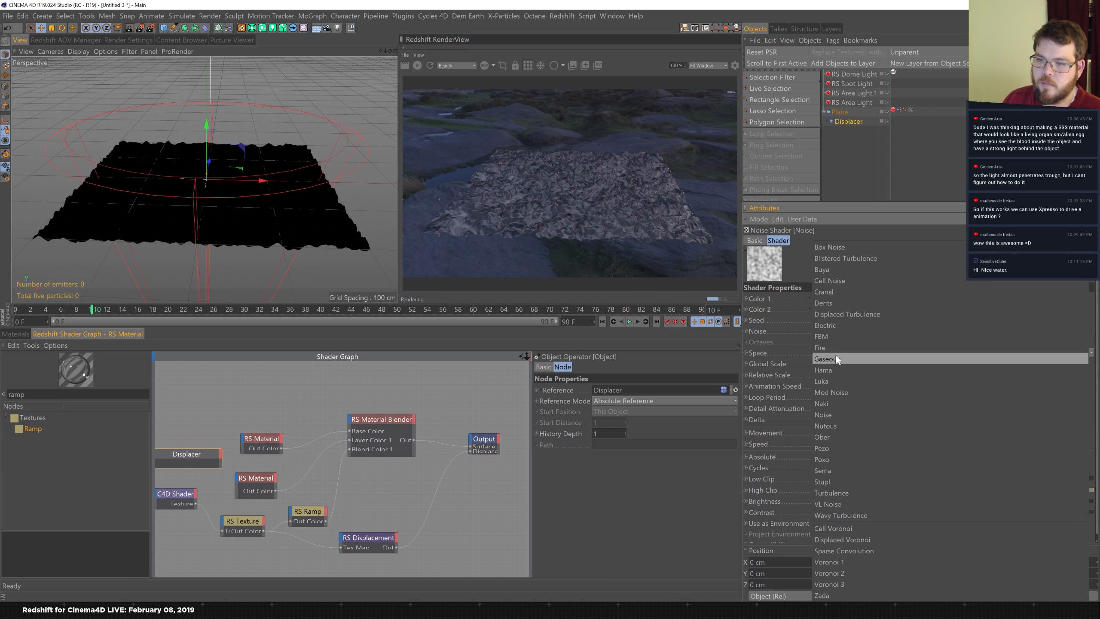
{"action": "left_click", "coordinate": [833, 324]}
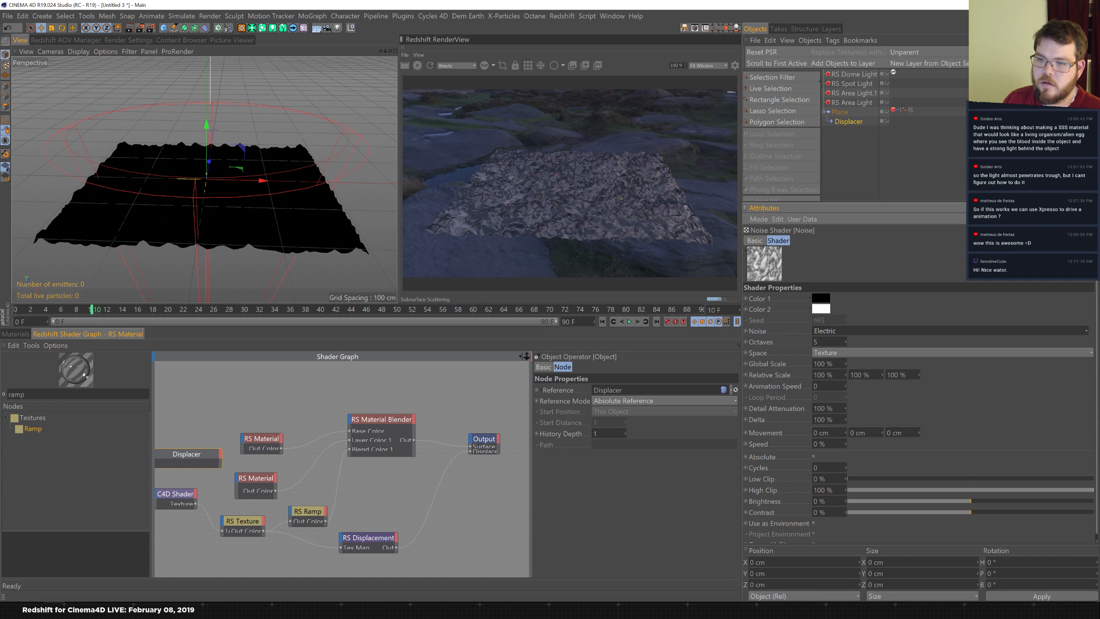
{"action": "left_click", "coordinate": [823, 363]}
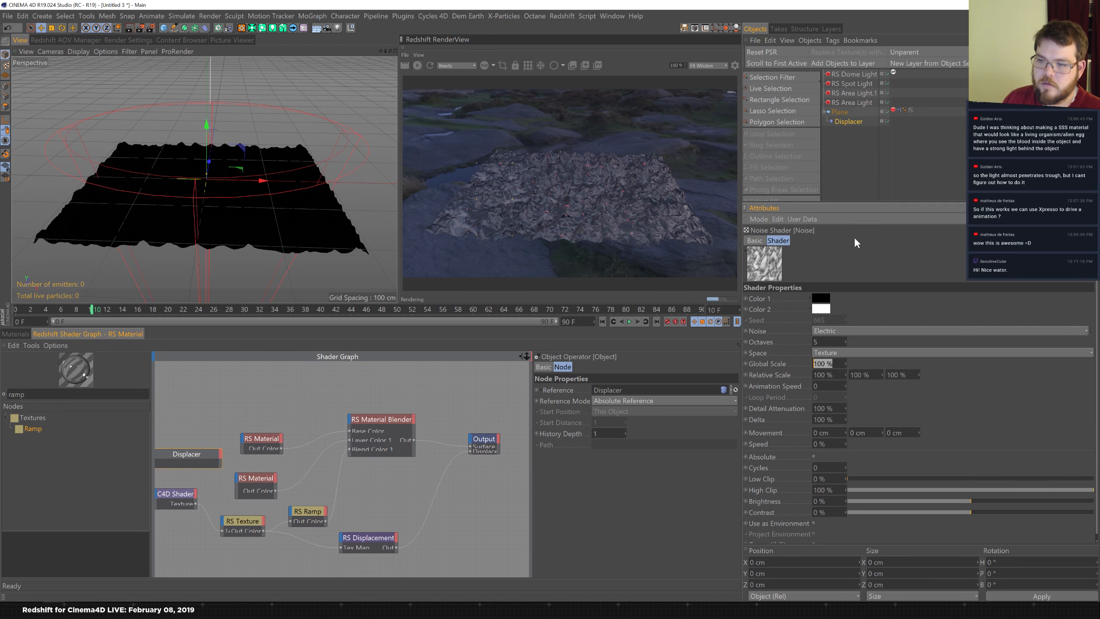
{"action": "type", "text": "400"}
{"action": "key", "text": "Return"}
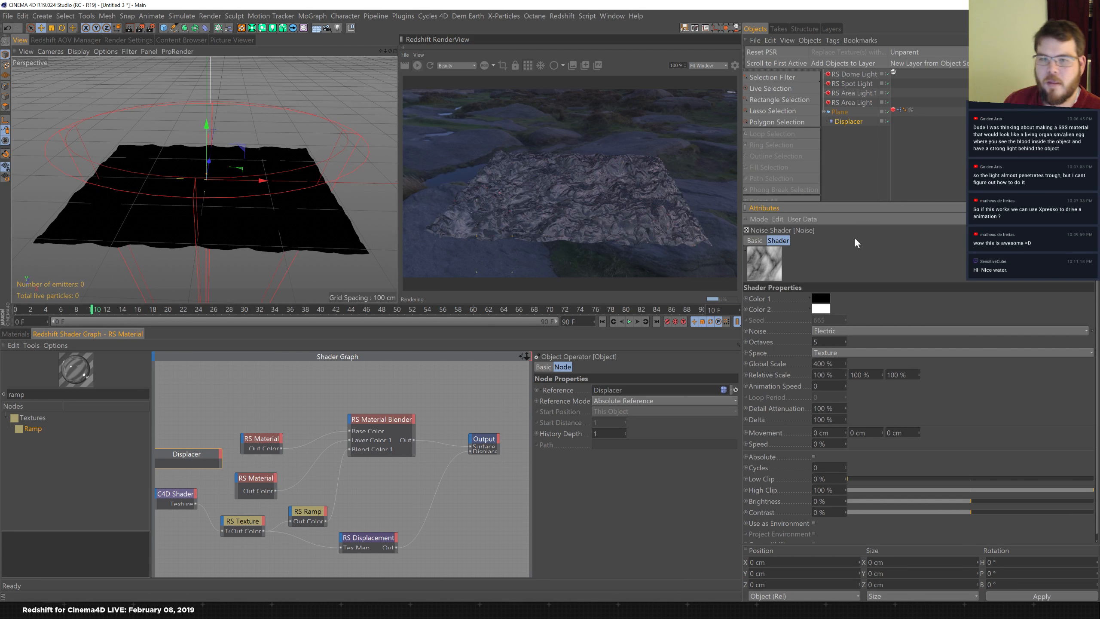
- Move the Displacer node higher in the shader graph and look through its available output ports
{"action": "left_click_drag", "start_coordinate": [208, 457], "coordinate": [208, 412]}
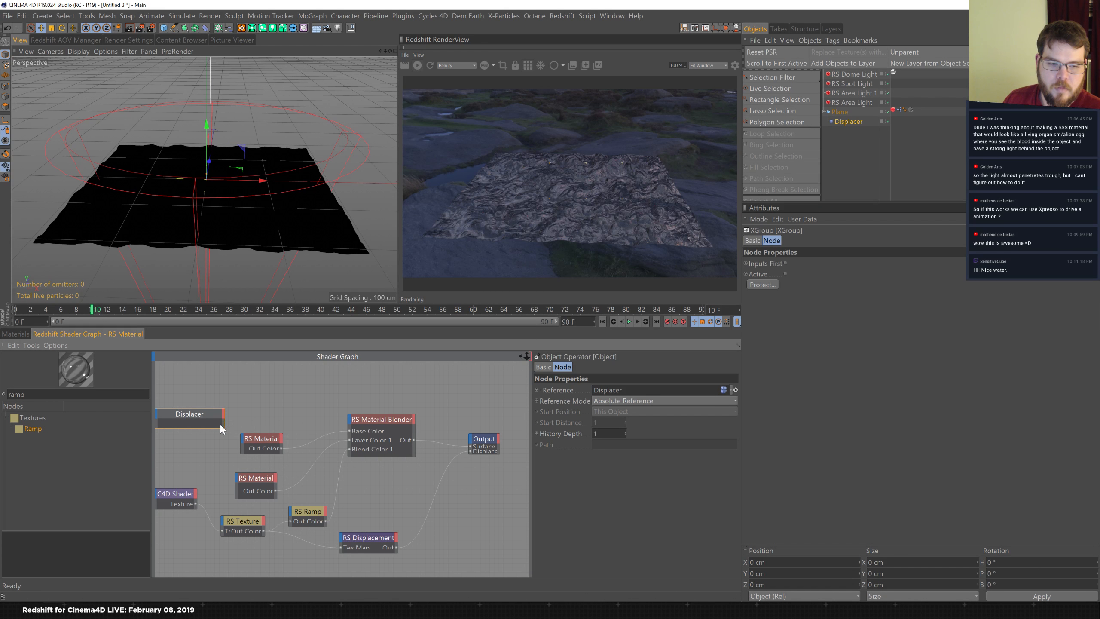
{"action": "left_click", "coordinate": [222, 415]}
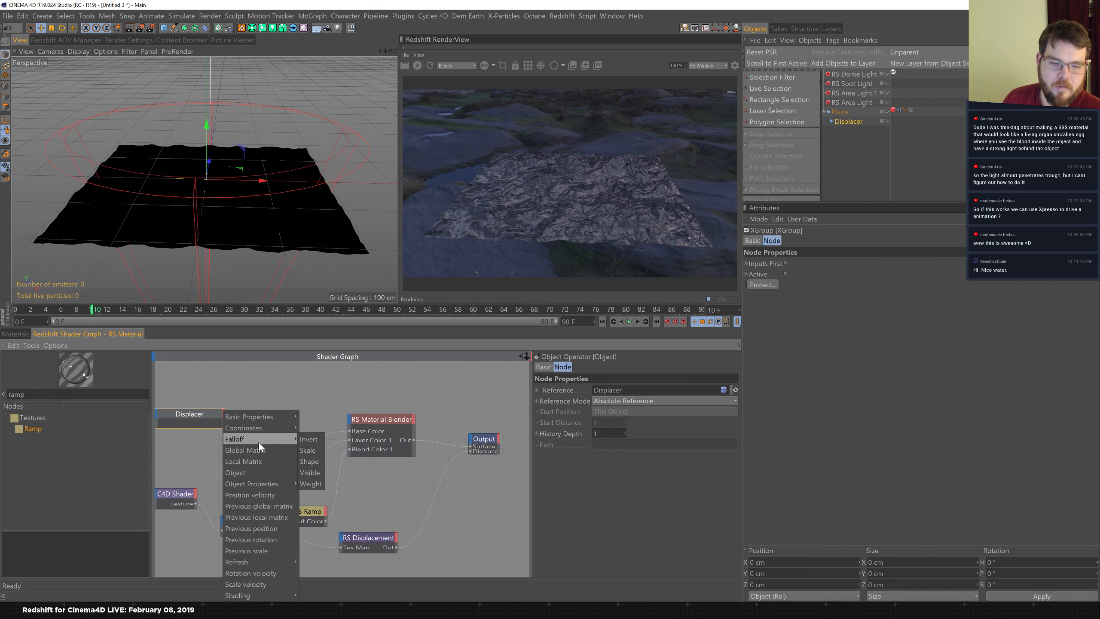
{"action": "left_click", "coordinate": [335, 393]}
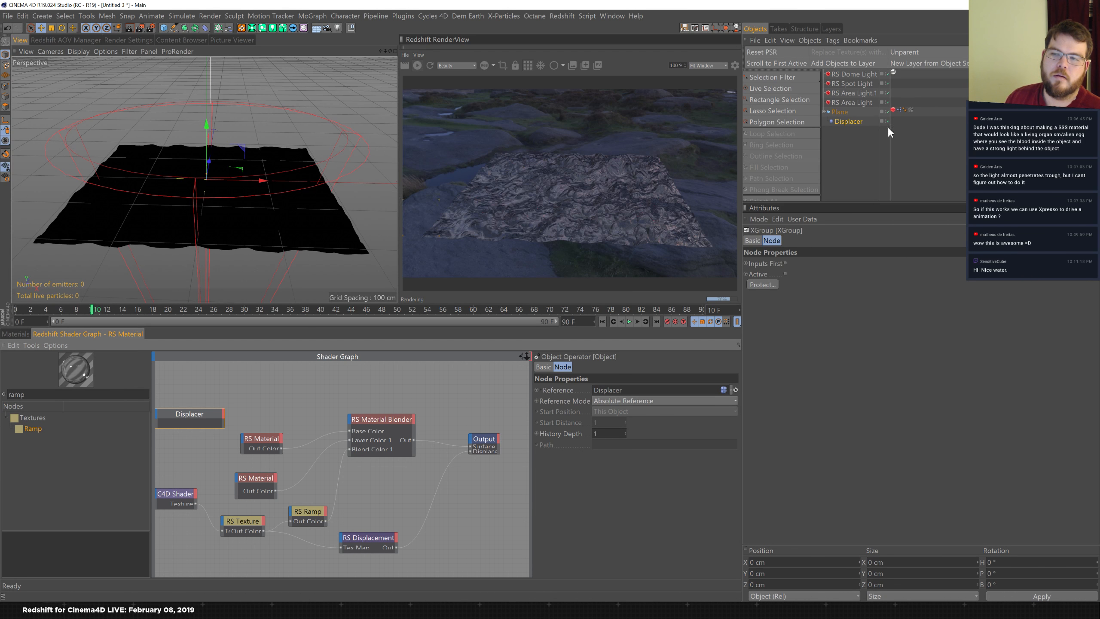
- Try to bring the Displacer's Shader and Channel parameters directly into the shader graph
{"action": "left_click", "coordinate": [842, 121]}
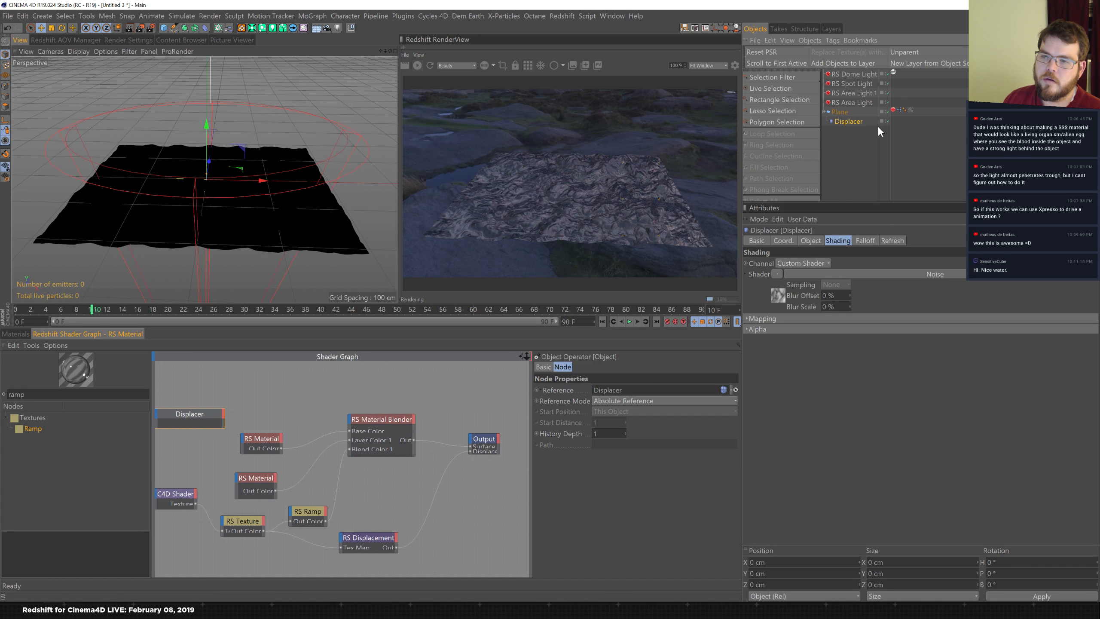
{"action": "left_click_drag", "start_coordinate": [760, 274], "coordinate": [246, 442]}
{"action": "left_click", "coordinate": [778, 298]}
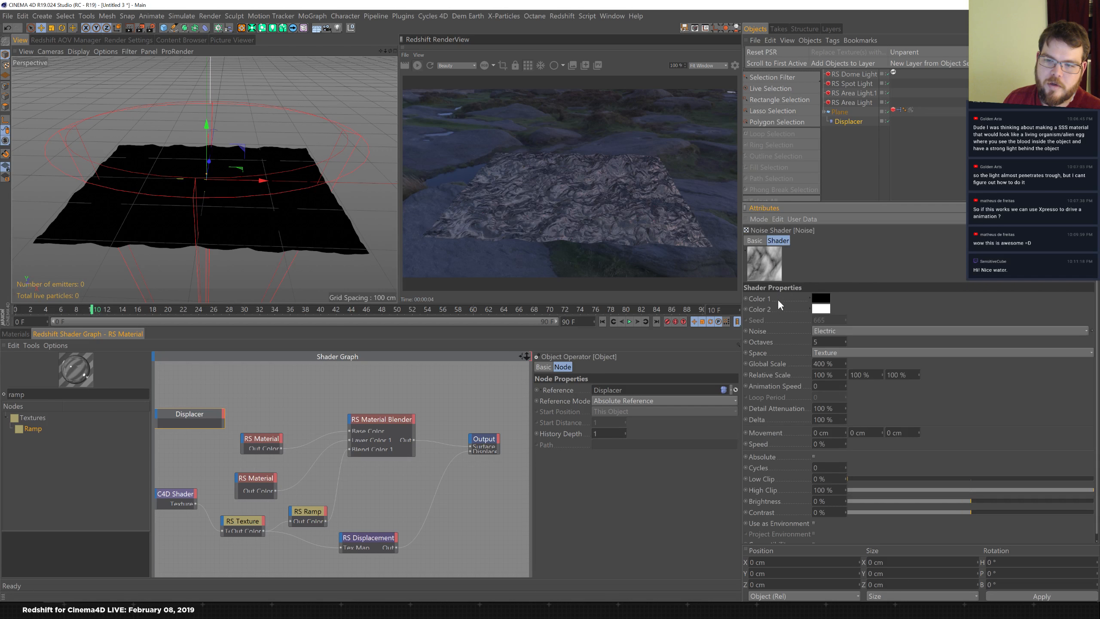
{"action": "left_click", "coordinate": [846, 121]}
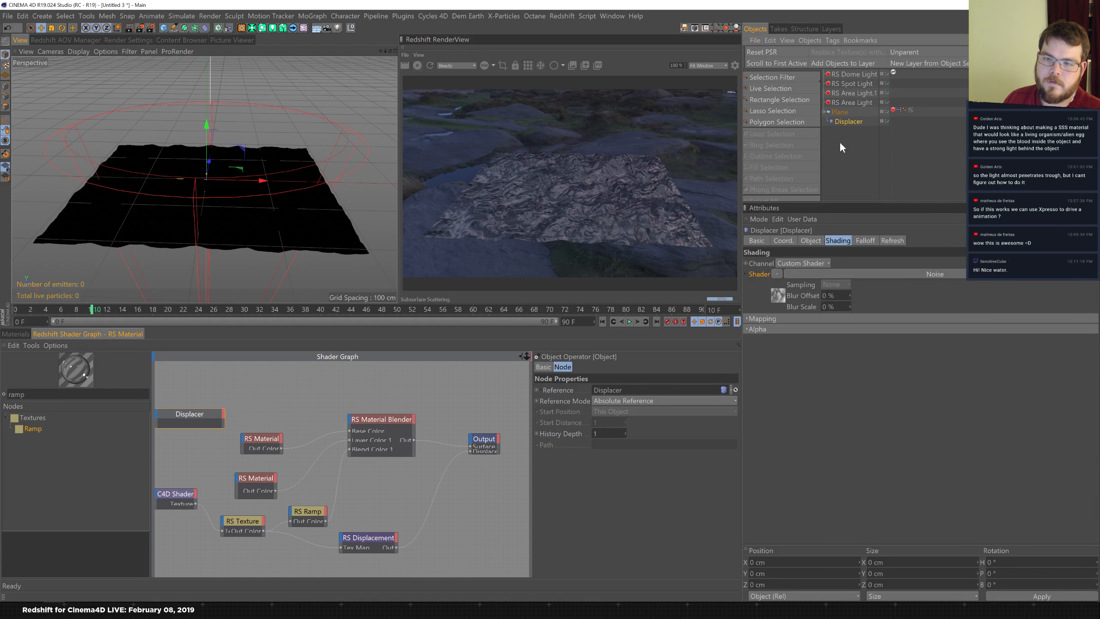
{"action": "left_click_drag", "start_coordinate": [761, 263], "coordinate": [193, 454]}
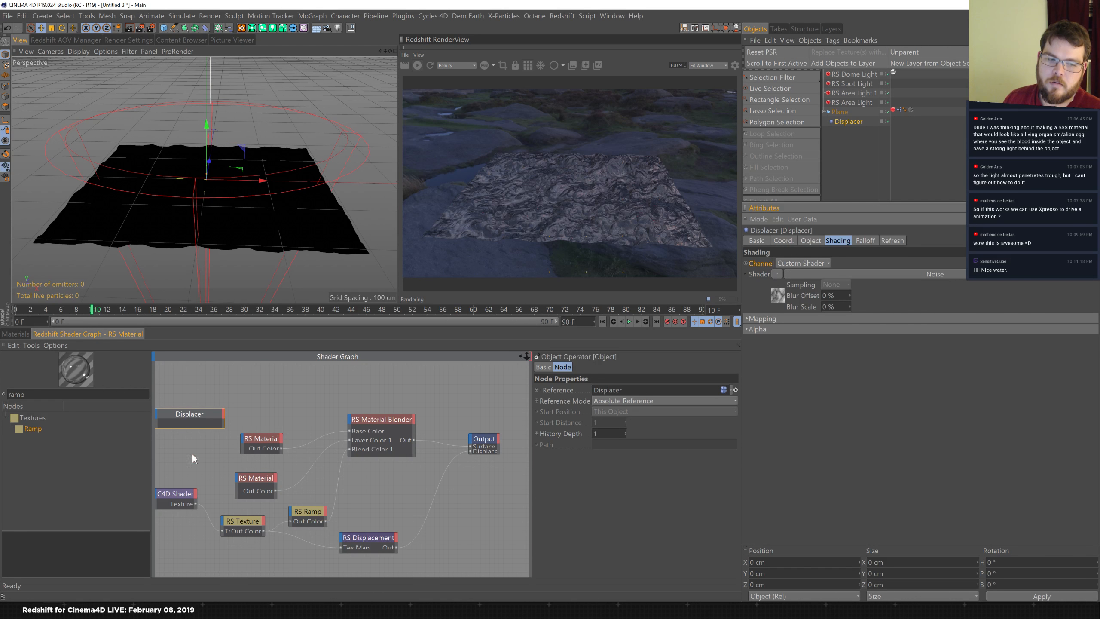
- Add the shading Channel output port to the Displacer node
{"action": "left_click", "coordinate": [224, 414]}
{"action": "mouse_move", "coordinate": [247, 417]}
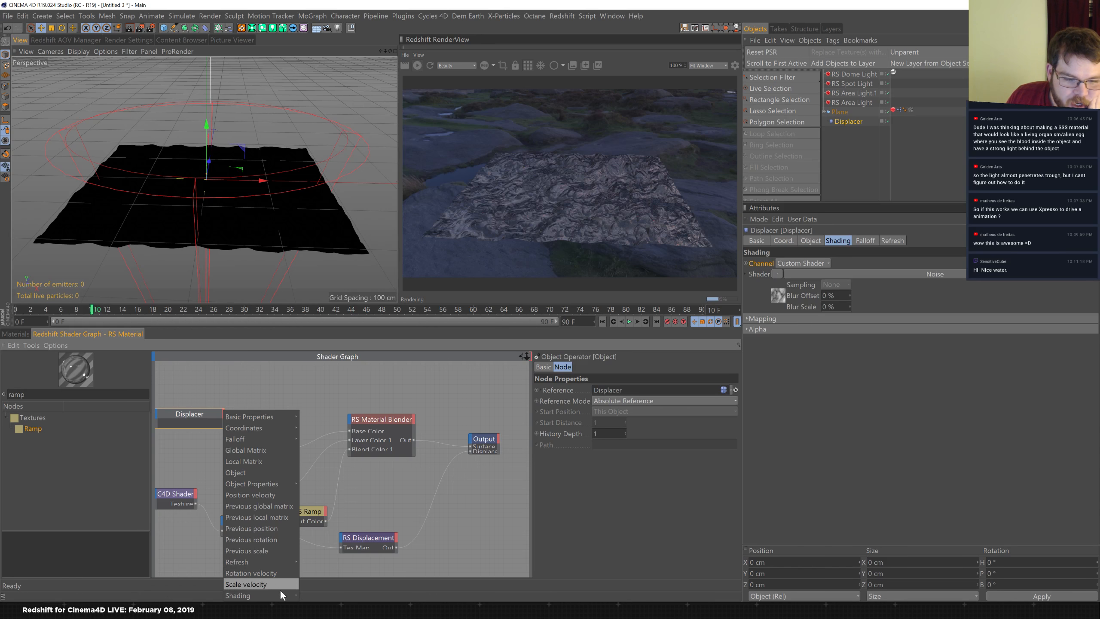
{"action": "mouse_move", "coordinate": [279, 595]}
{"action": "mouse_move", "coordinate": [316, 588]}
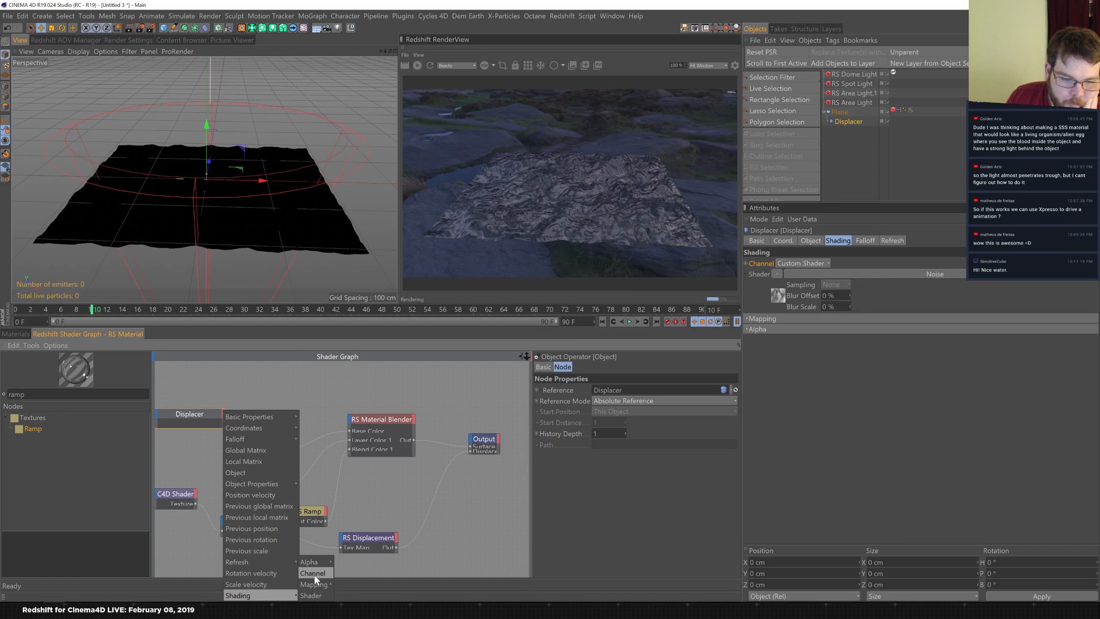
{"action": "left_click", "coordinate": [315, 574]}
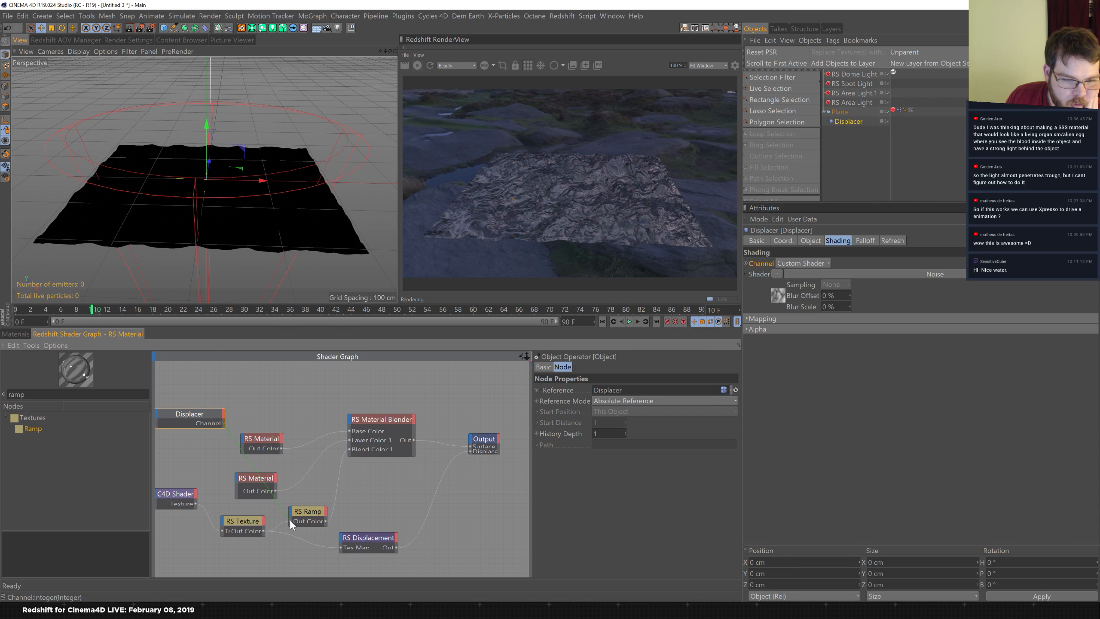
- Wire the Displacer's Channel output to the RS Ramp input and disconnect the RS Displacement from the Output node
{"action": "left_click_drag", "start_coordinate": [290, 519], "coordinate": [293, 520]}
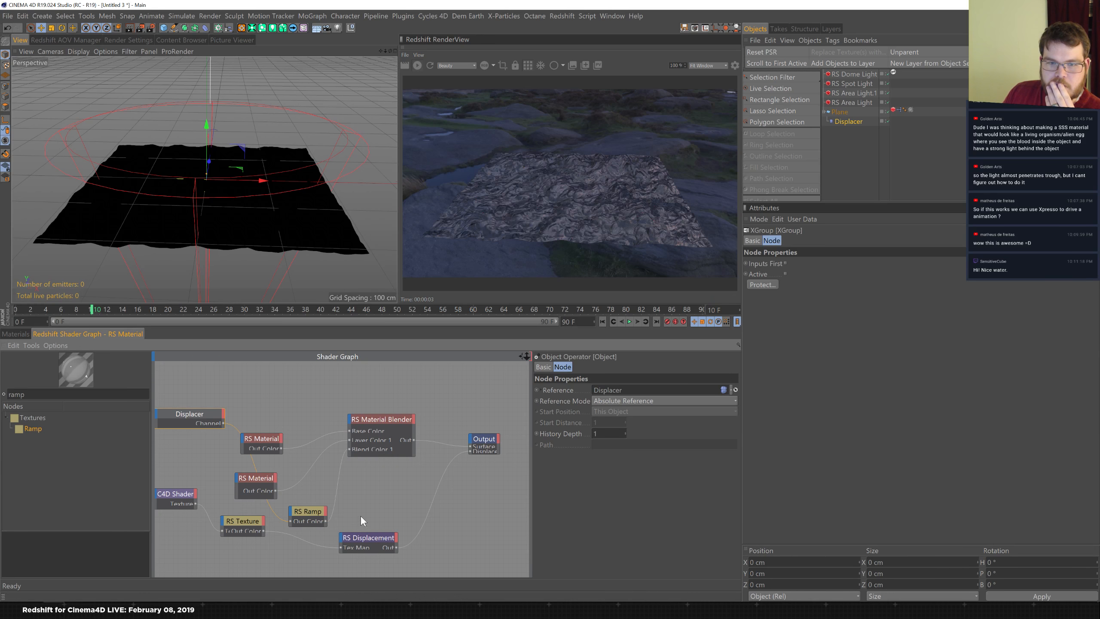
{"action": "left_click", "coordinate": [426, 514]}
{"action": "left_click", "coordinate": [430, 513]}
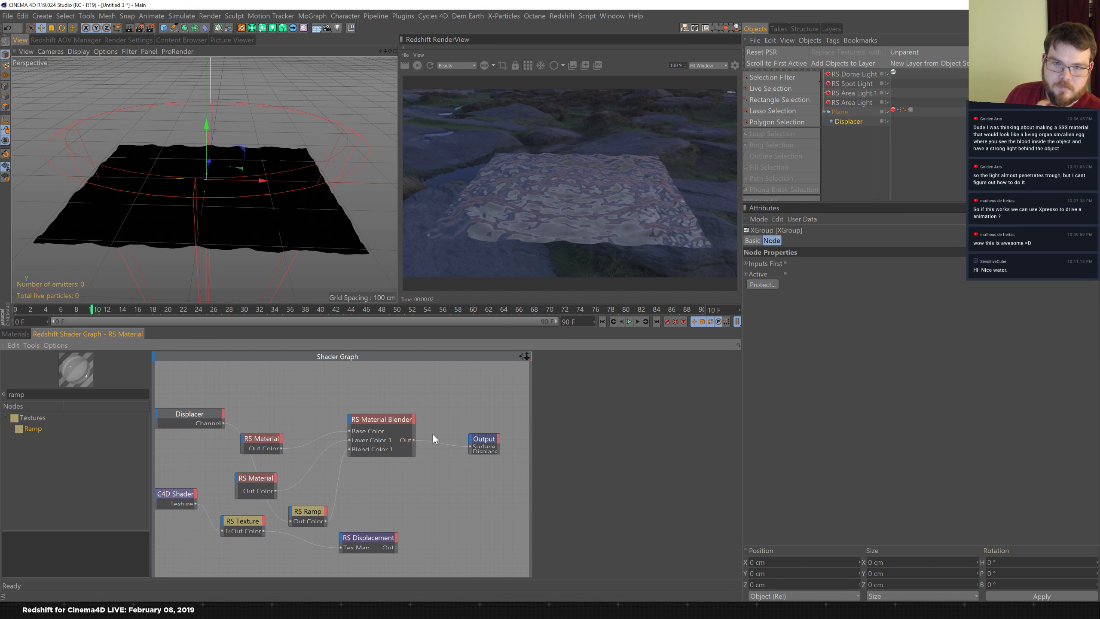
- Set the global scale of the Displacer's noise to 500%
{"action": "left_click", "coordinate": [849, 122]}
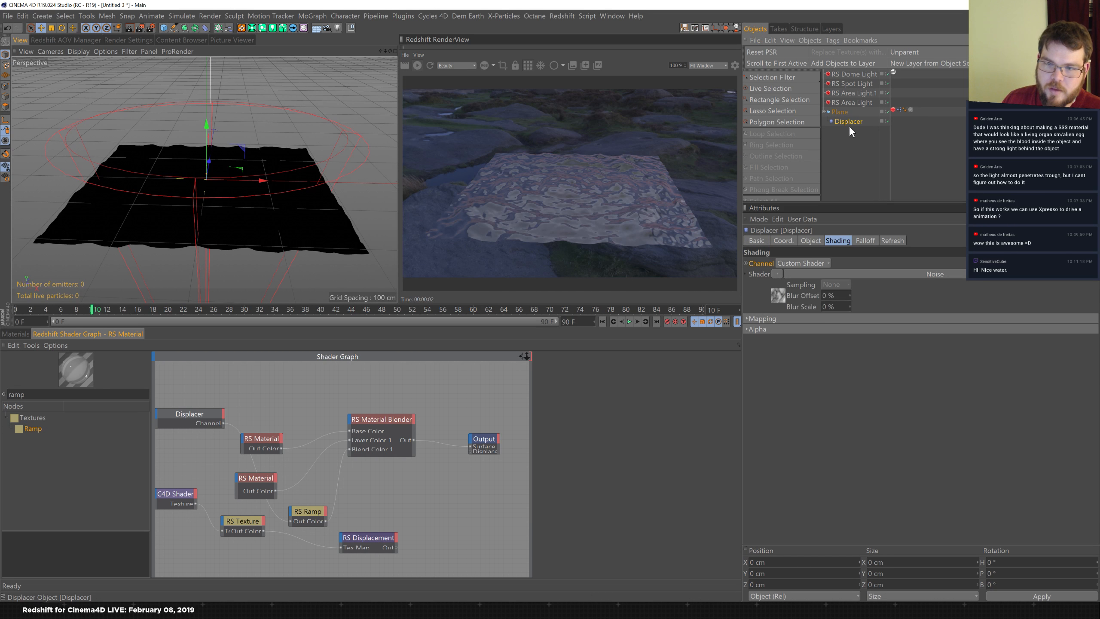
{"action": "left_click", "coordinate": [777, 292]}
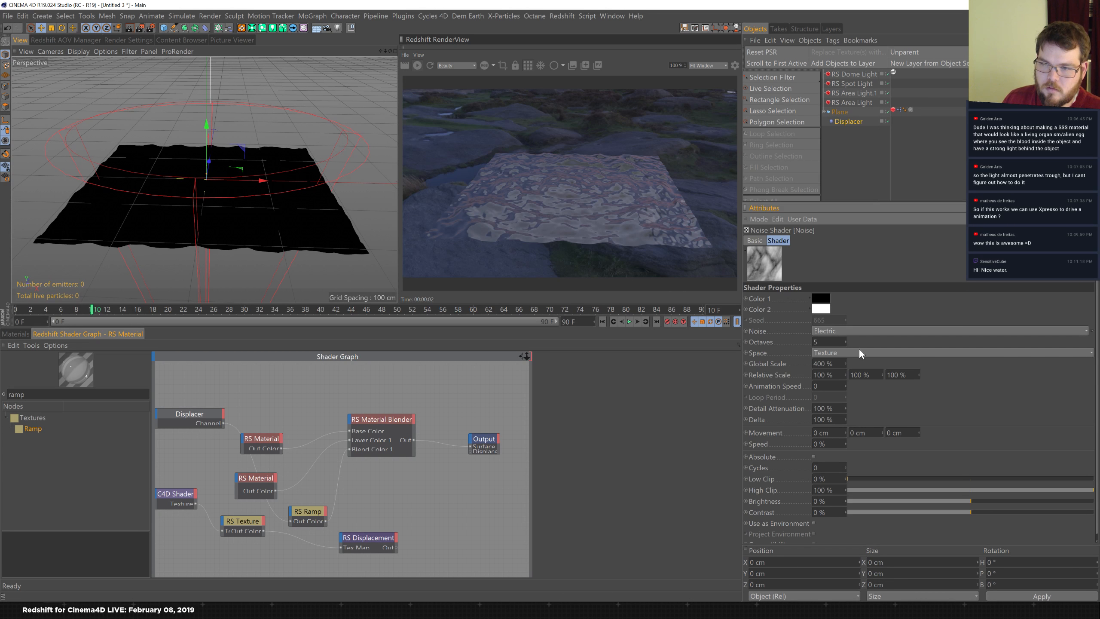
{"action": "left_click_drag", "start_coordinate": [834, 363], "coordinate": [812, 363]}
{"action": "type", "text": "500"}
{"action": "key", "text": "Return"}
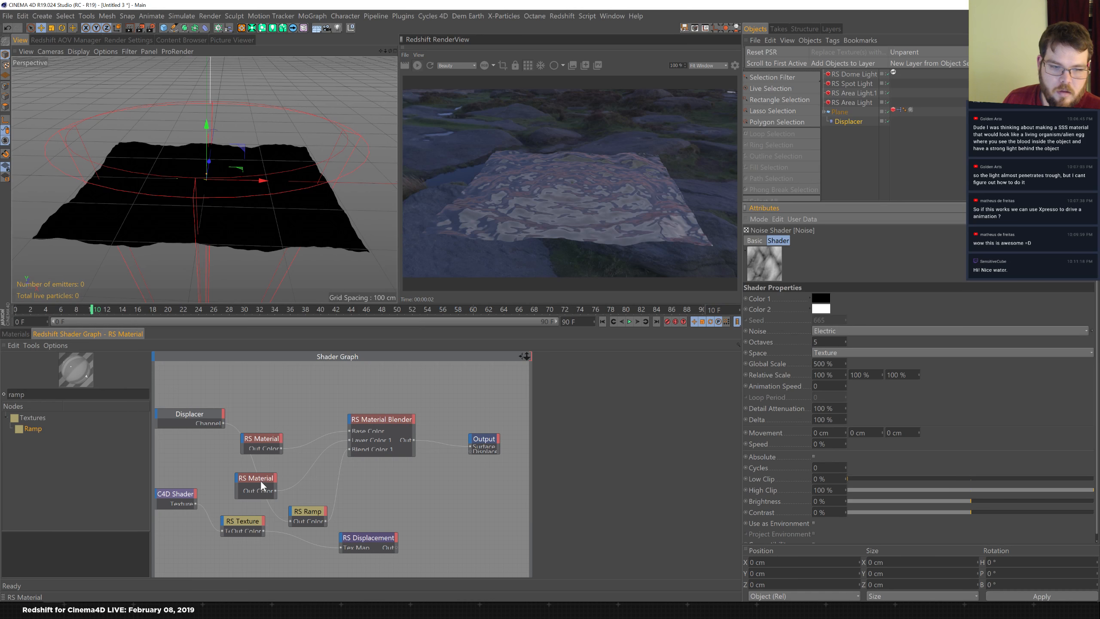
- Rearrange the Displacer and lower RS Material nodes, and wire the RS Ramp output to the Output node's Surface
{"action": "left_click_drag", "start_coordinate": [260, 478], "coordinate": [304, 468]}
{"action": "left_click", "coordinate": [201, 425]}
{"action": "left_click_drag", "start_coordinate": [201, 424], "coordinate": [200, 480]}
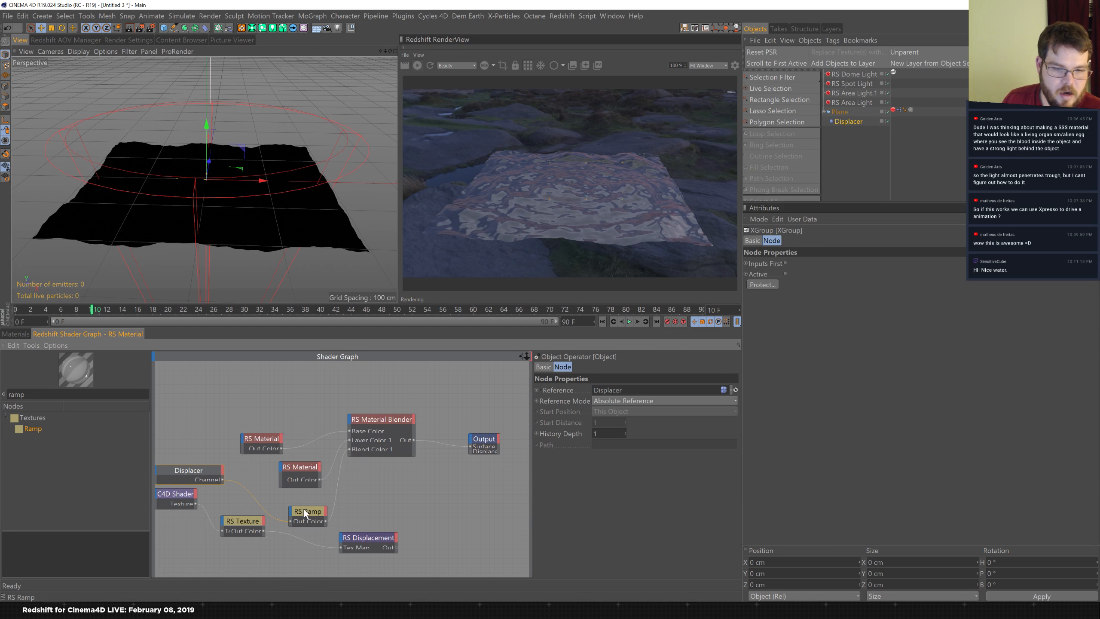
{"action": "left_click", "coordinate": [304, 511]}
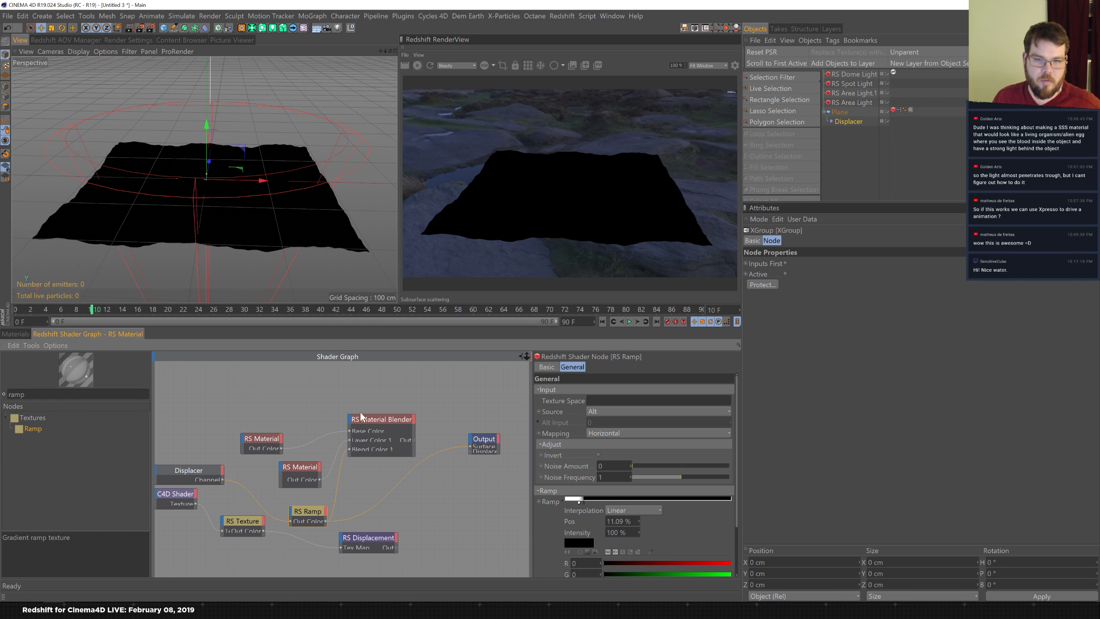
{"action": "left_click_drag", "start_coordinate": [203, 473], "coordinate": [211, 462]}
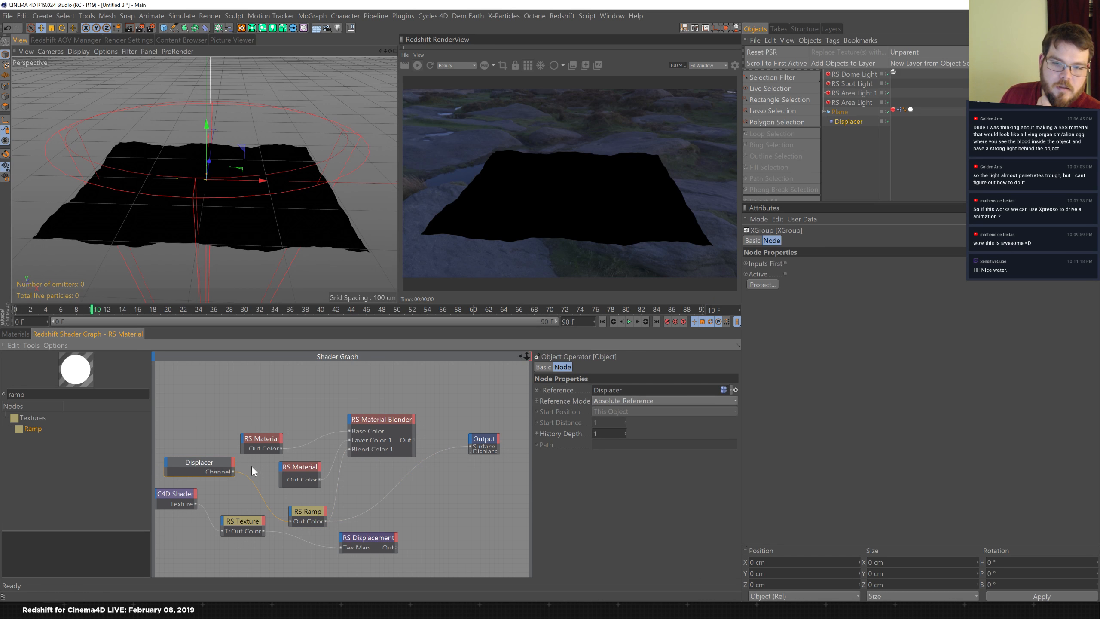
- Add the shading Shader output port to the Displacer node and try to connect it to the RS Ramp
{"action": "left_click", "coordinate": [232, 462]}
{"action": "mouse_move", "coordinate": [292, 597]}
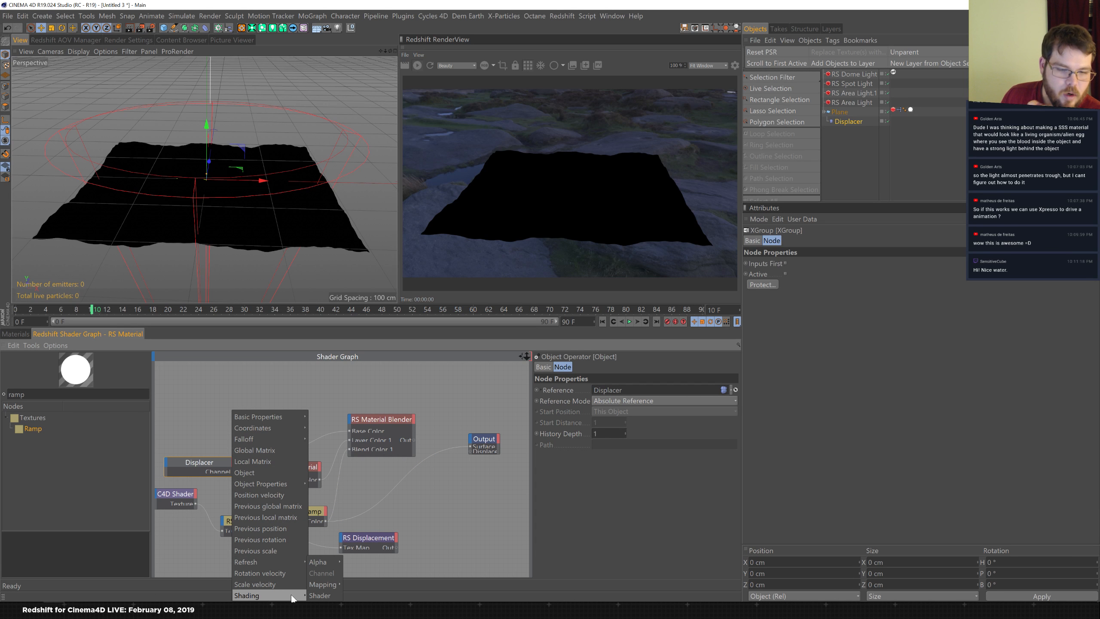
{"action": "left_click", "coordinate": [321, 594]}
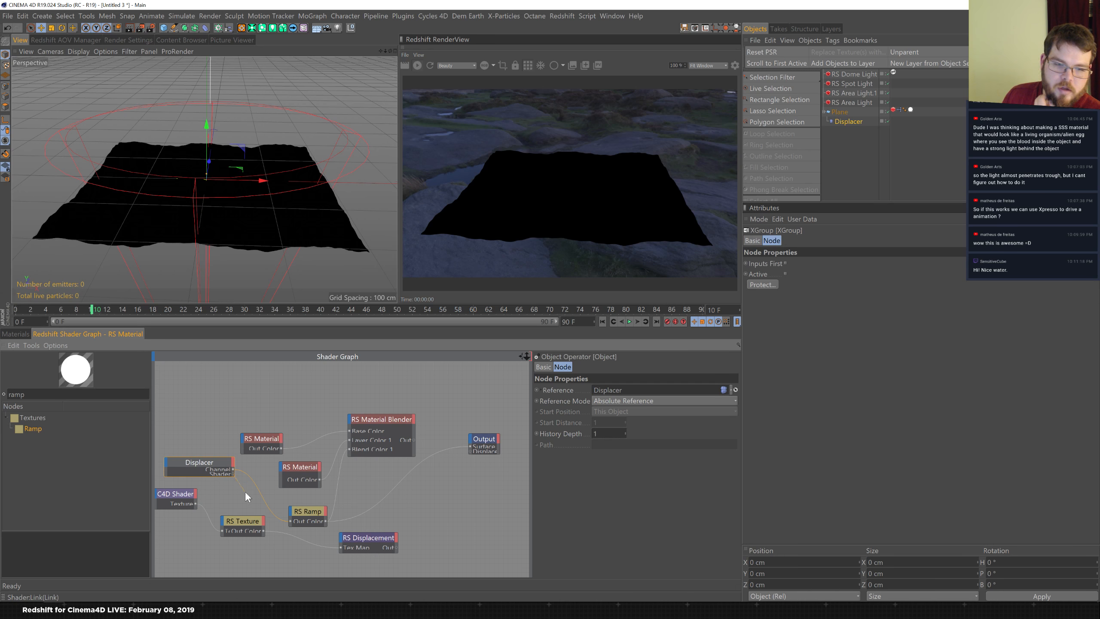
{"action": "left_click_drag", "start_coordinate": [292, 523], "coordinate": [226, 502]}
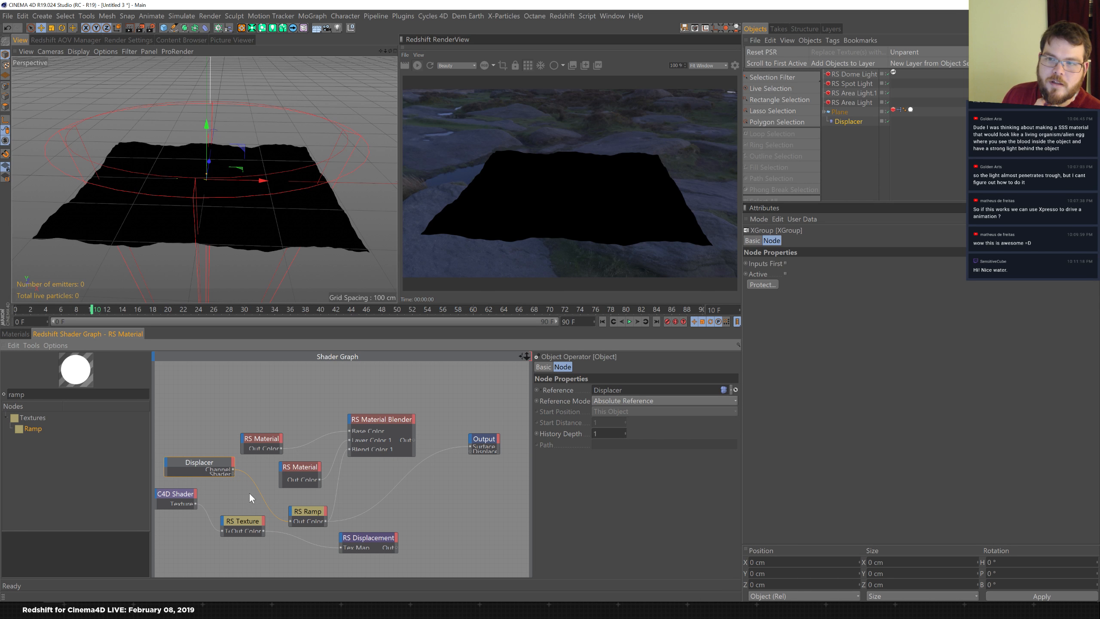
- Check the Displacer node's remaining ports and try to wire the C4D Shader's texture into its input
{"action": "left_click", "coordinate": [233, 463]}
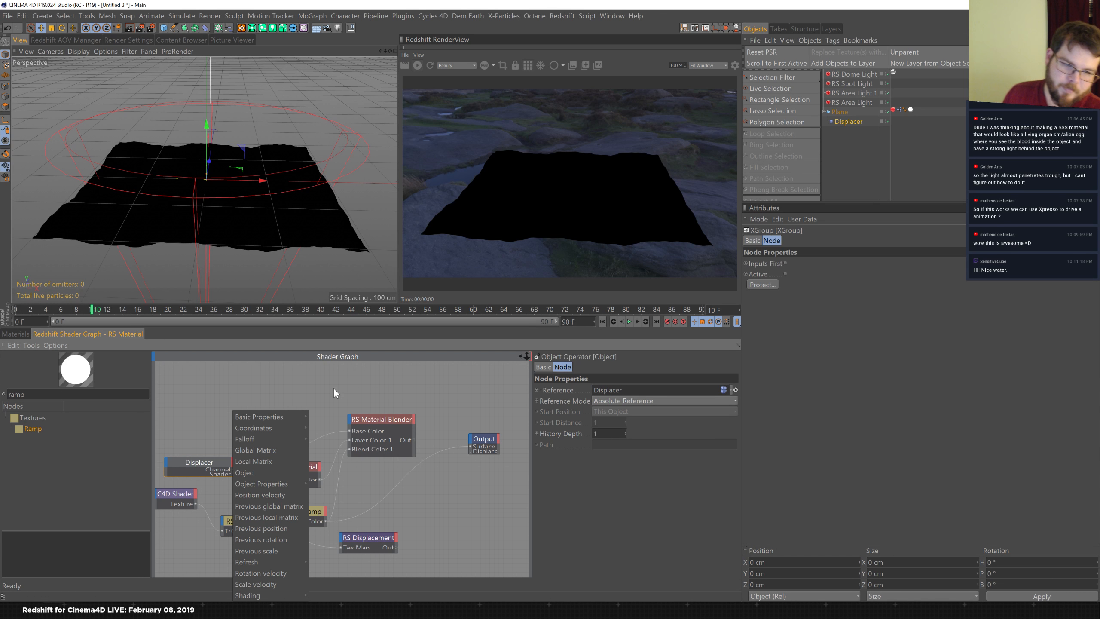
{"action": "left_click", "coordinate": [228, 385]}
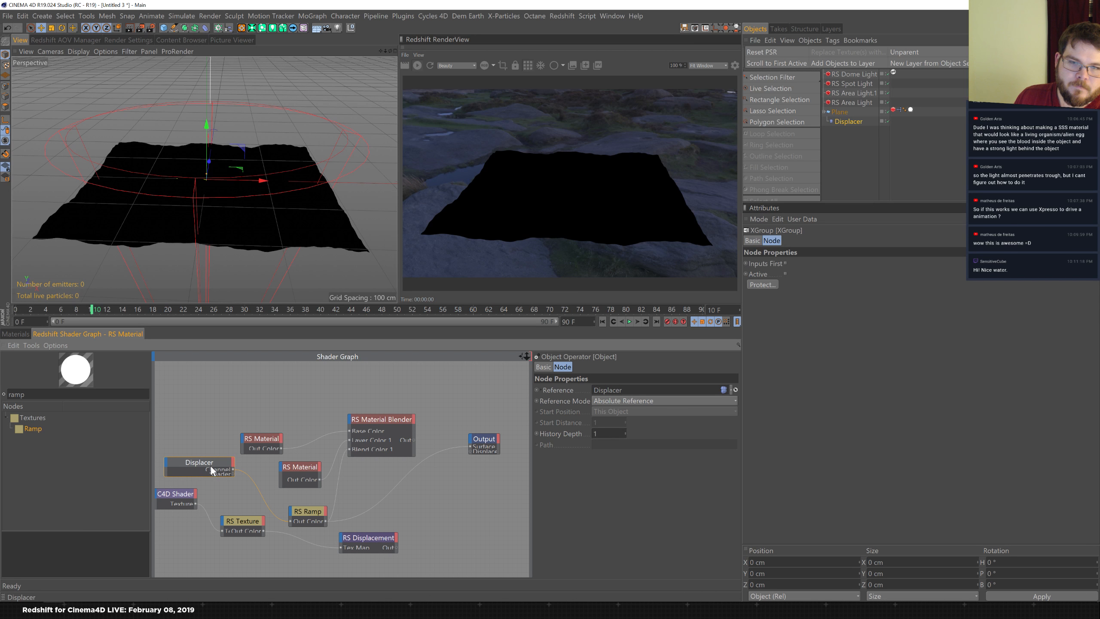
{"action": "left_click_drag", "start_coordinate": [196, 501], "coordinate": [171, 466]}
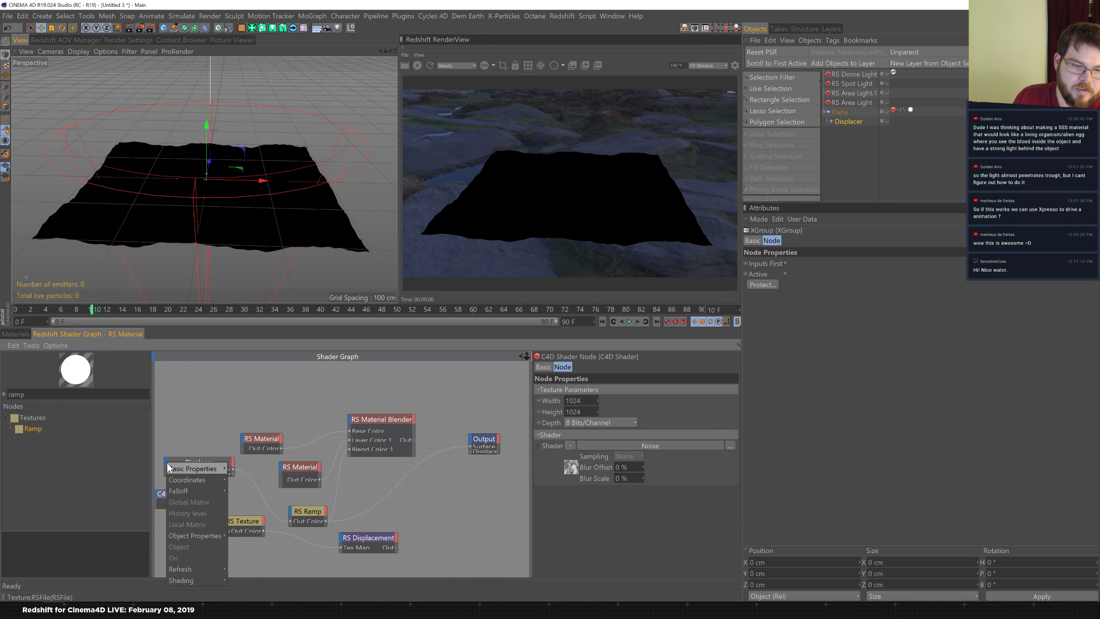
{"action": "mouse_move", "coordinate": [214, 583]}
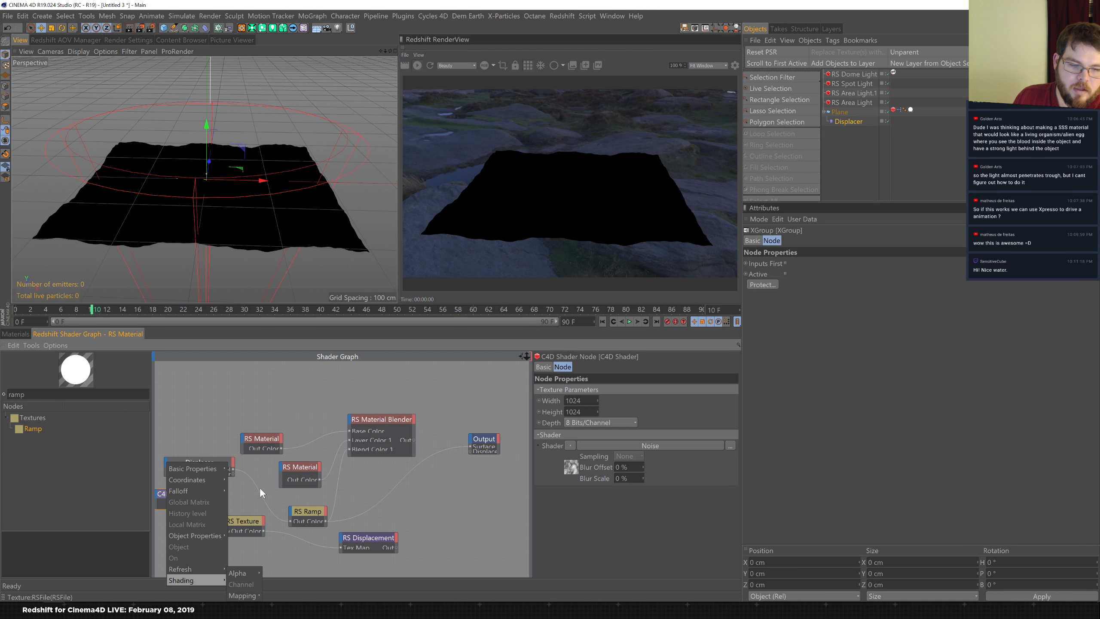
{"action": "left_click", "coordinate": [242, 495]}
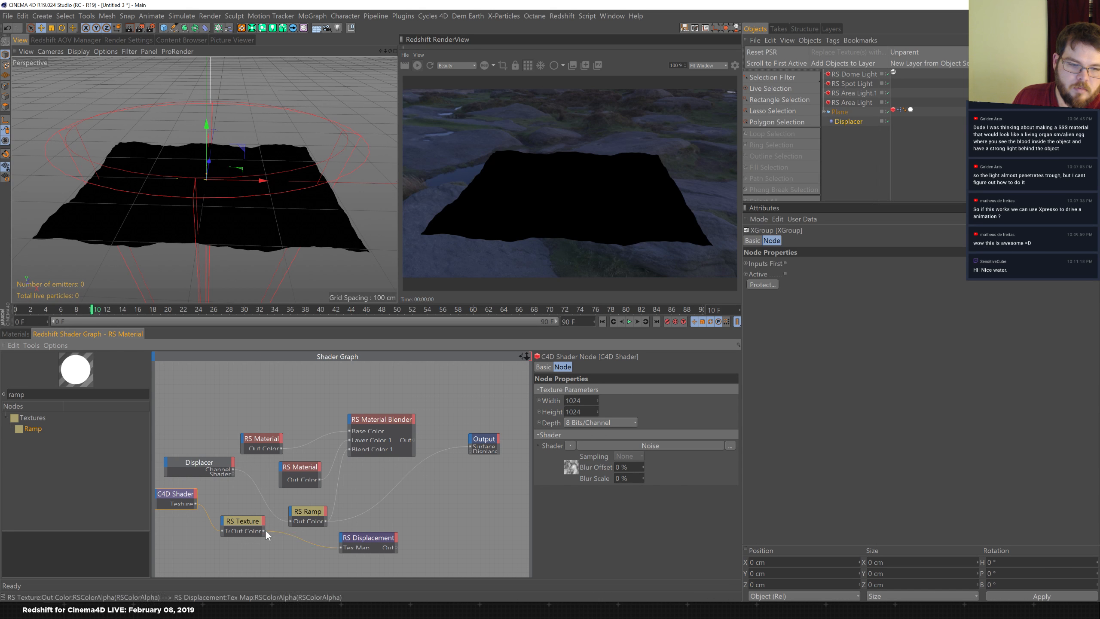
{"action": "left_click_drag", "start_coordinate": [340, 546], "coordinate": [341, 547]}
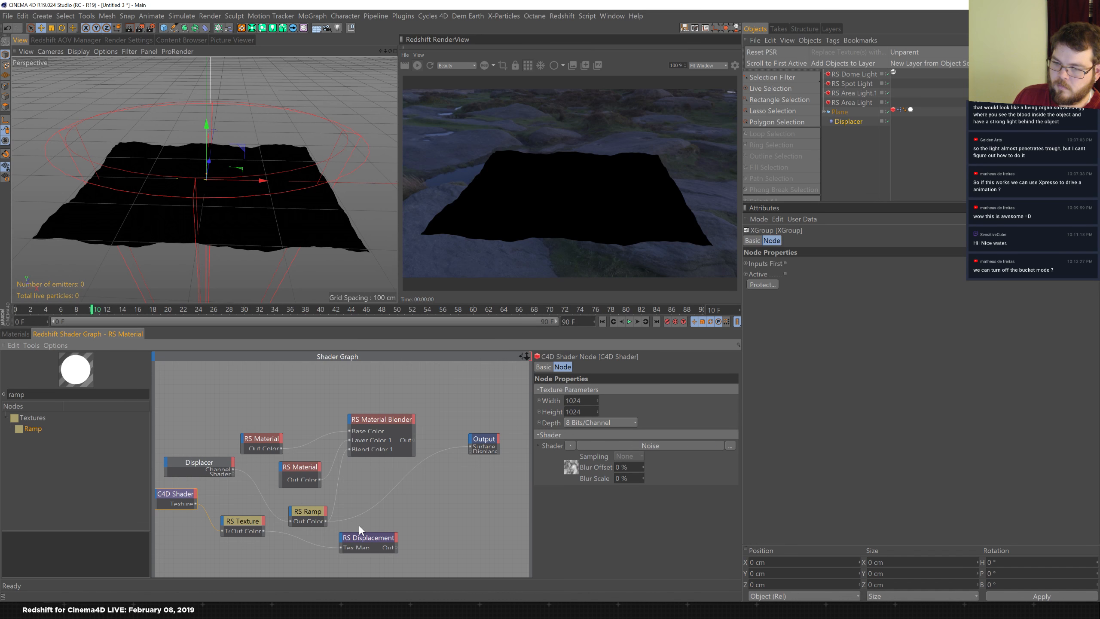
- Wire the RS Displacement output to the Output node's Displacement and the RS Material Blender output to its Surface
{"action": "left_click", "coordinate": [532, 65]}
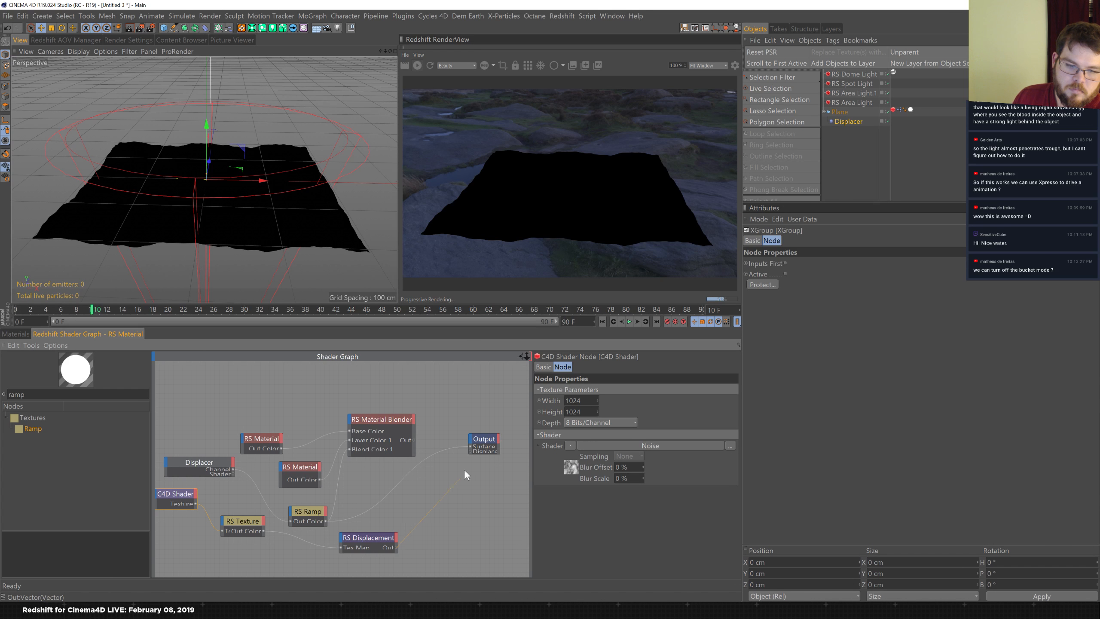
{"action": "left_click_drag", "start_coordinate": [470, 453], "coordinate": [470, 443]}
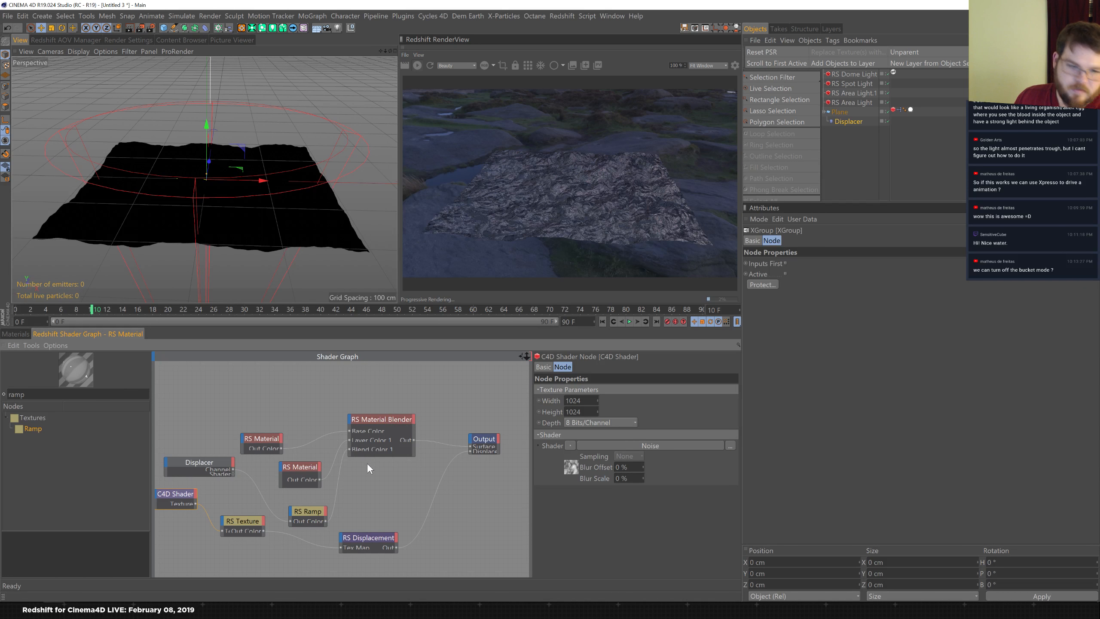
- Delete the Displacer node from the shader graph and wire the RS Texture's Out Color into the RS Ramp input
{"action": "left_click", "coordinate": [218, 462]}
{"action": "key", "text": "Delete"}
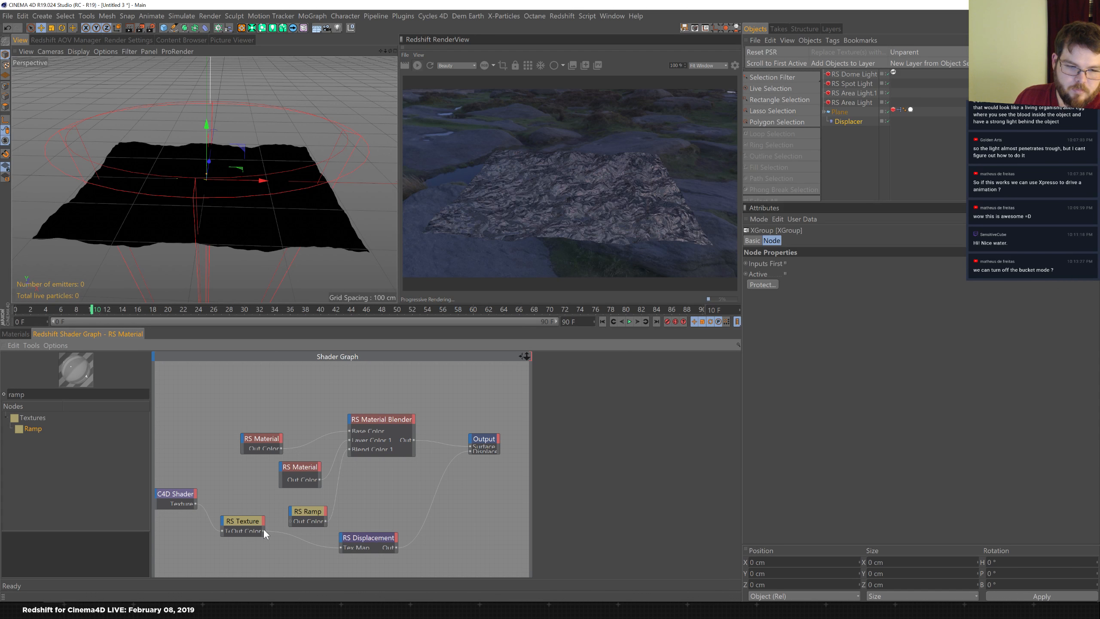
{"action": "left_click_drag", "start_coordinate": [267, 528], "coordinate": [291, 521]}
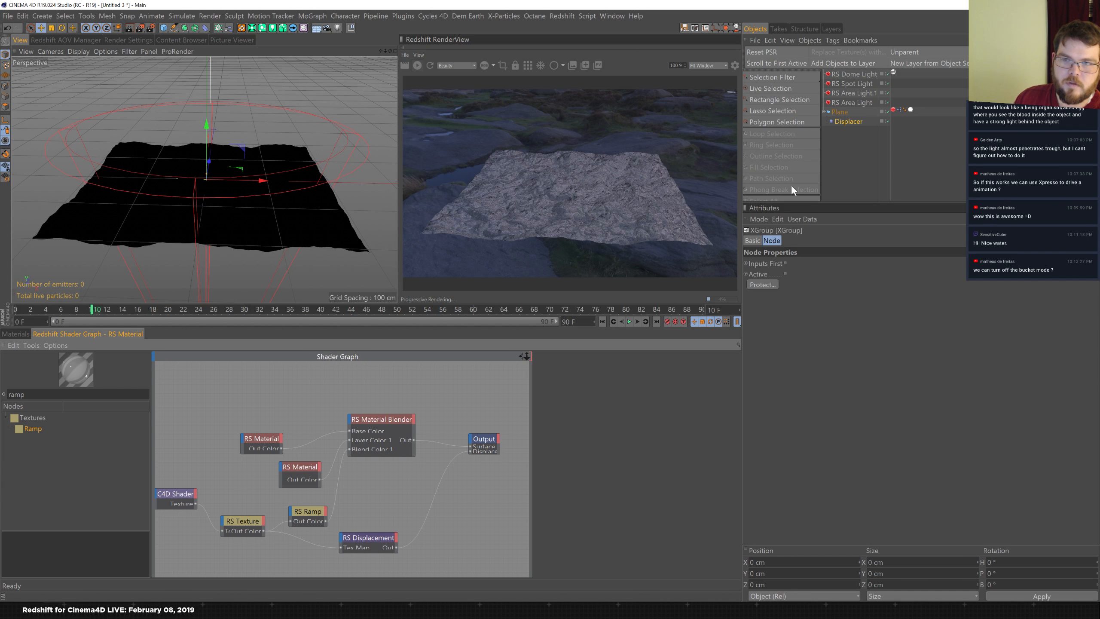
- Delete the Displacer object from under the Plane
{"action": "left_click", "coordinate": [861, 121]}
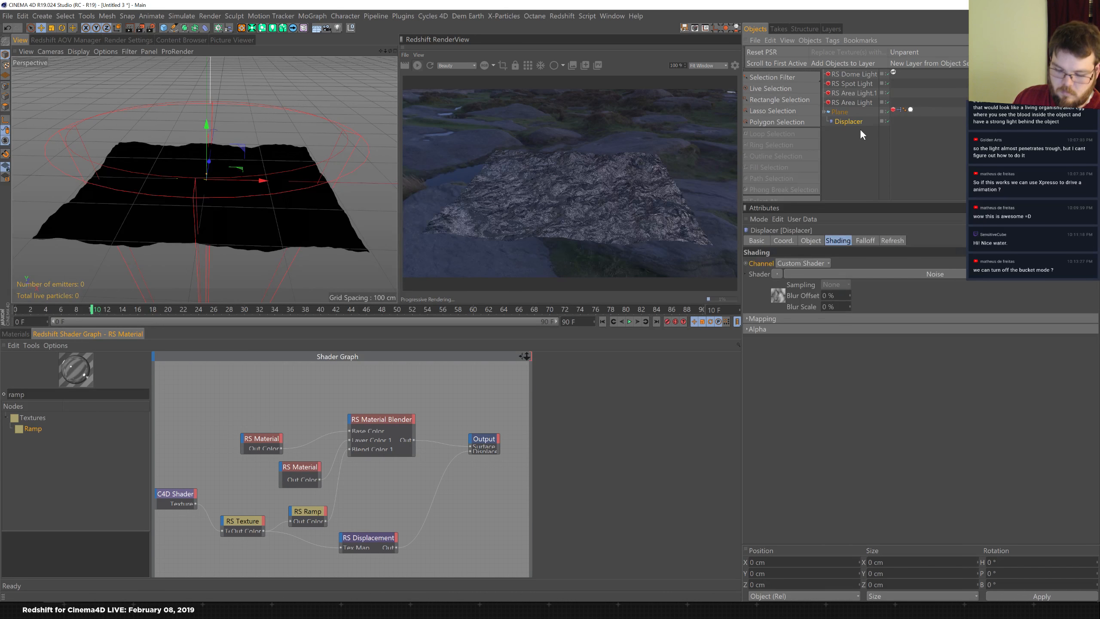
{"action": "key", "text": "Delete"}
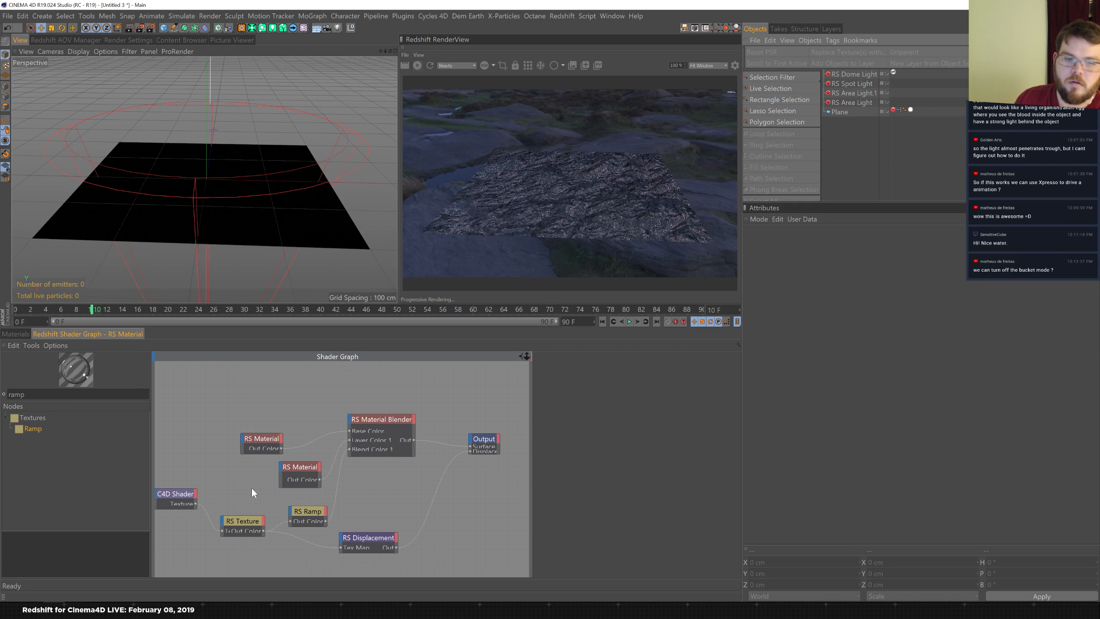
- Shift the RS Ramp's transition by moving its white knot to about 25% and its black knot to about 31%
{"action": "left_click", "coordinate": [303, 512]}
{"action": "left_click", "coordinate": [579, 502]}
{"action": "left_click", "coordinate": [567, 502]}
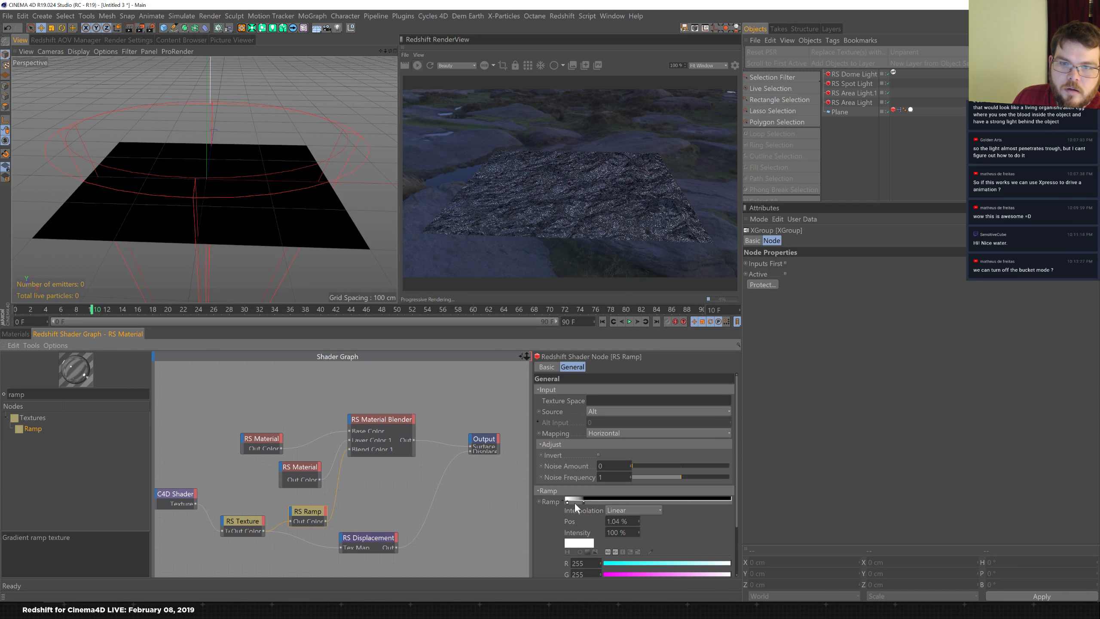
{"action": "left_click_drag", "start_coordinate": [583, 502], "coordinate": [578, 502]}
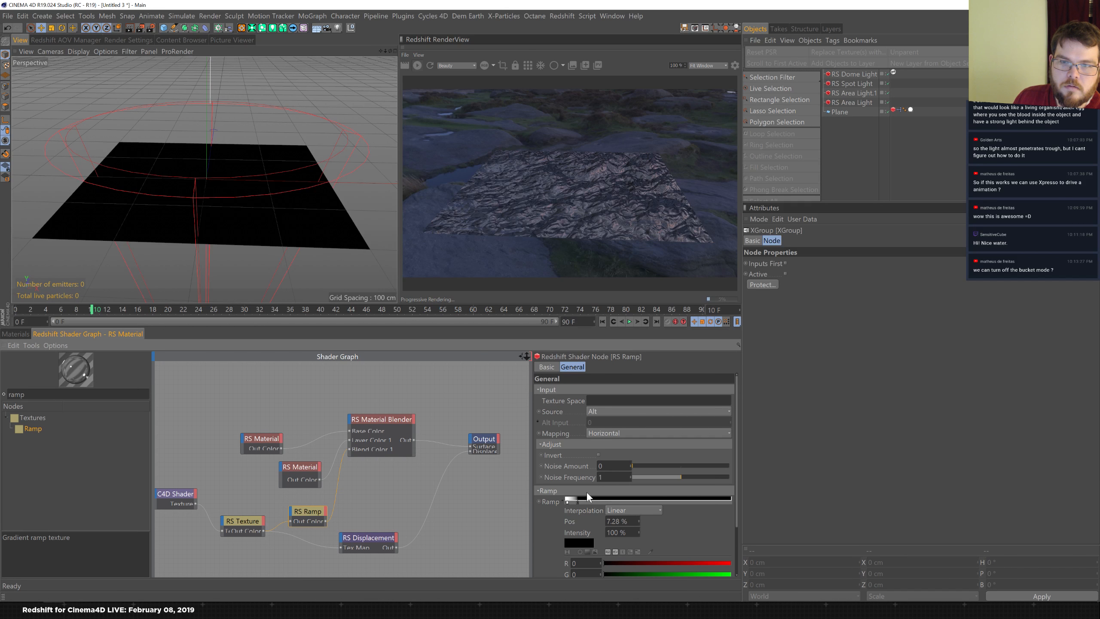
{"action": "left_click", "coordinate": [616, 502]}
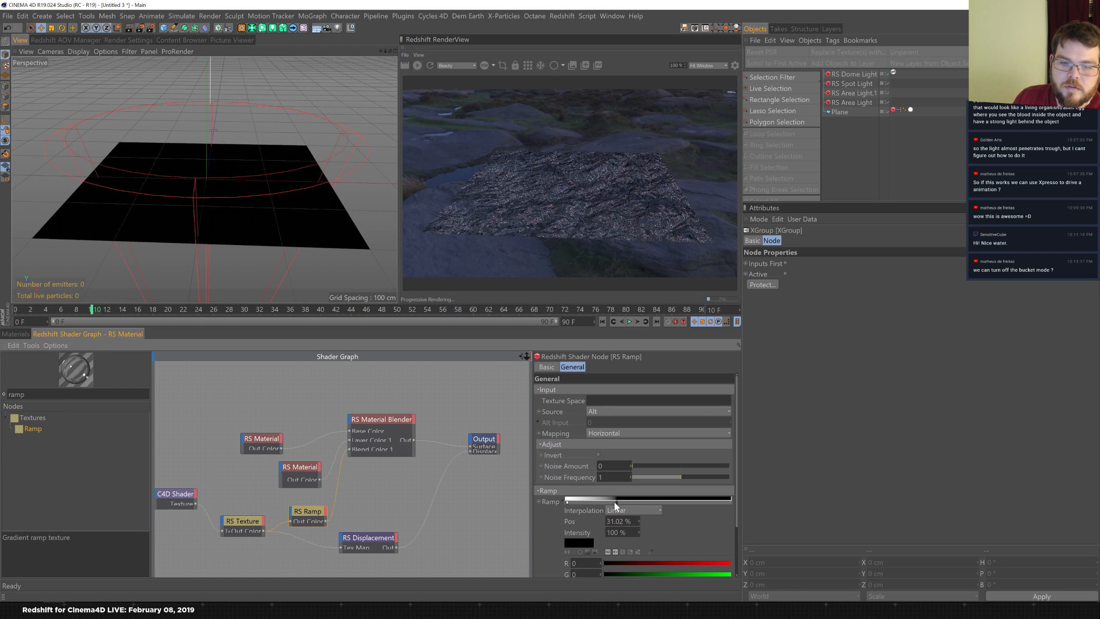
{"action": "left_click_drag", "start_coordinate": [566, 502], "coordinate": [605, 501]}
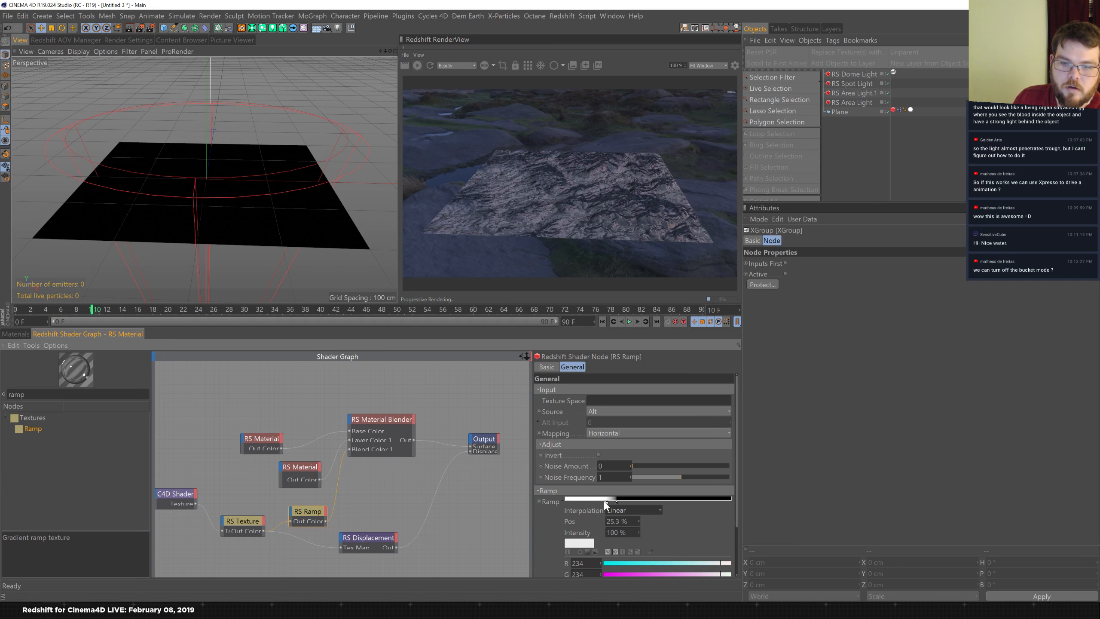
{"action": "left_click_drag", "start_coordinate": [603, 502], "coordinate": [599, 509]}
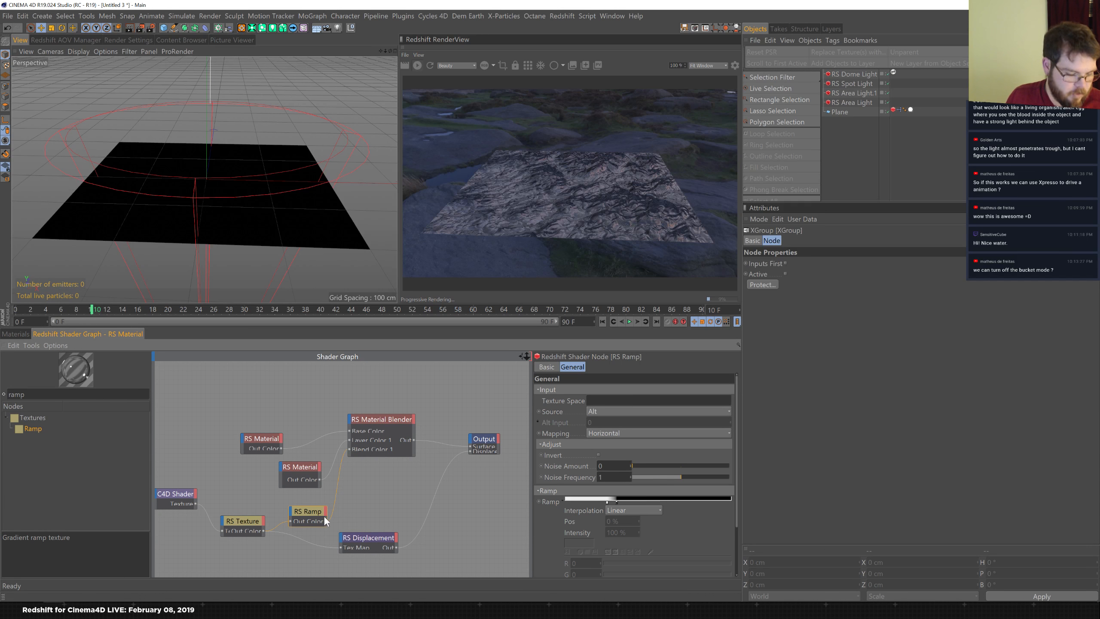
- Preview the RS Ramp on the Output node's Surface and move its black knot to about 20% and its white knot to about 7%
{"action": "left_click_drag", "start_coordinate": [326, 520], "coordinate": [470, 446]}
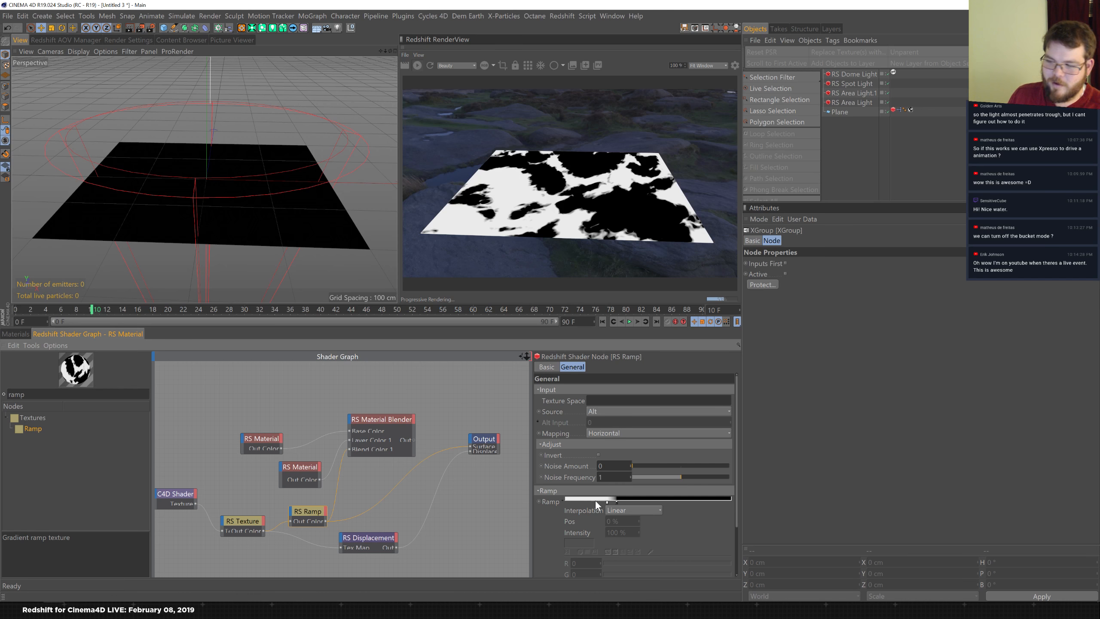
{"action": "mouse_move", "coordinate": [606, 503]}
{"action": "left_mouse_down"}
{"action": "mouse_move", "coordinate": [623, 502]}
{"action": "mouse_move", "coordinate": [581, 502]}
{"action": "mouse_move", "coordinate": [598, 502]}
{"action": "left_mouse_up"}
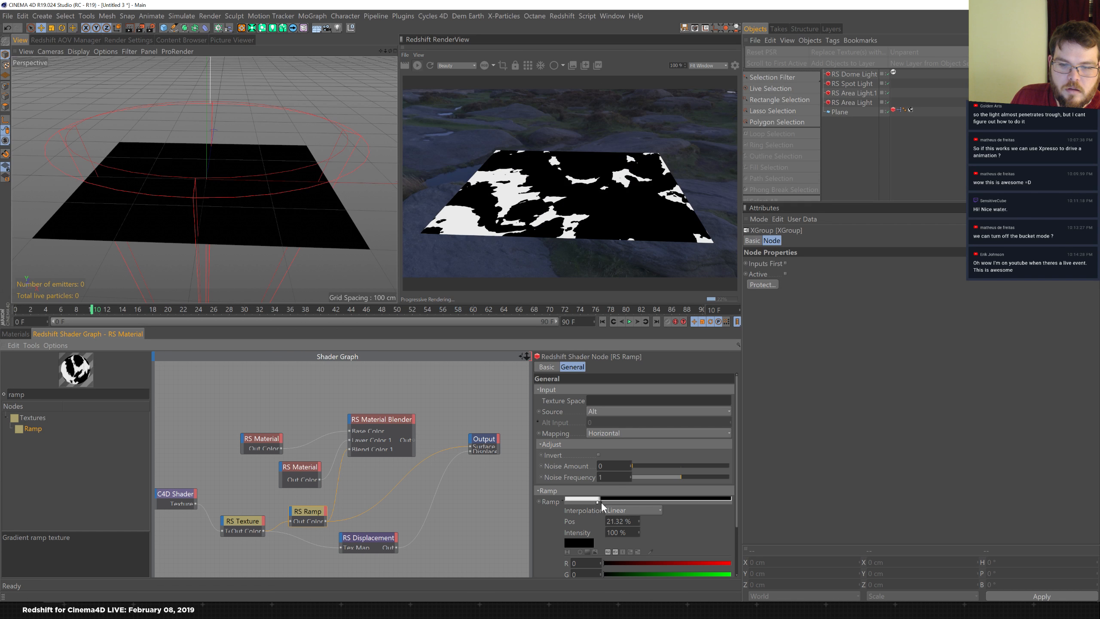
{"action": "left_click", "coordinate": [574, 502]}
{"action": "left_click_drag", "start_coordinate": [575, 502], "coordinate": [599, 501]}
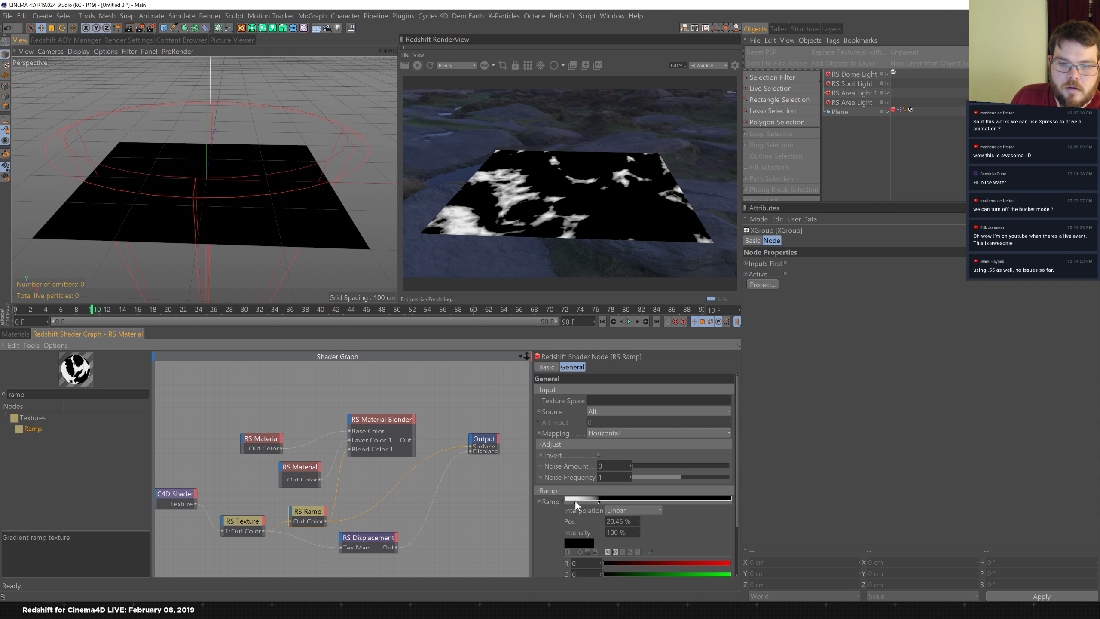
{"action": "left_click", "coordinate": [576, 502]}
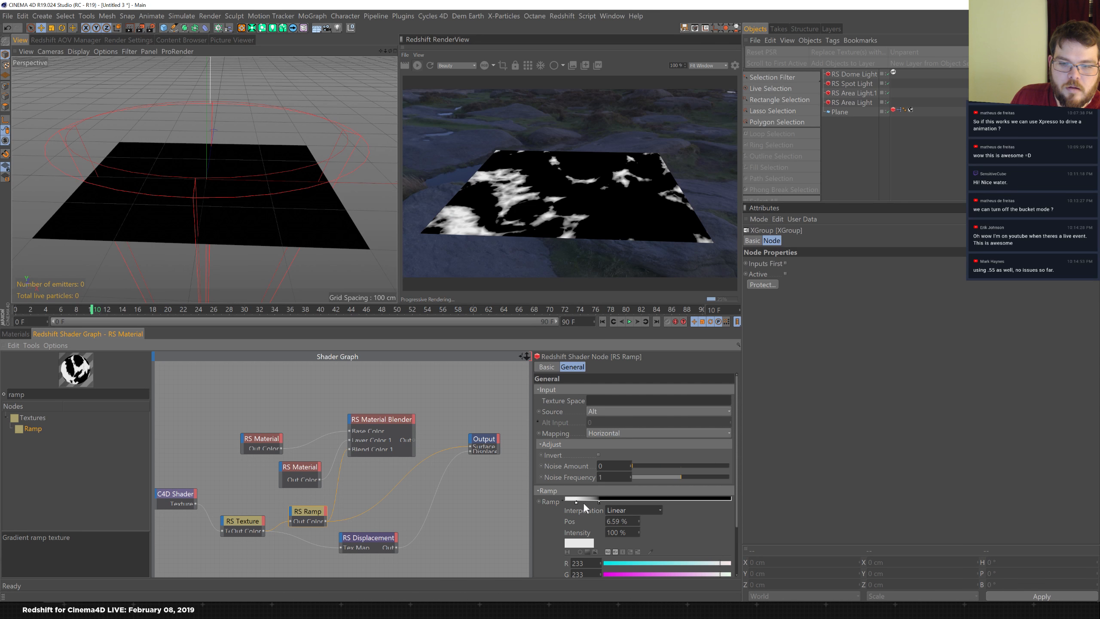
{"action": "left_click", "coordinate": [576, 501]}
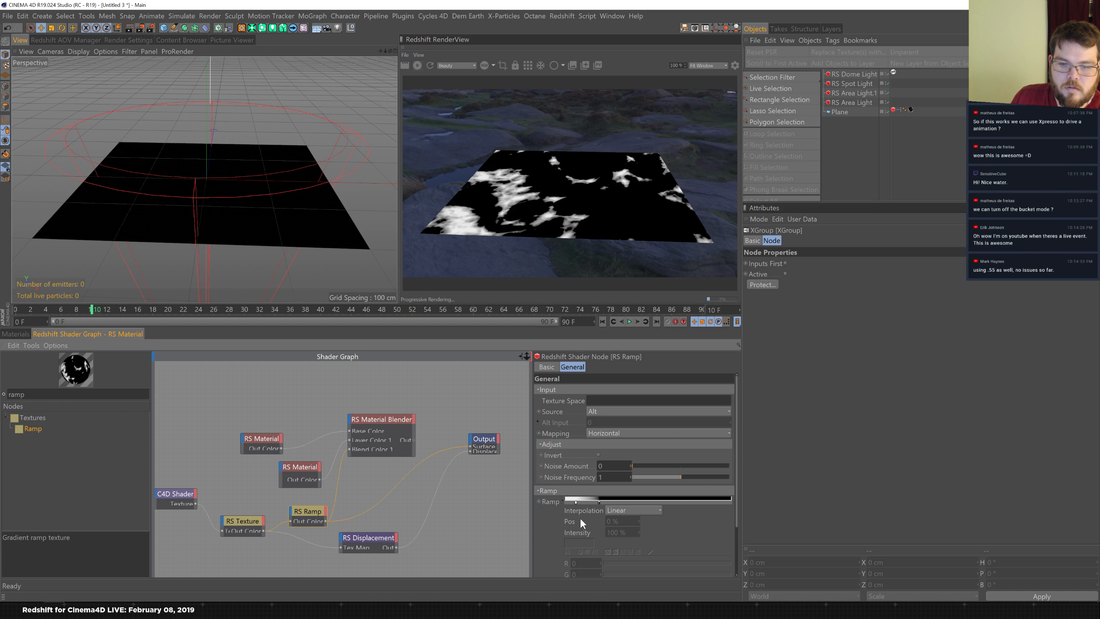
- Reconnect the RS Material Blender output to the Output node's Surface and show the RS Displacement node's settings
{"action": "left_click", "coordinate": [413, 445]}
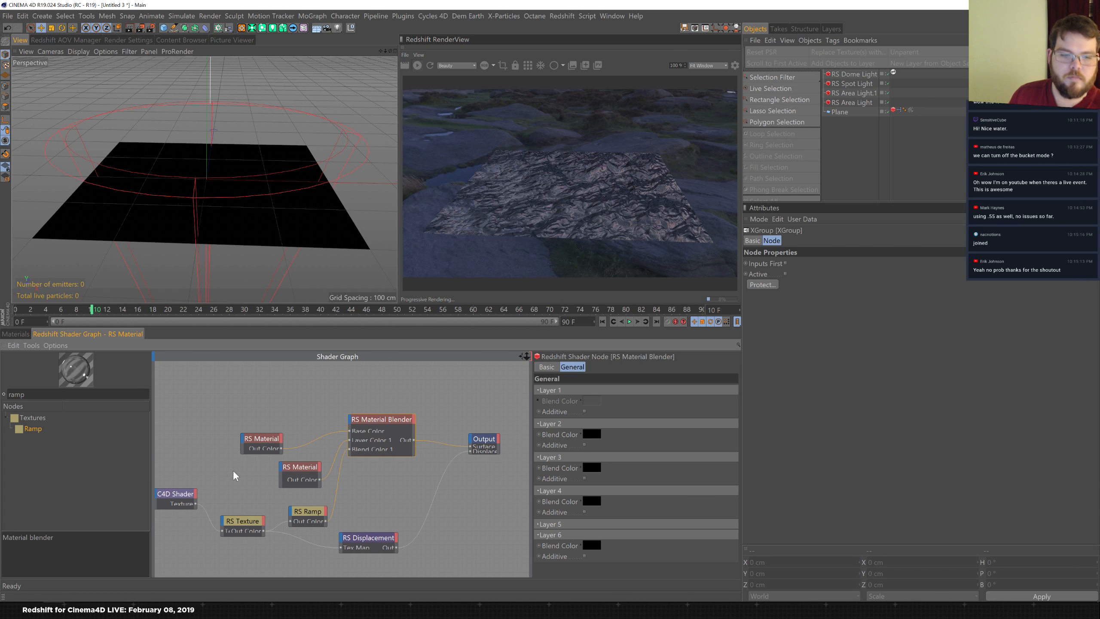
{"action": "left_click", "coordinate": [366, 536]}
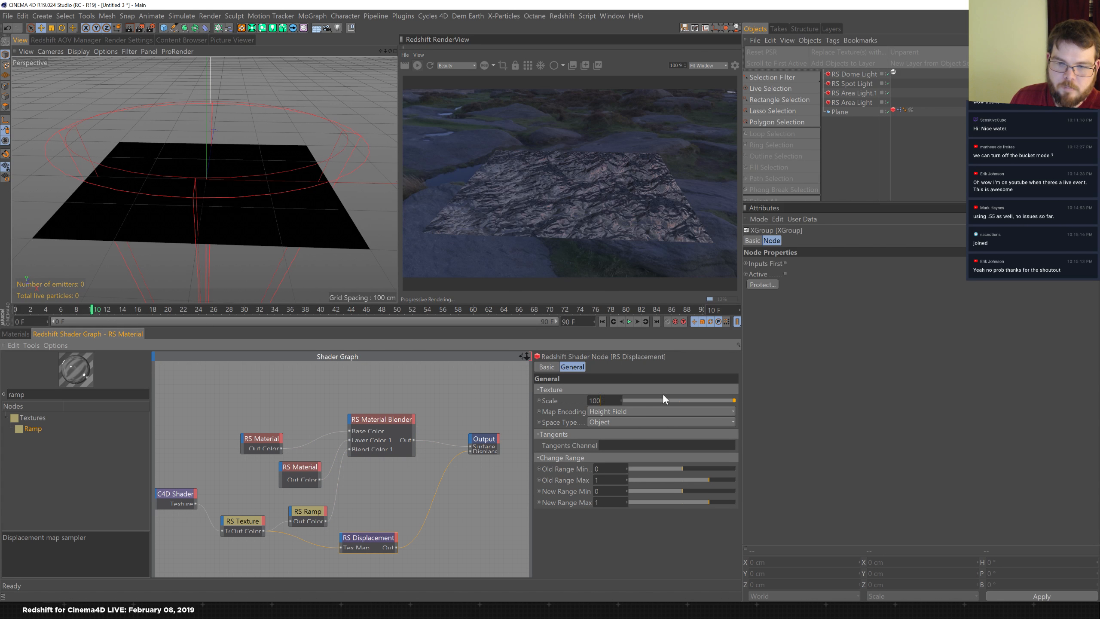
- Set the C4D Shader node's texture width and height to 2048
{"action": "left_click", "coordinate": [175, 501]}
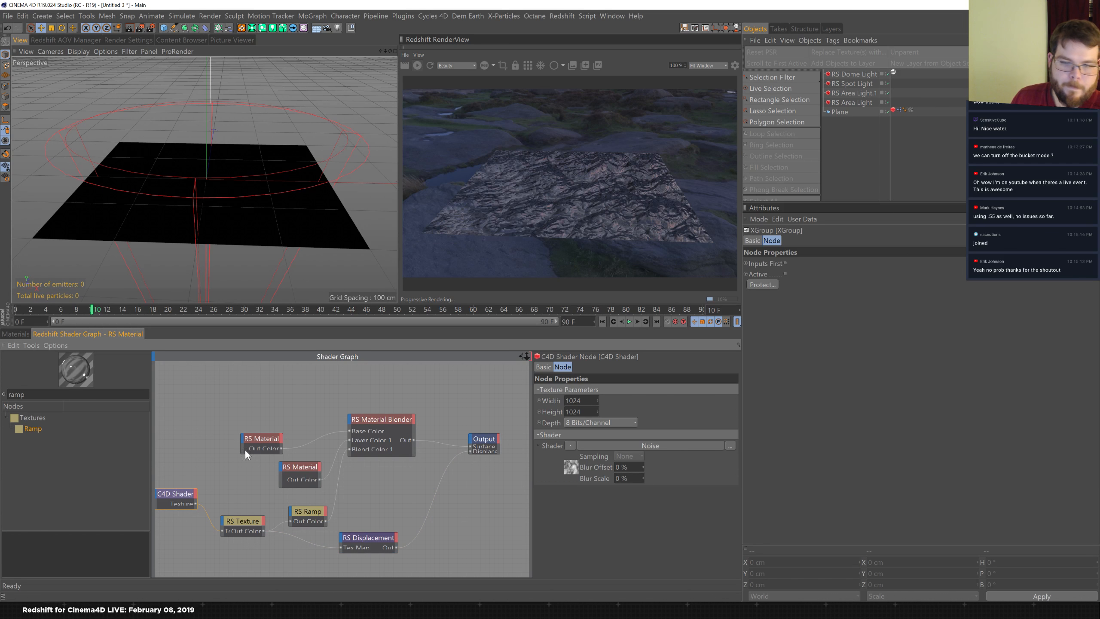
{"action": "double_click", "coordinate": [573, 401]}
{"action": "type", "text": "2048"}
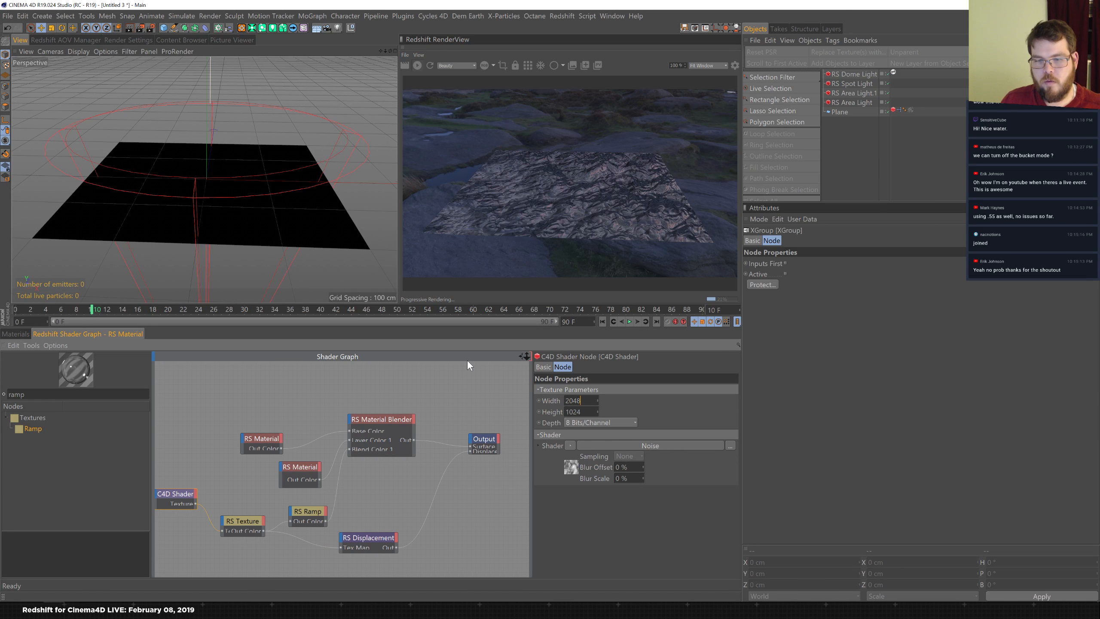
{"action": "key", "text": "Tab"}
{"action": "type", "text": "20148"}
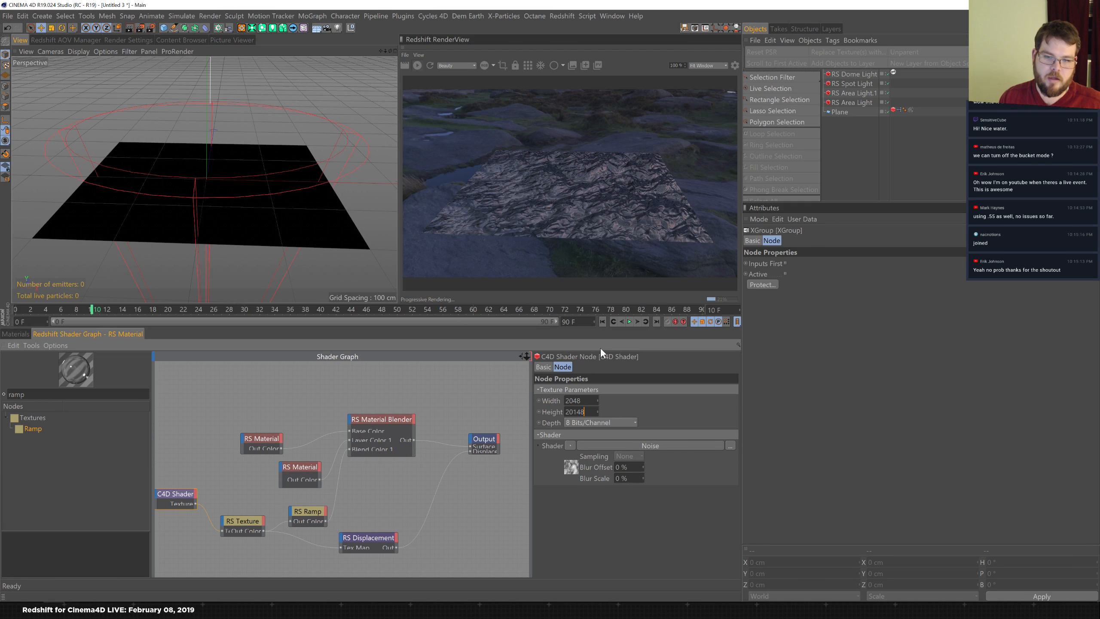
{"action": "key", "text": "Left"}
{"action": "key", "text": "BackSpace"}
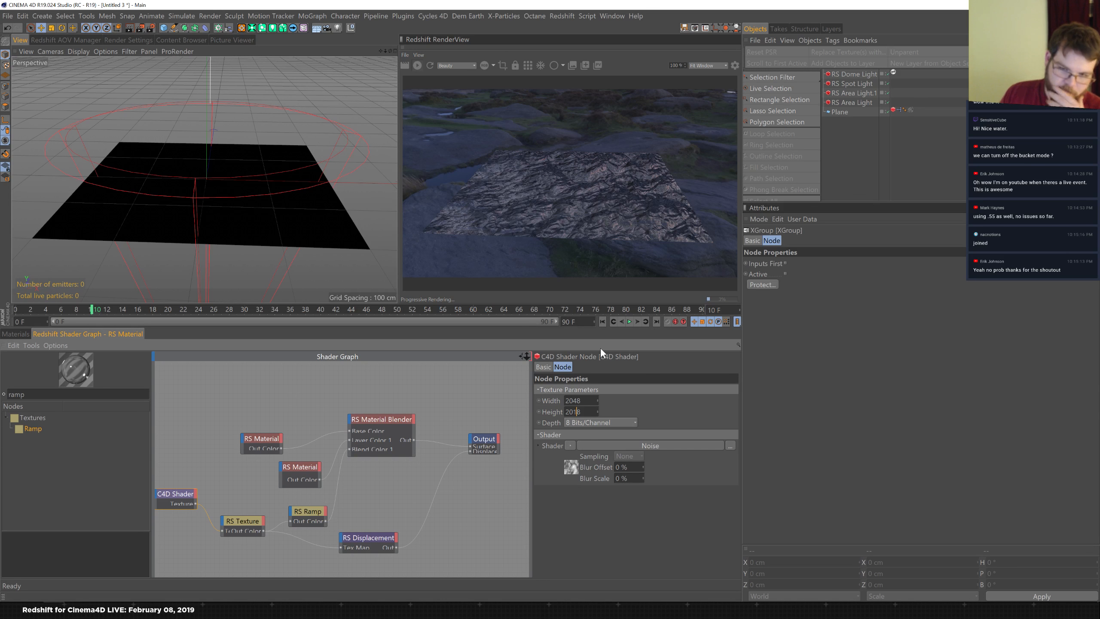
{"action": "key", "text": "BackSpace"}
{"action": "type", "text": "4"}
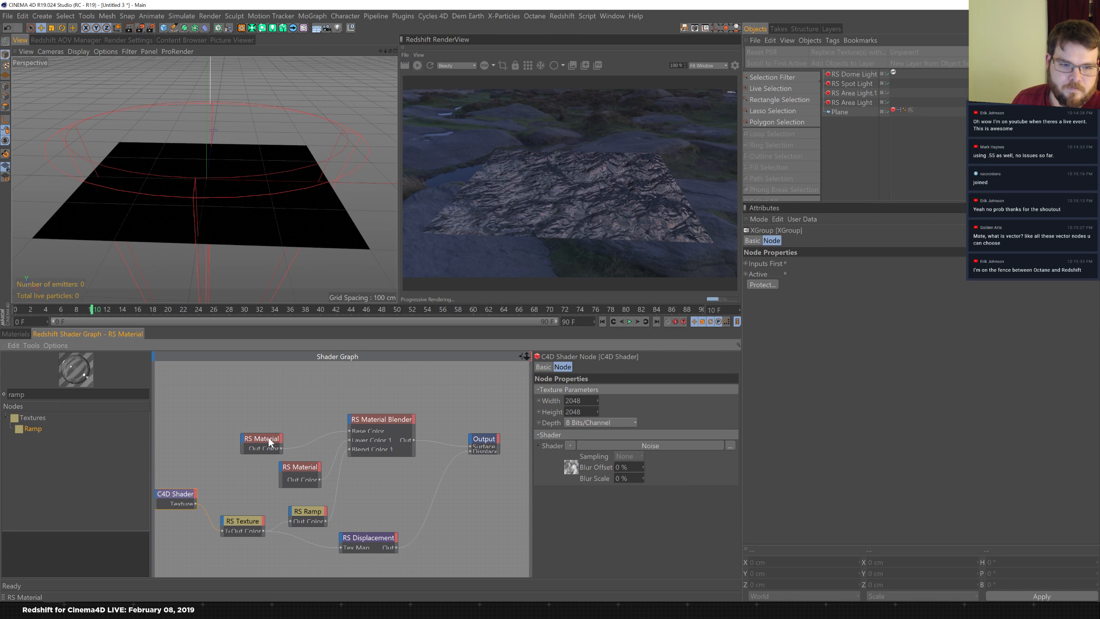
- Stack the two RS Material nodes beside the RS Material Blender and place a dark gray RS Ramp knot at about 12%
{"action": "left_click_drag", "start_coordinate": [268, 436], "coordinate": [269, 409]}
{"action": "left_click", "coordinate": [296, 464]}
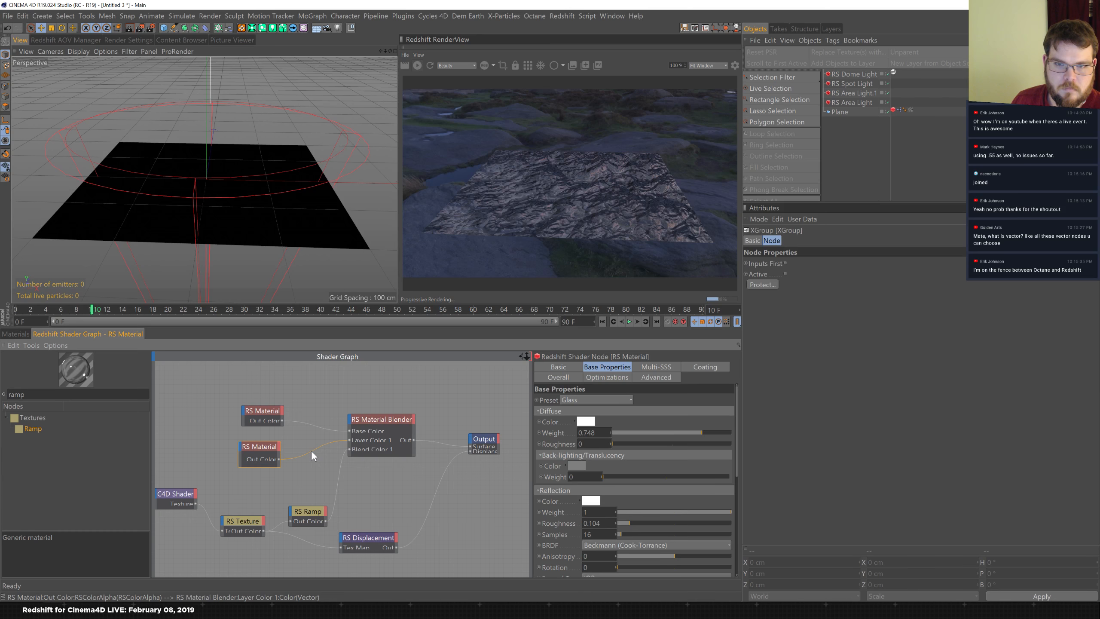
{"action": "left_click", "coordinate": [312, 513]}
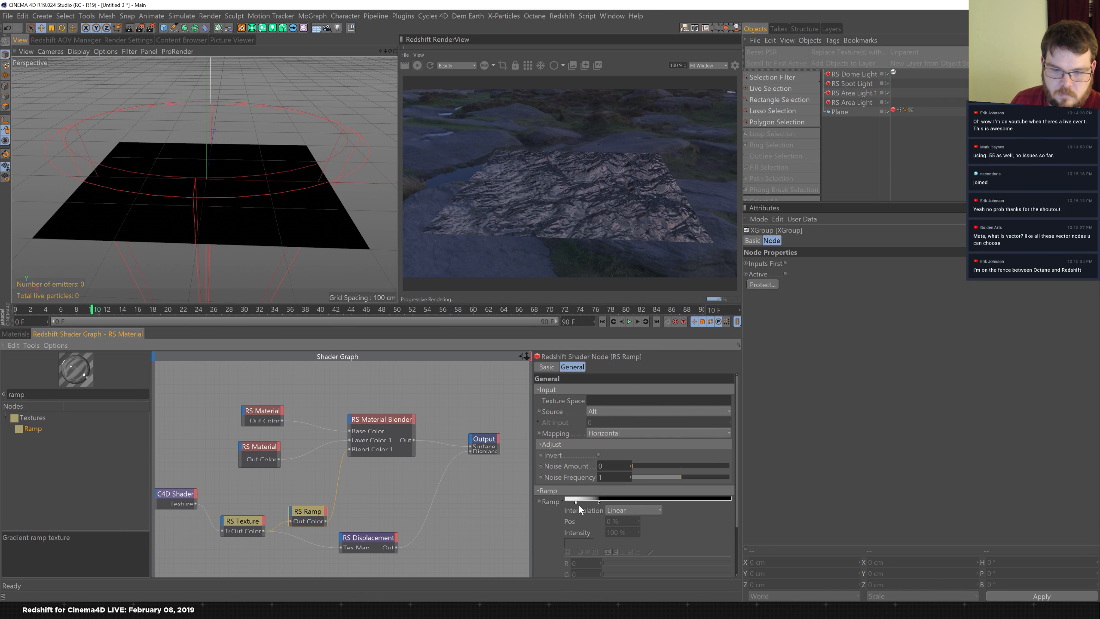
{"action": "left_click_drag", "start_coordinate": [599, 502], "coordinate": [585, 503]}
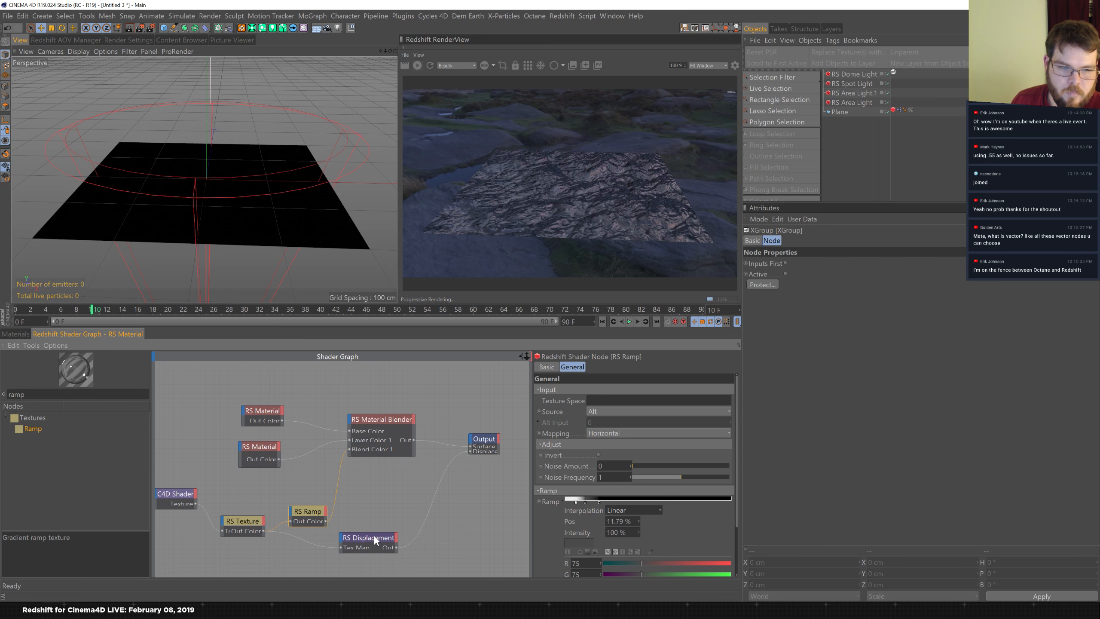
- Set the RS Displacement node's scale to 500
{"action": "left_click", "coordinate": [396, 426]}
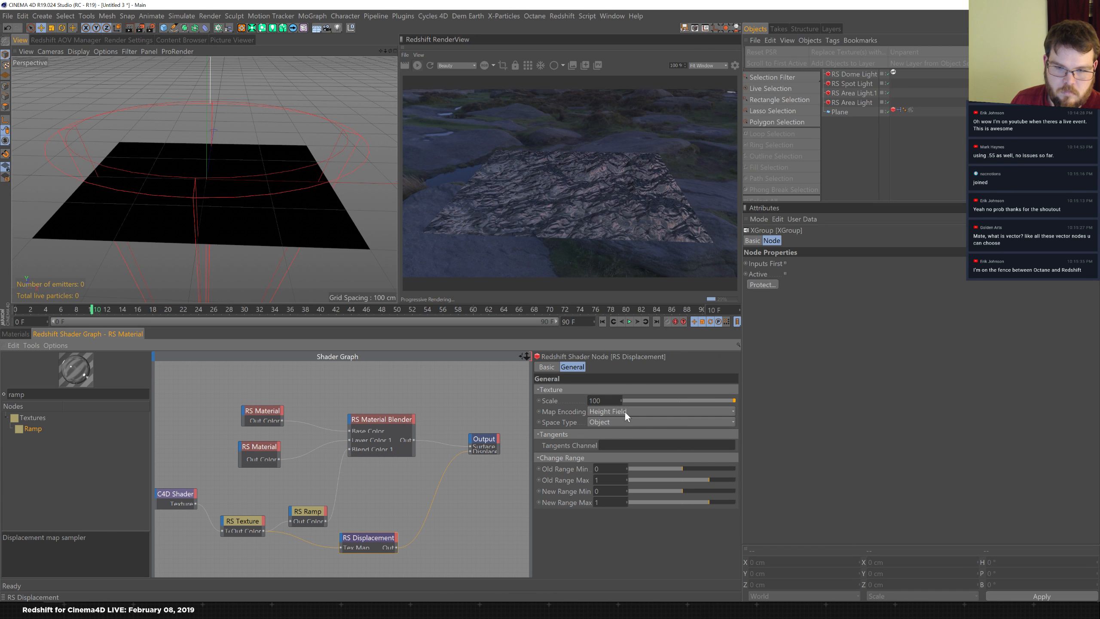
{"action": "left_click", "coordinate": [594, 400]}
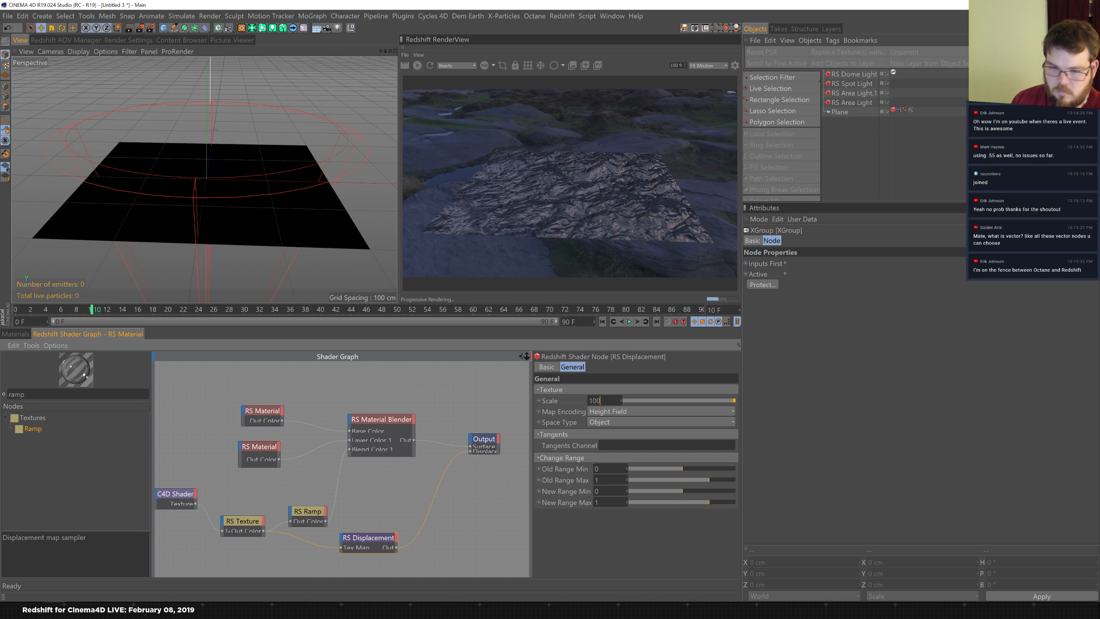
{"action": "key", "text": "BackSpace"}
{"action": "key", "text": "BackSpace"}
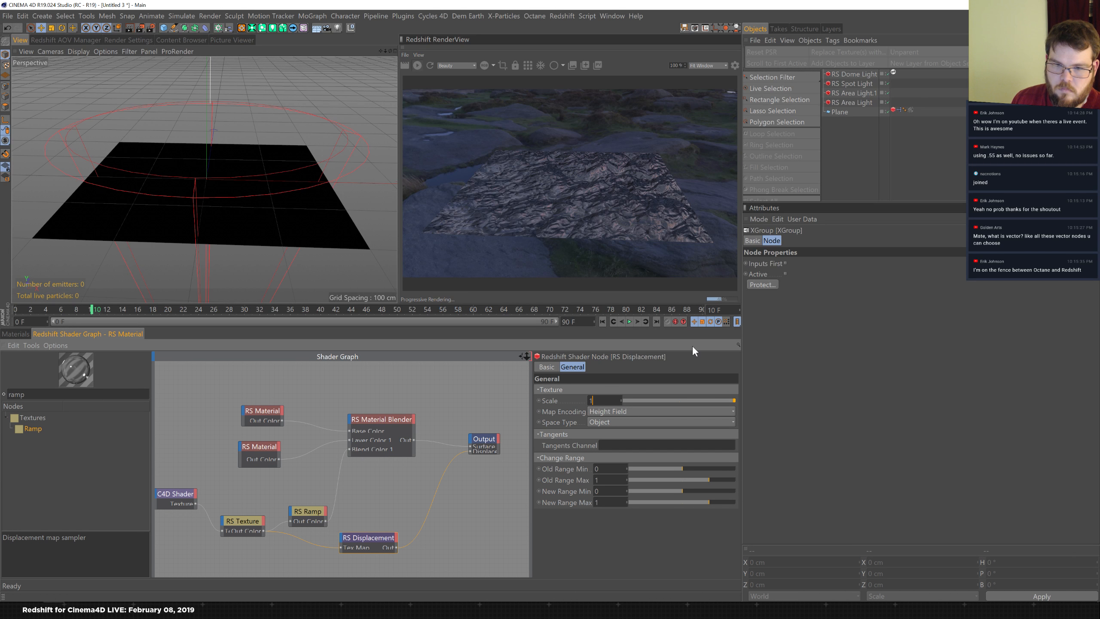
{"action": "key", "text": "BackSpace"}
{"action": "type", "text": "500"}
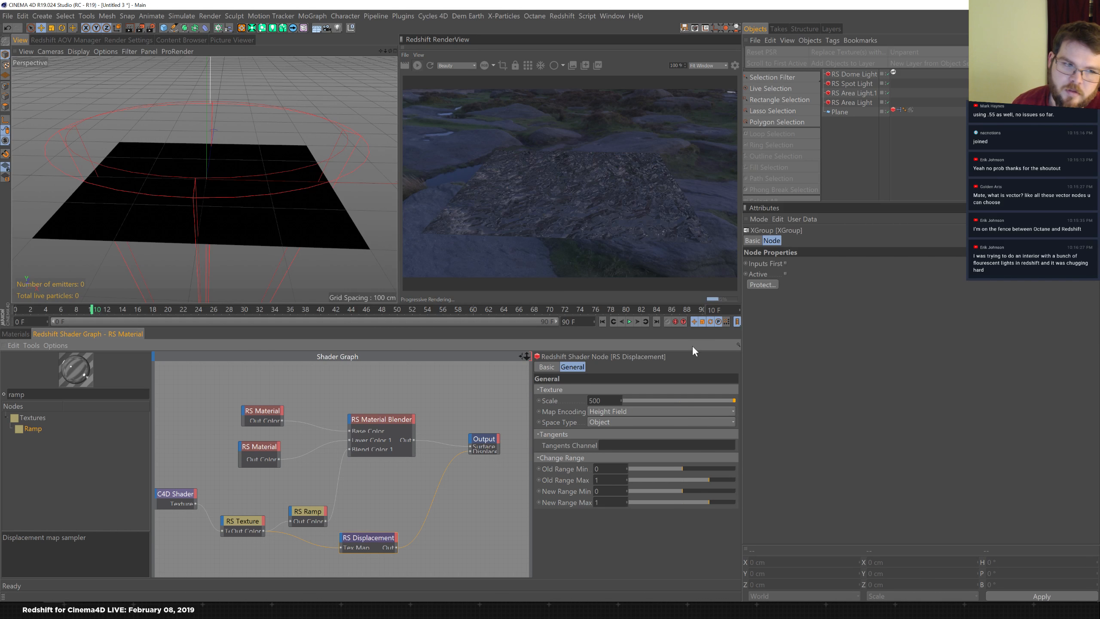
- Examine the RS Spot Light's settings and the displaced plane's render from a closer, higher angle
{"action": "left_click", "coordinate": [851, 83]}
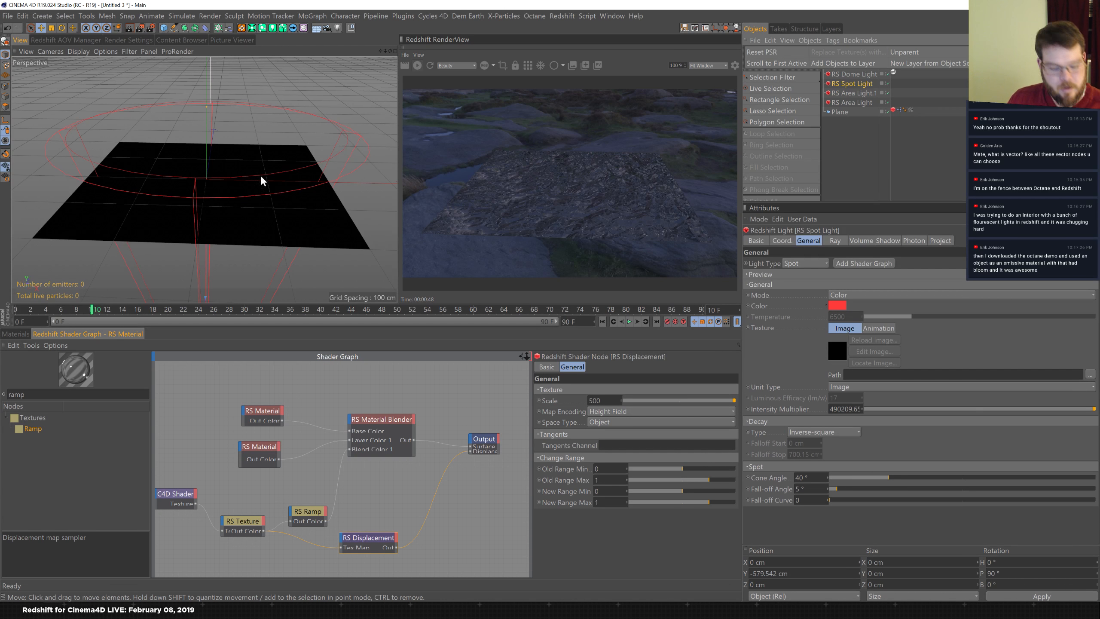
{"action": "scroll", "coordinate": [275, 109], "scroll_direction": "up", "scroll_amount": 5}
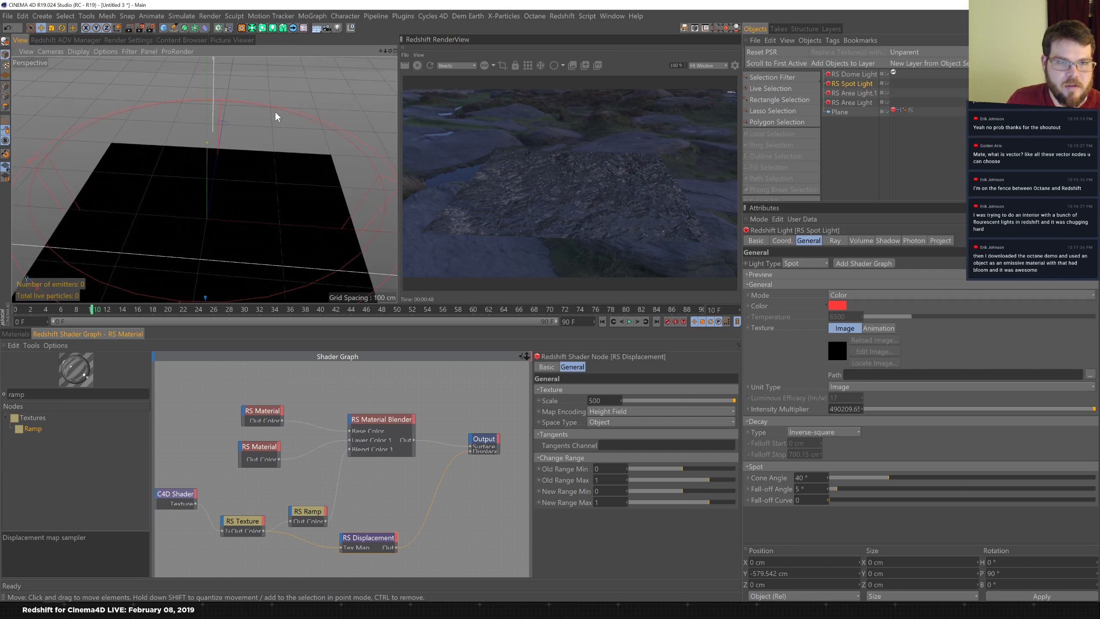
{"action": "left_click_drag", "start_coordinate": [246, 128], "coordinate": [287, 130], "text": "alt"}
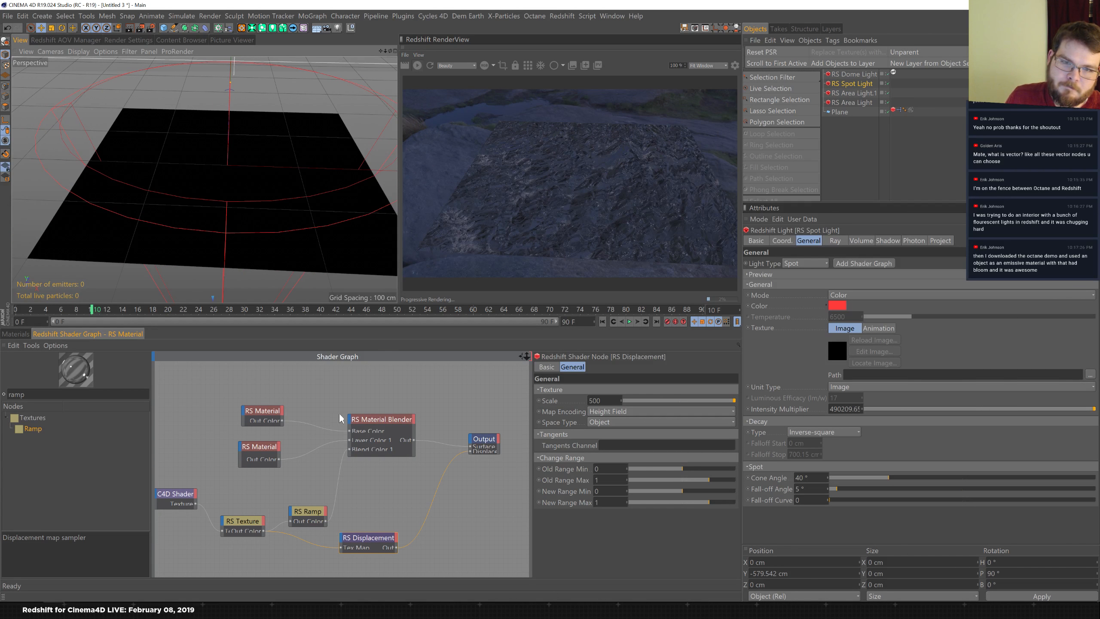
- Tidy the shader graph by moving the RS Ramp, RS Displacement and RS Texture nodes closer together
{"action": "left_click_drag", "start_coordinate": [311, 511], "coordinate": [311, 493]}
{"action": "left_click_drag", "start_coordinate": [373, 545], "coordinate": [359, 538]}
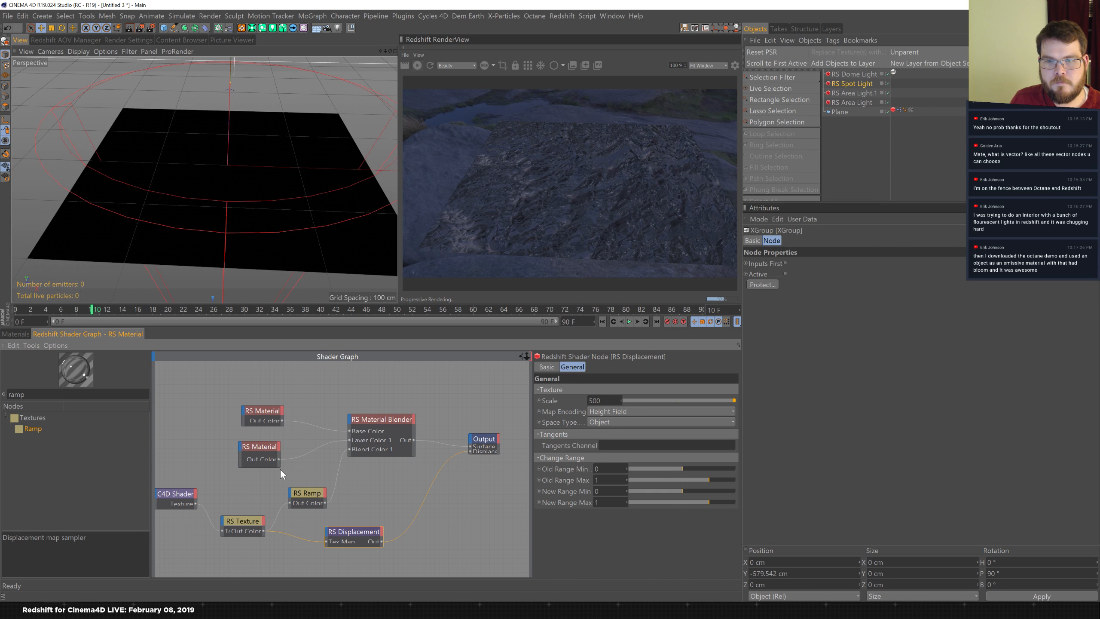
{"action": "left_click", "coordinate": [241, 517]}
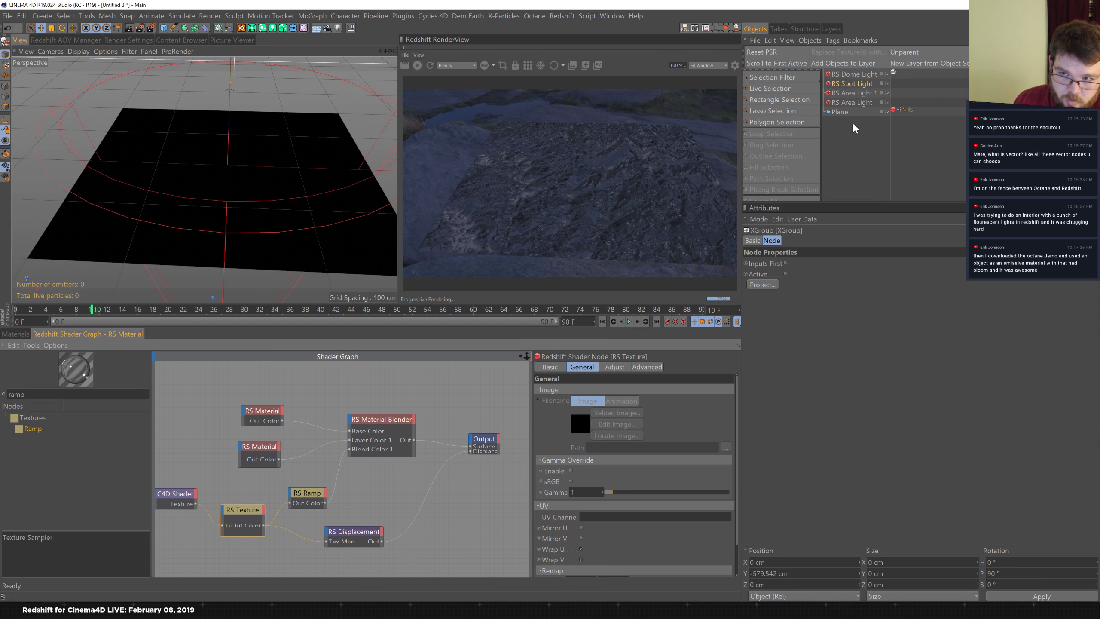
- Add the Plane object to the shader graph as a node and inspect its available coordinate output ports, including Global Position
{"action": "left_click_drag", "start_coordinate": [838, 112], "coordinate": [167, 417]}
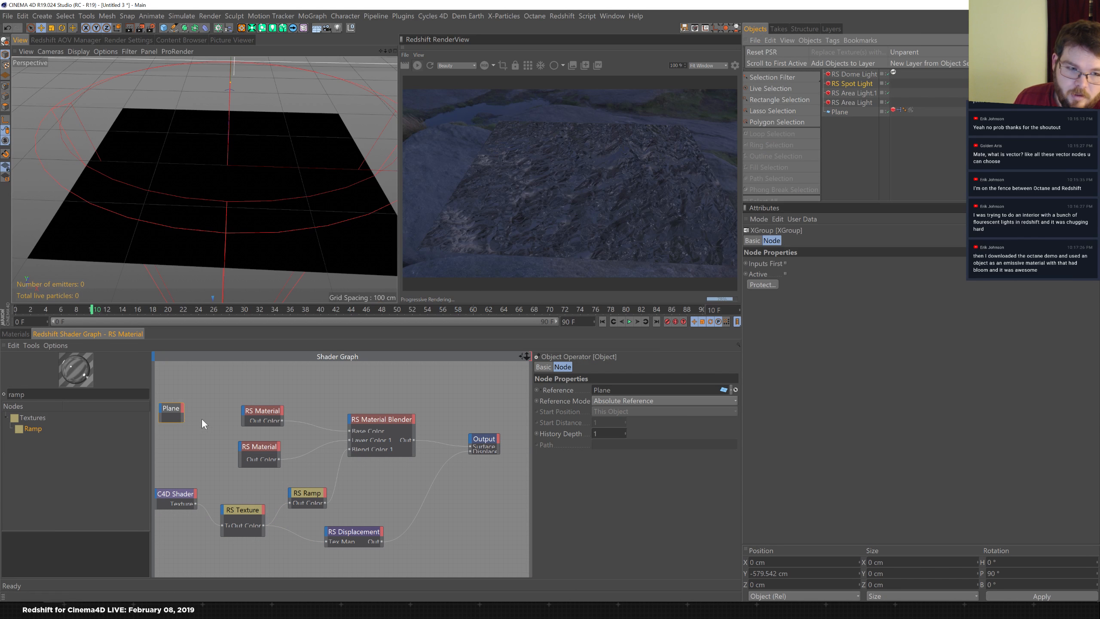
{"action": "left_click", "coordinate": [181, 409]}
{"action": "mouse_move", "coordinate": [245, 426]}
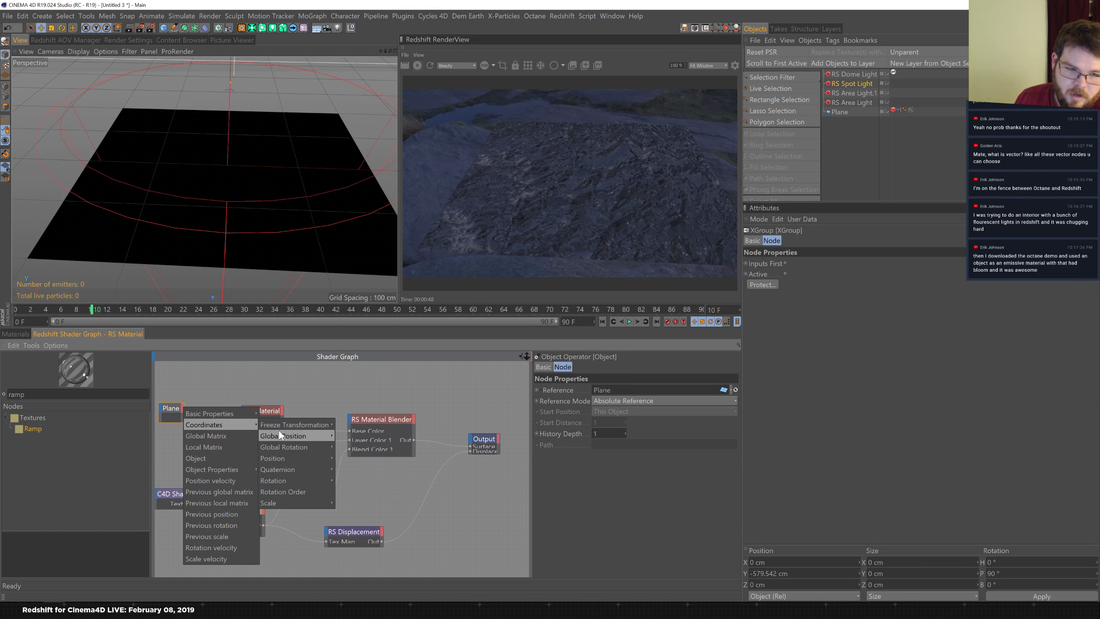
{"action": "mouse_move", "coordinate": [285, 432]}
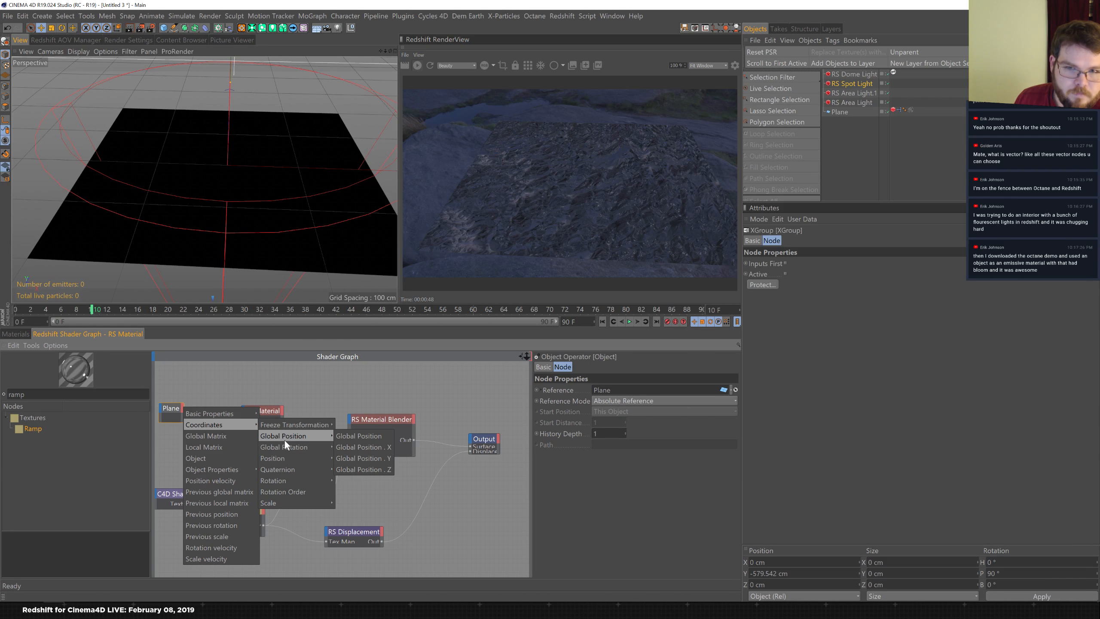
{"action": "left_click", "coordinate": [333, 390]}
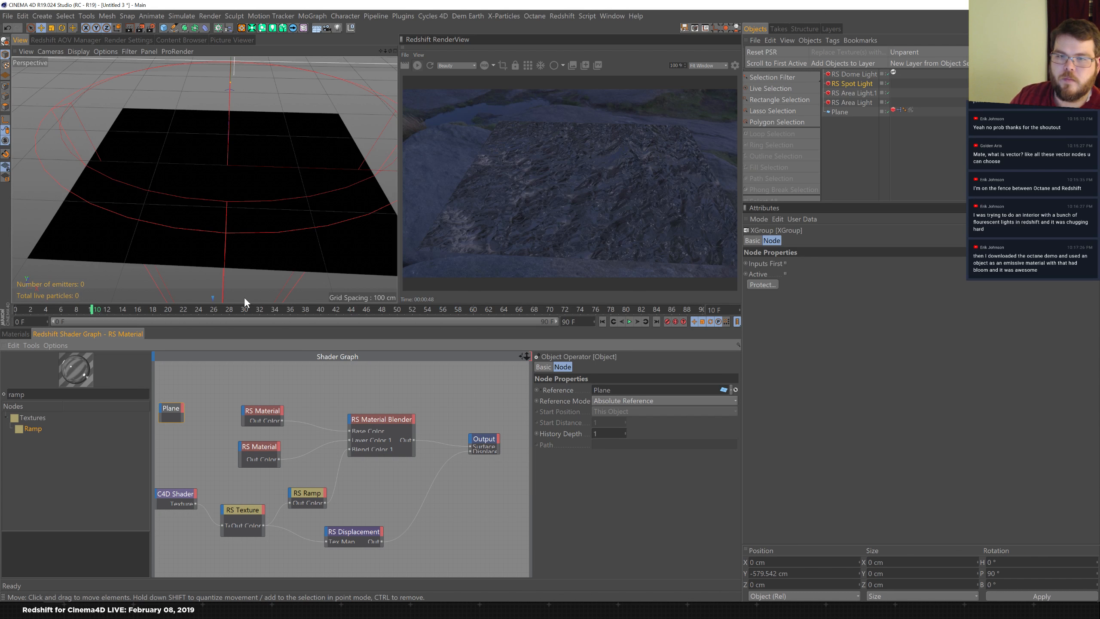
- Create a new empty project
{"action": "left_click", "coordinate": [608, 16]}
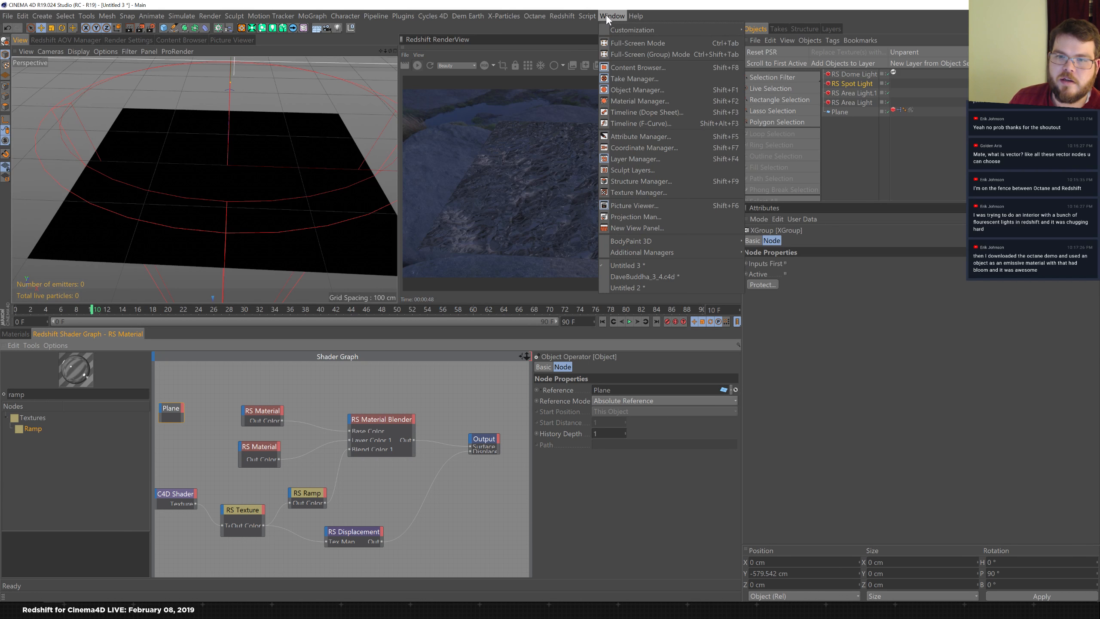
{"action": "left_click", "coordinate": [612, 3]}
{"action": "left_click", "coordinate": [9, 16]}
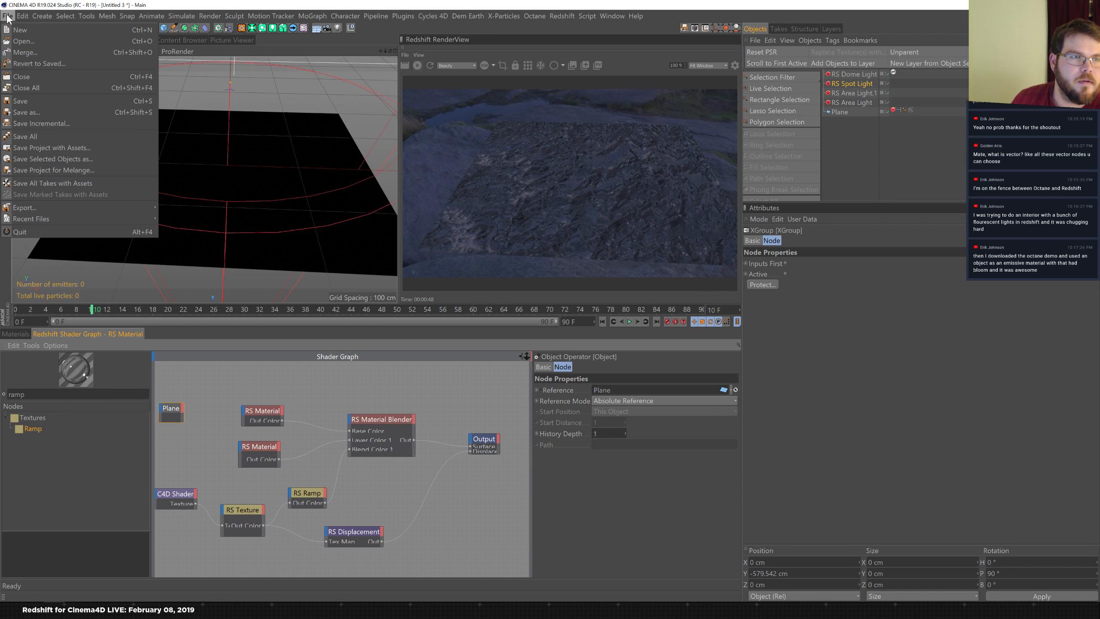
{"action": "left_click", "coordinate": [19, 31]}
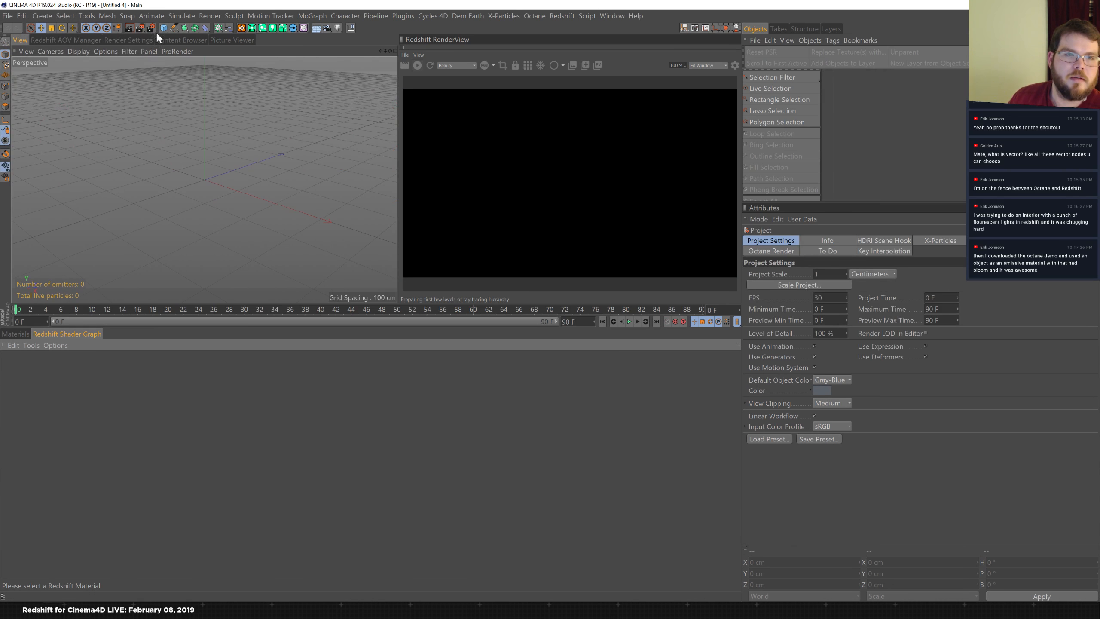
- Add a cube and scale it uniformly to about 1489 cm so it encloses the view like a room
{"action": "left_click", "coordinate": [165, 27]}
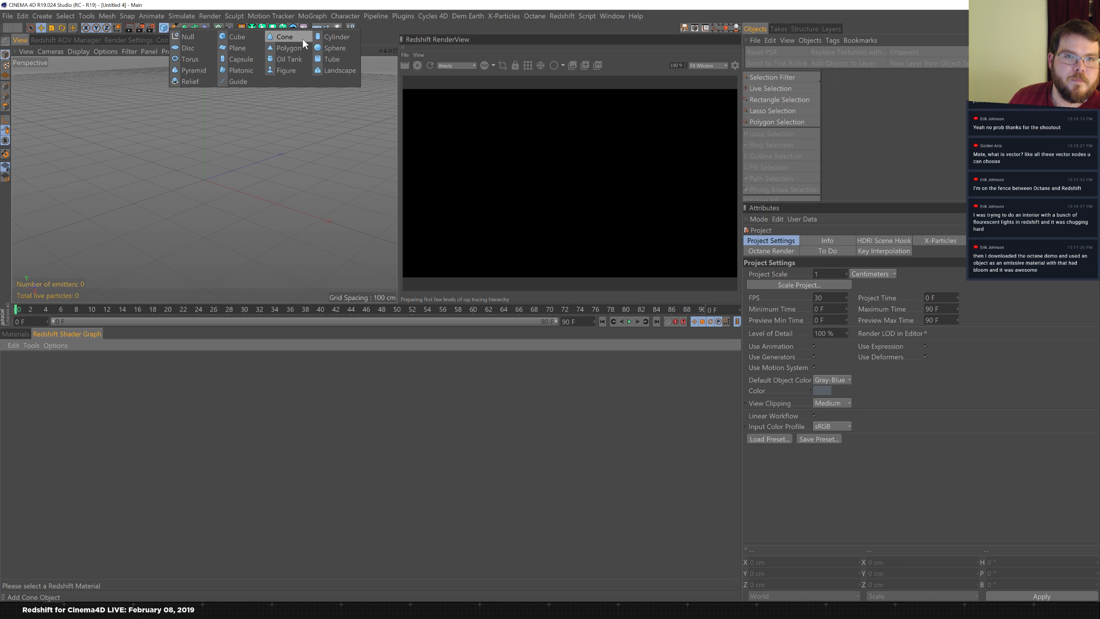
{"action": "left_click", "coordinate": [235, 37]}
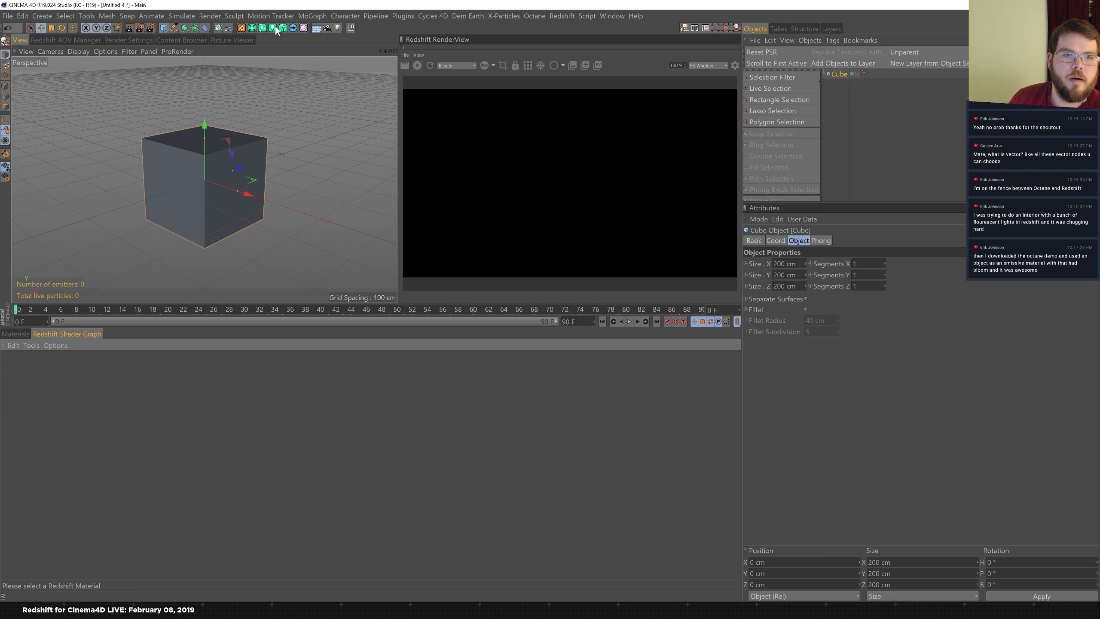
{"action": "key", "text": "t"}
{"action": "left_click_drag", "start_coordinate": [252, 203], "coordinate": [317, 173]}
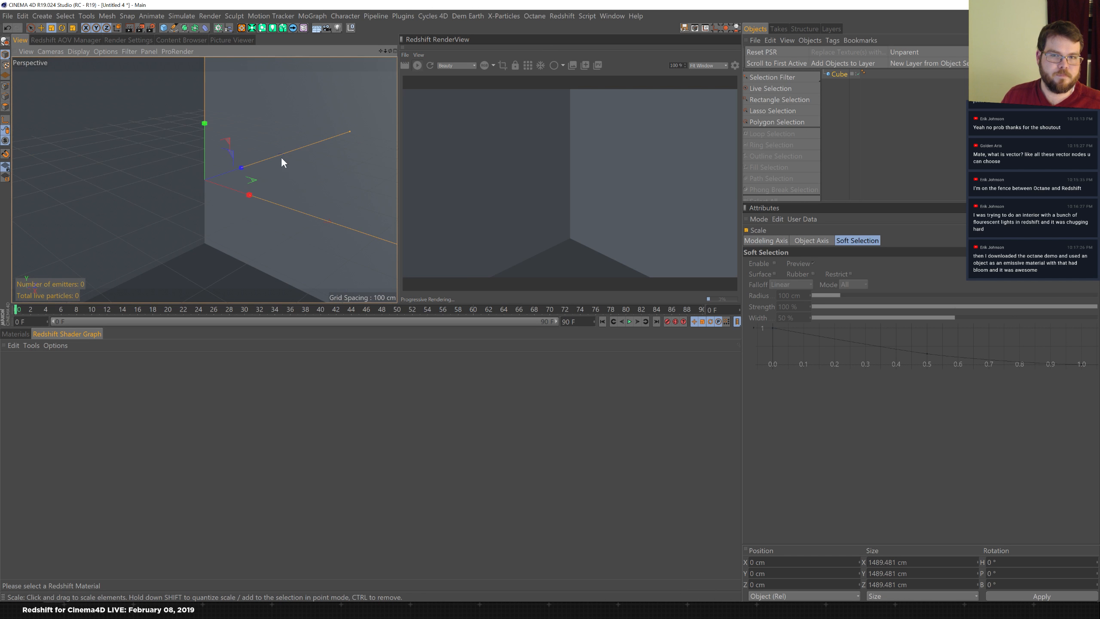
{"action": "mouse_move", "coordinate": [231, 199]}
{"action": "left_mouse_down", "text": "alt"}
{"action": "mouse_move", "coordinate": [204, 208]}
{"action": "mouse_move", "coordinate": [232, 202]}
{"action": "mouse_move", "coordinate": [226, 210]}
{"action": "mouse_move", "coordinate": [229, 191]}
{"action": "left_mouse_up", "text": "alt"}
- Create a Redshift material and apply it to the cube
{"action": "left_click", "coordinate": [30, 333]}
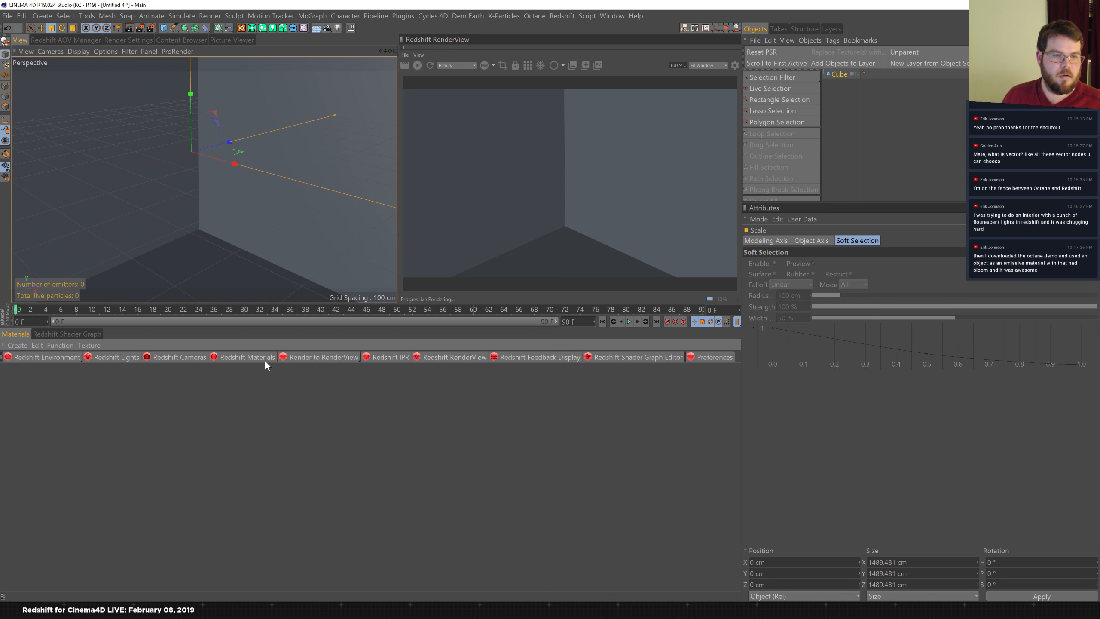
{"action": "left_click", "coordinate": [265, 358]}
{"action": "left_click", "coordinate": [301, 361]}
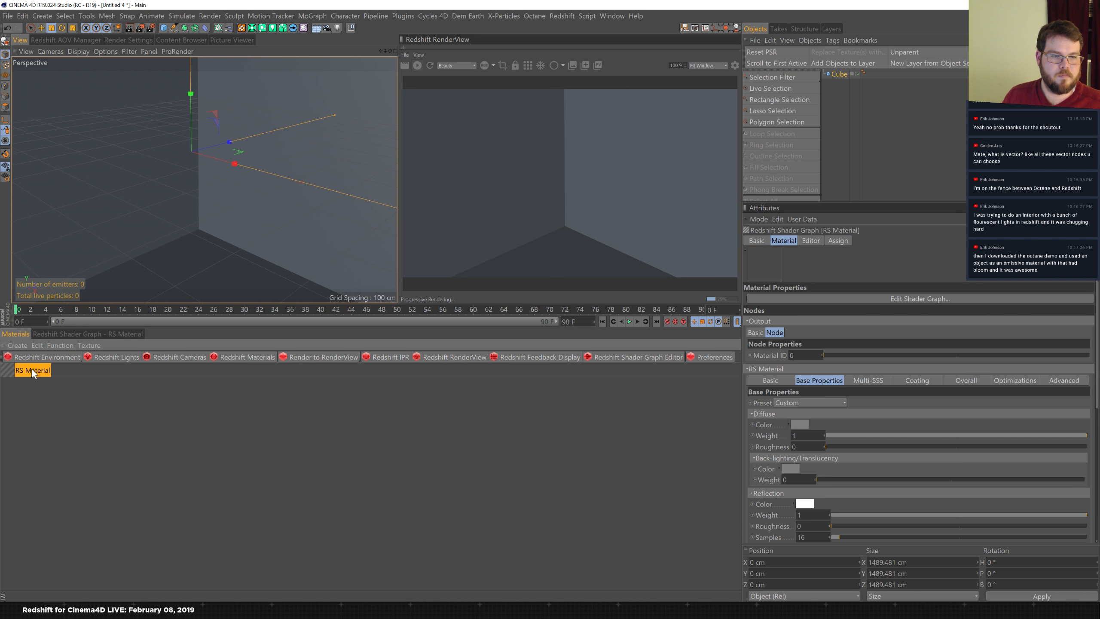
{"action": "left_click_drag", "start_coordinate": [29, 369], "coordinate": [214, 223]}
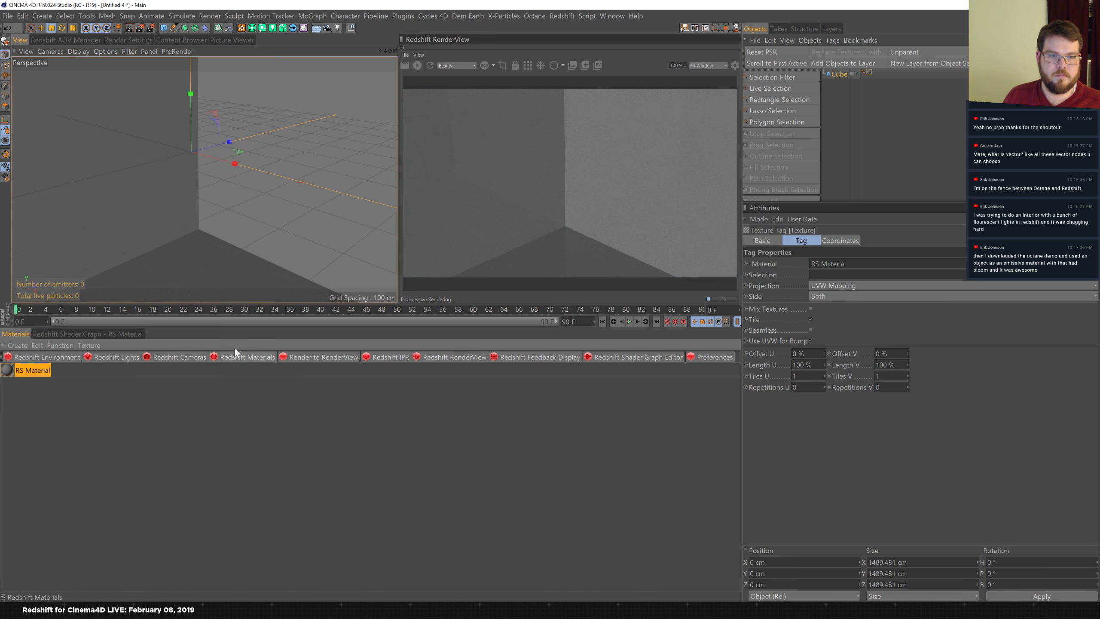
- Set the renderer to Redshift and disable the Default Light in its integration options
{"action": "left_click", "coordinate": [82, 38]}
{"action": "left_click", "coordinate": [147, 41]}
{"action": "left_click", "coordinate": [82, 56]}
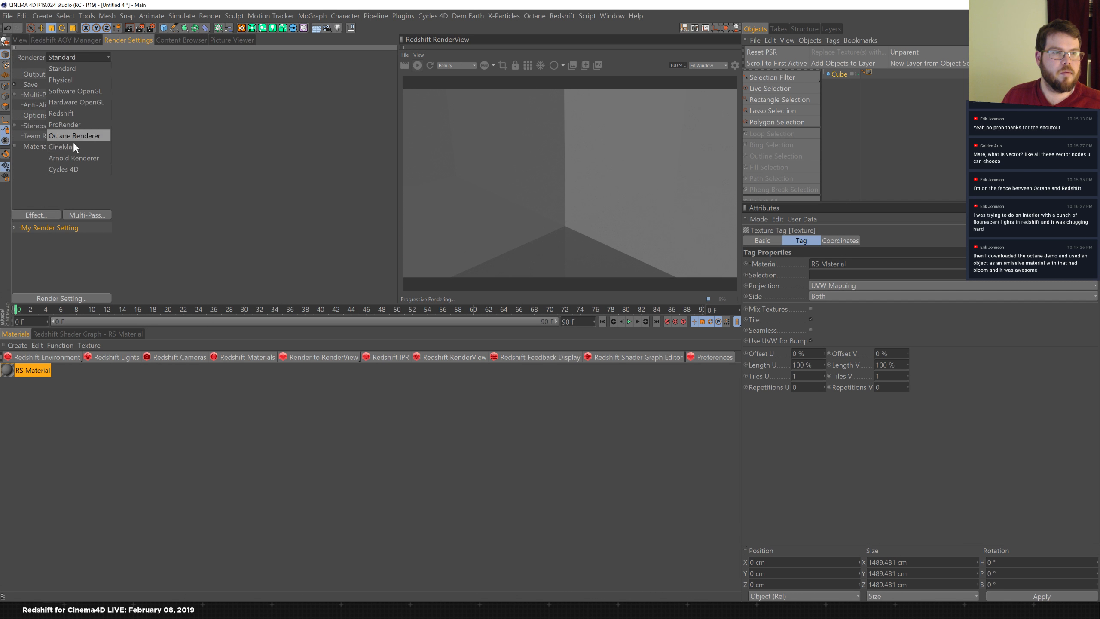
{"action": "left_click", "coordinate": [82, 113]}
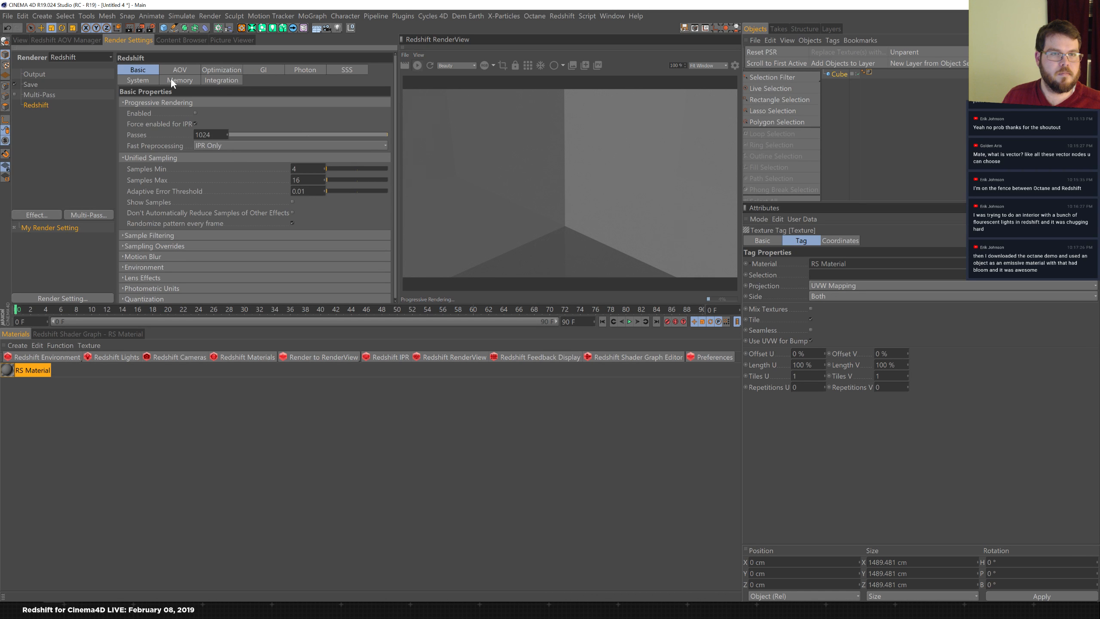
{"action": "left_click", "coordinate": [208, 81]}
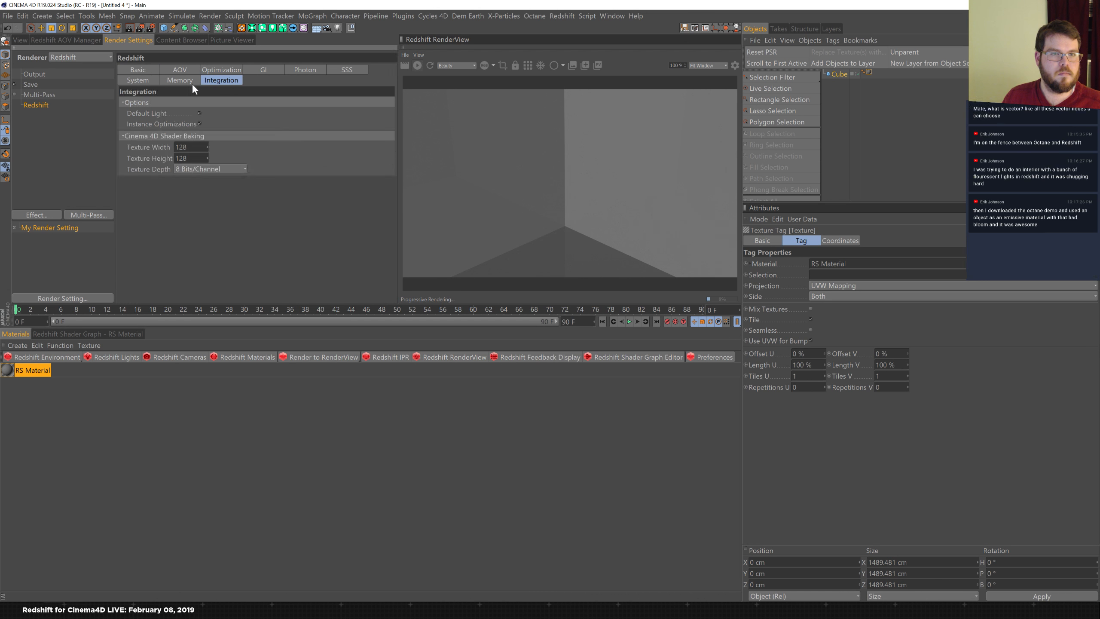
{"action": "left_click", "coordinate": [199, 112]}
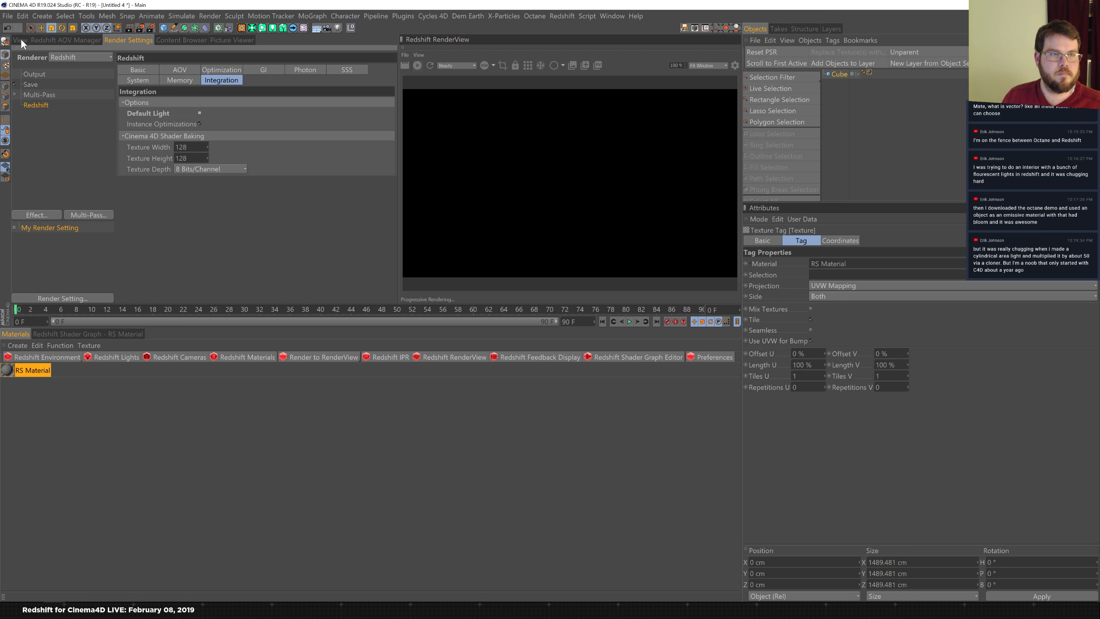
{"action": "left_click", "coordinate": [19, 40]}
- Add an RS Point Light inside the cube and place it at about X 66 cm, Y -37 cm
{"action": "left_click", "coordinate": [132, 360]}
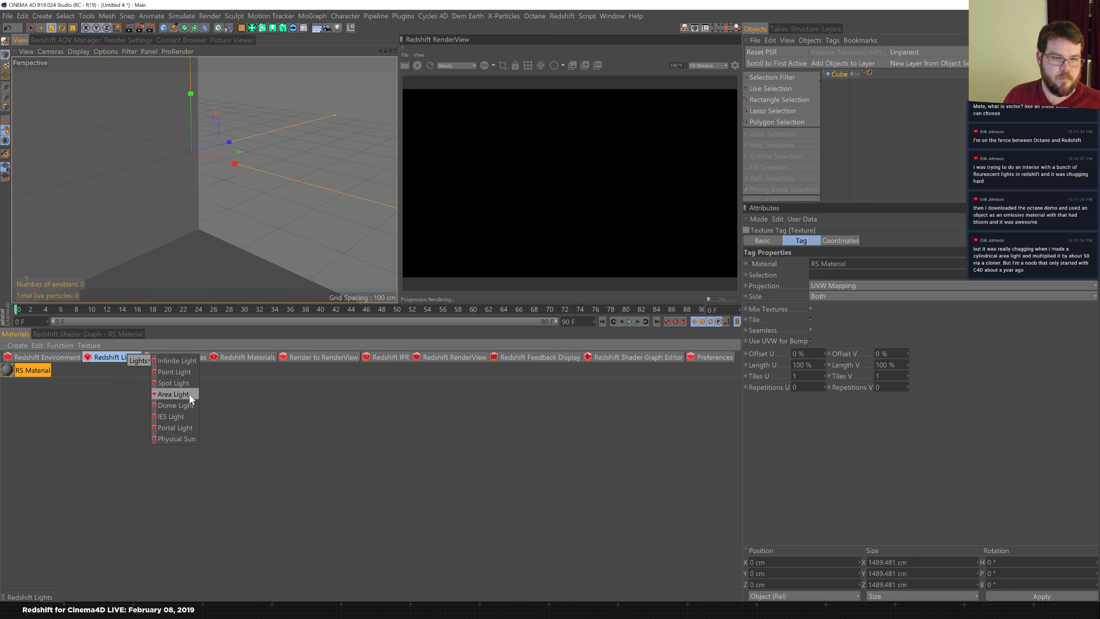
{"action": "left_click", "coordinate": [189, 372]}
{"action": "key", "text": "e"}
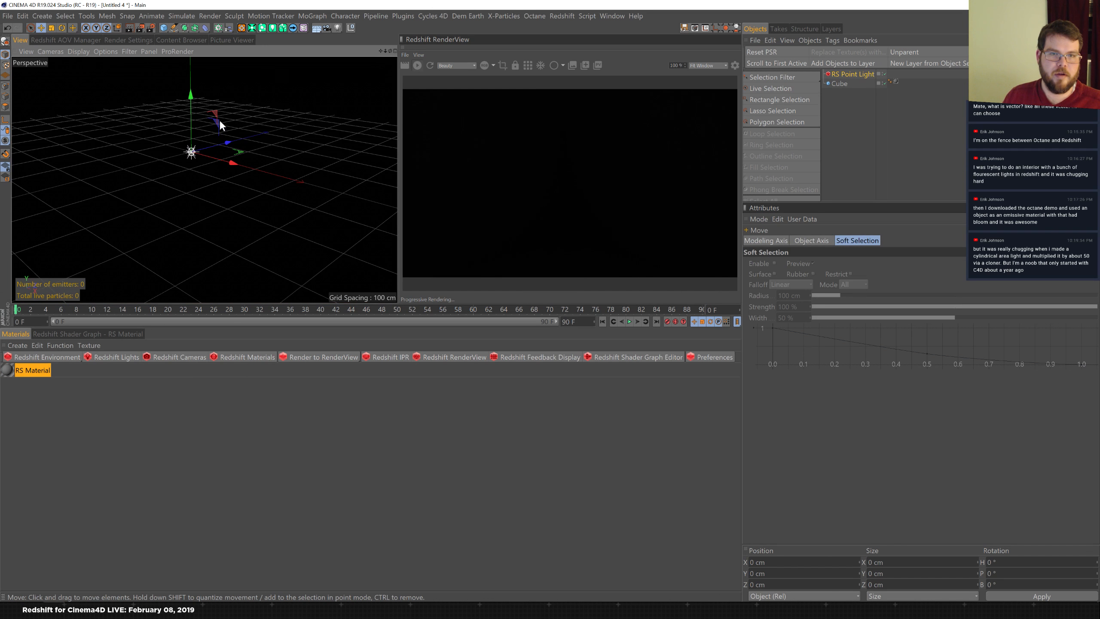
{"action": "left_click_drag", "start_coordinate": [191, 96], "coordinate": [190, 111]}
{"action": "left_click_drag", "start_coordinate": [233, 179], "coordinate": [252, 184]}
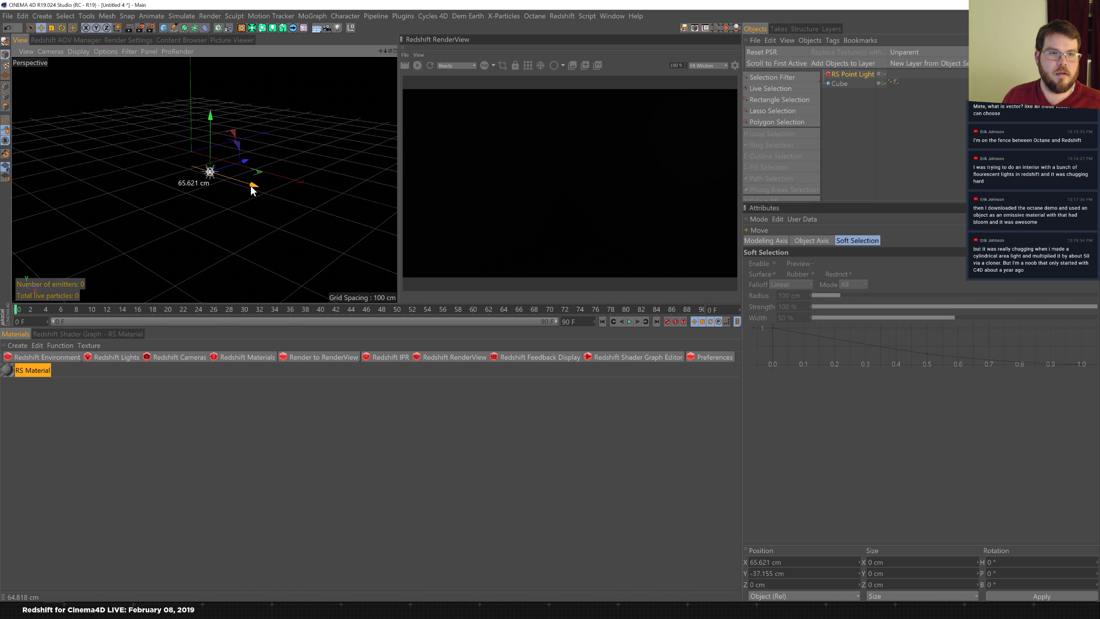
- Switch the viewport display to Lines and shift the point light to about X -5 cm
{"action": "left_click", "coordinate": [77, 52]}
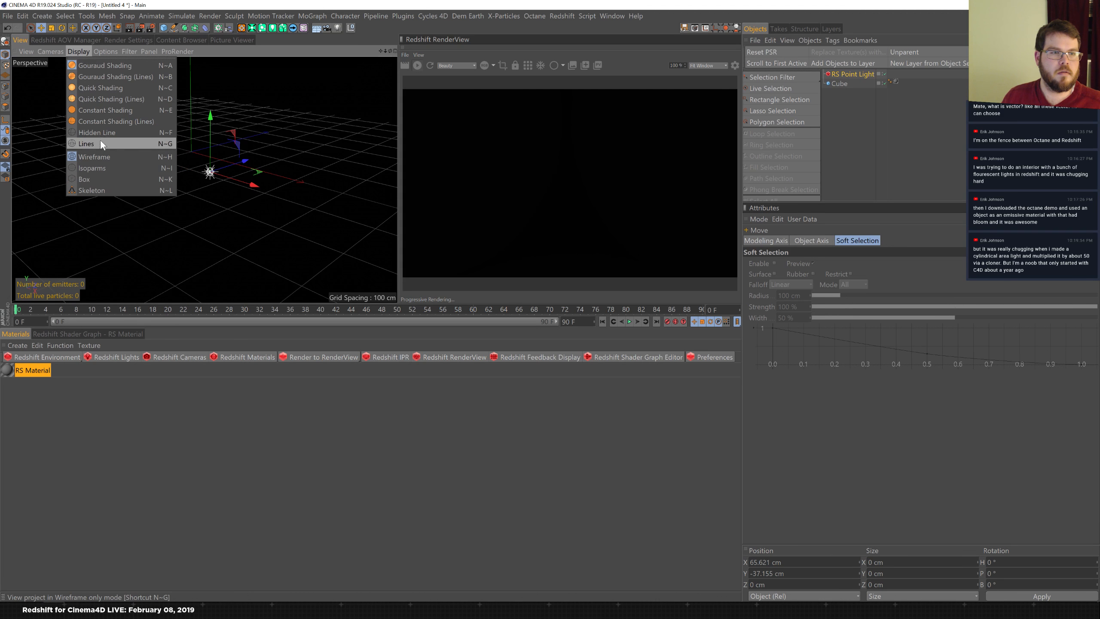
{"action": "left_click", "coordinate": [104, 144]}
{"action": "left_click_drag", "start_coordinate": [254, 189], "coordinate": [285, 172]}
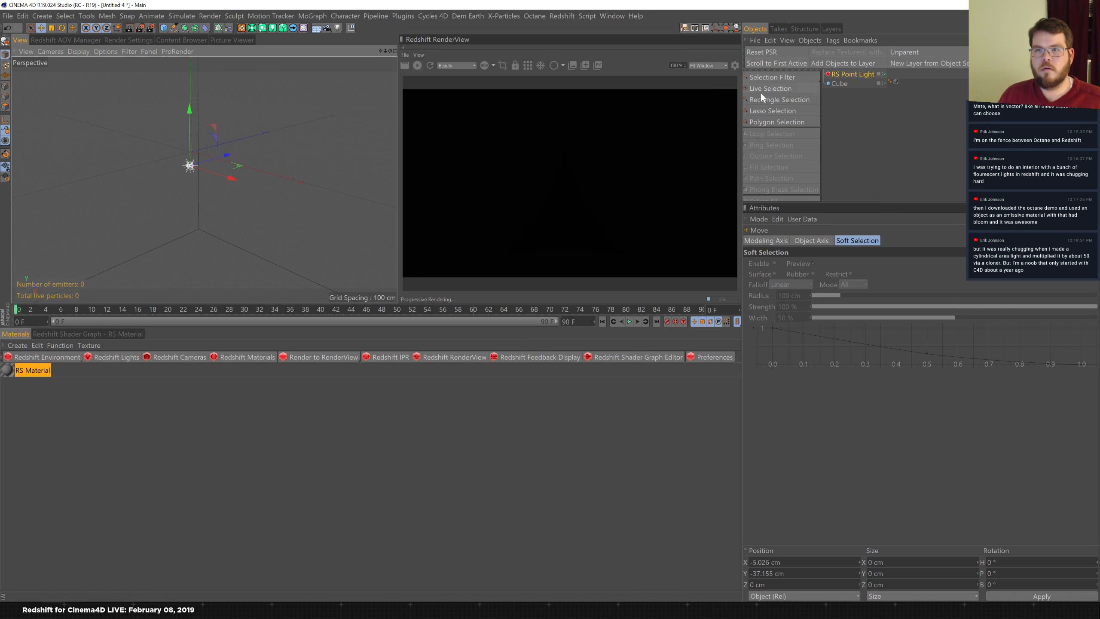
- Raise the point light's Intensity Multiplier to about 48540
{"action": "left_click", "coordinate": [850, 76]}
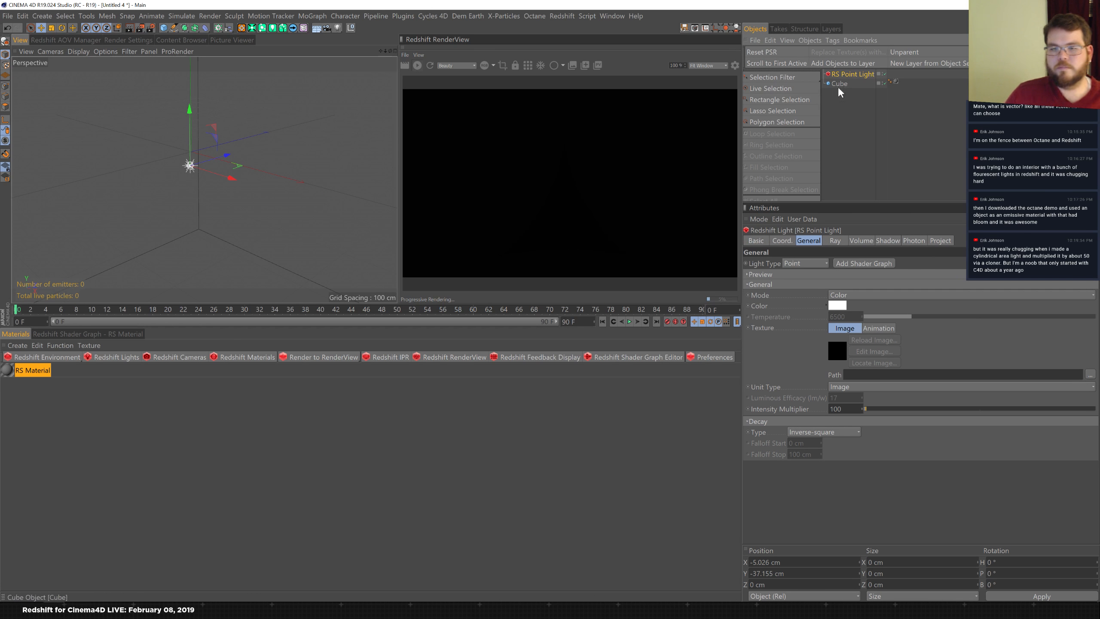
{"action": "left_click_drag", "start_coordinate": [974, 412], "coordinate": [1096, 409]}
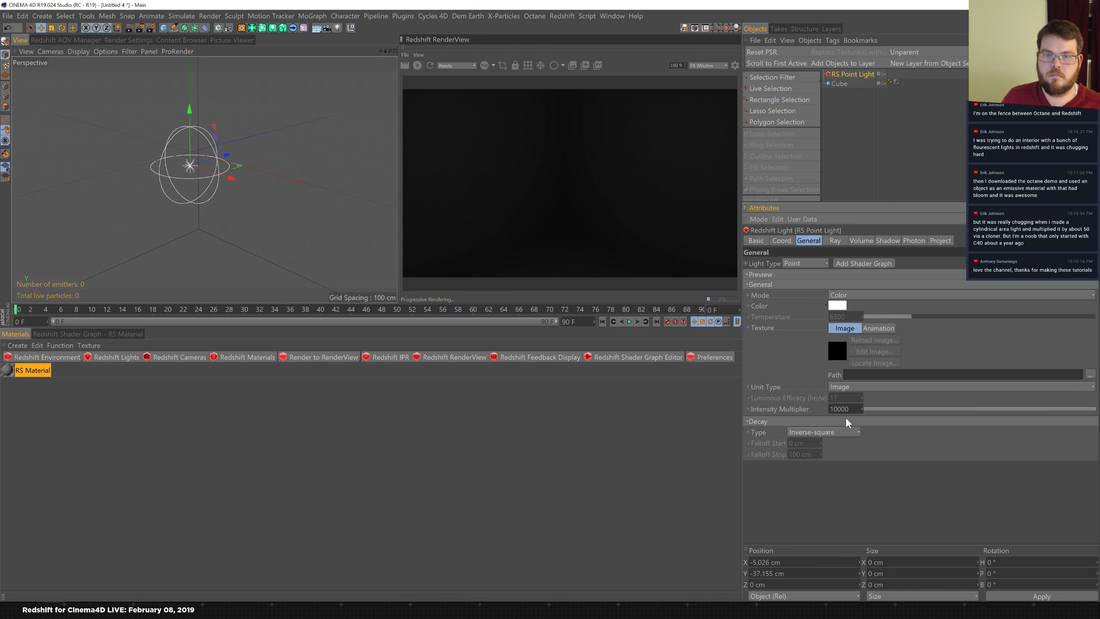
{"action": "left_click_drag", "start_coordinate": [862, 410], "coordinate": [879, 127]}
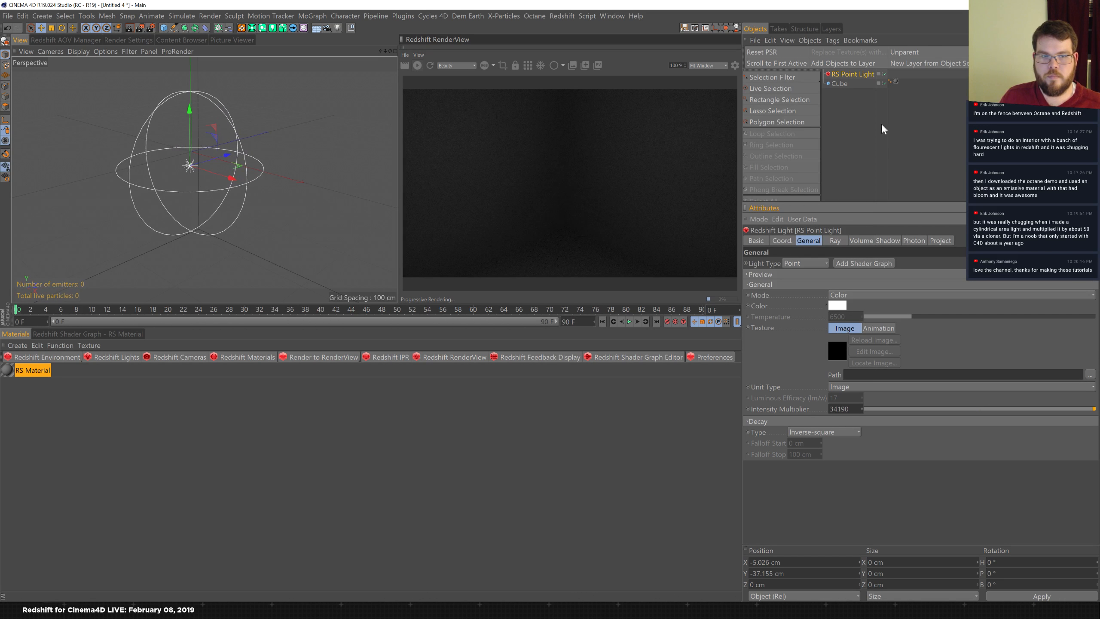
{"action": "left_click_drag", "start_coordinate": [862, 414], "coordinate": [868, 346]}
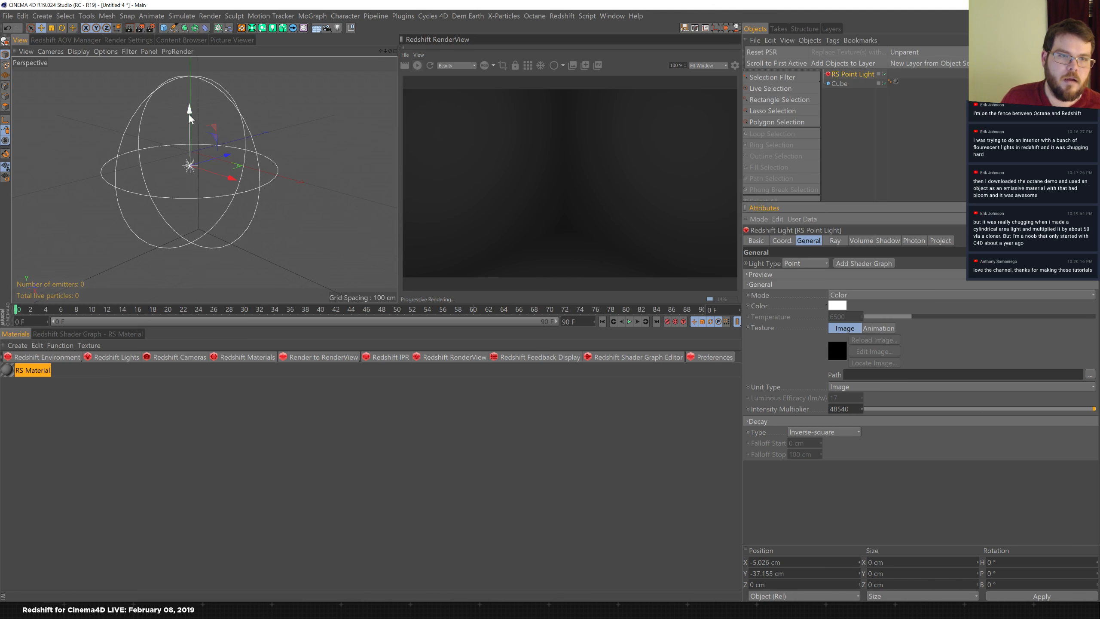
- Move the point light up to about Y 61 cm and increase its Intensity Multiplier to about 69920
{"action": "left_click_drag", "start_coordinate": [189, 117], "coordinate": [189, 79]}
{"action": "key", "text": "t"}
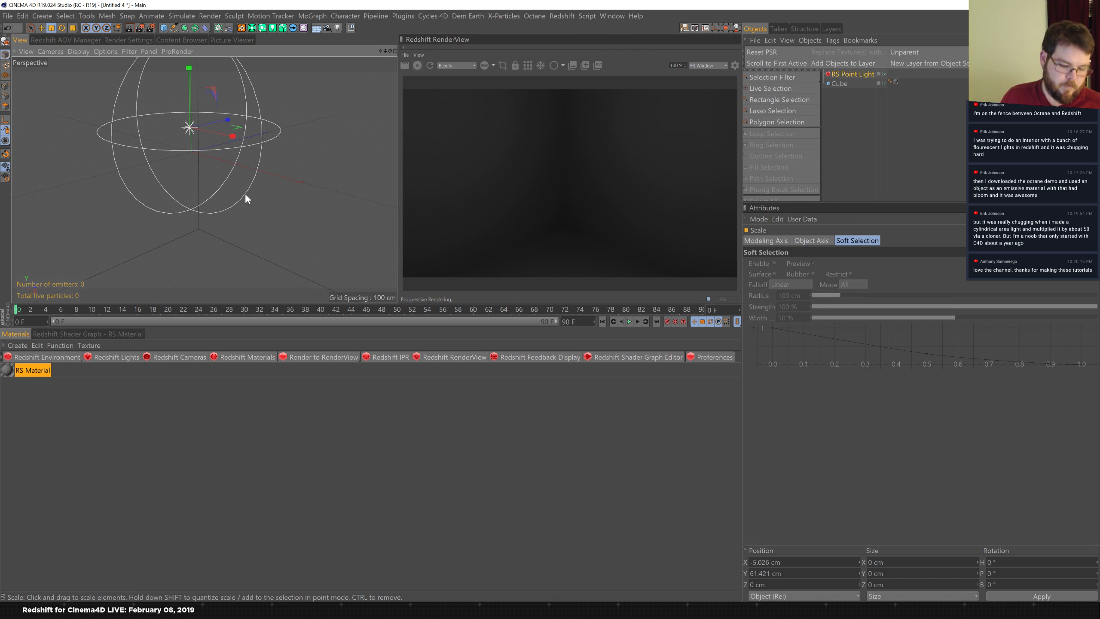
{"action": "left_click", "coordinate": [855, 74]}
{"action": "left_click_drag", "start_coordinate": [863, 413], "coordinate": [866, 370]}
{"action": "left_click_drag", "start_coordinate": [861, 413], "coordinate": [866, 385]}
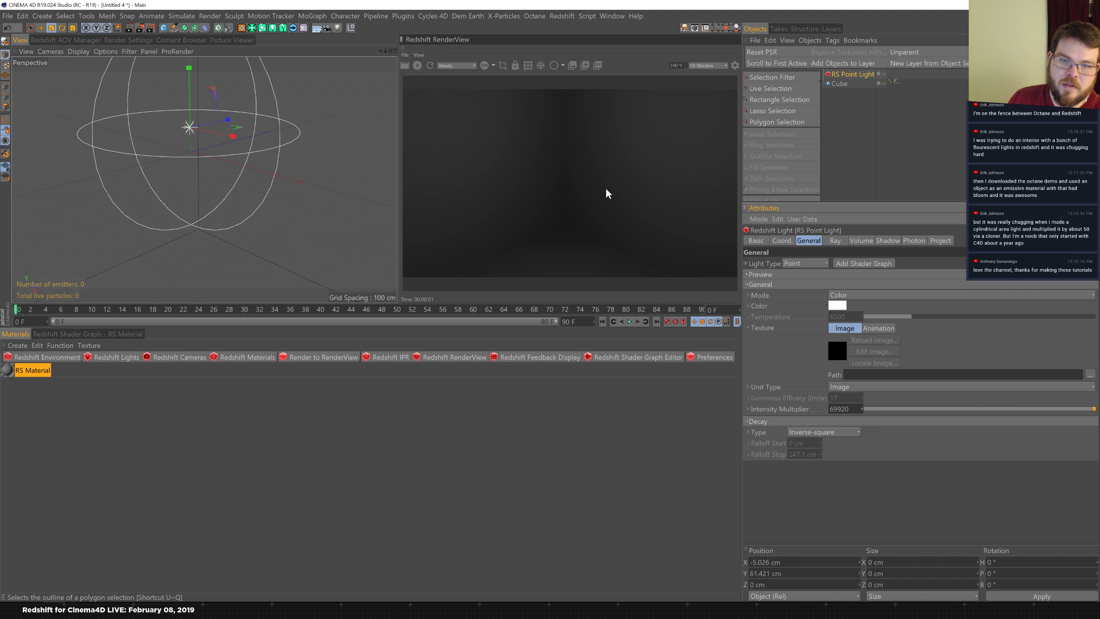
- Duplicate the cube, scale the copy down to about 460 cm, and move it to about Y -297 cm, Z 393 cm
{"action": "left_click", "coordinate": [845, 127]}
{"action": "left_click", "coordinate": [835, 84]}
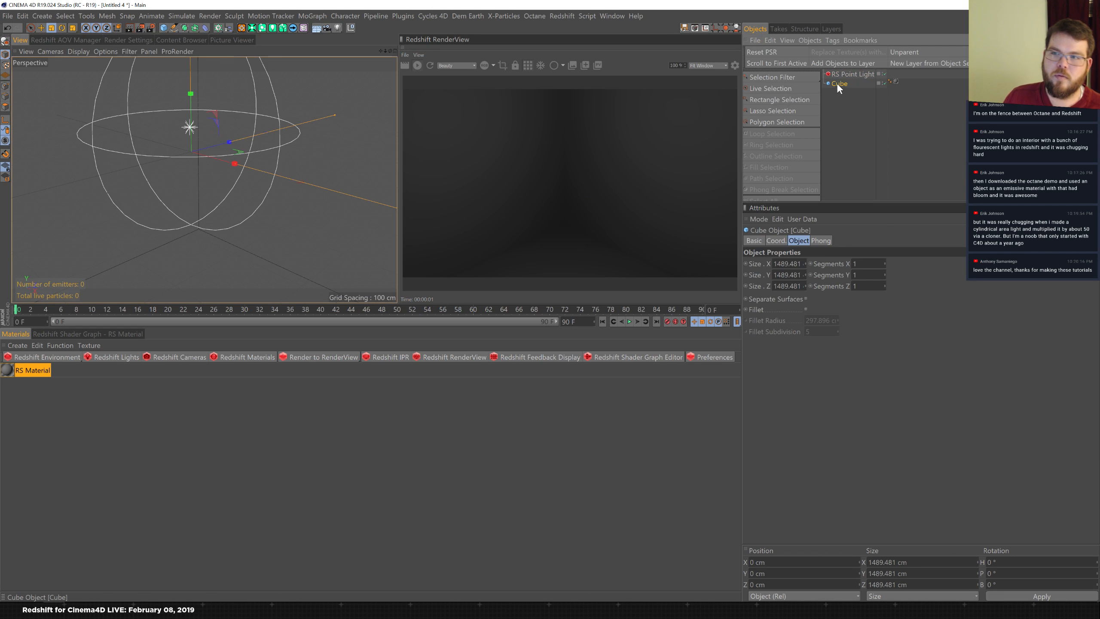
{"action": "left_click_drag", "start_coordinate": [839, 88], "coordinate": [840, 95], "text": "ctrl"}
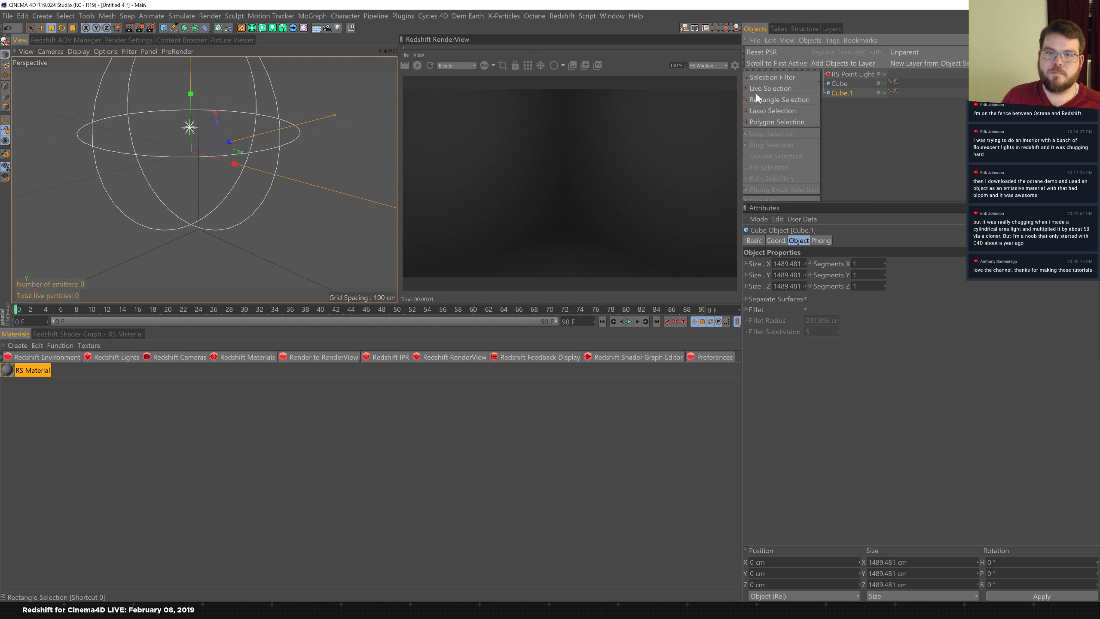
{"action": "key", "text": "t"}
{"action": "left_click_drag", "start_coordinate": [279, 208], "coordinate": [161, 236]}
{"action": "key", "text": "e"}
{"action": "left_click_drag", "start_coordinate": [191, 125], "coordinate": [281, 214]}
- Scale the original enclosing cube up to about 10625 cm
{"action": "left_click", "coordinate": [846, 84]}
{"action": "key", "text": "t"}
{"action": "left_click_drag", "start_coordinate": [292, 207], "coordinate": [695, 94]}
- Move the large enclosing cube to about X -1288 cm, Y 1099 cm
{"action": "key", "text": "e"}
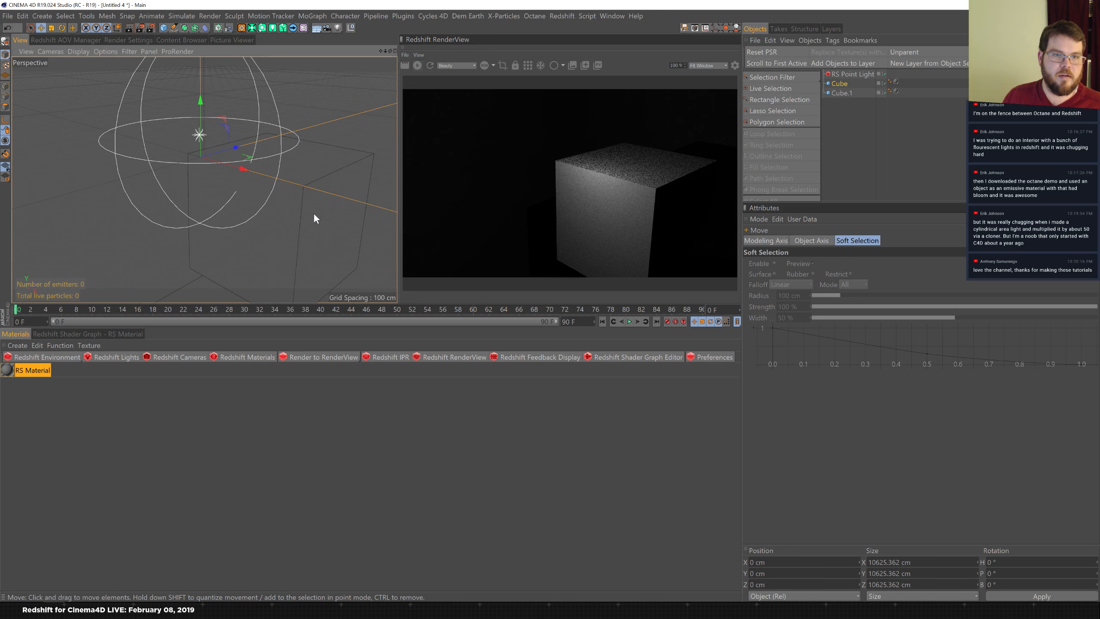
{"action": "left_click_drag", "start_coordinate": [240, 168], "coordinate": [43, 121]}
{"action": "right_click_drag", "start_coordinate": [252, 231], "coordinate": [250, 204], "text": "alt"}
{"action": "left_click_drag", "start_coordinate": [166, 112], "coordinate": [166, 83]}
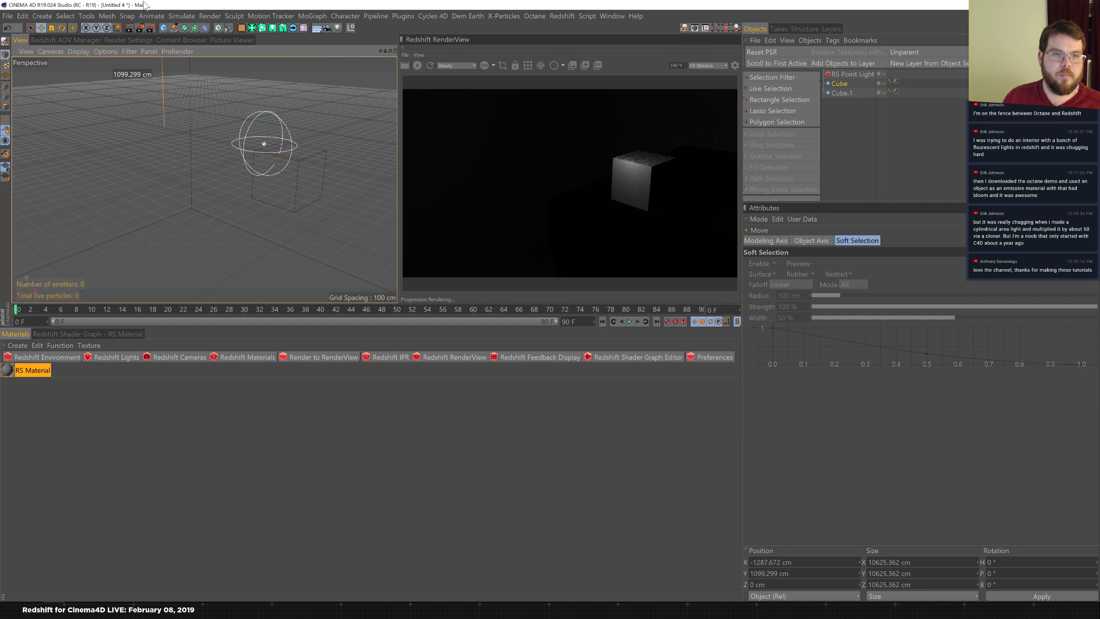
{"action": "mouse_move", "coordinate": [225, 140]}
{"action": "right_mouse_down", "text": "alt"}
{"action": "mouse_move", "coordinate": [176, 173]}
{"action": "mouse_move", "coordinate": [208, 171]}
{"action": "mouse_move", "coordinate": [219, 146]}
{"action": "right_mouse_up", "text": "alt"}
- Reduce the height of the large enclosing cube using its top size handle
{"action": "key", "text": "t"}
{"action": "right_click_drag", "start_coordinate": [307, 119], "coordinate": [244, 106], "text": "alt"}
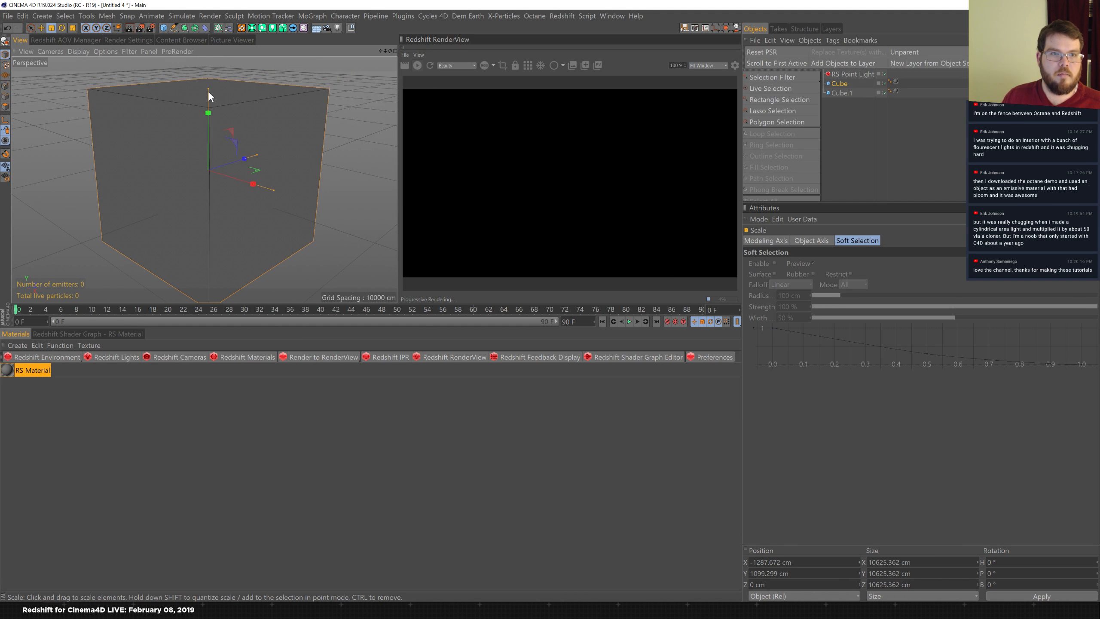
{"action": "left_click_drag", "start_coordinate": [208, 89], "coordinate": [221, 146]}
{"action": "right_click_drag", "start_coordinate": [212, 198], "coordinate": [338, 166], "text": "alt"}
{"action": "left_click_drag", "start_coordinate": [337, 171], "coordinate": [318, 204], "text": "alt"}
- Lower the small cube to about Y -1082 cm, well below the point light
{"action": "left_click", "coordinate": [842, 93]}
{"action": "key", "text": "e"}
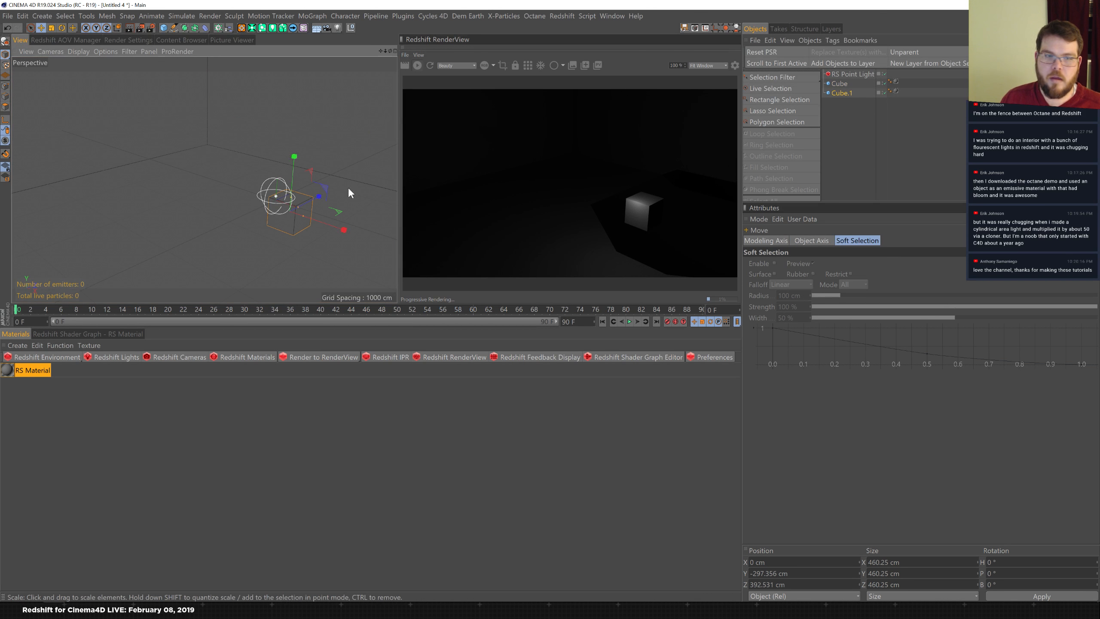
{"action": "left_click_drag", "start_coordinate": [297, 160], "coordinate": [296, 211]}
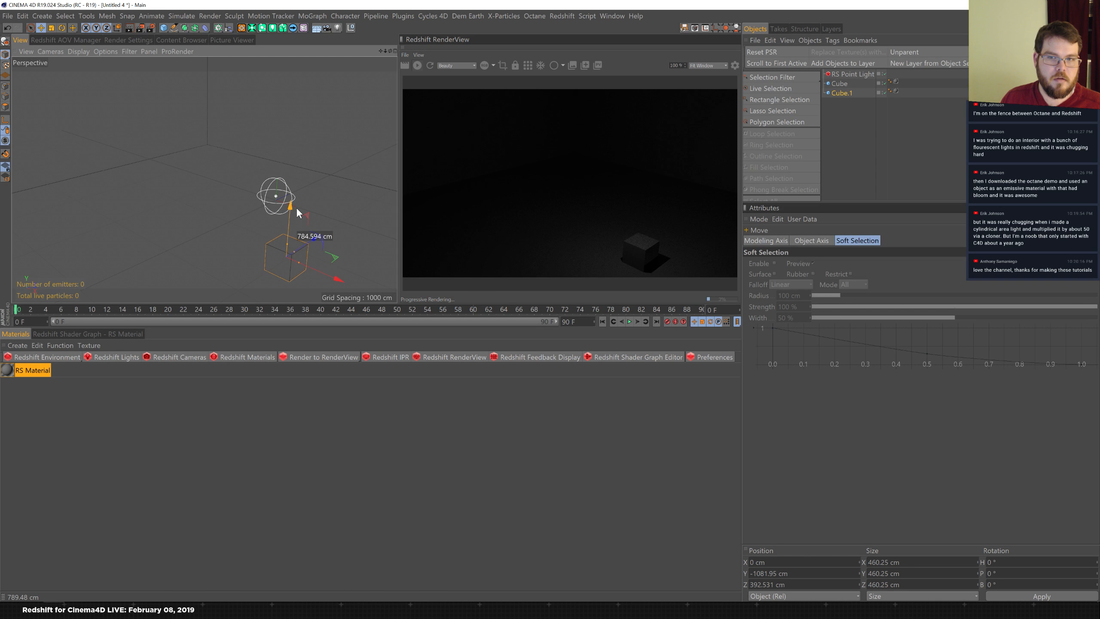
- Duplicate the small cube into four pillars spread across the room, stretching them to different heights, with the tallest about 4489 cm
{"action": "left_click_drag", "start_coordinate": [341, 276], "coordinate": [182, 270], "text": "ctrl"}
{"action": "left_click_drag", "start_coordinate": [167, 160], "coordinate": [186, 140]}
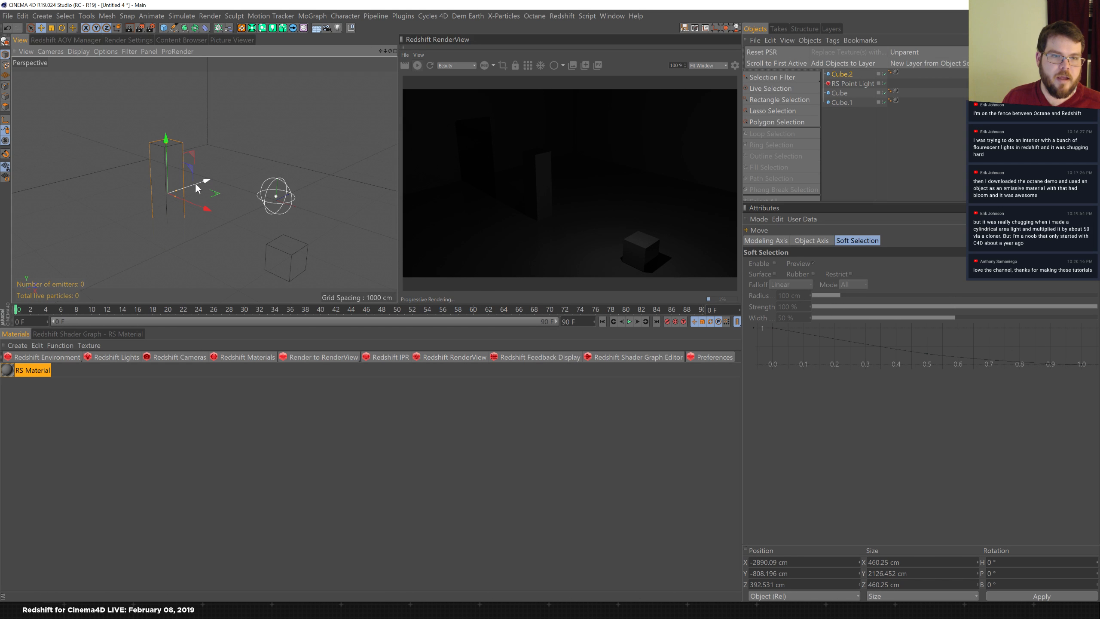
{"action": "left_click_drag", "start_coordinate": [192, 186], "coordinate": [195, 104], "text": "ctrl"}
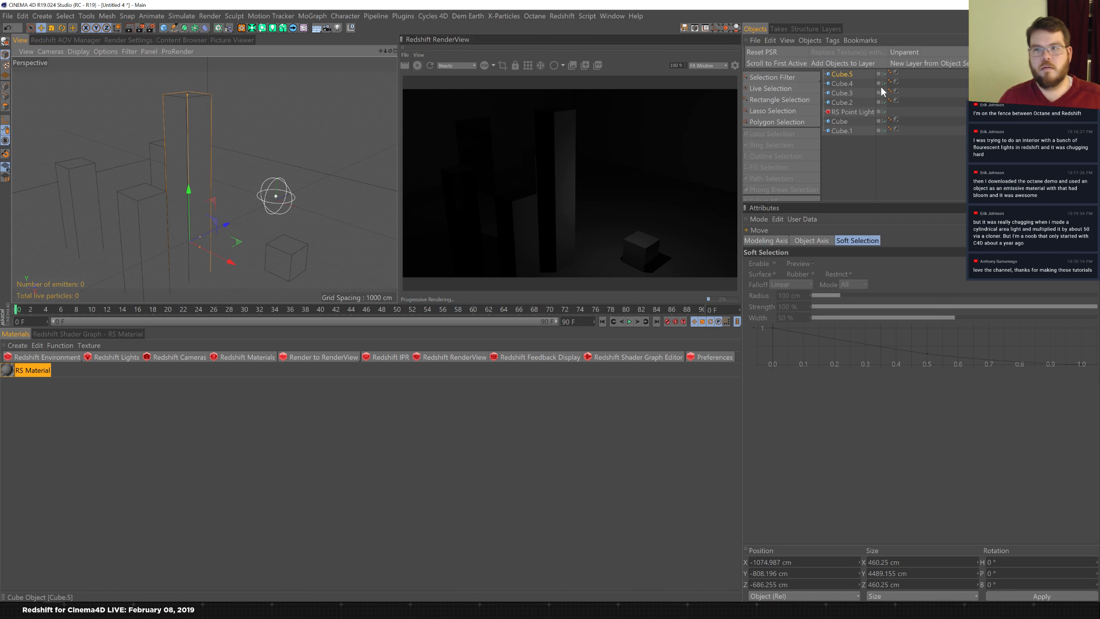
- Duplicate the point light into seven copies spread around the pillars and the small cube at the same height
{"action": "left_click", "coordinate": [852, 112]}
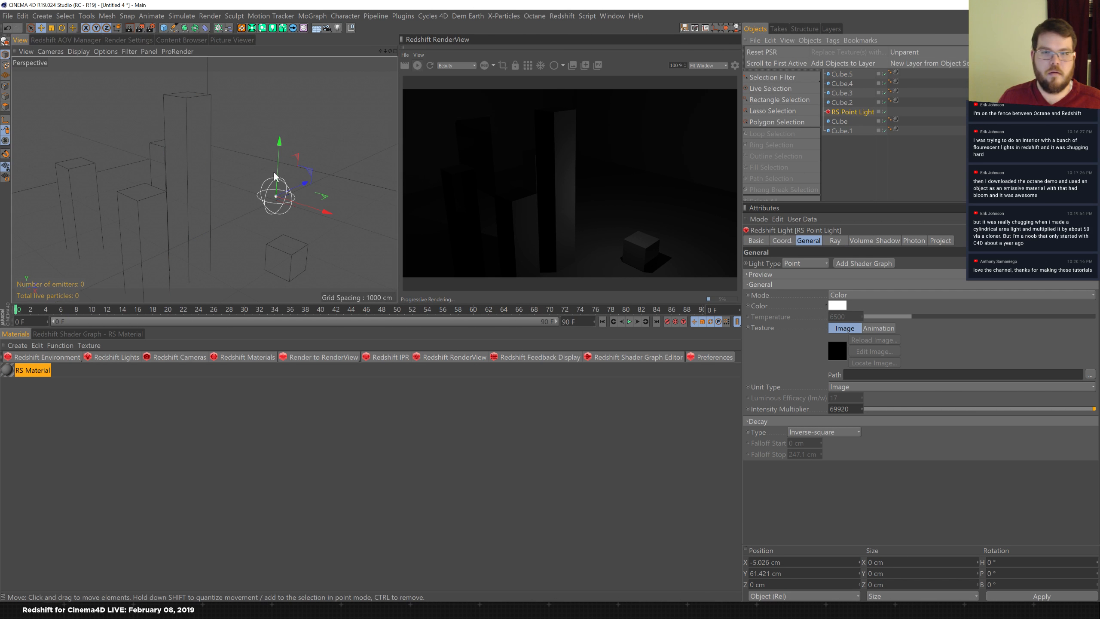
{"action": "left_click_drag", "start_coordinate": [307, 194], "coordinate": [75, 216], "text": "ctrl"}
{"action": "left_click_drag", "start_coordinate": [81, 178], "coordinate": [255, 119], "text": "ctrl"}
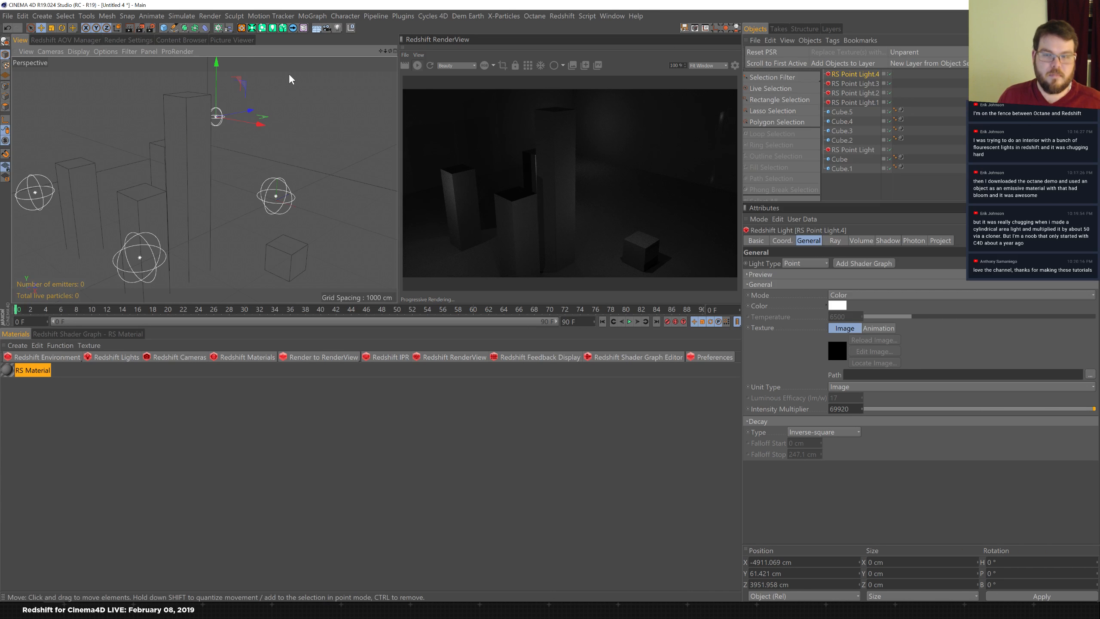
{"action": "left_click_drag", "start_coordinate": [262, 126], "coordinate": [444, 204], "text": "ctrl"}
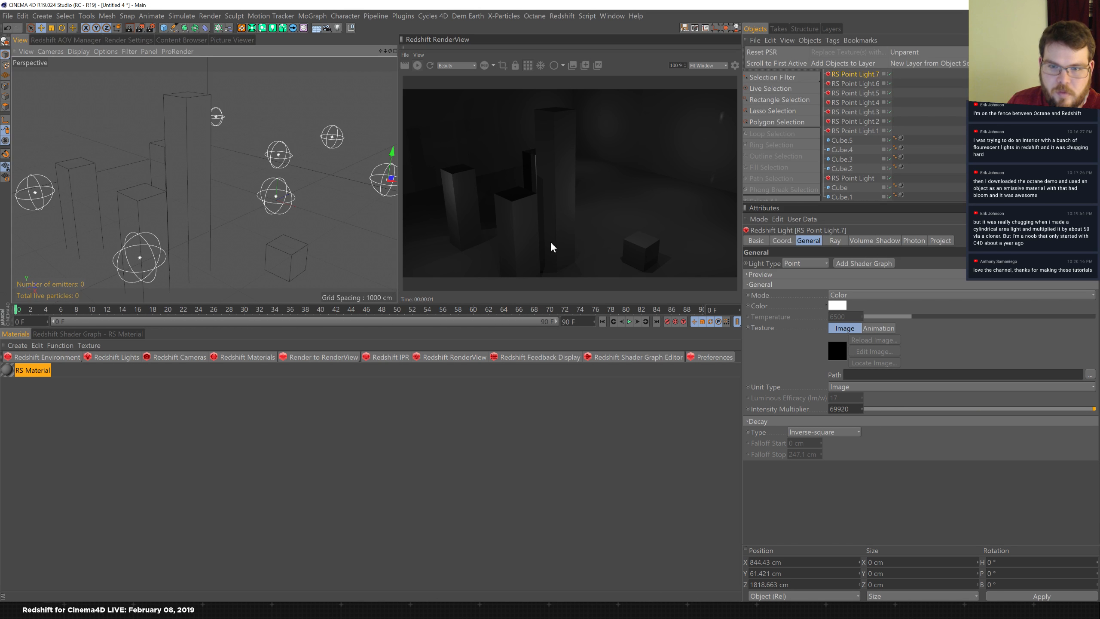
- Show the render preview in Samples mode and enable Override Samples for Light in the Redshift sampling overrides
{"action": "left_click", "coordinate": [564, 66]}
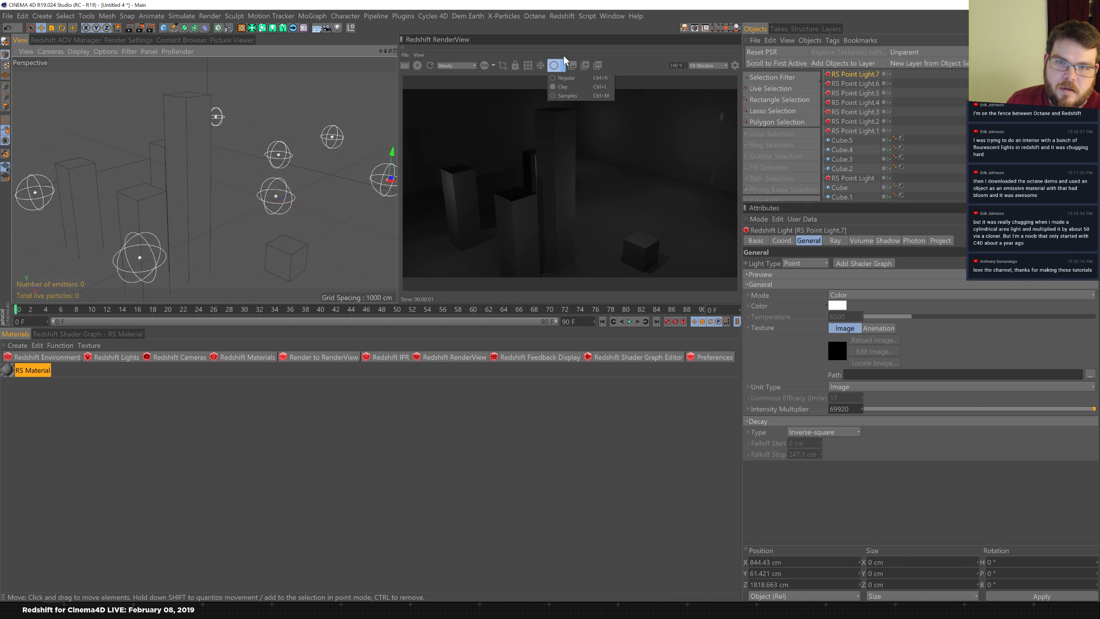
{"action": "left_click", "coordinate": [563, 96]}
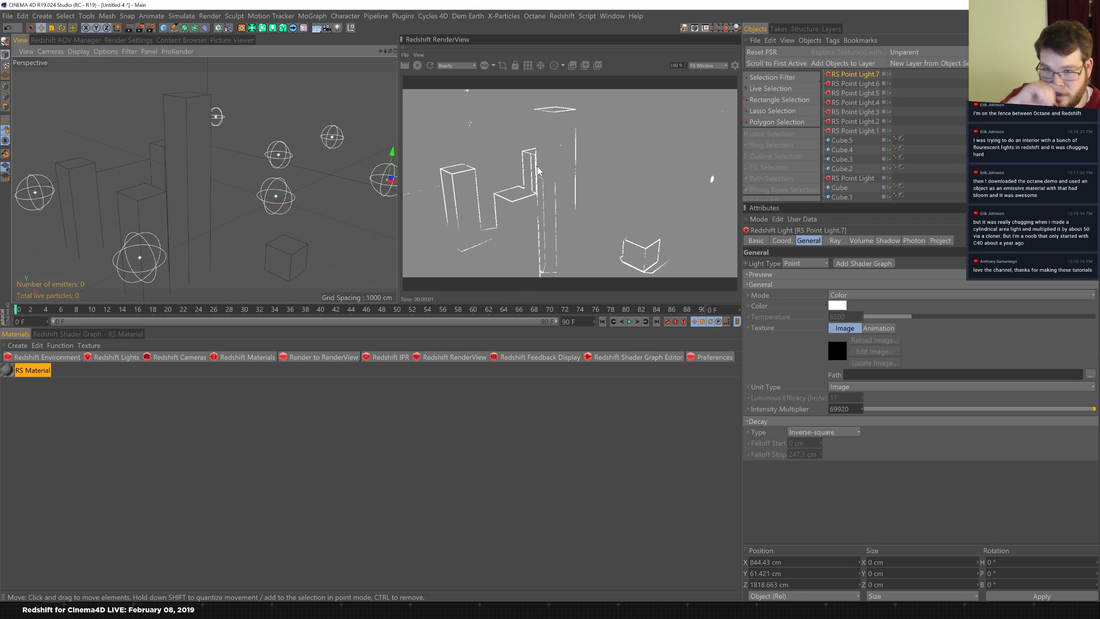
{"action": "left_click", "coordinate": [115, 42]}
{"action": "left_click", "coordinate": [147, 69]}
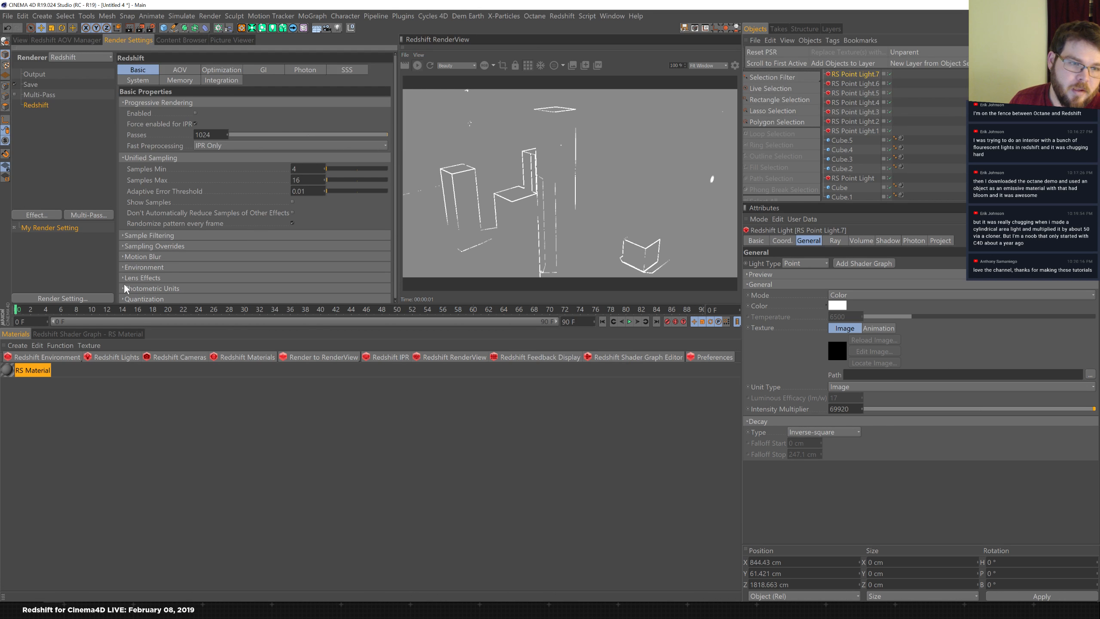
{"action": "left_click", "coordinate": [122, 247]}
{"action": "scroll", "coordinate": [391, 154], "scroll_direction": "down", "scroll_amount": 10}
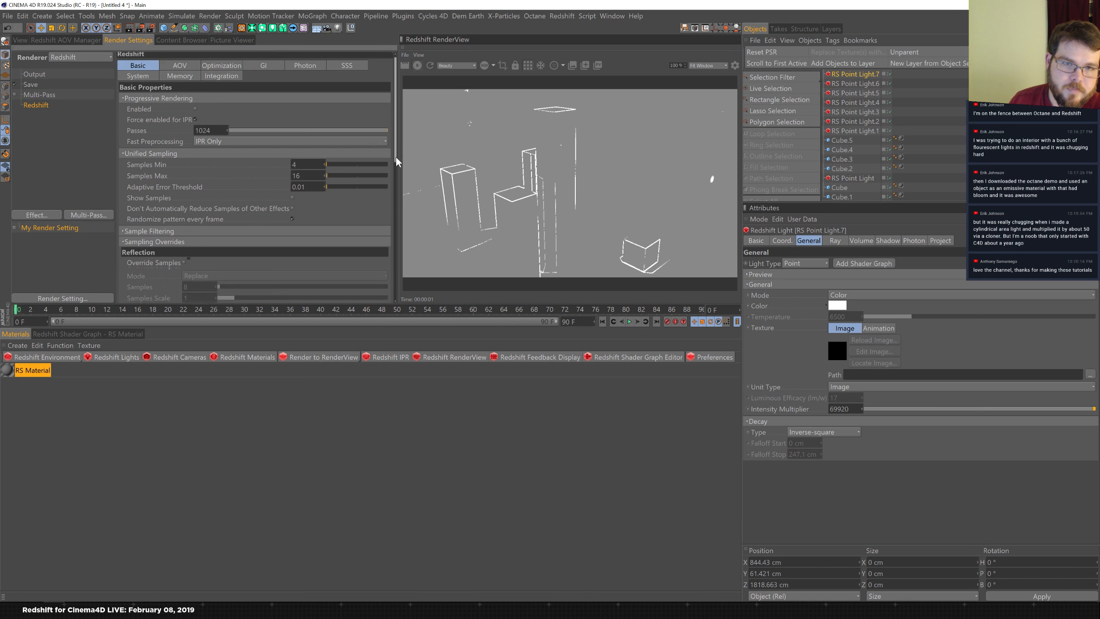
{"action": "left_click", "coordinate": [184, 155]}
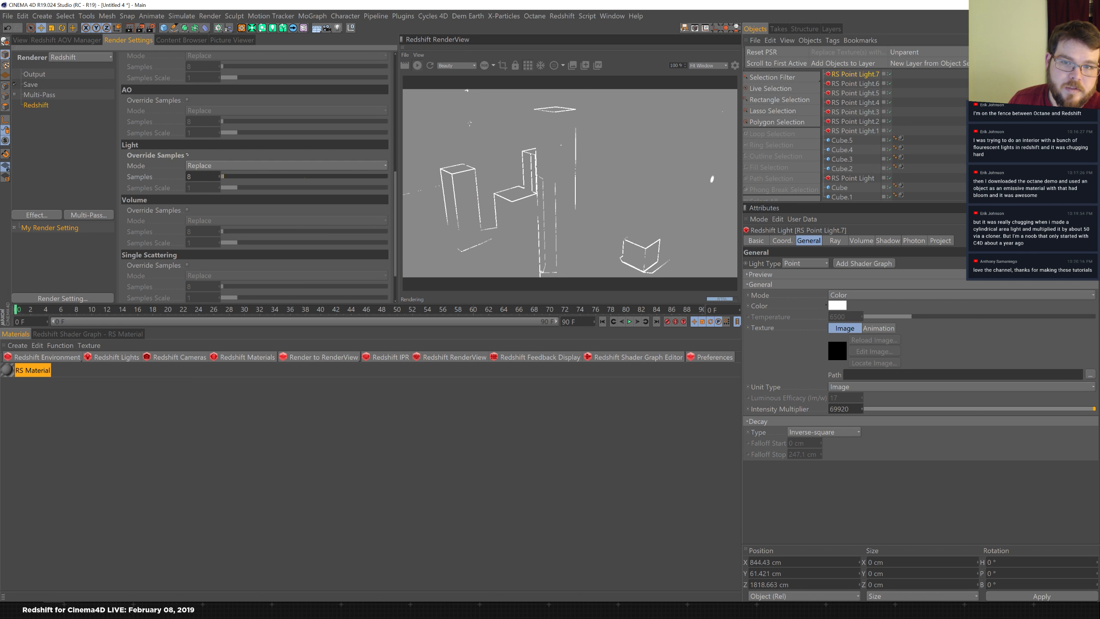
- Set the Light sample override to 256 and the unified sampling Samples Max to 256
{"action": "type", "text": "256"}
{"action": "key", "text": "Return"}
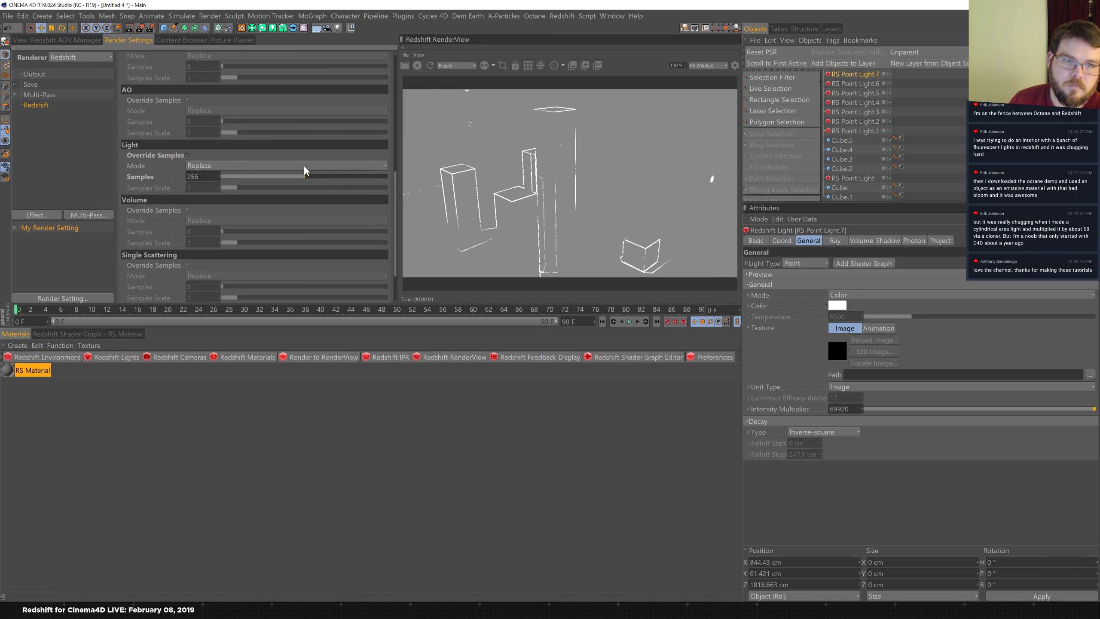
{"action": "left_click_drag", "start_coordinate": [395, 177], "coordinate": [395, 61]}
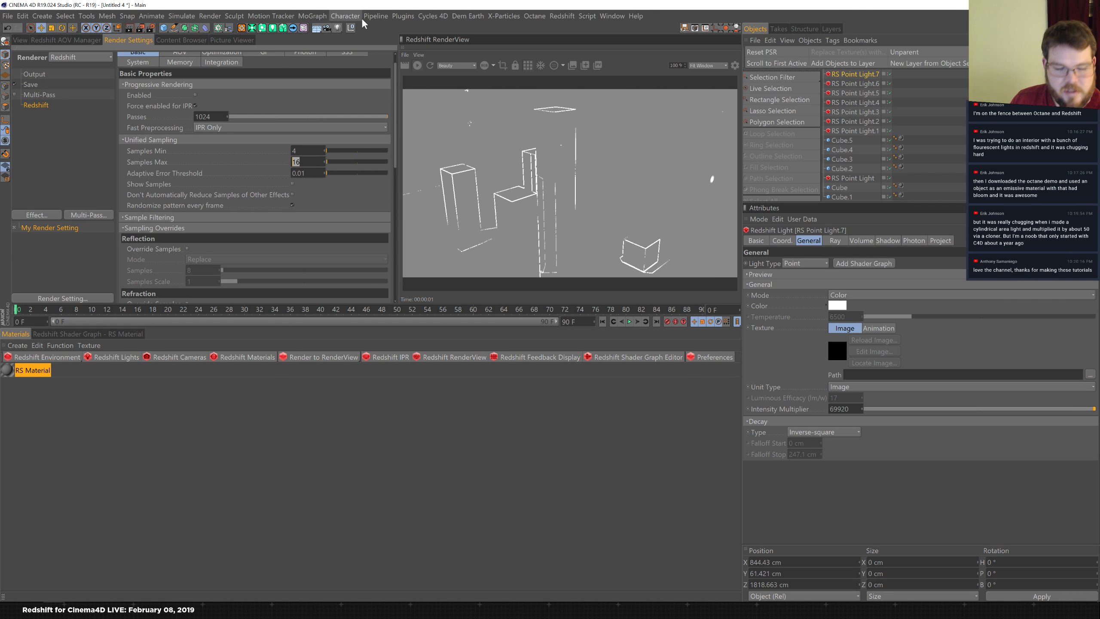
{"action": "type", "text": "56"}
{"action": "key", "text": "Return"}
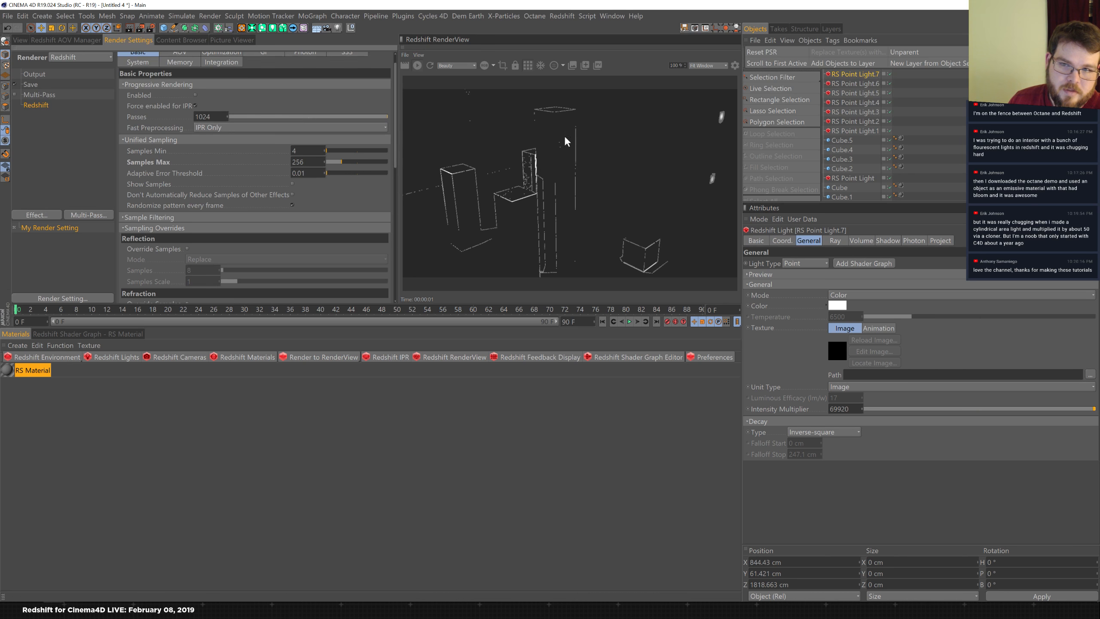
- Return to the perspective viewport and switch the RenderView from the sample visualization to the normal beauty image
{"action": "left_click", "coordinate": [20, 40]}
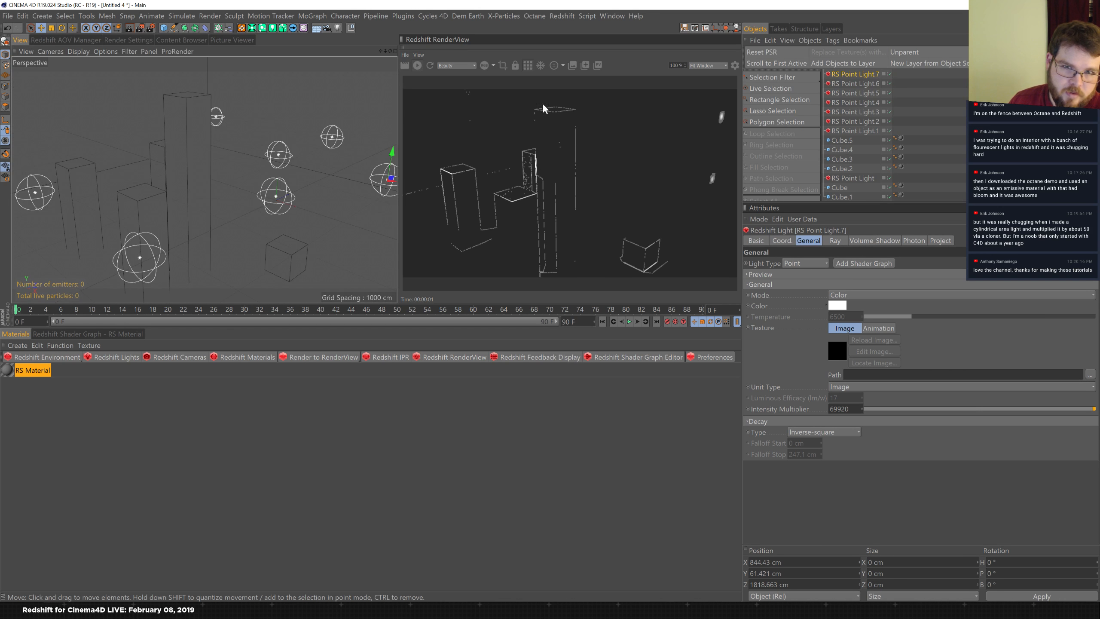
{"action": "left_click", "coordinate": [554, 65]}
{"action": "left_click", "coordinate": [564, 78]}
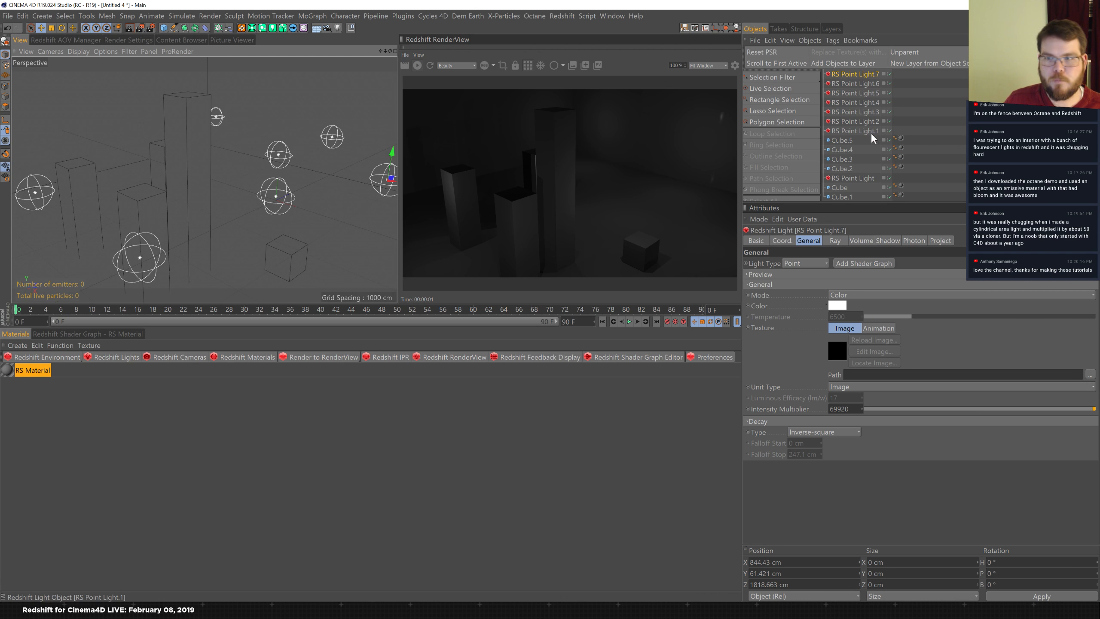
- Delete RS Point Light.3 through RS Point Light.7 and the original RS Point Light
{"action": "left_click", "coordinate": [865, 132], "text": "shift"}
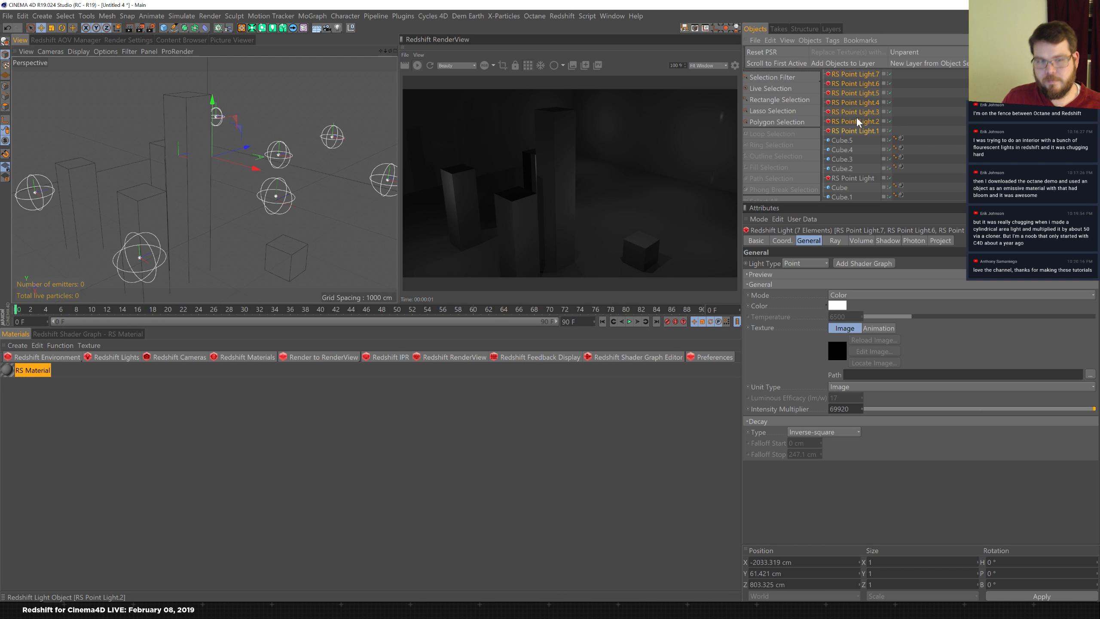
{"action": "left_click", "coordinate": [866, 72]}
{"action": "left_click", "coordinate": [866, 128], "text": "shift"}
{"action": "left_click", "coordinate": [867, 131], "text": "ctrl"}
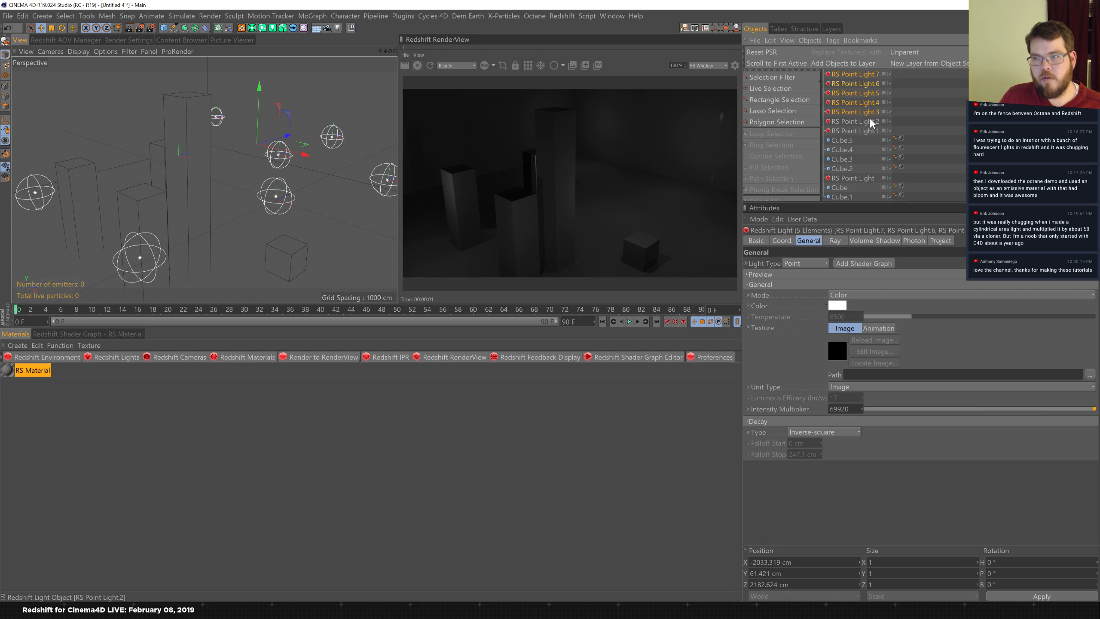
{"action": "key", "text": "Delete"}
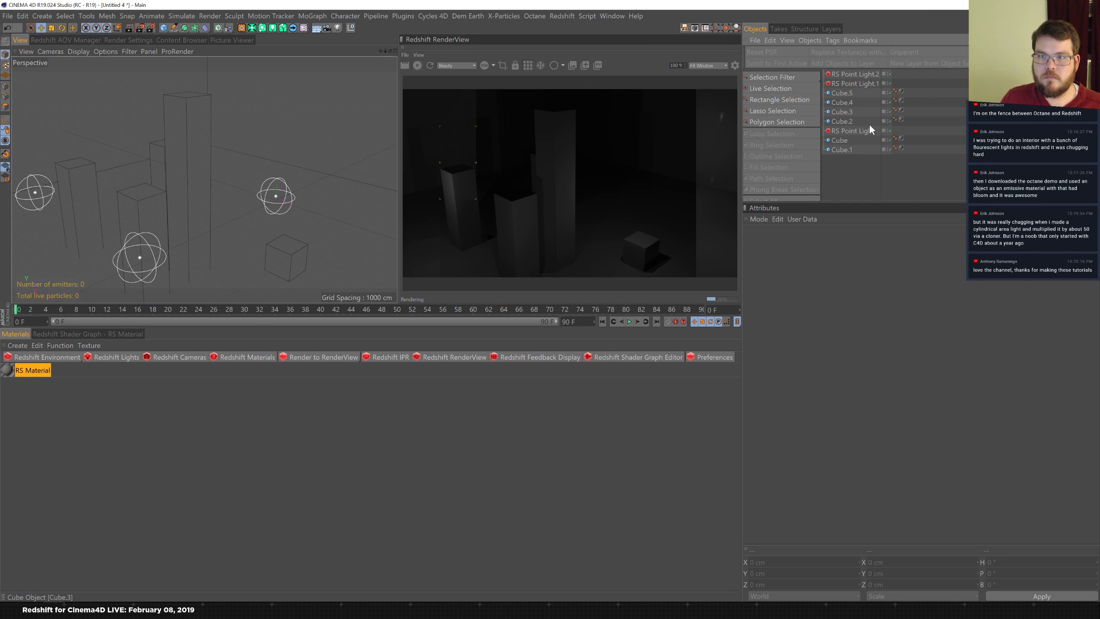
{"action": "left_click", "coordinate": [868, 131]}
{"action": "key", "text": "Delete"}
- Change RS Point Light.1's light type from Point to Area
{"action": "left_click", "coordinate": [873, 83]}
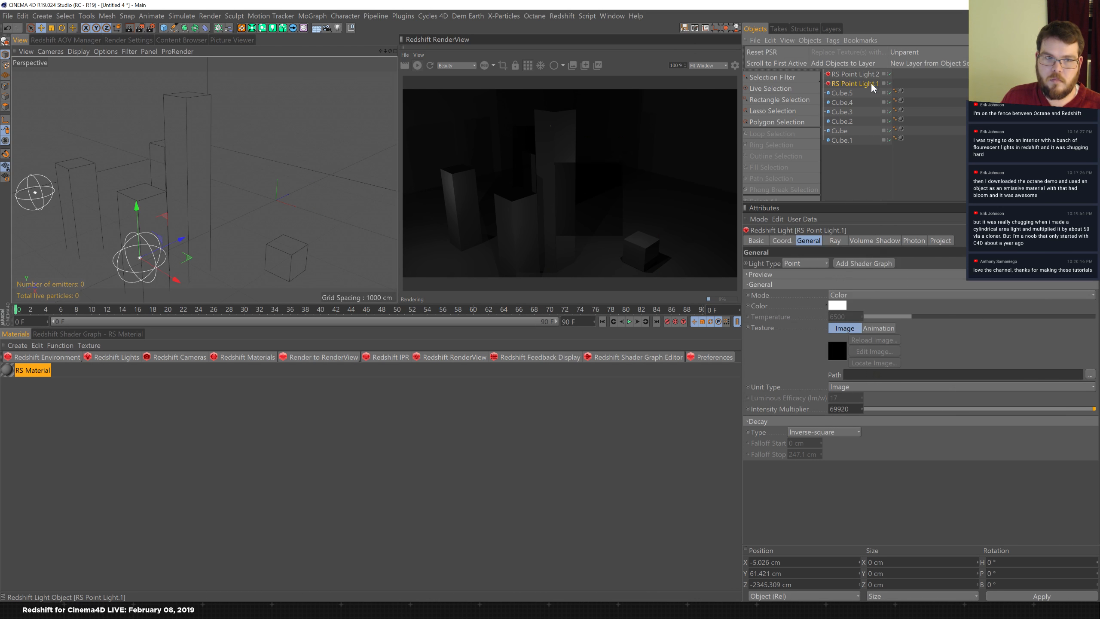
{"action": "left_click", "coordinate": [806, 263]}
{"action": "left_click", "coordinate": [812, 278]}
- Rotate the new area light to a heading of about 88.7°, stretch it to about 2551 × 243 cm and place it near the small cube
{"action": "key", "text": "r"}
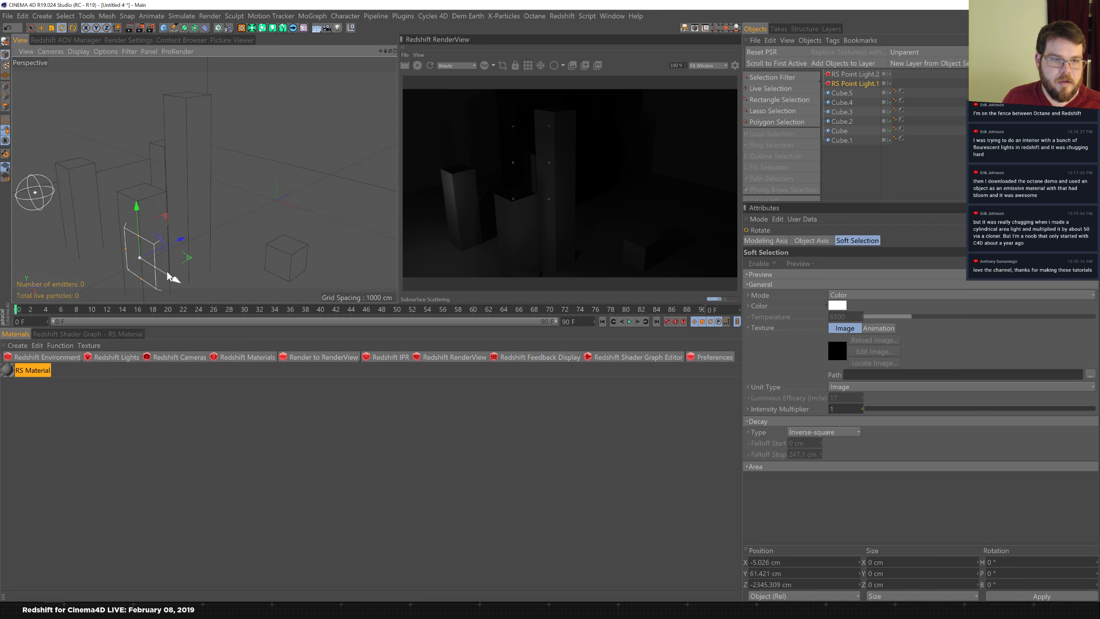
{"action": "left_click_drag", "start_coordinate": [170, 283], "coordinate": [307, 260]}
{"action": "key", "text": "e"}
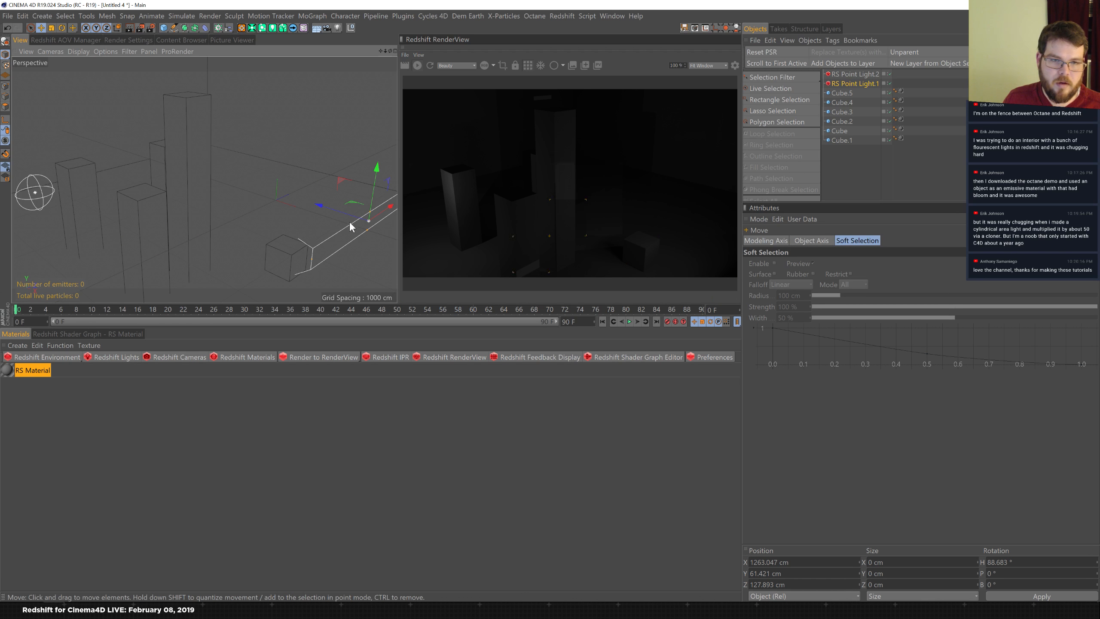
{"action": "left_click", "coordinate": [263, 354]}
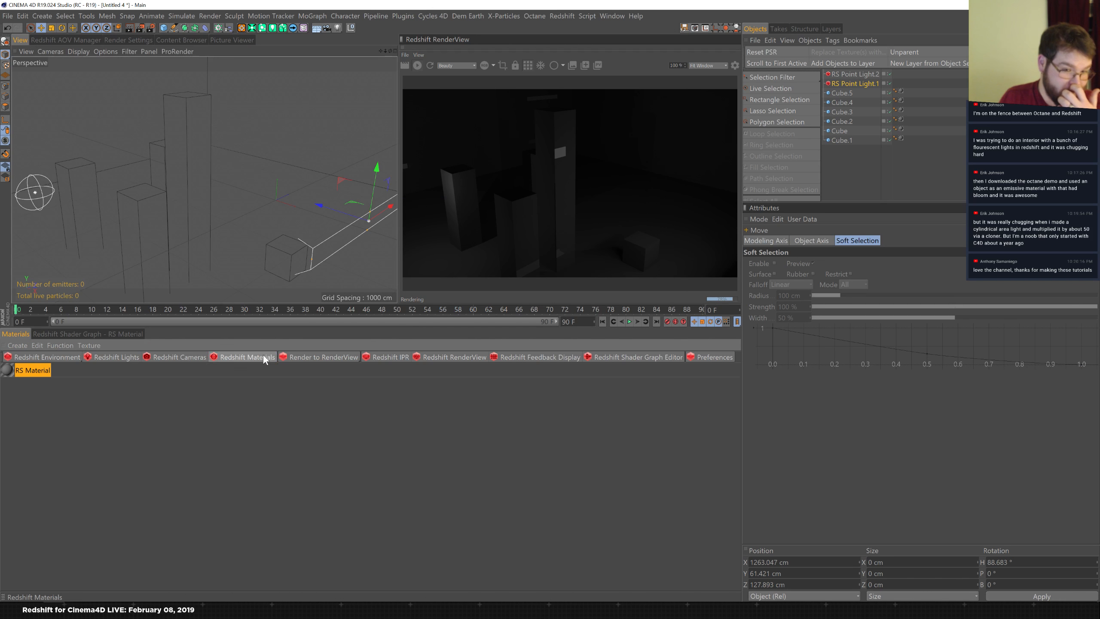
{"action": "mouse_move", "coordinate": [287, 361]}
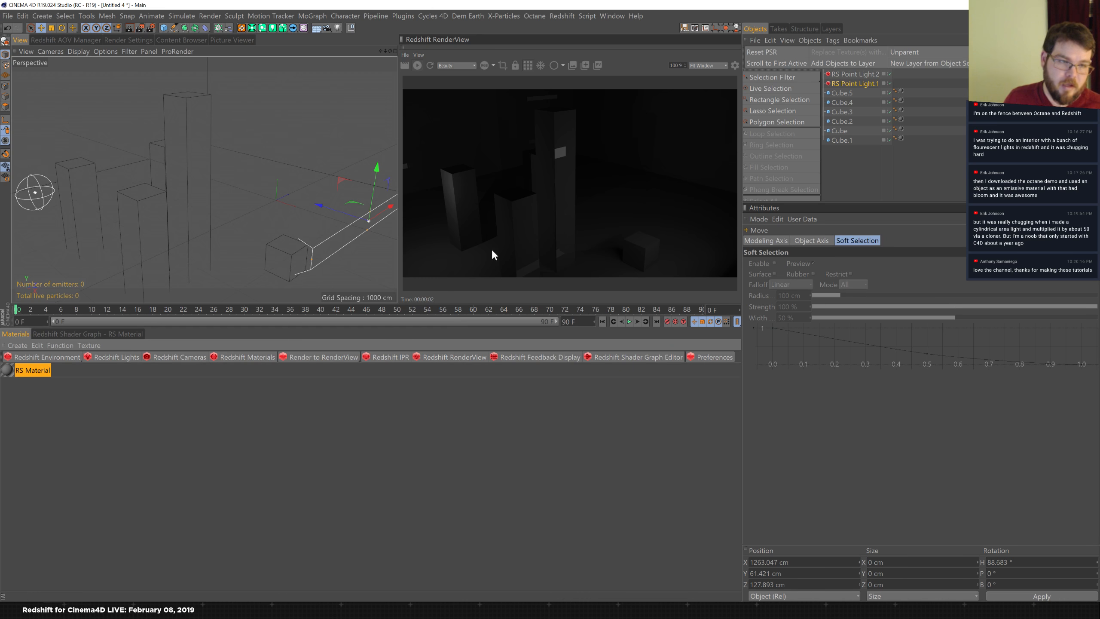
{"action": "mouse_move", "coordinate": [361, 208]}
{"action": "left_mouse_down"}
{"action": "mouse_move", "coordinate": [362, 191]}
{"action": "mouse_move", "coordinate": [347, 201]}
{"action": "left_mouse_up"}
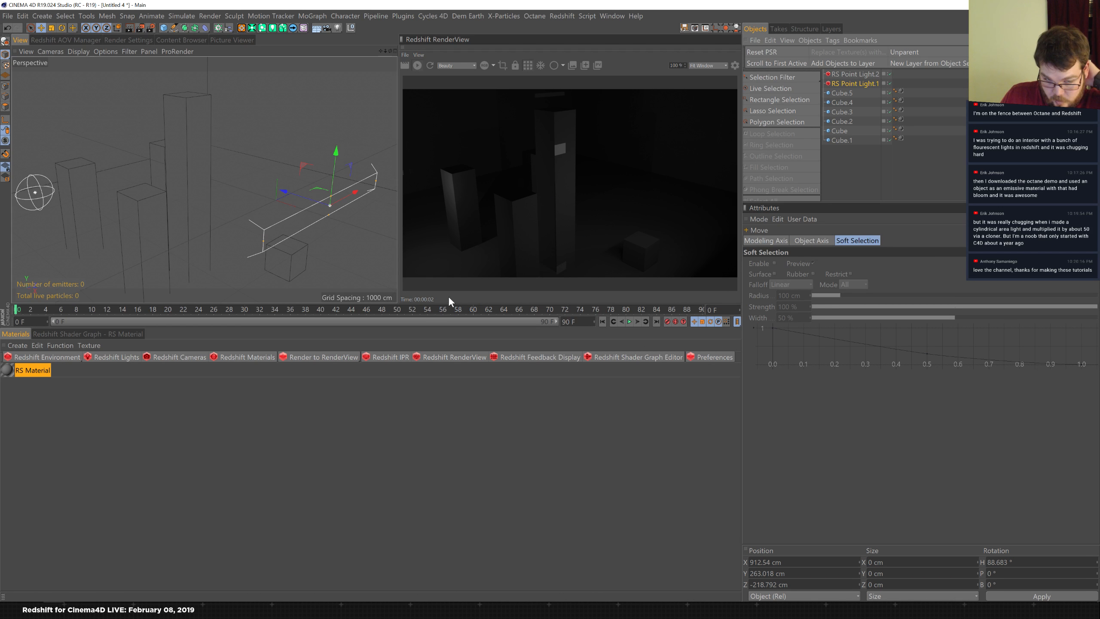
- Convert RS Point Light.2 to an Area light, enlarge it to about 4236 × 1171 cm and move it to about X -2068 cm
{"action": "left_click", "coordinate": [861, 76]}
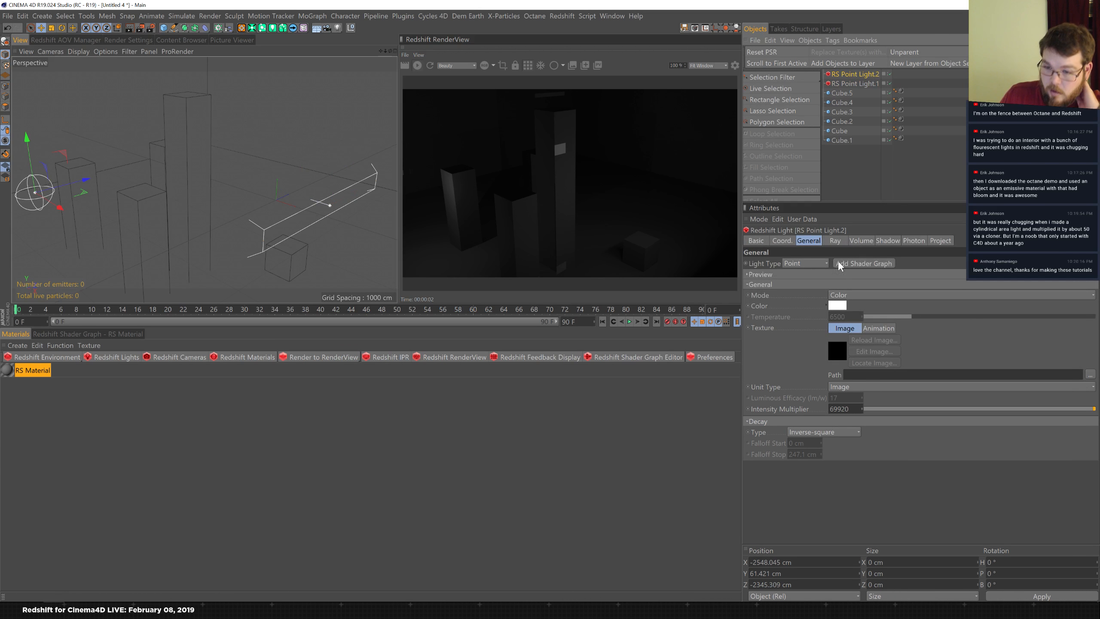
{"action": "left_click", "coordinate": [814, 264]}
{"action": "left_click", "coordinate": [791, 275]}
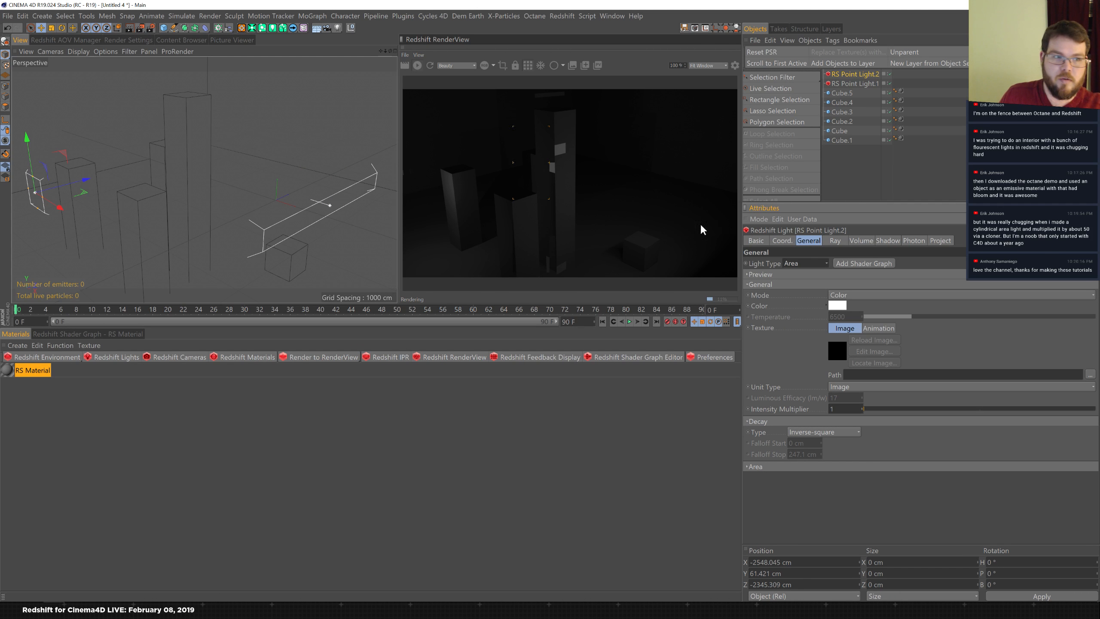
{"action": "left_click_drag", "start_coordinate": [39, 199], "coordinate": [112, 234]}
{"action": "left_click_drag", "start_coordinate": [37, 208], "coordinate": [75, 219]}
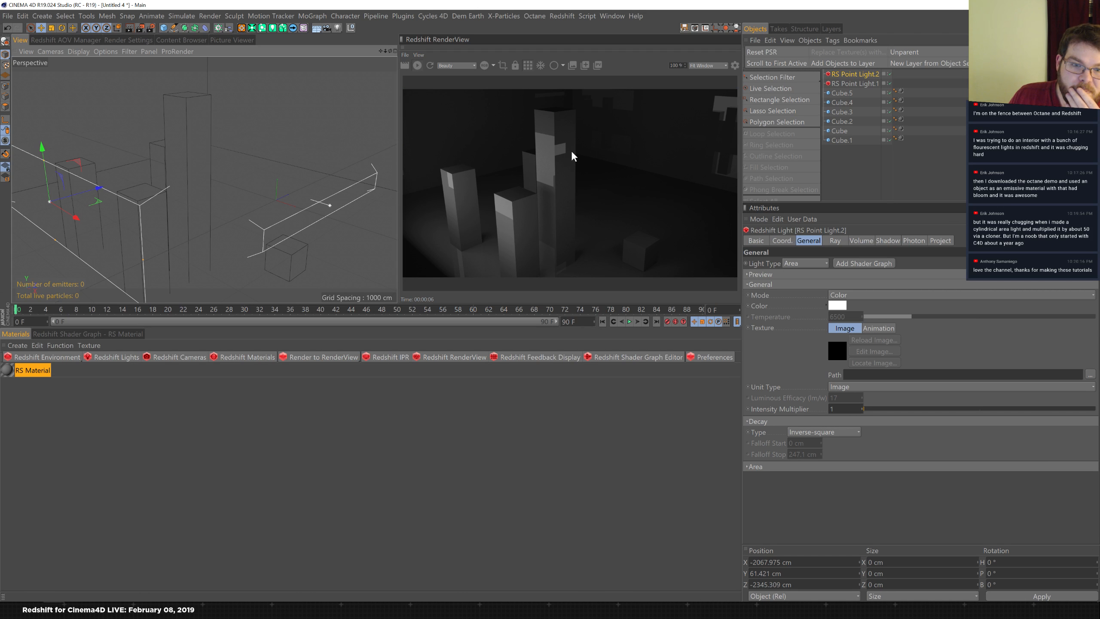
- Reduce the area height of RS Point Light.2 to about 123 cm and of RS Point Light.1 to about 45 cm
{"action": "left_click", "coordinate": [755, 466]}
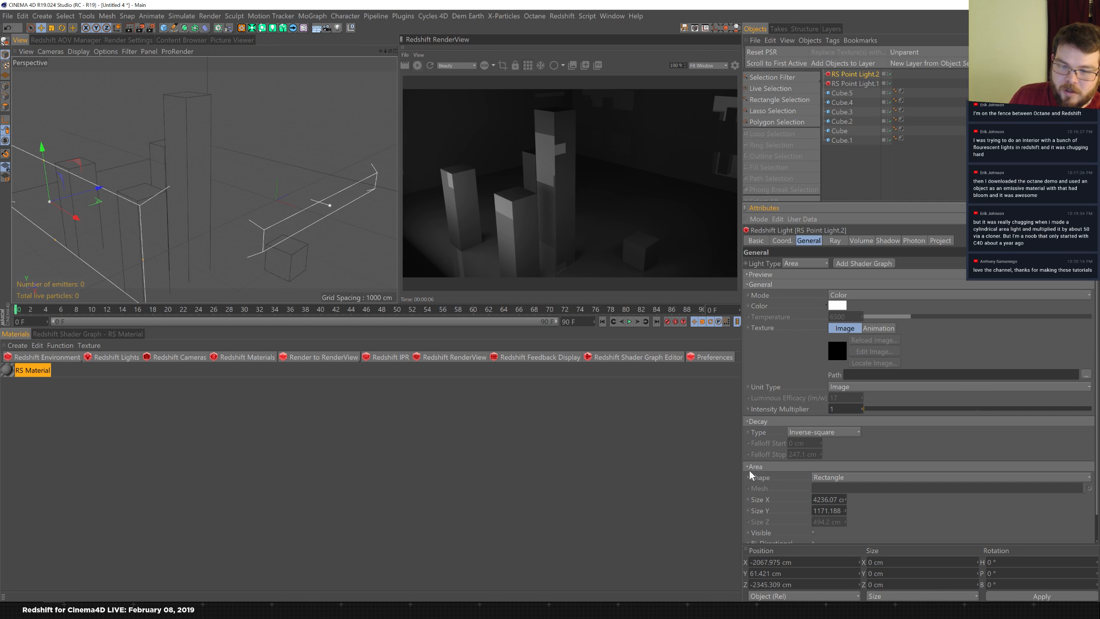
{"action": "left_click", "coordinate": [753, 285]}
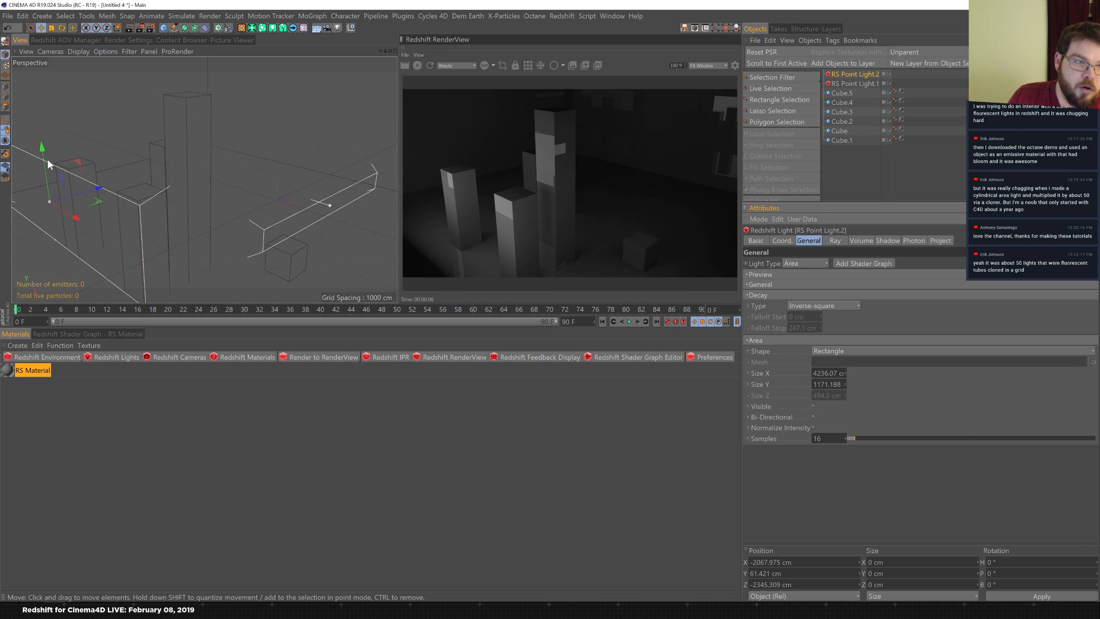
{"action": "left_click_drag", "start_coordinate": [48, 161], "coordinate": [49, 202]}
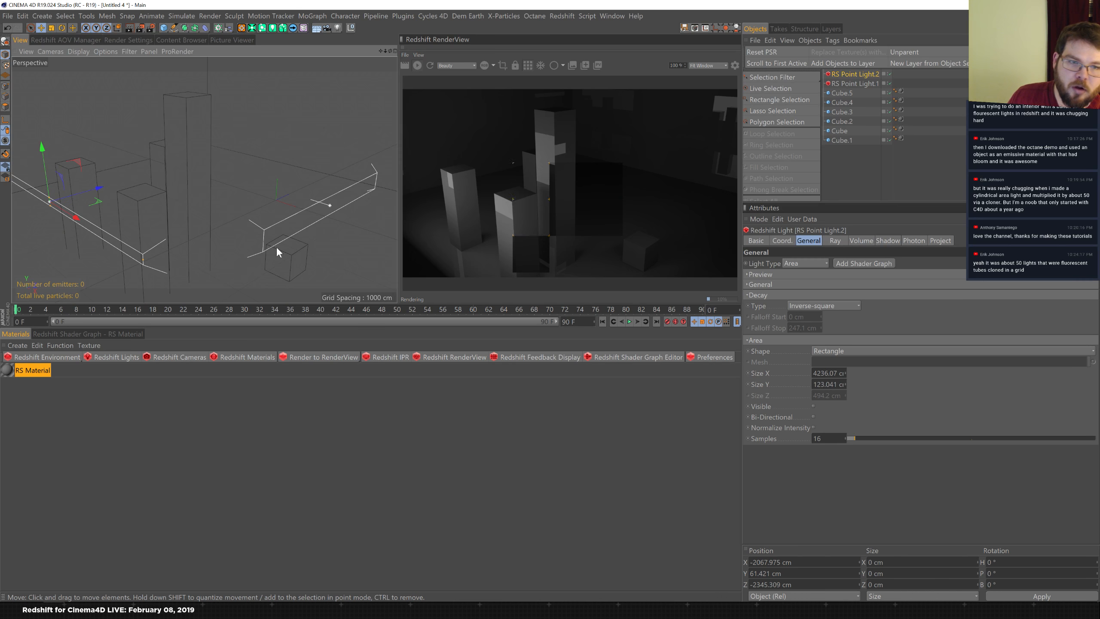
{"action": "left_click", "coordinate": [861, 84]}
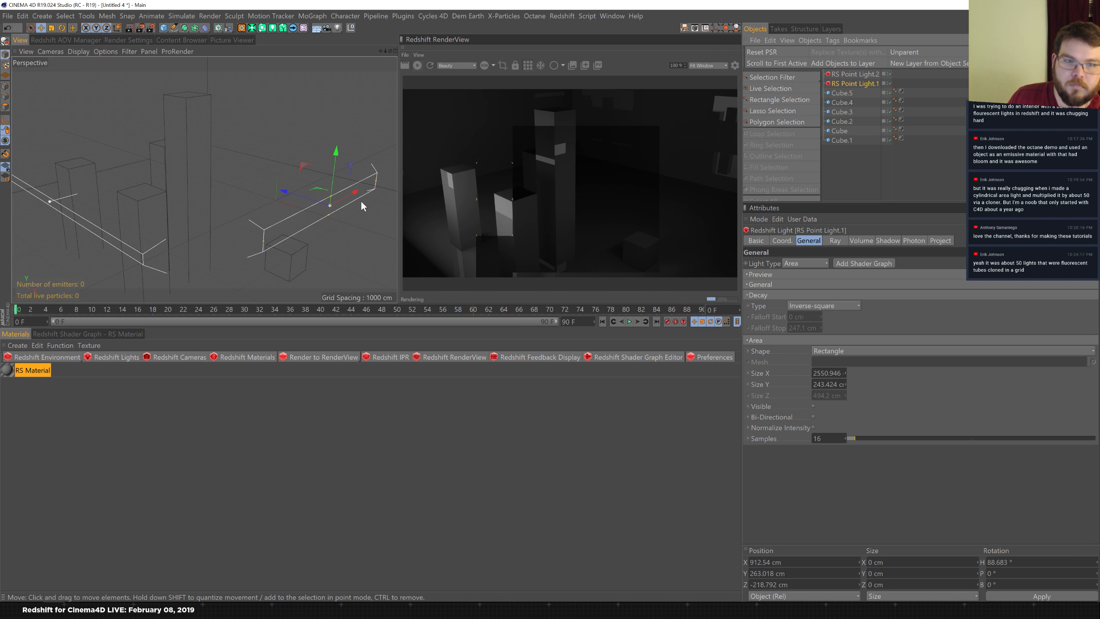
{"action": "left_click_drag", "start_coordinate": [333, 199], "coordinate": [332, 210]}
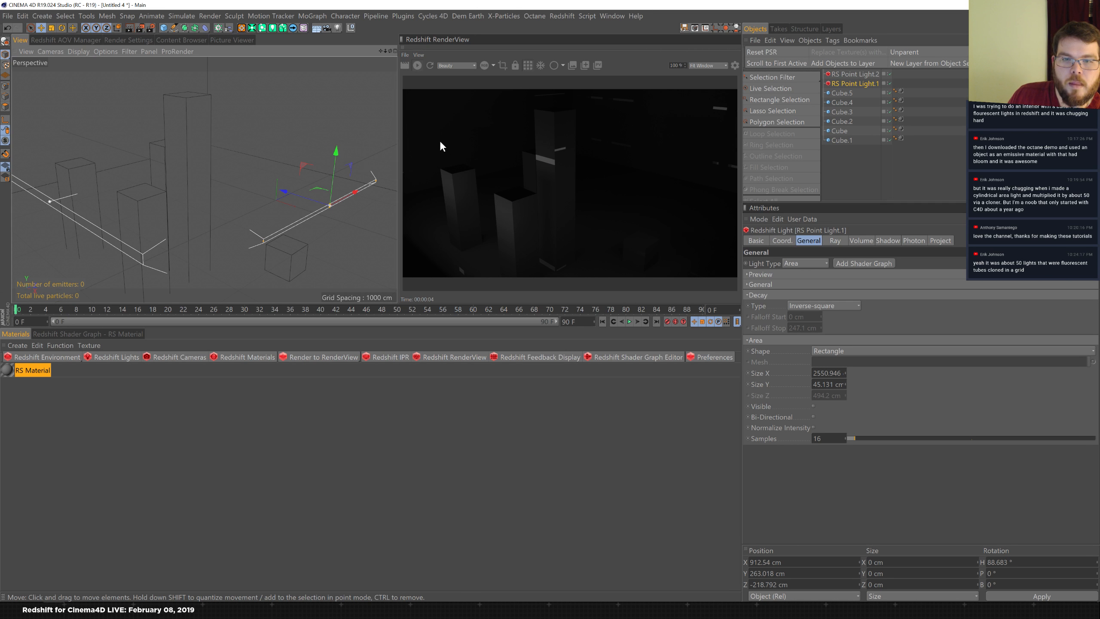
- Show the sample visualization in the RenderView and turn off the Light sample override in the Redshift render settings
{"action": "left_click", "coordinate": [561, 65]}
{"action": "left_click", "coordinate": [565, 92]}
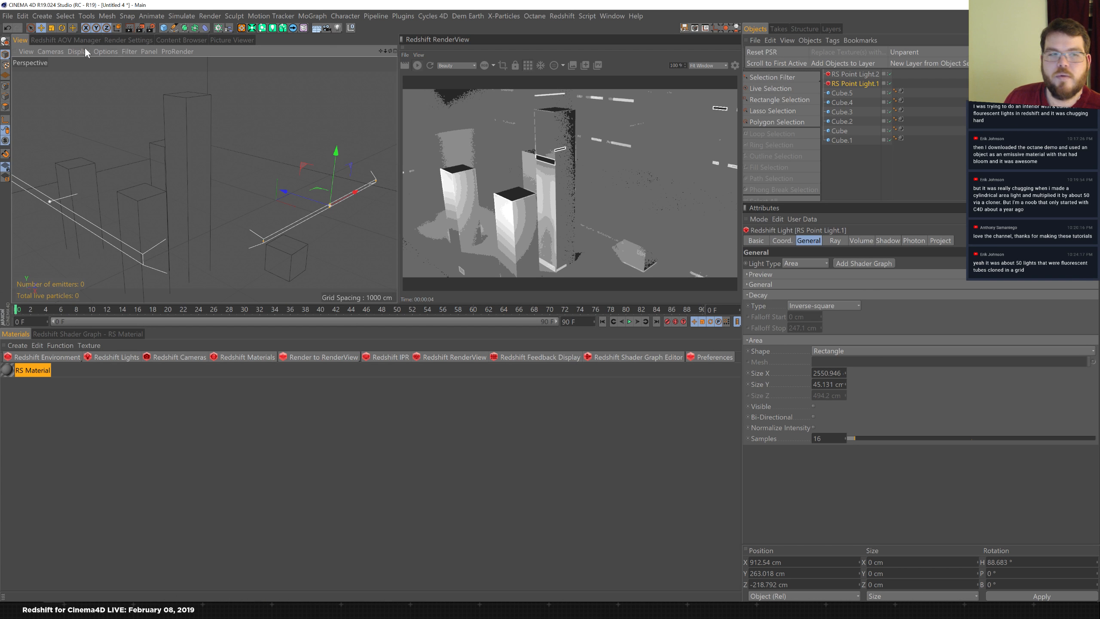
{"action": "left_click", "coordinate": [112, 41]}
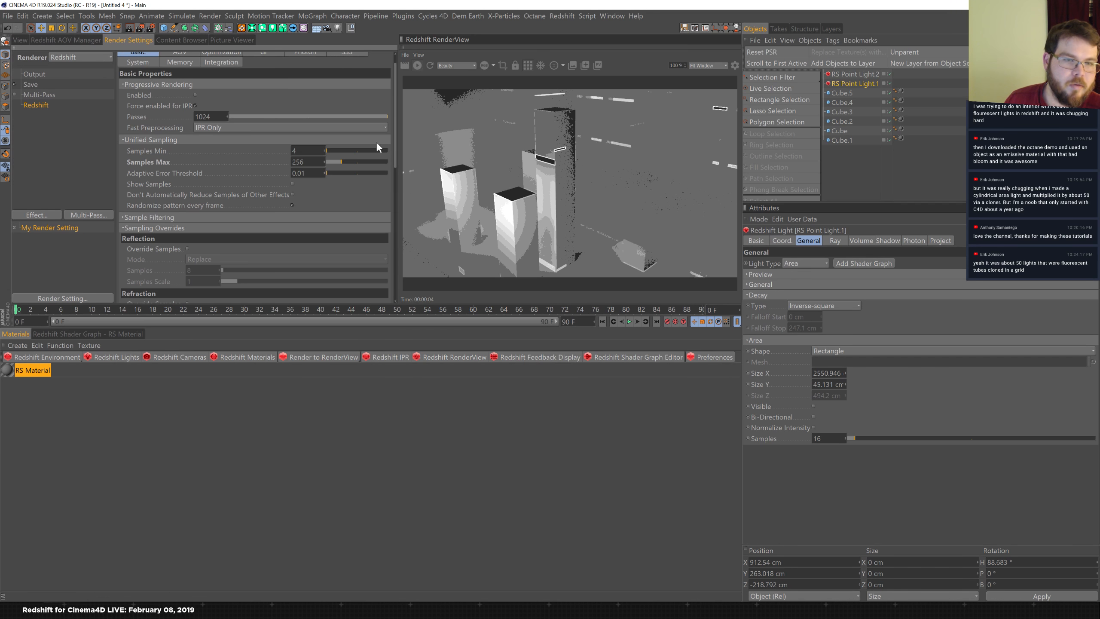
{"action": "left_click_drag", "start_coordinate": [395, 138], "coordinate": [354, 239]}
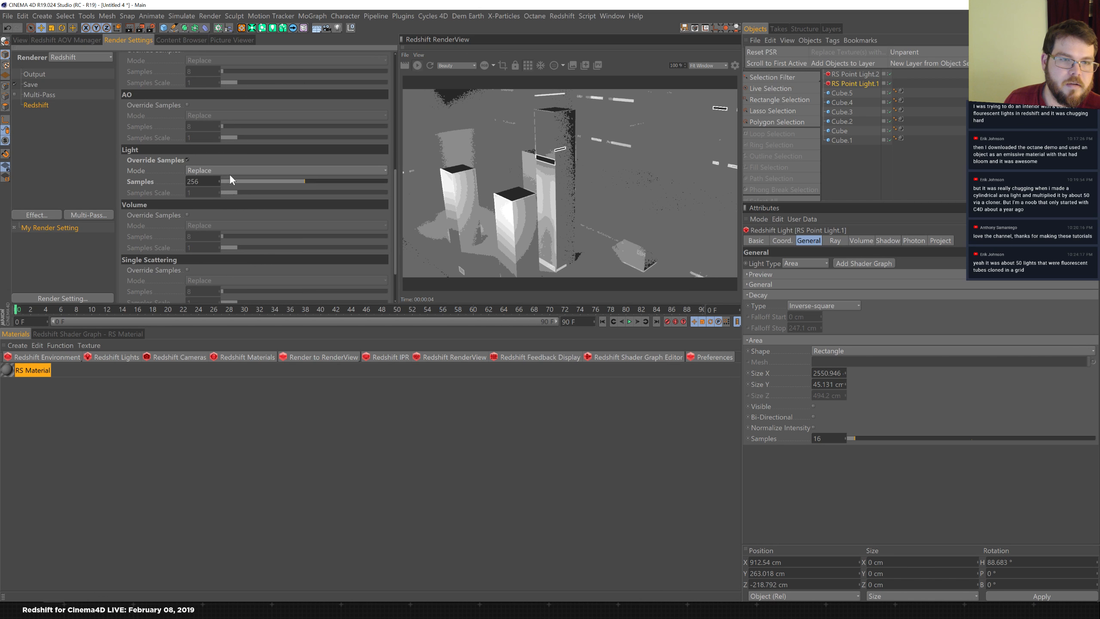
{"action": "left_click", "coordinate": [187, 160]}
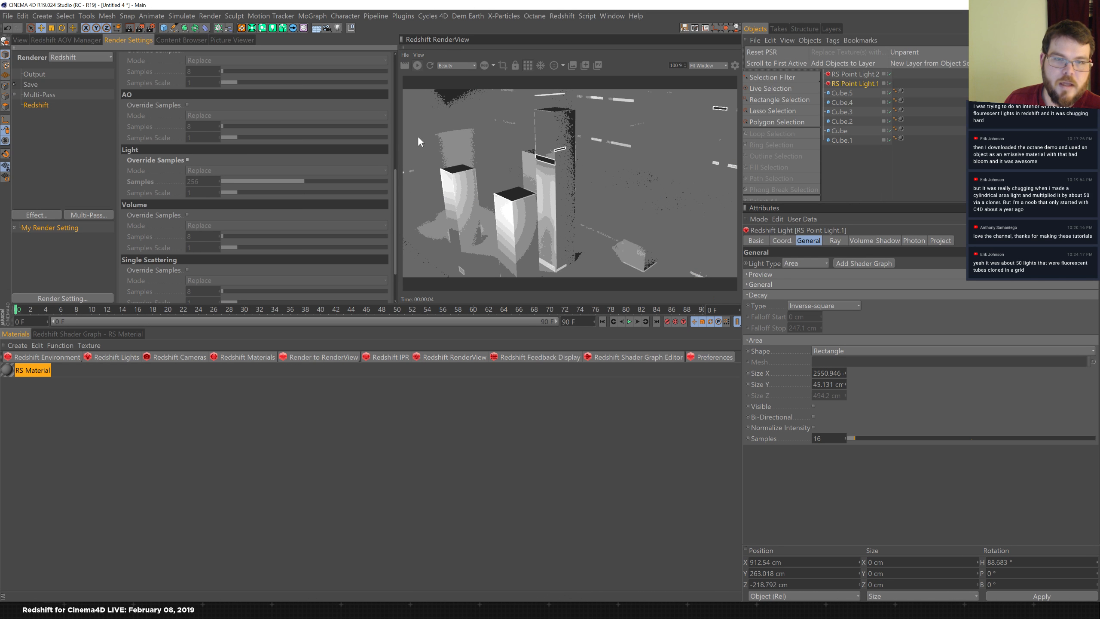
{"action": "left_click_drag", "start_coordinate": [396, 176], "coordinate": [390, 56]}
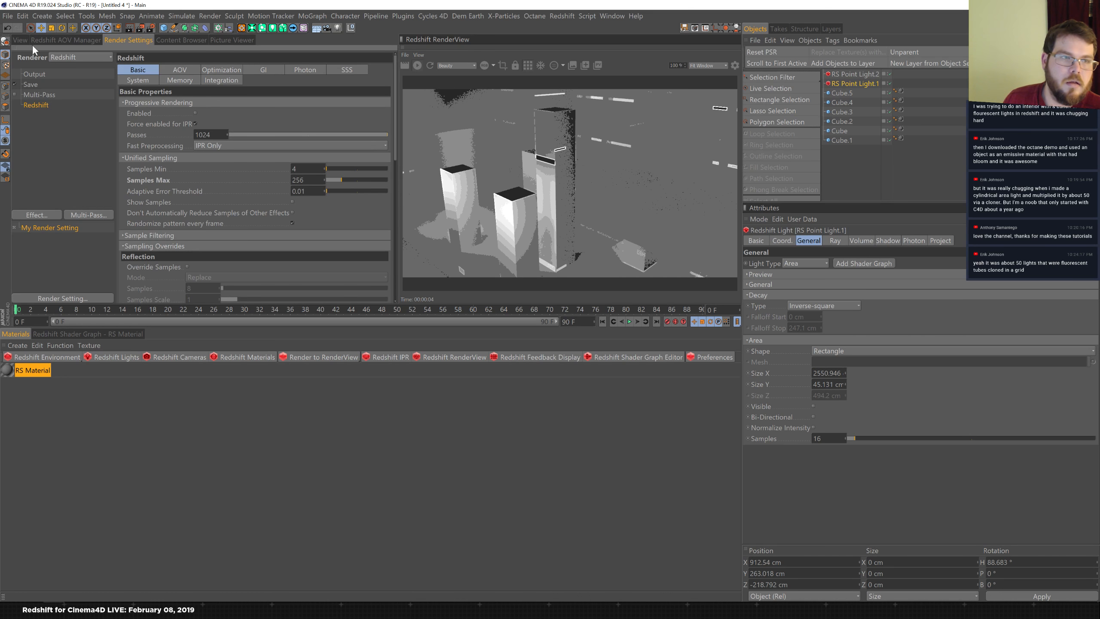
{"action": "left_click", "coordinate": [17, 42]}
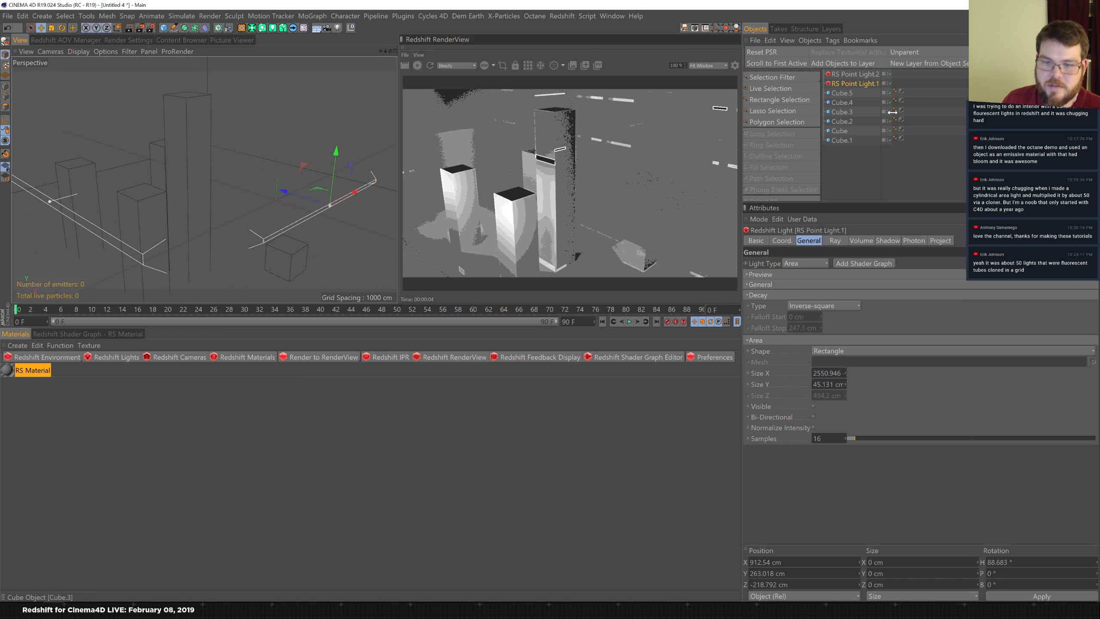
- Set RS Point Light.1's area samples to 256 and open the samples value of RS Point Light.2 for editing
{"action": "double_click", "coordinate": [820, 438]}
{"action": "type", "text": "256"}
{"action": "key", "text": "Return"}
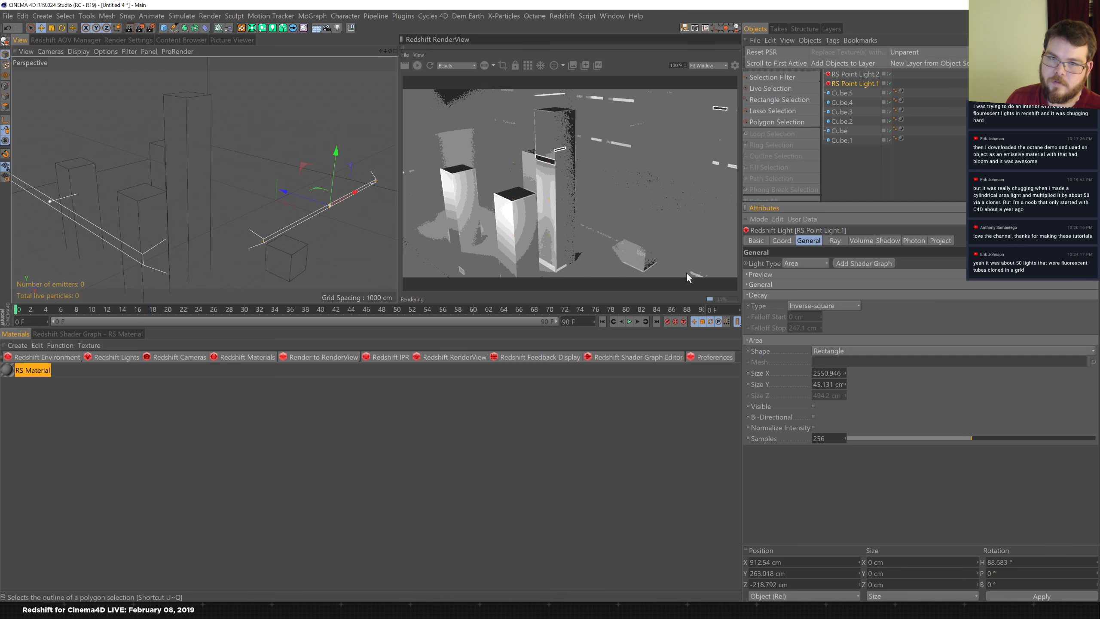
{"action": "left_click", "coordinate": [858, 76]}
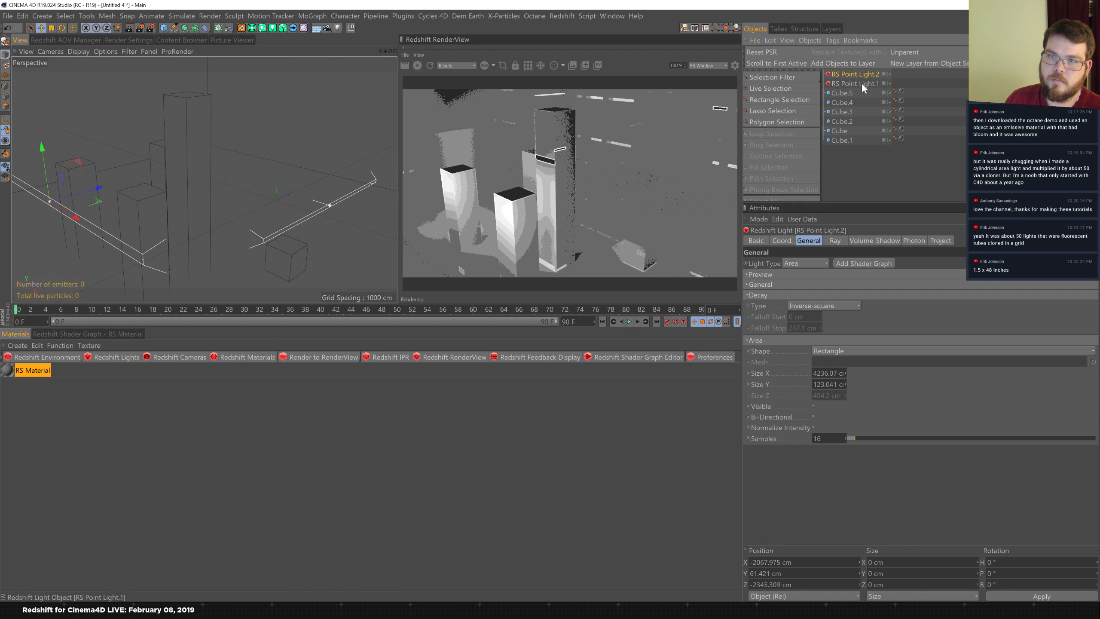
{"action": "double_click", "coordinate": [820, 439]}
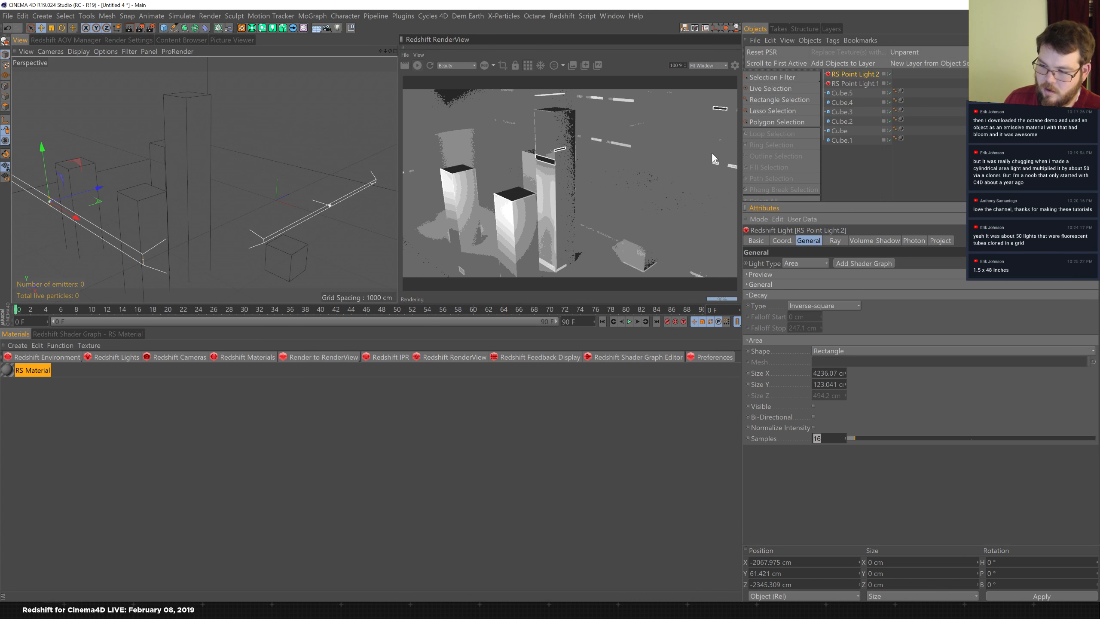
- Set the area size of RS Point Light.1 to 48 cm in X and 1.5 cm in Y
{"action": "left_click", "coordinate": [864, 82]}
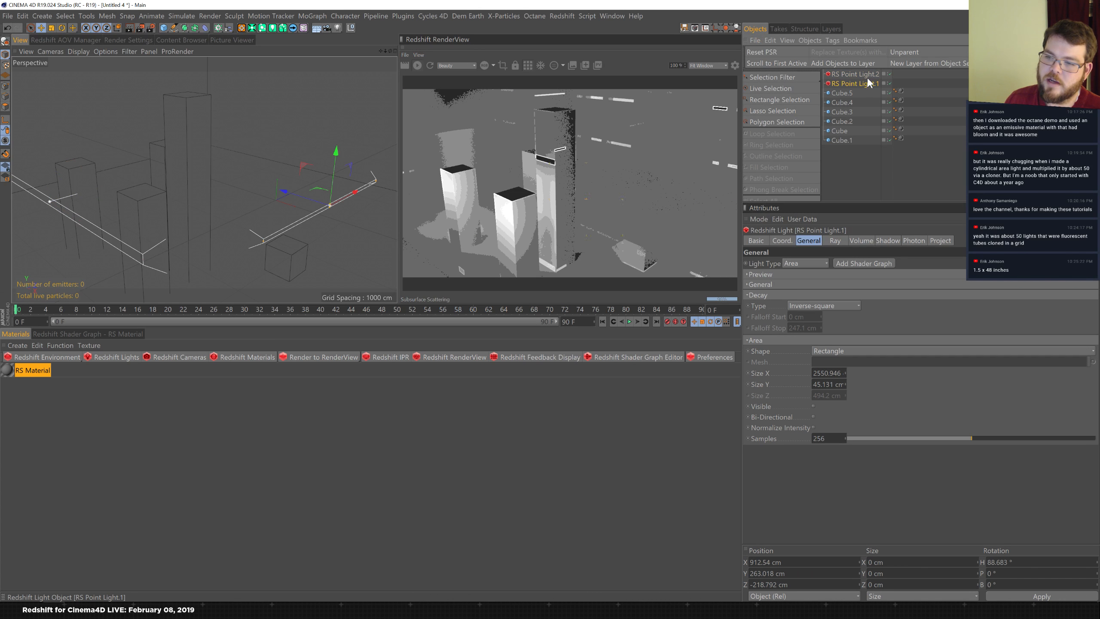
{"action": "left_click", "coordinate": [824, 373]}
{"action": "left_click_drag", "start_coordinate": [813, 372], "coordinate": [1014, 300]}
{"action": "type", "text": ".5"}
{"action": "key", "text": "Tab"}
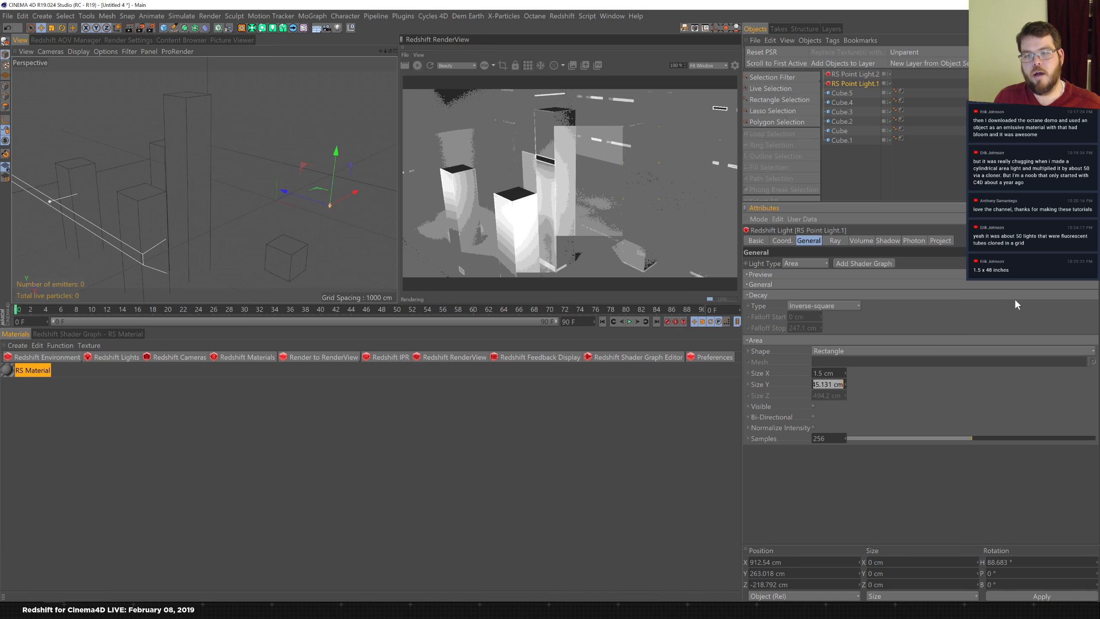
{"action": "key", "text": "shift+Tab"}
{"action": "type", "text": "48"}
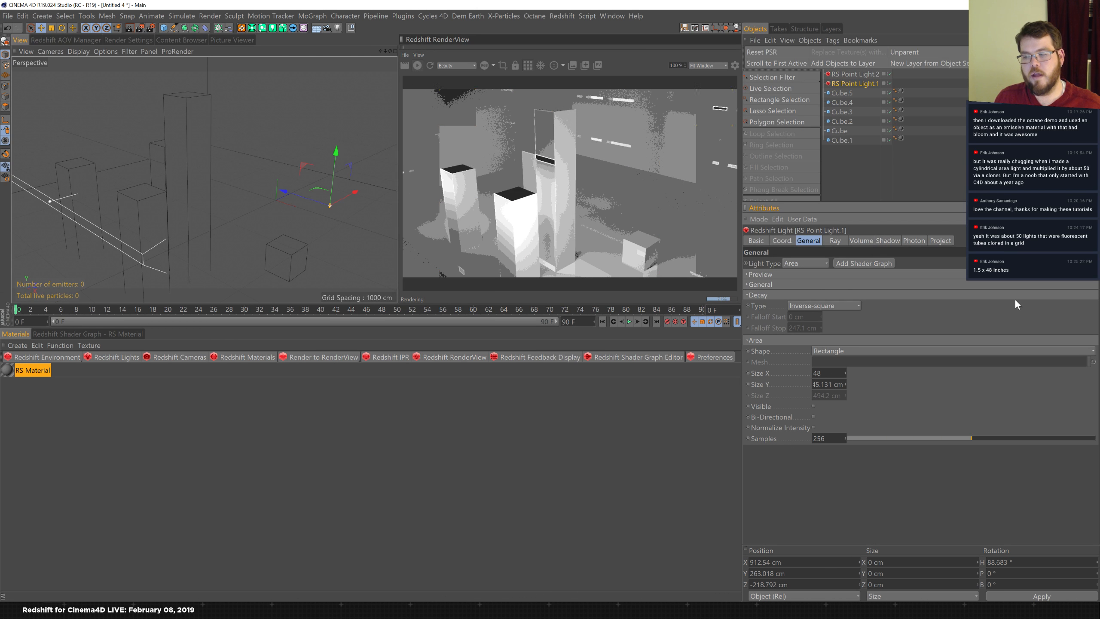
{"action": "key", "text": "Tab"}
{"action": "type", "text": "1"}
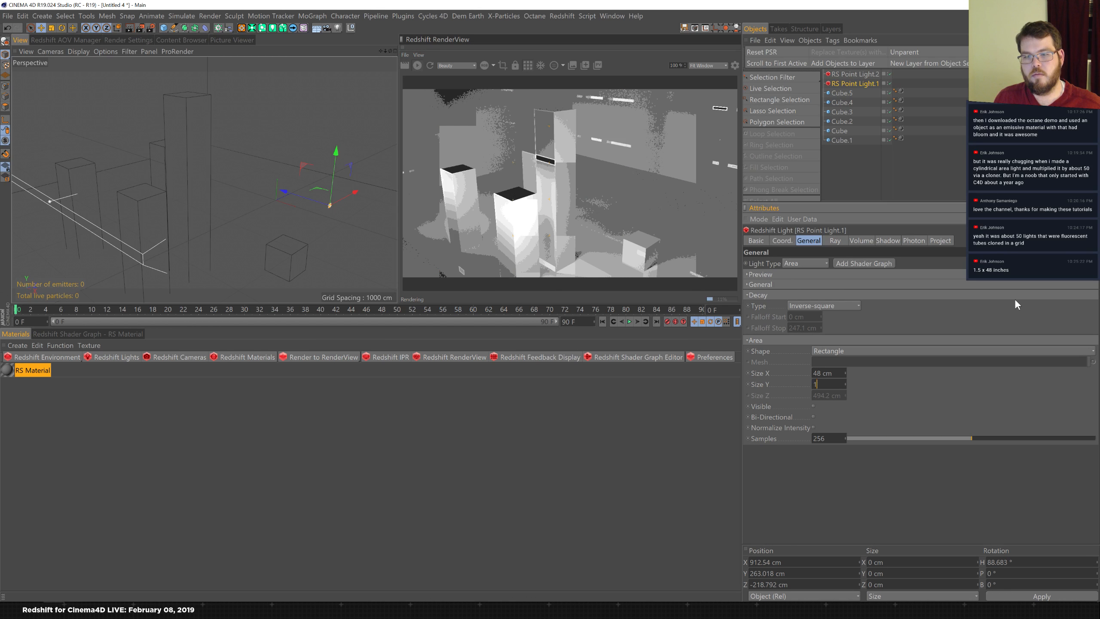
{"action": "type", "text": ".5"}
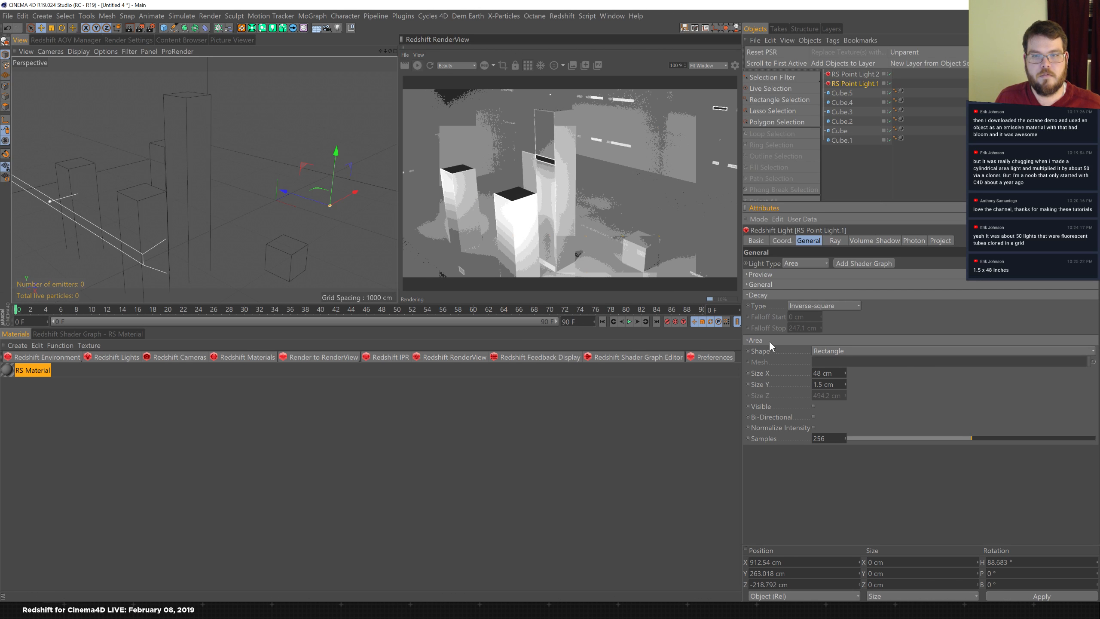
- Enlarge RS Point Light.1's area to 480 × 150 cm and reduce its height to about 58 cm in the viewport
{"action": "left_click_drag", "start_coordinate": [845, 371], "coordinate": [847, 365]}
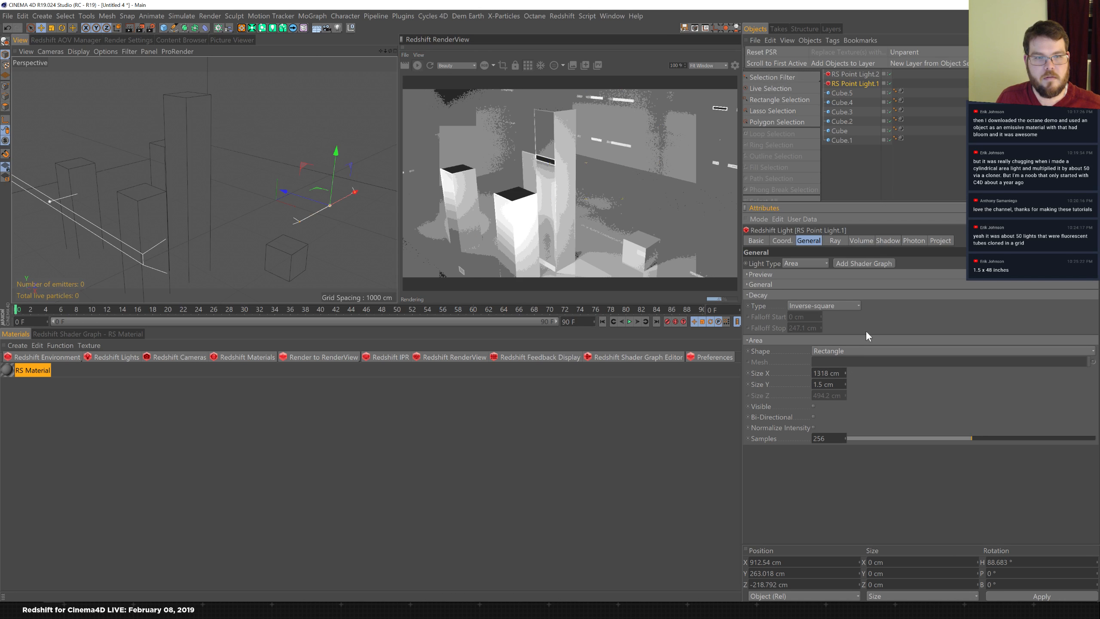
{"action": "left_click_drag", "start_coordinate": [881, 290], "coordinate": [881, 303]}
{"action": "left_click_drag", "start_coordinate": [840, 373], "coordinate": [752, 305]}
{"action": "type", "text": "480"}
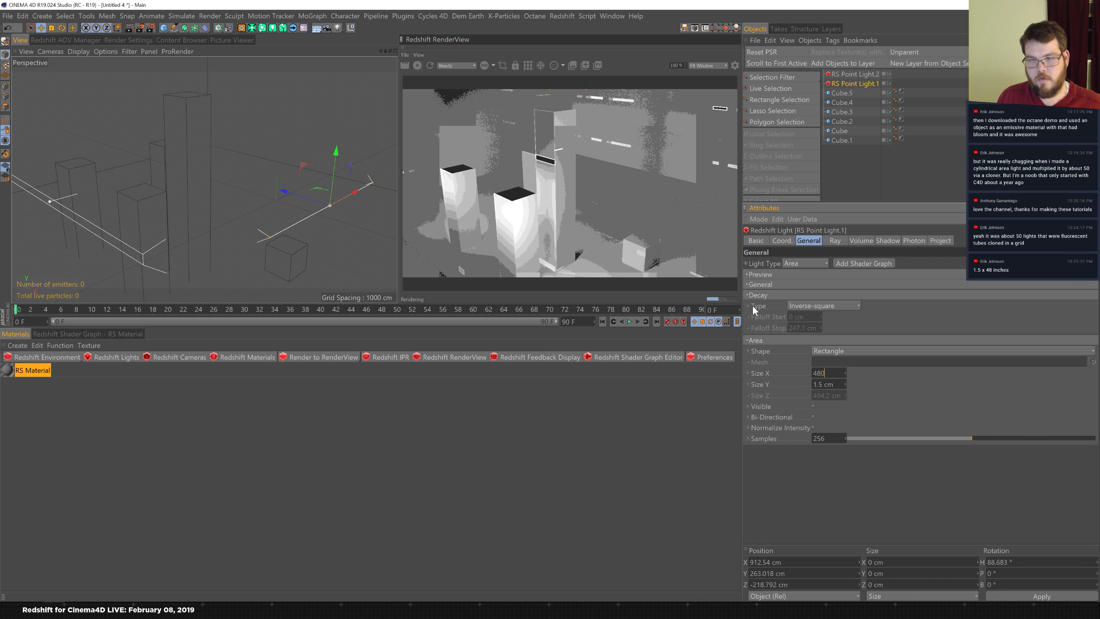
{"action": "key", "text": "Tab"}
{"action": "type", "text": "150"}
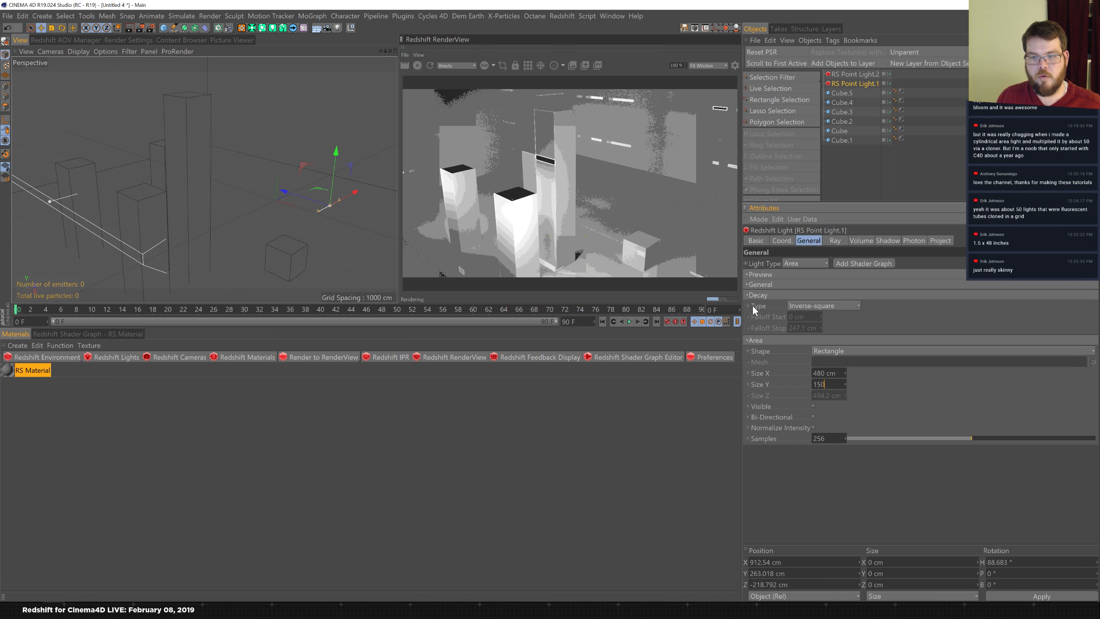
{"action": "key", "text": "Return"}
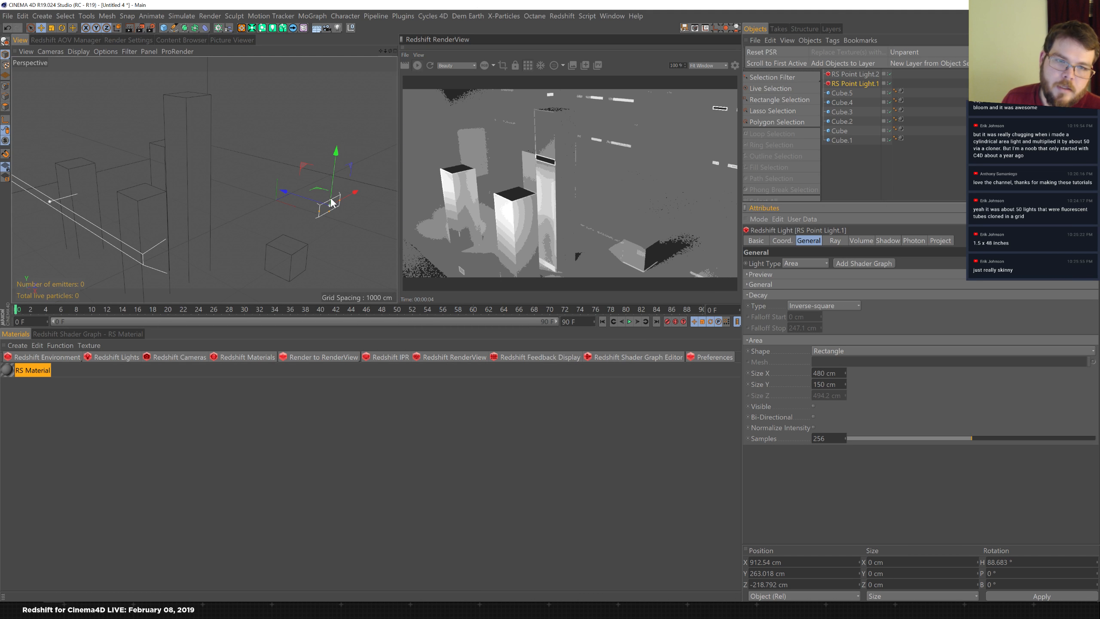
{"action": "left_click_drag", "start_coordinate": [331, 203], "coordinate": [334, 206]}
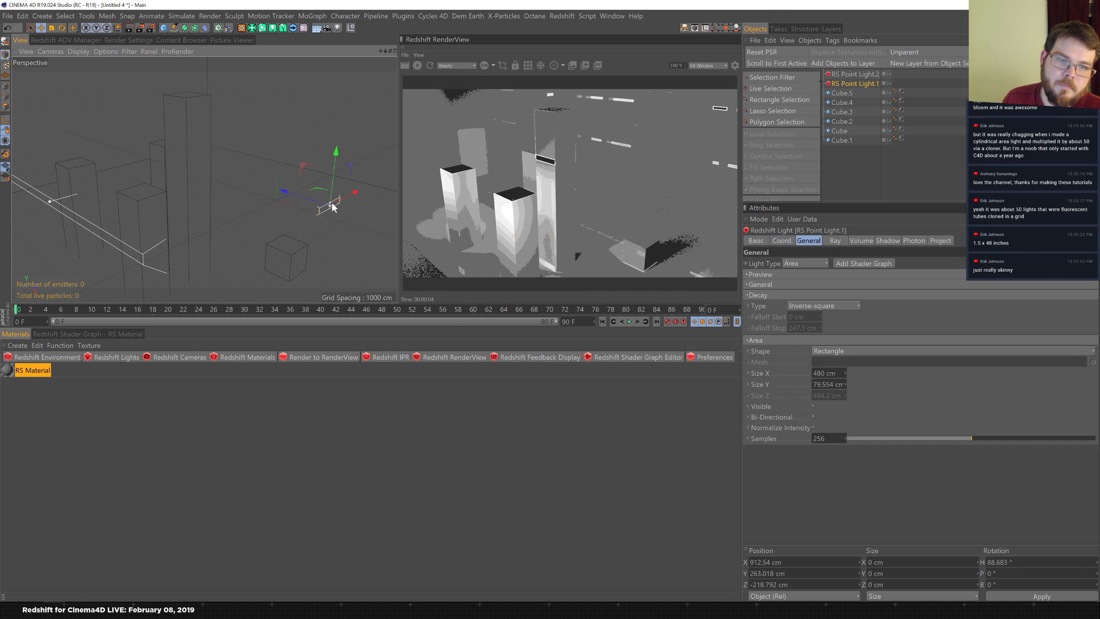
- Enter RS Point Light.1's area size in inches, 1.5 in for Size X and 48 in for Size Y
{"action": "left_click_drag", "start_coordinate": [837, 372], "coordinate": [684, 321]}
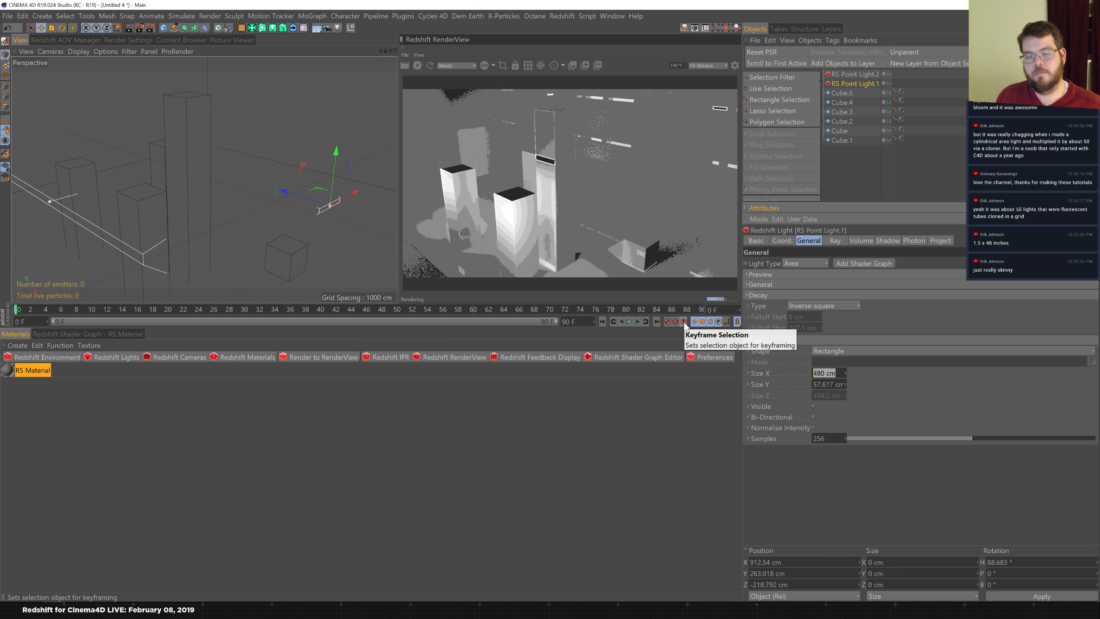
{"action": "type", "text": "1.5"}
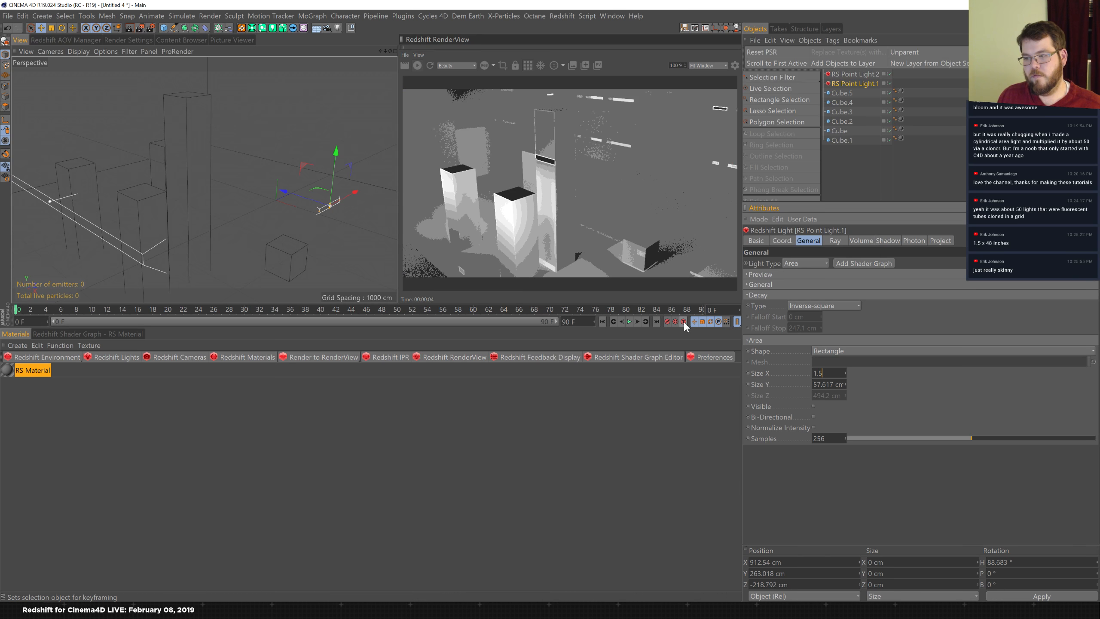
{"action": "type", "text": "in"}
{"action": "key", "text": "Tab"}
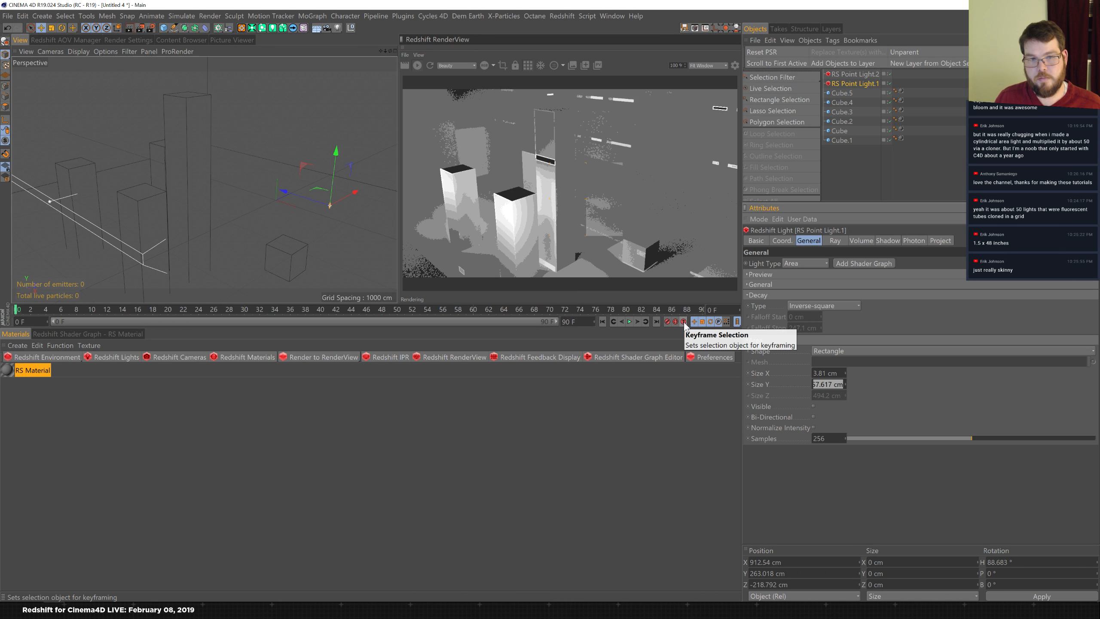
{"action": "type", "text": "48in"}
{"action": "key", "text": "Return"}
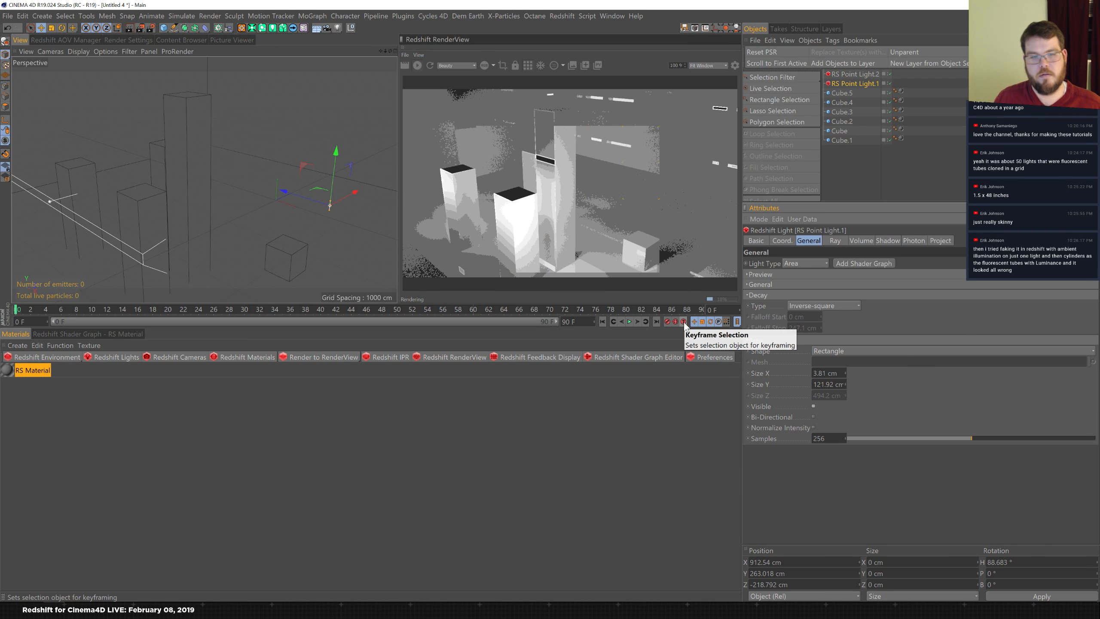
- Swap RS Point Light.1's area dimensions to 48 in for Size X and 1.5 in for Size Y
{"action": "left_click_drag", "start_coordinate": [837, 373], "coordinate": [657, 305]}
{"action": "type", "text": "48in"}
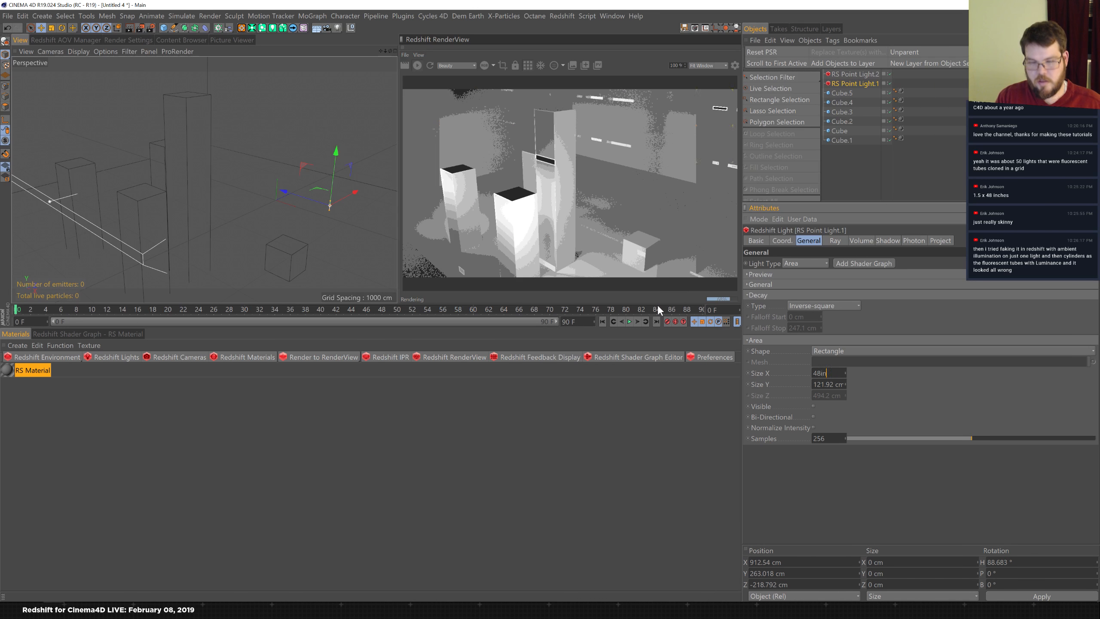
{"action": "key", "text": "Tab"}
{"action": "type", "text": "1.5in"}
{"action": "key", "text": "Return"}
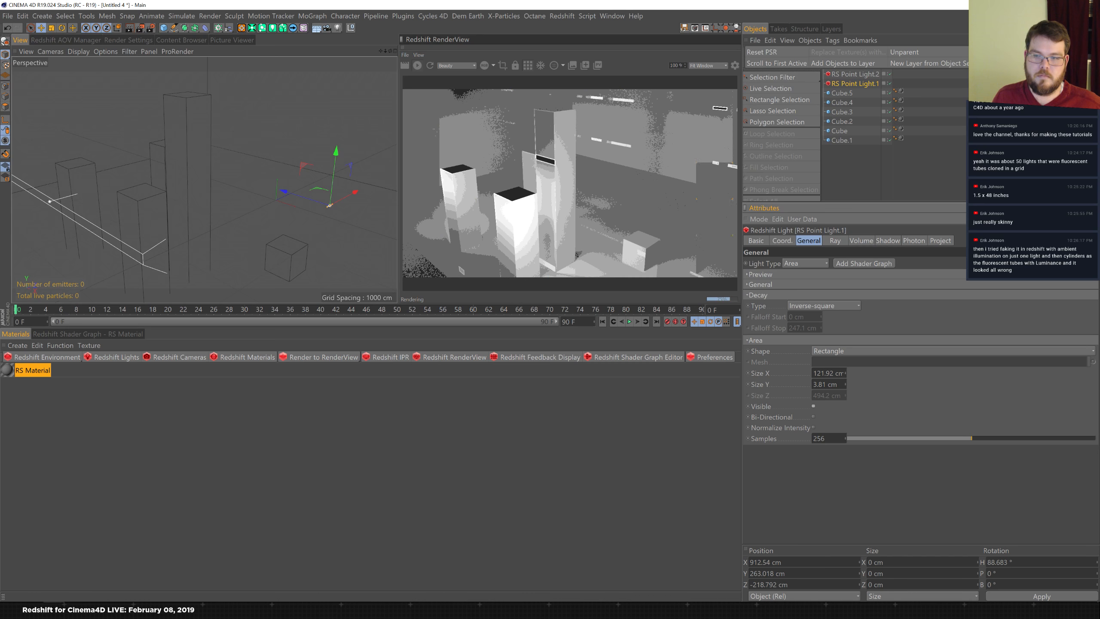
- Multiply both Size X and Size Y of RS Point Light.1 by 10
{"action": "type", "text": "*10"}
{"action": "key", "text": "Return"}
{"action": "left_click", "coordinate": [834, 383]}
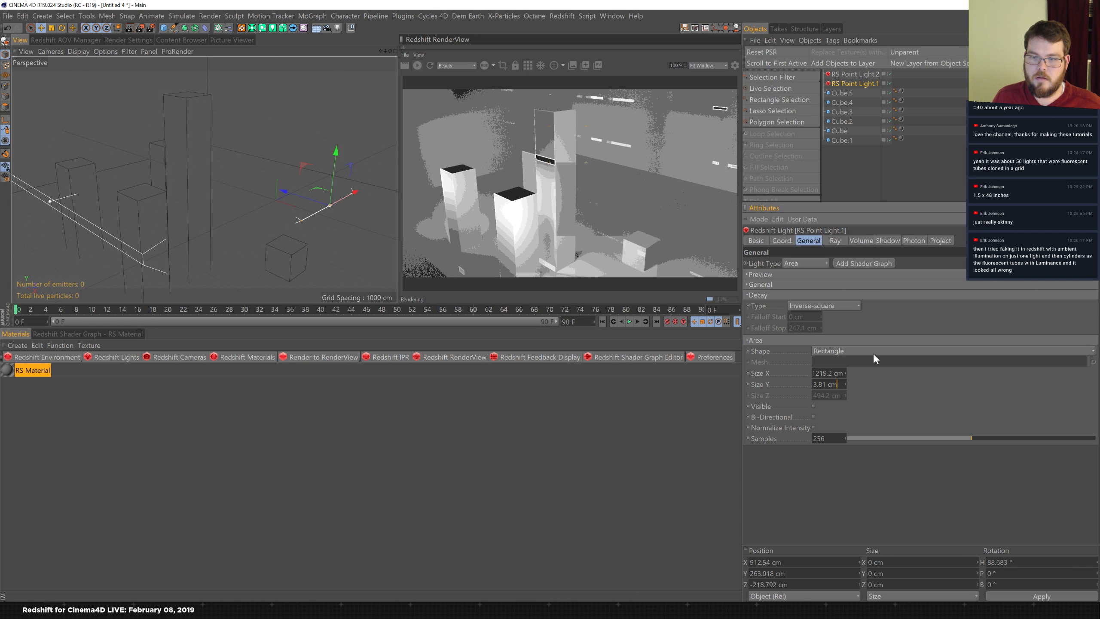
{"action": "type", "text": "*10"}
{"action": "key", "text": "Return"}
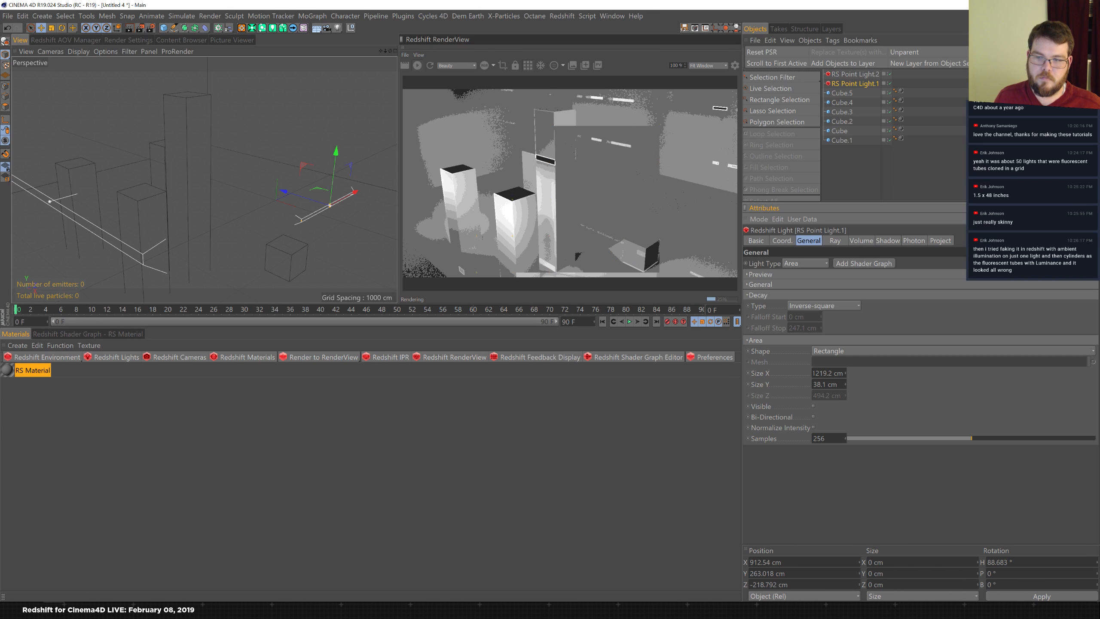
- Set RS Point Light.1's area size to 1500 cm in X and 40 cm in Y
{"action": "left_click", "coordinate": [827, 373]}
{"action": "type", "text": "1800"}
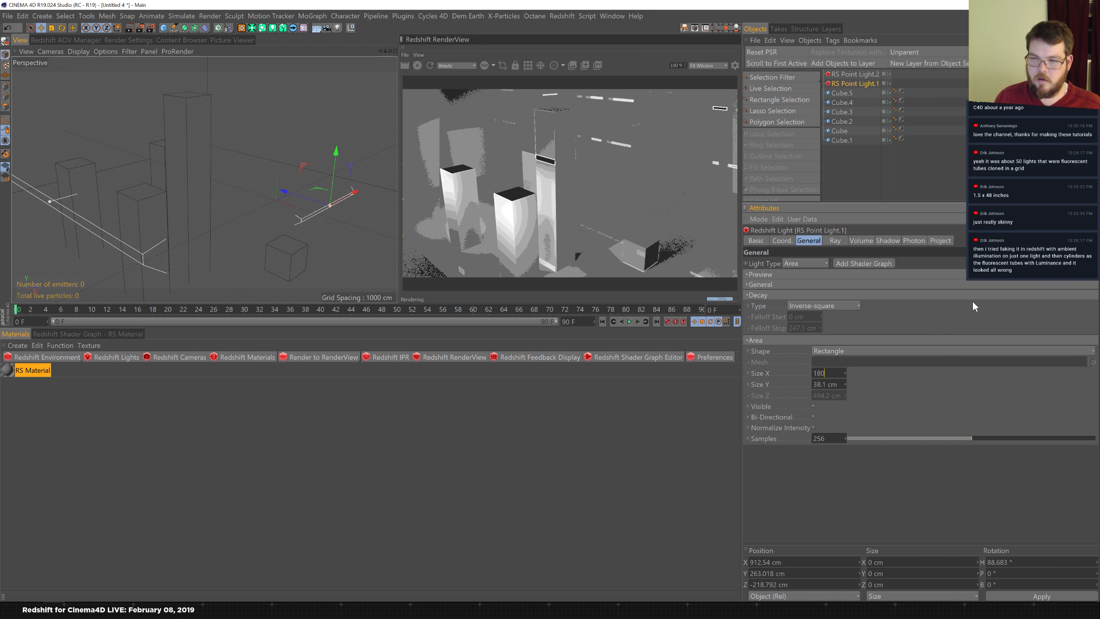
{"action": "key", "text": "Tab"}
{"action": "key", "text": "shift+Tab"}
{"action": "type", "text": "15"}
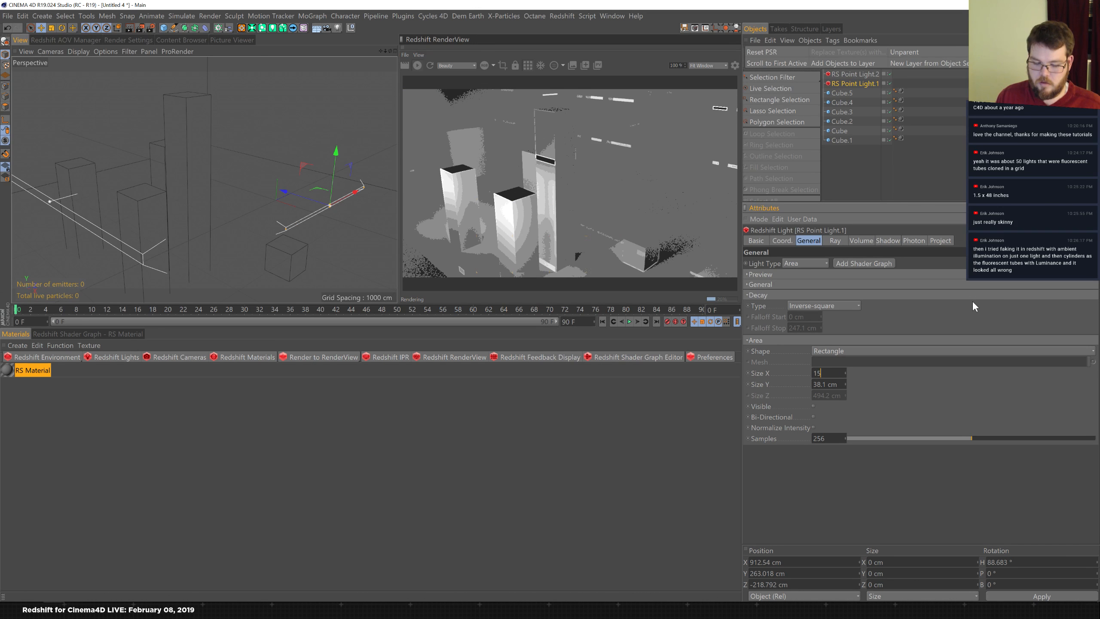
{"action": "type", "text": "80"}
{"action": "key", "text": "Tab"}
{"action": "type", "text": "4"}
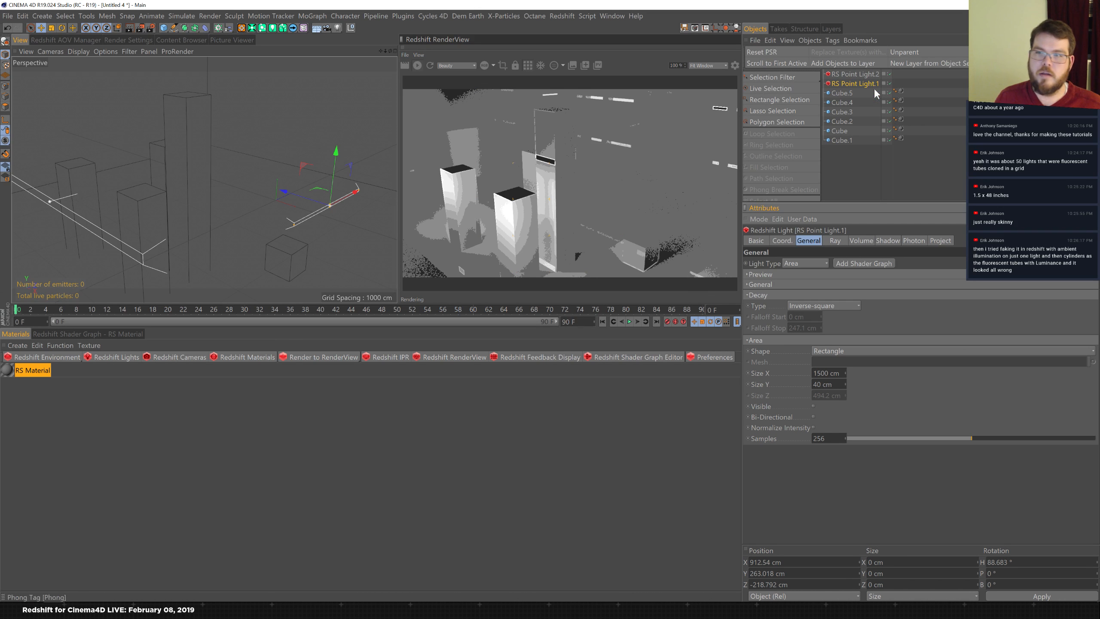
- Set RS Point Light.2's area size to 1500 × 40 cm and its samples to 256
{"action": "left_click", "coordinate": [876, 74]}
{"action": "left_click_drag", "start_coordinate": [814, 373], "coordinate": [972, 292]}
{"action": "type", "text": "1500"}
{"action": "key", "text": "Tab"}
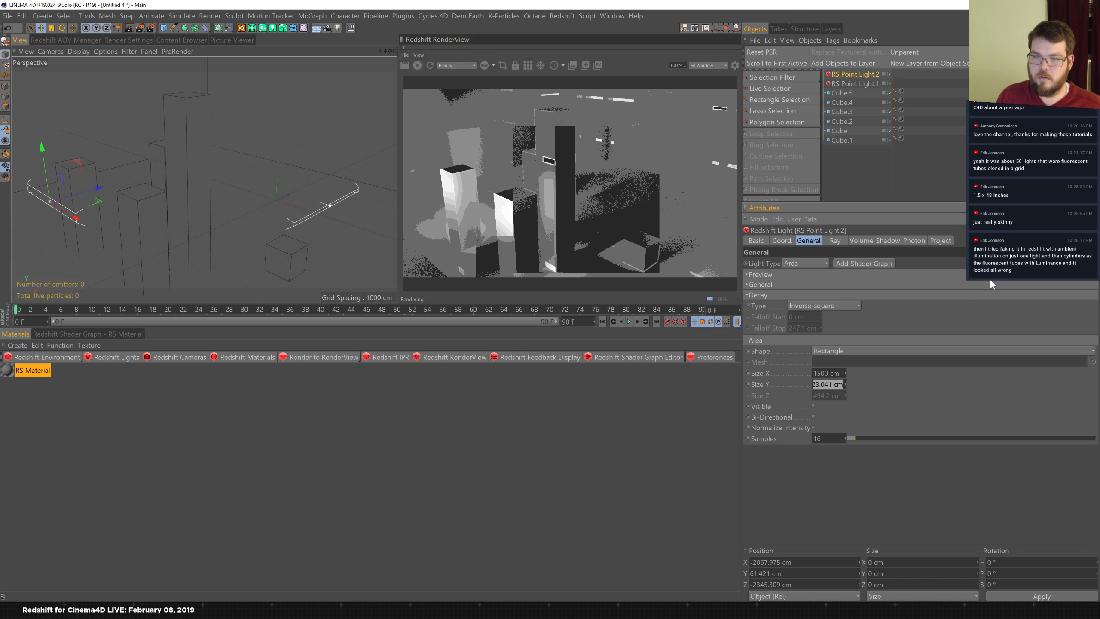
{"action": "type", "text": "40"}
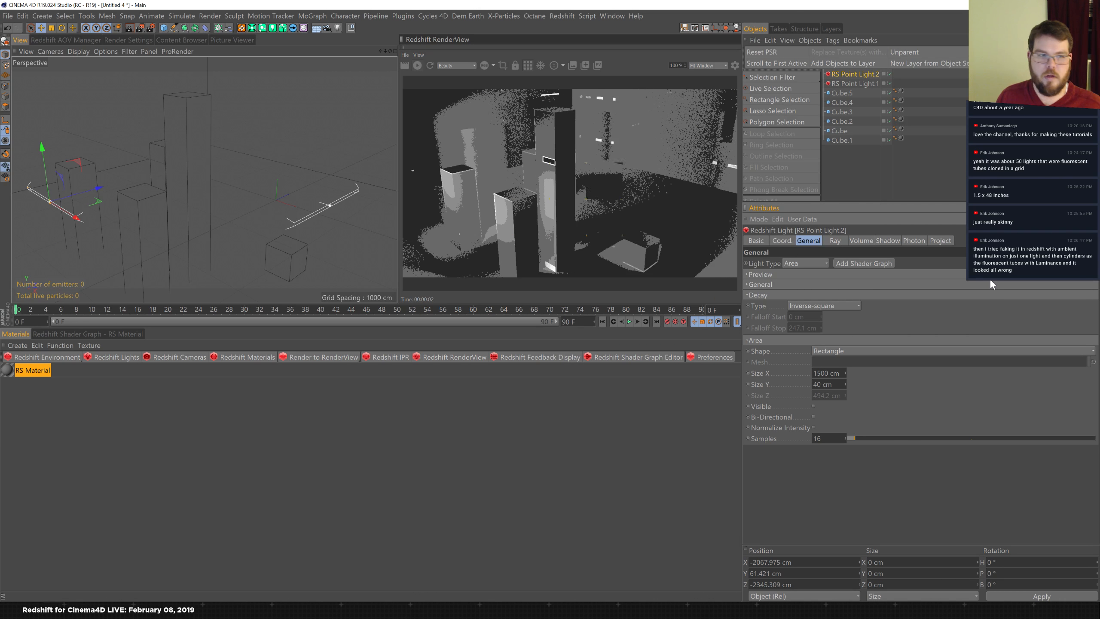
{"action": "key", "text": "Return"}
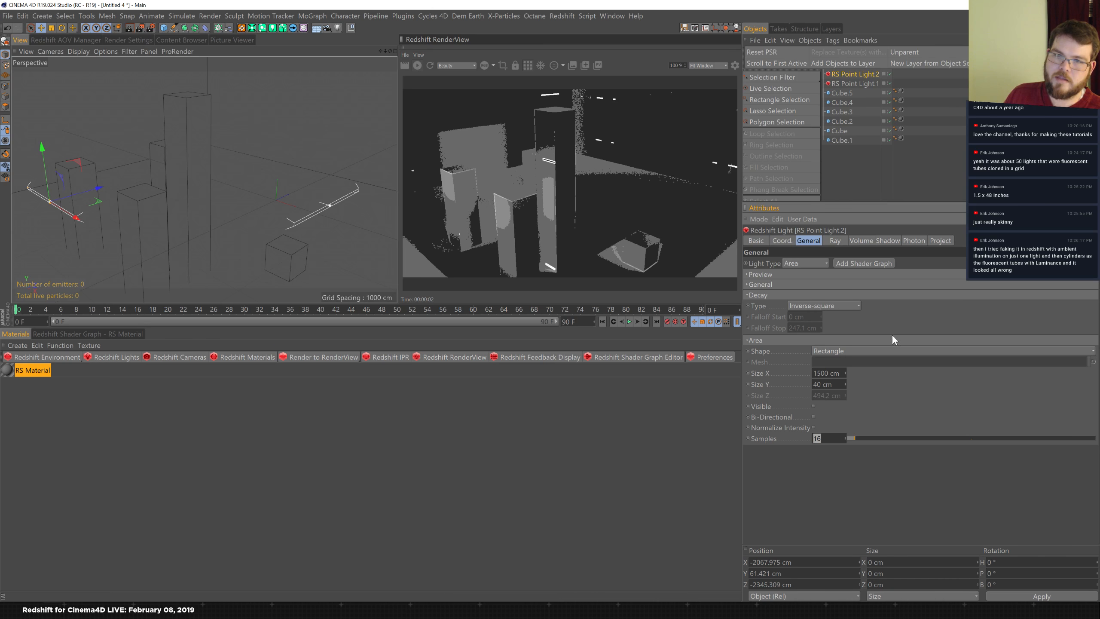
{"action": "key", "text": "Return"}
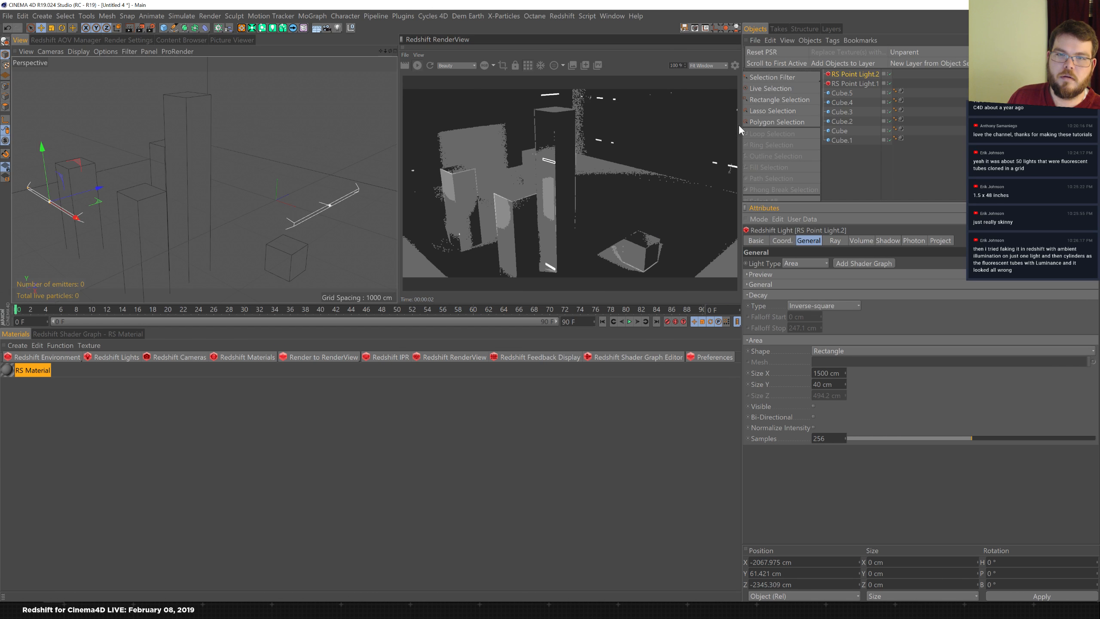
- Duplicate RS Point Light.1 twice vertically, one copy above at about Y 851 cm and one below at about Y -561 cm
{"action": "left_click", "coordinate": [854, 84]}
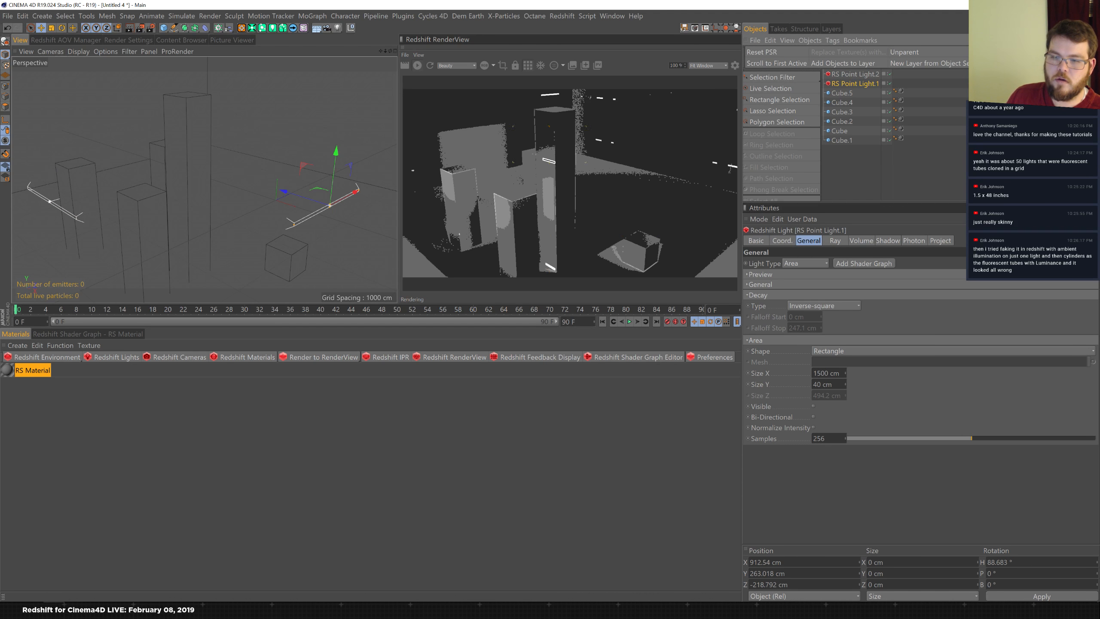
{"action": "left_click_drag", "start_coordinate": [337, 154], "coordinate": [342, 103], "text": "ctrl"}
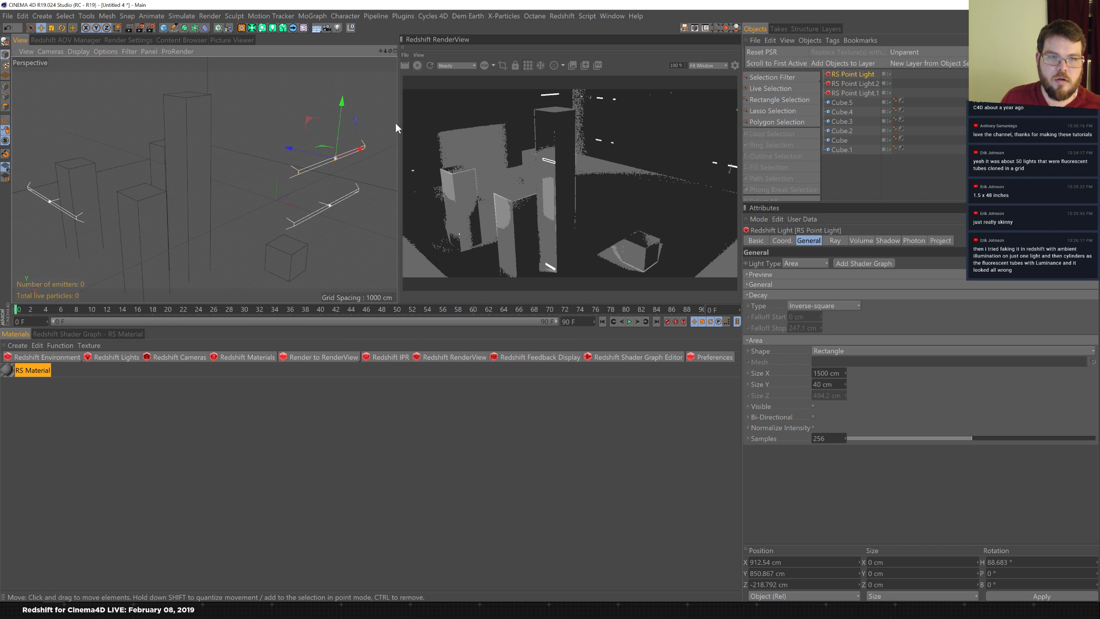
{"action": "left_click", "coordinate": [854, 93]}
{"action": "left_click_drag", "start_coordinate": [339, 154], "coordinate": [333, 238], "text": "ctrl"}
- Set the unified sampling in the Redshift render settings to a minimum of 16 and a maximum of 256 samples
{"action": "left_click", "coordinate": [138, 39]}
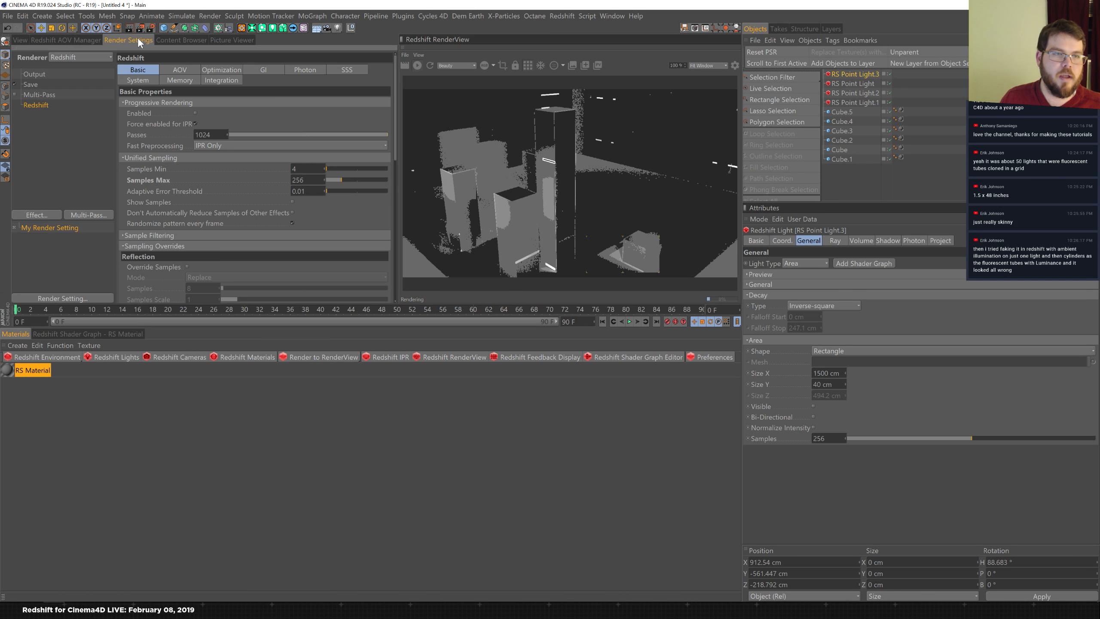
{"action": "left_click_drag", "start_coordinate": [316, 179], "coordinate": [289, 180]}
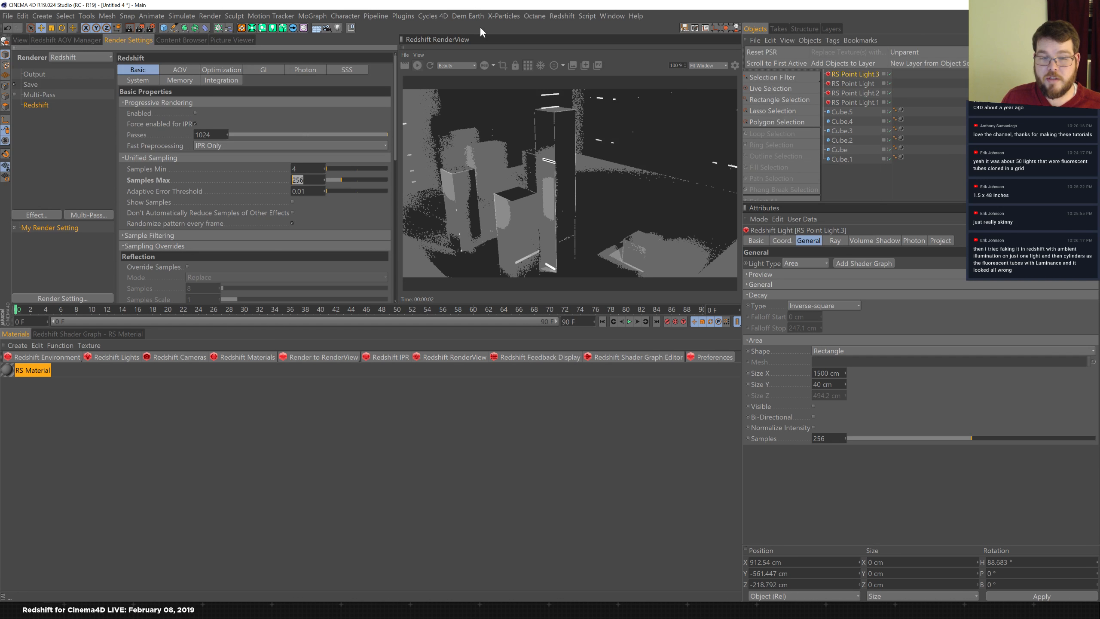
{"action": "type", "text": "16"}
{"action": "key", "text": "Return"}
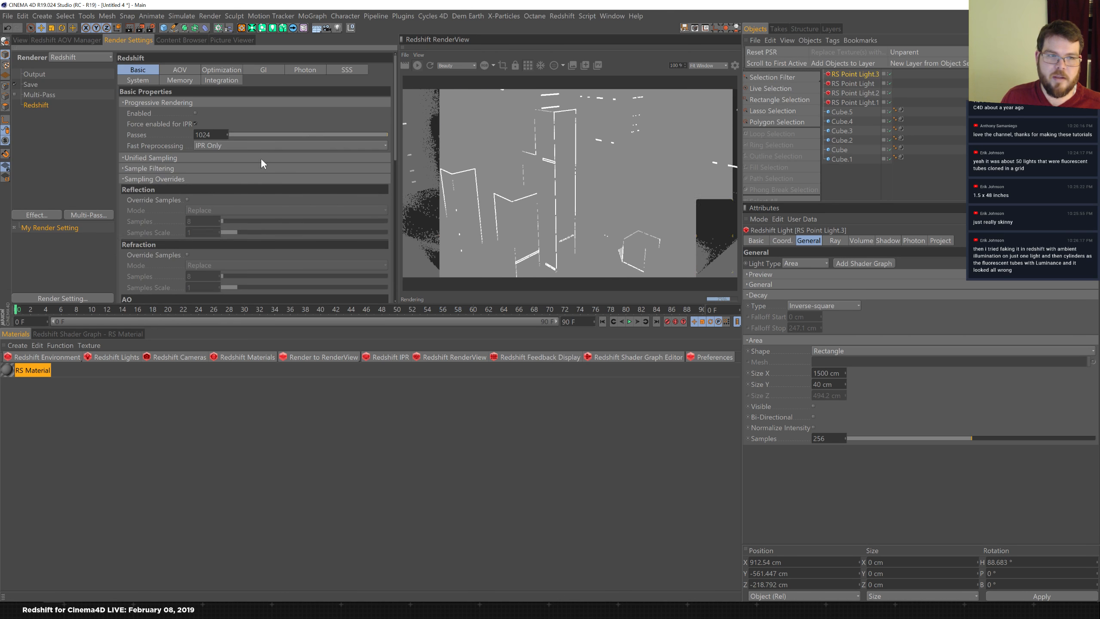
{"action": "left_click_drag", "start_coordinate": [303, 168], "coordinate": [289, 169]}
{"action": "type", "text": "16"}
{"action": "key", "text": "Return"}
{"action": "key", "text": "Tab"}
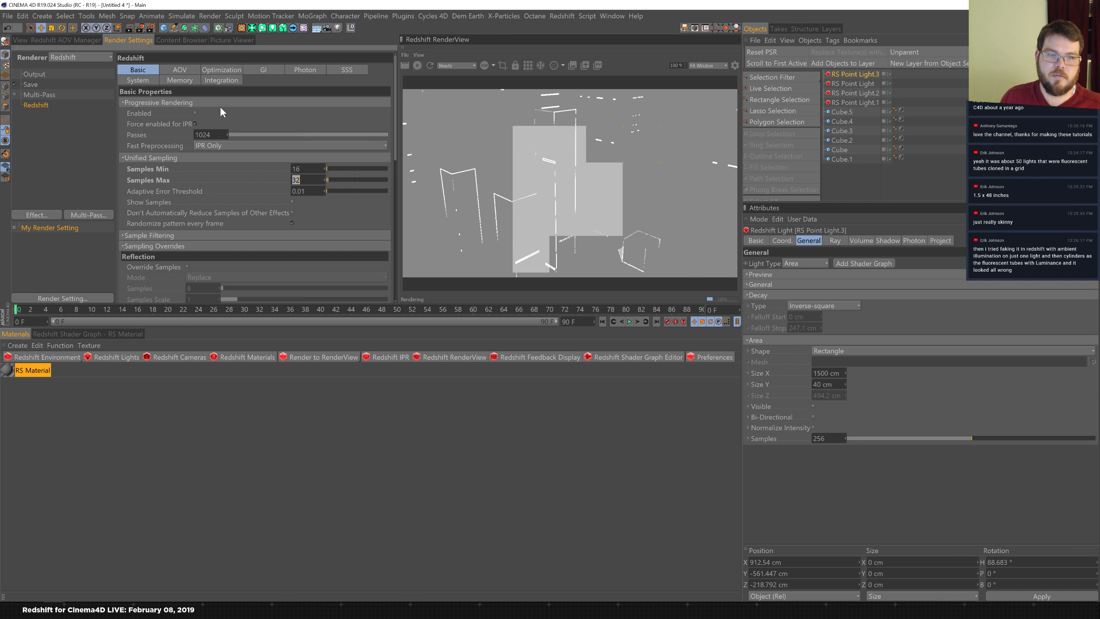
{"action": "type", "text": "256"}
{"action": "key", "text": "Return"}
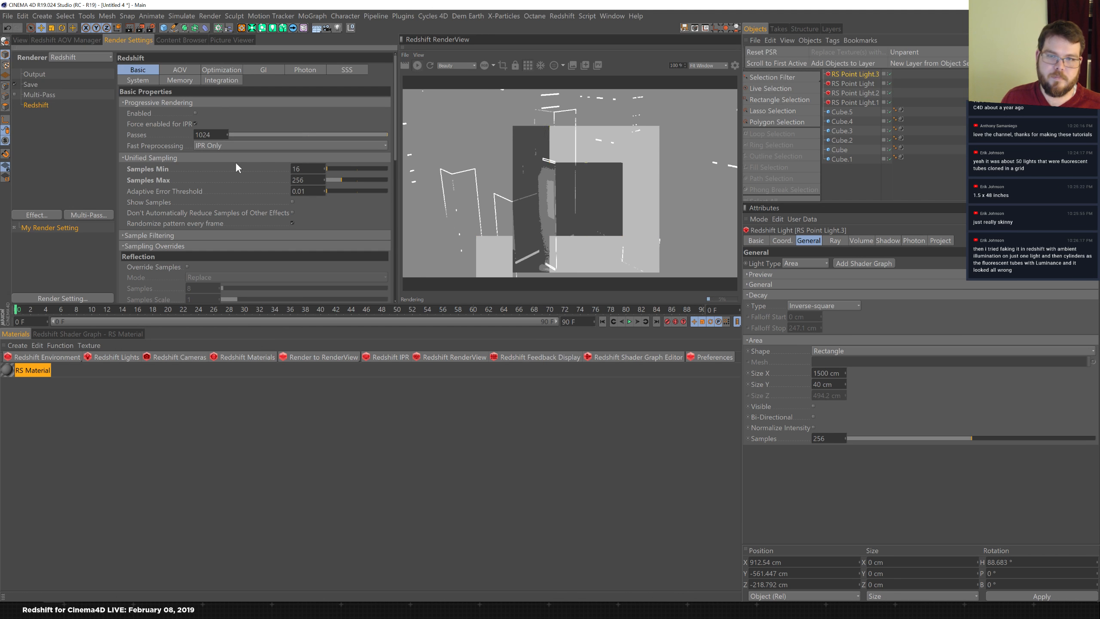
- Reduce the unified sampling maximum to 128, return to the perspective view and turn off the sample visualization in the RenderView
{"action": "type", "text": "12"}
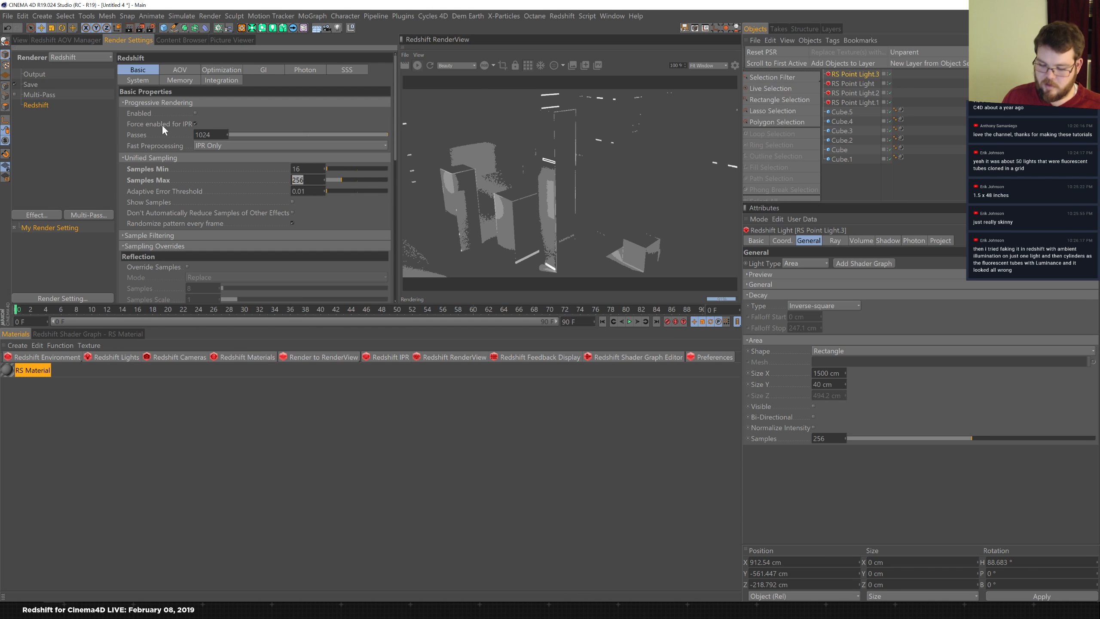
{"action": "type", "text": "8"}
{"action": "key", "text": "Return"}
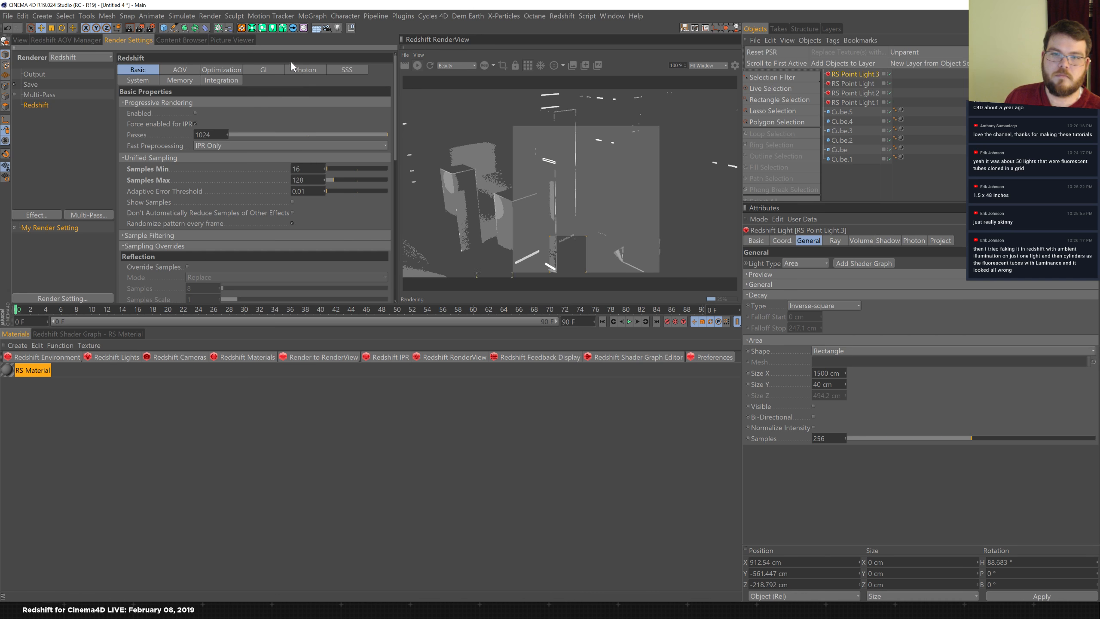
{"action": "left_click", "coordinate": [20, 40]}
{"action": "left_click", "coordinate": [554, 65]}
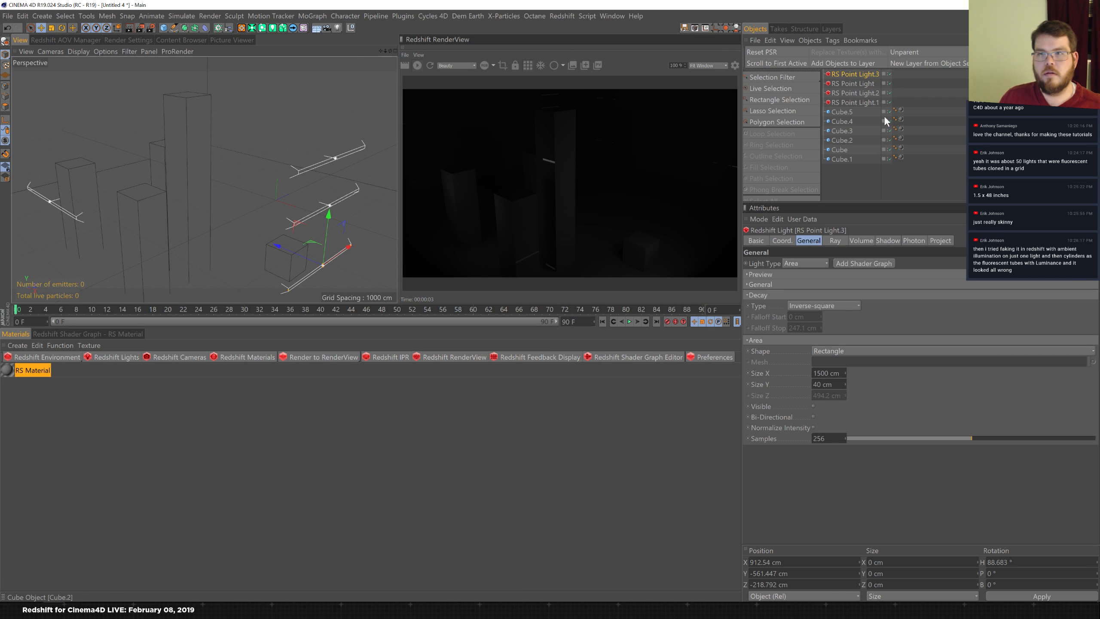
- Delete RS Point Light and RS Point Light.3, the two vertical copies above and below RS Point Light.1
{"action": "left_click", "coordinate": [860, 84]}
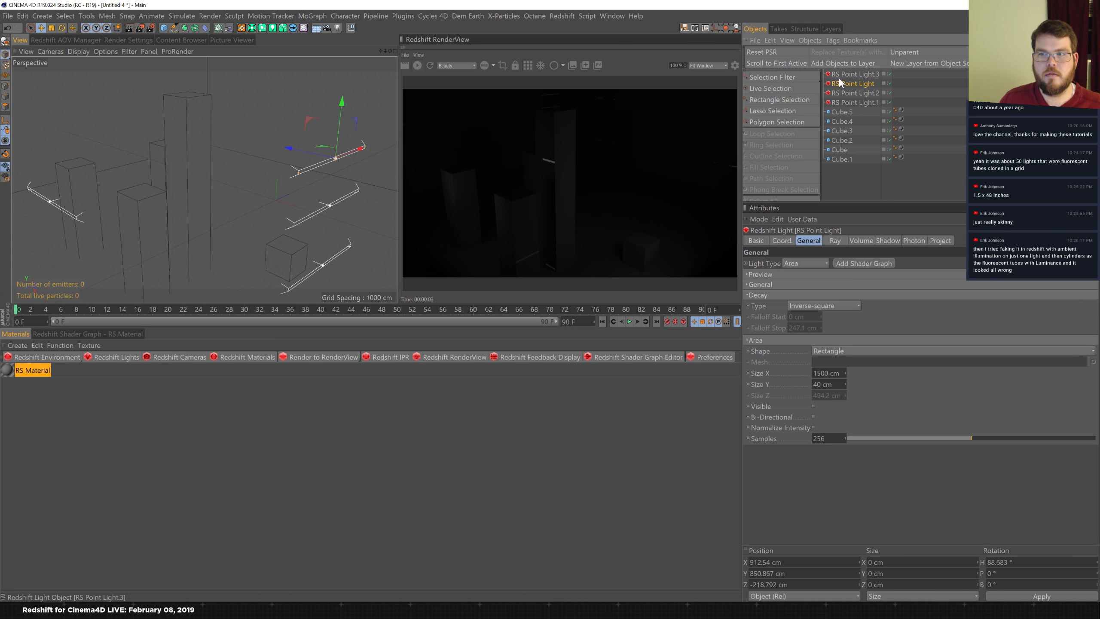
{"action": "left_click", "coordinate": [870, 76]}
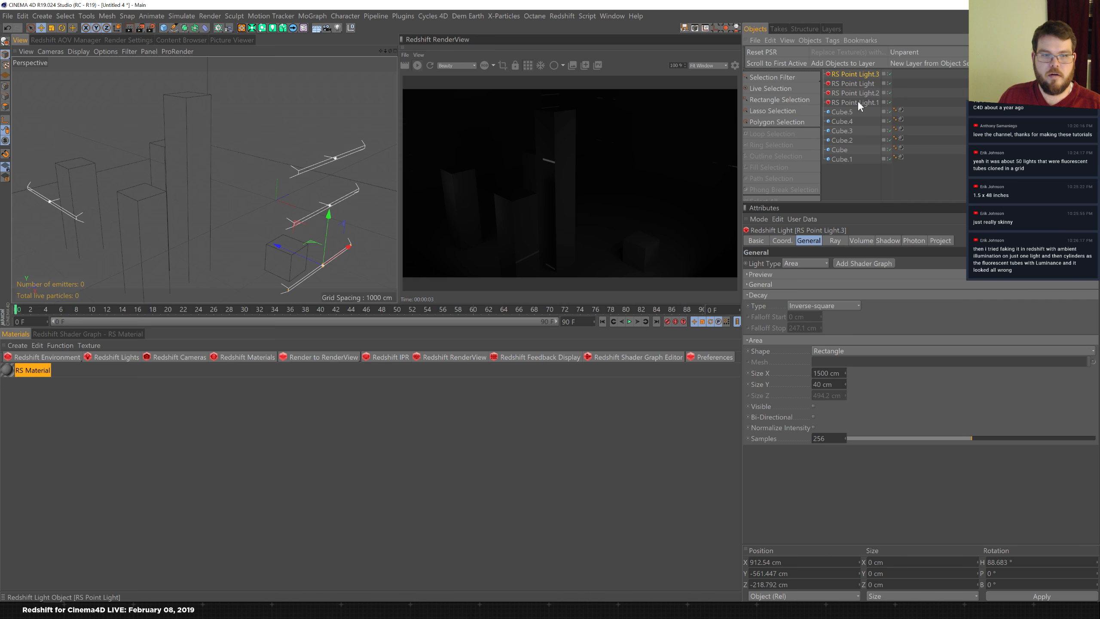
{"action": "left_click", "coordinate": [865, 83]}
{"action": "key", "text": "Delete"}
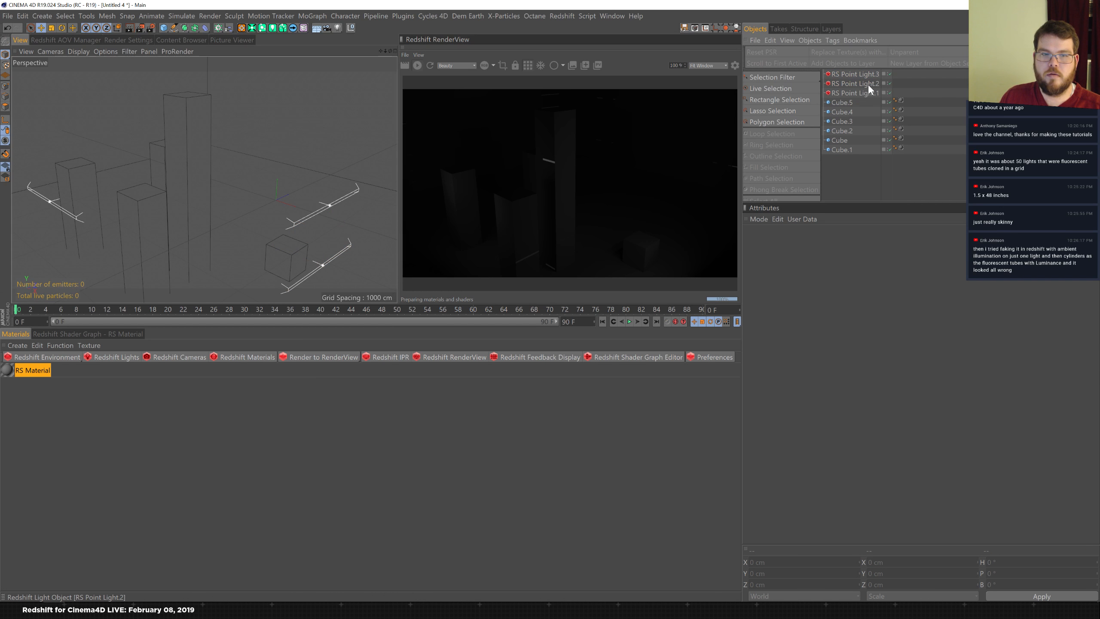
{"action": "left_click", "coordinate": [869, 84]}
{"action": "key", "text": "Delete"}
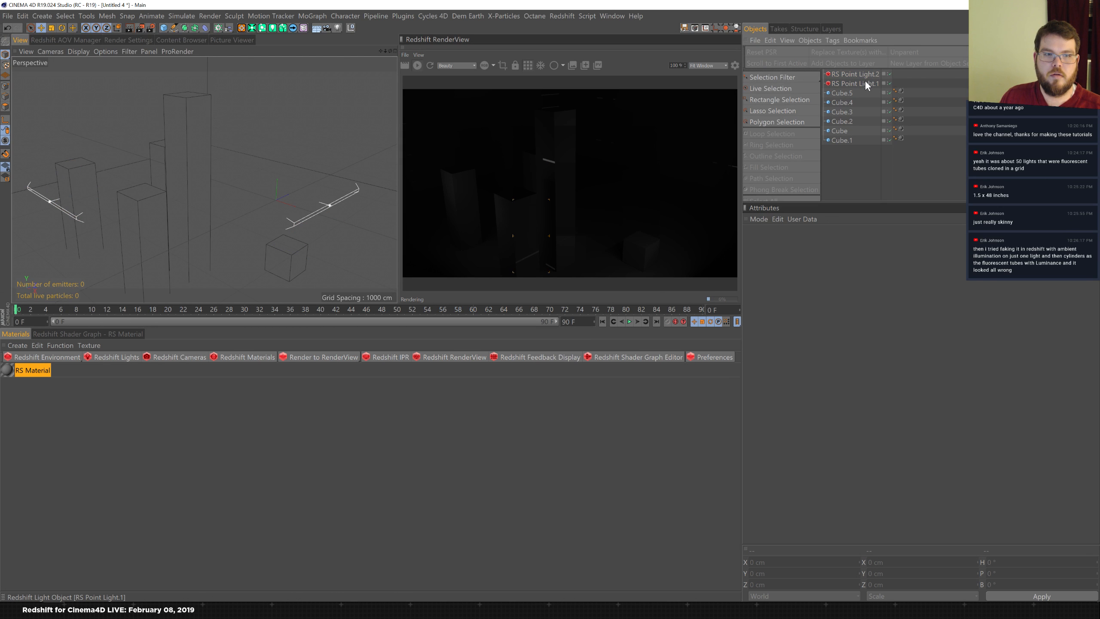
- Place RS Point Light.1 inside a MoGraph Cloner and set the linear clone count to 50
{"action": "left_click", "coordinate": [867, 76]}
{"action": "left_click", "coordinate": [874, 81]}
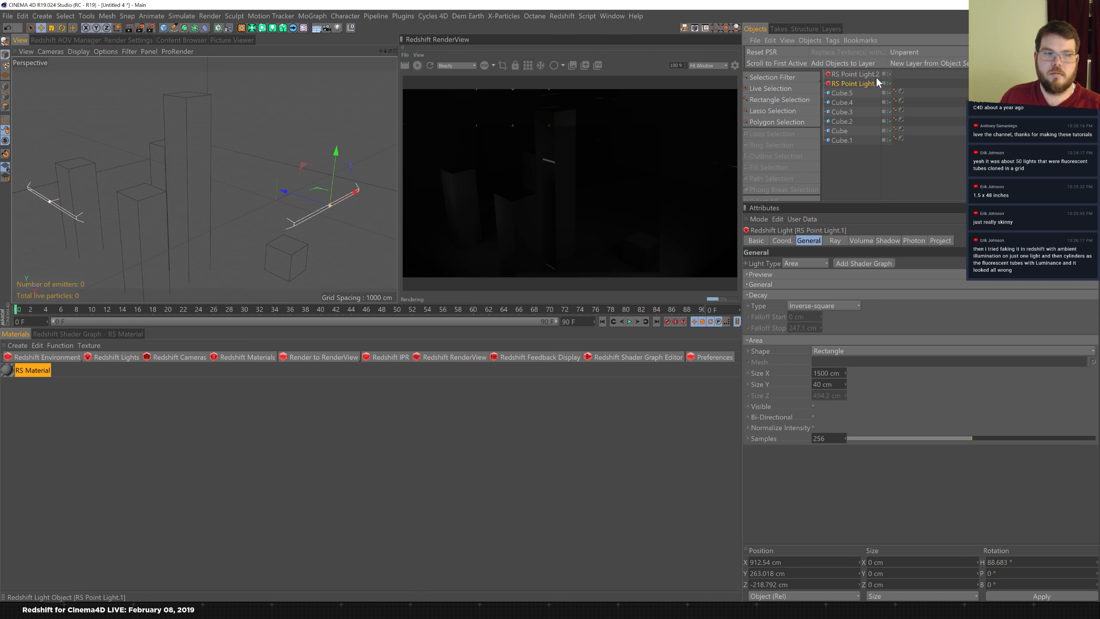
{"action": "left_click", "coordinate": [252, 28], "text": "alt"}
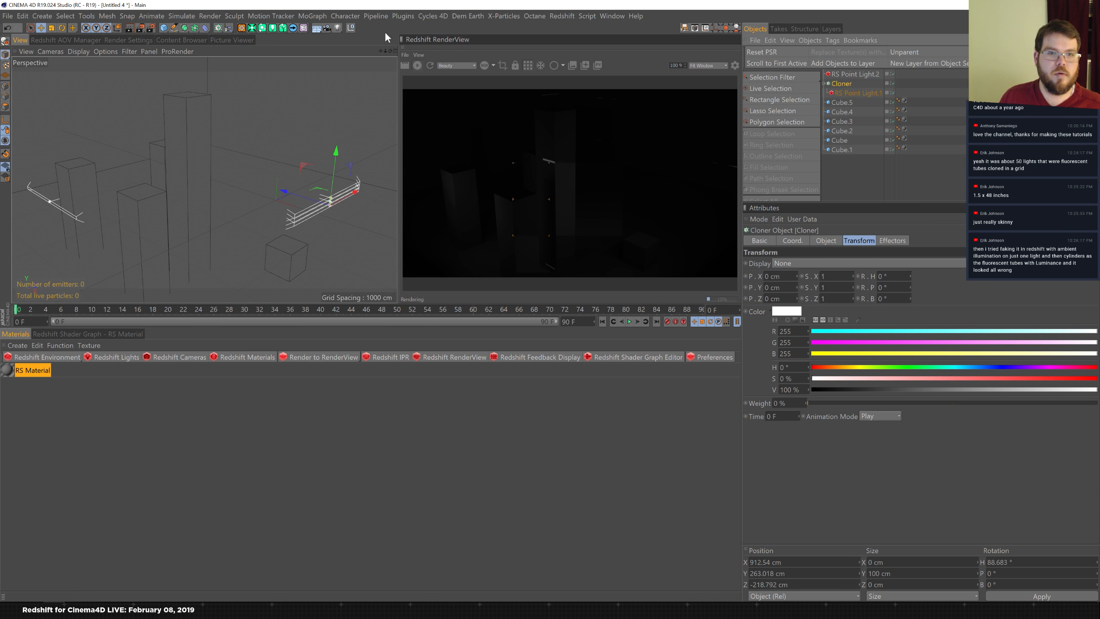
{"action": "left_click", "coordinate": [827, 242]}
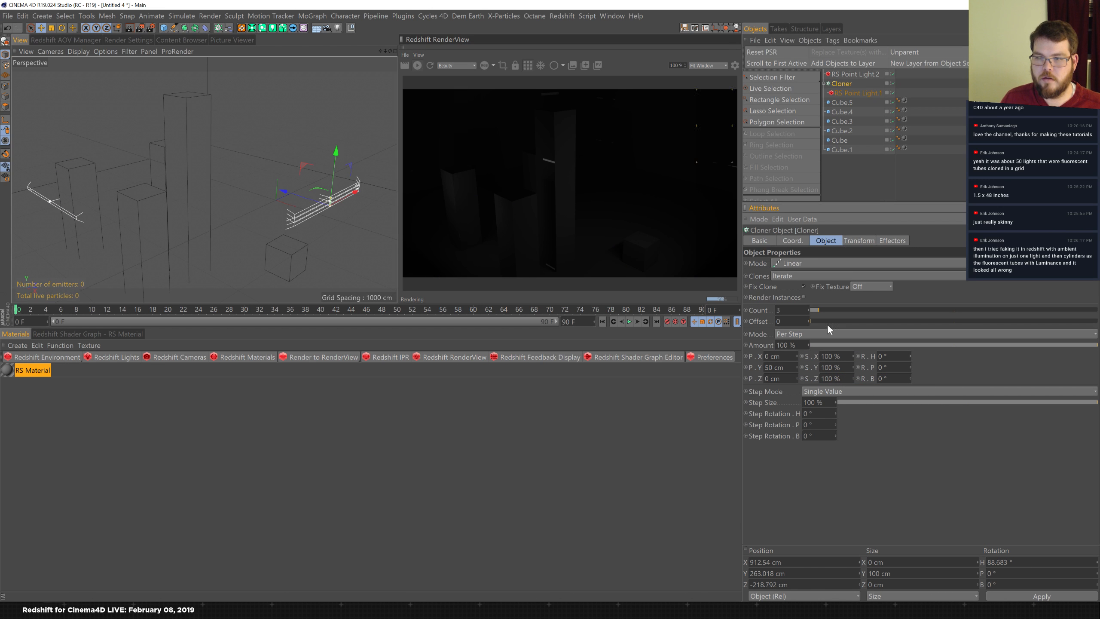
{"action": "type", "text": "50"}
{"action": "key", "text": "Return"}
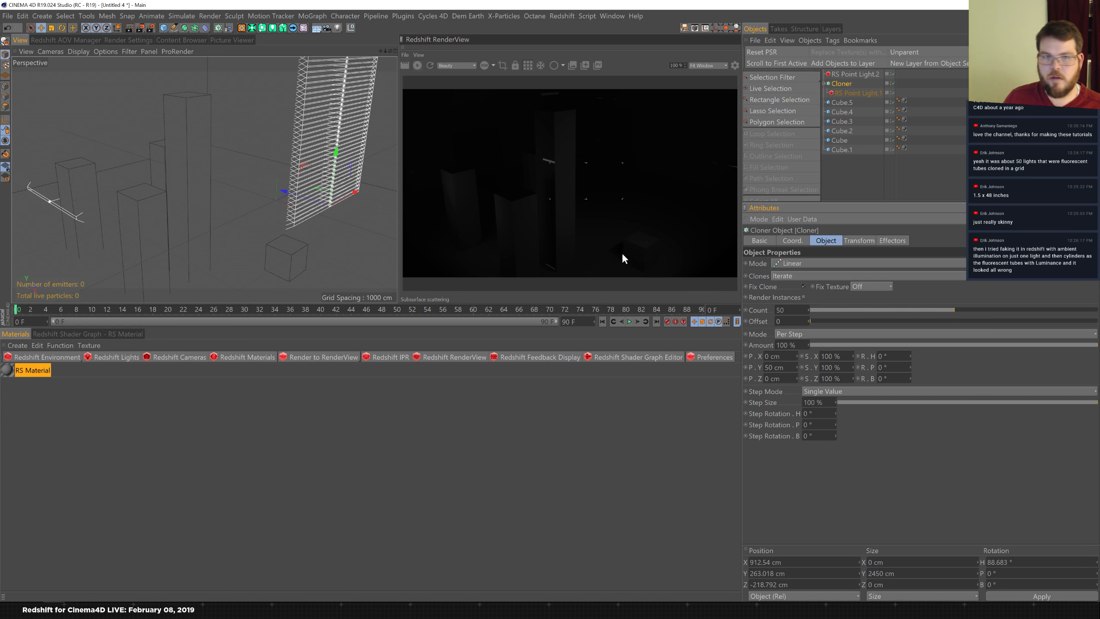
- Set the Cloner's per-step Y offset to 80 cm and lower the Cloner to about Y -2034 cm
{"action": "left_click_drag", "start_coordinate": [337, 184], "coordinate": [352, 288]}
{"action": "left_click_drag", "start_coordinate": [796, 367], "coordinate": [798, 355]}
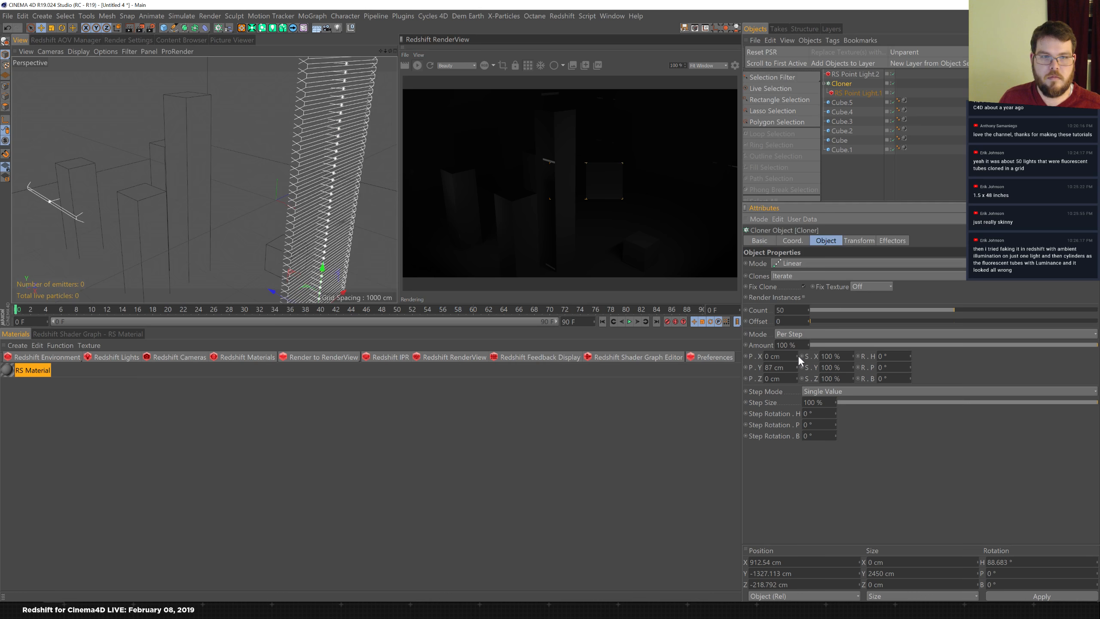
{"action": "left_click_drag", "start_coordinate": [329, 272], "coordinate": [318, 311]}
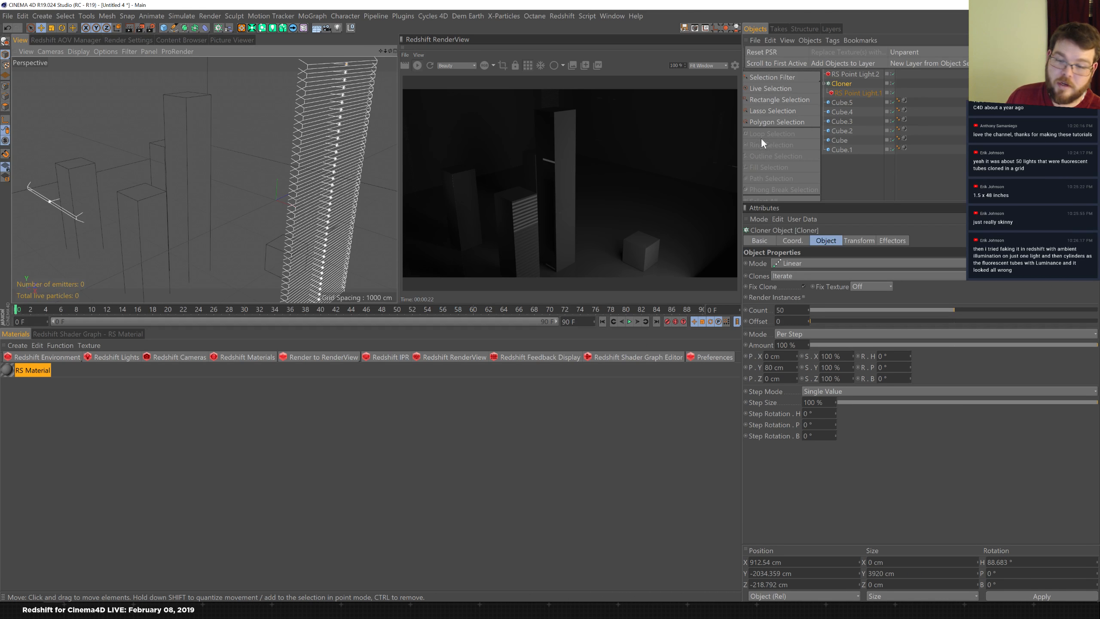
- Set RS Point Light.1's samples to 32 and check the unified sampling values in the Redshift render settings
{"action": "left_click", "coordinate": [864, 93]}
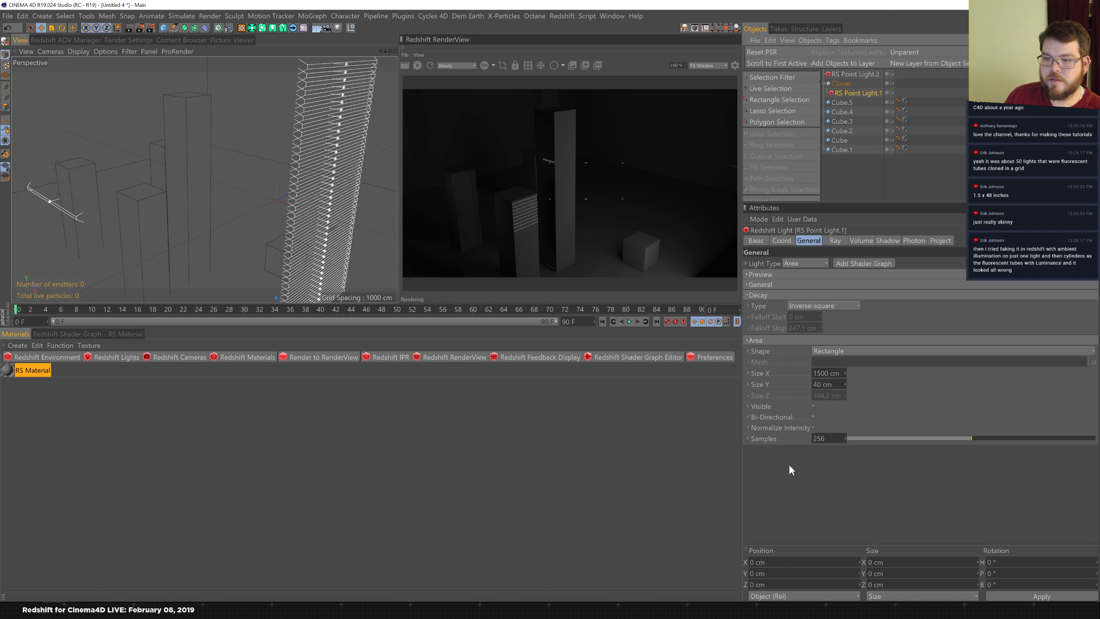
{"action": "left_click", "coordinate": [825, 438]}
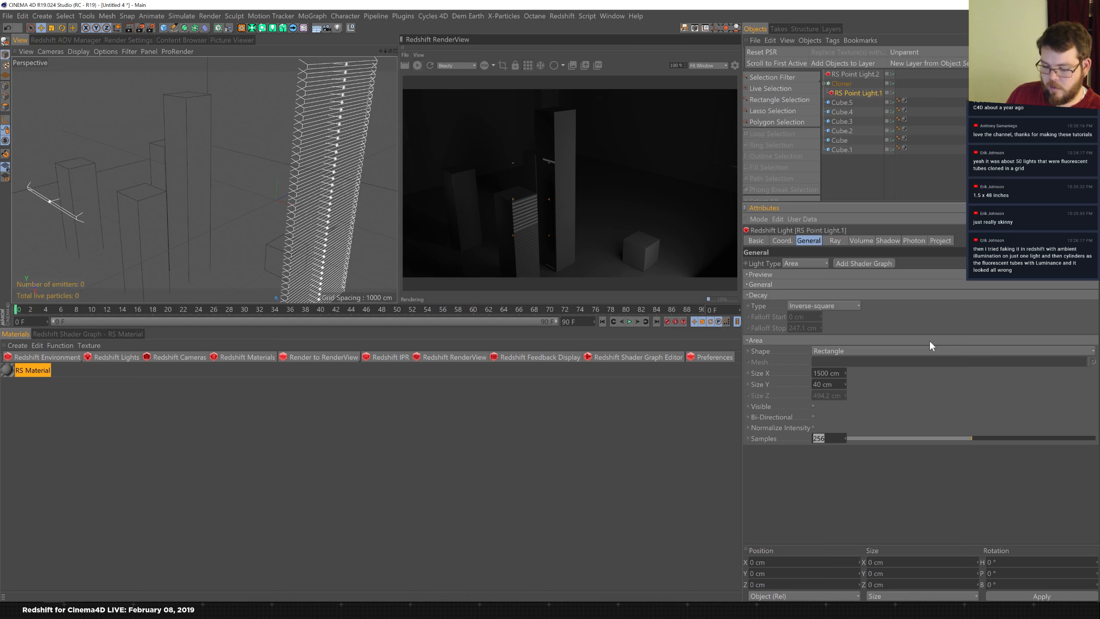
{"action": "type", "text": "32"}
{"action": "key", "text": "Return"}
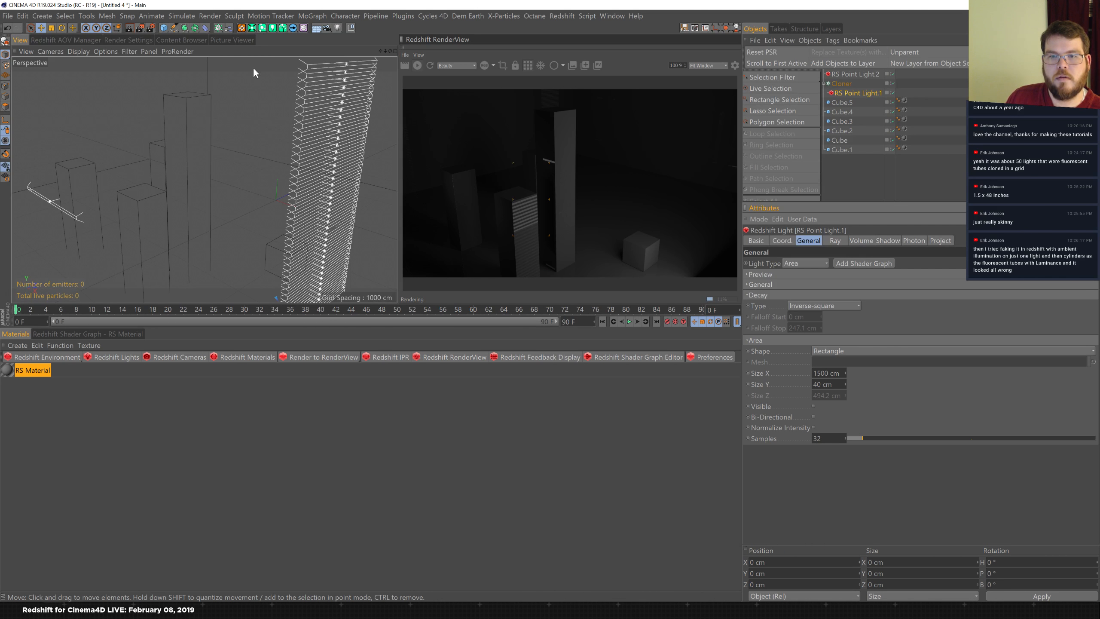
{"action": "left_click", "coordinate": [86, 39]}
{"action": "left_click", "coordinate": [147, 40]}
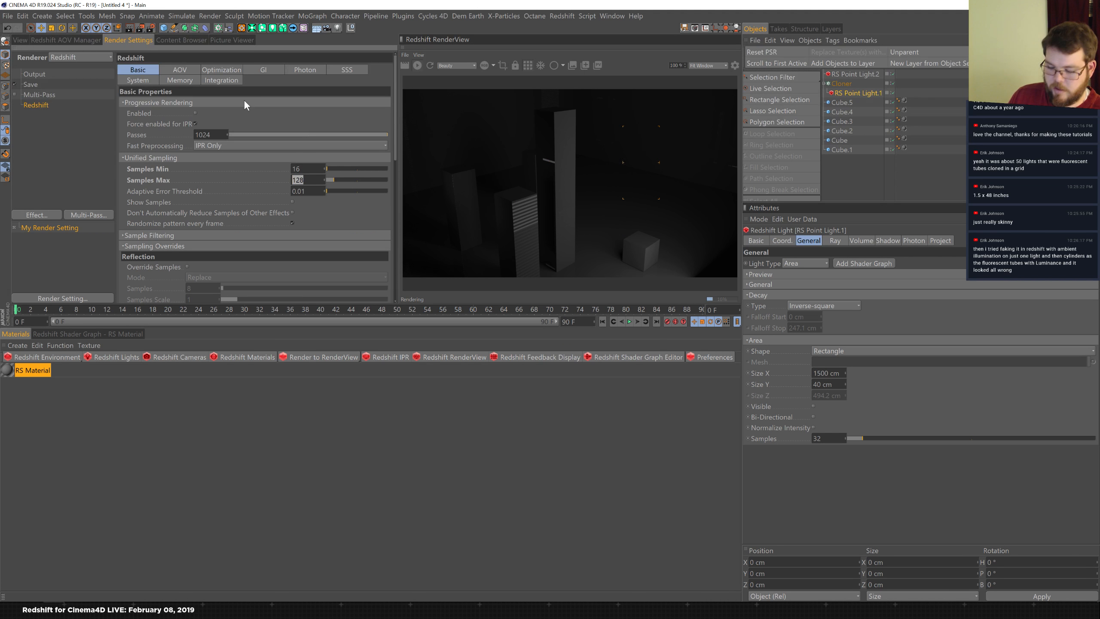
{"action": "left_click", "coordinate": [28, 40]}
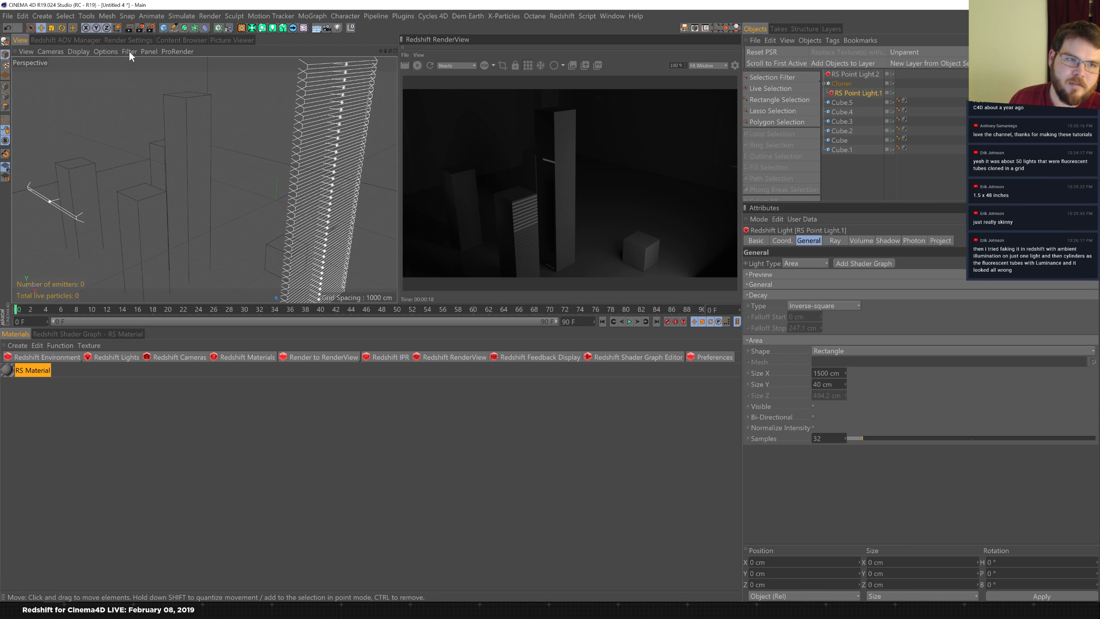
- Set both the primary and secondary GI engines to Brute Force in the Redshift render settings
{"action": "left_click", "coordinate": [137, 39]}
{"action": "left_click", "coordinate": [276, 71]}
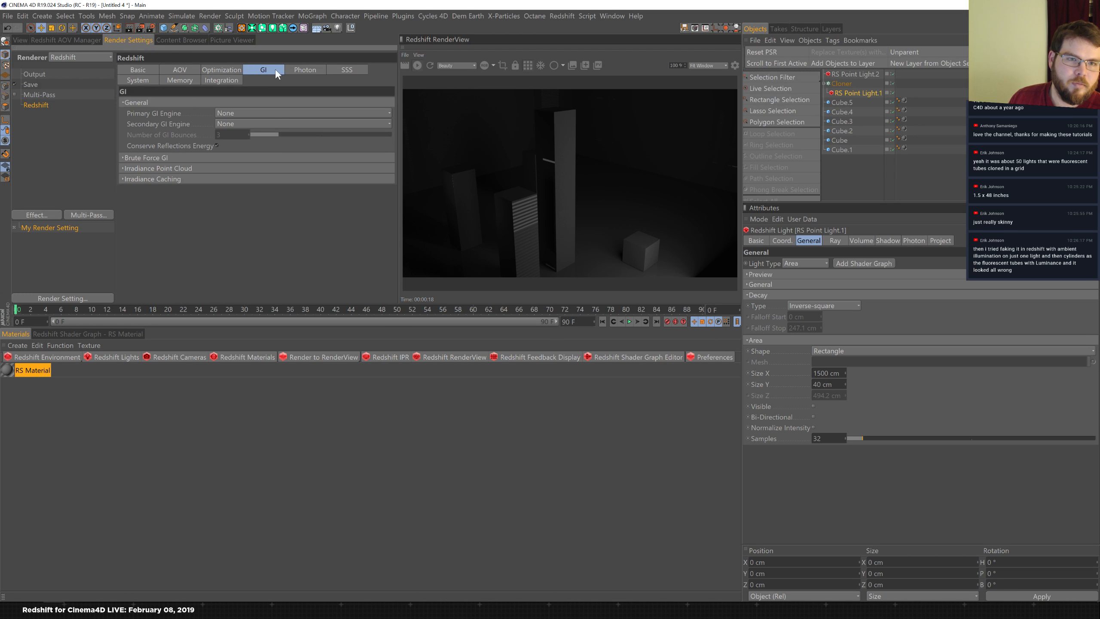
{"action": "left_click", "coordinate": [276, 112]}
{"action": "left_click", "coordinate": [259, 157]}
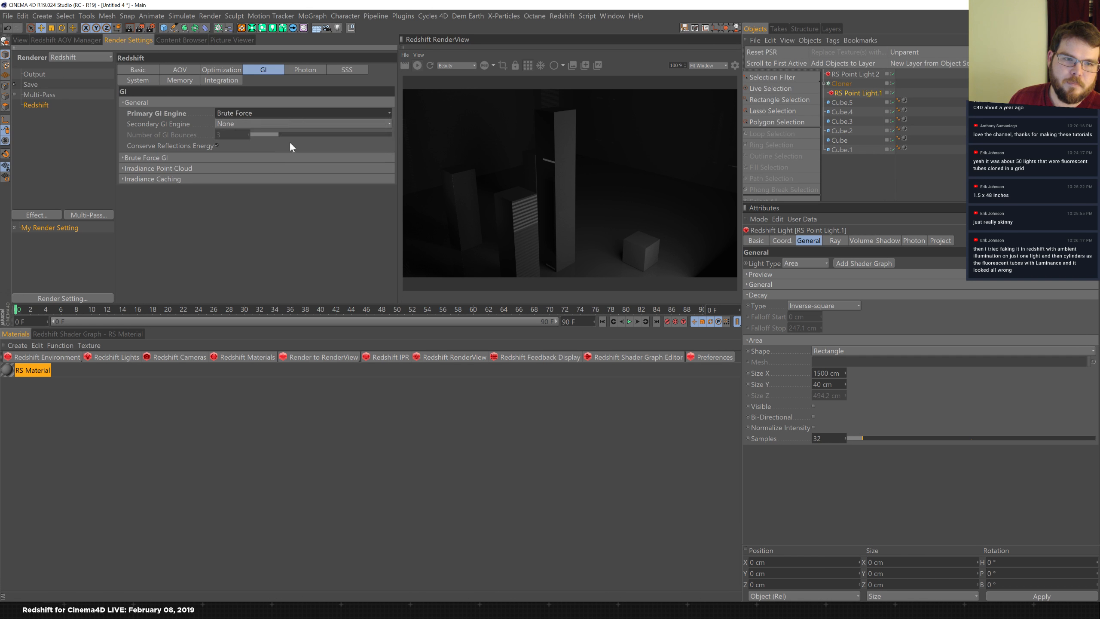
{"action": "left_click", "coordinate": [254, 122]}
{"action": "left_click", "coordinate": [253, 164]}
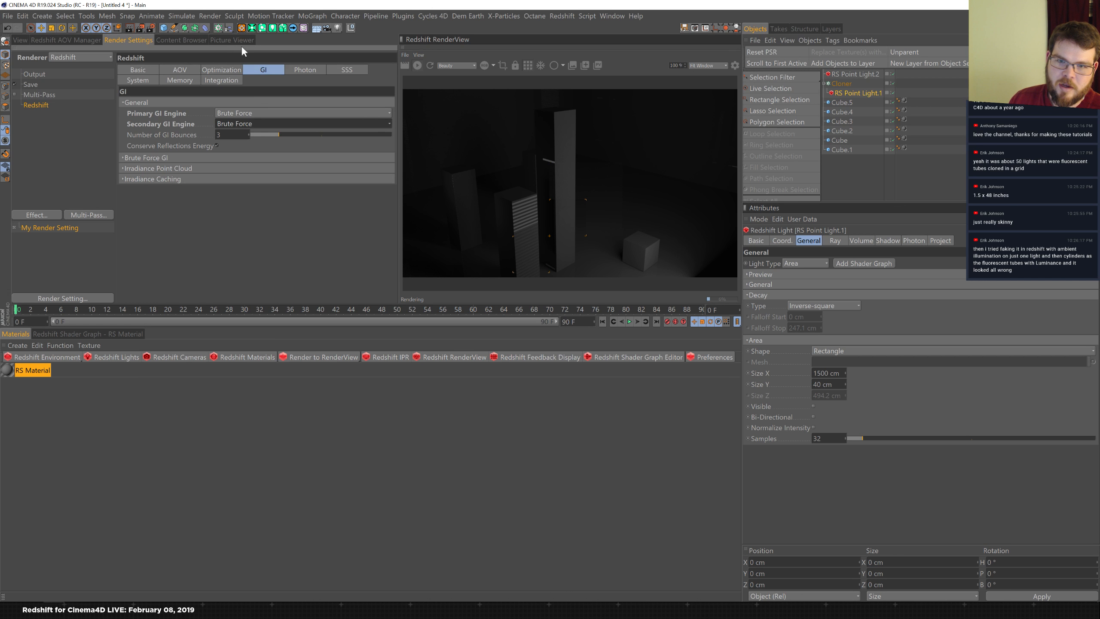
- Set the Brute Force GI number of rays to 128 and return to the perspective view
{"action": "left_click", "coordinate": [141, 157]}
{"action": "double_click", "coordinate": [184, 169]}
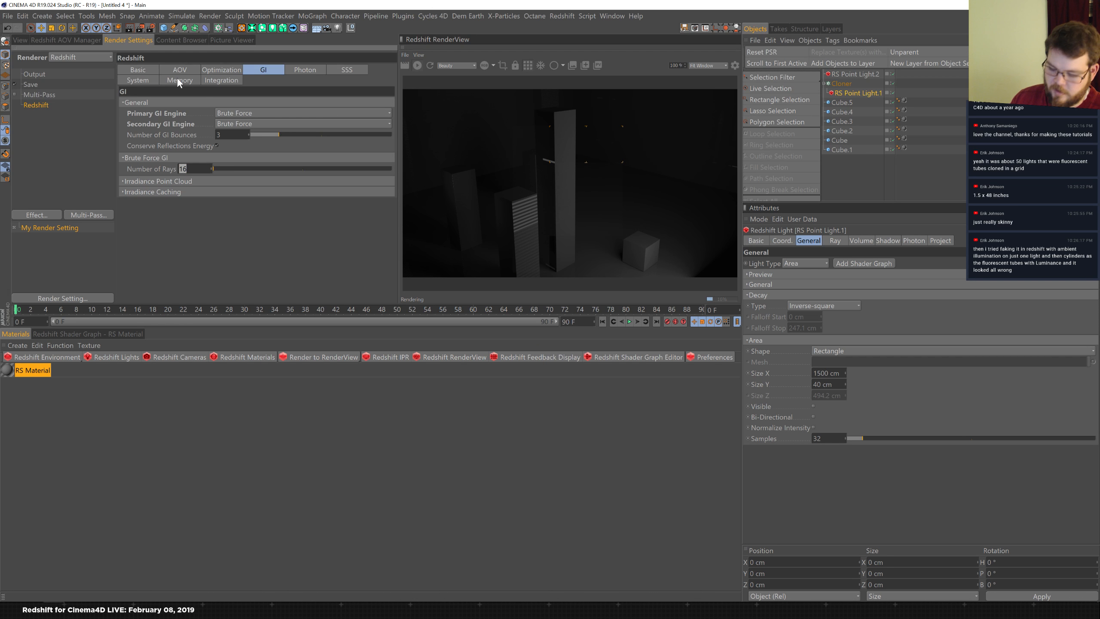
{"action": "type", "text": "12"}
{"action": "key", "text": "Return"}
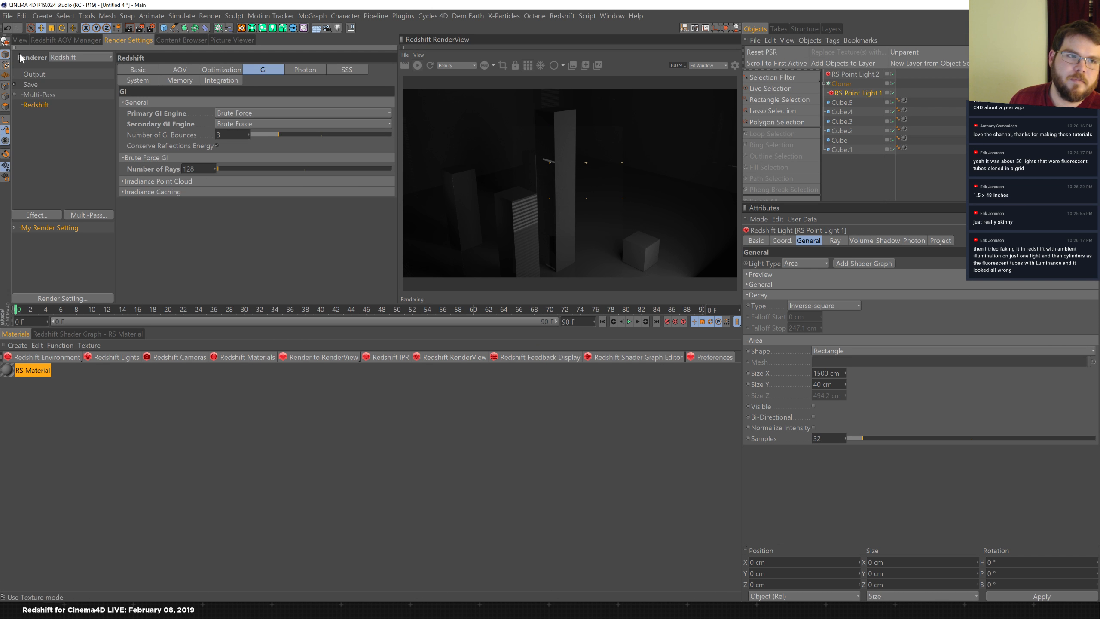
{"action": "left_click", "coordinate": [20, 40]}
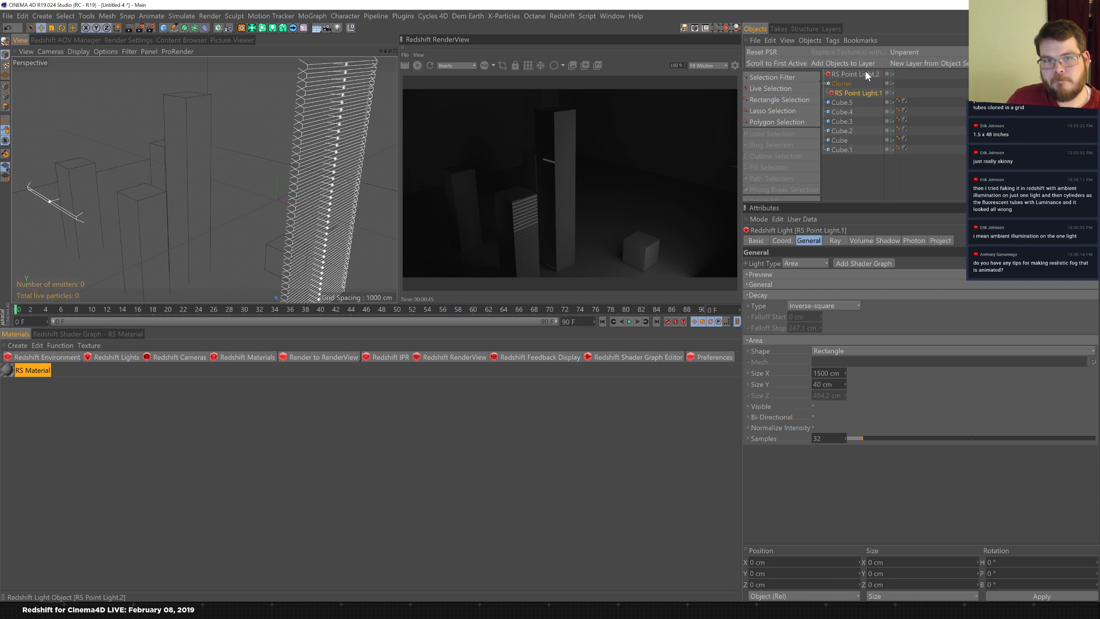
- Delete the Cloner with its light and all the cubes, keeping only RS Point Light.2 in the scene
{"action": "left_click", "coordinate": [839, 85]}
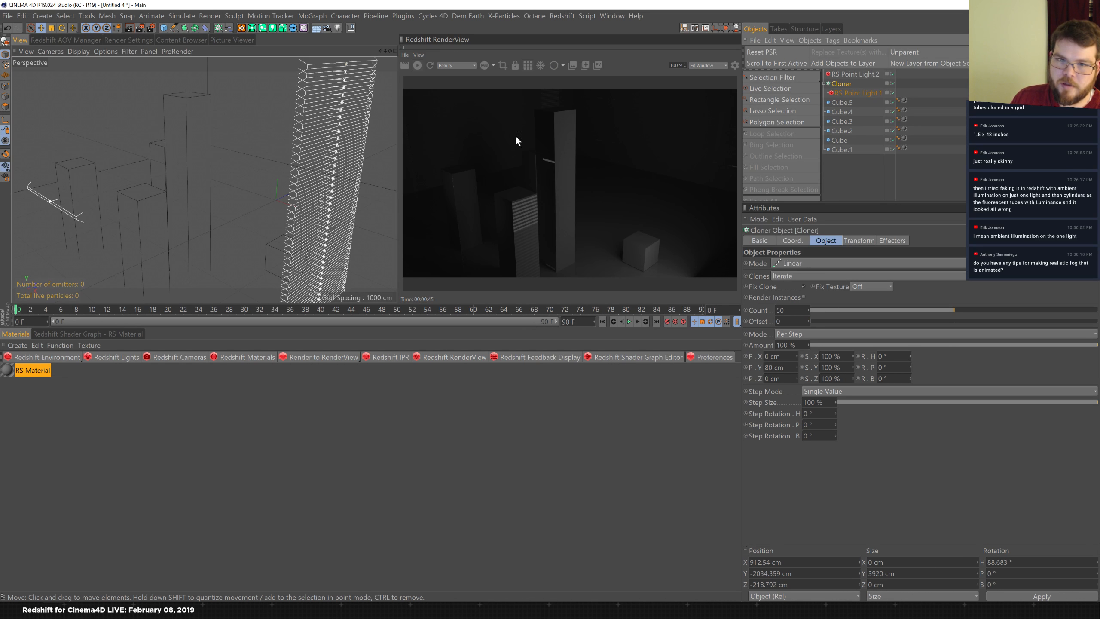
{"action": "key", "text": "Delete"}
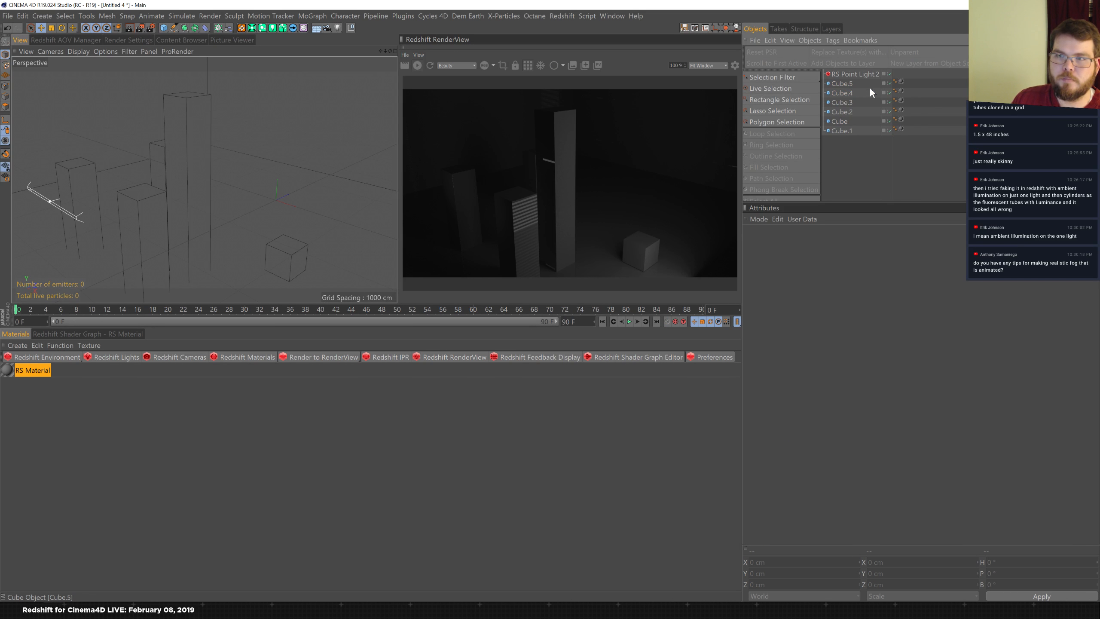
{"action": "left_click", "coordinate": [839, 84]}
{"action": "left_click", "coordinate": [841, 130], "text": "shift"}
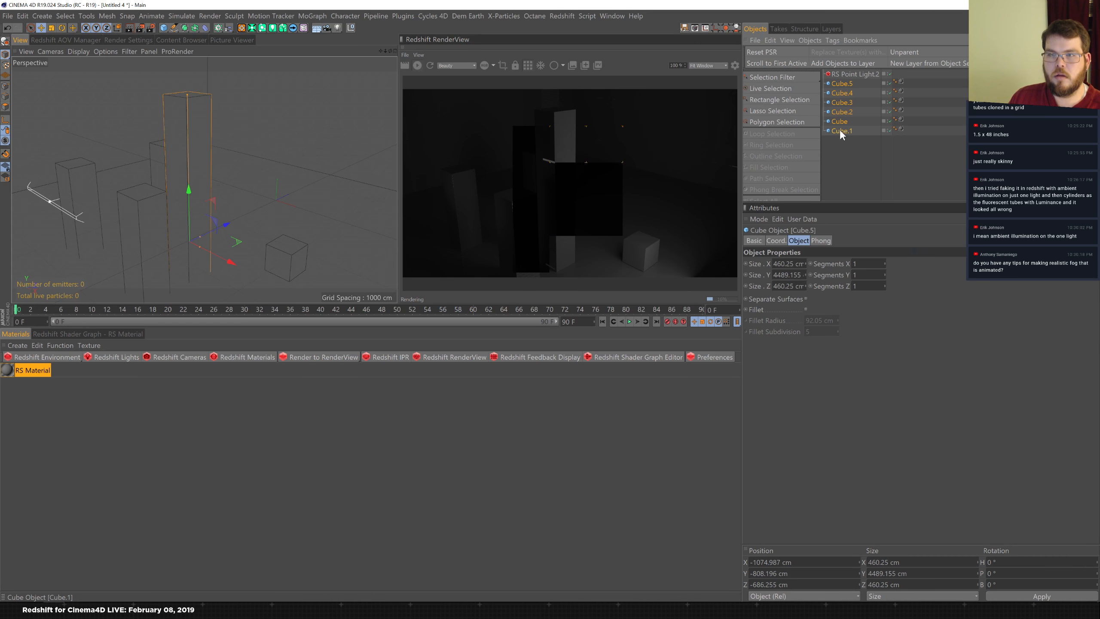
{"action": "key", "text": "Delete"}
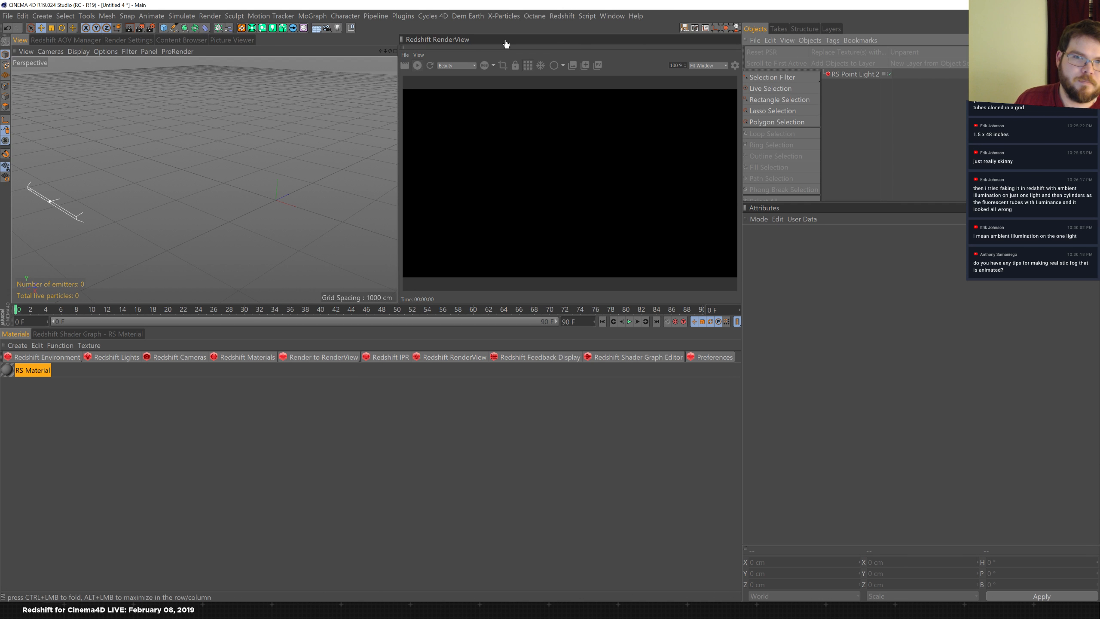
- Add a Redshift Environment object and set RS Point Light.2's volume contribution scale to about 0.036
{"action": "left_click", "coordinate": [55, 360]}
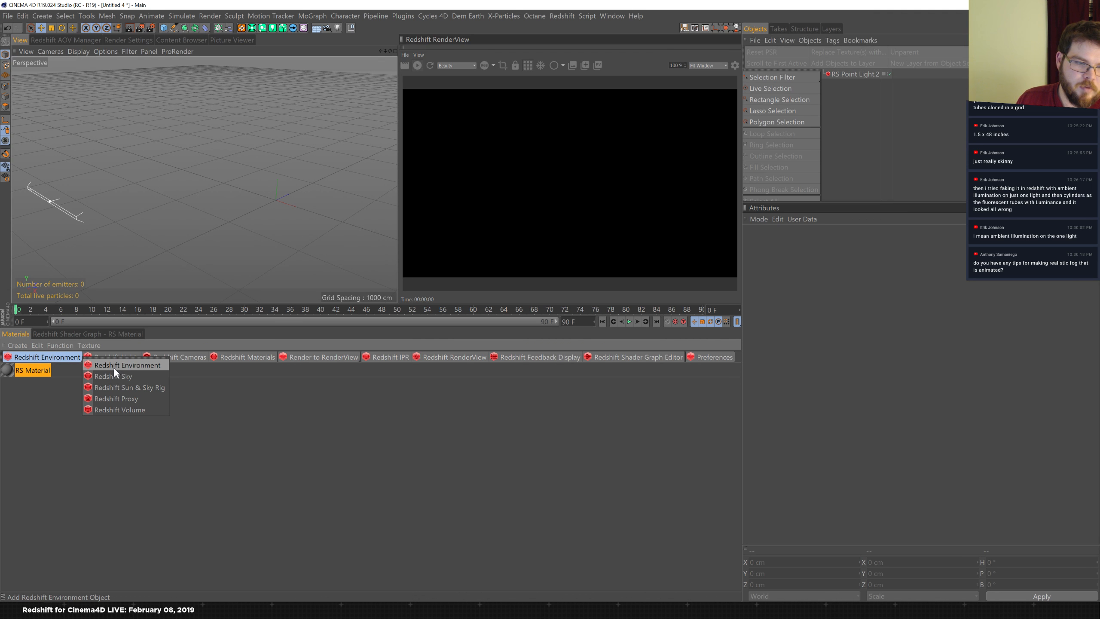
{"action": "left_click", "coordinate": [114, 366]}
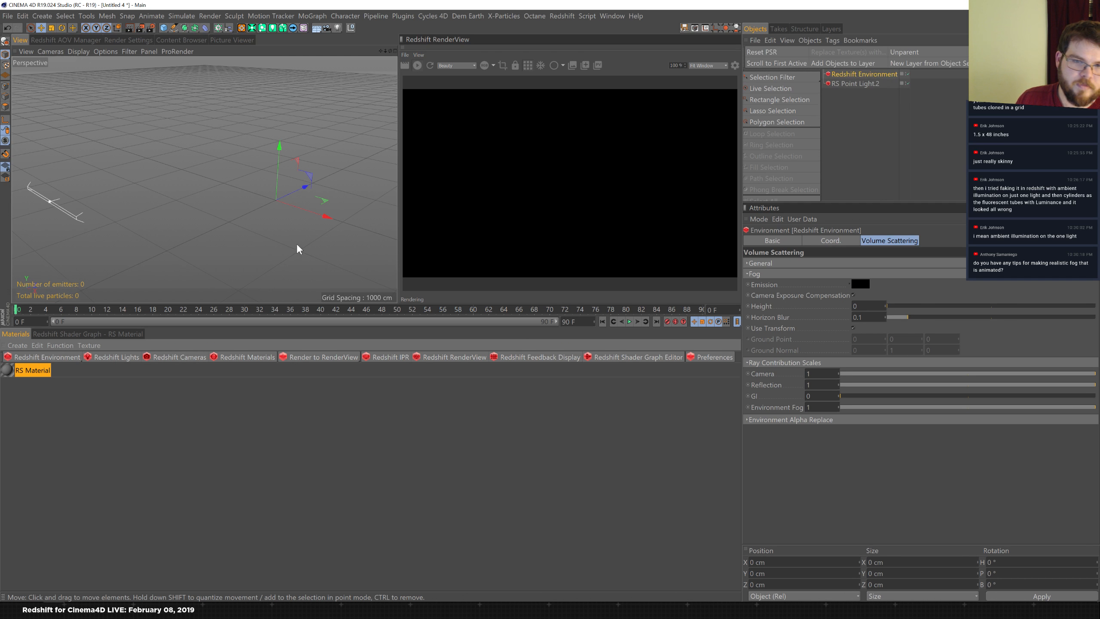
{"action": "left_click", "coordinate": [873, 83]}
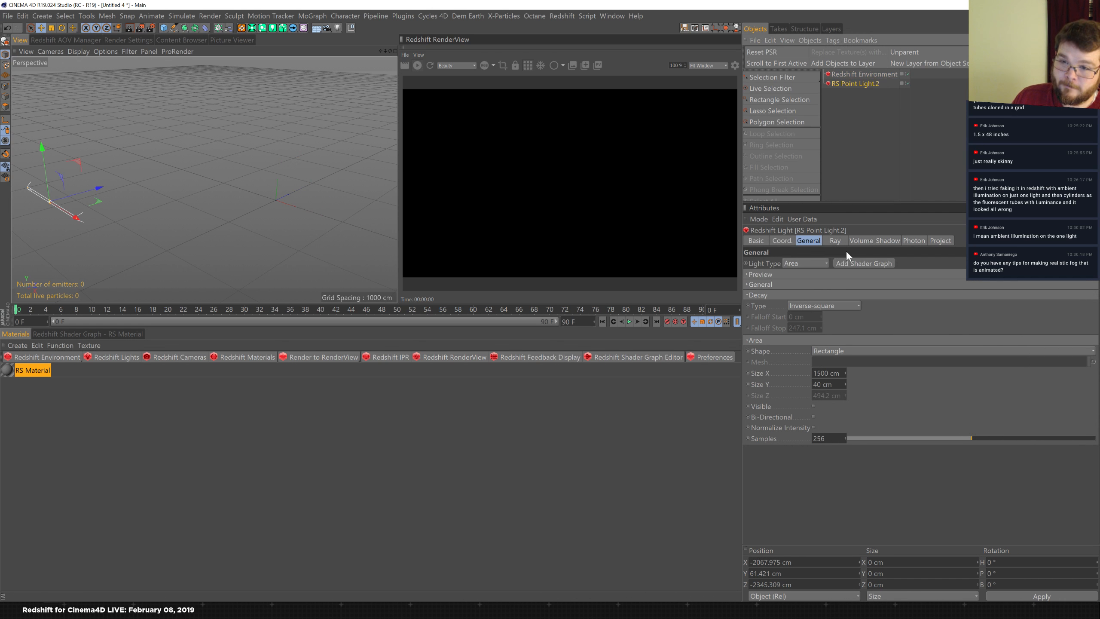
{"action": "left_click", "coordinate": [843, 241]}
{"action": "left_click", "coordinate": [860, 241]}
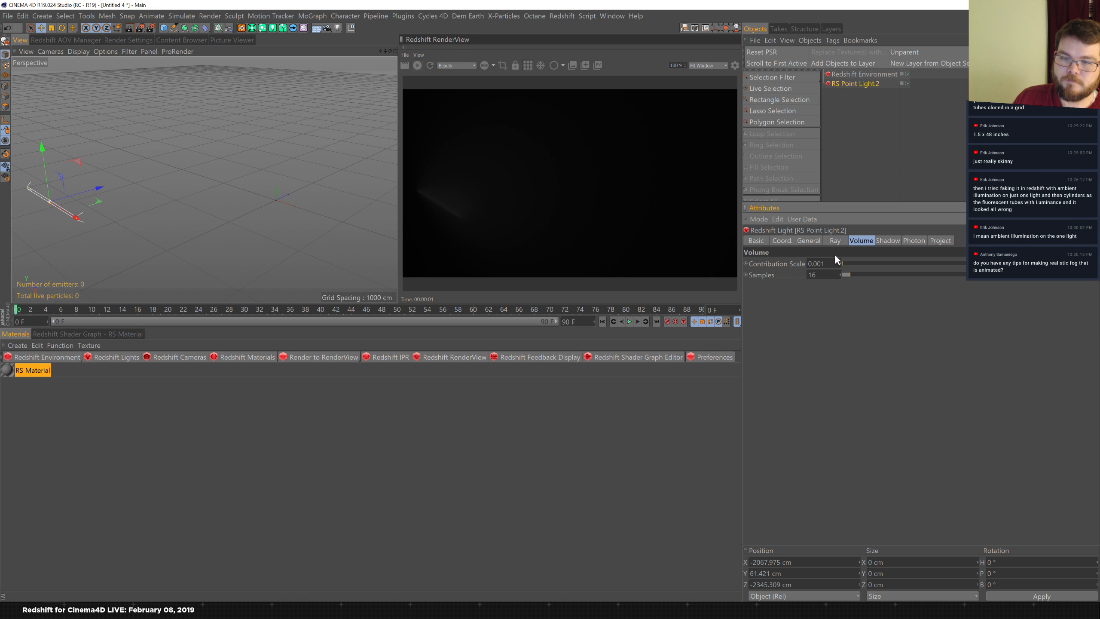
{"action": "left_click_drag", "start_coordinate": [842, 261], "coordinate": [851, 261]}
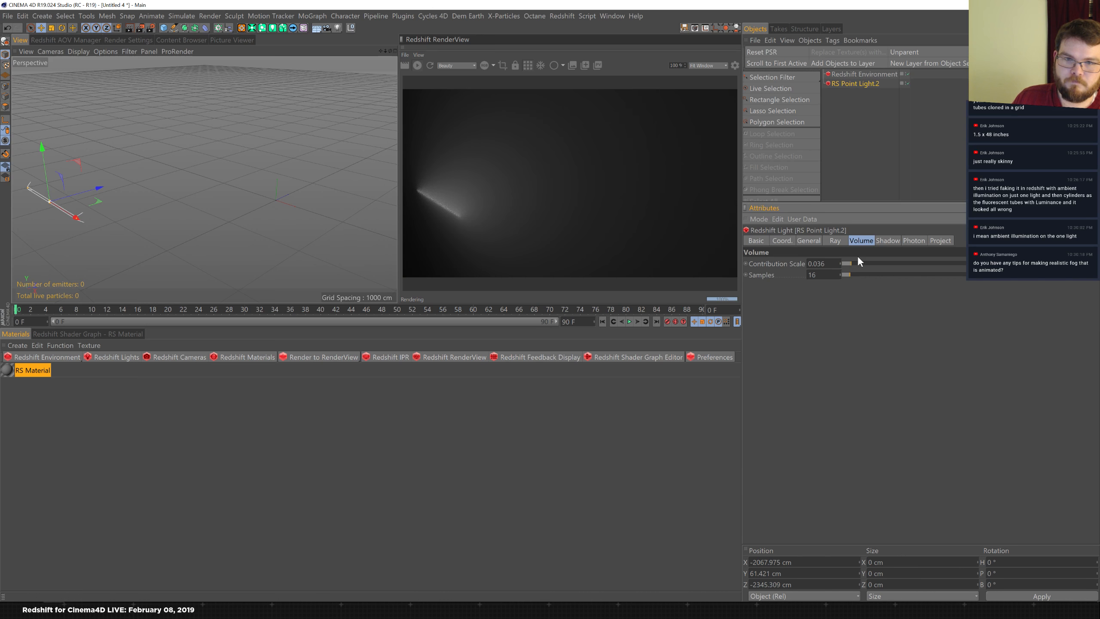
- Show the Redshift Environment's general volume scattering settings
{"action": "left_click", "coordinate": [883, 74]}
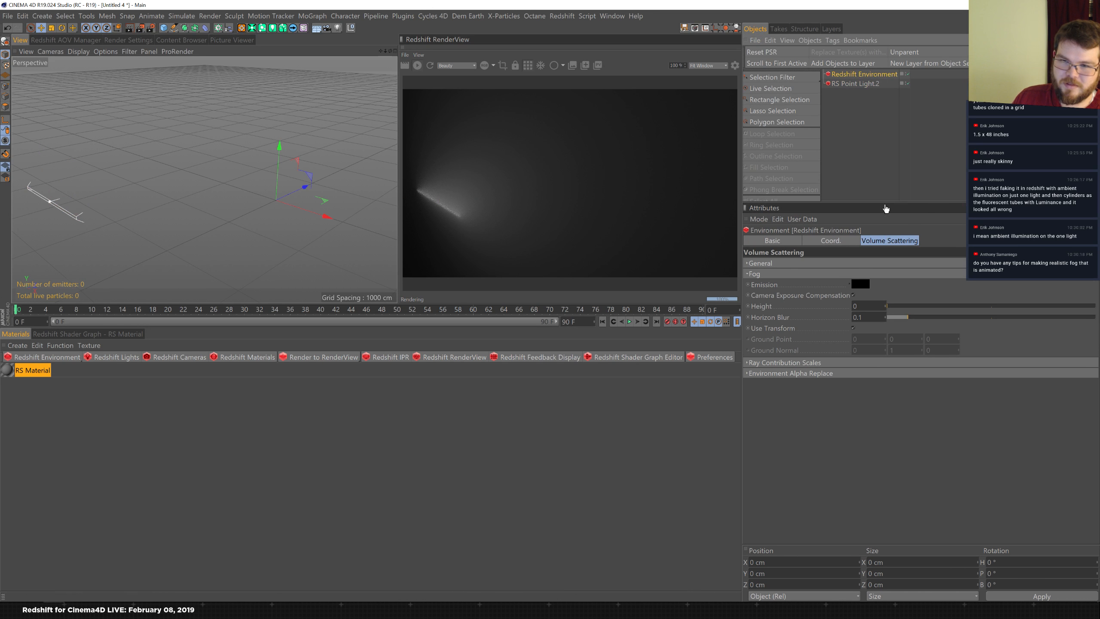
{"action": "left_click", "coordinate": [754, 264]}
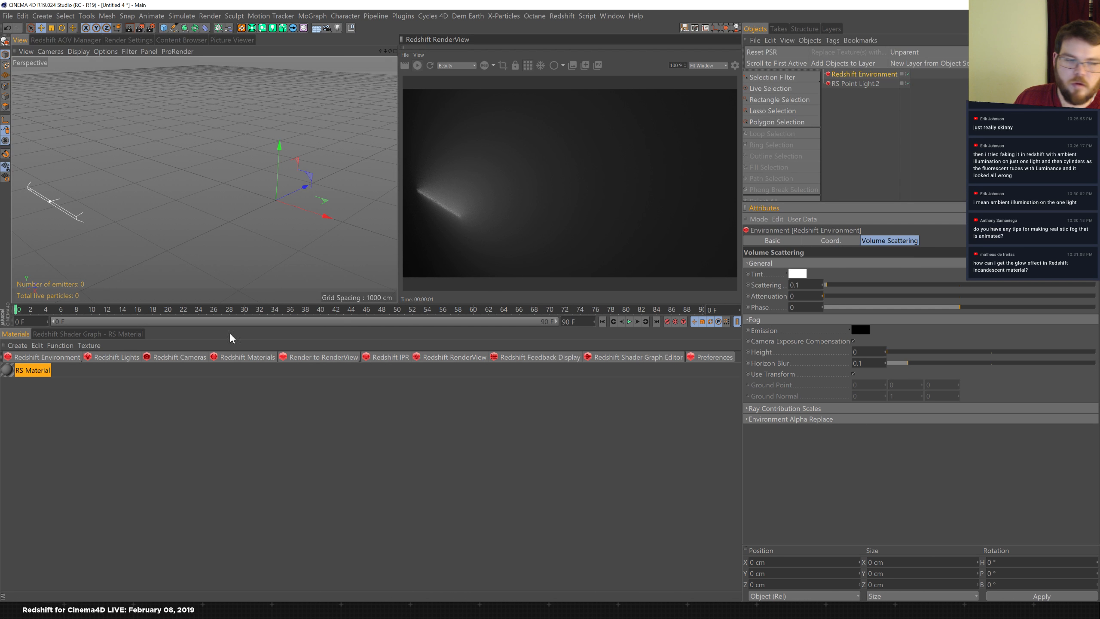
- Create a Redshift Volume material, select it to view its properties, and delete it
{"action": "left_click", "coordinate": [228, 361]}
{"action": "mouse_move", "coordinate": [276, 365]}
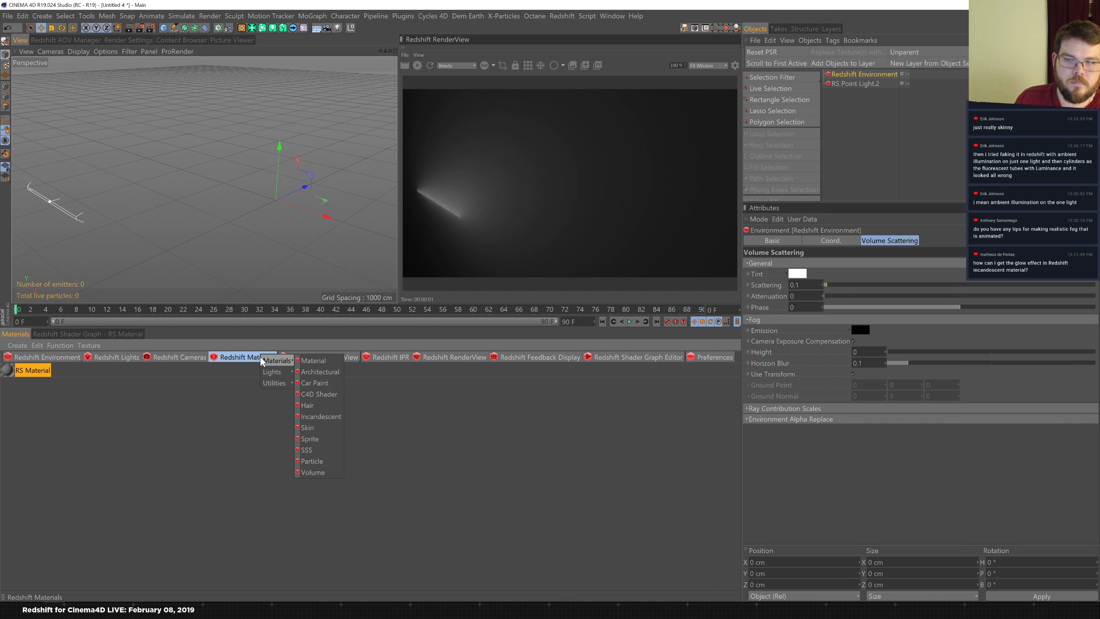
{"action": "left_click", "coordinate": [308, 472]}
{"action": "left_click", "coordinate": [48, 369]}
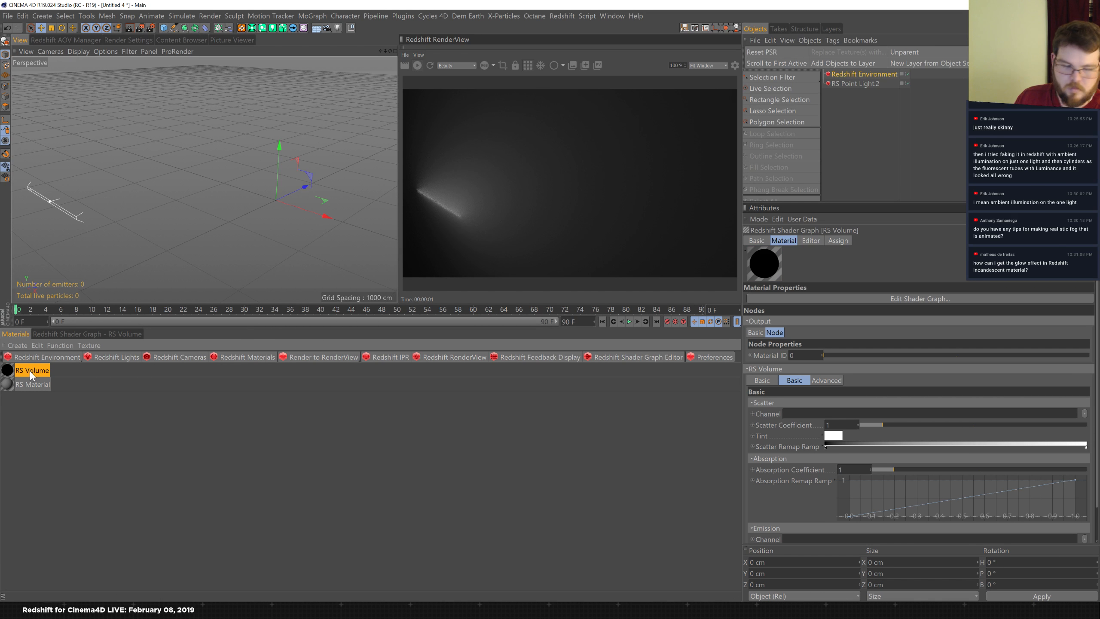
{"action": "key", "text": "Delete"}
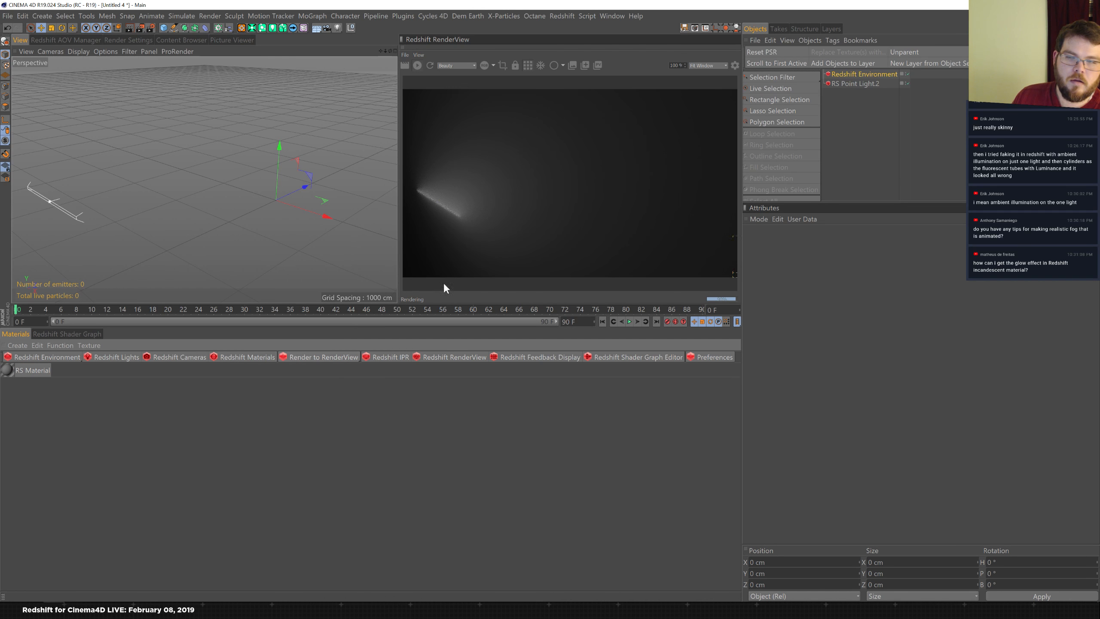
- Add an XPresso tag to the Redshift Environment object and place that object as a node in the XPresso graph
{"action": "left_click", "coordinate": [864, 73]}
{"action": "right_click", "coordinate": [868, 74]}
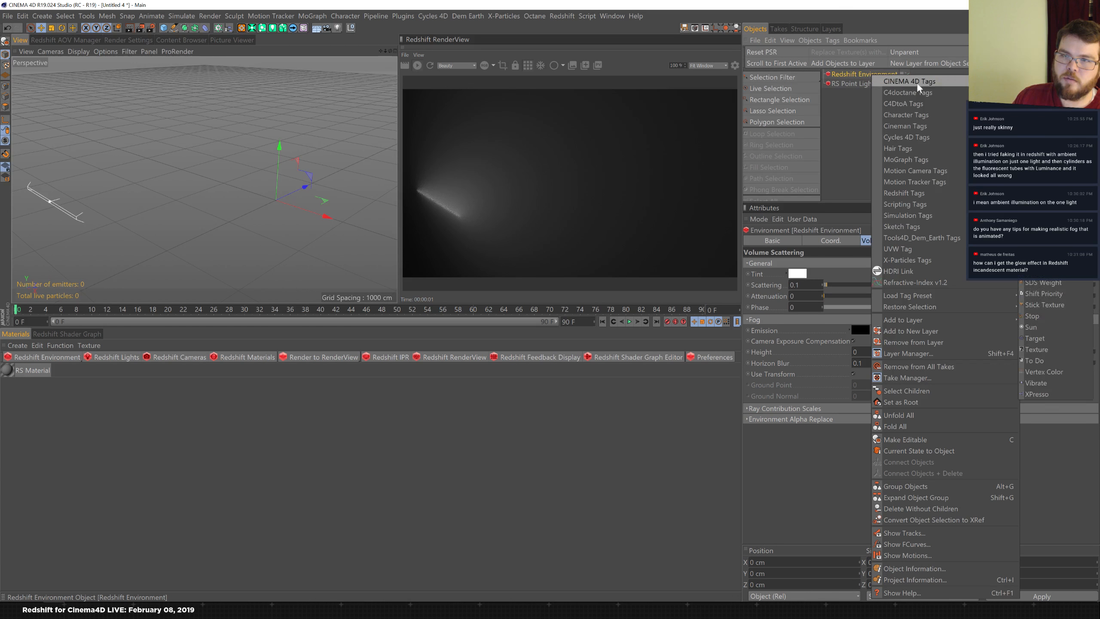
{"action": "mouse_move", "coordinate": [961, 81]}
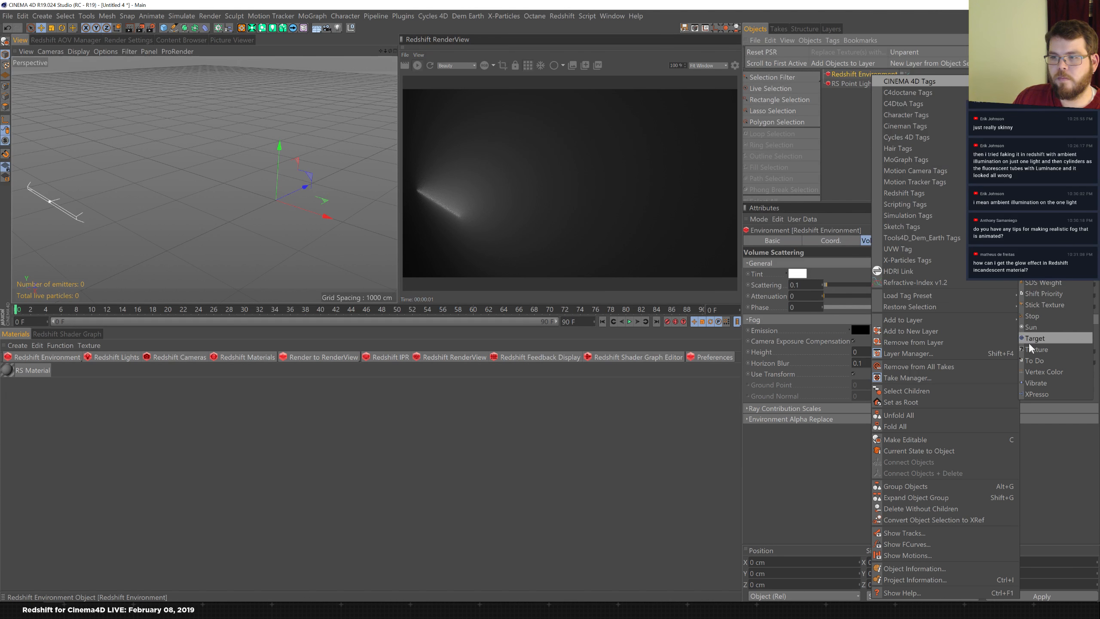
{"action": "left_click", "coordinate": [1037, 394]}
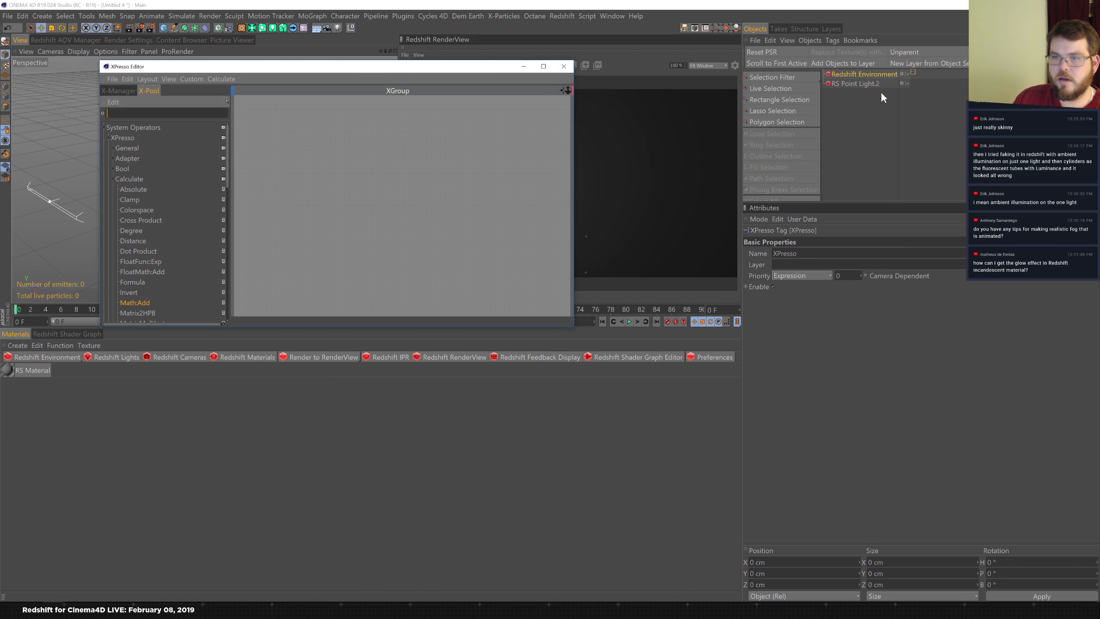
{"action": "left_click", "coordinate": [854, 76]}
{"action": "left_click_drag", "start_coordinate": [781, 329], "coordinate": [256, 211]}
{"action": "left_click", "coordinate": [862, 112]}
{"action": "left_click_drag", "start_coordinate": [870, 73], "coordinate": [280, 220]}
{"action": "left_click_drag", "start_coordinate": [347, 223], "coordinate": [415, 198]}
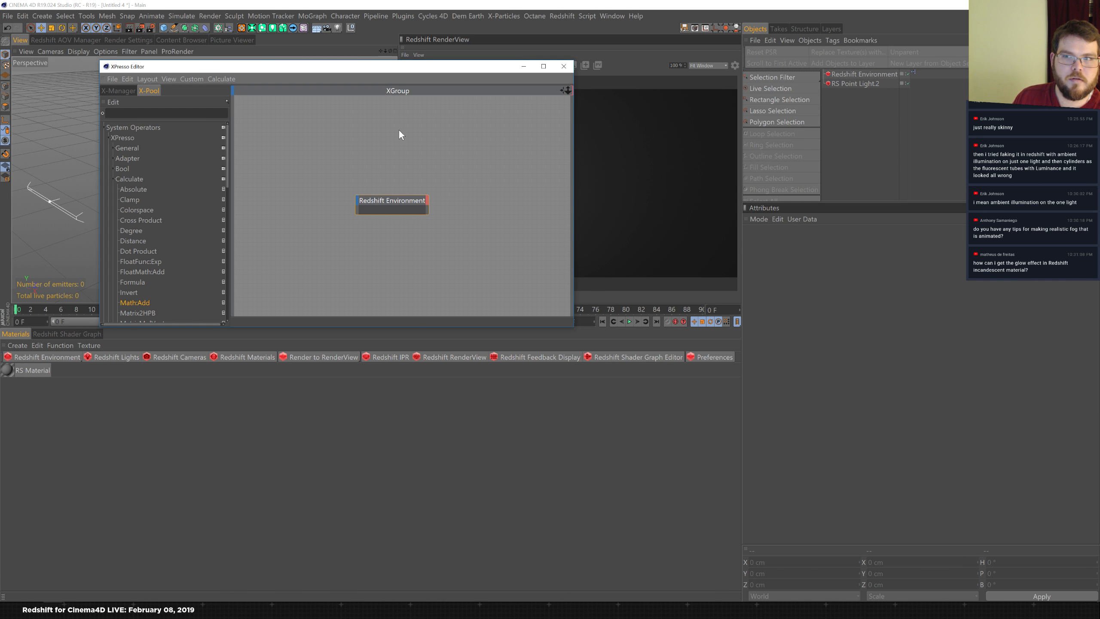
- Search the XPresso operators for "random", add a Random node beside the Redshift Environment node, and give it an Integer output
{"action": "left_click", "coordinate": [162, 113]}
{"action": "type", "text": "random"}
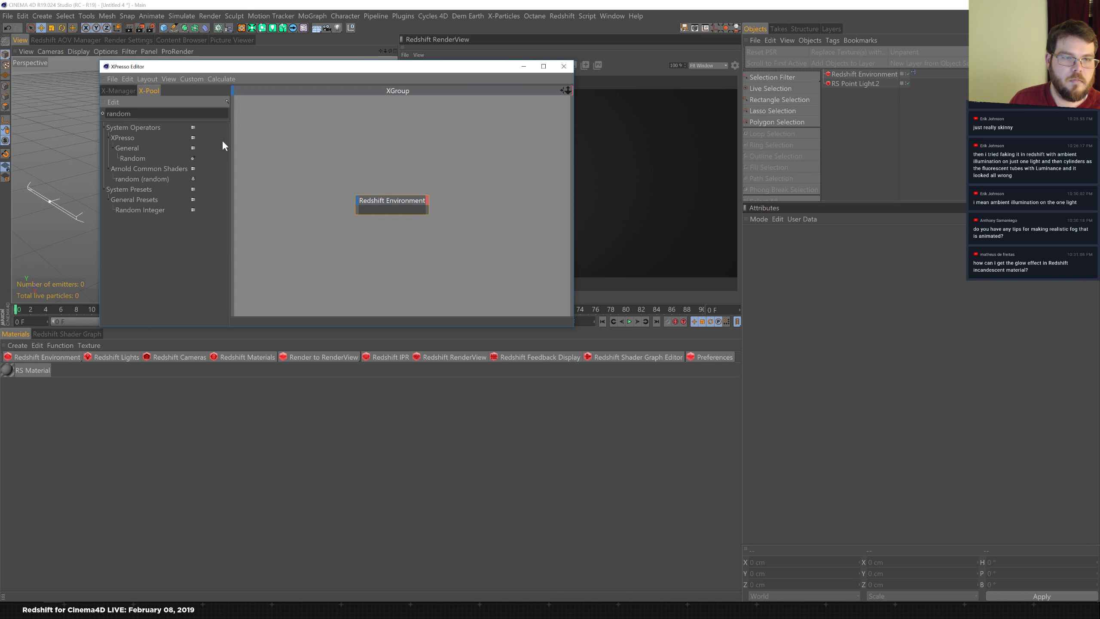
{"action": "left_click_drag", "start_coordinate": [133, 158], "coordinate": [295, 204]}
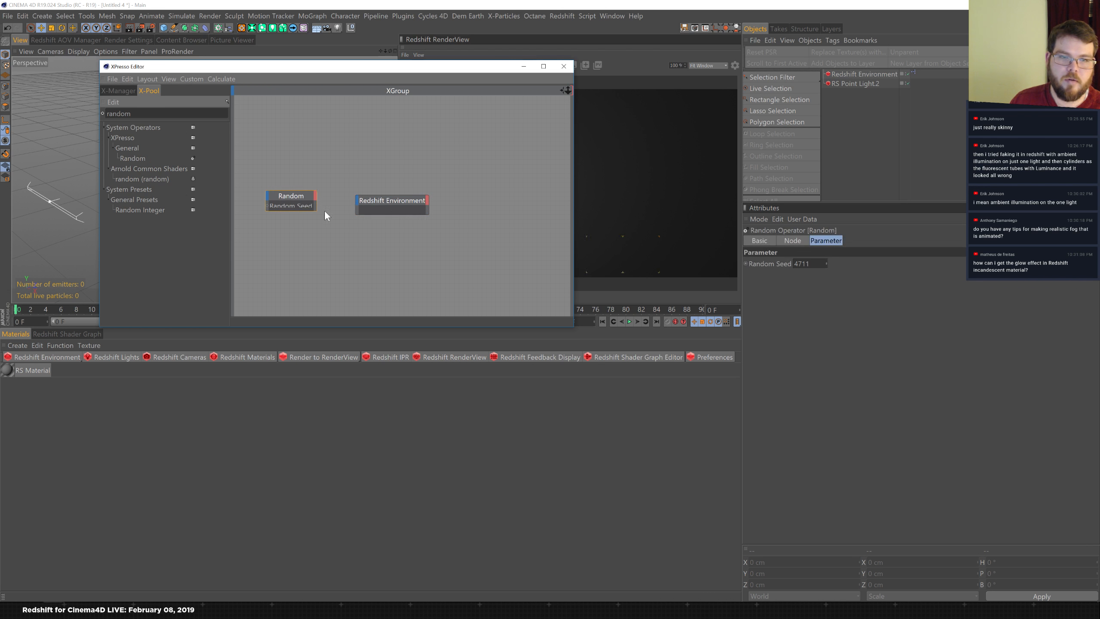
{"action": "left_click", "coordinate": [314, 202]}
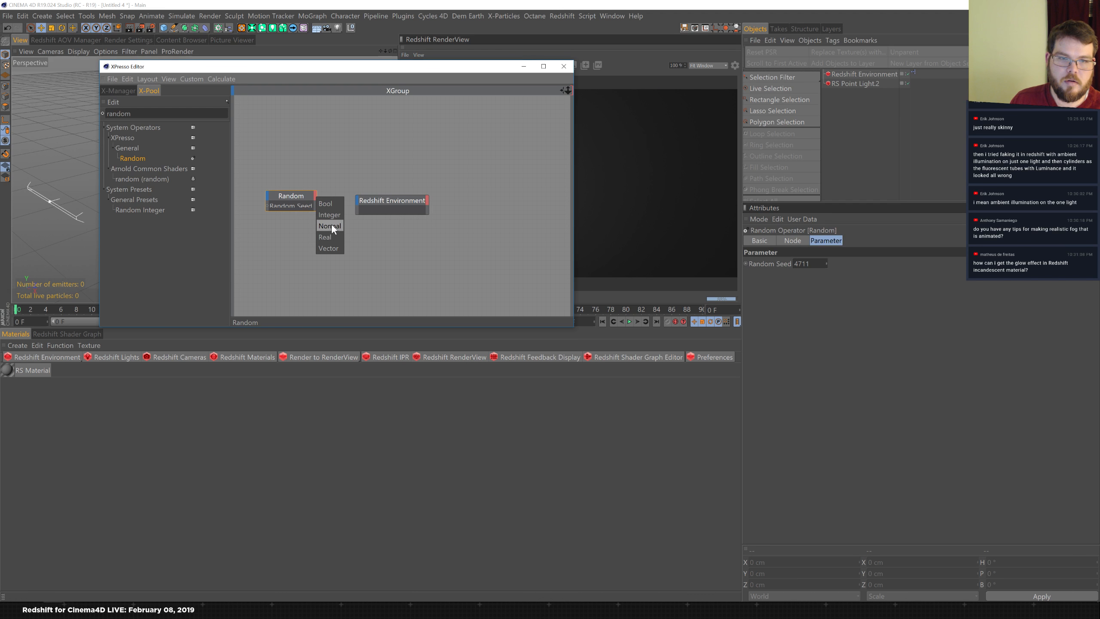
{"action": "left_click", "coordinate": [329, 215]}
- Connect the Random node's integer output to the Redshift Environment's volume scattering fog Emission
{"action": "left_click_drag", "start_coordinate": [348, 201], "coordinate": [356, 198]}
{"action": "mouse_move", "coordinate": [404, 220]}
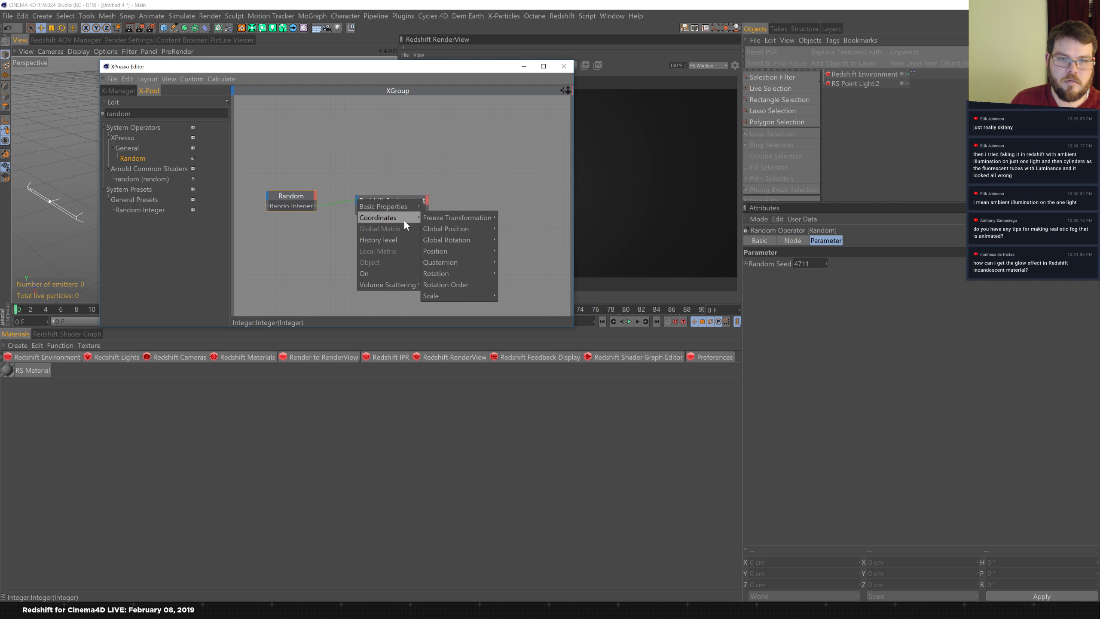
{"action": "mouse_move", "coordinate": [404, 285]}
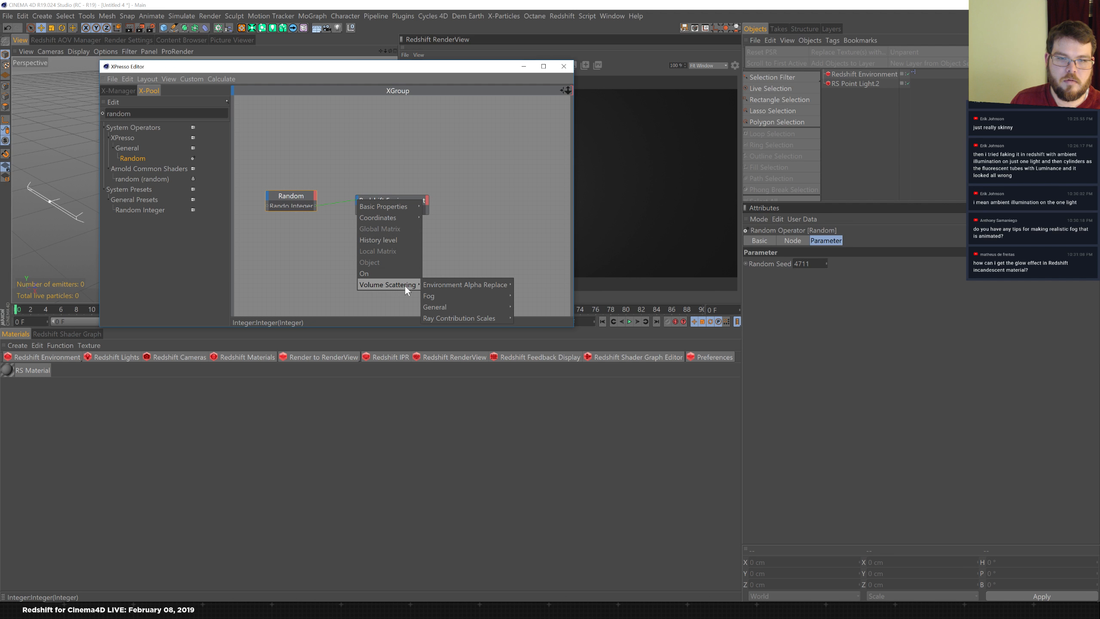
{"action": "mouse_move", "coordinate": [438, 299]}
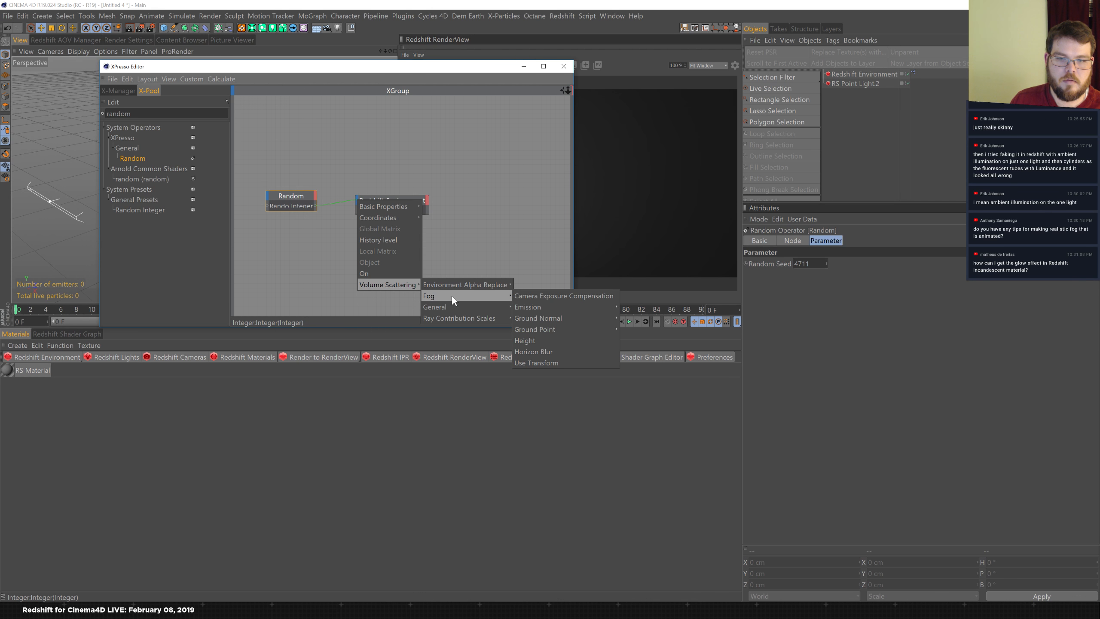
{"action": "mouse_move", "coordinate": [539, 307]}
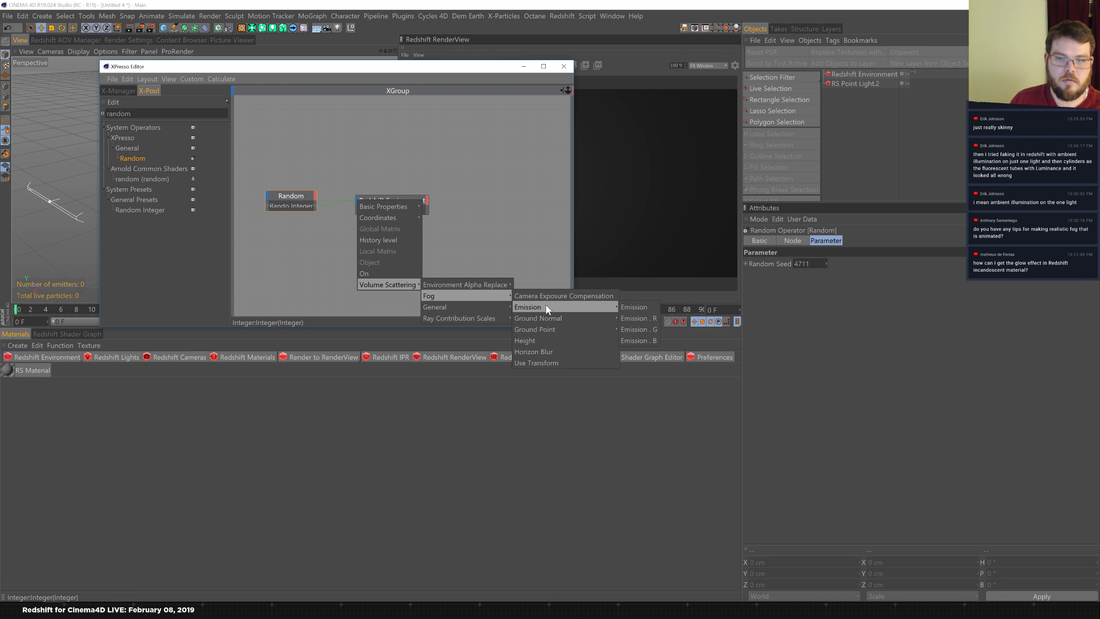
{"action": "left_click", "coordinate": [647, 310]}
- Move the XPresso Editor clear of the render view, enlarge the Redshift Environment node, and set the Random node's seed to 4786
{"action": "left_click_drag", "start_coordinate": [432, 73], "coordinate": [721, 353]}
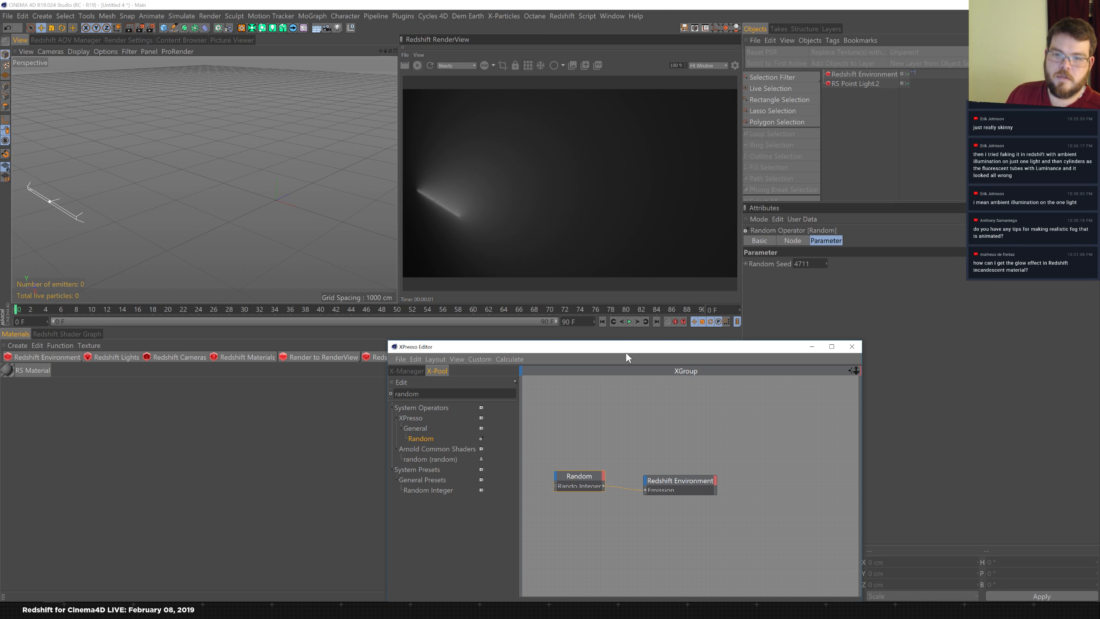
{"action": "left_click_drag", "start_coordinate": [626, 352], "coordinate": [468, 337]}
{"action": "left_click", "coordinate": [528, 66]}
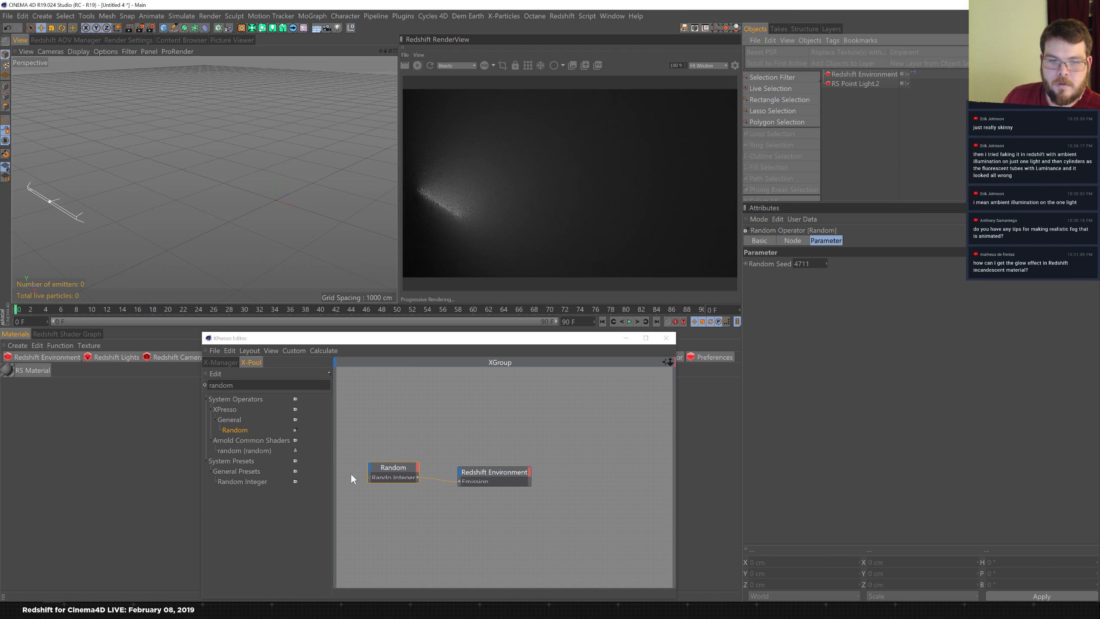
{"action": "left_click", "coordinate": [399, 466]}
{"action": "left_click_drag", "start_coordinate": [520, 467], "coordinate": [521, 445]}
{"action": "left_click", "coordinate": [376, 469]}
{"action": "left_click_drag", "start_coordinate": [826, 263], "coordinate": [830, 244]}
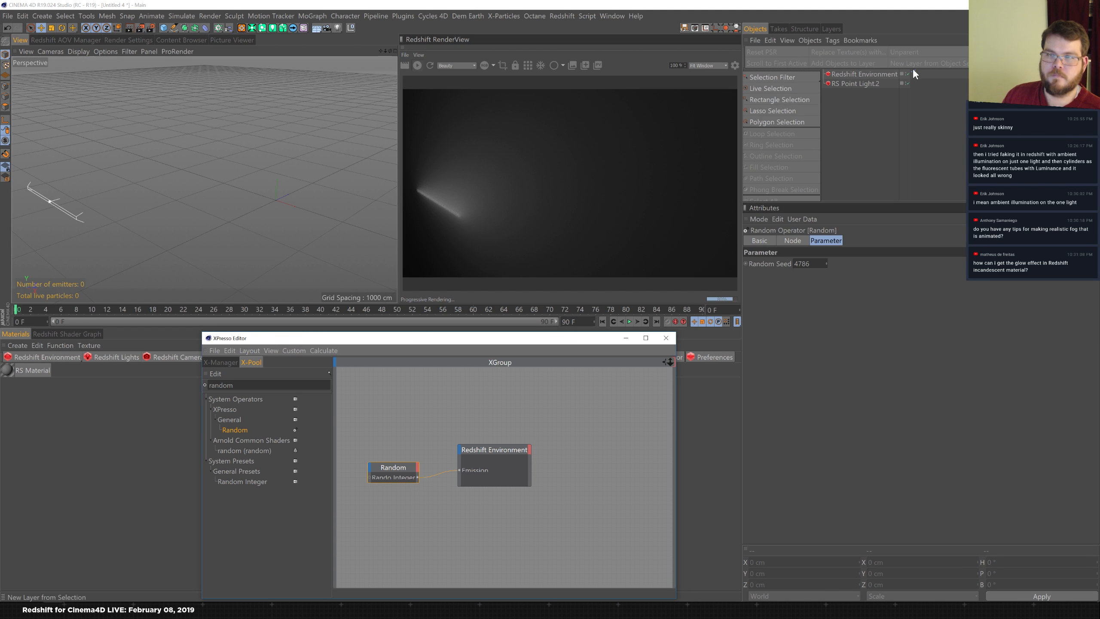
- Check the Redshift Environment's fog emission values, close the XPresso Editor, and delete the XPresso tag
{"action": "left_click", "coordinate": [885, 75]}
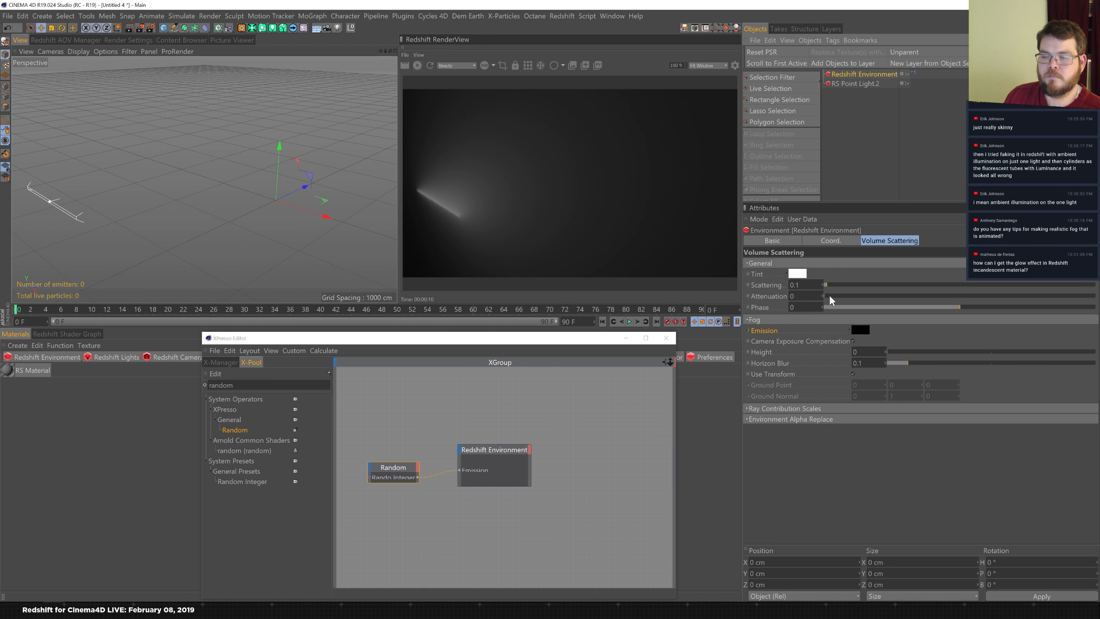
{"action": "left_click", "coordinate": [847, 330]}
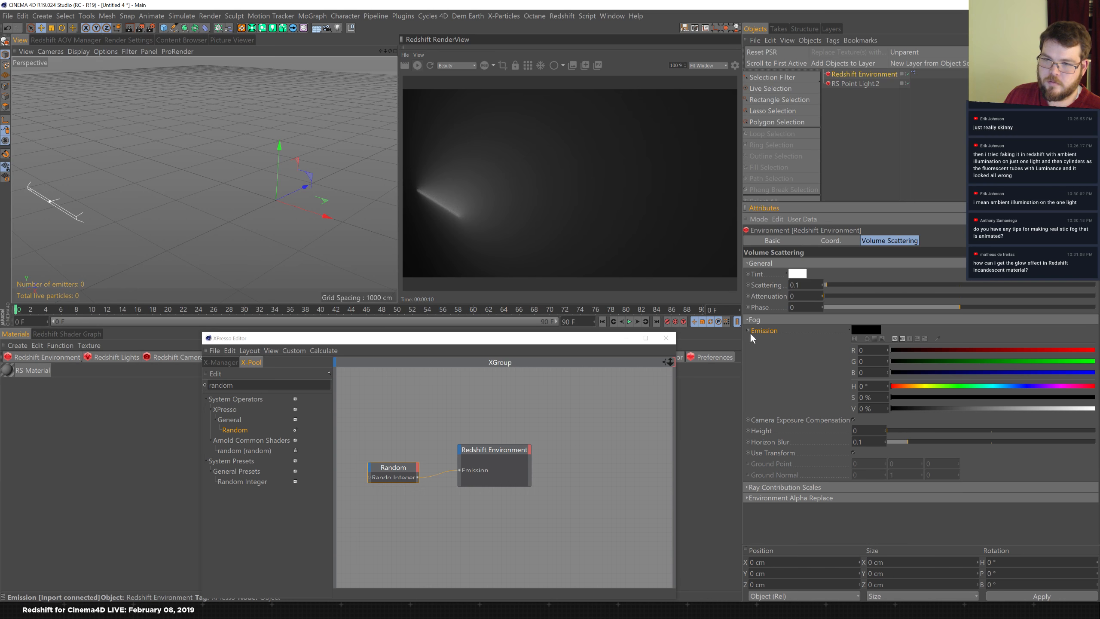
{"action": "left_click", "coordinate": [670, 338]}
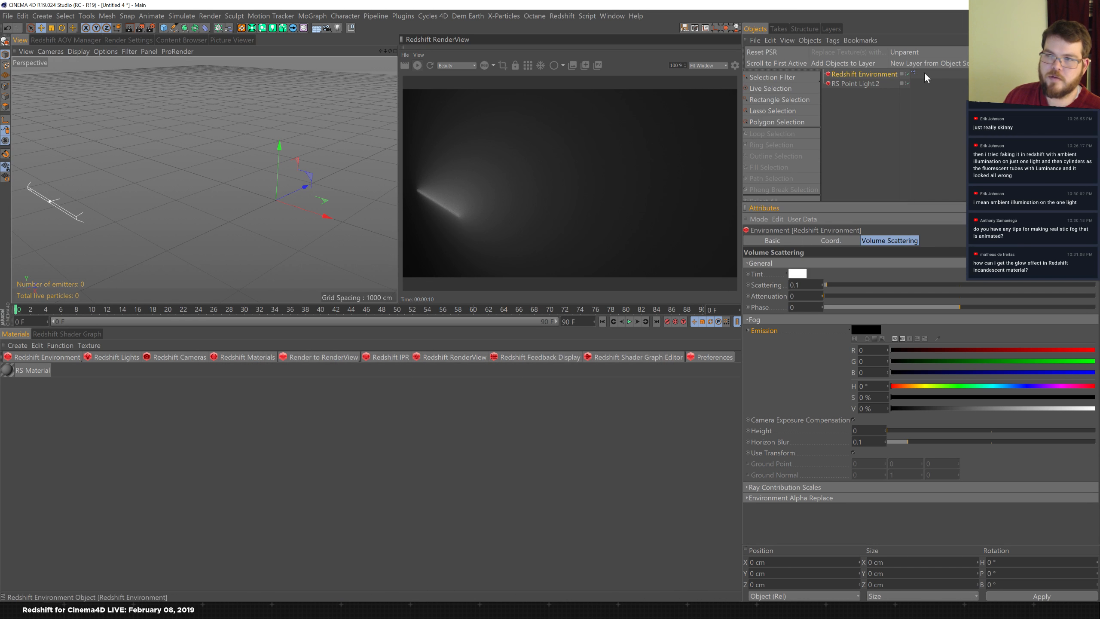
{"action": "left_click", "coordinate": [915, 71]}
{"action": "left_click", "coordinate": [895, 74]}
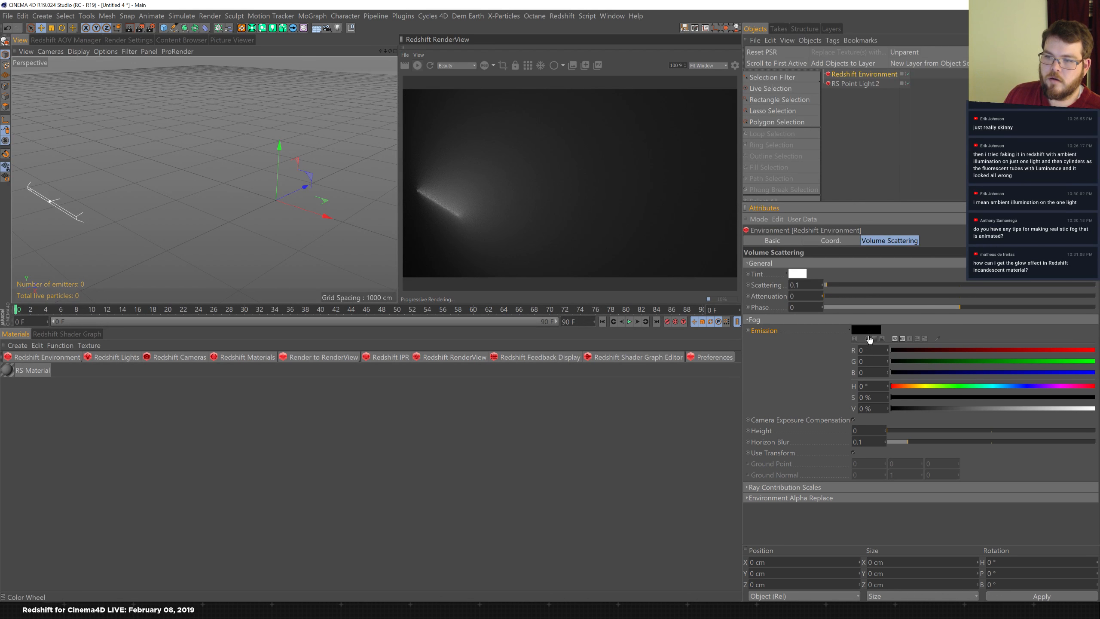
- Set the Redshift Environment's fog emission colour to white
{"action": "left_click", "coordinate": [862, 330]}
{"action": "left_click_drag", "start_coordinate": [903, 366], "coordinate": [943, 362]}
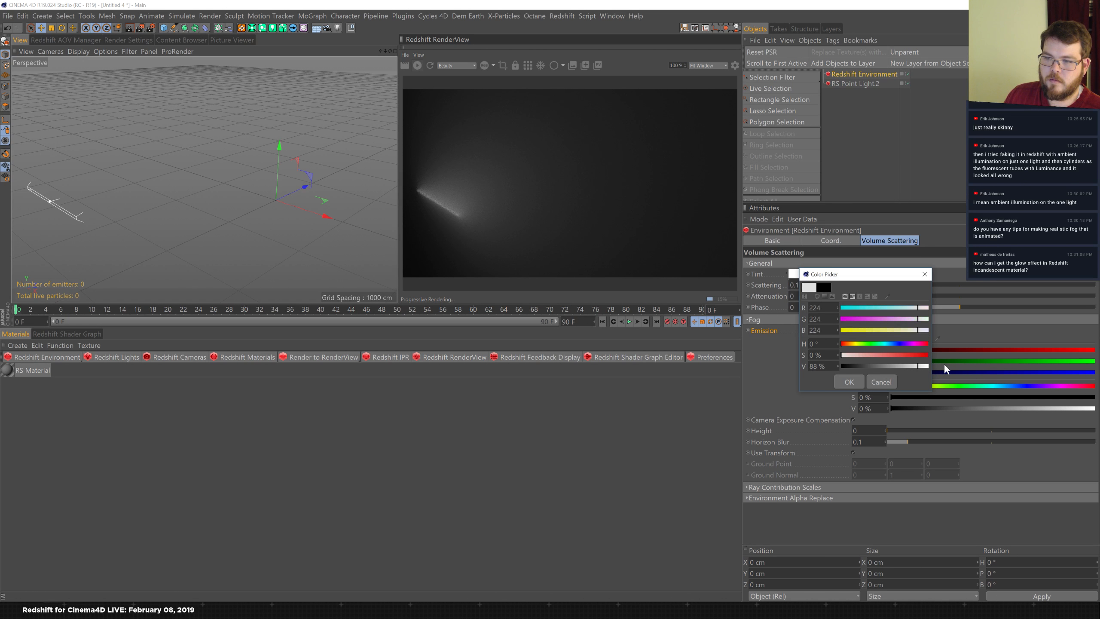
{"action": "left_click", "coordinate": [848, 381]}
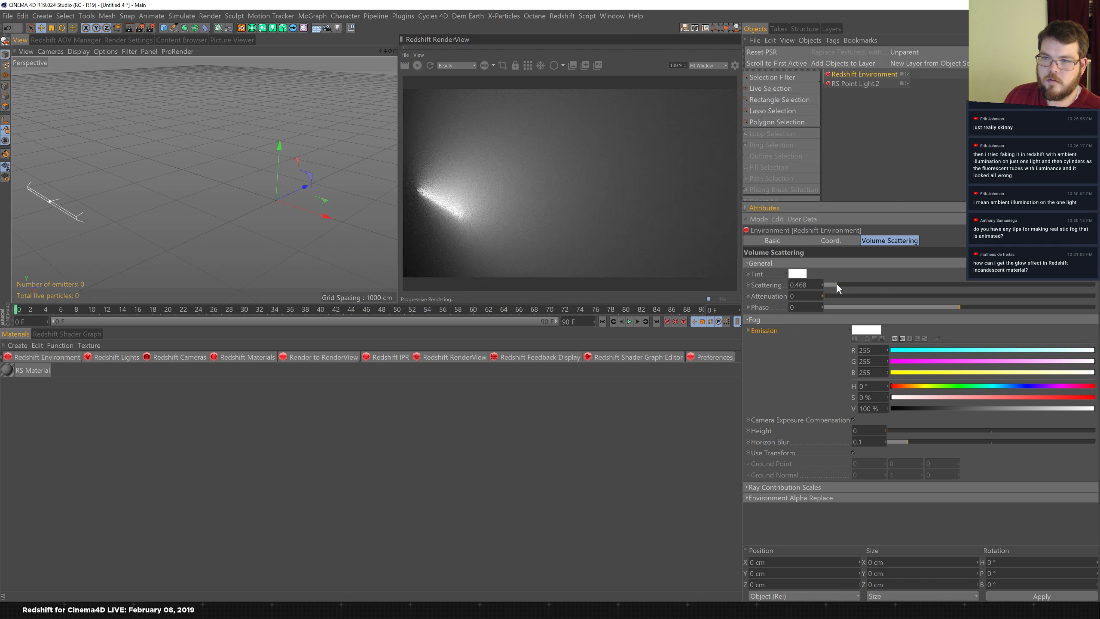
- Raise the Redshift Environment's scattering to about 0.458 and set the fog height to 2
{"action": "left_click", "coordinate": [836, 285]}
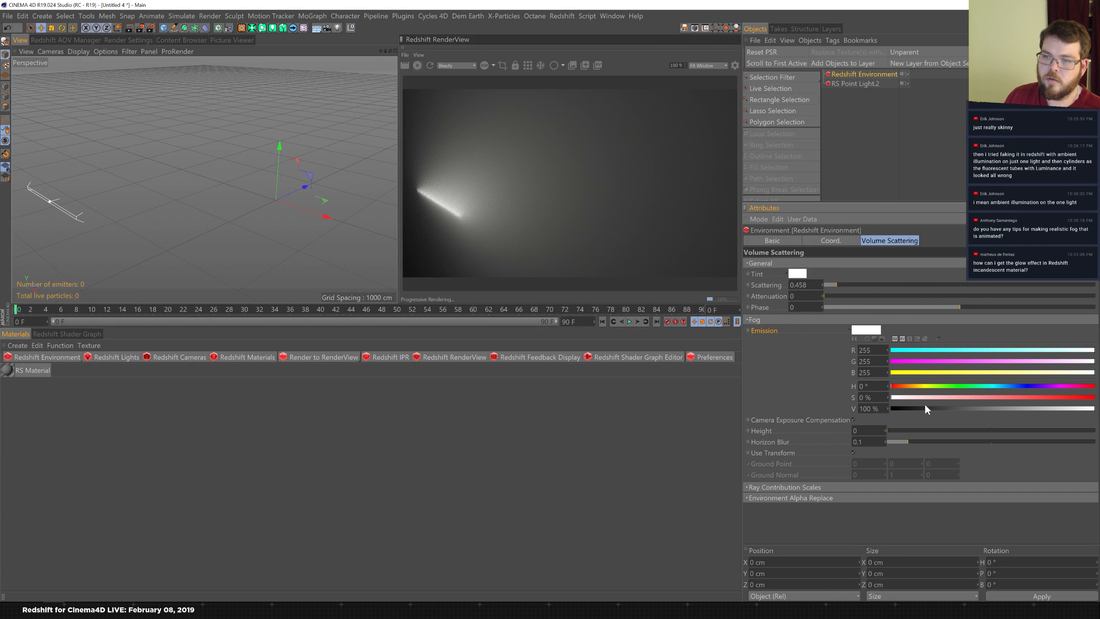
{"action": "mouse_move", "coordinate": [886, 429]}
{"action": "left_mouse_down"}
{"action": "mouse_move", "coordinate": [906, 429]}
{"action": "mouse_move", "coordinate": [890, 431]}
{"action": "left_mouse_up"}
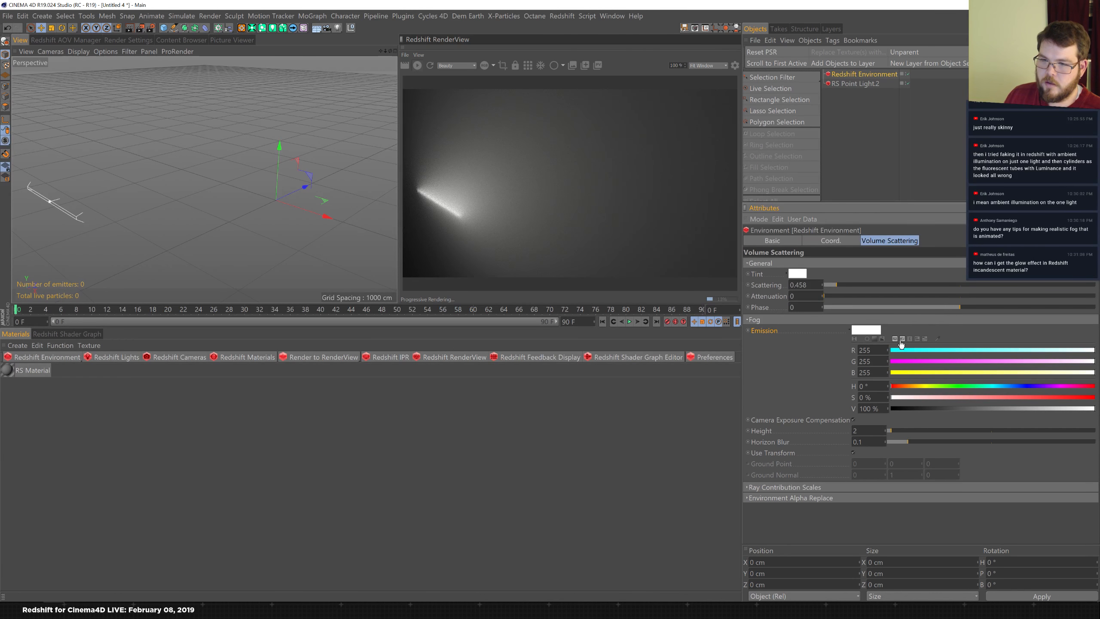
- Examine the fog emission's colour swatches, swatch presets and spectrum picker
{"action": "left_click", "coordinate": [925, 340]}
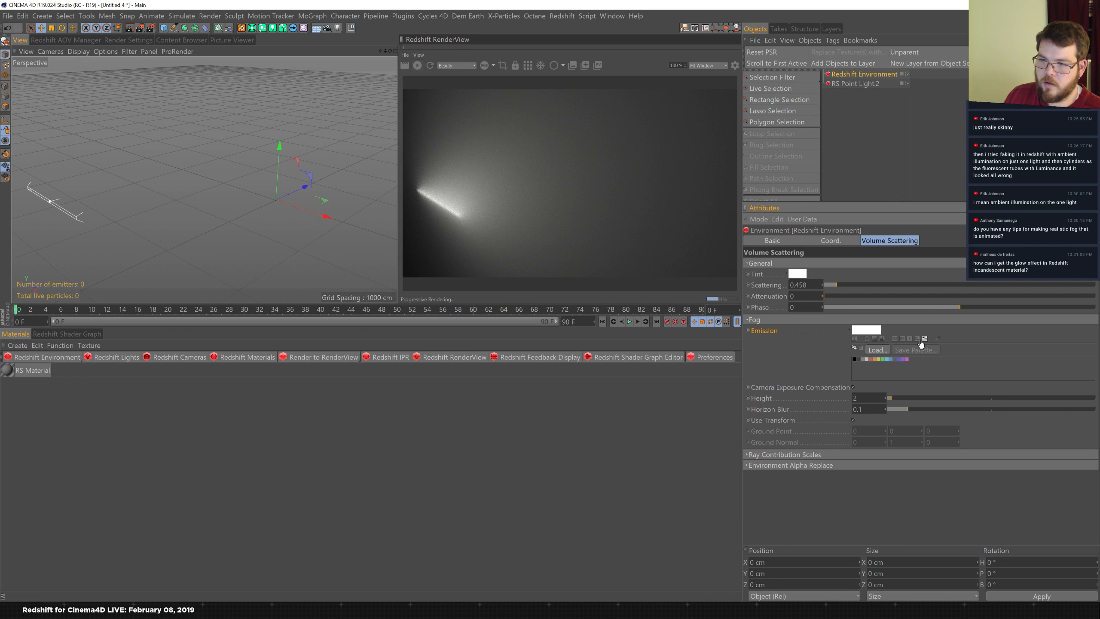
{"action": "left_click", "coordinate": [917, 339]}
{"action": "left_click", "coordinate": [925, 338]}
{"action": "left_click", "coordinate": [886, 350]}
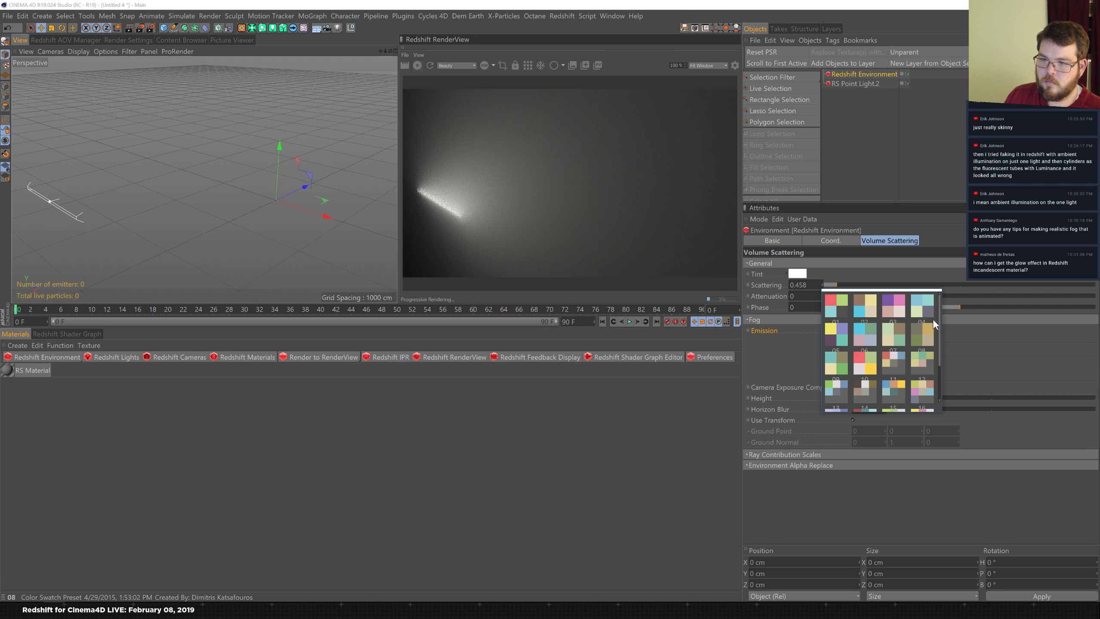
{"action": "scroll", "coordinate": [927, 370], "scroll_direction": "down", "scroll_amount": 1}
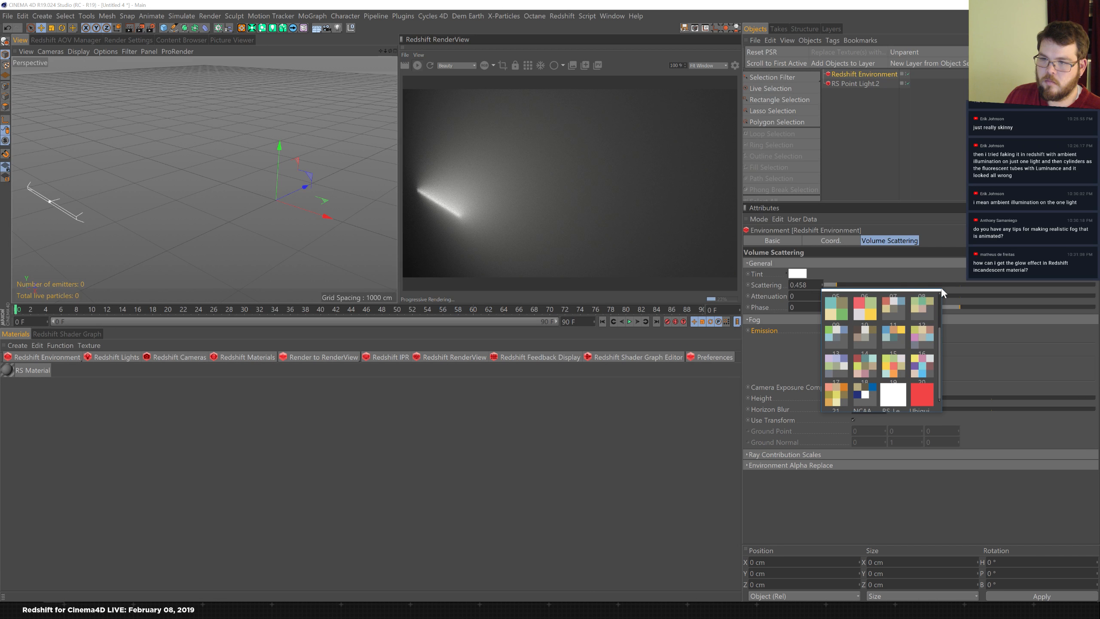
{"action": "left_click", "coordinate": [992, 335]}
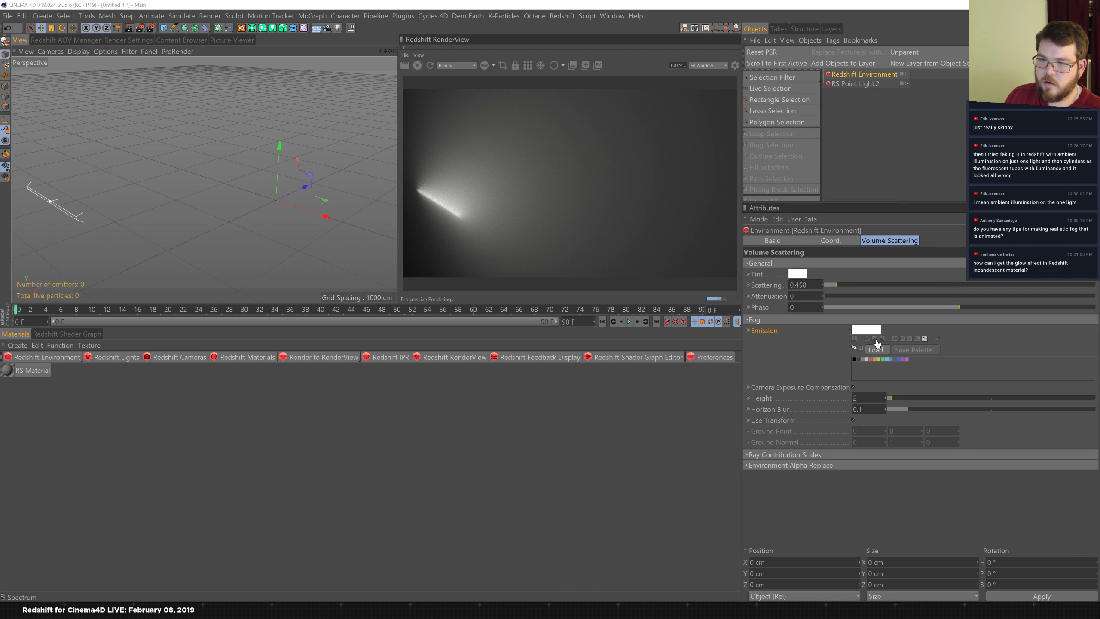
{"action": "left_click", "coordinate": [874, 339]}
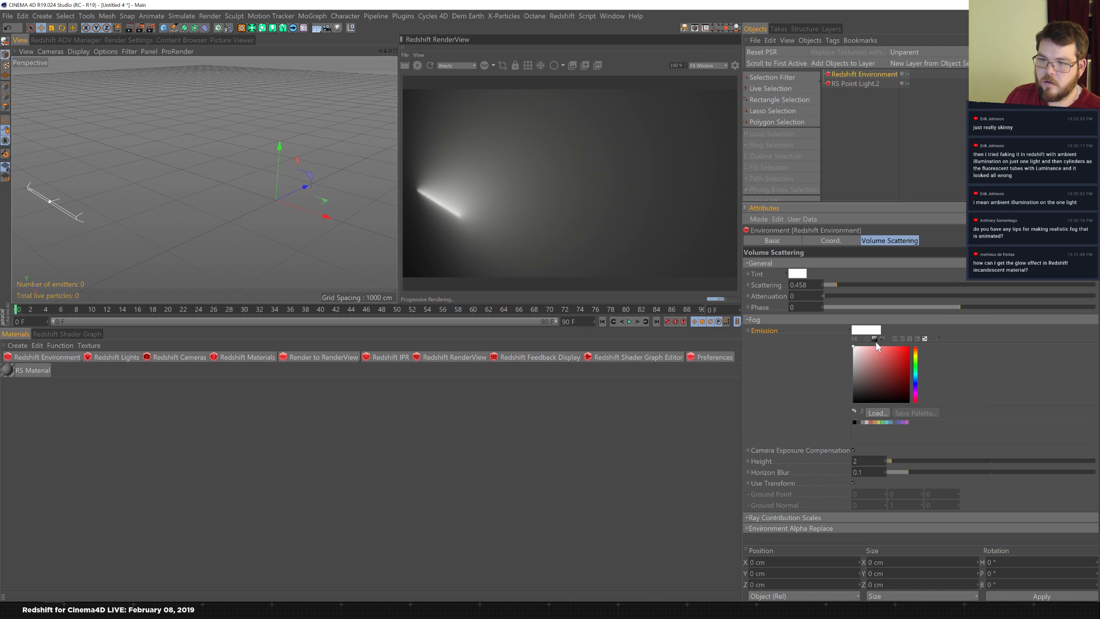
{"action": "left_click", "coordinate": [880, 413]}
{"action": "left_click", "coordinate": [931, 342]}
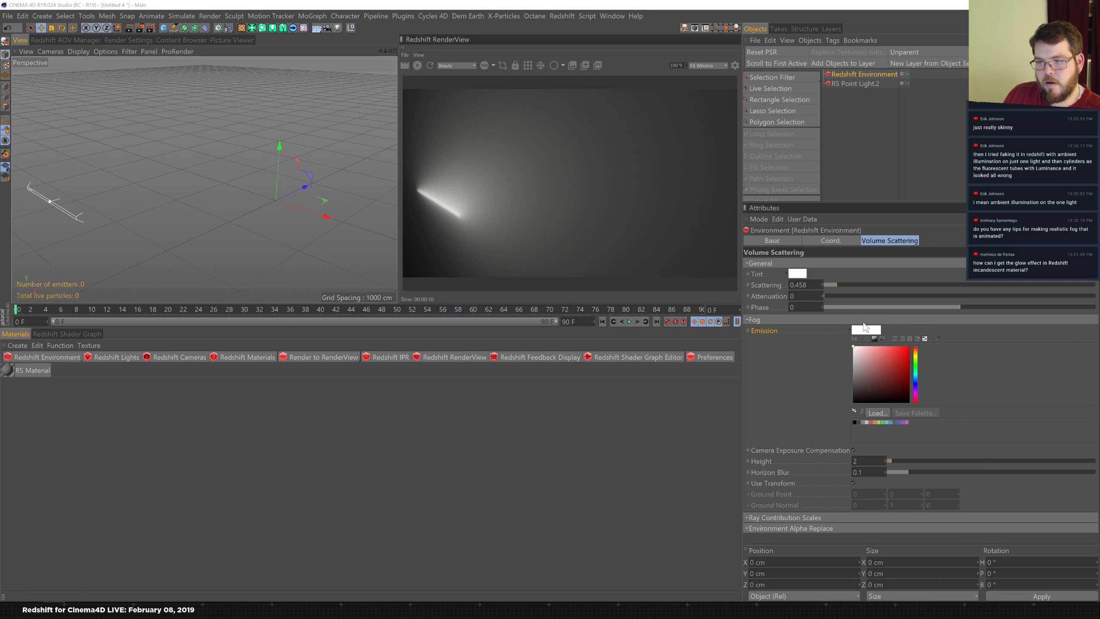
{"action": "left_click", "coordinate": [877, 341]}
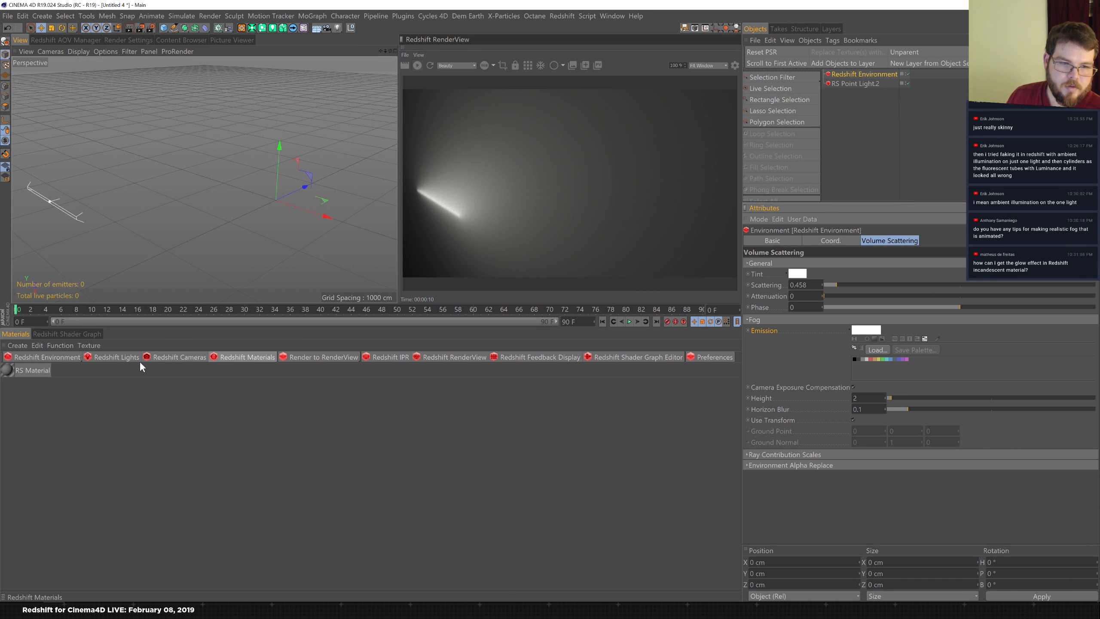
{"action": "left_click", "coordinate": [116, 360]}
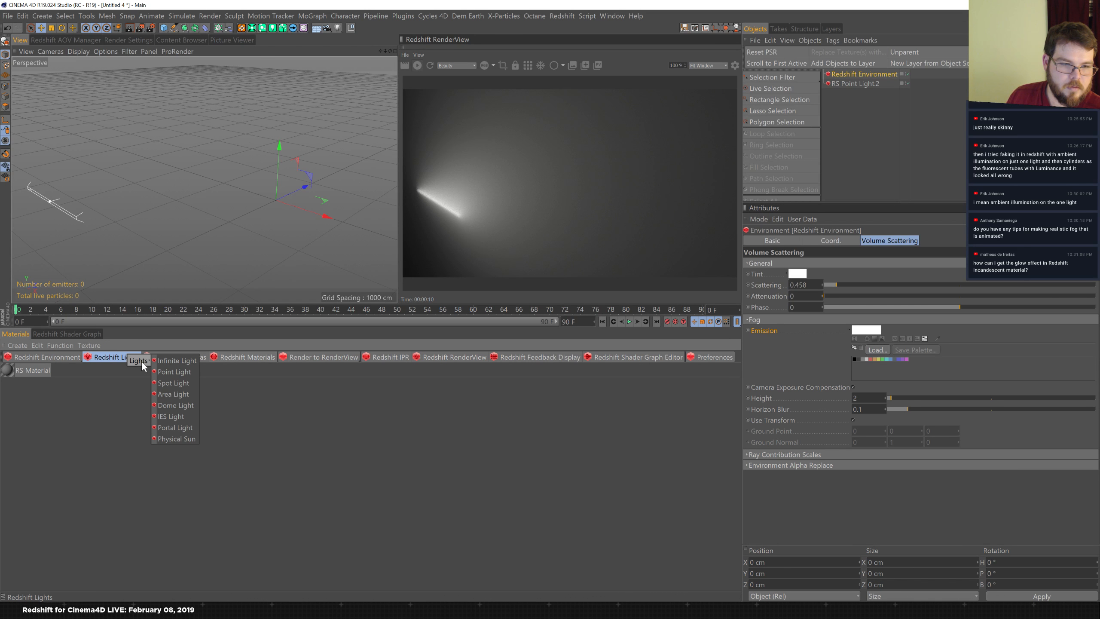
{"action": "left_click", "coordinate": [249, 358]}
{"action": "mouse_move", "coordinate": [282, 359]}
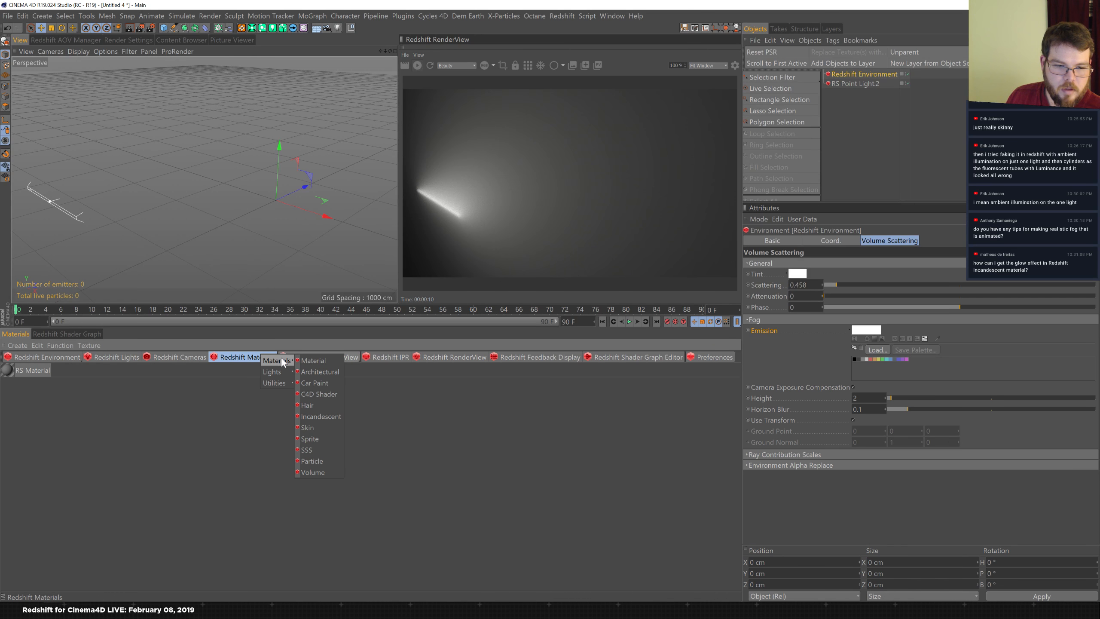
{"action": "mouse_move", "coordinate": [279, 383]}
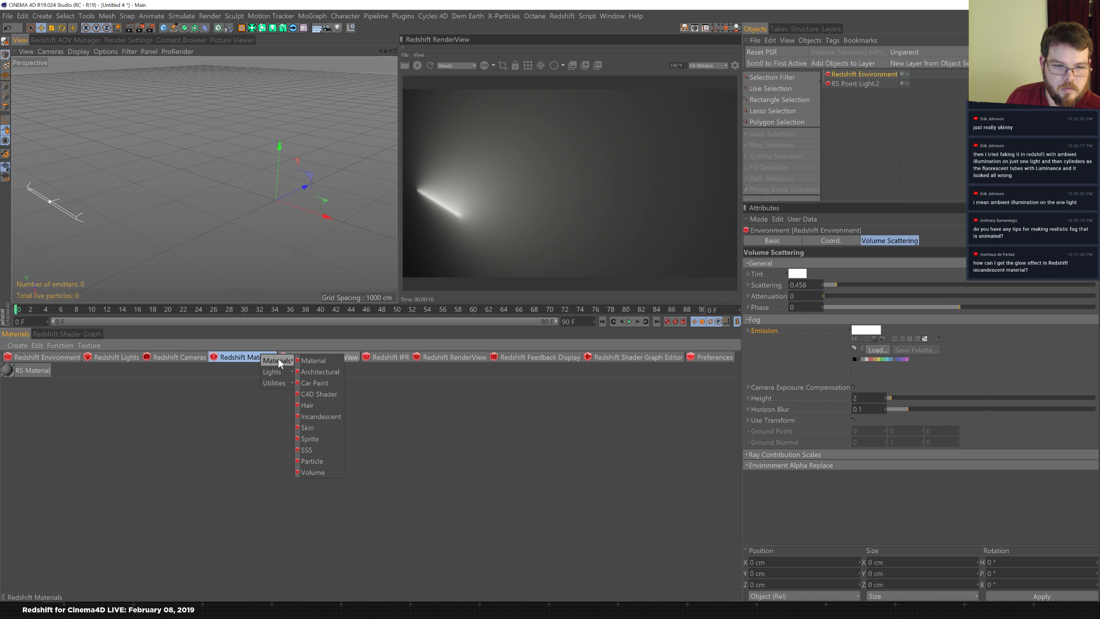
{"action": "left_click", "coordinate": [312, 349]}
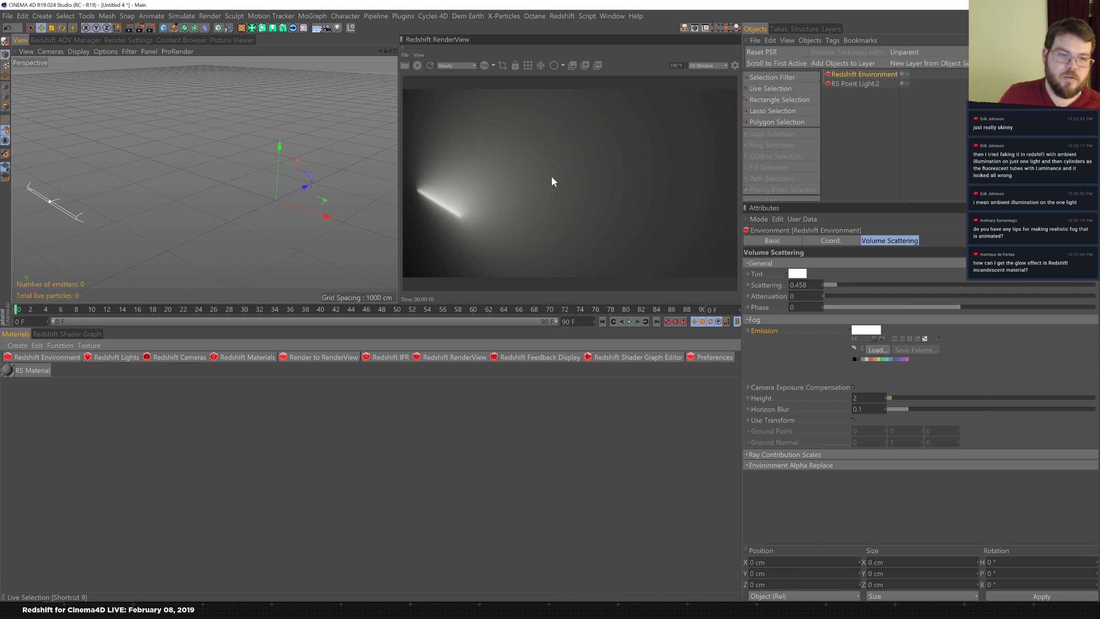
- Add a Sphere object to the scene
{"action": "left_click", "coordinate": [163, 27]}
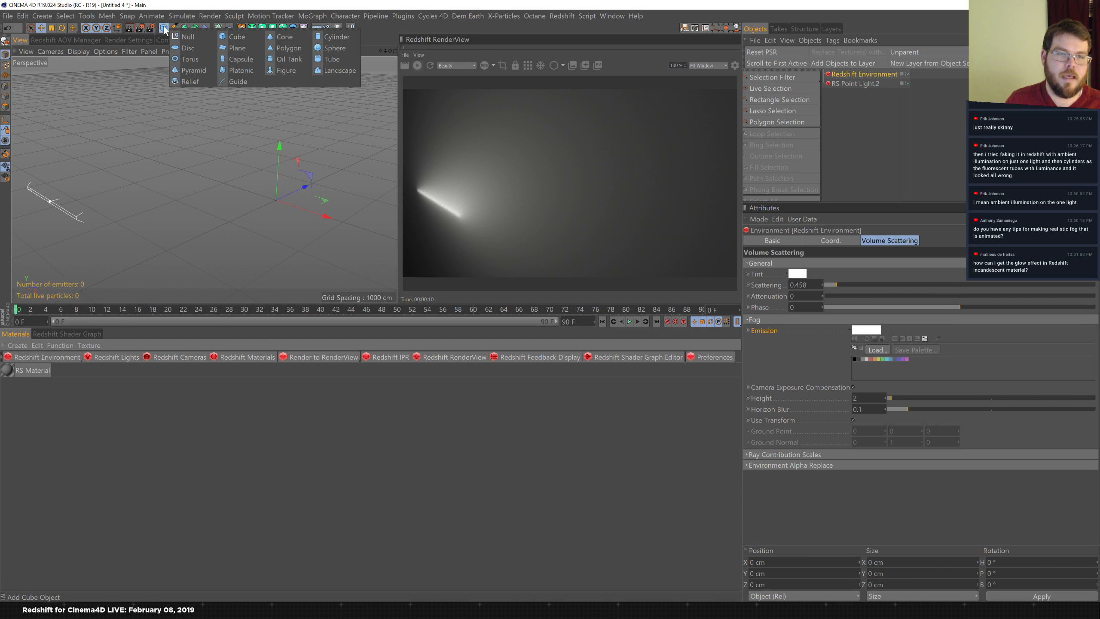
{"action": "left_click", "coordinate": [334, 47]}
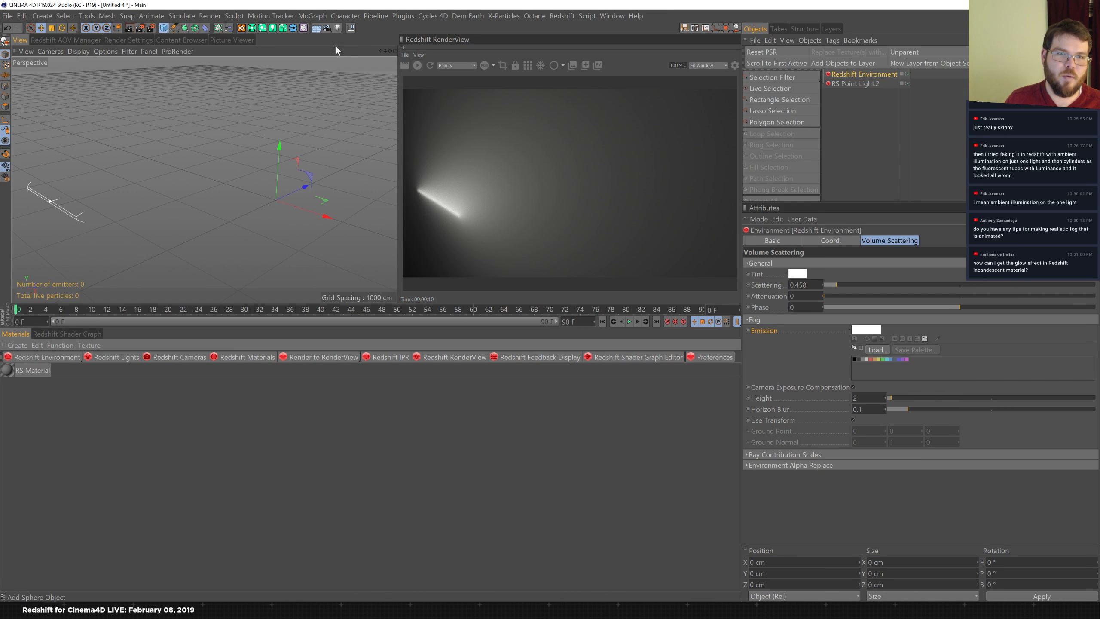
- Reposition the sphere in the view, create an RS Incandescent material and apply it to the sphere
{"action": "left_click_drag", "start_coordinate": [331, 218], "coordinate": [266, 213]}
{"action": "left_click", "coordinate": [265, 356]}
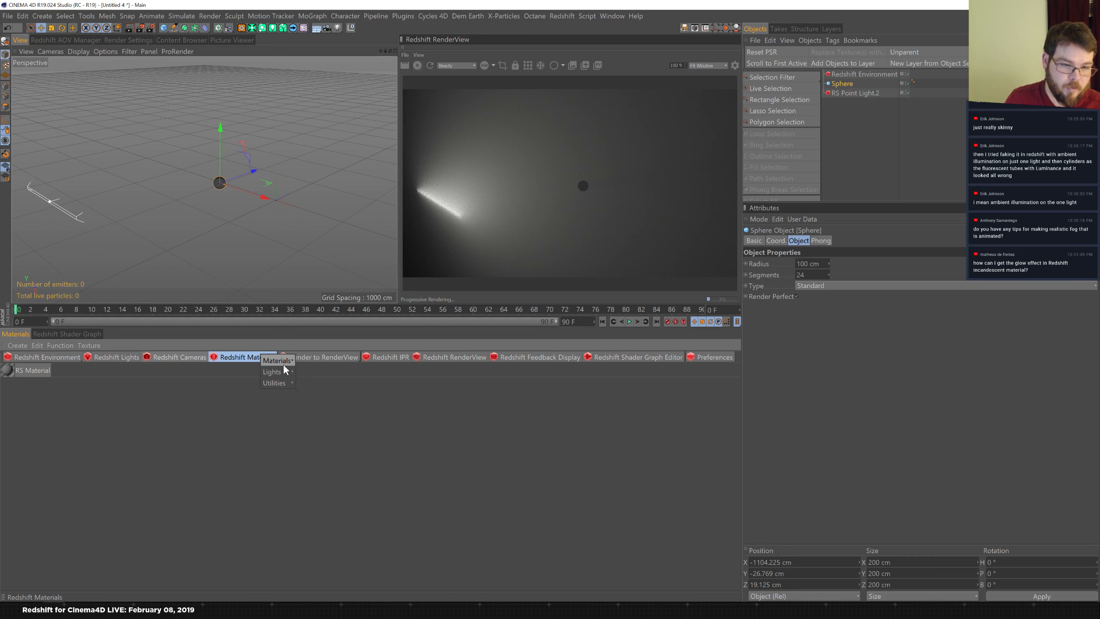
{"action": "mouse_move", "coordinate": [283, 364]}
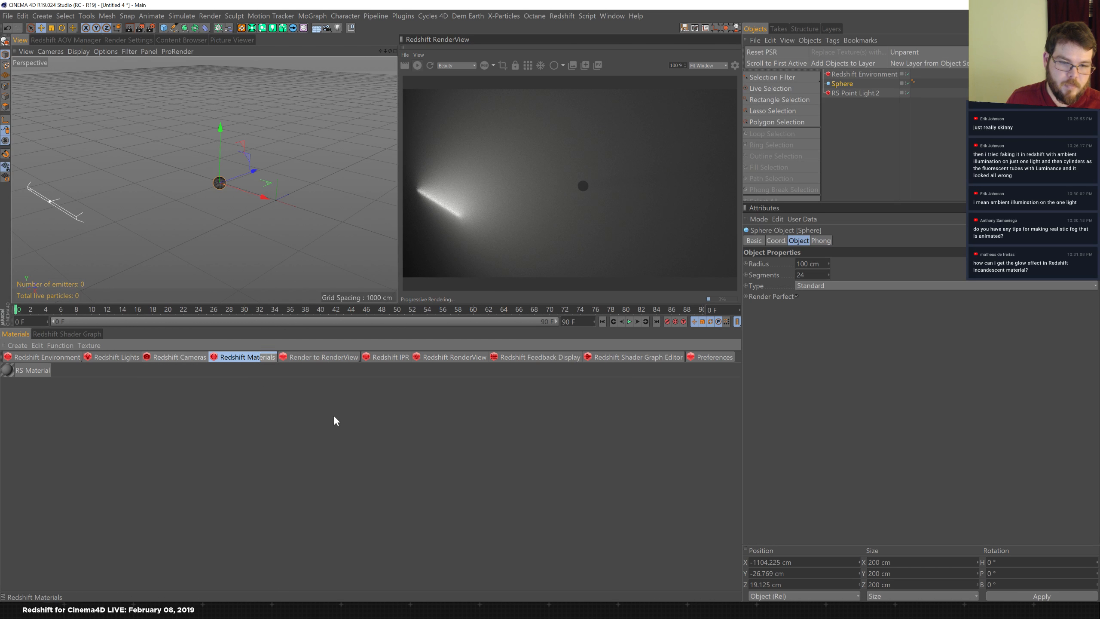
{"action": "left_click", "coordinate": [332, 415]}
{"action": "left_click_drag", "start_coordinate": [28, 369], "coordinate": [340, 402]}
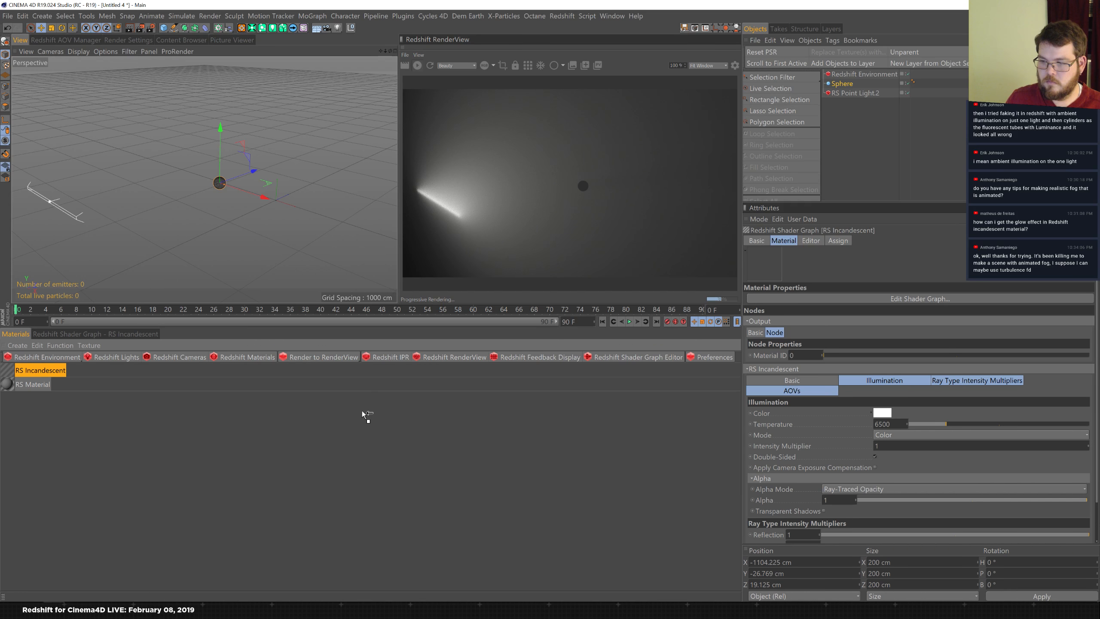
{"action": "left_click_drag", "start_coordinate": [404, 395], "coordinate": [845, 84]}
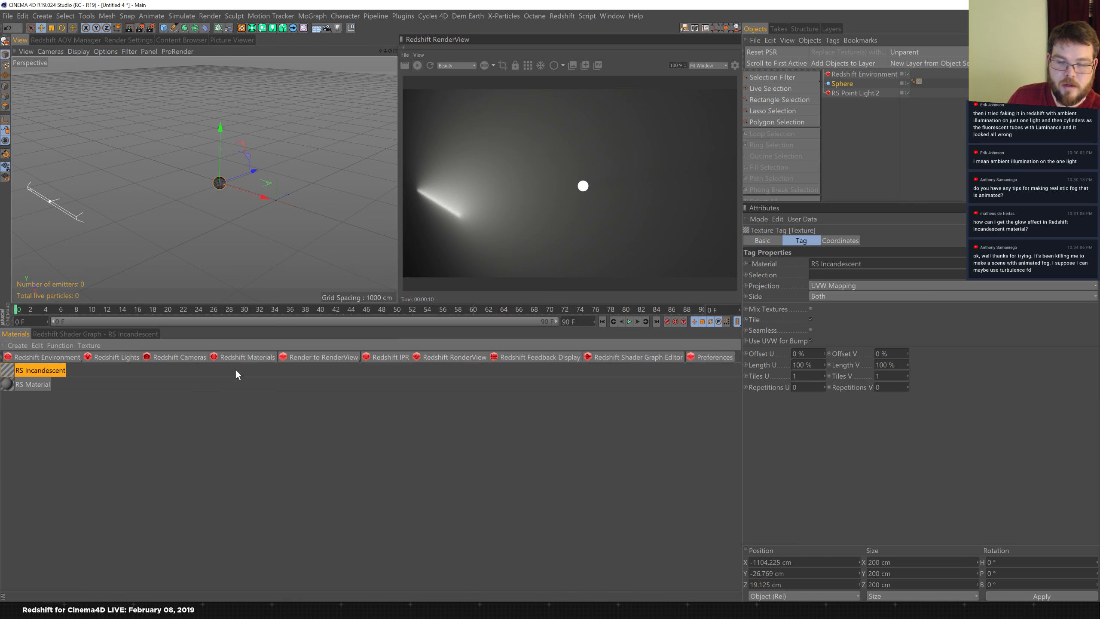
- Replace the sphere's RS Incandescent material tag with the existing RS Material
{"action": "left_click", "coordinate": [32, 384]}
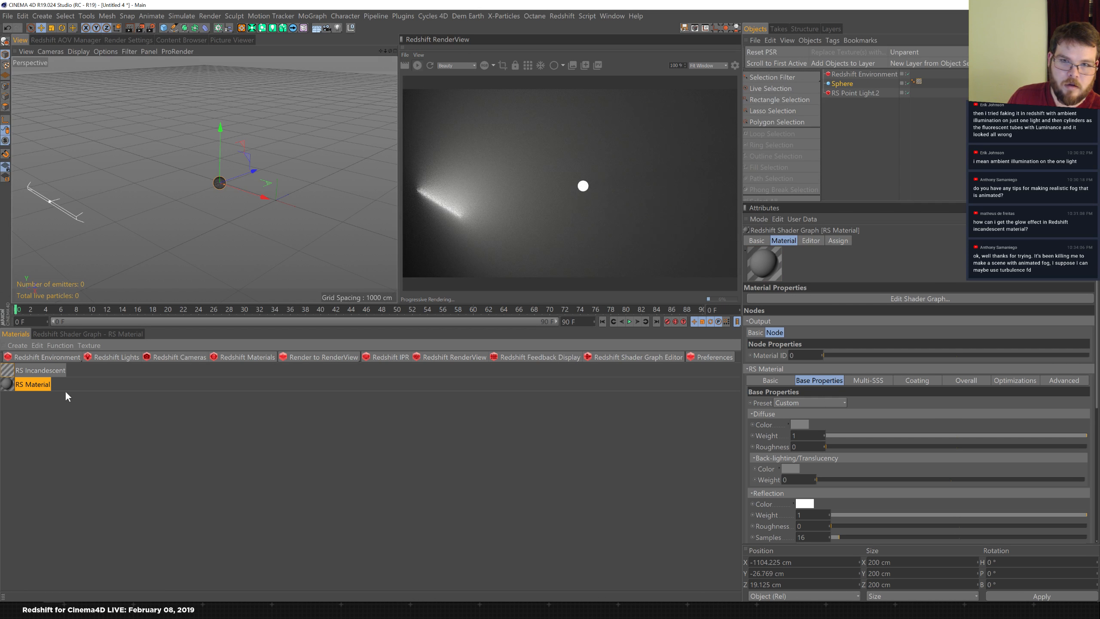
{"action": "left_click", "coordinate": [919, 82]}
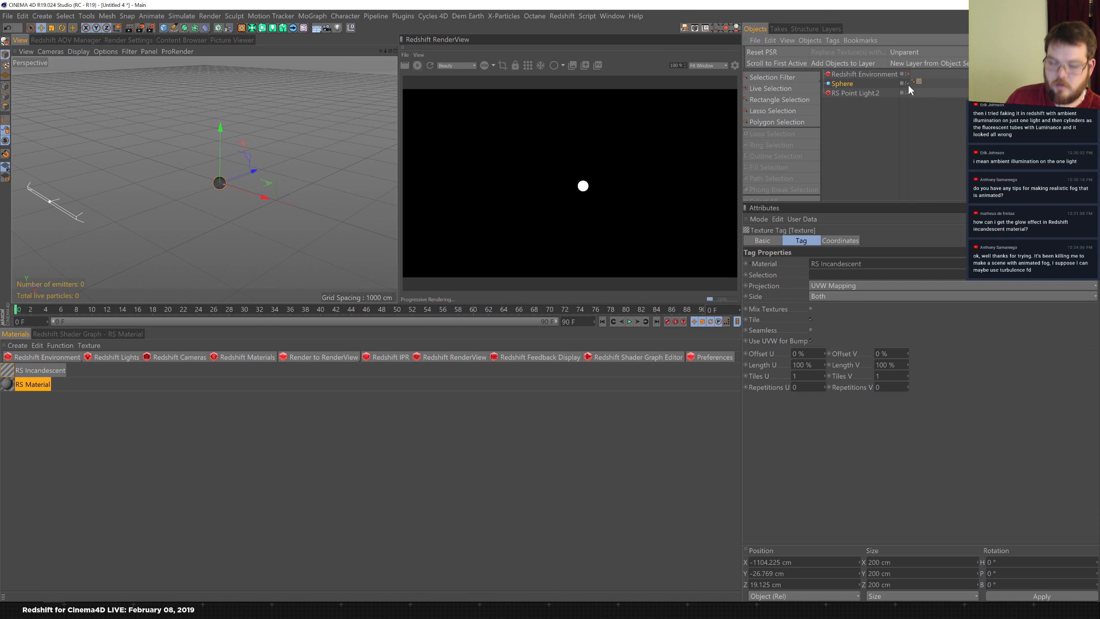
{"action": "key", "text": "Delete"}
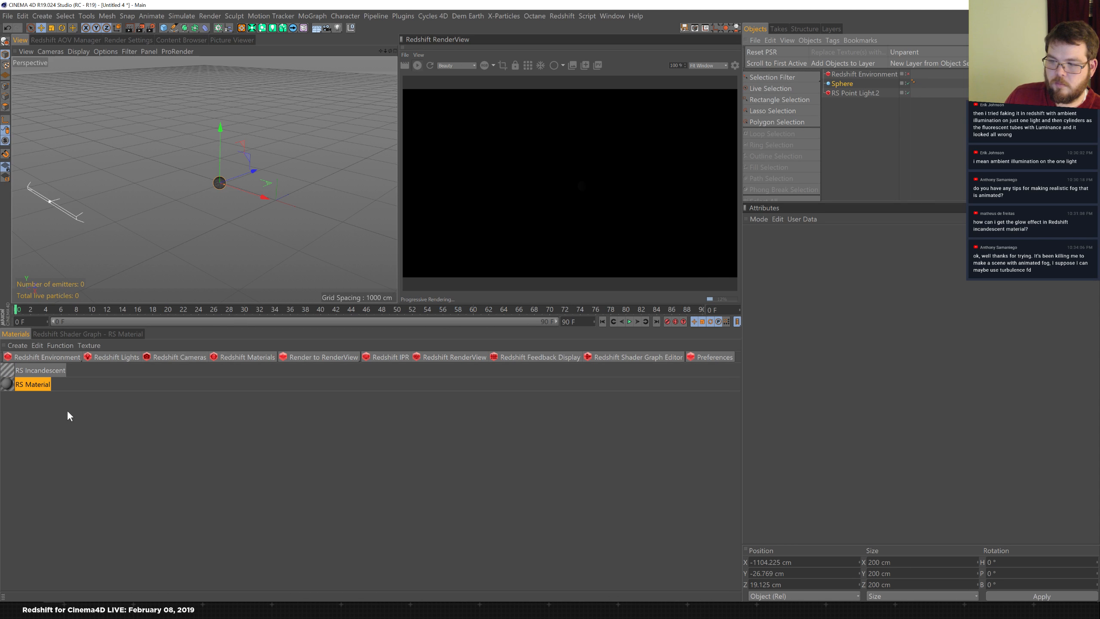
{"action": "left_click_drag", "start_coordinate": [16, 387], "coordinate": [845, 86]}
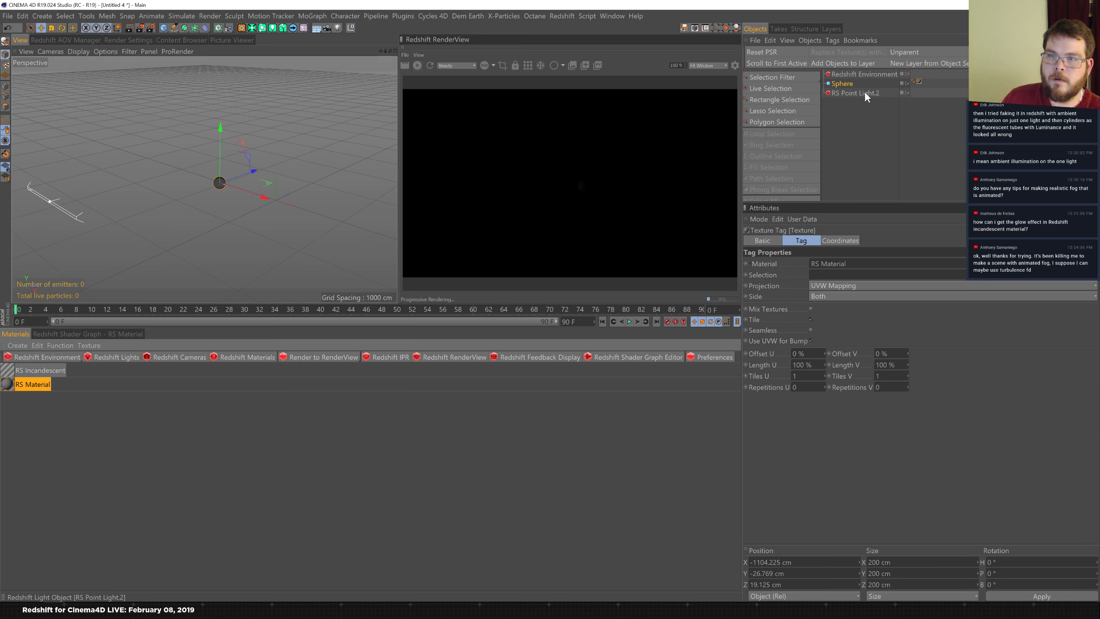
- Enlarge the RS Point Light.2 area light to about 4264 by 1922 cm in the viewport
{"action": "left_click", "coordinate": [862, 93]}
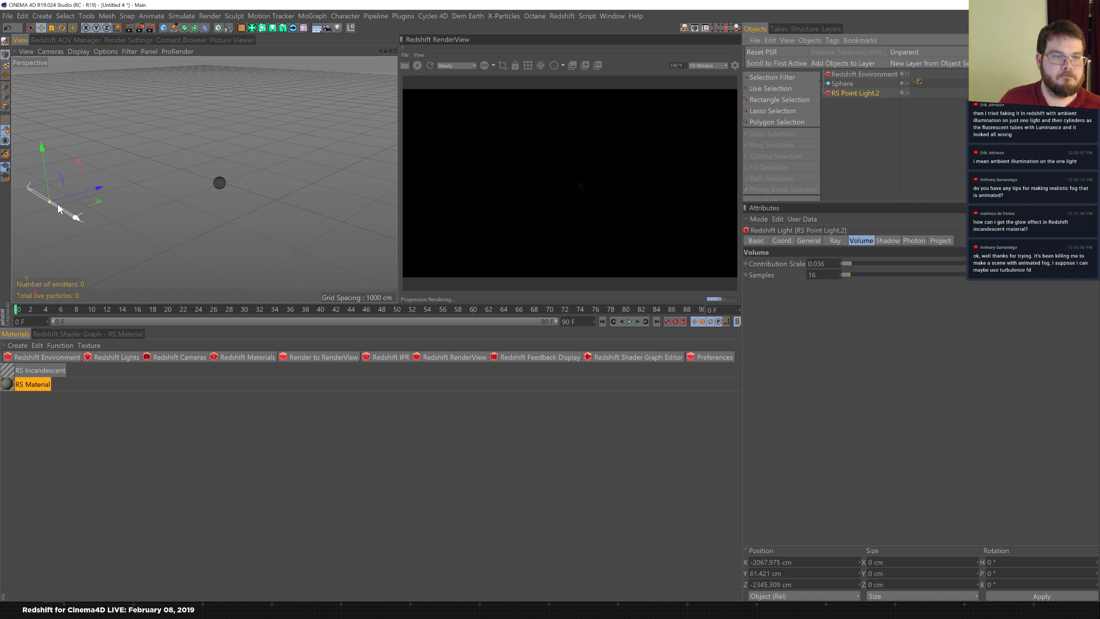
{"action": "left_click_drag", "start_coordinate": [56, 172], "coordinate": [65, 128]}
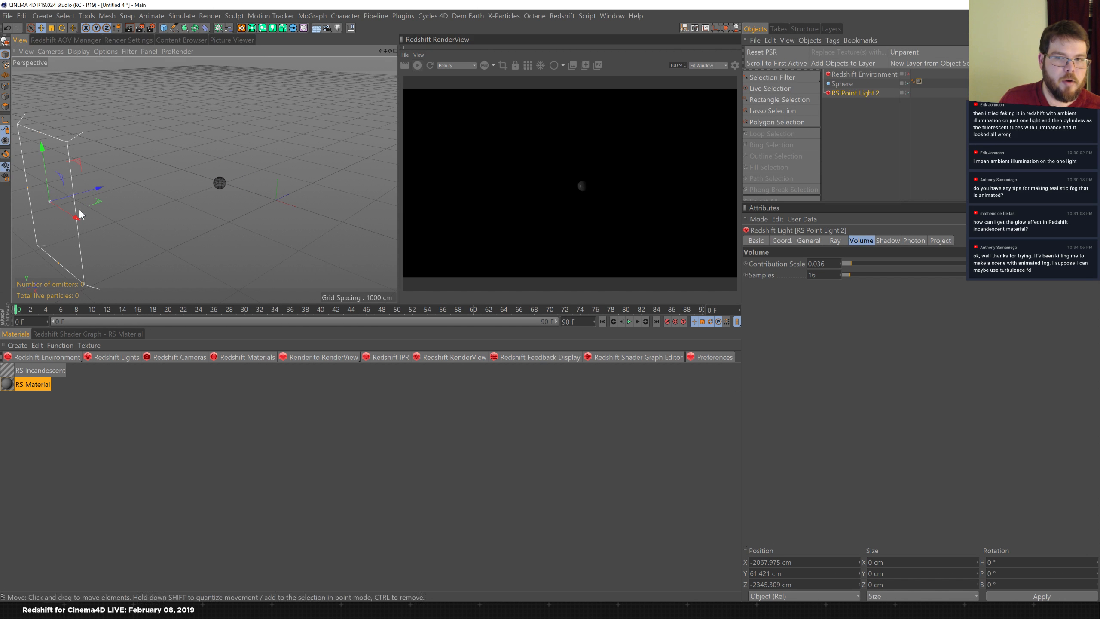
{"action": "left_click_drag", "start_coordinate": [76, 219], "coordinate": [155, 248]}
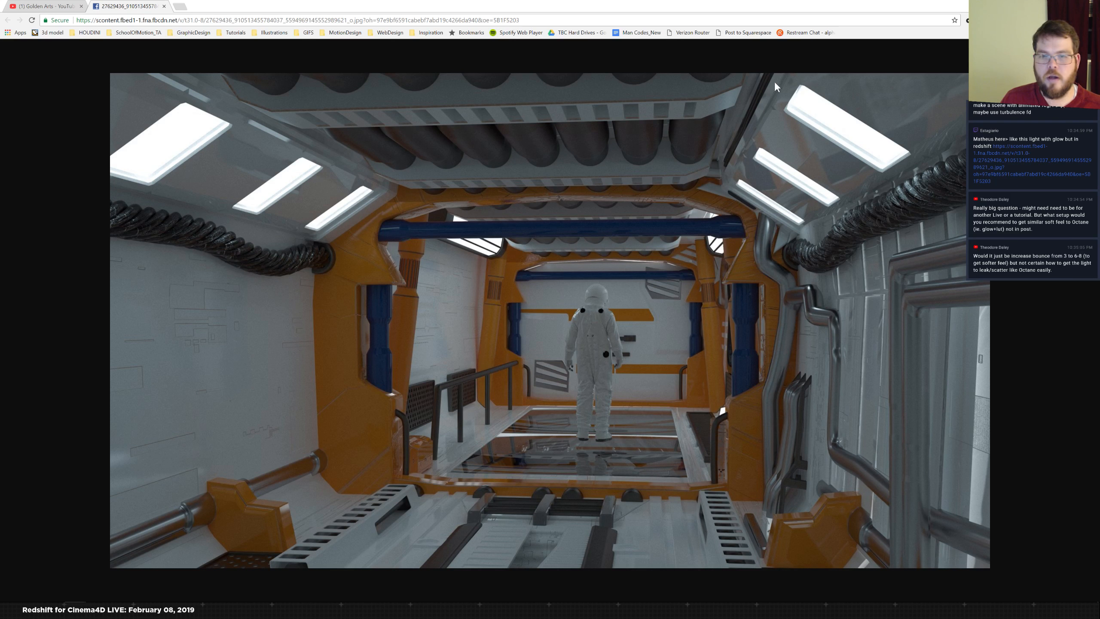
- Switch back to Cinema 4D and set the RS Material's diffuse weight to 0
{"action": "key", "text": "alt+Tab"}
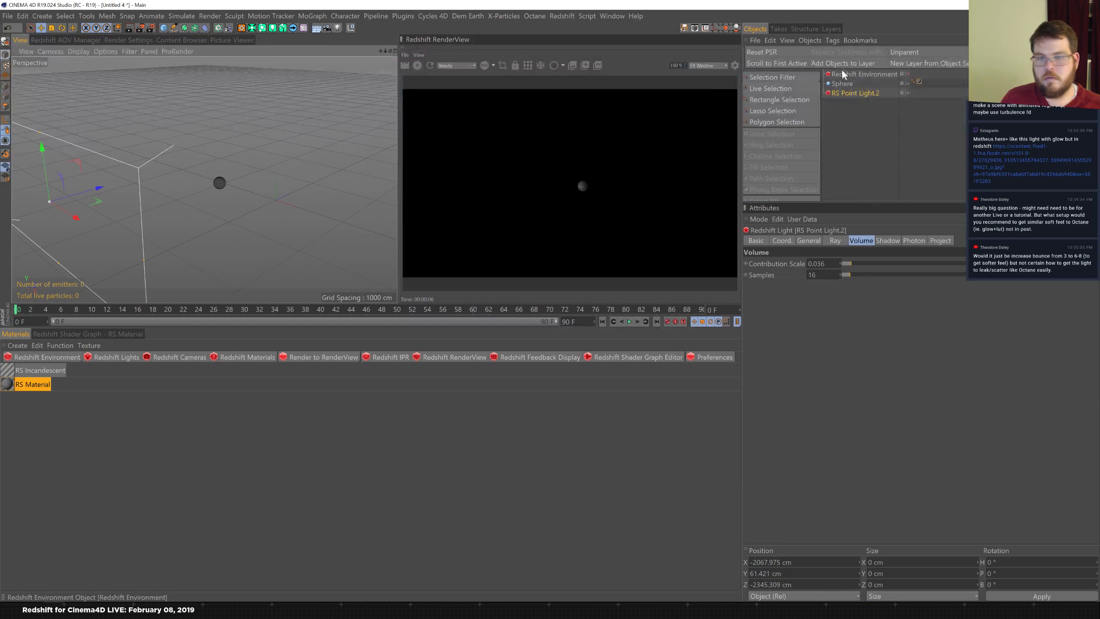
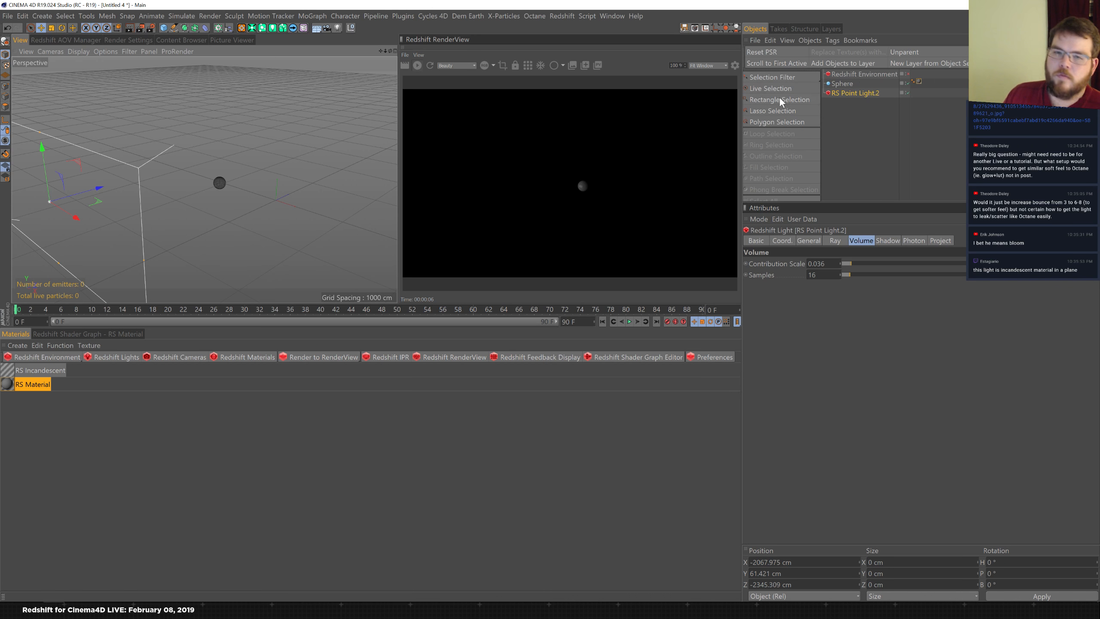
{"action": "left_click", "coordinate": [10, 385]}
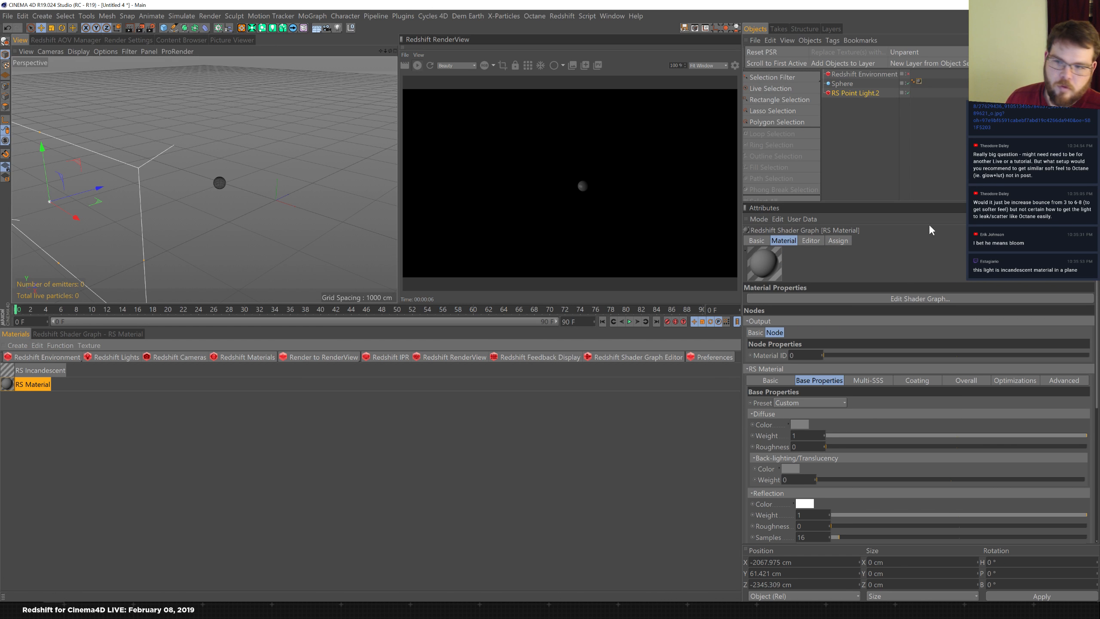
{"action": "left_click_drag", "start_coordinate": [875, 204], "coordinate": [887, 136]}
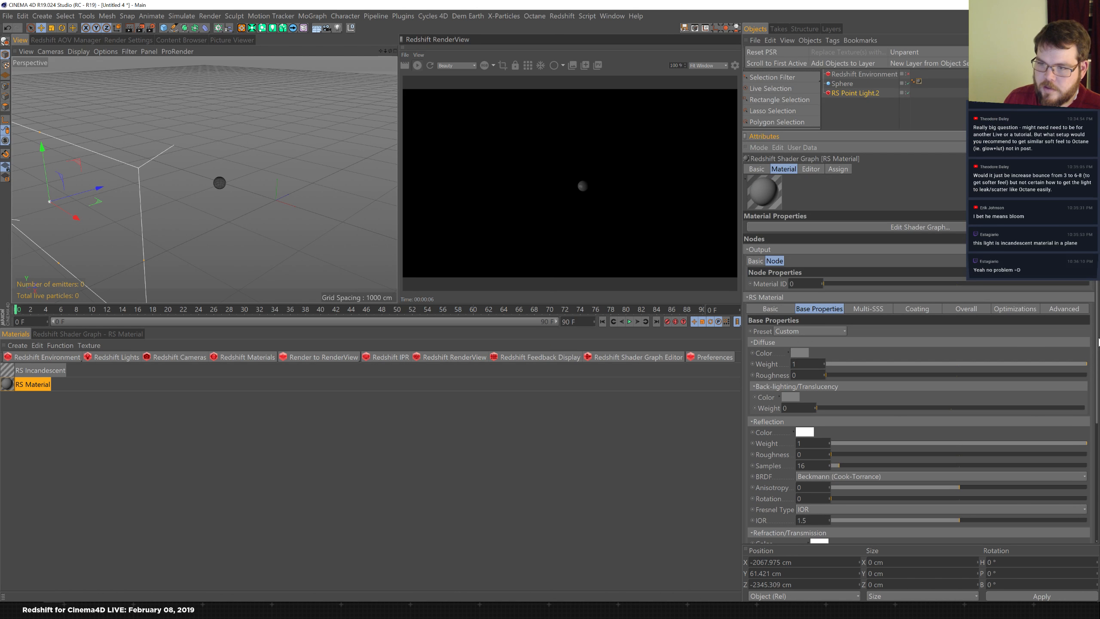
{"action": "left_click_drag", "start_coordinate": [1096, 342], "coordinate": [1095, 381]}
{"action": "left_click_drag", "start_coordinate": [931, 305], "coordinate": [784, 320]}
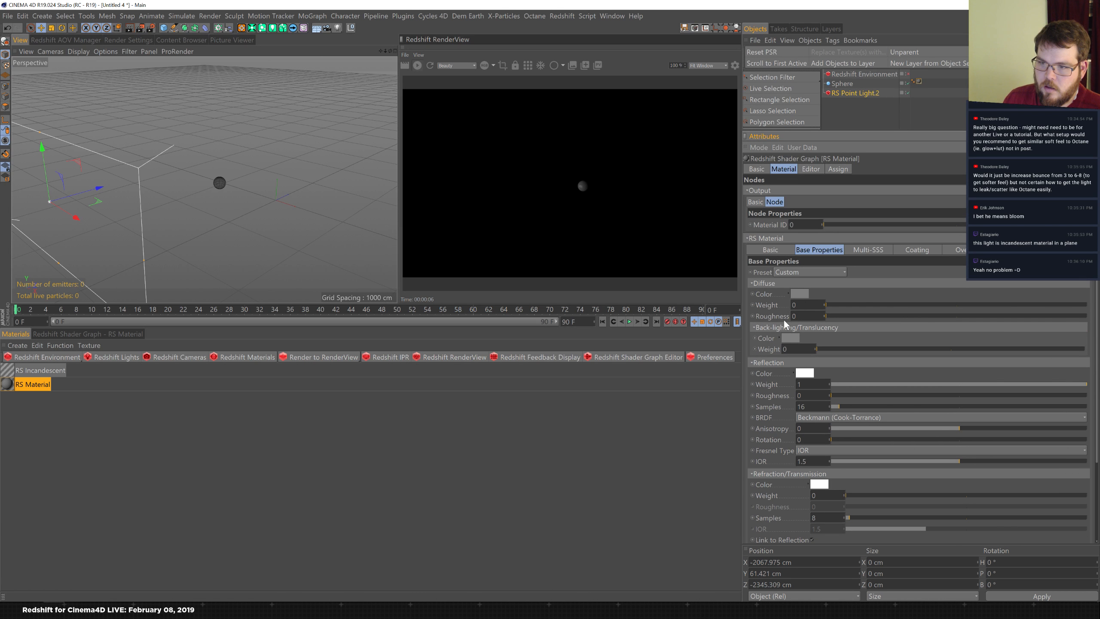
- Set the RS Material's refraction weight to 1, absorption scale to 4.5 and scatter scale to about 1.016
{"action": "left_click_drag", "start_coordinate": [1096, 453], "coordinate": [1094, 537]}
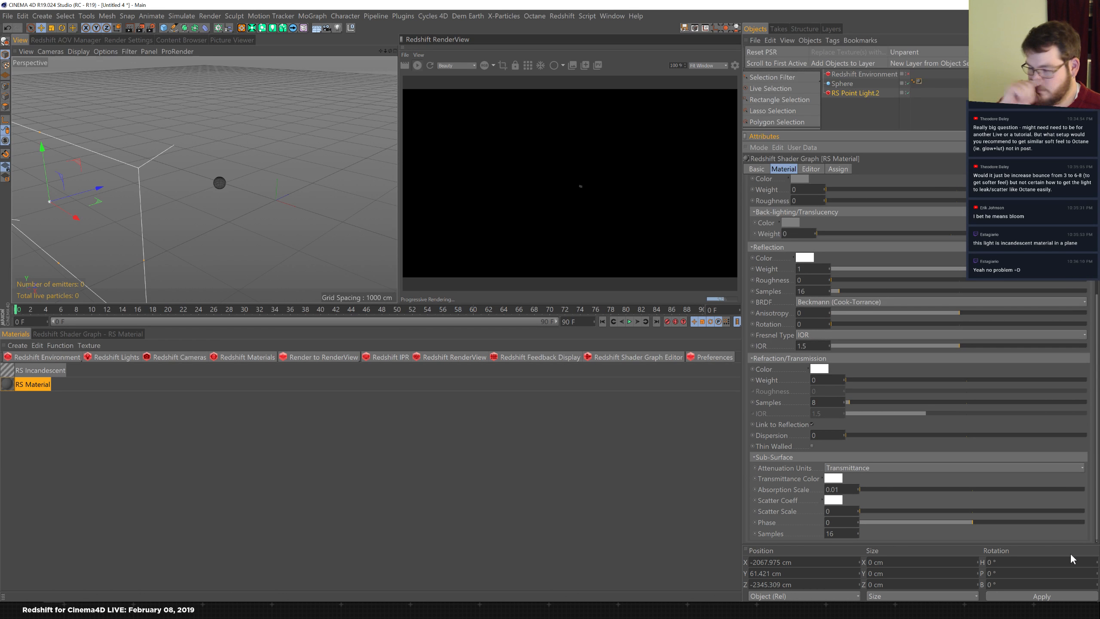
{"action": "left_click", "coordinate": [895, 490]}
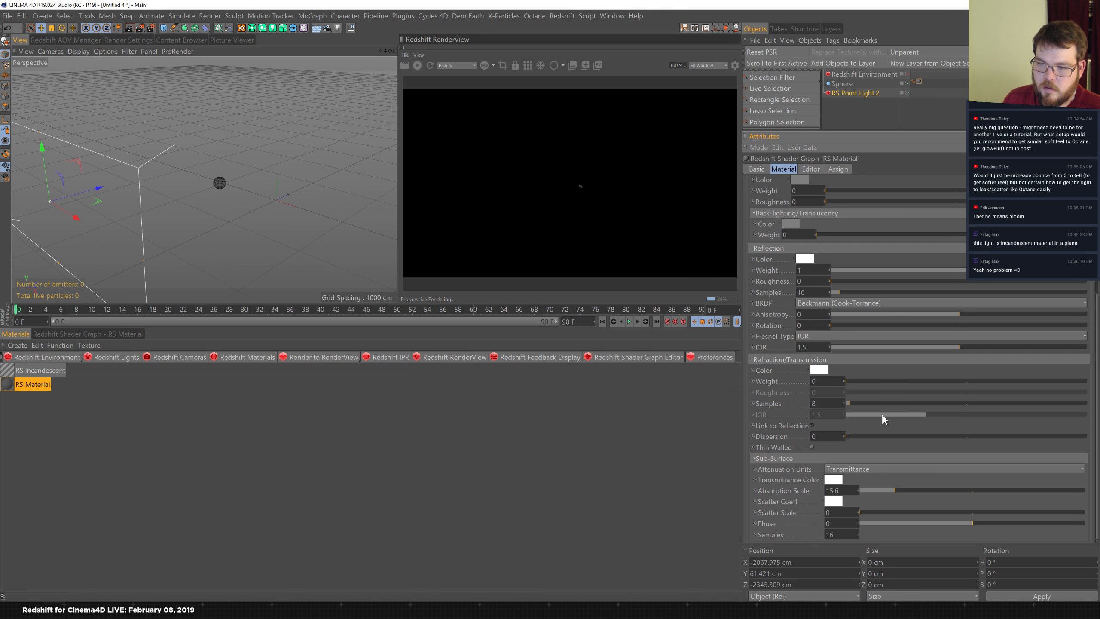
{"action": "left_click_drag", "start_coordinate": [893, 381], "coordinate": [1087, 381]}
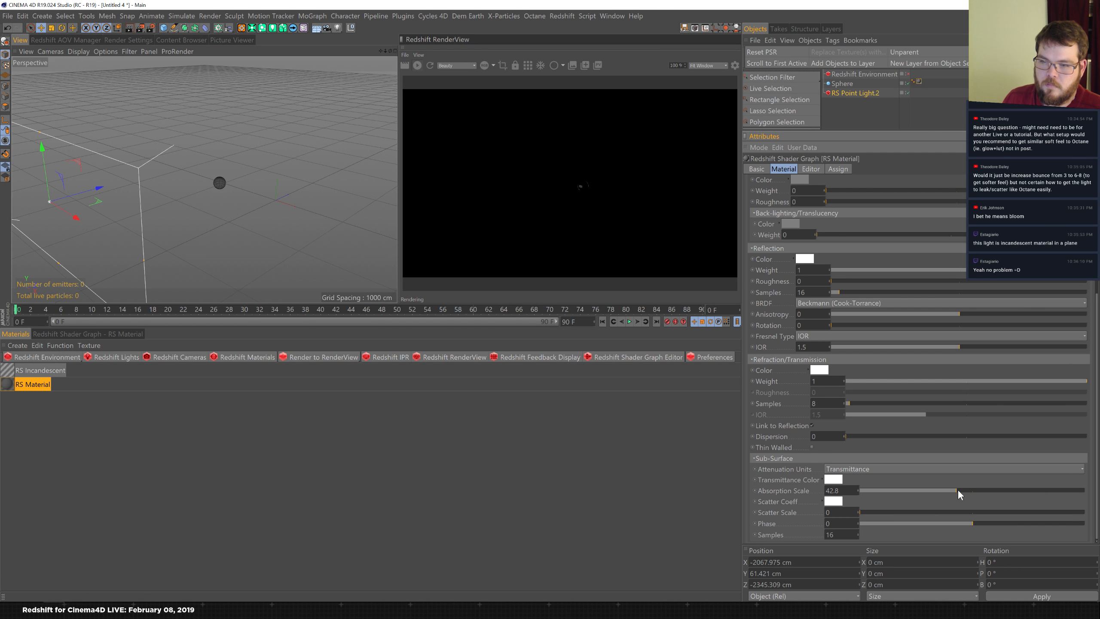
{"action": "left_click", "coordinate": [882, 513]}
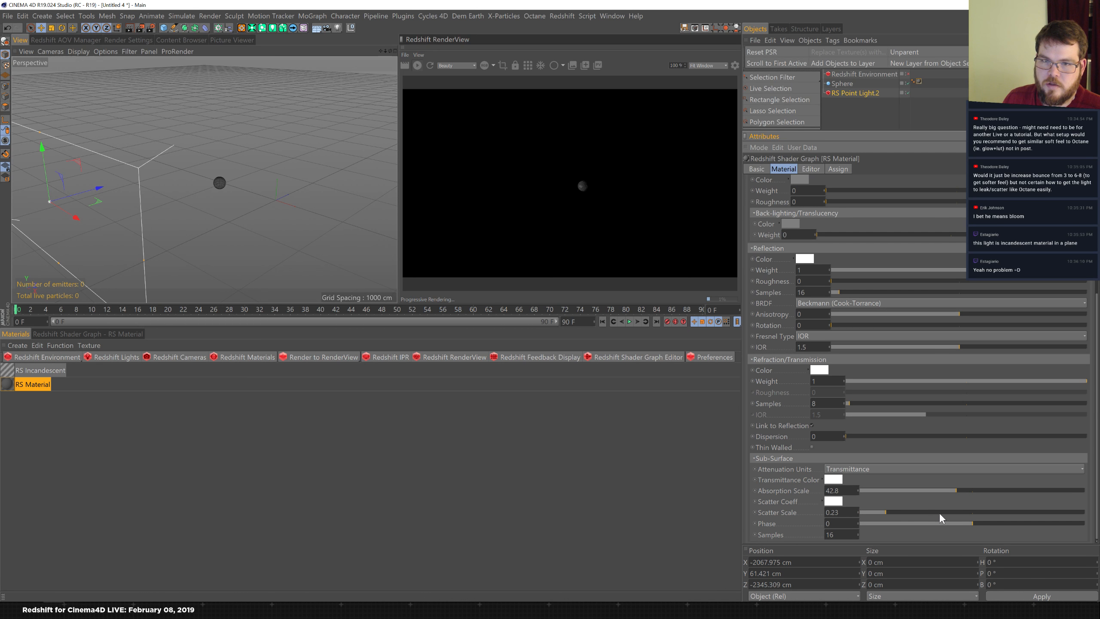
{"action": "left_click_drag", "start_coordinate": [915, 513], "coordinate": [973, 512]}
{"action": "left_click", "coordinate": [874, 490]}
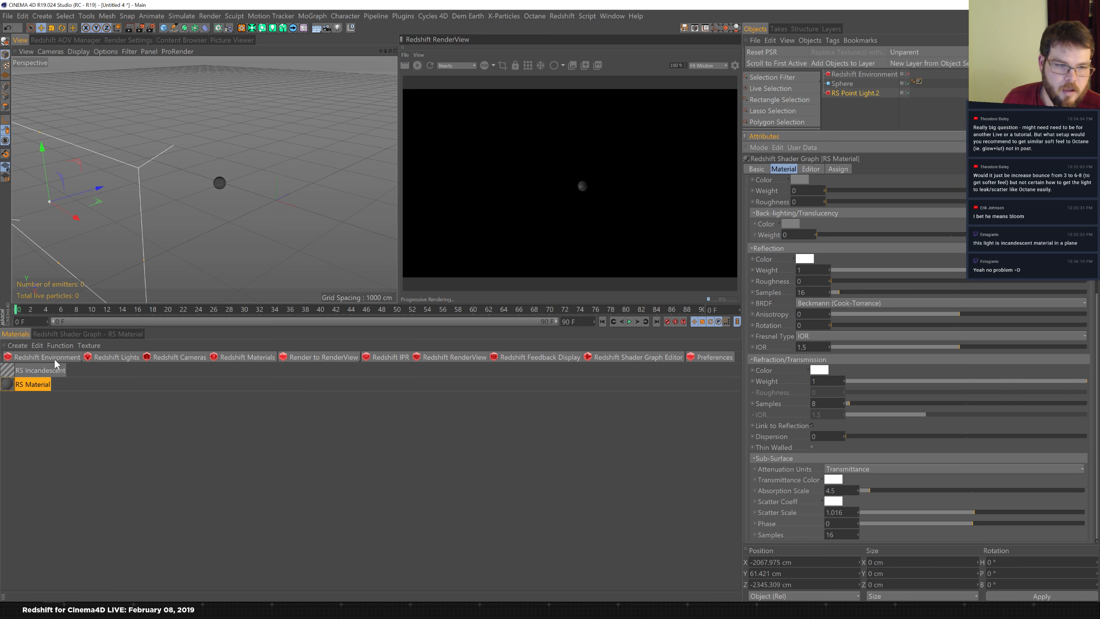
- Open the RS Material's shader graph and scale the sphere up to about 2354 cm across
{"action": "left_click", "coordinate": [110, 334]}
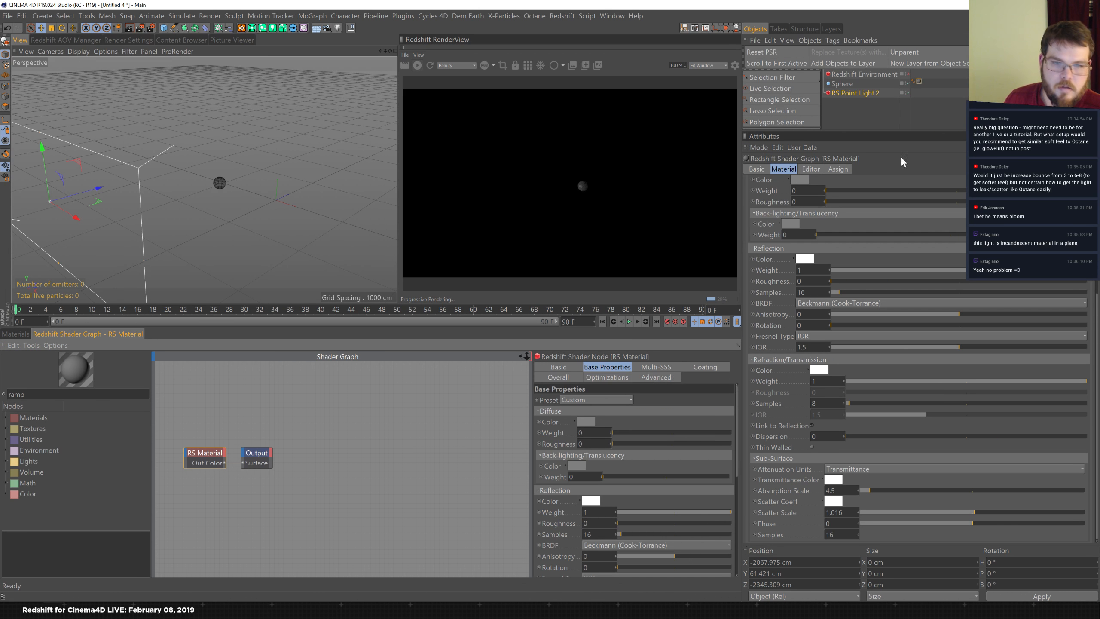
{"action": "left_click", "coordinate": [842, 84]}
{"action": "key", "text": "t"}
{"action": "left_click_drag", "start_coordinate": [296, 150], "coordinate": [472, 130]}
{"action": "left_click_drag", "start_coordinate": [322, 218], "coordinate": [472, 98]}
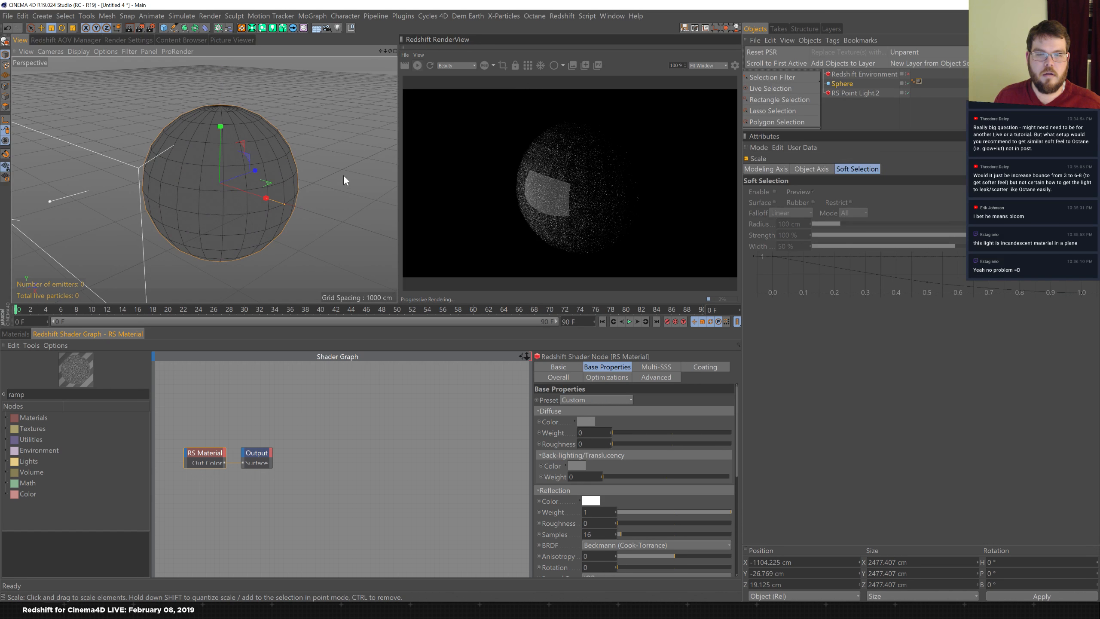
{"action": "left_click_drag", "start_coordinate": [350, 160], "coordinate": [337, 158]}
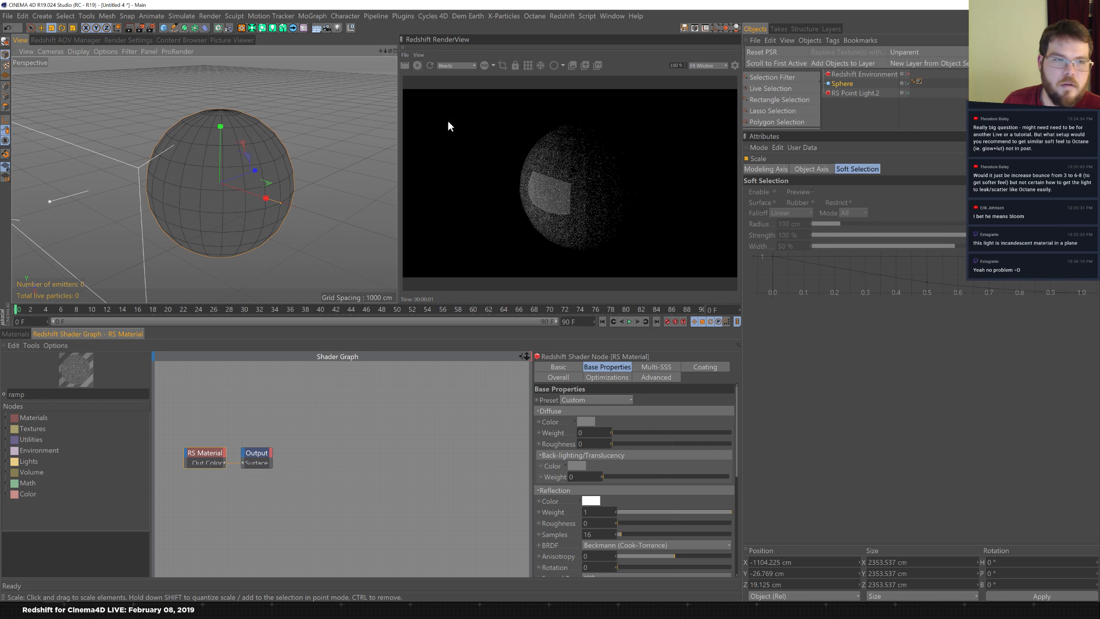
- Review the area light's general properties and set the Redshift render samples to 512 in the basic render settings
{"action": "left_click", "coordinate": [846, 93]}
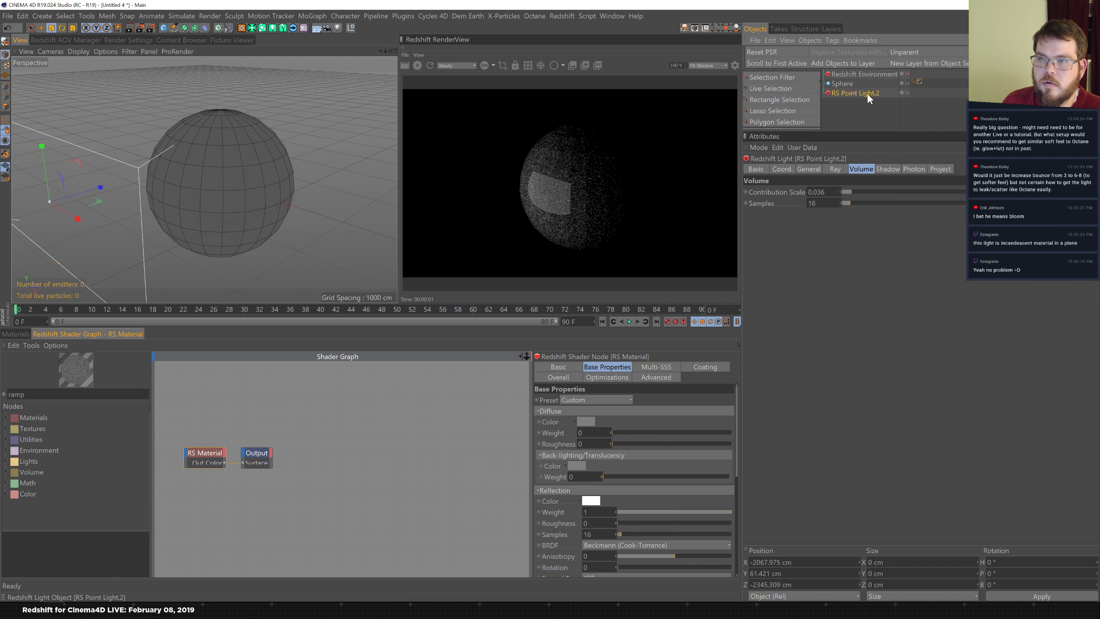
{"action": "left_click", "coordinate": [808, 169]}
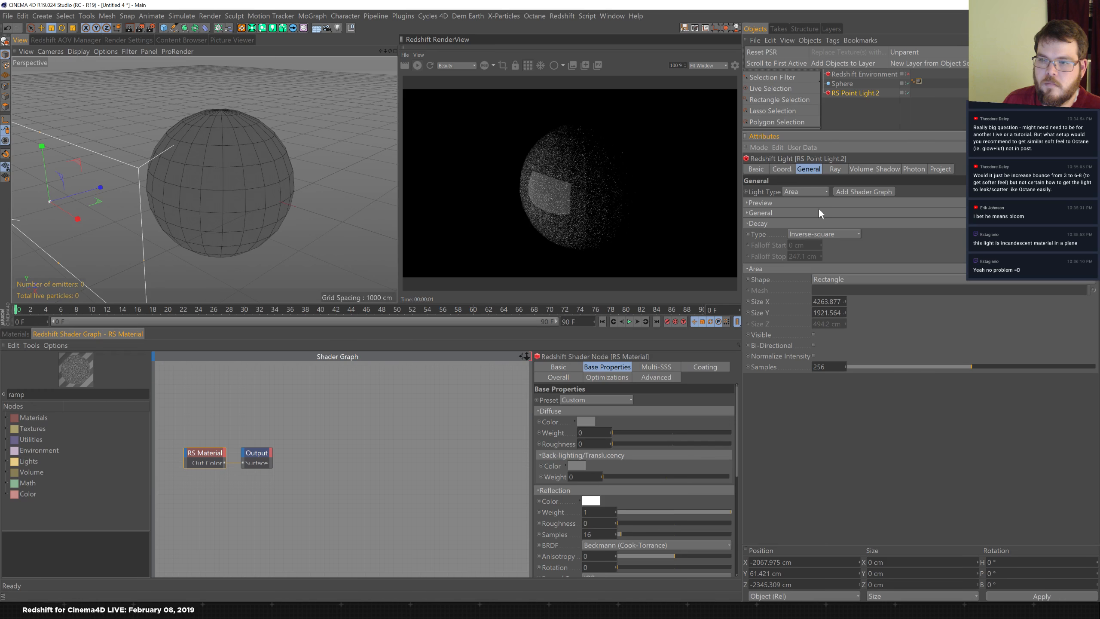
{"action": "left_click", "coordinate": [124, 40]}
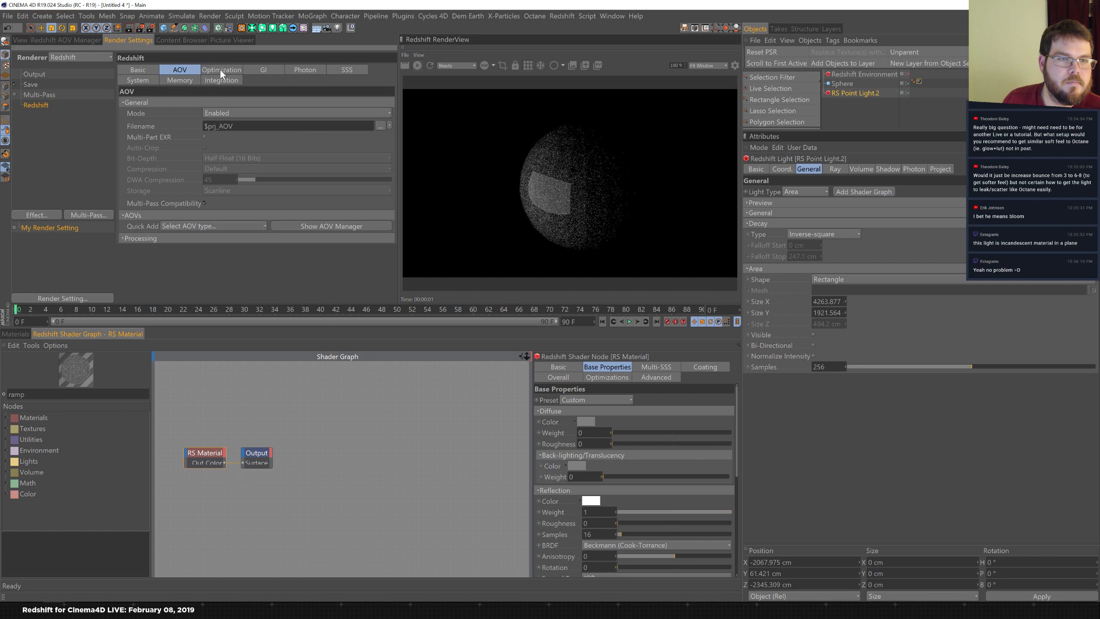
{"action": "left_click", "coordinate": [143, 71]}
{"action": "left_click_drag", "start_coordinate": [307, 180], "coordinate": [163, 115]}
{"action": "type", "text": "512"}
{"action": "key", "text": "Return"}
{"action": "left_click", "coordinate": [20, 40]}
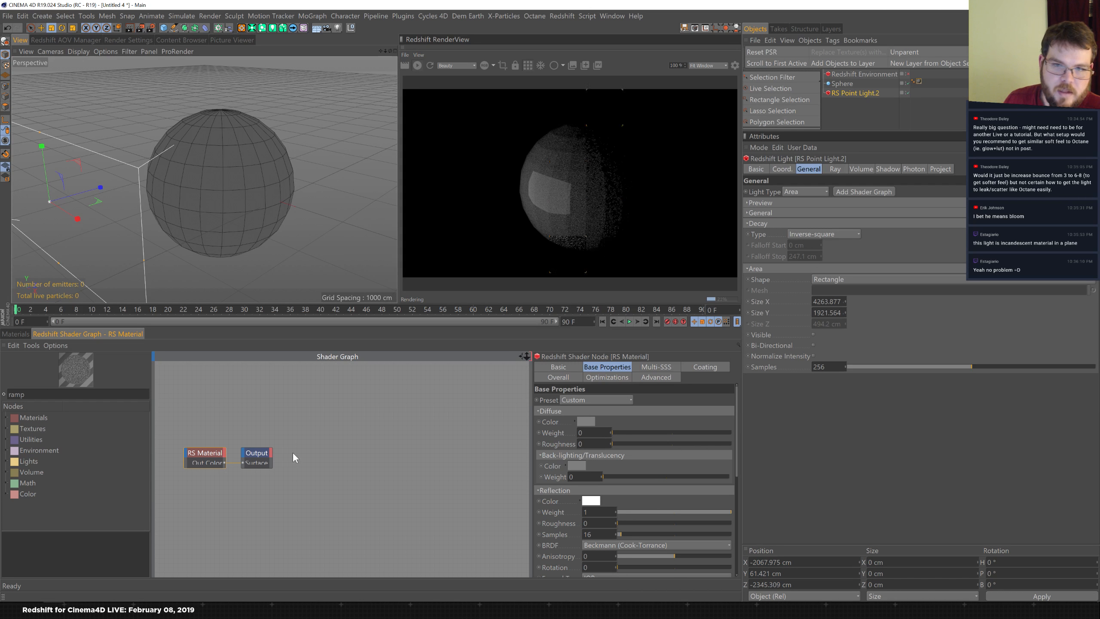
- Space out the RS Material and Output nodes and add an RS Noise node ahead of the material
{"action": "left_click", "coordinate": [42, 393]}
{"action": "key", "text": "ctrl+a"}
{"action": "type", "text": "nois"}
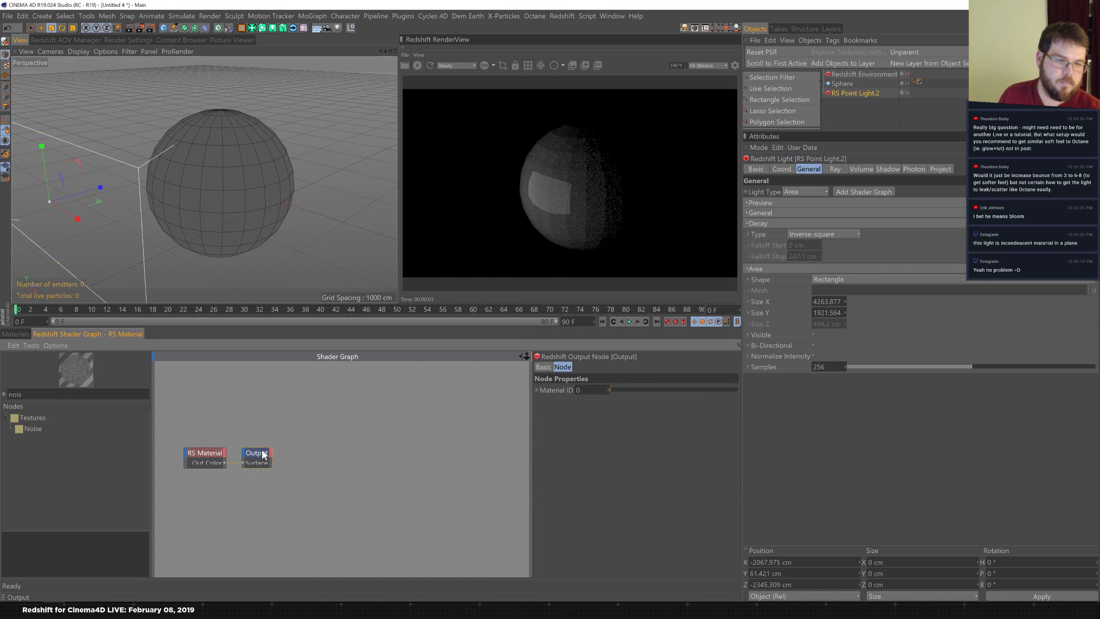
{"action": "left_click_drag", "start_coordinate": [257, 452], "coordinate": [428, 437]}
{"action": "left_click_drag", "start_coordinate": [205, 450], "coordinate": [262, 450]}
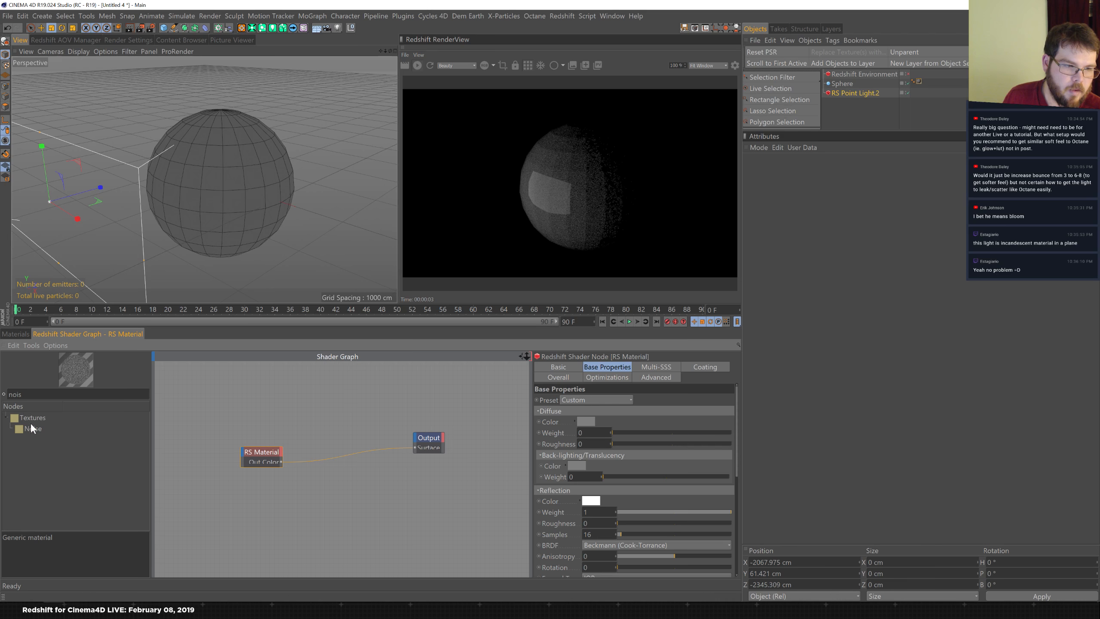
{"action": "left_click_drag", "start_coordinate": [23, 432], "coordinate": [197, 454]}
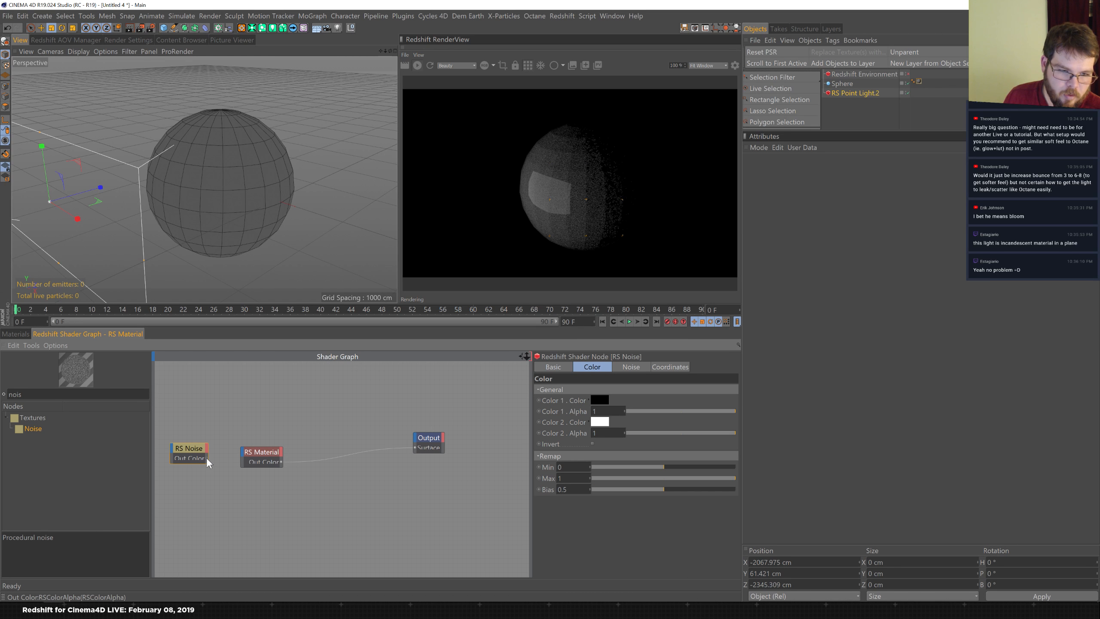
{"action": "left_click_drag", "start_coordinate": [243, 451], "coordinate": [241, 451]}
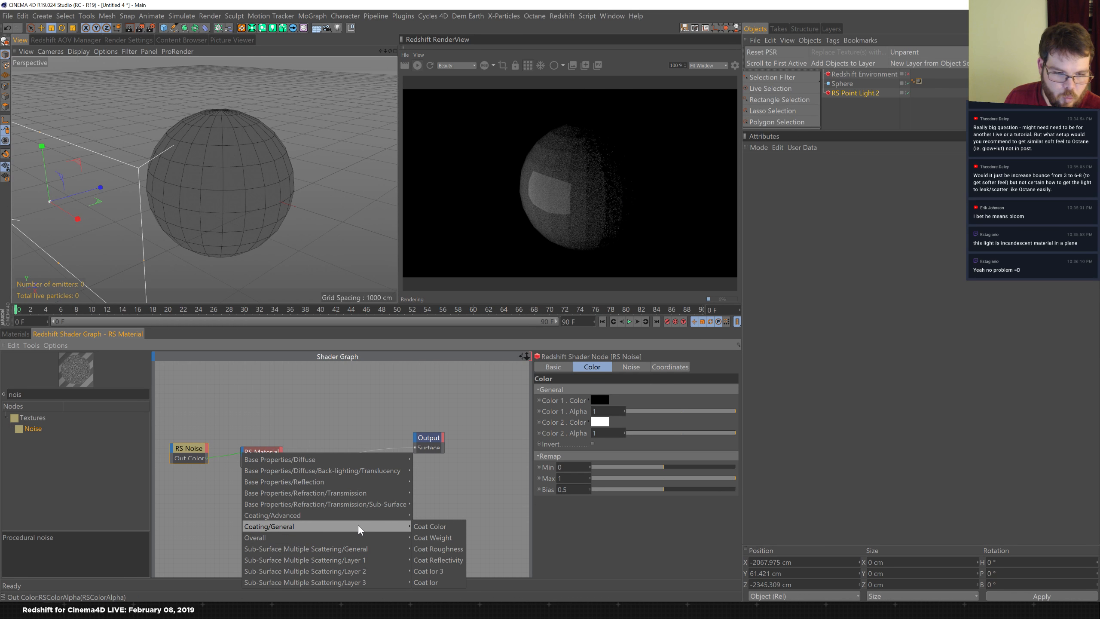
{"action": "mouse_move", "coordinate": [352, 515]}
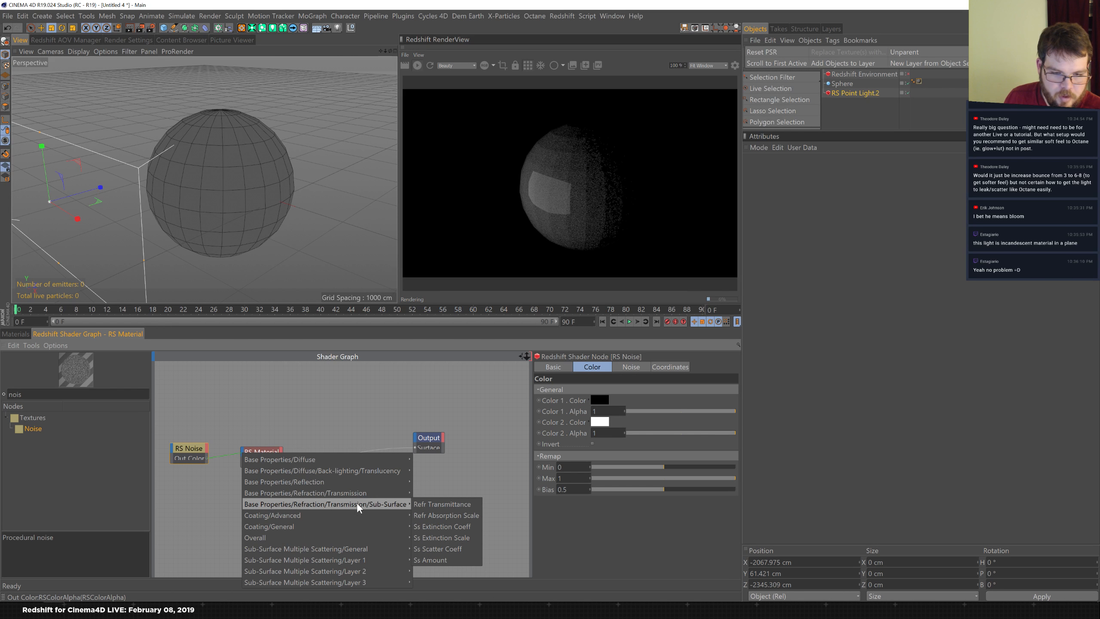
{"action": "mouse_move", "coordinate": [359, 492]}
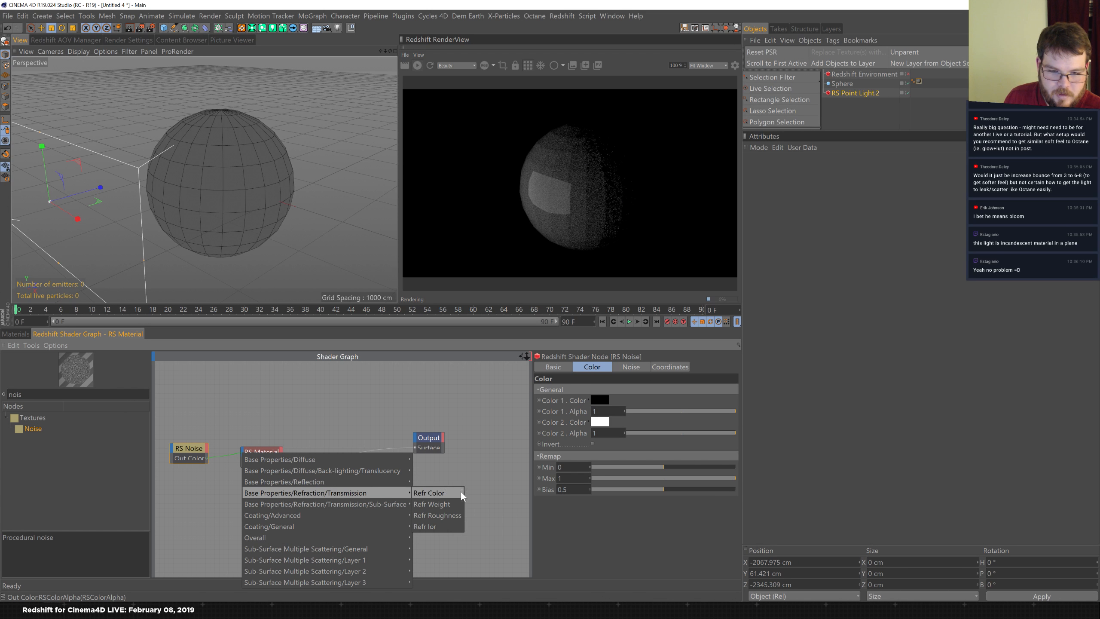
{"action": "left_click", "coordinate": [475, 455]}
- Connect the RS Noise output to the RS Material's Refr Absorption Scale input
{"action": "left_click", "coordinate": [279, 453]}
{"action": "left_click_drag", "start_coordinate": [735, 429], "coordinate": [720, 542]}
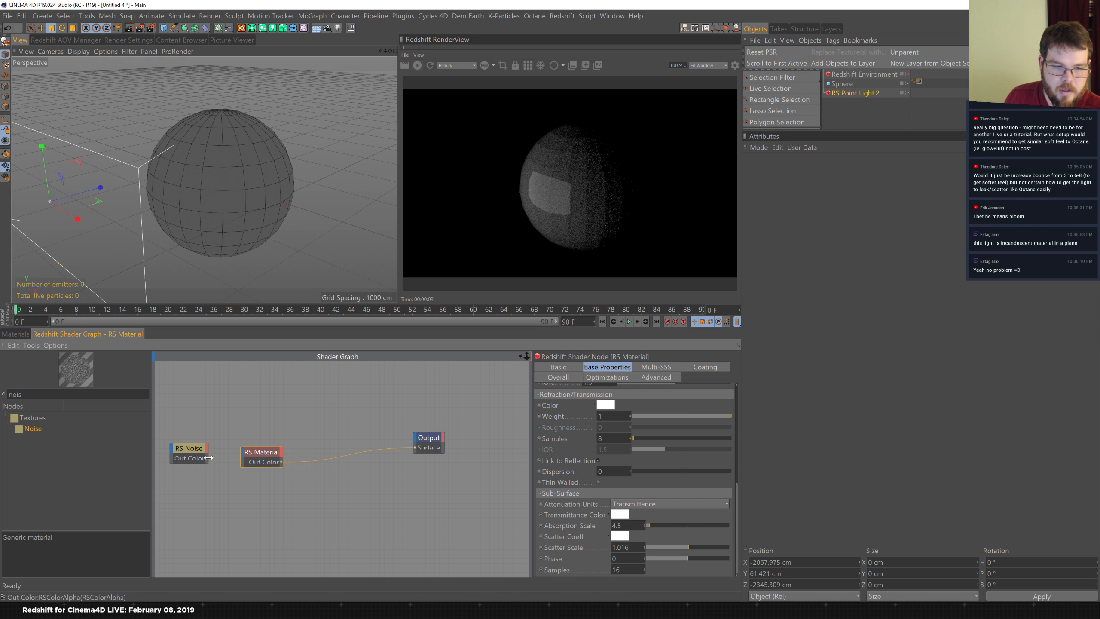
{"action": "left_click_drag", "start_coordinate": [256, 460], "coordinate": [241, 451]}
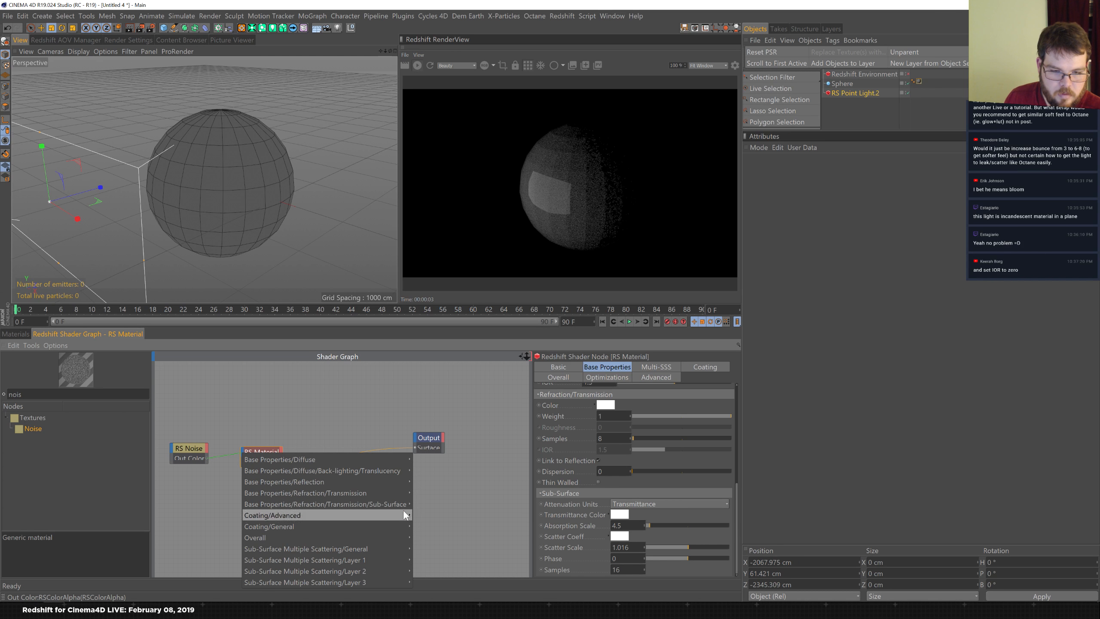
{"action": "mouse_move", "coordinate": [399, 505]}
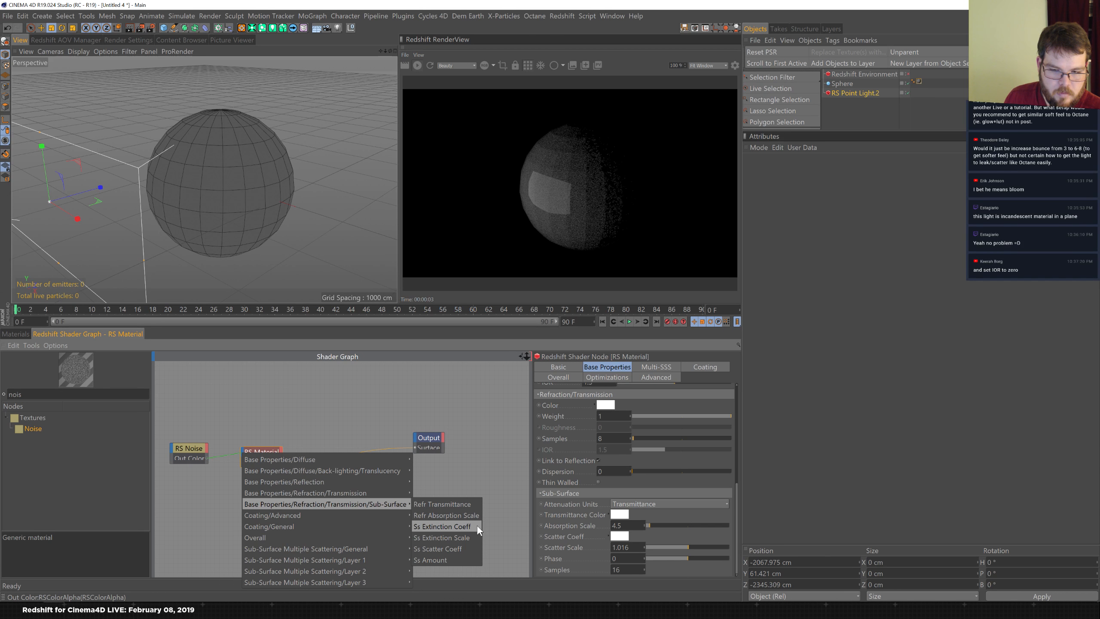
{"action": "left_click", "coordinate": [463, 515]}
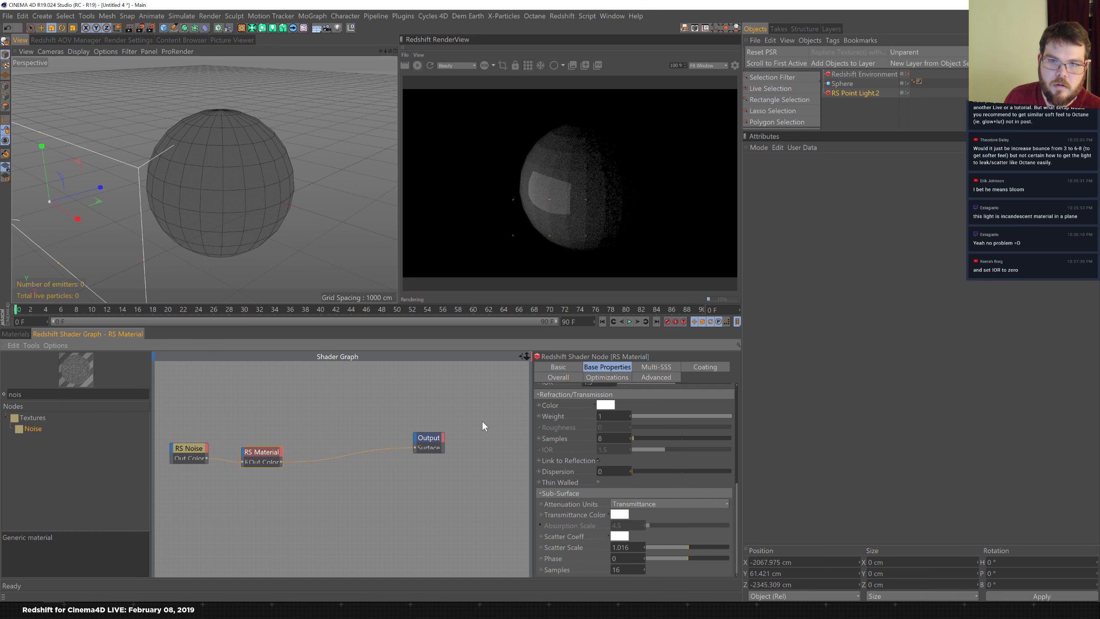
- Set the RS Noise node's overall coordinate scale to 16
{"action": "left_click", "coordinate": [191, 449]}
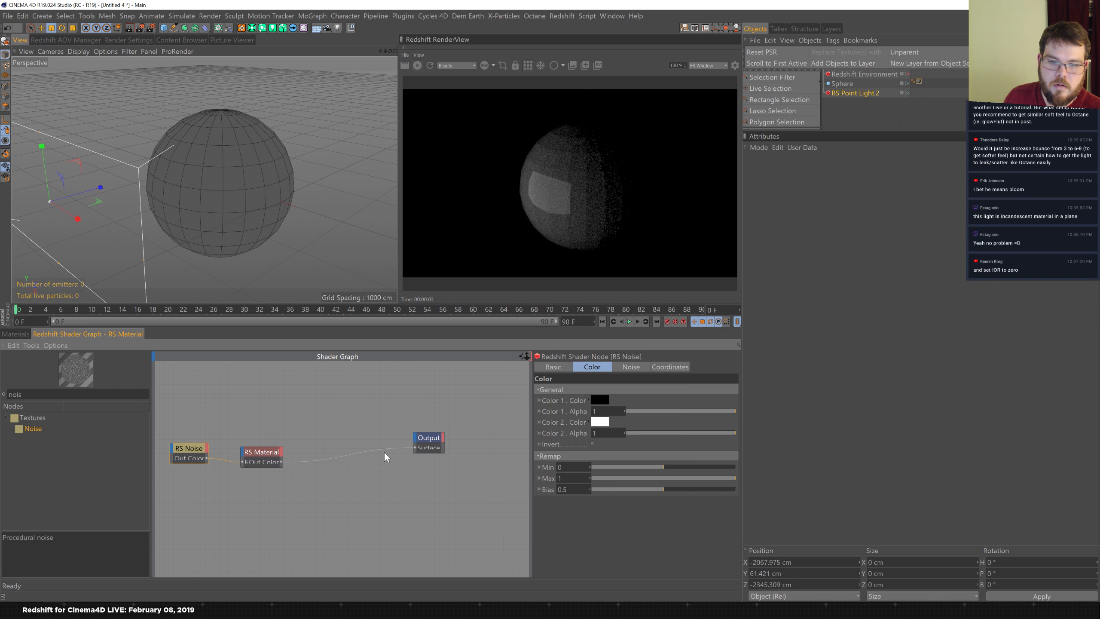
{"action": "left_click", "coordinate": [634, 366]}
{"action": "left_click", "coordinate": [672, 368]}
{"action": "left_click", "coordinate": [619, 422]}
{"action": "type", "text": "16"}
{"action": "key", "text": "Return"}
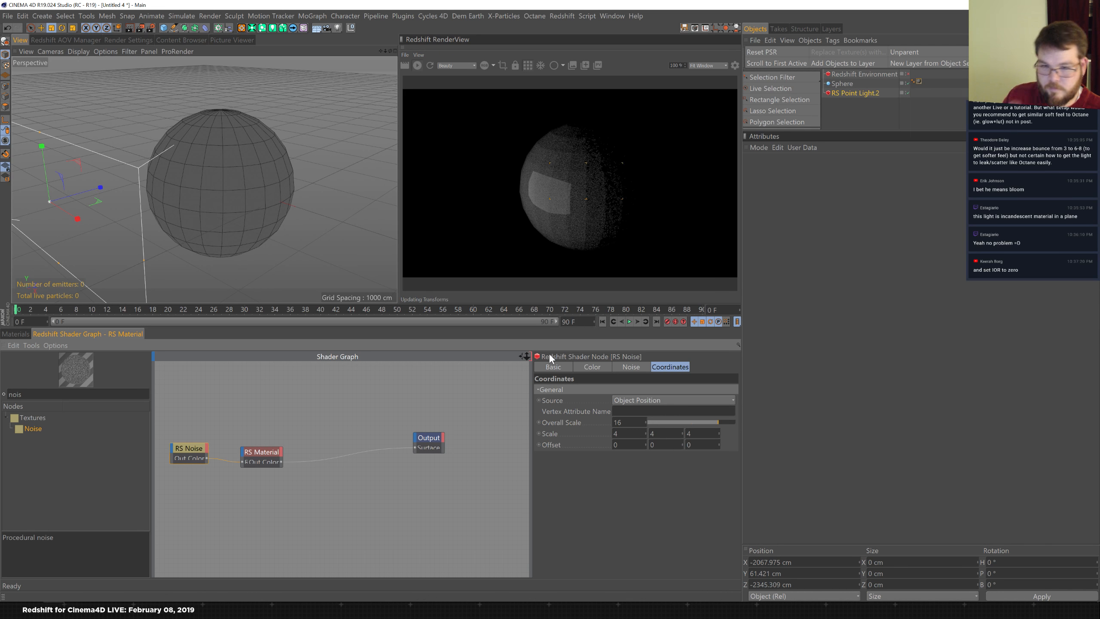
- Try routing the RS Noise output to the RS Material's Ss Scatter Coeff input and to its Ss Amount input
{"action": "left_click_drag", "start_coordinate": [235, 462], "coordinate": [242, 451]}
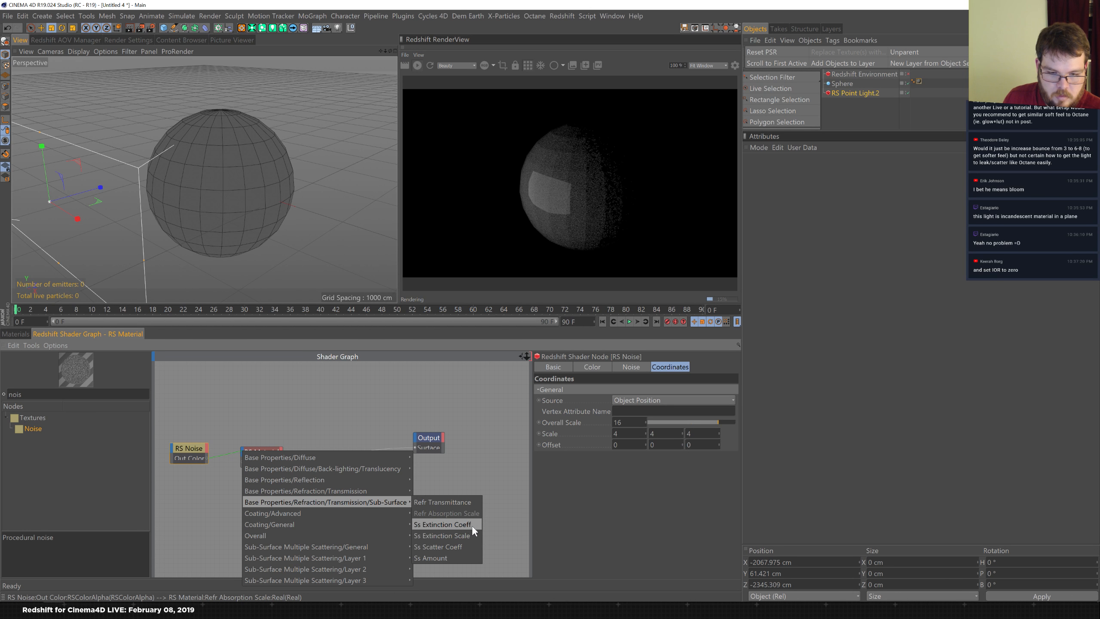
{"action": "left_click", "coordinate": [459, 545]}
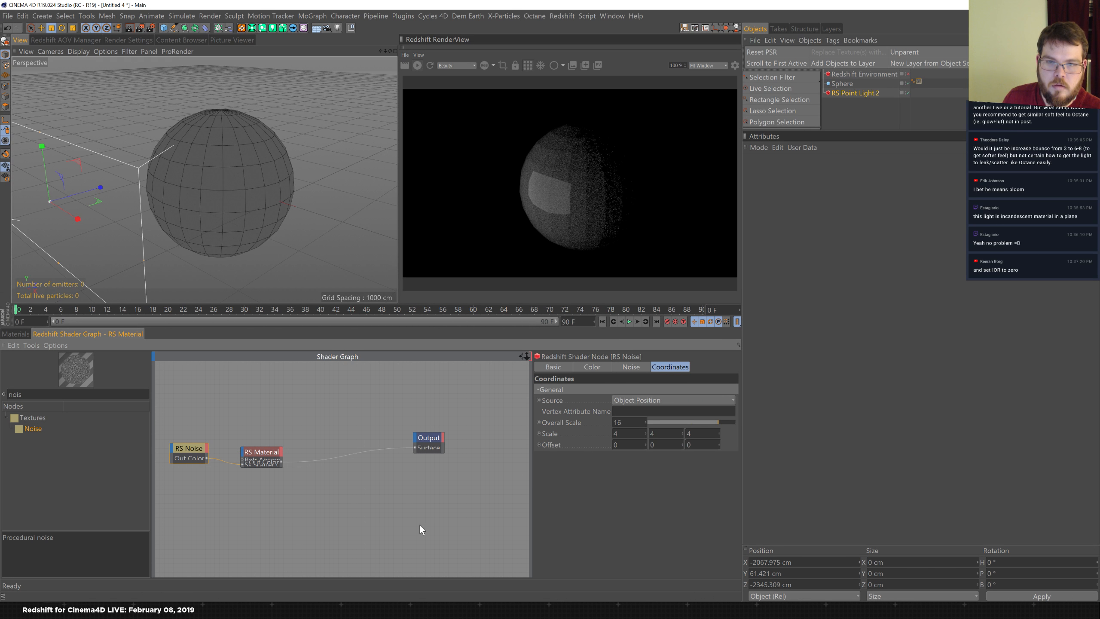
{"action": "left_click", "coordinate": [232, 463]}
{"action": "left_click", "coordinate": [243, 456]}
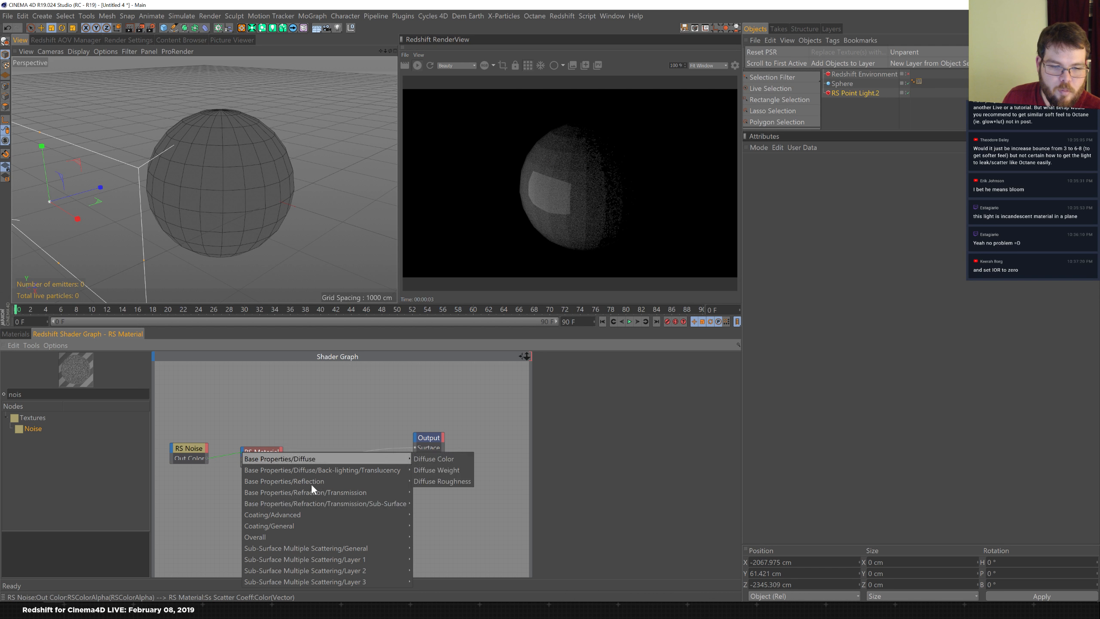
{"action": "mouse_move", "coordinate": [395, 503]}
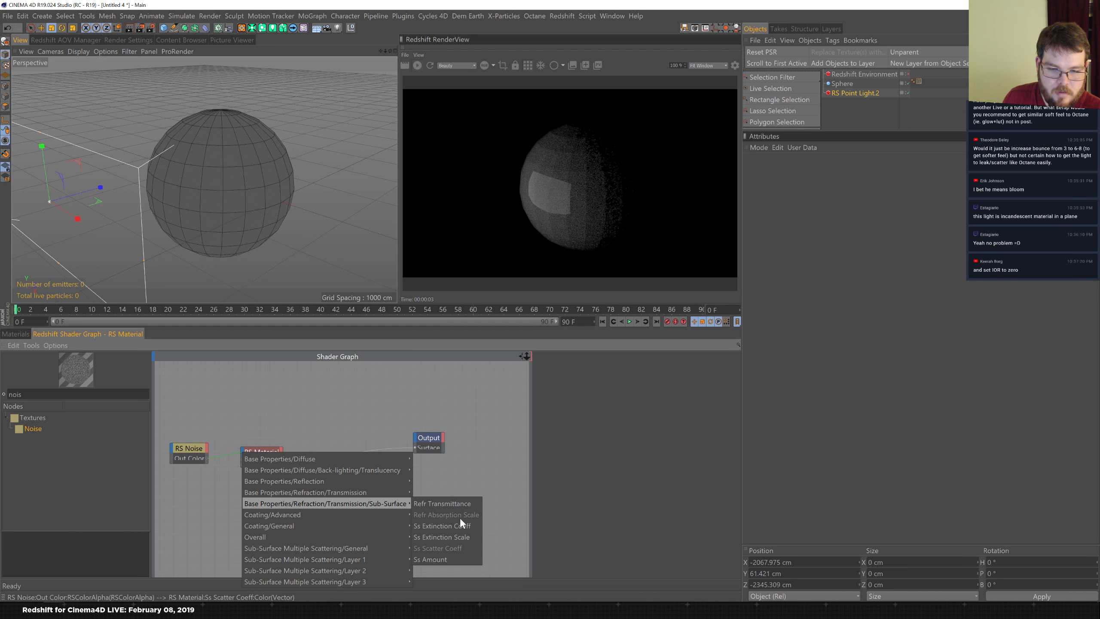
{"action": "left_click", "coordinate": [448, 558]}
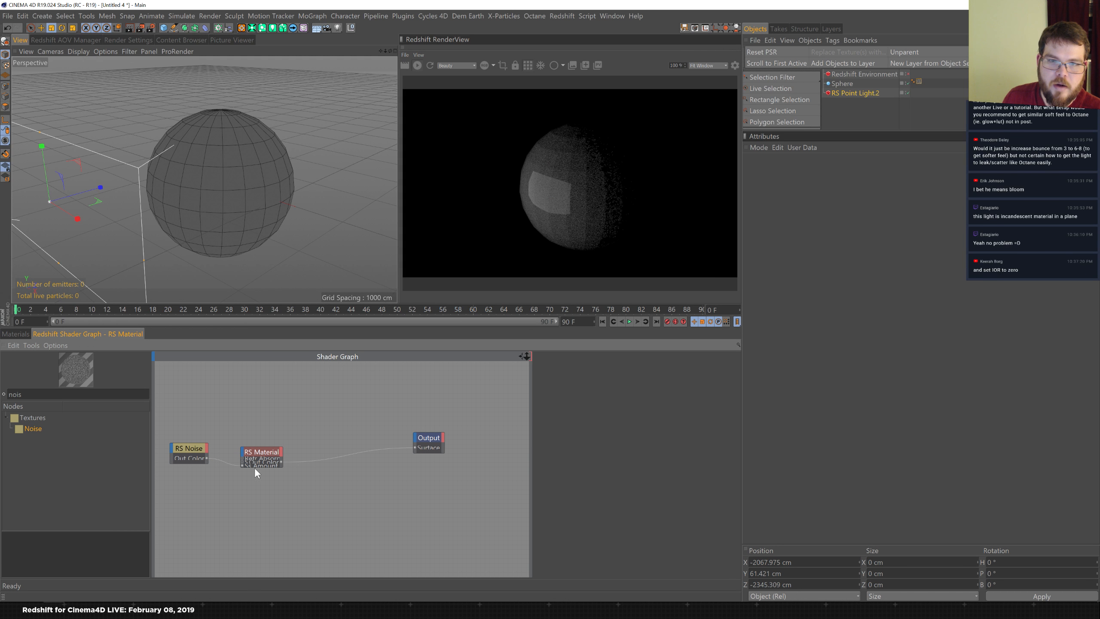
- Go back to the materials list and reopen the RS Material in the shader graph
{"action": "left_click", "coordinate": [26, 333]}
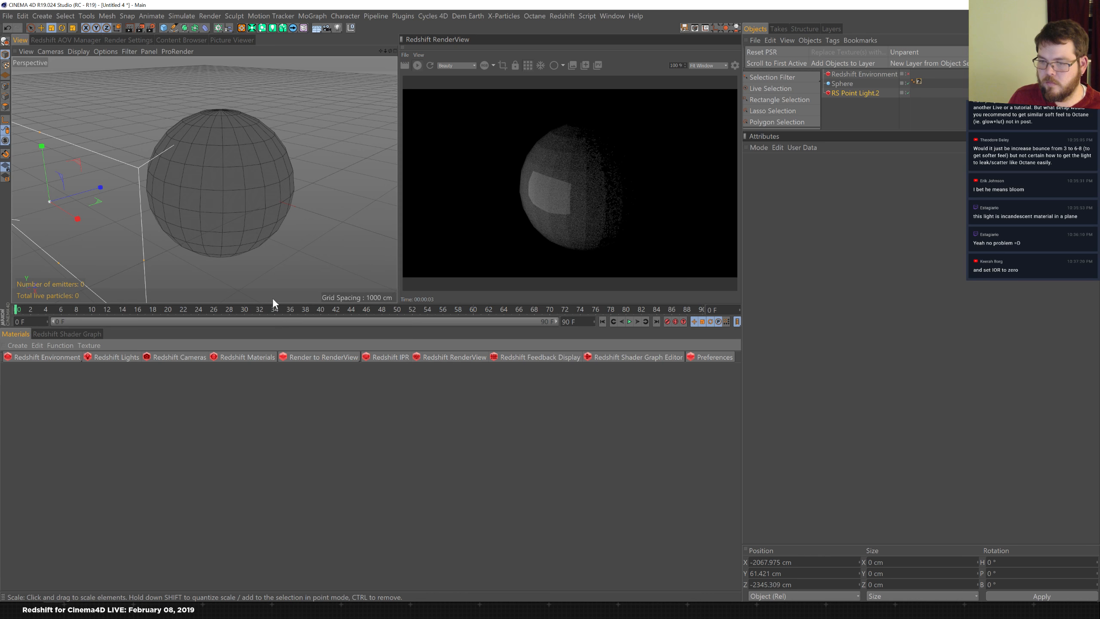
{"action": "key", "text": "ctrl+v"}
{"action": "left_click", "coordinate": [63, 424]}
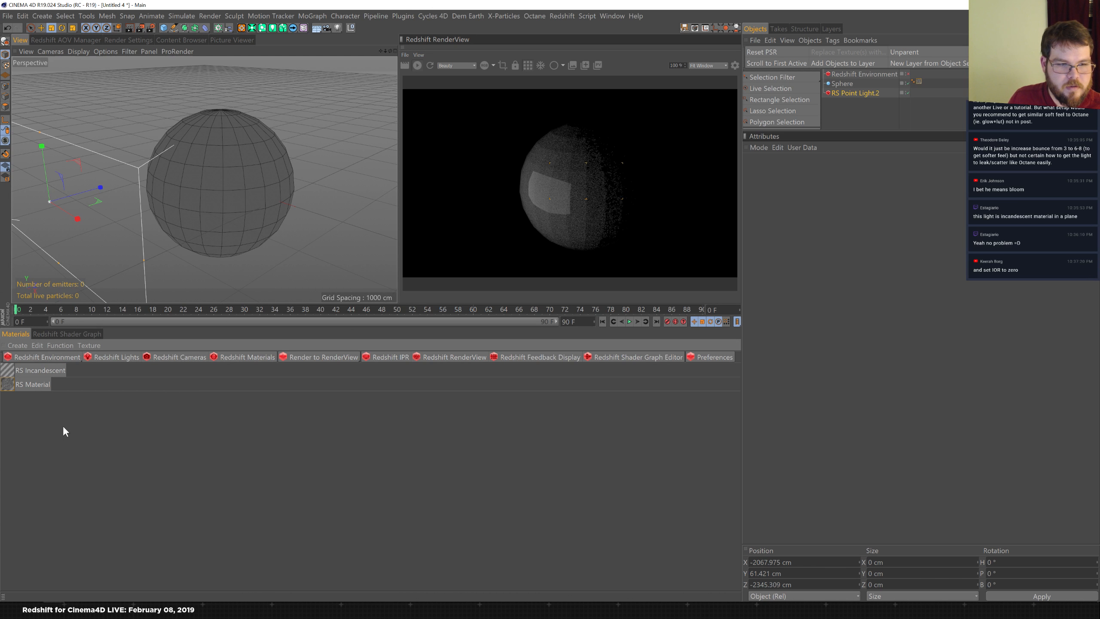
{"action": "double_click", "coordinate": [8, 384]}
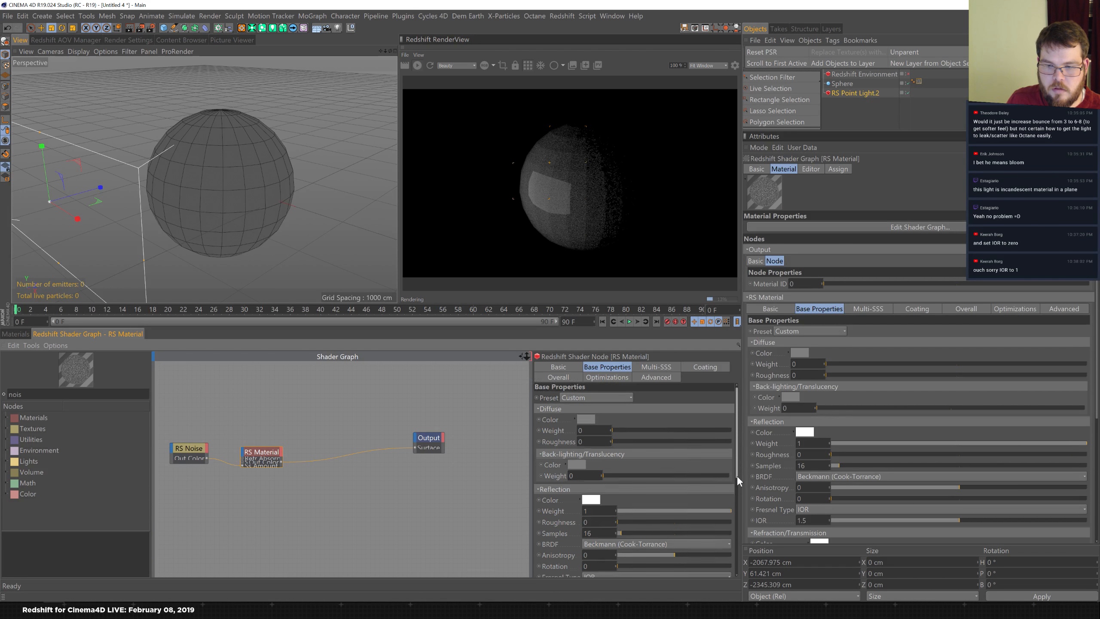
- Try a reflection IOR of 0 on the RS Material with the sub-surface absorption scale at 23.8
{"action": "left_click_drag", "start_coordinate": [736, 474], "coordinate": [749, 520]}
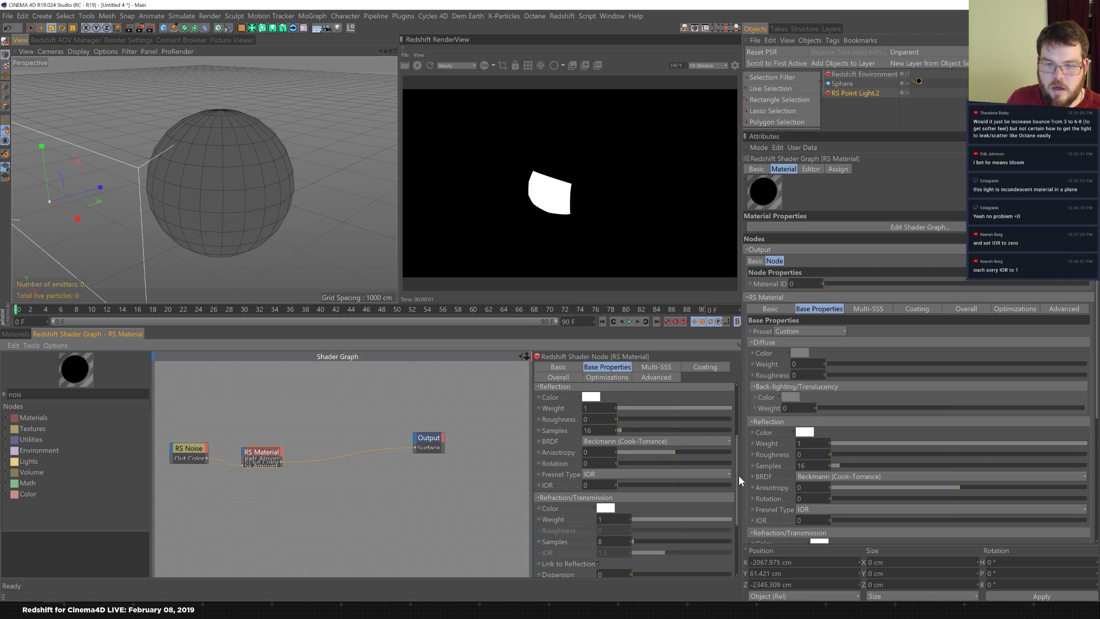
{"action": "left_click_drag", "start_coordinate": [737, 482], "coordinate": [744, 533]}
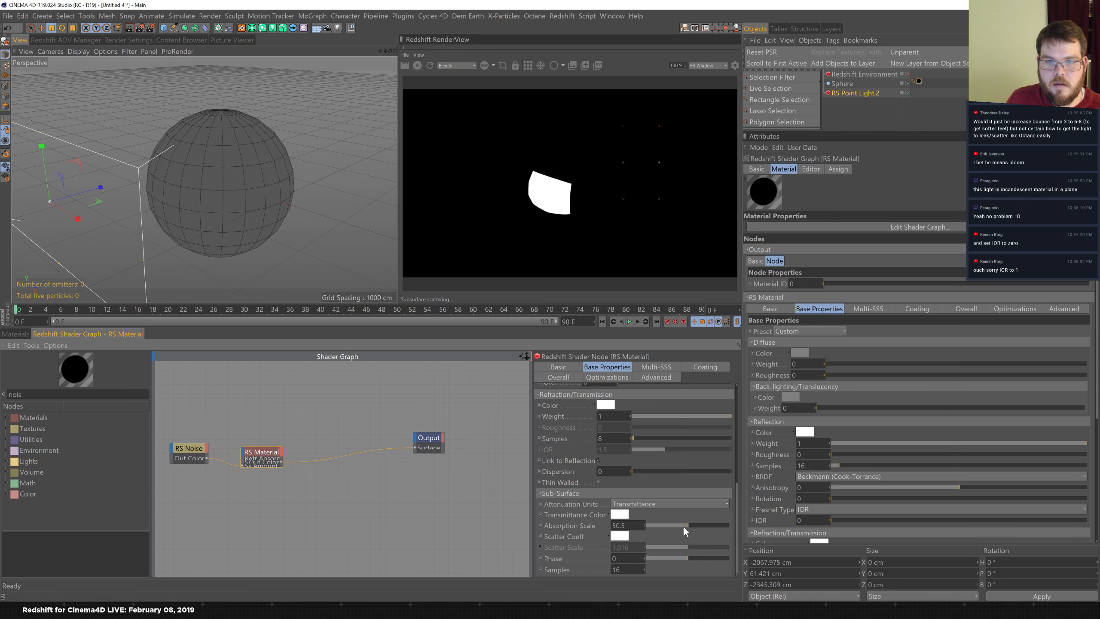
{"action": "left_click_drag", "start_coordinate": [686, 525], "coordinate": [665, 525]}
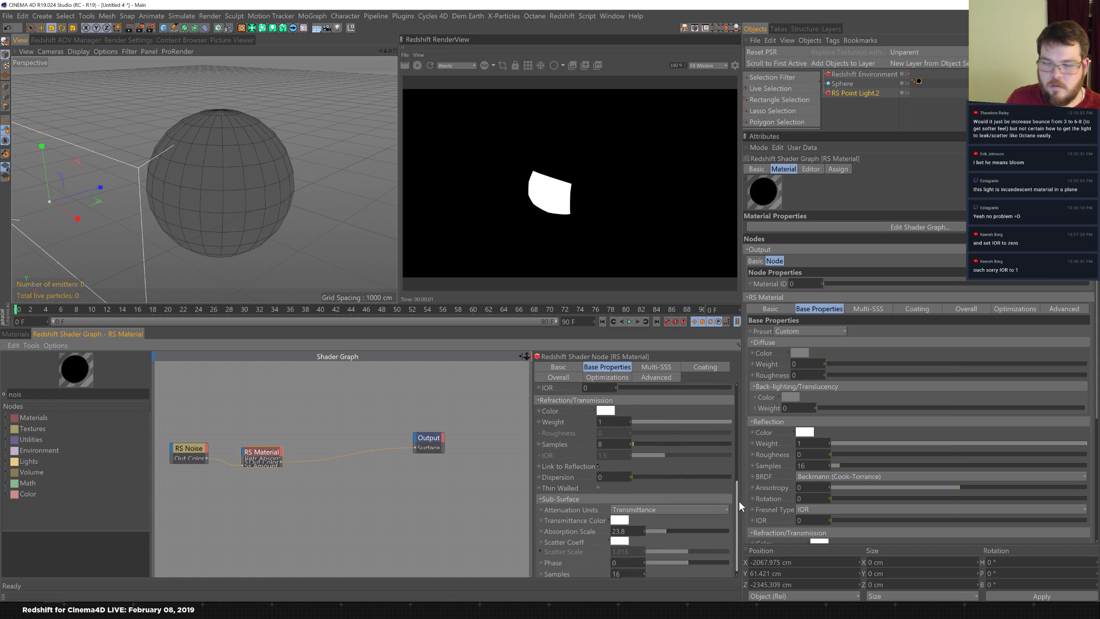
- Set the RS Material's reflection IOR to 1
{"action": "left_click_drag", "start_coordinate": [738, 504], "coordinate": [736, 455]}
{"action": "left_click_drag", "start_coordinate": [594, 487], "coordinate": [561, 487]}
{"action": "type", "text": "1"}
{"action": "key", "text": "Return"}
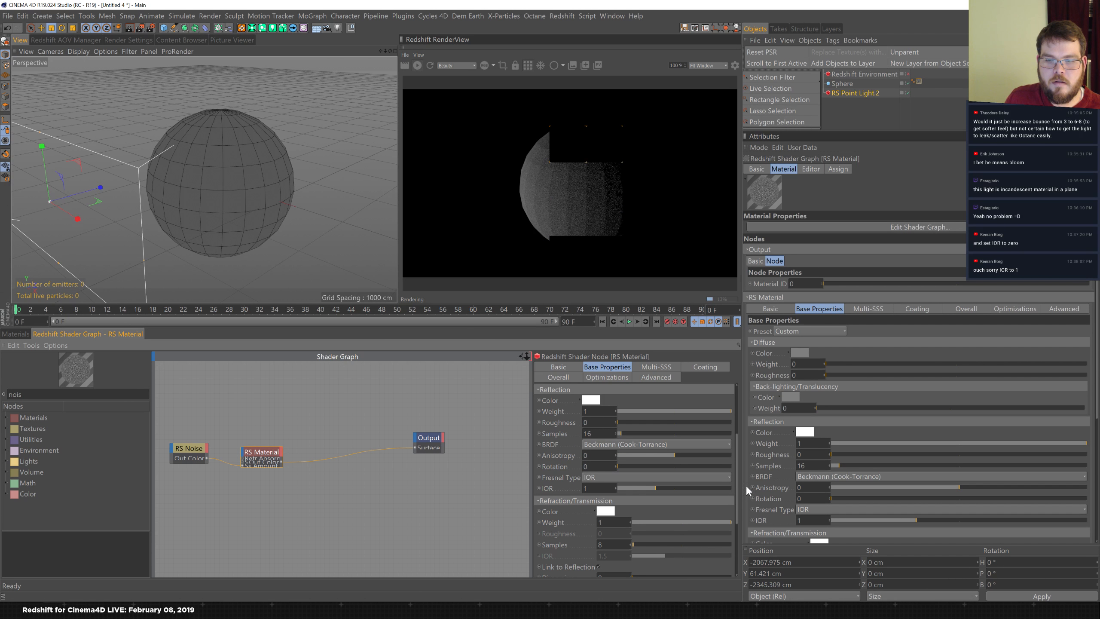
- Test a reflection weight of about 0.176 on the RS Material, and set the sub-surface absorption scale to 58.4
{"action": "left_click_drag", "start_coordinate": [735, 490], "coordinate": [731, 486]}
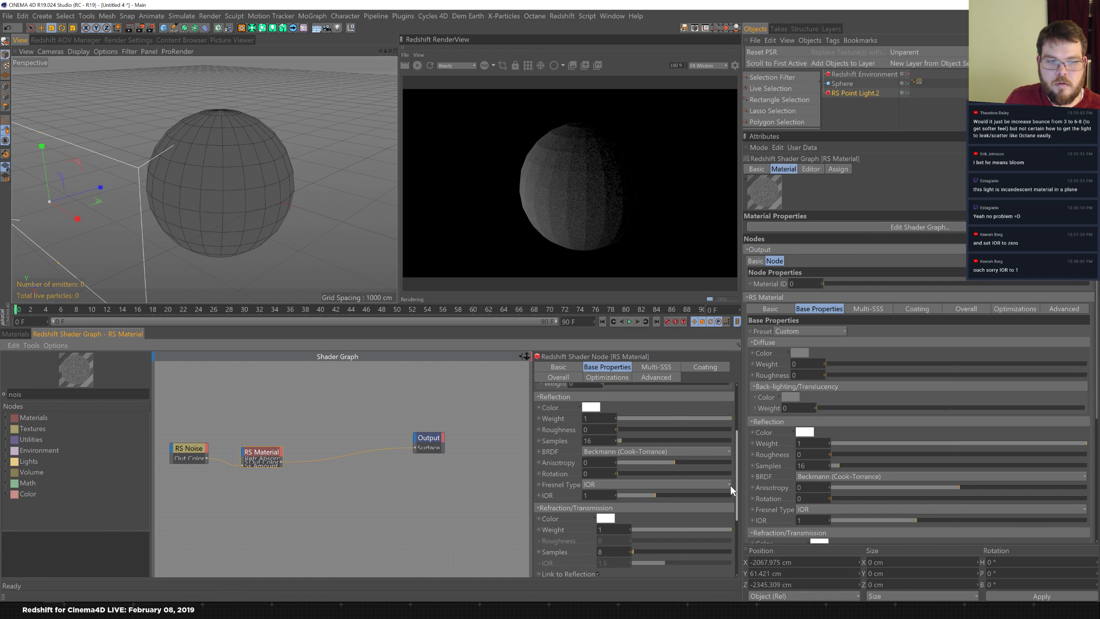
{"action": "left_click_drag", "start_coordinate": [665, 419], "coordinate": [638, 419]}
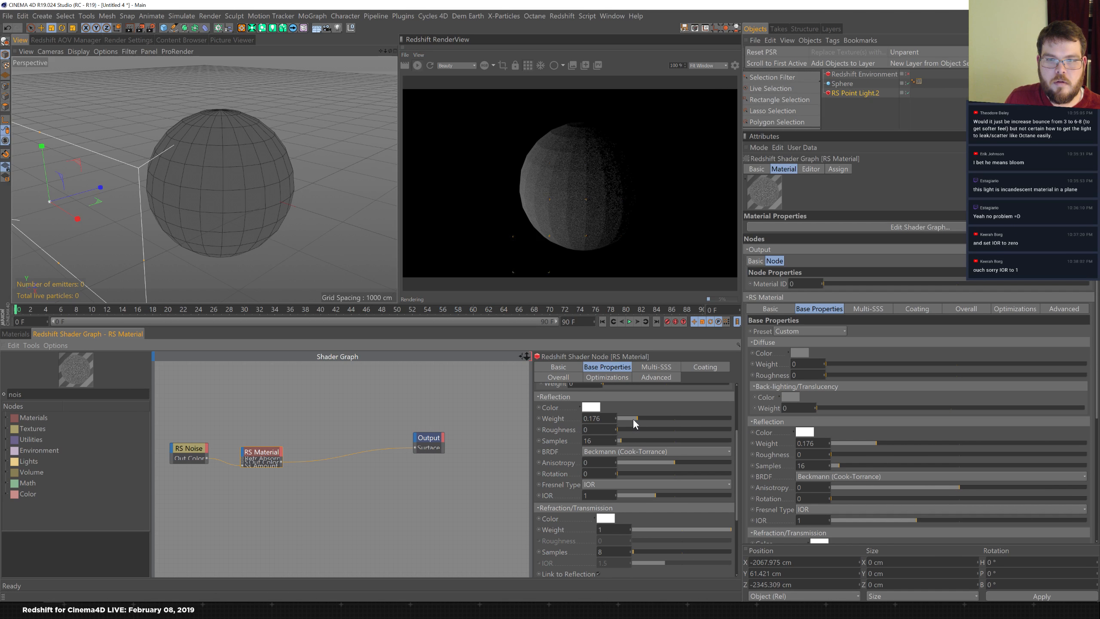
{"action": "left_click_drag", "start_coordinate": [667, 418], "coordinate": [684, 502]}
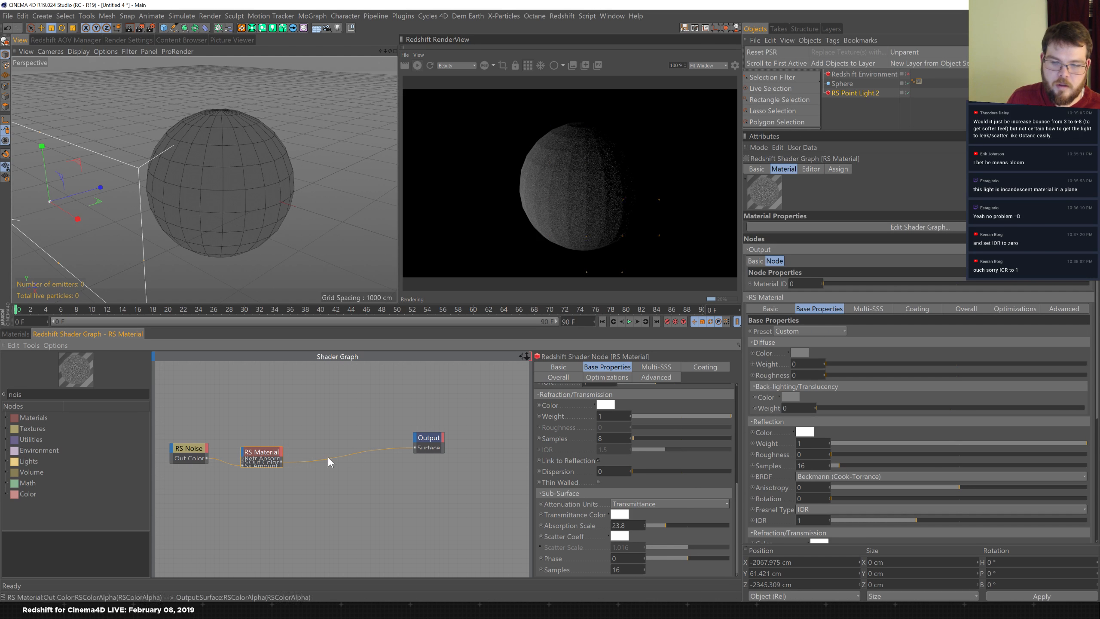
{"action": "mouse_move", "coordinate": [701, 524]}
{"action": "left_mouse_down"}
{"action": "mouse_move", "coordinate": [651, 526]}
{"action": "mouse_move", "coordinate": [695, 524]}
{"action": "left_mouse_up"}
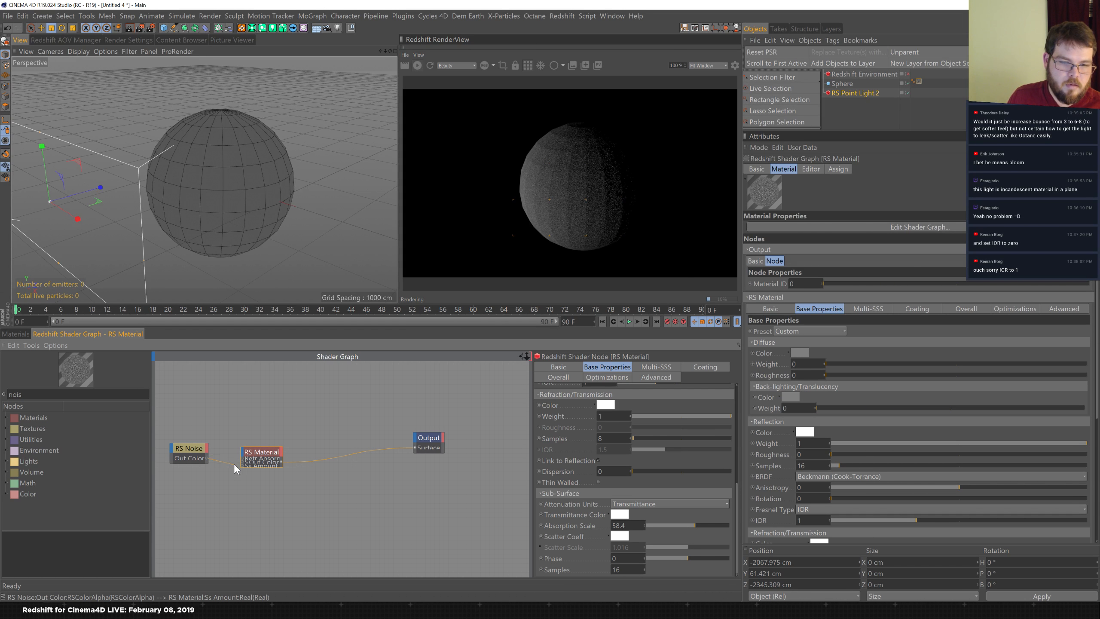
- Reroute the RS Noise output to the RS Material's Refr Absorption Scale input and enlarge the material node to show its ports
{"action": "left_click_drag", "start_coordinate": [240, 460], "coordinate": [242, 461]}
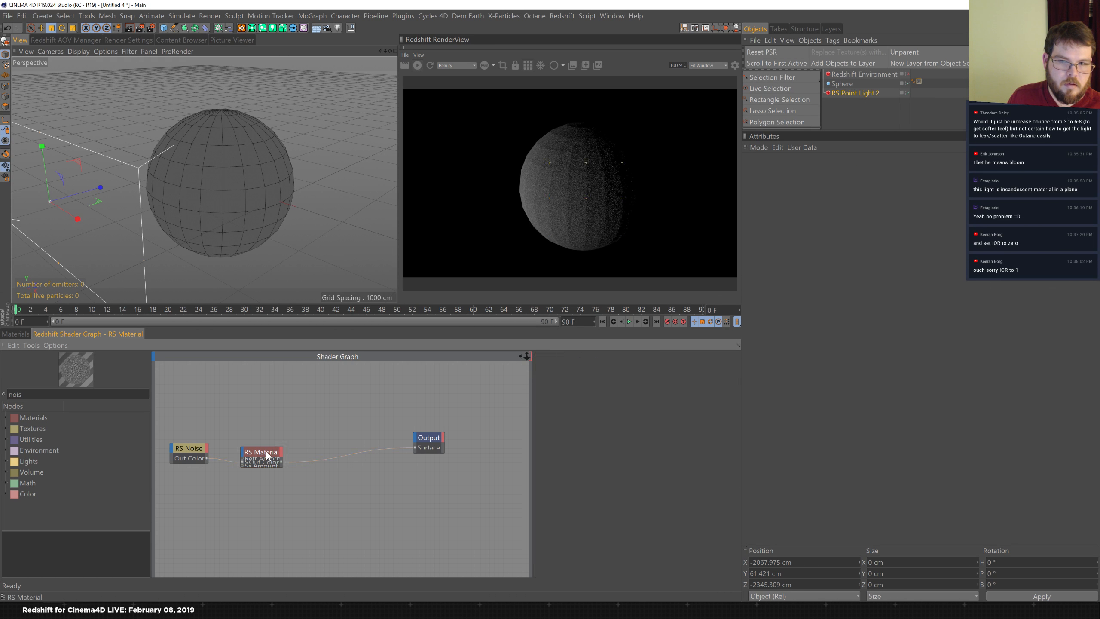
{"action": "double_click", "coordinate": [266, 451]}
{"action": "left_click_drag", "start_coordinate": [318, 451], "coordinate": [325, 437]}
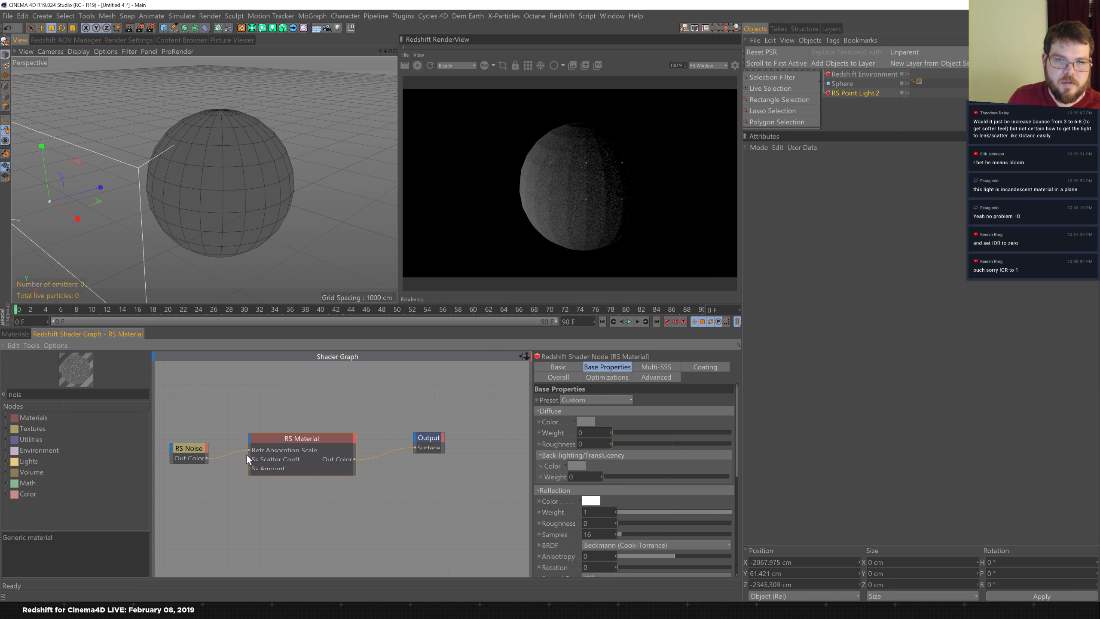
{"action": "left_click", "coordinate": [195, 451]}
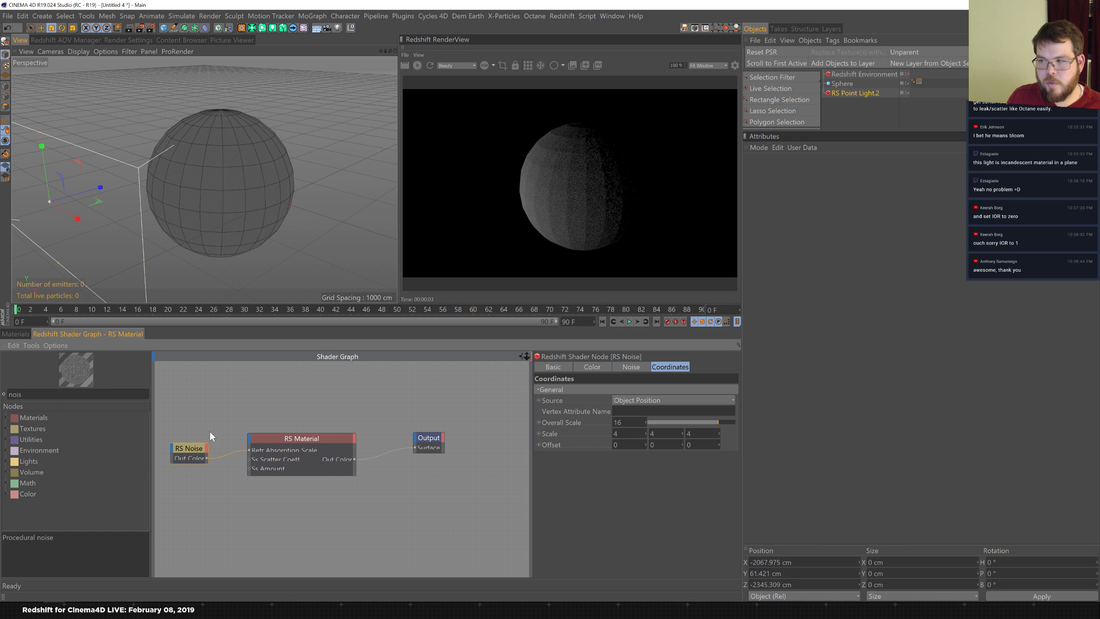
- Delete the RS Material and assign the RS Incandescent material to the sphere
{"action": "left_click", "coordinate": [14, 334]}
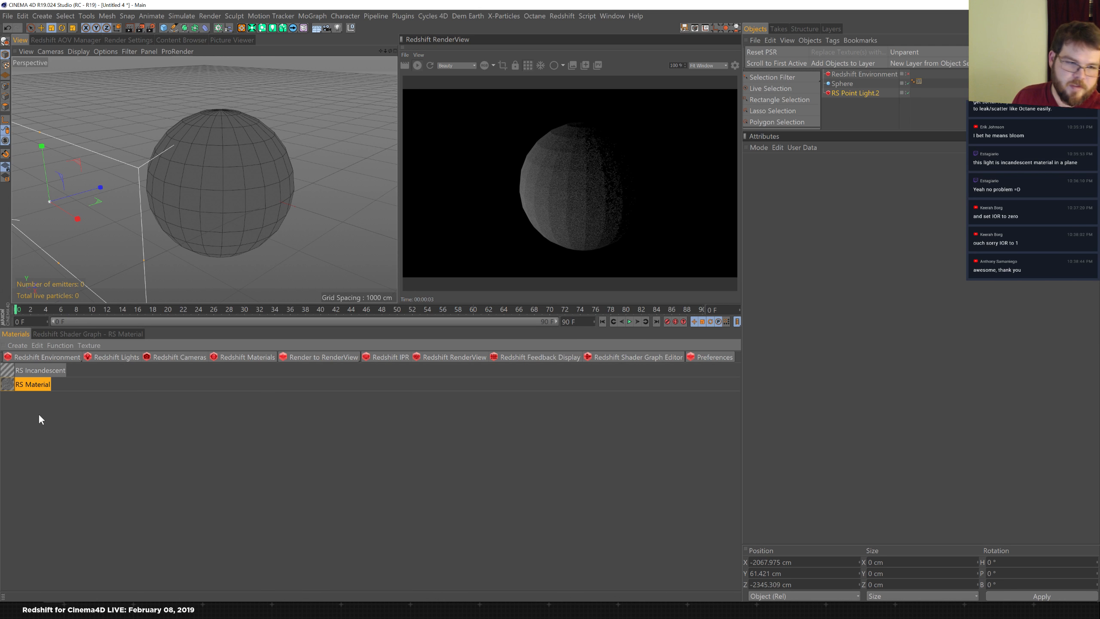
{"action": "left_click", "coordinate": [33, 384]}
{"action": "key", "text": "Delete"}
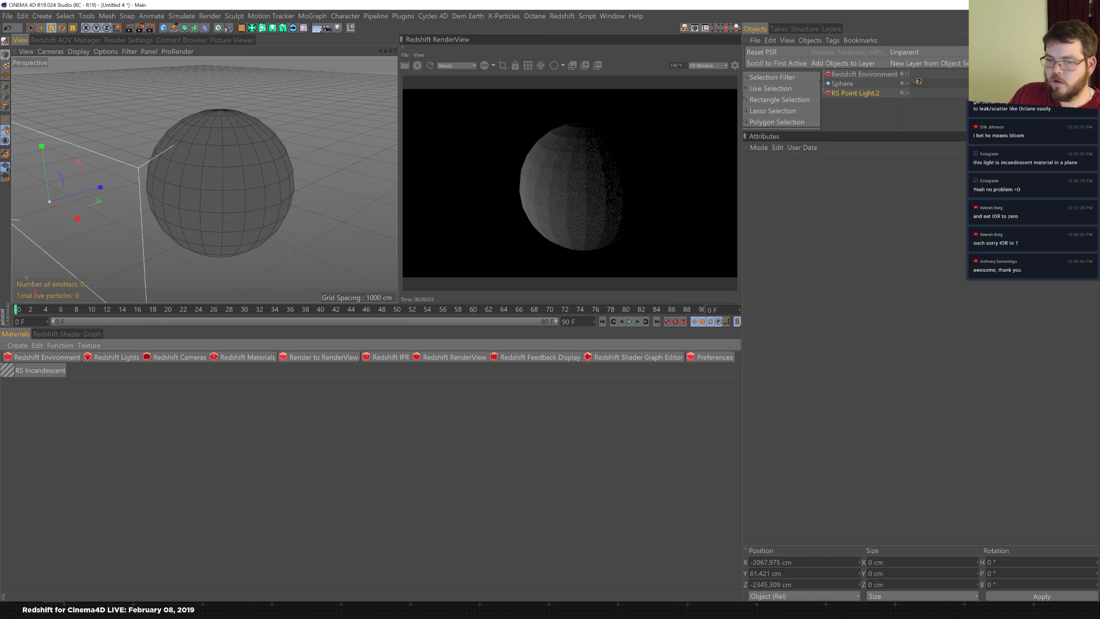
{"action": "left_click_drag", "start_coordinate": [9, 375], "coordinate": [877, 85]}
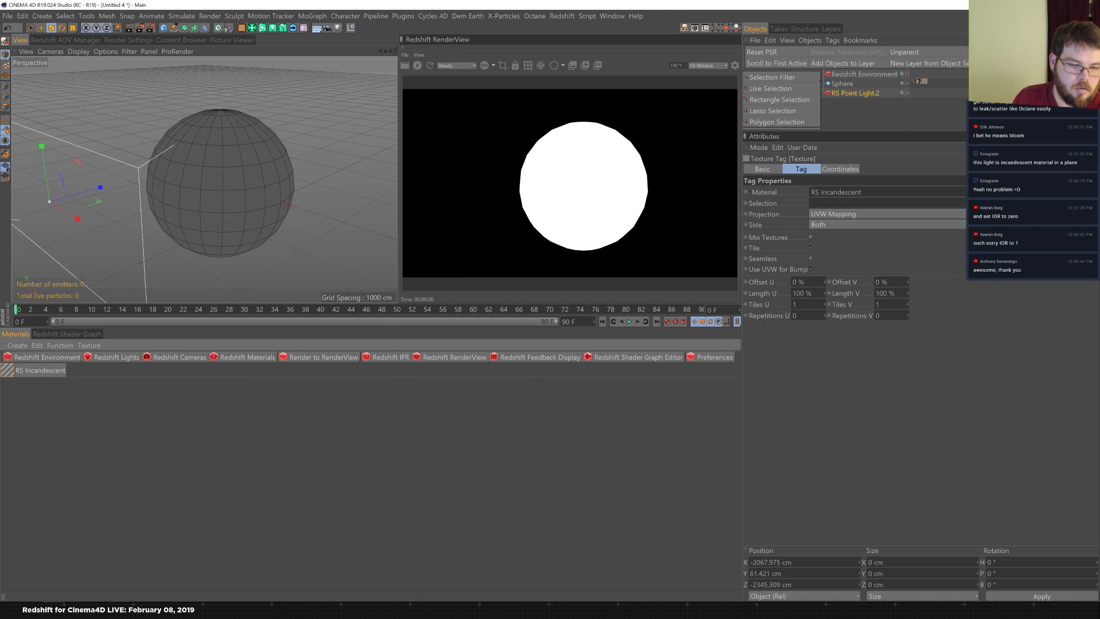
- Switch to Chrome, examine the spaceship corridor reference render with its glowing ceiling panels, and return to Cinema 4D
{"action": "key", "text": "alt+Tab"}
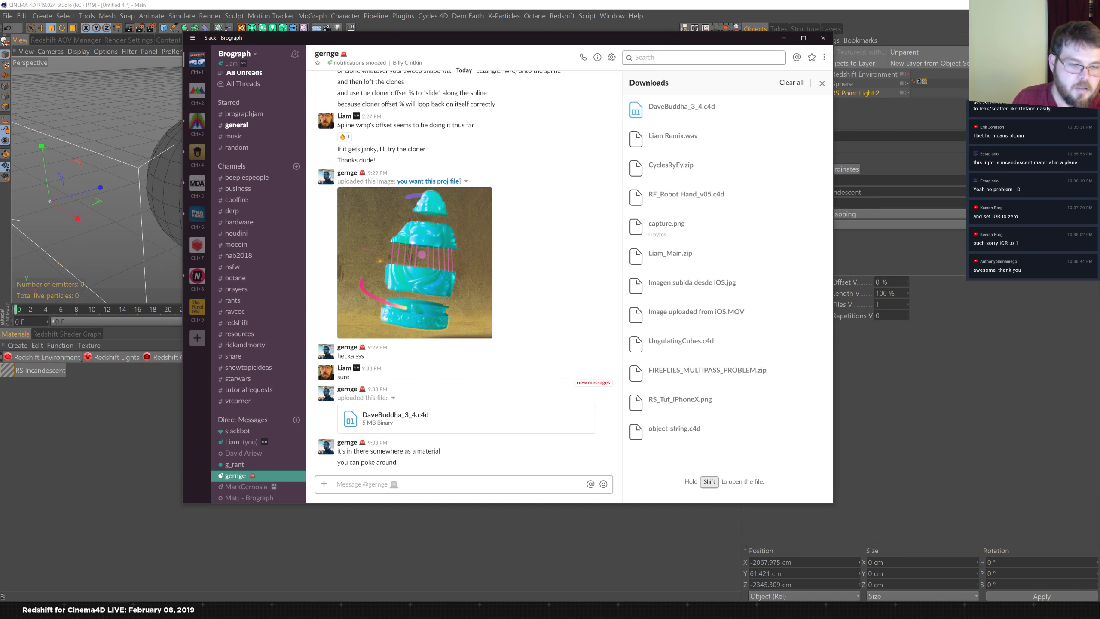
{"action": "key", "text": "alt+Tab"}
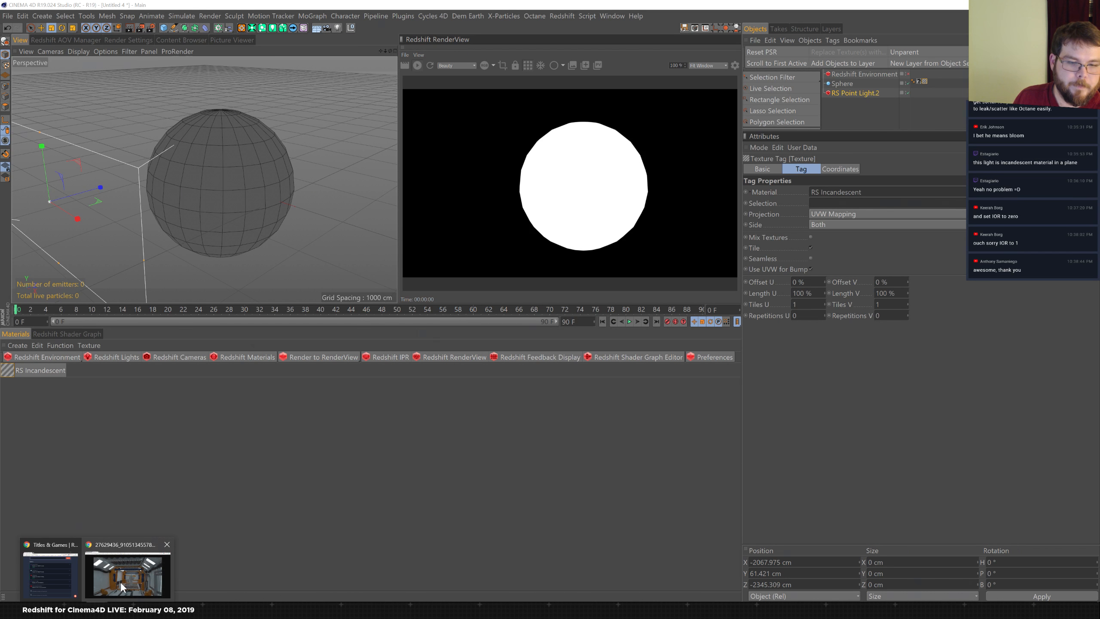
{"action": "left_click", "coordinate": [120, 581]}
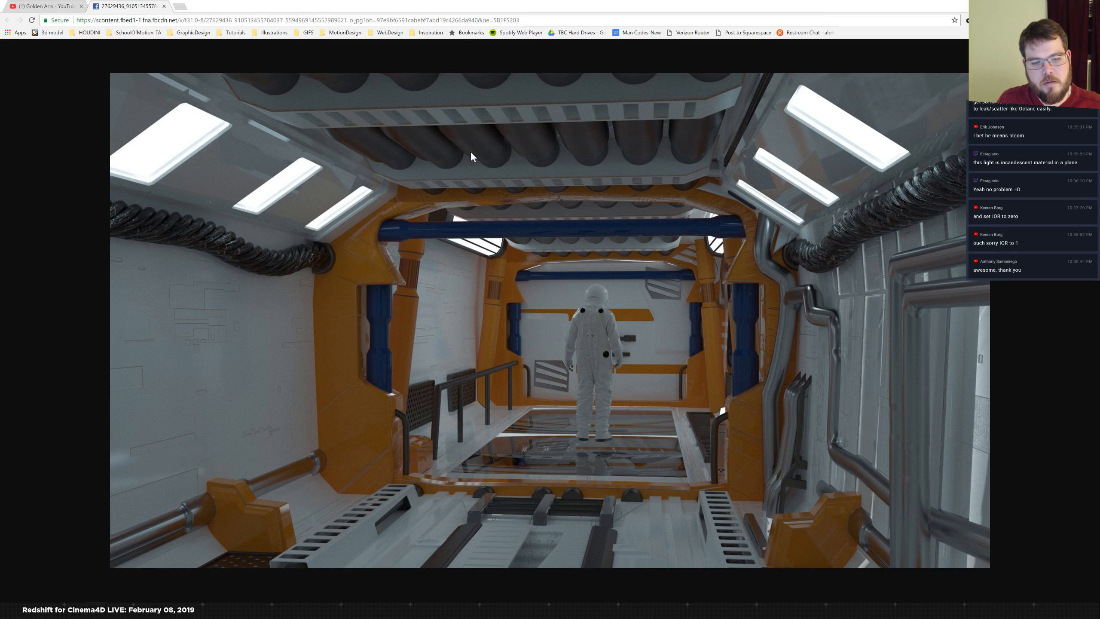
{"action": "key", "text": "alt+Tab"}
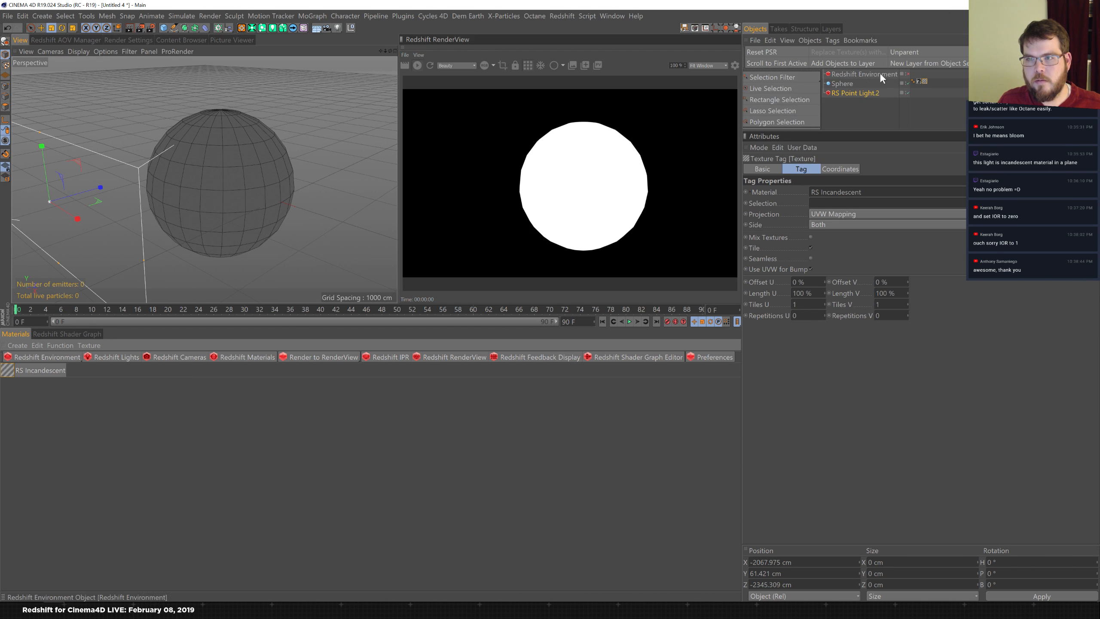
- Delete the sphere's surplus tag next to its RS Incandescent texture tag
{"action": "left_click", "coordinate": [918, 81]}
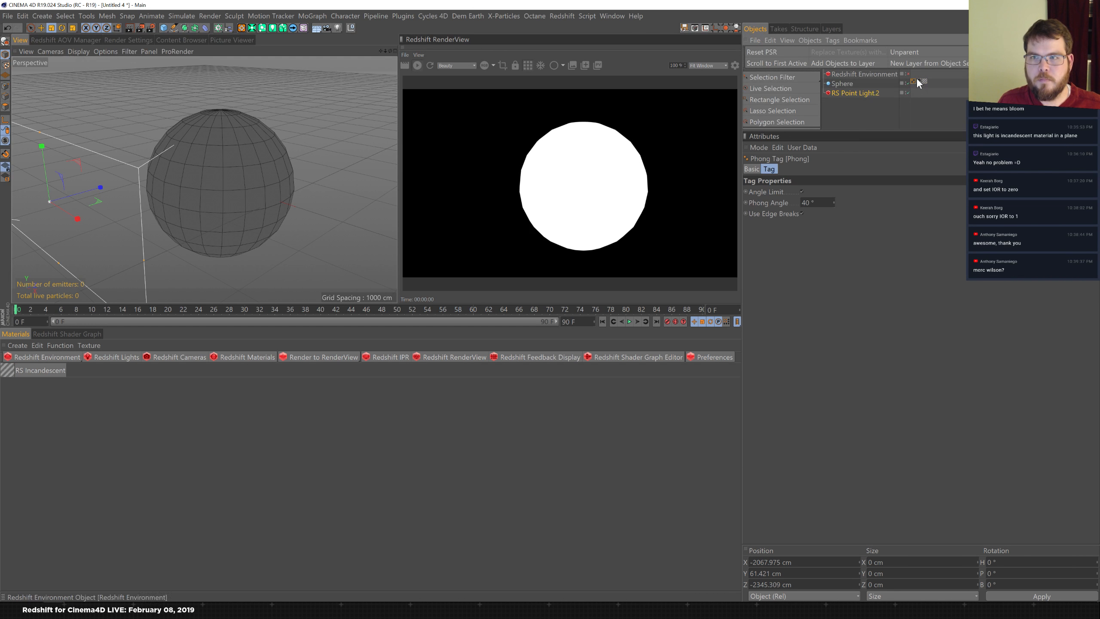
{"action": "key", "text": "Delete"}
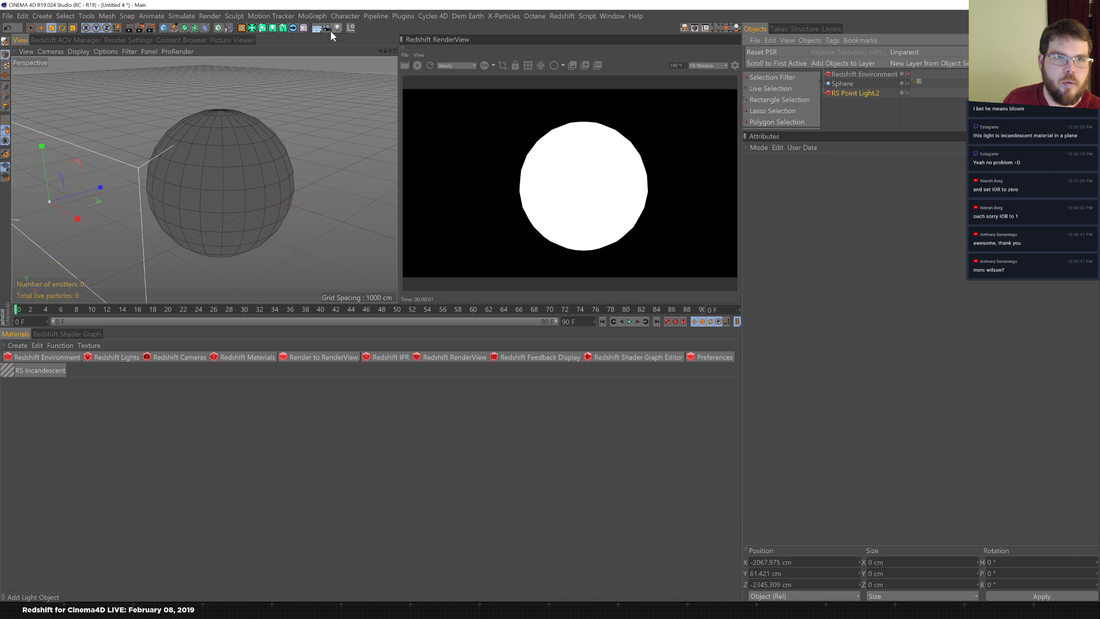
- Add a standard Redshift camera to the scene and give it a Redshift Camera tag
{"action": "left_click", "coordinate": [163, 356]}
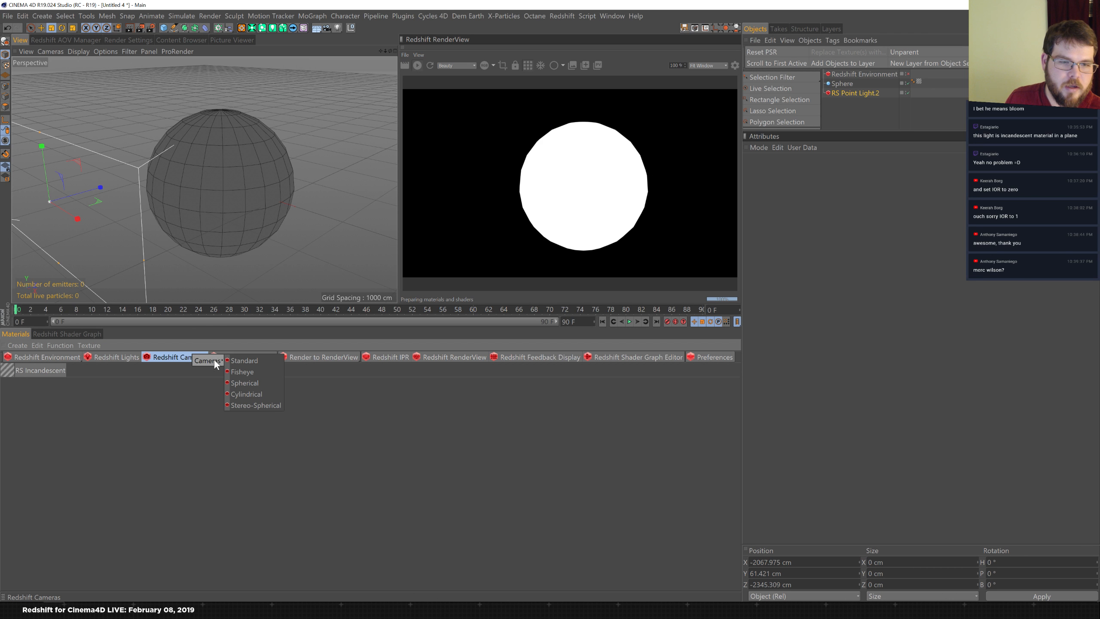
{"action": "left_click", "coordinate": [240, 362]}
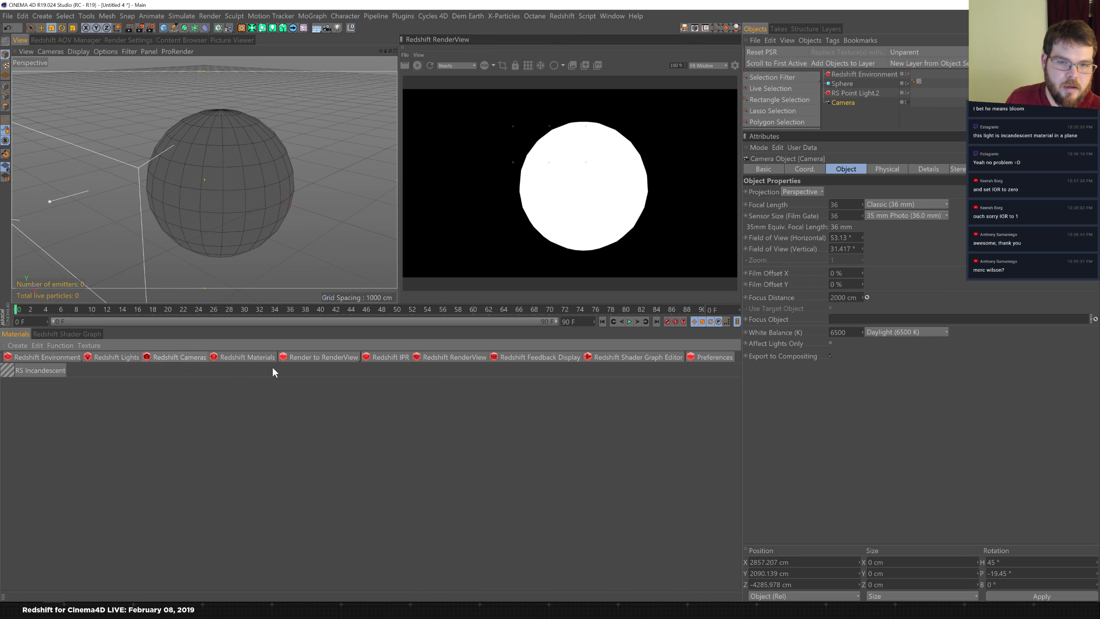
{"action": "right_click", "coordinate": [845, 104]}
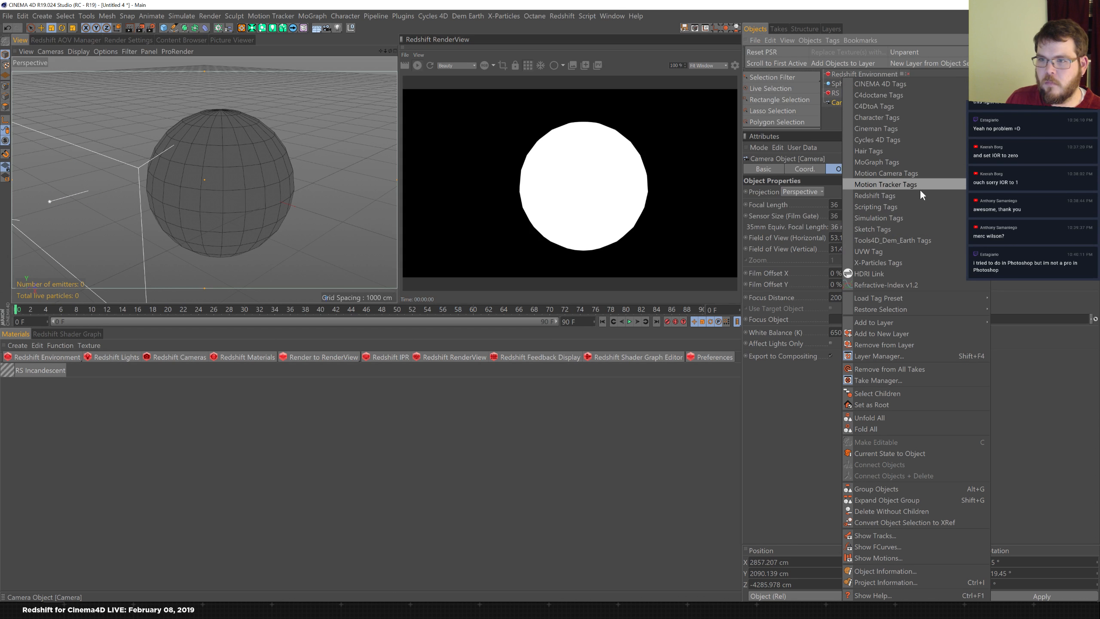
{"action": "left_click", "coordinate": [1021, 195]}
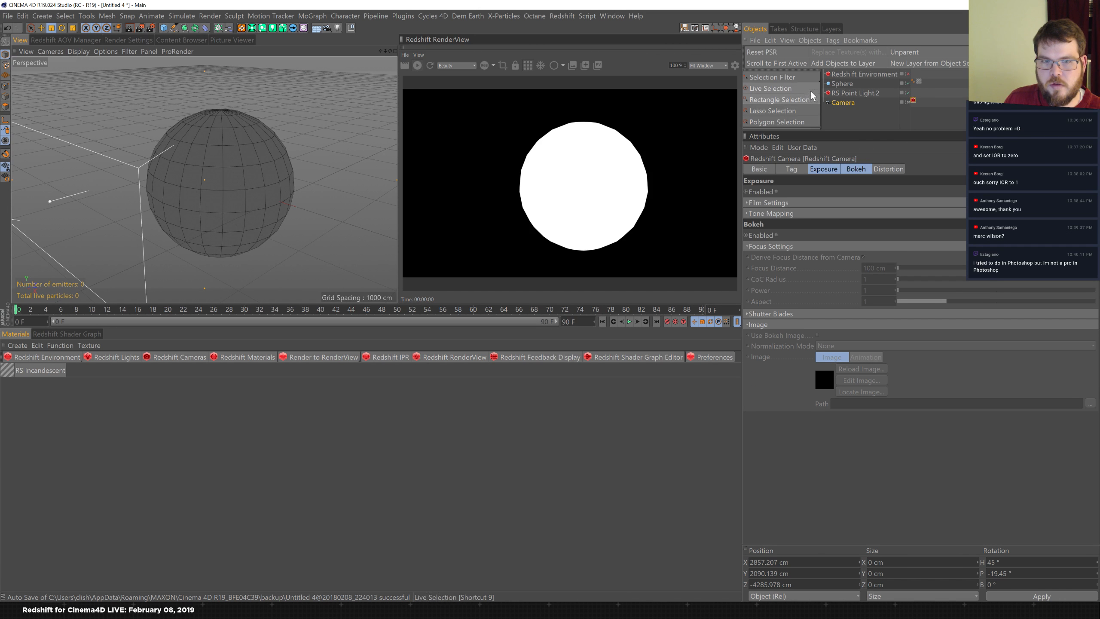
- Enable Exposure on the Redshift Camera tag and expand its Film Settings and Tone Mapping groups
{"action": "left_click", "coordinate": [774, 238]}
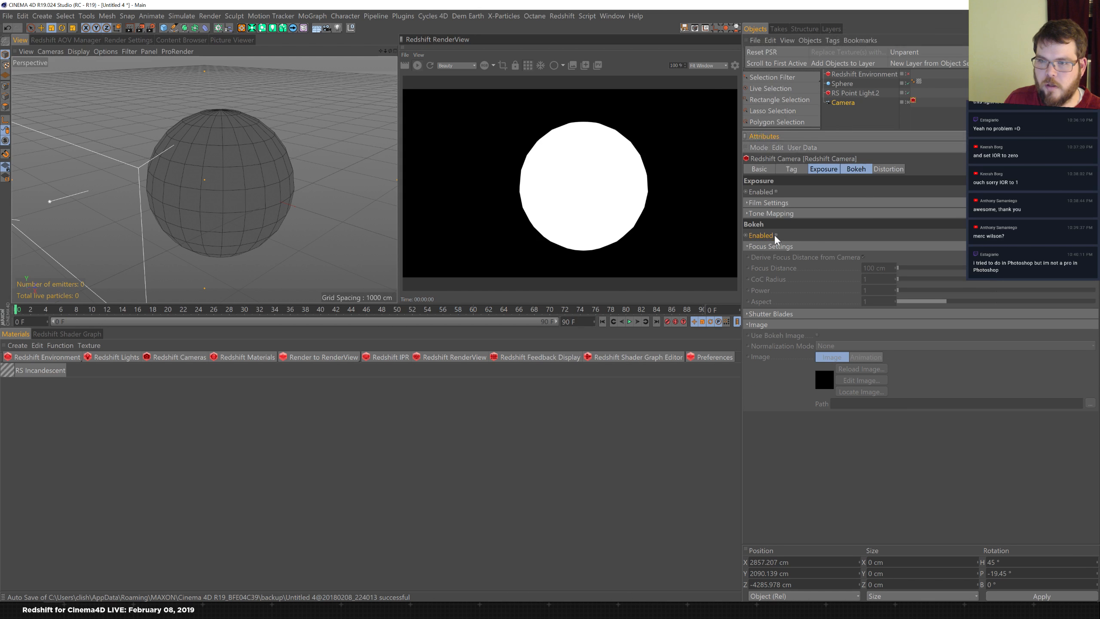
{"action": "left_click", "coordinate": [818, 168]}
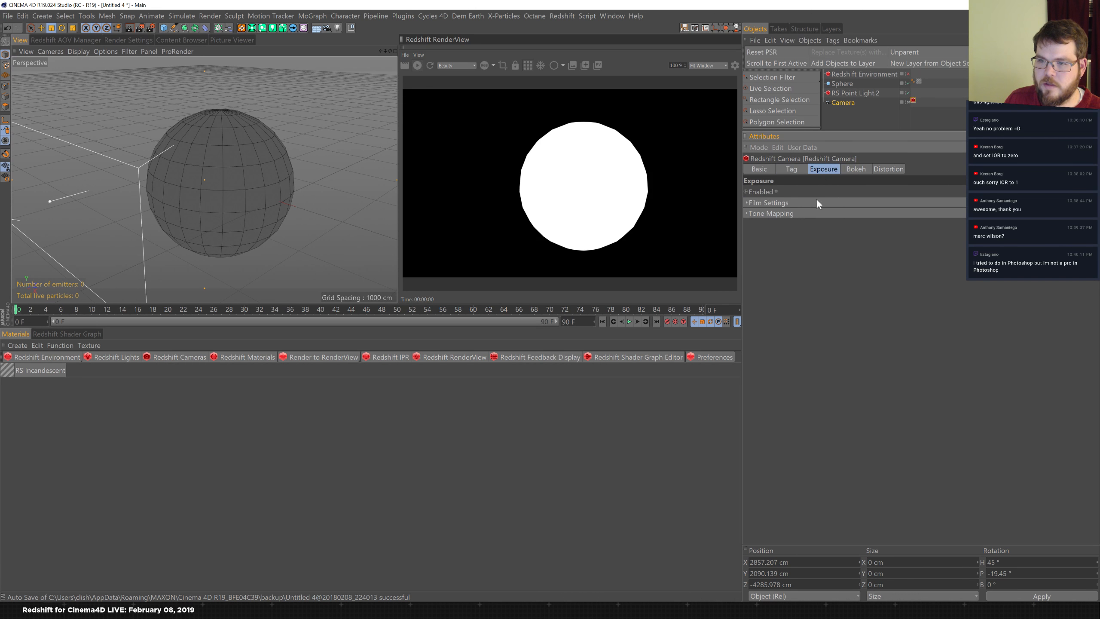
{"action": "left_click", "coordinate": [799, 169]}
{"action": "left_click", "coordinate": [823, 169]}
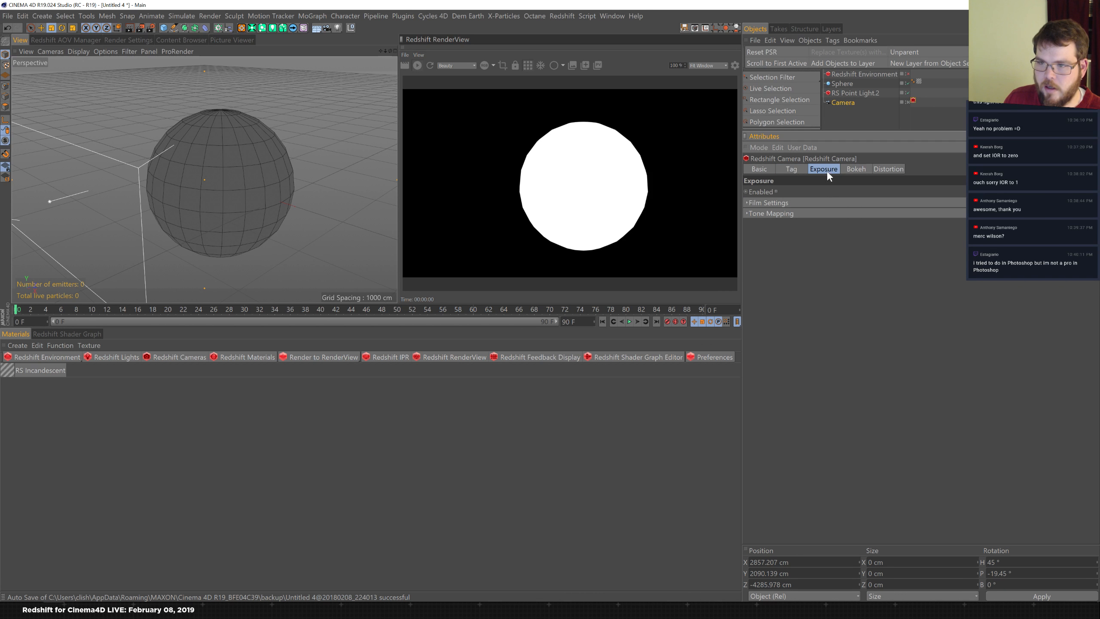
{"action": "left_click", "coordinate": [770, 212]}
{"action": "left_click", "coordinate": [775, 192]}
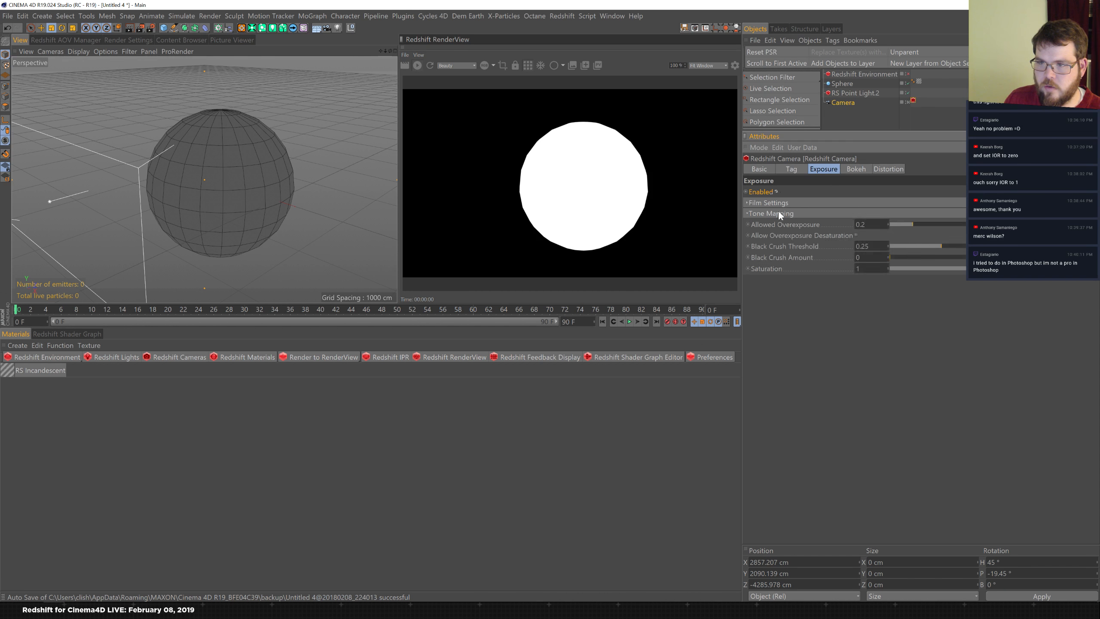
{"action": "left_click", "coordinate": [751, 202]}
- Try several Allowed Overexposure levels in the camera's Tone Mapping and finish at 1
{"action": "left_click_drag", "start_coordinate": [921, 282], "coordinate": [1094, 281]}
{"action": "left_click_drag", "start_coordinate": [1004, 281], "coordinate": [897, 282]}
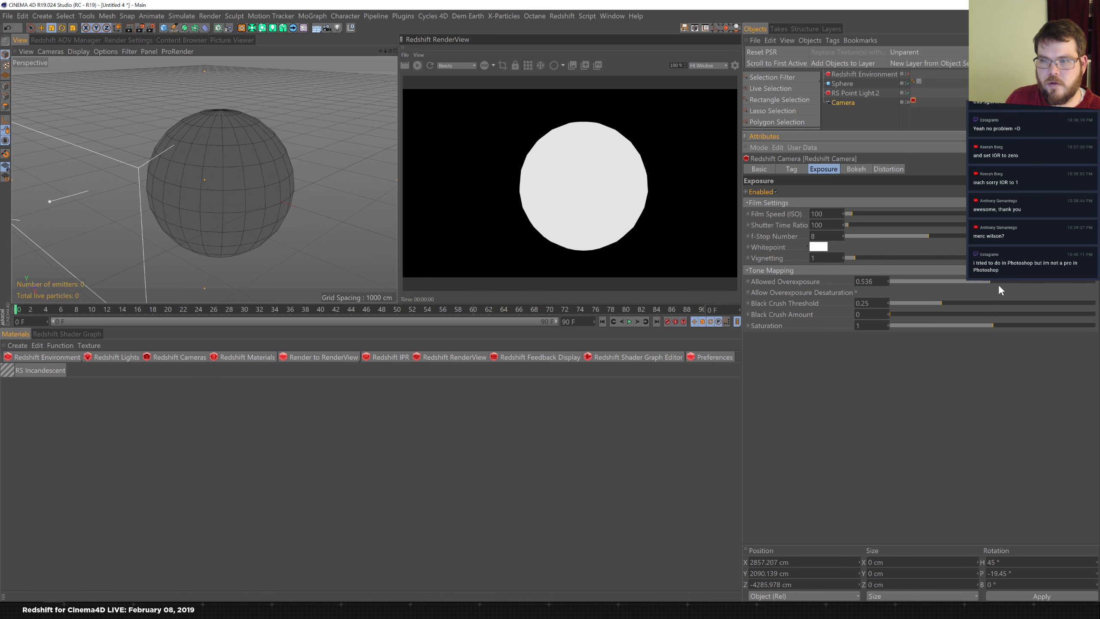
{"action": "left_click_drag", "start_coordinate": [983, 283], "coordinate": [1095, 282]}
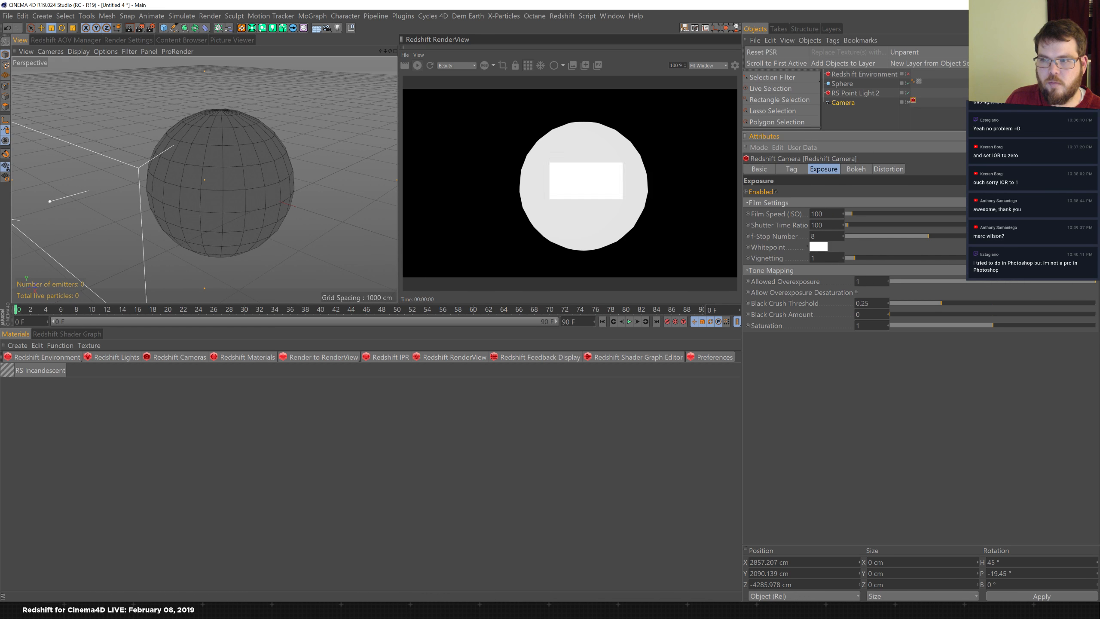
- Add a plane and stand it upright with a bank rotation of 90°, undoing the first freehand rotation
{"action": "left_click", "coordinate": [163, 29]}
{"action": "left_click", "coordinate": [237, 47]}
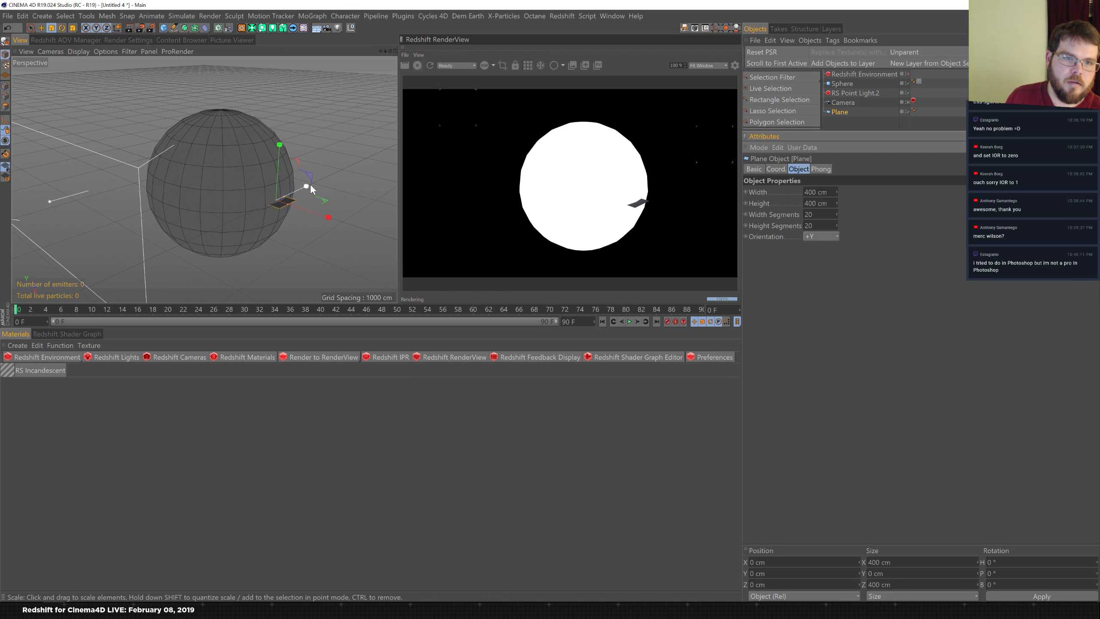
{"action": "key", "text": "r"}
{"action": "left_click_drag", "start_coordinate": [301, 190], "coordinate": [301, 276]}
{"action": "key", "text": "ctrl+z"}
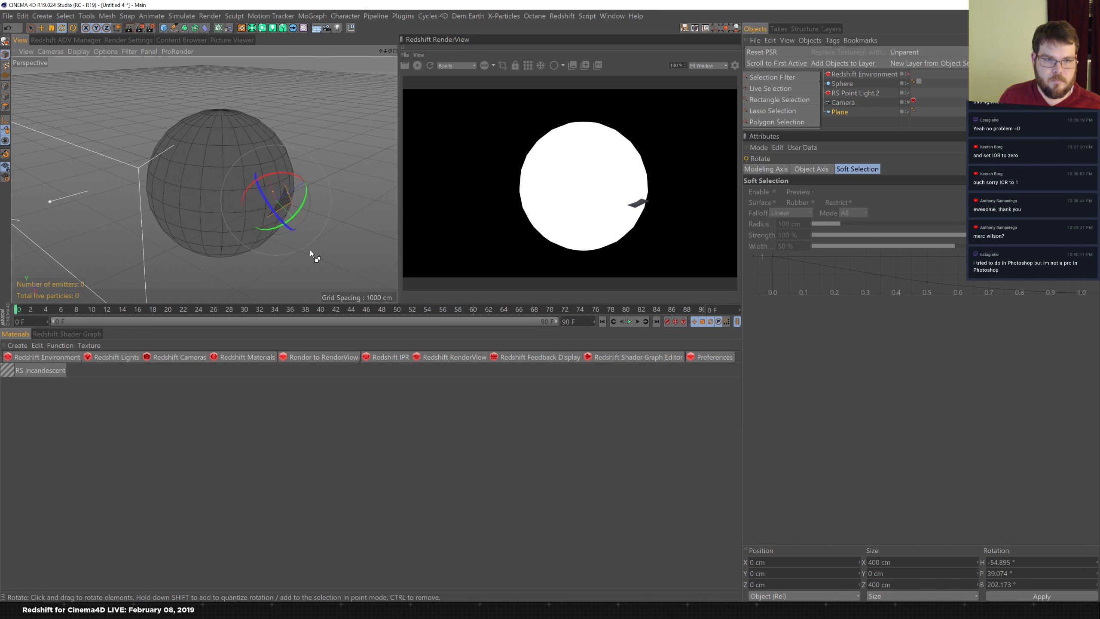
{"action": "left_click_drag", "start_coordinate": [302, 191], "coordinate": [376, 175]}
- Scale the plane to about 3050 cm square and move it along X to about 493 cm, beside the sphere
{"action": "key", "text": "t"}
{"action": "key", "text": "e"}
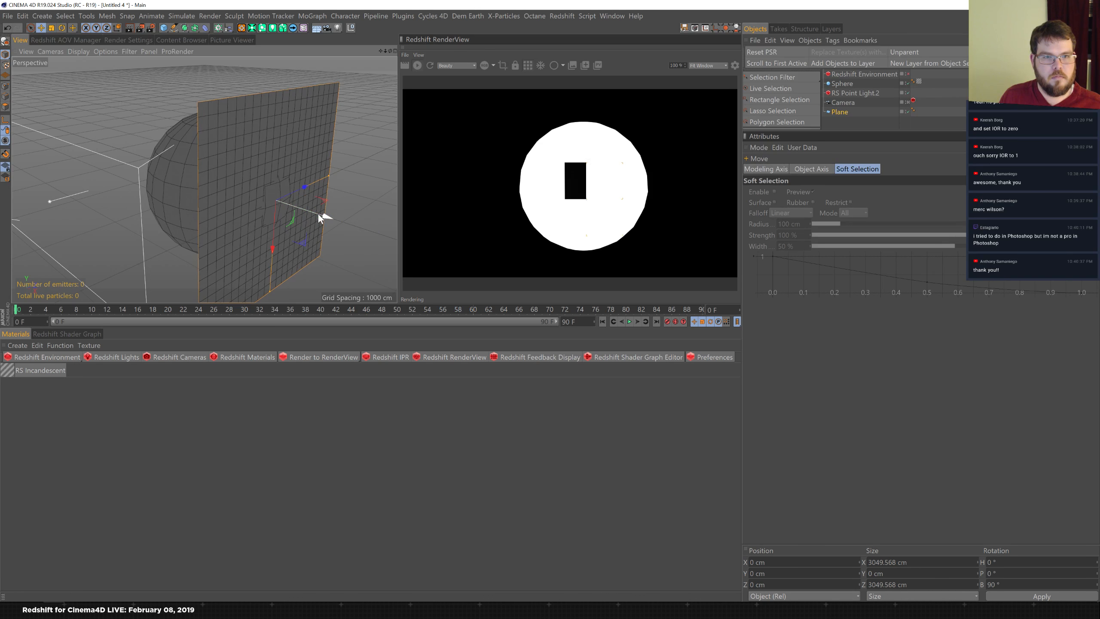
{"action": "left_click_drag", "start_coordinate": [318, 213], "coordinate": [351, 225]}
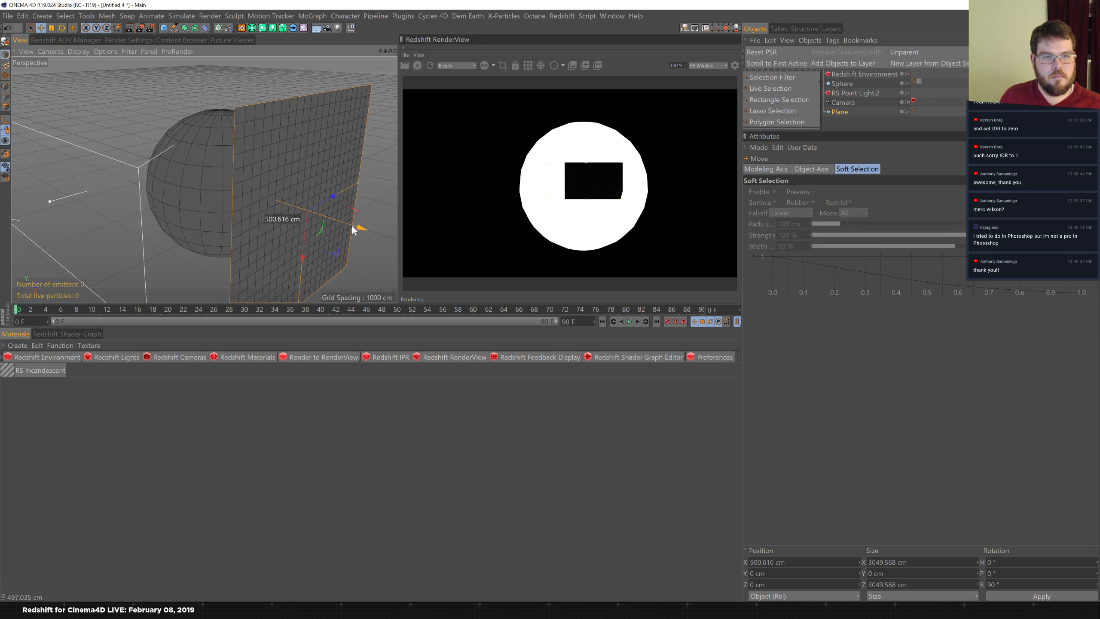
- Create a new RS Material and assign it to the plane
{"action": "left_click", "coordinate": [232, 356]}
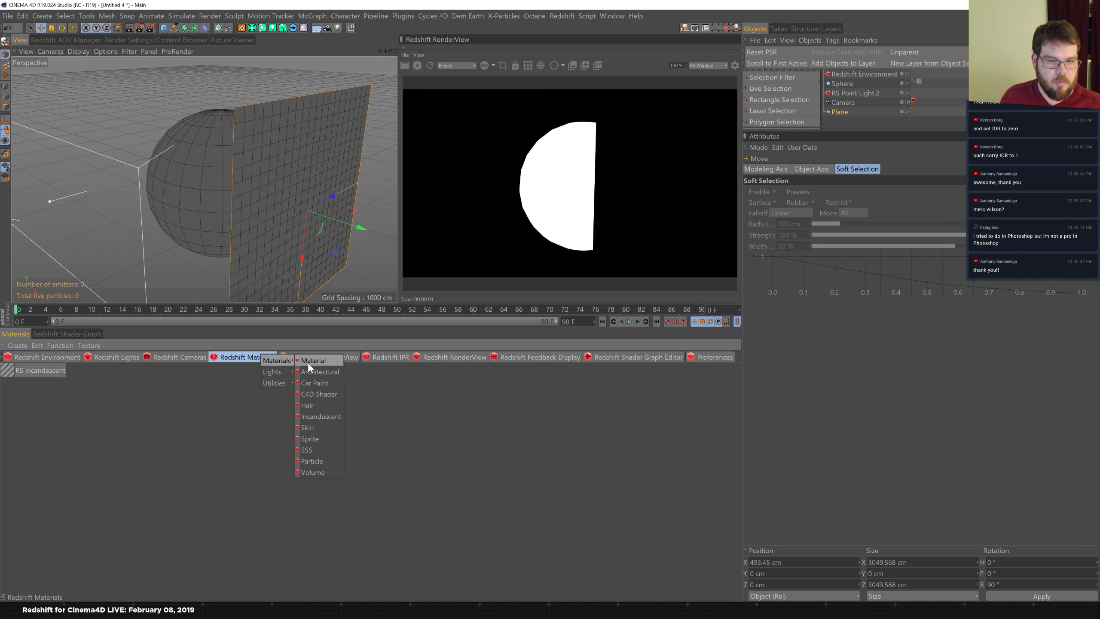
{"action": "left_click", "coordinate": [310, 364]}
{"action": "left_click_drag", "start_coordinate": [185, 302], "coordinate": [277, 272]}
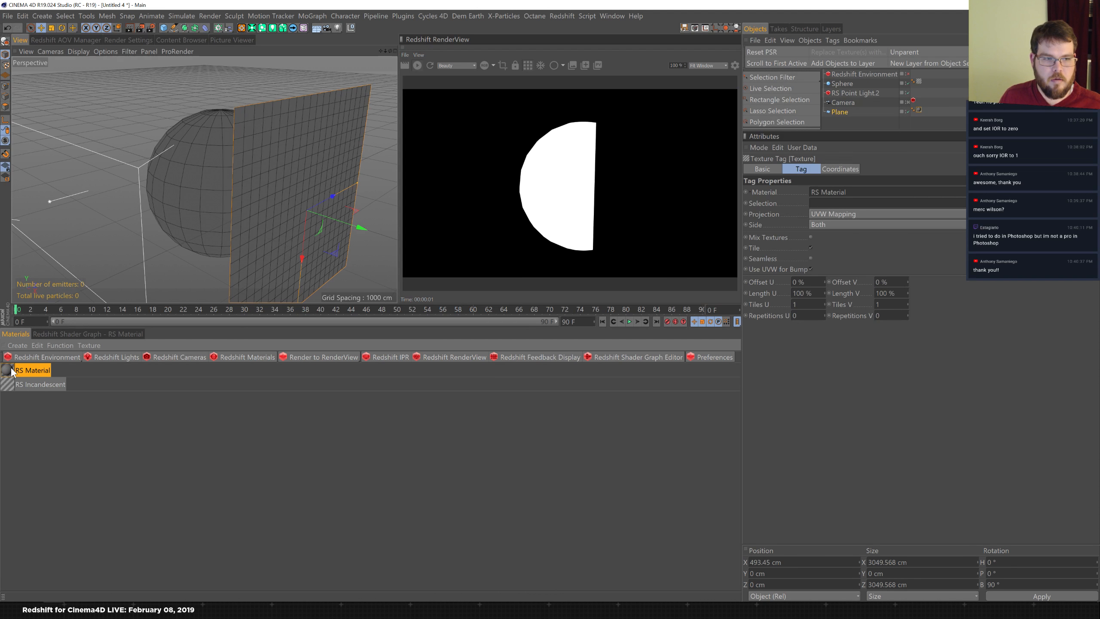
- Set the RS Material's preset to Glass and move the plane along X to about 884 cm
{"action": "left_click", "coordinate": [32, 369]}
{"action": "left_click", "coordinate": [823, 331]}
{"action": "left_click", "coordinate": [823, 357]}
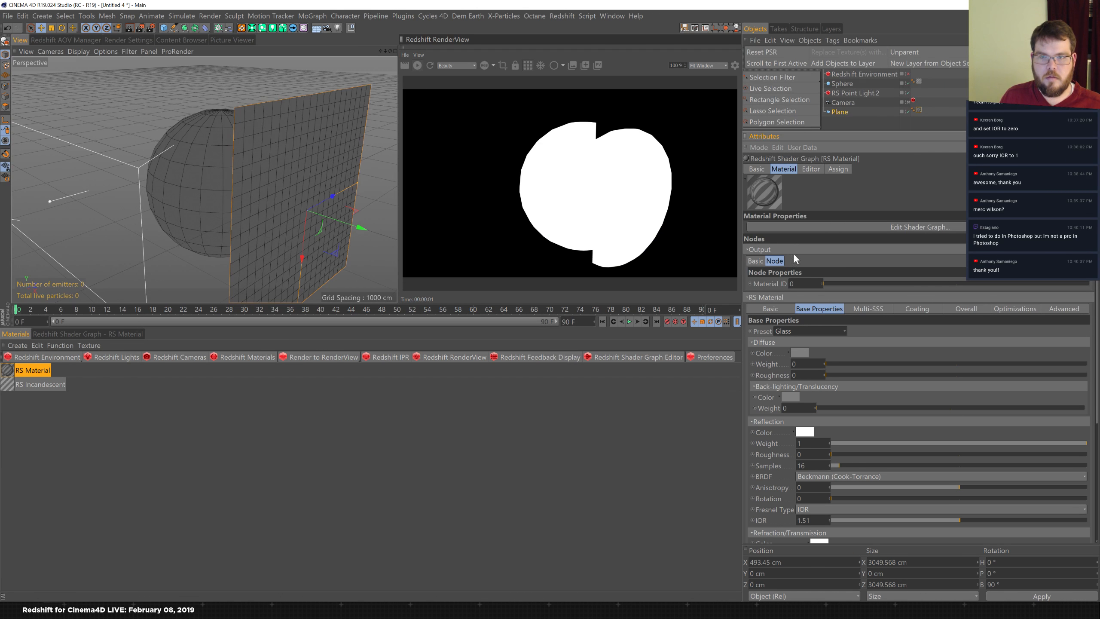
{"action": "left_click_drag", "start_coordinate": [383, 229], "coordinate": [397, 215]}
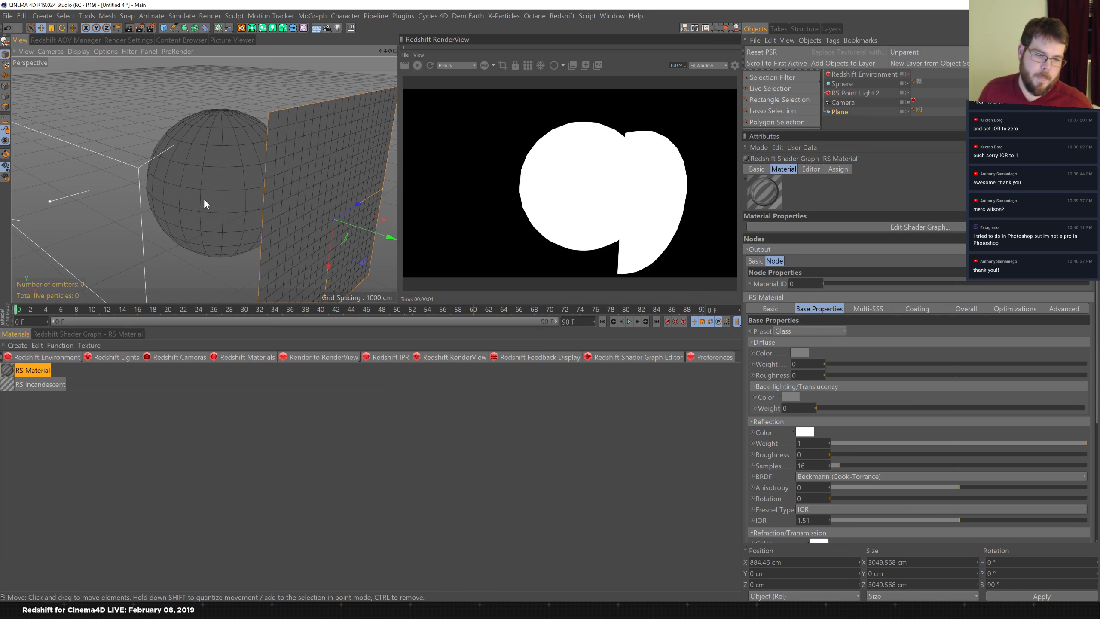
- Launch Fusion Studio and open the recent composition Video02_Shot02.comp
{"action": "type", "text": "fus"}
{"action": "key", "text": "Return"}
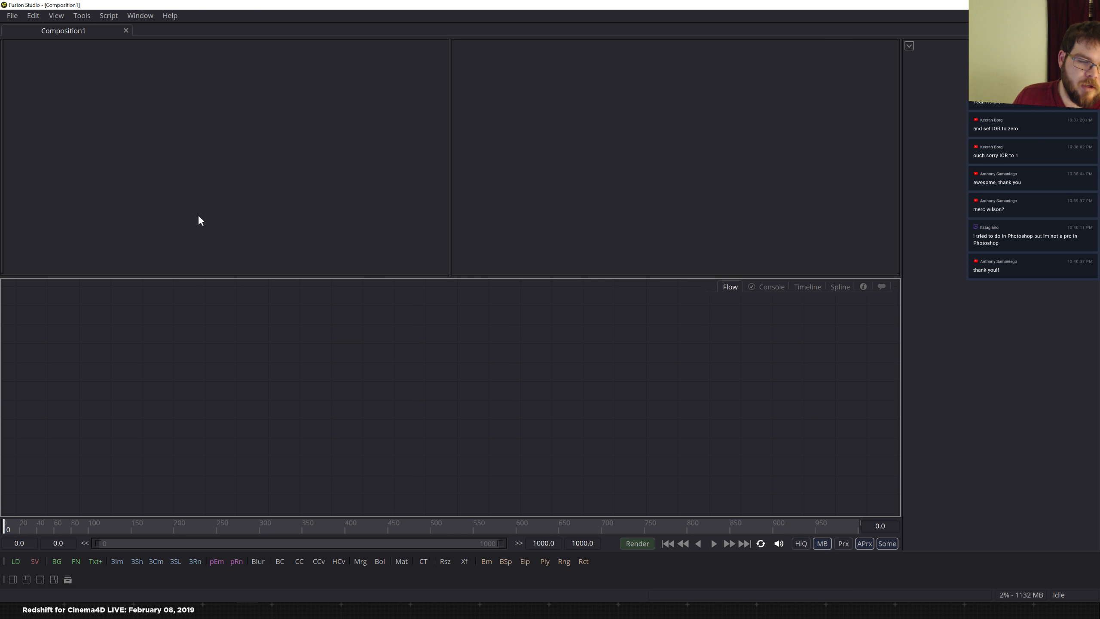
{"action": "left_click", "coordinate": [12, 15]}
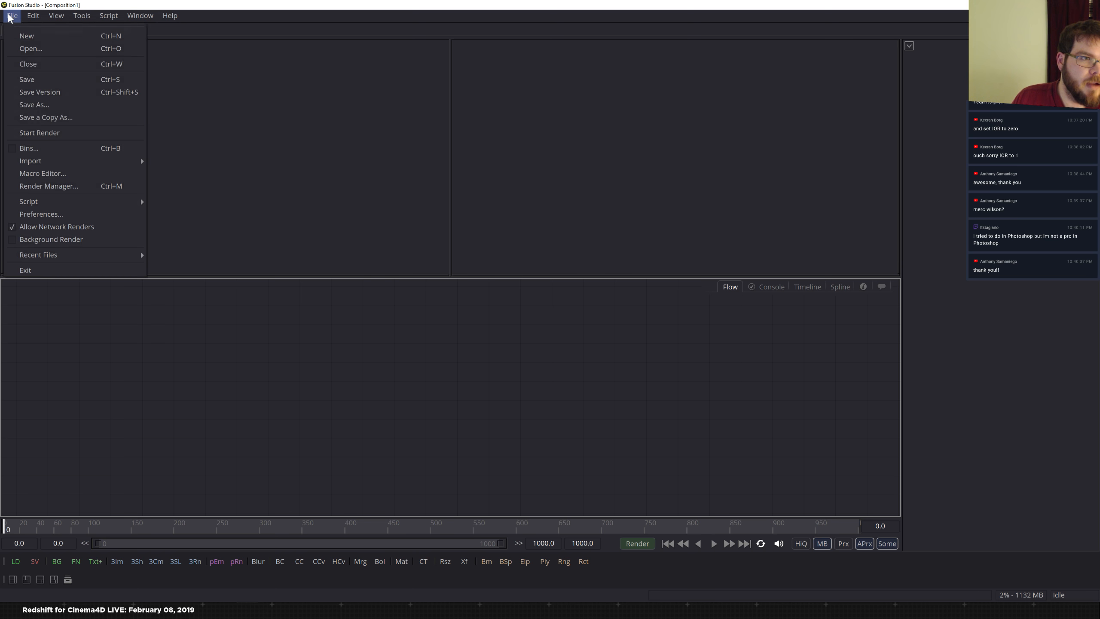
{"action": "left_click", "coordinate": [139, 347]}
{"action": "mouse_move", "coordinate": [200, 597]}
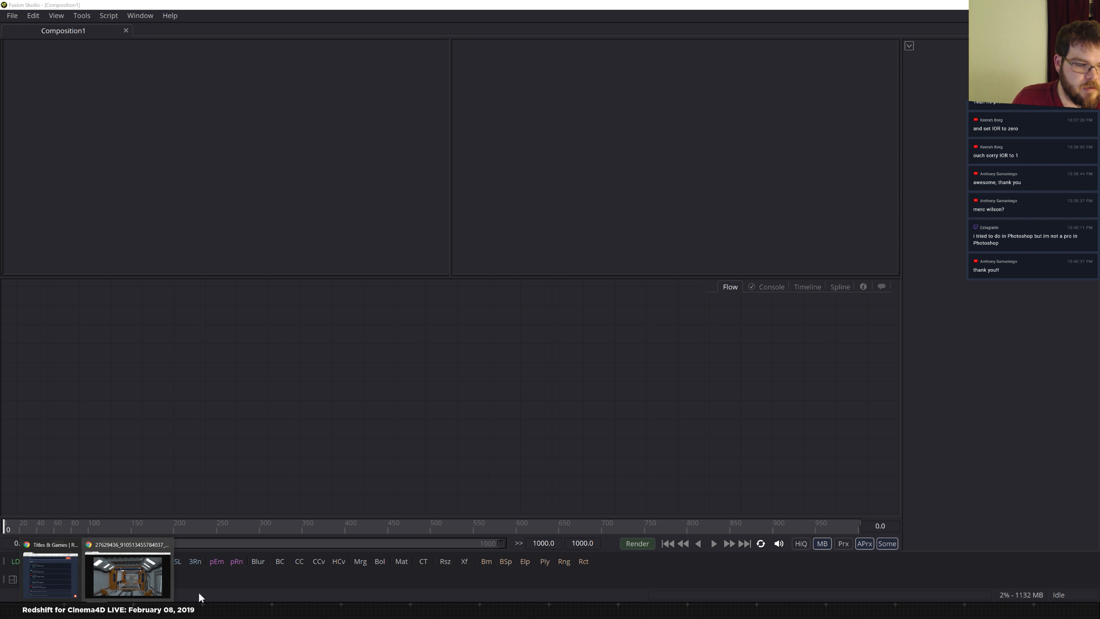
{"action": "left_click", "coordinate": [12, 15]}
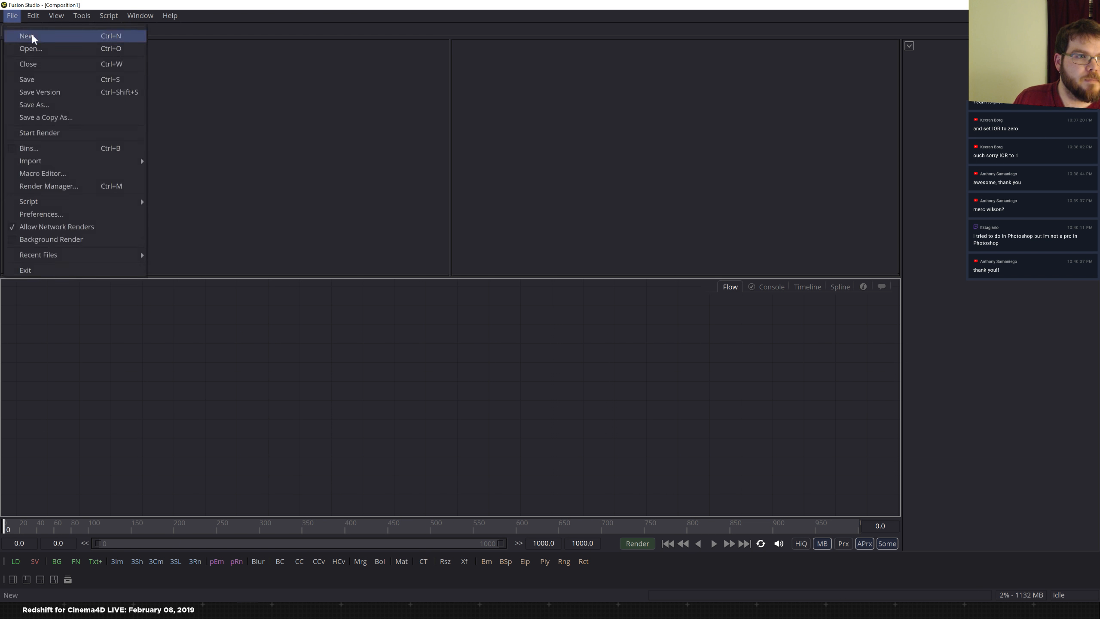
{"action": "mouse_move", "coordinate": [111, 256]}
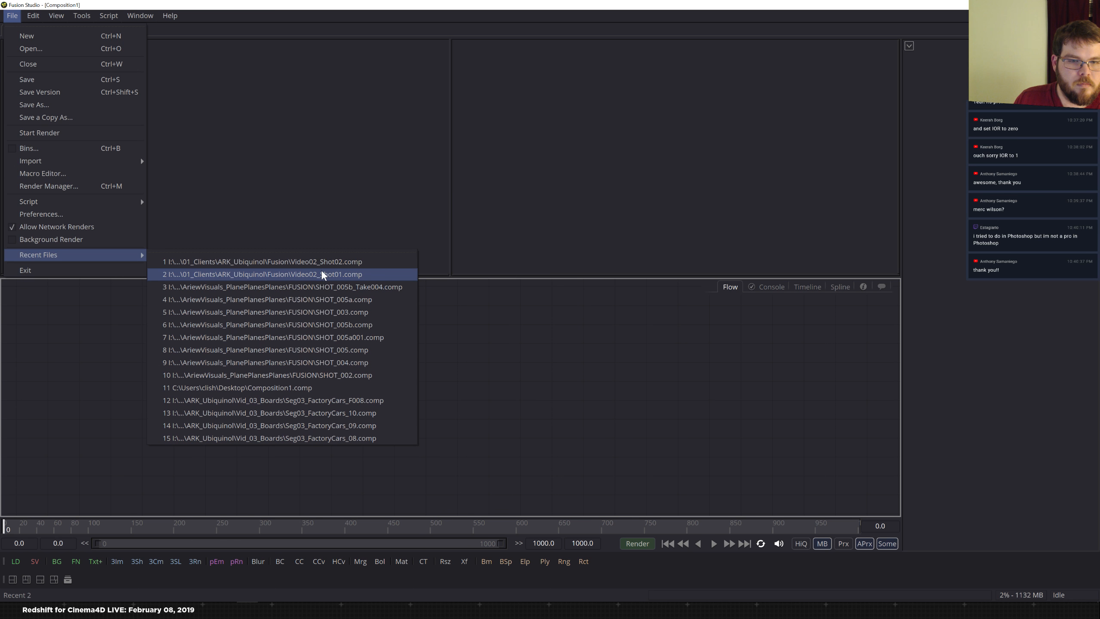
{"action": "left_click", "coordinate": [334, 261]}
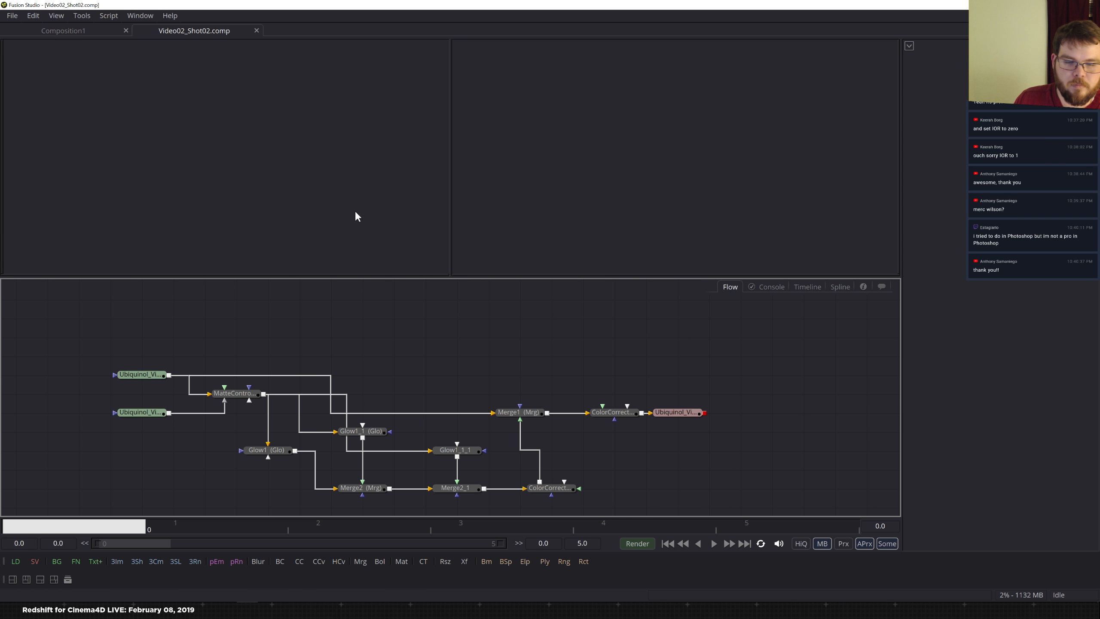
- Show the Loader1 beauty render in the first viewer and the Loader2 EmissionsTrails pass in the second viewer
{"action": "left_click", "coordinate": [141, 374]}
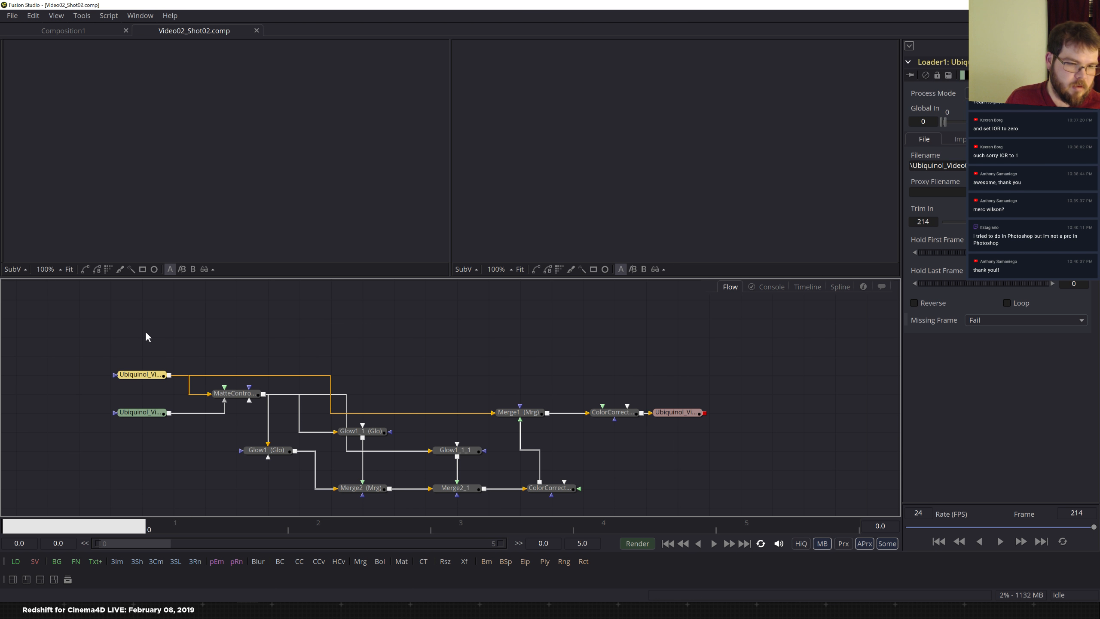
{"action": "key", "text": "1"}
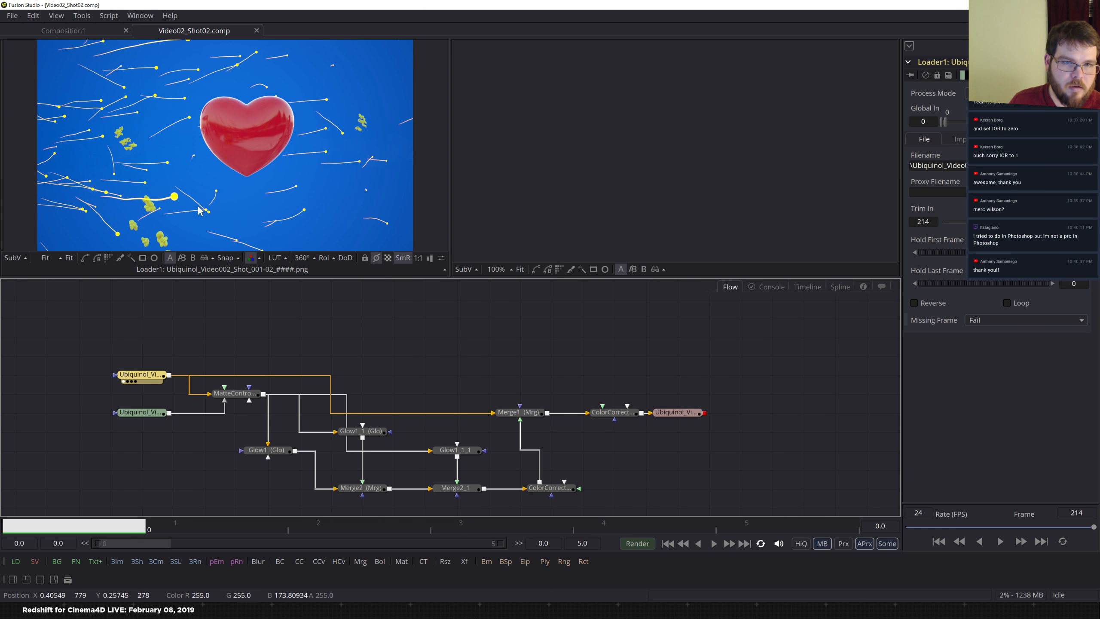
{"action": "mouse_move", "coordinate": [134, 417]}
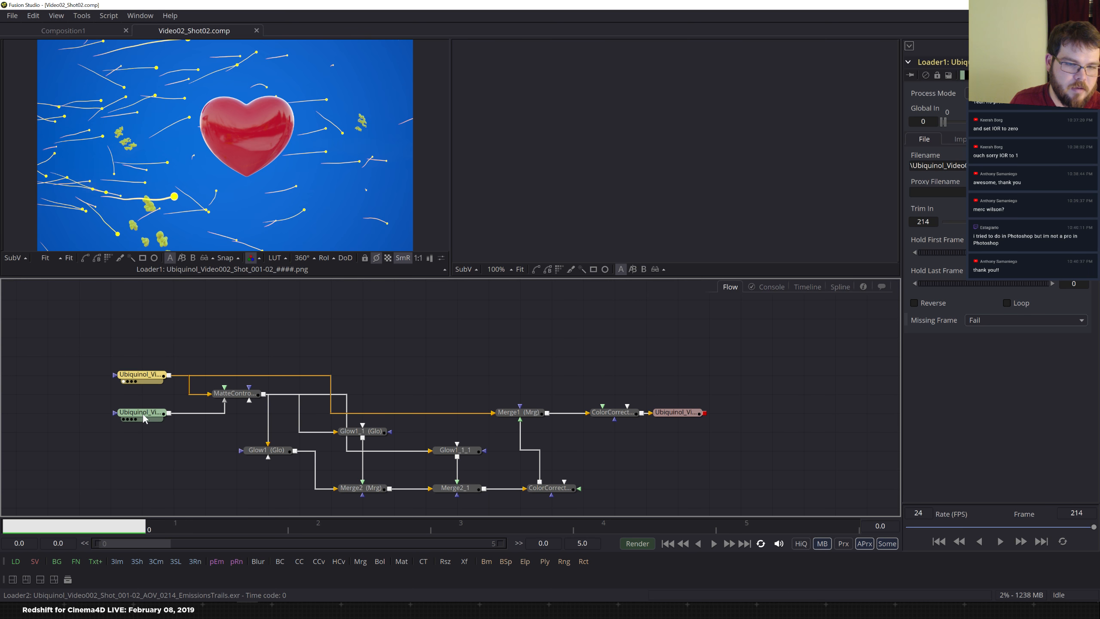
{"action": "left_click", "coordinate": [144, 415]}
{"action": "key", "text": "2"}
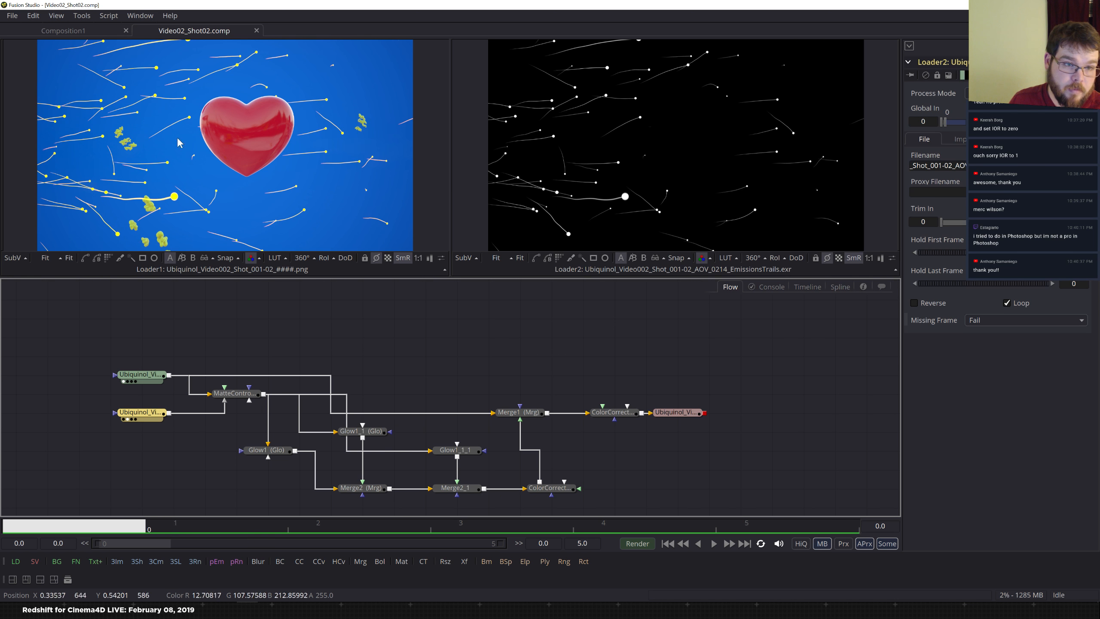
- Examine MatteControl1, Glow1 and Glow1_1 one after another in the second viewer, and select Glow1_1_1
{"action": "left_click", "coordinate": [241, 401]}
{"action": "key", "text": "2"}
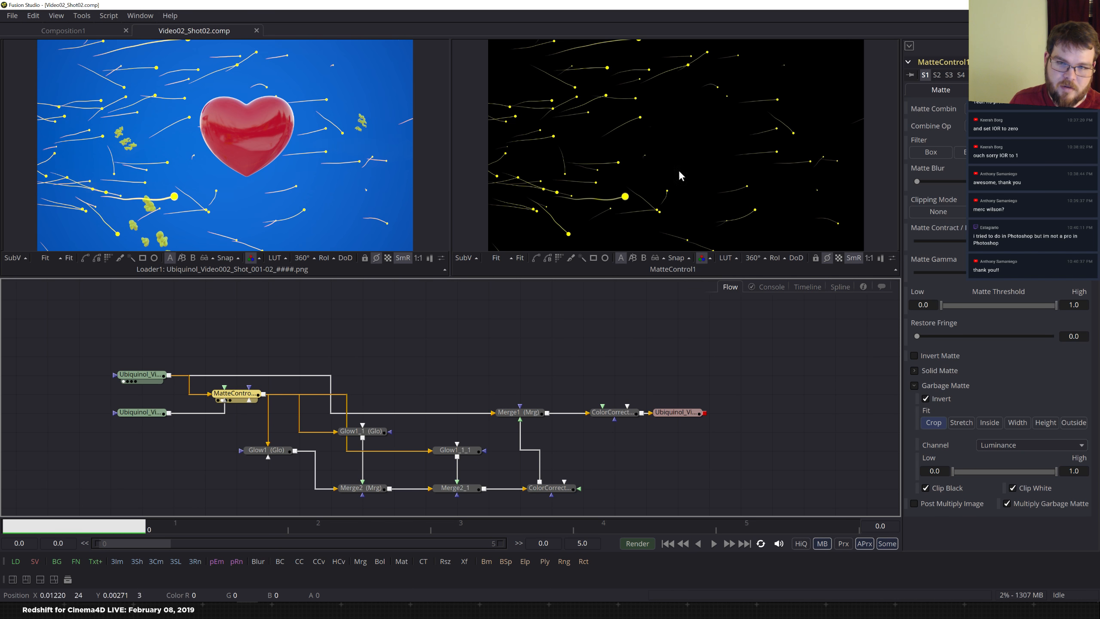
{"action": "left_click", "coordinate": [268, 453]}
{"action": "key", "text": "2"}
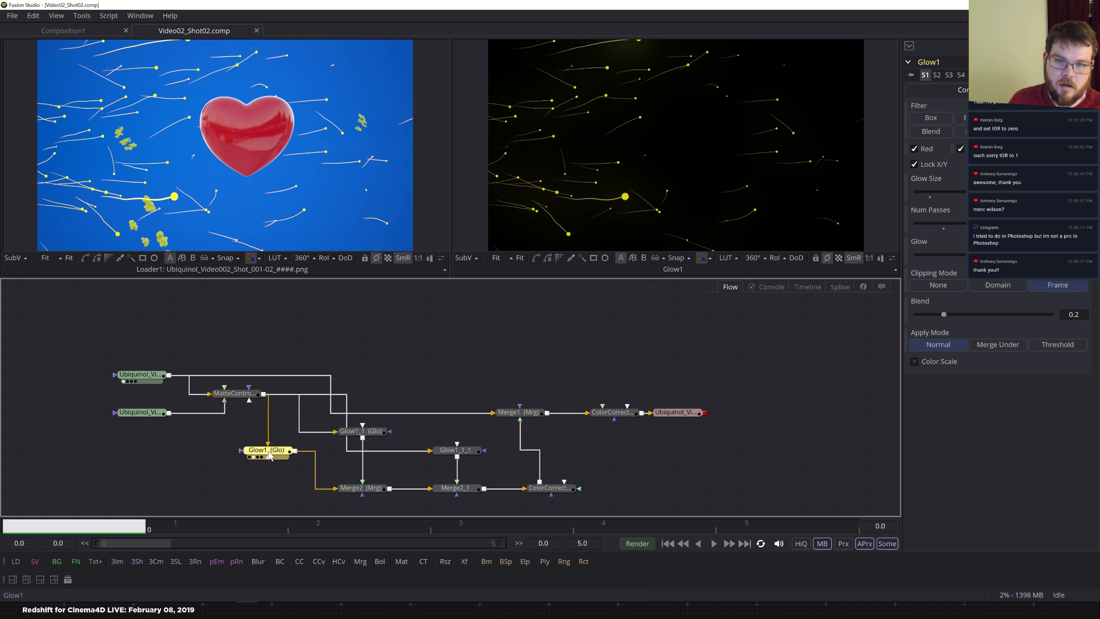
{"action": "left_click", "coordinate": [363, 435]}
{"action": "key", "text": "2"}
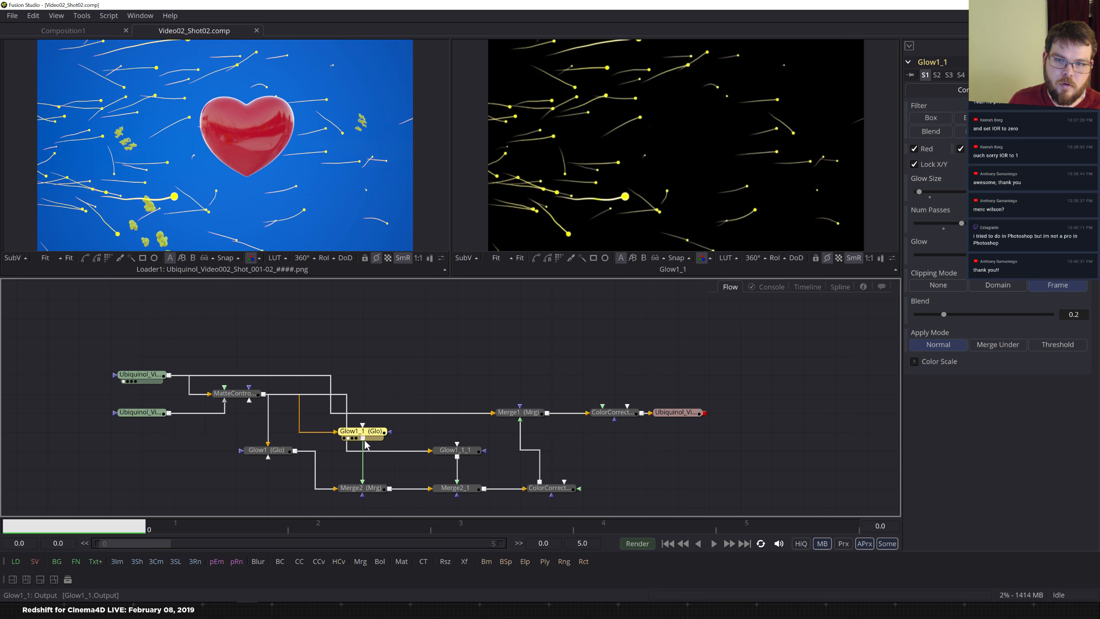
{"action": "left_click", "coordinate": [453, 454]}
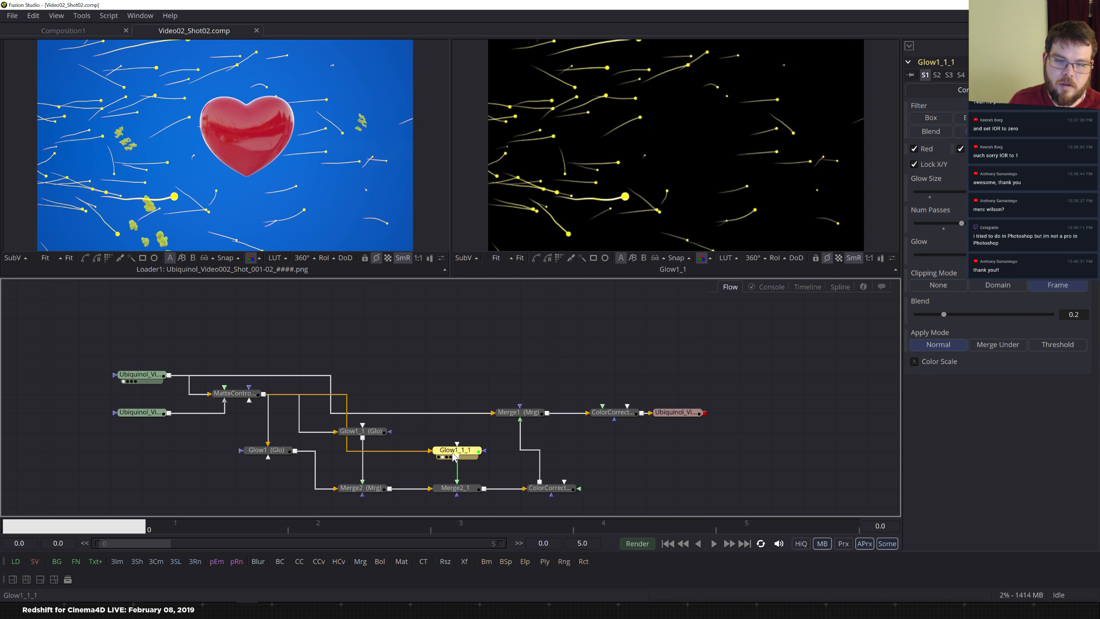
- Examine Merge2, ColorCorrector1, Merge1 and ColorCorrector2 one after another in the second viewer
{"action": "left_click", "coordinate": [363, 488]}
{"action": "key", "text": "2"}
{"action": "left_click", "coordinate": [451, 489]}
{"action": "left_click", "coordinate": [539, 490]}
{"action": "key", "text": "2"}
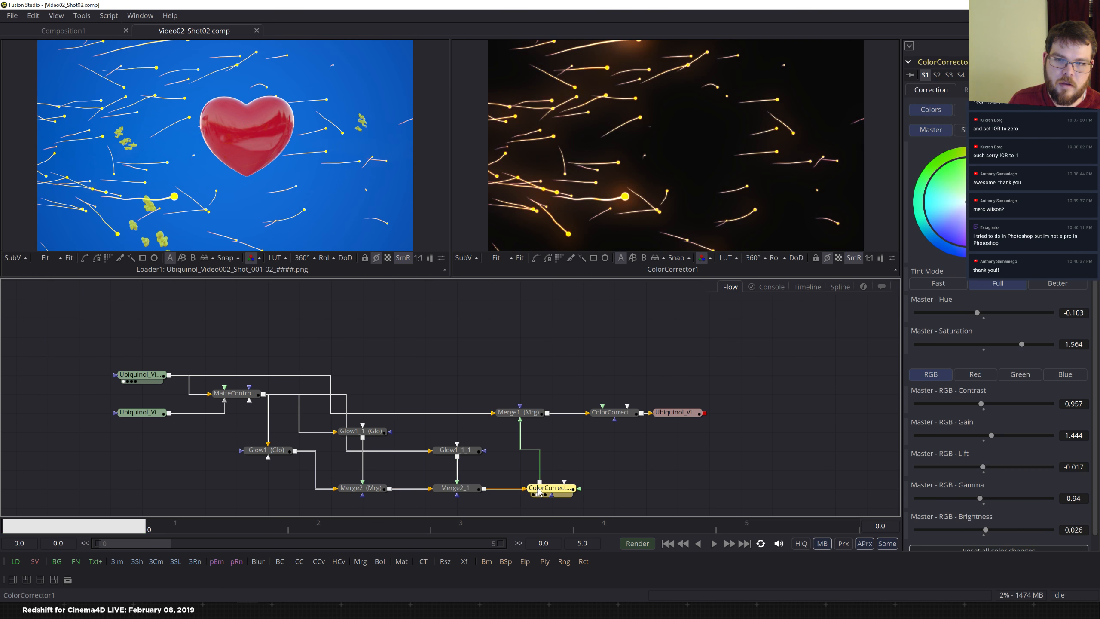
{"action": "left_click", "coordinate": [527, 411]}
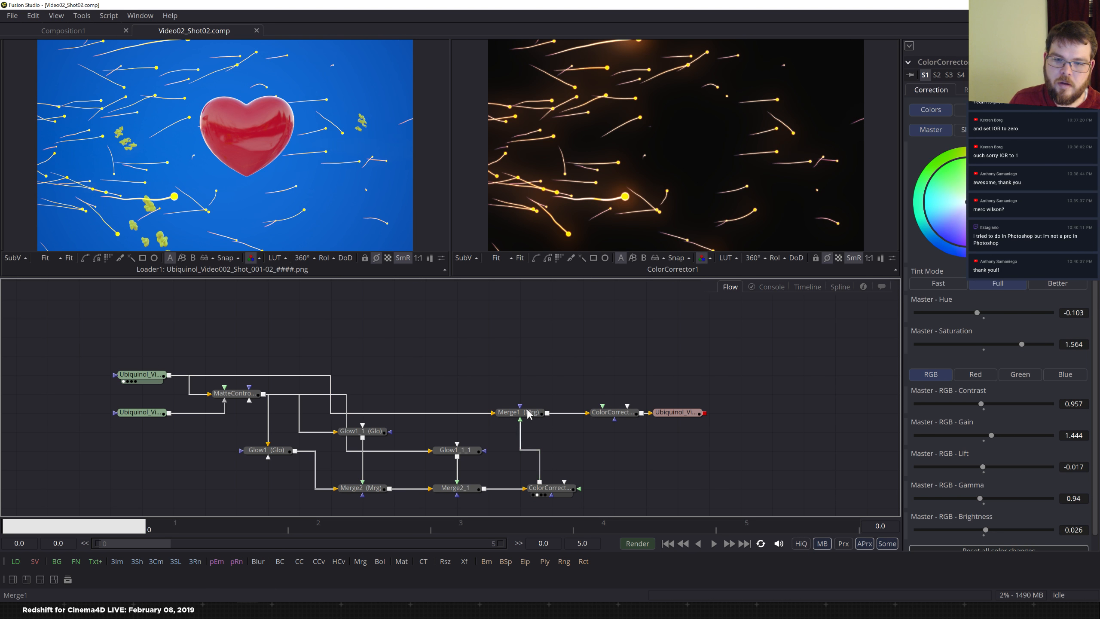
{"action": "key", "text": "2"}
{"action": "left_click", "coordinate": [604, 414]}
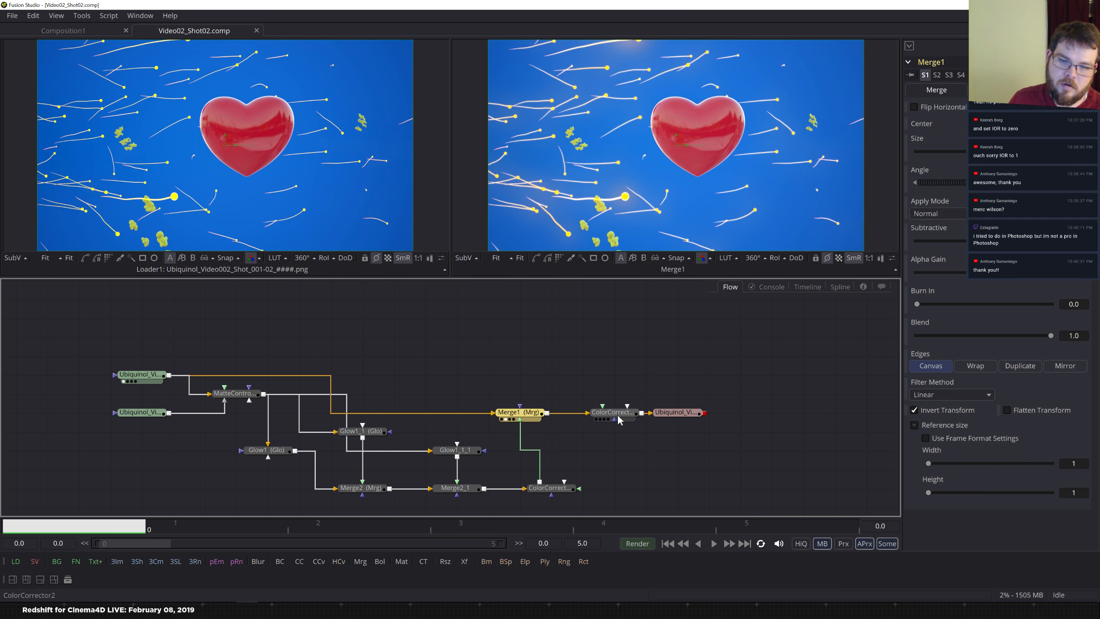
{"action": "key", "text": "2"}
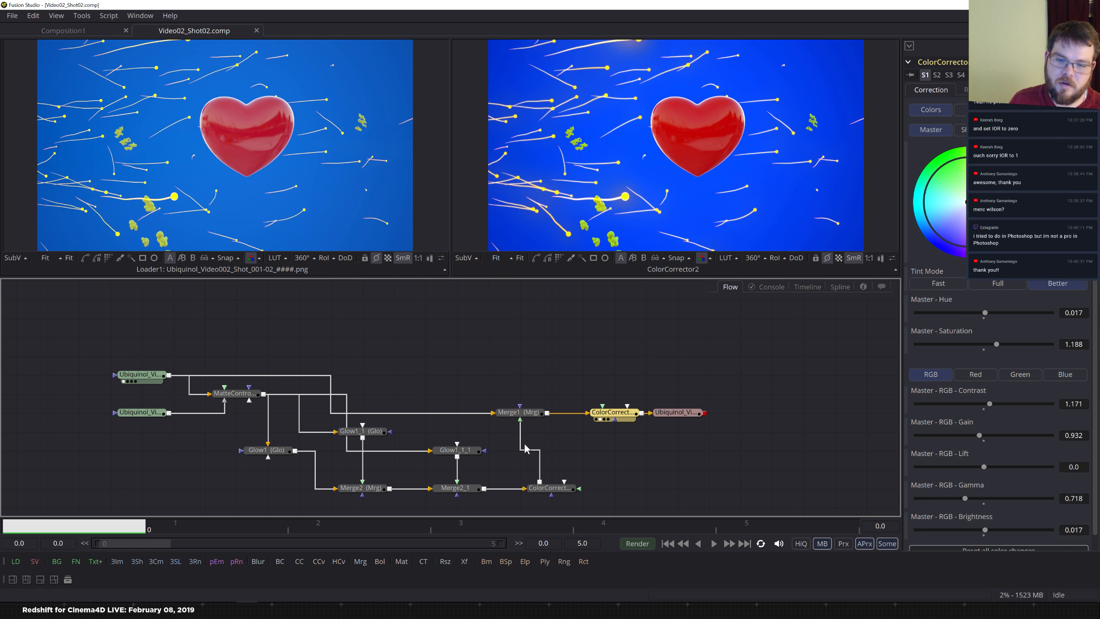
- Compare the MatteControl1 result with the Loader2 EmissionsTrails pass in the second viewer, ending on MatteControl1
{"action": "left_click", "coordinate": [549, 487]}
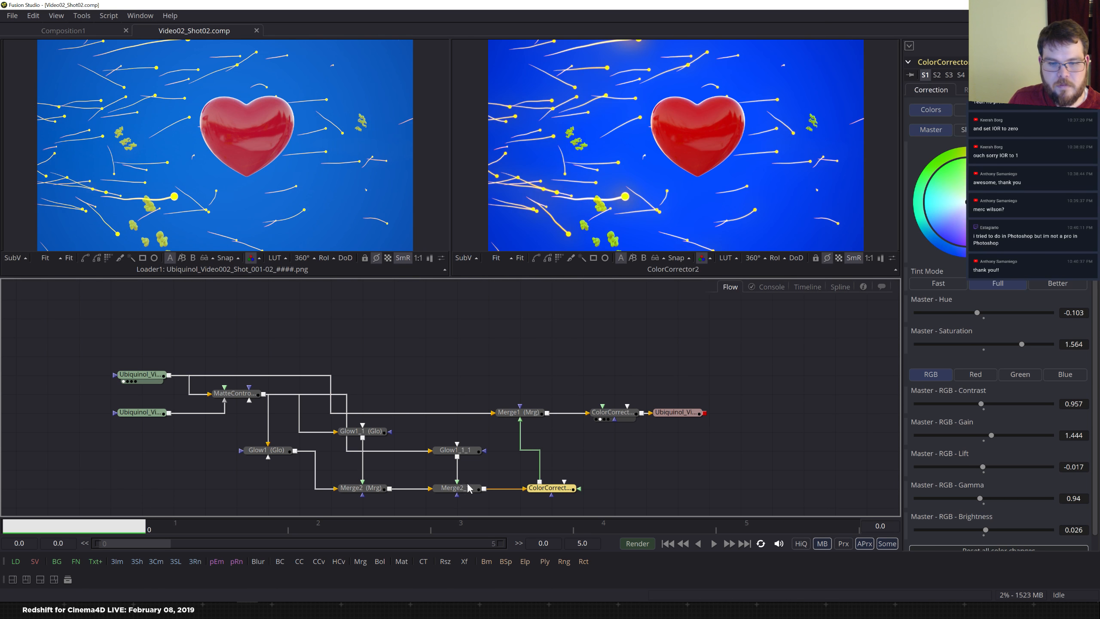
{"action": "left_click", "coordinate": [240, 397]}
{"action": "key", "text": "2"}
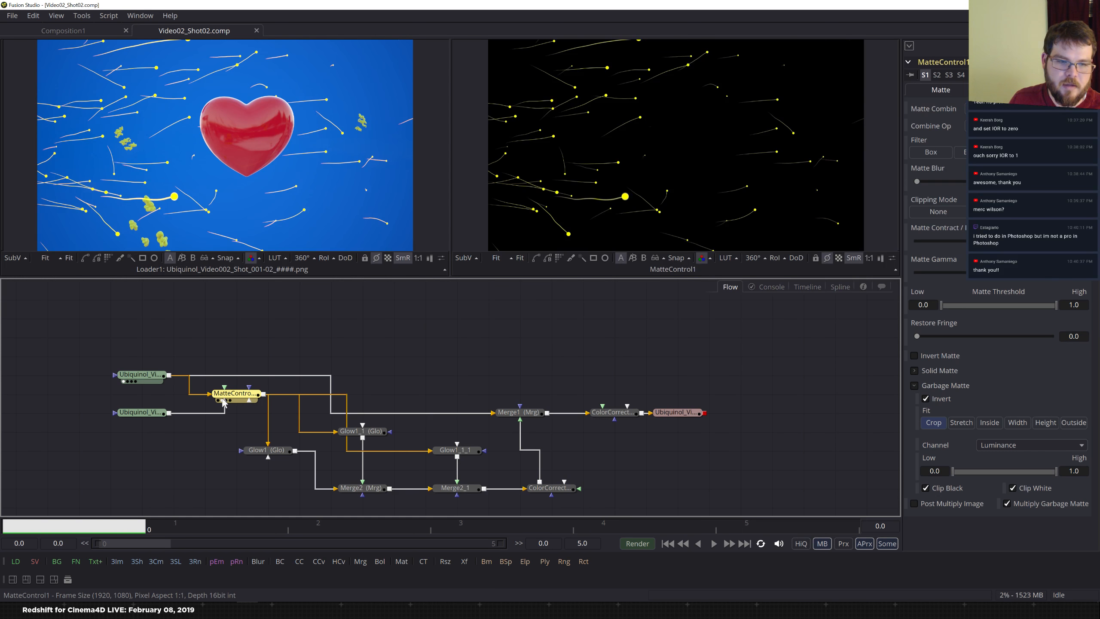
{"action": "left_click", "coordinate": [149, 412]}
{"action": "key", "text": "2"}
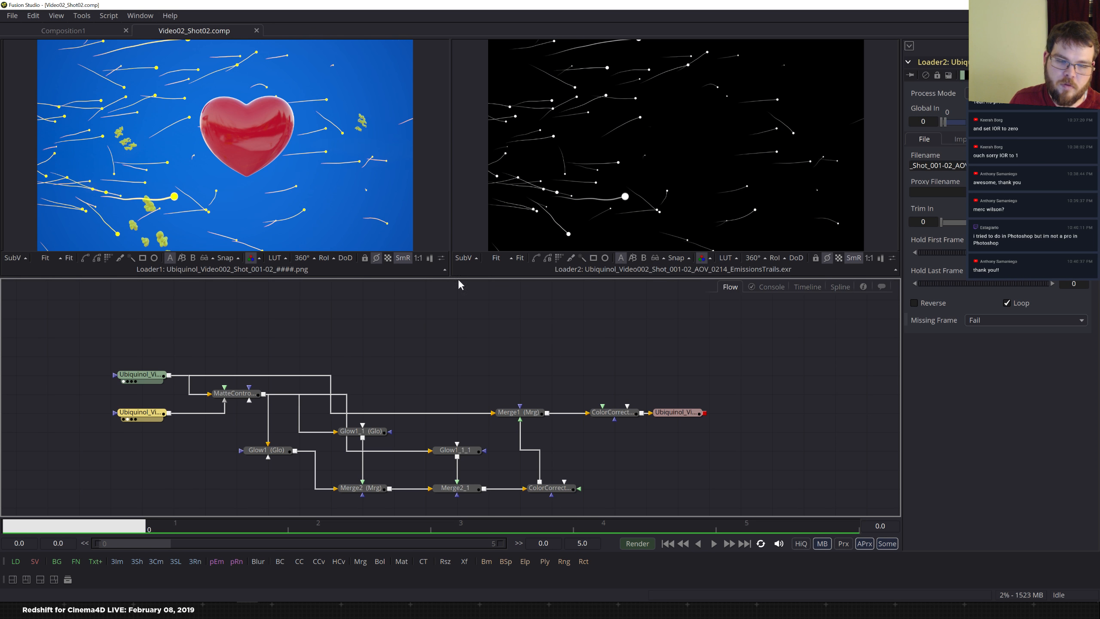
{"action": "left_click", "coordinate": [233, 394]}
{"action": "key", "text": "2"}
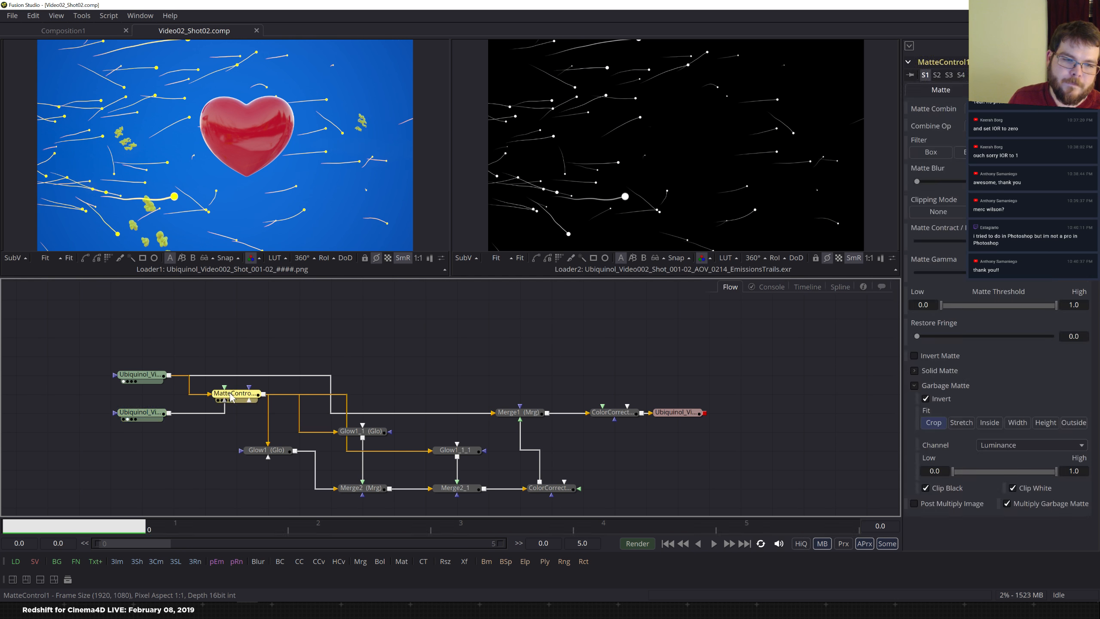
{"action": "left_click_drag", "start_coordinate": [269, 440], "coordinate": [268, 443]}
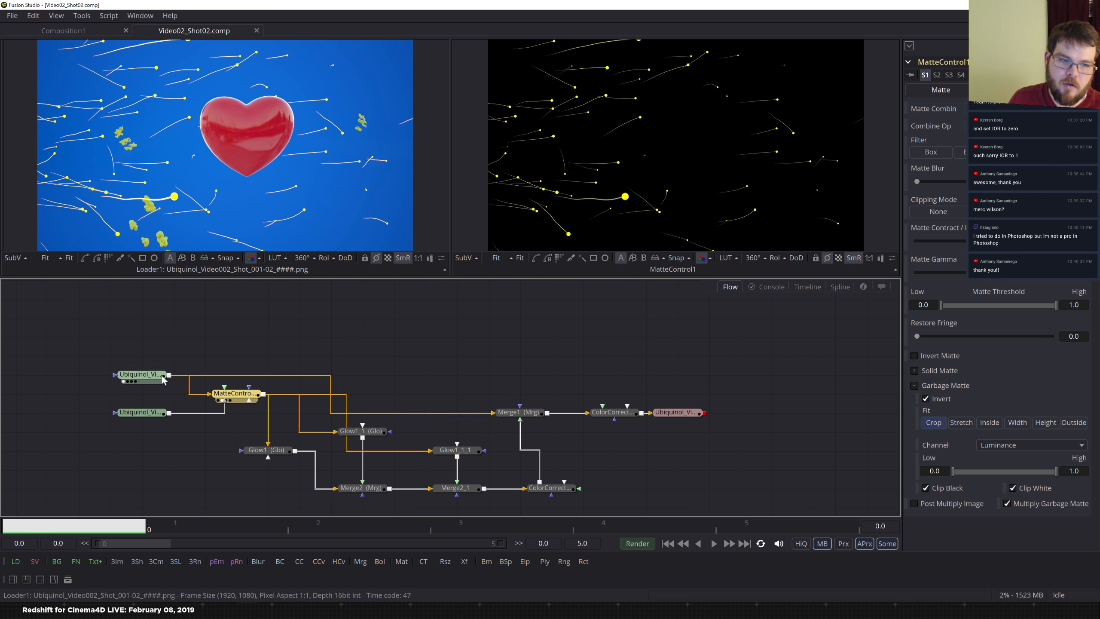
- Show Glow1 in the second viewer and increase the Glow Size of Glow1_1
{"action": "left_click", "coordinate": [268, 455]}
{"action": "key", "text": "2"}
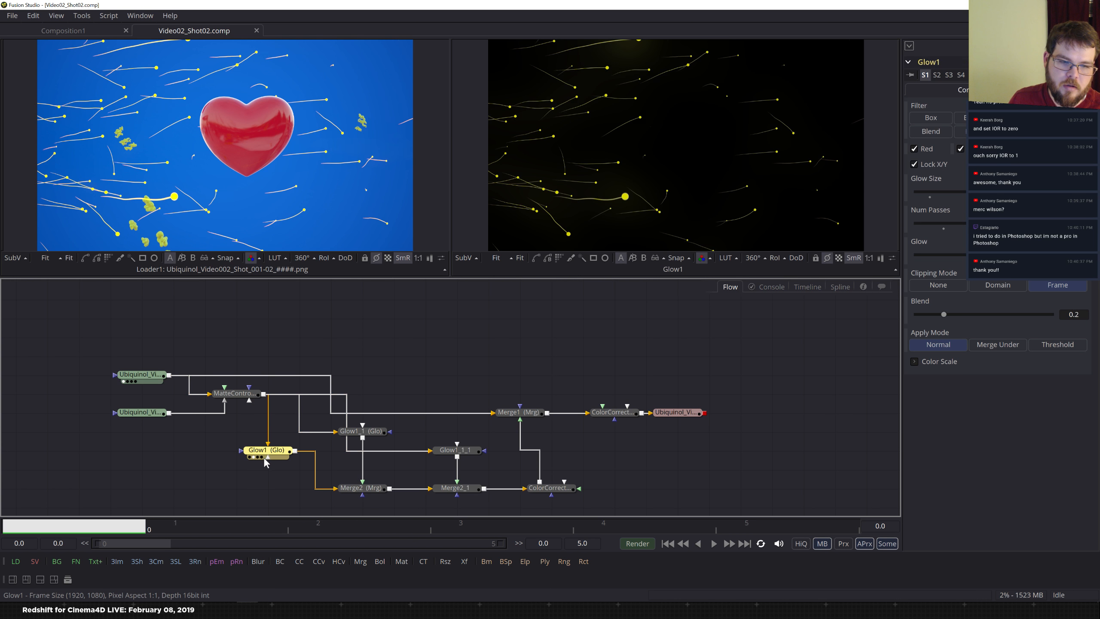
{"action": "left_click", "coordinate": [362, 431]}
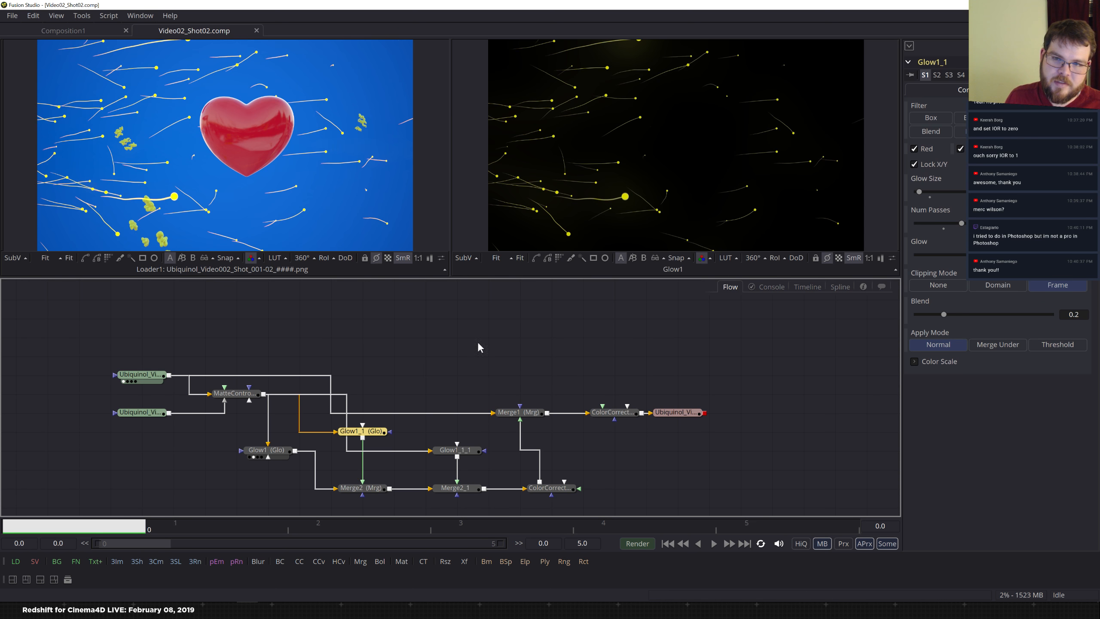
{"action": "left_click", "coordinate": [929, 191]}
{"action": "mouse_move", "coordinate": [932, 191]}
{"action": "left_mouse_down"}
{"action": "mouse_move", "coordinate": [958, 192]}
{"action": "mouse_move", "coordinate": [926, 192]}
{"action": "left_mouse_up"}
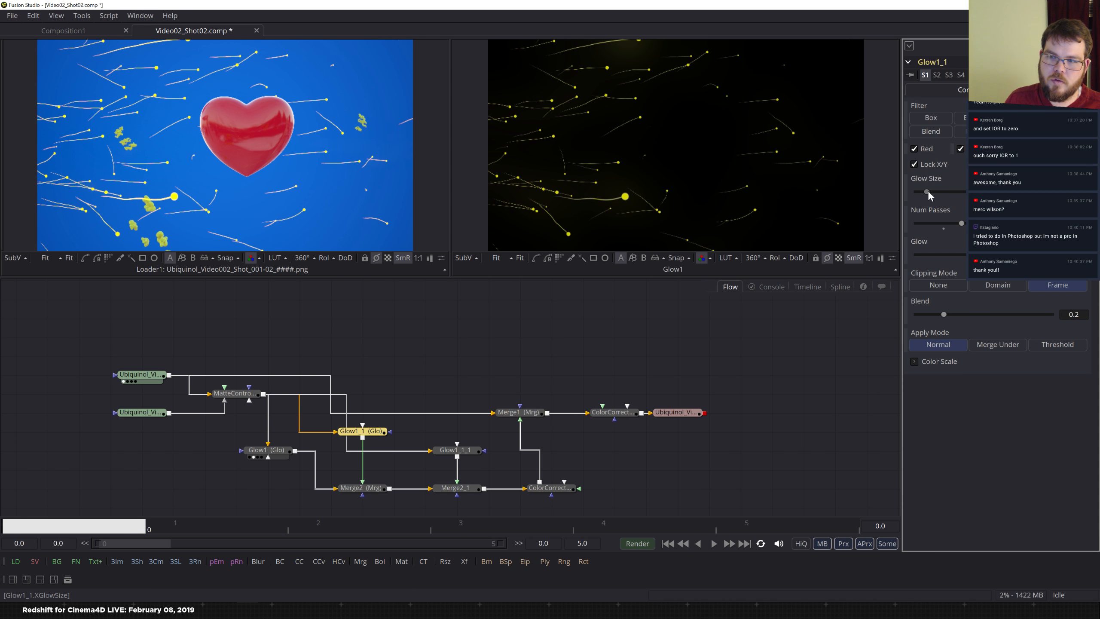
- Raise the Glow amount of Glow1 and show Glow1_1 and Glow1_1_1 in turn in the second viewer
{"action": "left_click", "coordinate": [266, 450]}
{"action": "mouse_move", "coordinate": [995, 254]}
{"action": "left_mouse_down"}
{"action": "mouse_move", "coordinate": [1035, 255]}
{"action": "mouse_move", "coordinate": [1000, 255]}
{"action": "left_mouse_up"}
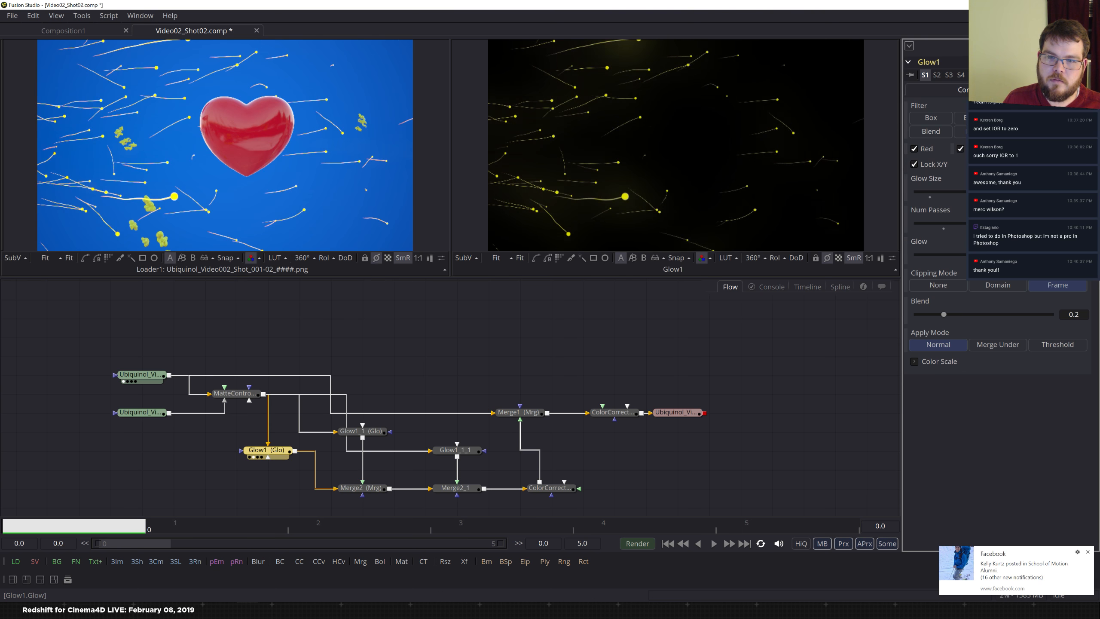
{"action": "left_click", "coordinate": [380, 437]}
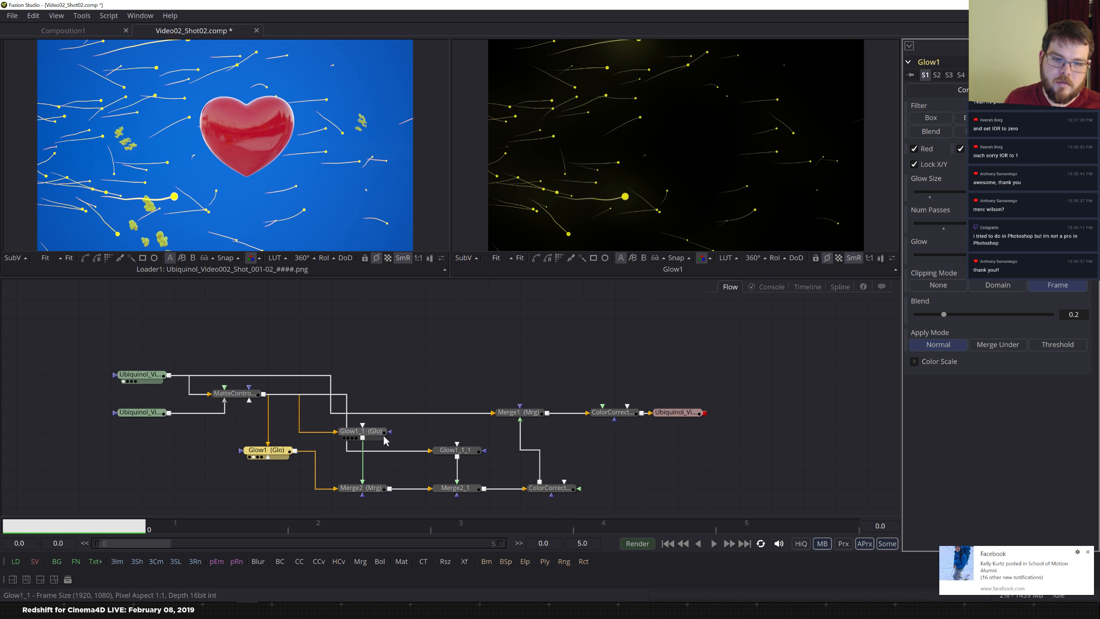
{"action": "key", "text": "2"}
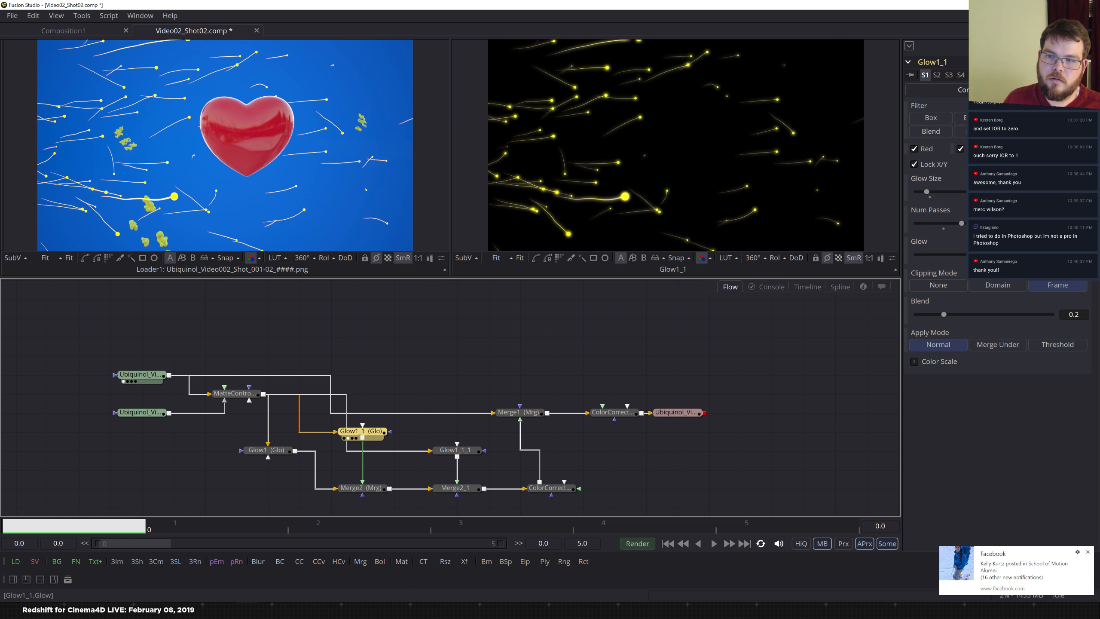
{"action": "left_click", "coordinate": [464, 452]}
{"action": "key", "text": "2"}
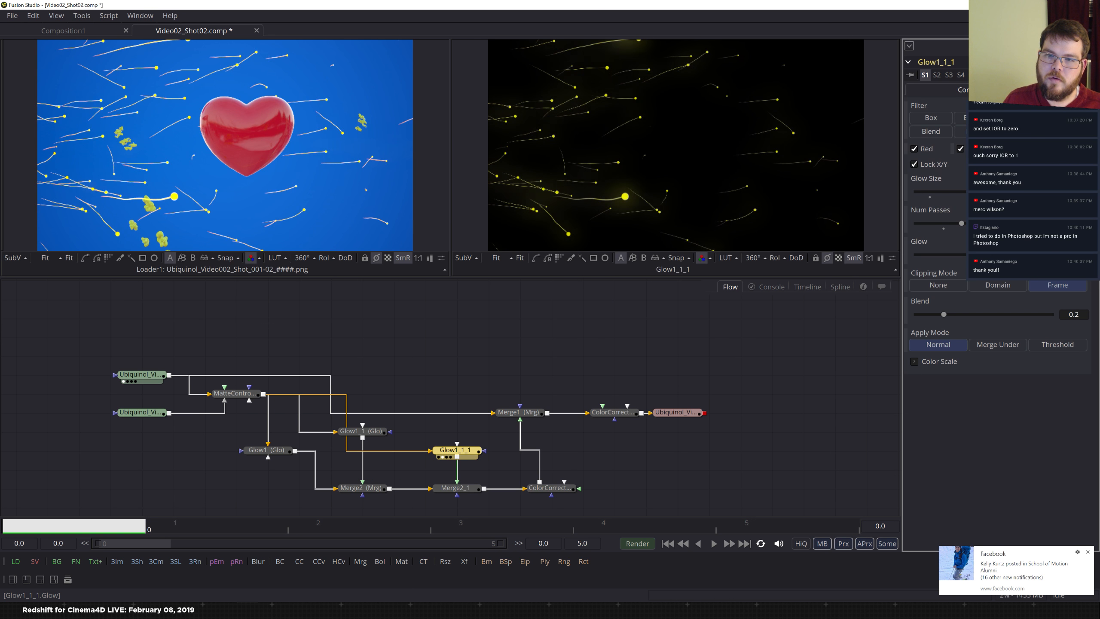
- View Merge2_1 and ColorCorrector1, and set ColorCorrector1's master hue to -0.068, contrast to 1.188 and gain to 2.47
{"action": "left_click", "coordinate": [458, 488]}
{"action": "key", "text": "2"}
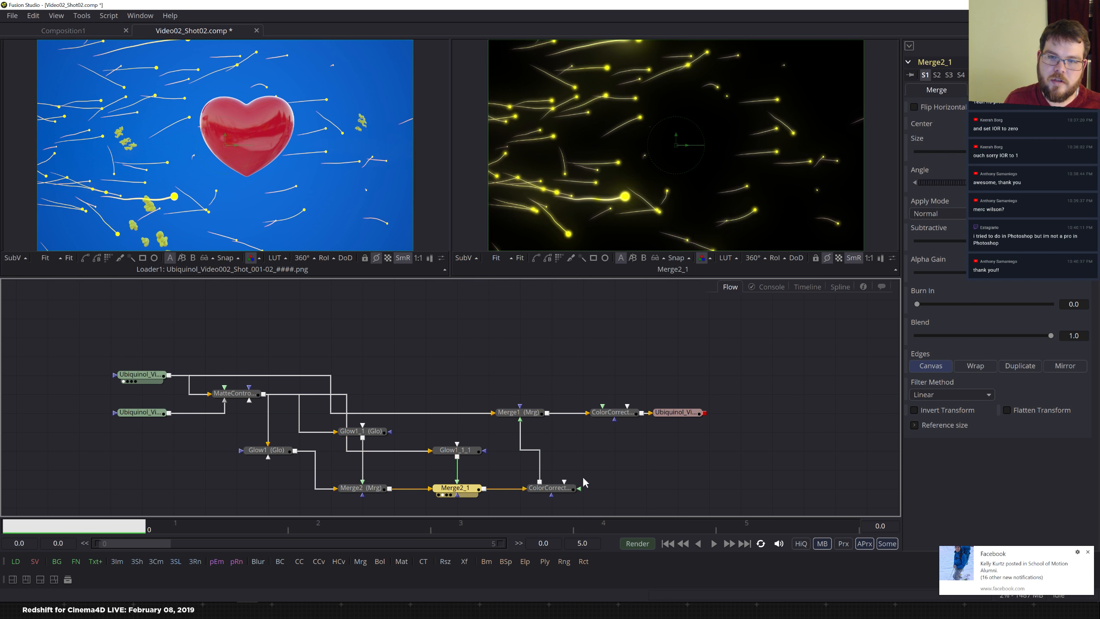
{"action": "left_click", "coordinate": [559, 488]}
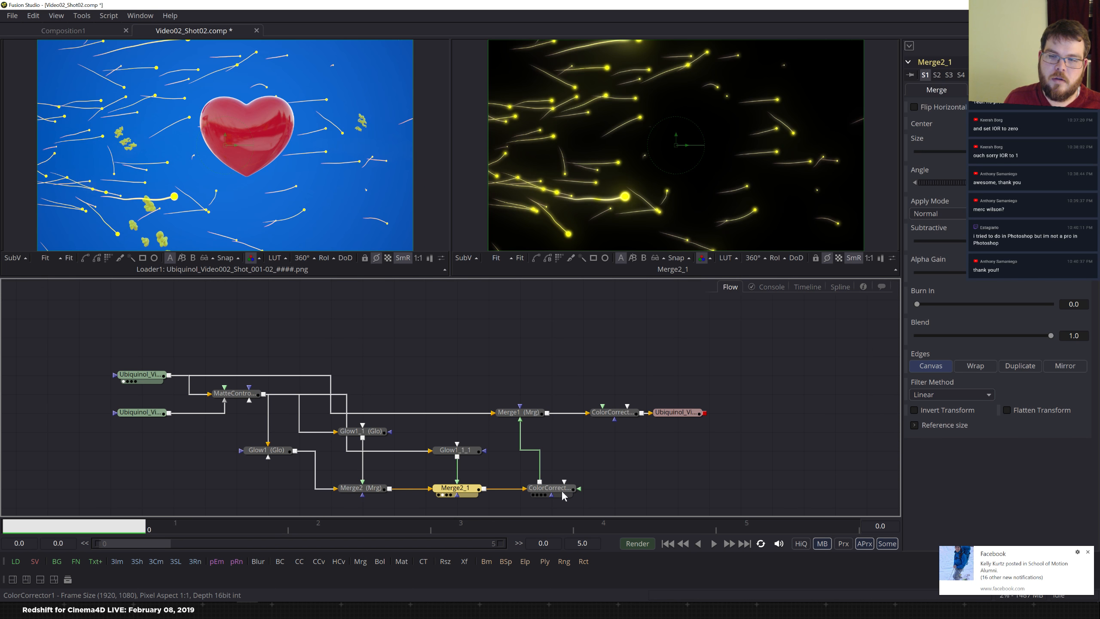
{"action": "key", "text": "2"}
{"action": "mouse_move", "coordinate": [977, 313]}
{"action": "left_mouse_down"}
{"action": "mouse_move", "coordinate": [947, 310]}
{"action": "mouse_move", "coordinate": [979, 311]}
{"action": "left_mouse_up"}
{"action": "left_click_drag", "start_coordinate": [982, 403], "coordinate": [1007, 433]}
- Show ColorCorrector2 in the second viewer and set ColorCorrector1's contrast to 1.12, hue to -0.085 and gain to 1.41
{"action": "left_click", "coordinate": [676, 412]}
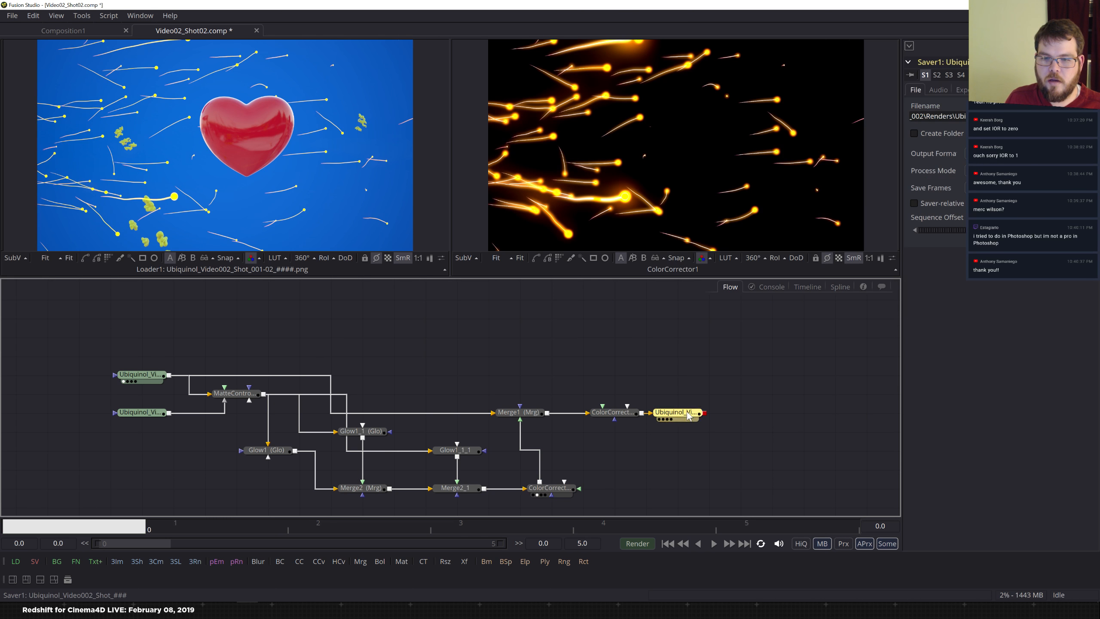
{"action": "left_click", "coordinate": [613, 412]}
{"action": "key", "text": "2"}
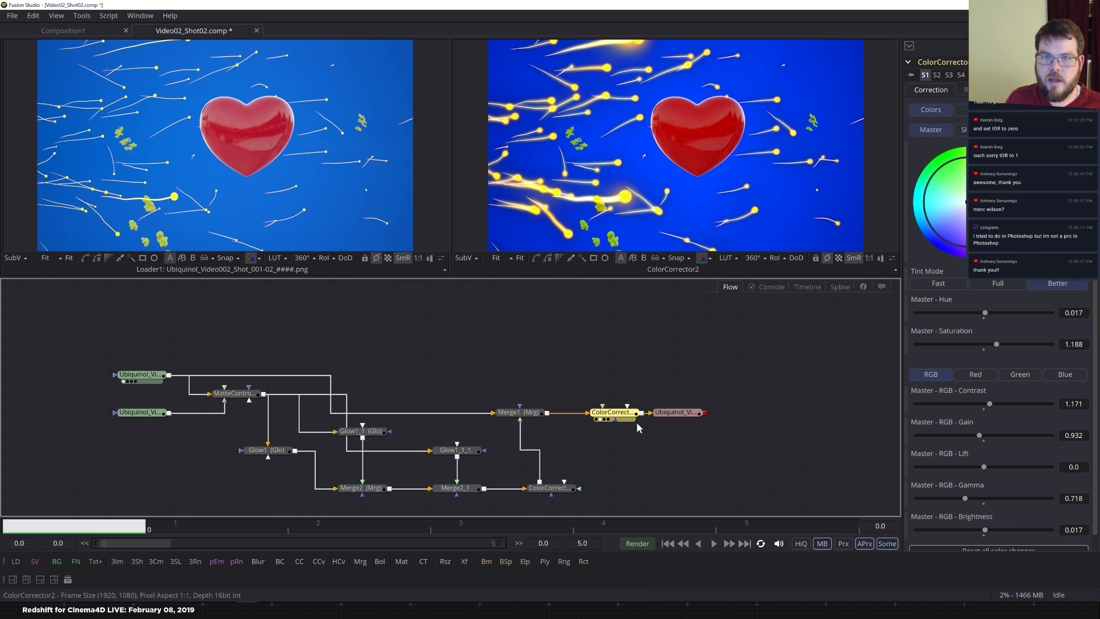
{"action": "left_click", "coordinate": [558, 487]}
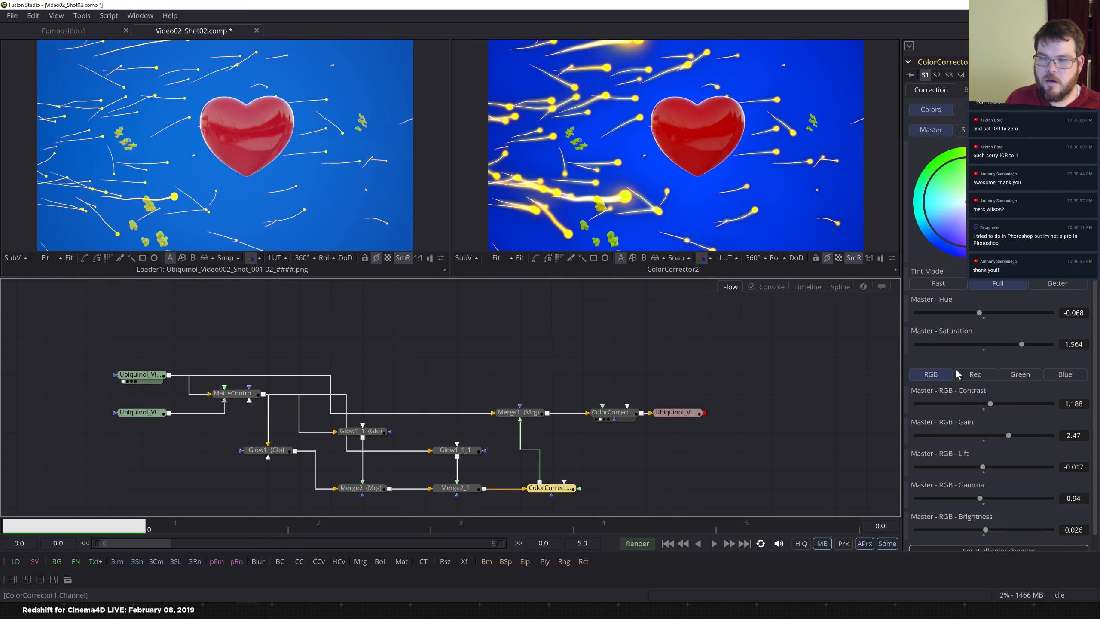
{"action": "left_click_drag", "start_coordinate": [990, 404], "coordinate": [986, 403]}
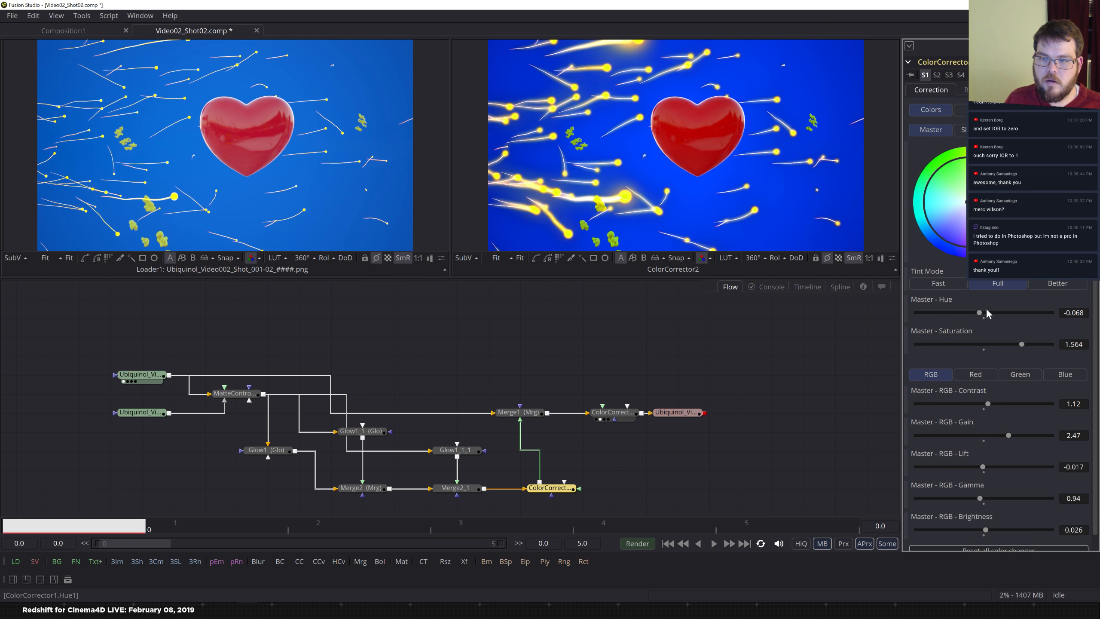
{"action": "mouse_move", "coordinate": [978, 312]}
{"action": "left_mouse_down"}
{"action": "mouse_move", "coordinate": [900, 320]}
{"action": "mouse_move", "coordinate": [977, 318]}
{"action": "left_mouse_up"}
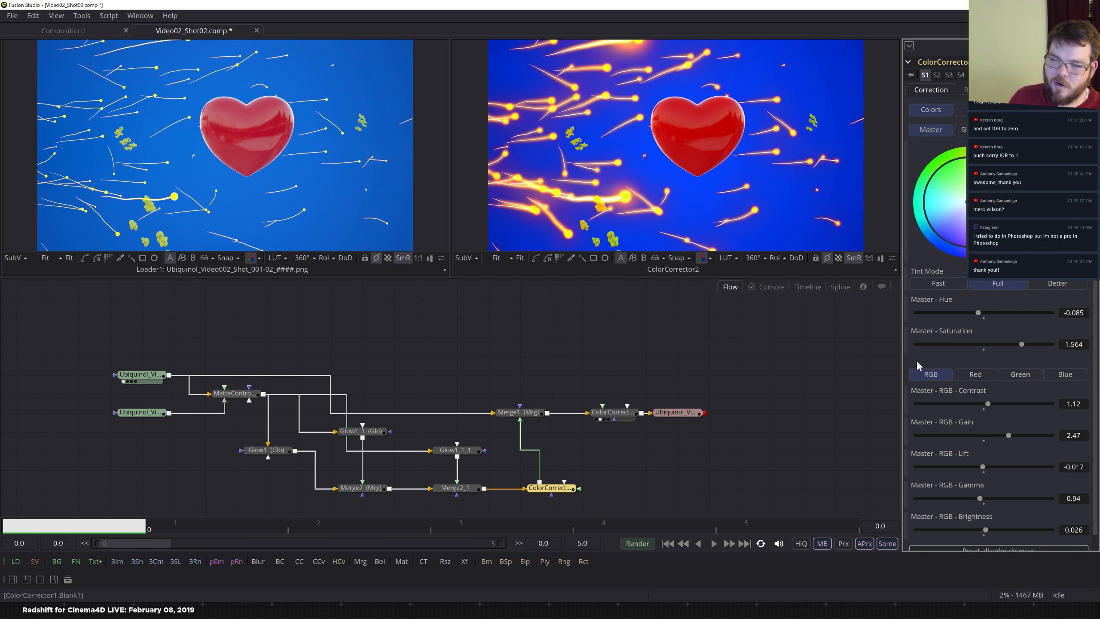
{"action": "left_click_drag", "start_coordinate": [1006, 435], "coordinate": [991, 434]}
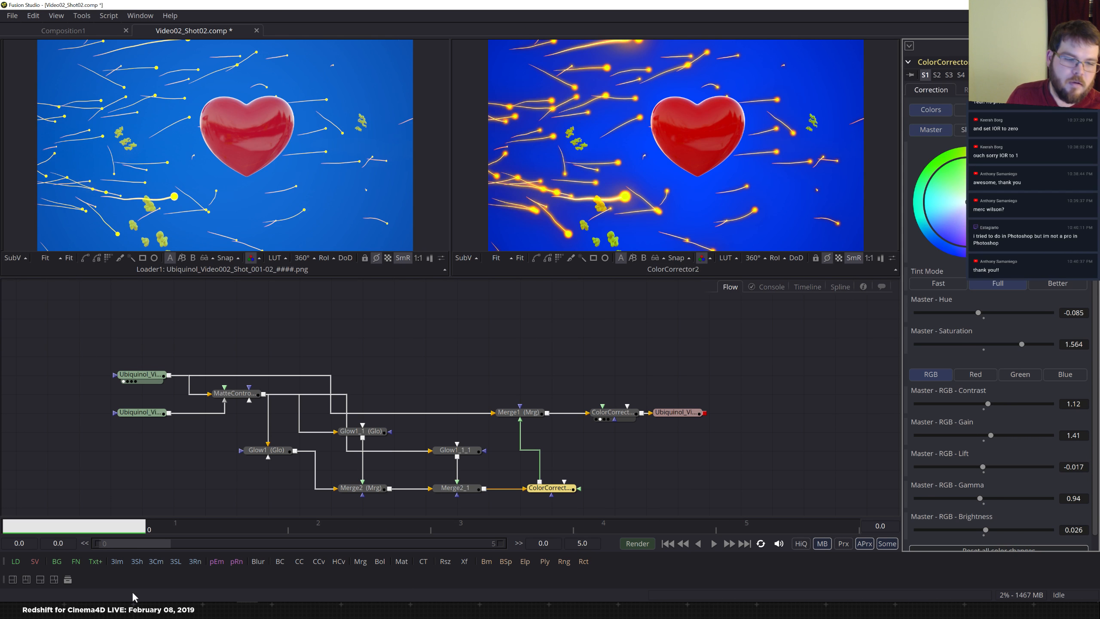
- Switch to Cinema 4D and add an Emission AOV and a Puzzle Matte AOV in the Redshift AOV Manager
{"action": "key", "text": "alt+Tab"}
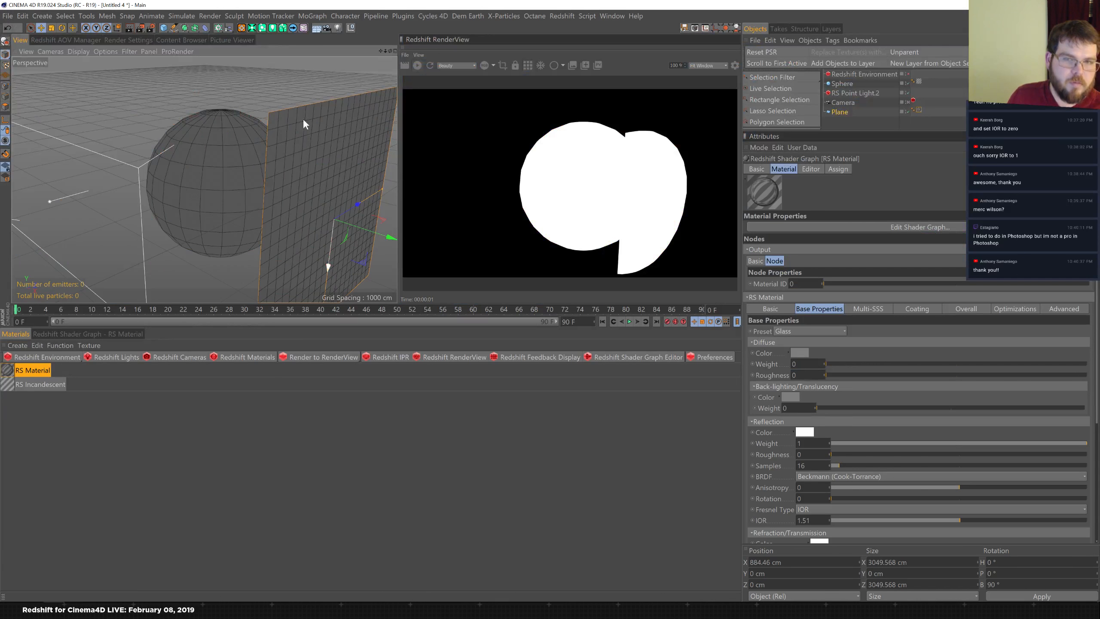
{"action": "left_click", "coordinate": [71, 39]}
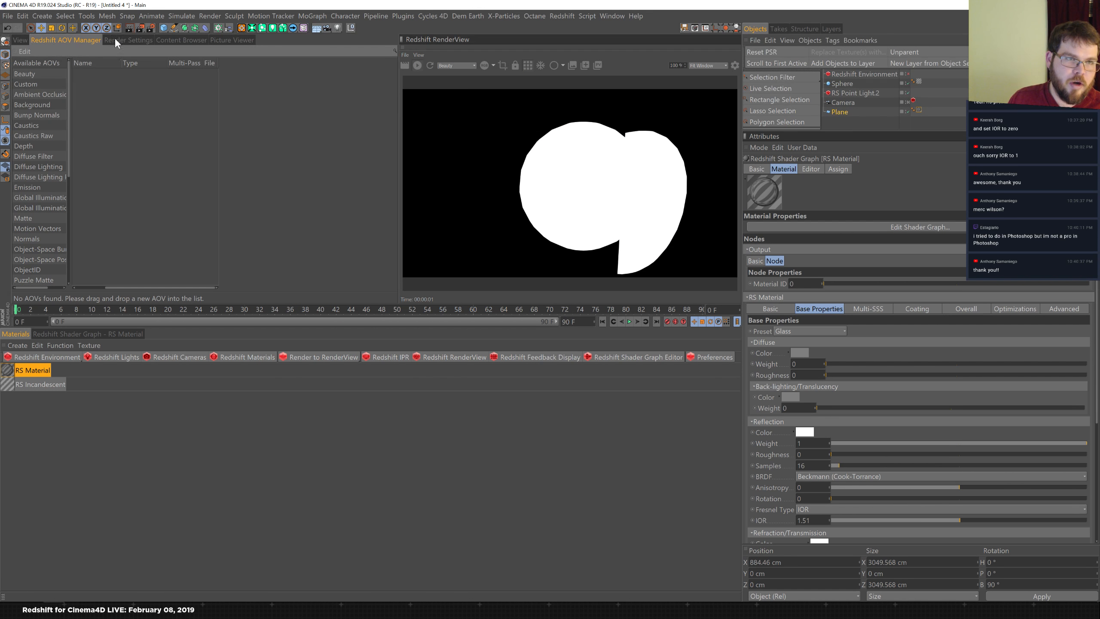
{"action": "left_click_drag", "start_coordinate": [32, 190], "coordinate": [122, 156]}
{"action": "left_click", "coordinate": [101, 77]}
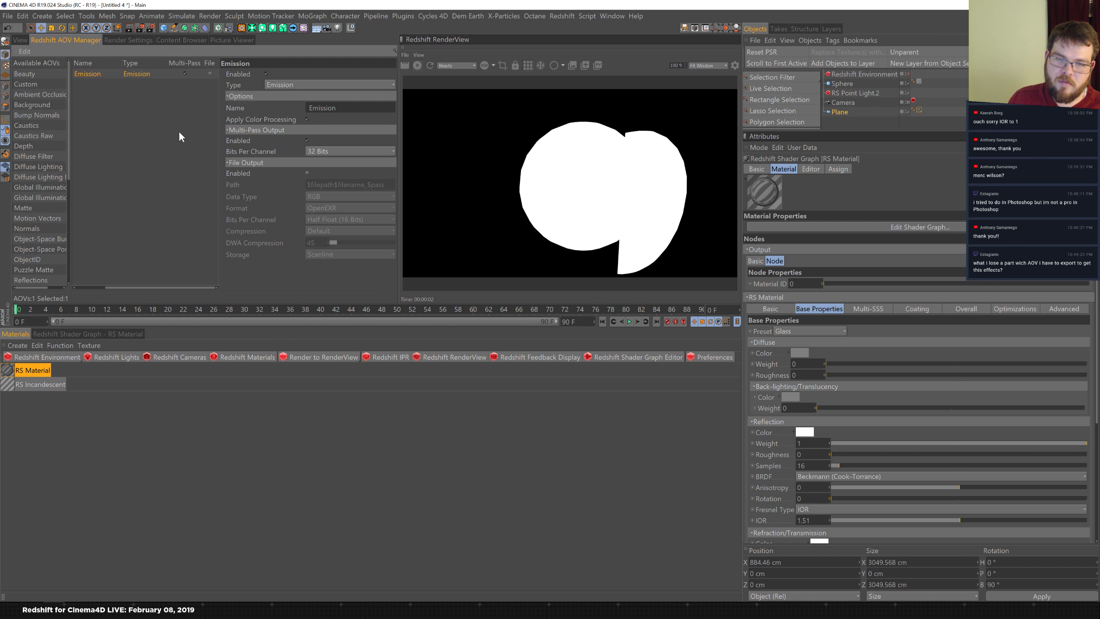
{"action": "left_click_drag", "start_coordinate": [28, 269], "coordinate": [141, 193]}
{"action": "left_click", "coordinate": [97, 84]}
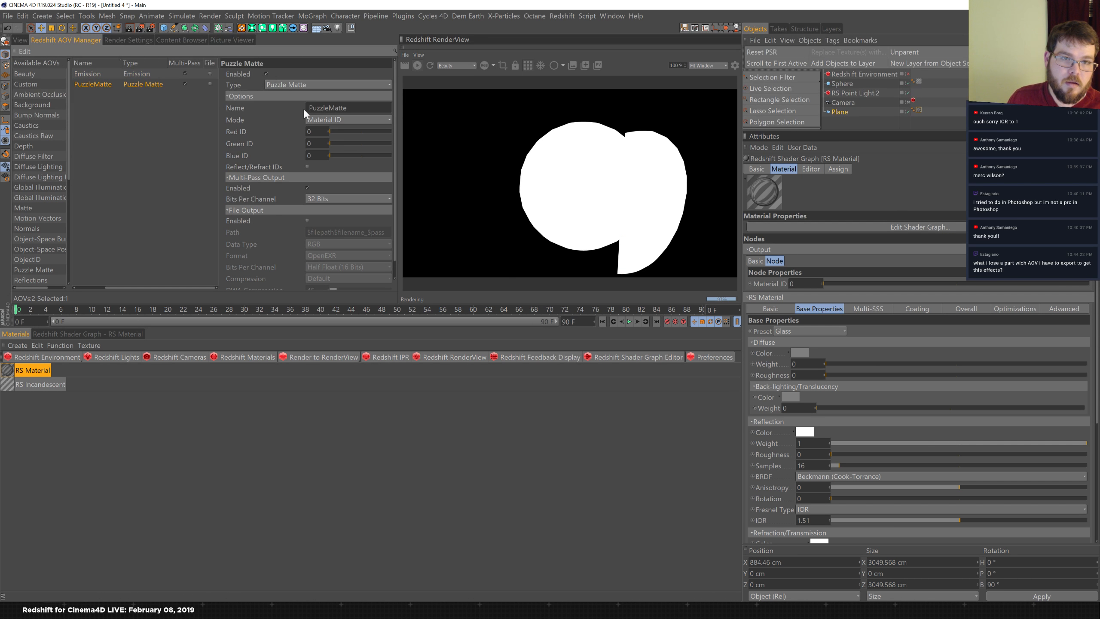
- Set the RS Incandescent material's Material ID to 22
{"action": "left_click", "coordinate": [28, 383]}
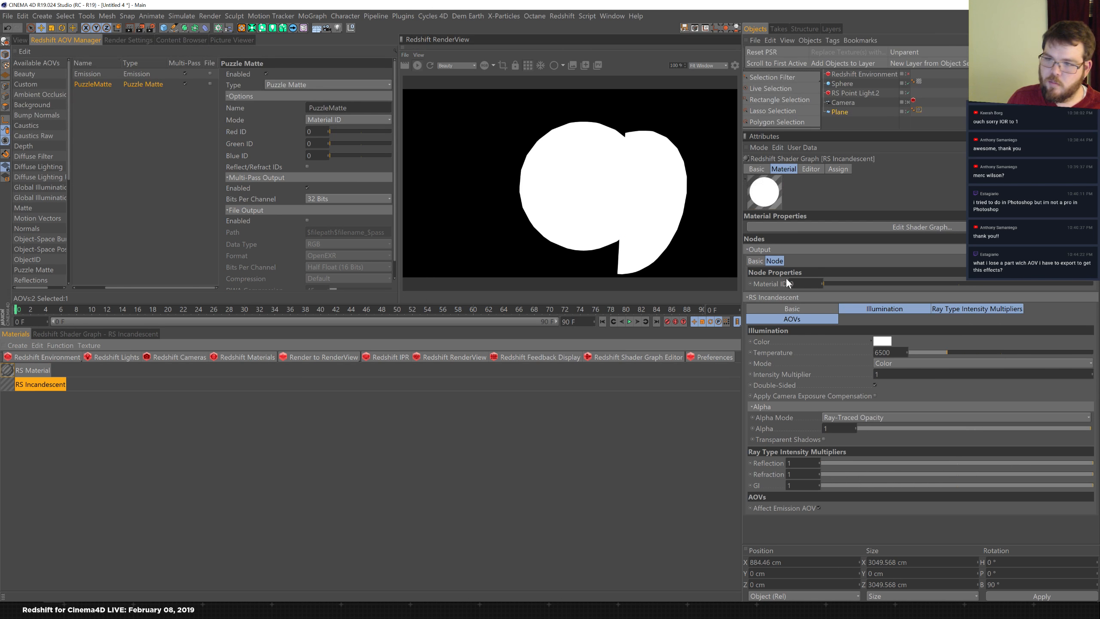
{"action": "type", "text": "22"}
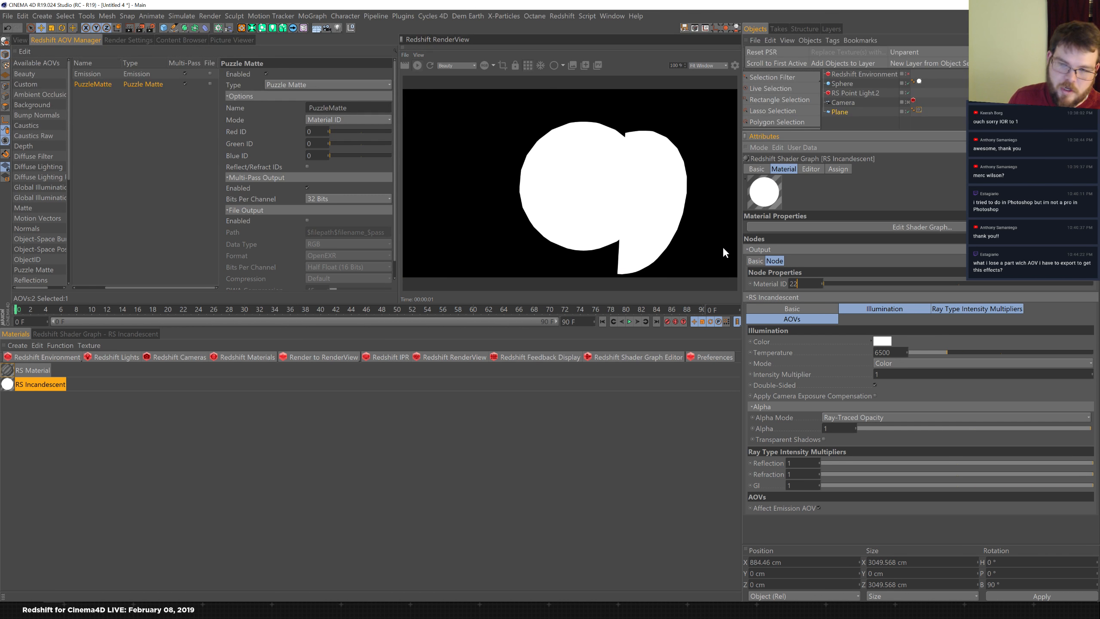
{"action": "key", "text": "Return"}
- Set the Puzzle Matte AOV's red, green and blue IDs to 22 and name it Bloom
{"action": "type", "text": "22"}
{"action": "key", "text": "Tab"}
{"action": "type", "text": "22"}
{"action": "key", "text": "Tab"}
{"action": "type", "text": "22"}
{"action": "key", "text": "Tab"}
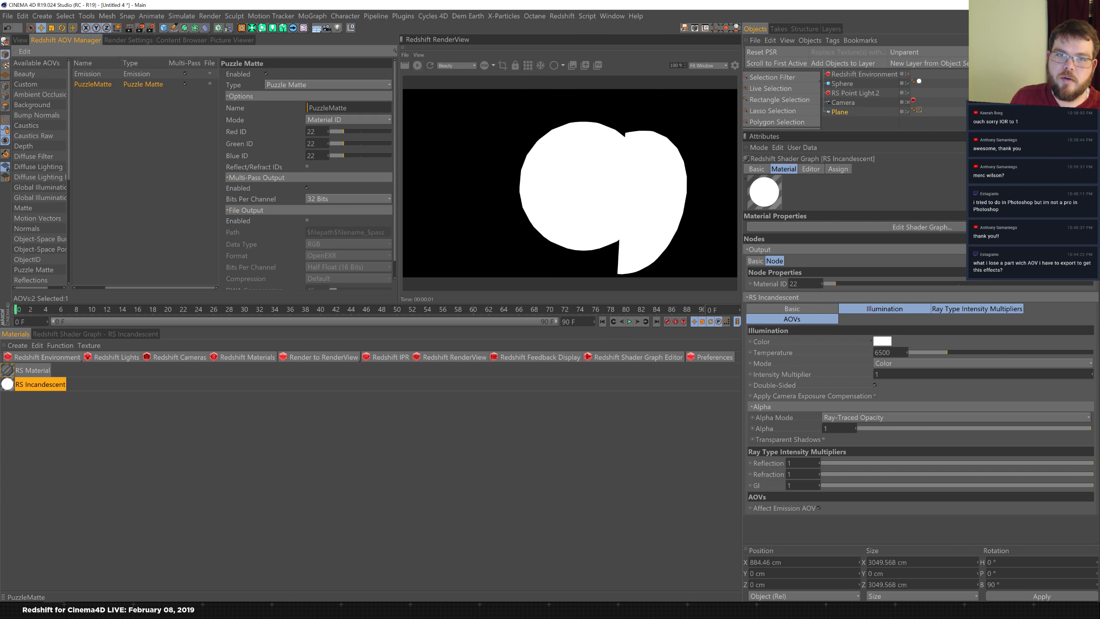
{"action": "type", "text": "Bloom"}
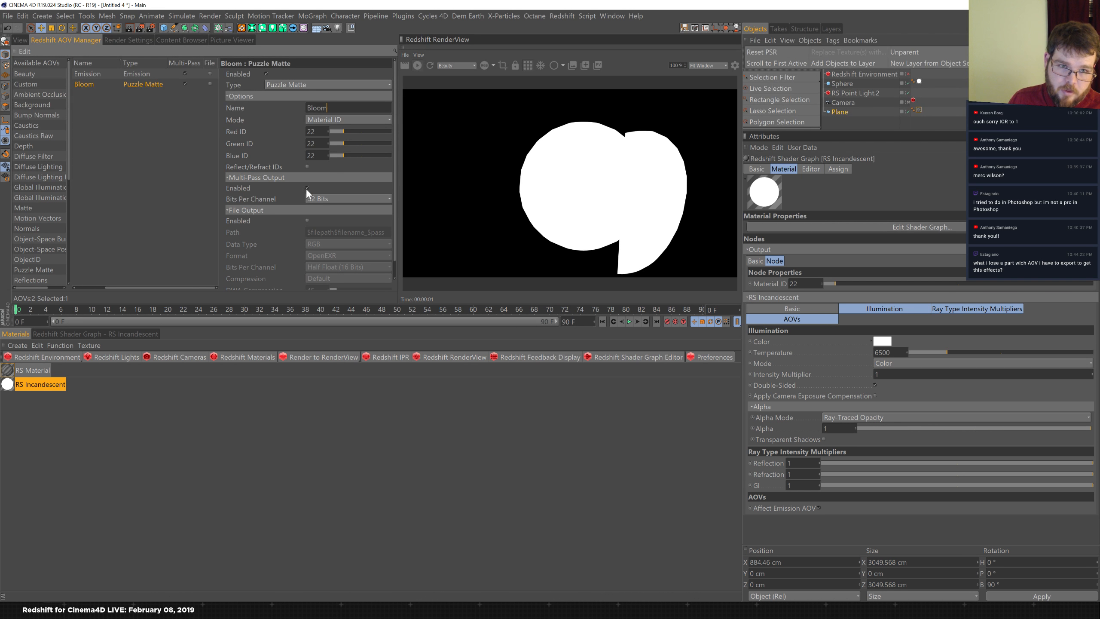
- Check the 3D view, return to the Redshift AOV Manager and widen the Available AOVs column
{"action": "left_click", "coordinate": [27, 39]}
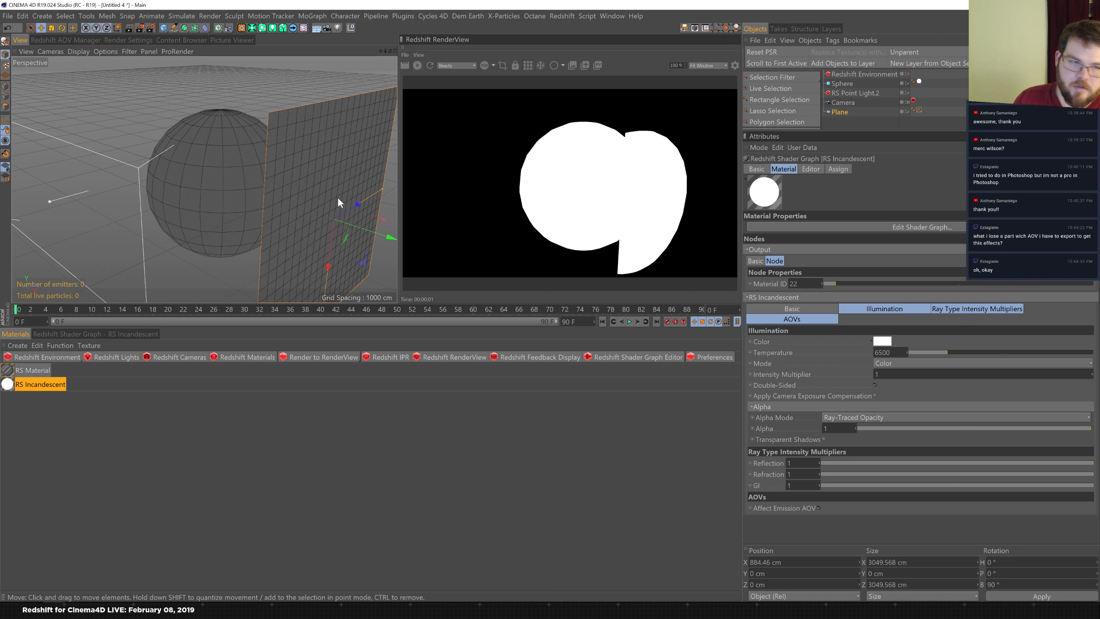
{"action": "left_click", "coordinate": [91, 40]}
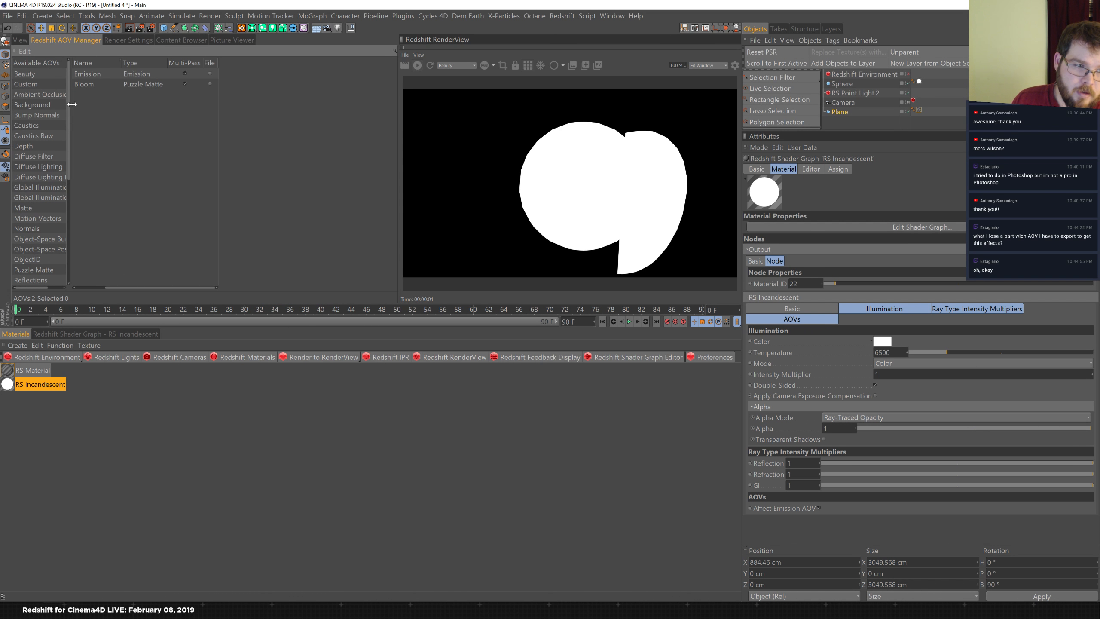
{"action": "left_click_drag", "start_coordinate": [73, 106], "coordinate": [118, 112]}
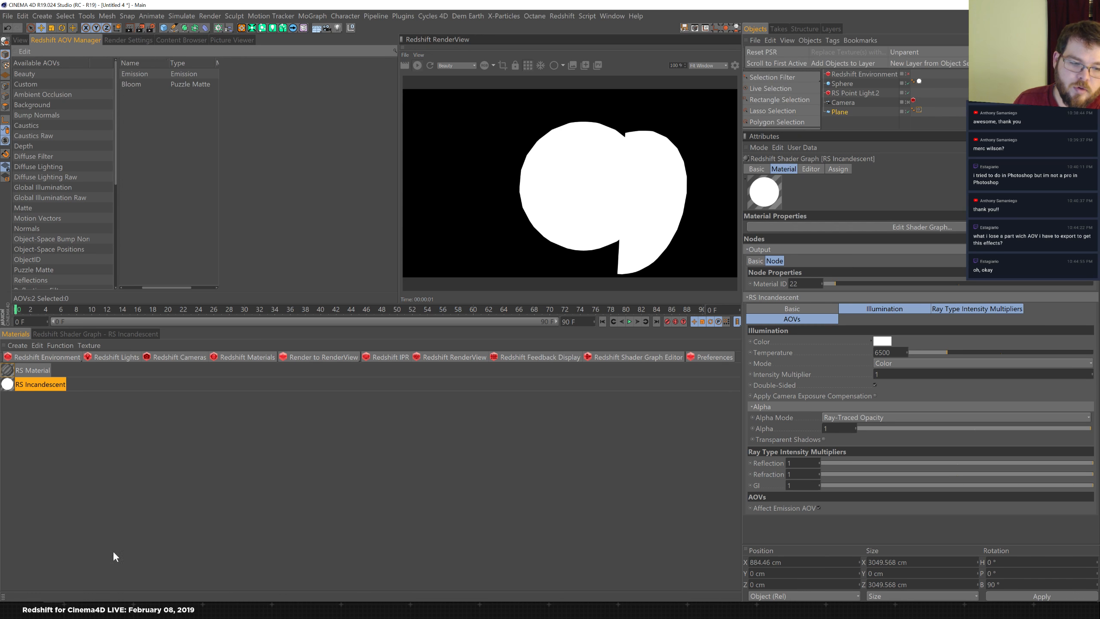
- Check the reference render in the browser, return to Cinema 4D and bring up the 3D perspective view
{"action": "left_click", "coordinate": [127, 585]}
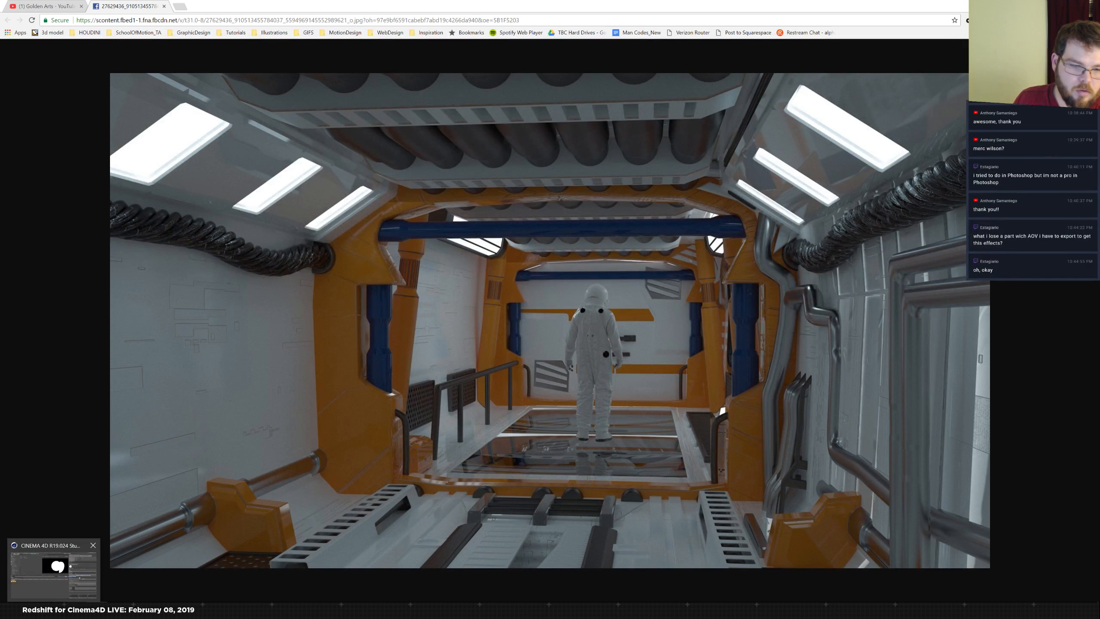
{"action": "left_click", "coordinate": [74, 595]}
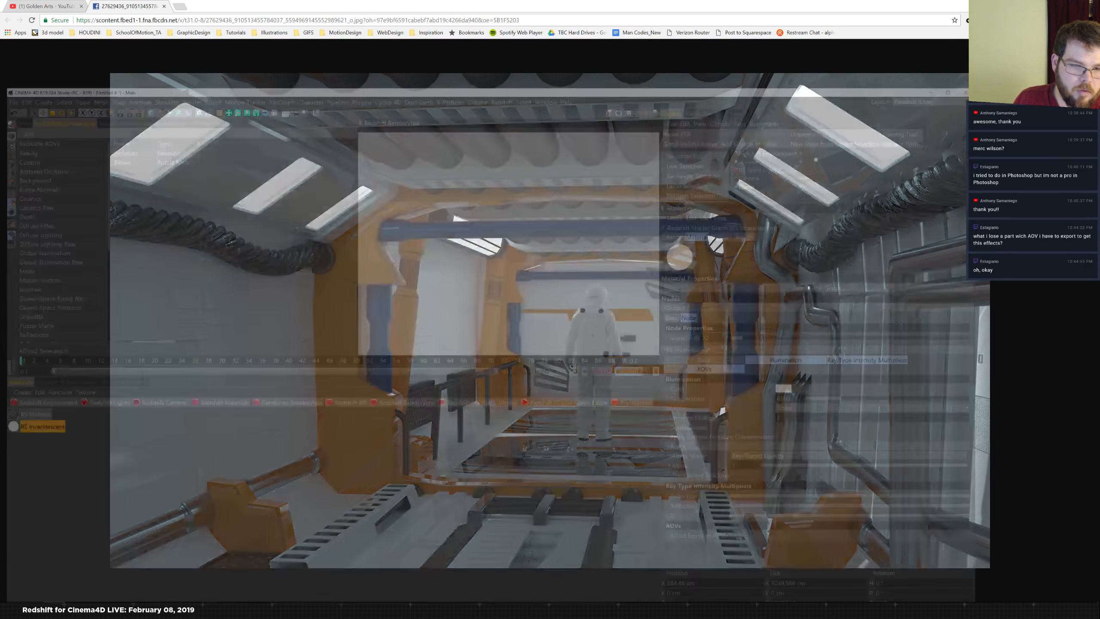
{"action": "left_click", "coordinate": [22, 39]}
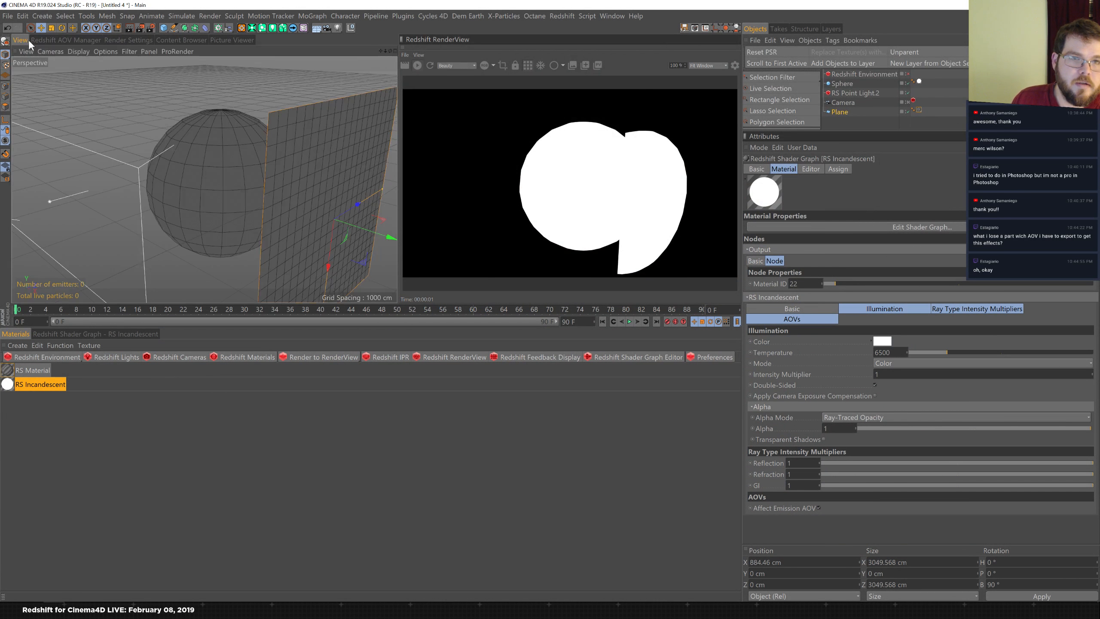
- Inspect RS Point Light.2 and the sphere's texture tag, and display the Emission AOV in the Redshift RenderView
{"action": "left_click", "coordinate": [860, 93]}
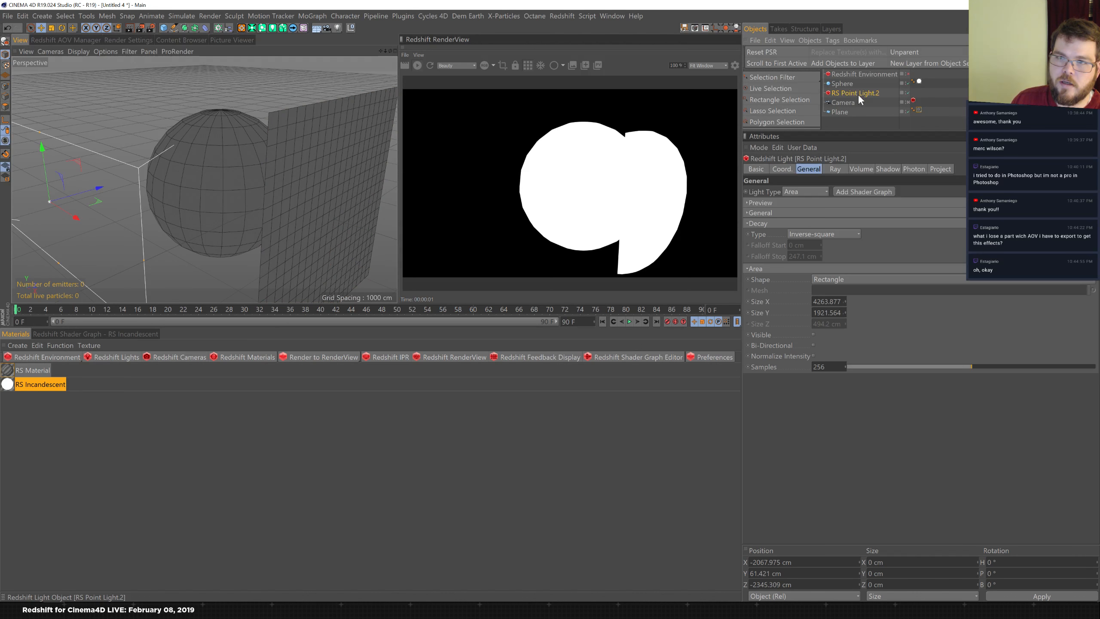
{"action": "left_click", "coordinate": [914, 82]}
{"action": "left_click", "coordinate": [920, 82]}
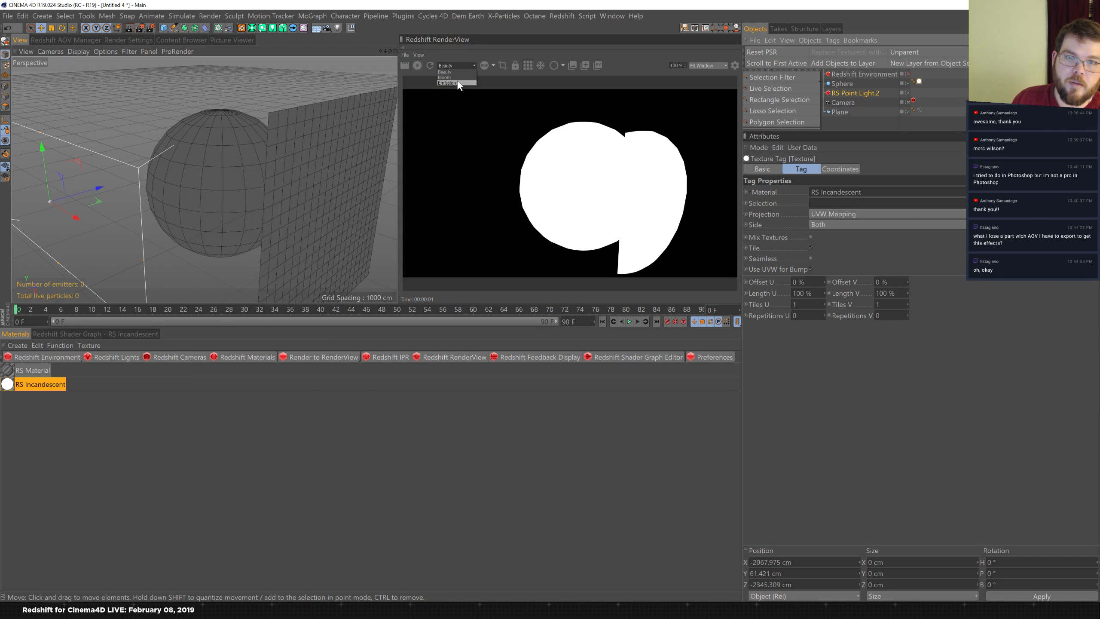
{"action": "left_click", "coordinate": [450, 83]}
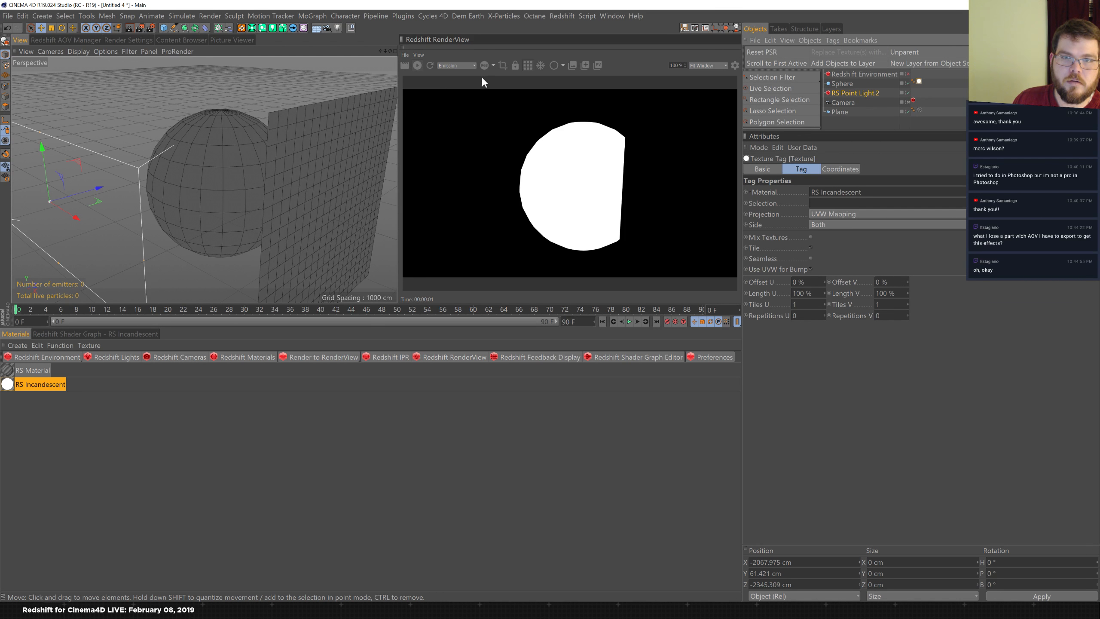
{"action": "left_click", "coordinate": [431, 65]}
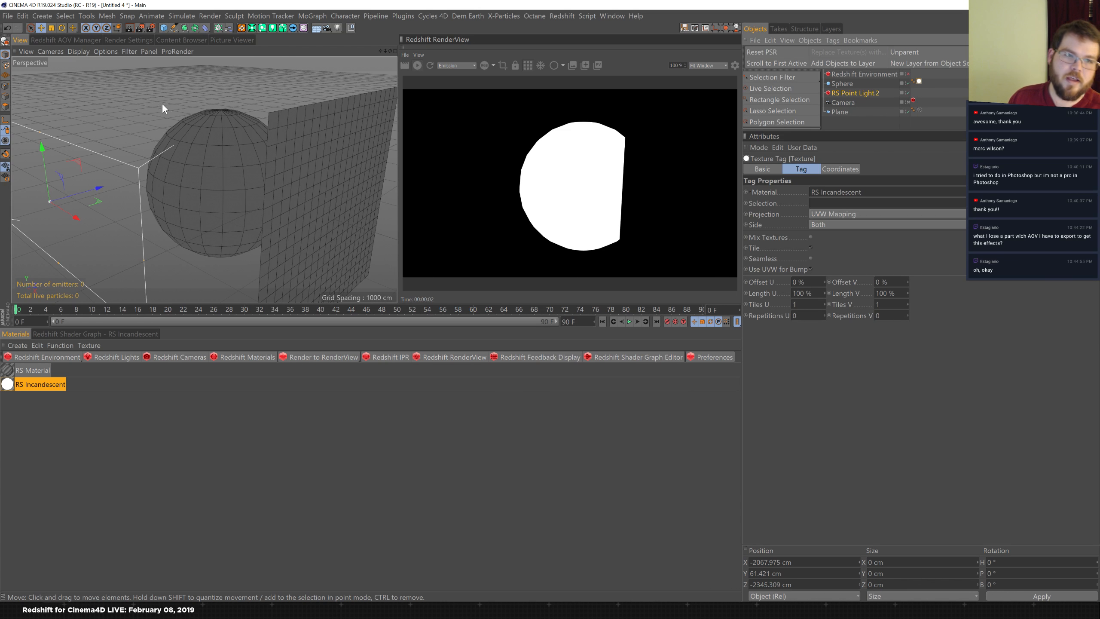
- Examine the light, sphere and plane from other angles and look through all attribute categories of RS Point Light.2
{"action": "left_click_drag", "start_coordinate": [167, 106], "coordinate": [133, 113], "text": "alt"}
{"action": "left_click_drag", "start_coordinate": [236, 115], "coordinate": [146, 145], "text": "alt"}
{"action": "left_click_drag", "start_coordinate": [218, 141], "coordinate": [304, 158], "text": "alt"}
{"action": "left_click_drag", "start_coordinate": [207, 152], "coordinate": [234, 130], "text": "alt"}
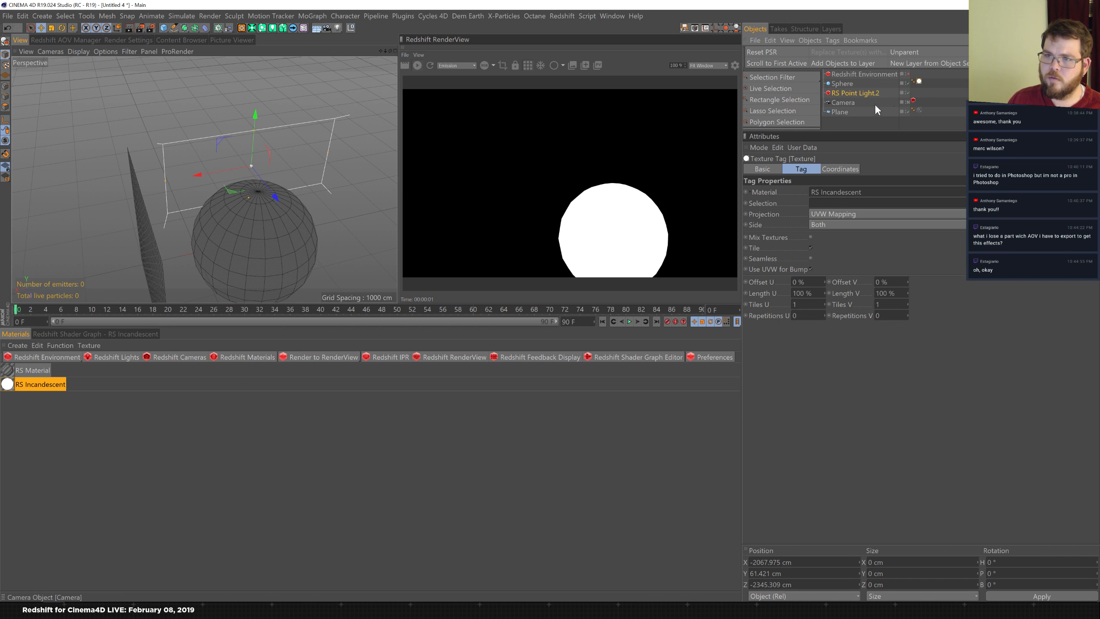
{"action": "left_click", "coordinate": [863, 92]}
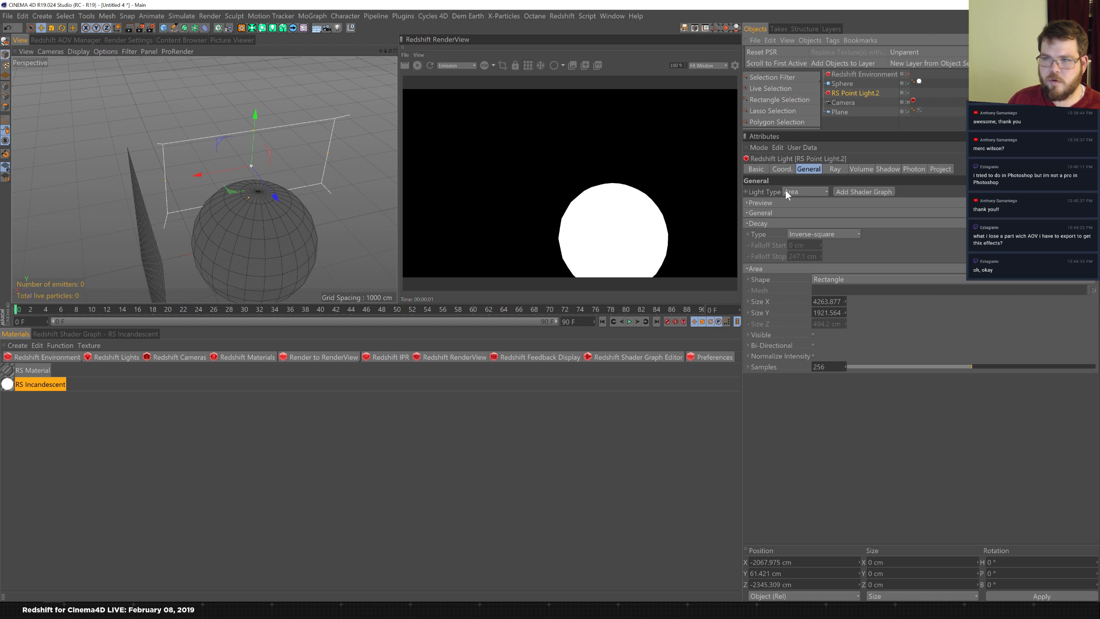
{"action": "left_click", "coordinate": [937, 168]}
{"action": "left_click", "coordinate": [912, 169]}
{"action": "left_click", "coordinate": [890, 167]}
{"action": "left_click", "coordinate": [917, 167]}
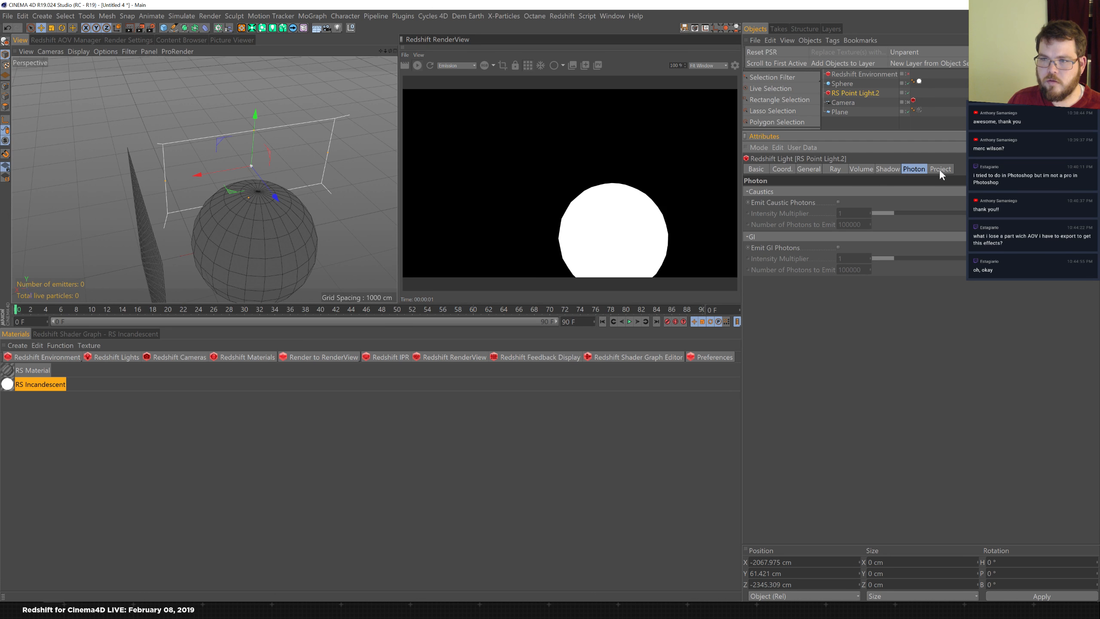
{"action": "left_click", "coordinate": [851, 168]}
{"action": "left_click", "coordinate": [834, 168], "text": "shift"}
{"action": "left_click", "coordinate": [801, 168]}
{"action": "left_click", "coordinate": [781, 168]}
{"action": "left_click", "coordinate": [760, 168]}
{"action": "left_click", "coordinate": [781, 169]}
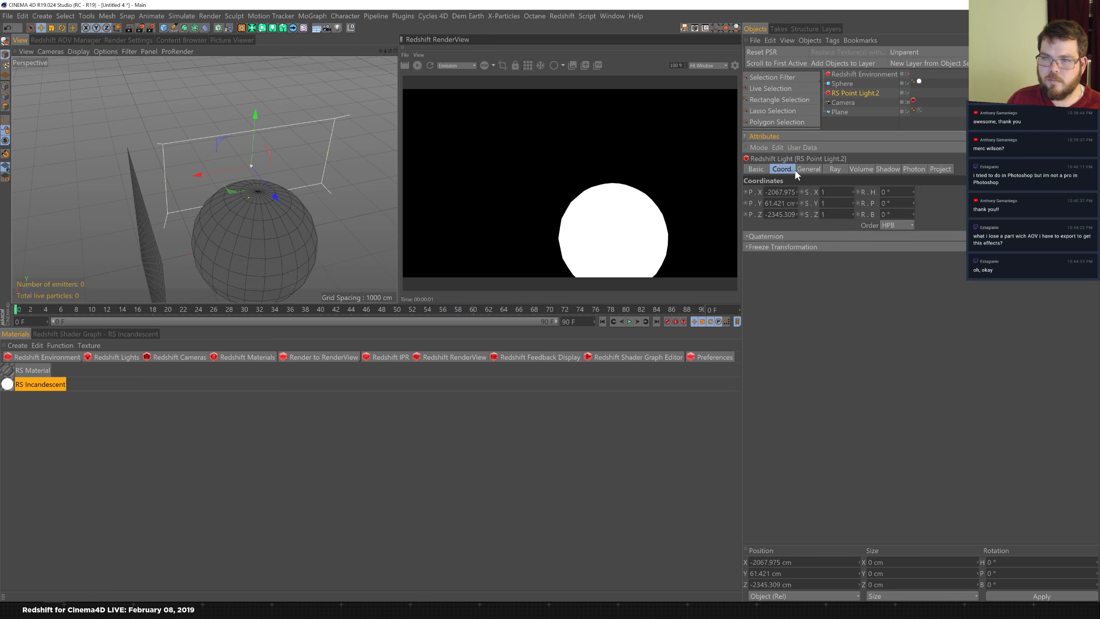
{"action": "left_click", "coordinate": [802, 168]}
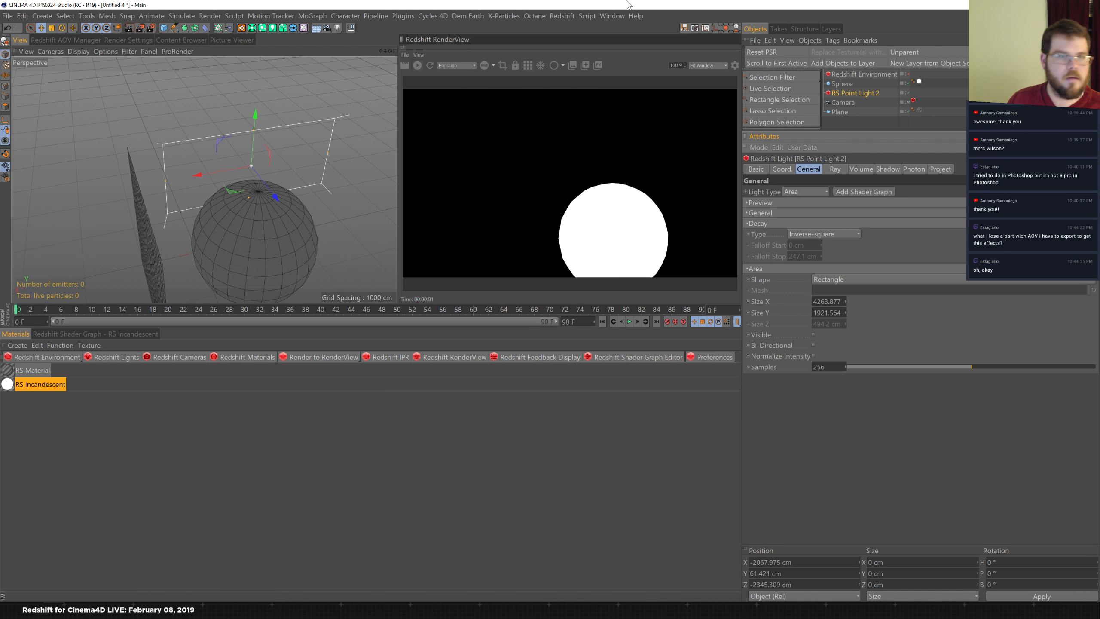
{"action": "left_click_drag", "start_coordinate": [189, 177], "coordinate": [200, 151], "text": "alt"}
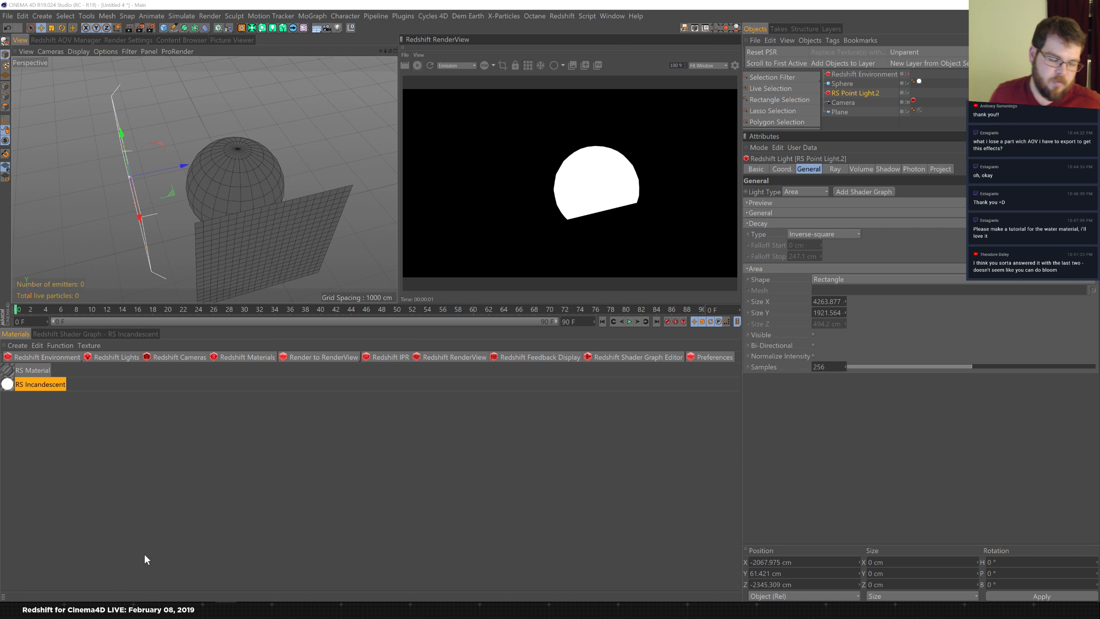
- Switch to the browser and go to redshift3d.com
{"action": "mouse_move", "coordinate": [102, 598]}
{"action": "left_click", "coordinate": [114, 575]}
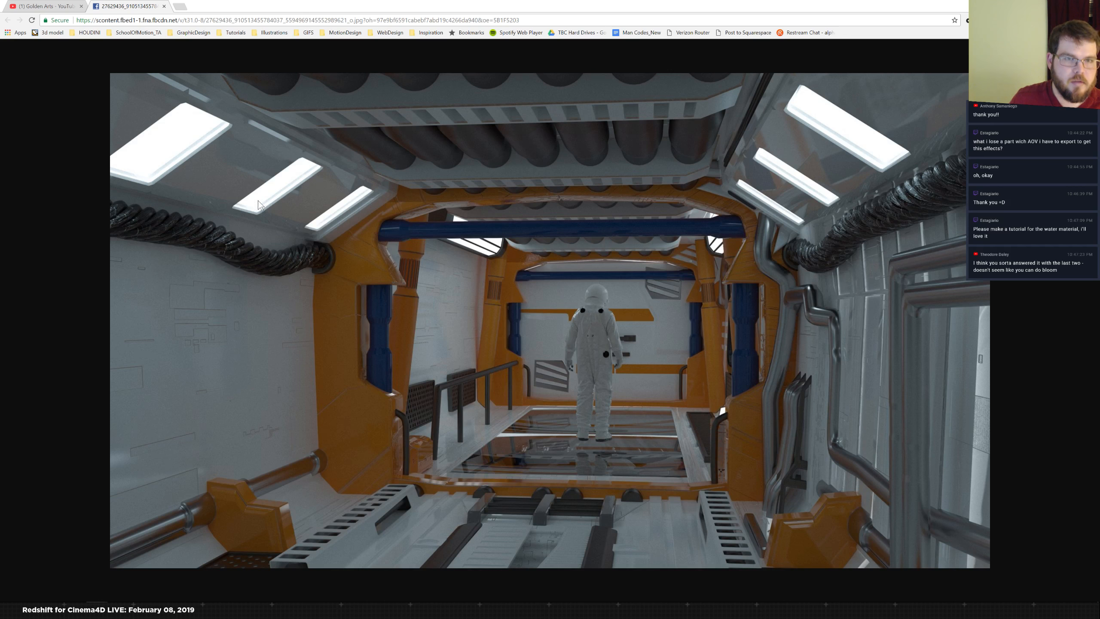
{"action": "key", "text": "ctrl+a"}
{"action": "key", "text": "BackSpace"}
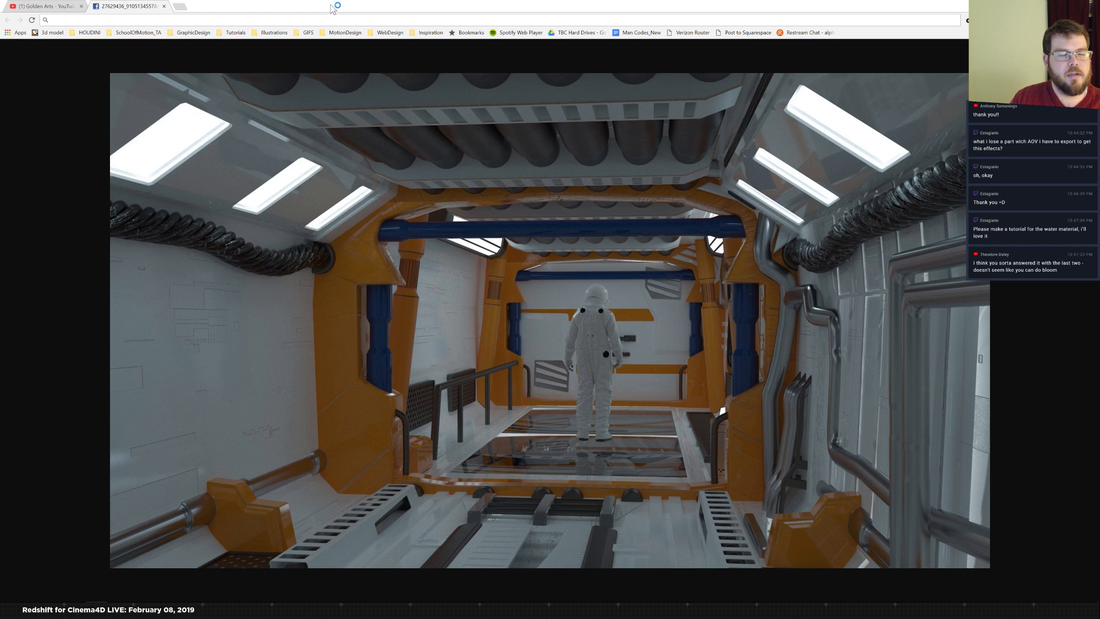
{"action": "type", "text": "redshift3d.com"}
{"action": "key", "text": "Return"}
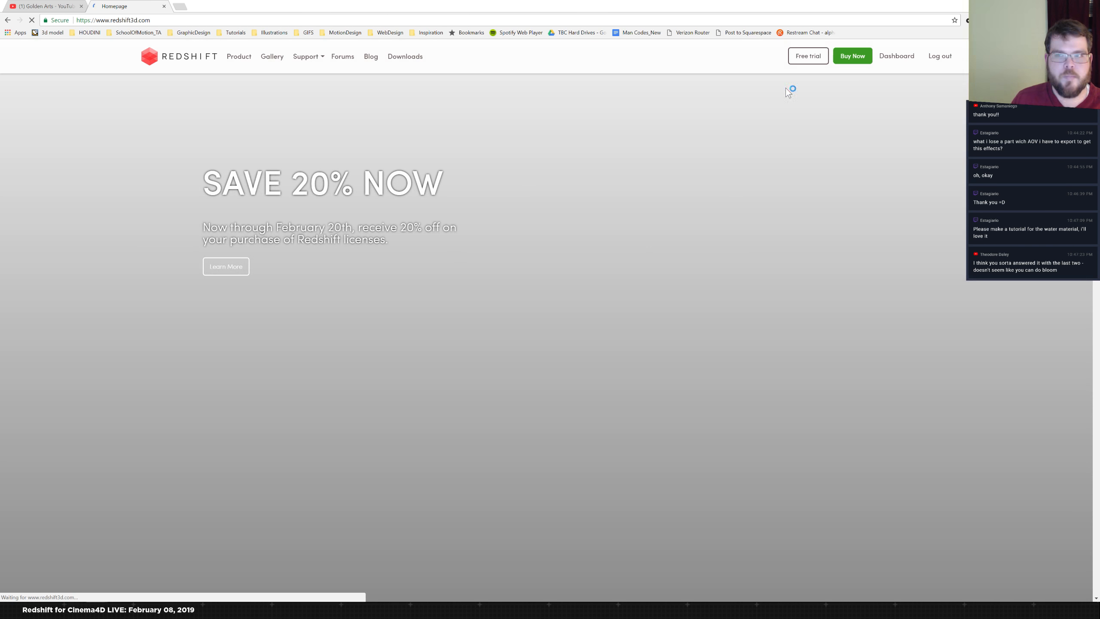
- Search the Redshift forums for "bloom"
{"action": "left_click", "coordinate": [342, 57]}
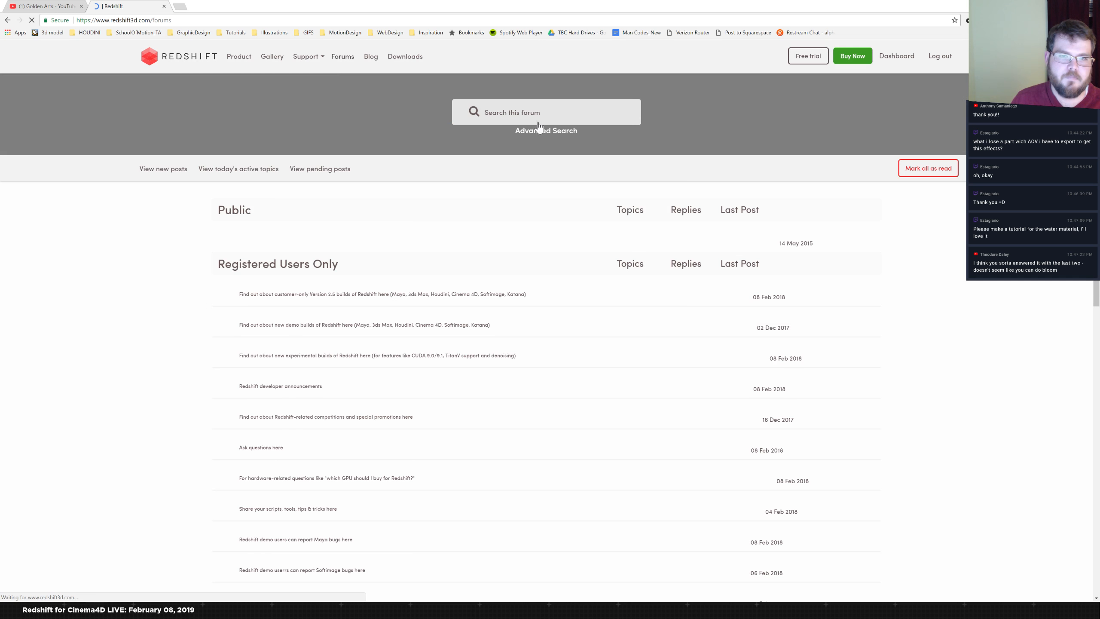
{"action": "type", "text": "bloom"}
{"action": "key", "text": "Return"}
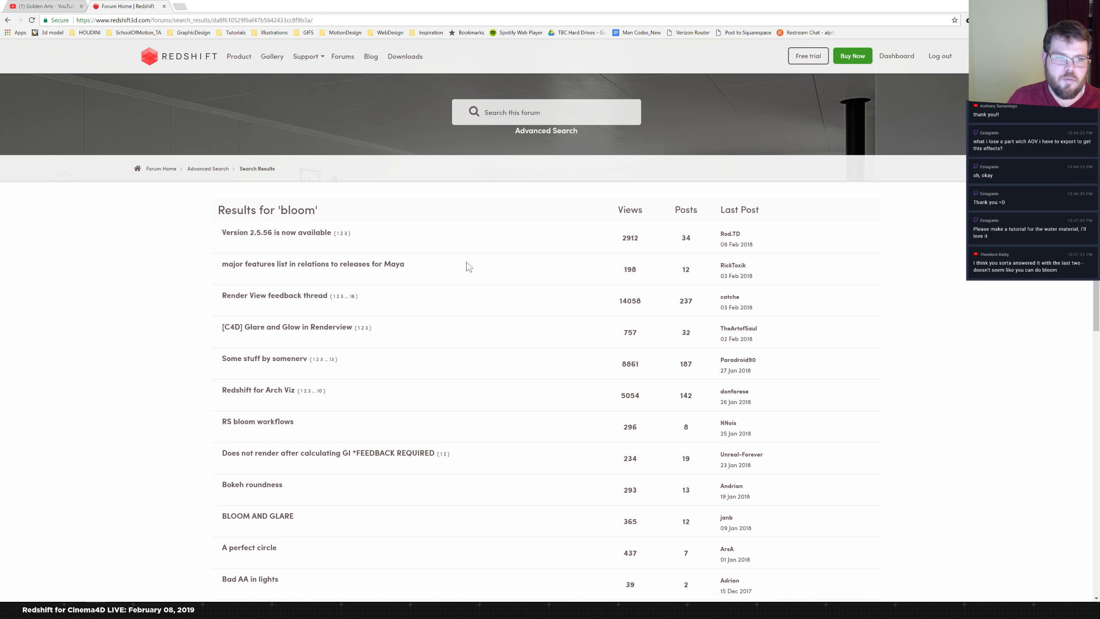
- Check the "Version 2.5.56 is now available" thread, return to the results and read the "RS bloom workflows" thread
{"action": "left_click", "coordinate": [319, 234]}
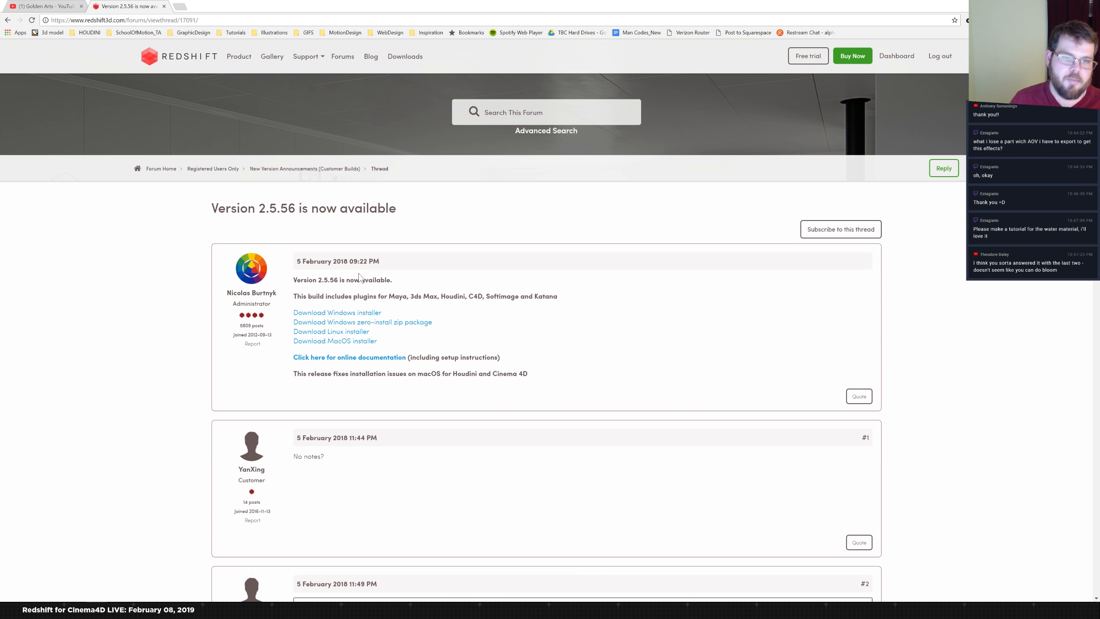
{"action": "left_click", "coordinate": [8, 19]}
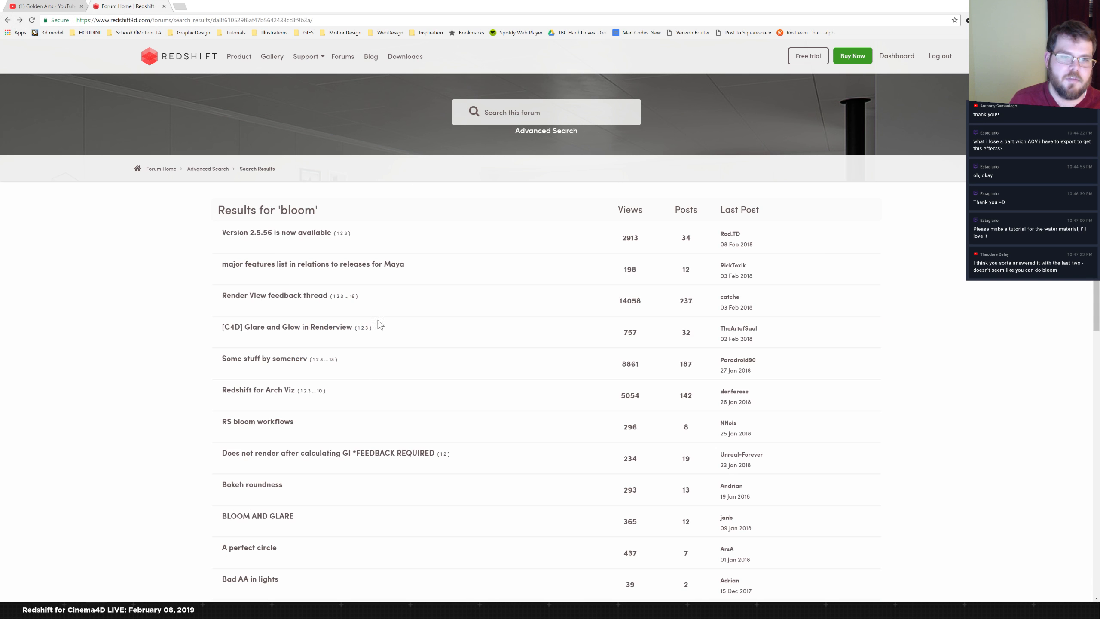
{"action": "scroll", "coordinate": [448, 373], "scroll_direction": "down", "scroll_amount": 1}
{"action": "scroll", "coordinate": [447, 374], "scroll_direction": "down", "scroll_amount": 3}
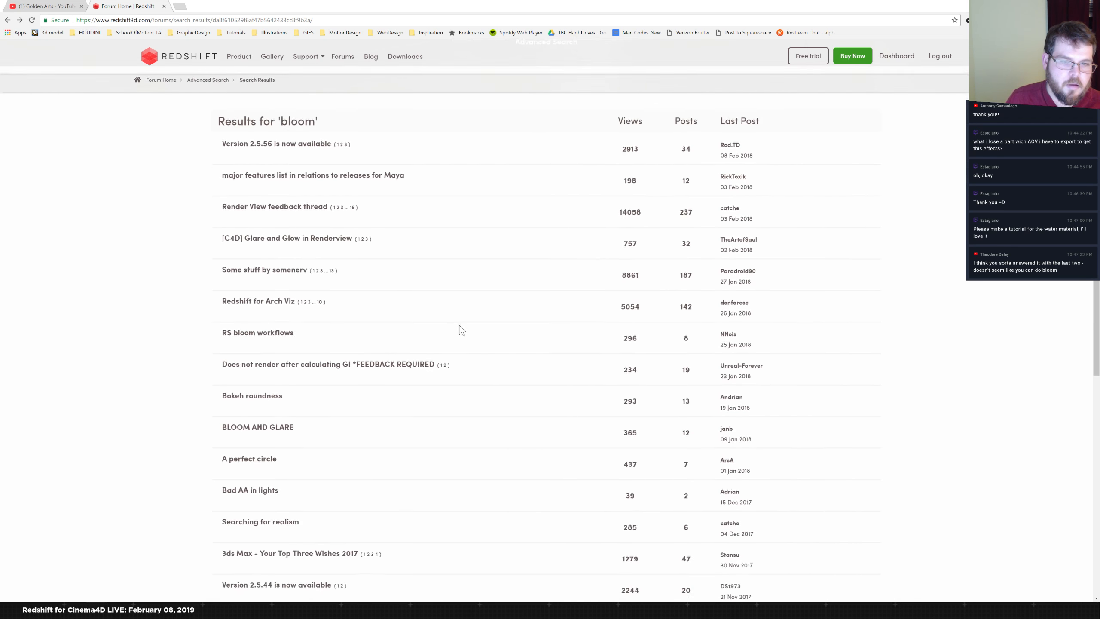
{"action": "left_click", "coordinate": [260, 281]}
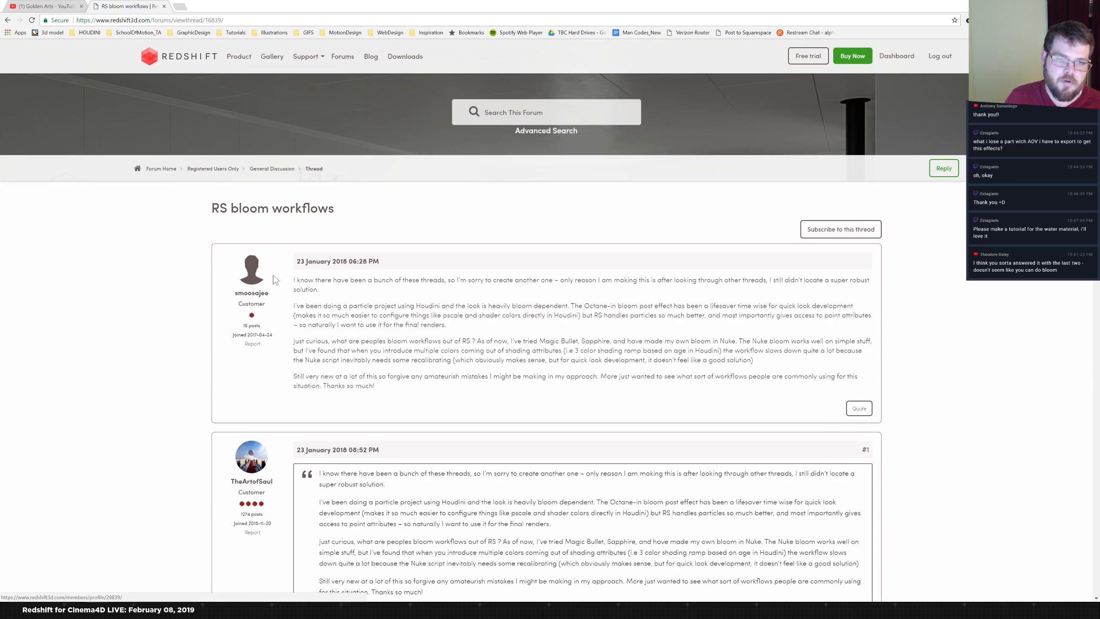
{"action": "scroll", "coordinate": [151, 447], "scroll_direction": "down", "scroll_amount": 3}
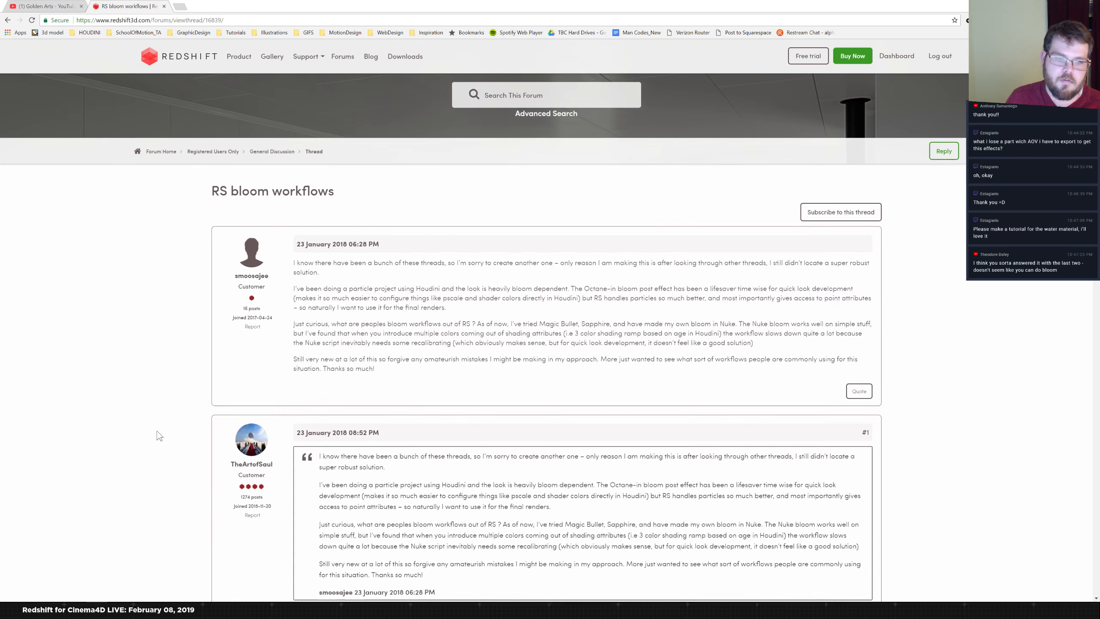
{"action": "scroll", "coordinate": [179, 407], "scroll_direction": "down", "scroll_amount": 6}
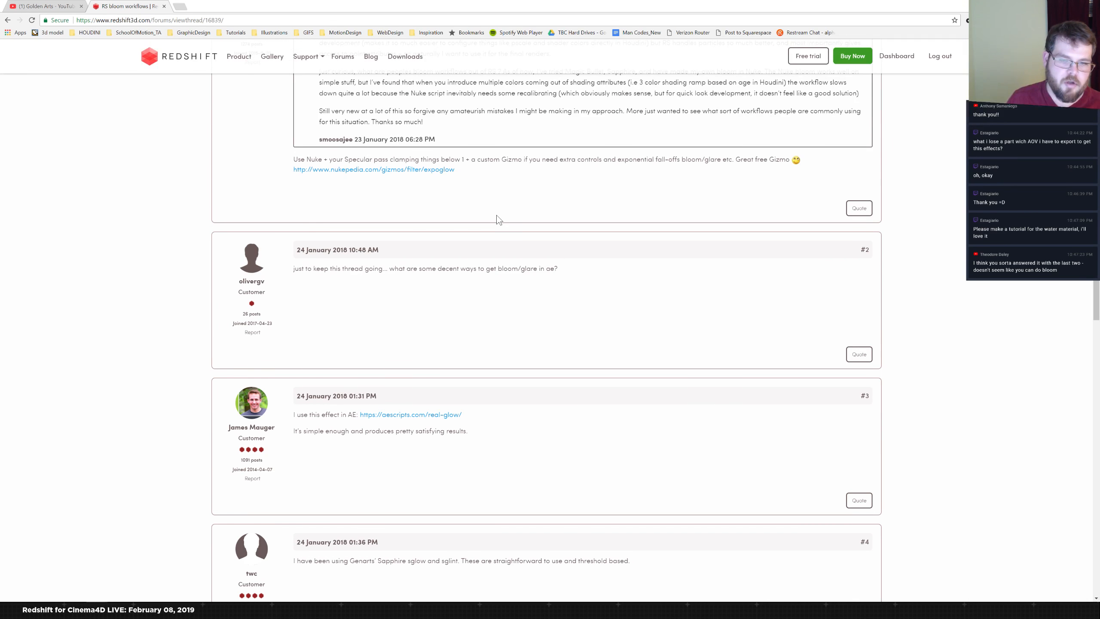
- Return to the search results and read through the posts in the "BLOOM AND GLARE" thread
{"action": "left_click", "coordinate": [7, 20]}
{"action": "scroll", "coordinate": [152, 444], "scroll_direction": "down", "scroll_amount": 1}
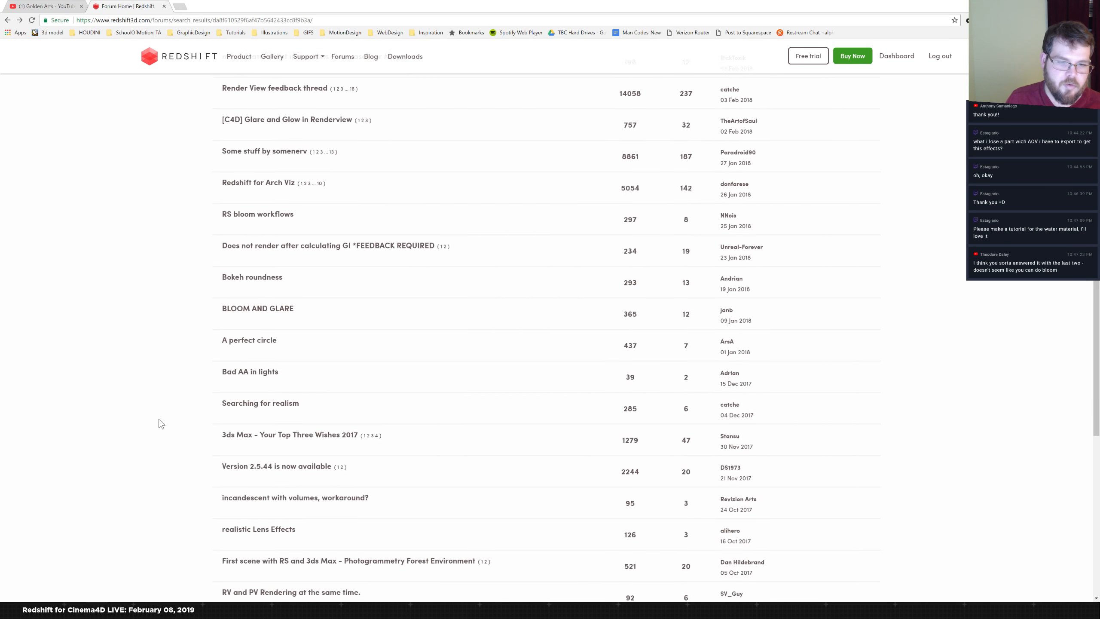
{"action": "scroll", "coordinate": [159, 417], "scroll_direction": "down", "scroll_amount": 1}
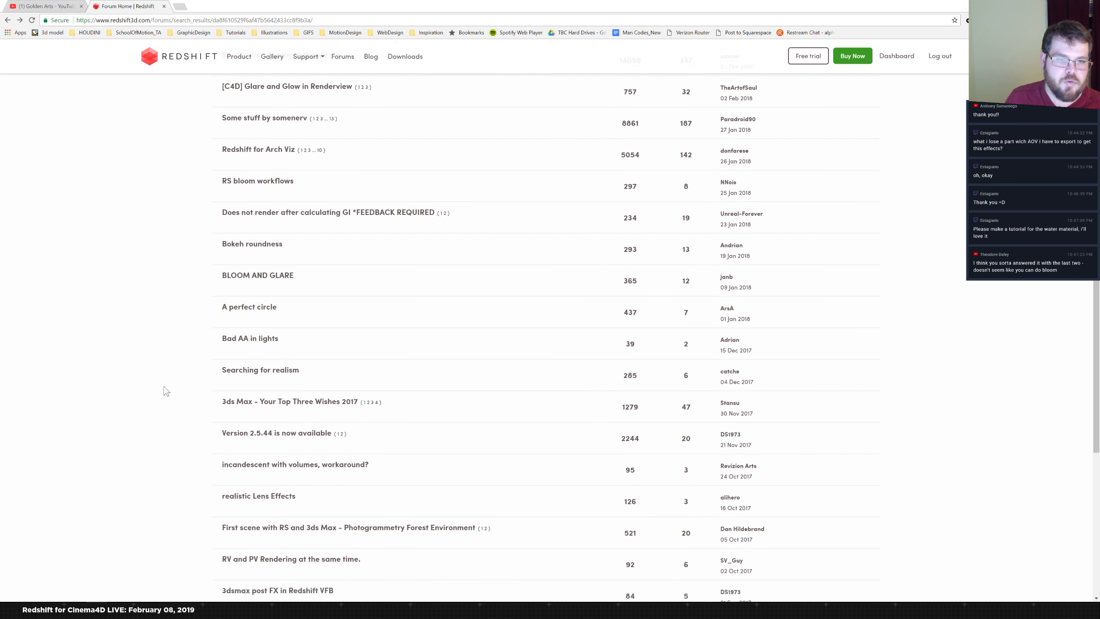
{"action": "left_click", "coordinate": [253, 262]}
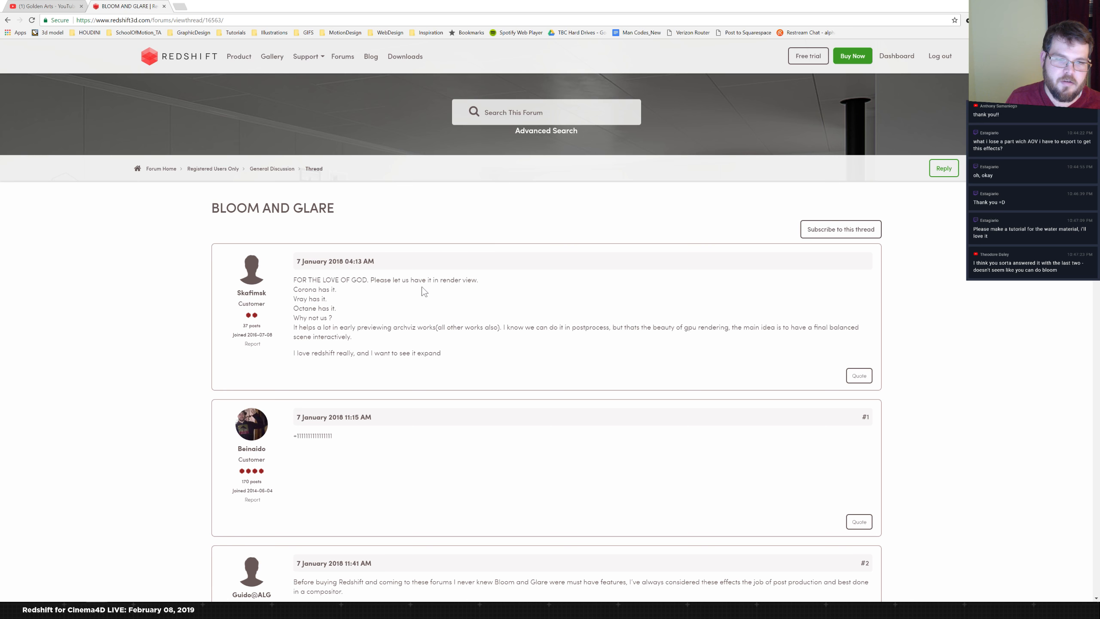
{"action": "scroll", "coordinate": [152, 423], "scroll_direction": "down", "scroll_amount": 1}
{"action": "scroll", "coordinate": [152, 424], "scroll_direction": "down", "scroll_amount": 4}
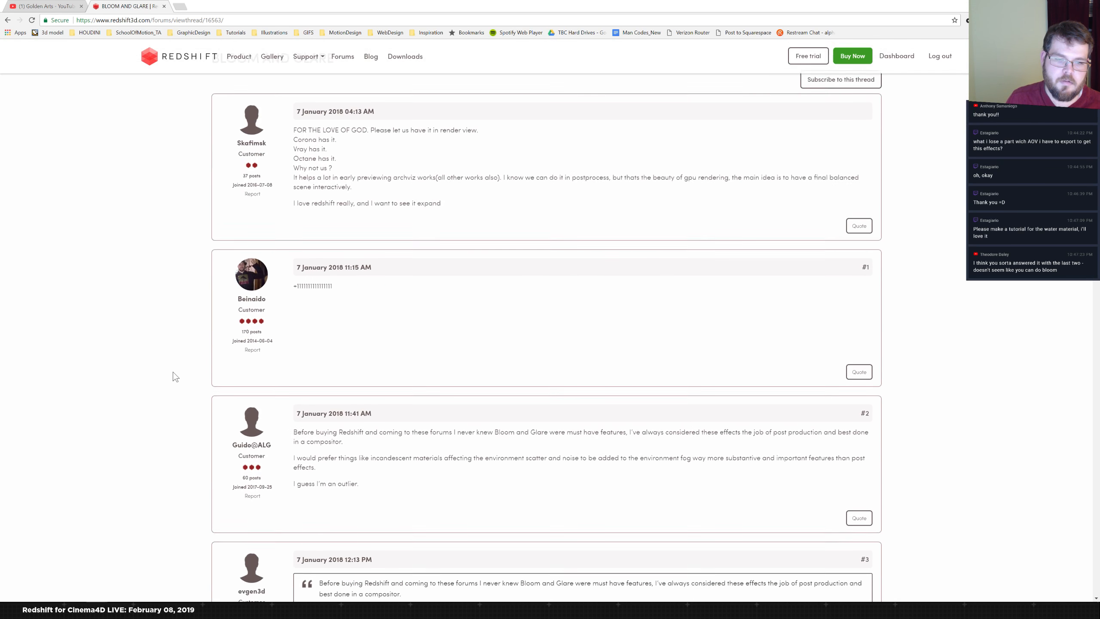
{"action": "scroll", "coordinate": [179, 367], "scroll_direction": "down", "scroll_amount": 2}
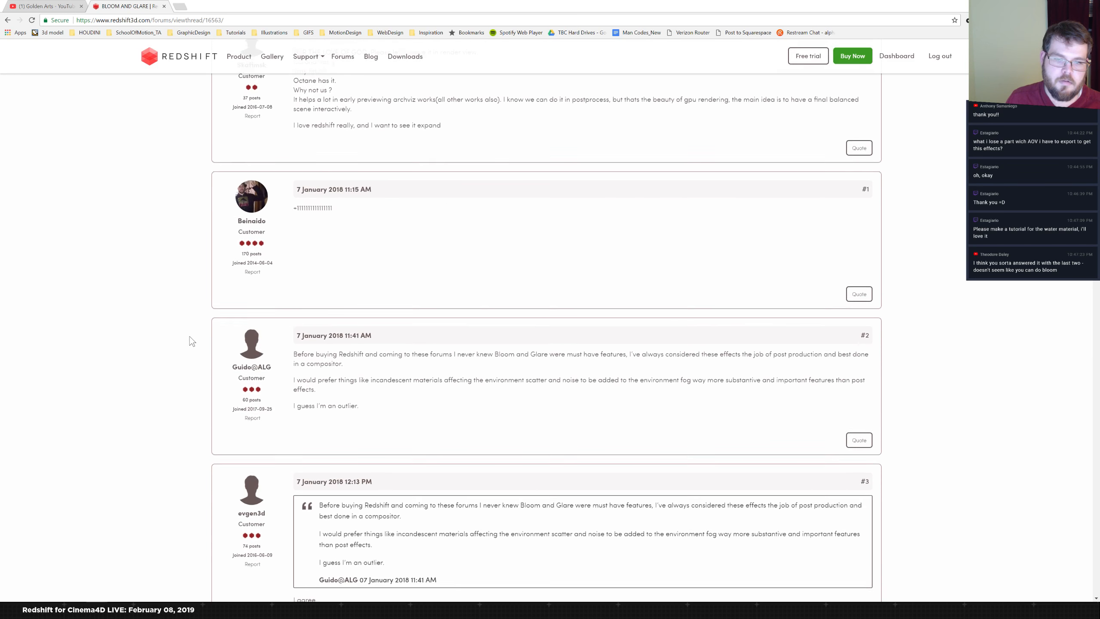
{"action": "scroll", "coordinate": [197, 332], "scroll_direction": "down", "scroll_amount": 2}
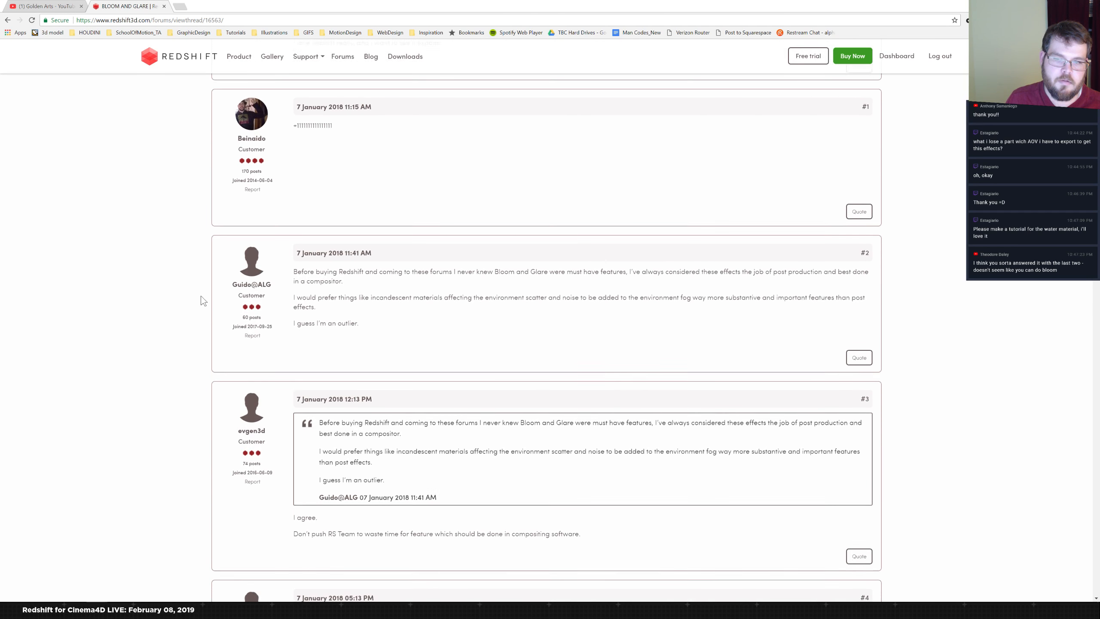
{"action": "scroll", "coordinate": [197, 333], "scroll_direction": "down", "scroll_amount": 3}
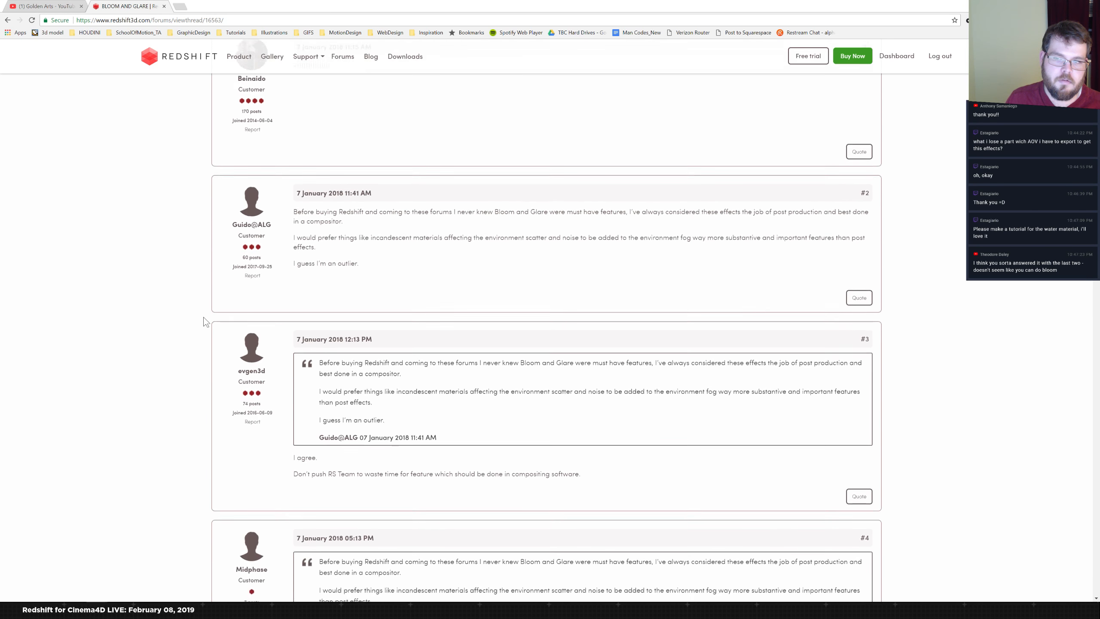
{"action": "scroll", "coordinate": [228, 253], "scroll_direction": "down", "scroll_amount": 1}
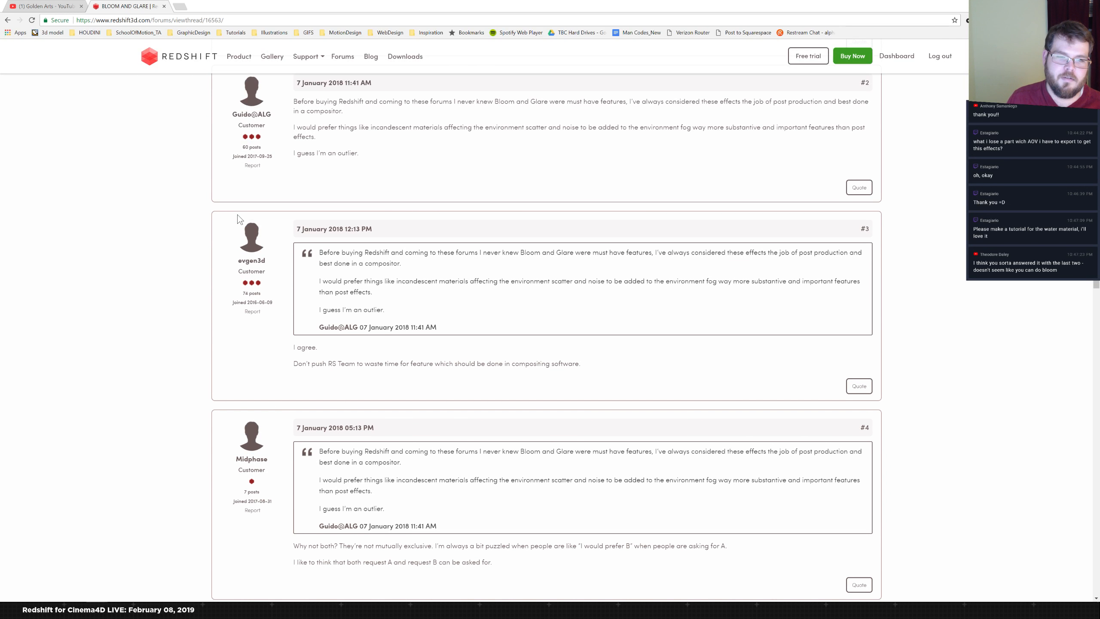
- Go back to the "bloom" search results and open their second page
{"action": "left_click", "coordinate": [8, 20]}
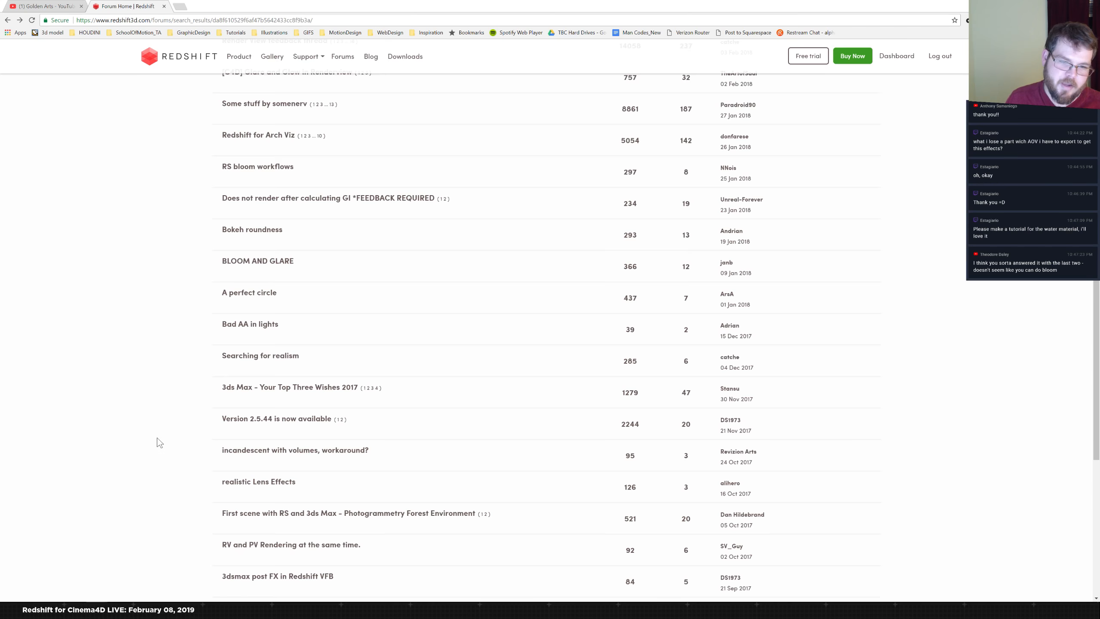
{"action": "scroll", "coordinate": [169, 418], "scroll_direction": "down", "scroll_amount": 5}
{"action": "scroll", "coordinate": [185, 390], "scroll_direction": "down", "scroll_amount": 4}
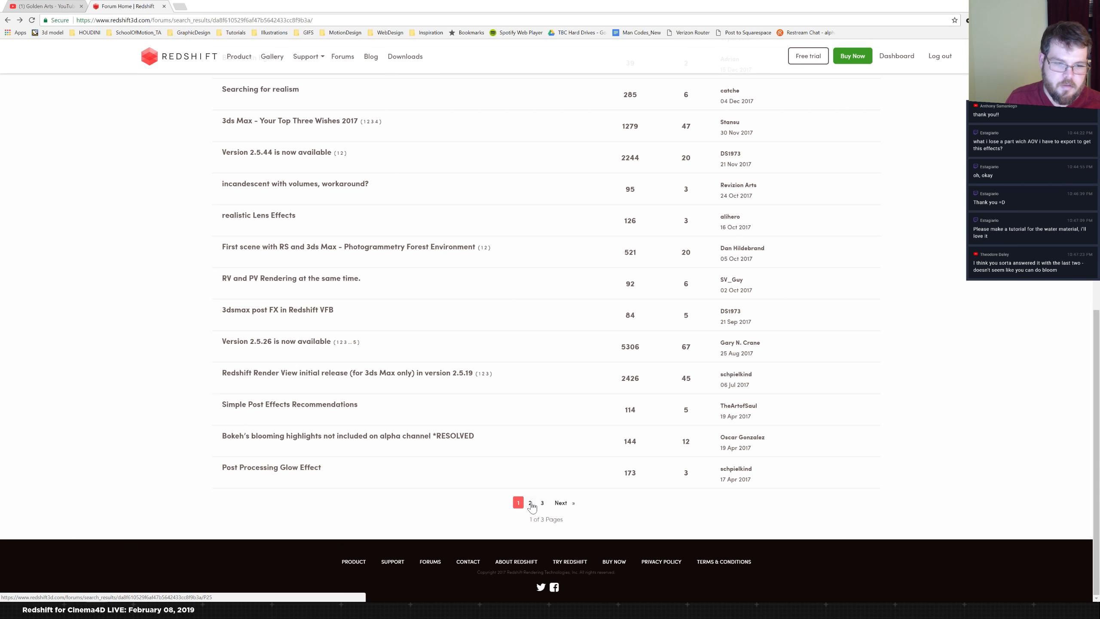
{"action": "left_click", "coordinate": [530, 503]}
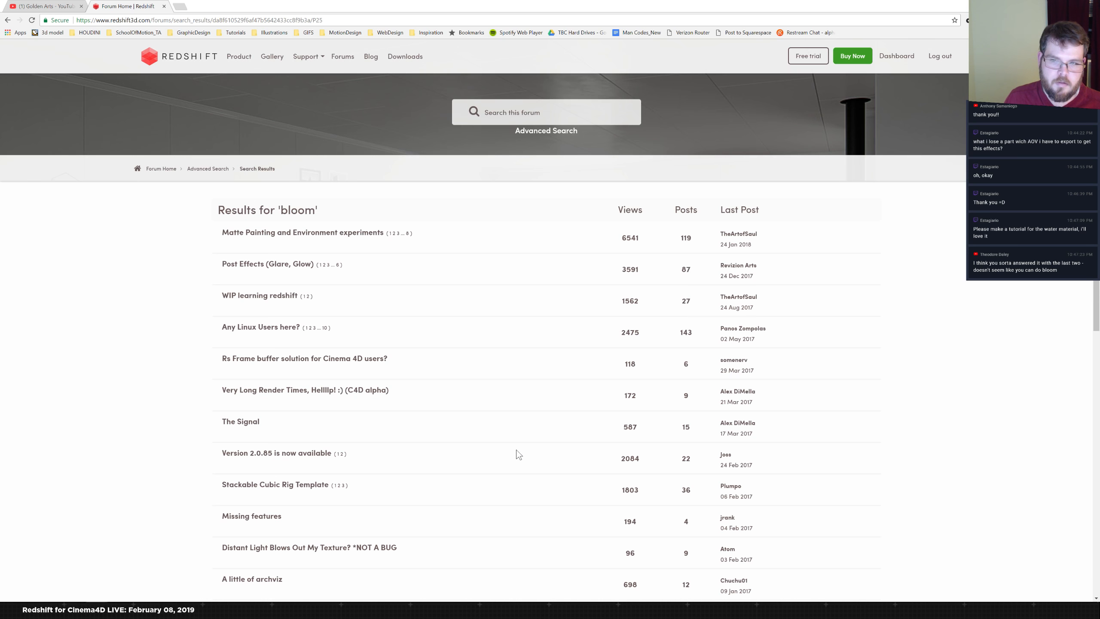
- Check the opening posts of the "Post Effects (Glare, Glow)" thread and return to the "bloom" search results
{"action": "scroll", "coordinate": [476, 511], "scroll_direction": "down", "scroll_amount": 1}
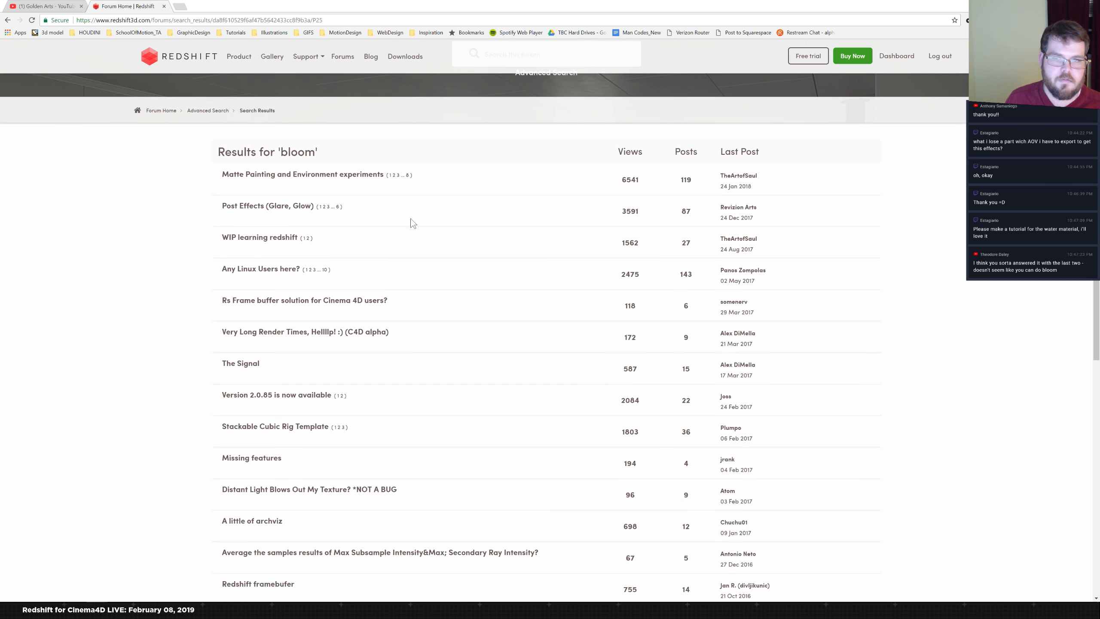
{"action": "left_click", "coordinate": [258, 207]}
{"action": "scroll", "coordinate": [161, 293], "scroll_direction": "down", "scroll_amount": 1}
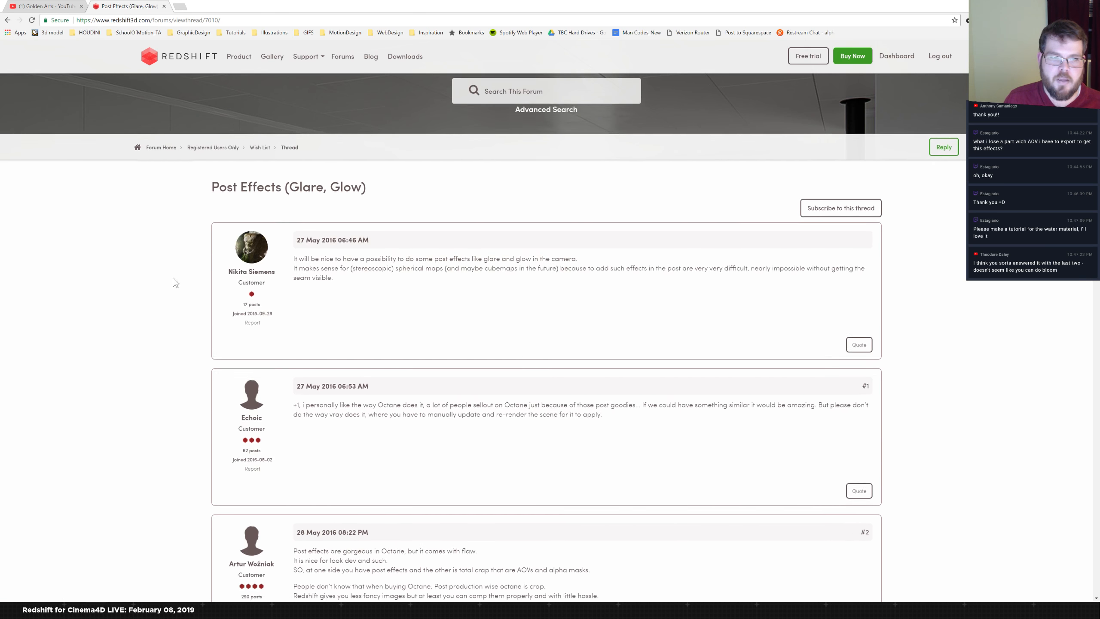
{"action": "left_click", "coordinate": [8, 20]}
- Look through the remaining thread titles on the second page of the "bloom" results for relevant discussions
{"action": "scroll", "coordinate": [164, 226], "scroll_direction": "down", "scroll_amount": 3}
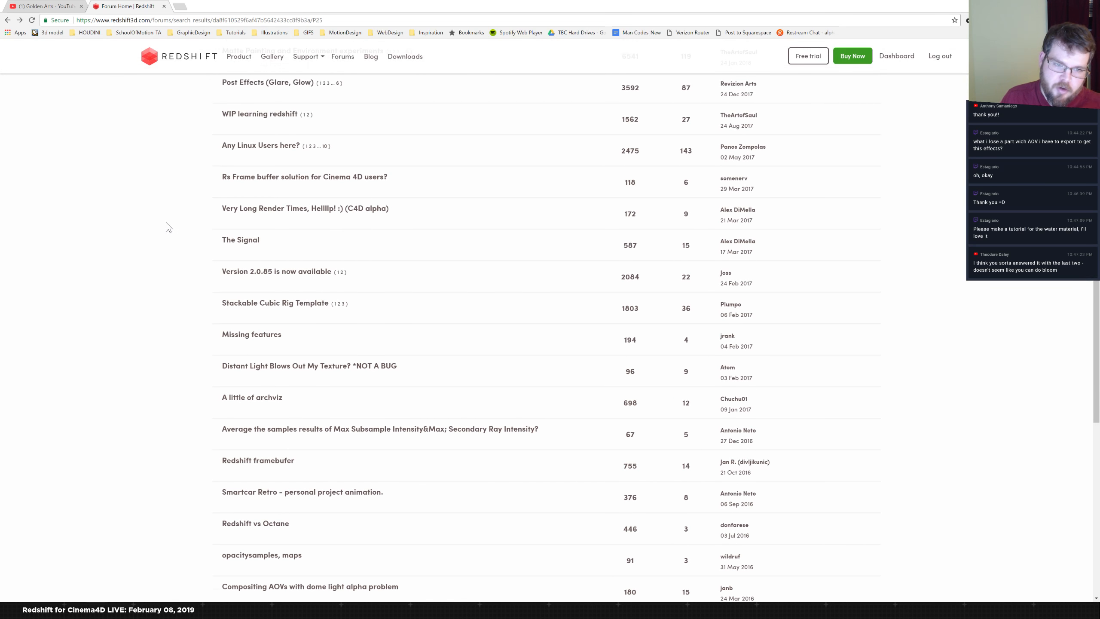
{"action": "scroll", "coordinate": [184, 190], "scroll_direction": "down", "scroll_amount": 3}
{"action": "scroll", "coordinate": [180, 174], "scroll_direction": "down", "scroll_amount": 4}
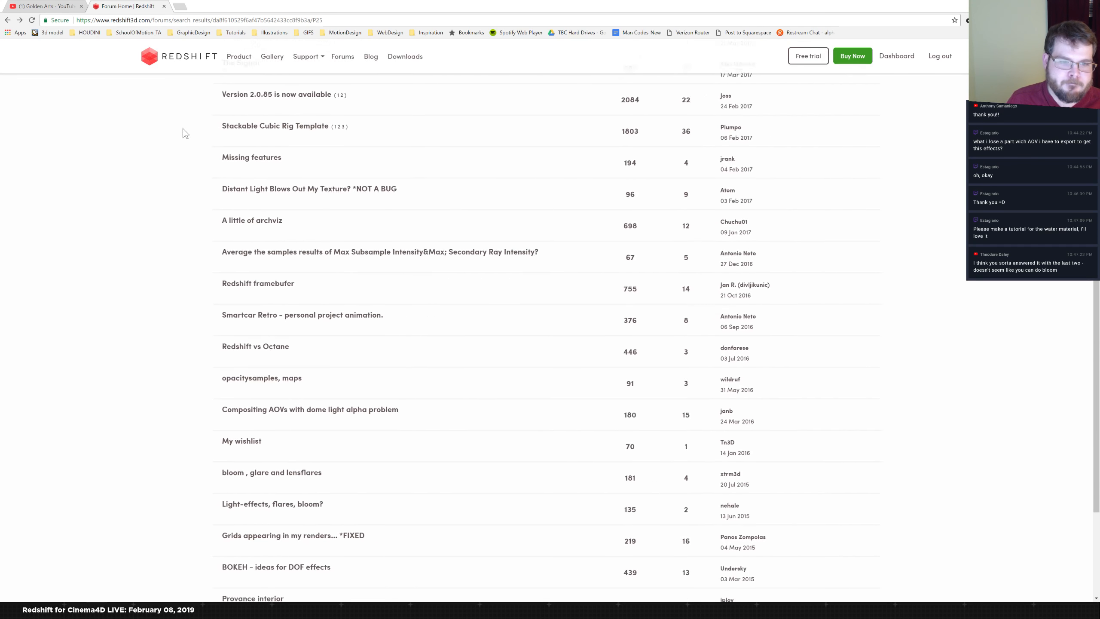
{"action": "scroll", "coordinate": [159, 204], "scroll_direction": "down", "scroll_amount": 3}
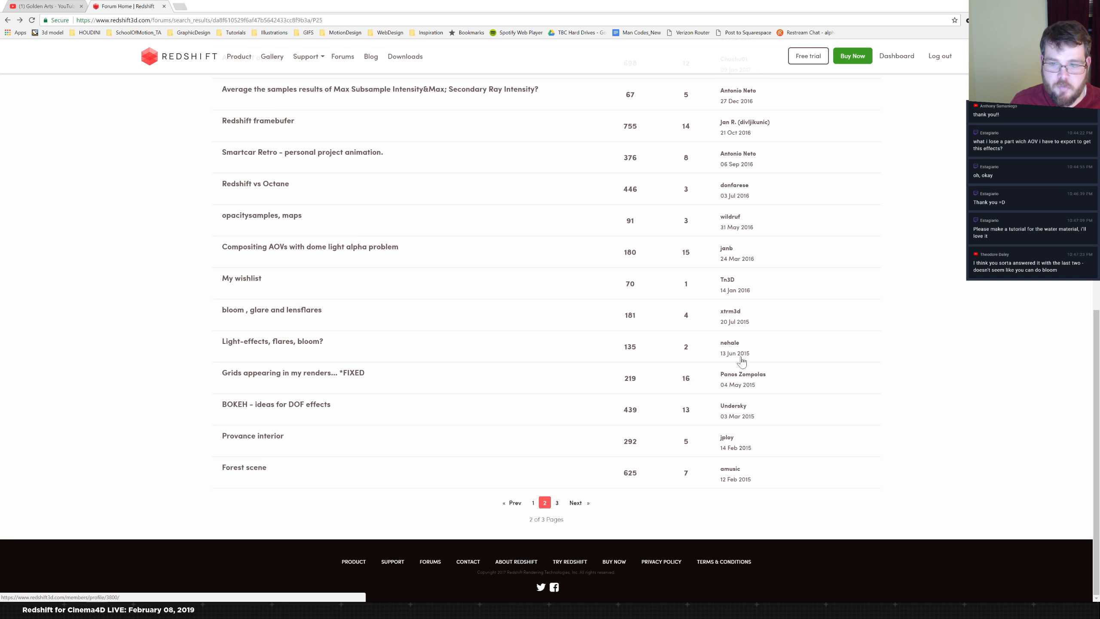
{"action": "scroll", "coordinate": [433, 390], "scroll_direction": "up", "scroll_amount": 10}
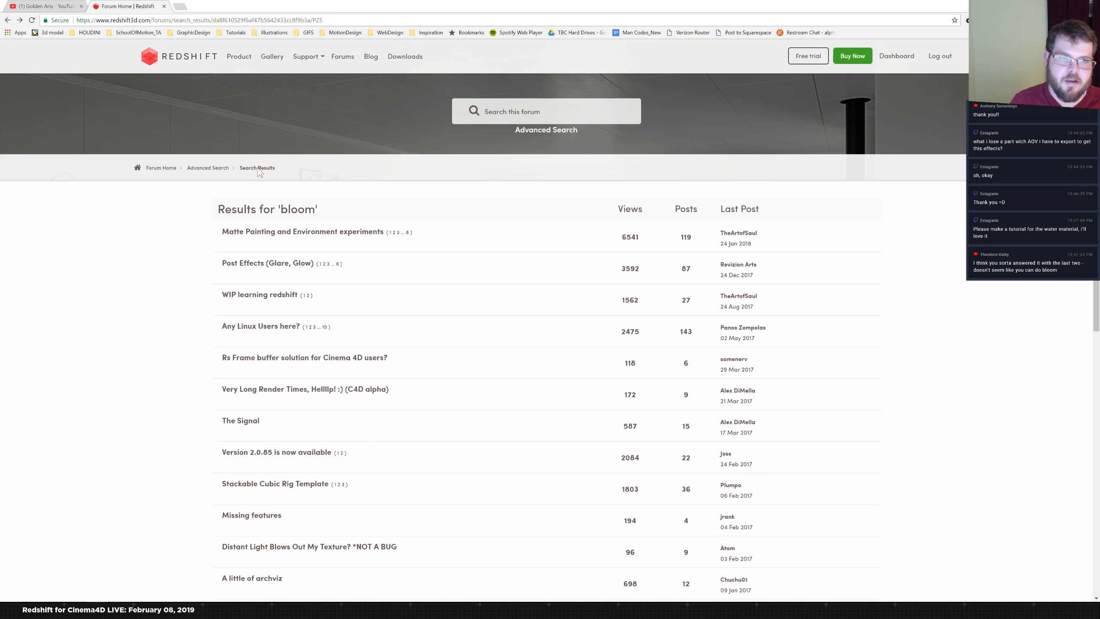
{"action": "left_click", "coordinate": [61, 5]}
{"action": "left_click", "coordinate": [124, 6]}
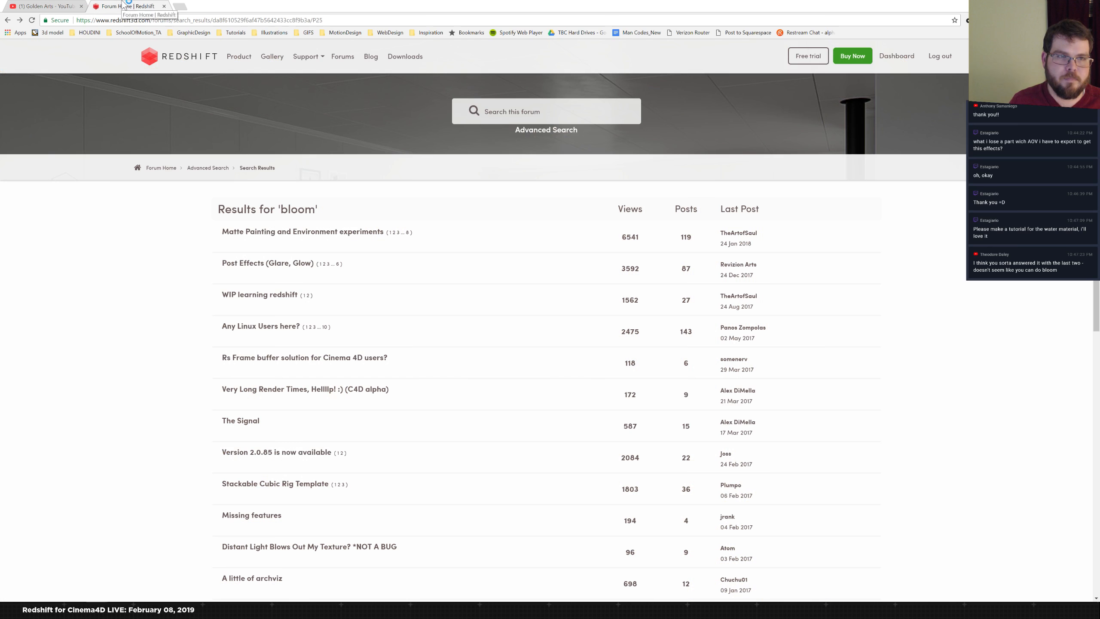
{"action": "key", "text": "alt+Tab"}
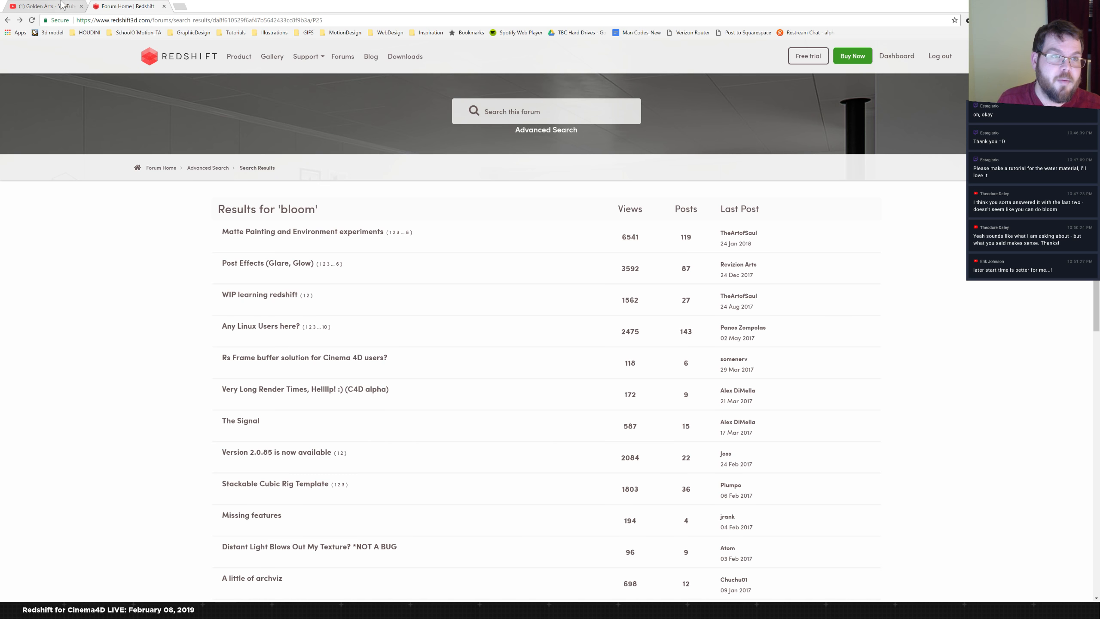
{"action": "left_click", "coordinate": [65, 5]}
{"action": "left_click", "coordinate": [122, 6]}
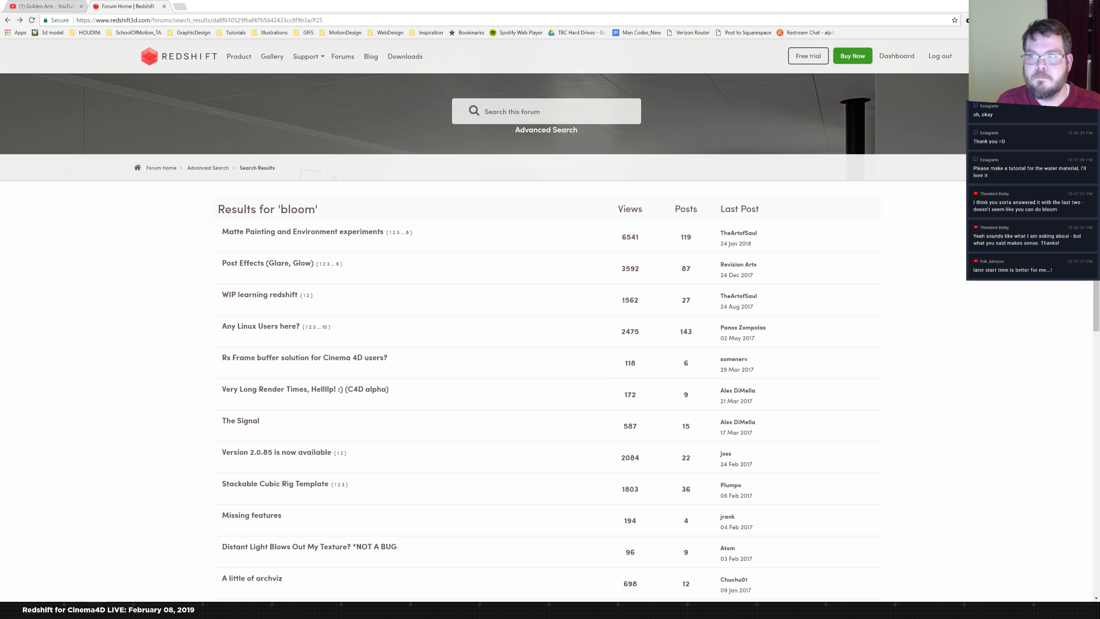
- Switch from the browser back to the Cinema 4D scene with the Redshift RenderView
{"action": "key", "text": "alt+Tab"}
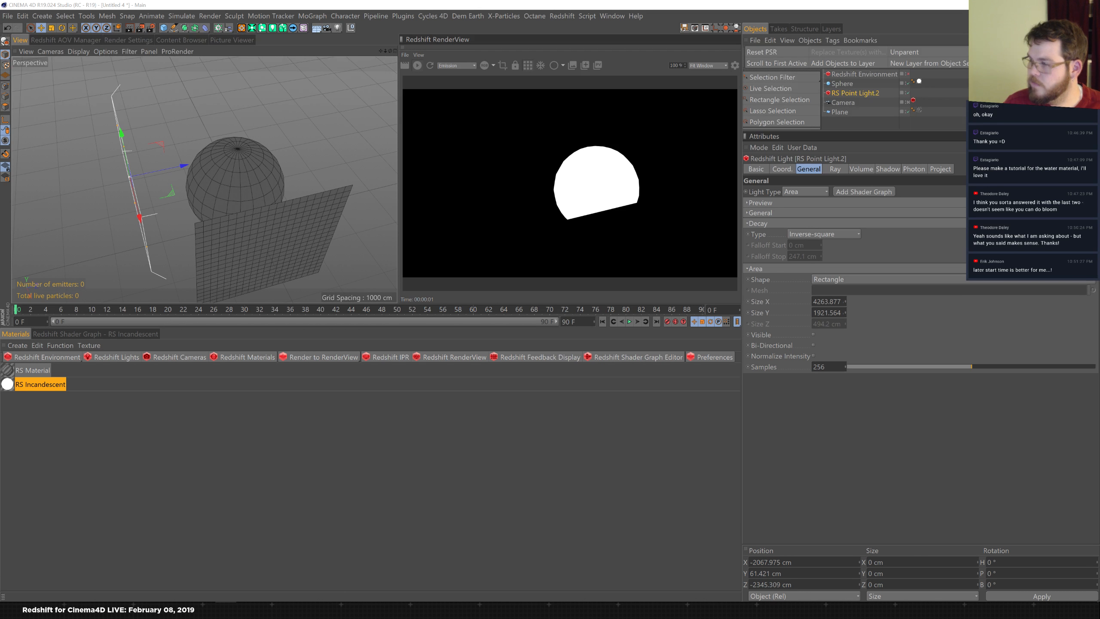
{"action": "key", "text": "super"}
{"action": "key", "text": "super"}
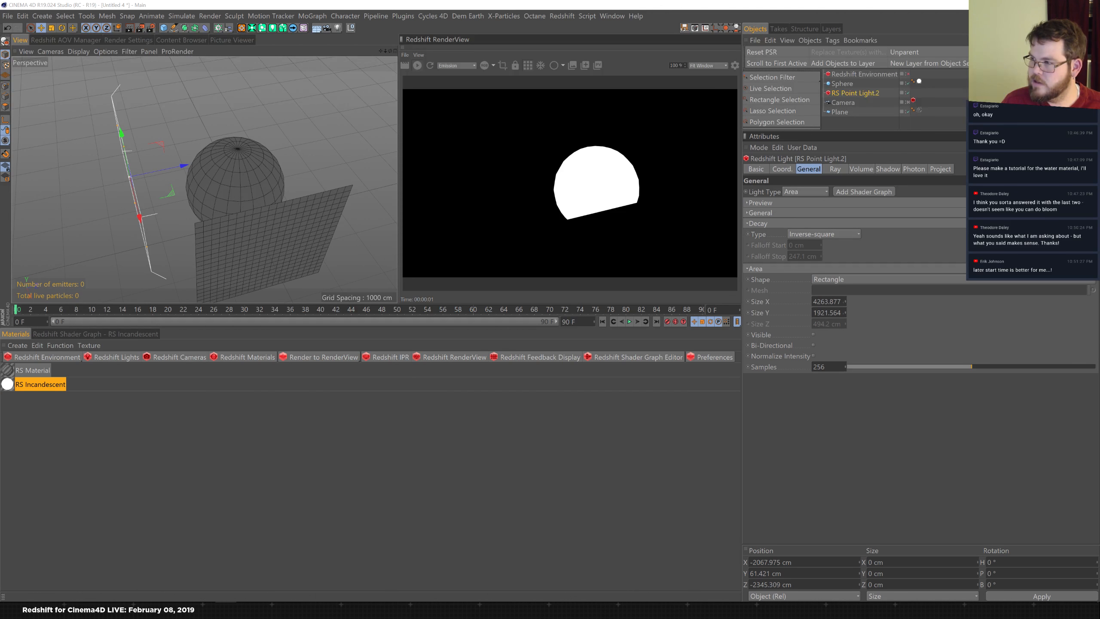